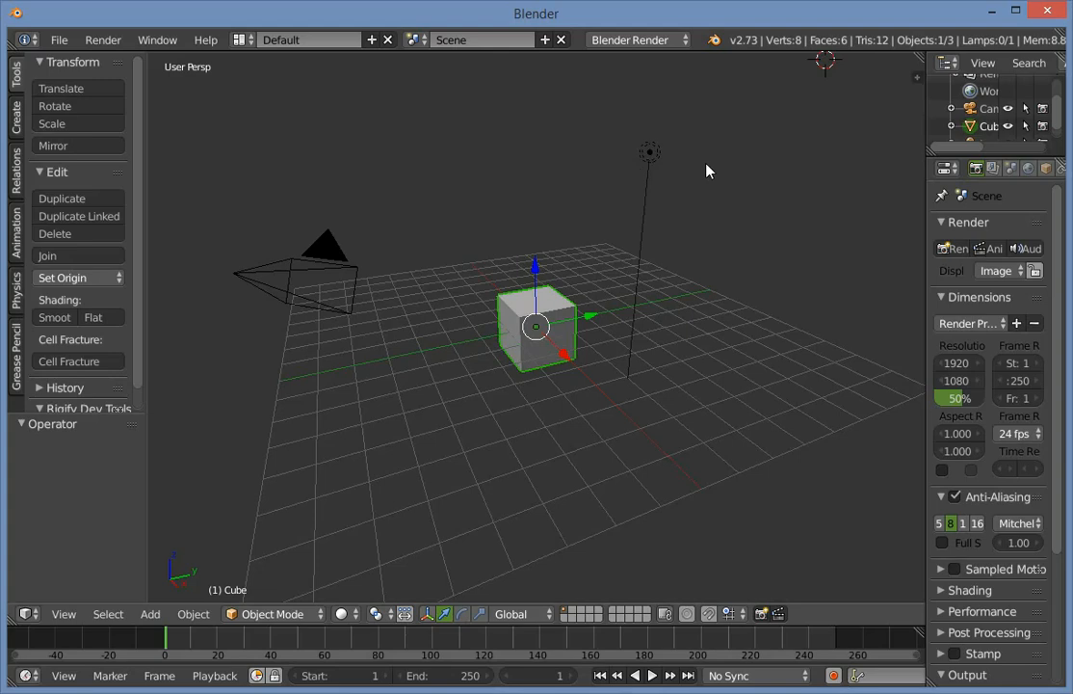
Delete the default camera, lamp and cube from the scene.
middle_drag(658, 390, 622, 404)
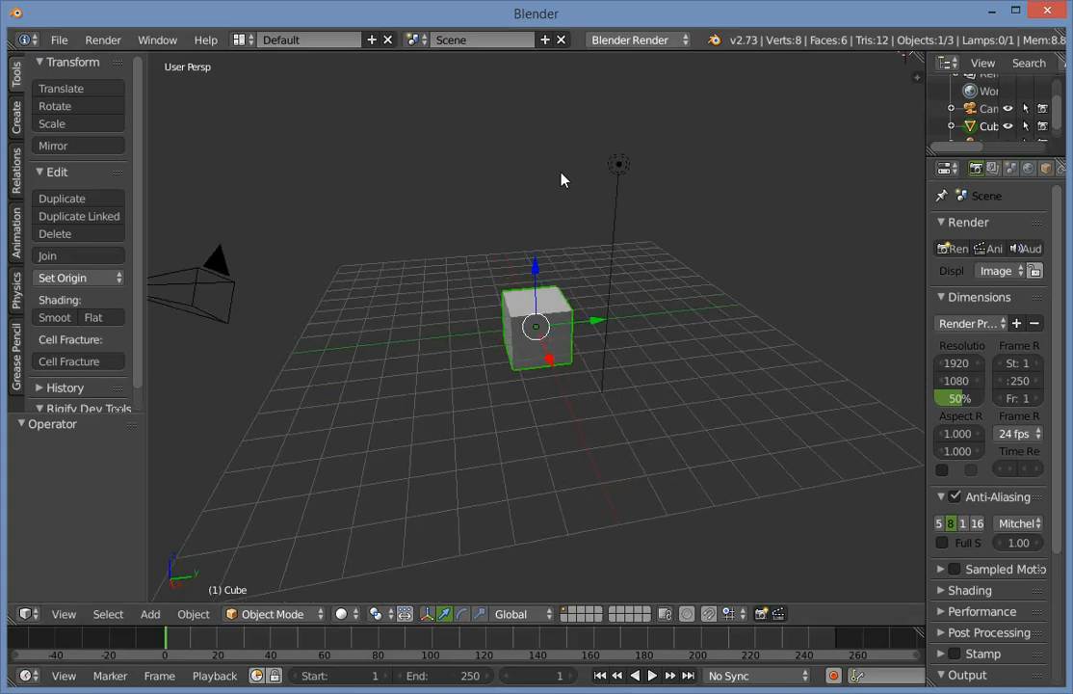
middle_drag(539, 408, 599, 373)
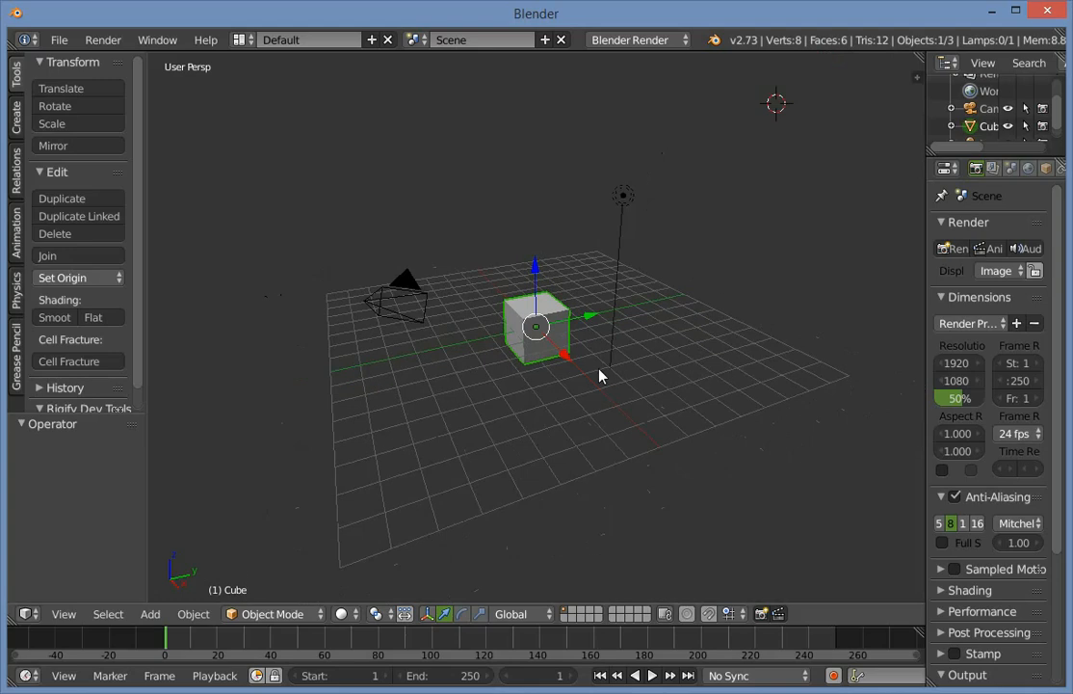
shift+right_click(617, 198)
shift+right_click(431, 294)
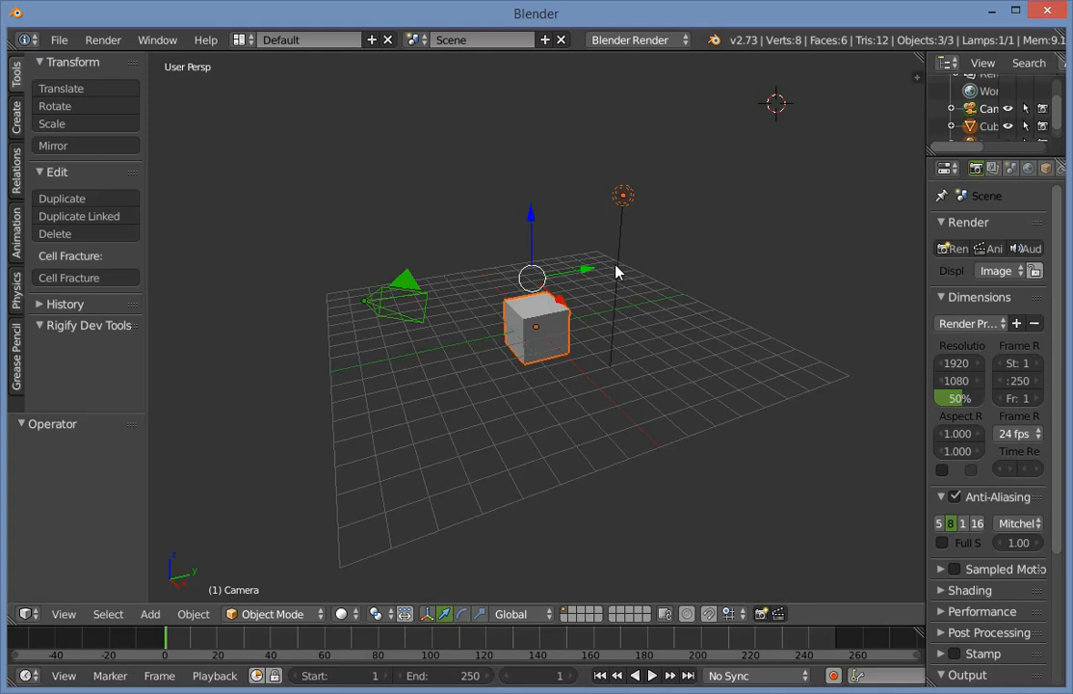
middle_drag(565, 311, 561, 378)
key(x)
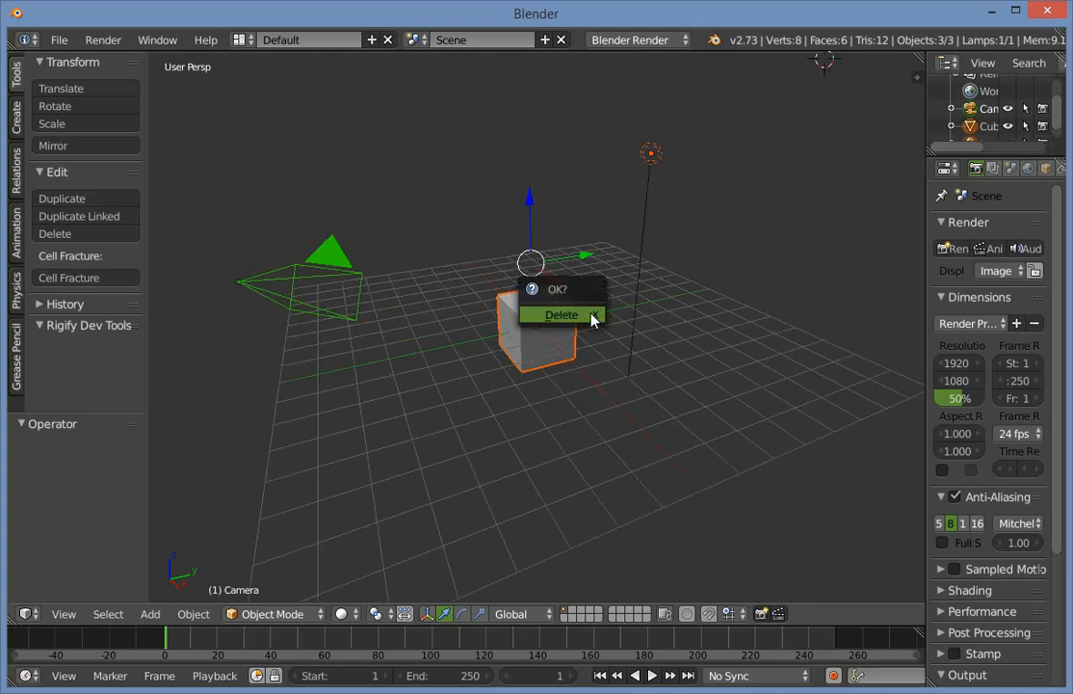
click(590, 318)
scroll(574, 398, down, 1)
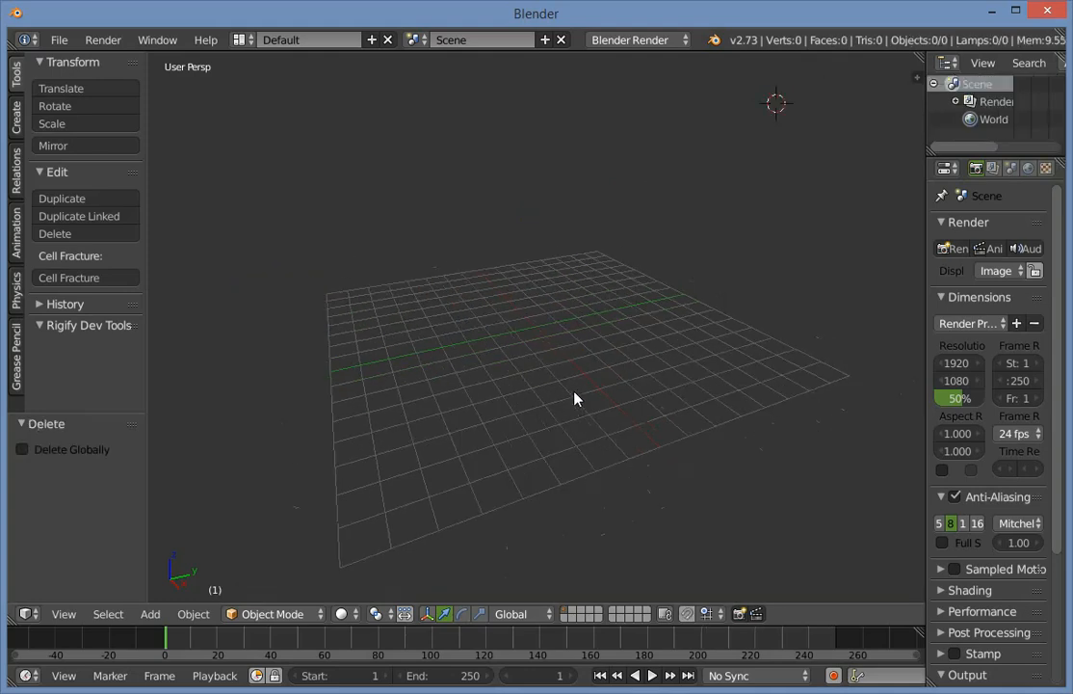
Reset the 3D cursor to the scene origin.
middle_drag(574, 398, 684, 355)
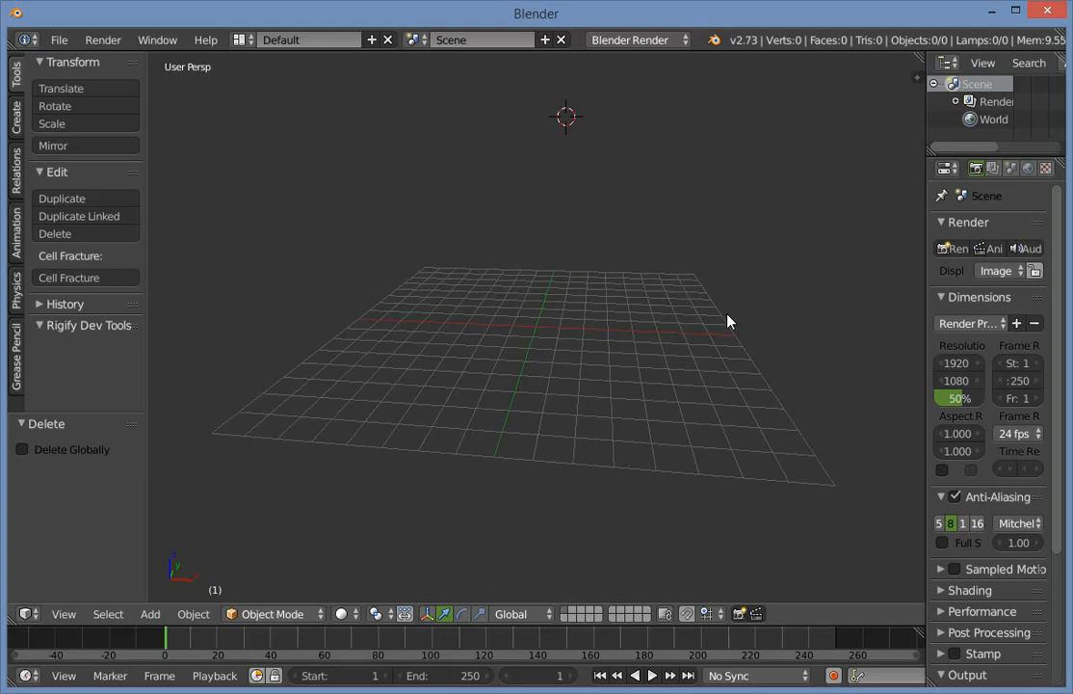
key(shift+c)
scroll(604, 337, up, 2)
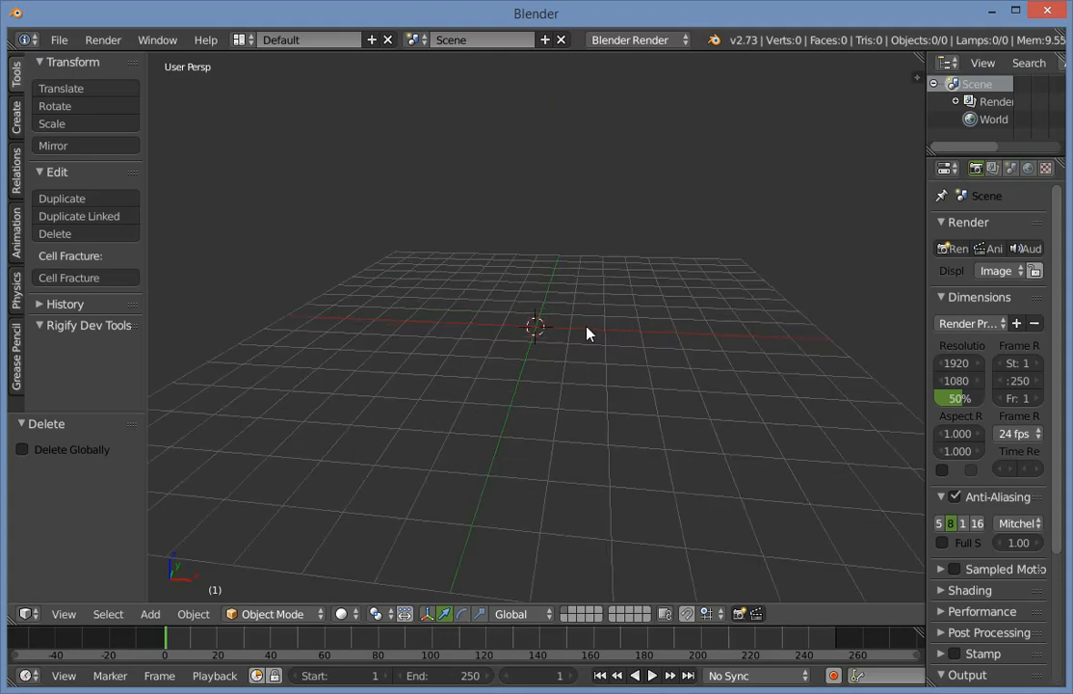
Add a mesh circle at the origin with 16 vertices.
key(shift+a)
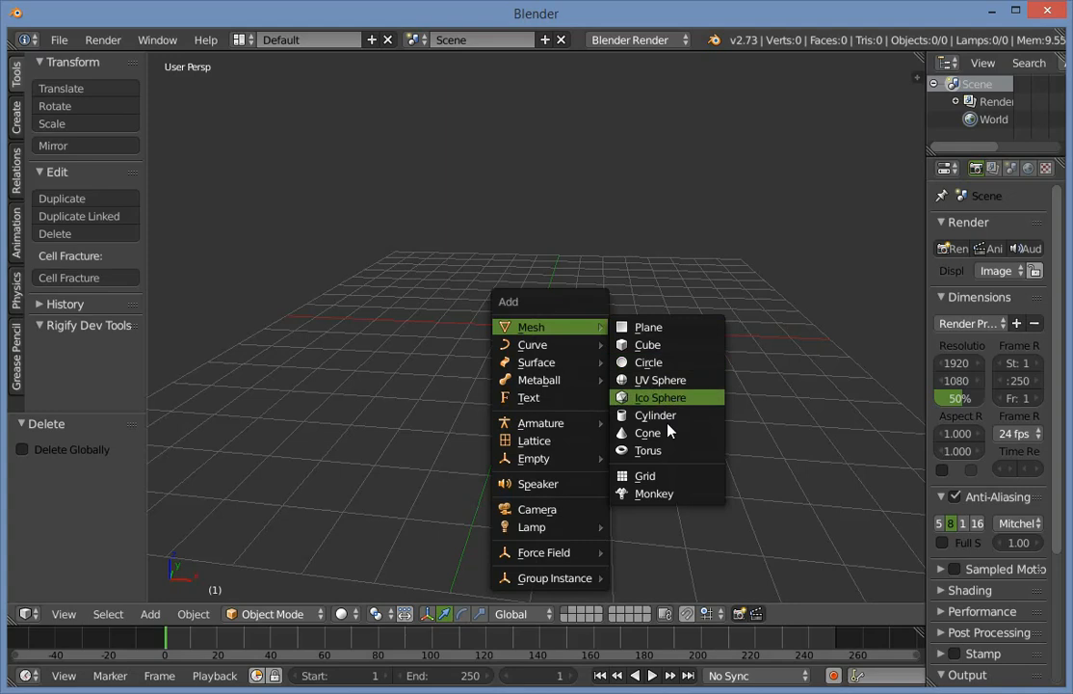
click(672, 365)
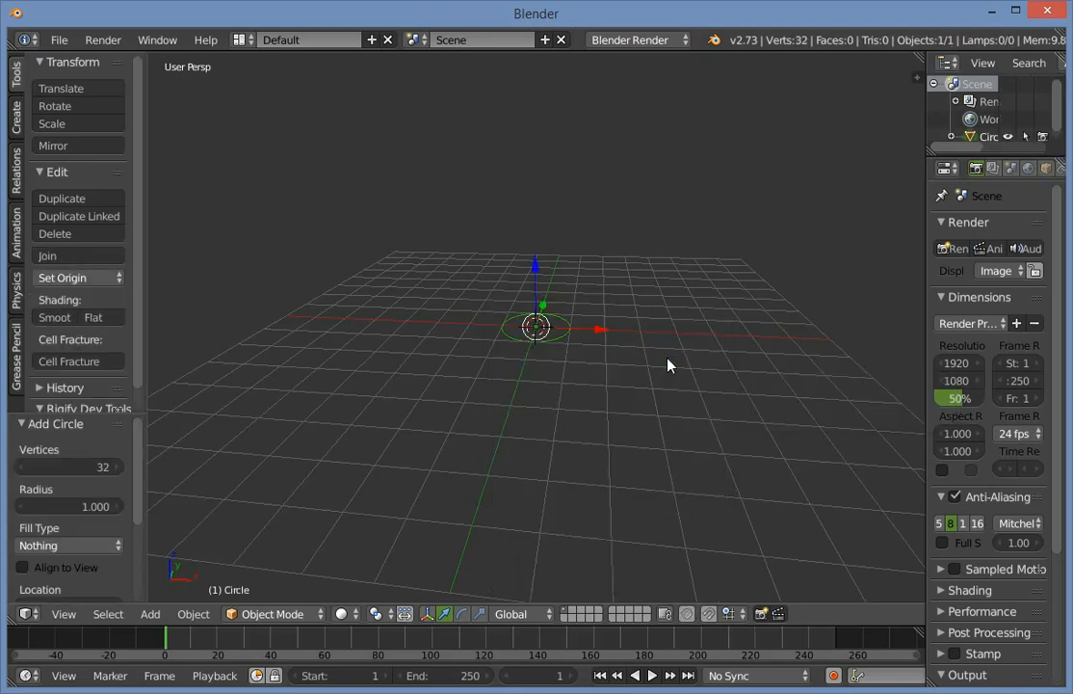
click(70, 468)
text(16)
key(Return)
key(t)
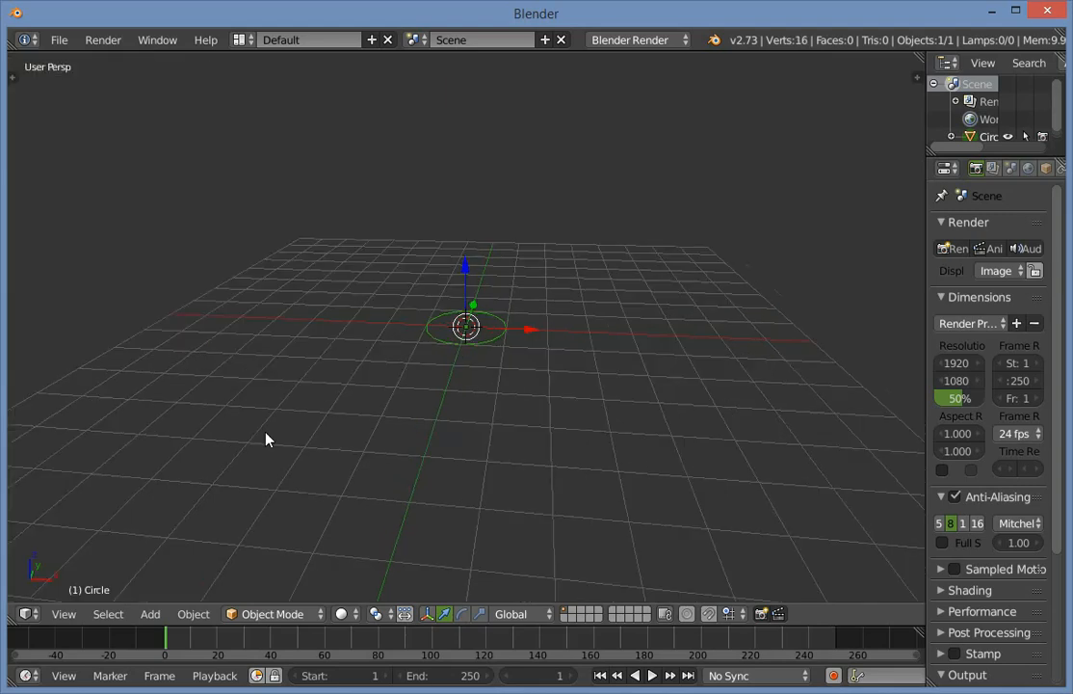
key(t)
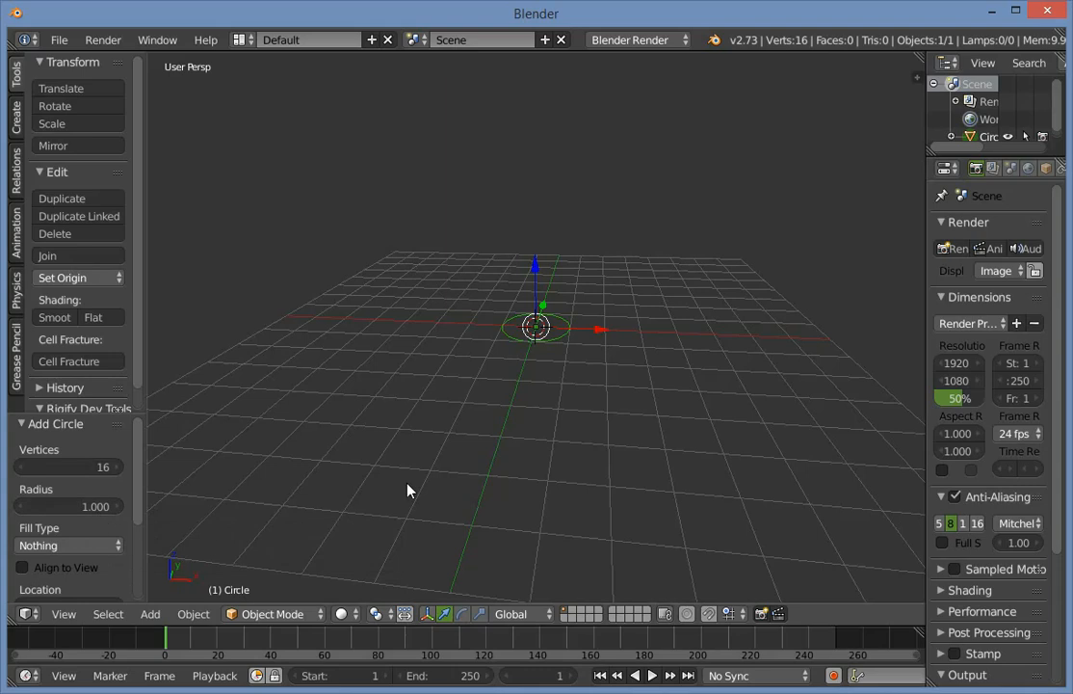
Enter Edit Mode on the circle and switch to the front orthographic view.
scroll(580, 302, up, 6)
key(Tab)
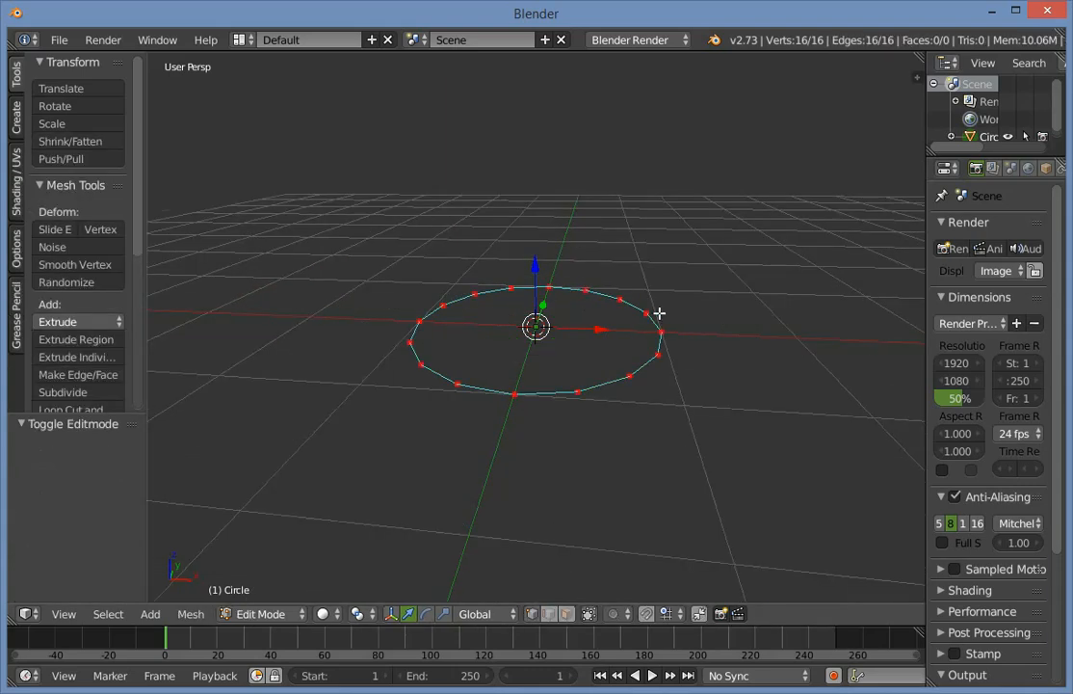
middle_drag(659, 314, 743, 381)
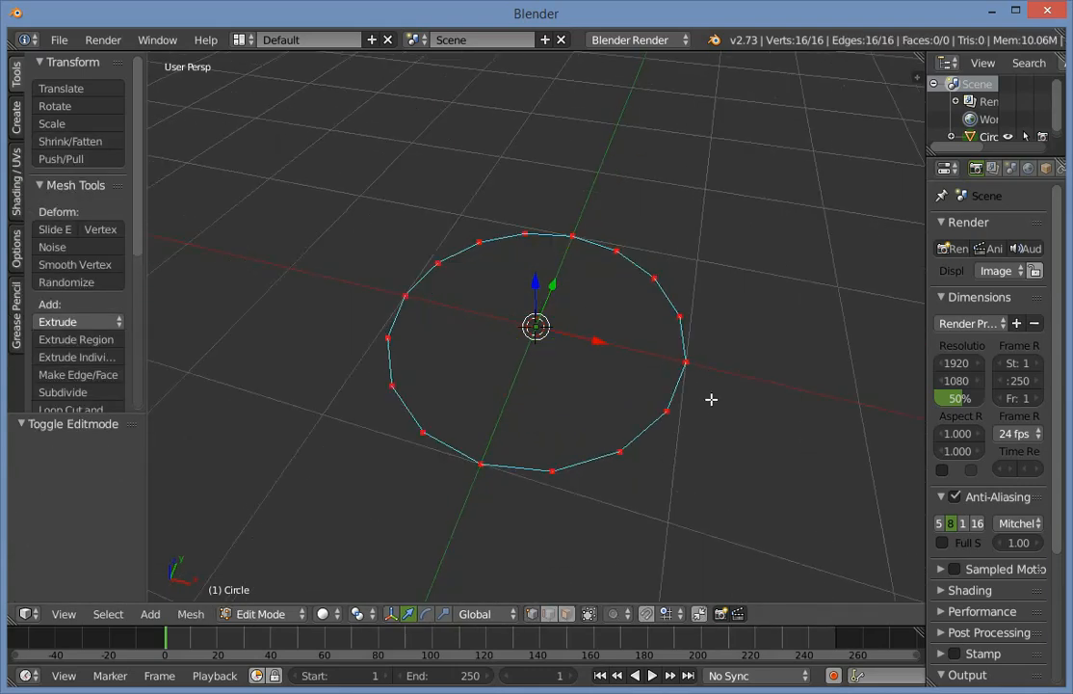
key(KP_1)
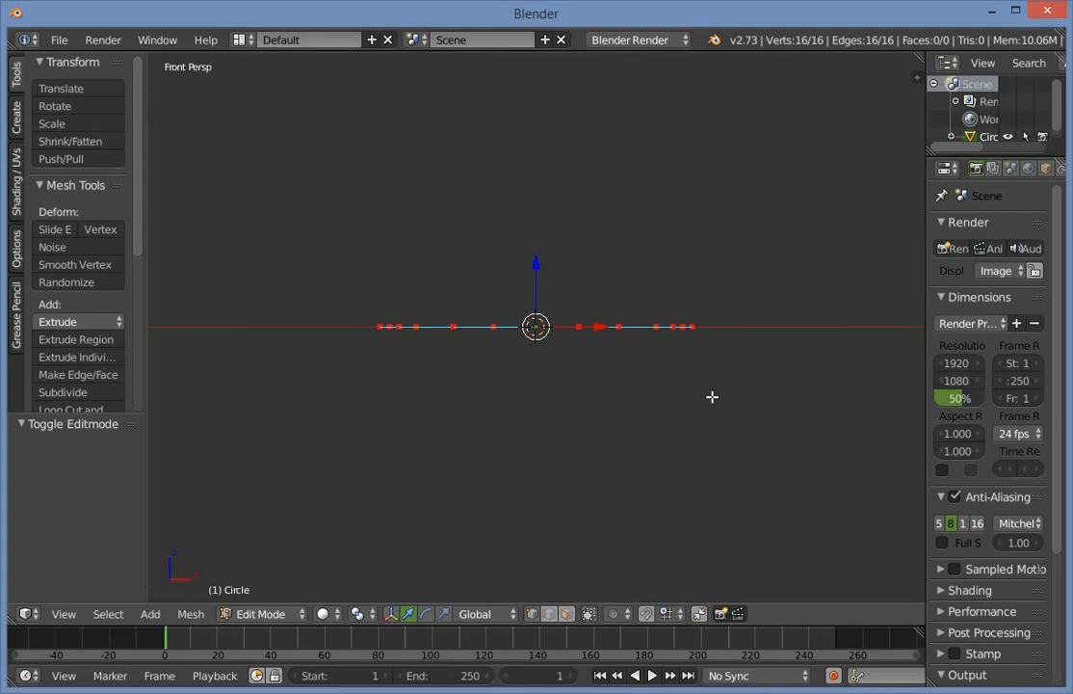
key(KP_5)
scroll(707, 394, up, 2)
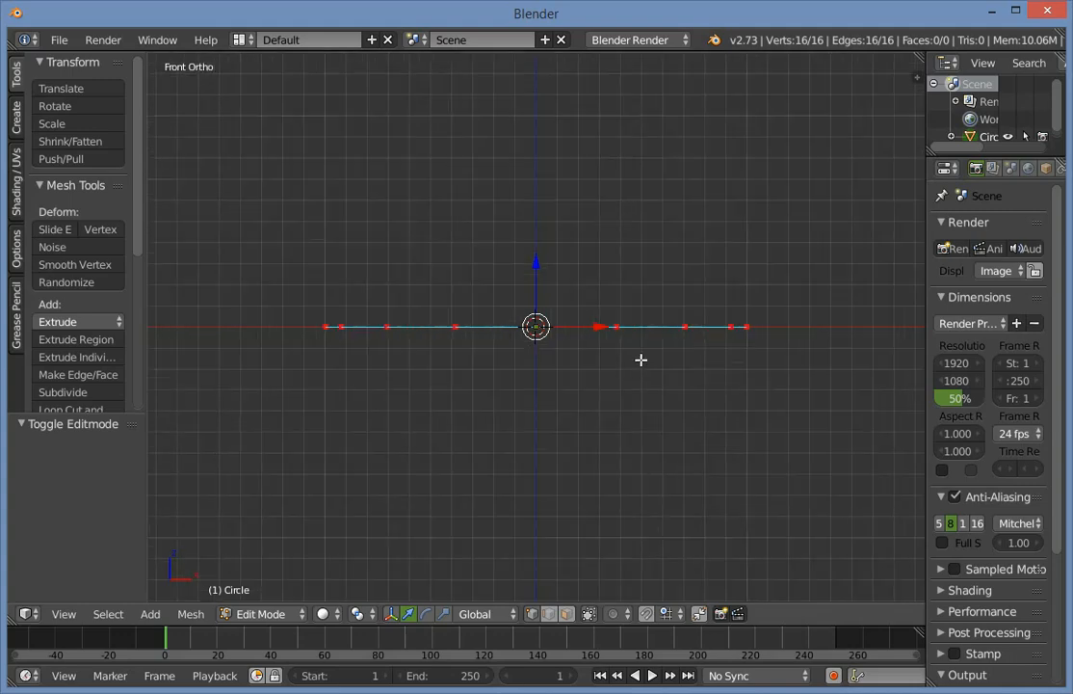
Extrude the circle's vertices straight up along Z by about 0.083 to form a thin rim wall.
key(e)
right_click(540, 273)
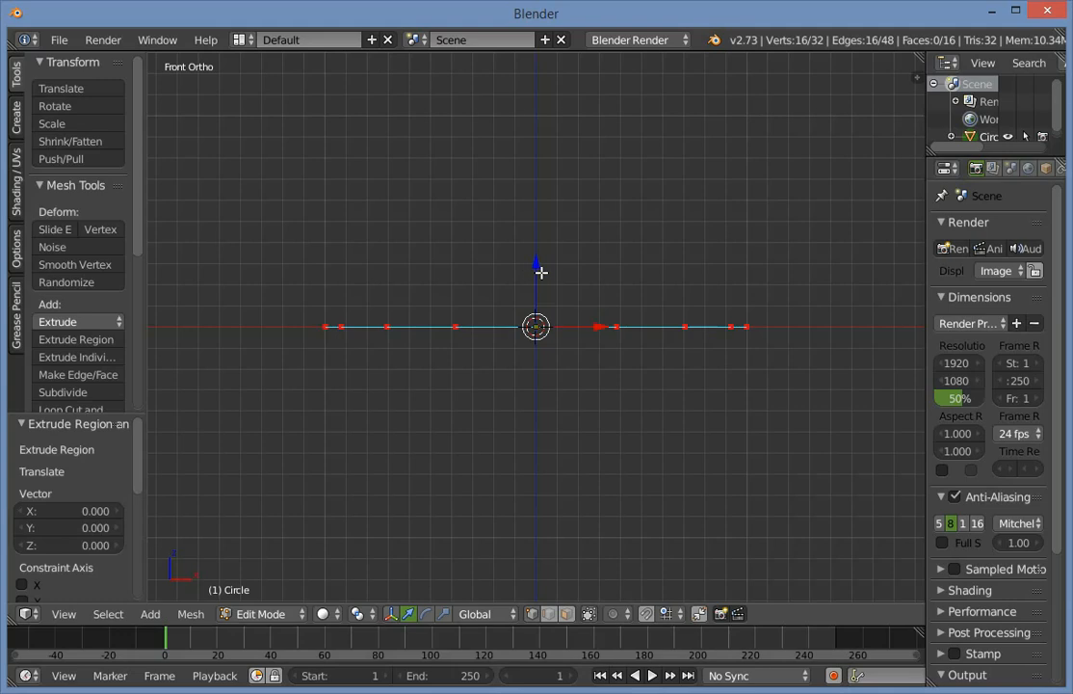
key(g)
key(z)
click(540, 260)
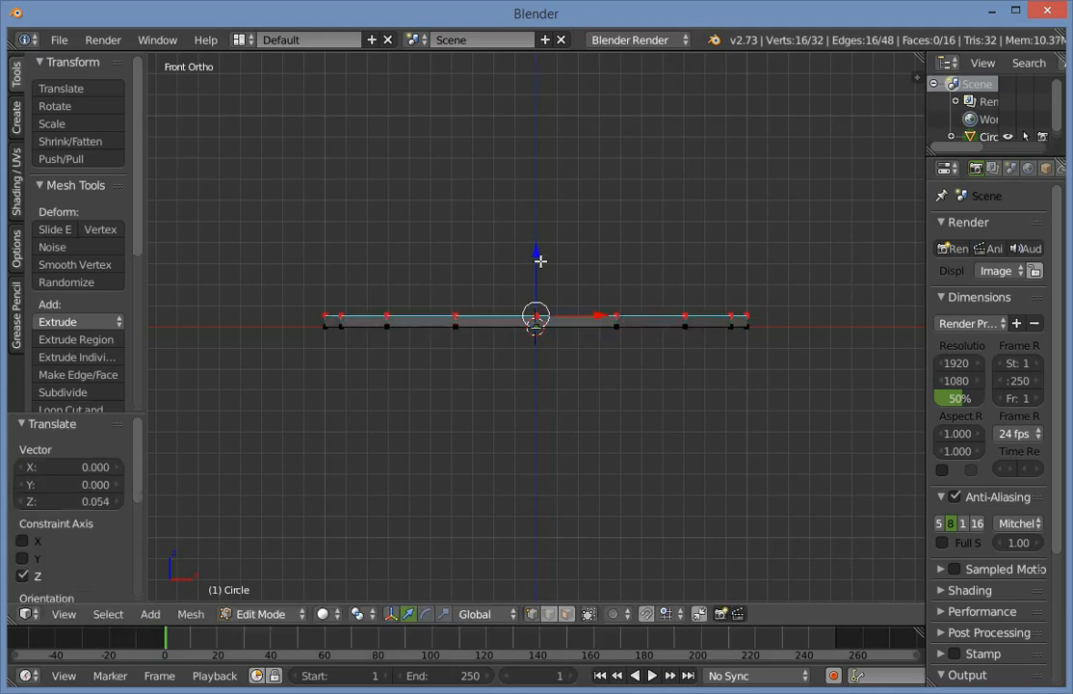
key(g)
key(z)
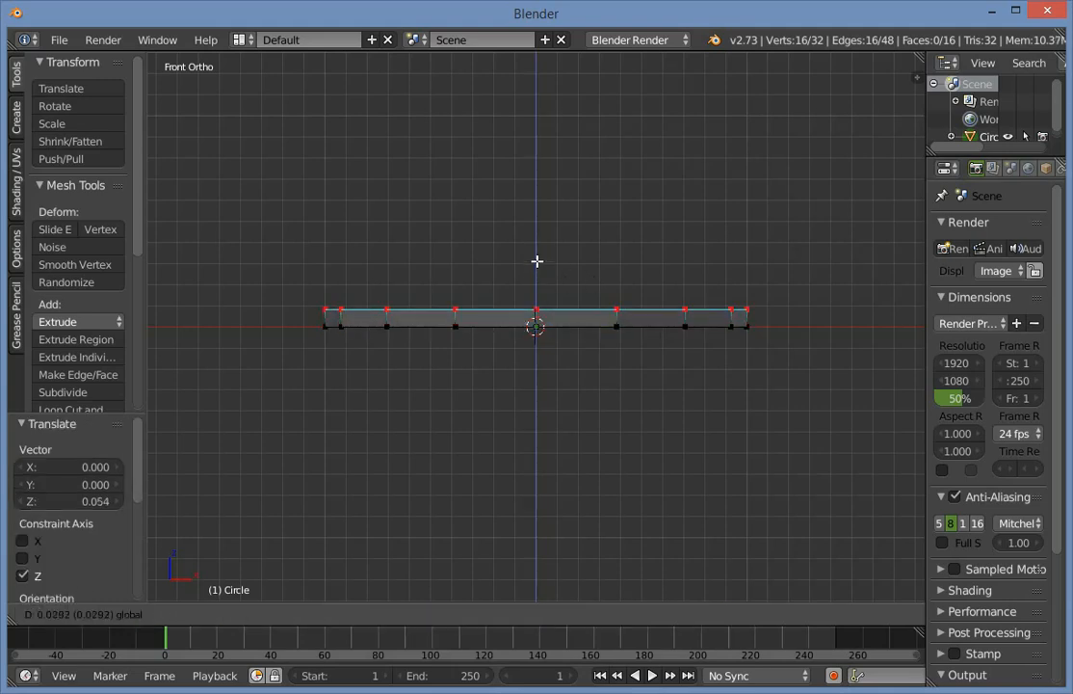
click(538, 260)
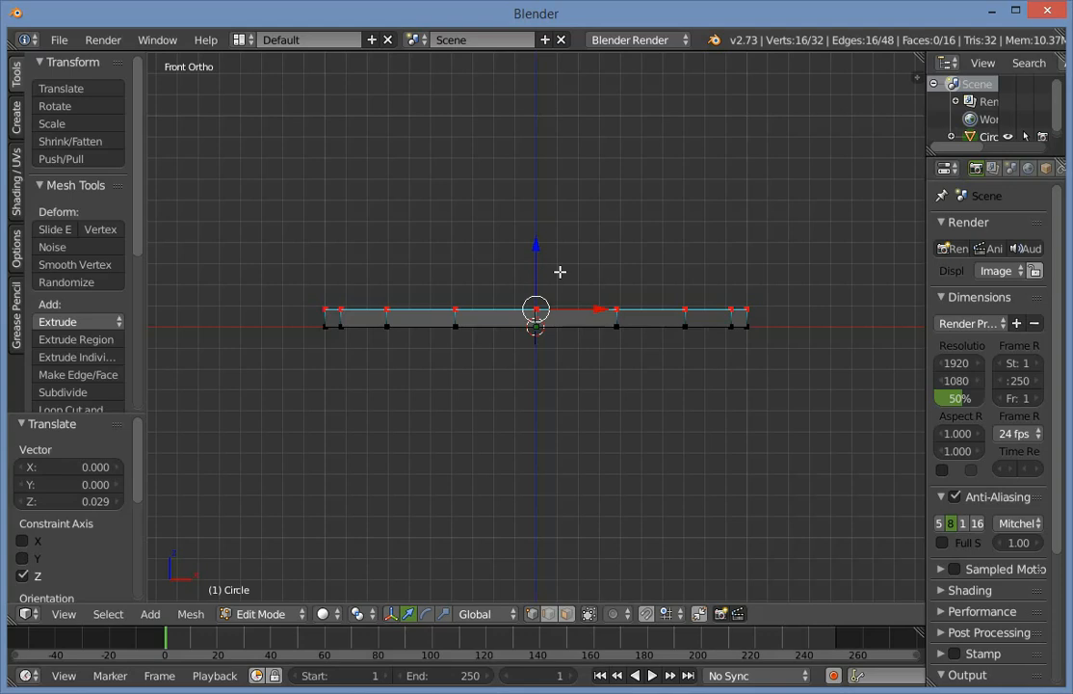
Extrude the rim's upper edge loop in place and scale it inward to about 0.931.
scroll(525, 278, up, 1)
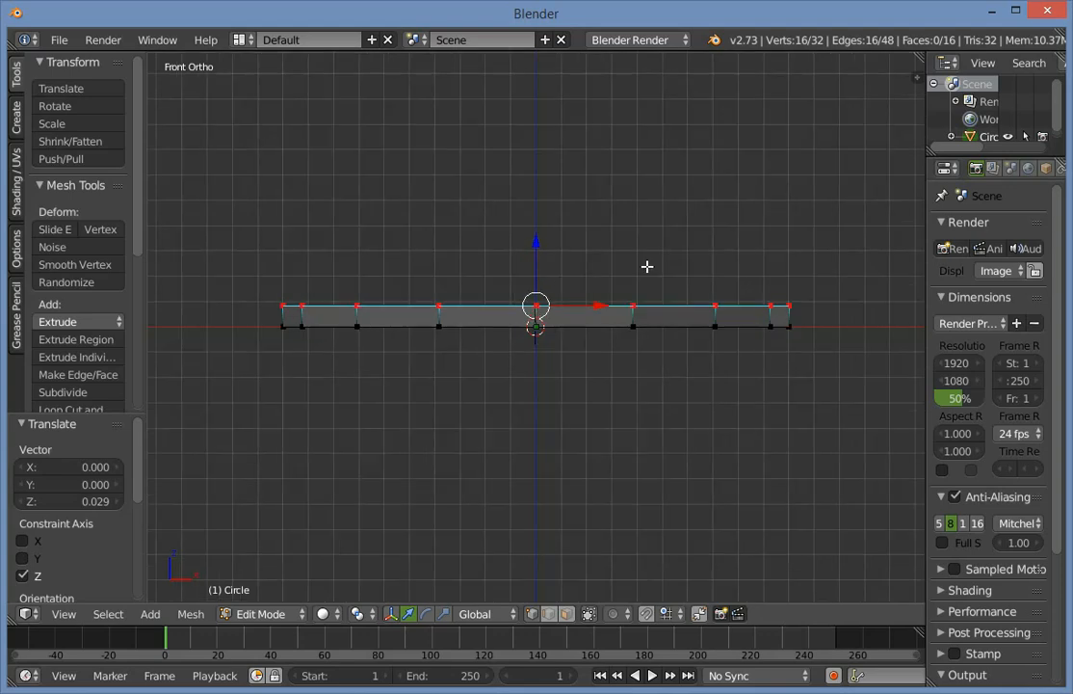
key(e)
right_click(719, 286)
key(s)
click(844, 329)
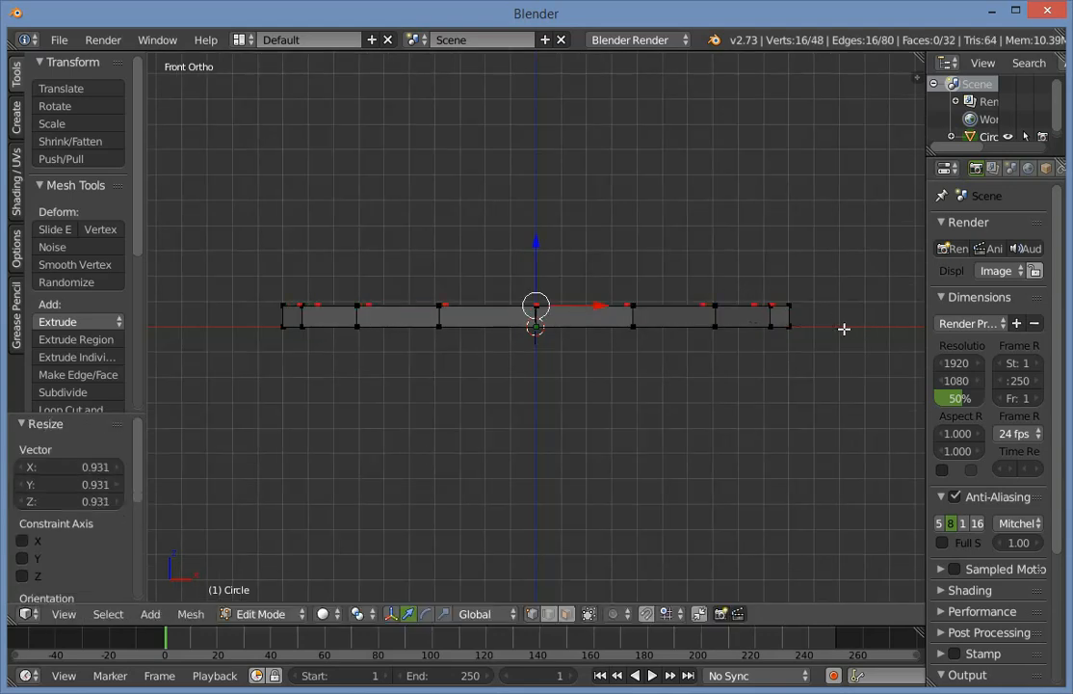
Extrude the inner edge loop straight up along Z by about 0.242.
middle_drag(844, 328, 700, 348)
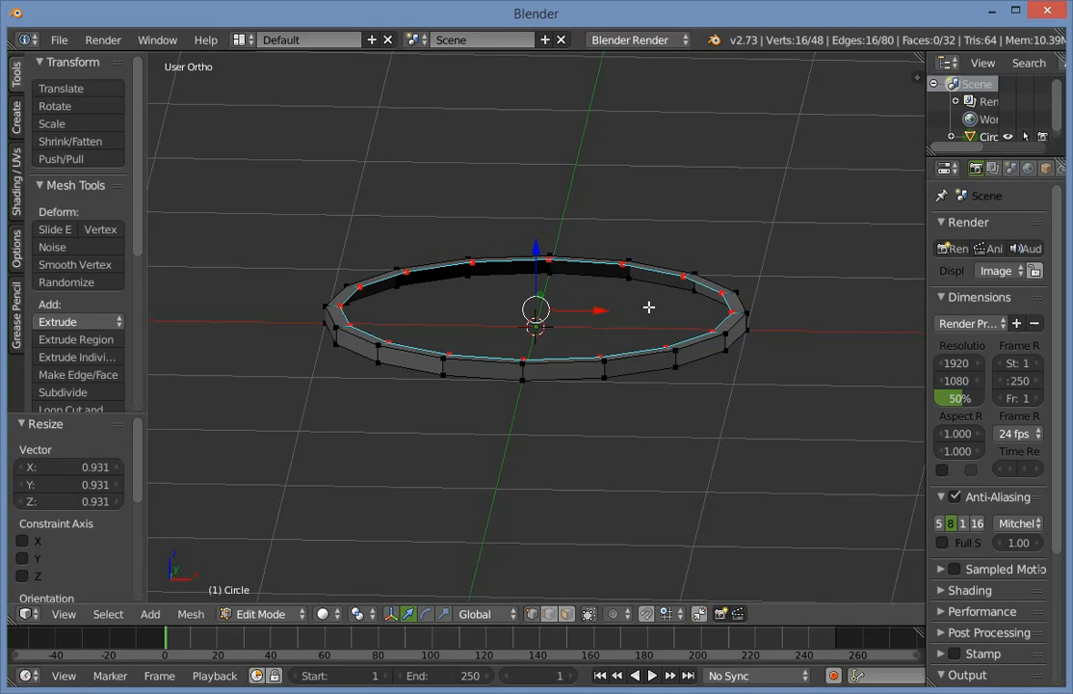
middle_drag(649, 307, 625, 354)
middle_drag(539, 256, 358, 302)
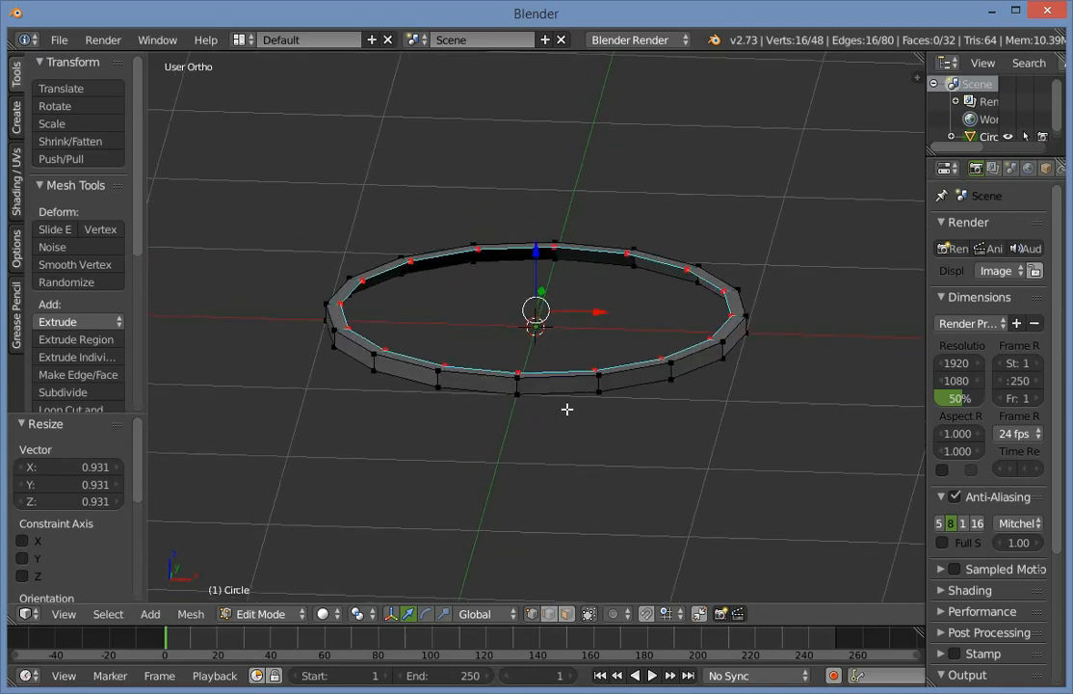
key(e)
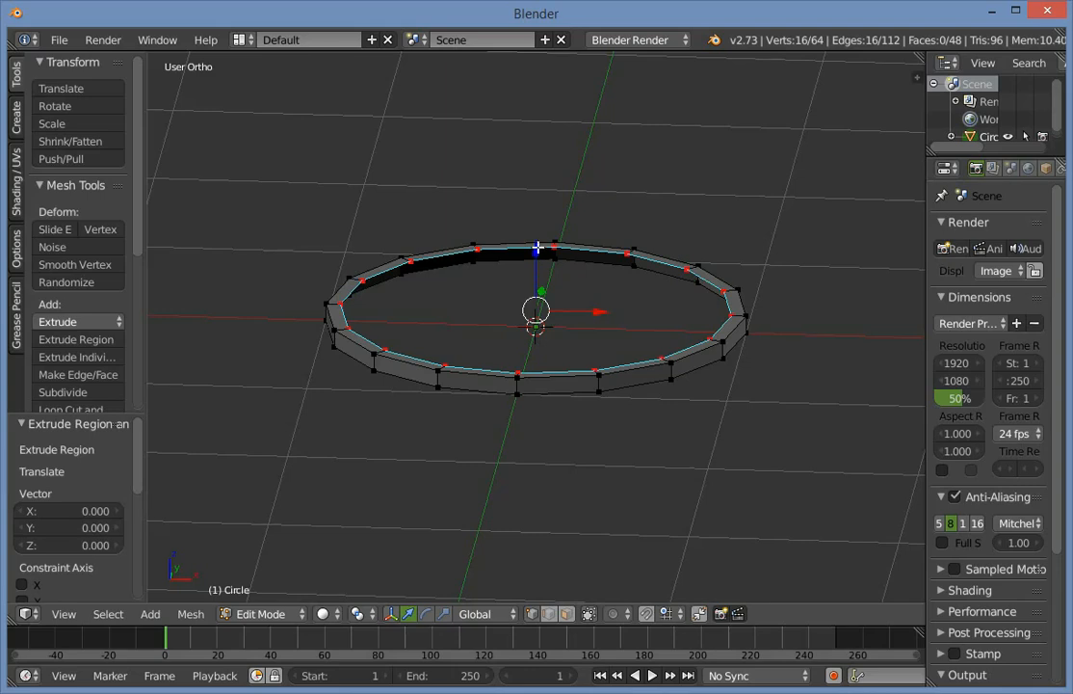
click(537, 209)
Scale the raised edge loop to about 0.080 so the wall slopes inward as a shallow cone.
key(KP_1)
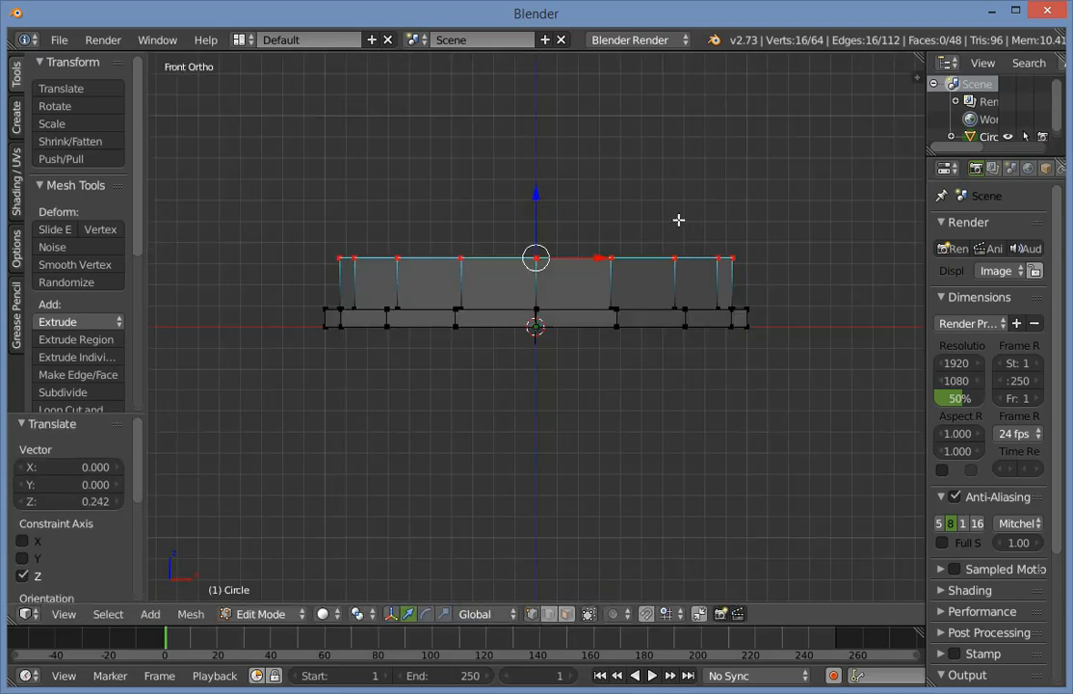
middle_drag(714, 259, 686, 344)
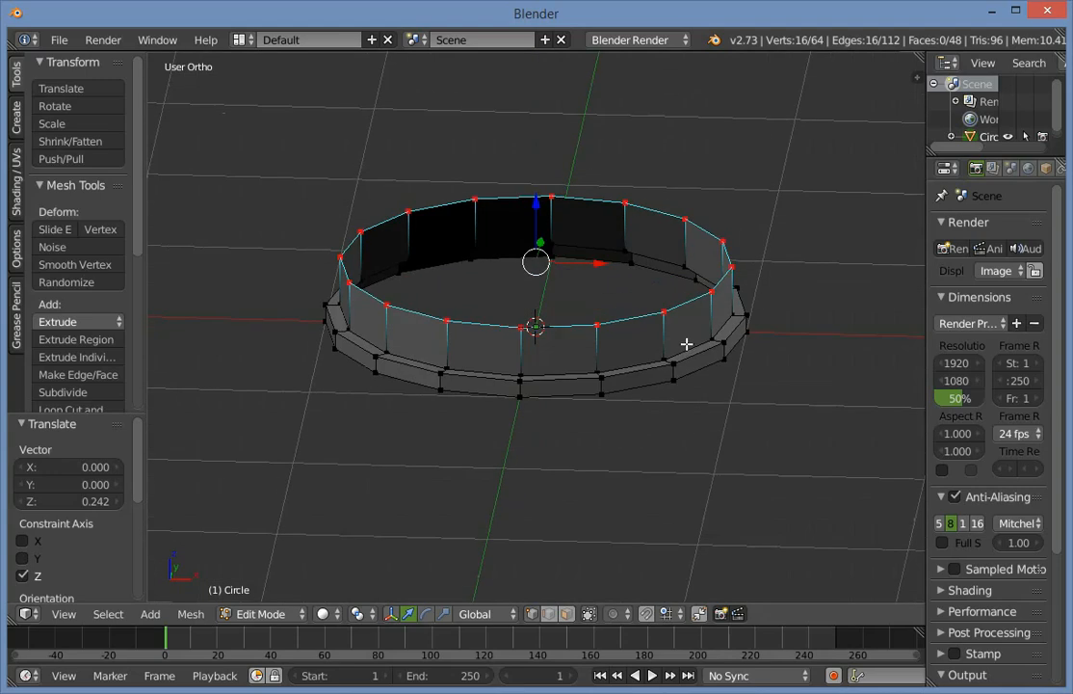
key(KP_1)
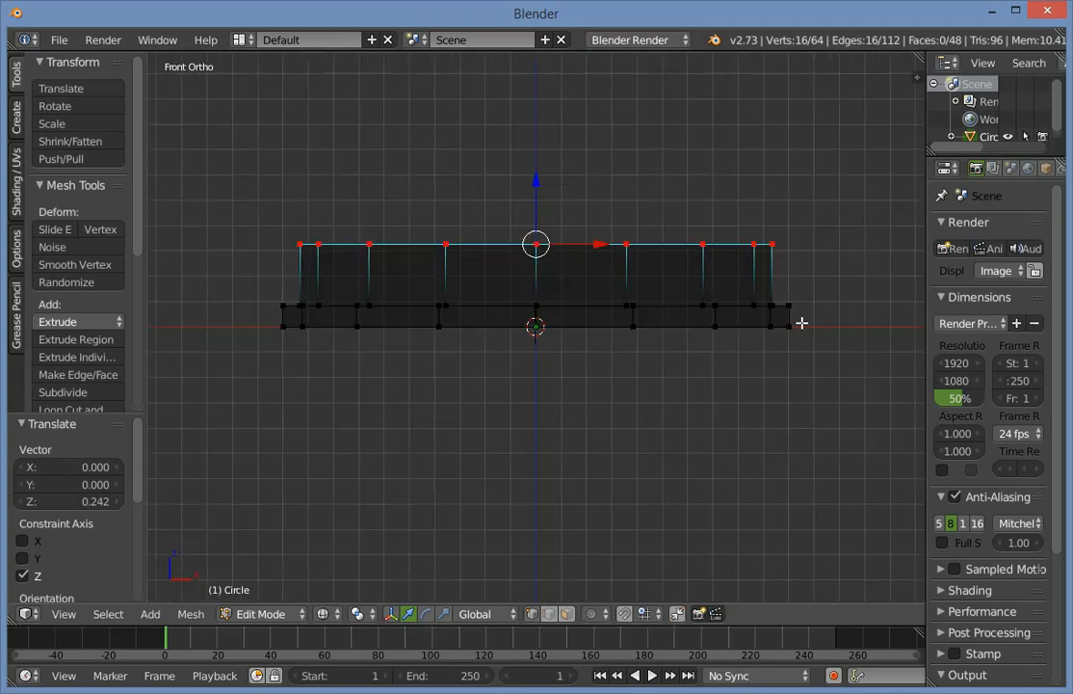
key(s)
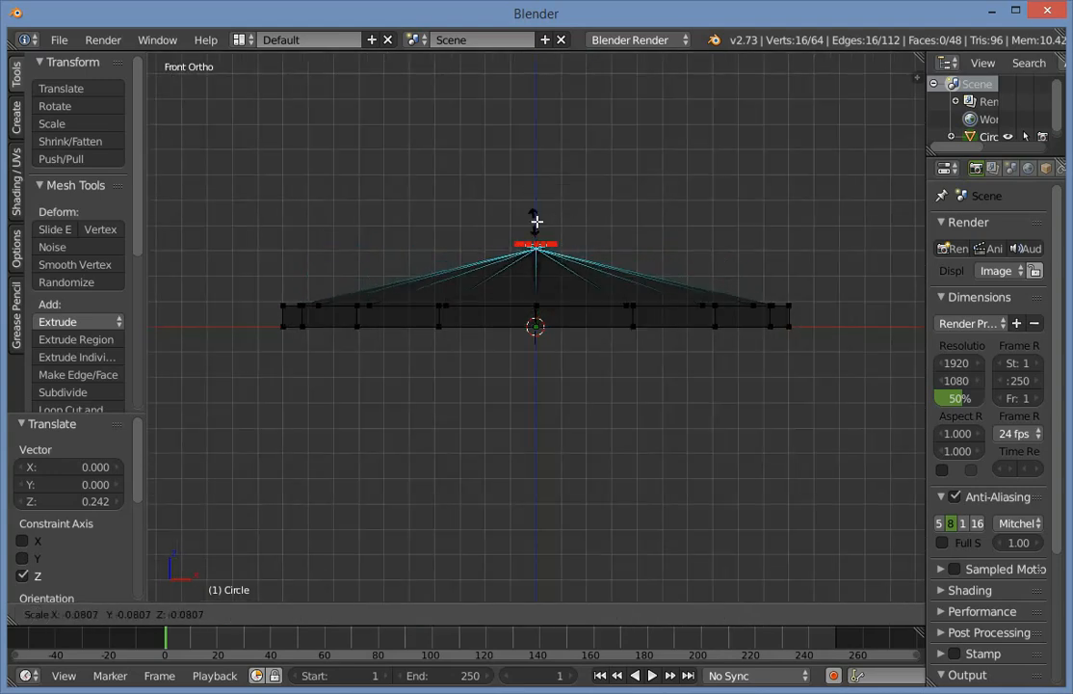
click(554, 228)
Raise the cone's top loop slightly along Z and scale it to about 0.843, using wireframe display.
shift+middle_drag(628, 169, 591, 272)
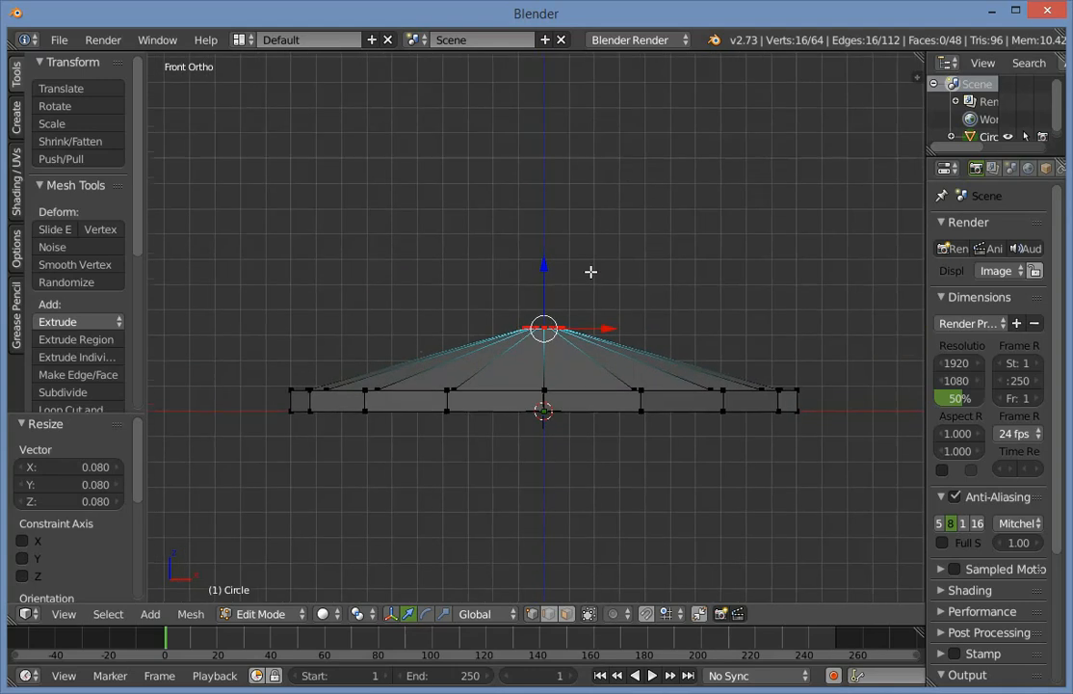
drag(543, 265, 543, 263)
scroll(585, 256, up, 3)
key(s)
click(700, 421)
key(z)
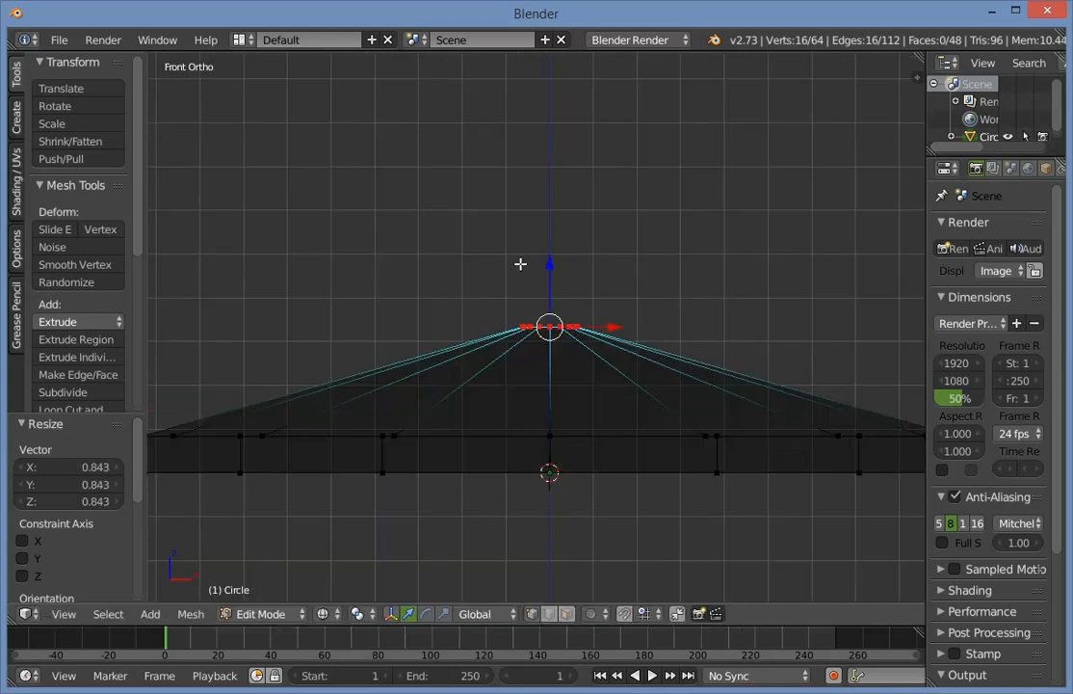
key(s)
click(630, 328)
Extrude the cone's top loop straight up along Z into a short neck and inspect the solid shape in Object Mode.
key(e)
click(630, 328)
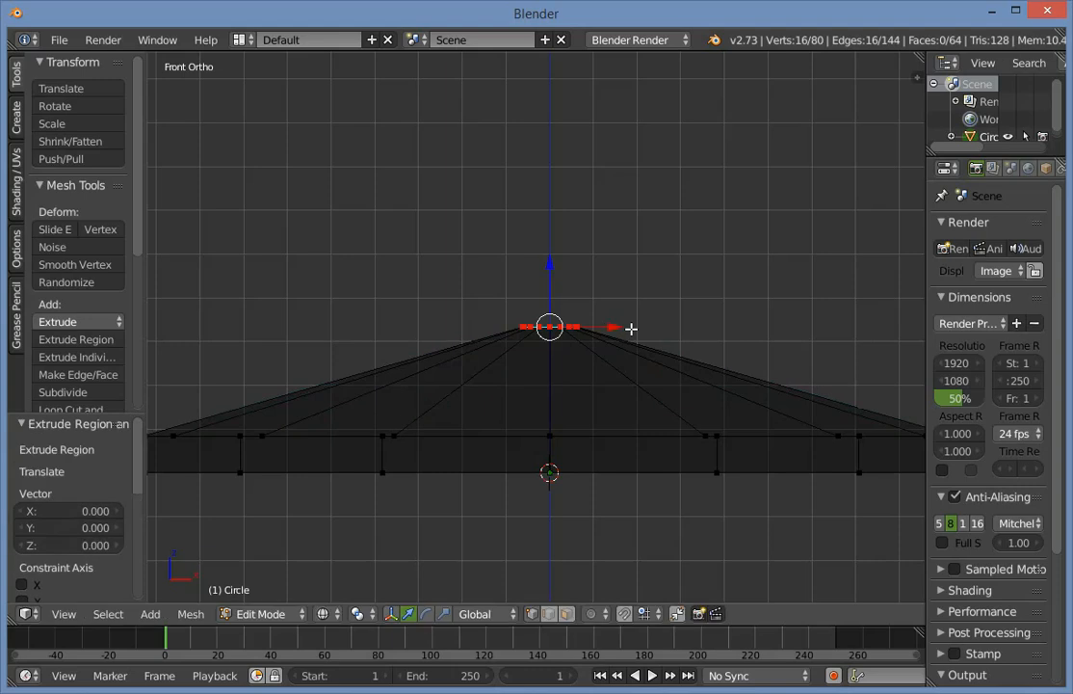
key(g)
key(z)
click(553, 192)
middle_drag(553, 192, 591, 320)
key(z)
scroll(527, 445, down, 3)
key(Tab)
middle_drag(528, 445, 611, 484)
scroll(611, 484, up, 2)
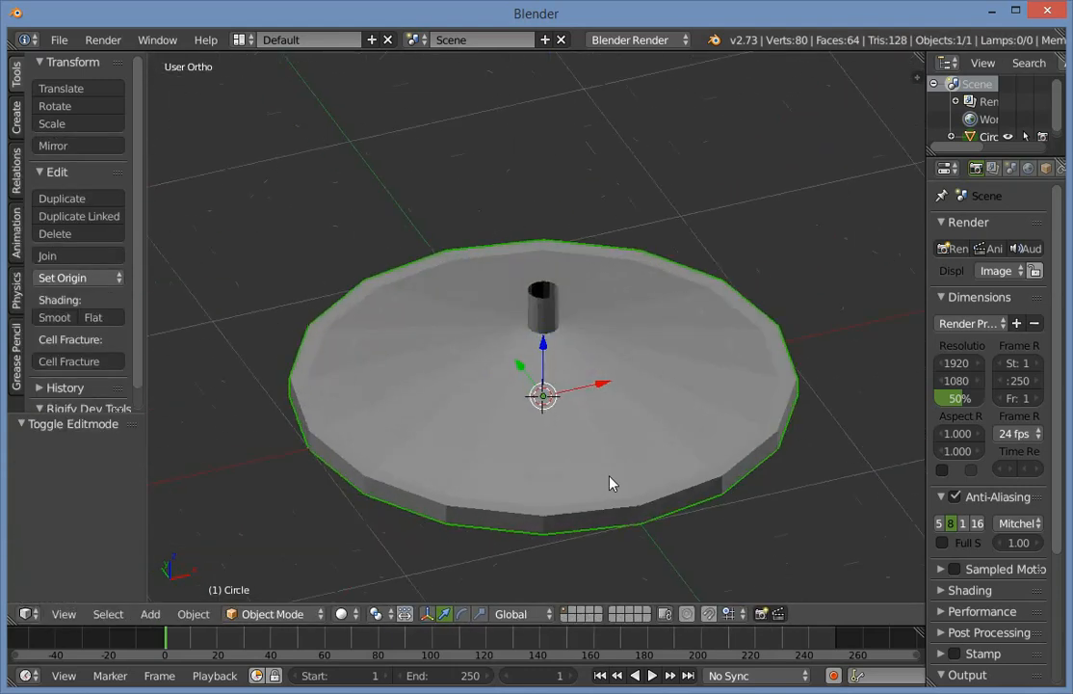
Select all vertices of the central neck in Edit Mode with a box selection through the wireframe.
key(Tab)
key(KP_1)
key(z)
key(a)
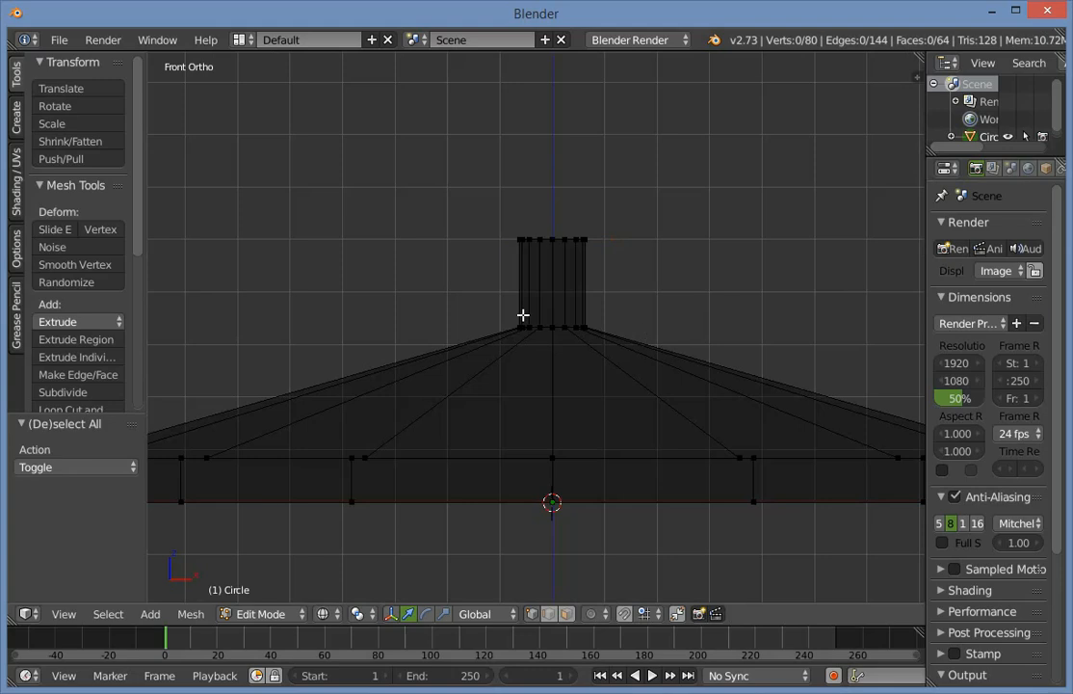
key(b)
mouse_move(473, 190)
mouse_down()
mouse_move(659, 344)
mouse_move(705, 341)
mouse_up()
key(z)
mouse_move(704, 341)
middle_down()
mouse_move(633, 385)
mouse_move(688, 357)
mouse_move(669, 448)
mouse_move(781, 372)
mouse_move(685, 403)
mouse_move(611, 381)
mouse_move(569, 293)
middle_up()
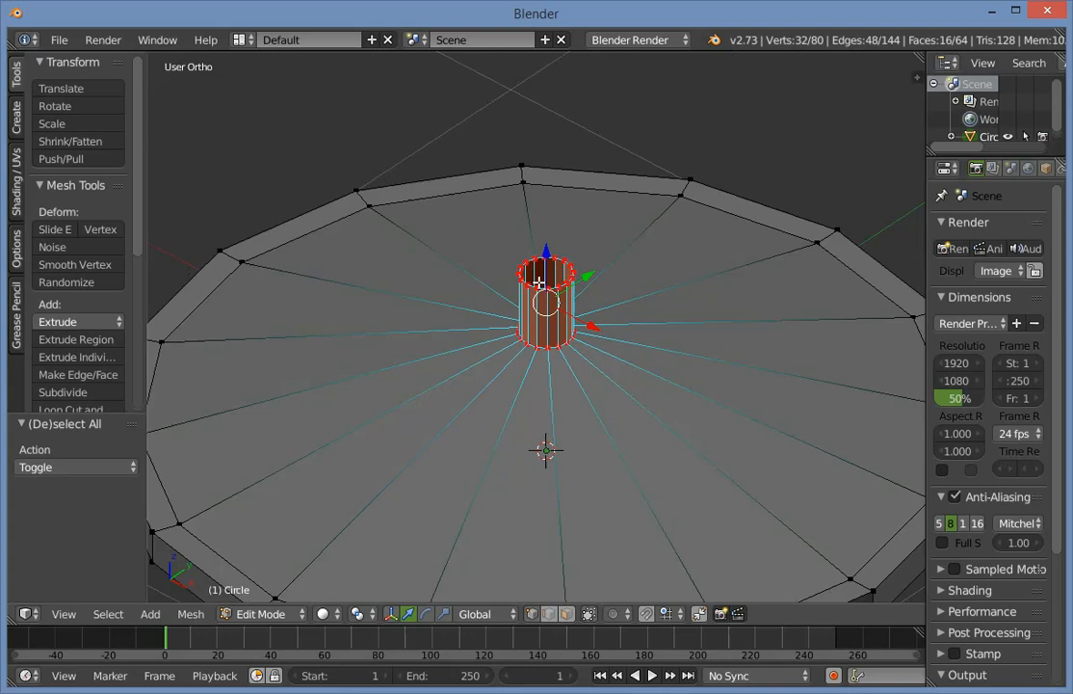
click(588, 277)
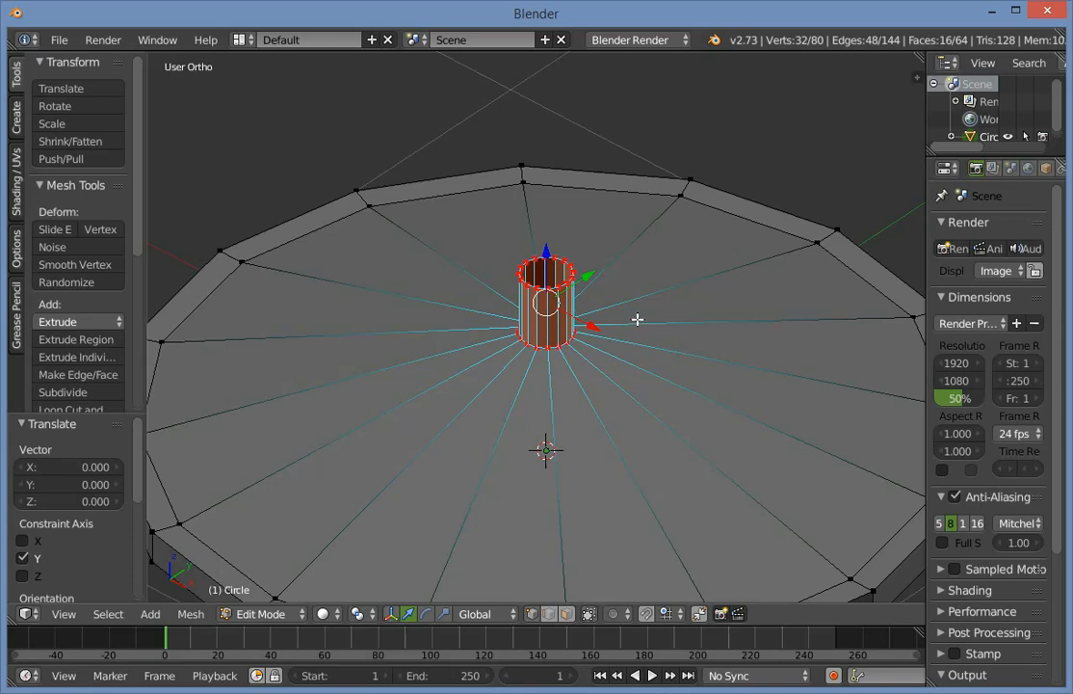
Narrow the central neck by scaling it to about 0.658 in X and Y only, and check the shape in Object Mode.
key(s)
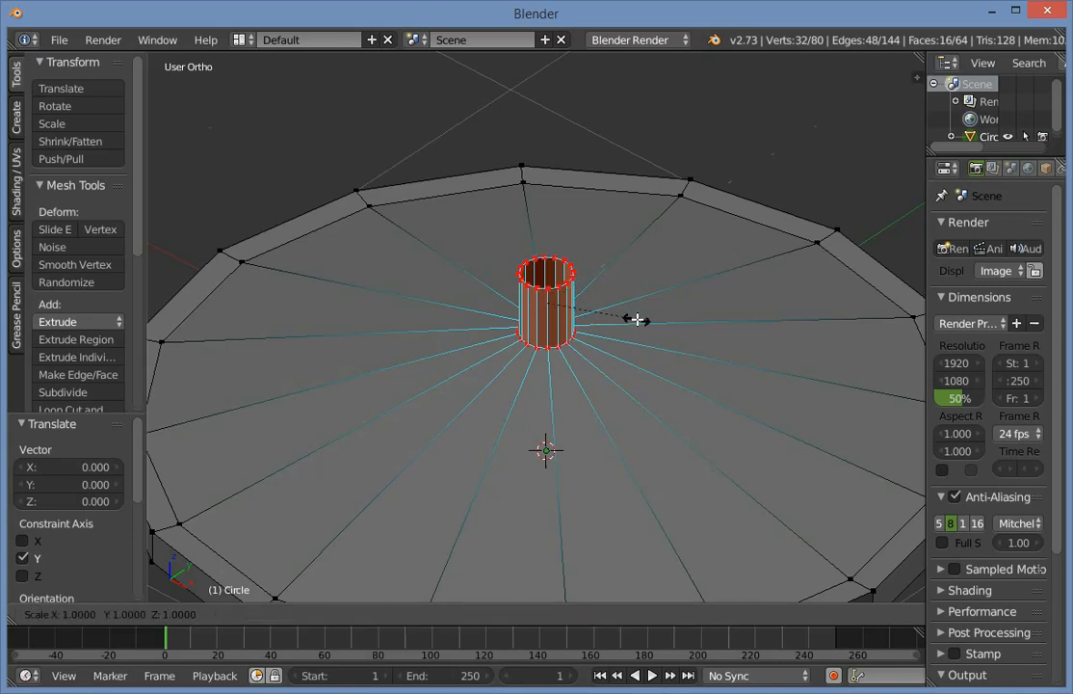
key(shift+z)
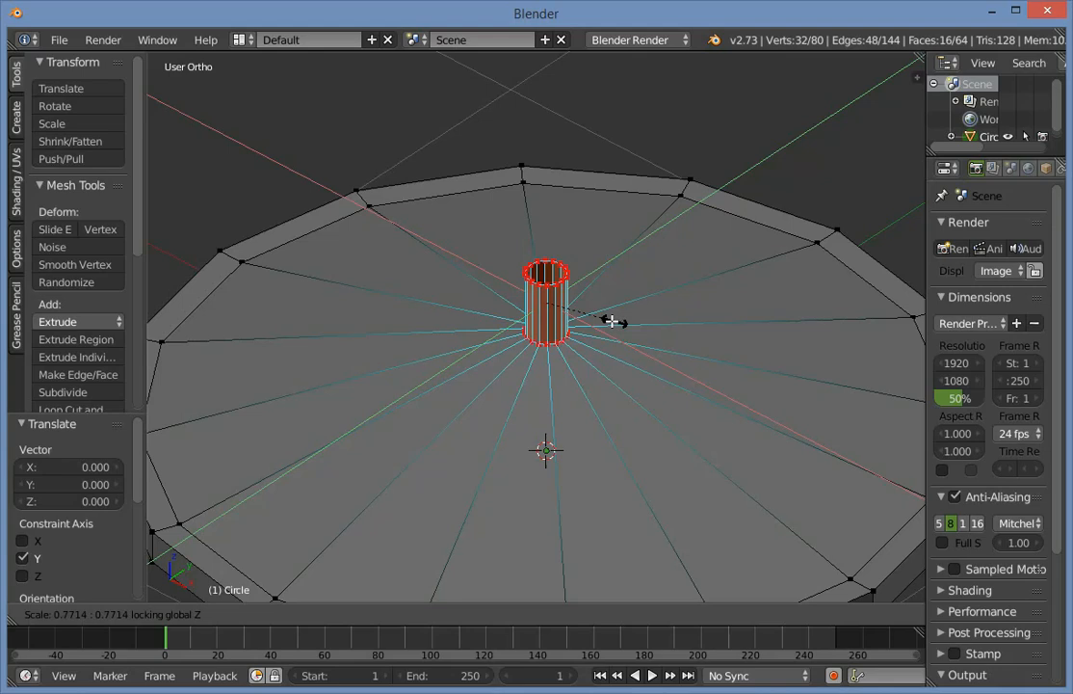
click(605, 317)
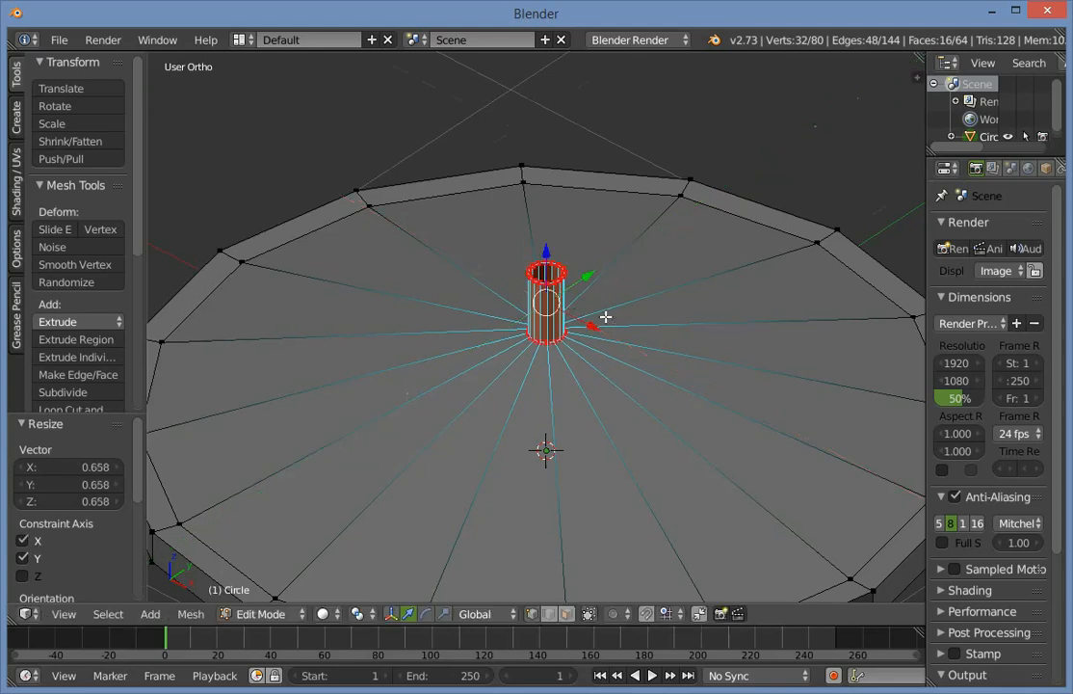
key(a)
middle_drag(605, 317, 577, 314)
key(KP_1)
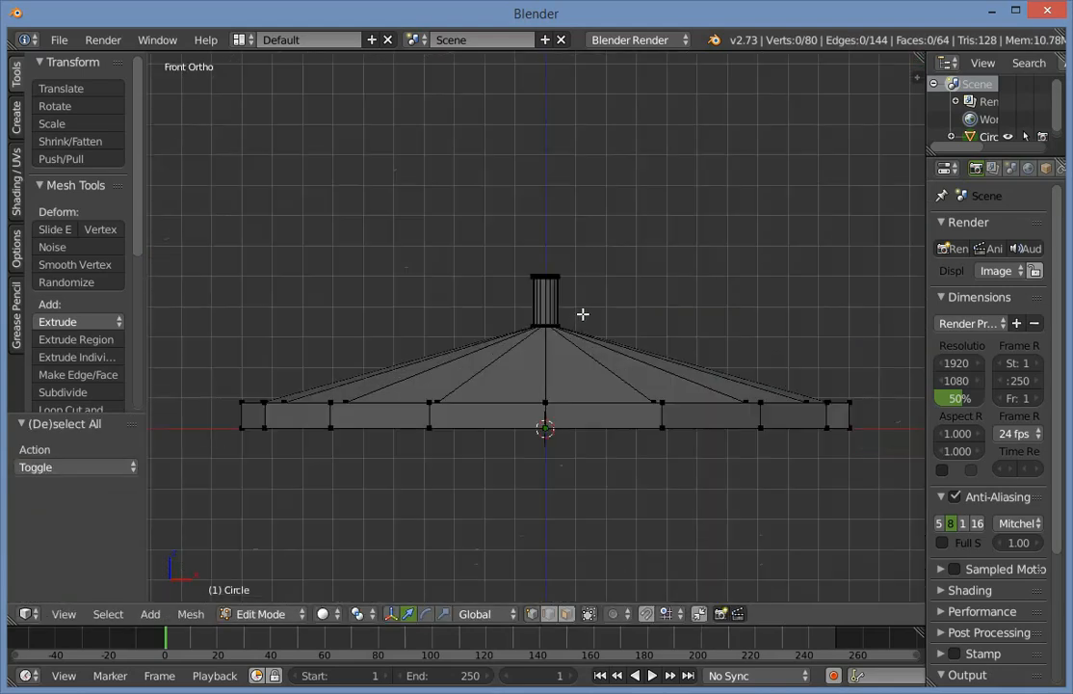
scroll(578, 366, up, 3)
middle_drag(587, 363, 557, 391)
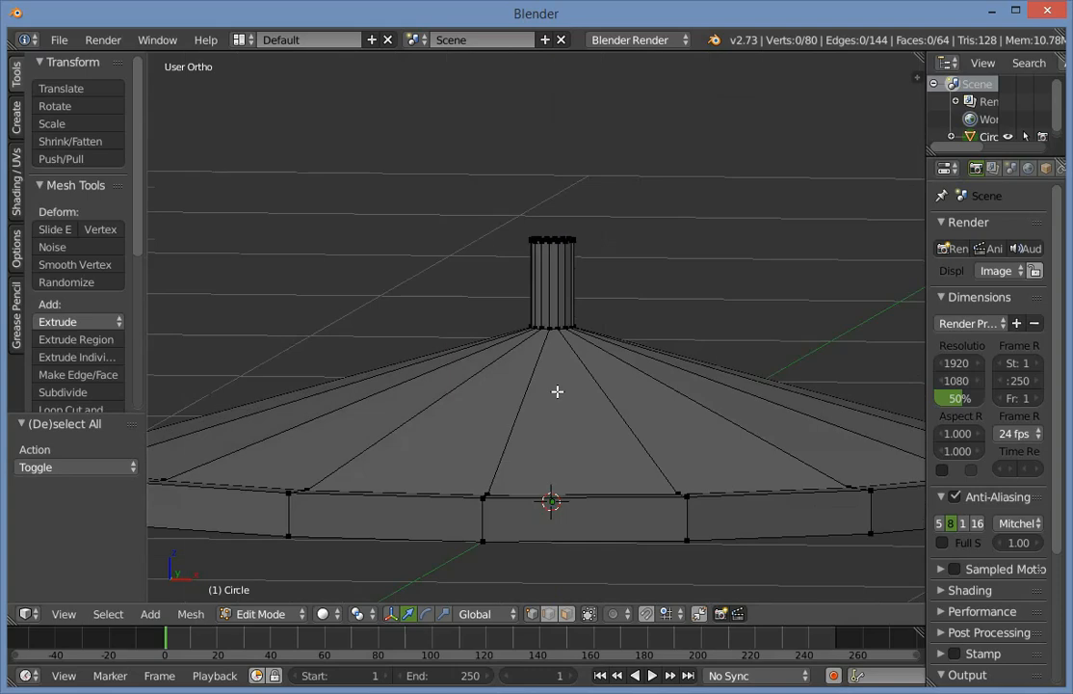
key(Tab)
scroll(706, 236, down, 2)
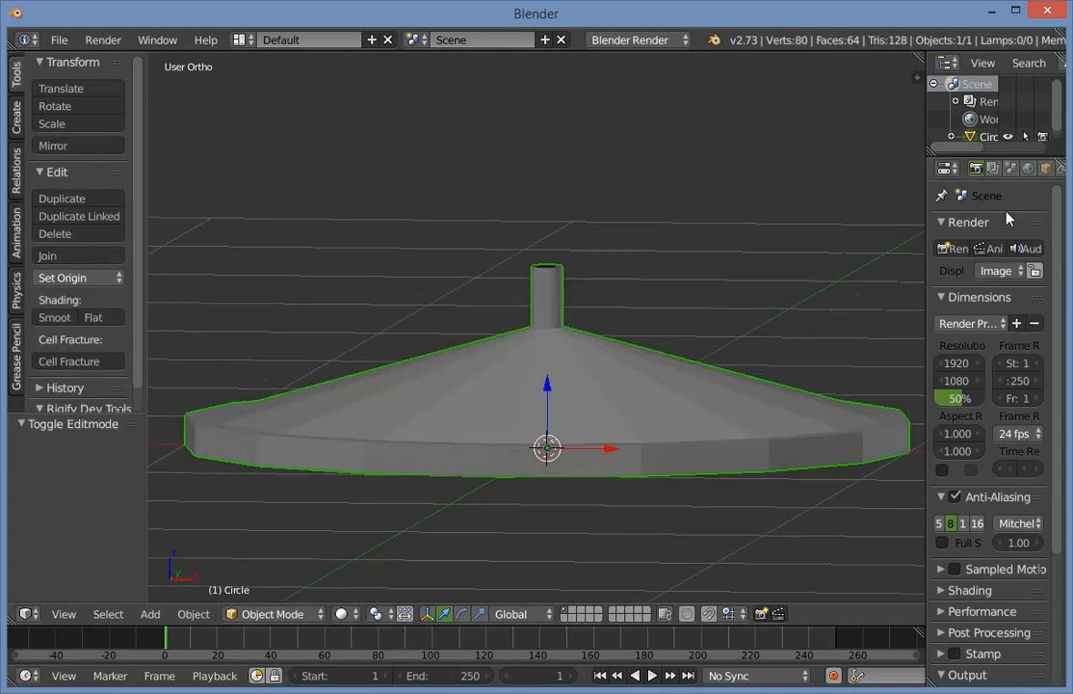
Add a Subdivision Surface modifier to the base with its view subdivisions set to 2.
scroll(1031, 169, down, 2)
click(1021, 168)
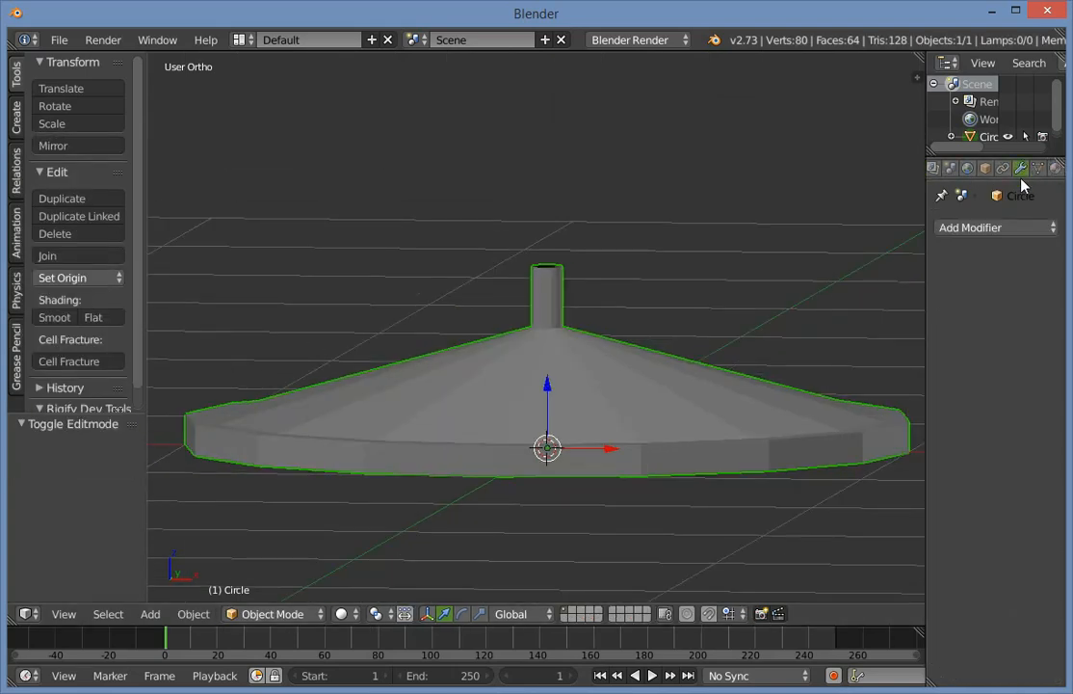
click(1012, 231)
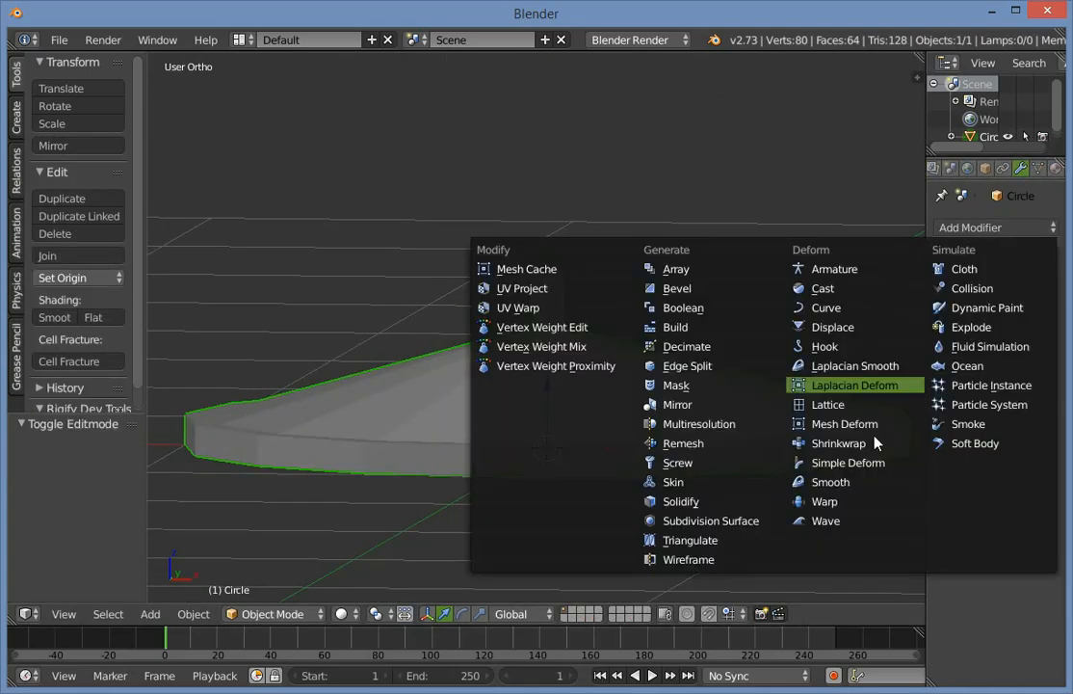
click(735, 529)
click(983, 349)
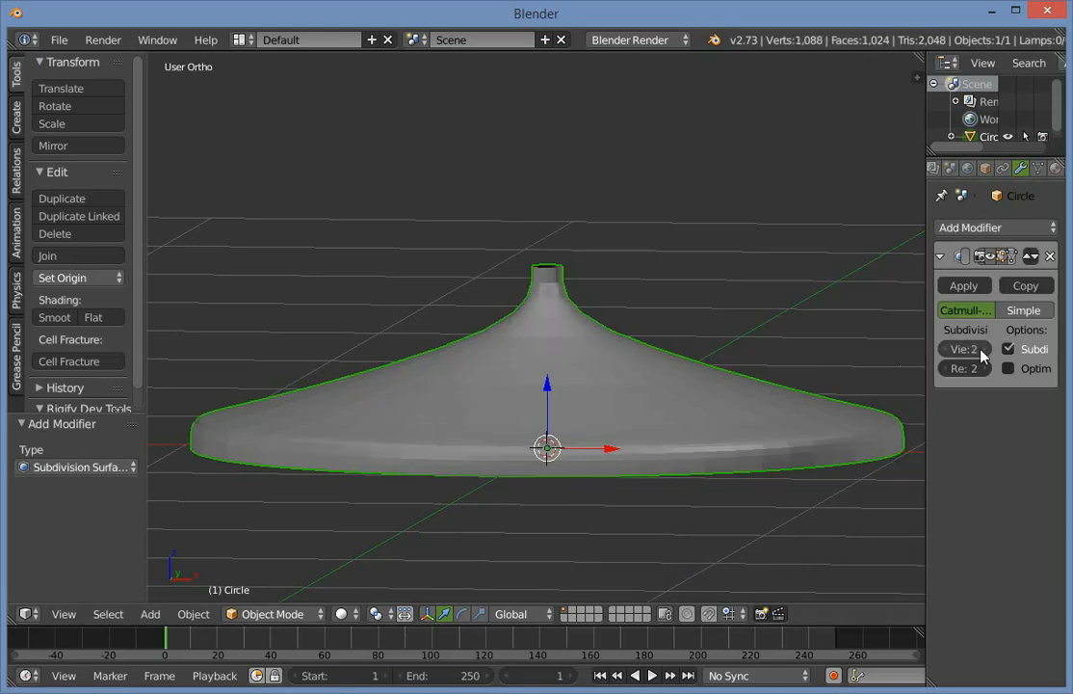
Shade the base smooth and set the modifier's view subdivisions to 3.
scroll(390, 395, down, 2)
mouse_move(390, 395)
middle_down()
mouse_move(630, 413)
mouse_move(455, 426)
mouse_move(385, 414)
middle_up()
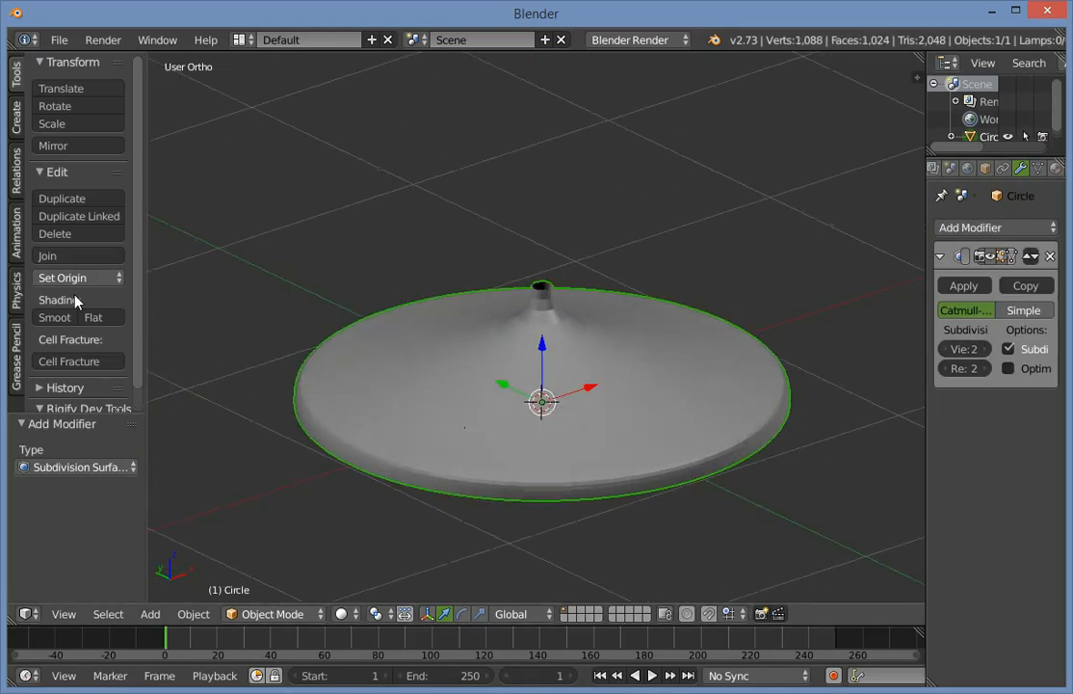
click(58, 317)
middle_drag(707, 354, 704, 324)
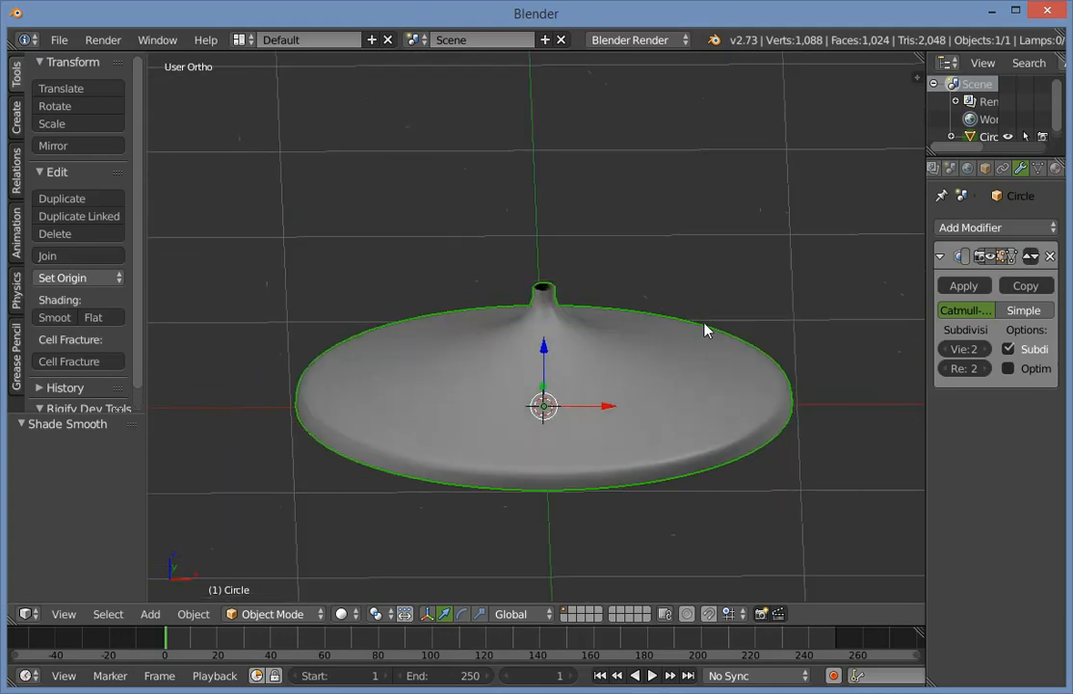
scroll(704, 324, up, 2)
click(985, 349)
Insert one centred edge loop around the cone, midway between rim and neck, using front view and wireframe display.
key(KP_1)
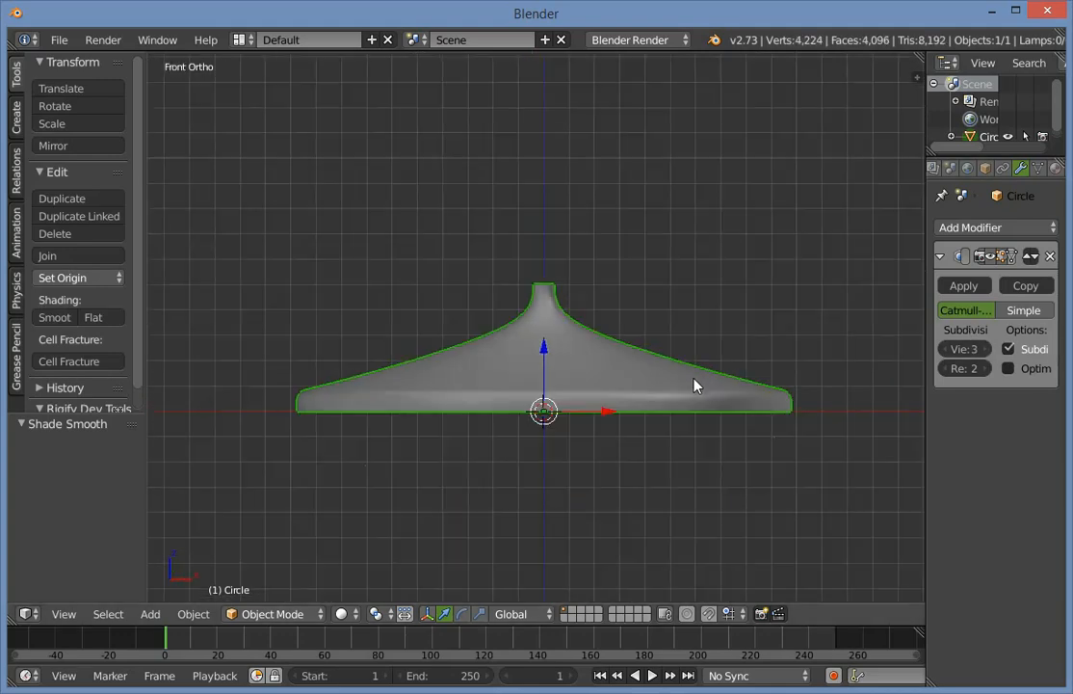
scroll(608, 375, up, 2)
key(Tab)
key(a)
key(a)
key(z)
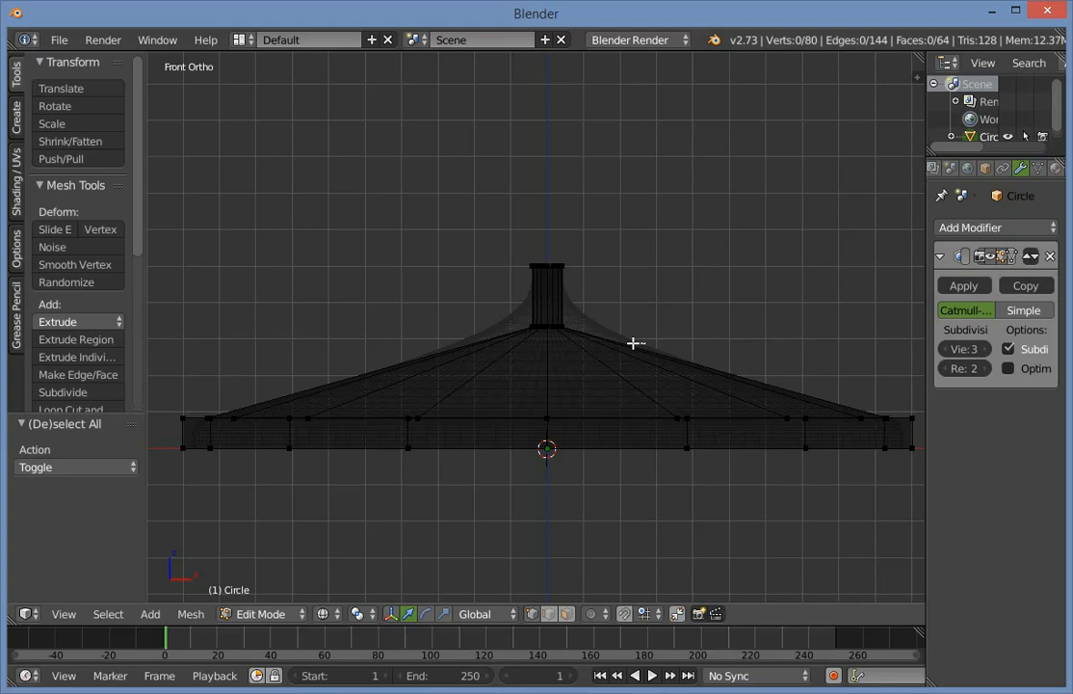
key(ctrl+r)
click(698, 374)
right_click(698, 374)
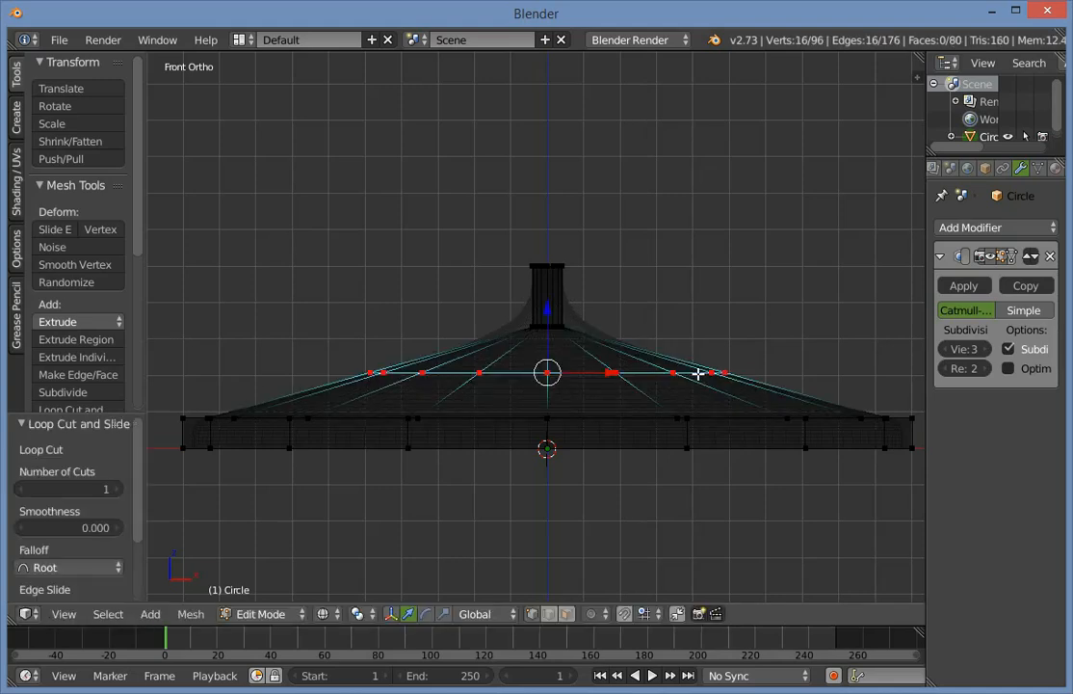
Scale the cone's new edge loop to about 1.507 and lower it slightly along Z to round the slope.
key(s)
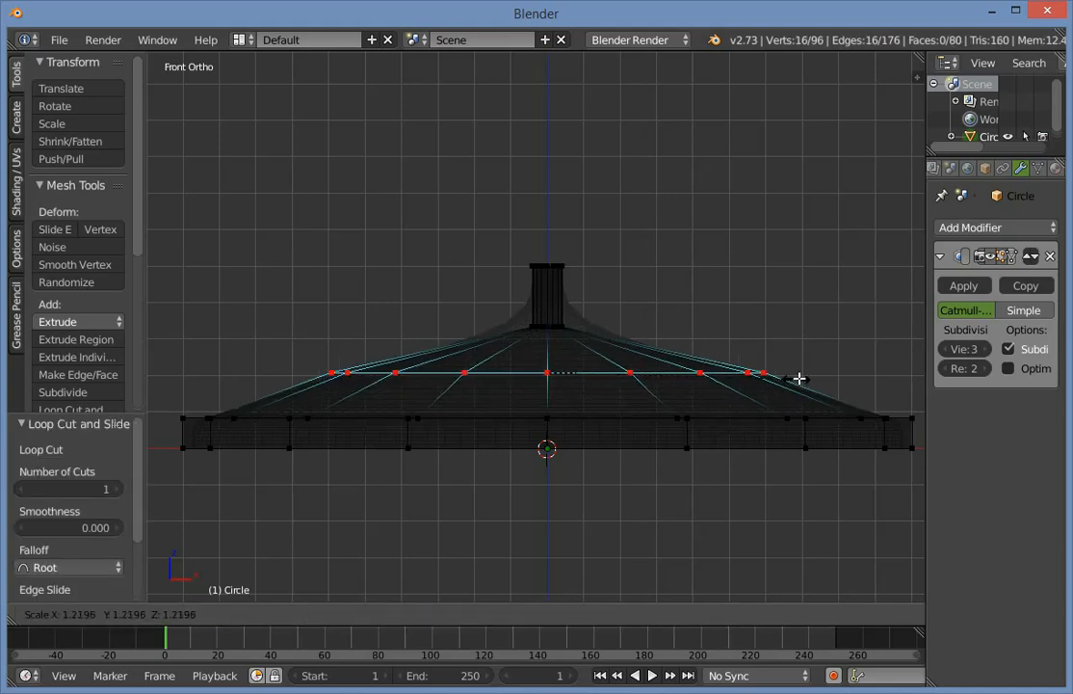
click(856, 369)
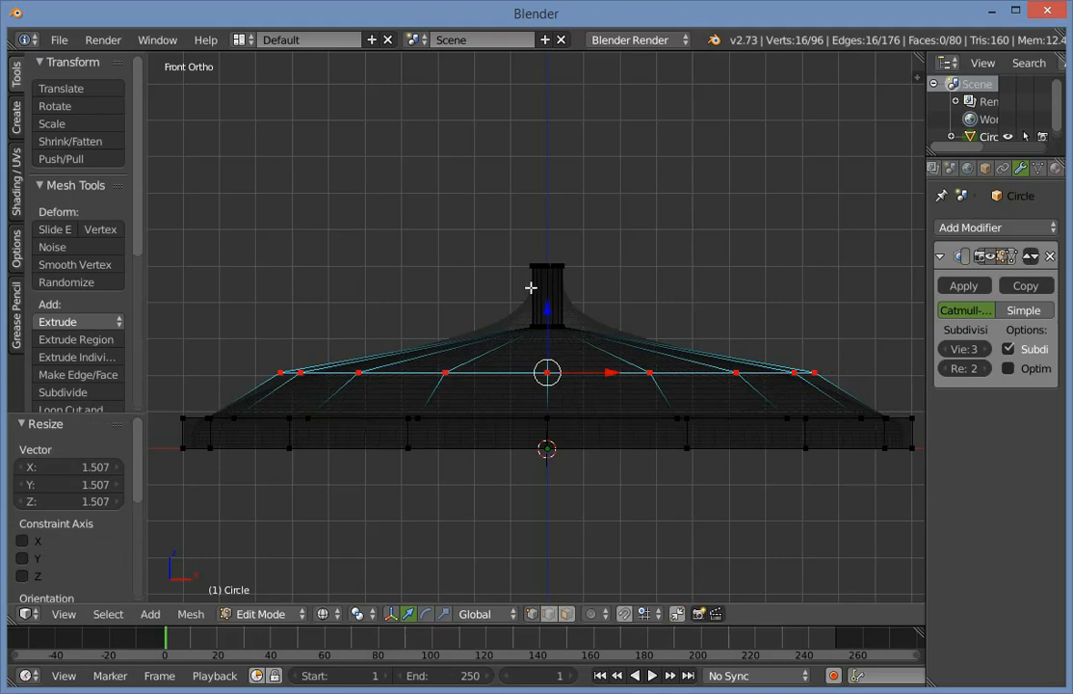
drag(552, 304, 552, 315)
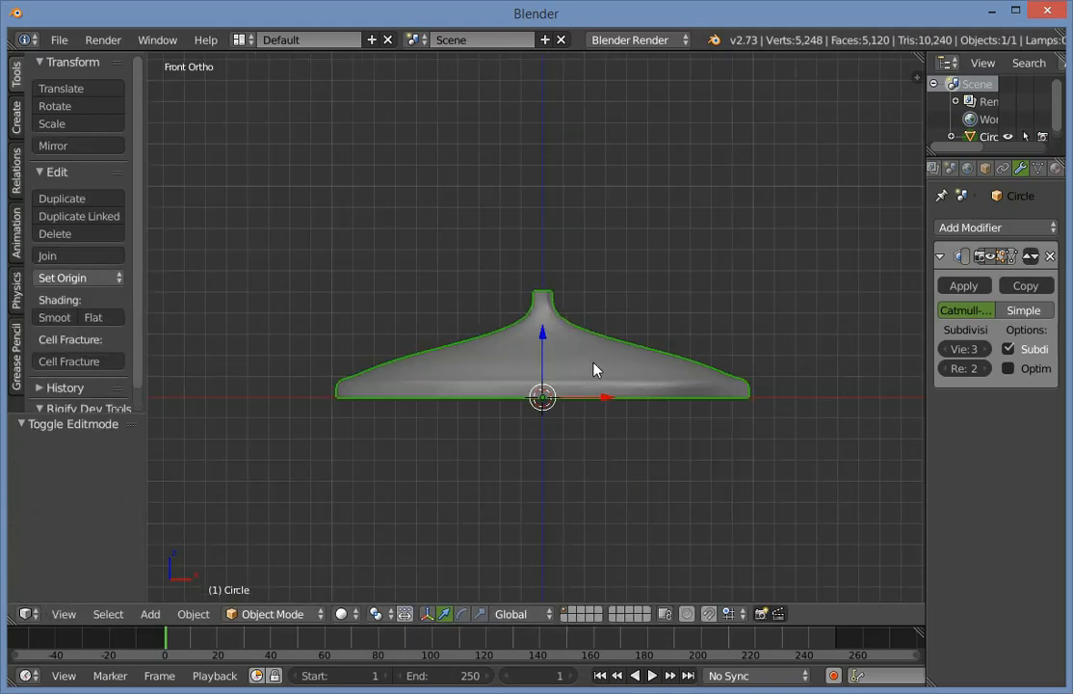
middle_drag(597, 366, 556, 473)
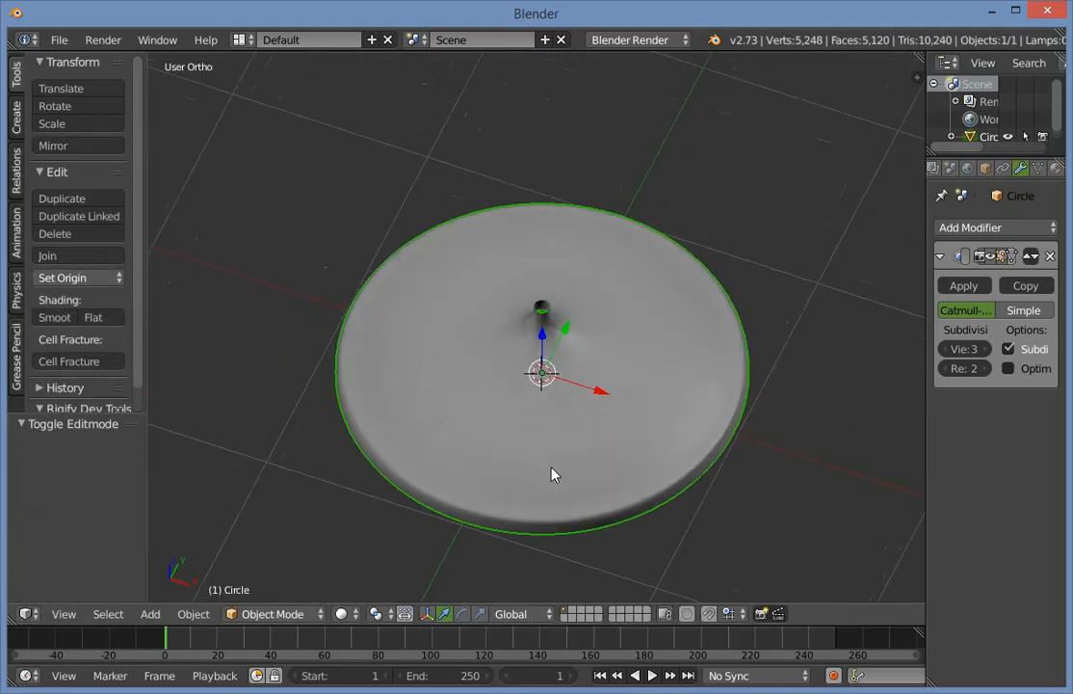
key(KP_1)
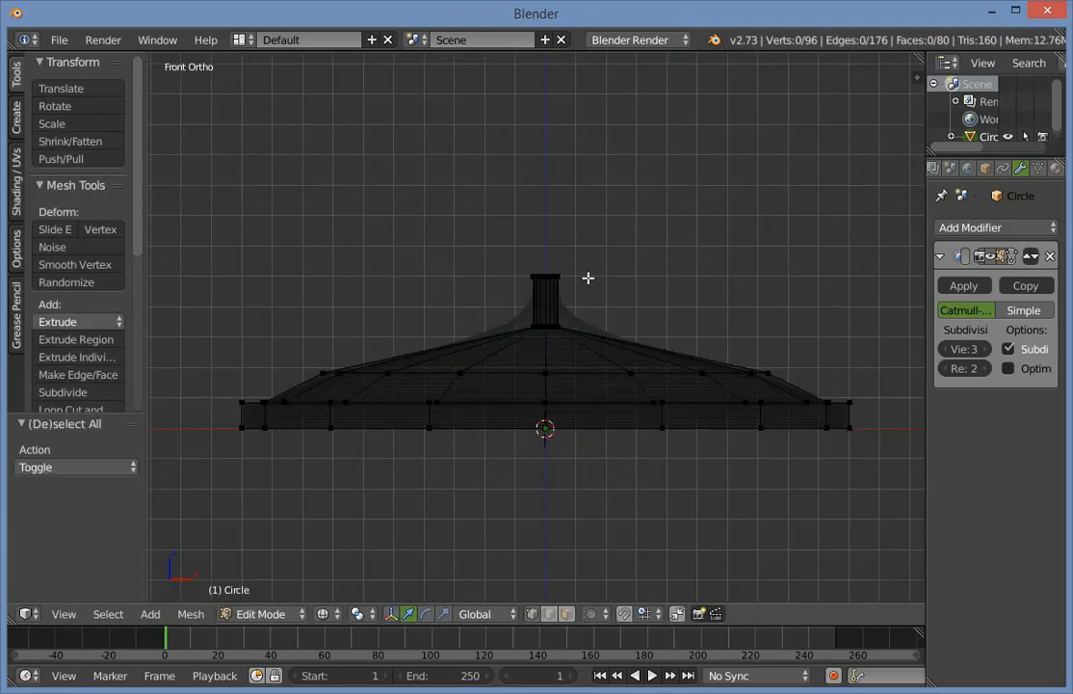
Shorten the neck by selecting its top loop and lowering it about 0.11 along Z.
scroll(588, 278, up, 2)
key(b)
drag(640, 355, 558, 257)
key(a)
key(b)
drag(623, 294, 549, 247)
click(561, 221)
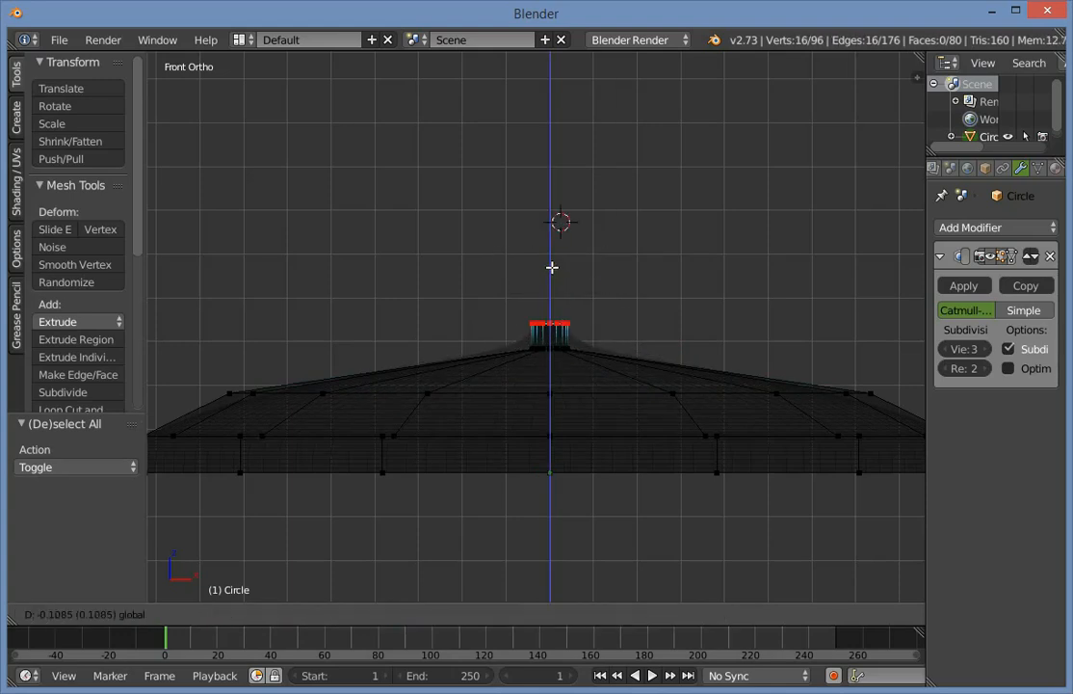
click(553, 268)
key(Tab)
scroll(627, 342, down, 2)
key(Tab)
scroll(693, 363, up, 5)
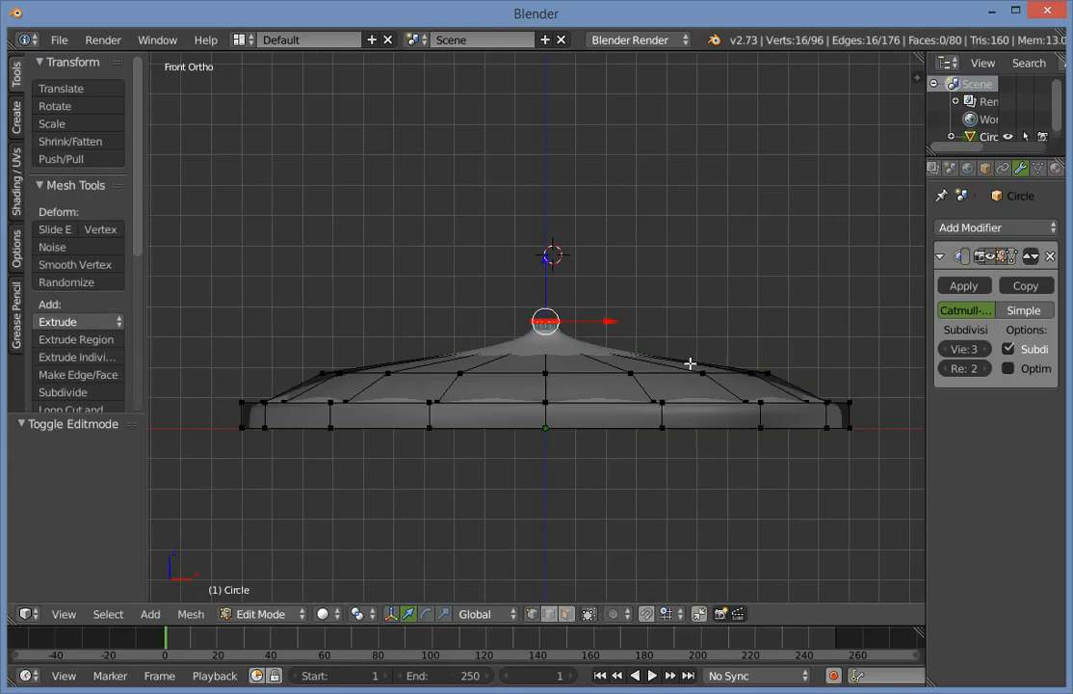
Extrude the neck's top loop and raise it 0.007 along Z.
key(e)
right_click(659, 304)
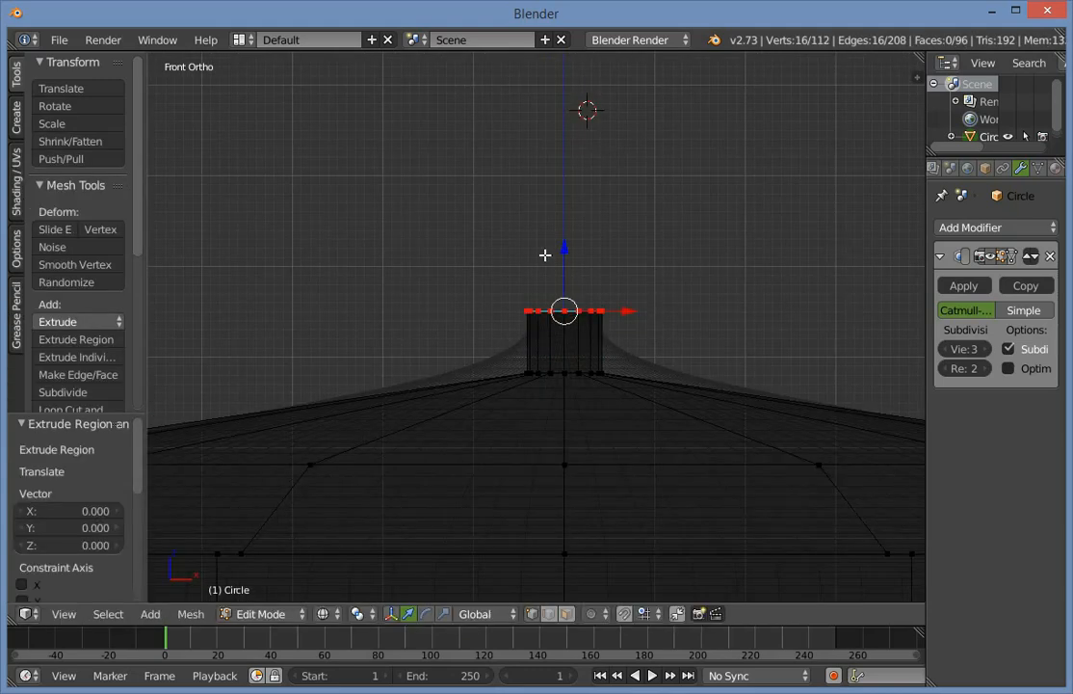
key(g)
key(z)
click(595, 245)
scroll(616, 231, up, 5)
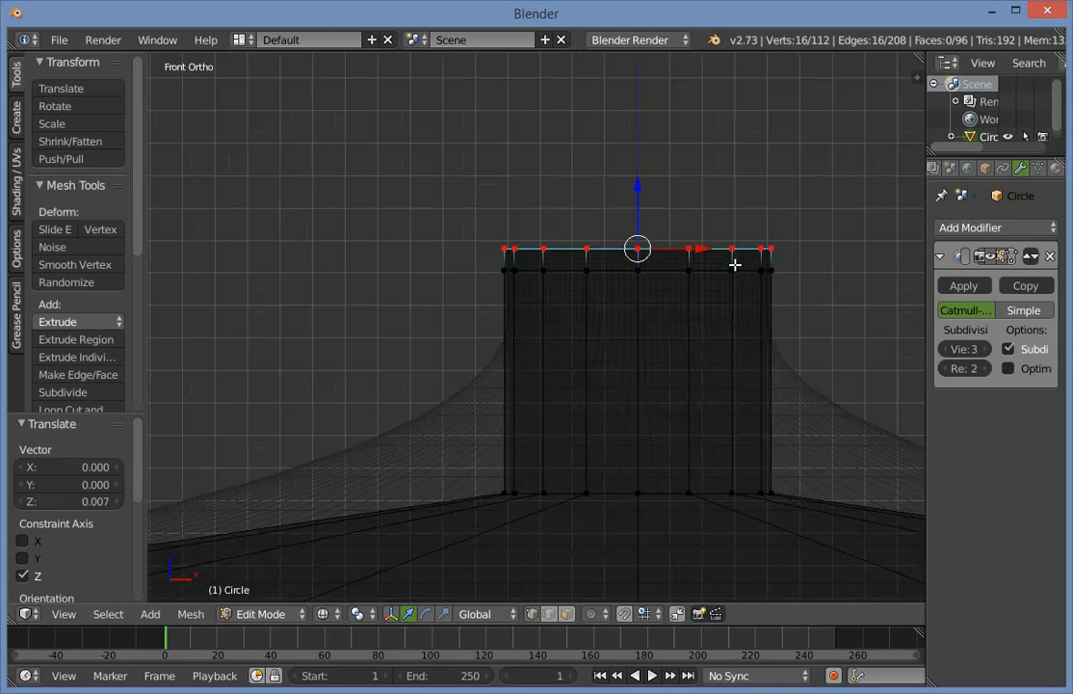
Extrude the neck's top loop again in place and scale it to about 1.748 to form an outward ledge.
scroll(704, 280, down, 4)
key(e)
right_click(707, 287)
key(s)
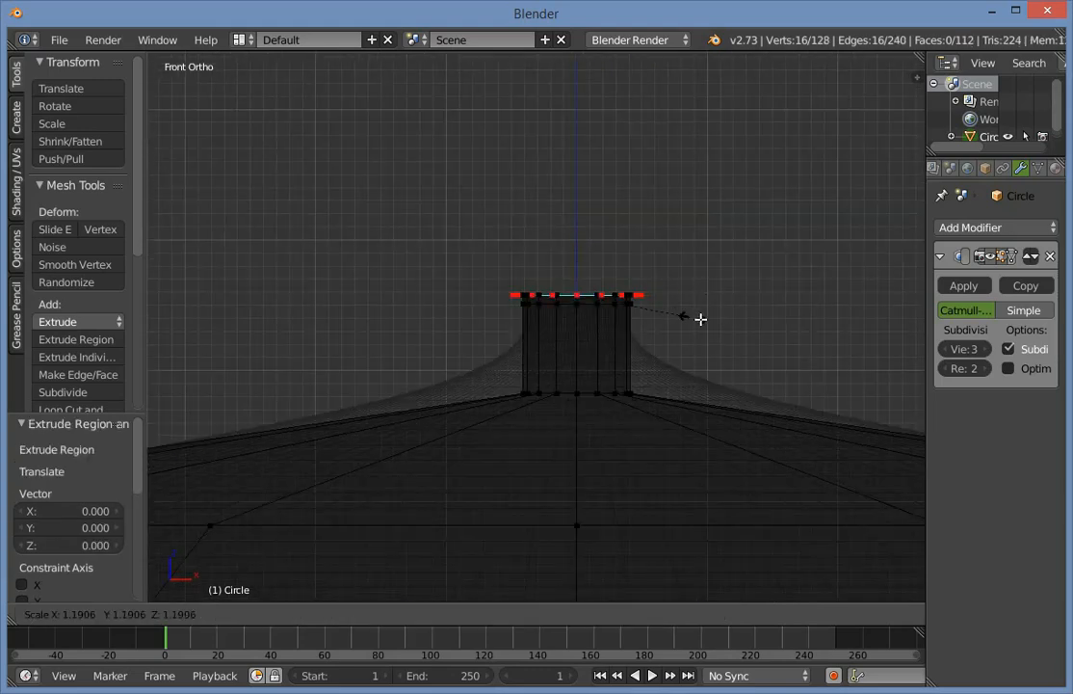
click(743, 327)
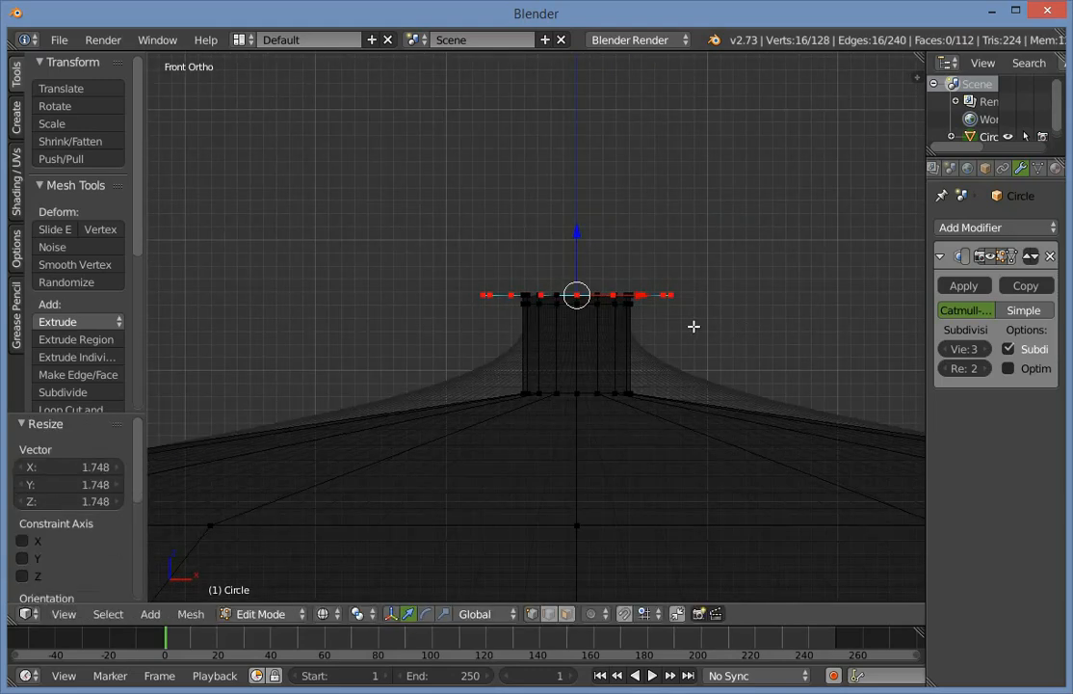
Extrude the ledge's outer loop straight up along Z into a short collar and inspect it in Object Mode.
scroll(617, 289, down, 1)
key(e)
right_click(578, 241)
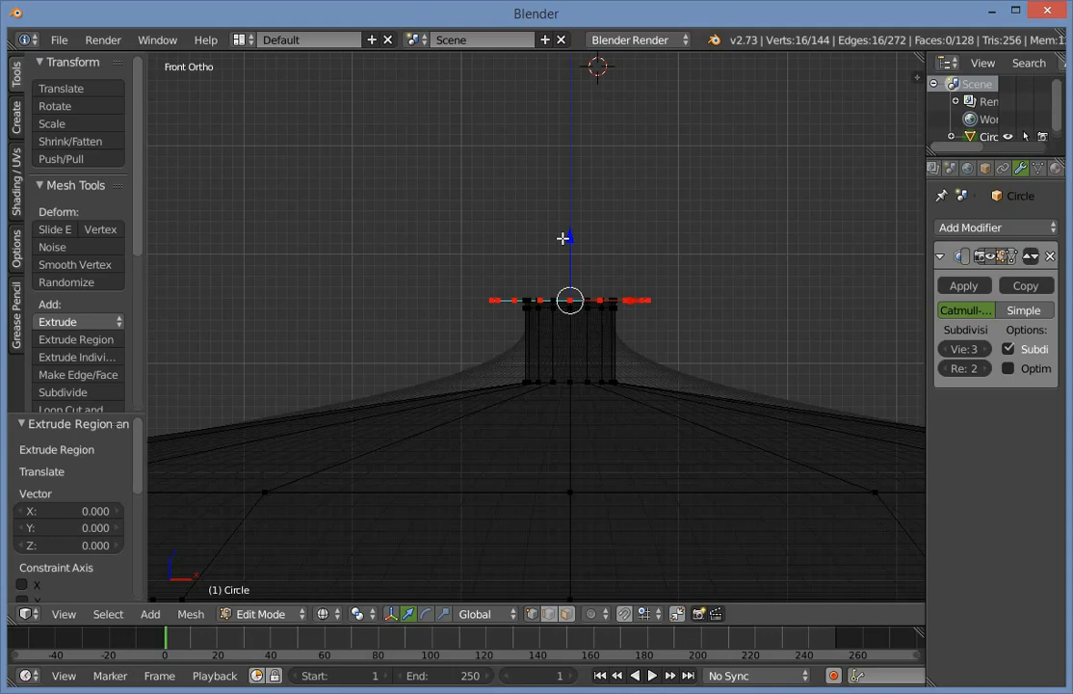
drag(567, 238, 567, 199)
shift+middle_drag(627, 213, 606, 300)
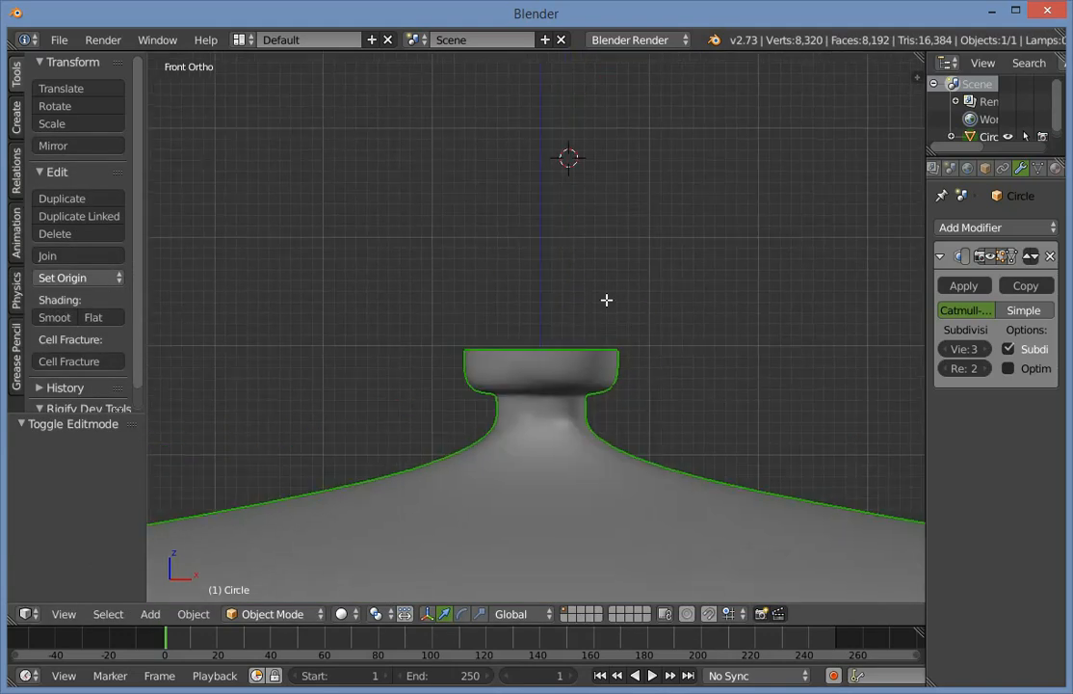
Extrude the collar's top loop in place and scale it inward to about 0.613.
key(Tab)
key(e)
key(Escape)
key(s)
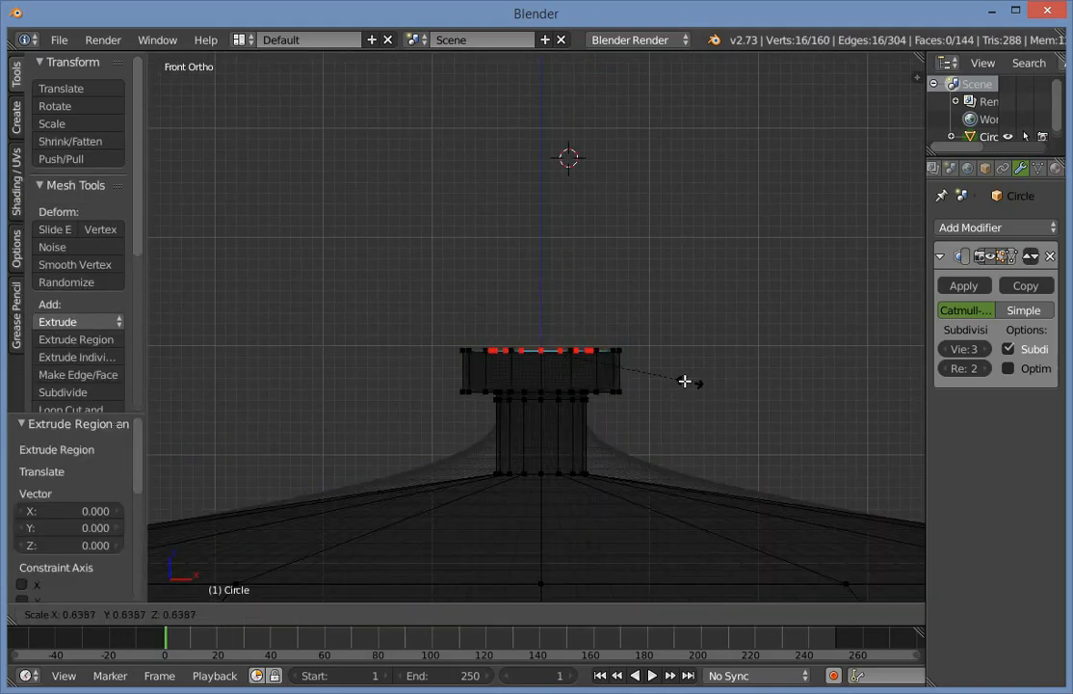
click(685, 382)
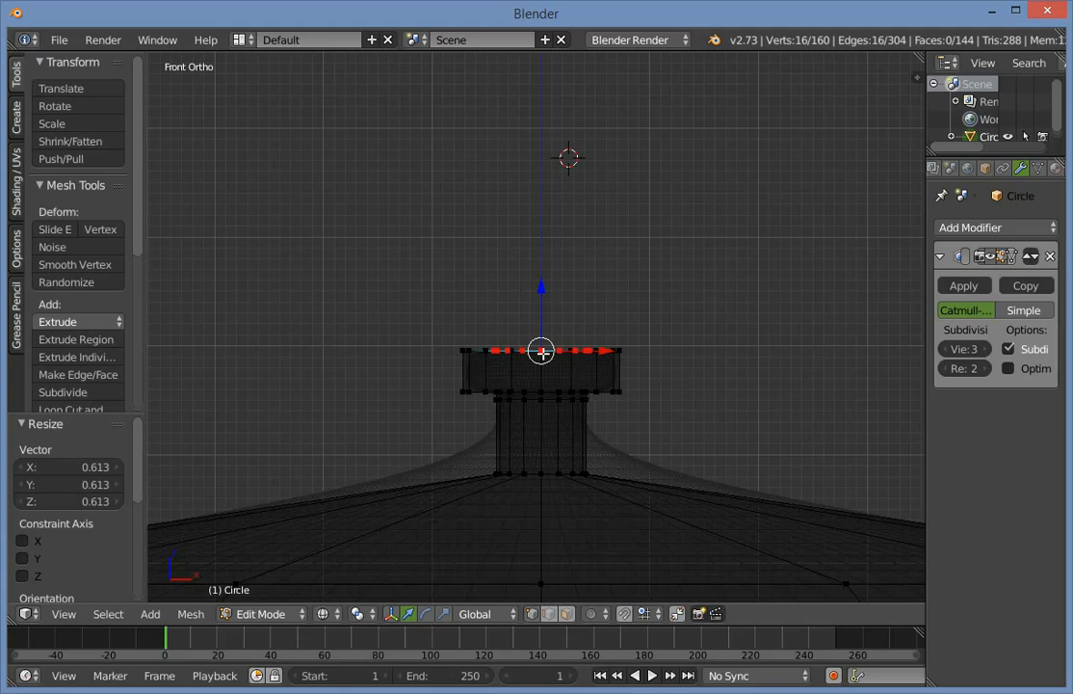
Extrude the collar's inner loop slightly upward and again into a taller tube, and inspect the solid shape in Object Mode.
scroll(531, 282, up, 3)
key(e)
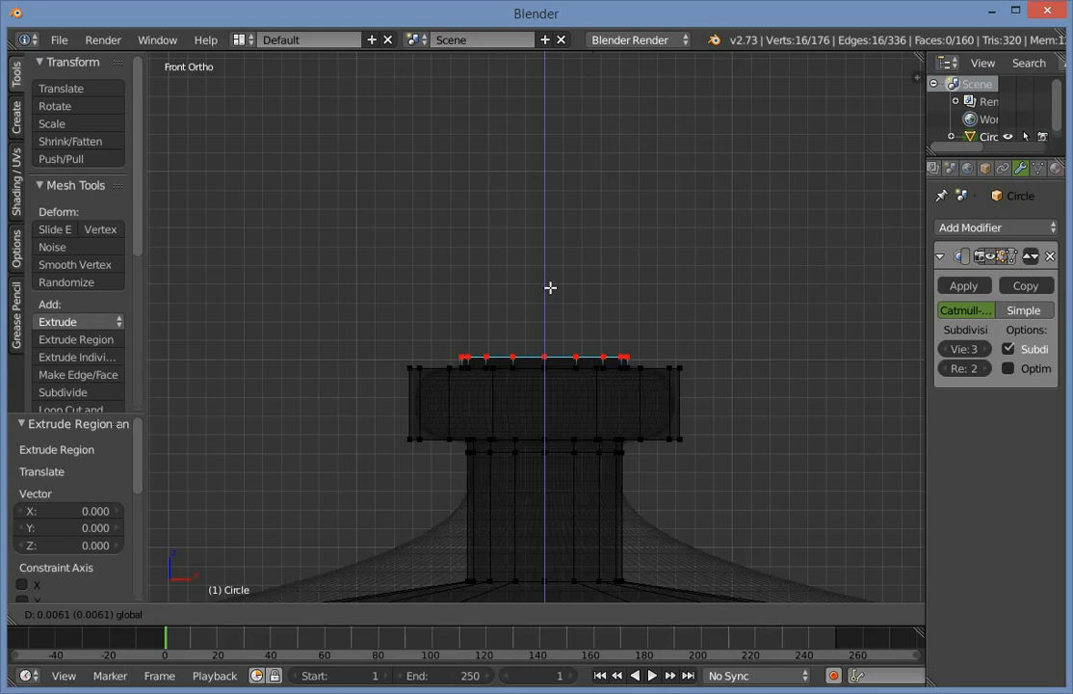
scroll(534, 321, down, 3)
drag(550, 287, 555, 131)
key(e)
right_click(533, 316)
key(Tab)
key(z)
key(a)
scroll(565, 321, down, 7)
mouse_move(566, 321)
middle_down()
mouse_move(524, 377)
mouse_move(528, 333)
middle_up()
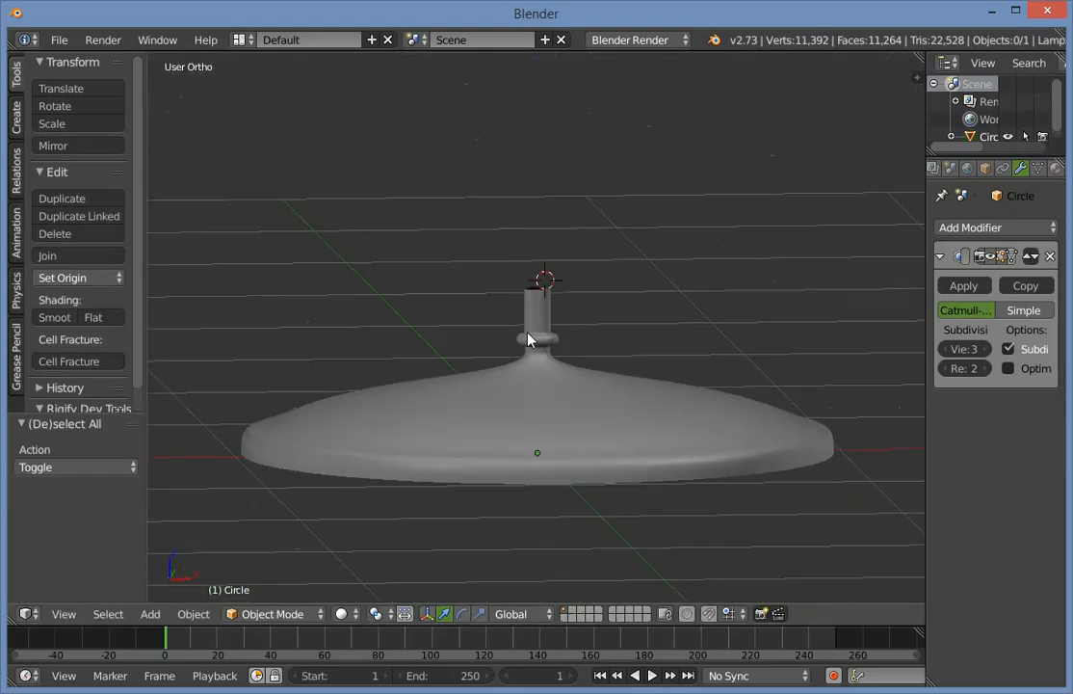
Shorten the tube above the collar by lowering its top loop about 0.06 along Z.
key(Tab)
key(KP_1)
scroll(540, 318, up, 2)
key(g)
key(z)
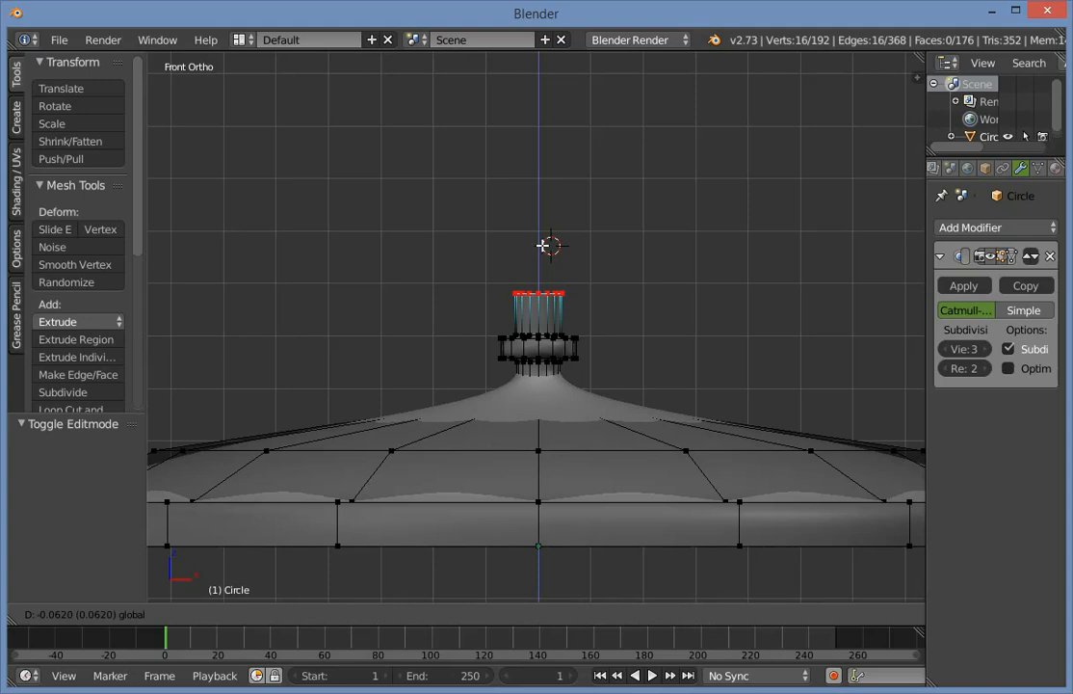
click(547, 241)
key(Tab)
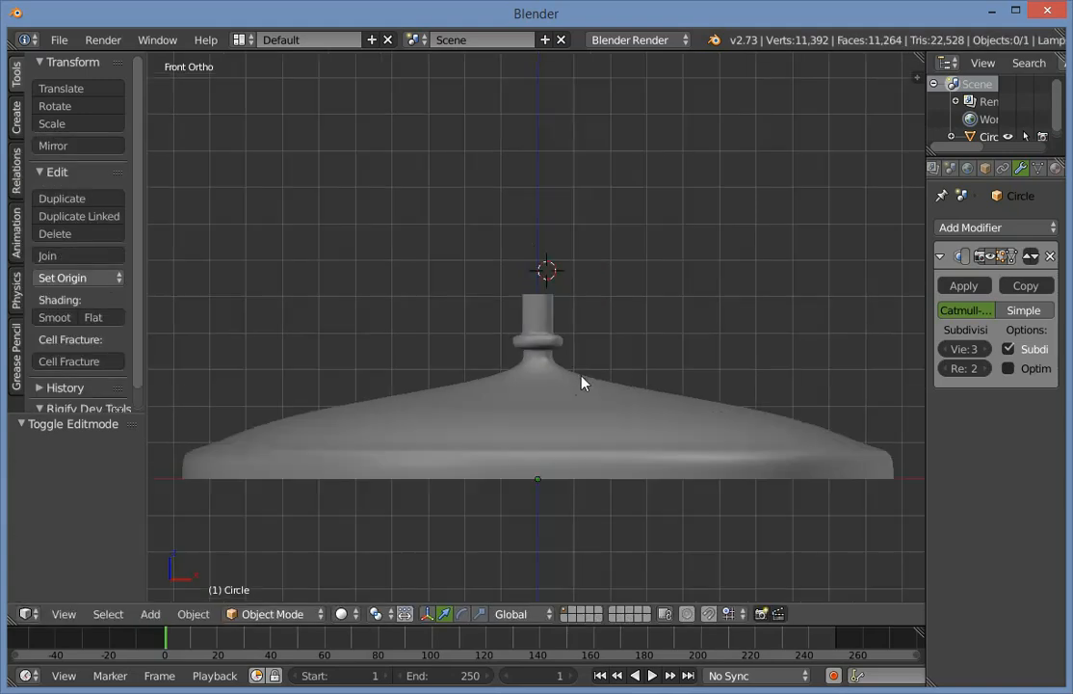
Scale the cone's middle loop inward to about 0.877, lower it about 0.024 along Z, and inspect the shape in Object Mode.
key(Tab)
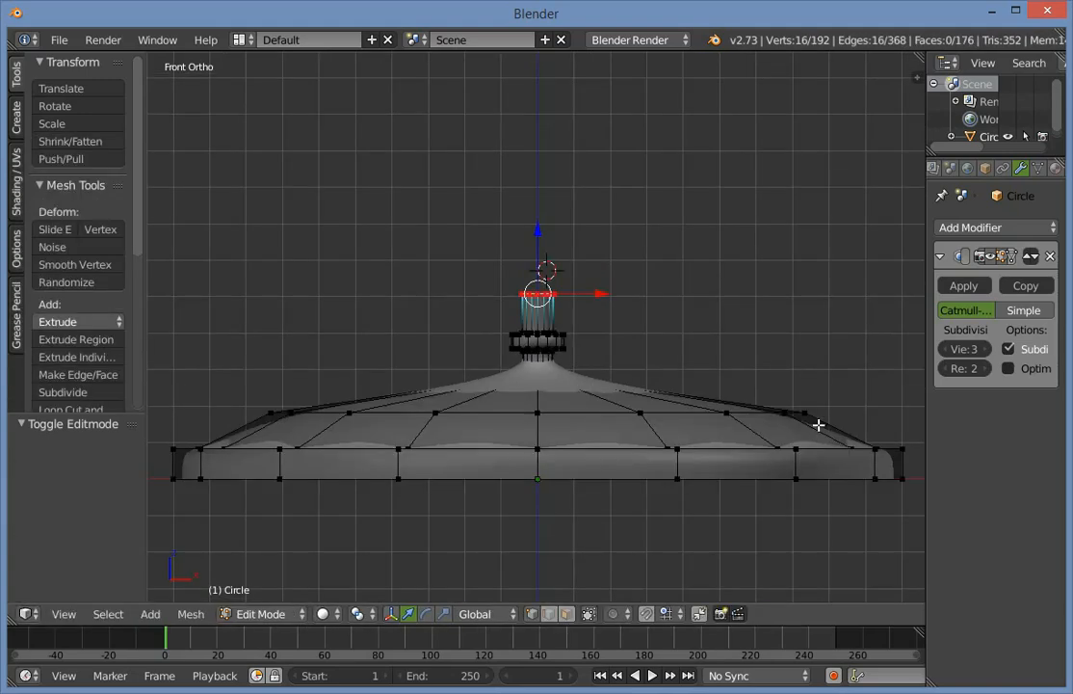
key(a)
key(z)
alt+right_click(752, 412)
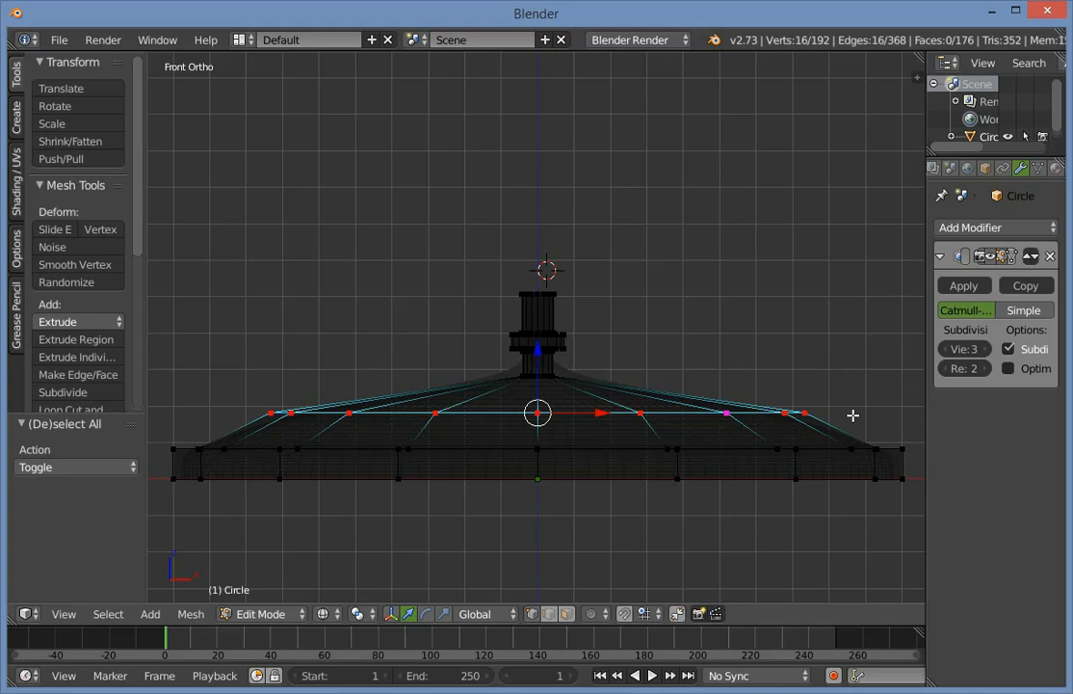
key(s)
click(811, 413)
key(g)
key(z)
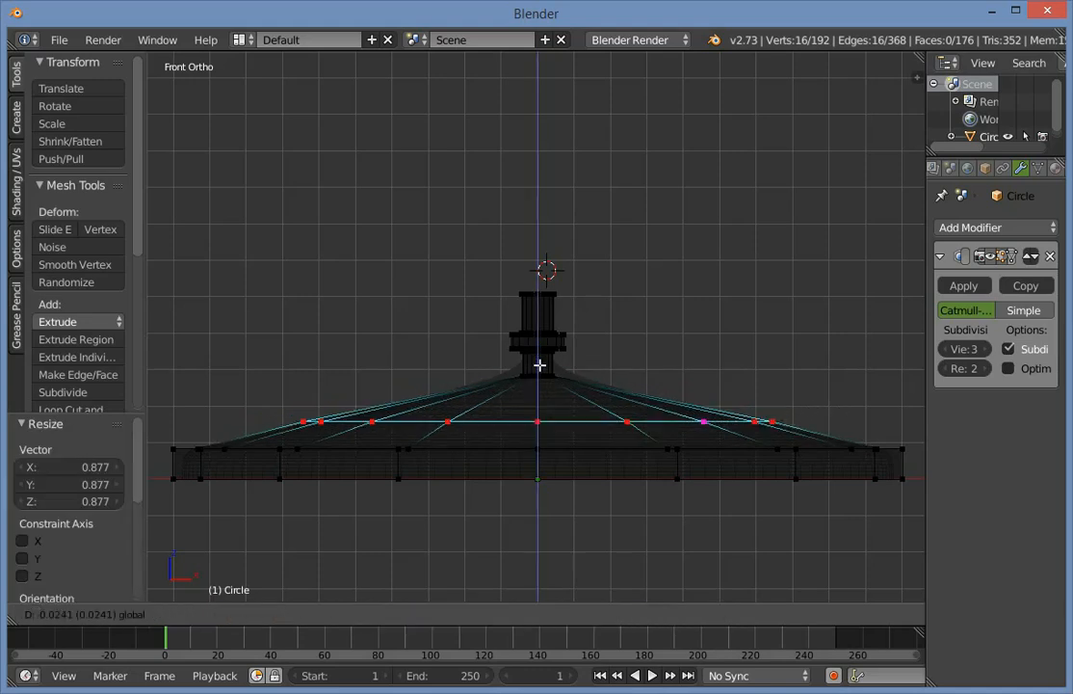
click(539, 365)
key(Tab)
key(z)
mouse_move(621, 368)
middle_down()
mouse_move(608, 453)
mouse_move(700, 426)
mouse_move(719, 406)
middle_up()
key(KP_1)
key(Tab)
key(a)
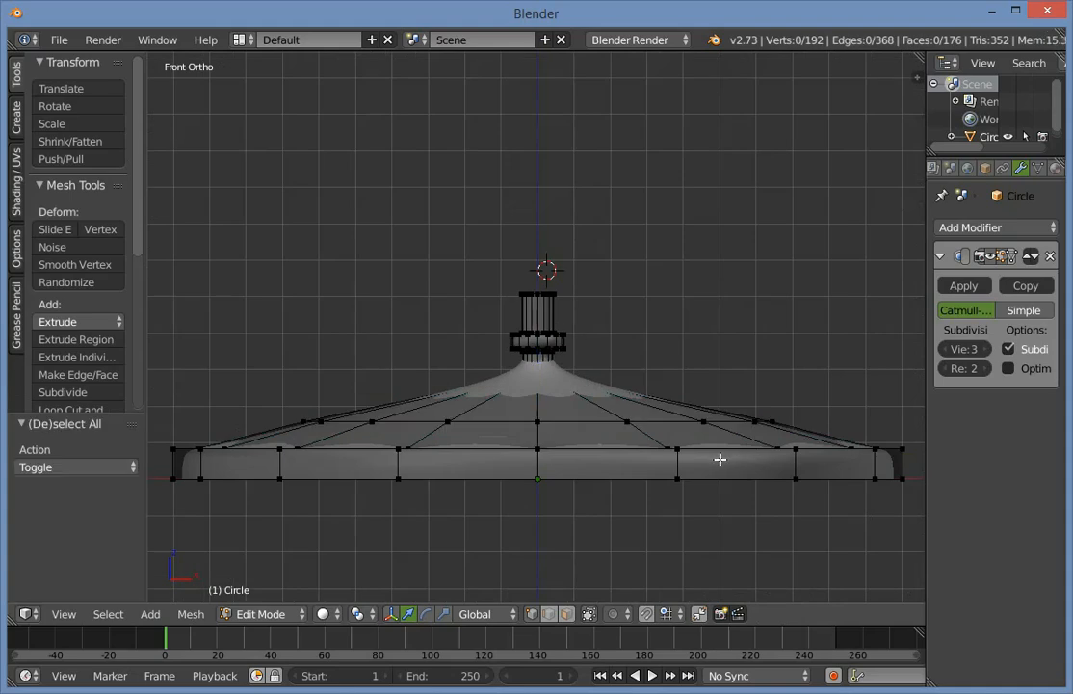
key(z)
alt+right_click(704, 445)
key(z)
scroll(702, 464, down, 2)
middle_drag(703, 464, 637, 506)
key(a)
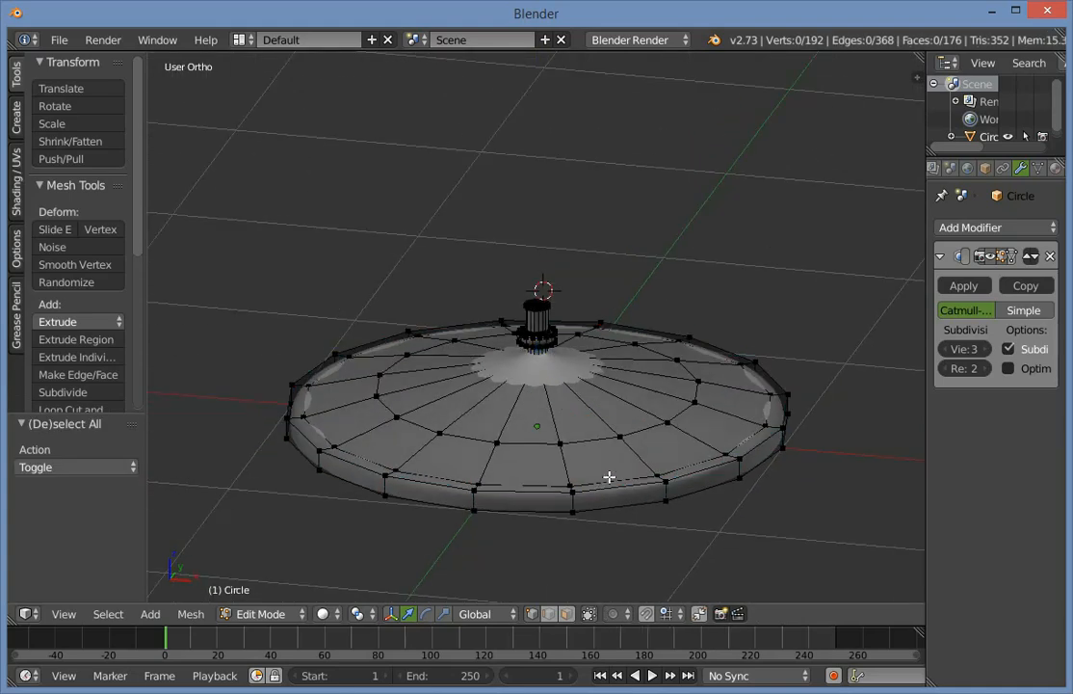
alt+right_click(611, 478)
key(x)
key(Escape)
Add one loop cut around the cone between its middle loop and the inner edge of the rim.
middle_drag(774, 424, 805, 410)
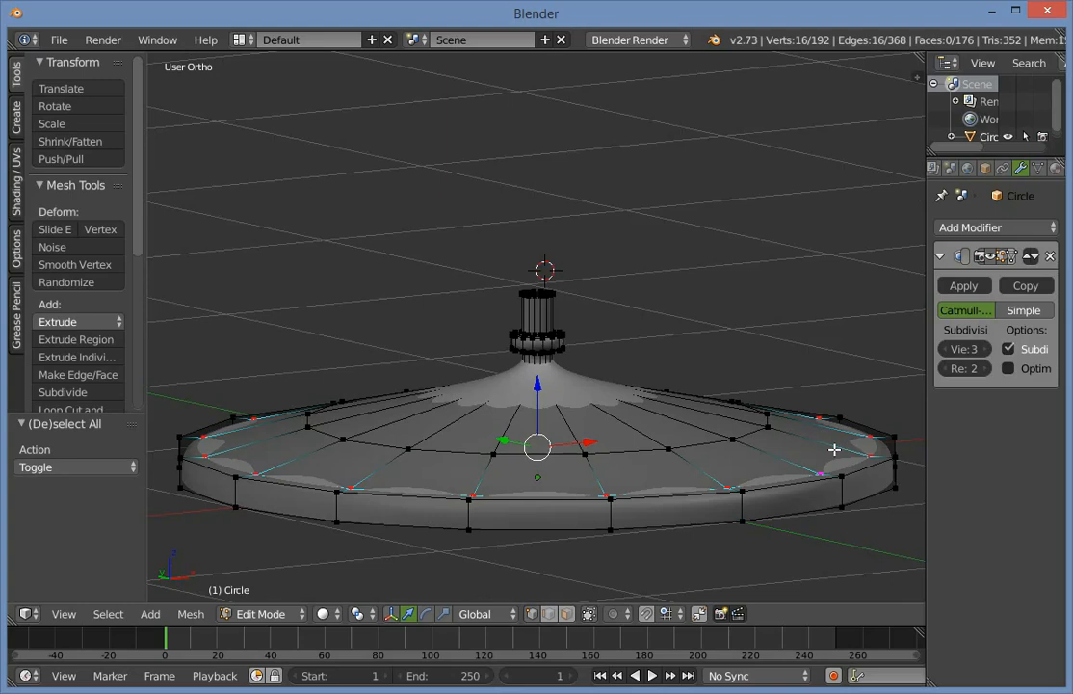
key(ctrl+r)
click(770, 452)
click(786, 464)
scroll(804, 452, down, 1)
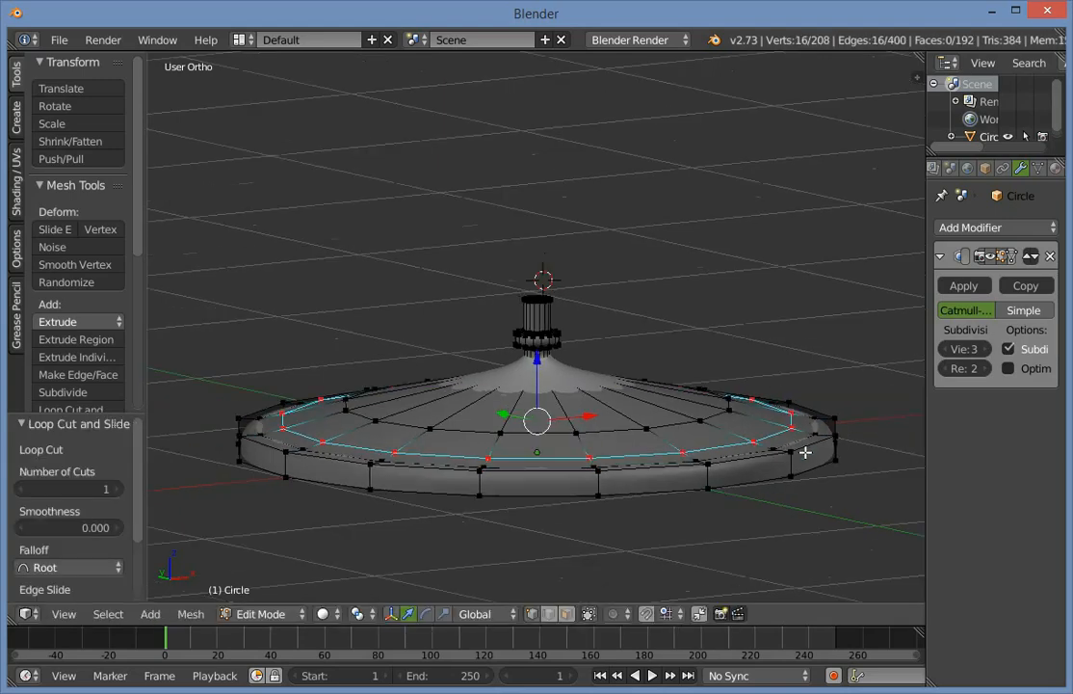
Scale the new loop slightly outward toward the rim in top view and inspect the result in Object Mode.
key(KP_7)
key(s)
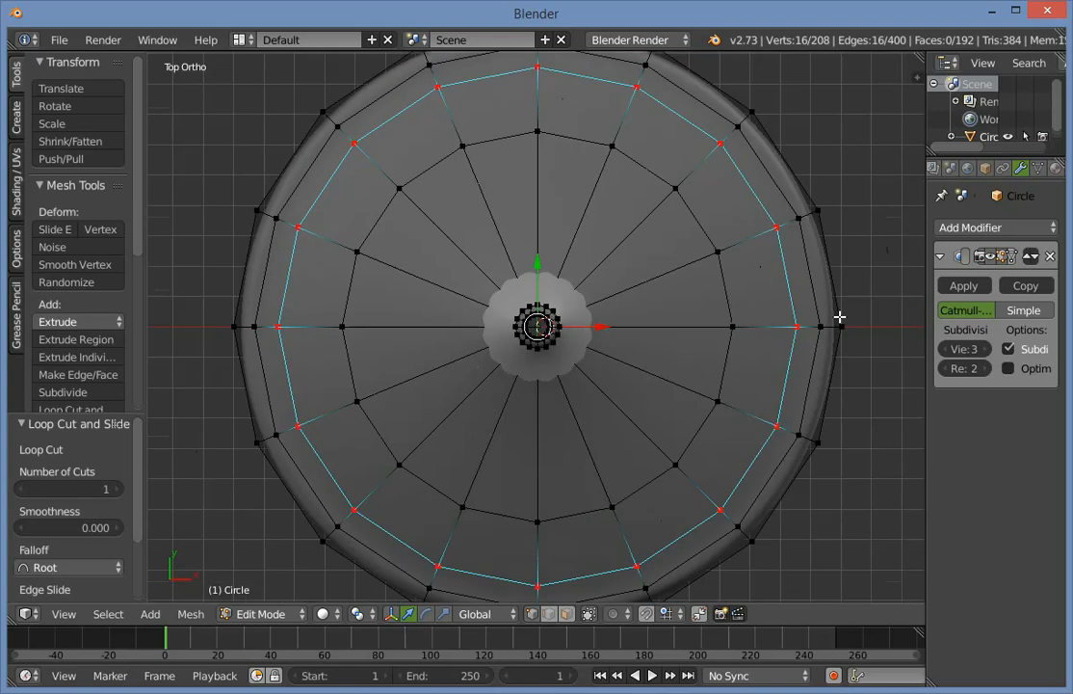
click(867, 319)
key(Tab)
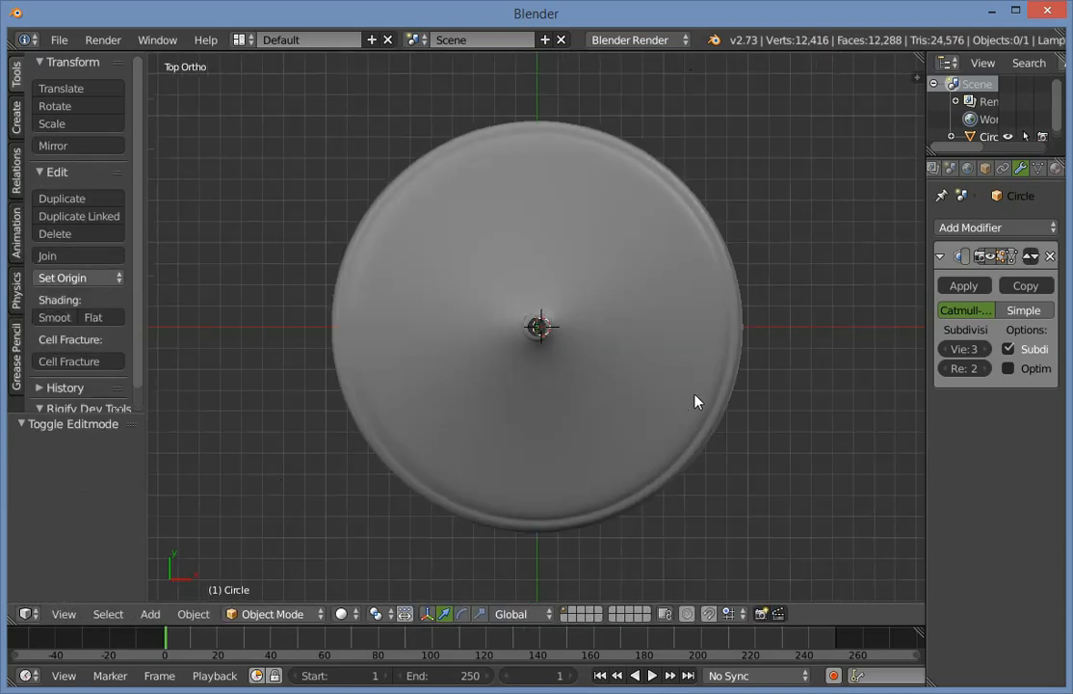
middle_drag(695, 400, 666, 257)
scroll(606, 269, up, 2)
Raise the cone's outer loop 0.03 along Z in Edit Mode.
key(Tab)
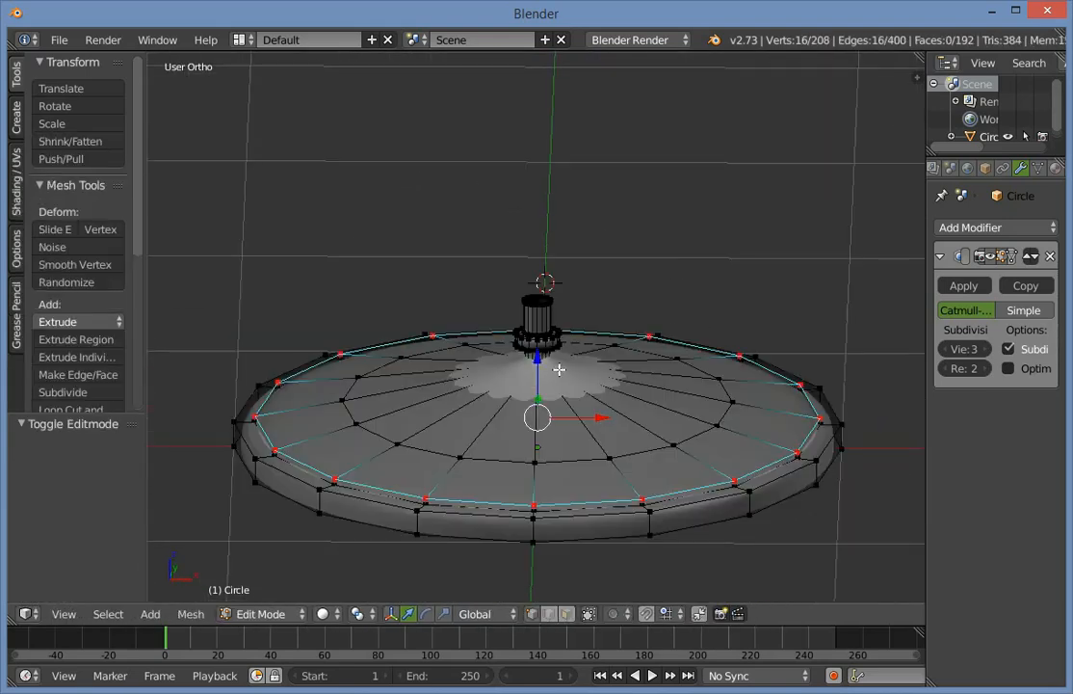
drag(535, 356, 549, 352)
key(z)
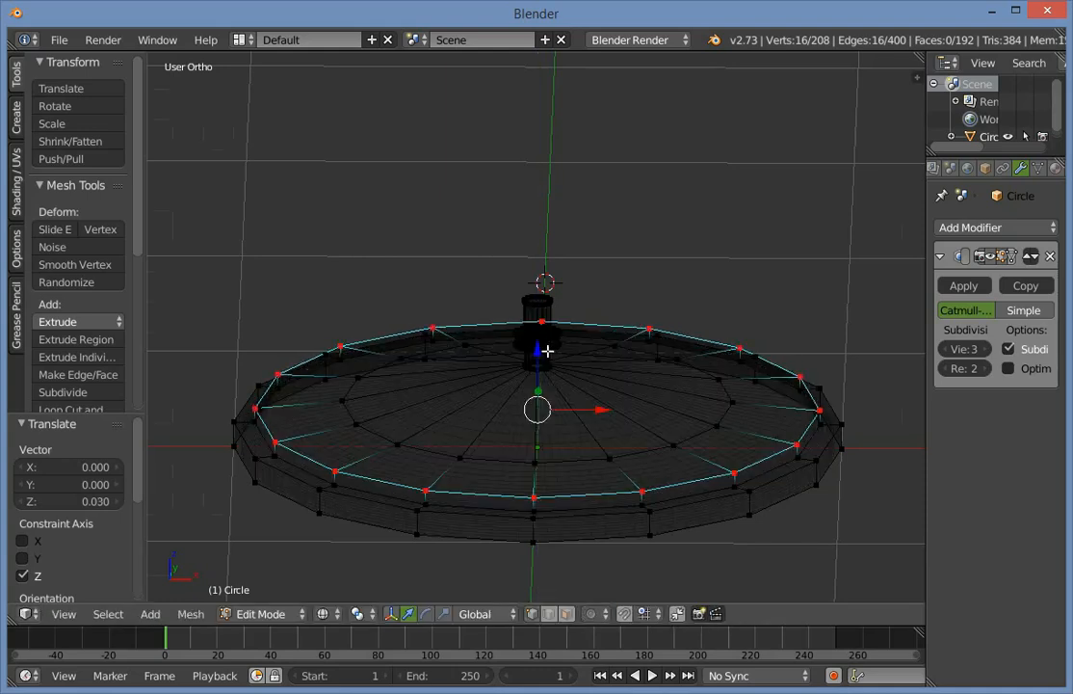
Select the cone's middle loop together with the whole neck above it, and raise them slightly along Z.
key(KP_1)
key(a)
alt+right_click(478, 403)
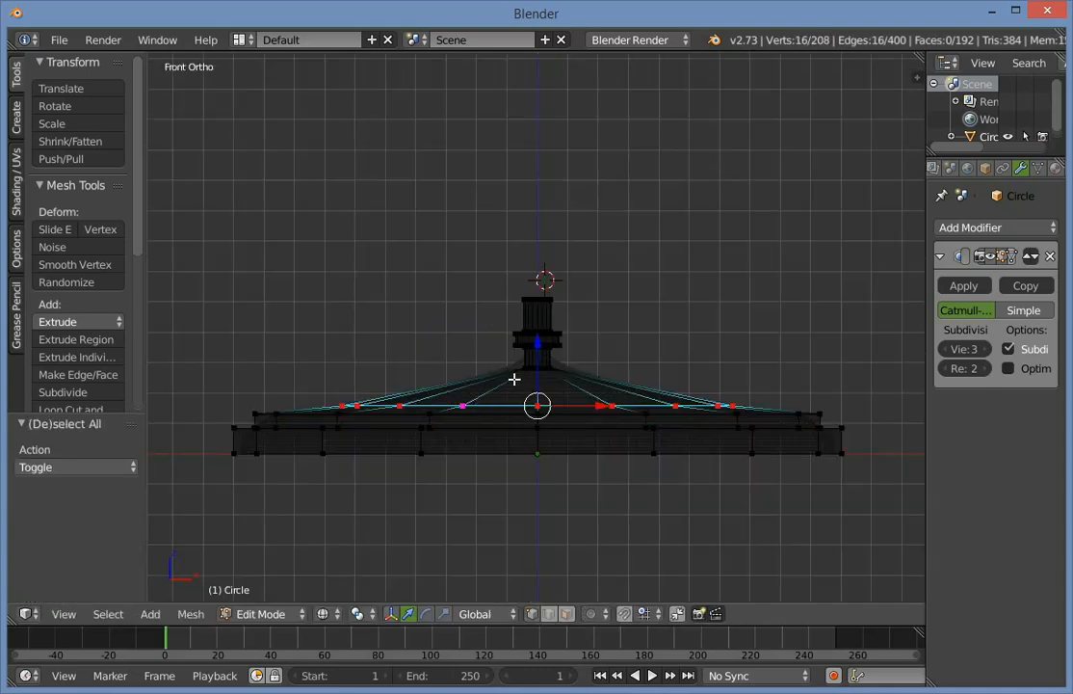
key(z)
middle_drag(514, 379, 493, 405)
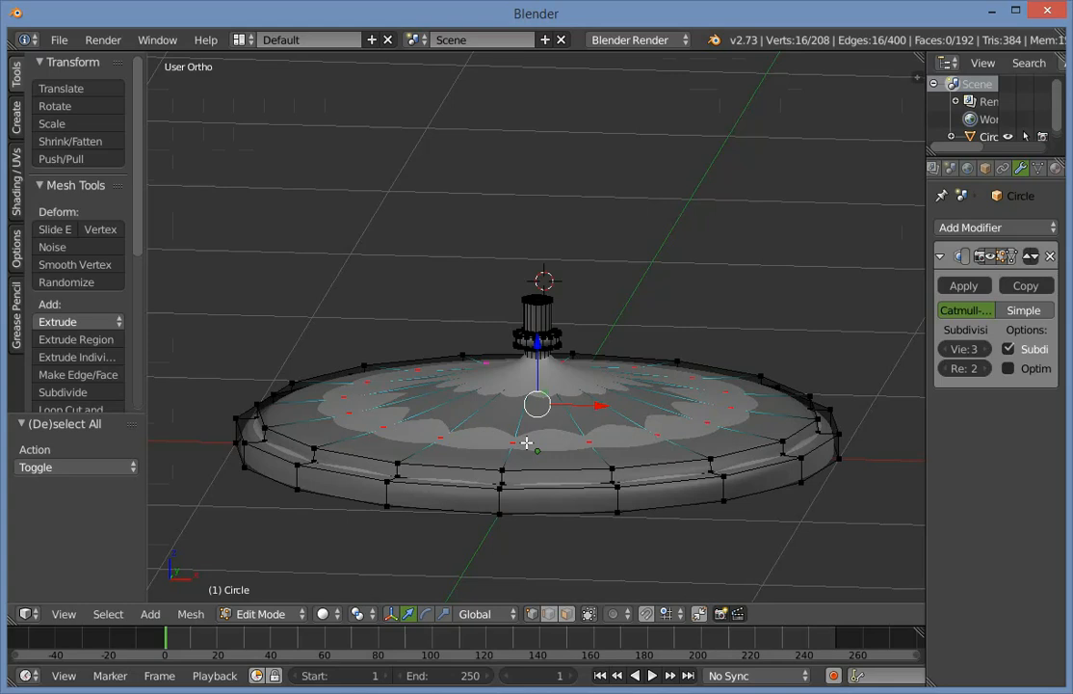
key(KP_1)
key(z)
key(b)
drag(625, 385, 463, 287)
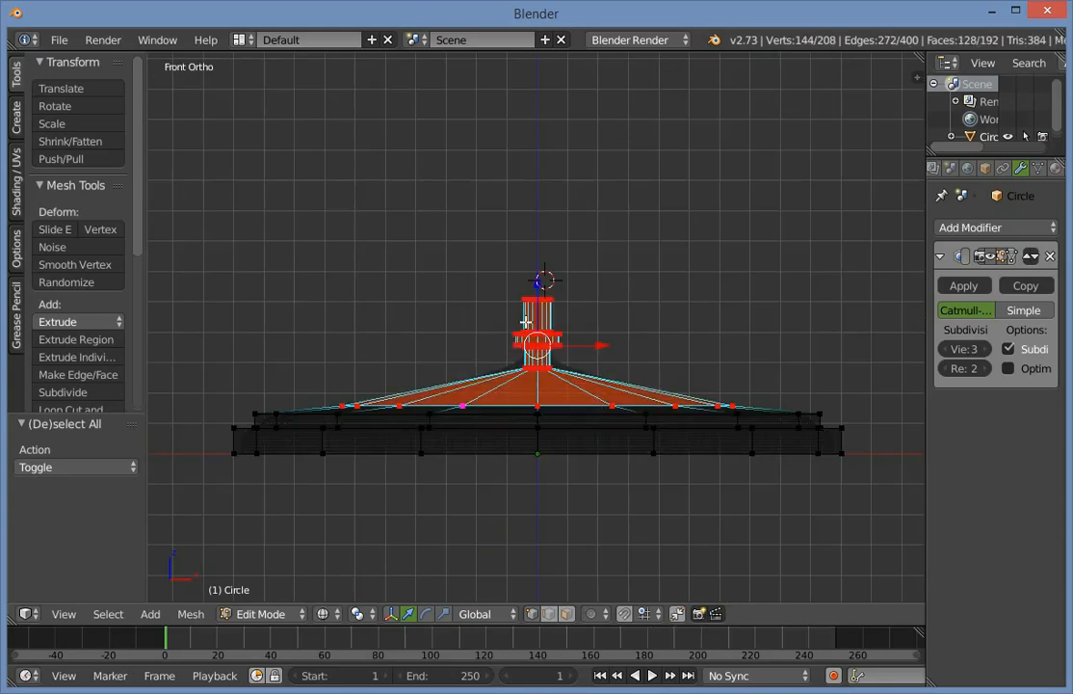
drag(540, 290, 545, 275)
Examine the smoothed base in Object Mode from the front and from several angles.
key(Tab)
key(z)
scroll(580, 206, down, 1)
key(a)
key(a)
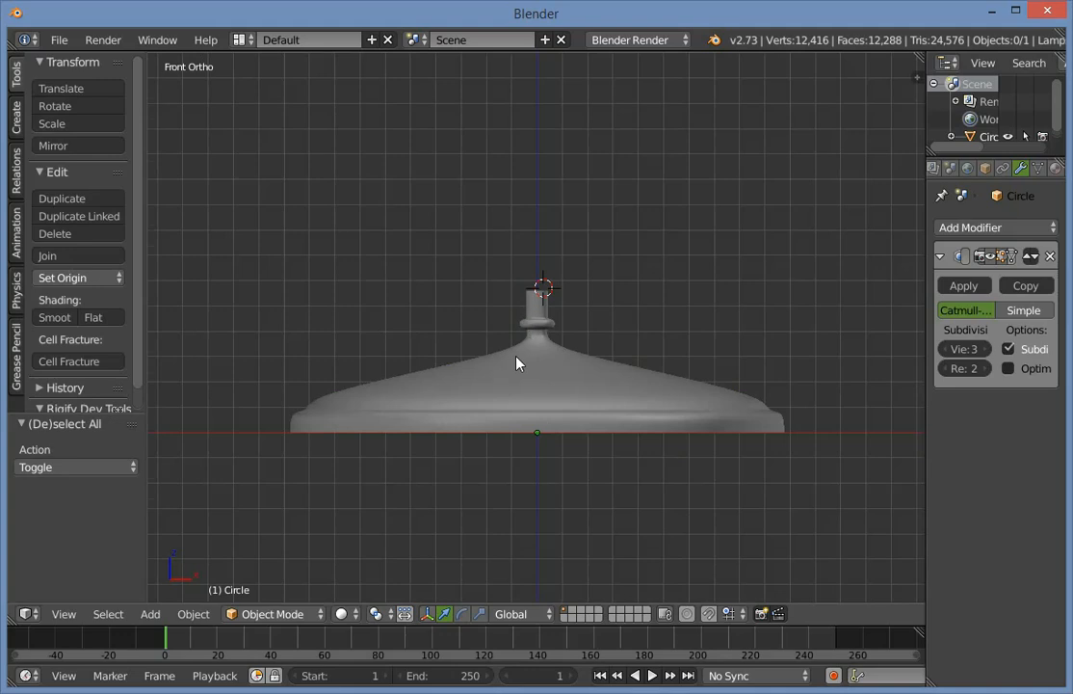
key(Tab)
scroll(502, 371, down, 1)
key(Tab)
scroll(491, 385, down, 1)
middle_drag(491, 400, 659, 531)
scroll(655, 448, up, 1)
middle_drag(754, 345, 608, 491)
Try raising only the base's lowest edge loop along Z, and undo the move.
key(Tab)
key(KP_1)
key(z)
key(a)
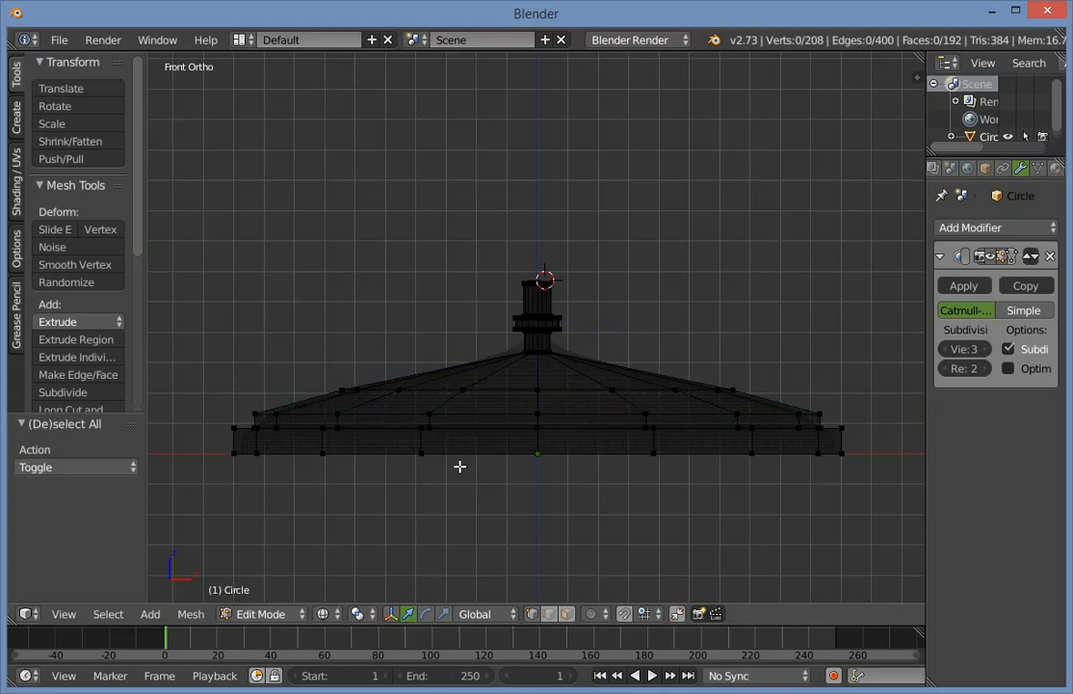
alt+right_click(497, 459)
key(z)
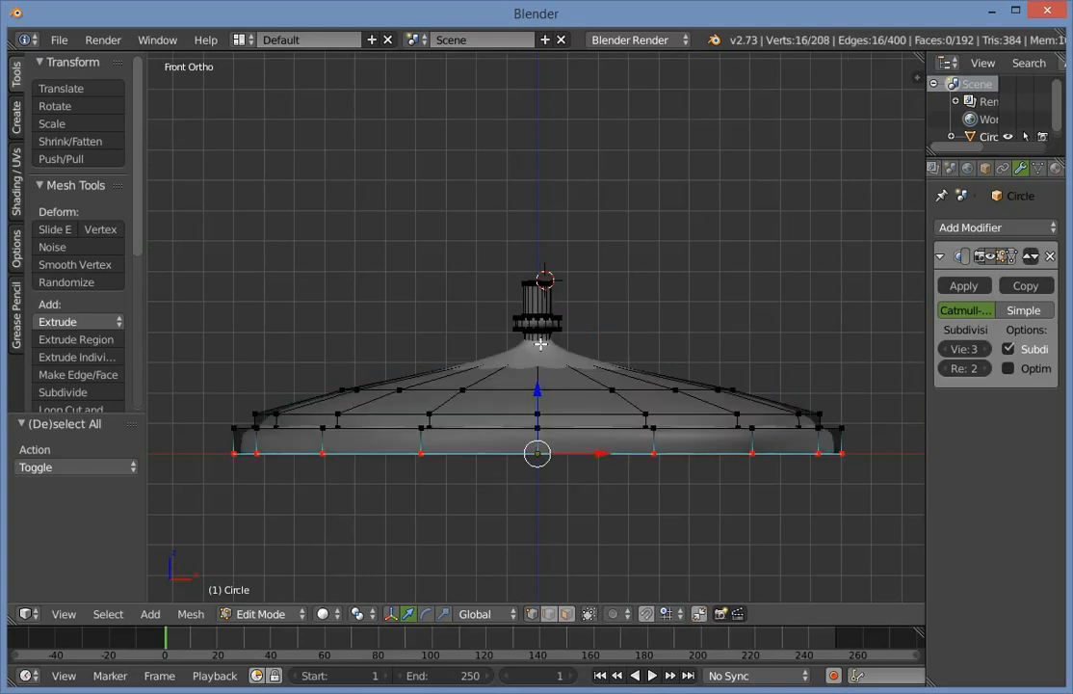
key(z)
drag(541, 394, 545, 383)
key(ctrl+z)
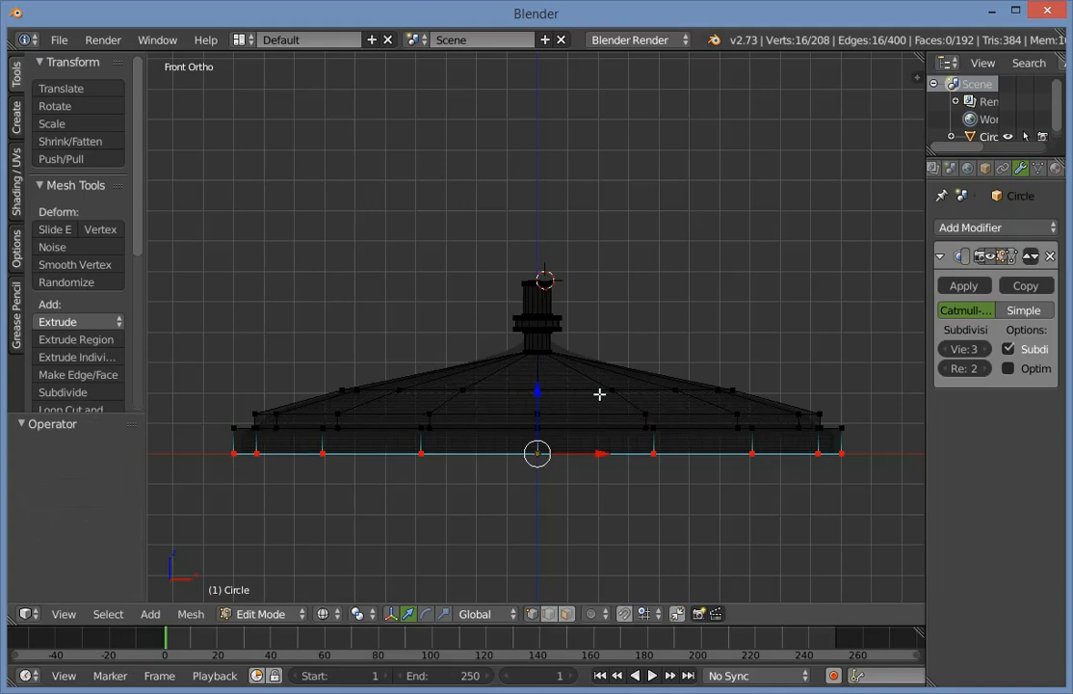
Thin the rim by selecting everything above the lowest loop and lowering it slightly along Z.
key(a)
key(b)
drag(867, 433, 151, 241)
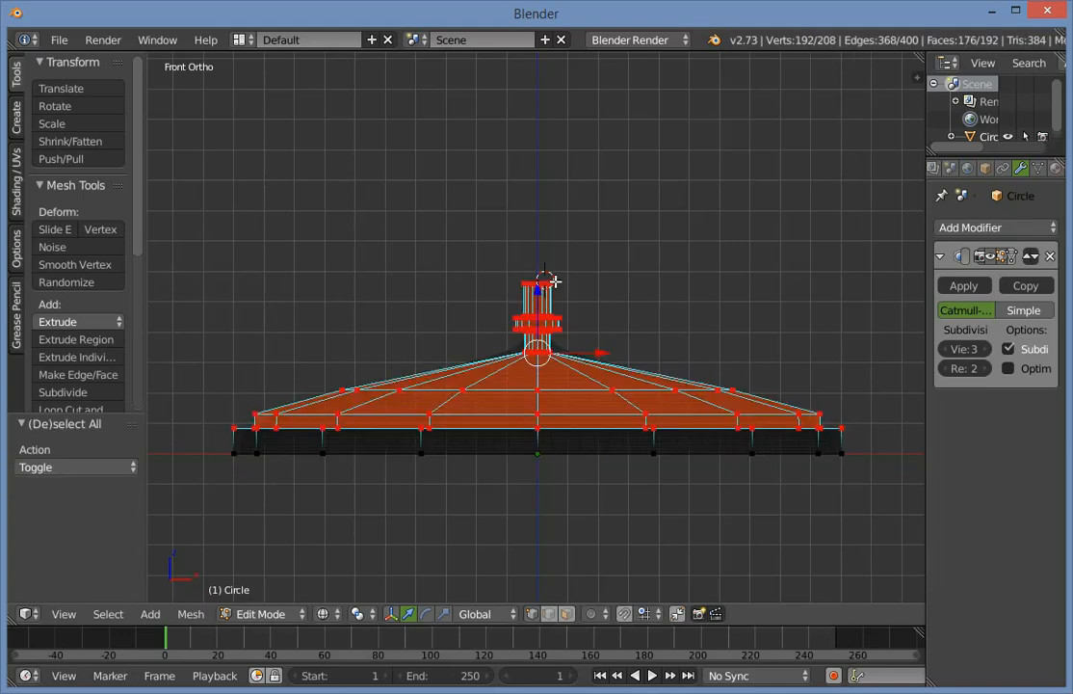
key(g)
key(z)
click(538, 303)
key(a)
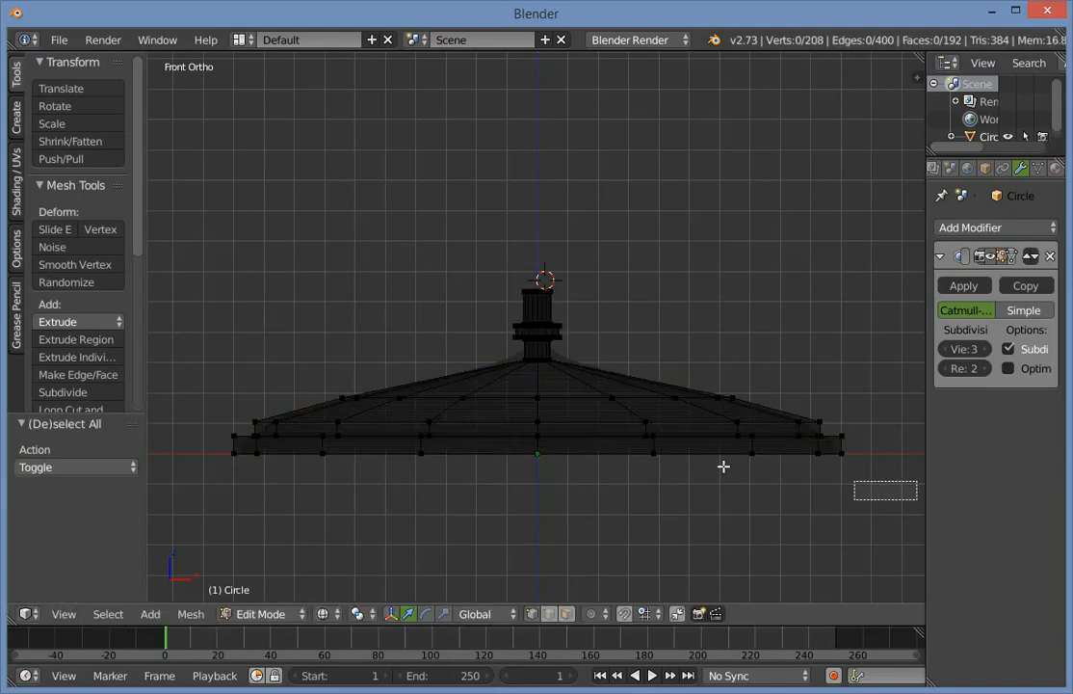
Extrude the base's lowest loop in place and scale it inward to about 0.911 to start the underside.
key(b)
drag(846, 498, 223, 443)
middle_drag(638, 491, 634, 420)
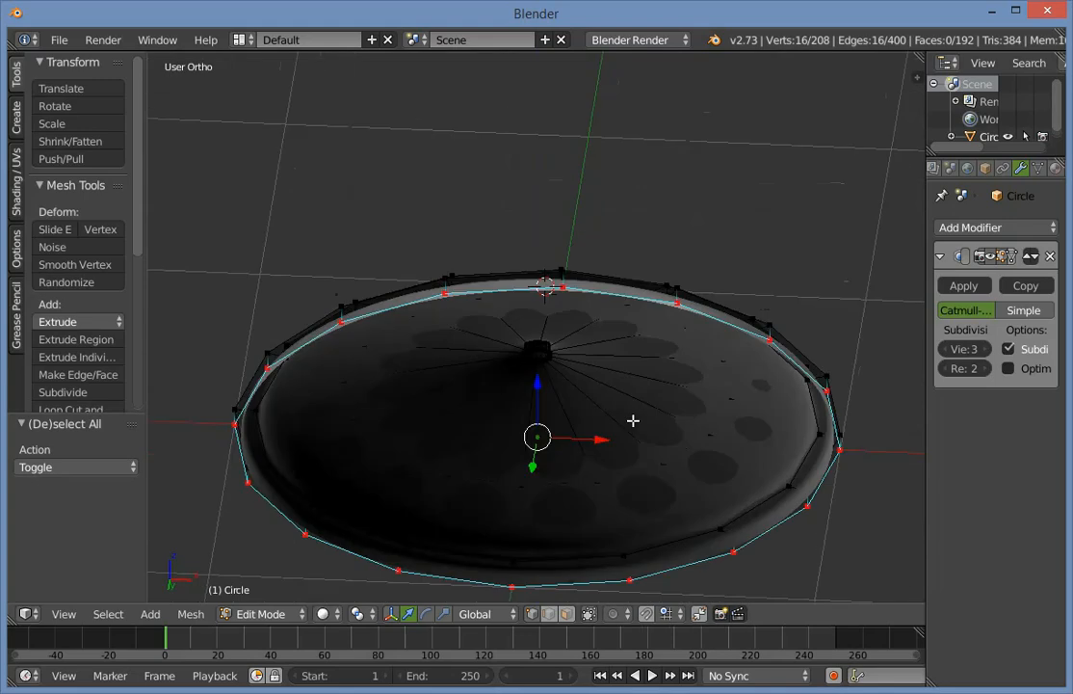
key(e)
right_click(748, 441)
key(s)
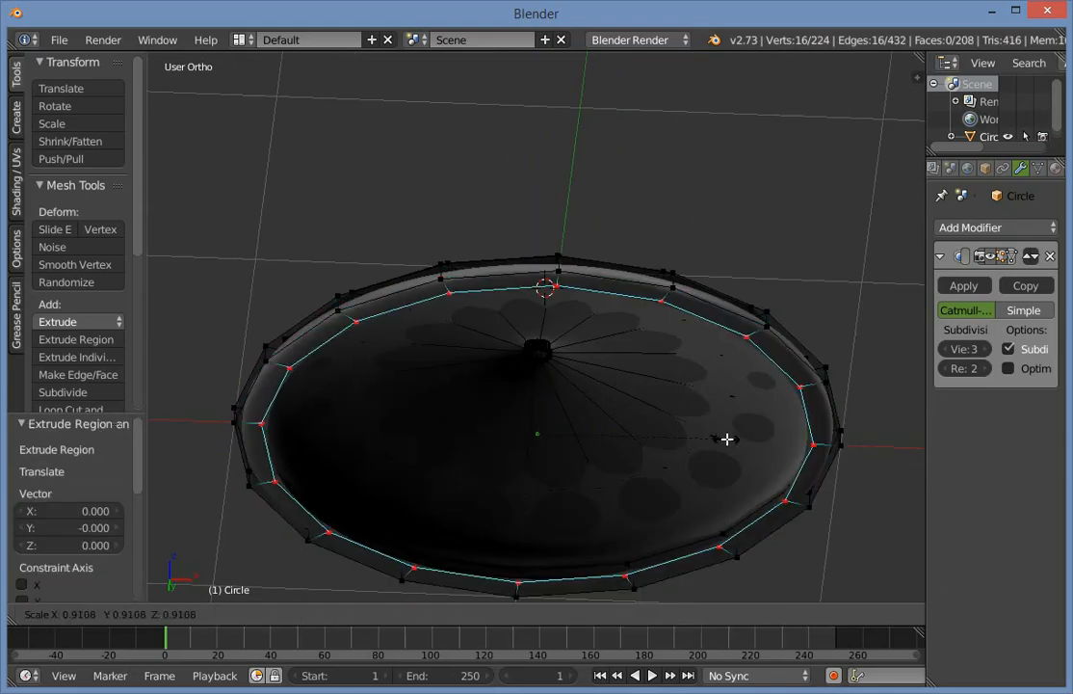
click(727, 439)
Extrude the underside's inner loop in place and scale it inward to about 0.515.
key(e)
right_click(805, 462)
key(s)
click(677, 466)
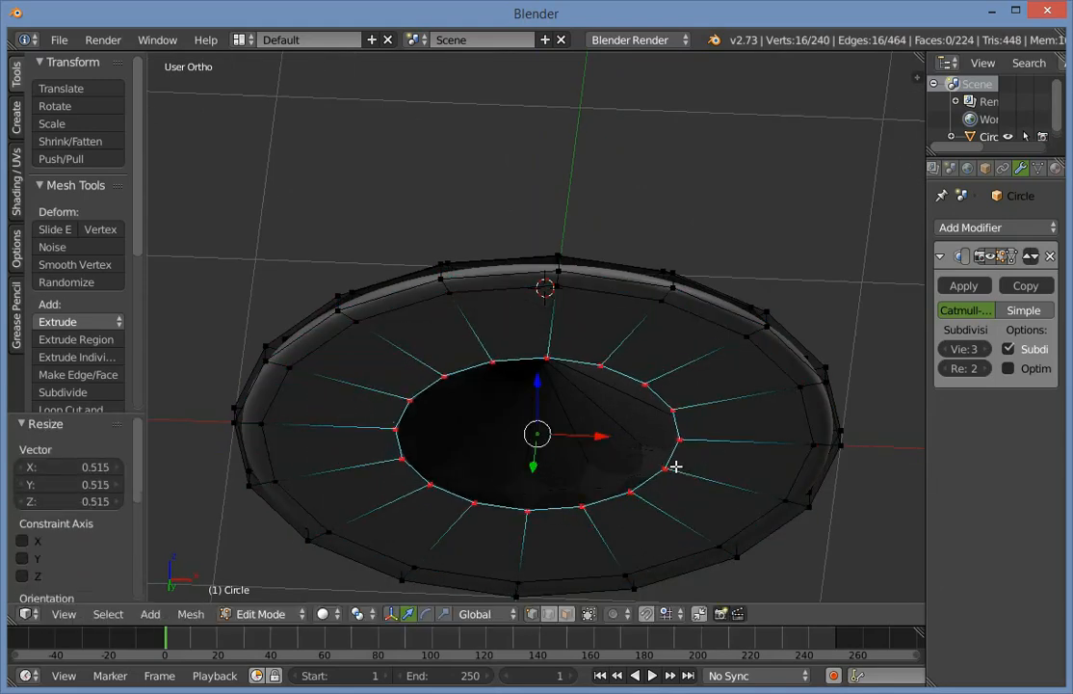
Raise the underside's inner loop slightly along Z, and extrude it into a higher loop scaled to about 0.124.
key(KP_1)
key(e)
right_click(546, 377)
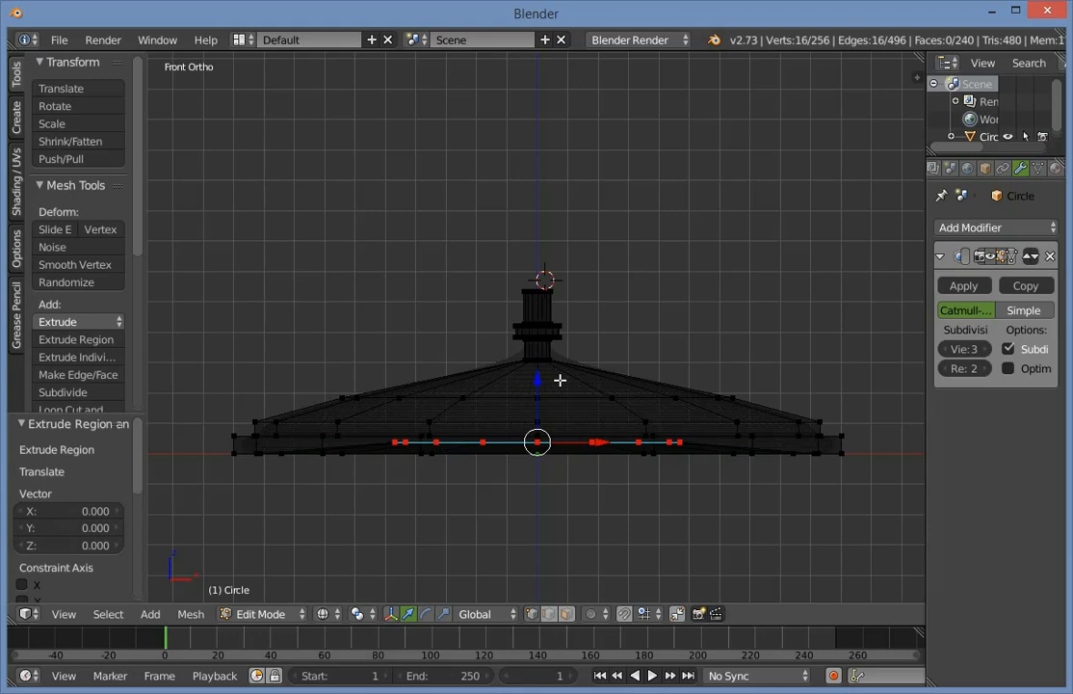
drag(549, 379, 552, 367)
key(s)
click(547, 446)
Extrude the small loop around the underside's central hole in place and scale it inward to about 0.569.
key(z)
mouse_move(547, 447)
middle_down()
mouse_move(565, 396)
mouse_move(566, 292)
middle_up()
scroll(582, 293, up, 2)
key(w)
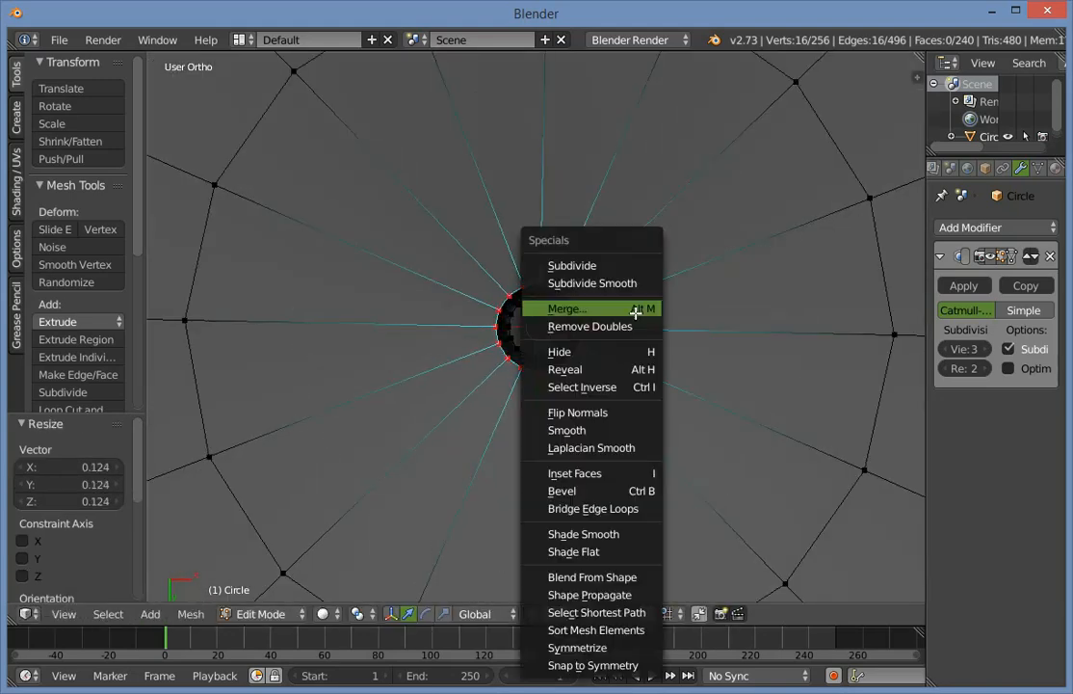
key(e)
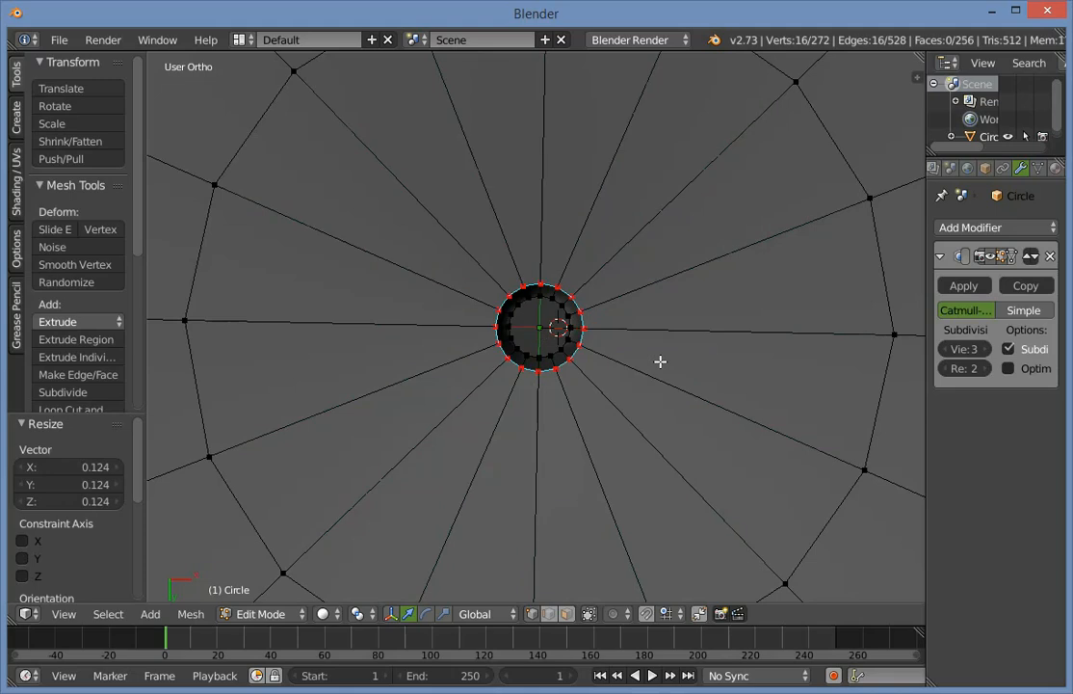
right_click(660, 361)
key(s)
click(608, 362)
Close the underside by merging the innermost loop's vertices at center, and inspect it in Object Mode.
key(w)
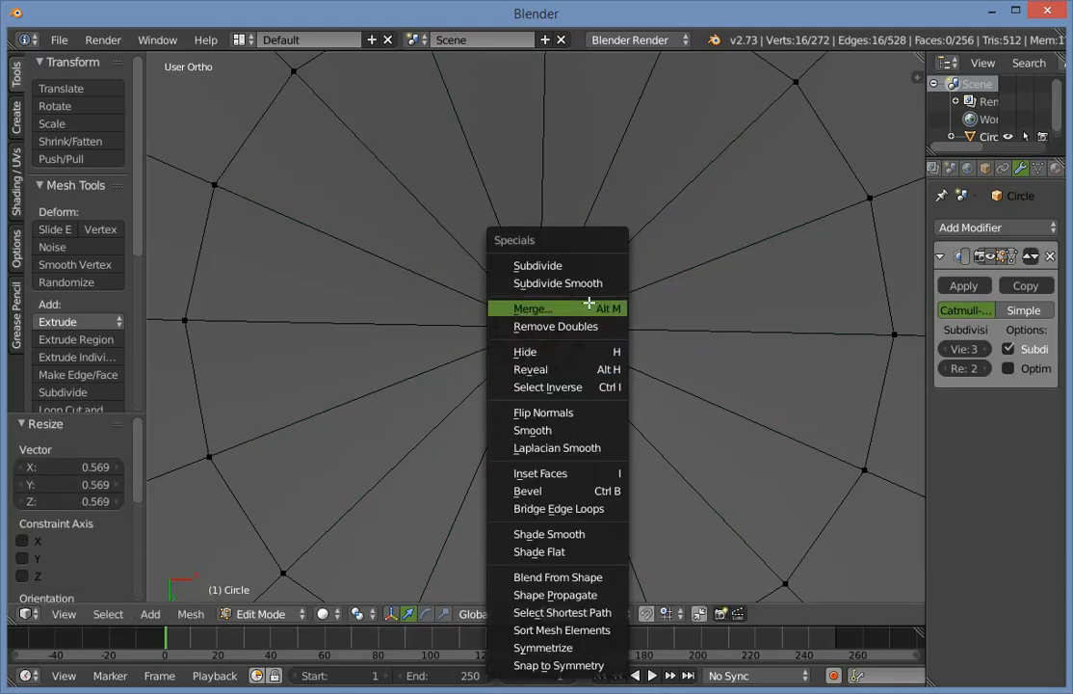
key(w)
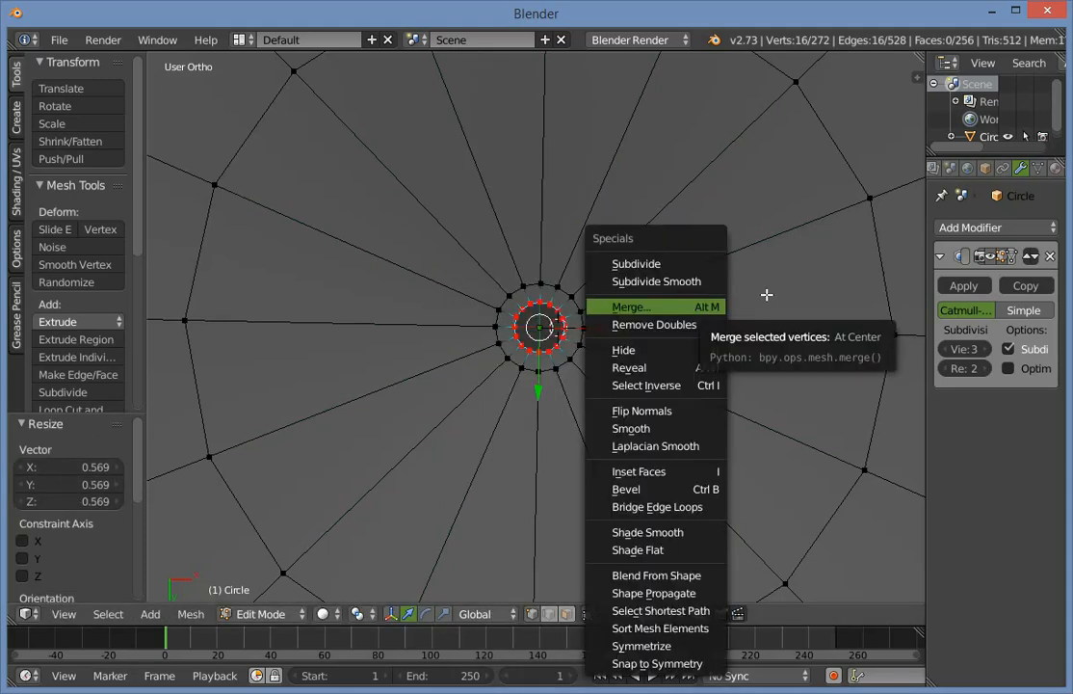
key(Escape)
key(alt+m)
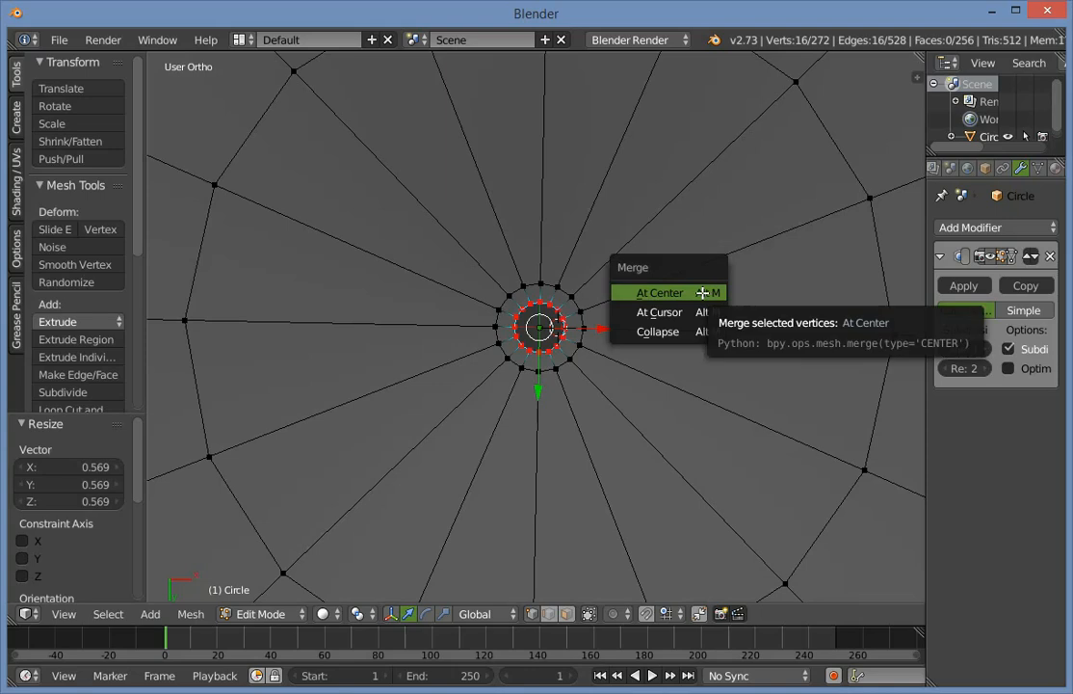
click(702, 293)
key(Tab)
scroll(595, 236, down, 4)
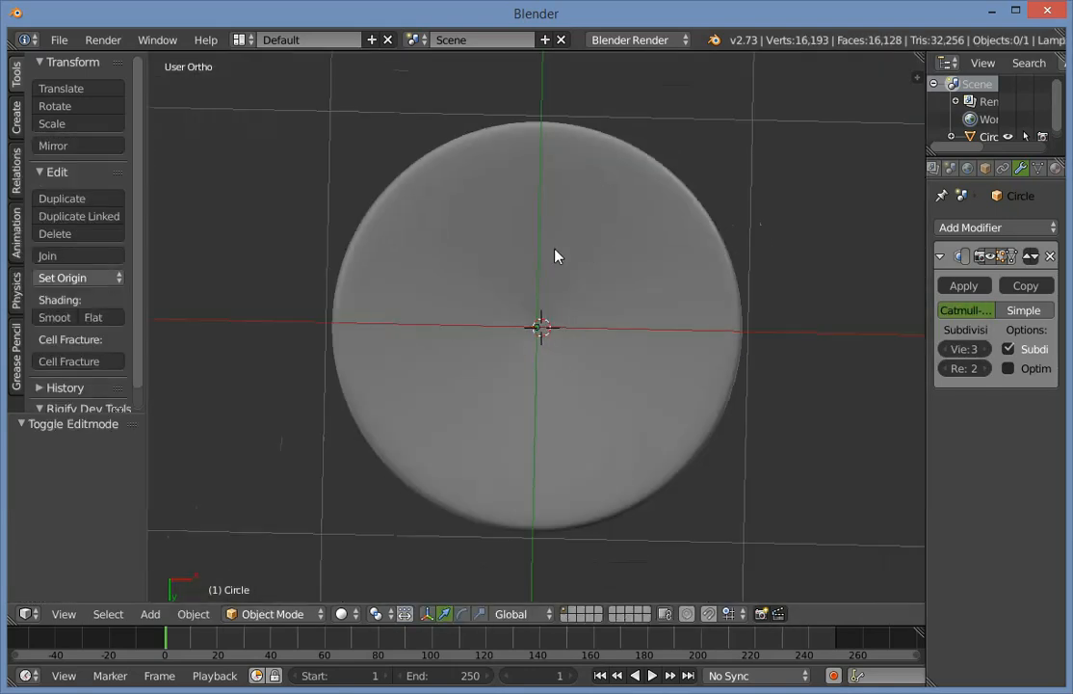
middle_drag(559, 256, 606, 318)
In edge select mode, dissolve every second spoke edge of the small fan at the underside's center.
key(Tab)
scroll(542, 468, up, 8)
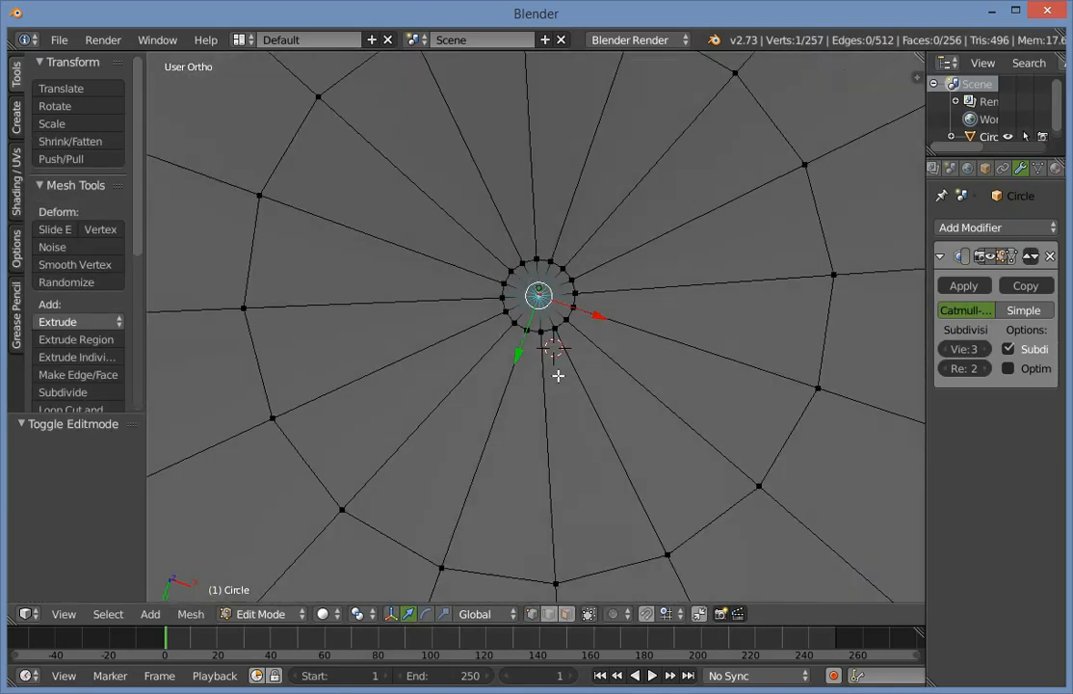
key(a)
middle_drag(557, 218, 557, 205)
middle_drag(576, 246, 496, 335)
key(ctrl+Tab)
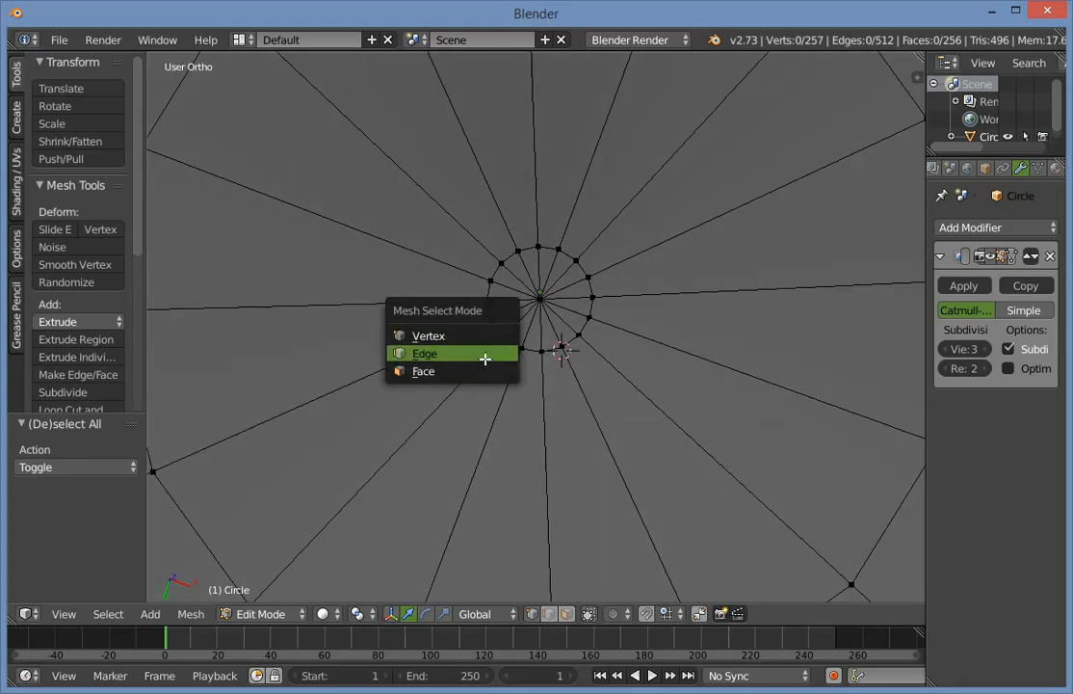
click(485, 359)
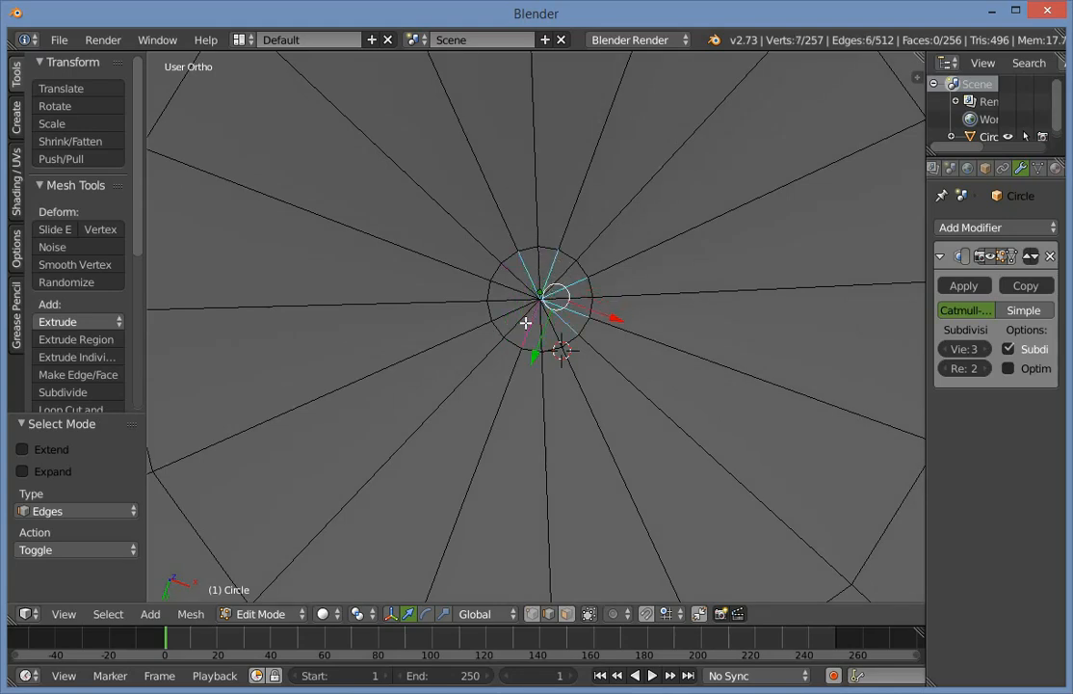
key(x)
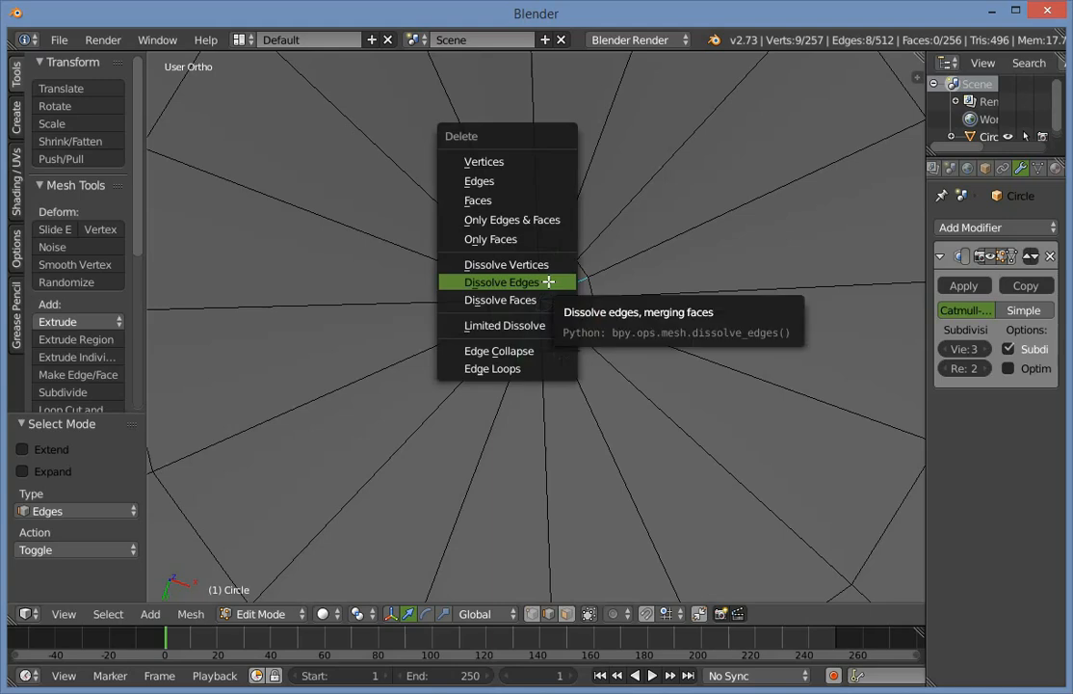
click(549, 281)
scroll(578, 289, down, 5)
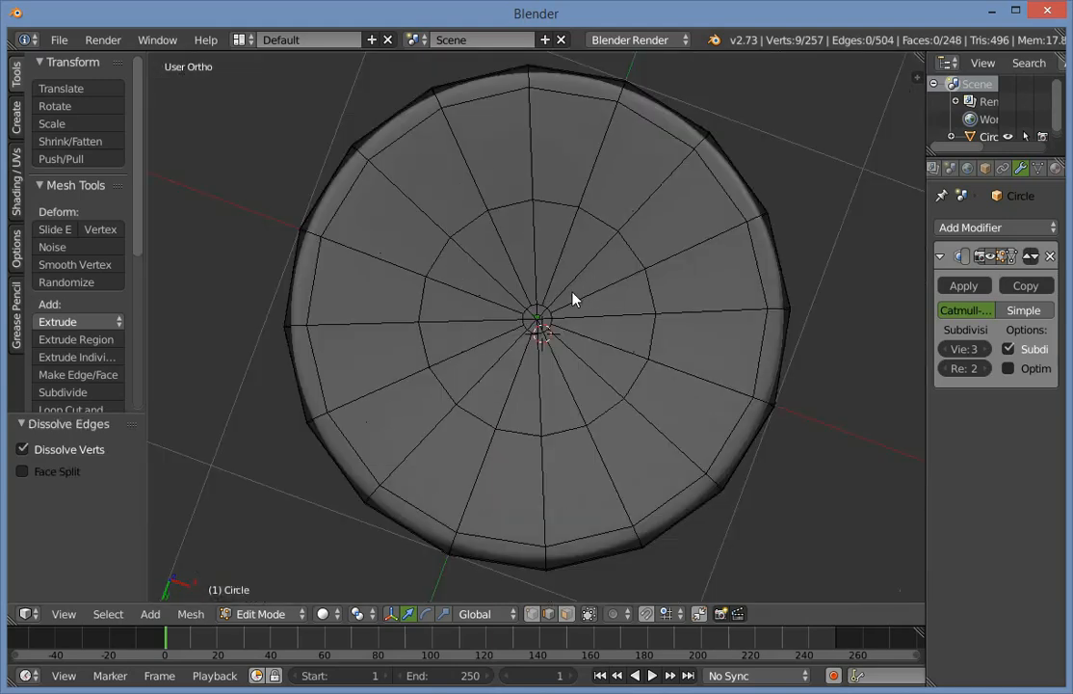
Check the fan faces at the underside's center in face select mode, and switch to vertex select mode with nothing selected.
key(Tab)
key(Tab)
scroll(549, 292, up, 6)
key(ctrl+Tab)
click(508, 314)
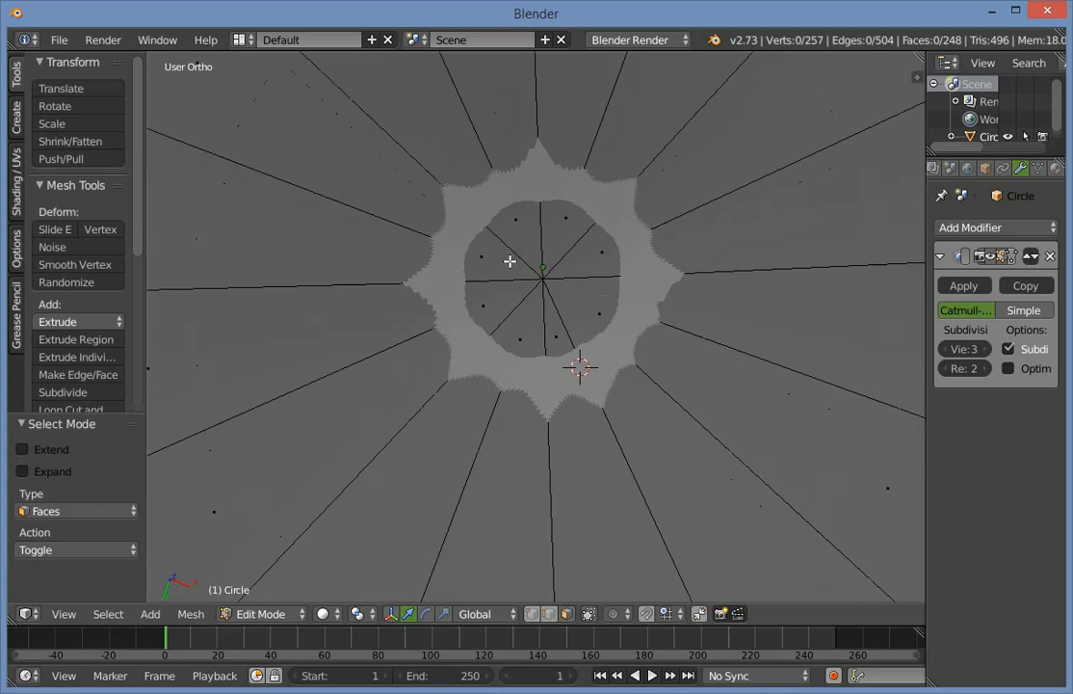
right_click(475, 238)
key(ctrl+Tab)
click(443, 218)
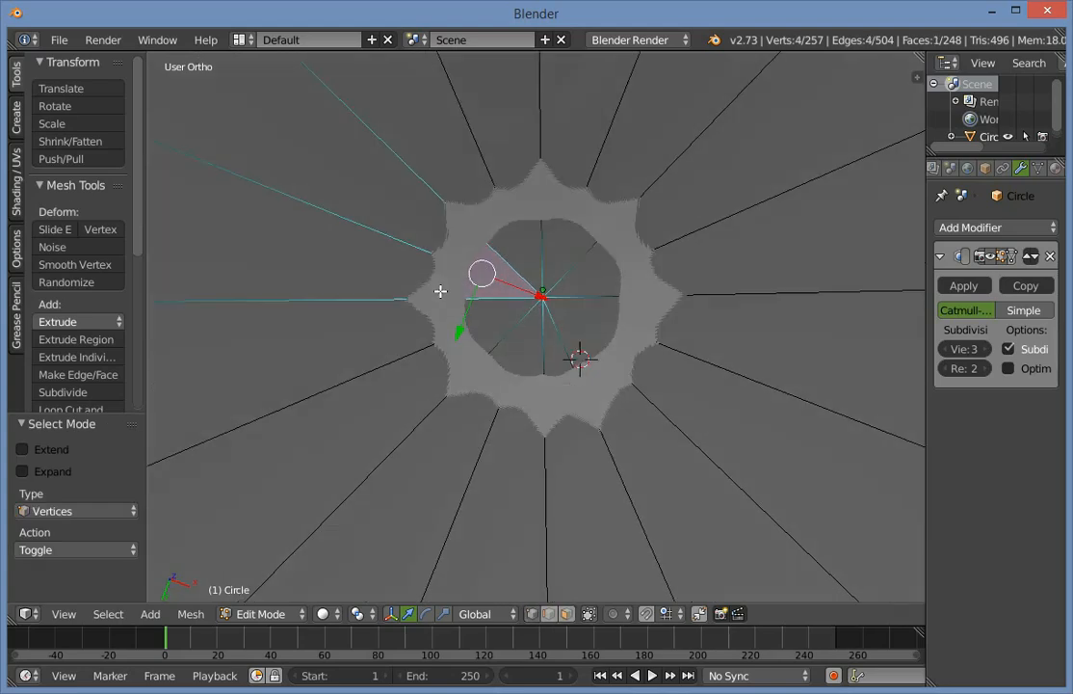
key(a)
Examine the underside's center in wireframe and solid display, and view the whole base from the front in Object Mode.
middle_drag(438, 290, 578, 369)
key(z)
right_click(450, 379)
scroll(491, 438, down, 3)
key(z)
right_click(486, 384)
key(Tab)
scroll(568, 424, down, 3)
middle_drag(558, 468, 575, 432)
key(KP_1)
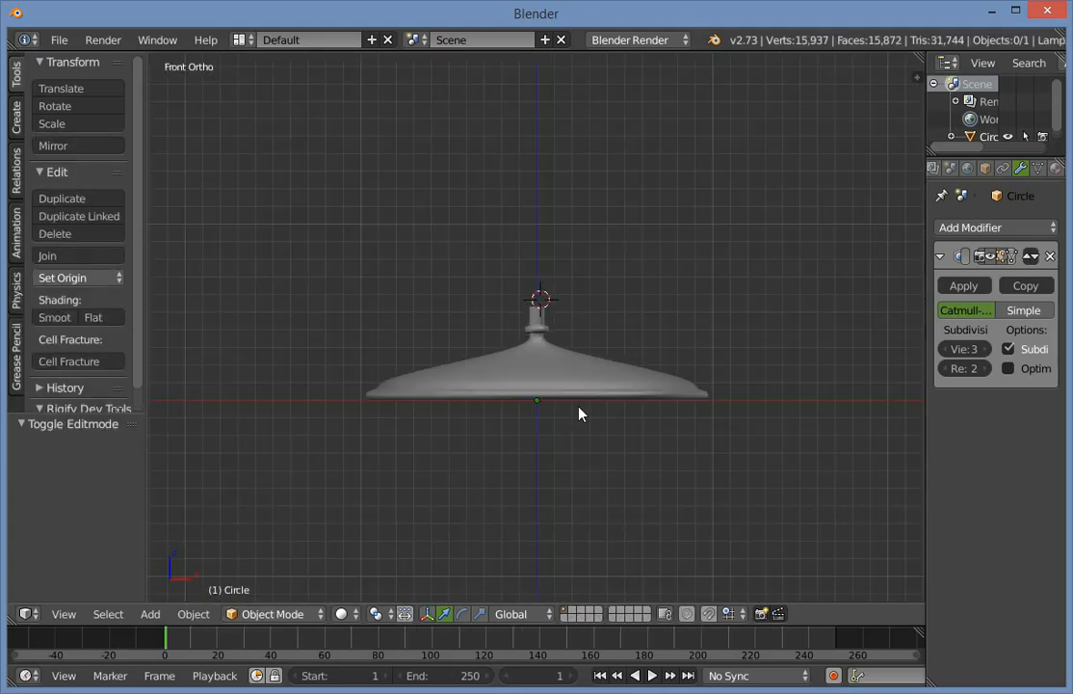
scroll(580, 415, up, 2)
scroll(607, 386, down, 3)
scroll(590, 383, up, 2)
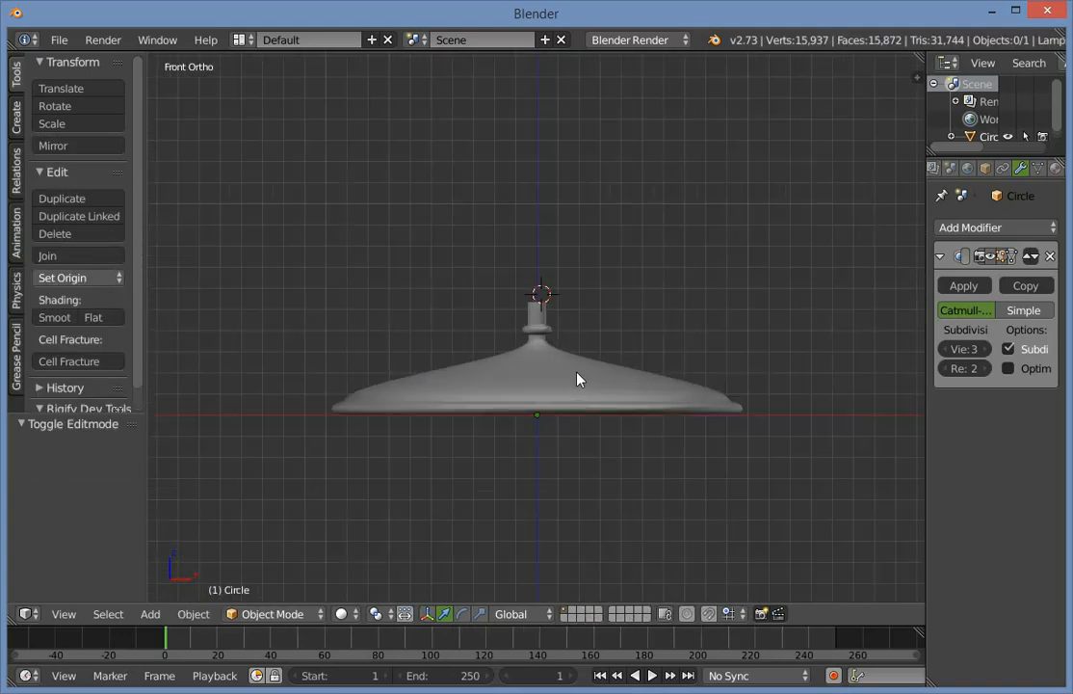
Box-select the collared neck in wireframe Edit Mode, lower it slightly along Z, and return to solid Object Mode.
key(Tab)
key(z)
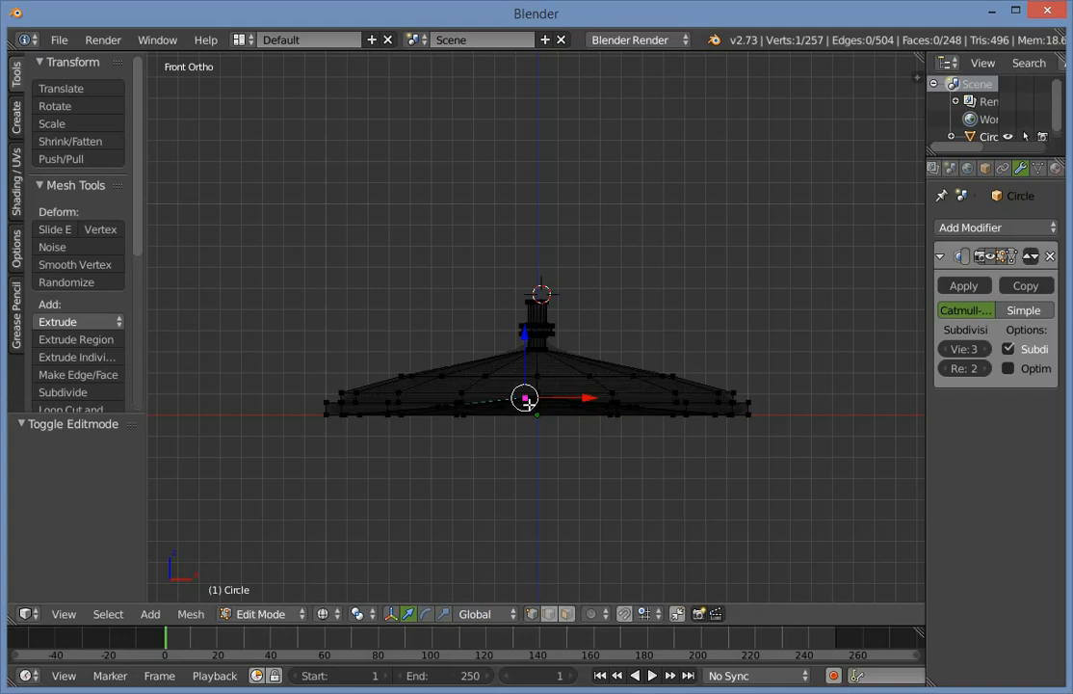
key(a)
scroll(529, 409, up, 2)
key(b)
drag(626, 399, 538, 357)
key(b)
drag(489, 242, 651, 376)
key(g)
key(z)
click(546, 289)
key(Tab)
key(z)
scroll(587, 331, down, 4)
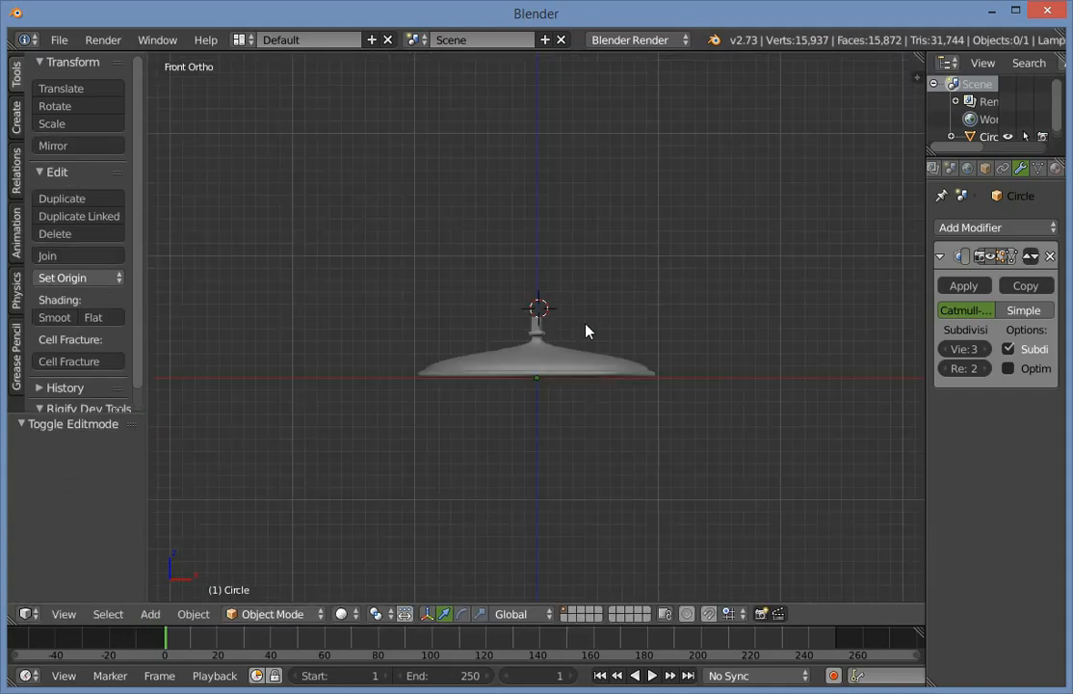
Deselect everything and place the 3D cursor a short distance above the neck.
key(a)
scroll(641, 257, up, 2)
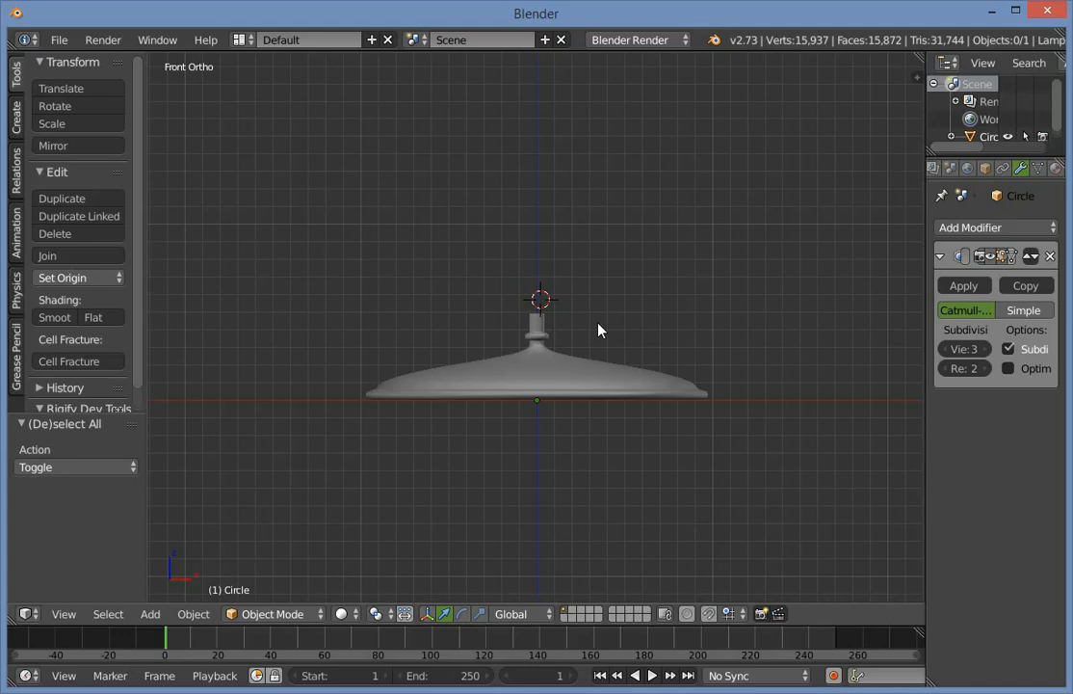
scroll(674, 296, up, 2)
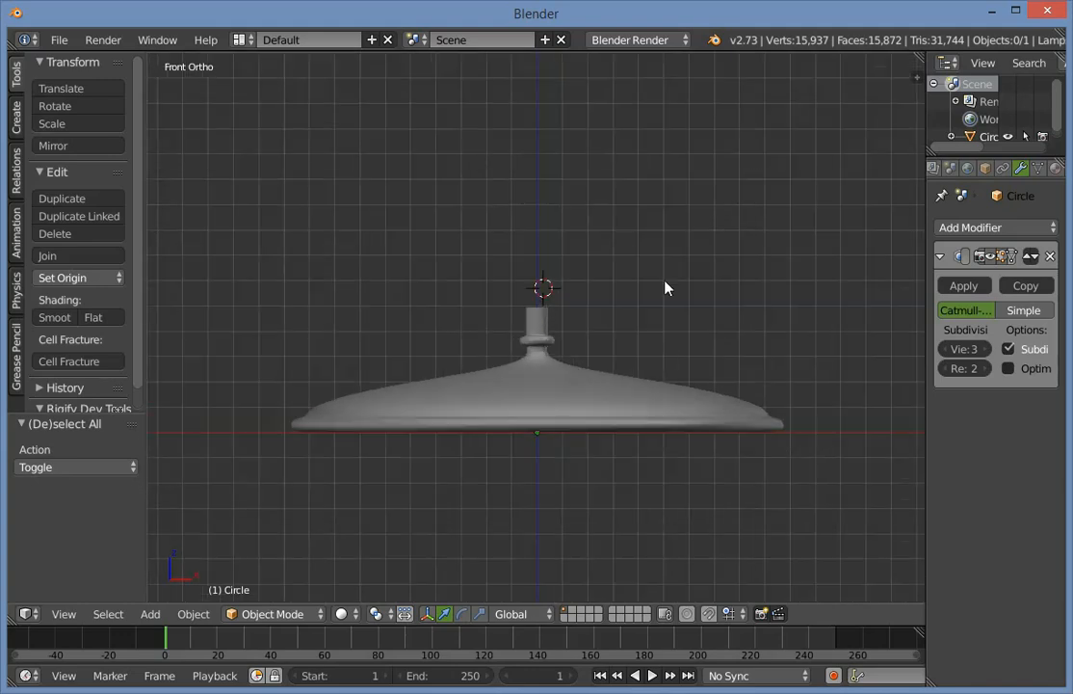
scroll(651, 292, down, 1)
shift+middle_drag(582, 338, 586, 402)
scroll(573, 373, up, 1)
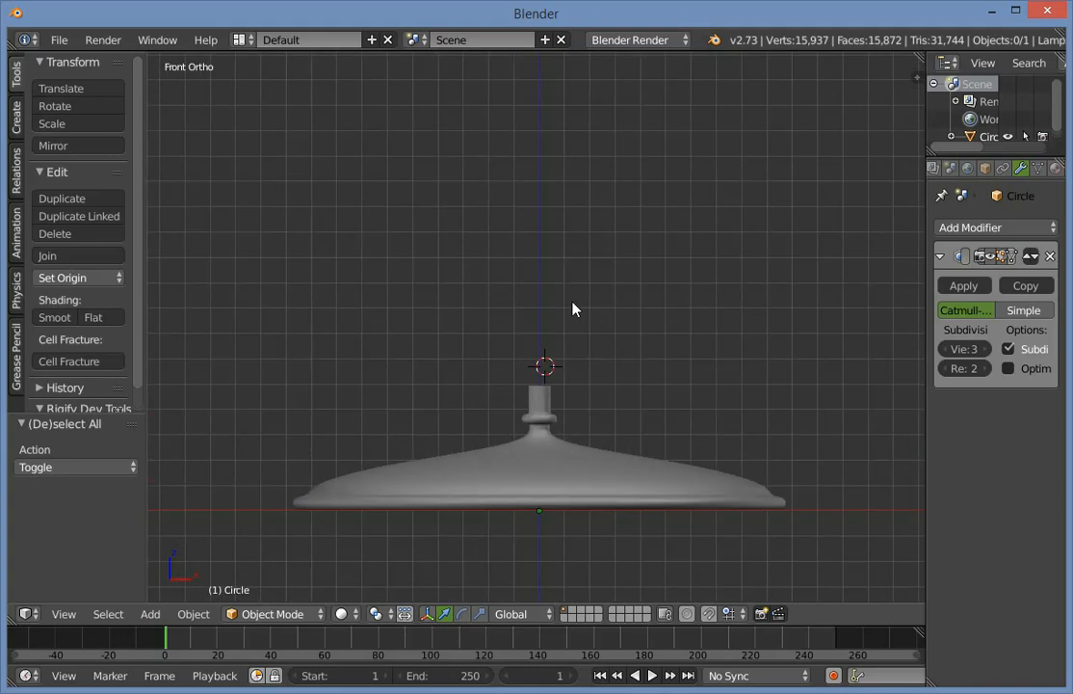
click(536, 342)
key(shift+a)
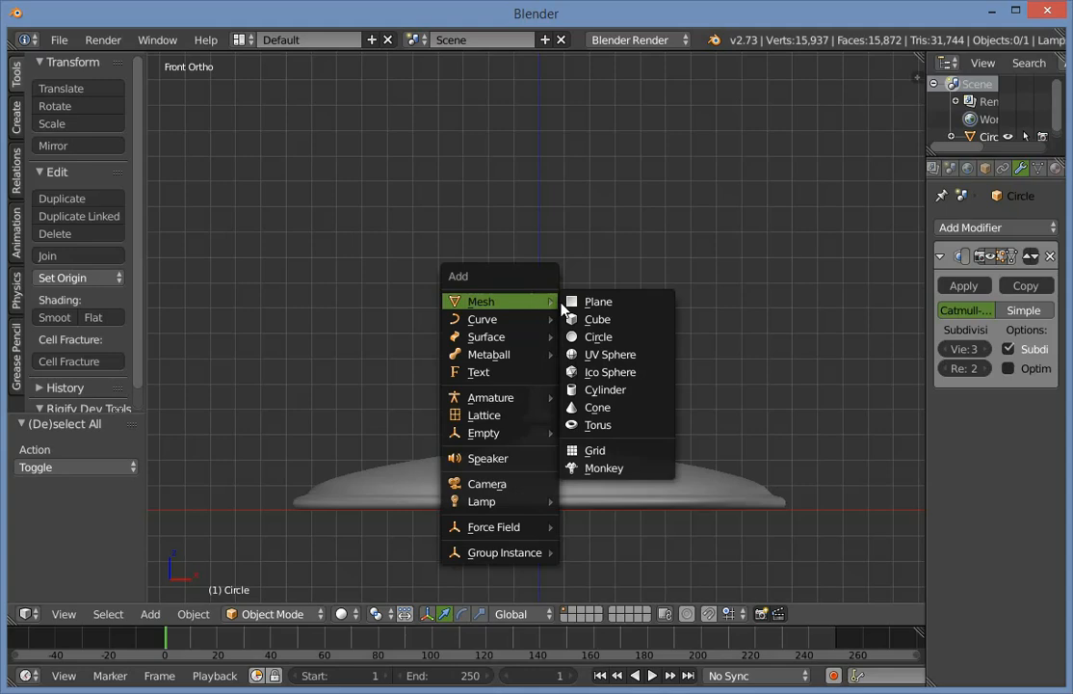
click(596, 304)
key(r)
key(x)
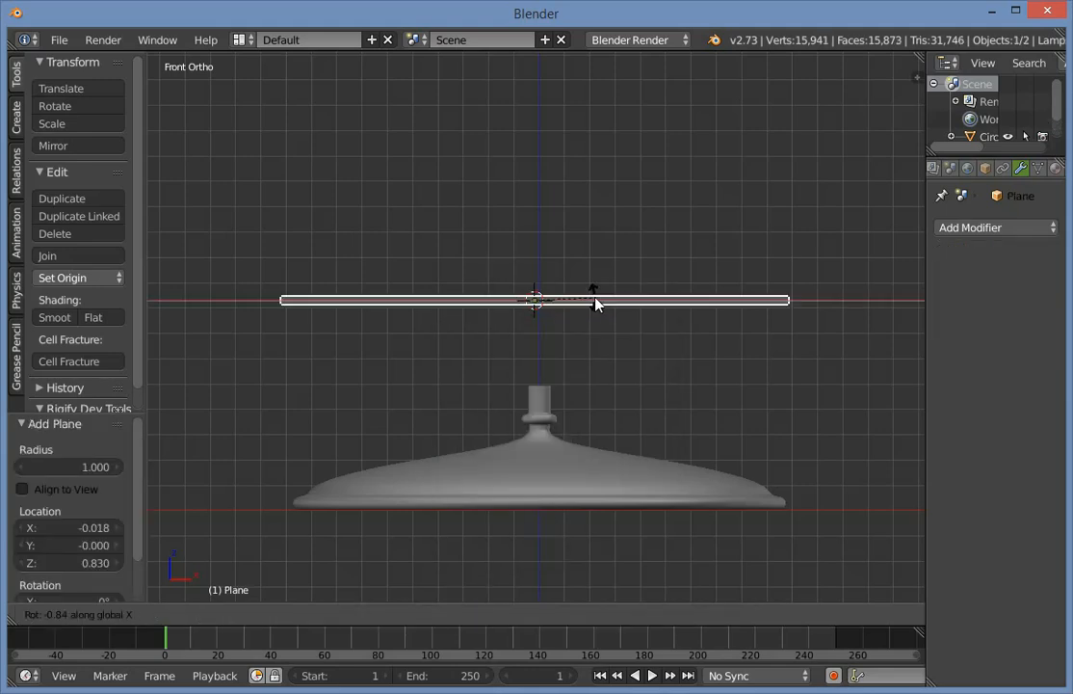
key(9)
key(0)
key(Return)
key(s)
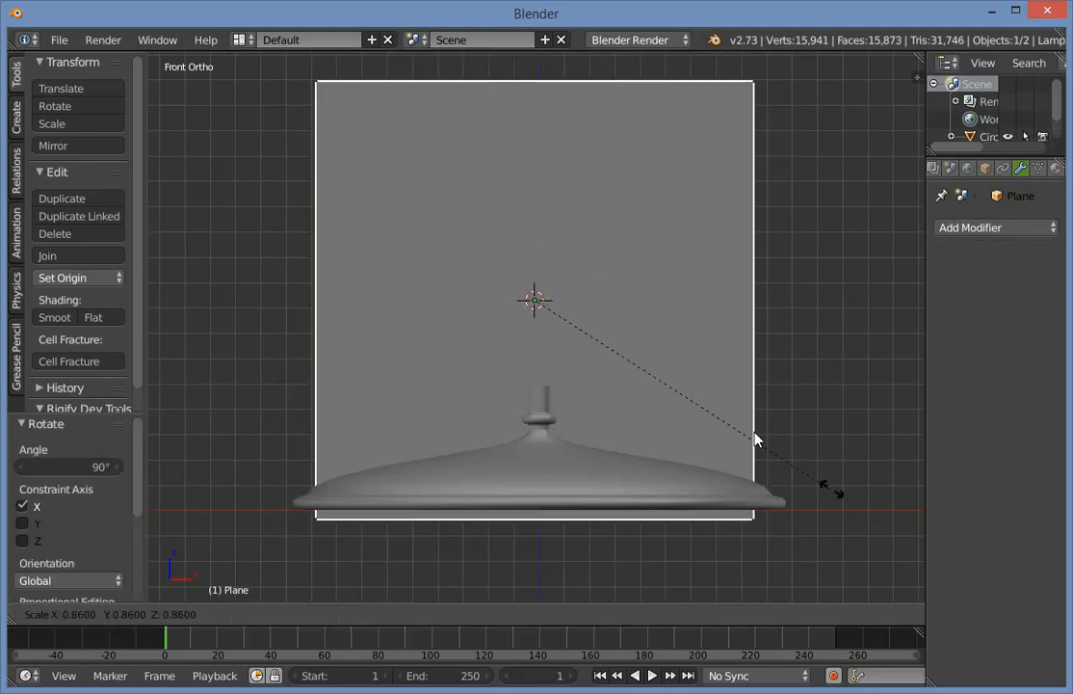
click(551, 303)
key(x)
click(582, 306)
Add a mesh plane at the 3D cursor and align it to the front view.
key(shift+a)
mouse_move(582, 309)
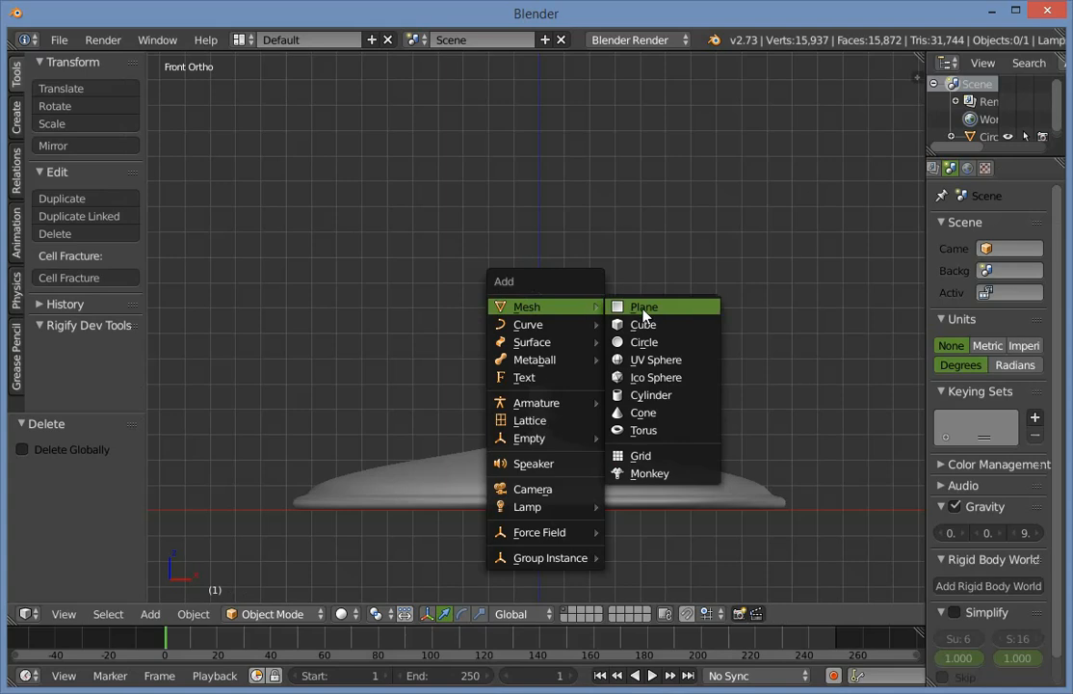
click(641, 307)
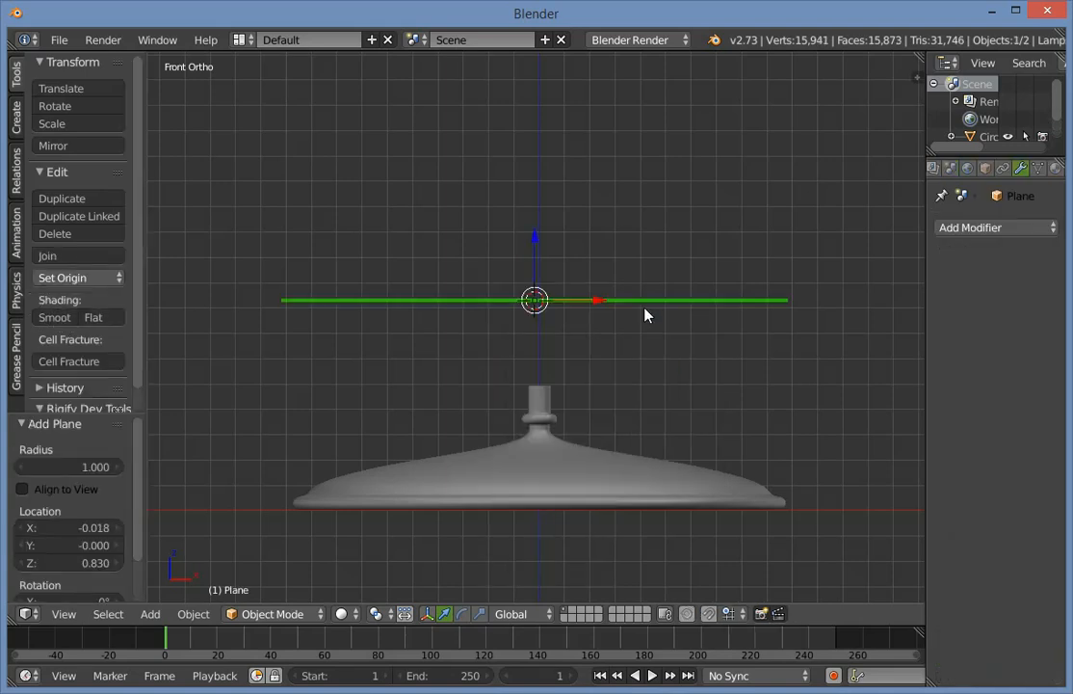
click(61, 494)
Scale the plane down to a small square about as wide as the collar, and move it just above the neck.
key(s)
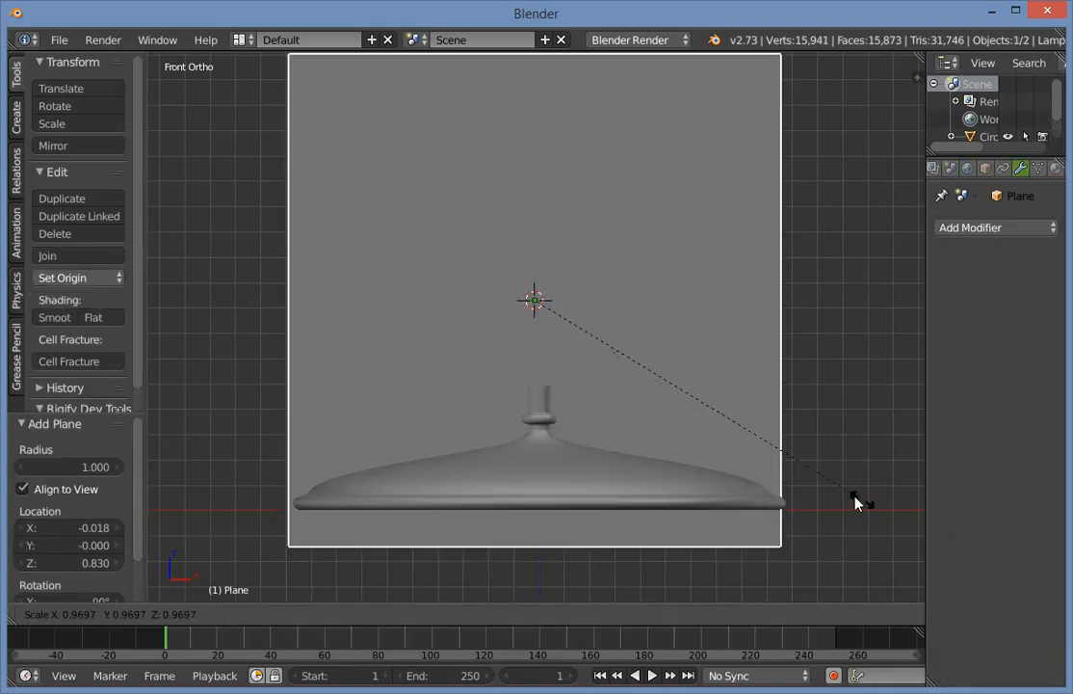
click(566, 347)
scroll(588, 327, up, 3)
key(s)
click(631, 337)
key(g)
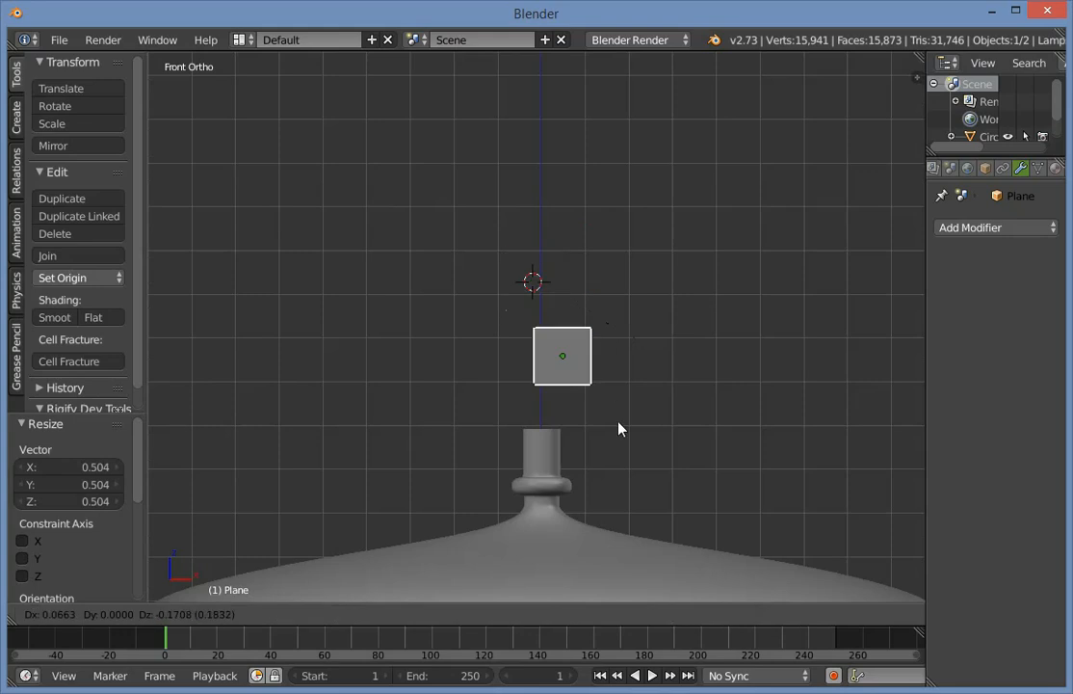
click(611, 430)
In wireframe Edit Mode, box-select the plane's lower edge and move it down along Z to lengthen the square into a rectangle.
key(Tab)
key(a)
scroll(578, 397, up, 2)
key(b)
drag(446, 355, 686, 441)
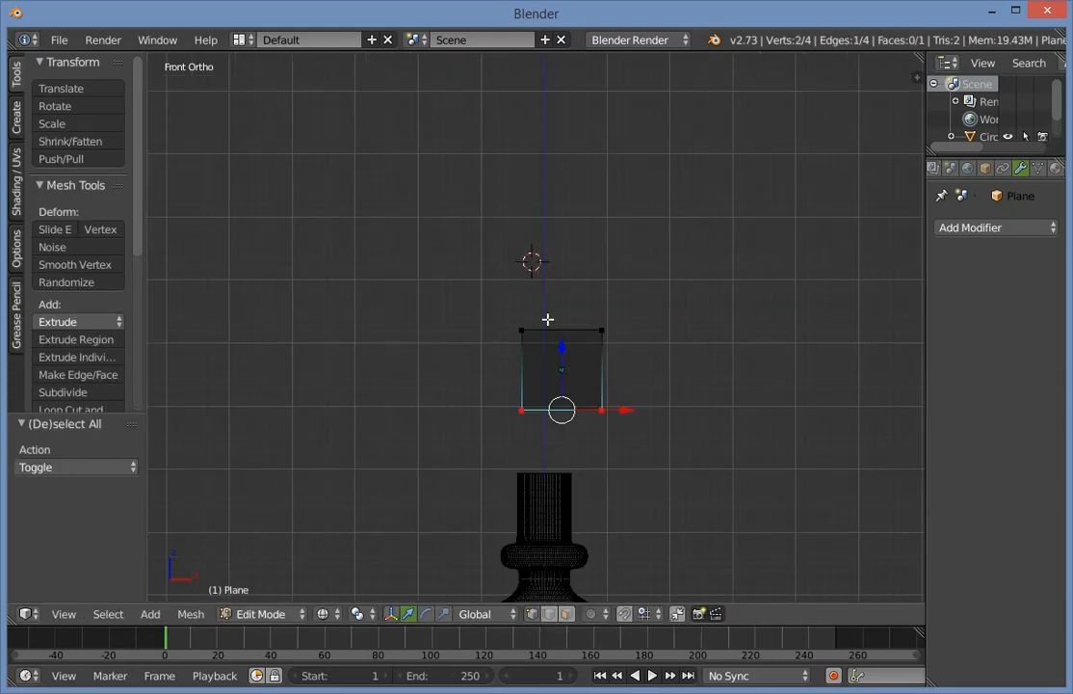
drag(564, 336, 566, 375)
Move the plane's right edge outward along X and raise its lower corner so the bottom edge slopes steeply.
key(a)
key(b)
drag(556, 286, 653, 507)
key(s)
right_click(595, 279)
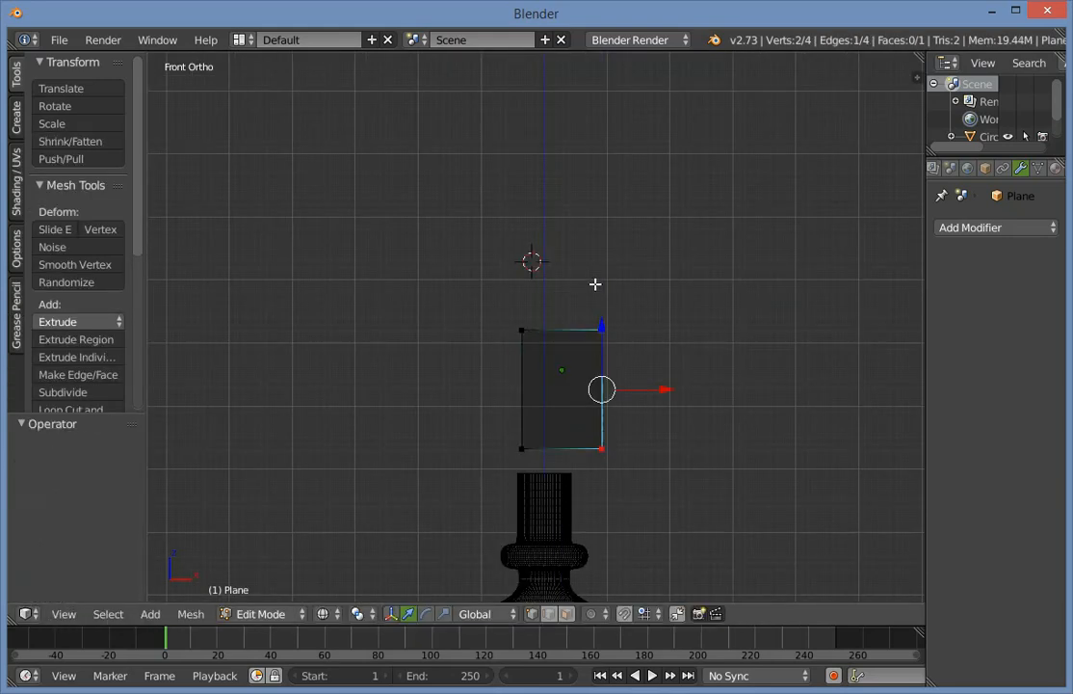
key(a)
key(b)
drag(576, 309, 682, 527)
drag(665, 389, 671, 306)
key(a)
key(a)
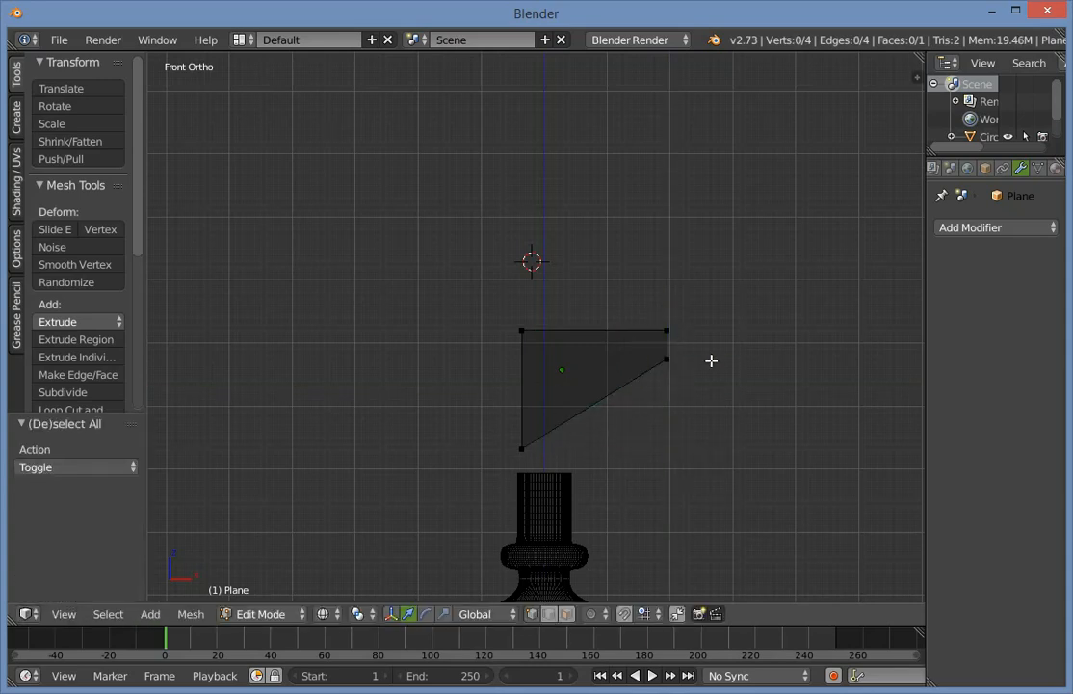
Add a loop cut with Even enabled, and slide it close to and parallel with the profile's sloping lower edge.
scroll(630, 307, up, 1)
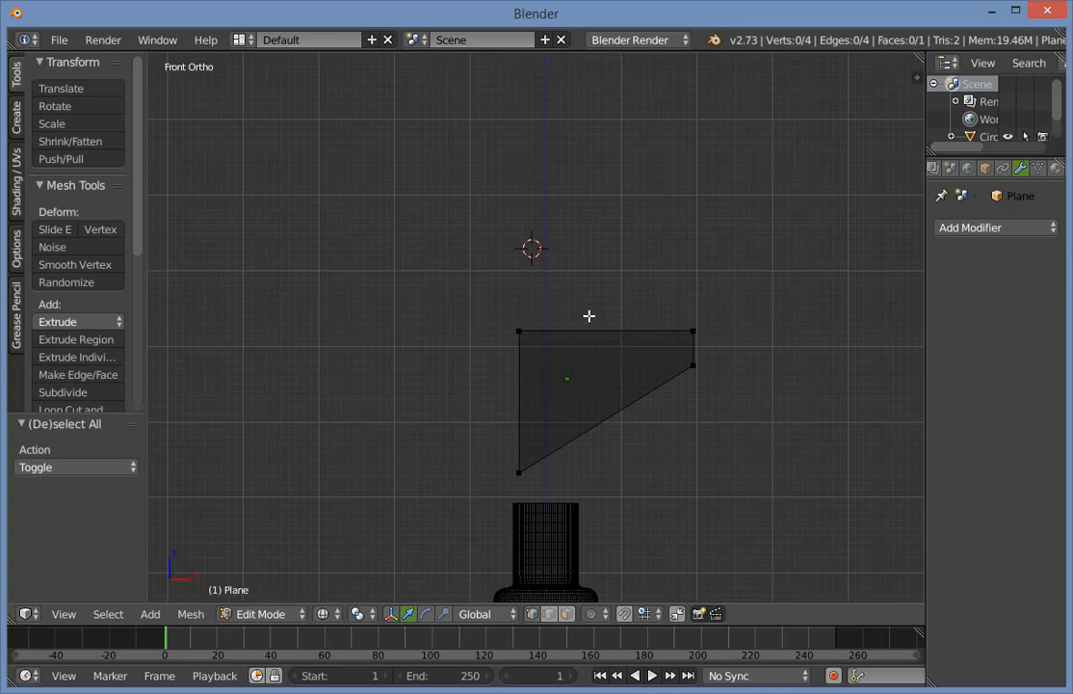
key(ctrl+r)
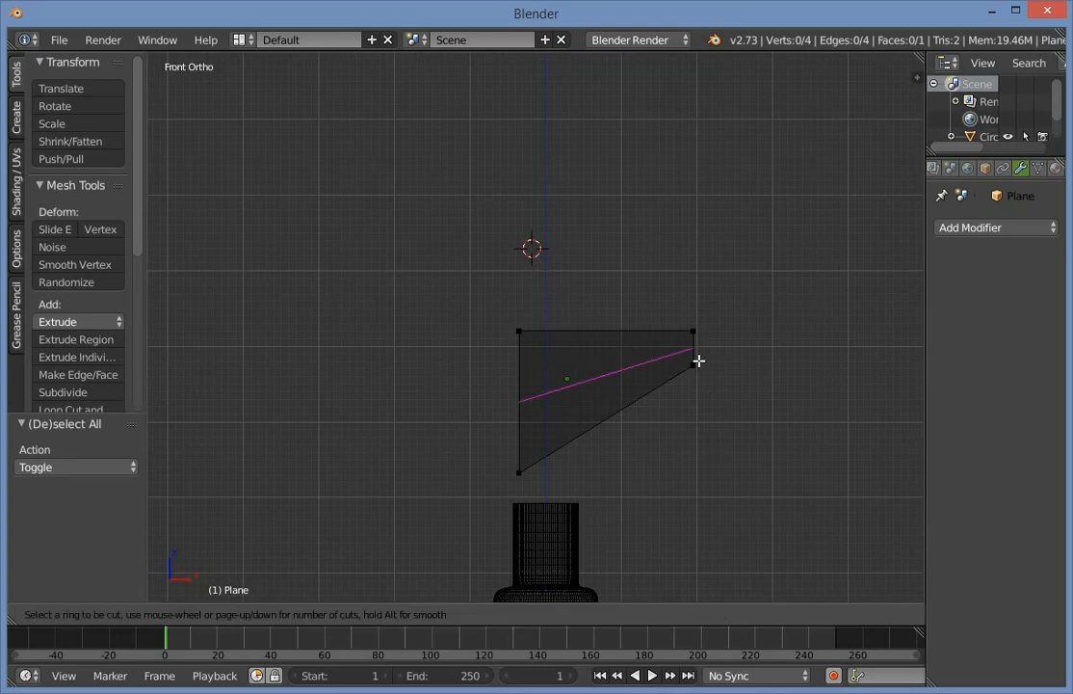
click(699, 361)
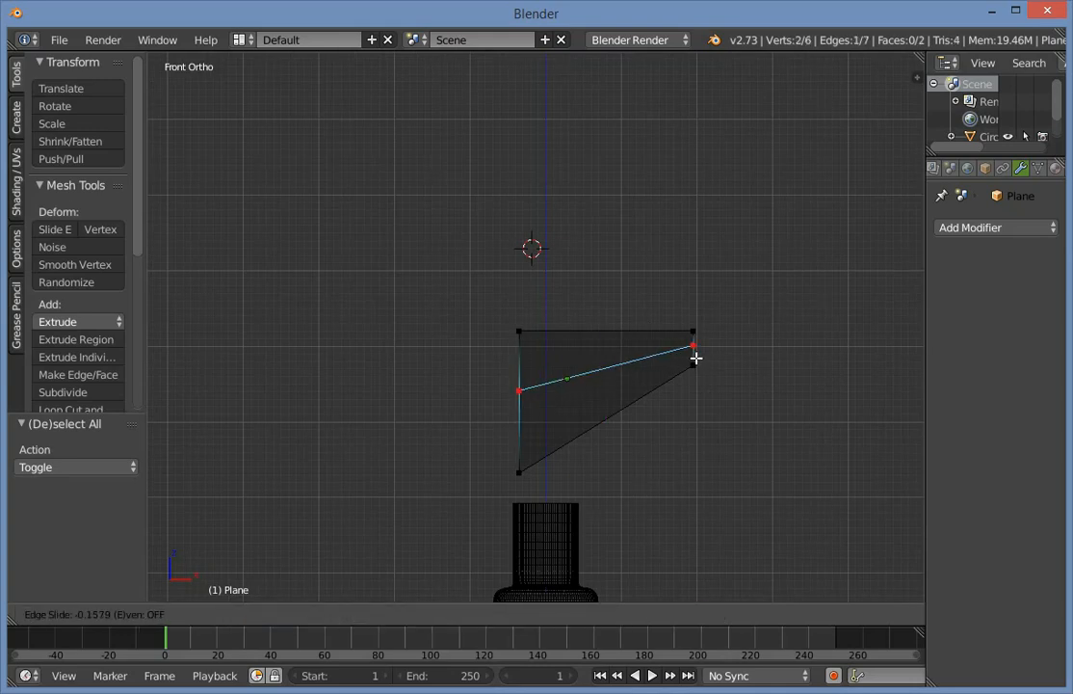
key(e)
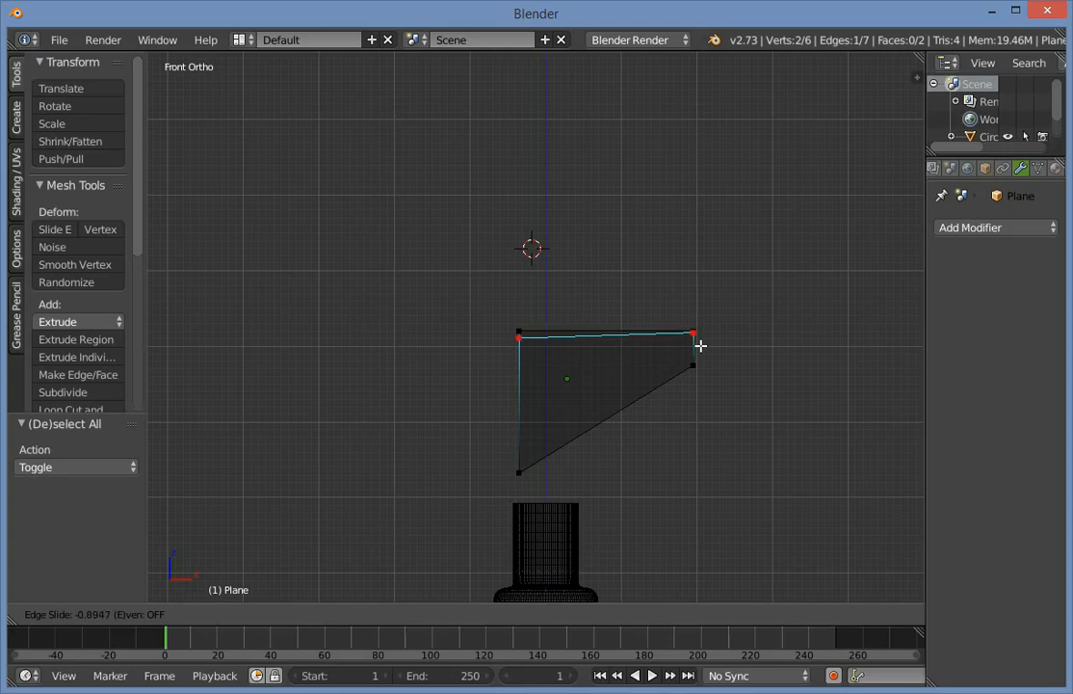
key(e)
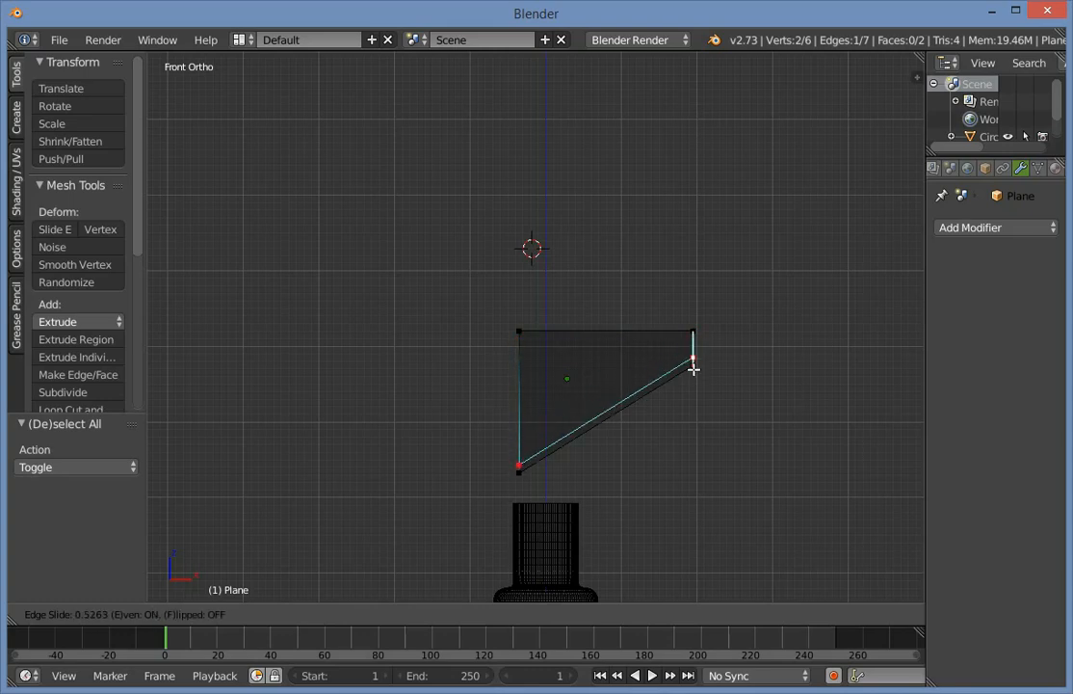
click(694, 368)
key(a)
Extrude the profile's top edge and raise it slightly along Z to form a thin strip.
key(ctrl+r)
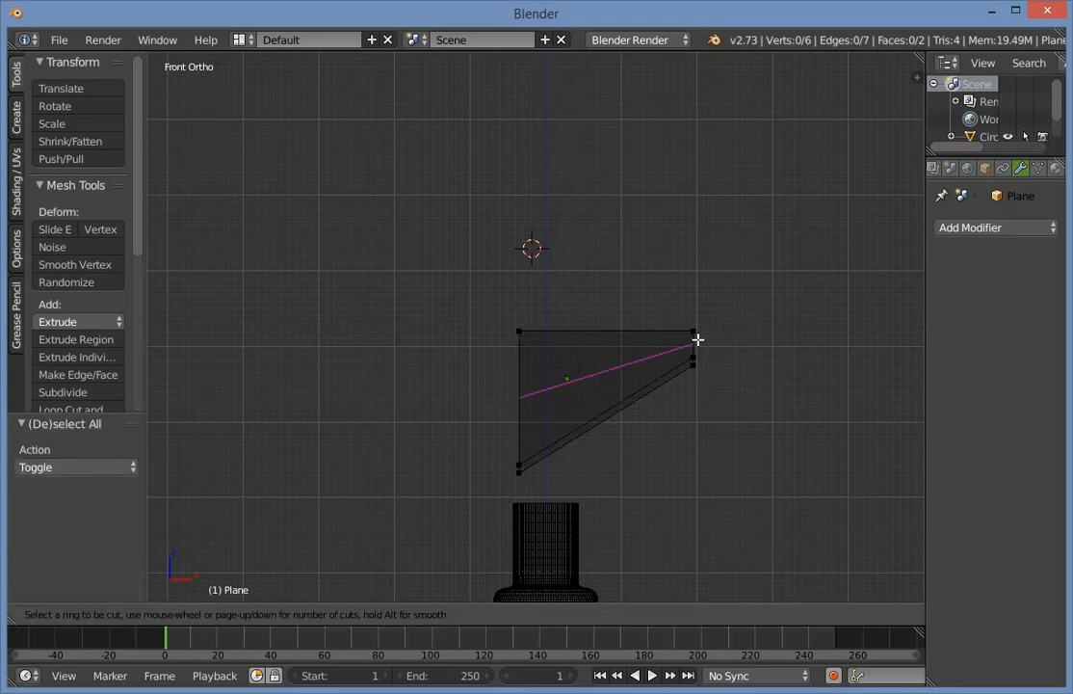
key(Escape)
key(b)
drag(710, 335, 482, 317)
scroll(585, 321, up, 1)
key(e)
right_click(585, 322)
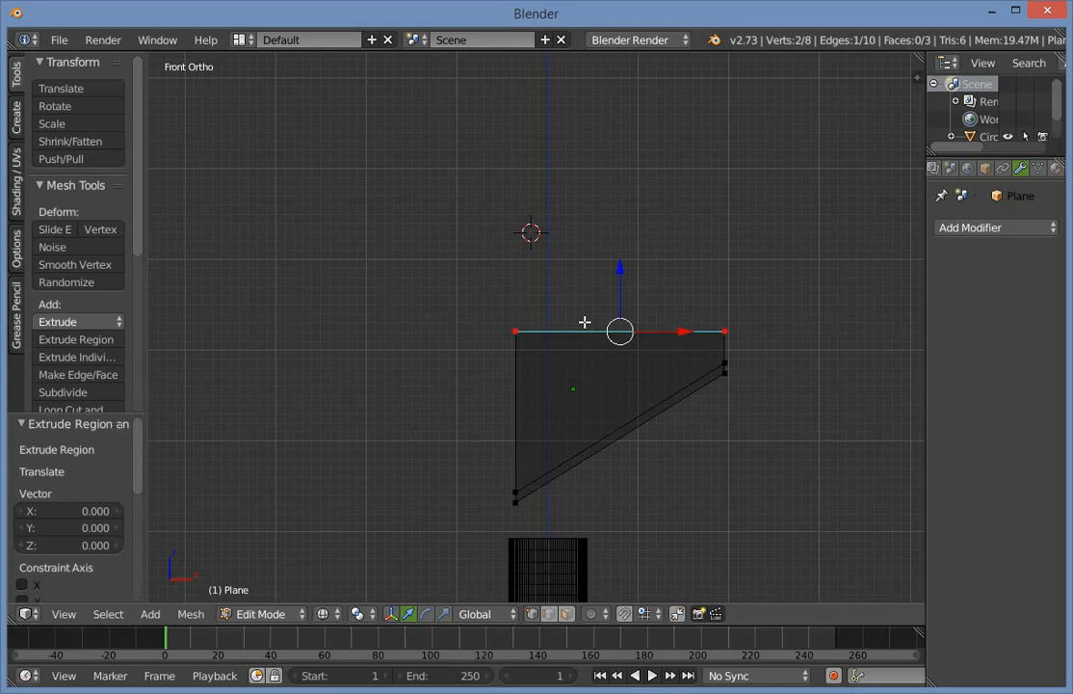
drag(622, 270, 624, 259)
key(a)
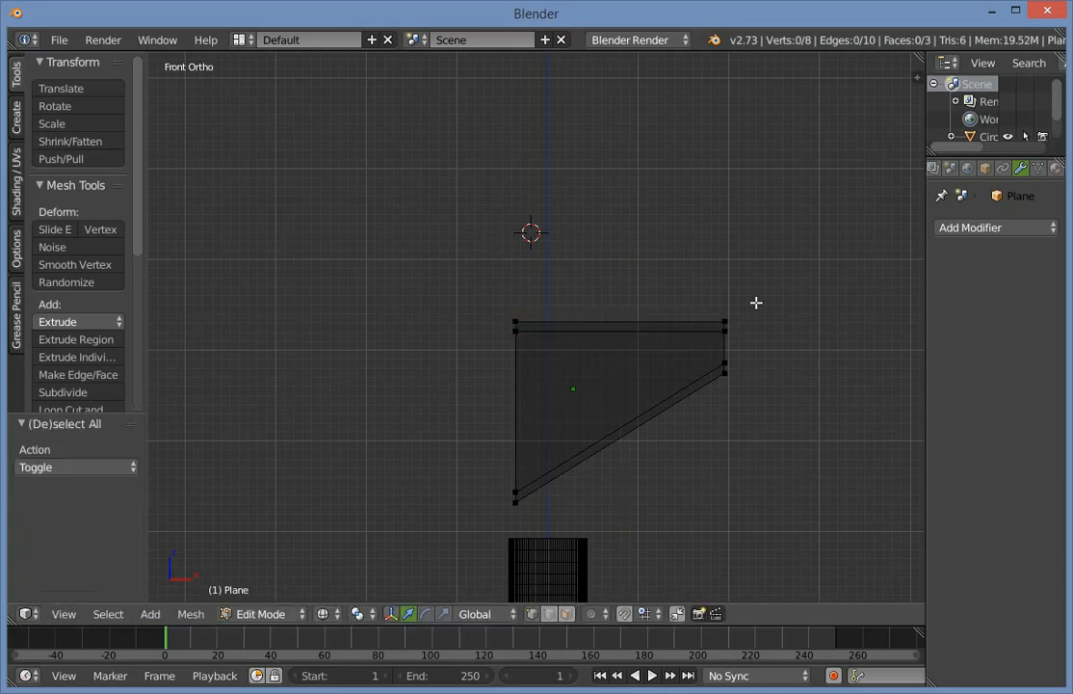
Extrude the profile's right edge in place, try moving the new edge outward along X, and undo that move.
key(b)
drag(710, 298, 762, 405)
key(e)
right_click(783, 355)
drag(783, 354, 796, 348)
key(ctrl+z)
Add a vertical loop cut across the profile and slide it close to the right edge.
scroll(796, 347, up, 1)
key(a)
key(ctrl+r)
click(752, 405)
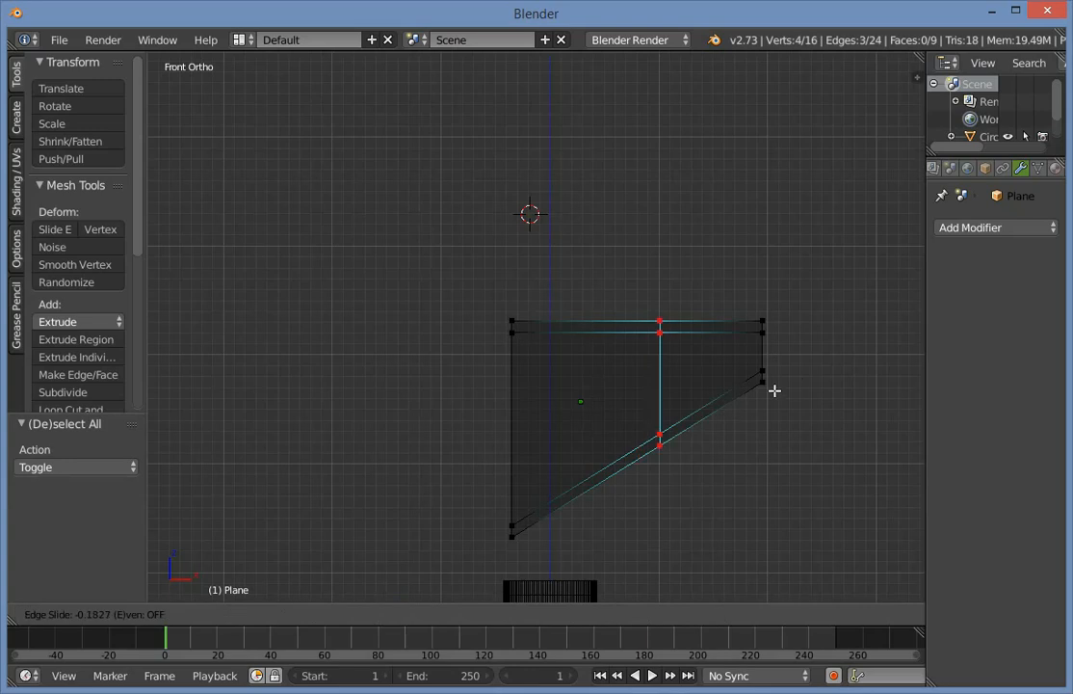
click(843, 352)
key(a)
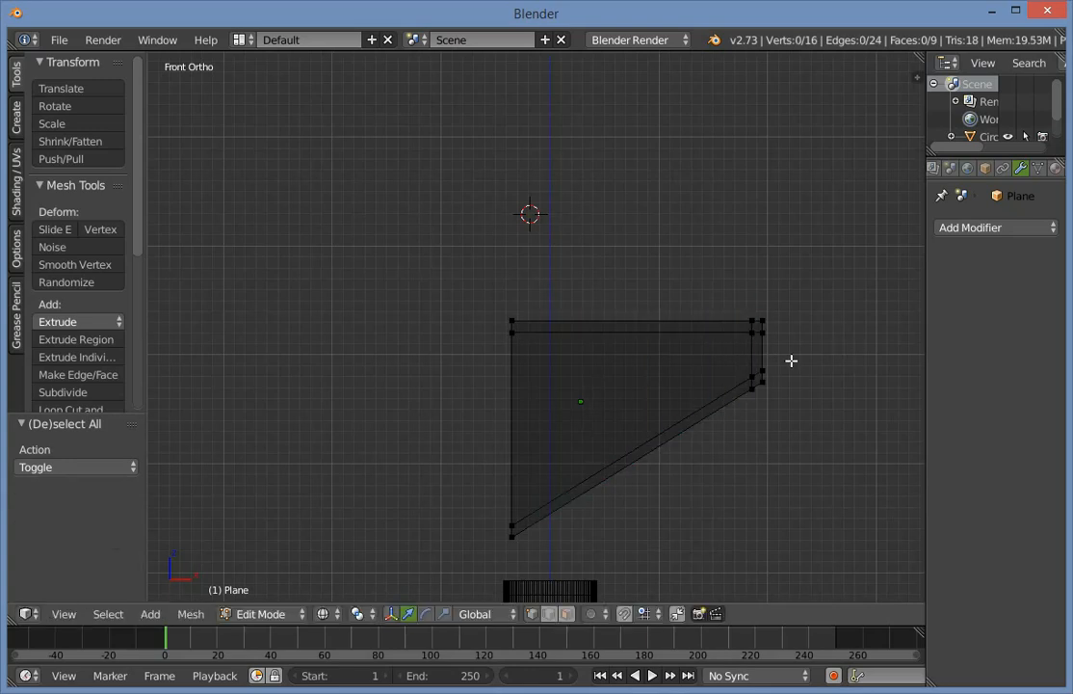
Add another vertical loop cut close to the profile's left edge, and leave Edit Mode.
key(ctrl+r)
click(735, 403)
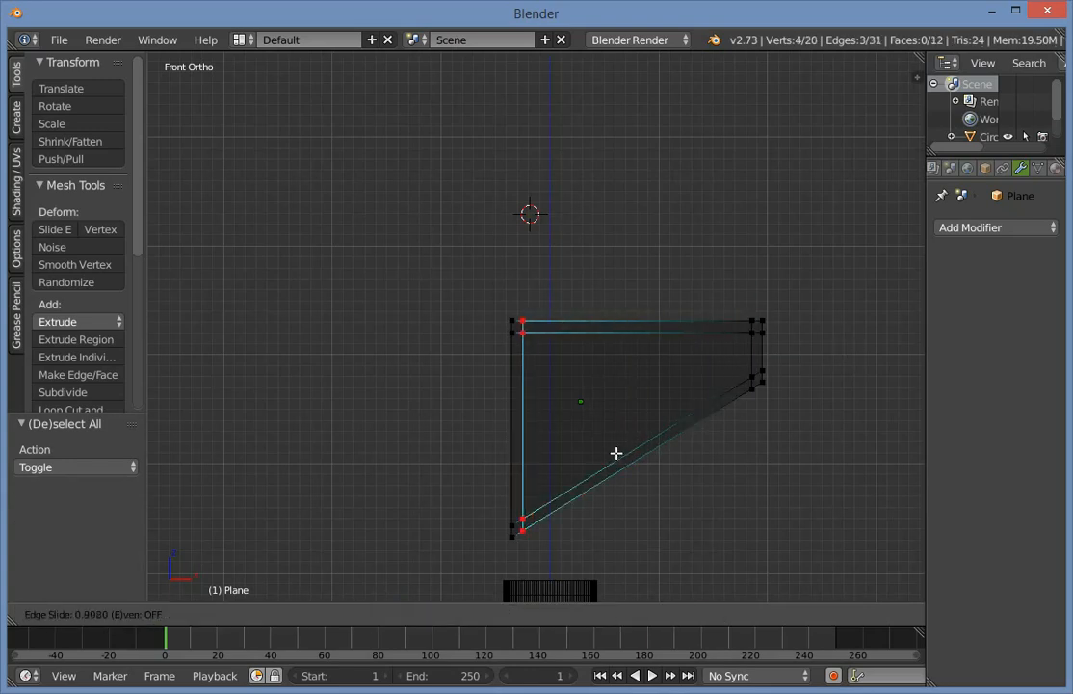
click(616, 453)
key(Tab)
key(a)
key(Tab)
key(Tab)
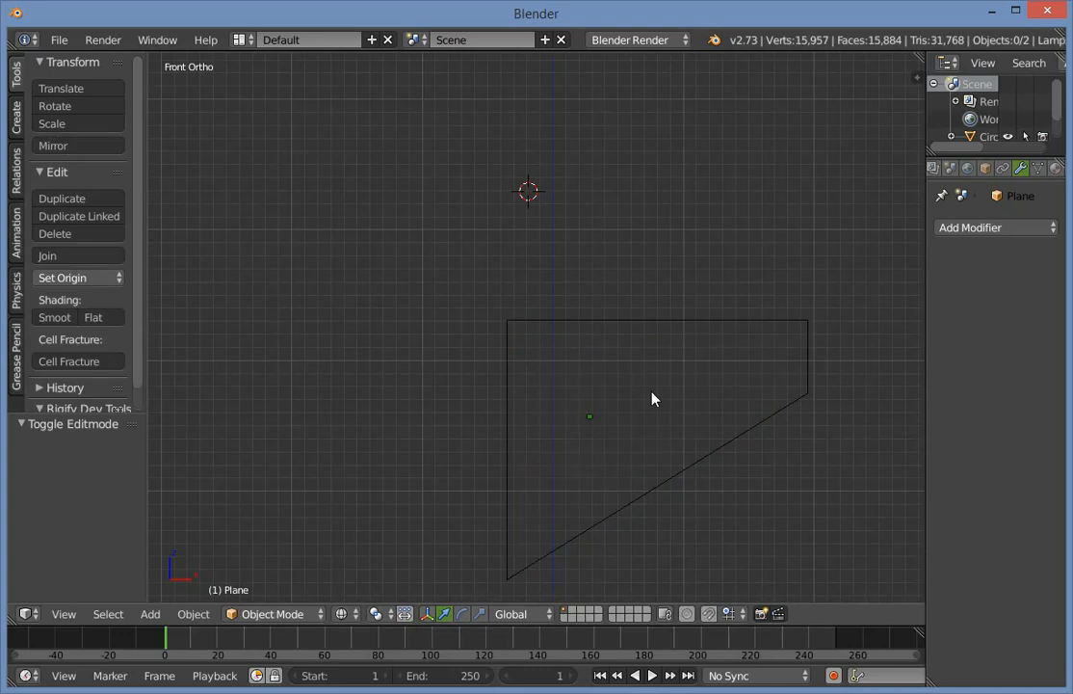
Add a Subdivision Surface modifier to the plane and view it in solid shading.
right_click(670, 395)
click(1031, 227)
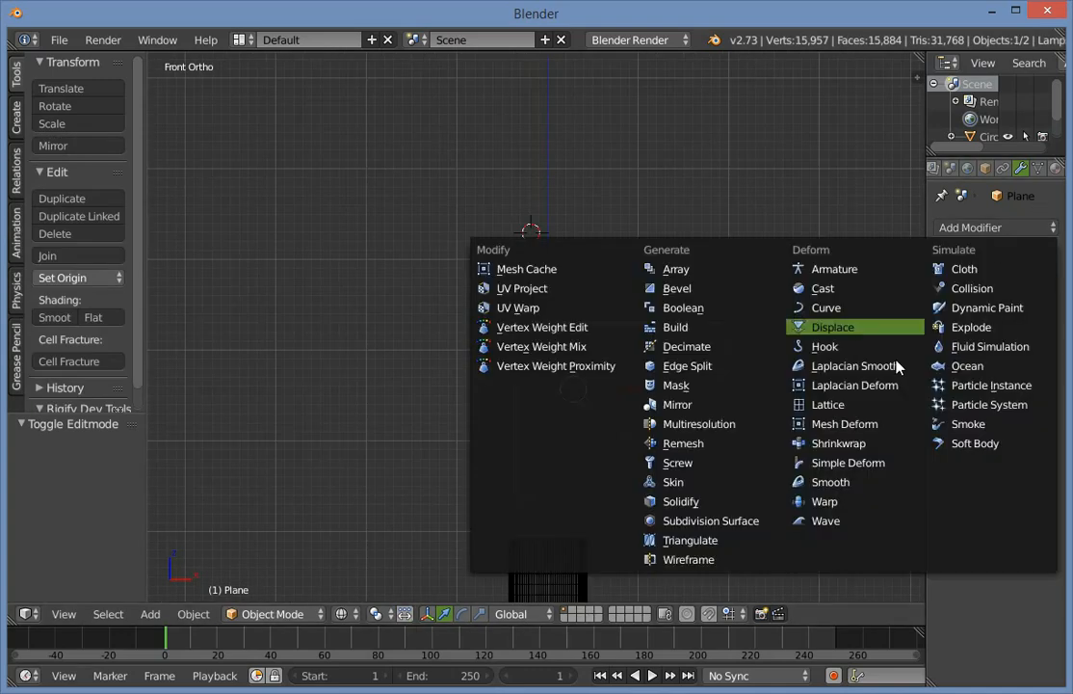
click(761, 521)
scroll(633, 412, up, 2)
right_click(647, 376)
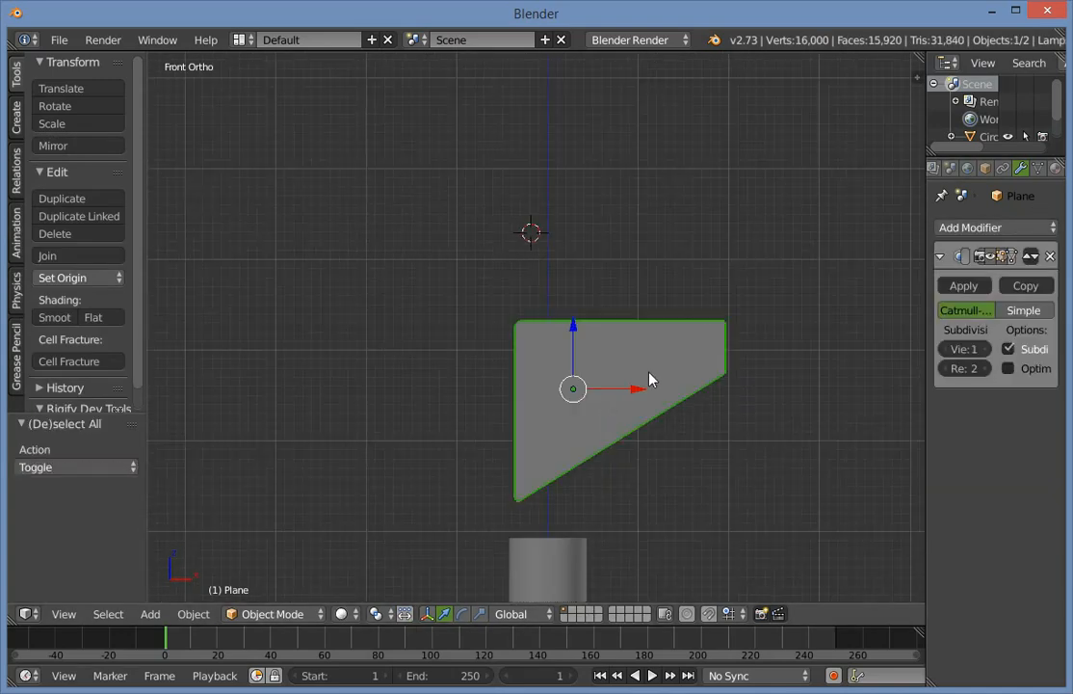
Edge-slide the vertical loop beside the profile's right edge, and return to Object Mode.
key(Tab)
scroll(826, 324, up, 3)
key(a)
alt+right_click(853, 371)
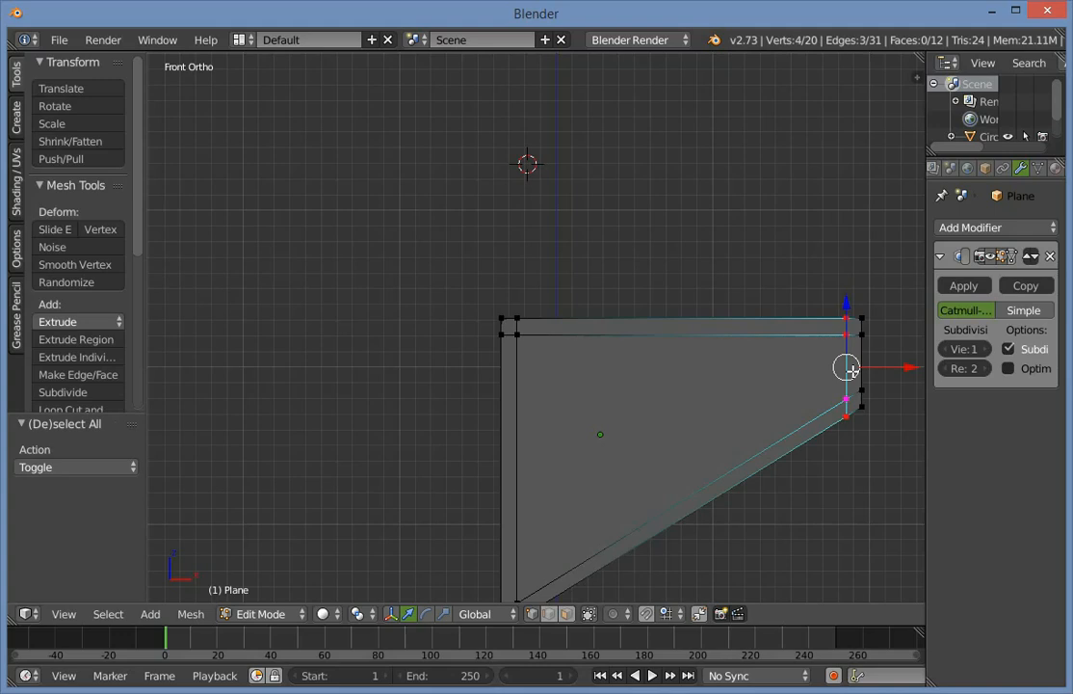
key(g)
key(g)
click(839, 371)
key(Tab)
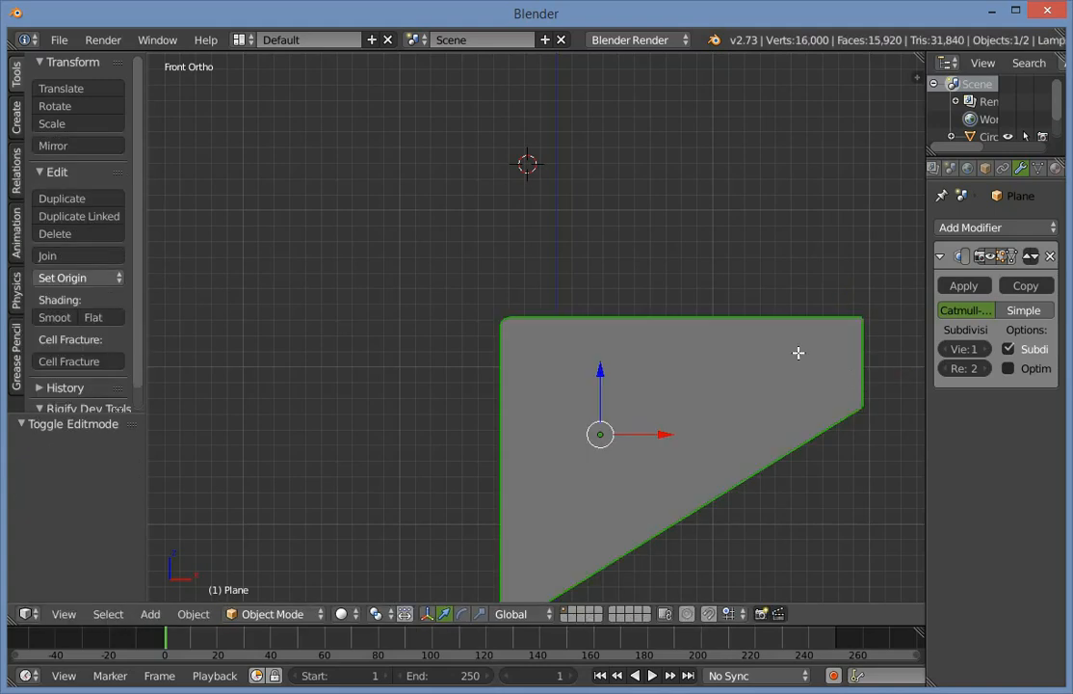
Enter Edit Mode and try to edge-slide the upper horizontal loop of the profile.
key(Tab)
key(a)
alt+right_click(800, 332)
key(g)
key(g)
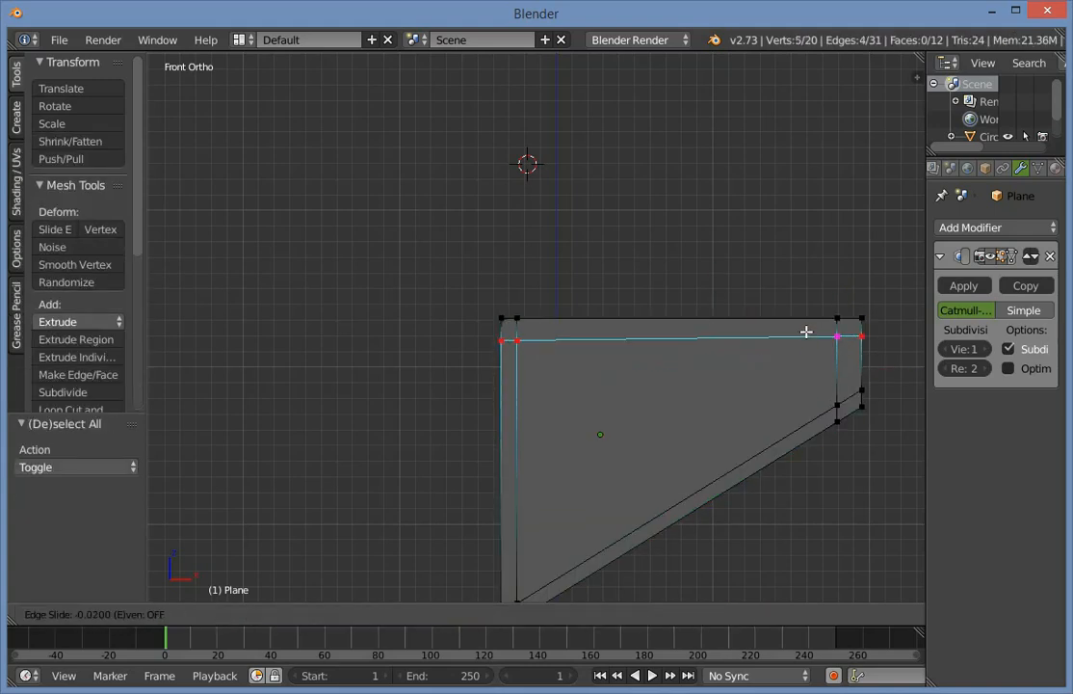
right_click(814, 327)
key(a)
scroll(877, 347, up, 1)
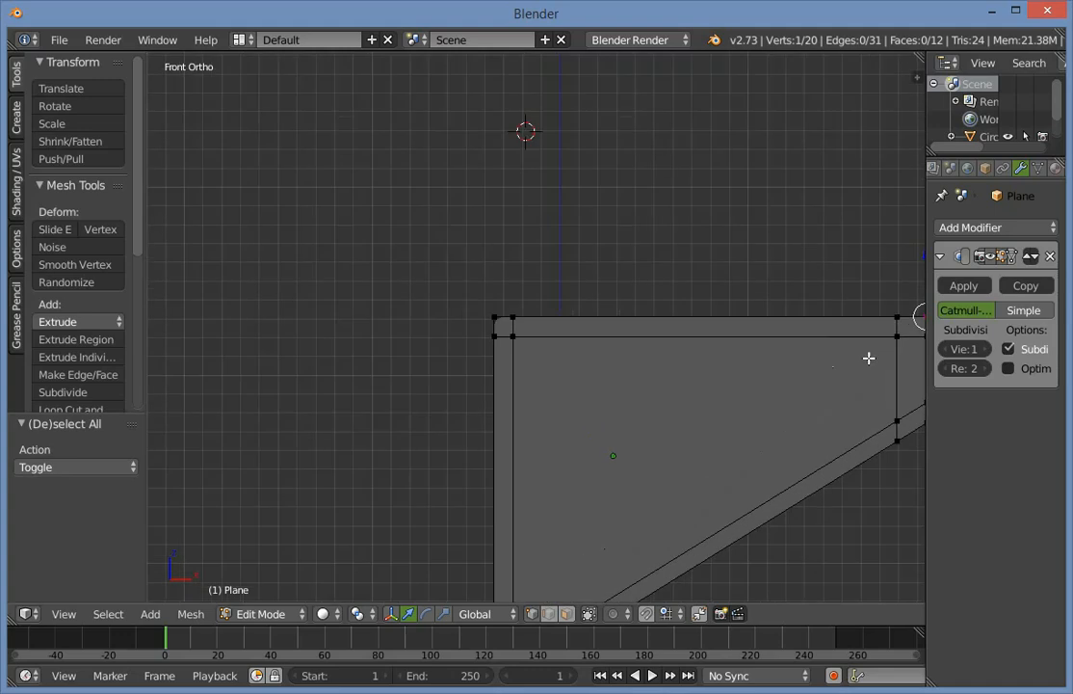
Edge-slide the vertical loop beside the profile's right edge closer to that edge.
shift+middle_drag(869, 360, 521, 426)
scroll(616, 374, up, 4)
shift+middle_drag(692, 407, 716, 222)
alt+right_click(586, 364)
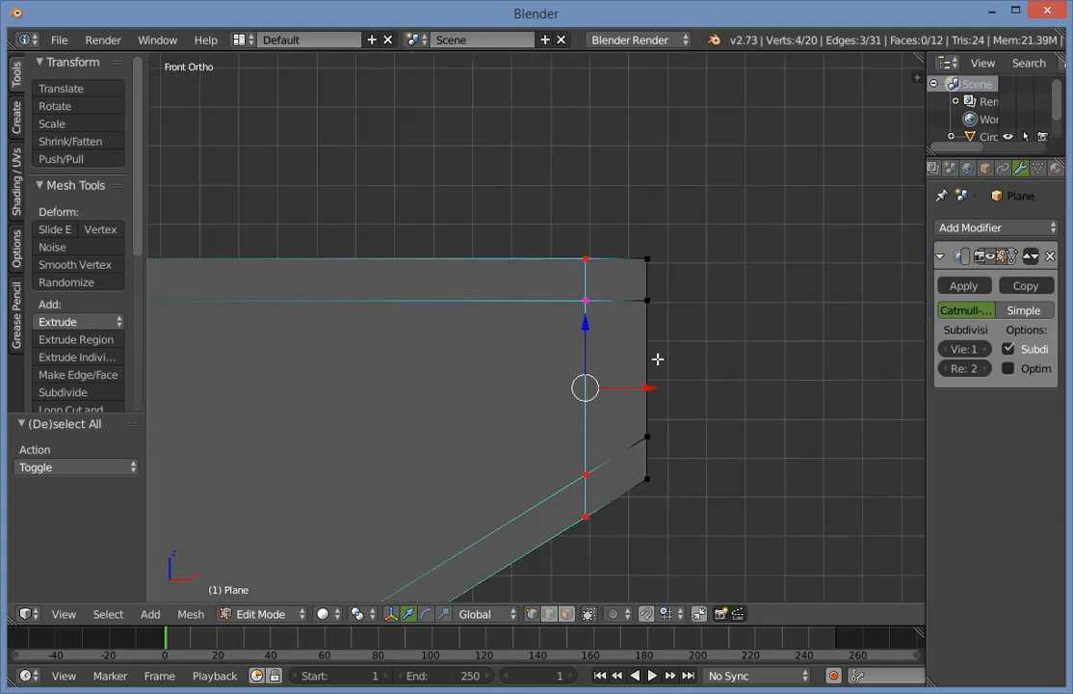
key(g)
key(g)
click(648, 308)
key(a)
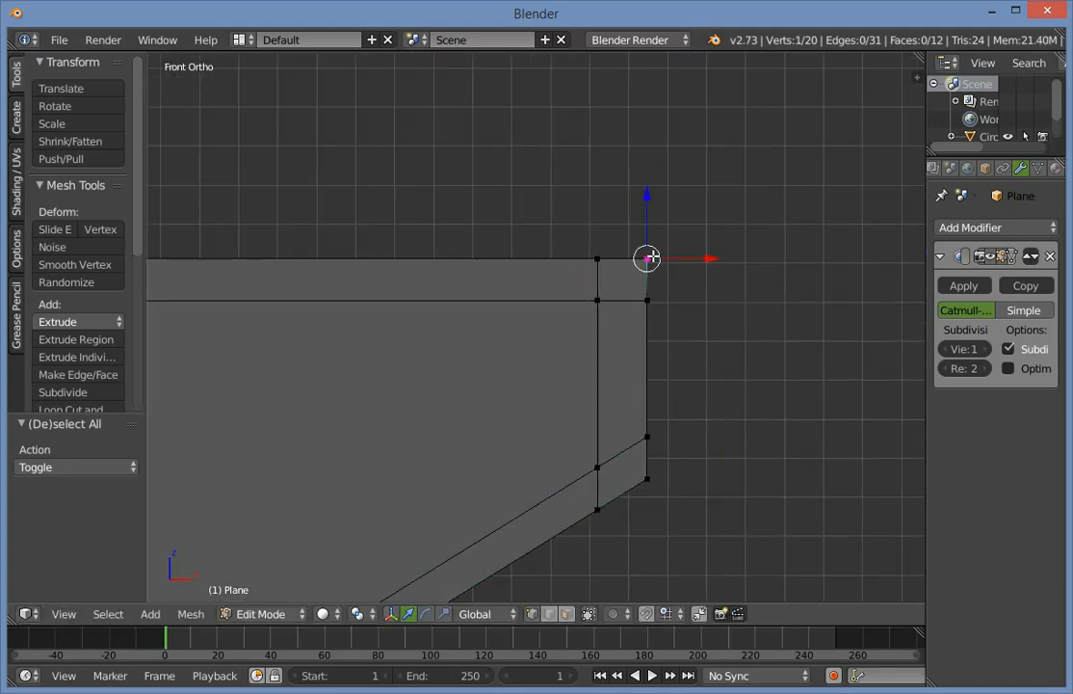
Try moving the upper-right corner vertex, undo it, and shift the overlapping right-edge vertices 0.008 along X.
key(g)
click(658, 267)
key(ctrl+z)
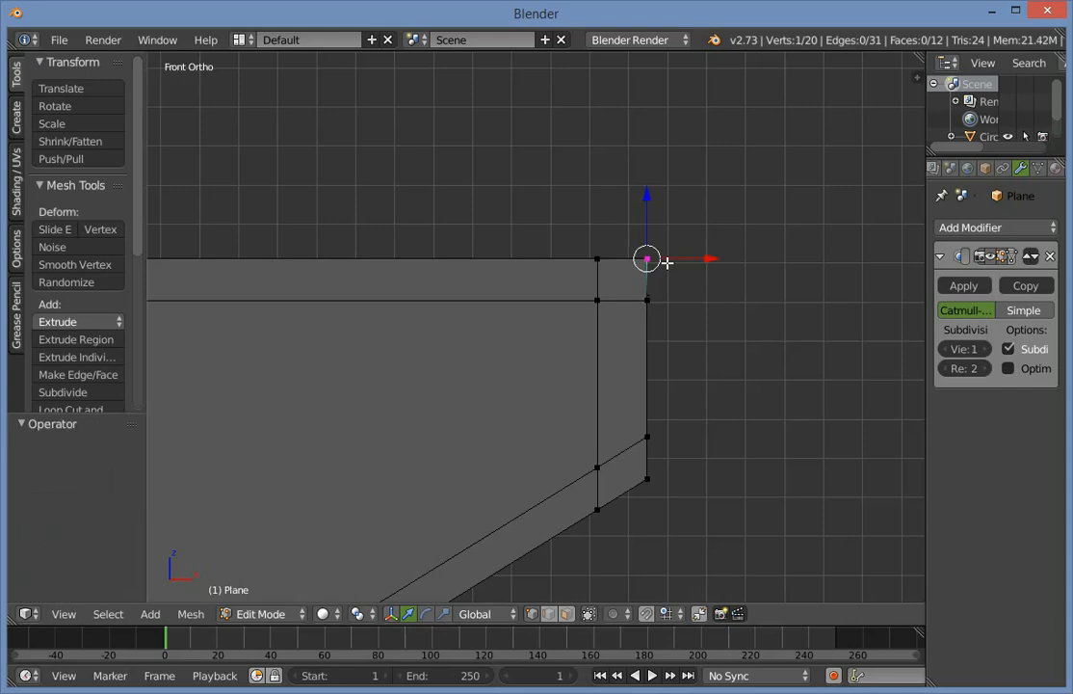
key(z)
key(g)
key(x)
click(736, 364)
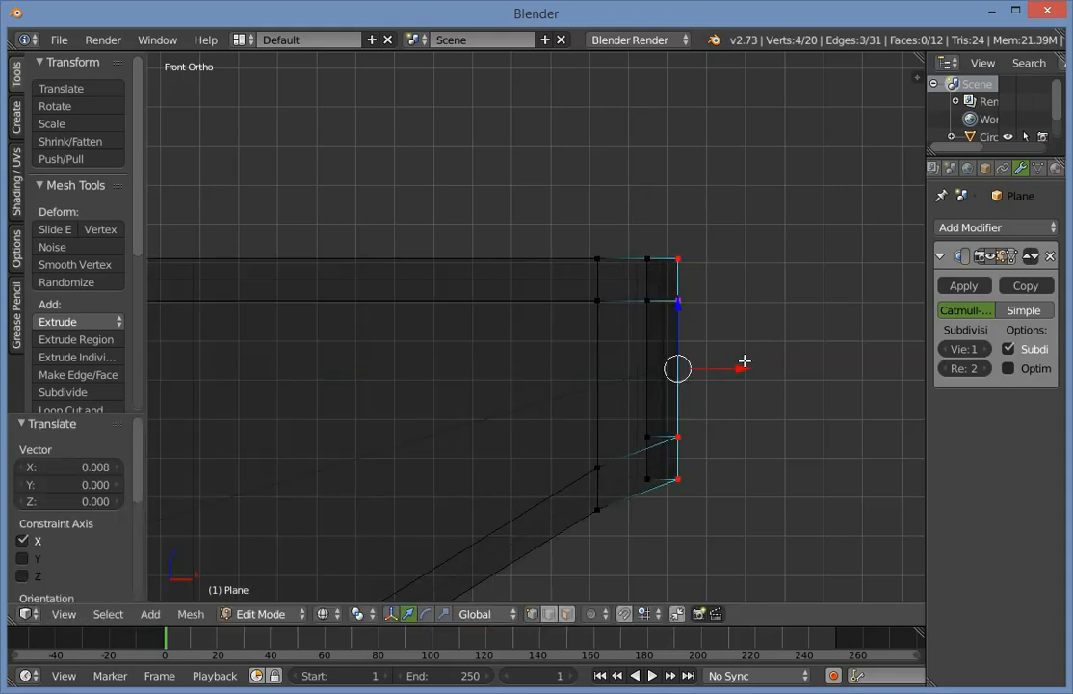
Try deleting the shifted right-edge vertices and also just their faces, undoing each deletion.
key(alt+z)
key(x)
click(713, 181)
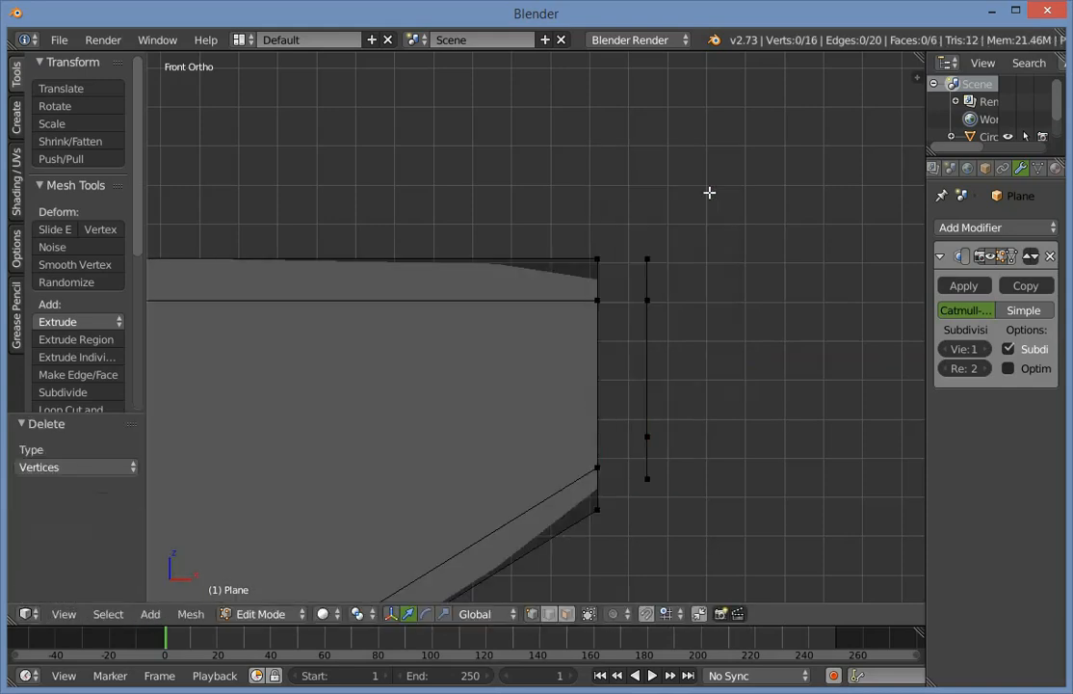
key(ctrl+z)
key(w)
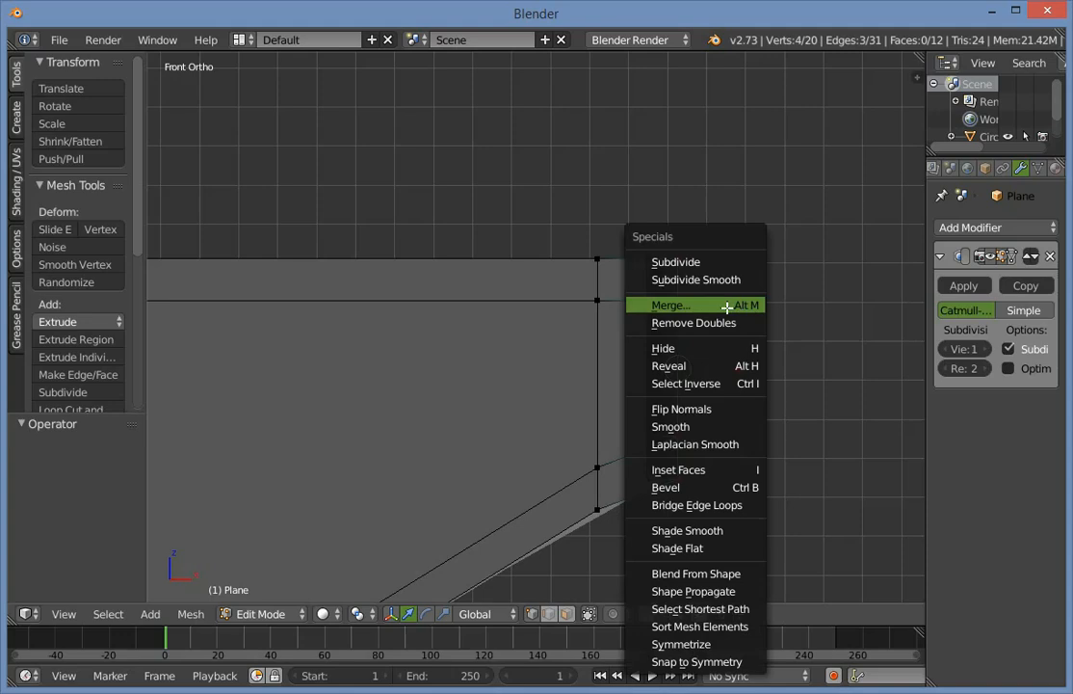
key(Escape)
key(x)
click(728, 327)
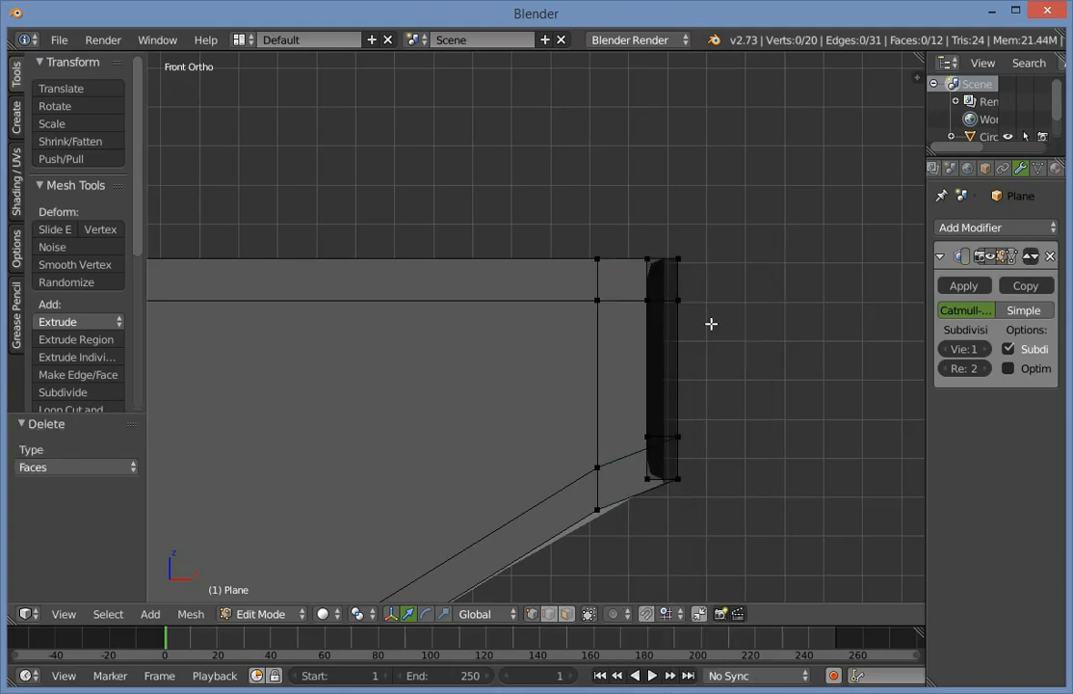
key(ctrl+z)
key(a)
middle_drag(697, 321, 601, 283)
right_click(603, 282)
key(g)
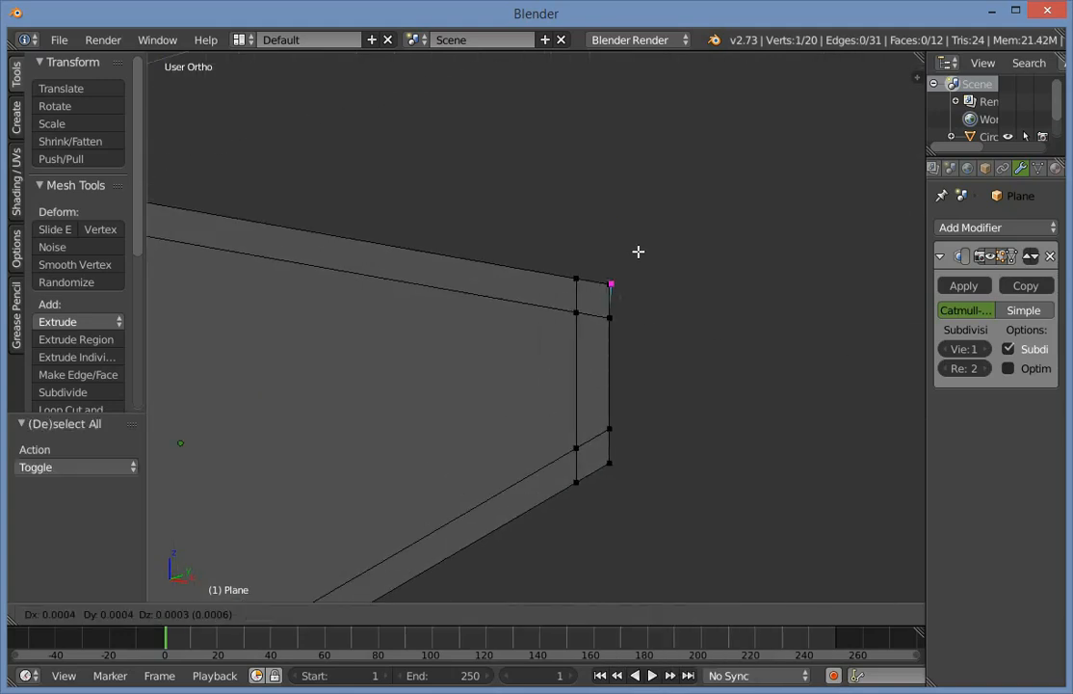
key(Escape)
Select the whole profile mesh and remove its double vertices with a merge distance of 0.0001.
key(a)
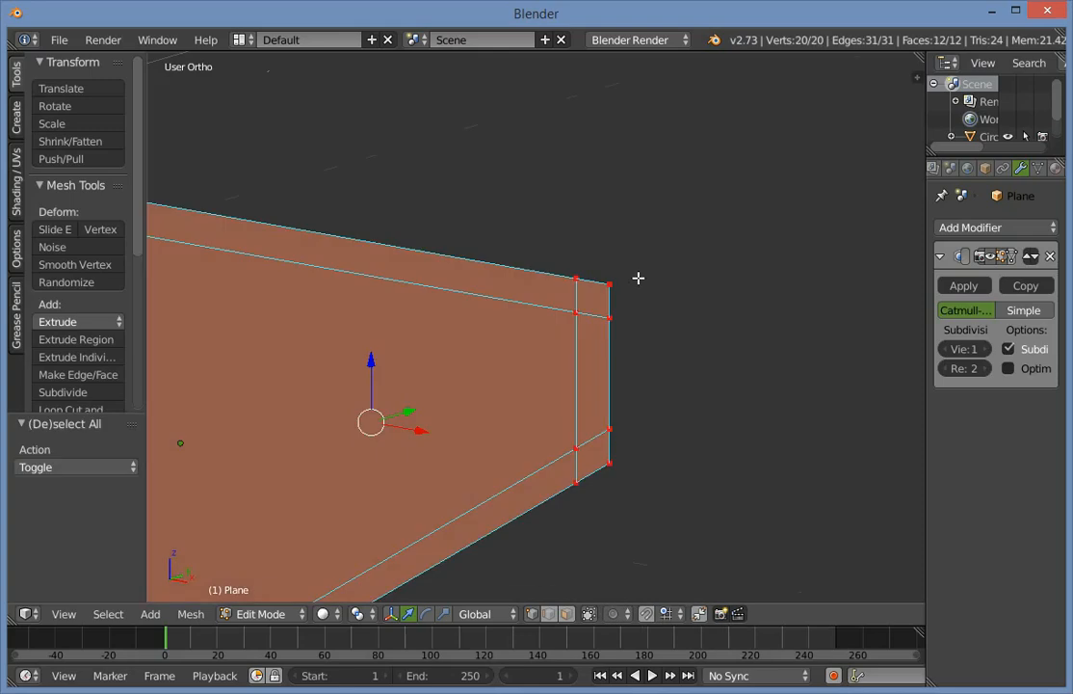
scroll(626, 241, down, 3)
scroll(619, 222, down, 1)
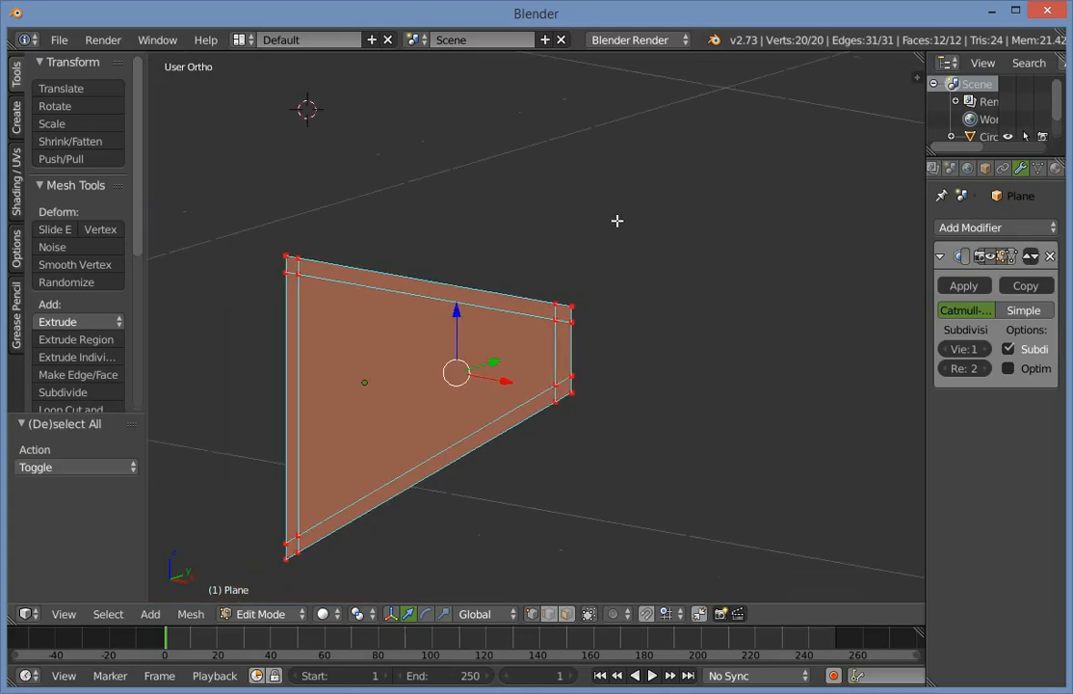
key(w)
click(562, 328)
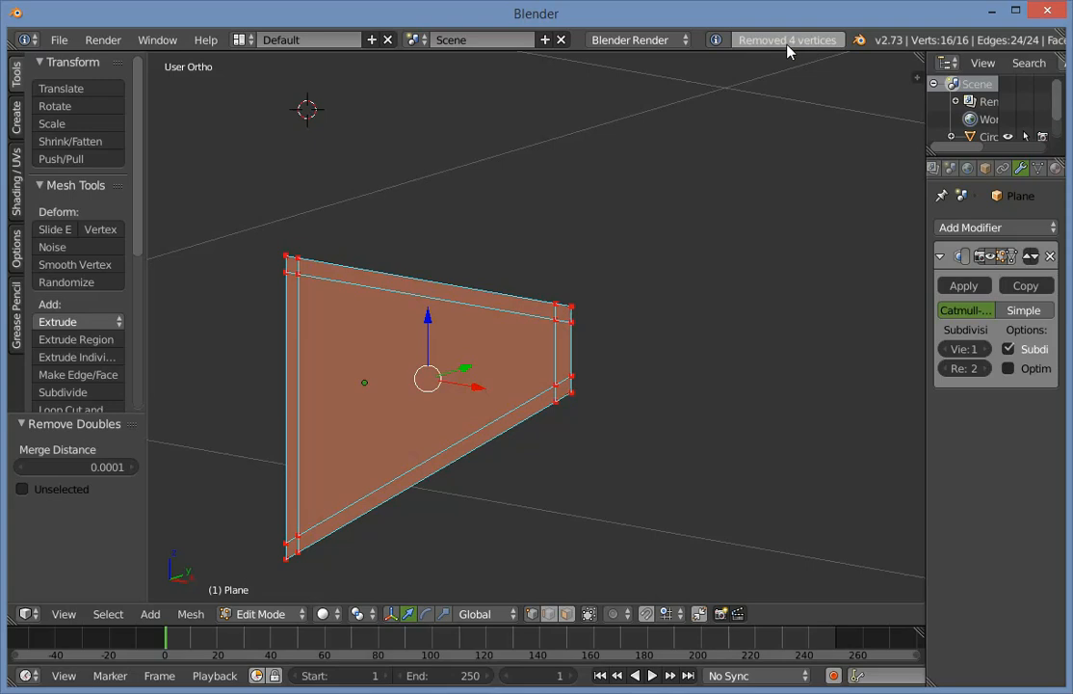
Examine the profile's right corners in Object Mode and test the upper-right corner vertex for remaining duplicates.
key(Tab)
scroll(644, 227, up, 3)
key(a)
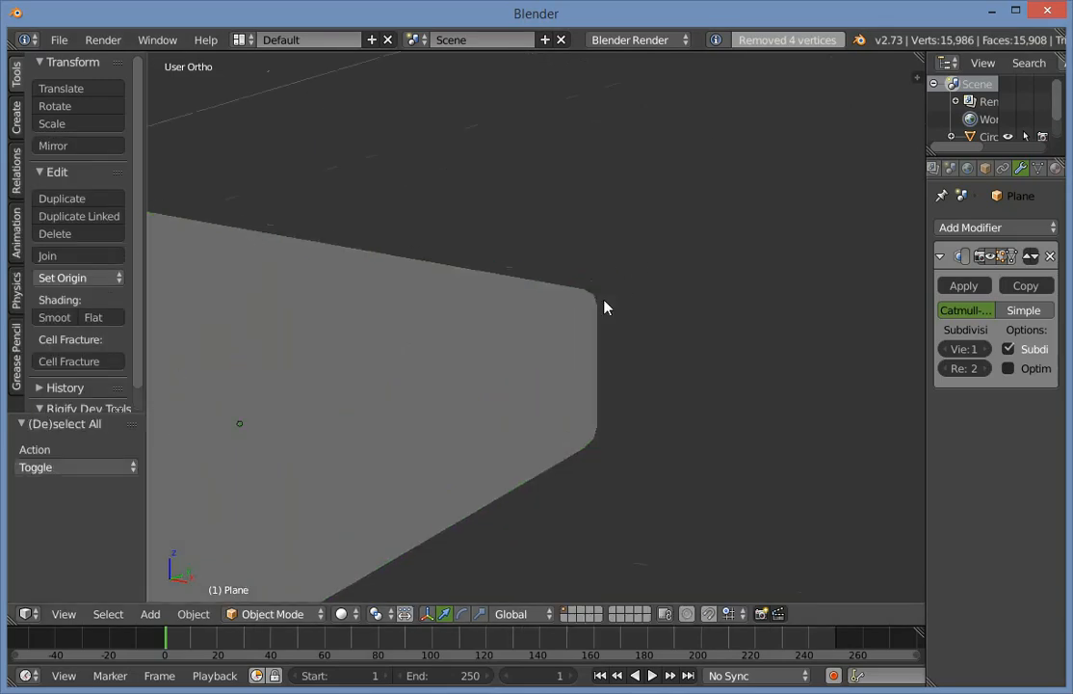
scroll(604, 307, down, 3)
scroll(595, 335, up, 3)
key(Tab)
key(a)
right_click(596, 291)
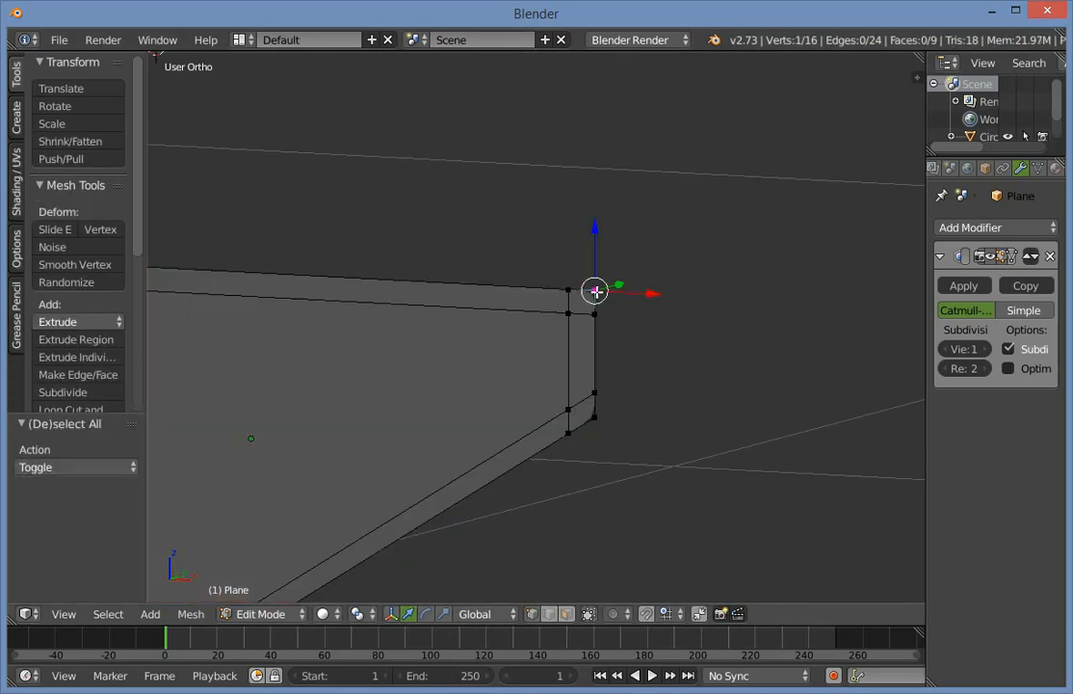
key(g)
right_click(628, 287)
scroll(608, 341, down, 1)
middle_drag(608, 341, 593, 342)
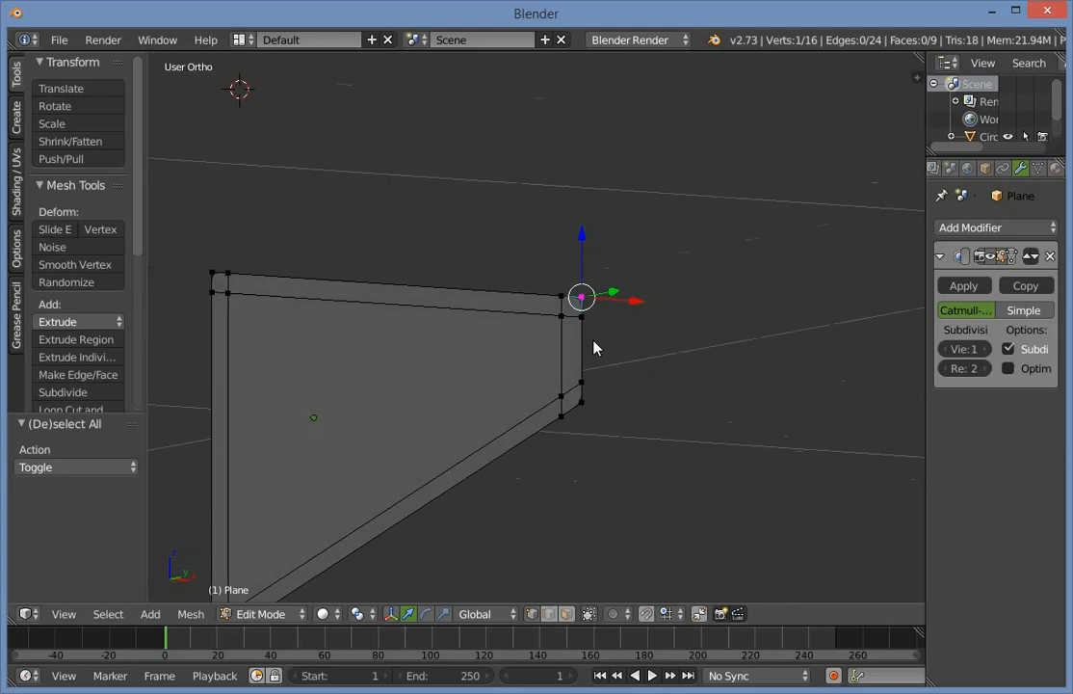
Examine the profile's bottom-left corner from the front in both Edit and Object Mode.
key(Tab)
scroll(550, 452, down, 4)
key(KP_1)
key(Tab)
scroll(565, 312, up, 5)
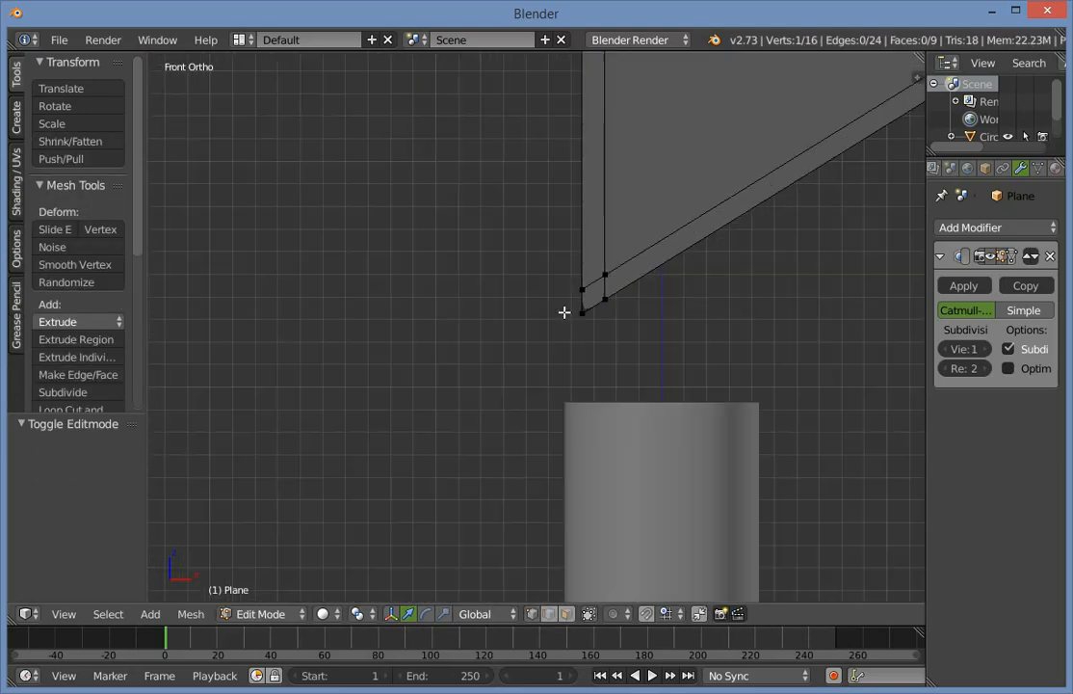
key(Tab)
scroll(621, 282, down, 3)
scroll(424, 400, up, 4)
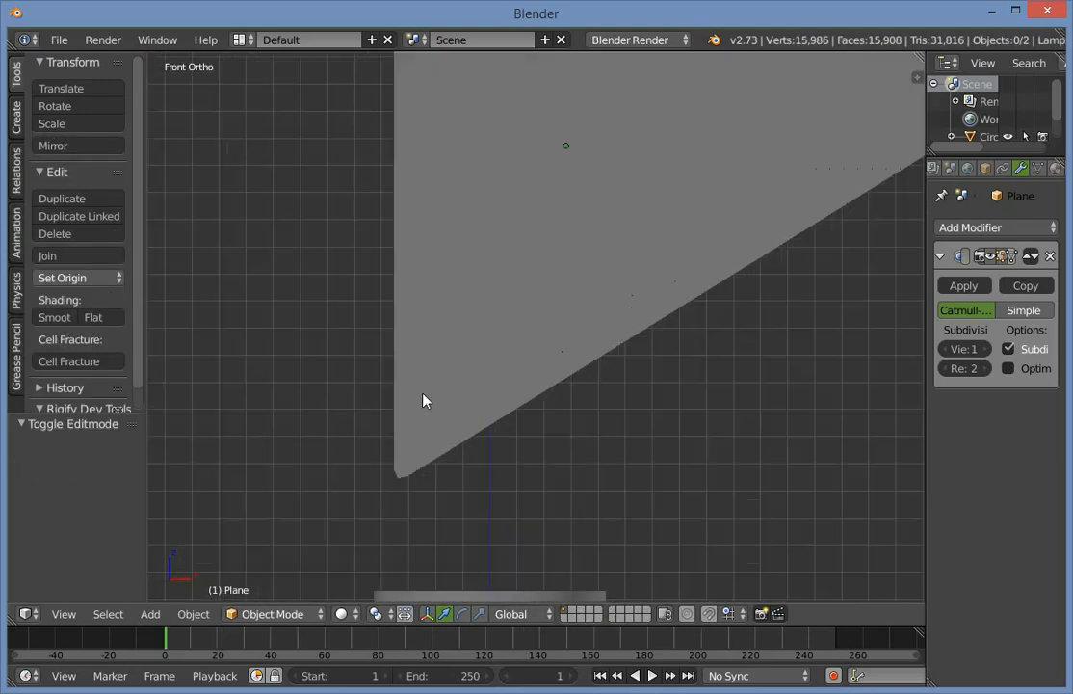
Try moving the profile's bottom-left corner vertex slightly inward, and check the shape in Object Mode.
key(Tab)
key(a)
key(a)
right_click(394, 482)
key(g)
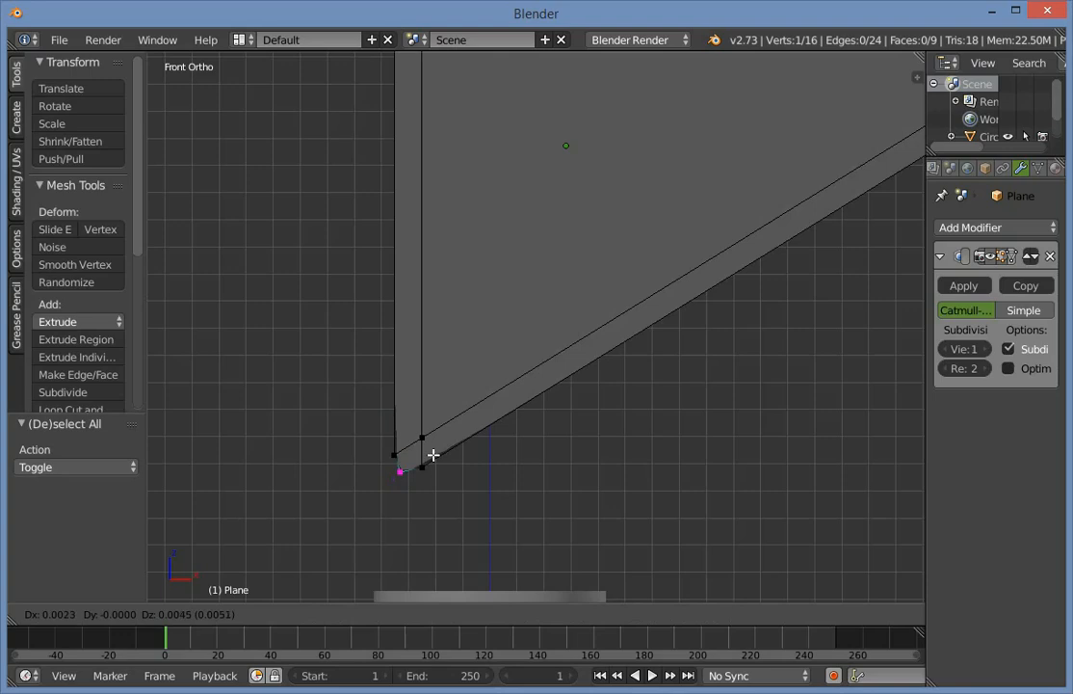
click(436, 452)
key(Tab)
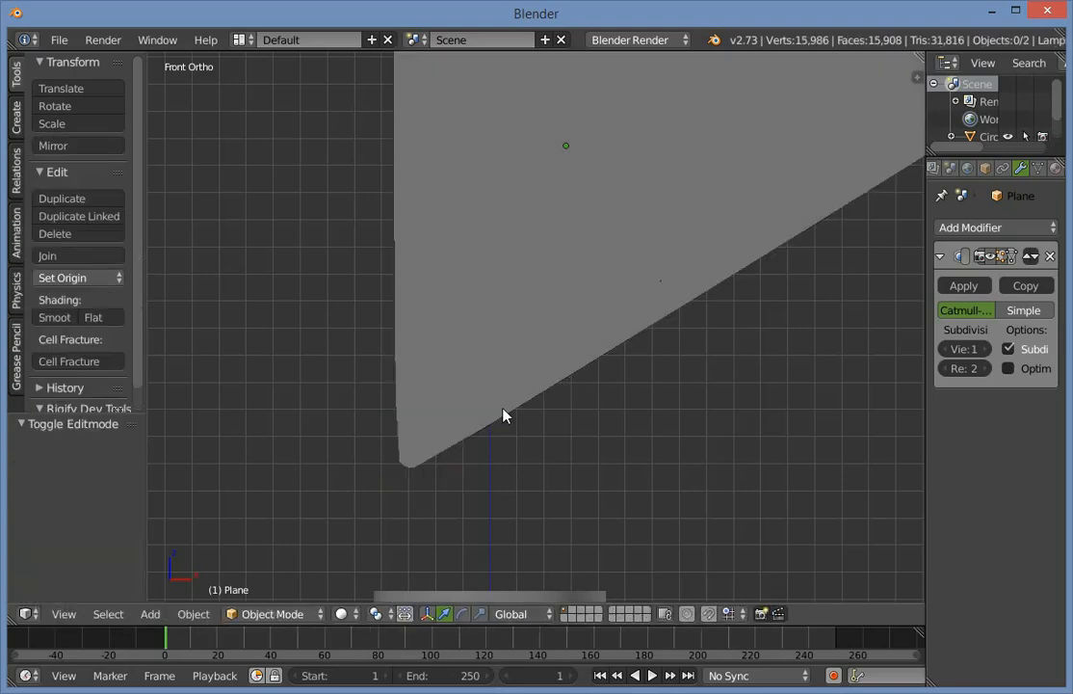
scroll(622, 361, down, 4)
scroll(471, 356, up, 3)
key(Tab)
scroll(469, 375, up, 3)
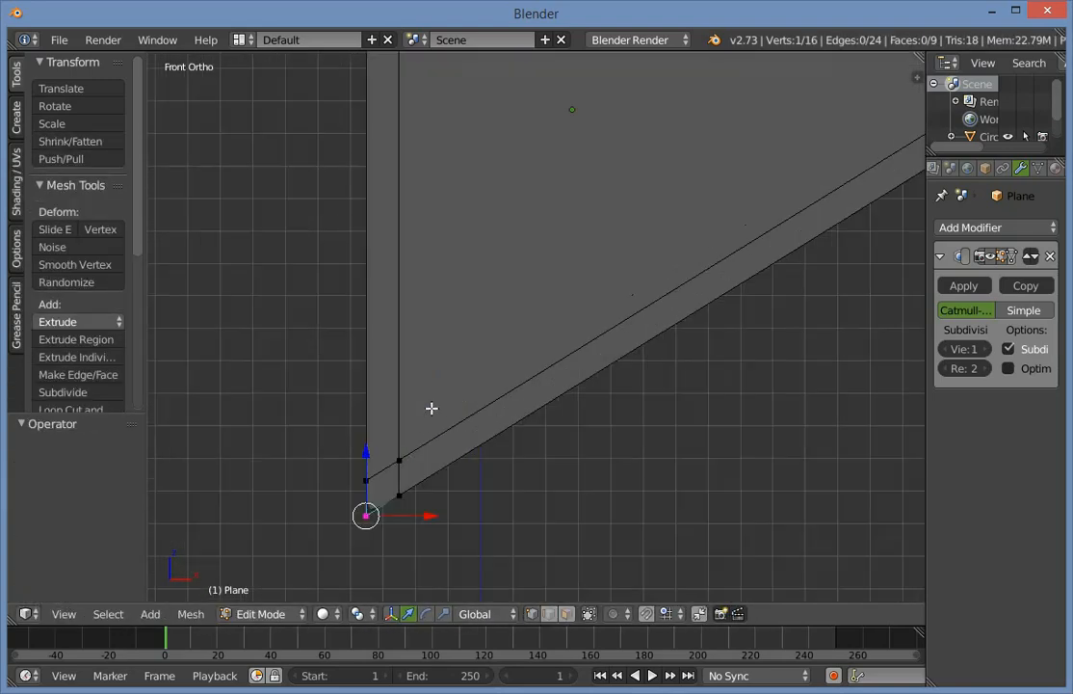
Try moving the inner vertex beside the profile's bottom-left corner, and undo the move.
key(a)
right_click(410, 455)
key(g)
click(411, 469)
key(ctrl+z)
Slide the left-edge vertex just above the bottom-left corner up along the edge, level with the inner vertex.
key(a)
right_click(408, 481)
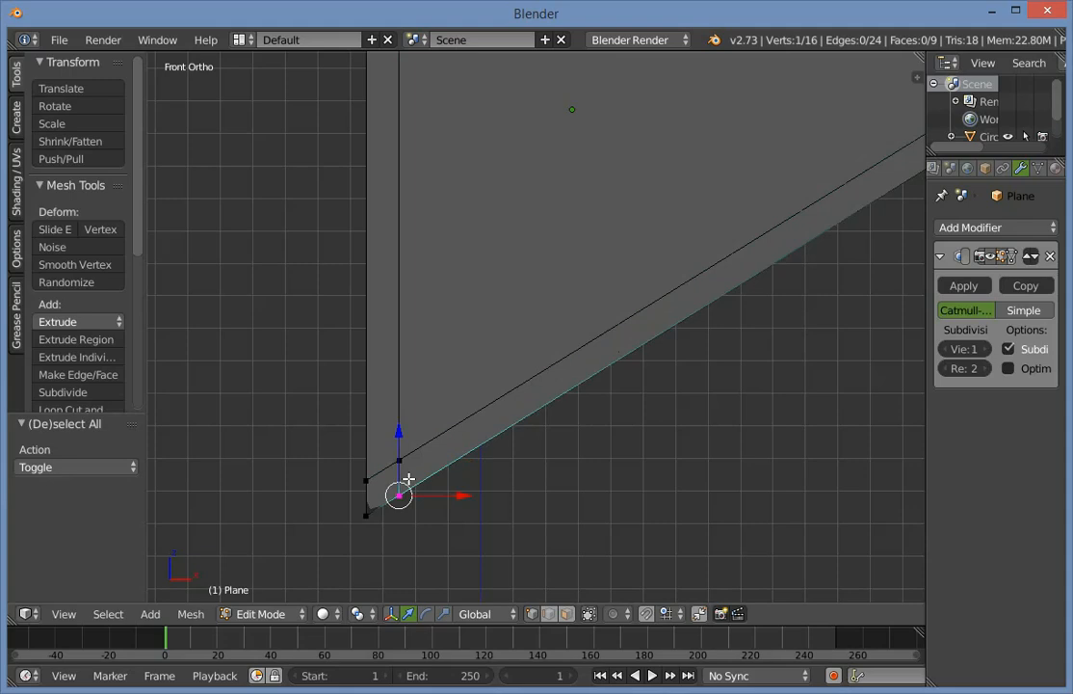
right_click(371, 477)
key(g)
key(g)
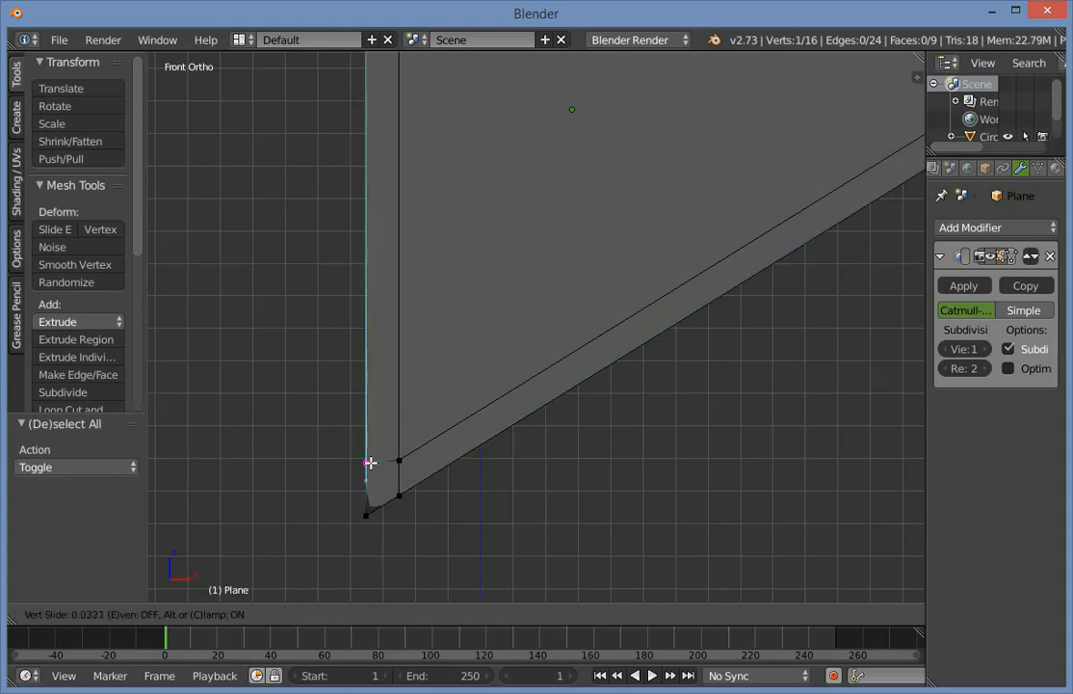
click(370, 460)
Move the slanted-edge vertex next to the bottom-left corner further up along the slope, and return to Object Mode.
key(a)
right_click(403, 485)
key(g)
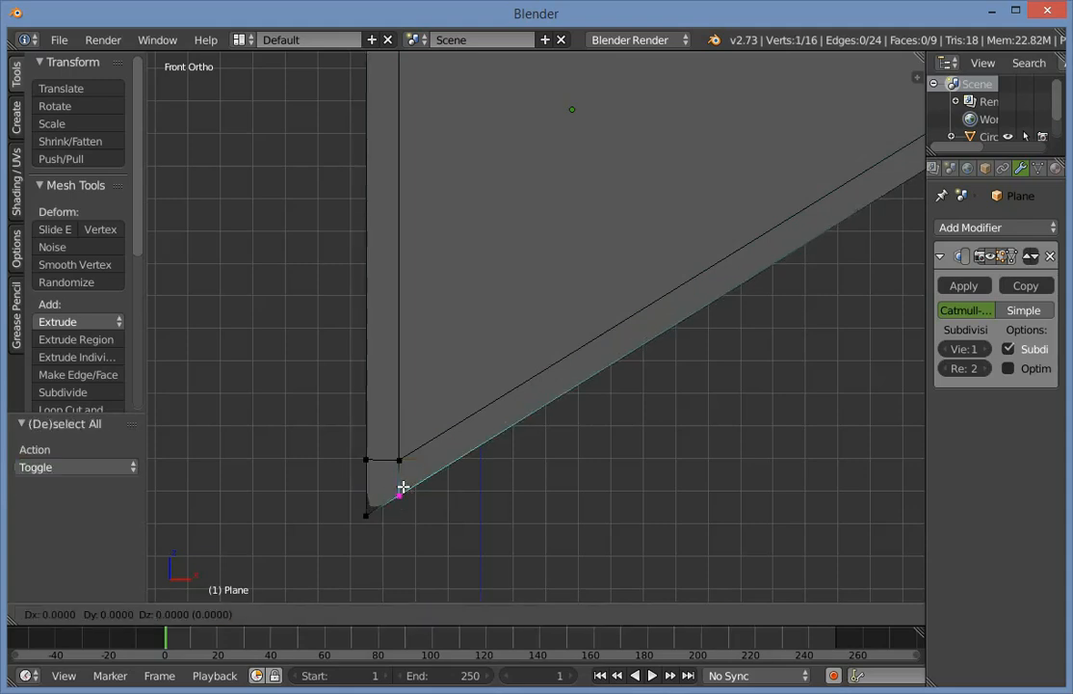
click(418, 481)
key(Tab)
scroll(439, 480, down, 6)
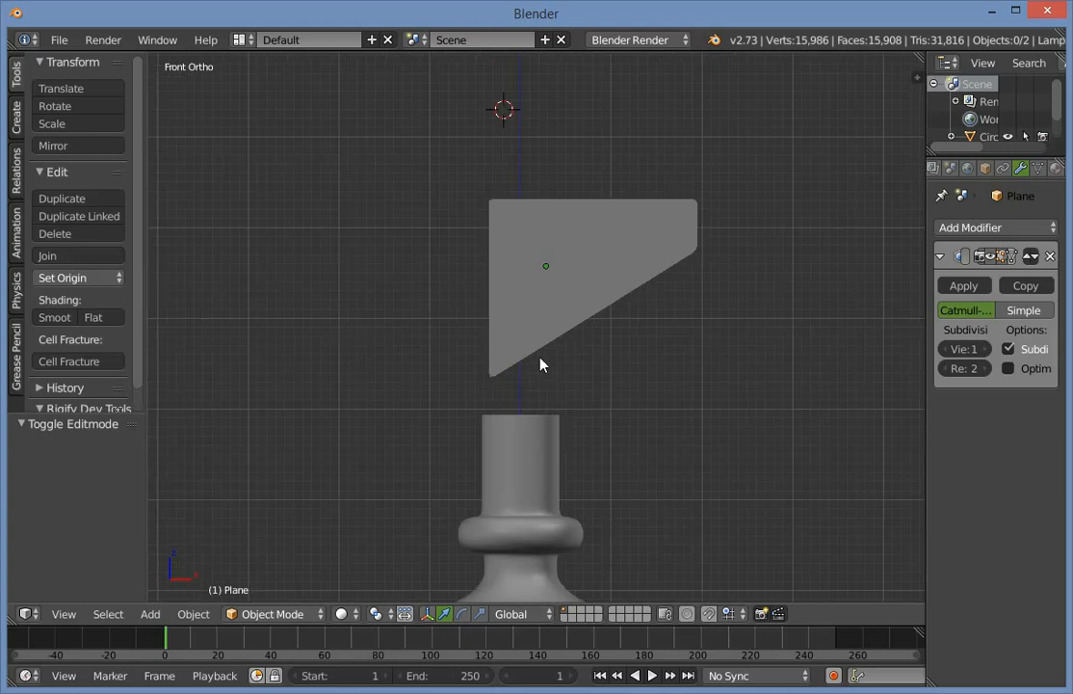
Move the bottom-left corner vertex slightly up and inward to round the corner, and return to Object Mode.
scroll(482, 259, up, 4)
key(Tab)
key(a)
scroll(396, 481, up, 2)
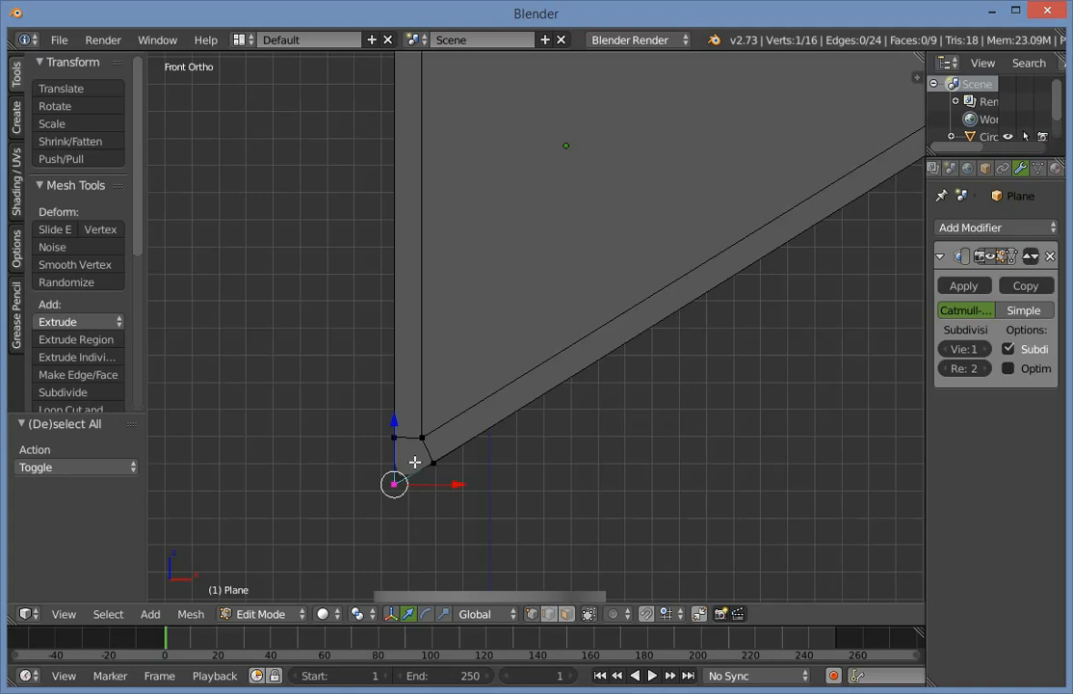
key(g)
click(425, 448)
key(Tab)
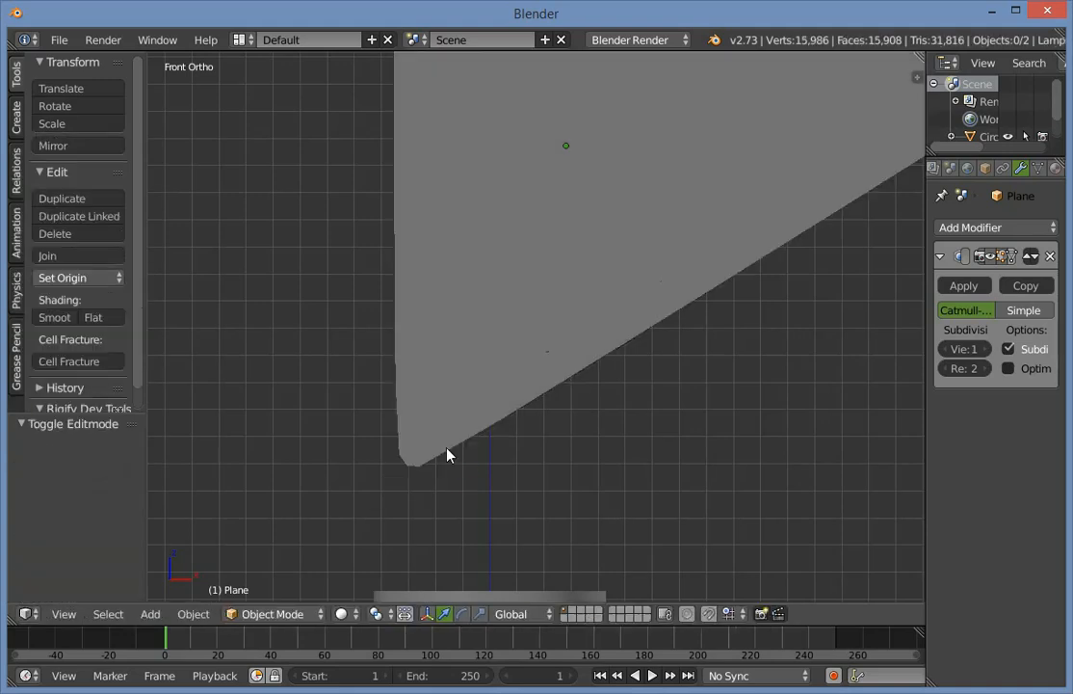
scroll(448, 451, down, 4)
Check the bottom-left corner's vertices by box-selecting them in wireframe, and clear the selection.
key(a)
key(a)
scroll(452, 321, up, 2)
key(Tab)
scroll(446, 332, up, 1)
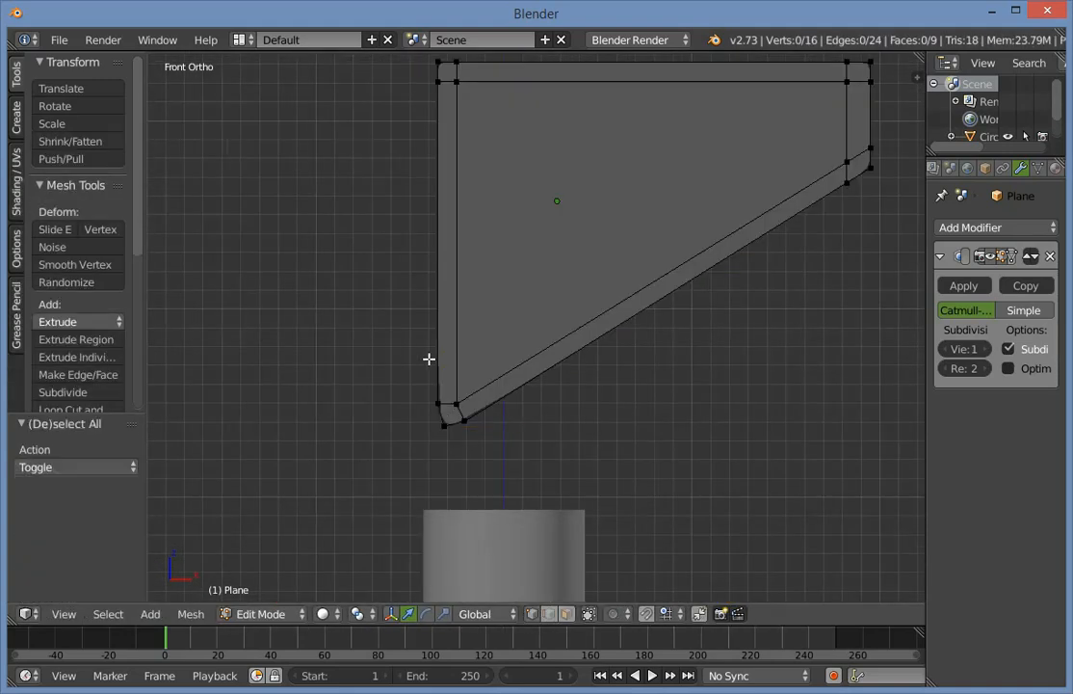
key(z)
key(b)
drag(410, 358, 492, 459)
key(a)
key(z)
Examine the profile above the neck from an angled view in Object and Edit Mode.
key(Tab)
scroll(711, 317, down, 5)
middle_drag(711, 316, 546, 364)
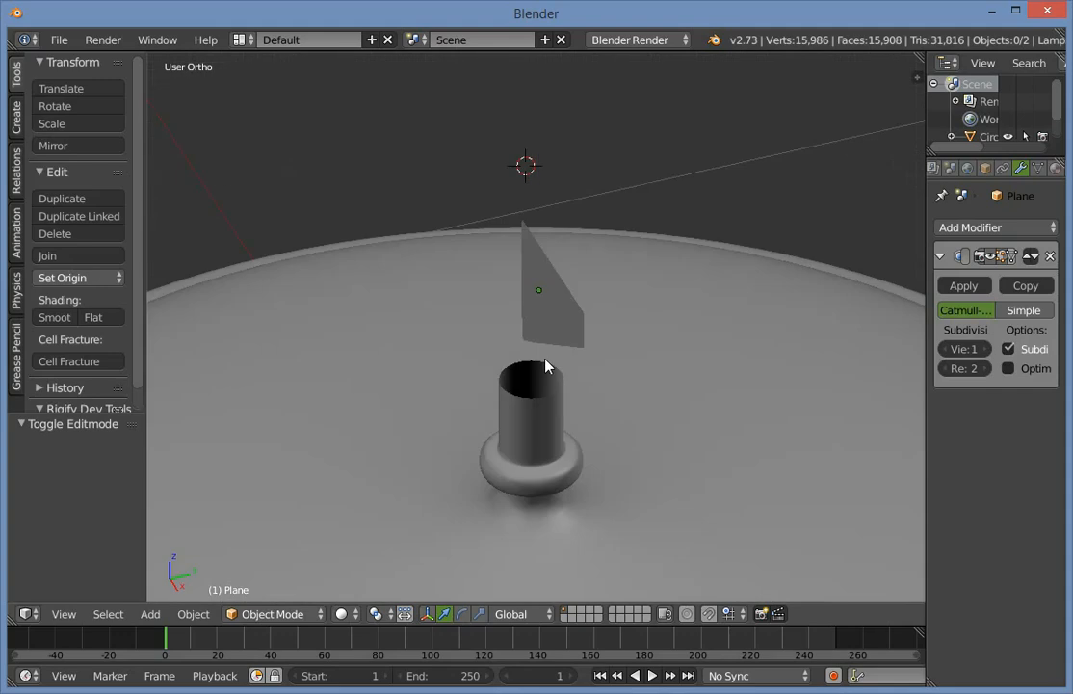
key(Tab)
key(a)
middle_drag(565, 323, 548, 354)
scroll(589, 319, up, 2)
middle_drag(589, 318, 659, 284)
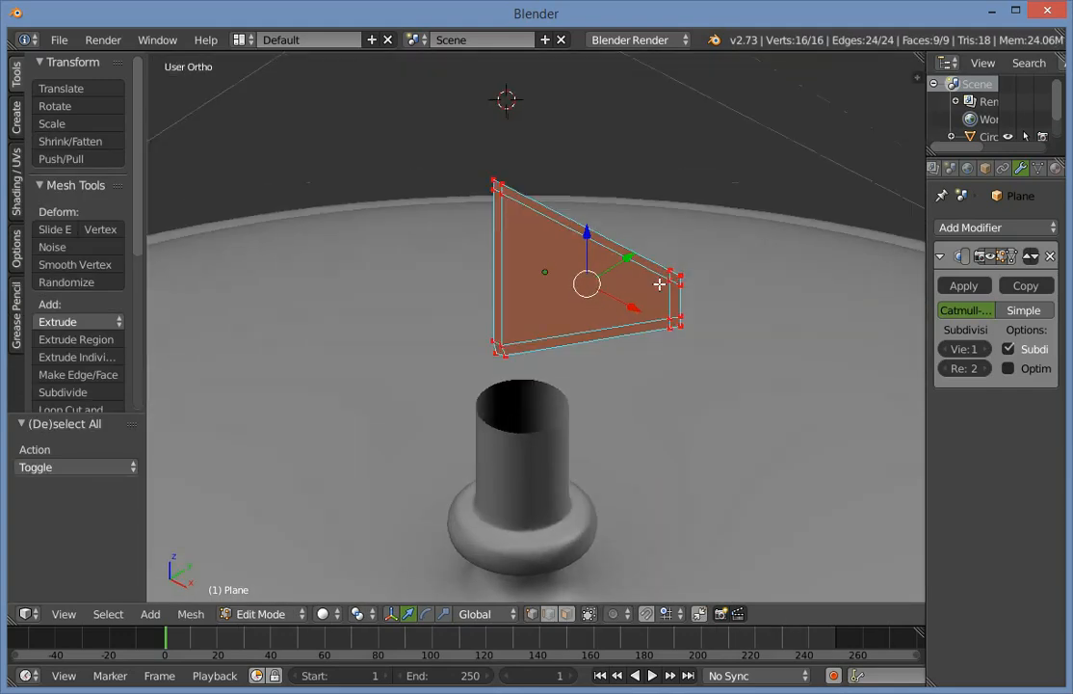
scroll(680, 274, up, 2)
Return to Object Mode, select the plane, and add a Solidify modifier to it.
key(Tab)
right_click(684, 272)
middle_drag(742, 269, 754, 301)
scroll(754, 301, down, 2)
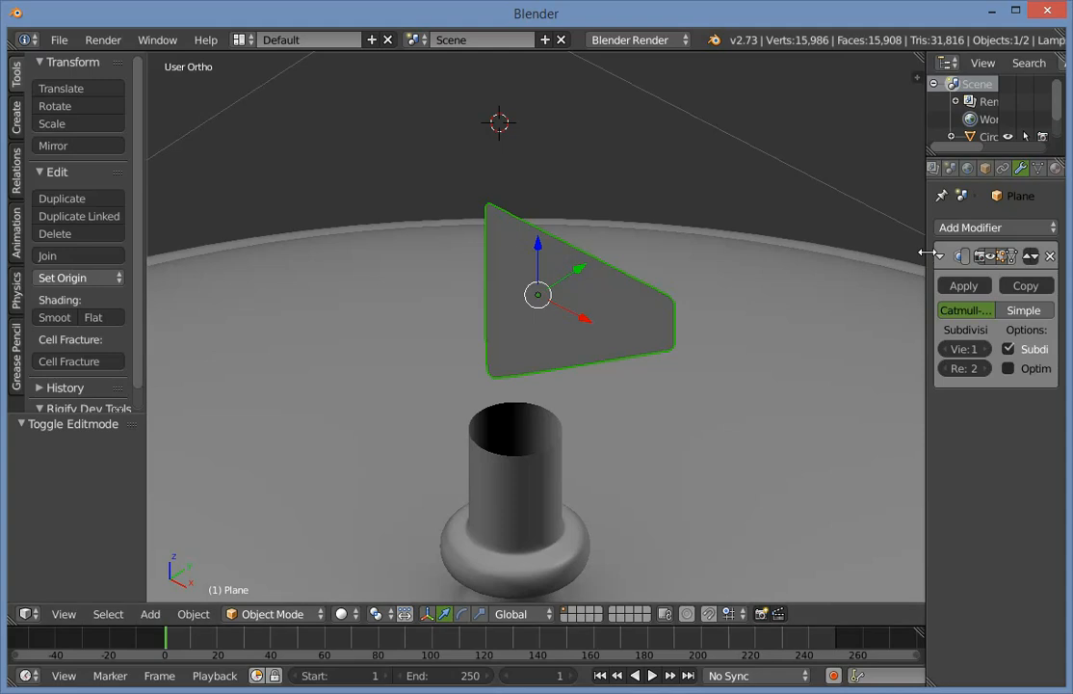
click(973, 228)
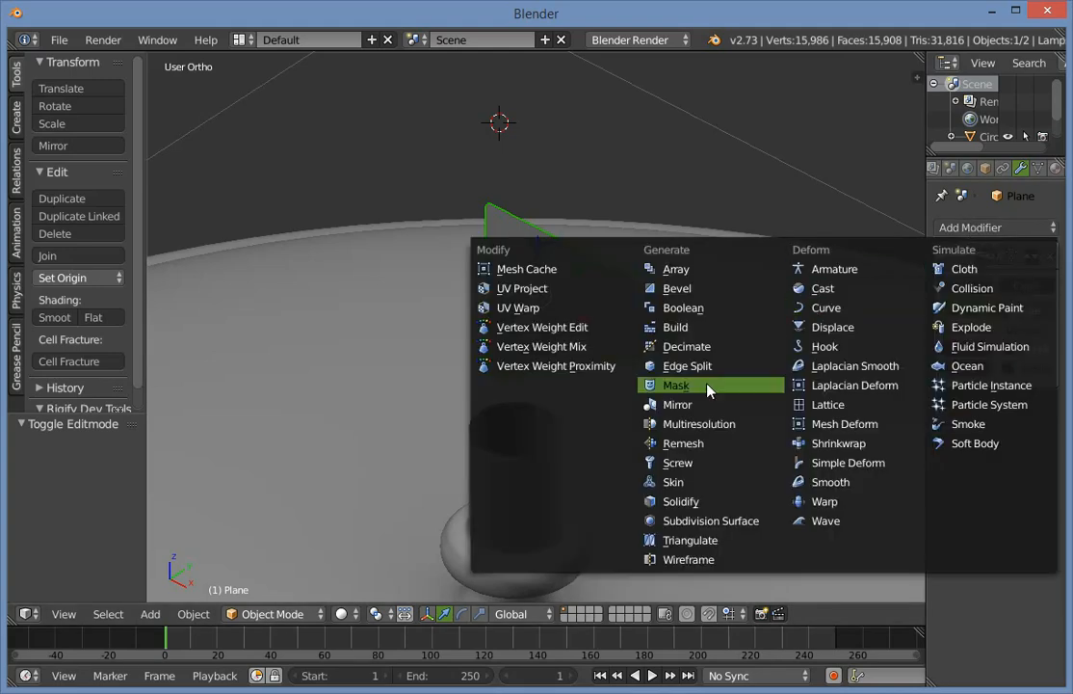
click(694, 502)
middle_drag(695, 500, 648, 442)
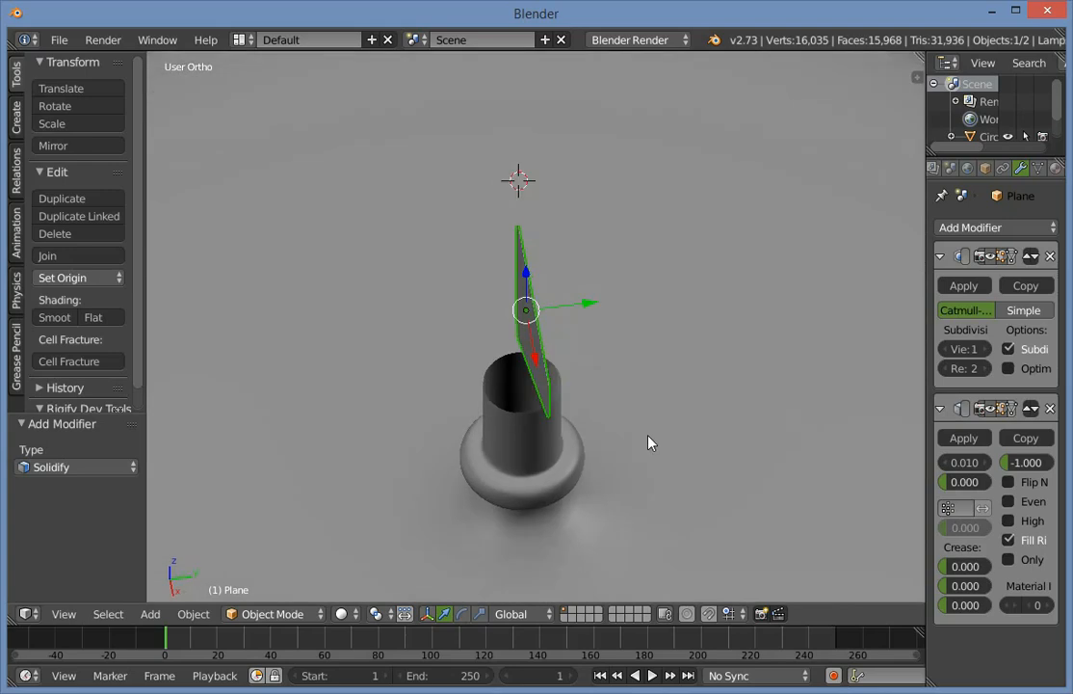
Widen the modifier settings area and set the Solidify thickness to 0.3600.
drag(964, 463, 838, 459)
middle_drag(246, 453, 633, 347)
scroll(633, 347, up, 1)
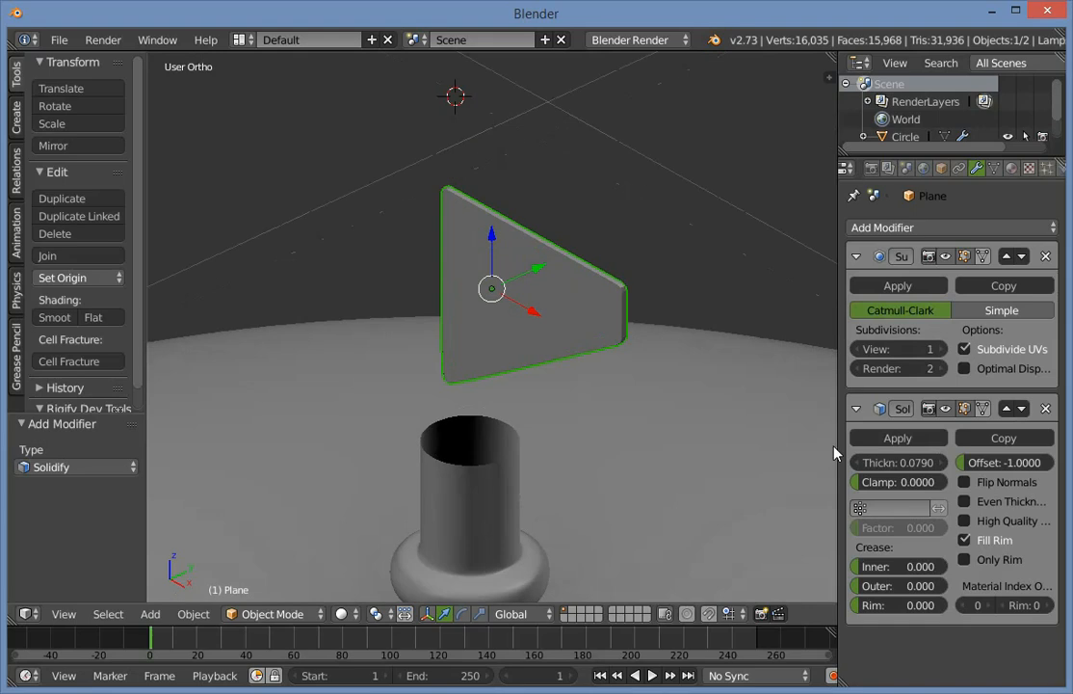
drag(898, 462, 976, 463)
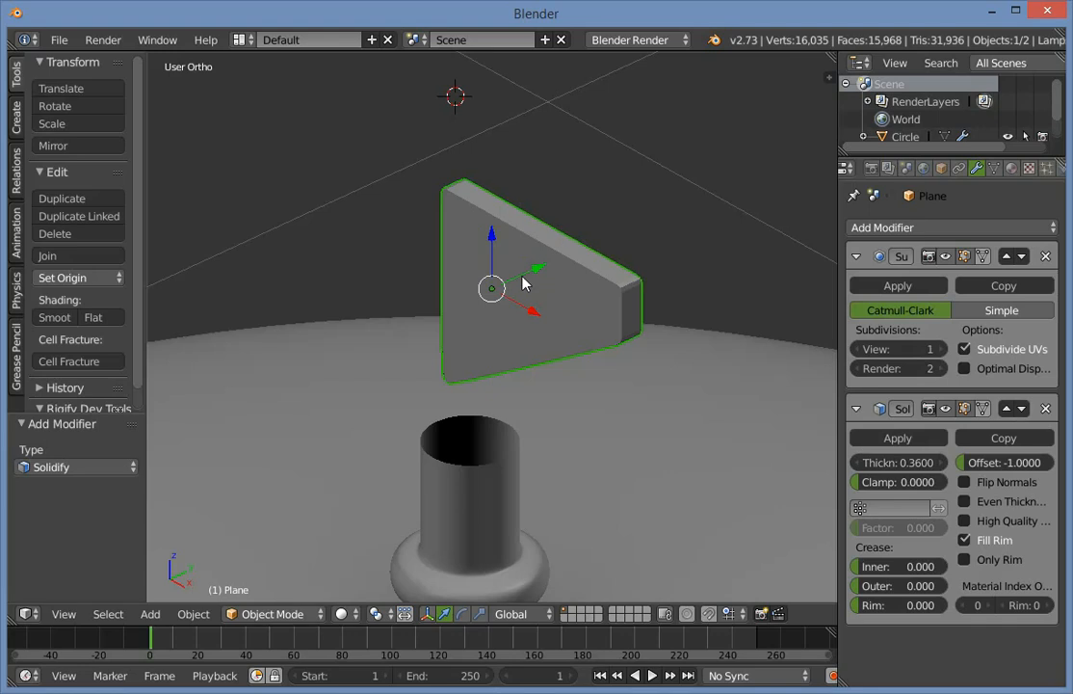
In front view, scale the profile by about 1.212 and lower it about 0.065 onto the neck.
key(a)
mouse_move(524, 282)
middle_down()
mouse_move(333, 359)
mouse_move(724, 307)
mouse_move(523, 307)
middle_up()
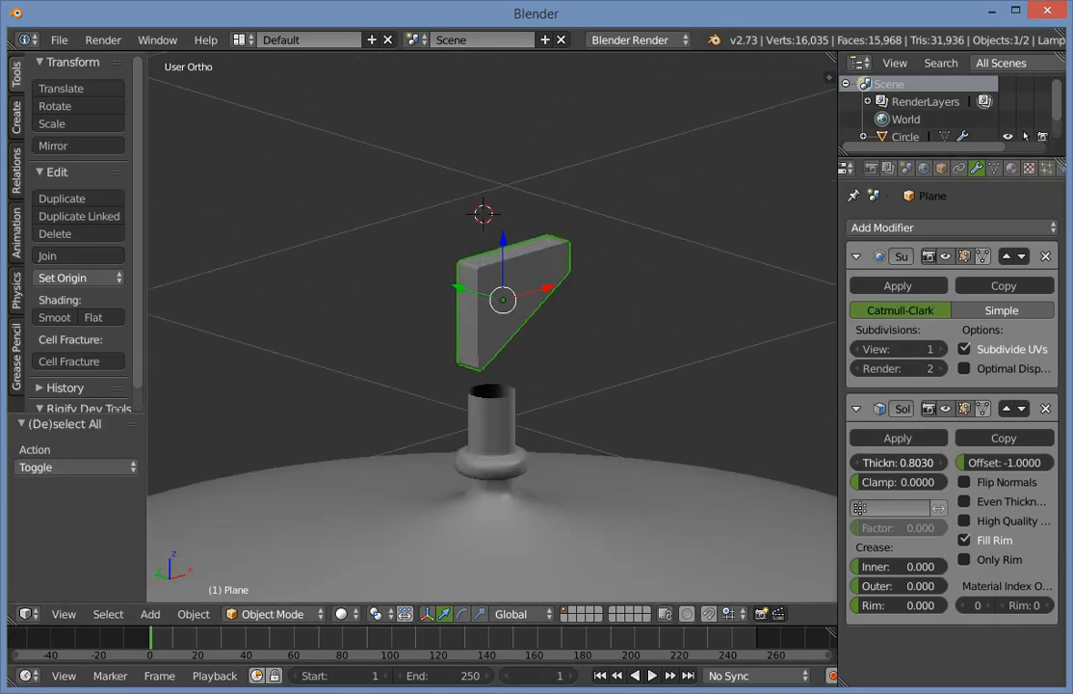
key(KP_1)
scroll(583, 381, down, 3)
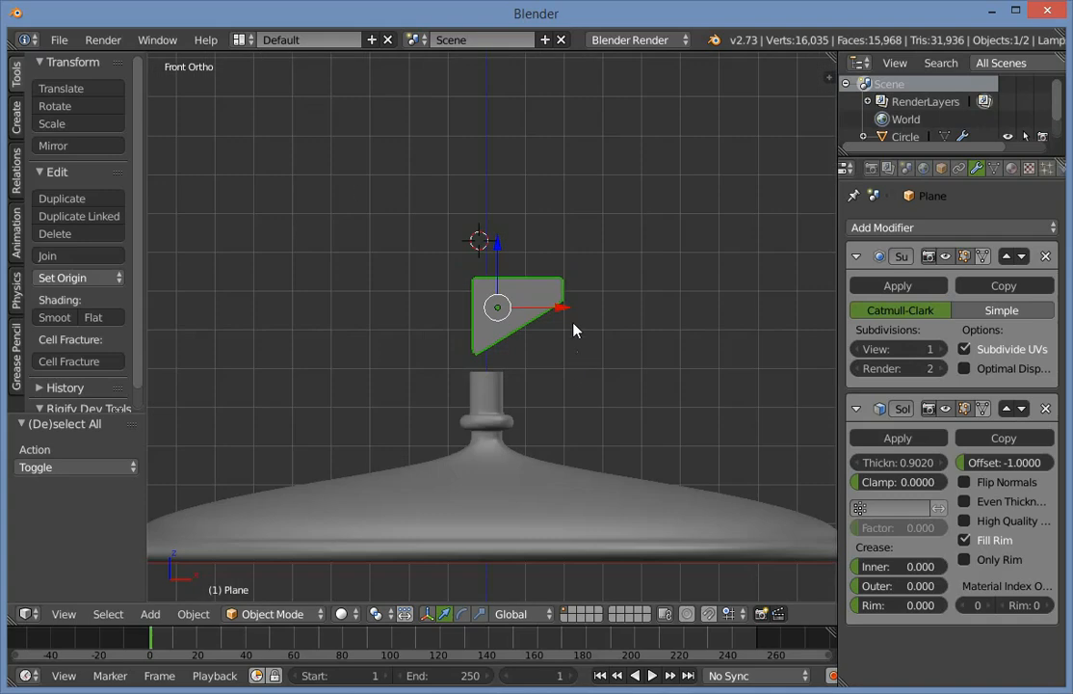
key(s)
click(598, 317)
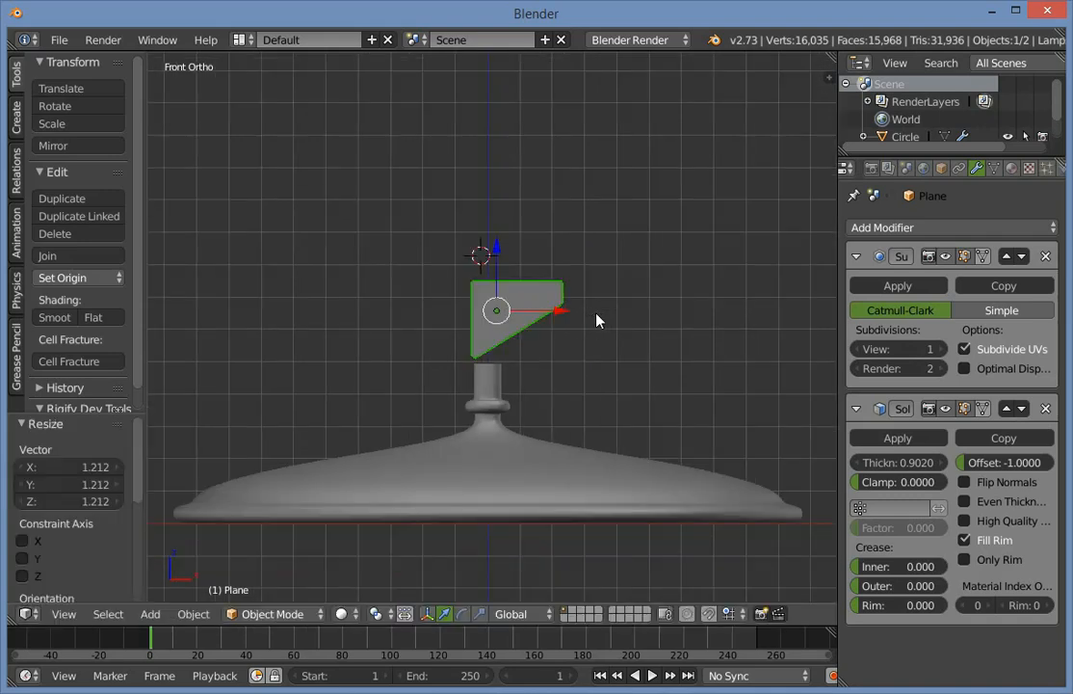
key(g)
click(602, 350)
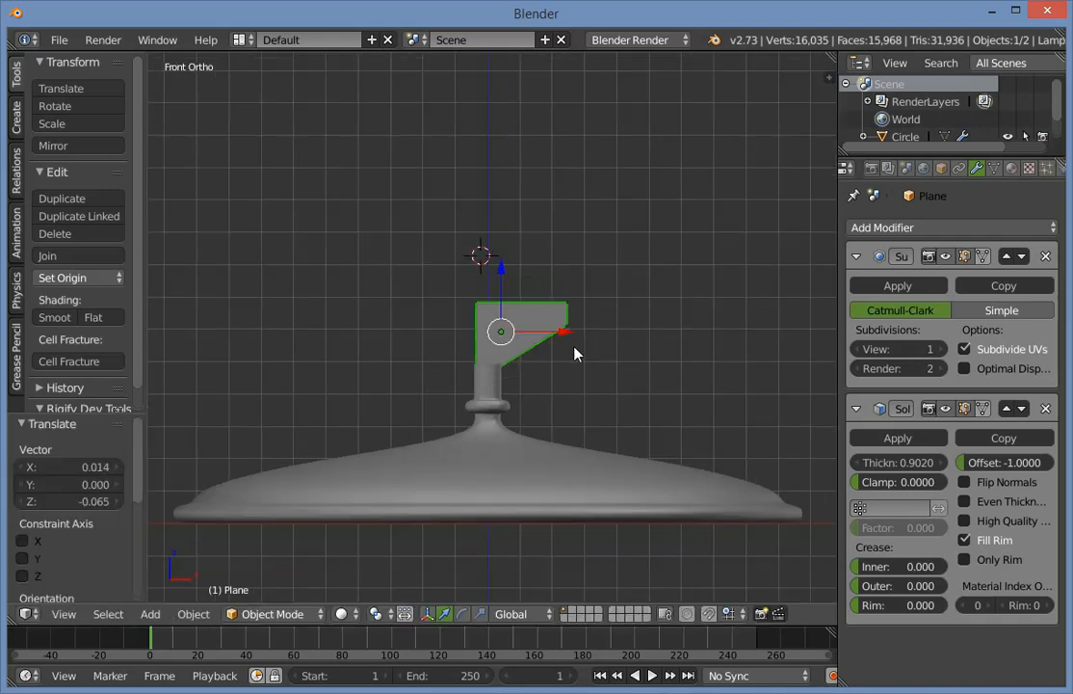
Select the profile and move it about 0.2 along the Y axis in left view.
key(a)
middle_drag(575, 354, 551, 393)
right_click(530, 379)
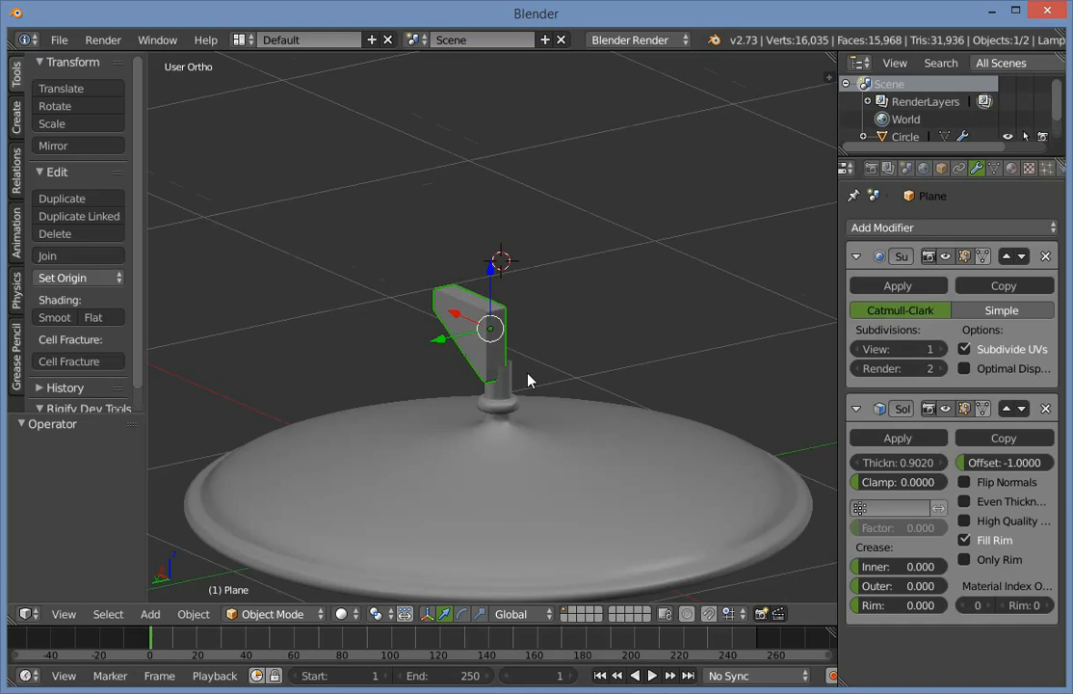
key(KP_1)
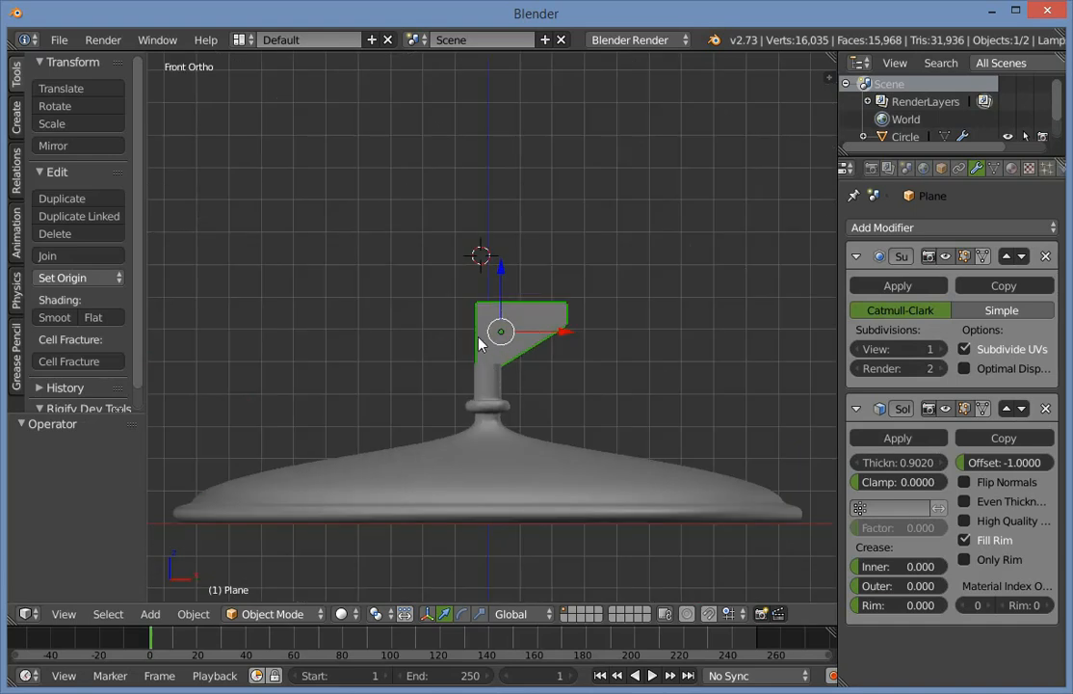
key(ctrl+KP_3)
key(g)
key(y)
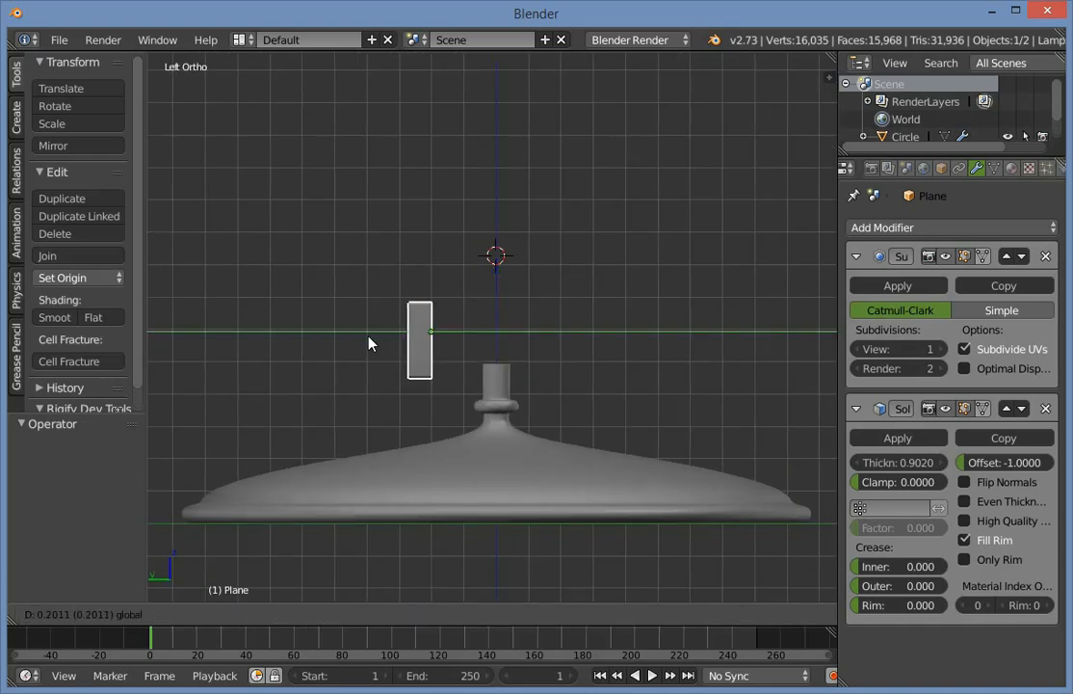
click(374, 342)
Check the profile's position relative to the base and neck from angled, side and front views.
key(a)
middle_drag(456, 335, 478, 396)
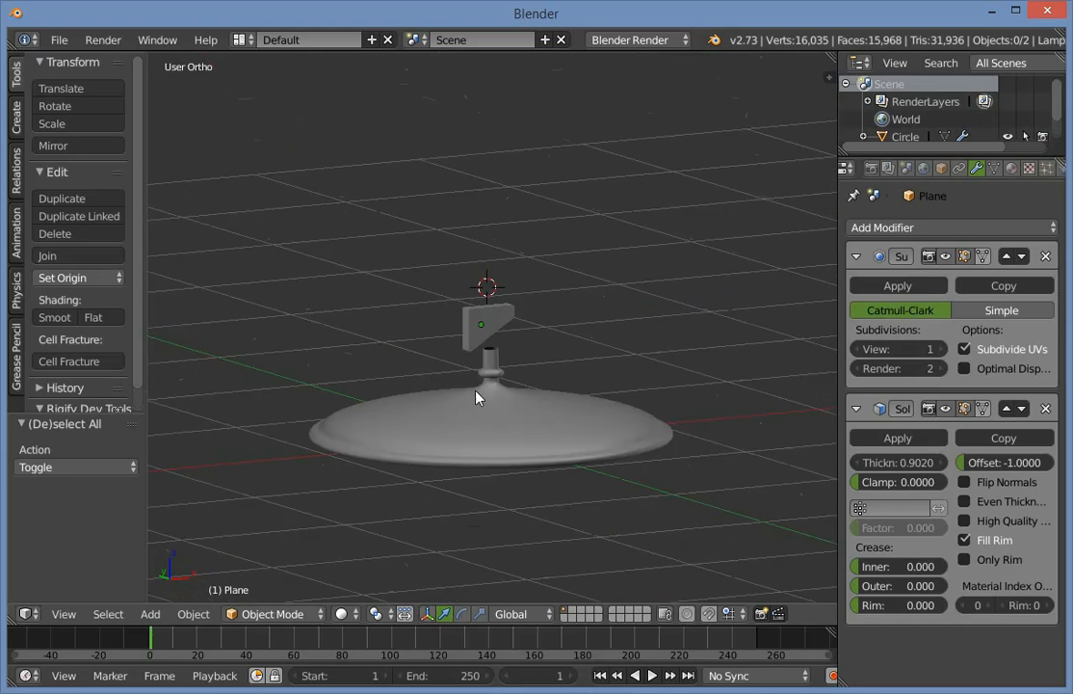
scroll(476, 397, up, 3)
key(KP_3)
key(KP_1)
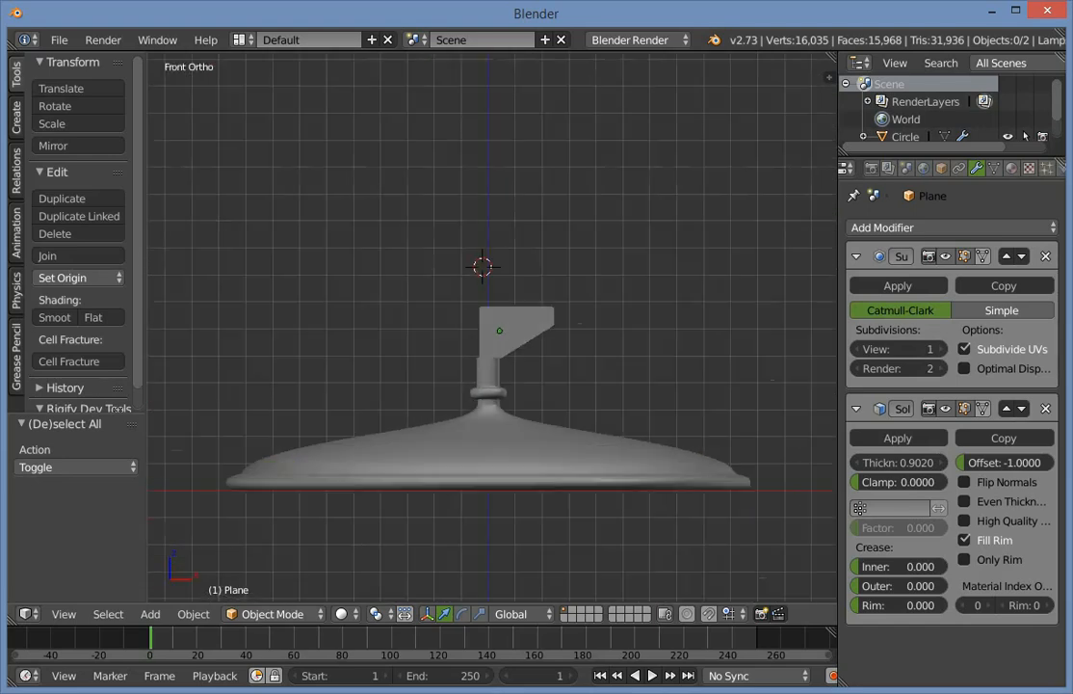
scroll(501, 300, down, 2)
key(Tab)
scroll(501, 299, up, 4)
key(Tab)
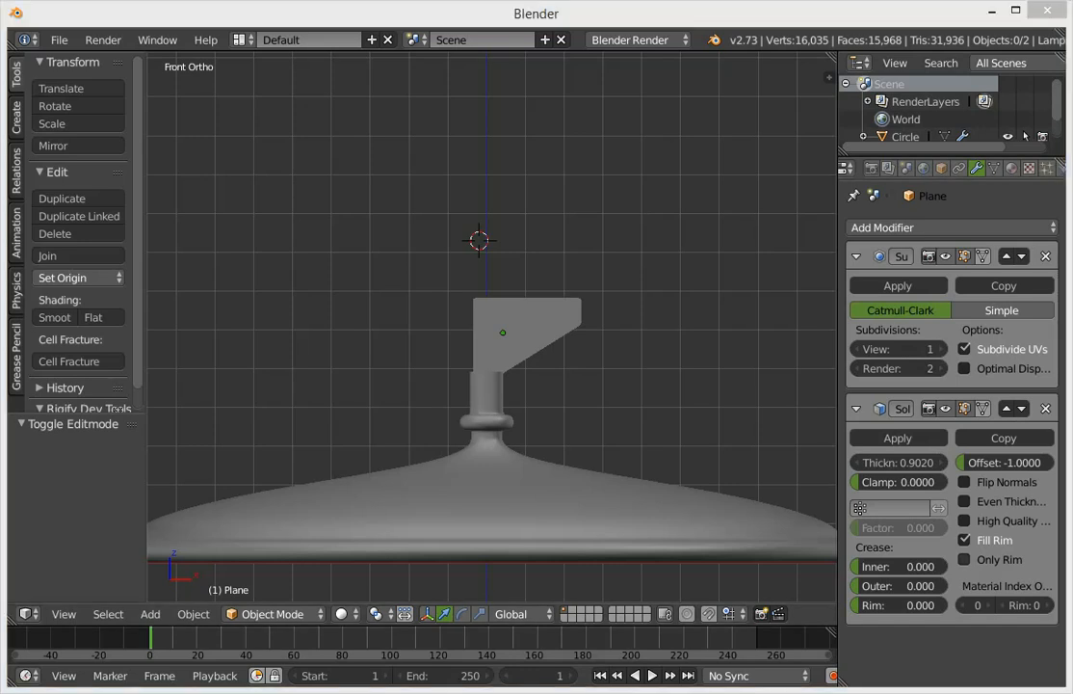
Place the 3D cursor above and to the right of the profile.
click(626, 366)
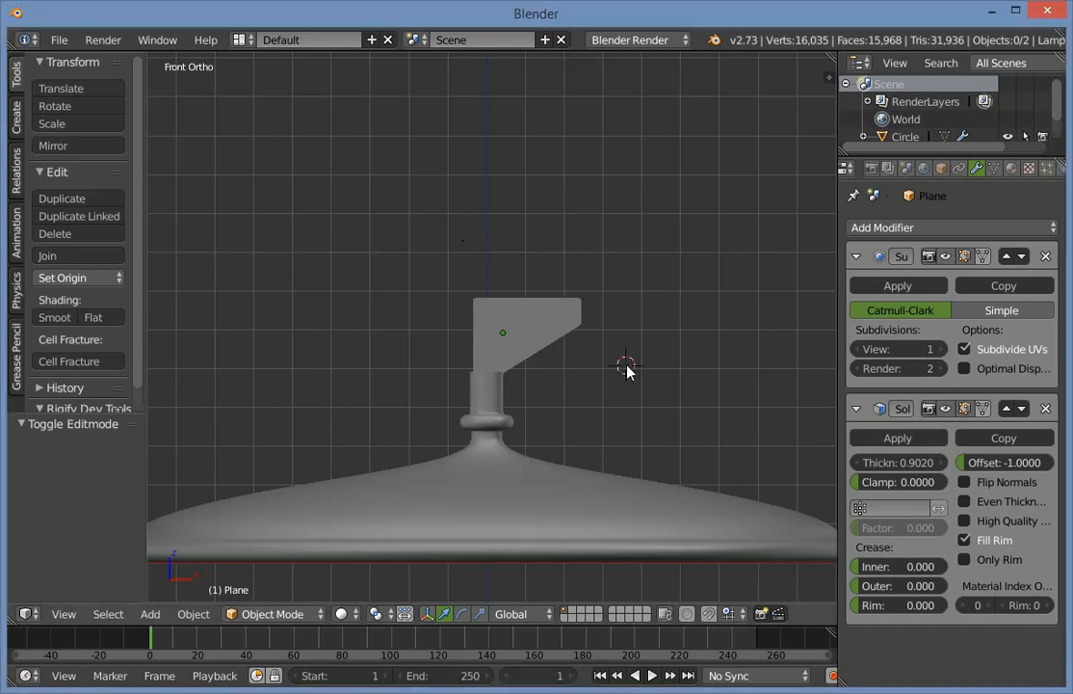
click(668, 239)
scroll(609, 288, down, 1)
shift+middle_drag(619, 214, 623, 426)
scroll(566, 367, down, 1)
scroll(619, 343, down, 2)
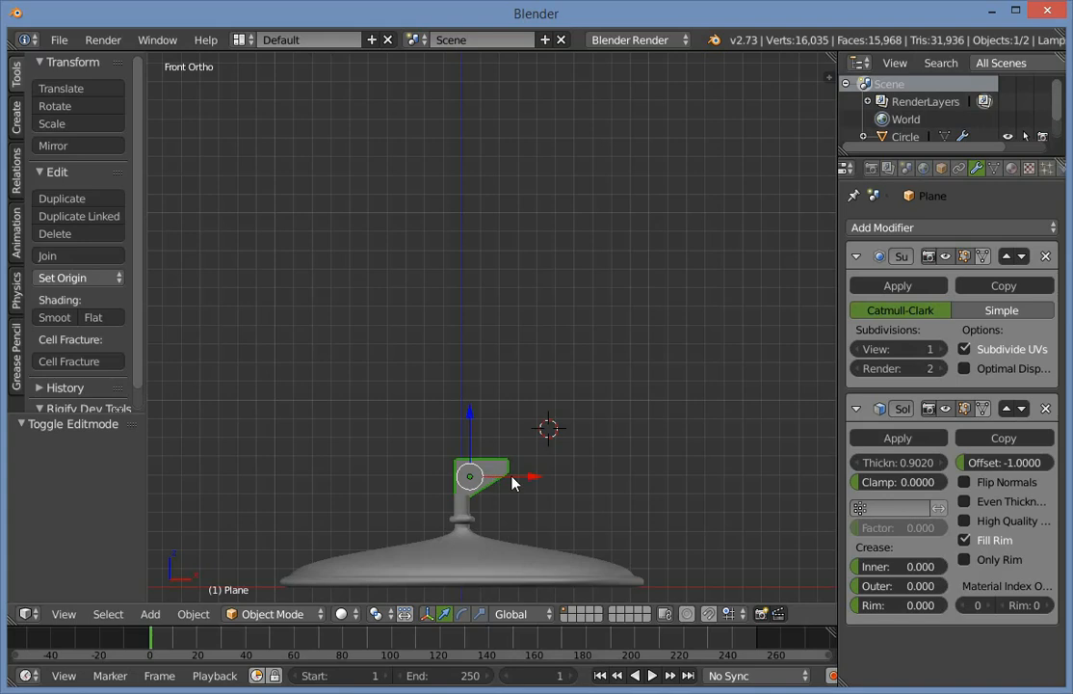
Frame the profile, enter Edit Mode, and select its upper horizontal edge loop in wireframe.
key(KP_Decimal)
key(Tab)
key(Tab)
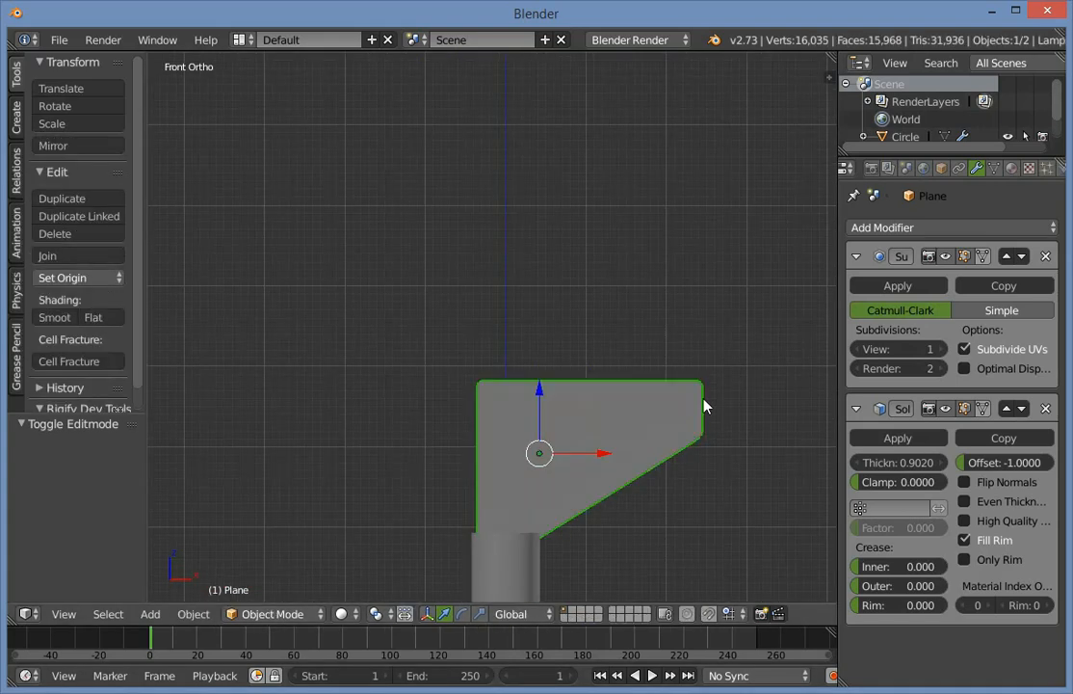
scroll(709, 399, up, 1)
key(Tab)
scroll(720, 387, up, 2)
shift+middle_drag(602, 471, 548, 288)
key(a)
alt+right_click(570, 263)
key(z)
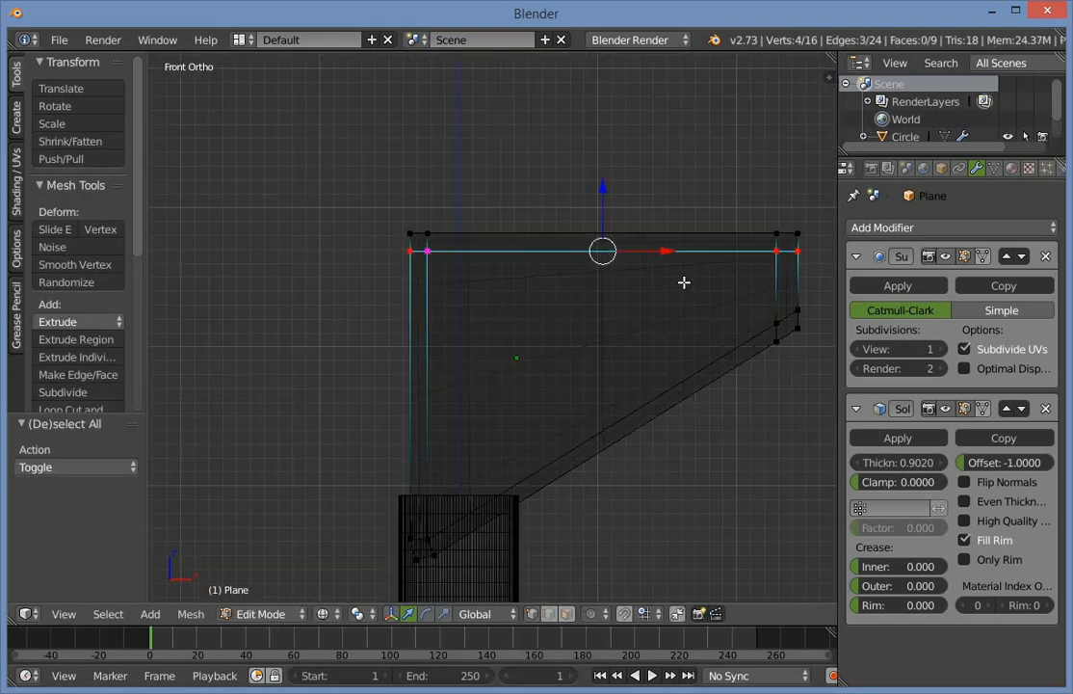
Try an edge slide on the profile's upper horizontal loop, and undo it.
key(g)
key(g)
click(682, 299)
key(ctrl+z)
Lower the upper horizontal edge loop about 0.017 along Z, readjust its height, and check the corners in solid view.
key(g)
key(z)
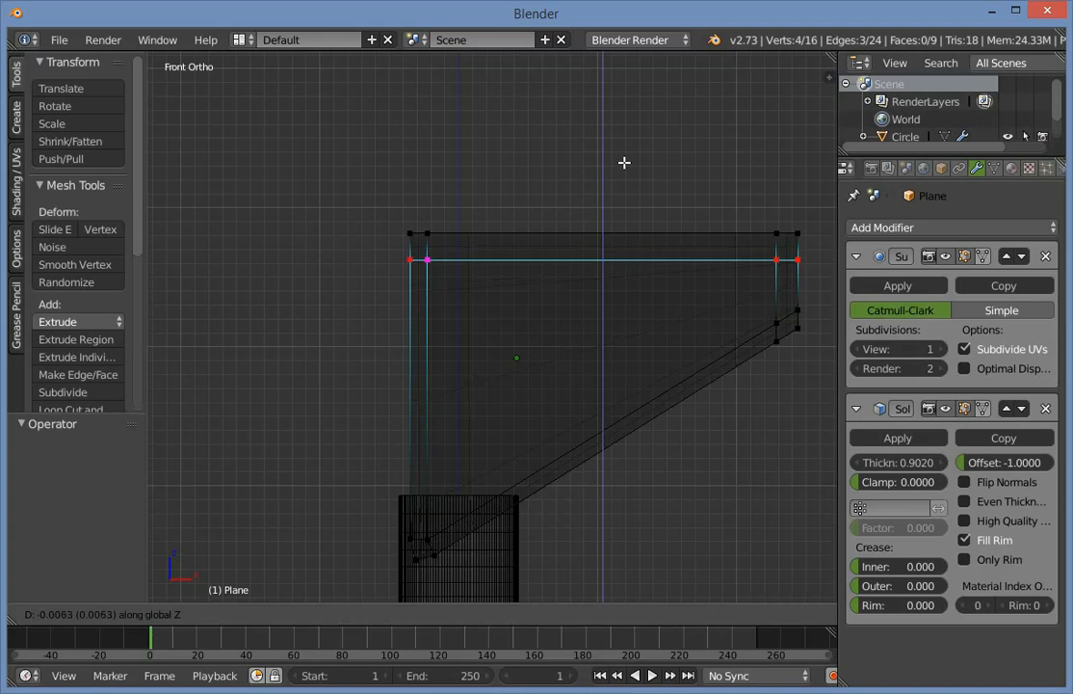
click(622, 177)
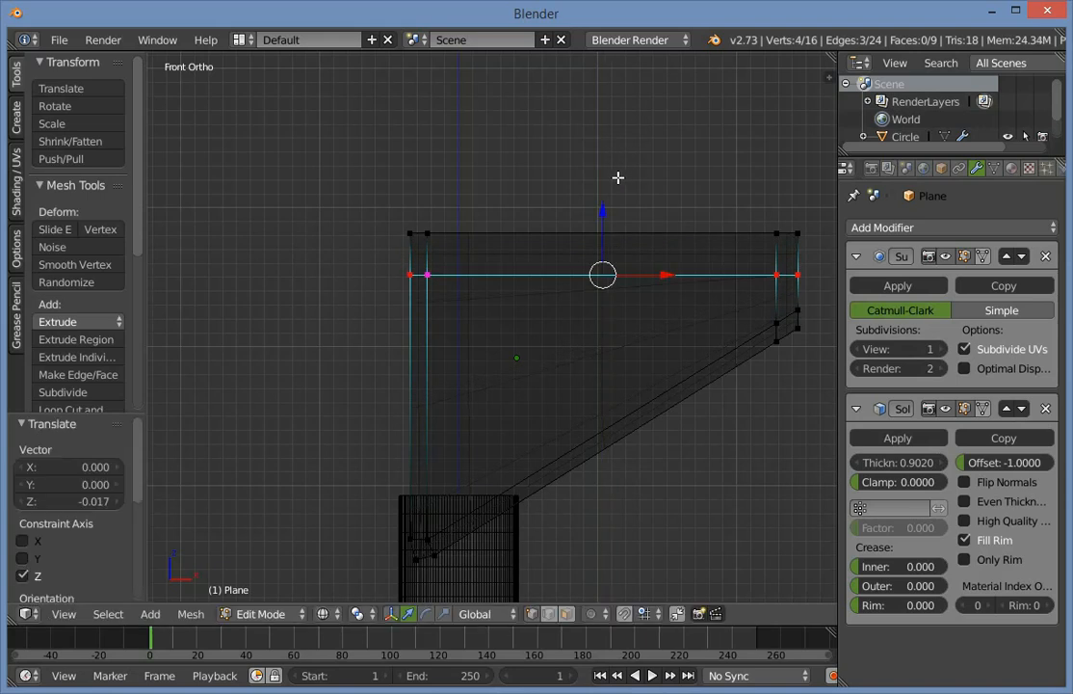
key(g)
key(z)
click(619, 169)
key(a)
key(z)
key(Tab)
key(Tab)
key(a)
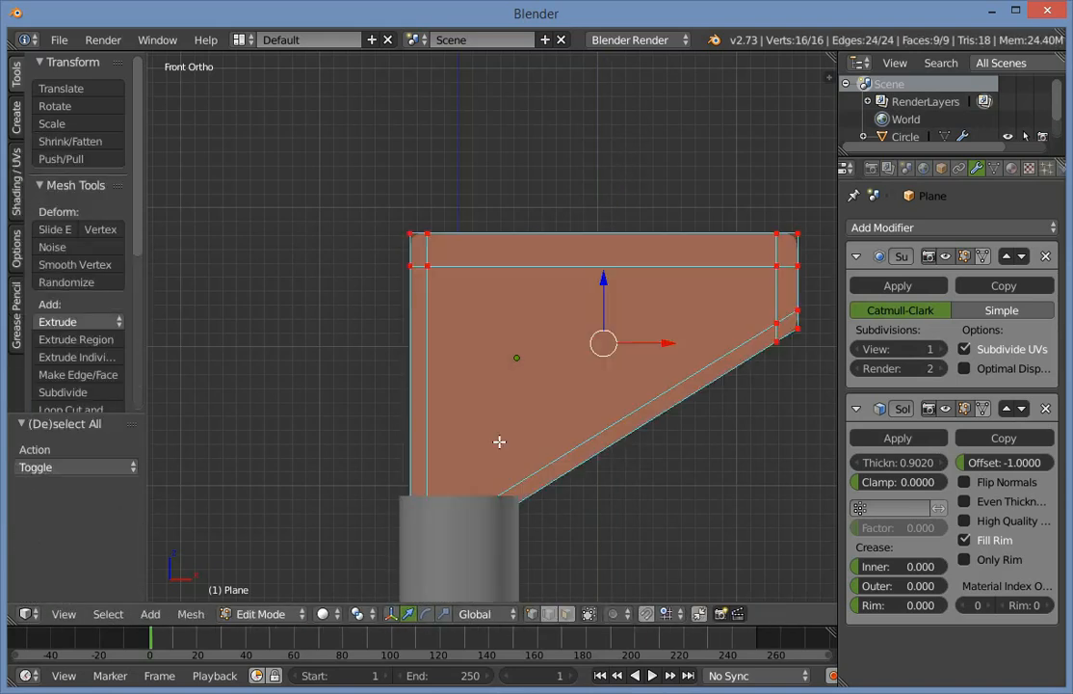
Slide the lower slanted edge loop inward, away from the profile's slanted bottom edge.
key(z)
alt+right_click(535, 458)
key(g)
key(g)
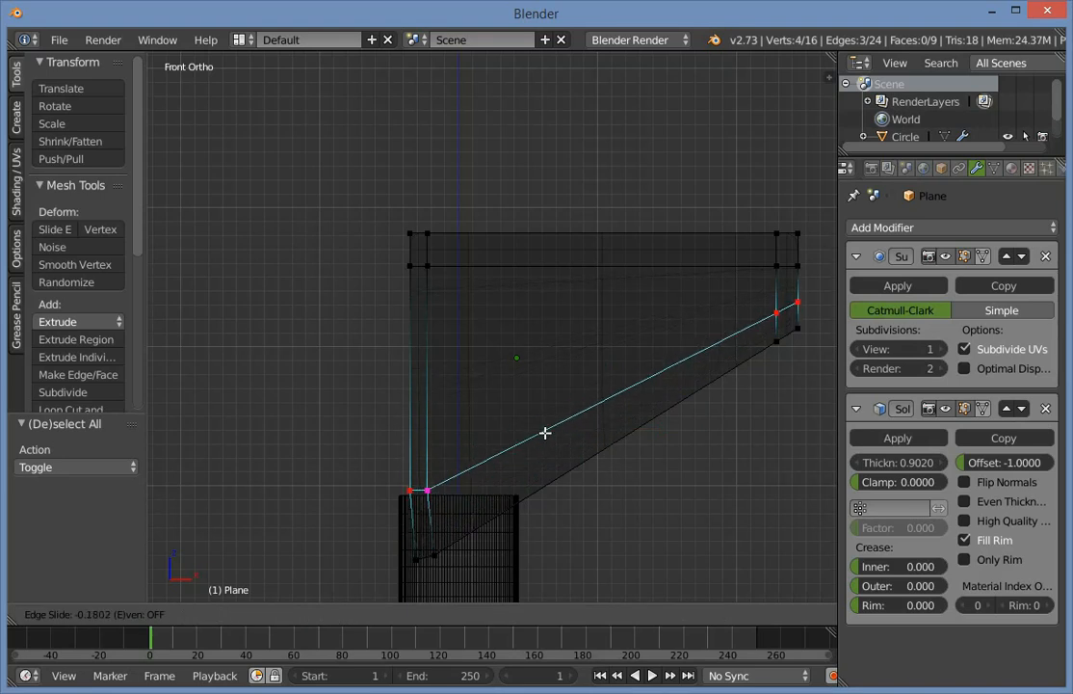
click(545, 440)
key(Tab)
key(z)
key(Tab)
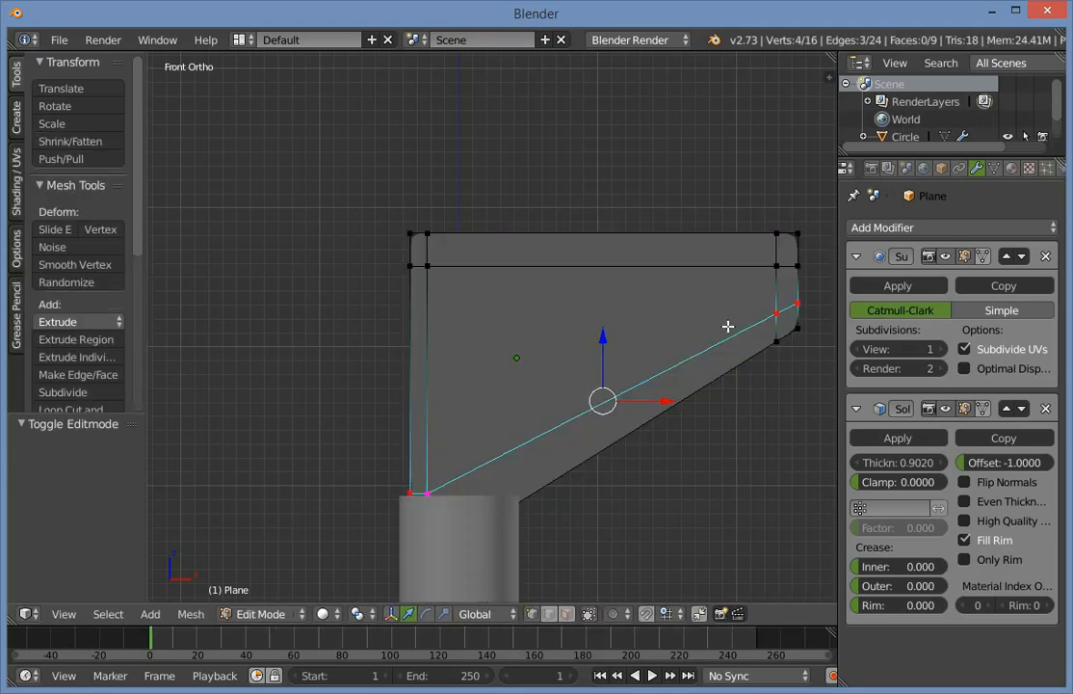
Slide the vertical edge loop near the profile's short outer side inward by about 0.034.
key(a)
alt+right_click(777, 287)
key(z)
key(g)
key(g)
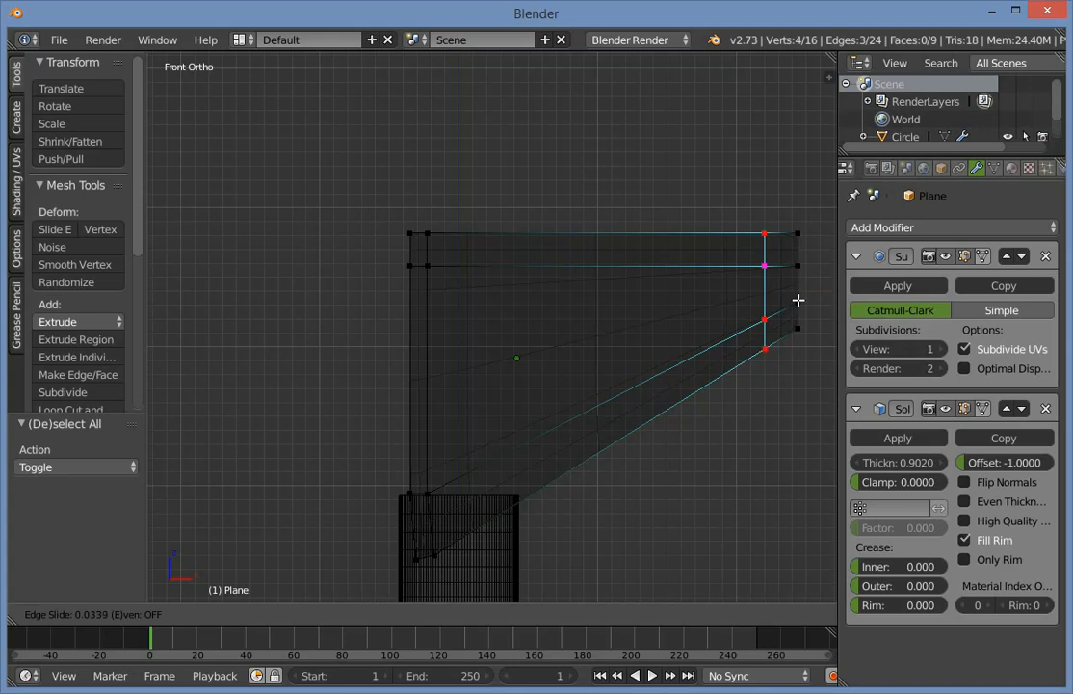
click(799, 300)
key(Tab)
key(Tab)
Slide the vertical edge loop near the profile's long straight side inward by about 0.03, and check it in Object Mode.
alt+right_click(429, 316)
key(g)
key(g)
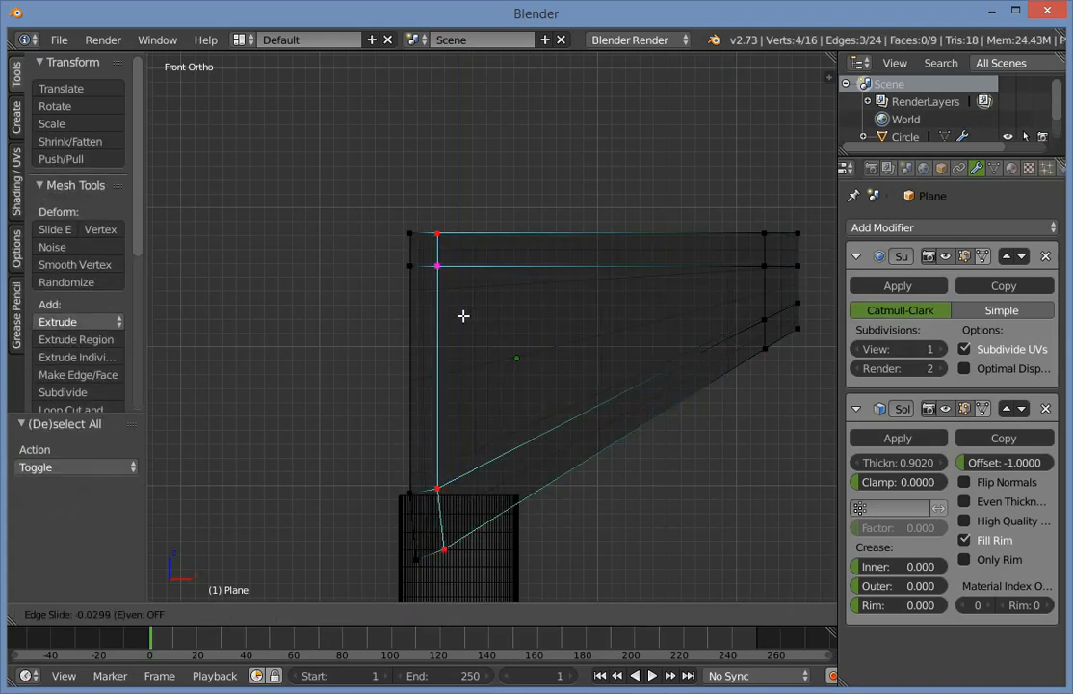
click(463, 316)
key(Tab)
key(z)
scroll(482, 311, down, 3)
Raise the whole profile about 0.056 clear of the neck, and reopen it in Edit Mode.
key(z)
key(g)
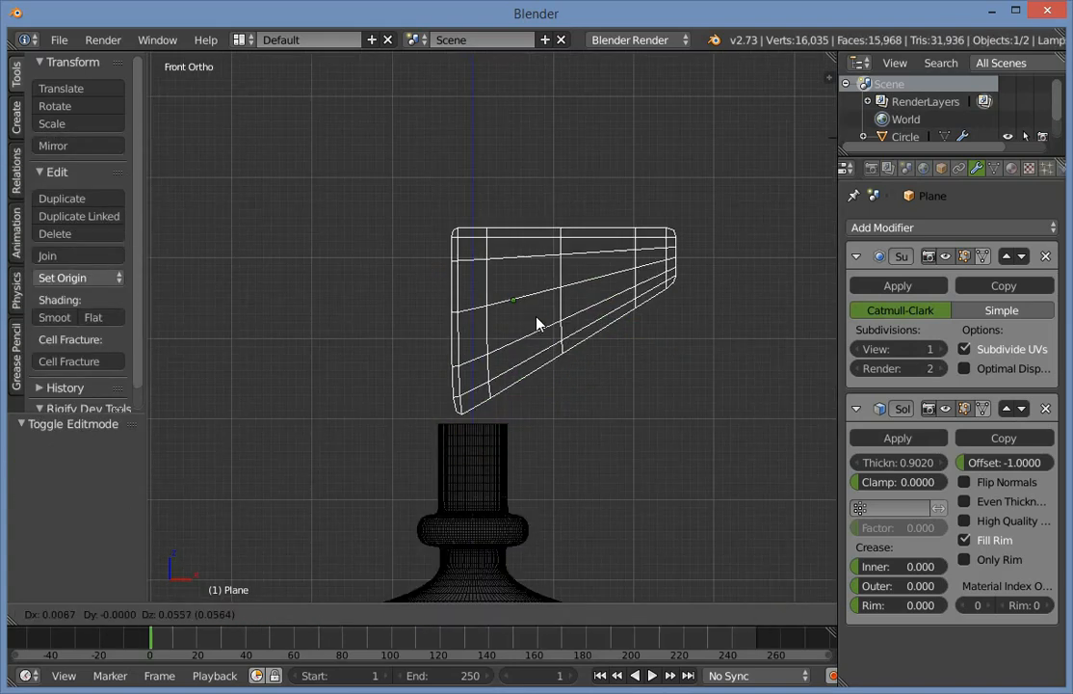
click(537, 325)
key(z)
key(Tab)
scroll(443, 443, up, 4)
key(a)
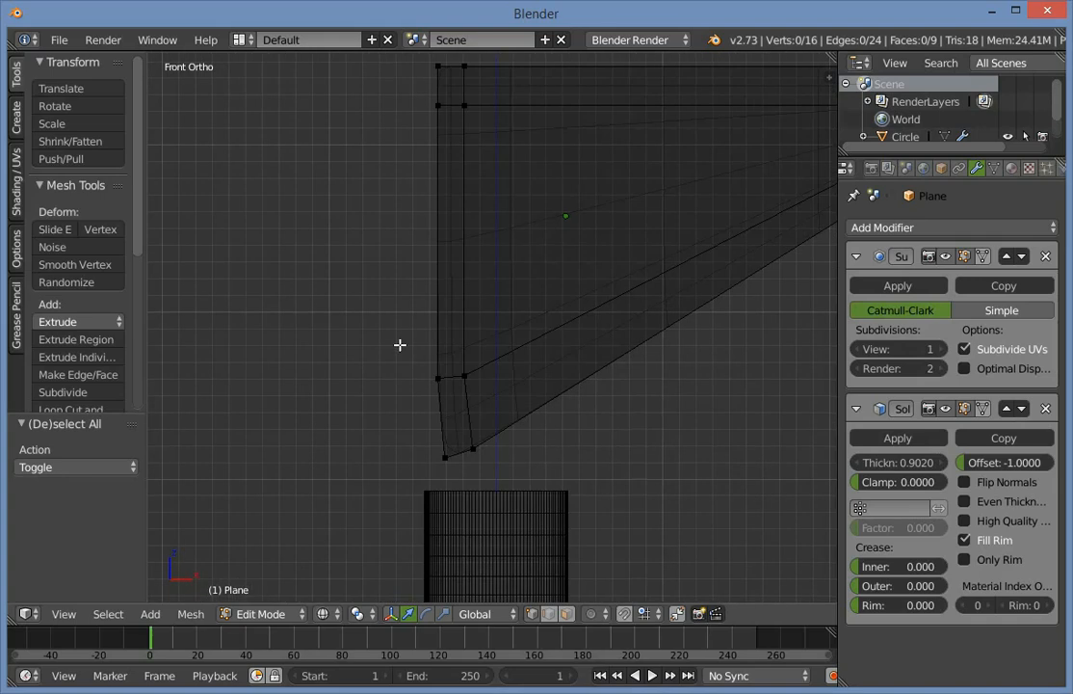
right_click(474, 378)
key(g)
click(474, 378)
key(a)
key(z)
scroll(515, 380, down, 2)
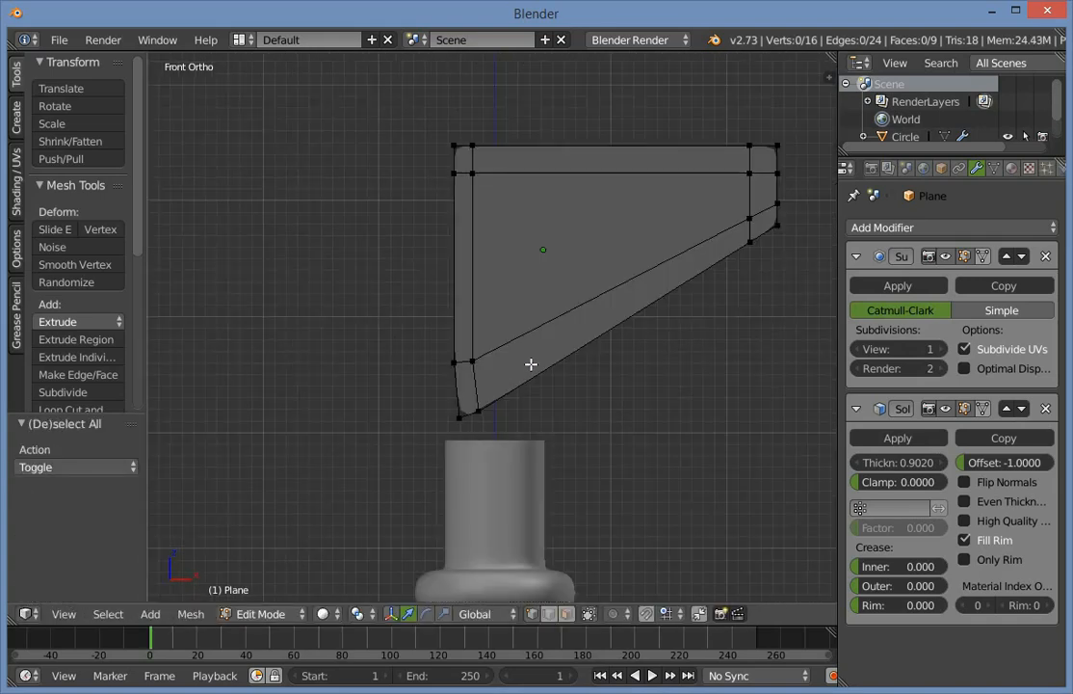
Slide the short edge above the profile's lower tip down toward the tip, and return to solid Object Mode.
key(z)
alt+right_click(479, 364)
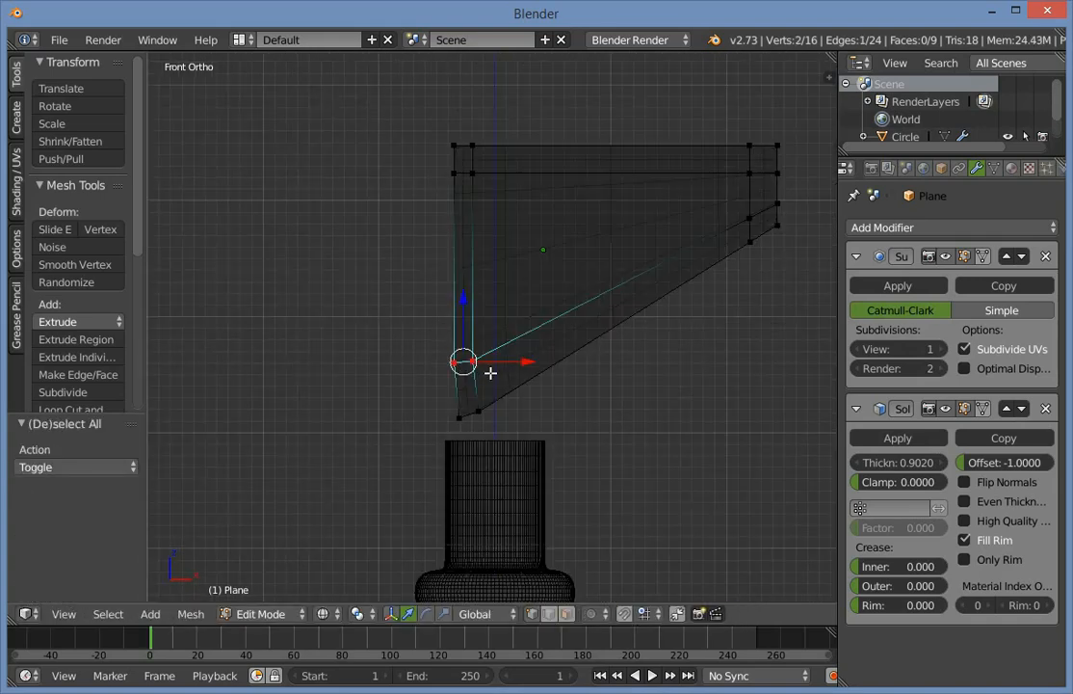
key(g)
key(g)
click(487, 412)
key(Tab)
key(z)
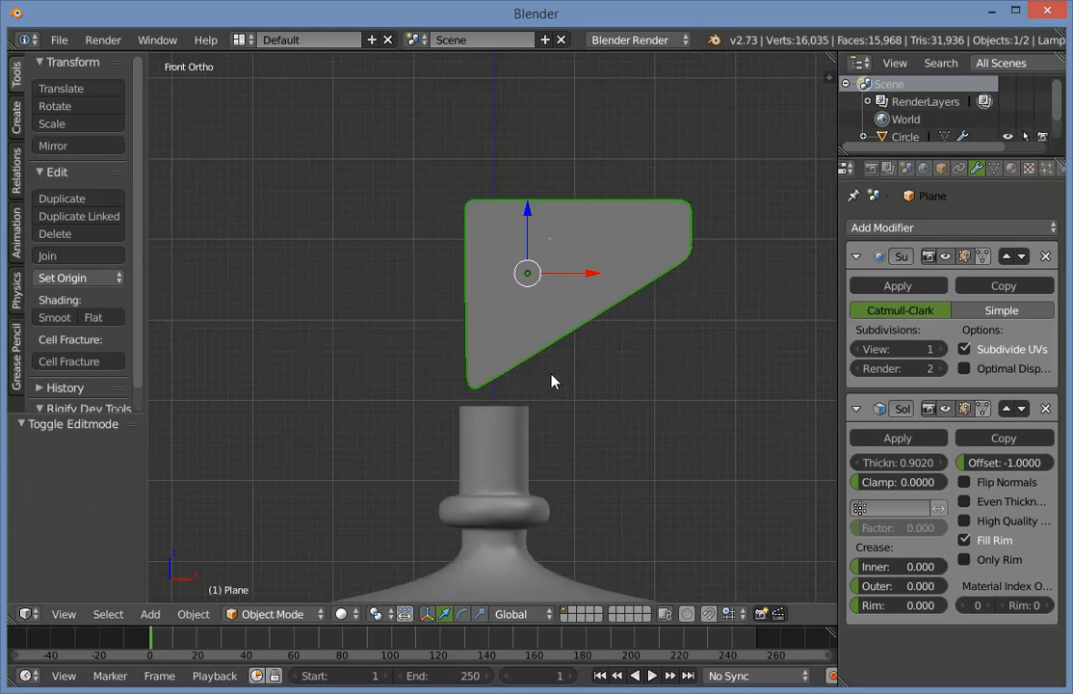
Check the profile's overall shape in Object Mode, then reselect it and reopen it in Edit Mode.
scroll(568, 289, down, 2)
key(a)
key(a)
scroll(578, 282, down, 2)
key(a)
right_click(548, 317)
key(Tab)
In wireframe, raise the lowest vertex of the profile's bottom tip by about 0.015.
scroll(302, 467, up, 12)
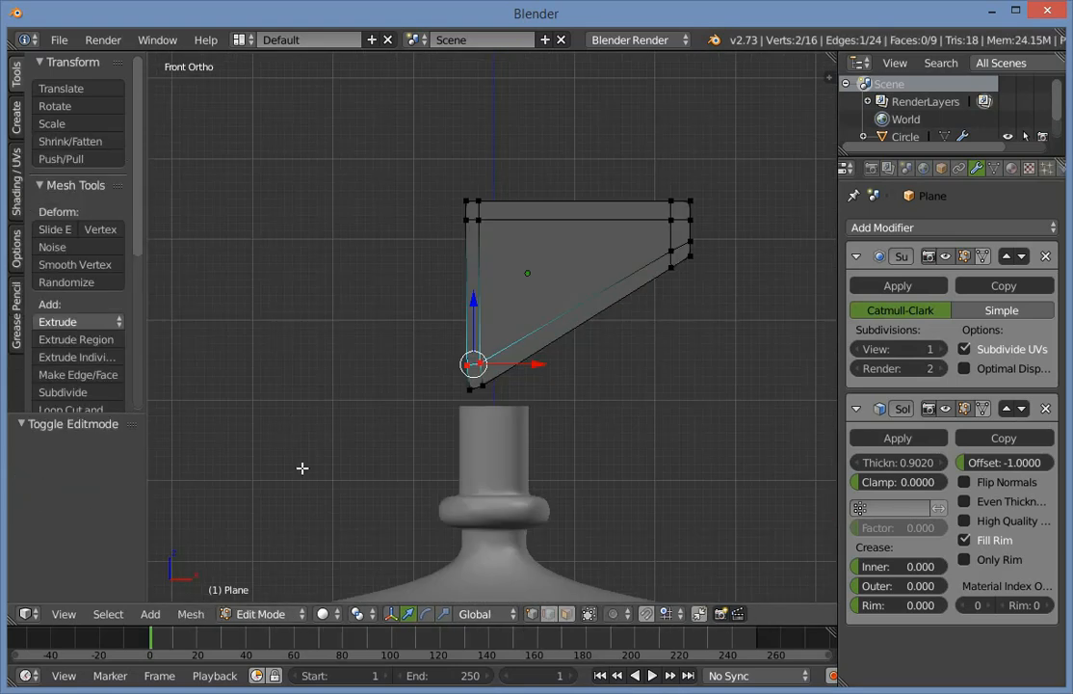
shift+middle_drag(451, 484, 578, 307)
key(z)
key(a)
key(b)
drag(506, 350, 606, 434)
key(a)
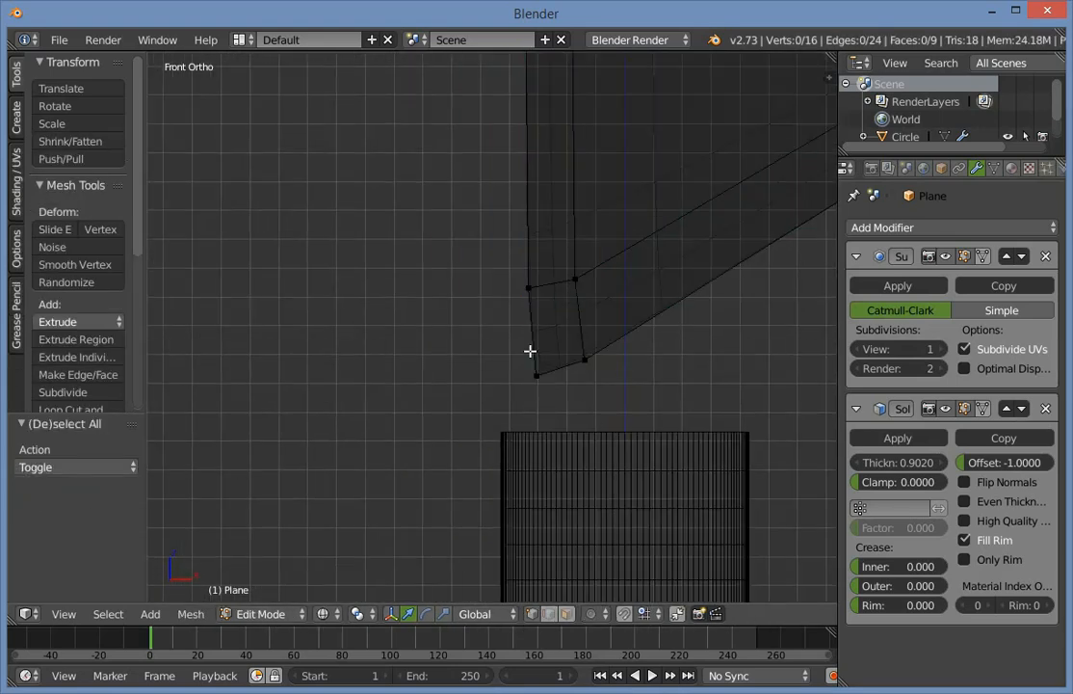
key(g)
click(556, 342)
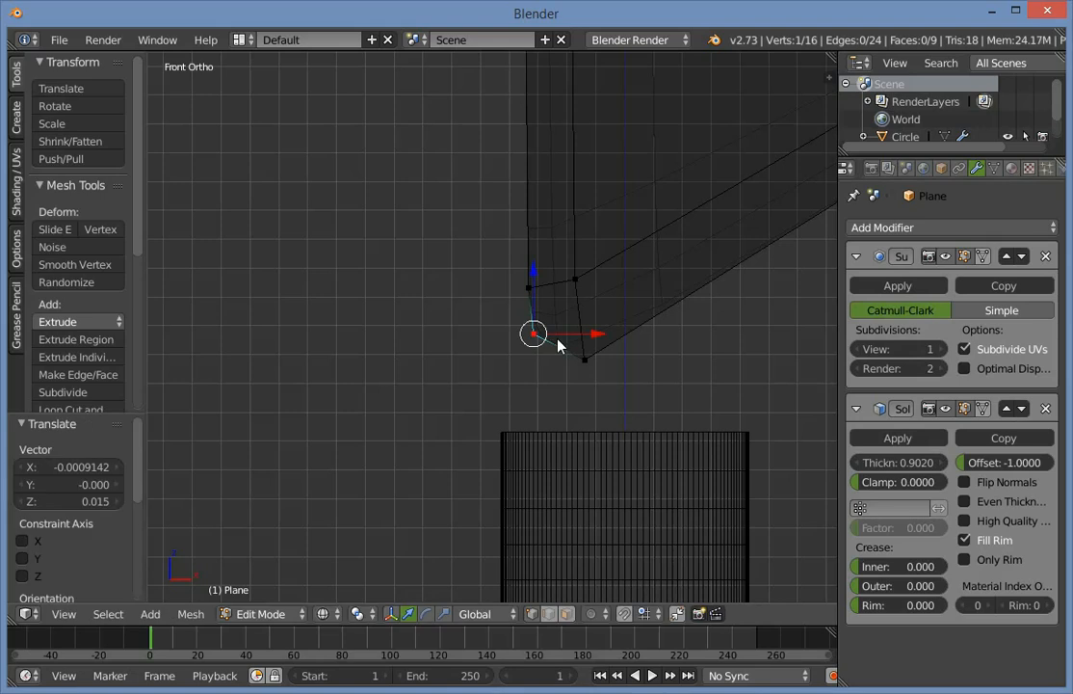
Check the rounded tip, and nudge the same vertex slightly down and inward.
key(Tab)
key(Tab)
key(g)
click(575, 357)
key(a)
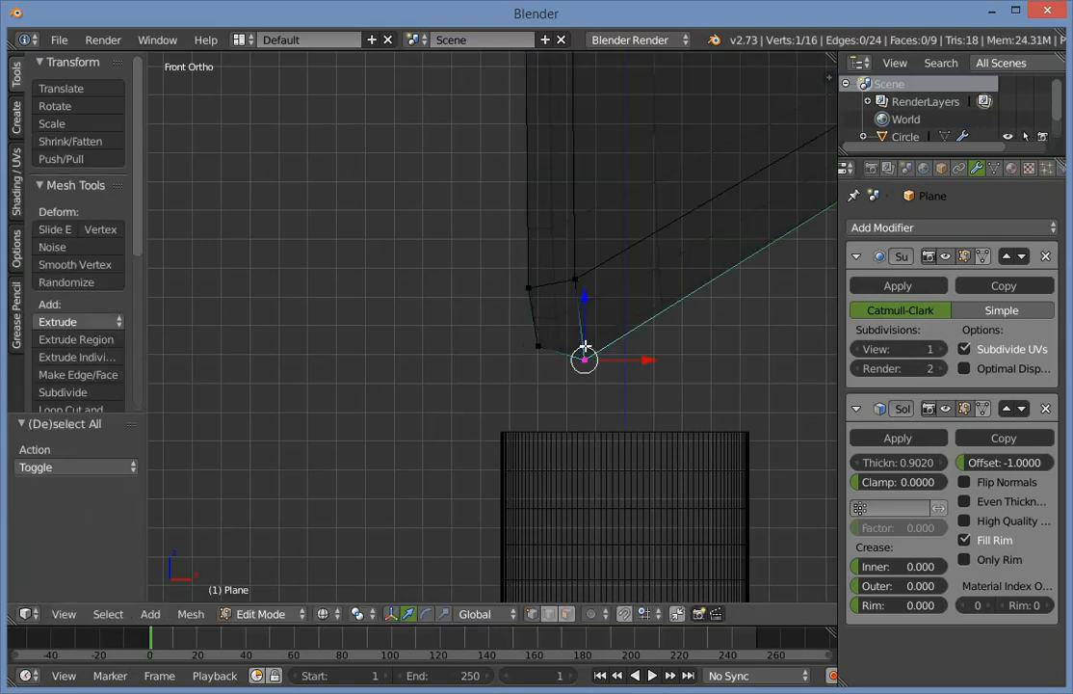
Move the tip vertex at the slanted edge about 0.0075 in X and 0.011 in Z, and check the rounding.
key(Tab)
key(z)
key(Tab)
key(z)
scroll(576, 319, up, 5)
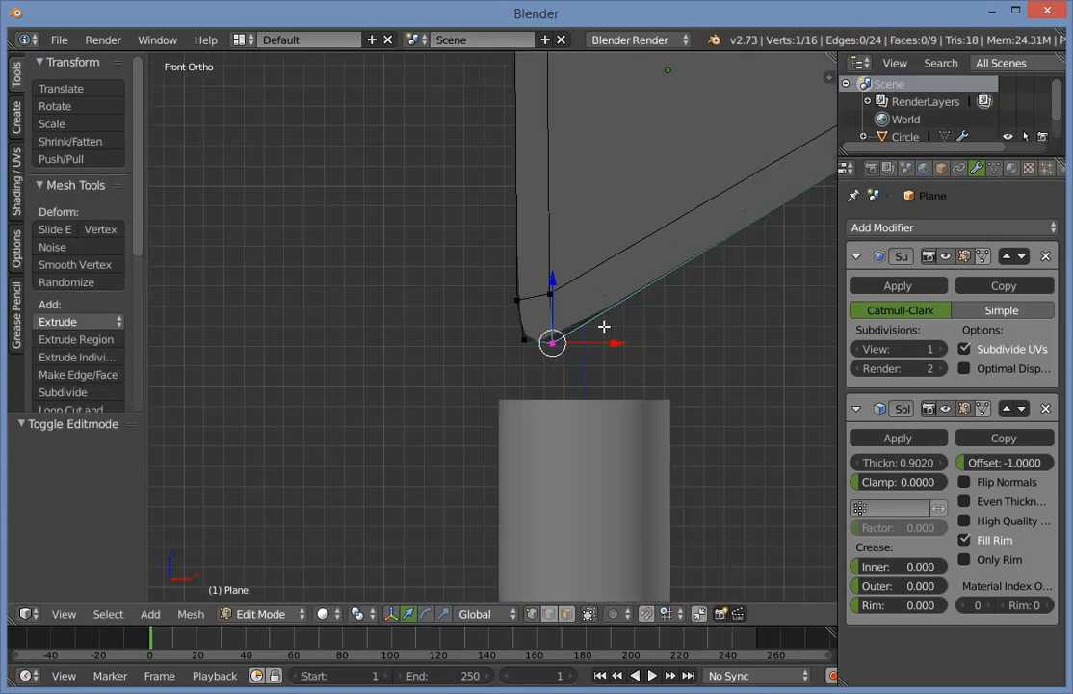
key(g)
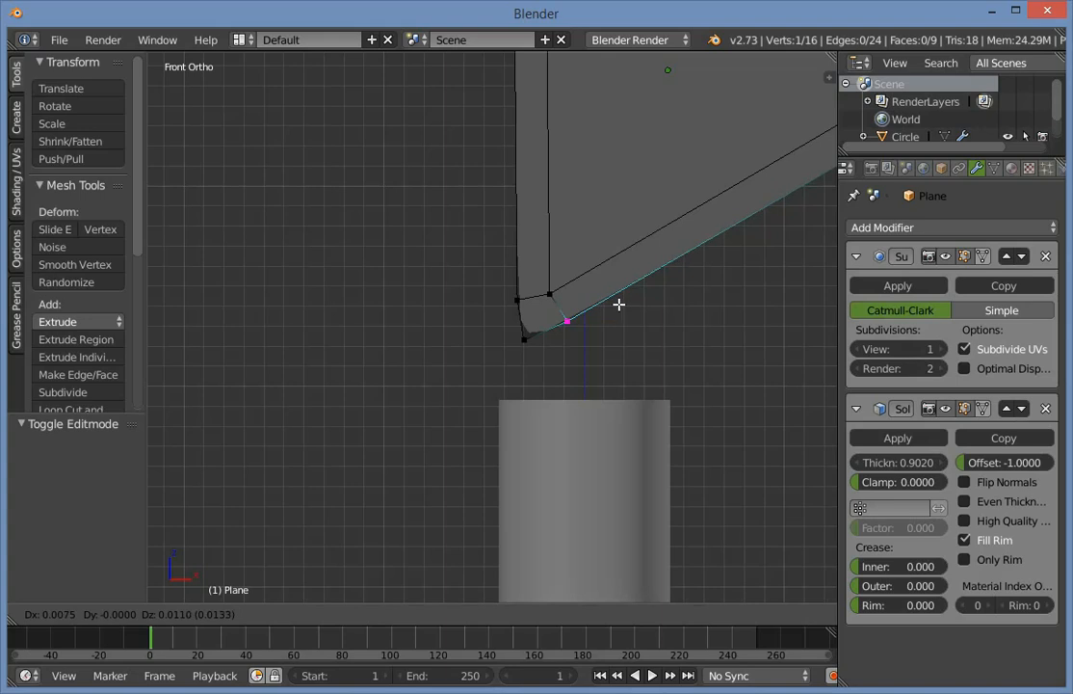
click(618, 305)
key(Tab)
scroll(611, 310, down, 5)
key(a)
key(Tab)
scroll(546, 271, up, 6)
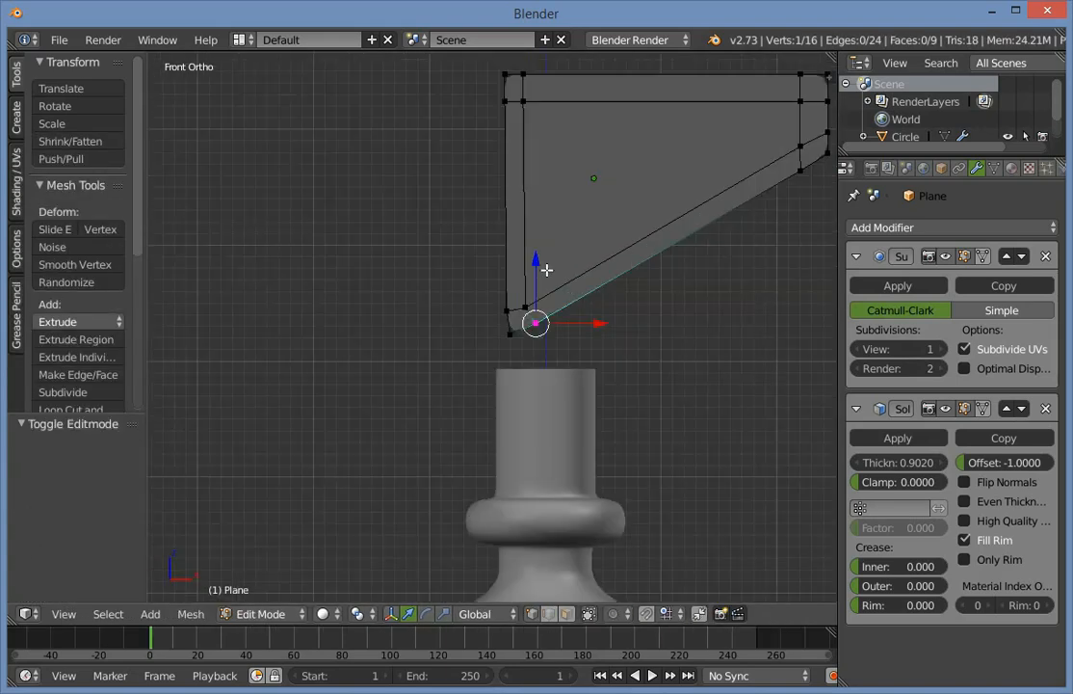
In wireframe, select the four vertices of the profile's bottom tip and scale them up by 1.232.
key(z)
key(a)
key(b)
drag(492, 265, 588, 342)
key(s)
click(612, 341)
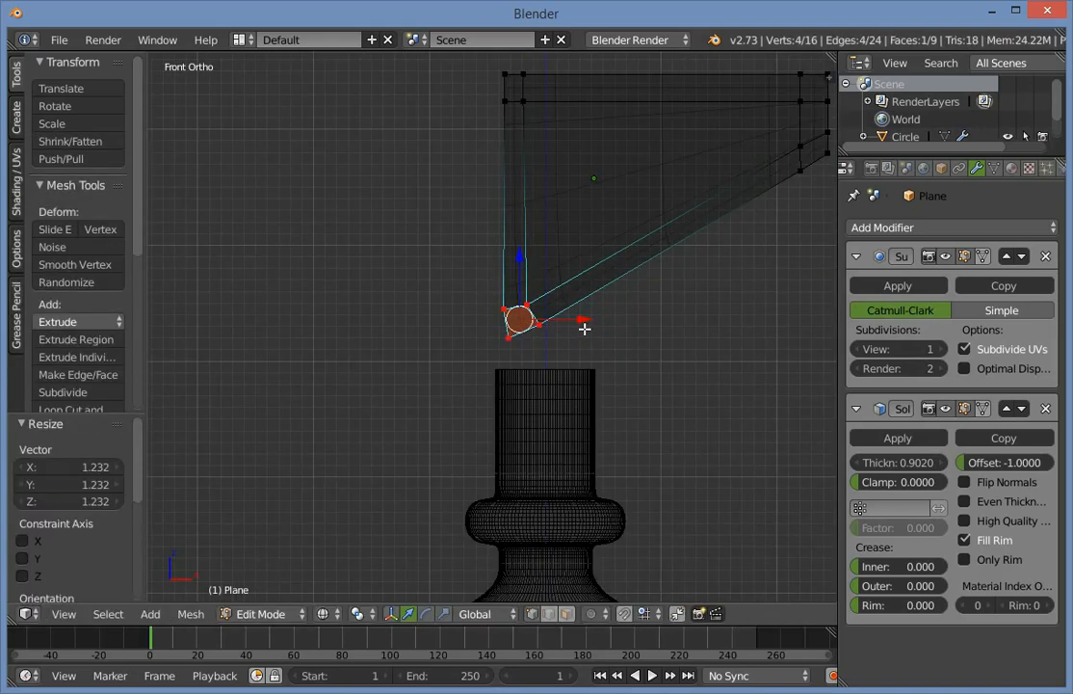
Move the tip vertices 0.002 in X and 0.009 in Z, nudge them along X, and check the shape in Object Mode.
key(g)
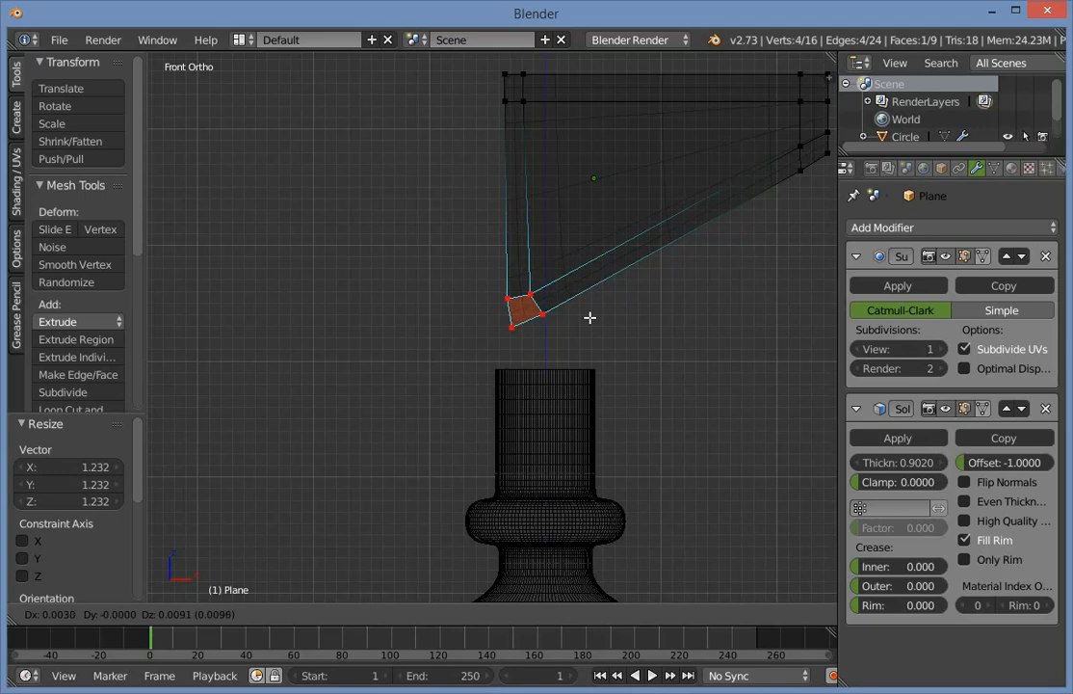
click(587, 317)
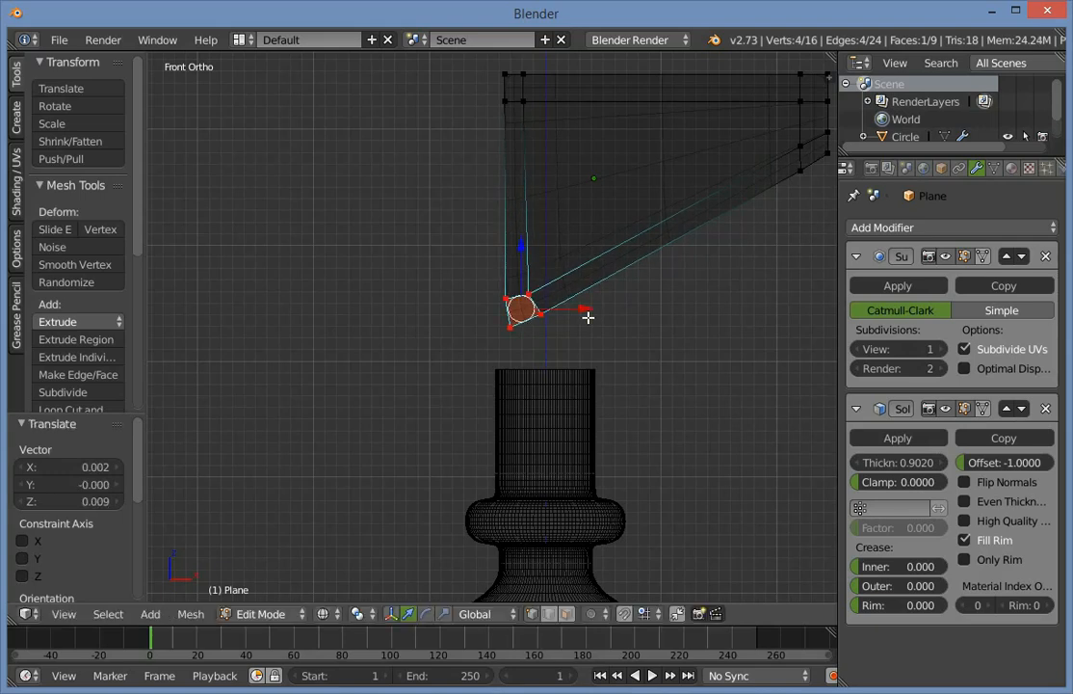
key(Tab)
key(z)
key(Tab)
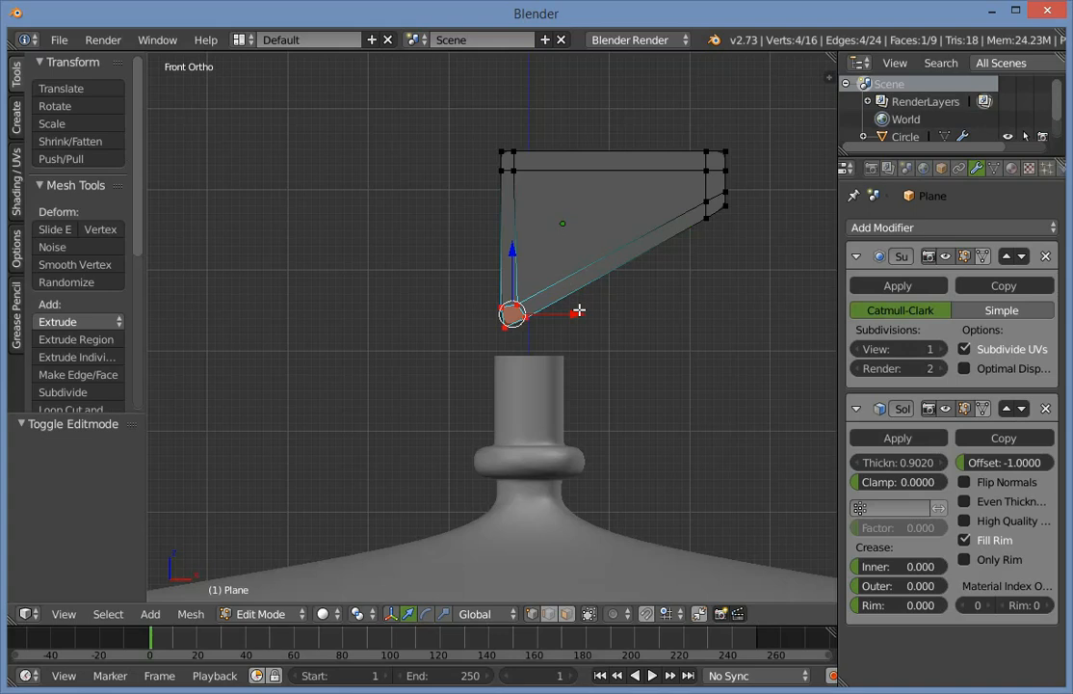
key(g)
key(x)
click(581, 308)
key(Tab)
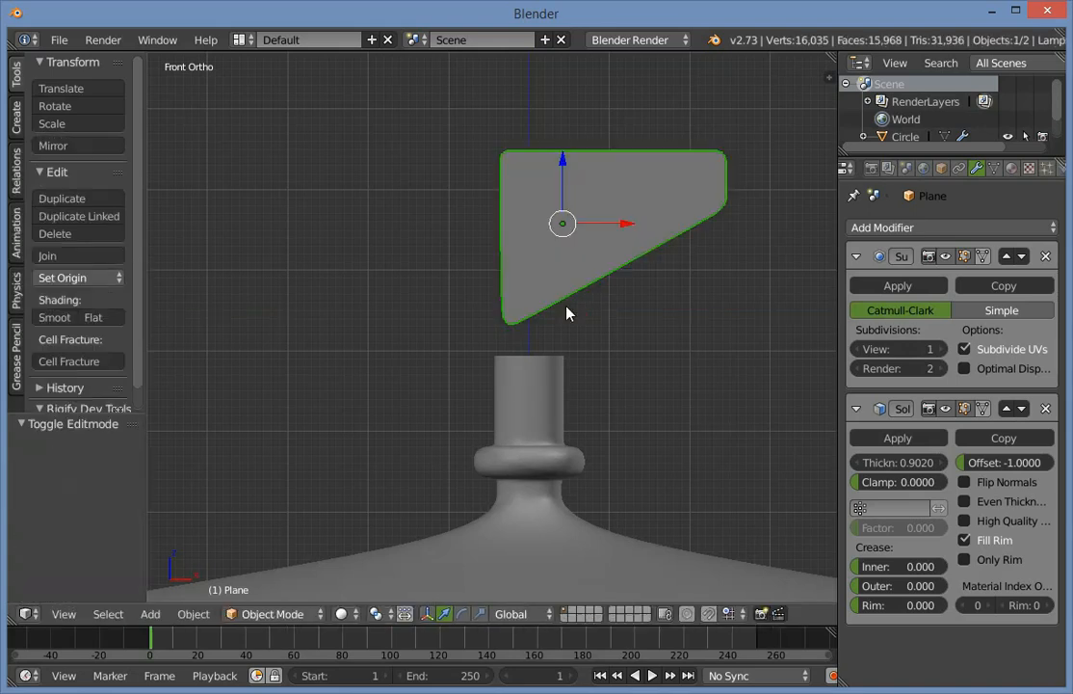
Check the profile from an angled view, and scale the whole object down slightly in front view.
scroll(566, 306, down, 6)
key(a)
middle_drag(561, 301, 748, 323)
key(Tab)
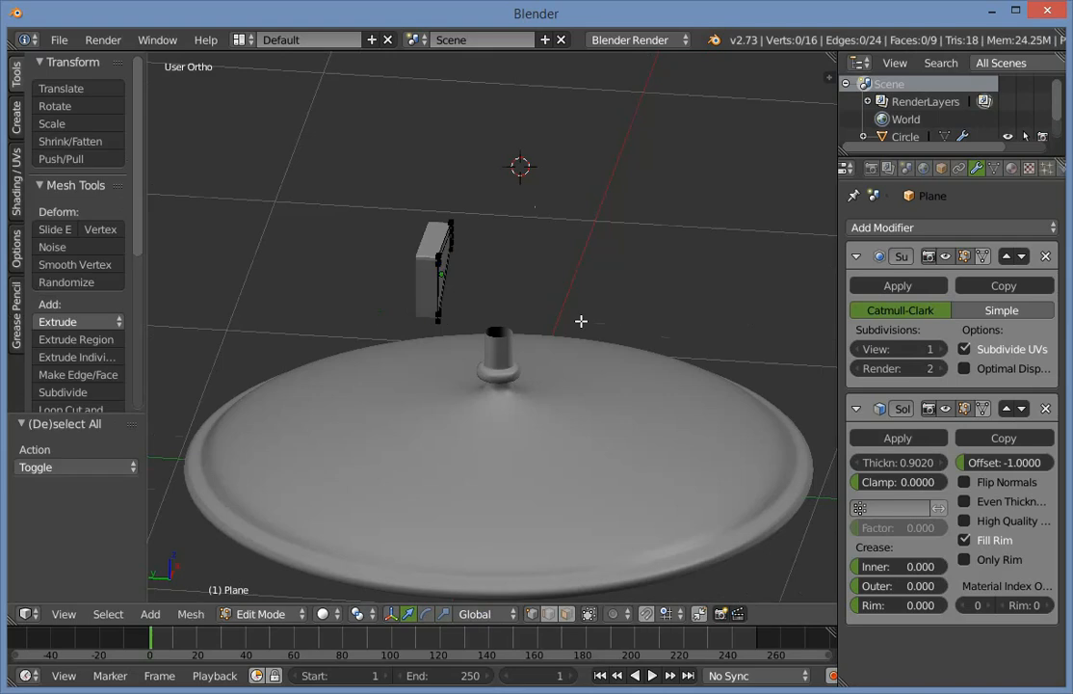
key(KP_Decimal)
key(KP_1)
key(Tab)
scroll(550, 243, down, 3)
key(s)
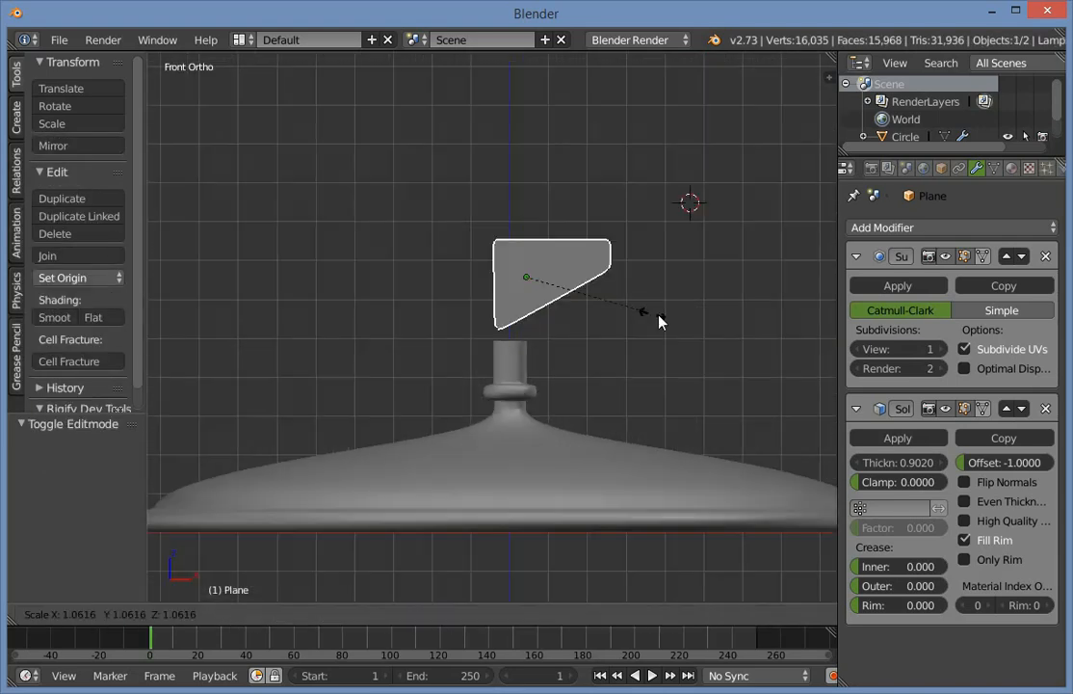
click(623, 305)
Compare the profile's editing cage with its smoothed shape, examining the corners and bottom tip.
scroll(606, 300, down, 1)
key(Tab)
key(Tab)
key(Tab)
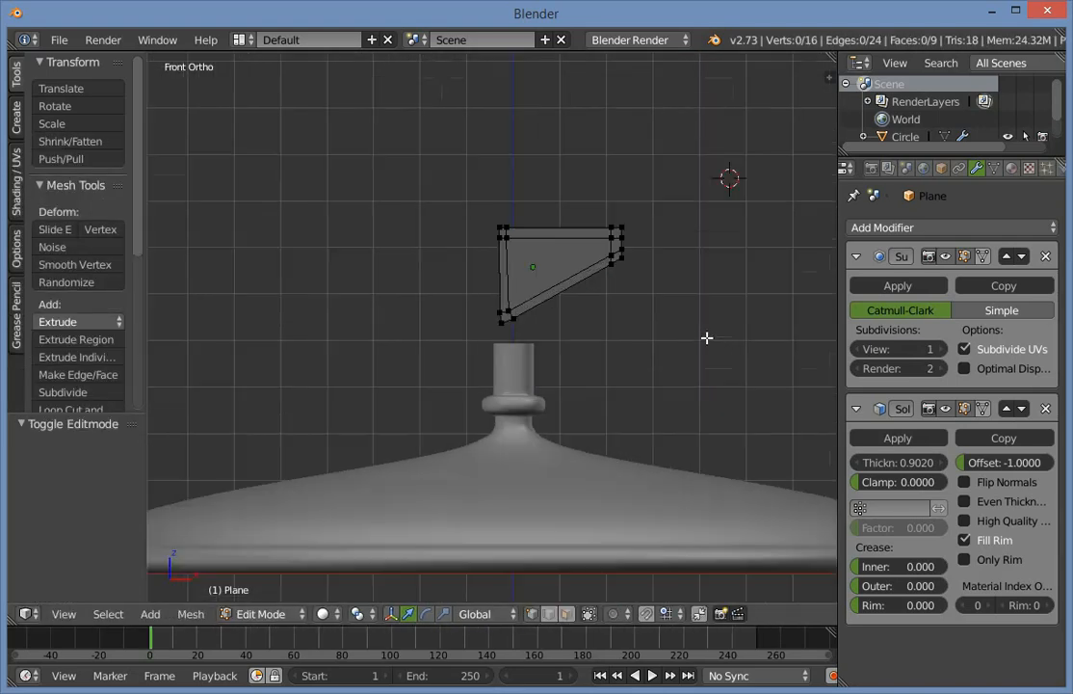
key(Tab)
key(Tab)
scroll(540, 288, up, 5)
key(a)
key(a)
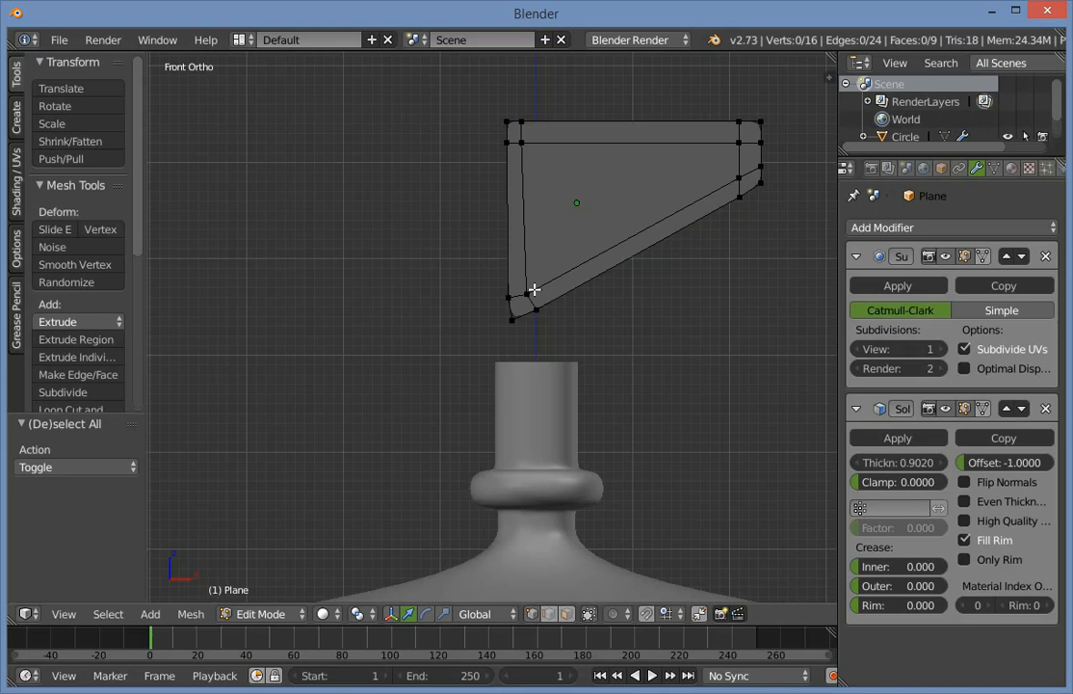
key(Tab)
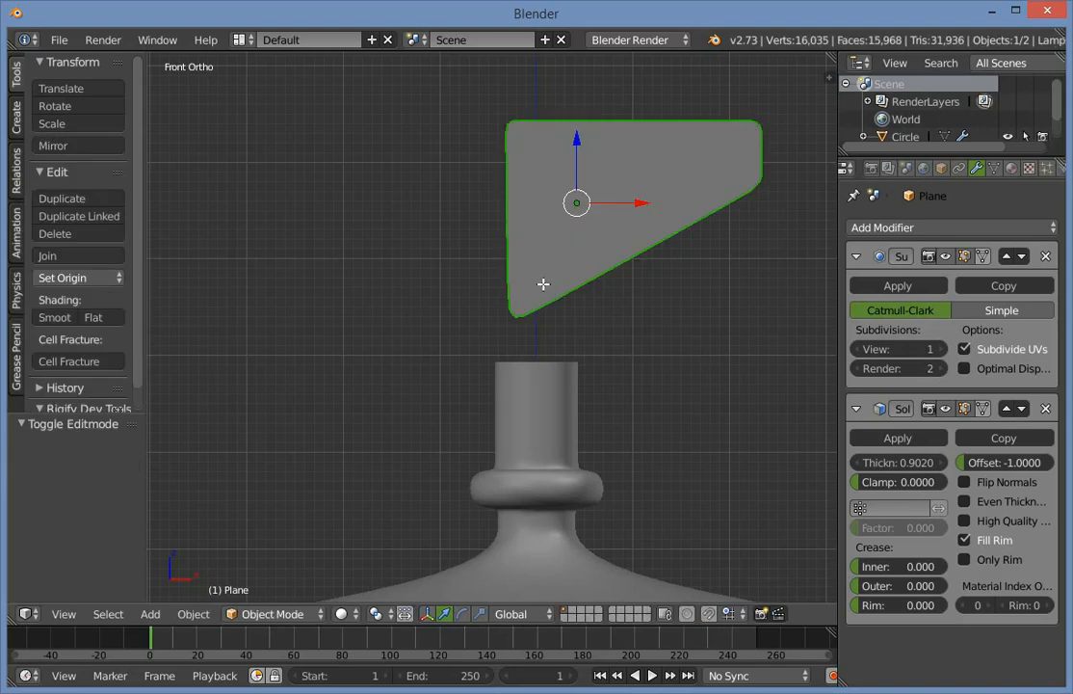
Add a centred vertical loop cut through the profile and check the result in wireframe and solid shading.
key(Tab)
key(a)
key(ctrl+r)
click(549, 274)
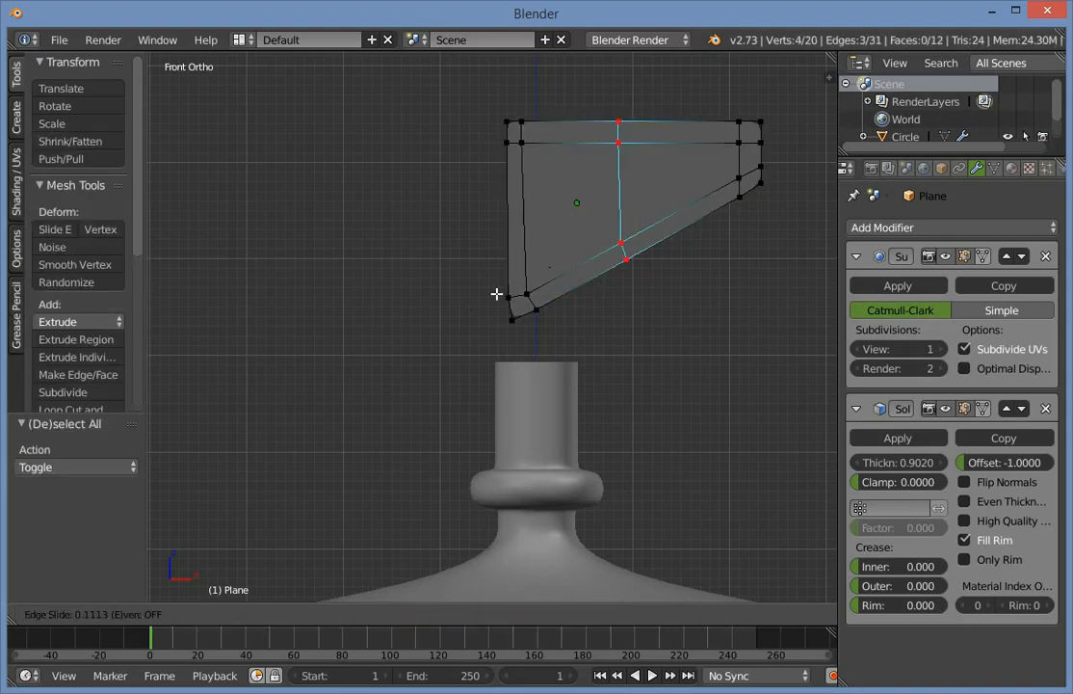
right_click(456, 317)
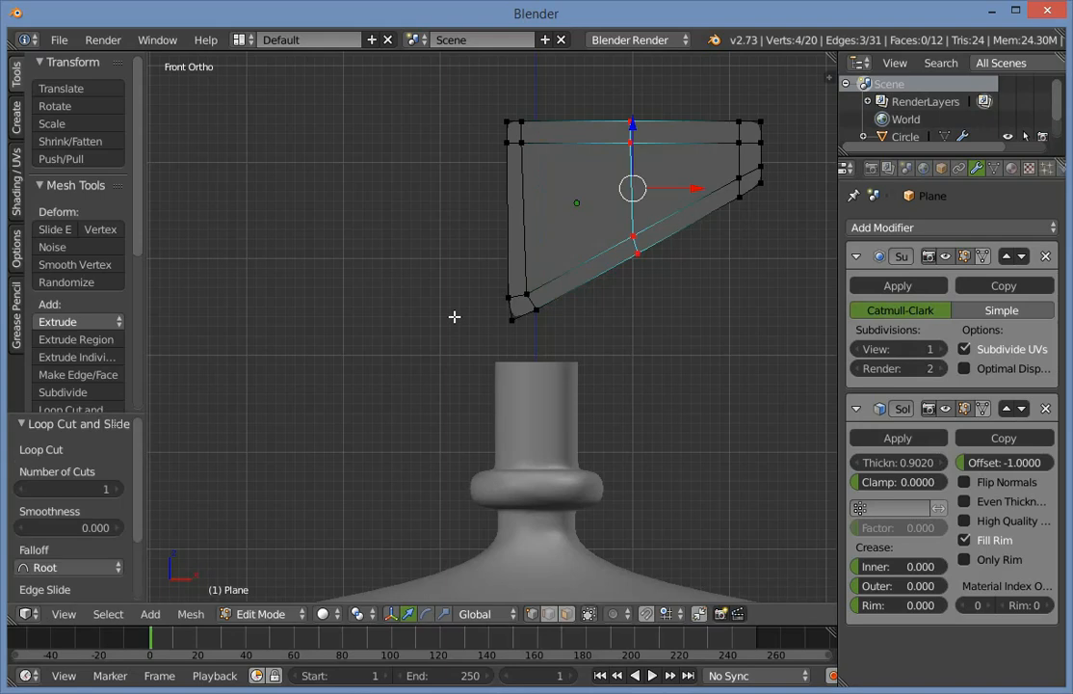
key(Tab)
key(z)
scroll(546, 292, down, 5)
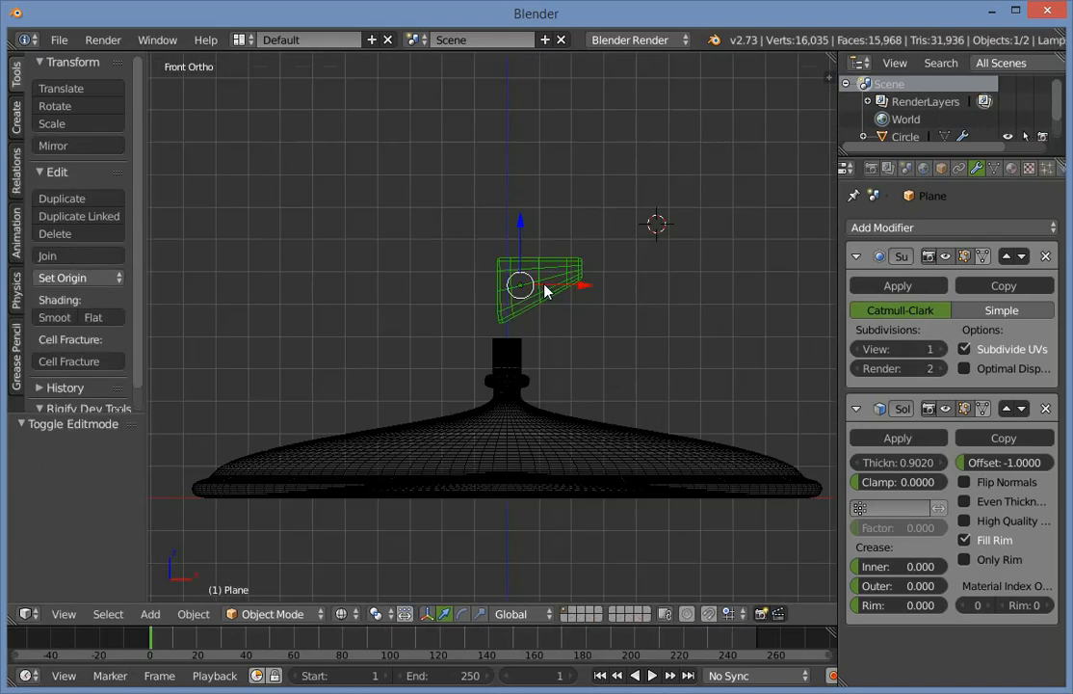
key(z)
scroll(513, 413, up, 2)
key(shift+d)
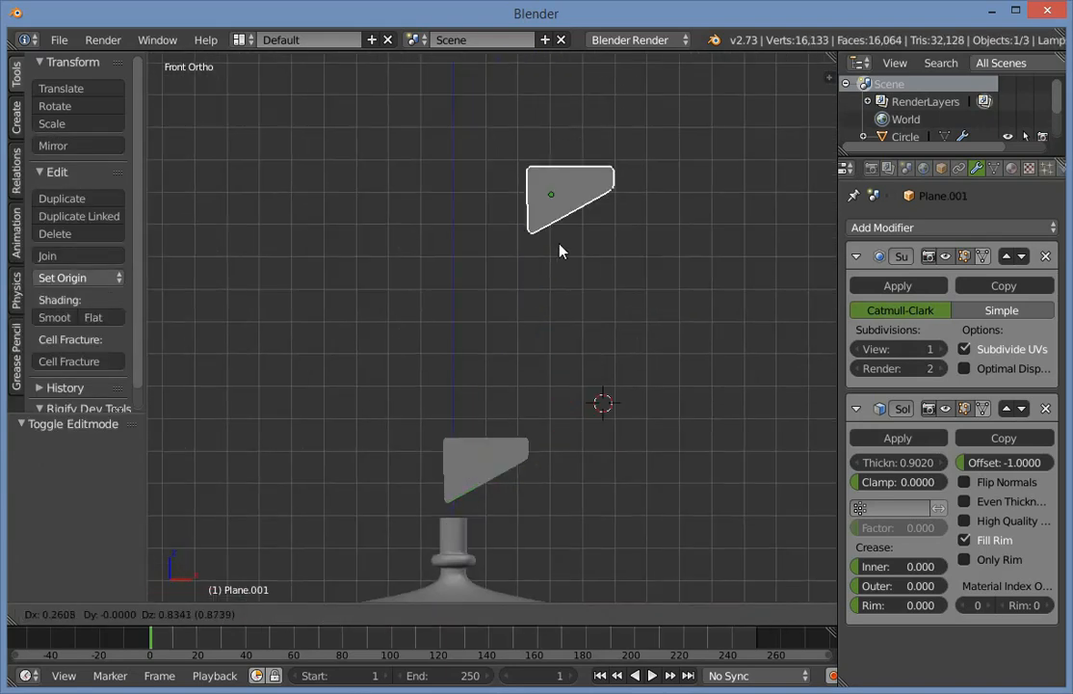
click(557, 251)
scroll(551, 252, down, 2)
shift+middle_drag(533, 348, 541, 399)
key(ctrl+z)
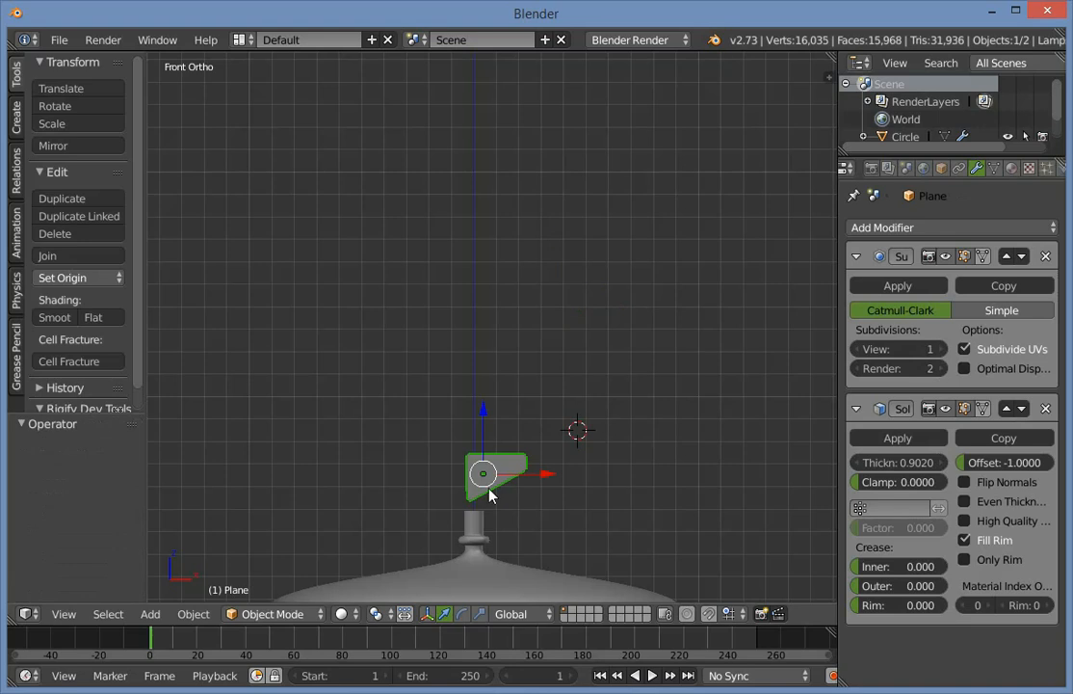
Duplicate the profile 0.579 in X and 1.221 in Z, rotate the copy -180°, and nudge it into place.
key(shift+d)
click(622, 195)
key(r)
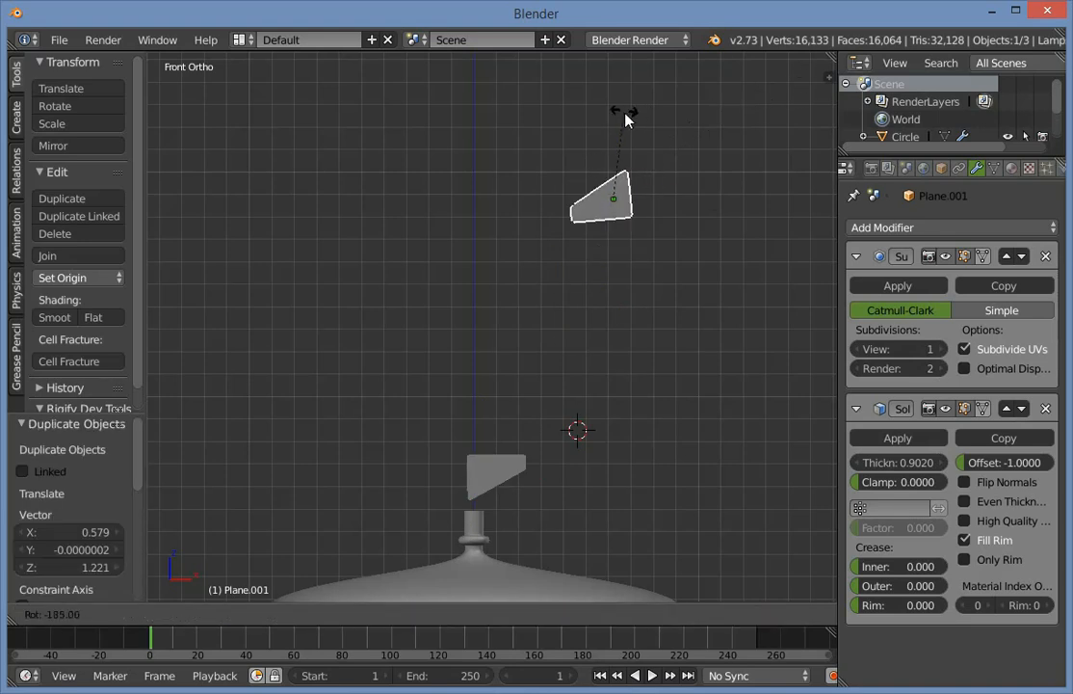
click(636, 128)
key(g)
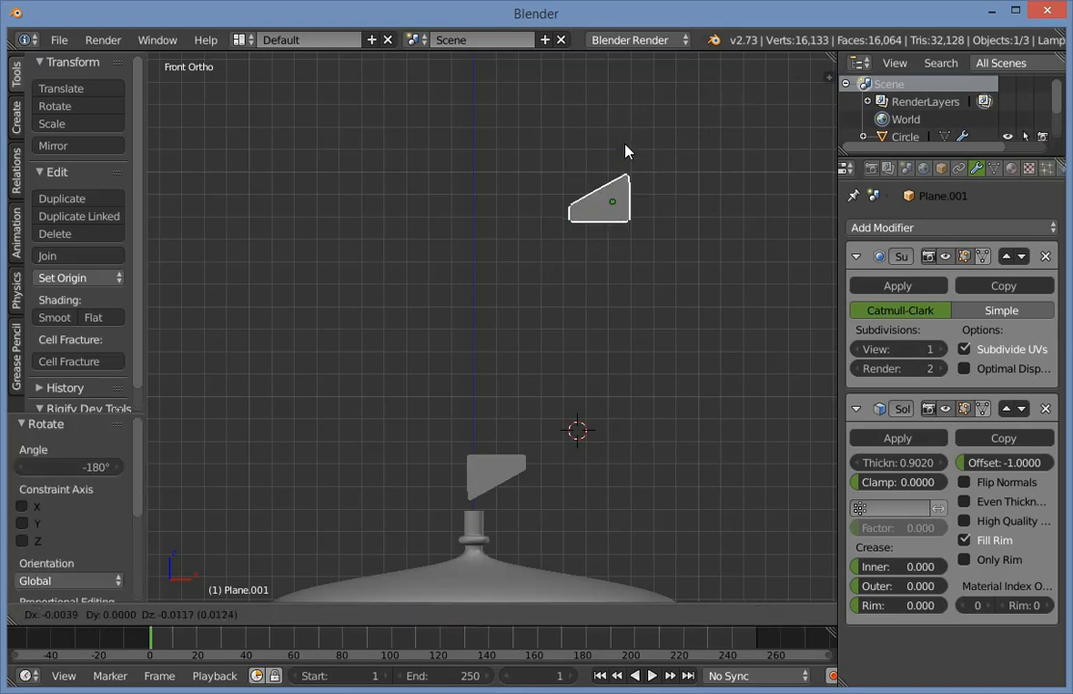
click(624, 152)
scroll(571, 247, down, 2)
shift+middle_drag(571, 240, 664, 330)
scroll(651, 314, down, 1)
key(shift+d)
right_click(631, 249)
key(ctrl+z)
Move the rotated copy farther up and outward from the base, finishing with -0.074 in X and -0.027 in Z.
key(g)
click(713, 248)
key(g)
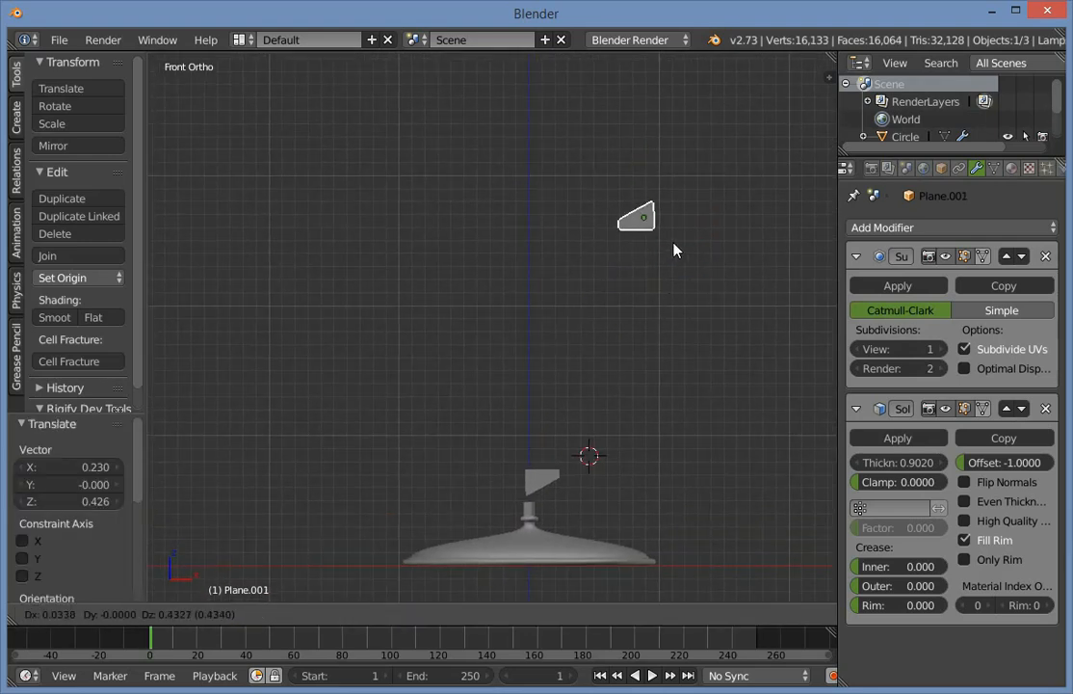
click(722, 281)
key(g)
click(693, 287)
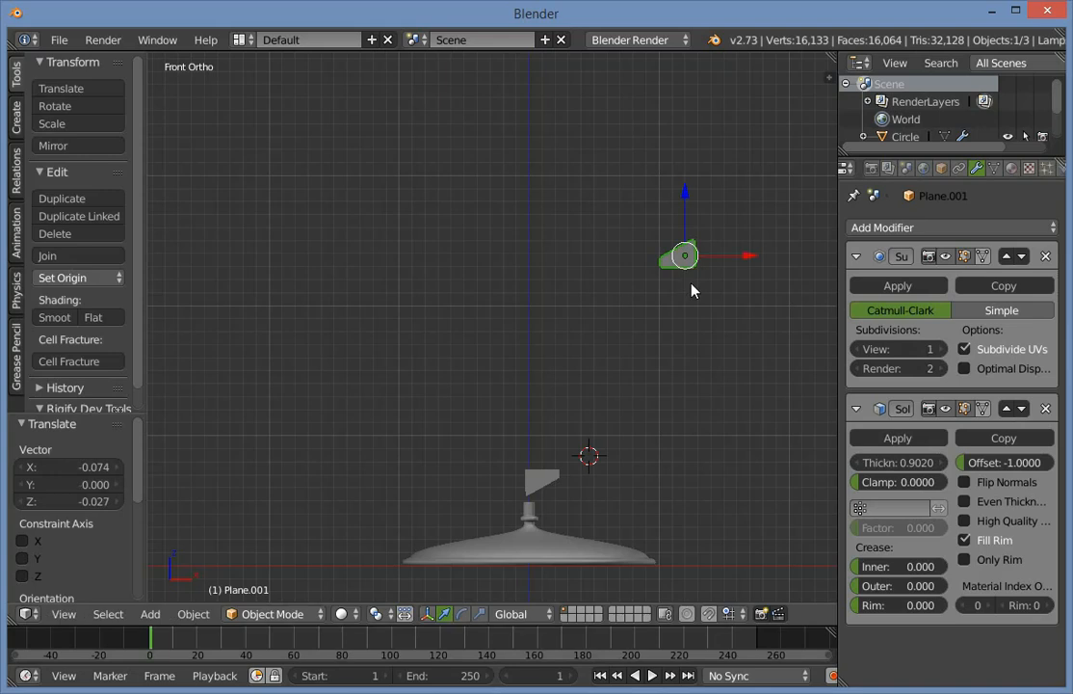
Duplicate the rotated copy -1.244 in X and 1.305 in Z, rotate the new copy -20°, and reposition it.
key(shift+d)
click(553, 128)
shift+middle_drag(595, 261, 663, 417)
key(r)
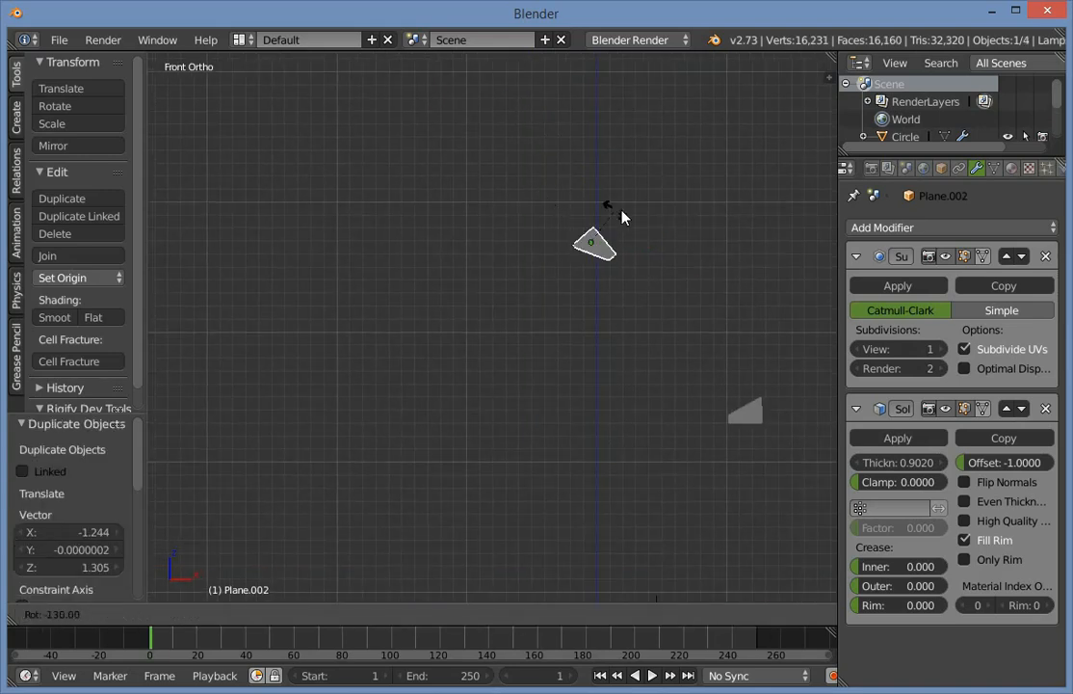
click(633, 342)
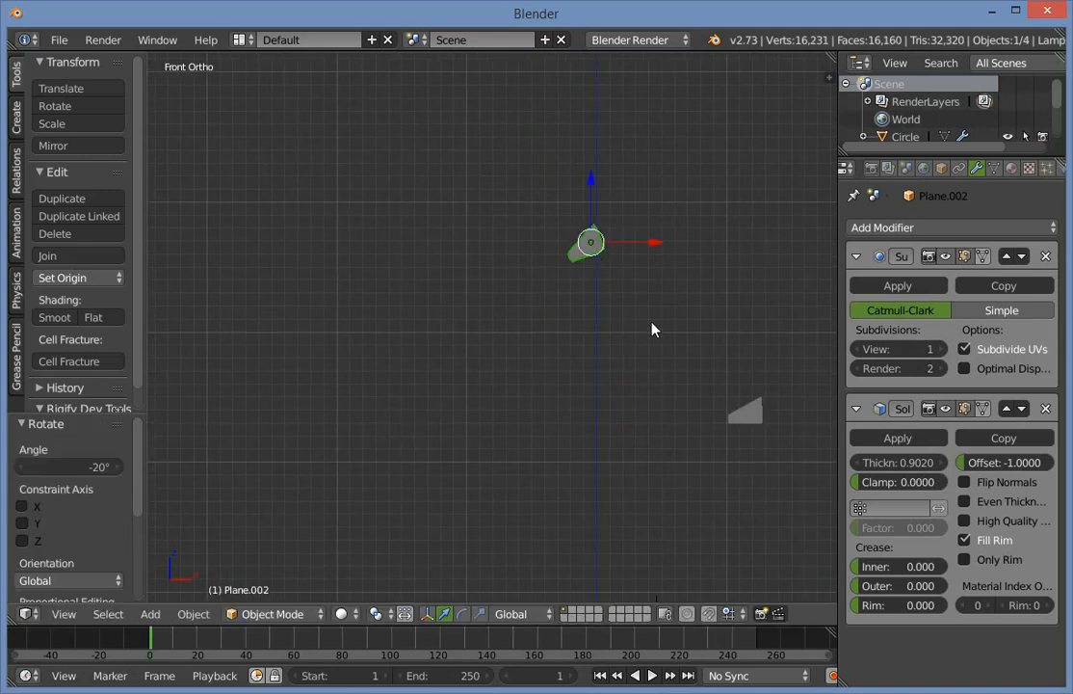
key(g)
click(610, 286)
Move the first rotated copy -0.029 in X and -0.136 in Z.
key(a)
scroll(617, 366, down, 3)
shift+middle_drag(623, 425, 614, 361)
scroll(578, 303, up, 1)
key(g)
click(683, 340)
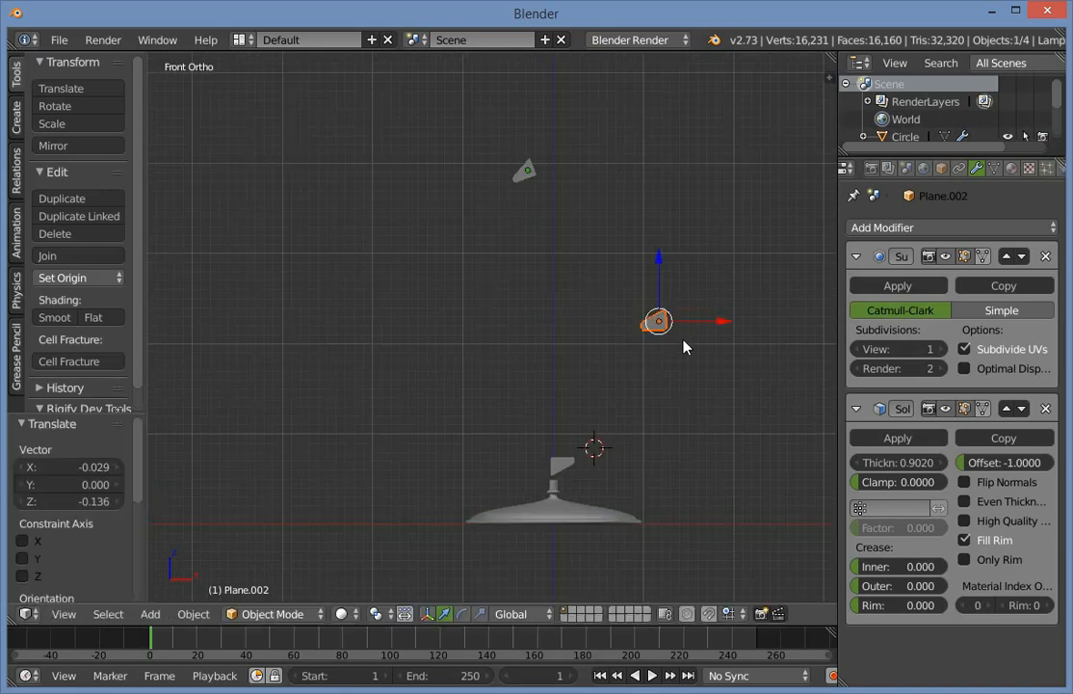
Check the layout from the side, and add a plane aligned to the front view just above the original profile.
key(a)
middle_drag(684, 341, 526, 414)
key(KP_3)
shift+middle_drag(660, 386, 566, 295)
key(KP_1)
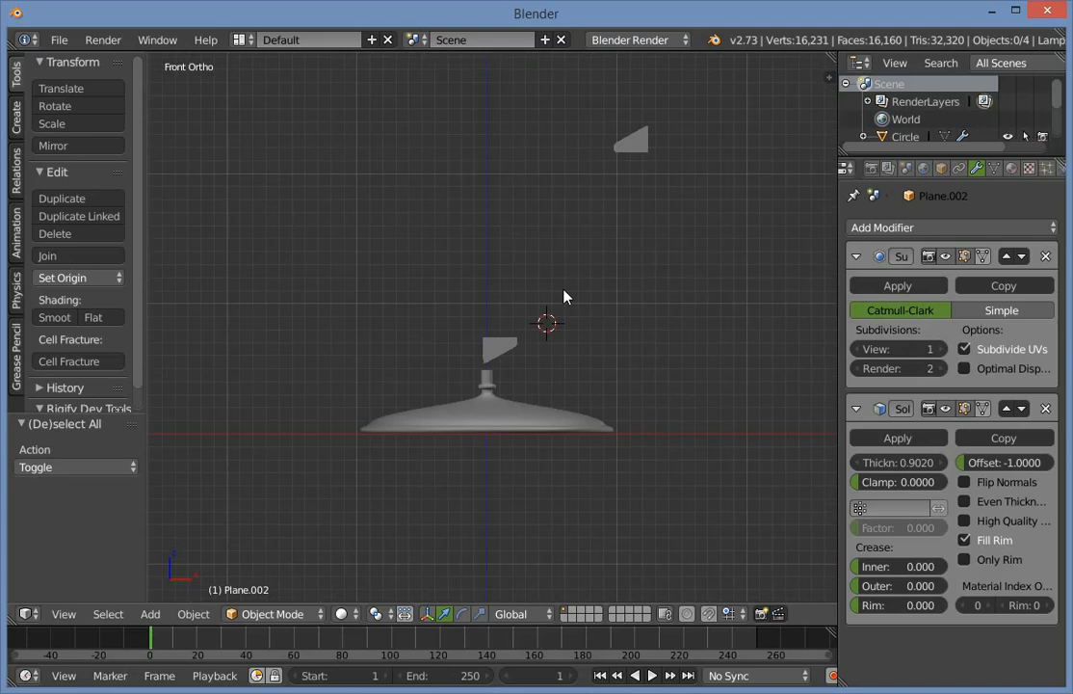
scroll(508, 290, up, 3)
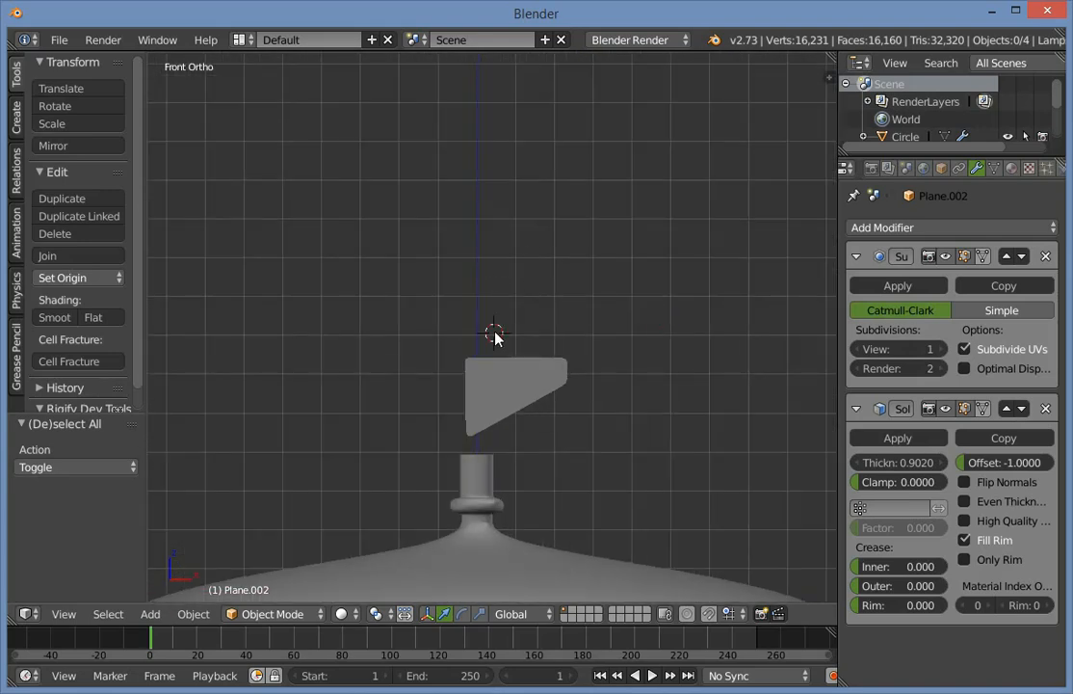
key(shift+a)
mouse_move(494, 332)
click(553, 332)
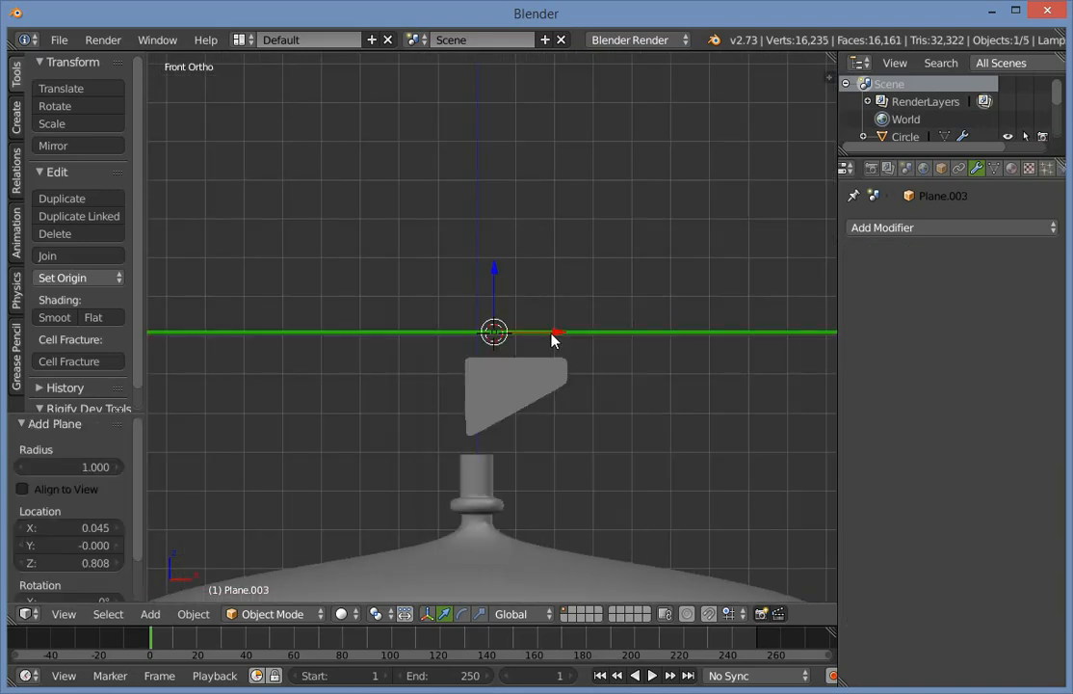
click(59, 490)
scroll(223, 426, down, 3)
key(s)
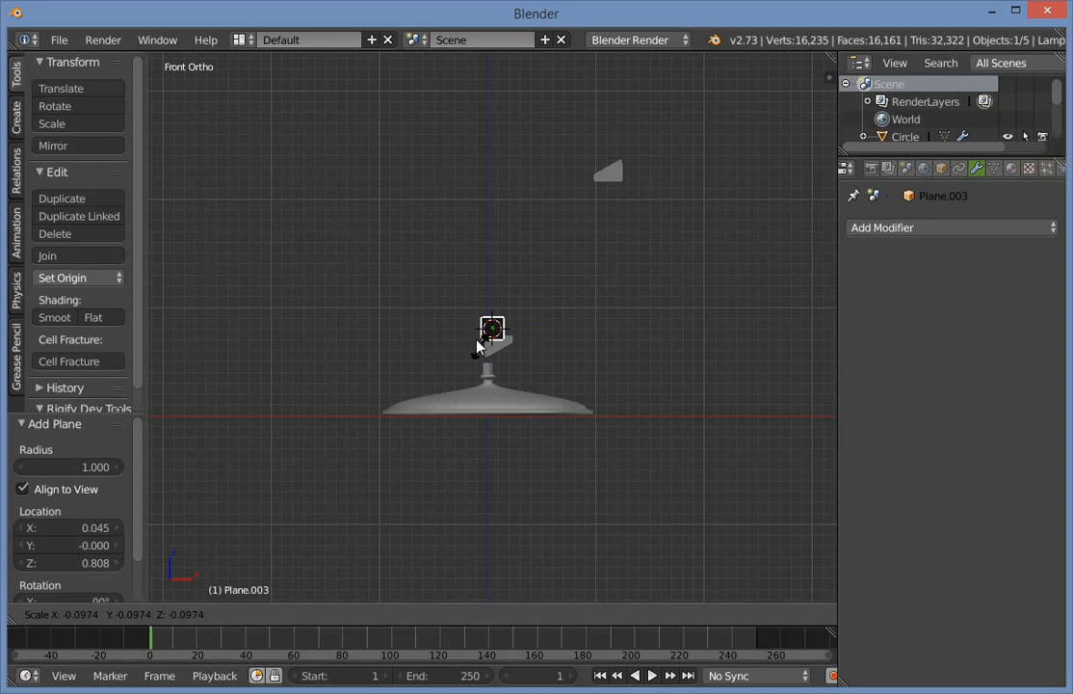
click(479, 341)
scroll(521, 344, up, 4)
key(g)
key(z)
click(548, 285)
key(ctrl+z)
key(ctrl+z)
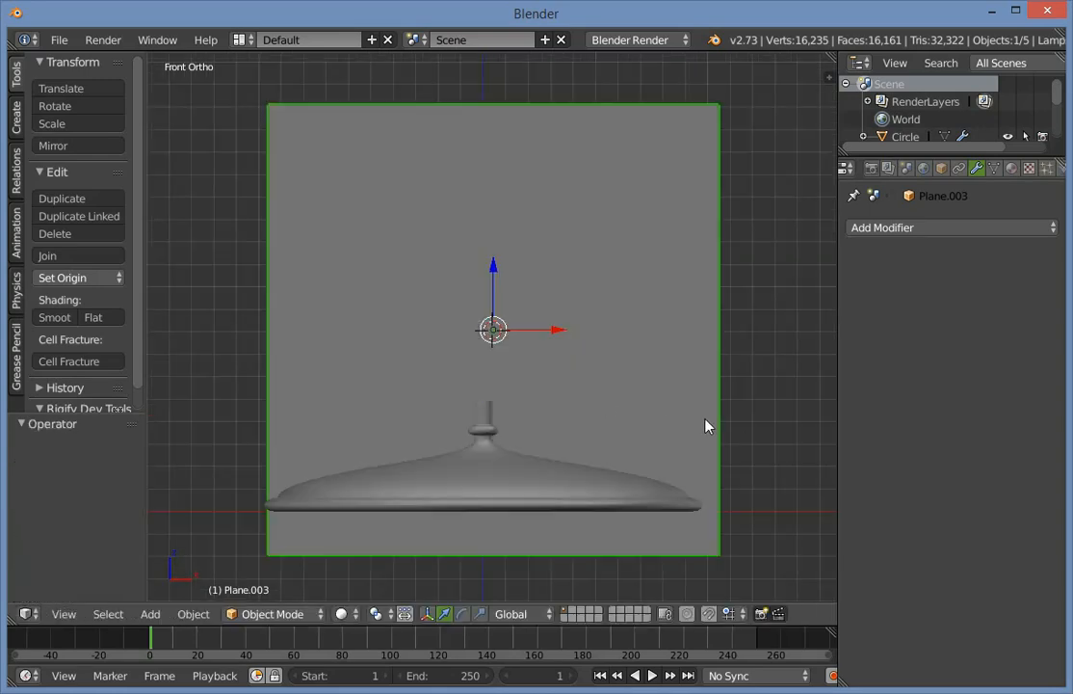
Scale the new plane down to a small square, raise it along Z above the profile, and open it in Edit Mode in wireframe.
key(s)
click(516, 388)
key(g)
key(z)
click(508, 241)
key(Tab)
key(a)
scroll(459, 275, up, 1)
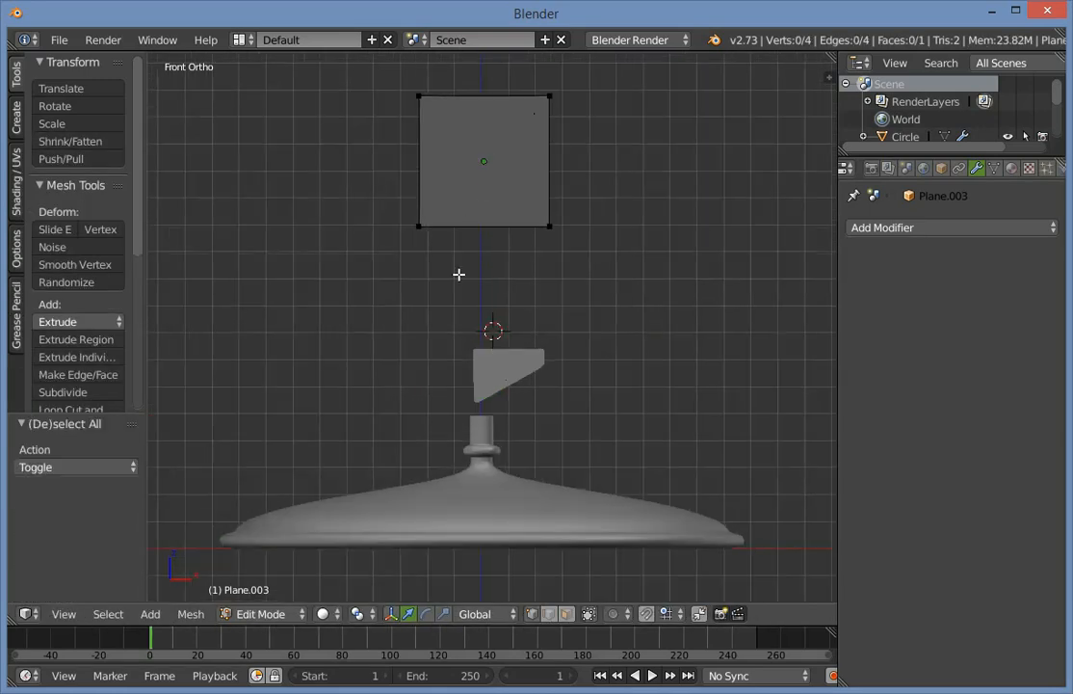
key(z)
shift+middle_drag(458, 274, 464, 405)
key(b)
drag(693, 484, 393, 361)
shift+middle_drag(558, 367, 571, 275)
scroll(569, 282, up, 2)
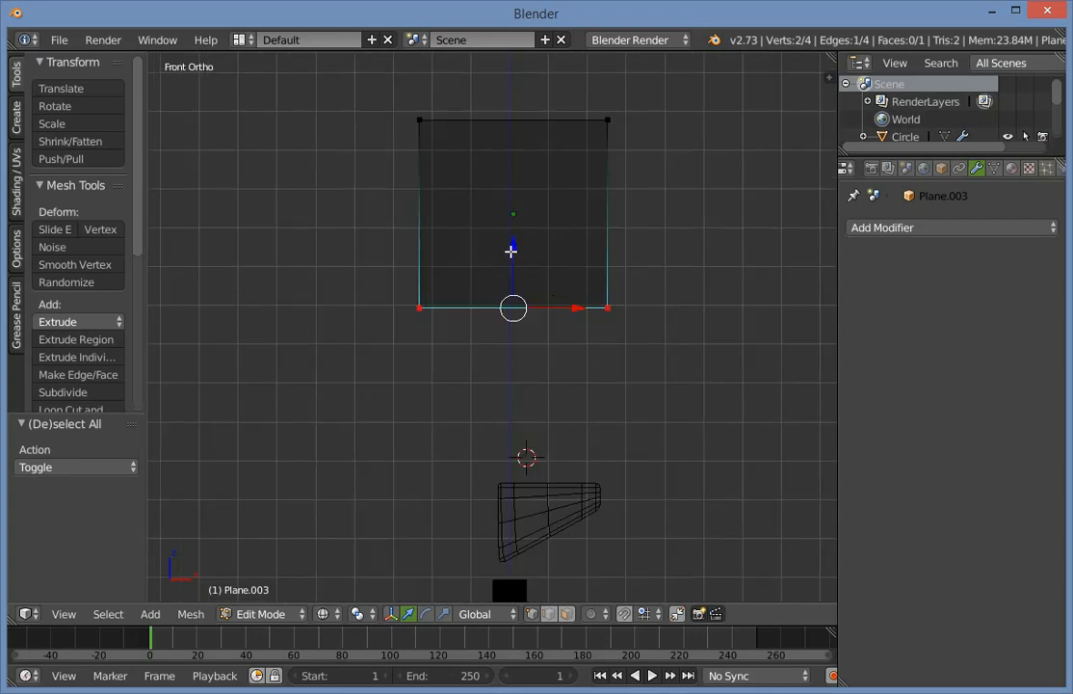
key(a)
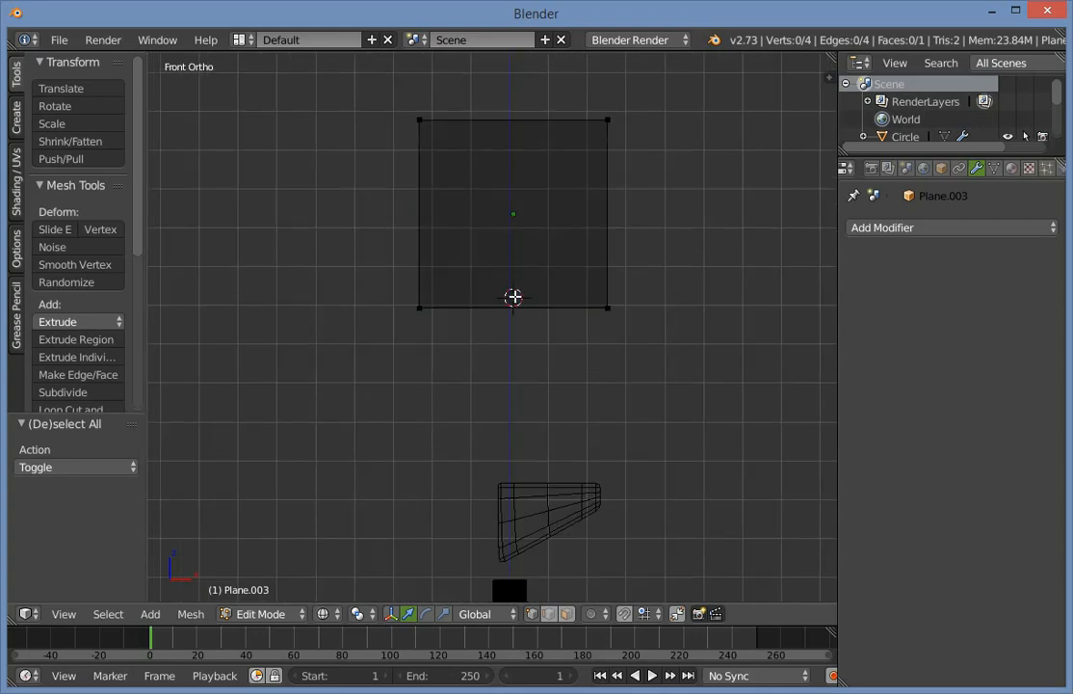
key(shift+a)
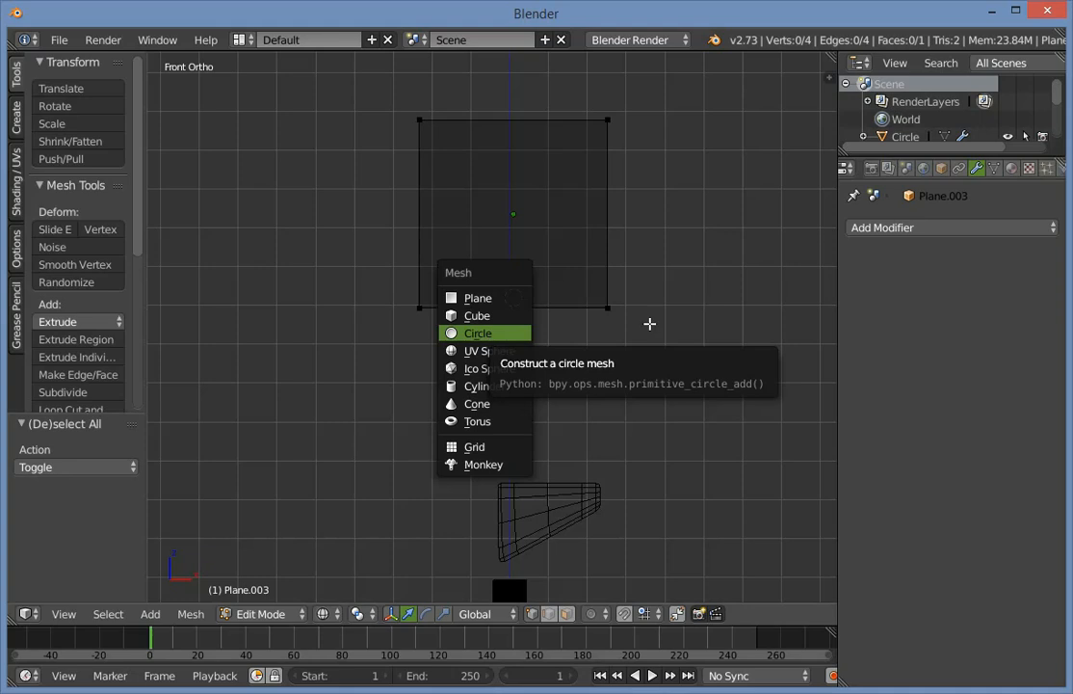
key(Escape)
Add two vertical loop cuts to the square, one close to each side edge, sliding the second about -0.73.
key(ctrl+r)
click(456, 309)
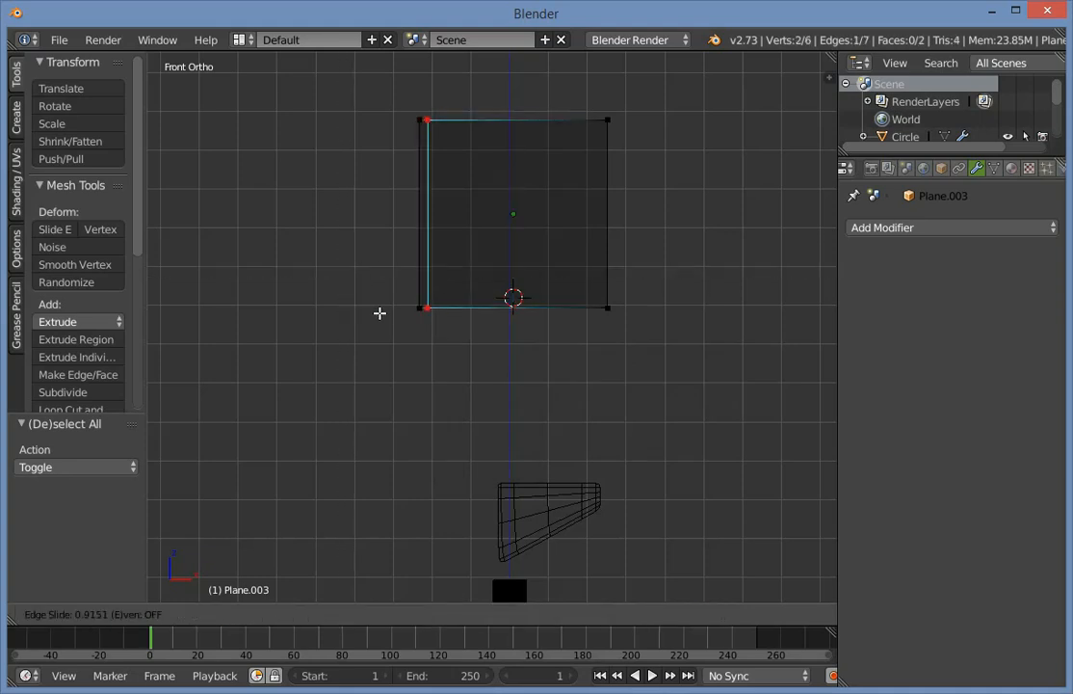
click(379, 313)
key(a)
key(ctrl+r)
click(545, 312)
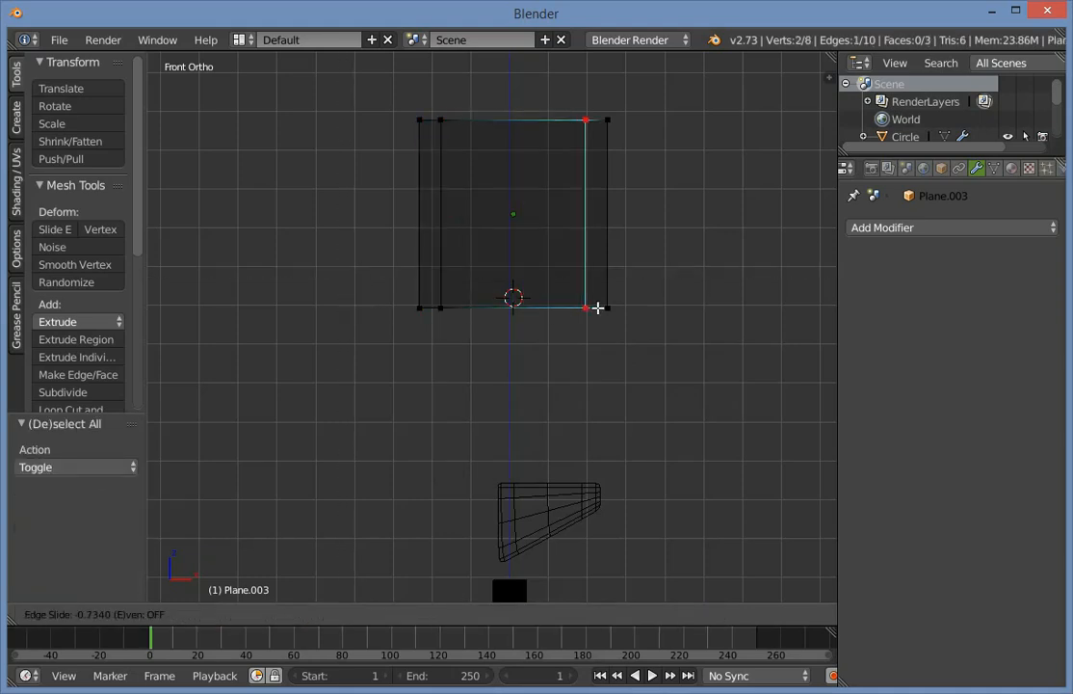
click(598, 307)
key(a)
Select the short edge at the square's lower-left corner and extrude it diagonally down to the centre line.
key(b)
drag(270, 281, 473, 329)
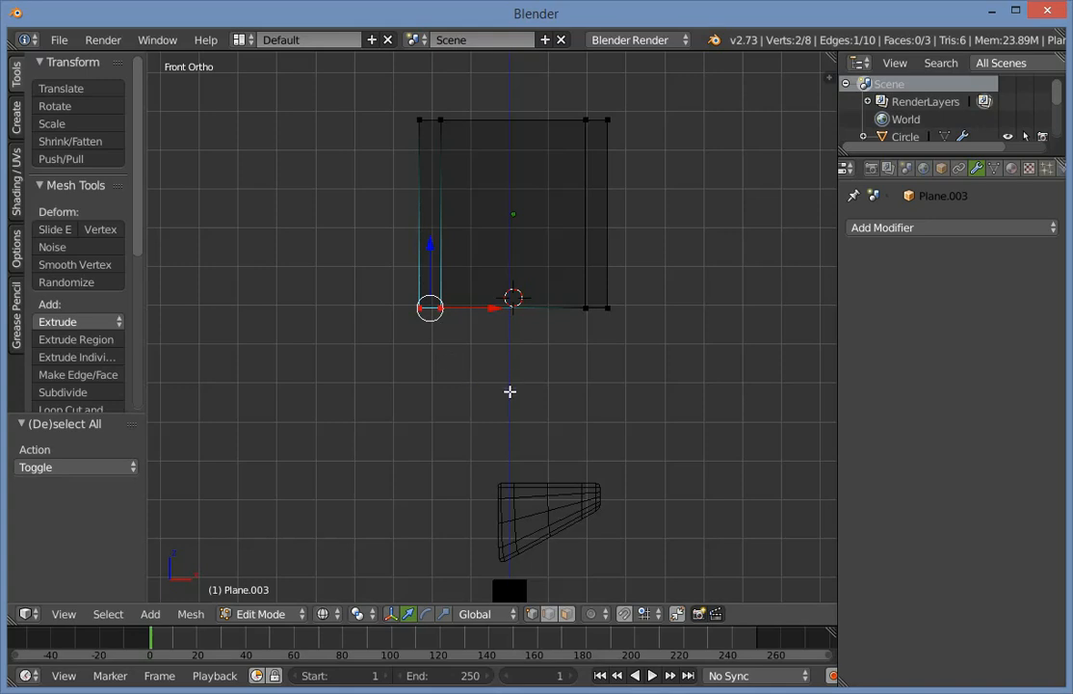
ctrl+click(510, 391)
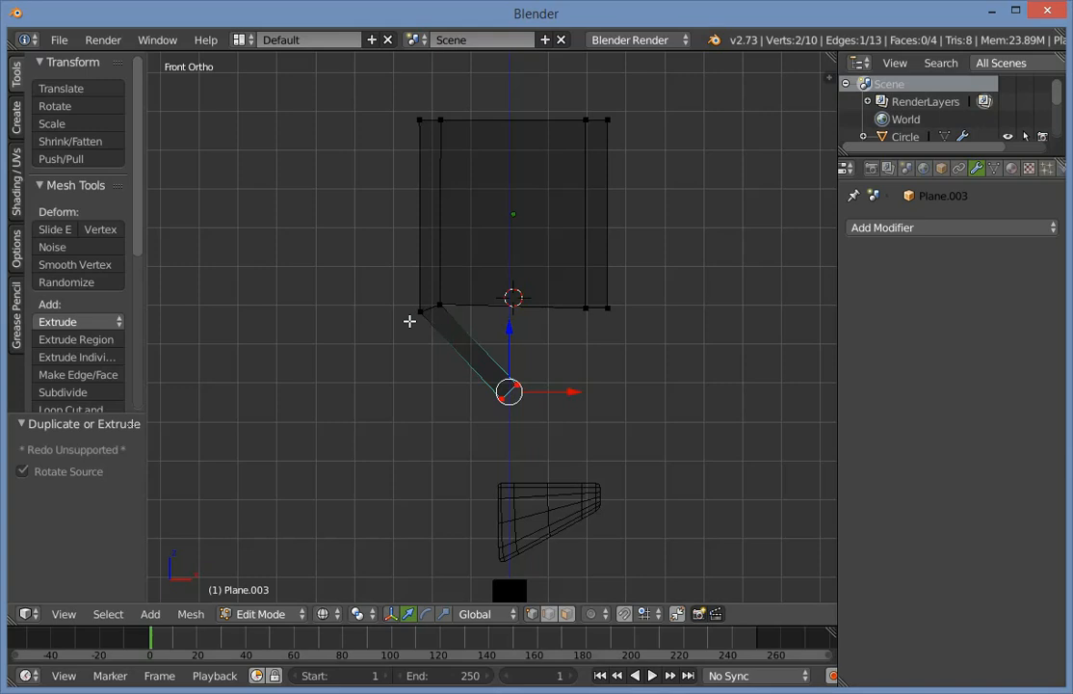
Align the extruded edge vertically by scaling it to 0 along X, and lengthen it along Z.
key(s)
key(x)
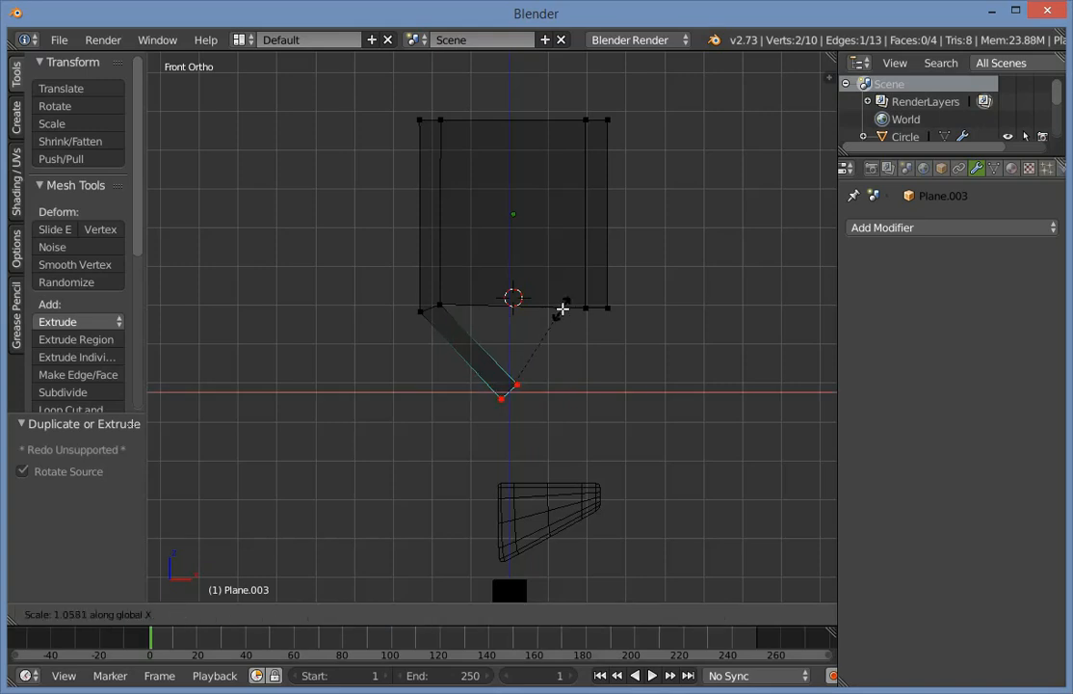
key(0)
key(Return)
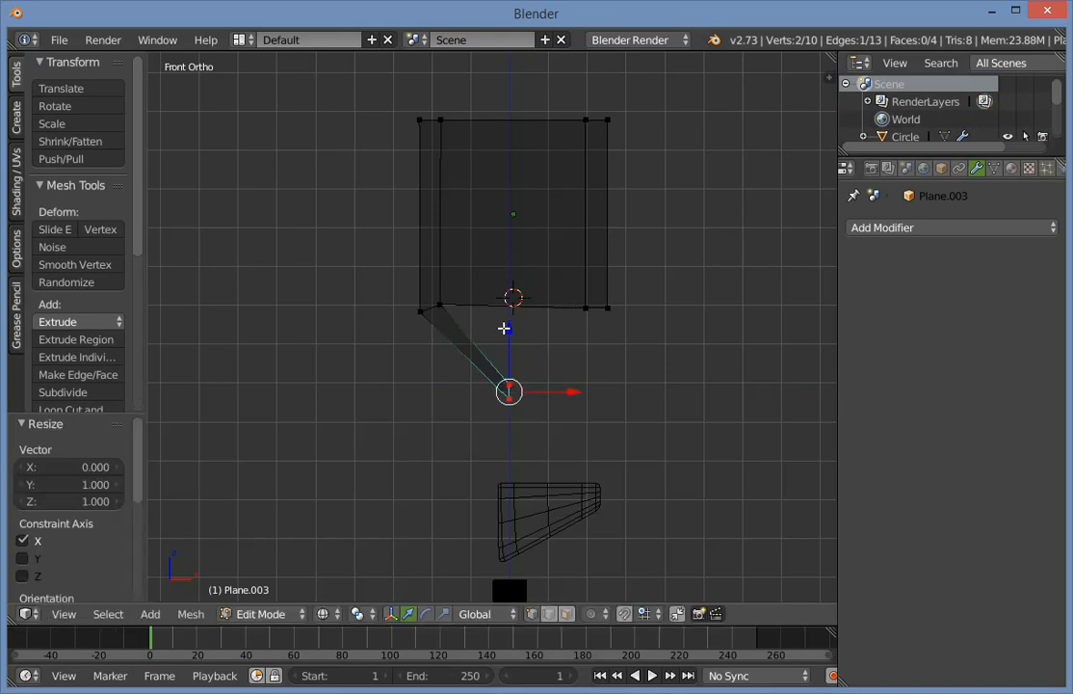
key(s)
key(z)
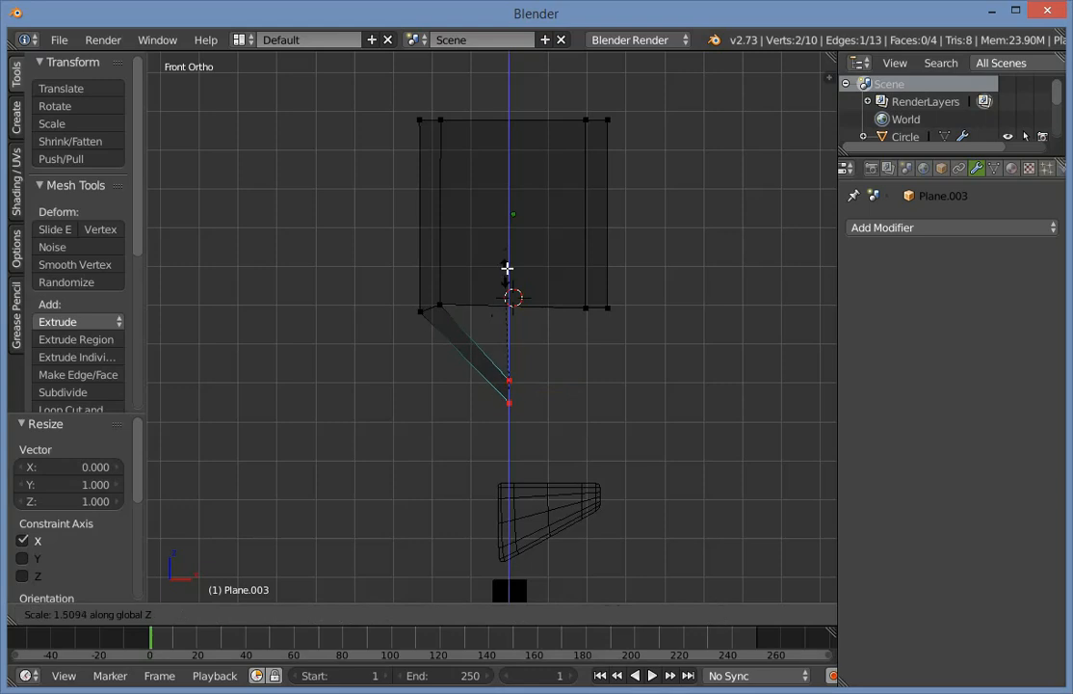
click(518, 245)
key(a)
scroll(571, 394, up, 2)
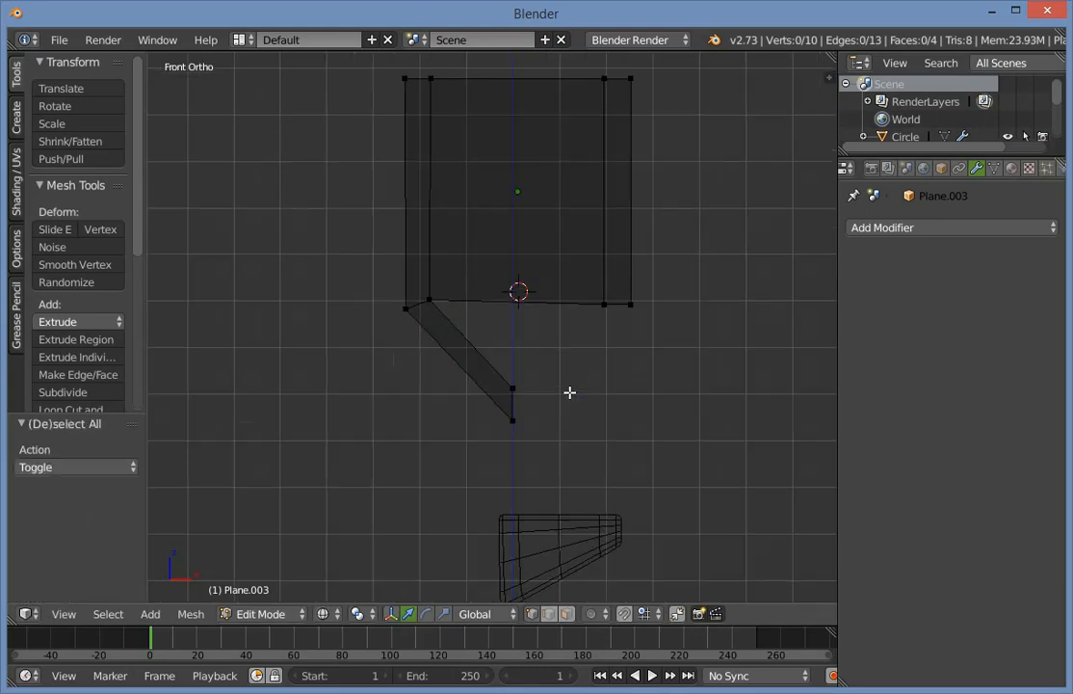
Fill a face between the vertical tip edge and the short edge at the square's lower-right corner.
key(b)
drag(494, 355, 576, 539)
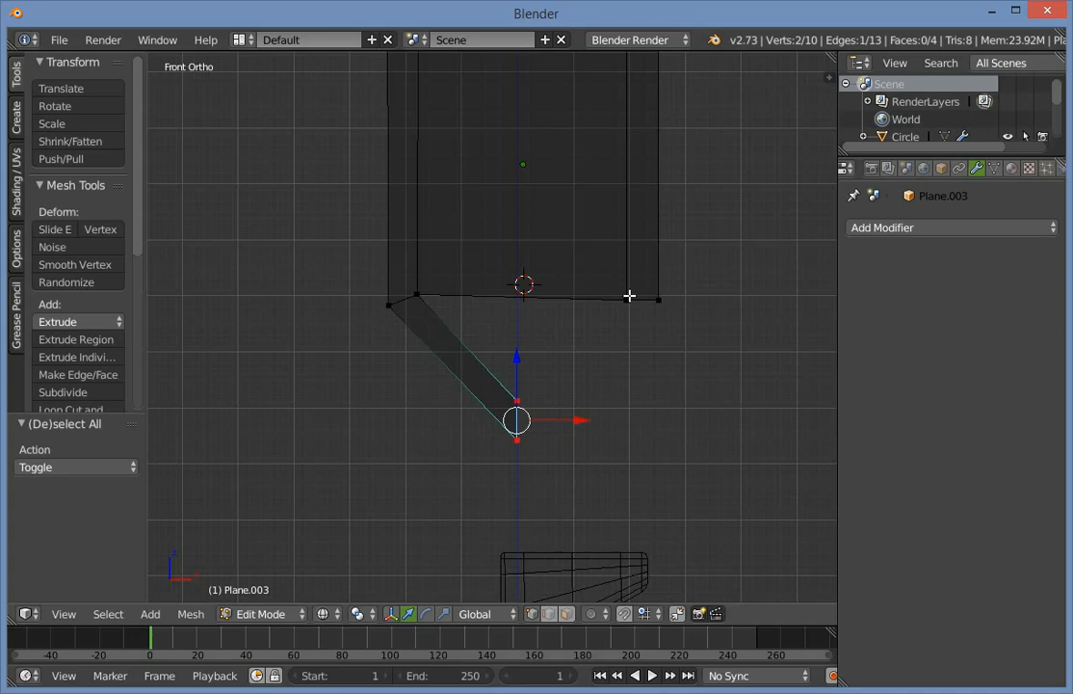
shift+right_click(629, 296)
shift+right_click(659, 299)
key(f)
key(a)
key(Tab)
key(Tab)
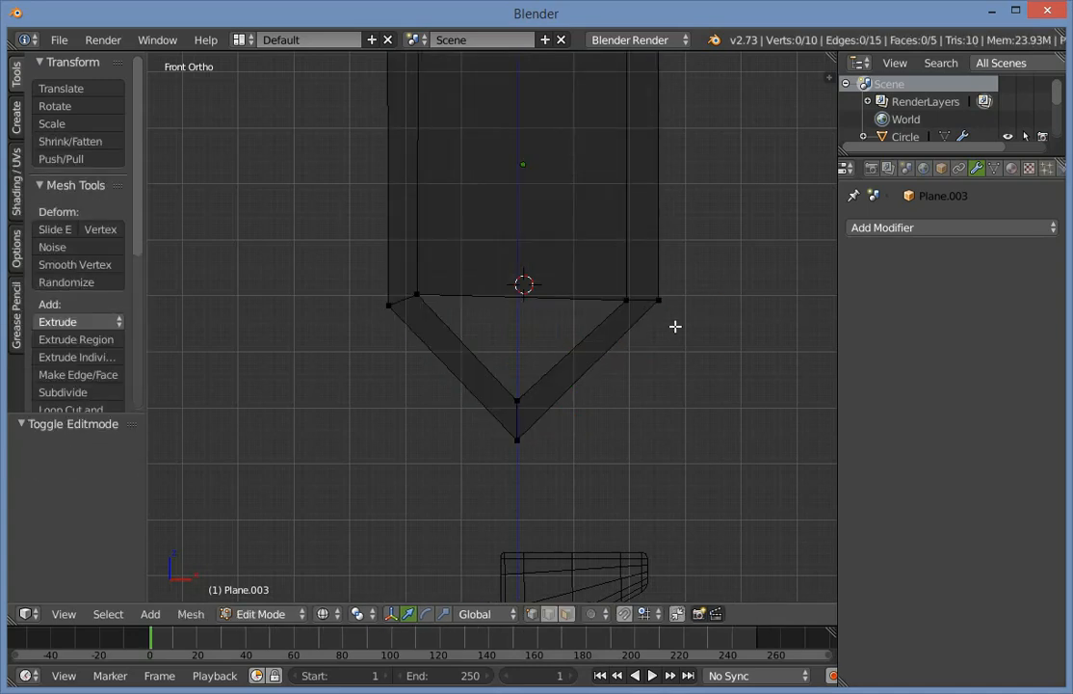
scroll(665, 331, down, 2)
key(a)
key(a)
right_click(597, 308)
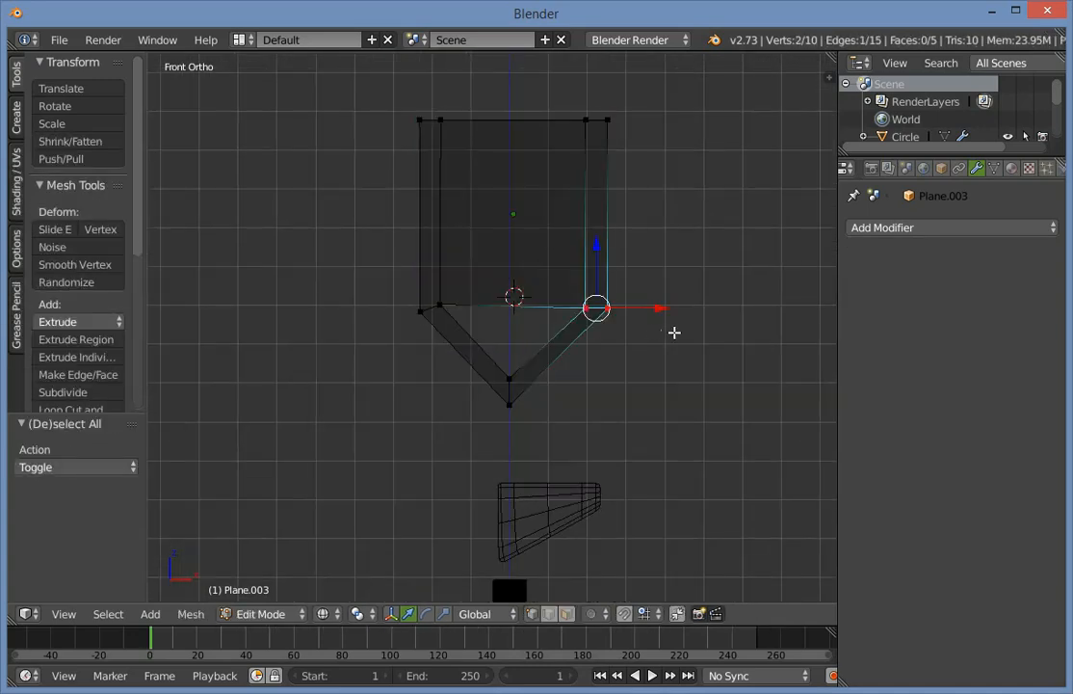
key(b)
drag(674, 332, 347, 267)
key(a)
right_drag(626, 309, 617, 324)
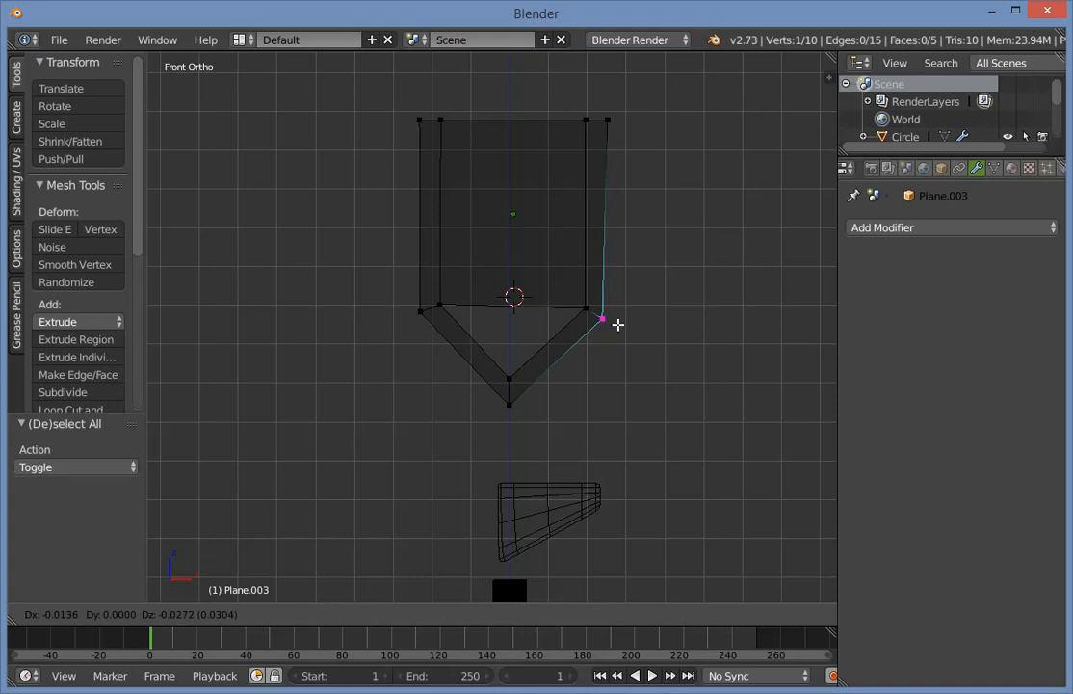
click(618, 324)
key(ctrl+z)
drag(608, 242, 607, 252)
click(608, 245)
key(a)
scroll(627, 281, up, 3)
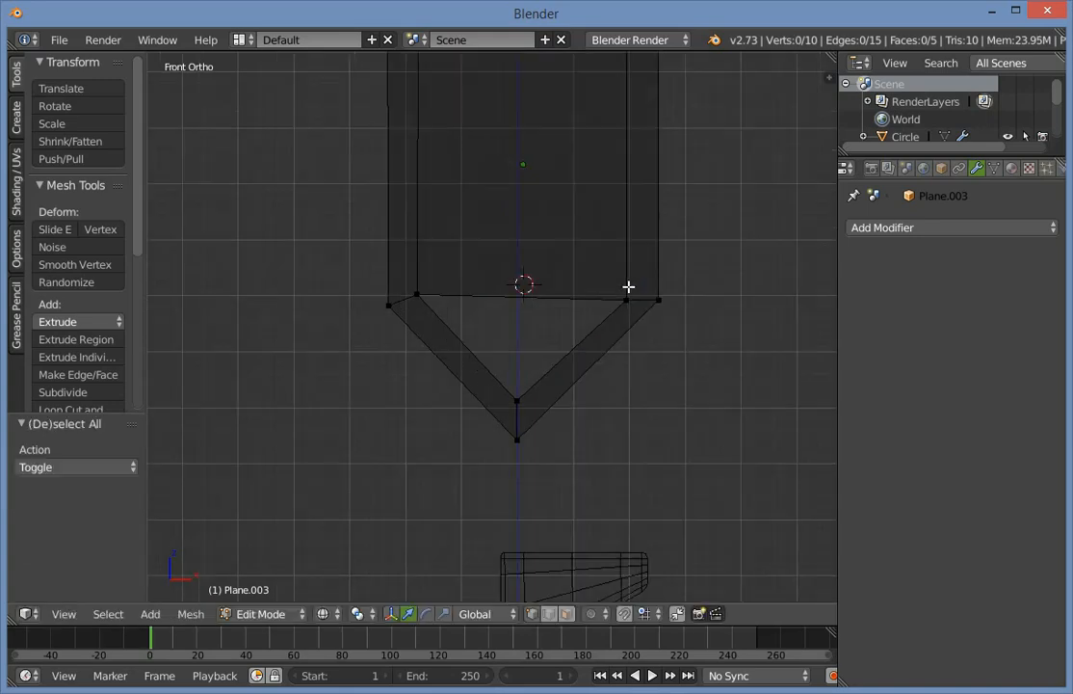
Raise the inner vertex at the square's lower-right corner by about 0.007 along Z.
right_click(653, 299)
scroll(689, 231, up, 2)
key(g)
key(z)
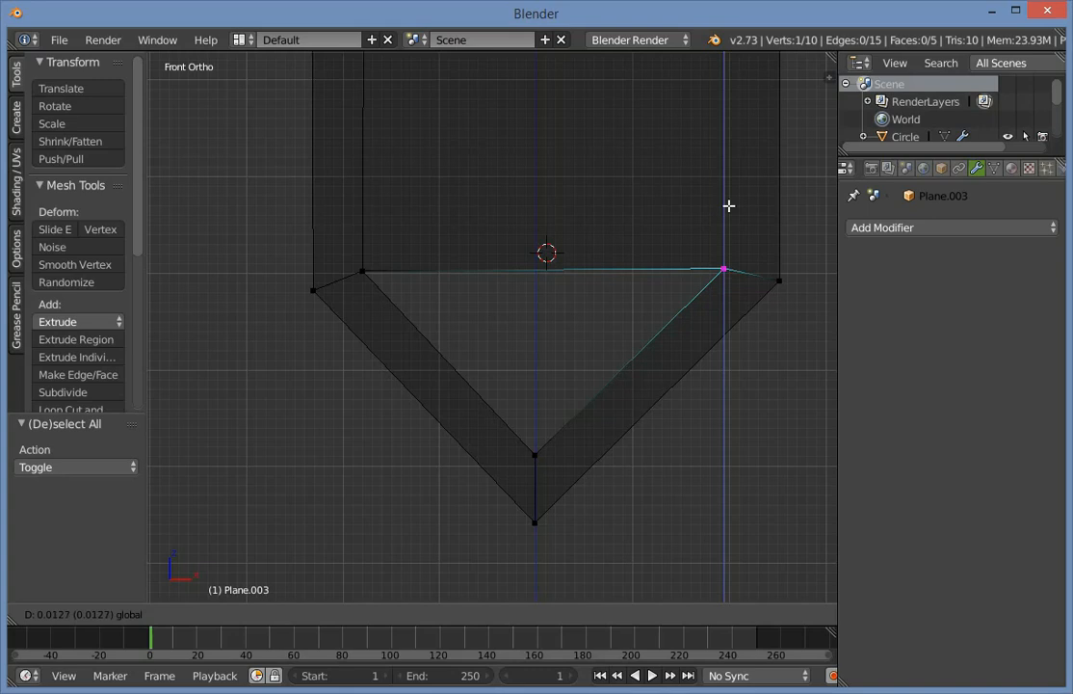
click(729, 207)
Level the square's two inner lower vertices with each other by scaling them to 0 along Z.
key(b)
drag(361, 233, 432, 287)
scroll(529, 289, down, 1)
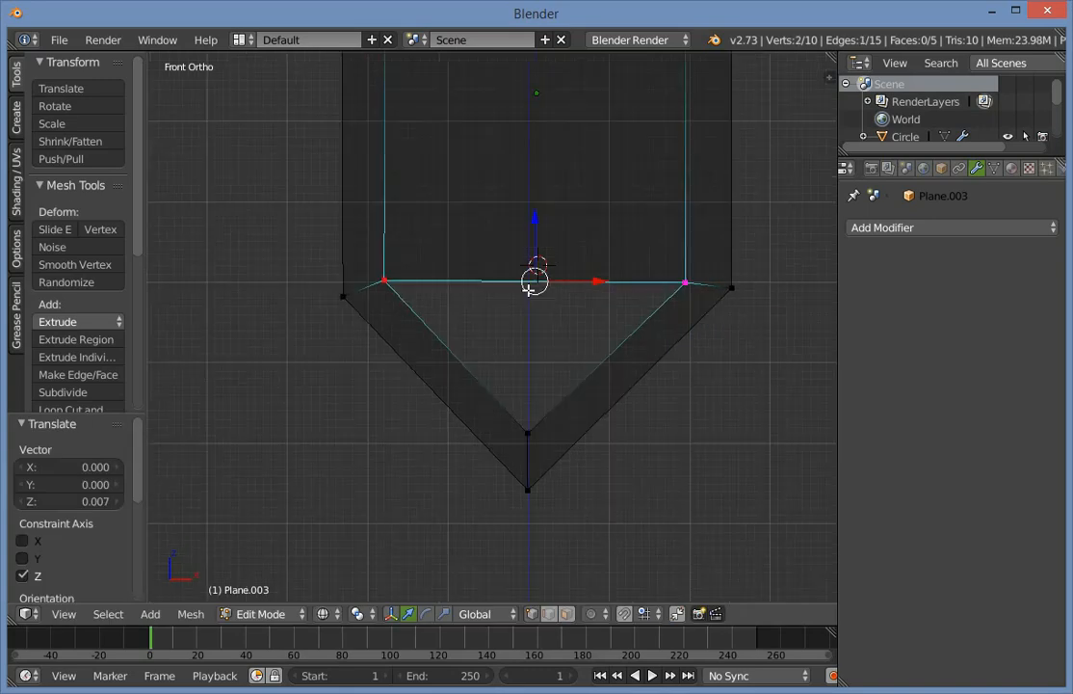
key(s)
key(z)
key(0)
key(Return)
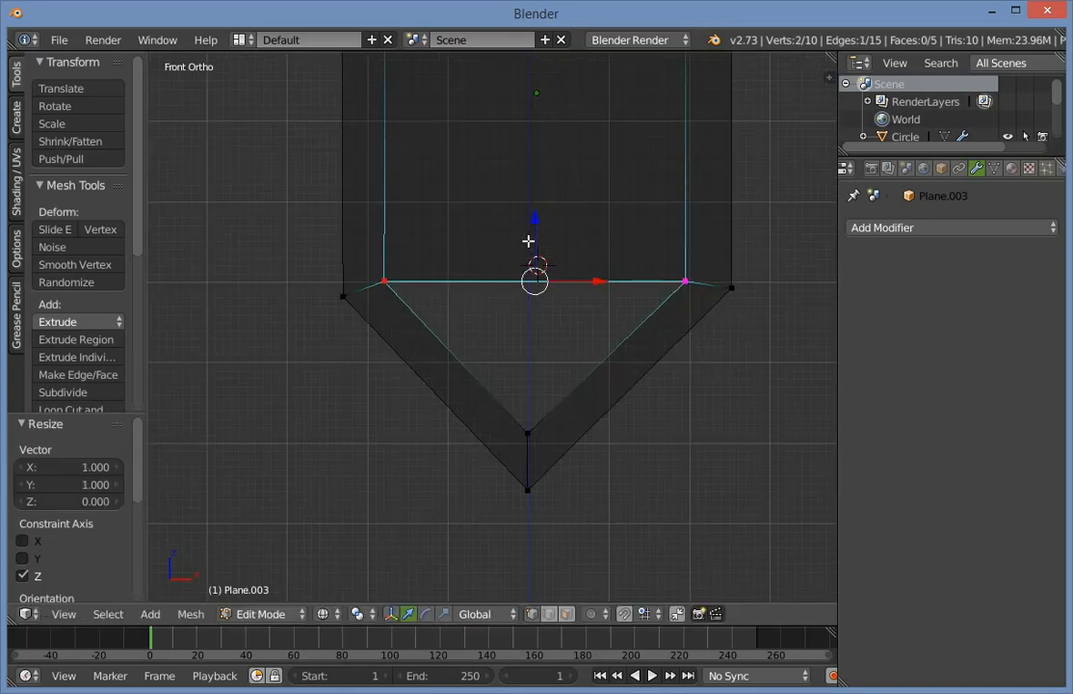
Level the square's two outer lower corner vertices by scaling them to 0 along Z, and check the shape in solid shading.
key(Tab)
key(Tab)
key(a)
right_click(733, 290)
shift+right_click(345, 296)
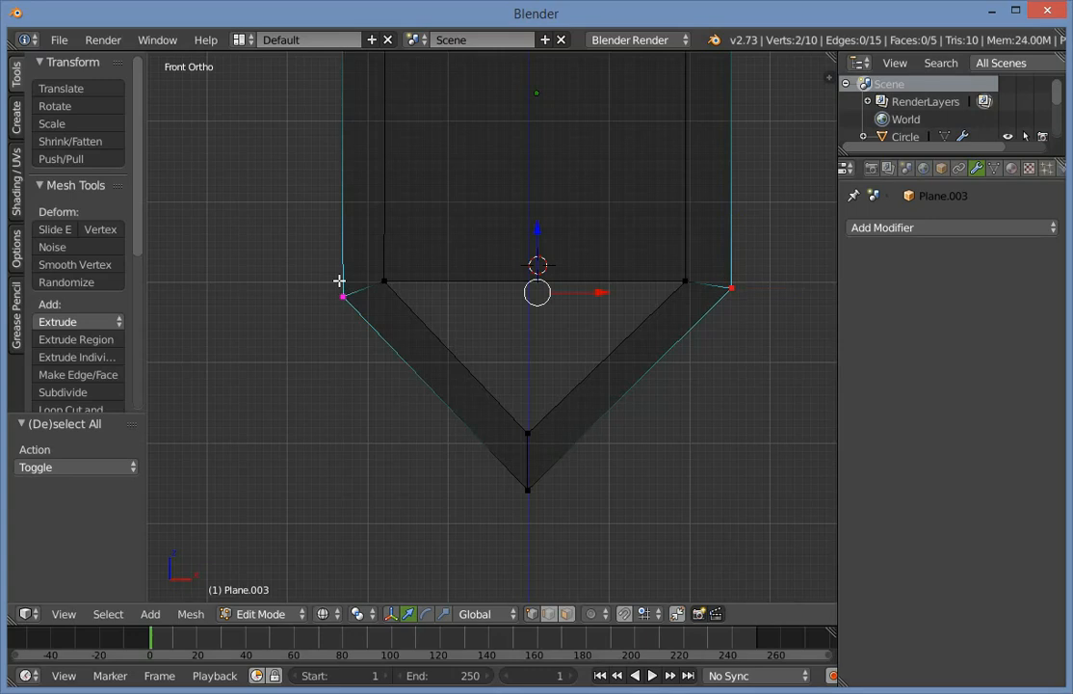
key(s)
key(z)
key(0)
key(Return)
key(Tab)
key(z)
scroll(472, 333, down, 6)
key(Tab)
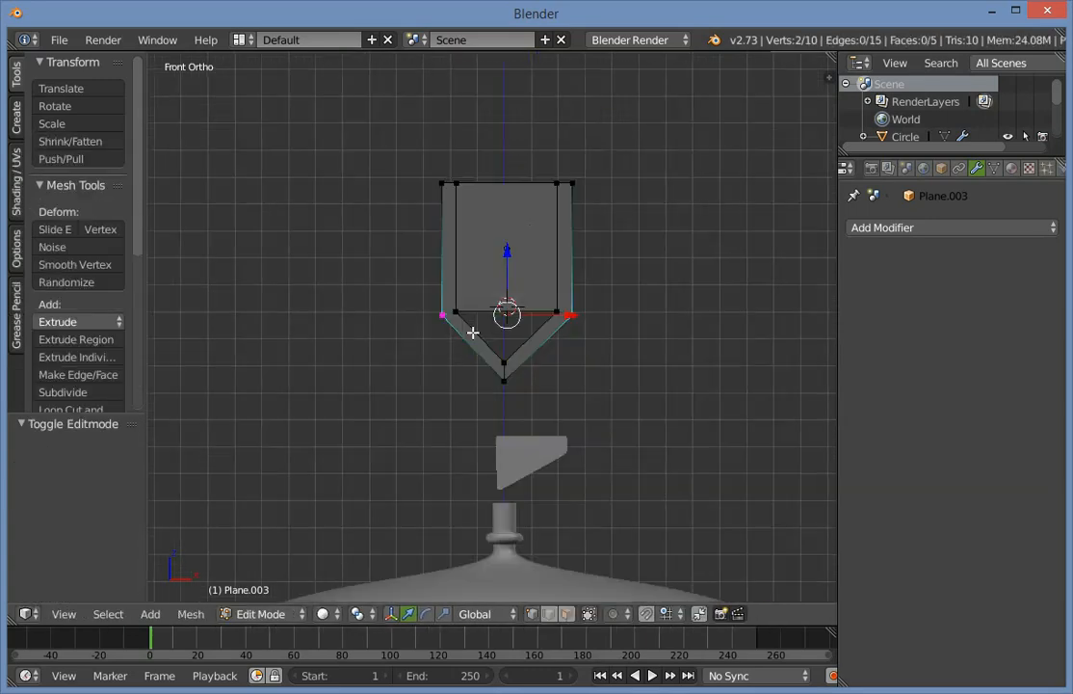
Add one loop cut across the left arm of the pointed strip, move it outward, and rotate it about 20.6°.
scroll(436, 345, up, 6)
key(a)
key(z)
key(ctrl+r)
click(433, 354)
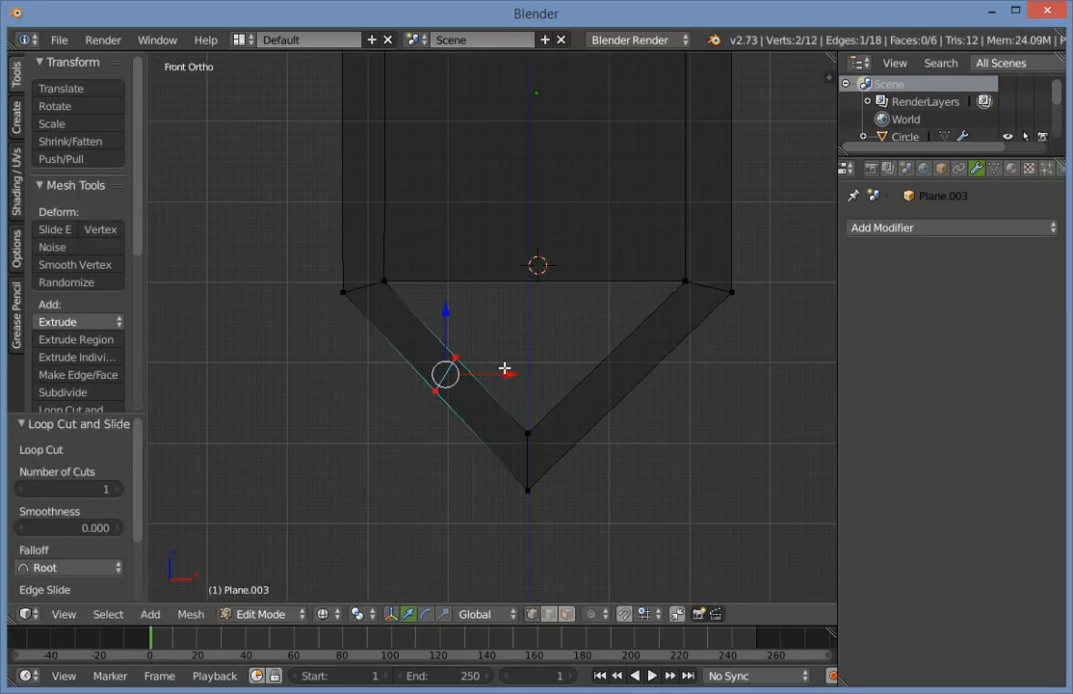
click(475, 388)
key(r)
click(564, 451)
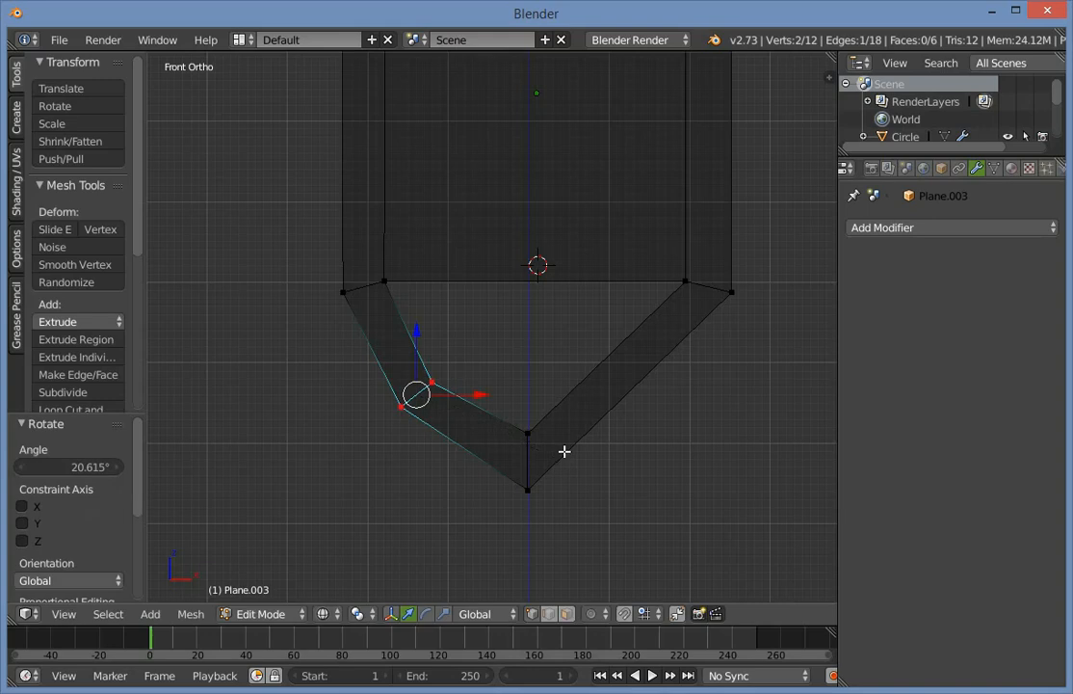
Add a centred loop cut across the right arm, move it outward about 0.044 in X and -0.039 in Z, and rotate it to match the left.
key(a)
key(ctrl+r)
click(632, 372)
right_click(647, 385)
key(g)
click(685, 424)
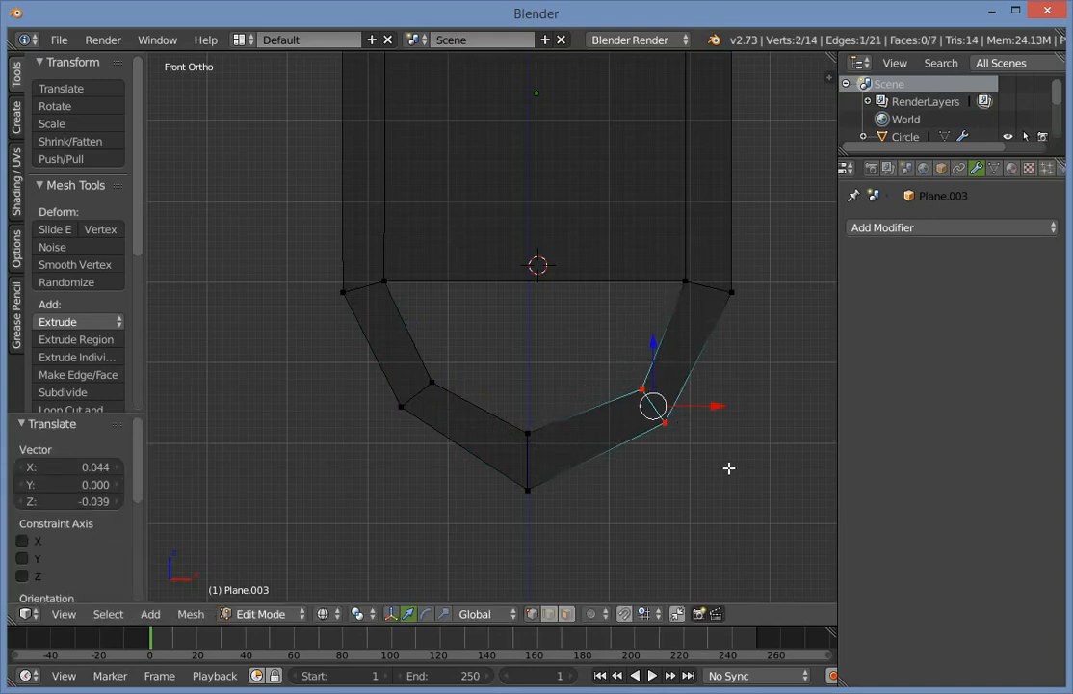
key(r)
click(728, 446)
key(g)
click(729, 446)
key(a)
Add a centred vertical loop cut through the middle of the square.
scroll(496, 280, down, 2)
key(ctrl+r)
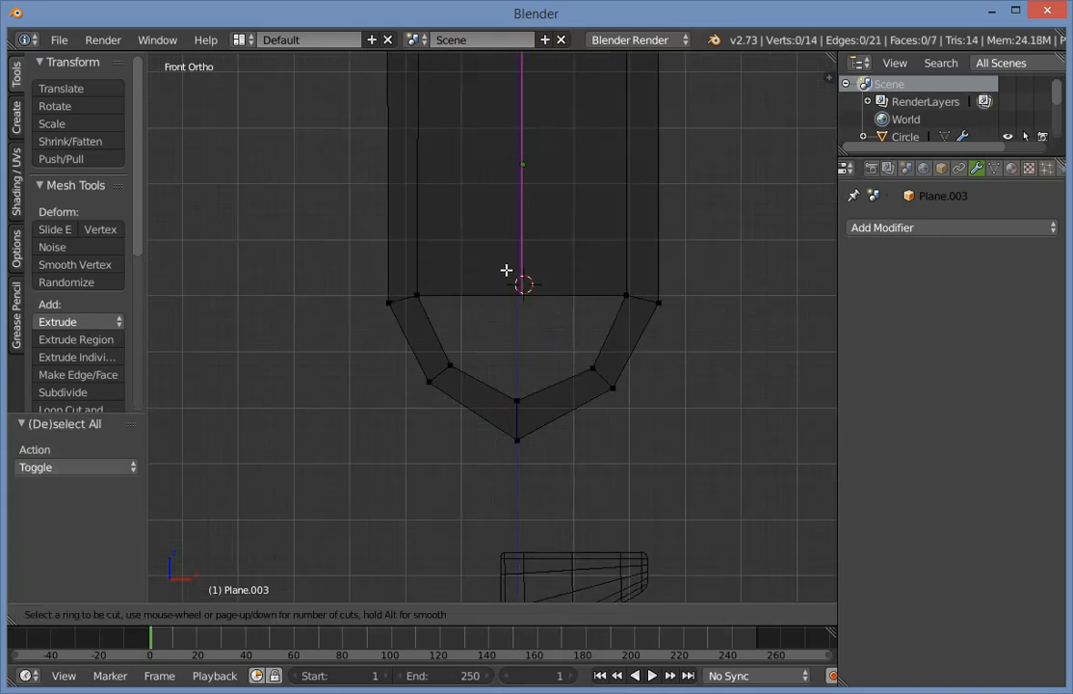
click(506, 271)
right_click(508, 274)
key(a)
Shift the tip edge about 0.005 along X towards the new centre cut.
key(b)
drag(492, 362, 557, 446)
key(g)
key(x)
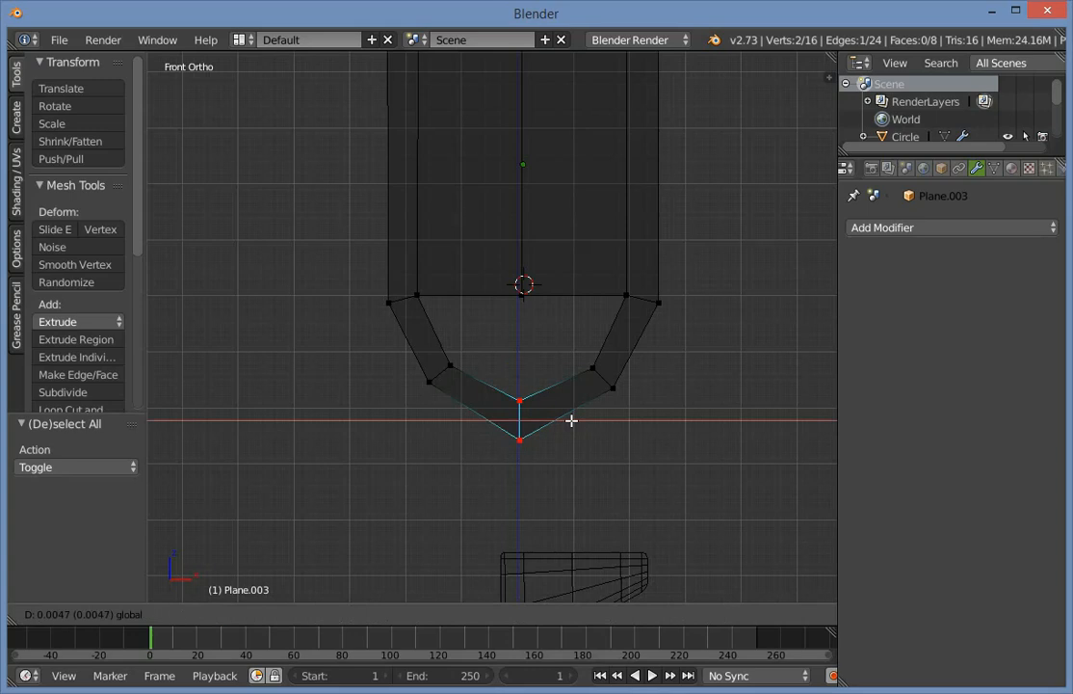
click(571, 420)
key(a)
Fill the right half of the opening with a face between the square's lower edge, the right arm and the tip.
right_click(525, 292)
right_click(616, 295)
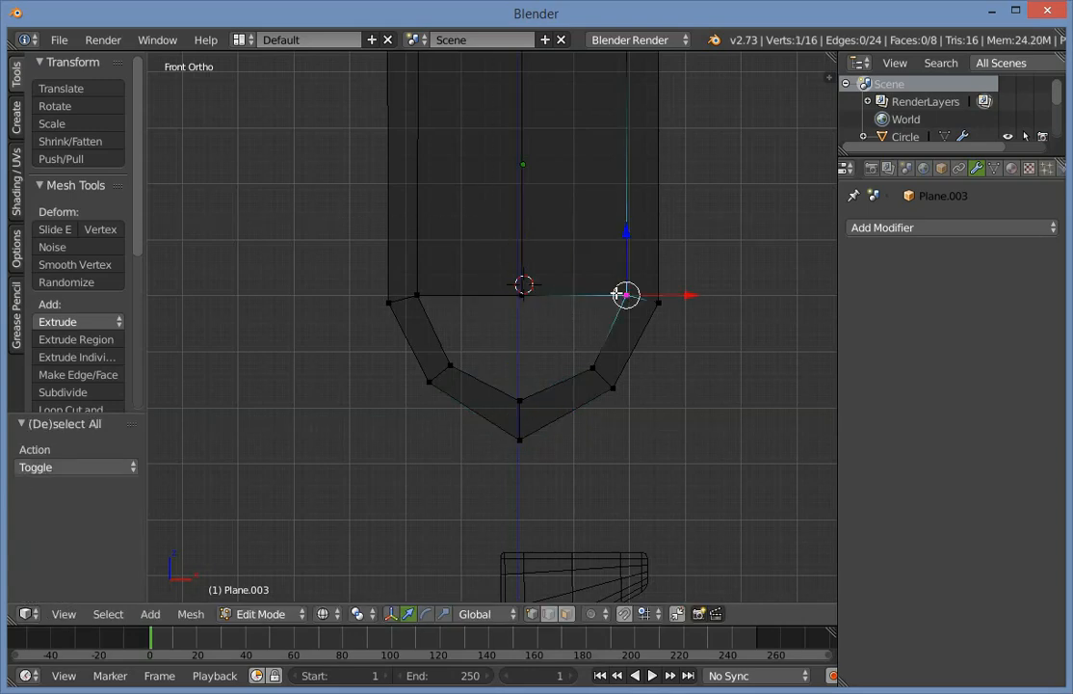
key(f)
key(ctrl+z)
shift+right_click(594, 368)
shift+right_click(519, 398)
shift+right_click(523, 294)
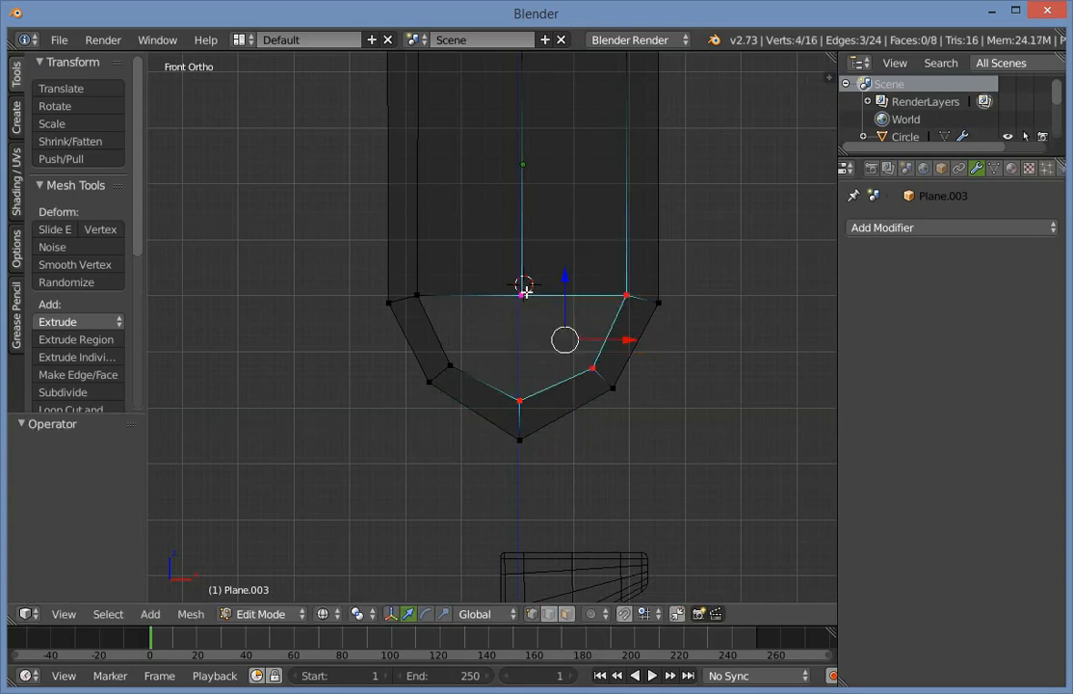
key(f)
Fill the left half of the opening with a face, check the shield shape in solid shading, and return to wireframe editing.
key(a)
right_click(418, 296)
shift+right_click(450, 366)
key(f)
key(Tab)
scroll(542, 340, down, 6)
key(Tab)
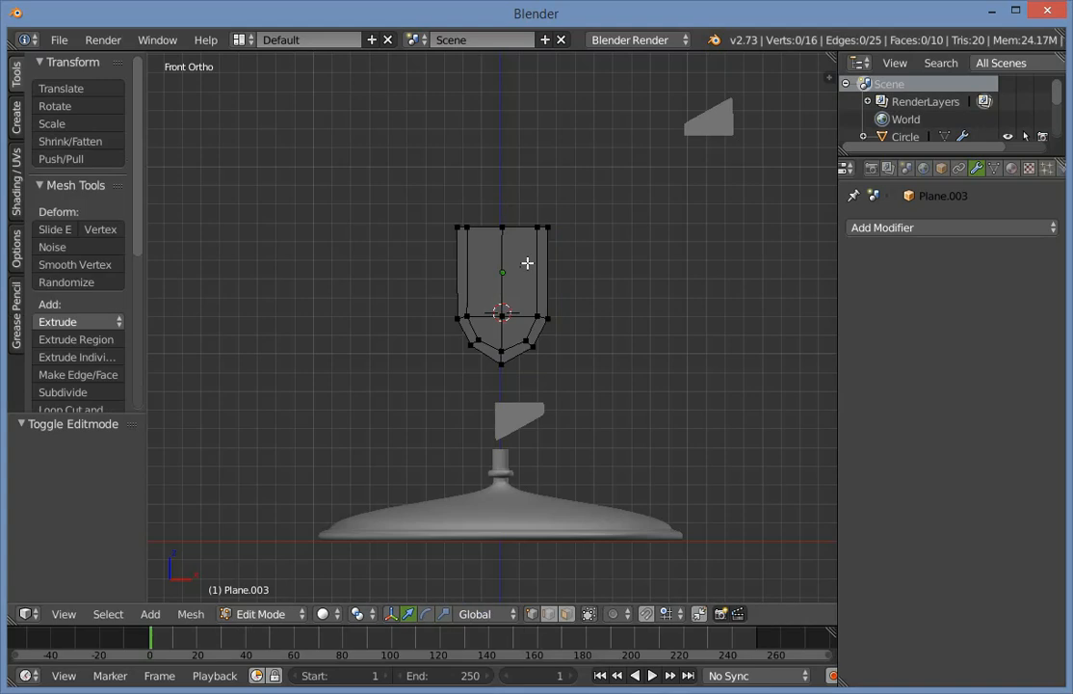
key(Tab)
key(a)
scroll(526, 301, up, 2)
key(Tab)
key(z)
key(b)
drag(511, 393, 410, 289)
click(383, 224)
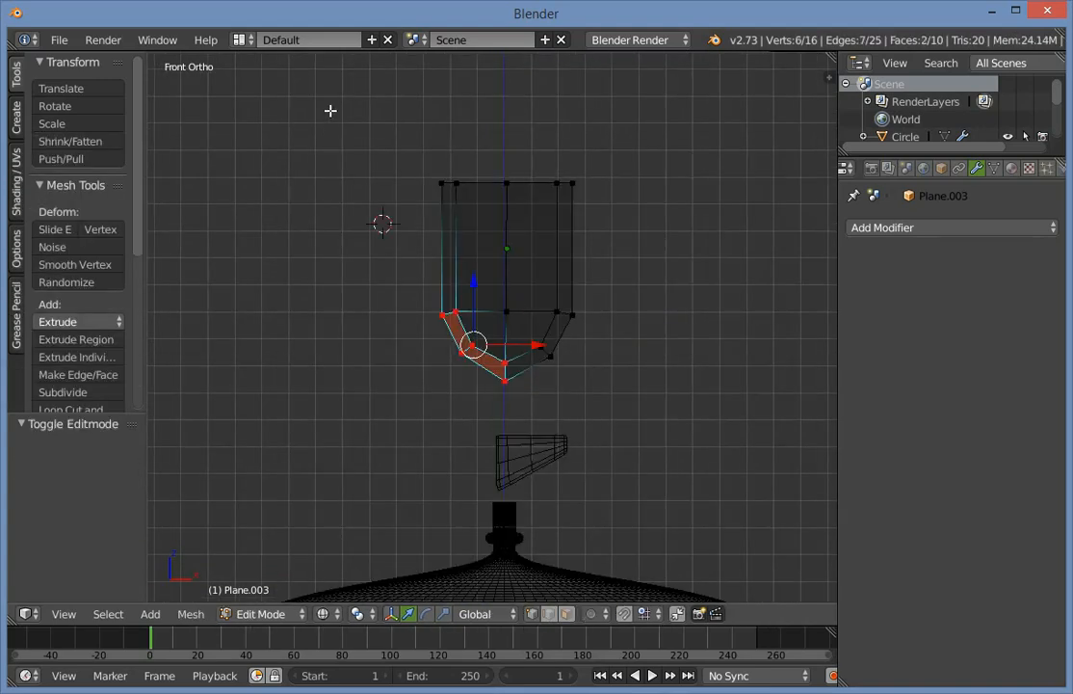
key(b)
drag(402, 145, 467, 206)
key(a)
Delete all vertices of the shield left of the centre line.
key(b)
drag(390, 124, 498, 368)
key(x)
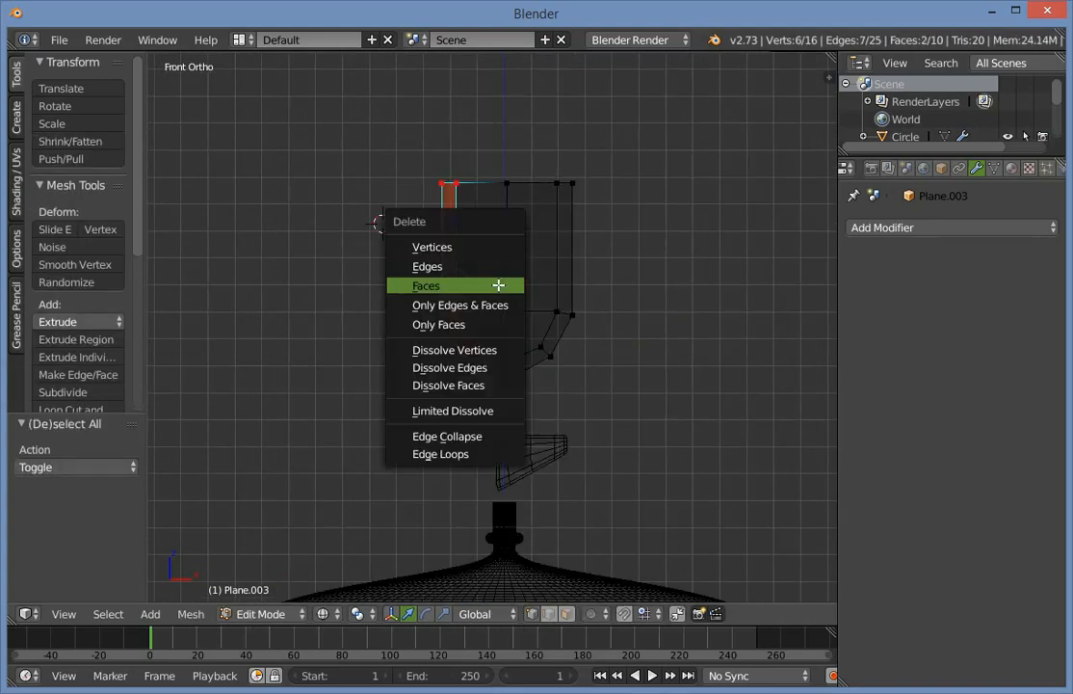
click(475, 248)
key(Tab)
key(Tab)
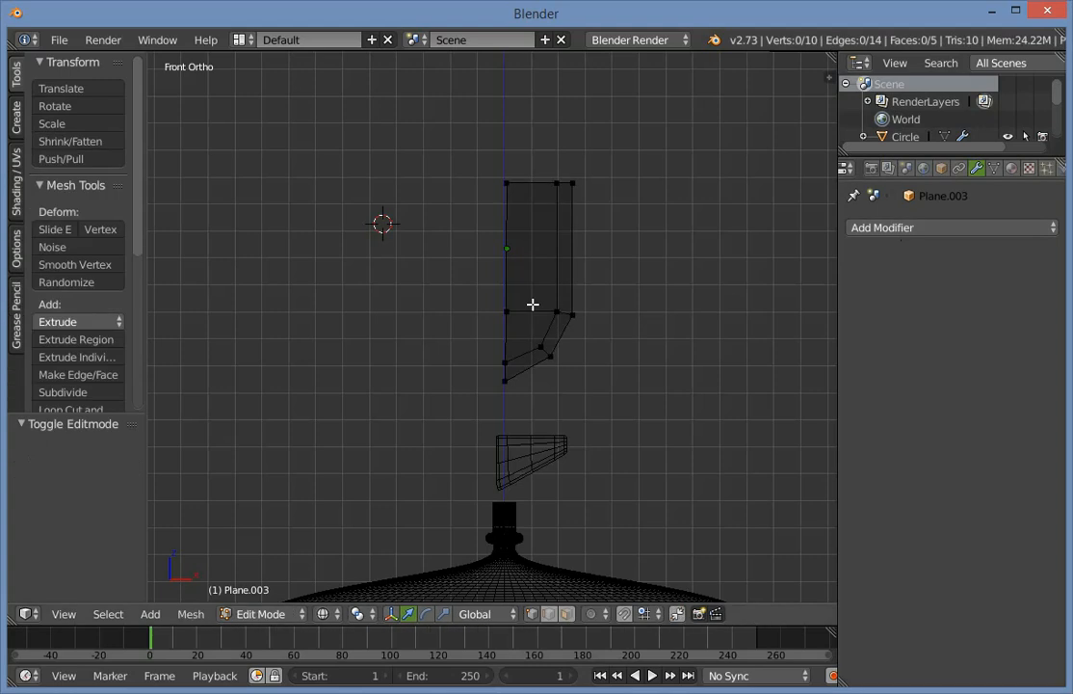
Add a Mirror modifier on the X axis with Clipping enabled to the half shield, and reopen it in Edit Mode.
key(Tab)
right_click(530, 266)
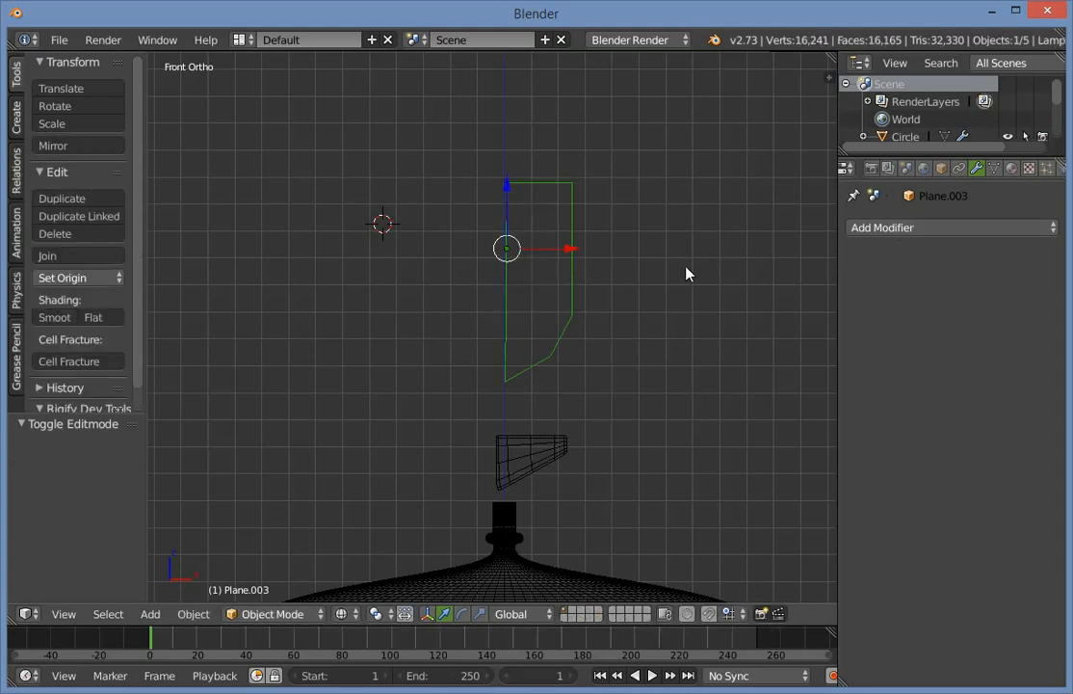
click(883, 228)
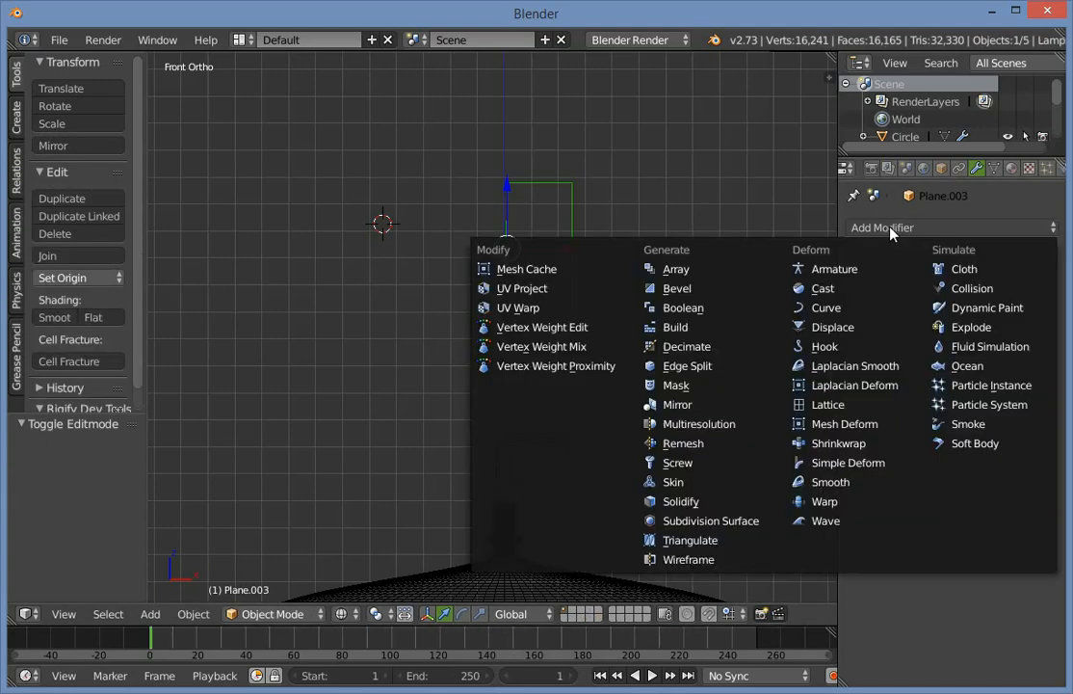
click(723, 405)
click(954, 349)
key(Tab)
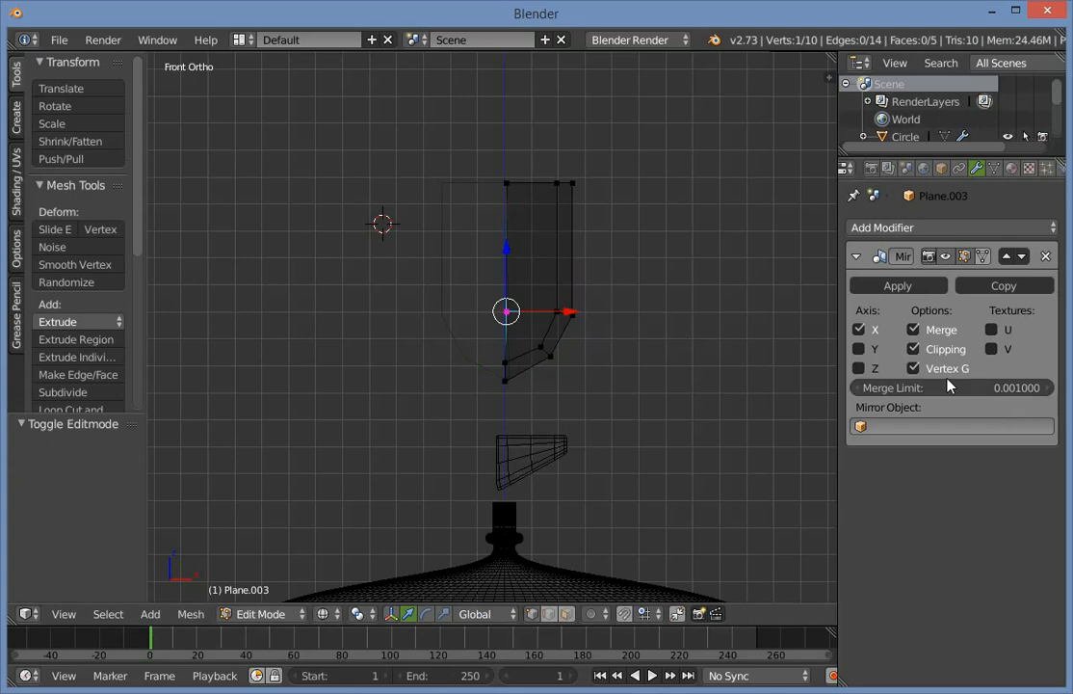
Move the four centre-line vertices along X until they snap onto the mirror plane.
key(a)
key(g)
key(x)
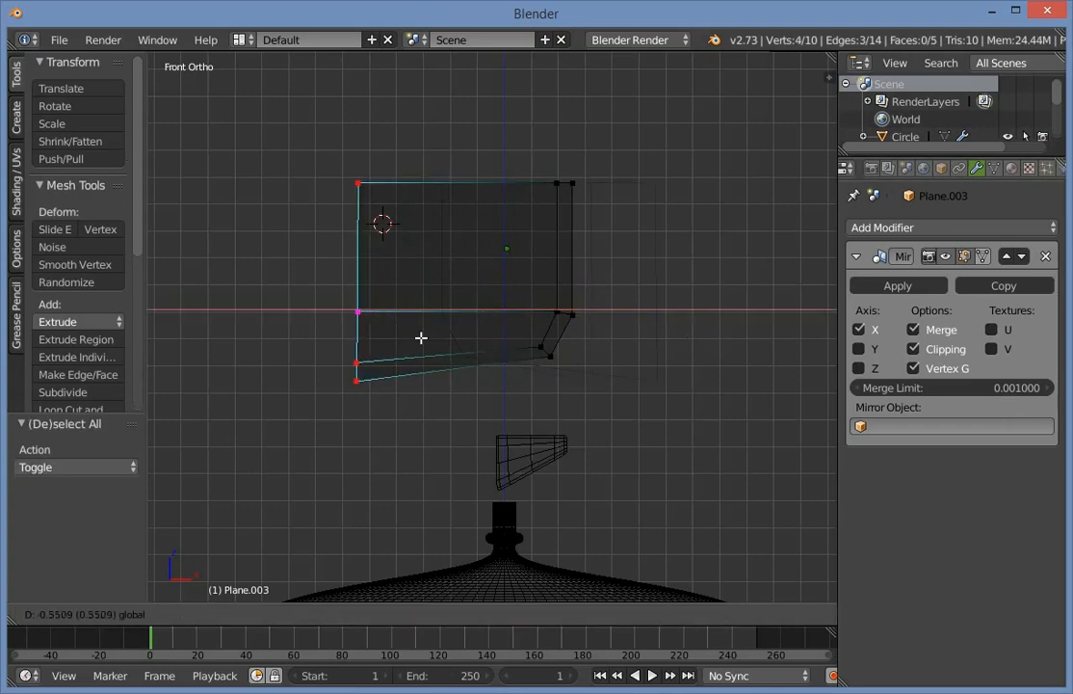
click(534, 342)
drag(569, 311, 630, 314)
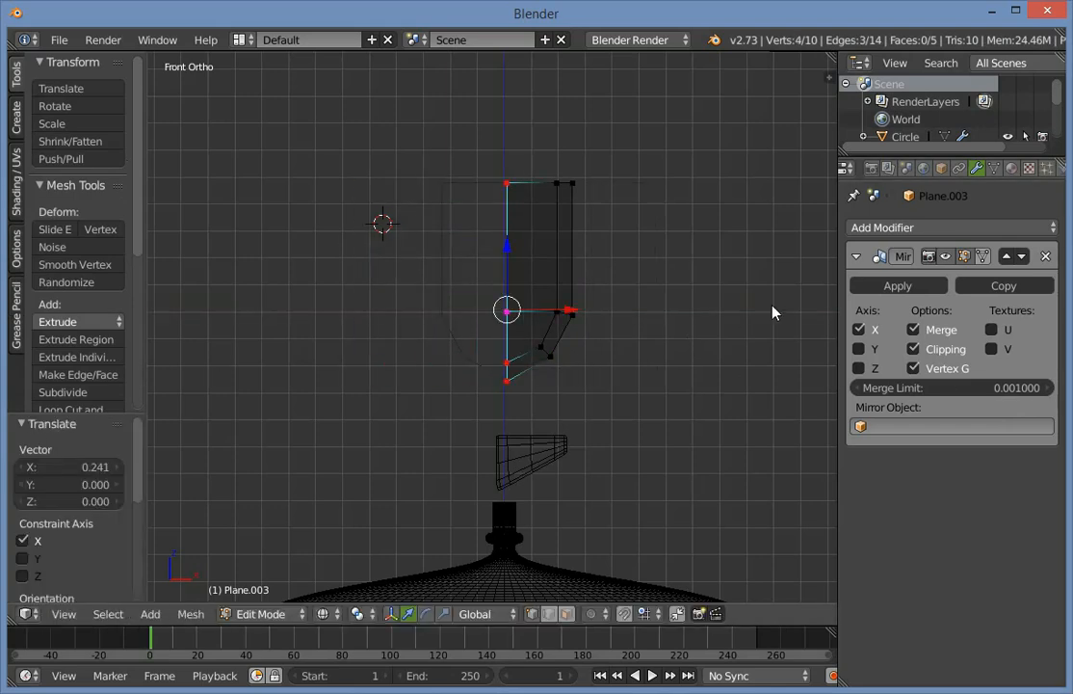
Add a Subdivision Surface modifier to the shield, clear the vertex selection, and view it with the other parts.
key(Tab)
click(937, 228)
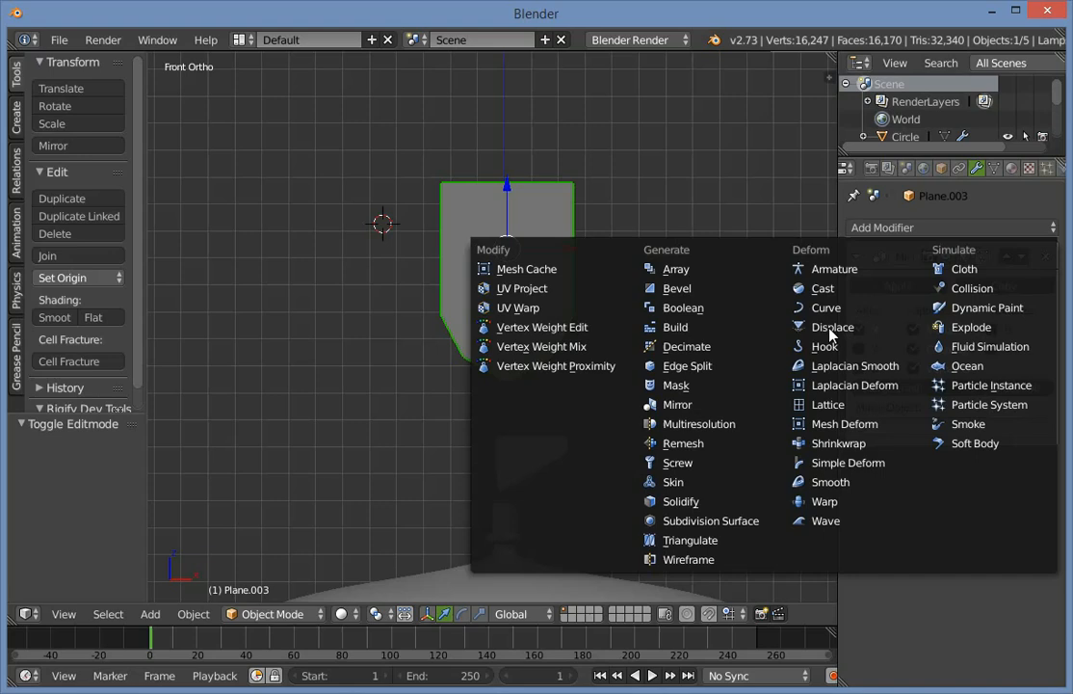
click(765, 518)
scroll(564, 295, down, 4)
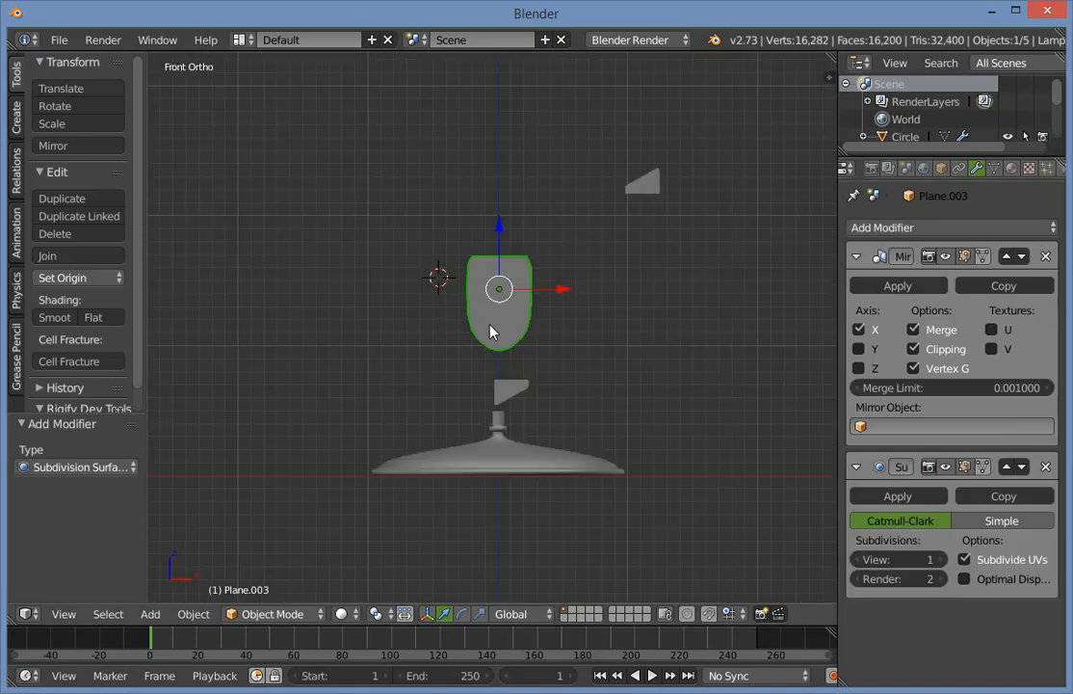
scroll(488, 328, down, 1)
key(Tab)
key(a)
key(Tab)
scroll(482, 345, down, 1)
Select the whole linked half-shield mesh in Edit Mode and duplicate it in place.
key(Tab)
shift+middle_drag(508, 295, 536, 375)
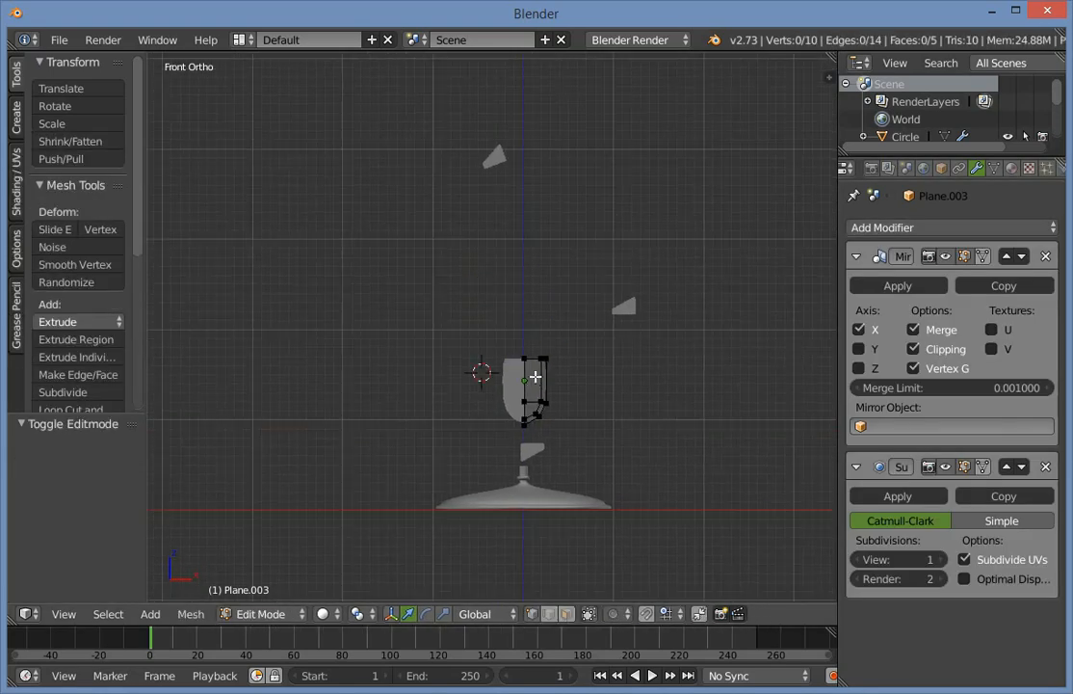
key(l)
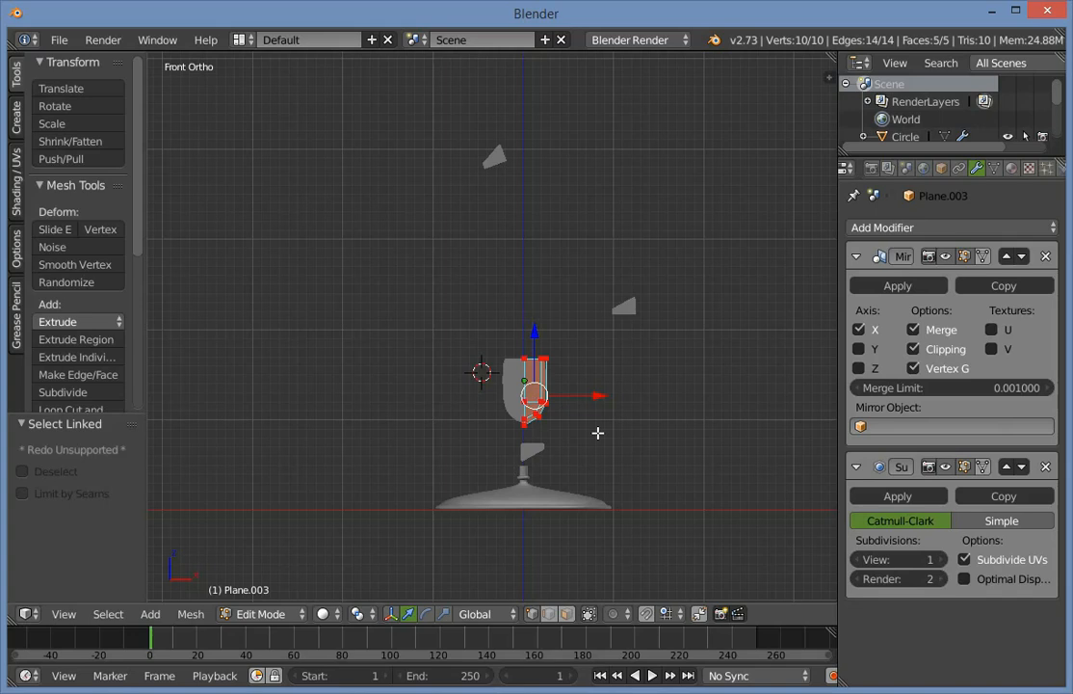
shift+middle_drag(536, 360, 541, 446)
key(shift+d)
right_click(540, 446)
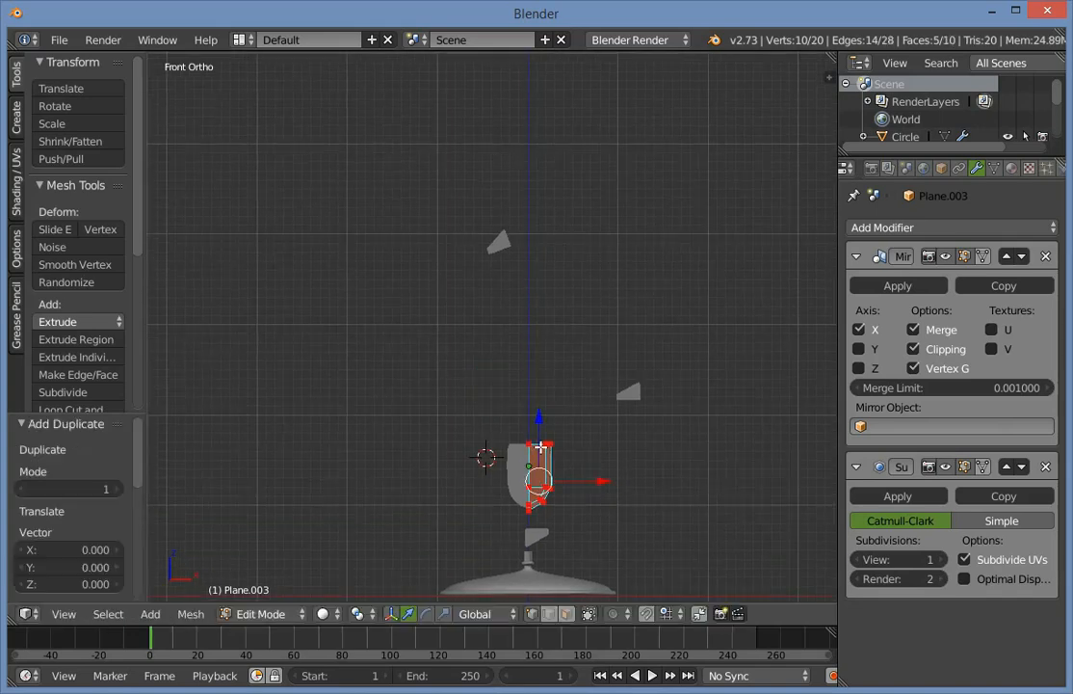
Move the duplicated half shield up 1.674 along Z and mirror it along the Z axis.
drag(544, 422, 566, 270)
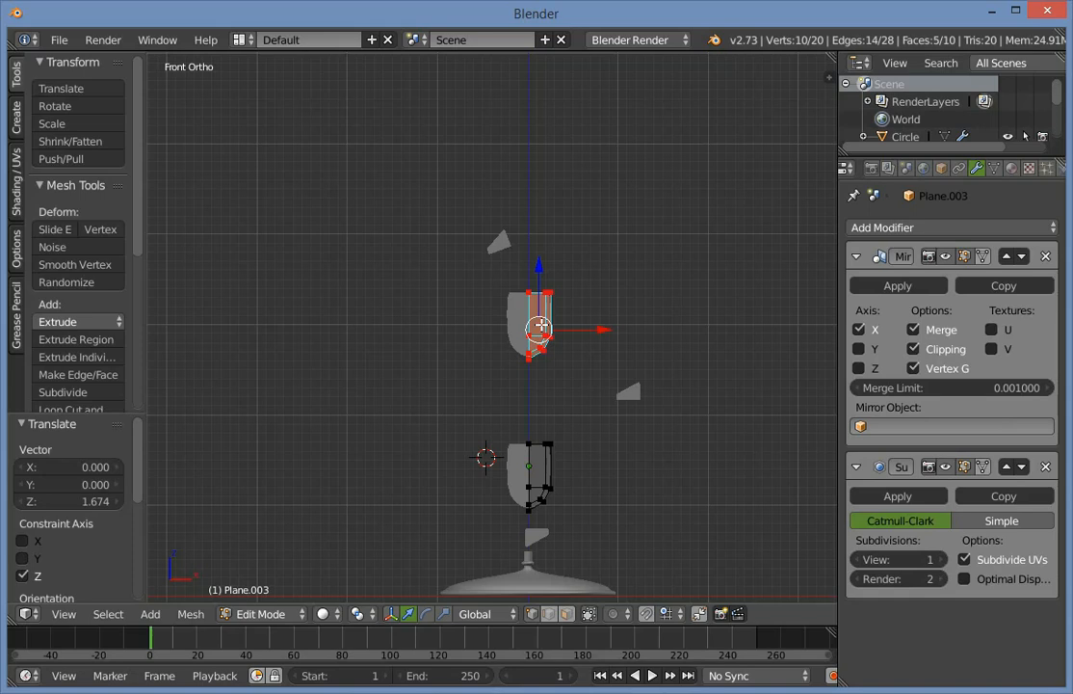
key(ctrl+m)
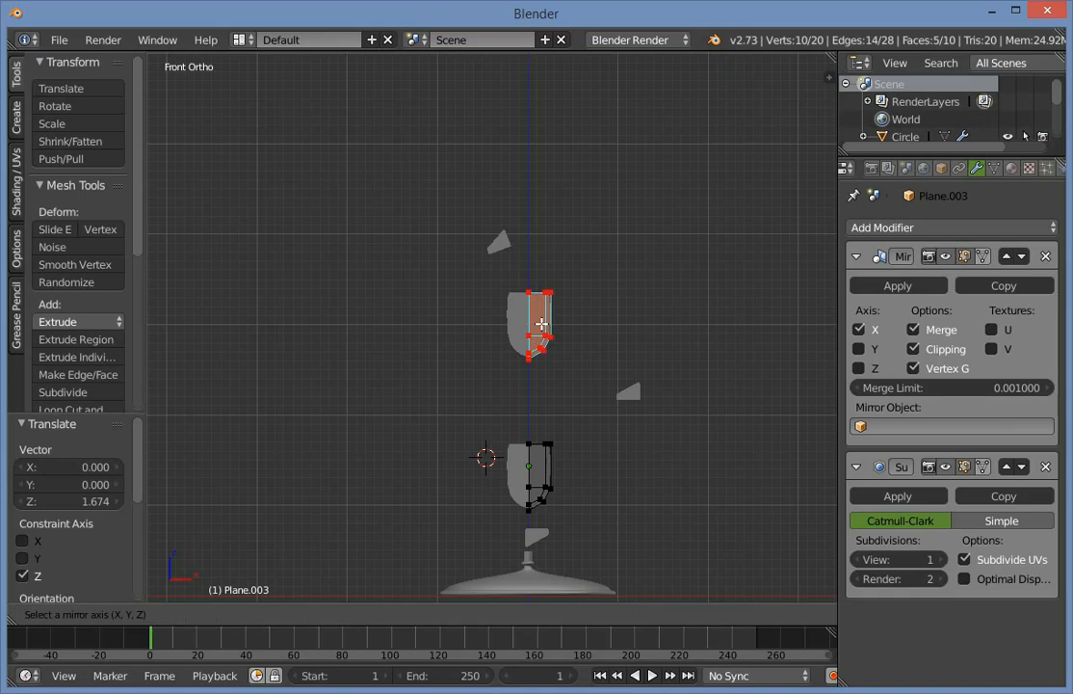
key(z)
key(Return)
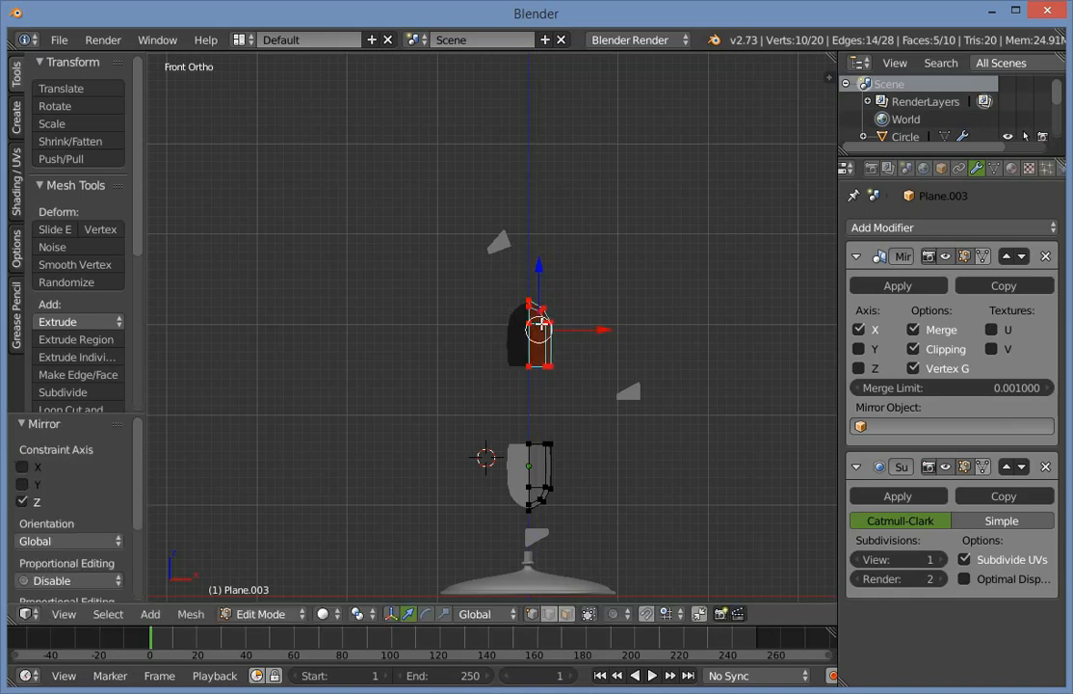
scroll(691, 365, up, 3)
shift+middle_drag(476, 389, 479, 333)
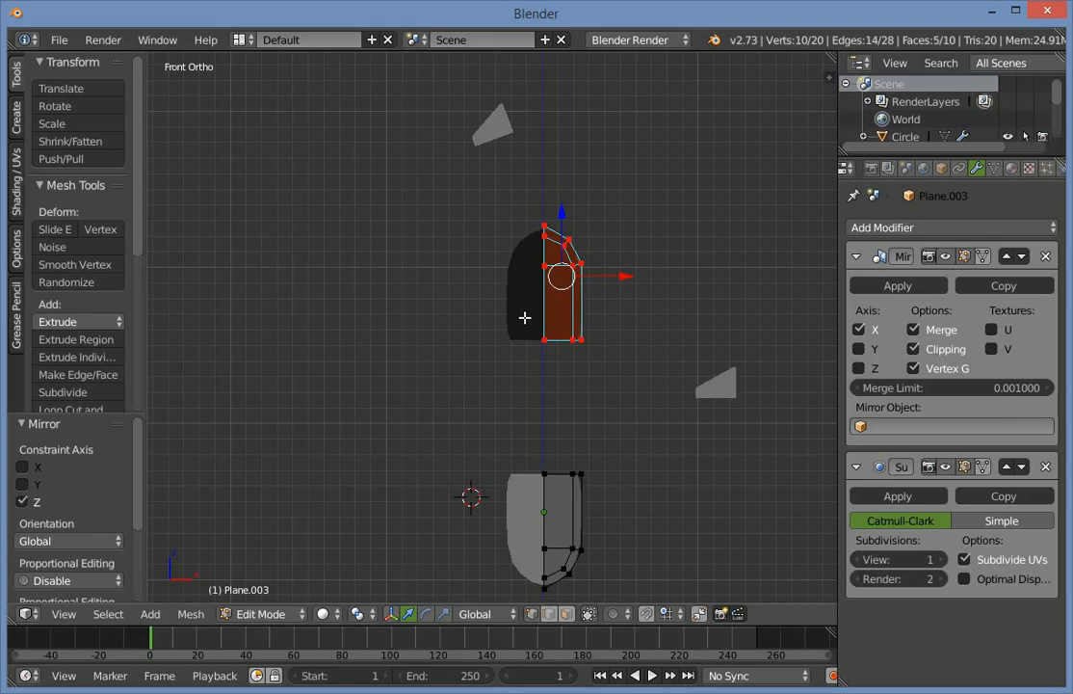
Recalculate the flipped copy's normals with Inside enabled, and clear the selection.
key(a)
key(ctrl+z)
key(ctrl+n)
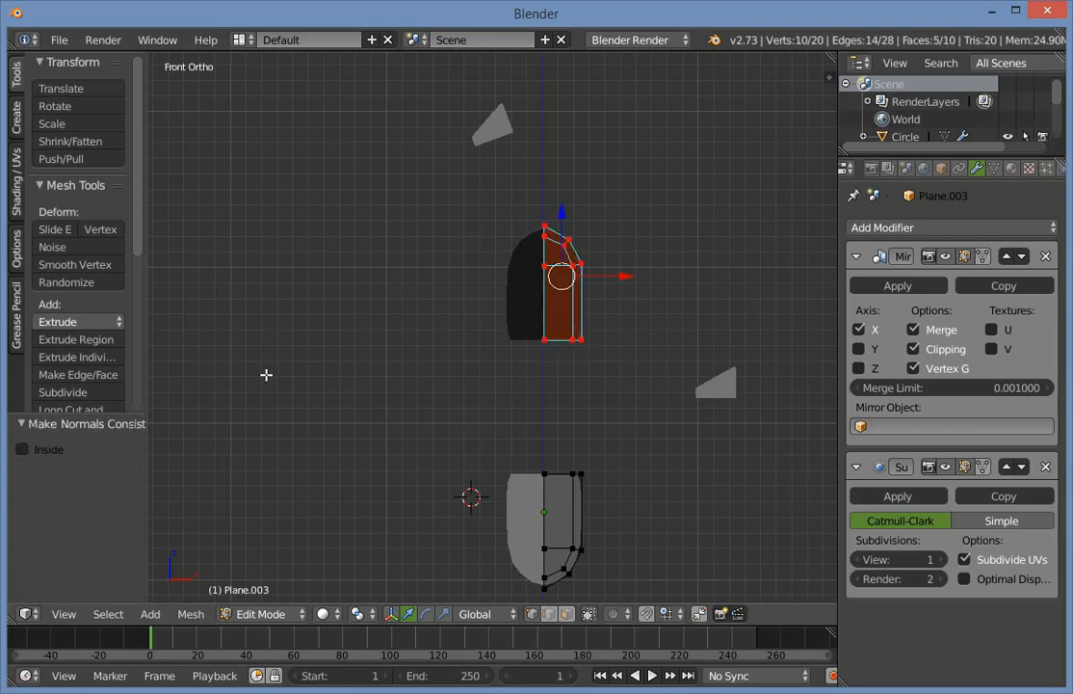
click(22, 449)
scroll(661, 344, up, 2)
key(a)
Join the two facing half shields by filling a face between the end vertices of their outer edge strips.
scroll(607, 380, down, 1)
shift+middle_drag(590, 390, 520, 338)
key(b)
right_click(511, 243)
drag(518, 247, 626, 482)
key(f)
key(a)
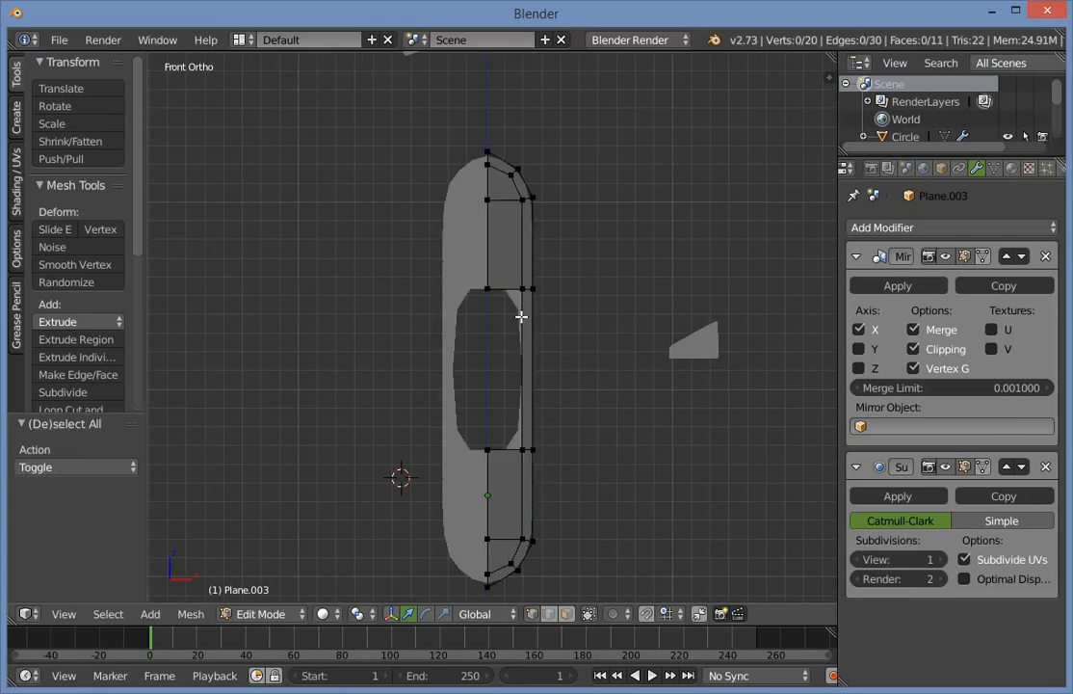
Select the four vertices around the remaining central opening, fill them with a face, and check the joined rounded bar.
alt+right_click(521, 316)
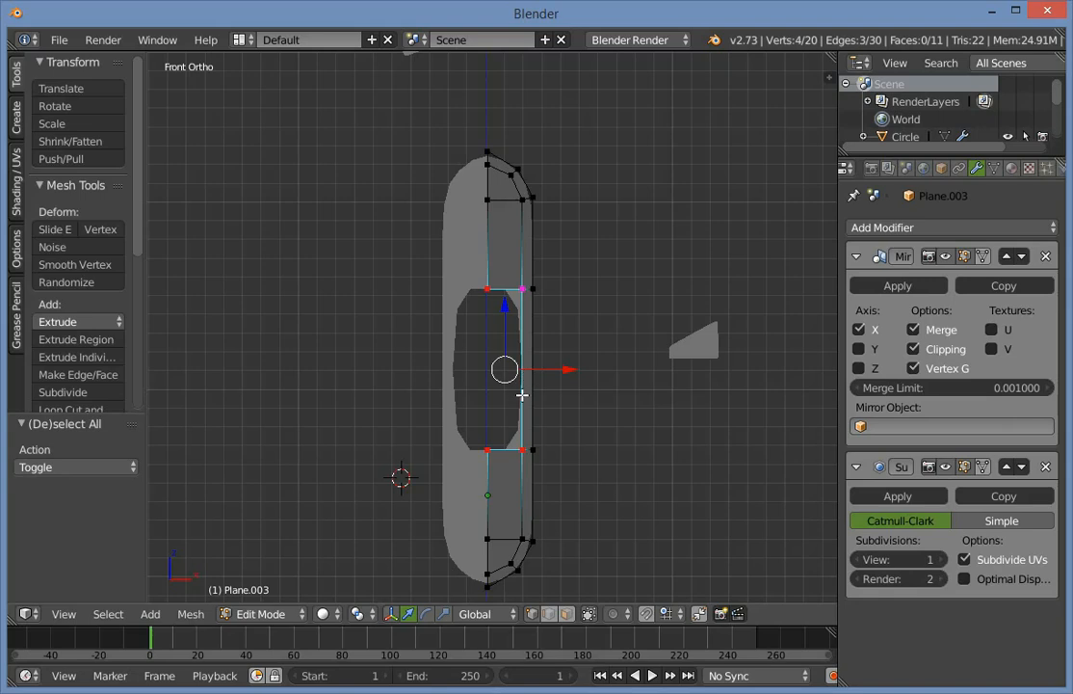
key(f)
scroll(521, 401, down, 4)
key(Tab)
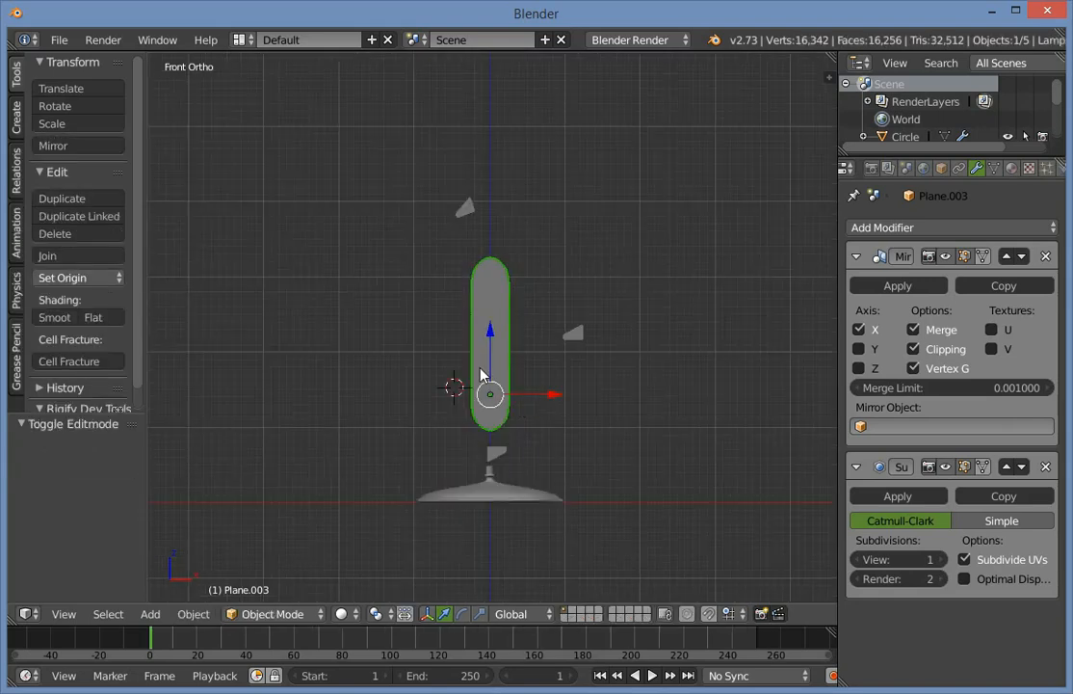
key(Tab)
key(a)
key(Tab)
scroll(529, 352, up, 3)
right_click(520, 400)
key(z)
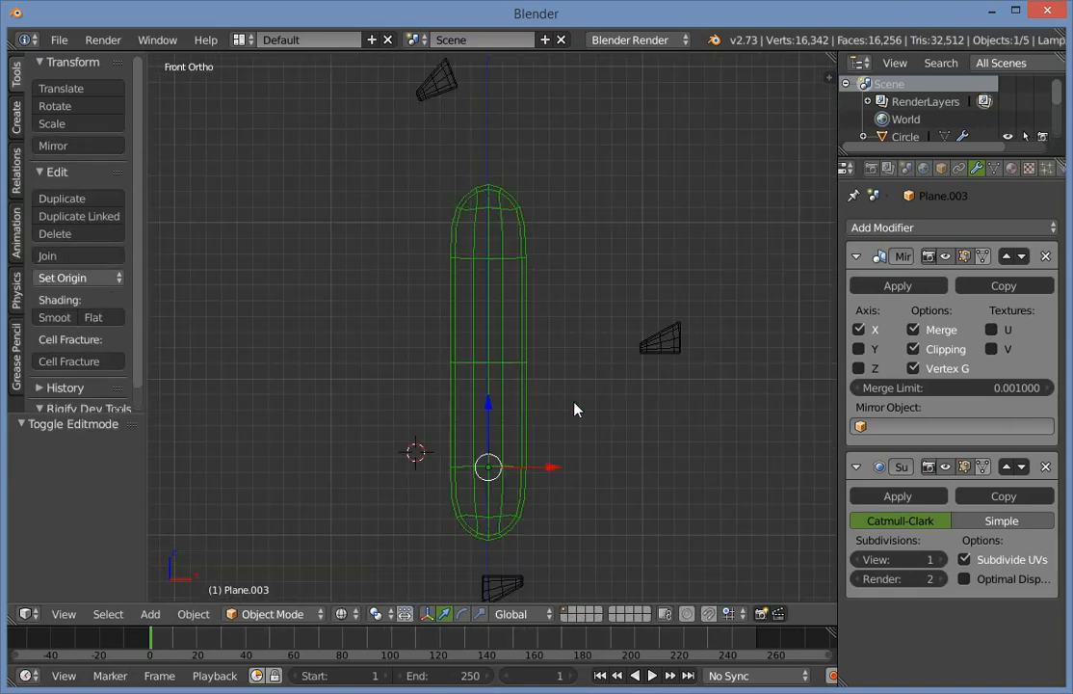
key(z)
Insert a loop cut across the bar's upper section, just below its rounded end.
key(Tab)
key(a)
key(a)
key(ctrl+r)
click(521, 260)
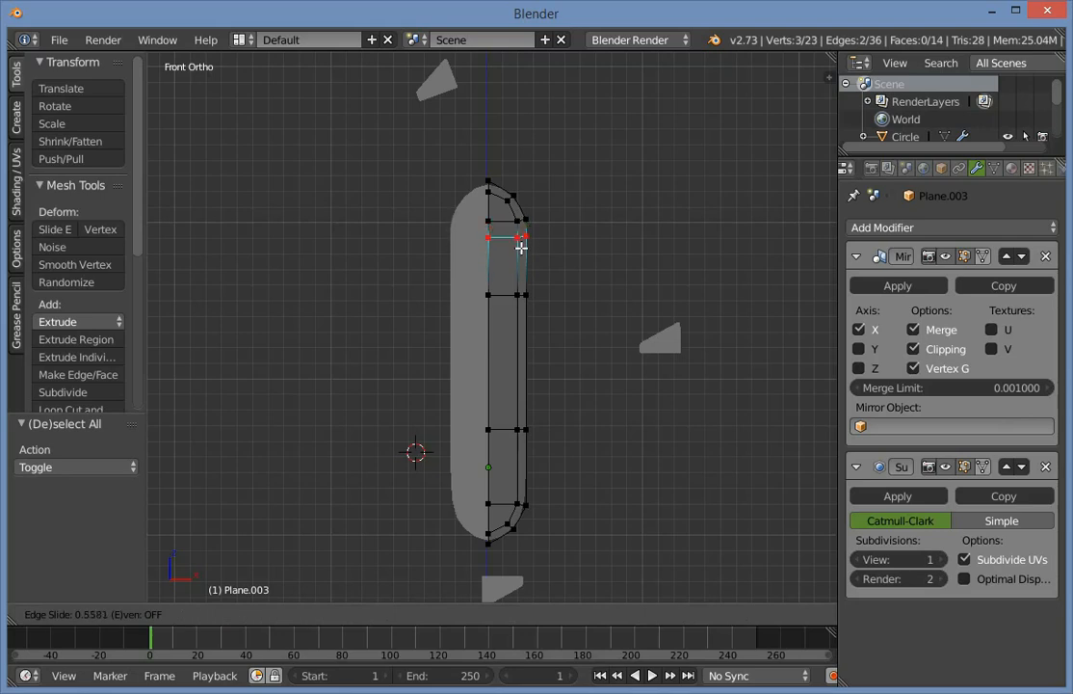
click(522, 261)
key(a)
Insert a loop cut across the bar's lower section, just above its rounded end.
key(ctrl+r)
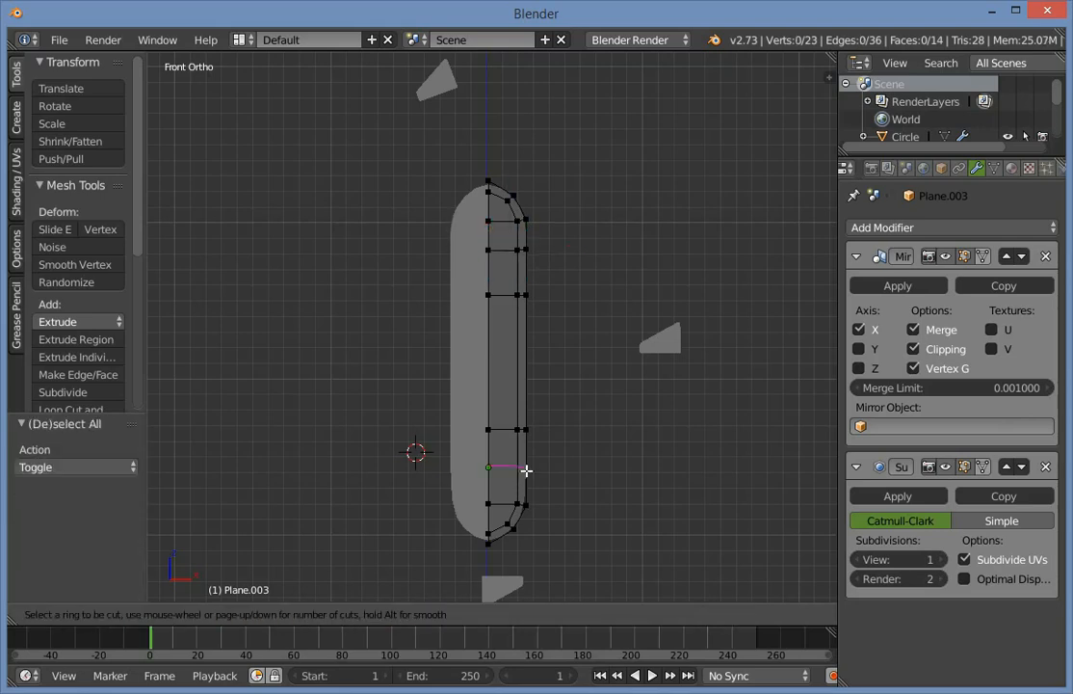
click(526, 471)
click(526, 470)
key(a)
scroll(520, 467, down, 1)
key(a)
key(a)
scroll(499, 443, down, 1)
Select all vertices of the bar's lower end in wireframe and move them down 2.579 along Z.
key(z)
key(b)
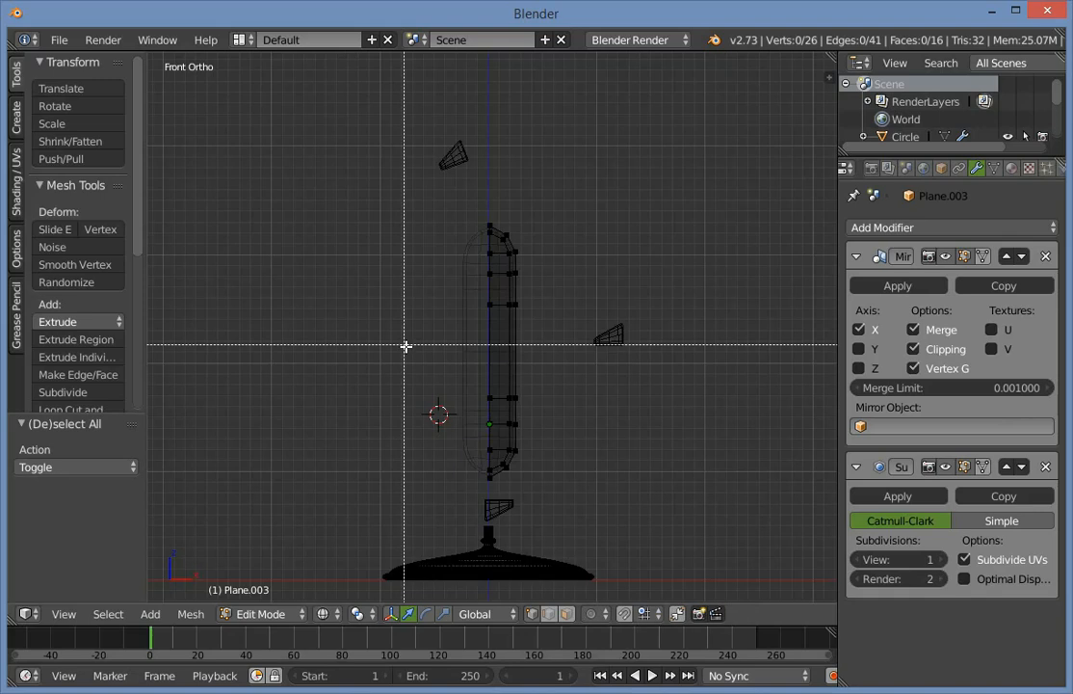
drag(408, 376, 525, 500)
scroll(525, 500, down, 1)
scroll(525, 501, down, 2)
drag(497, 334, 496, 498)
scroll(502, 451, down, 2)
shift+middle_drag(502, 448, 543, 280)
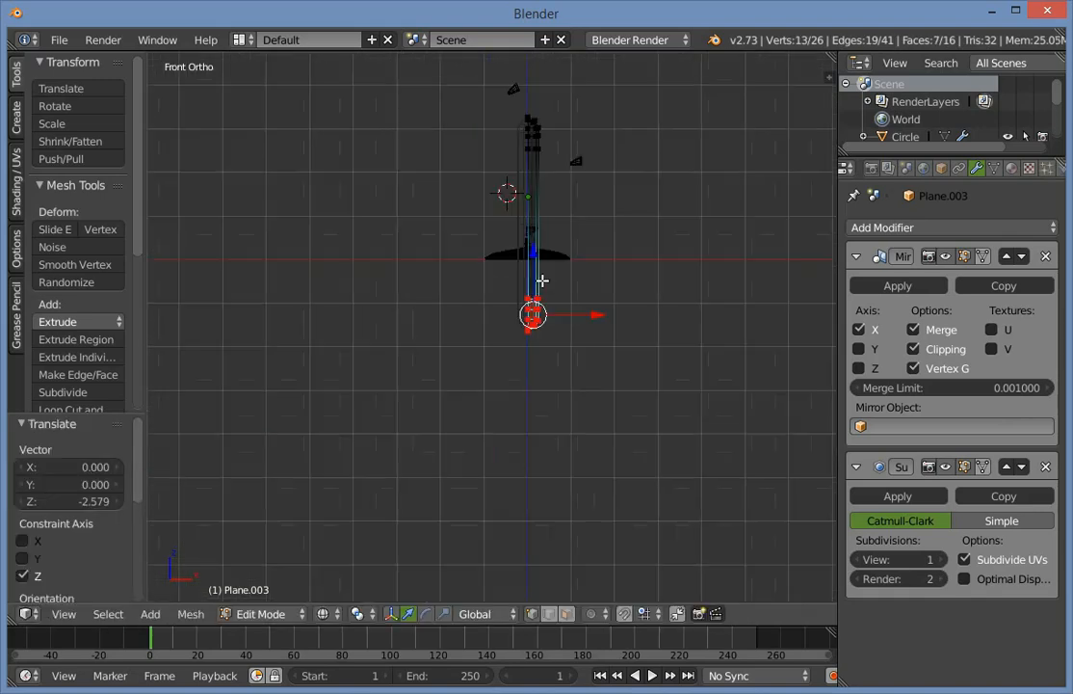
Move the lower-end vertices further down along Z to lengthen the bar, and return to Object Mode.
scroll(542, 280, down, 1)
key(g)
key(z)
click(516, 349)
key(Tab)
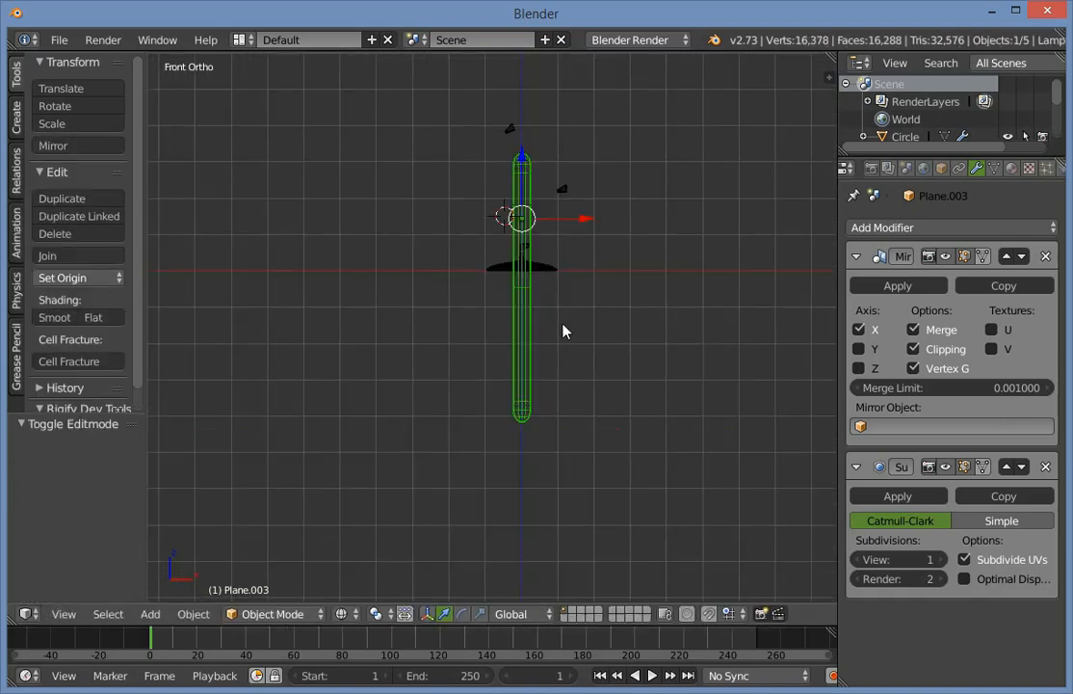
key(z)
scroll(591, 298, up, 2)
key(z)
Select the bar's entire mesh in Edit Mode and move it up 5.473 along Z, above the round base.
key(Tab)
scroll(565, 220, down, 2)
key(a)
shift+middle_drag(565, 221, 527, 358)
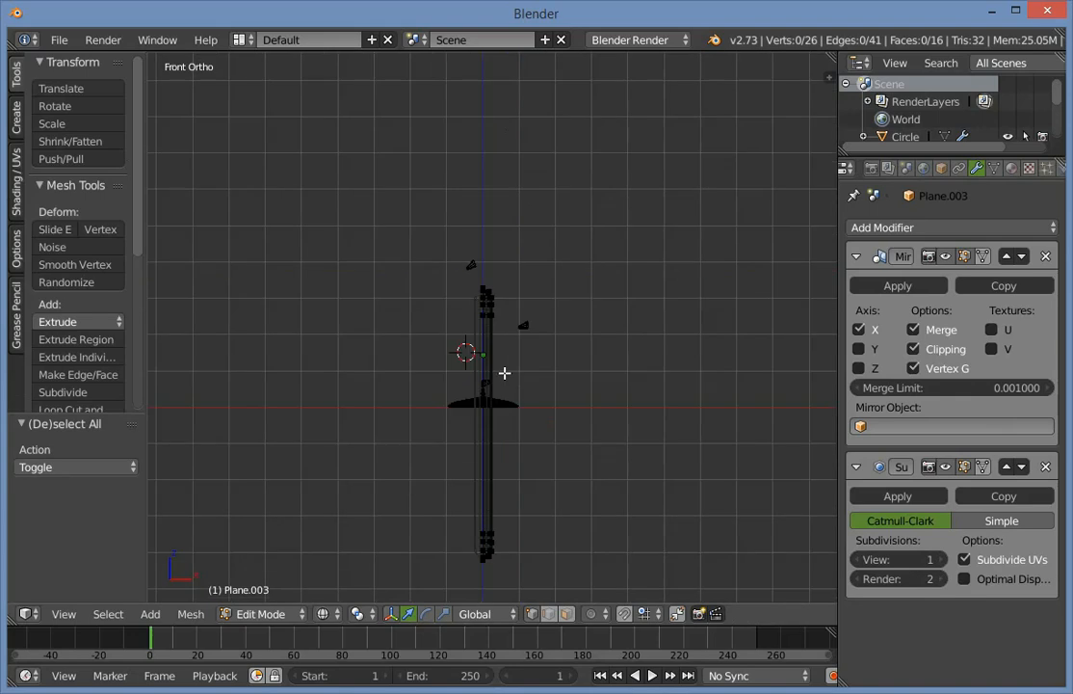
key(a)
key(g)
key(z)
click(502, 180)
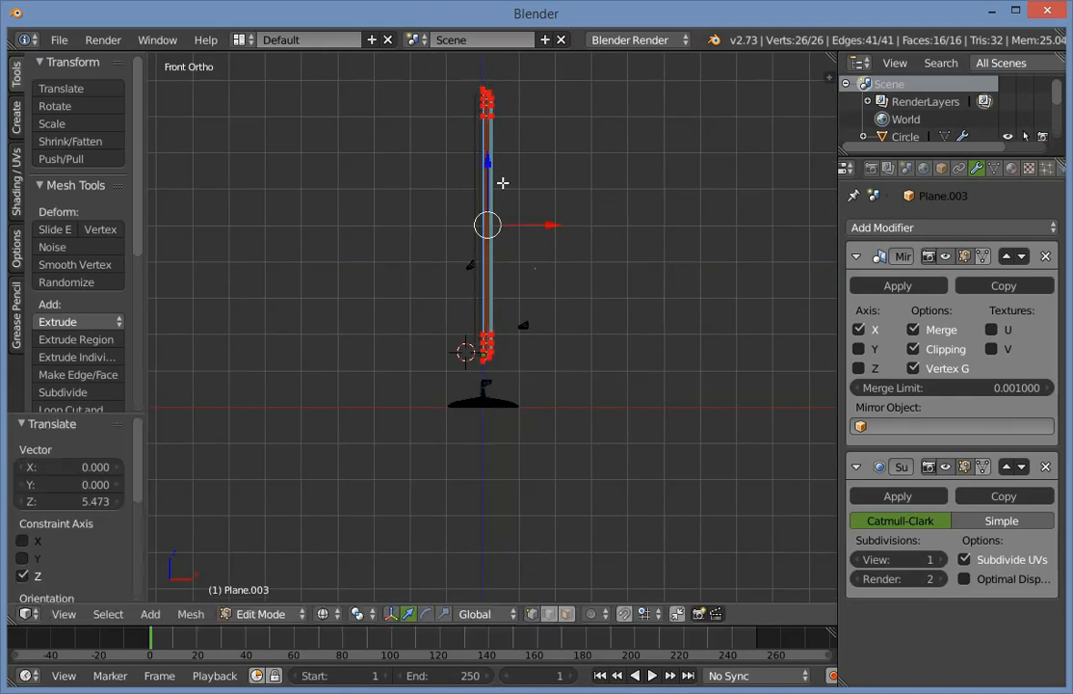
Return to Object Mode with solid shading and move the bar down along Z towards the round base.
key(Tab)
scroll(513, 349, up, 7)
key(Tab)
scroll(450, 408, up, 1)
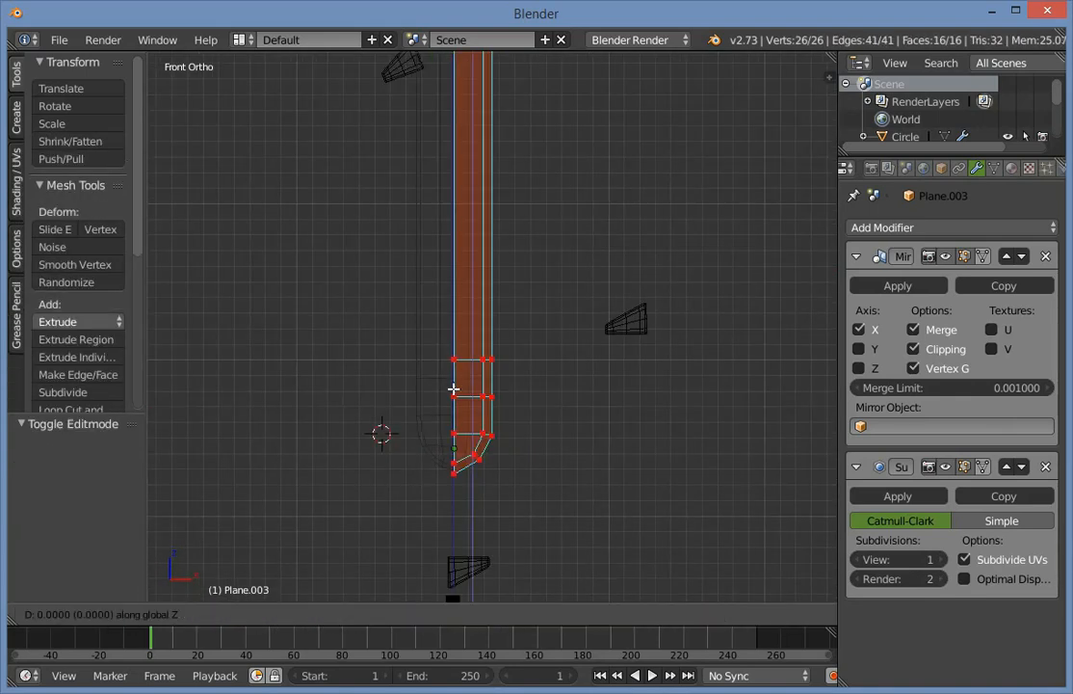
key(Tab)
key(z)
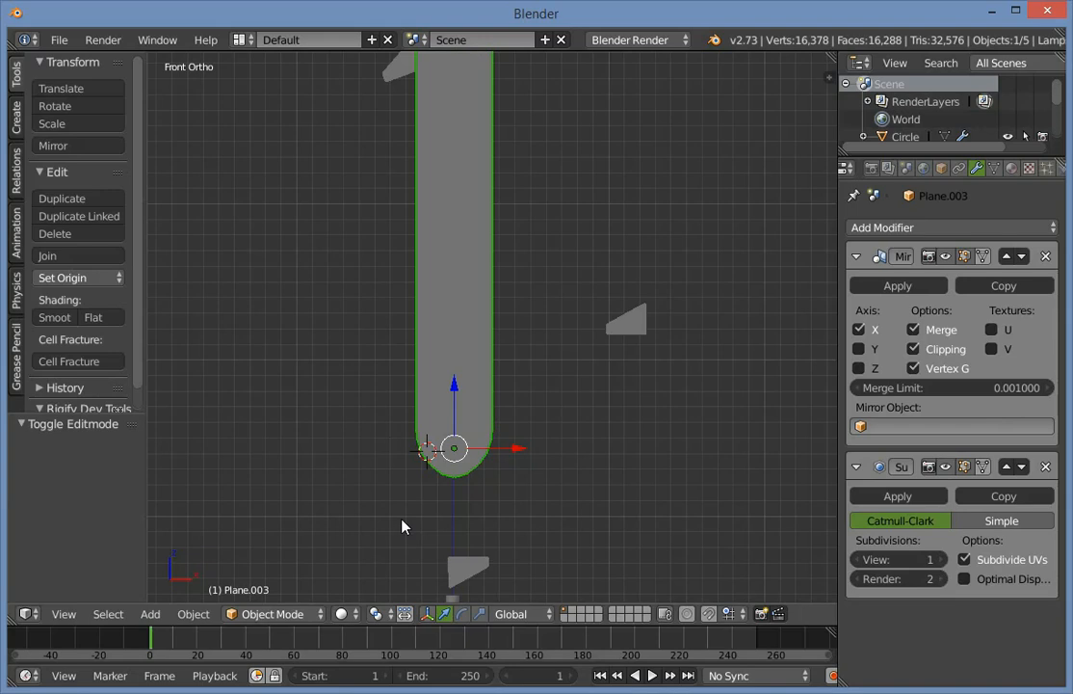
scroll(525, 326, down, 6)
key(g)
key(z)
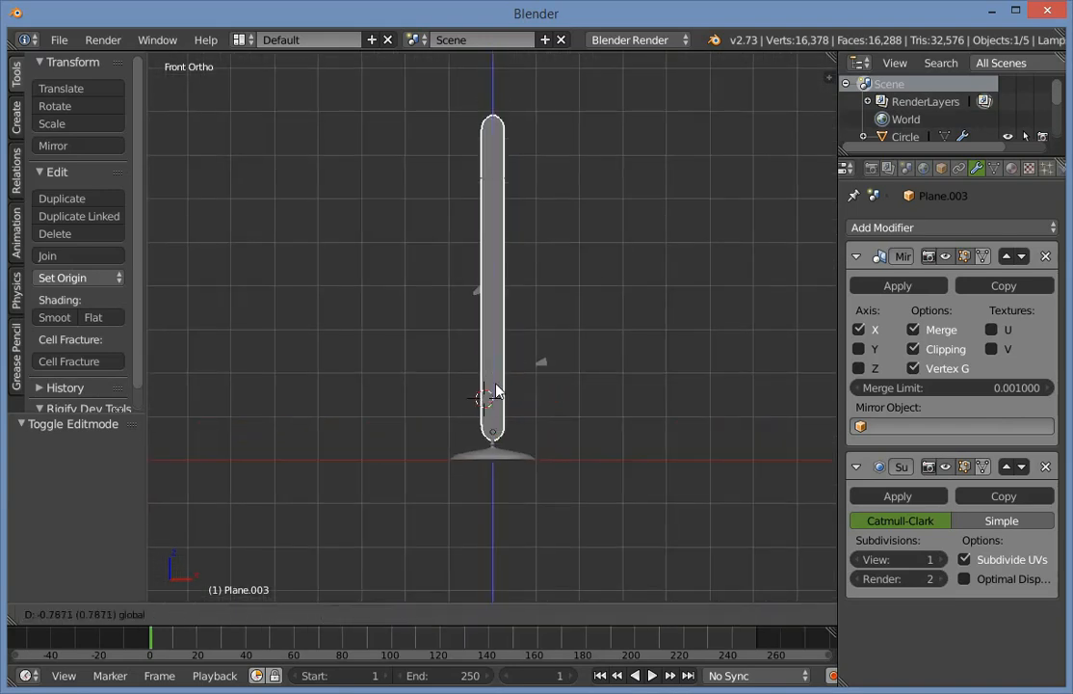
click(494, 410)
Scale the bar down uniformly around its lower-end origin, finishing with a factor of 0.939.
key(s)
click(497, 492)
scroll(556, 477, up, 5)
shift+middle_drag(556, 477, 582, 173)
scroll(647, 287, up, 3)
key(s)
click(614, 302)
scroll(607, 307, down, 4)
shift+middle_drag(586, 327, 503, 421)
Try tilting the bar 45°, placing its lower end at the joint piece above the neck, and rotating it -8.416°.
key(r)
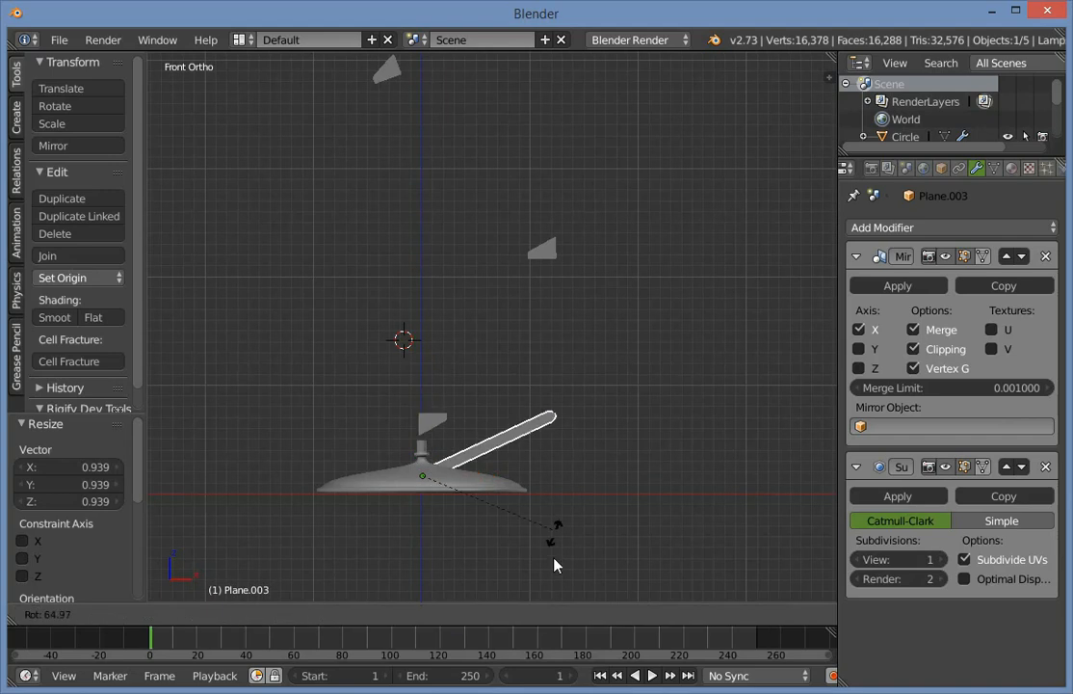
click(569, 489)
key(g)
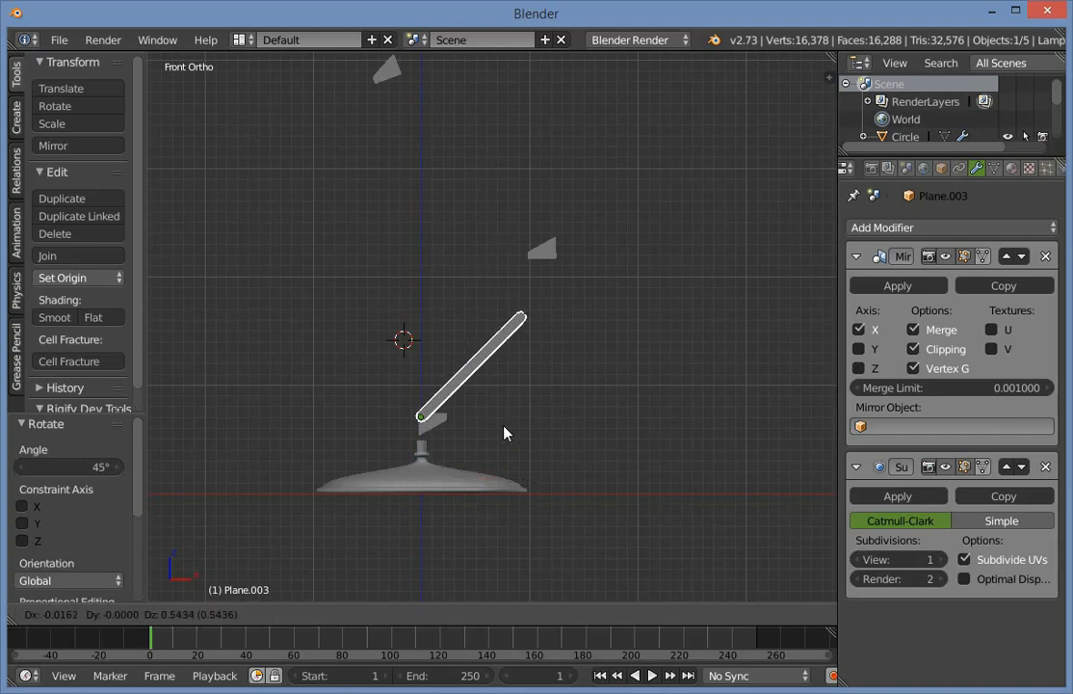
click(506, 425)
key(r)
click(536, 396)
key(z)
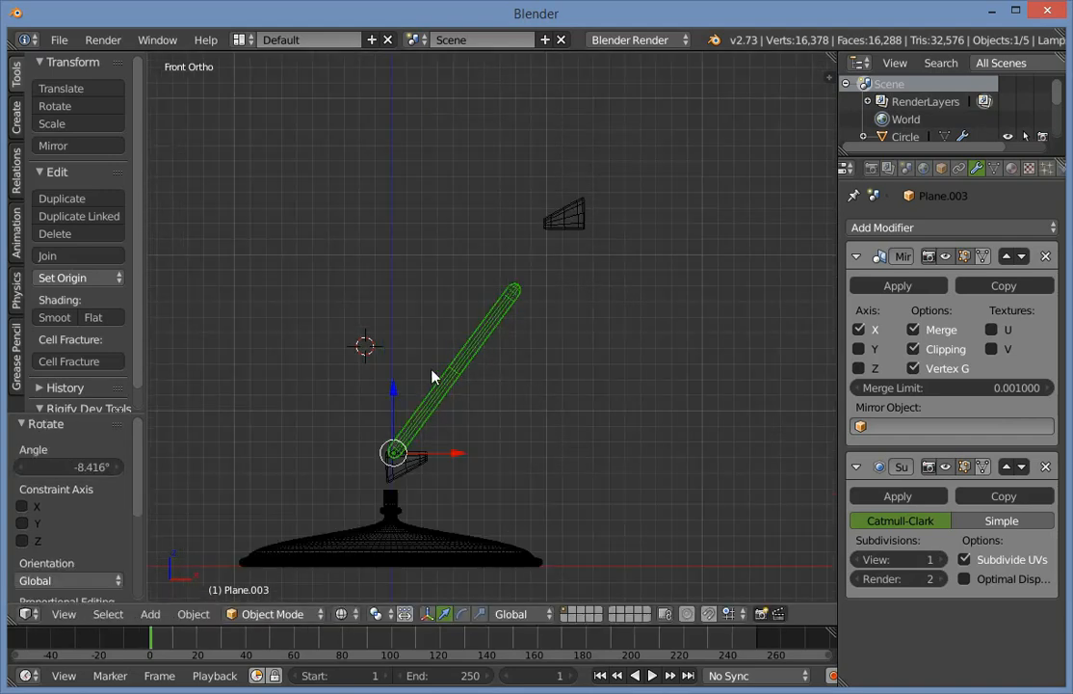
key(Tab)
scroll(459, 377, up, 2)
key(z)
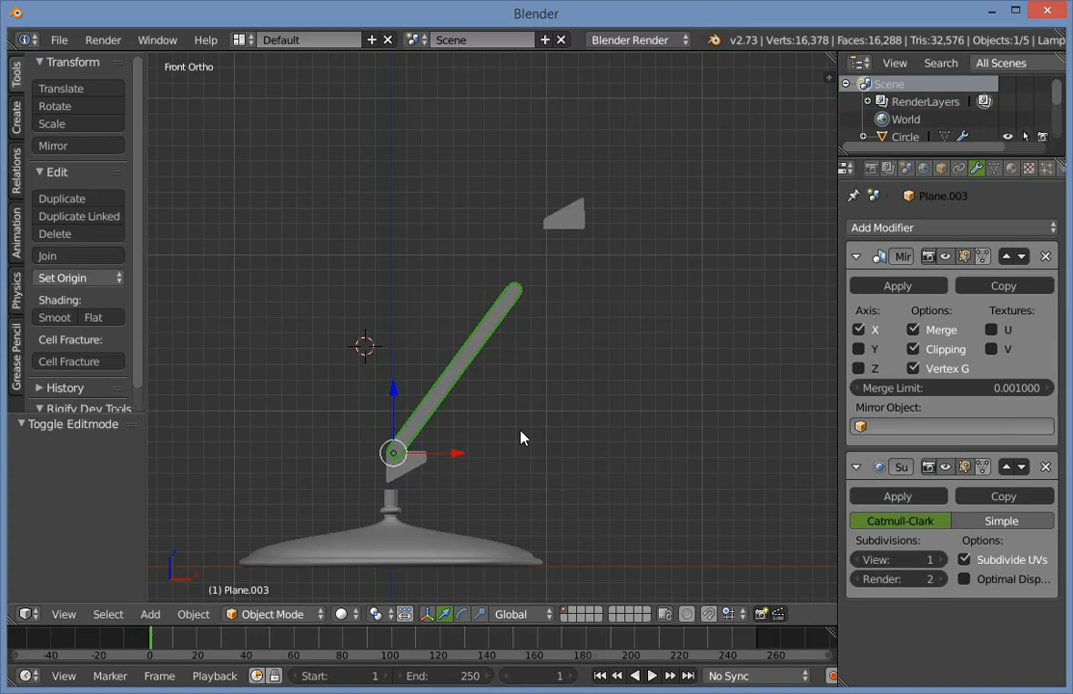
Undo the bar's rotations and repositioning.
key(ctrl+z)
key(ctrl+z)
key(ctrl+z)
key(ctrl+z)
key(z)
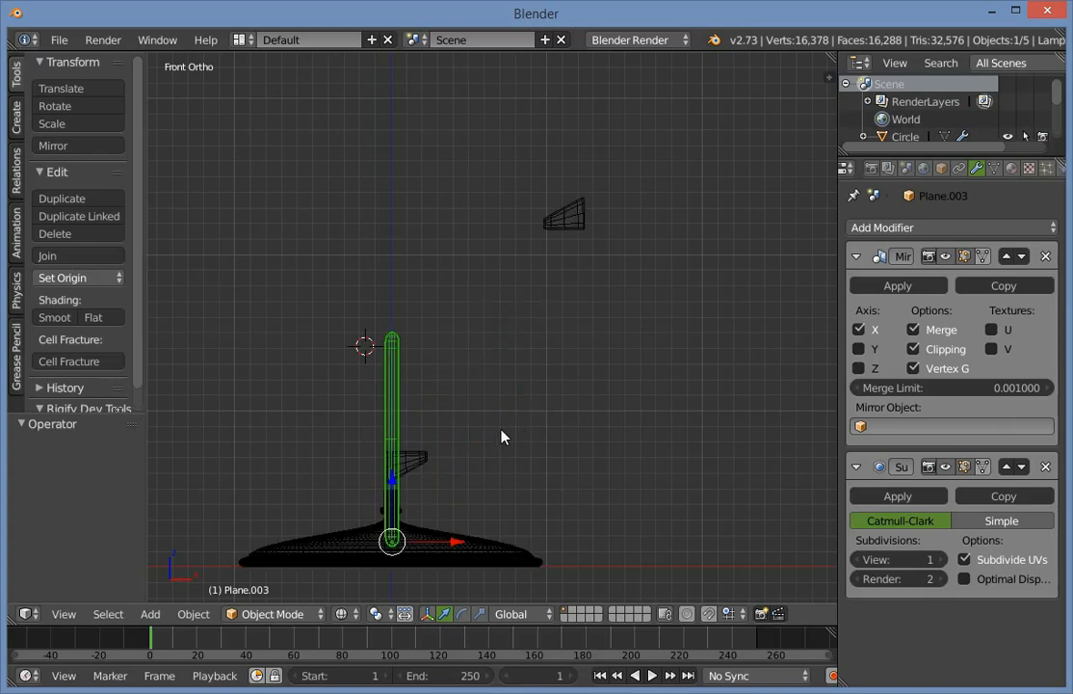
Move the upright bar up 0.782 along Z in Object Mode so it clears the base's neck.
key(Tab)
key(a)
key(a)
key(Tab)
key(z)
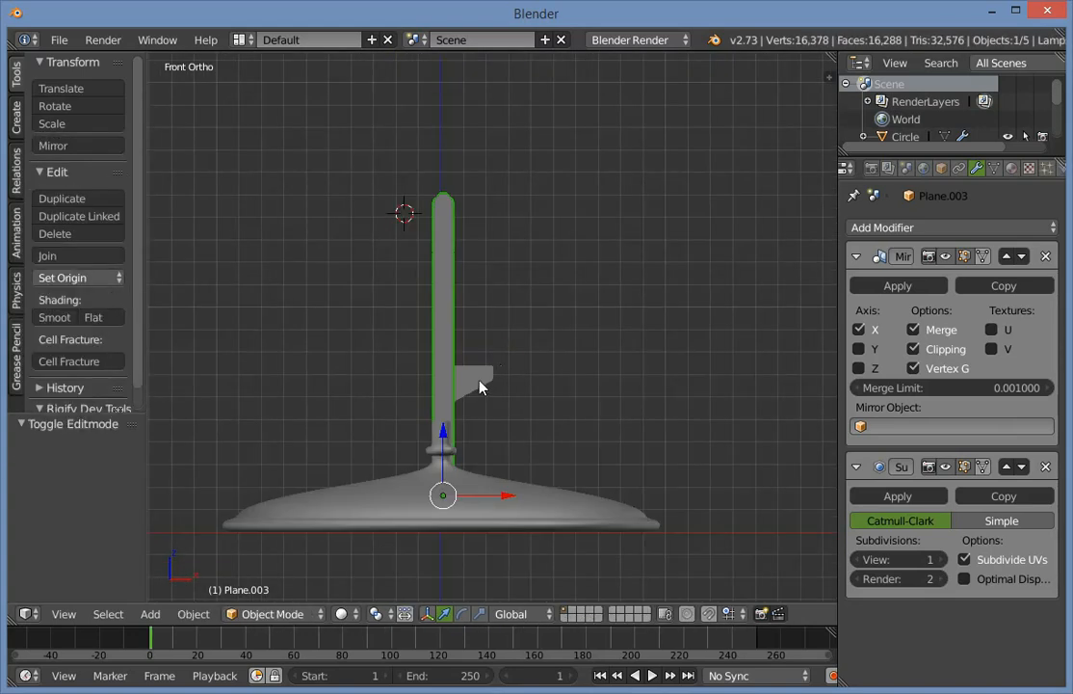
drag(443, 438, 453, 274)
scroll(542, 413, up, 4)
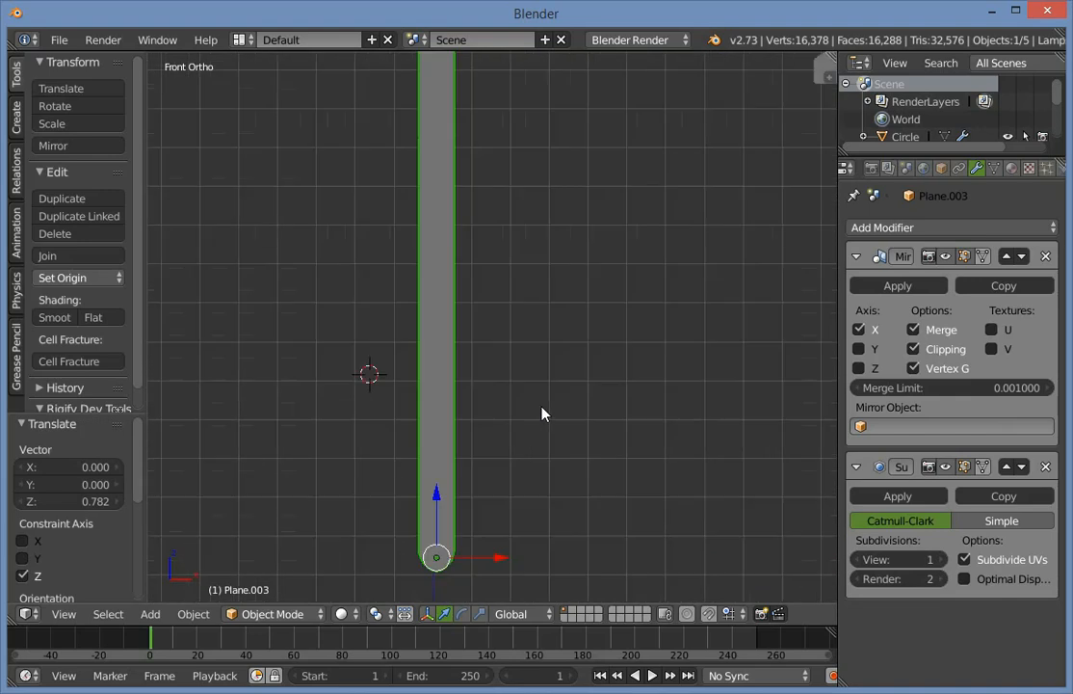
Narrow the bar along X, finishing with a scale factor of 0.904, and apply the object's transform.
scroll(579, 378, down, 1)
key(s)
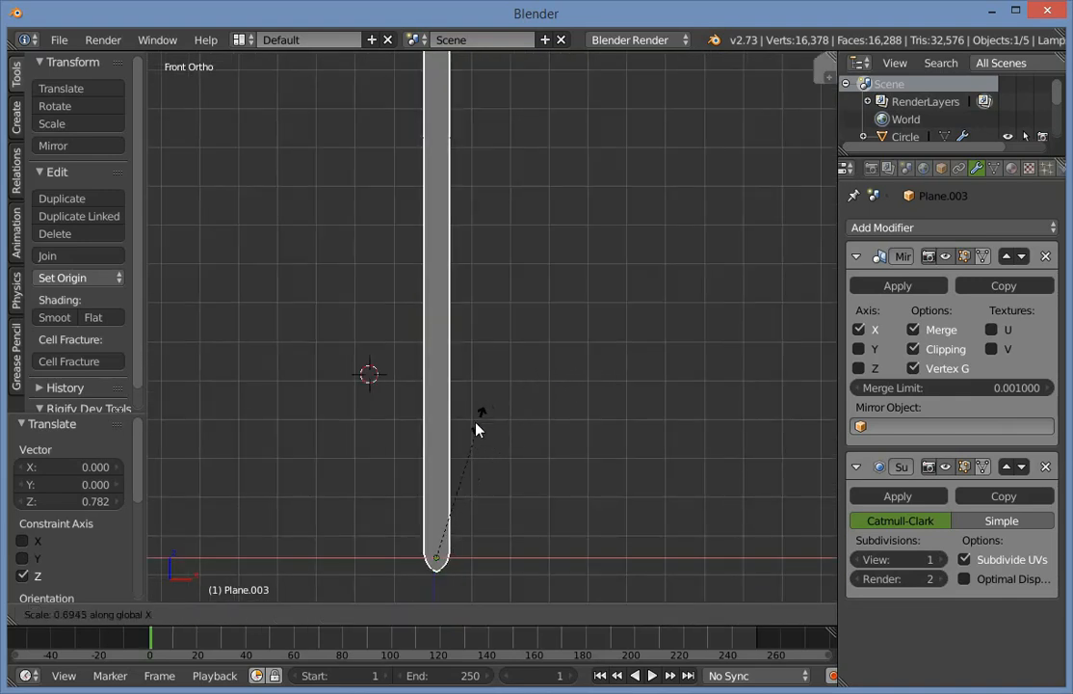
click(449, 447)
key(s)
key(x)
click(500, 431)
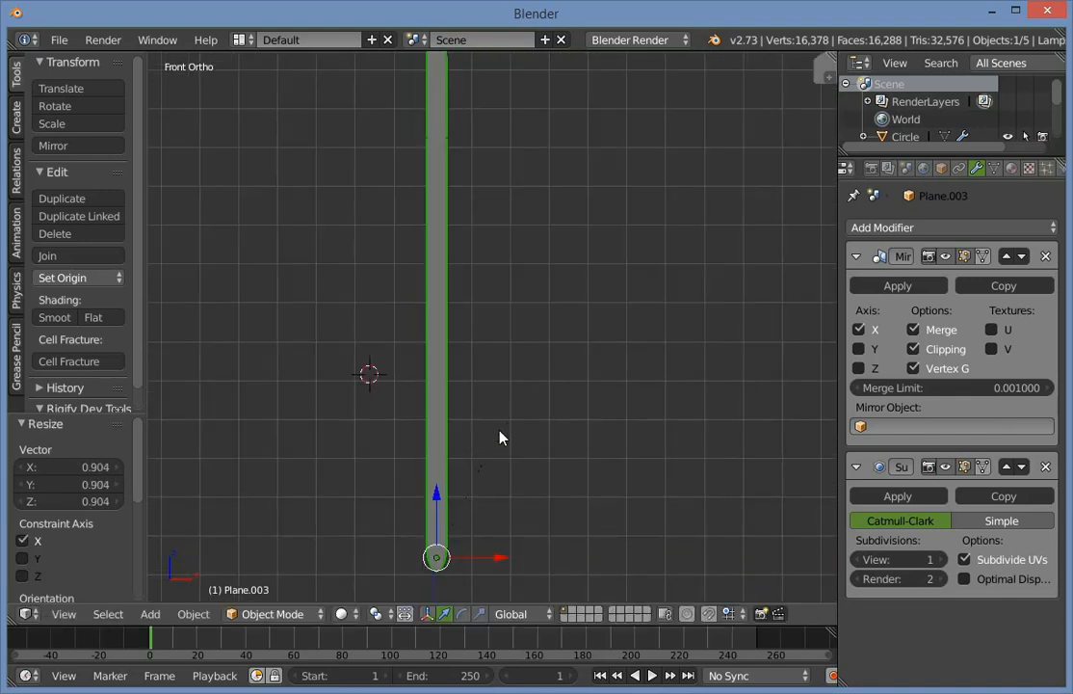
shift+middle_drag(488, 525, 534, 435)
key(ctrl+a)
click(508, 477)
Enter Edit Mode on the narrowed bar and select its centre-line edge loop.
scroll(539, 445, up, 6)
key(Tab)
key(a)
scroll(532, 503, down, 3)
alt+right_click(511, 448)
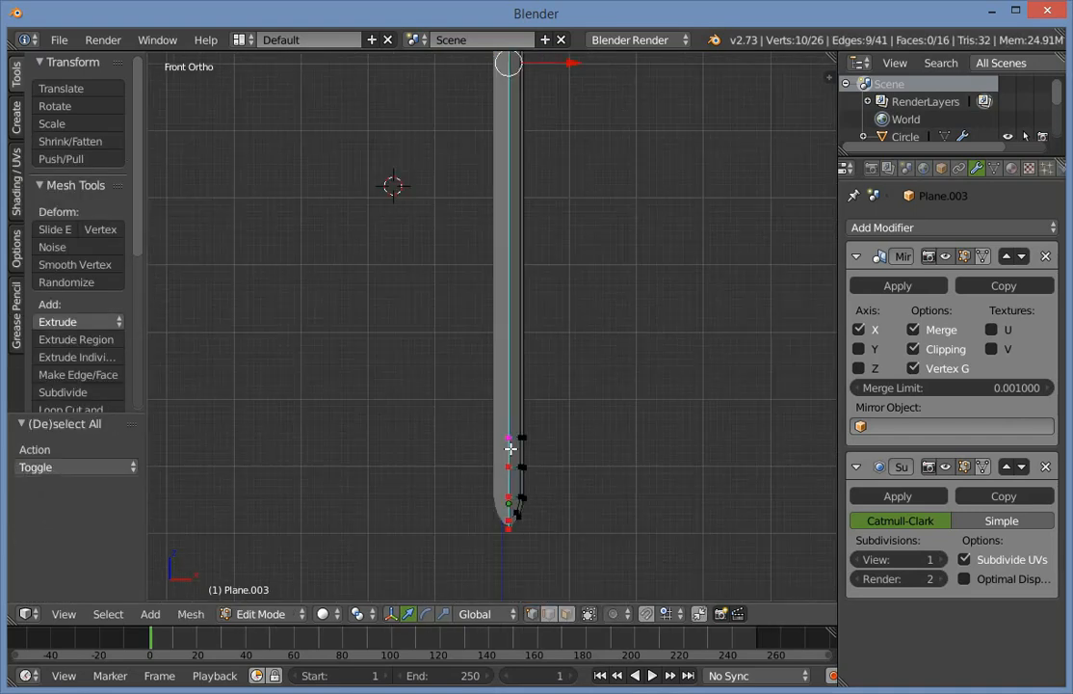
Try scaling the centre-line edge loop by 0.965 along Y, undo it, and try scaling along Z.
key(s)
key(y)
click(514, 546)
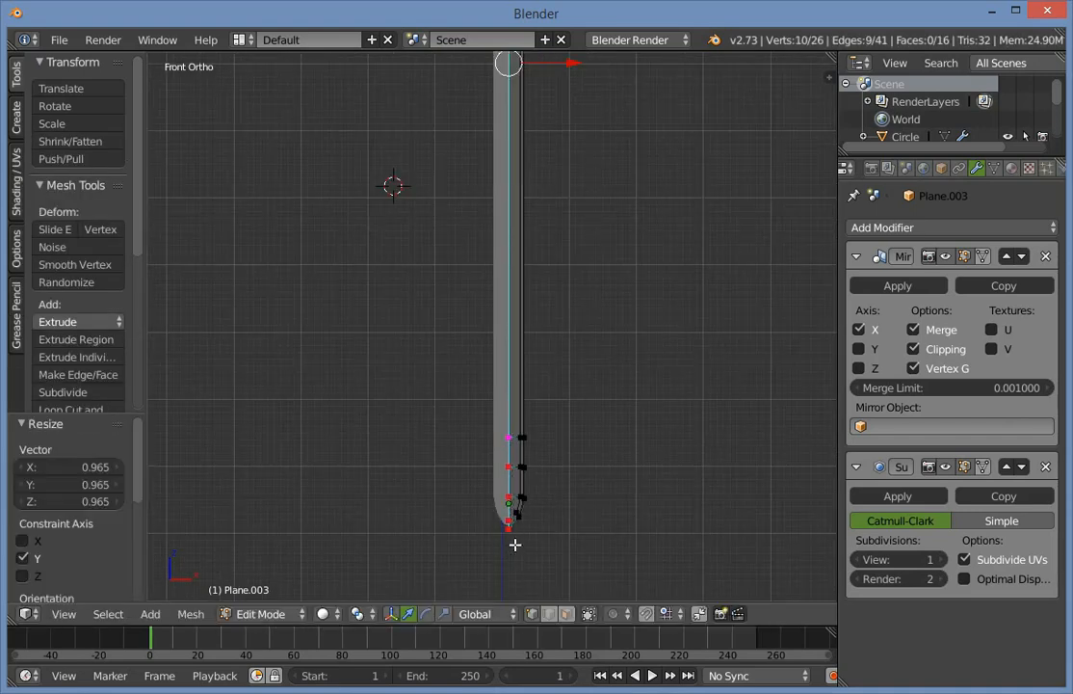
key(ctrl+z)
key(s)
key(z)
click(523, 545)
Move the two centre-line tip vertices at the bar's lower end up along Z to flatten the pointed tip.
scroll(571, 385, up, 2)
scroll(732, 442, up, 5)
key(a)
shift+middle_drag(605, 479, 414, 470)
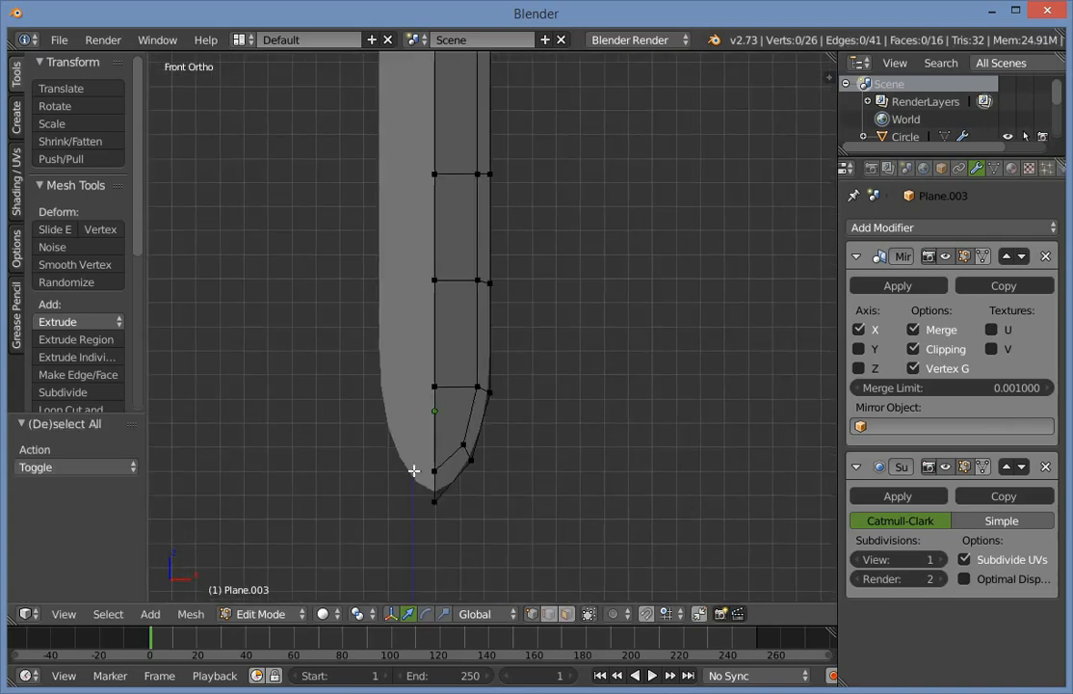
drag(437, 408, 483, 470)
key(a)
Slide the corner edge of the lower tip along its neighbouring edges to round the end, and leave Edit Mode.
key(b)
key(g)
key(g)
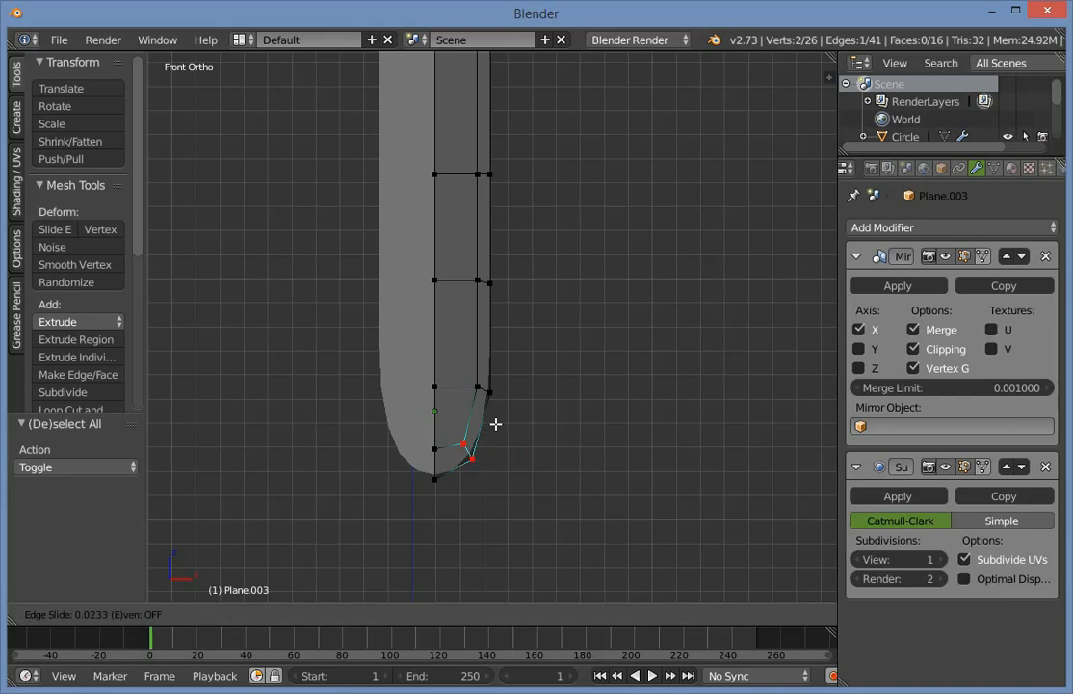
click(496, 424)
key(g)
click(499, 427)
key(Tab)
Reopen the mesh and move the two centre-line tip vertices at the bar's upper end down along Z.
scroll(495, 426, down, 3)
shift+middle_drag(495, 425, 510, 279)
key(Tab)
key(a)
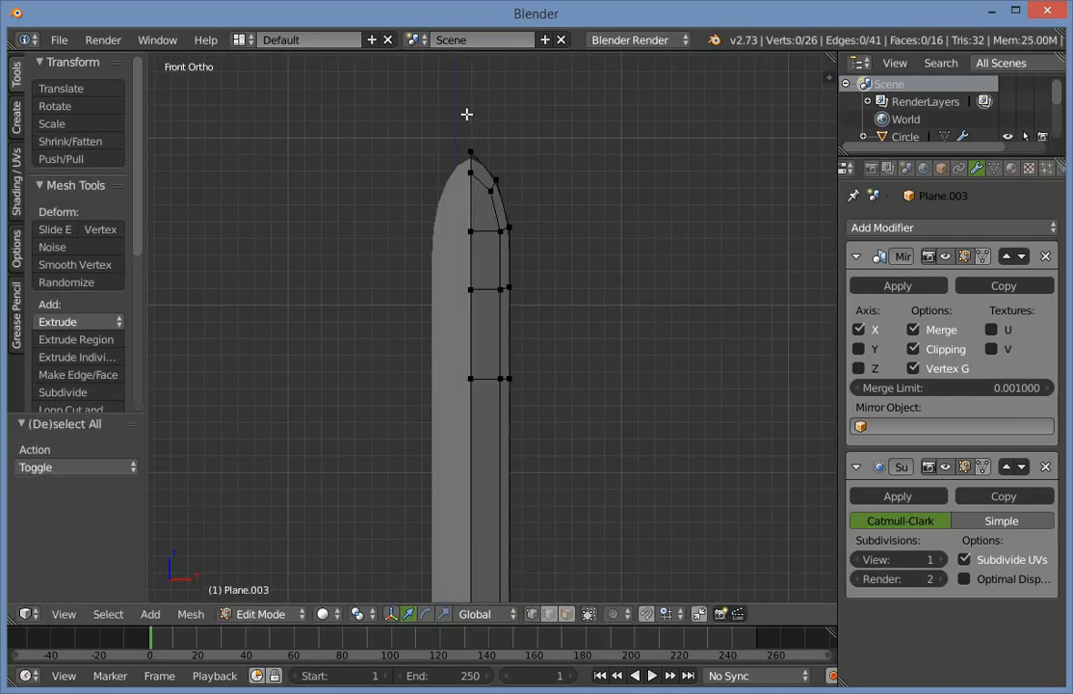
mouse_move(473, 139)
mouse_down()
mouse_move(470, 115)
mouse_move(472, 127)
mouse_up()
key(a)
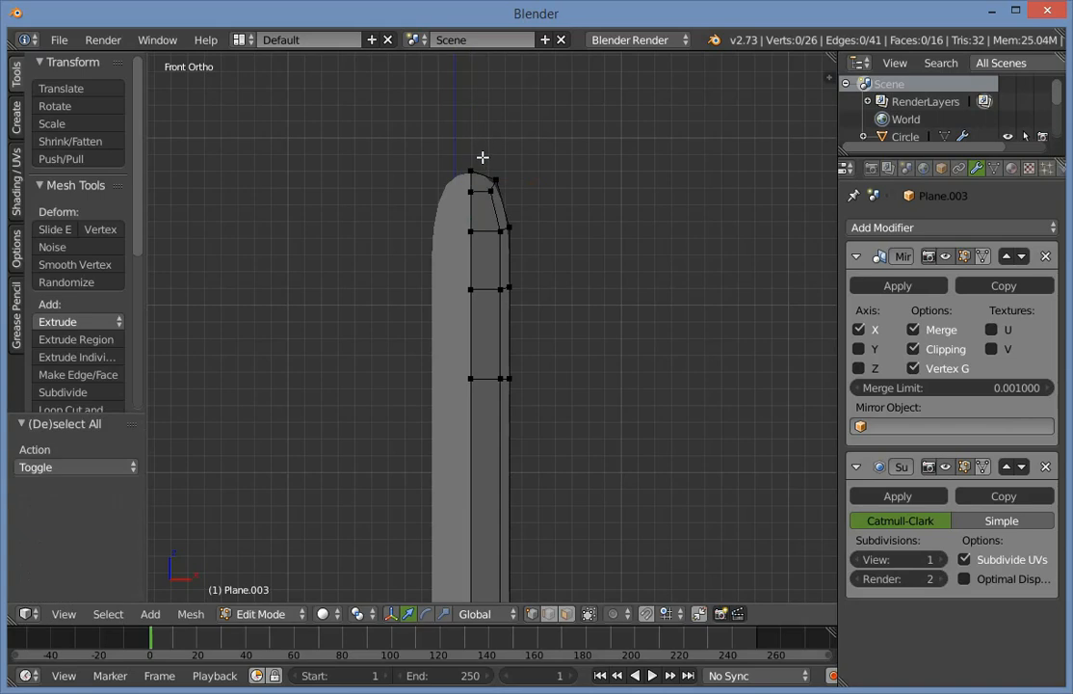
Slide the corner edge of the upper tip along its neighbouring edges by a factor of 0.232.
key(g)
key(g)
click(513, 209)
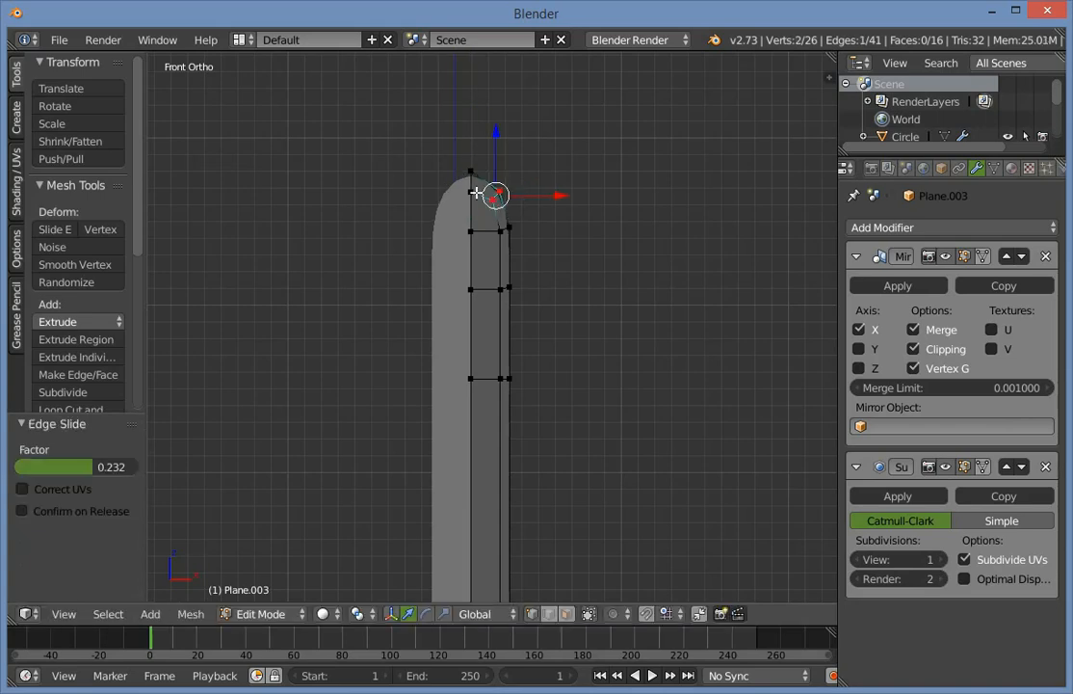
Nudge the centre-line vertex at the bar's upper tip to refine the rounded end, and leave Edit Mode.
key(a)
right_click(474, 180)
key(g)
click(472, 183)
key(Tab)
key(a)
scroll(415, 354, down, 5)
click(458, 470)
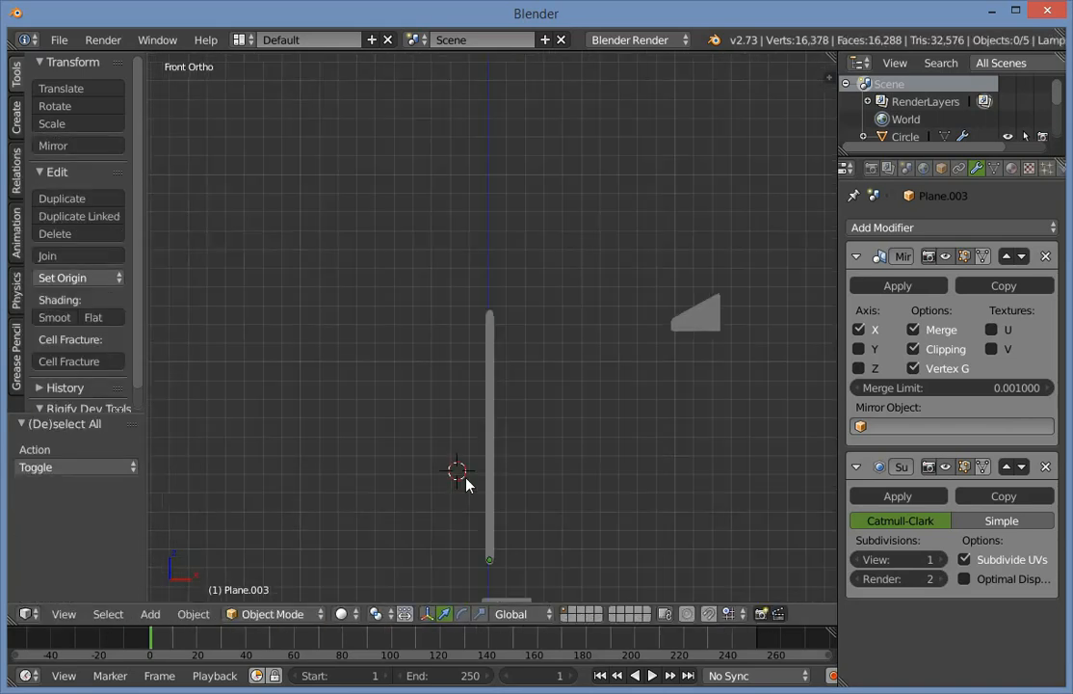
Reopen the bar's mesh, select its upper-end vertices and move them up to lengthen the bar, then return to Object Mode.
mouse_move(467, 484)
shift+middle_down()
mouse_move(466, 422)
mouse_move(521, 395)
shift+middle_up()
right_click(479, 410)
scroll(508, 413, down, 4)
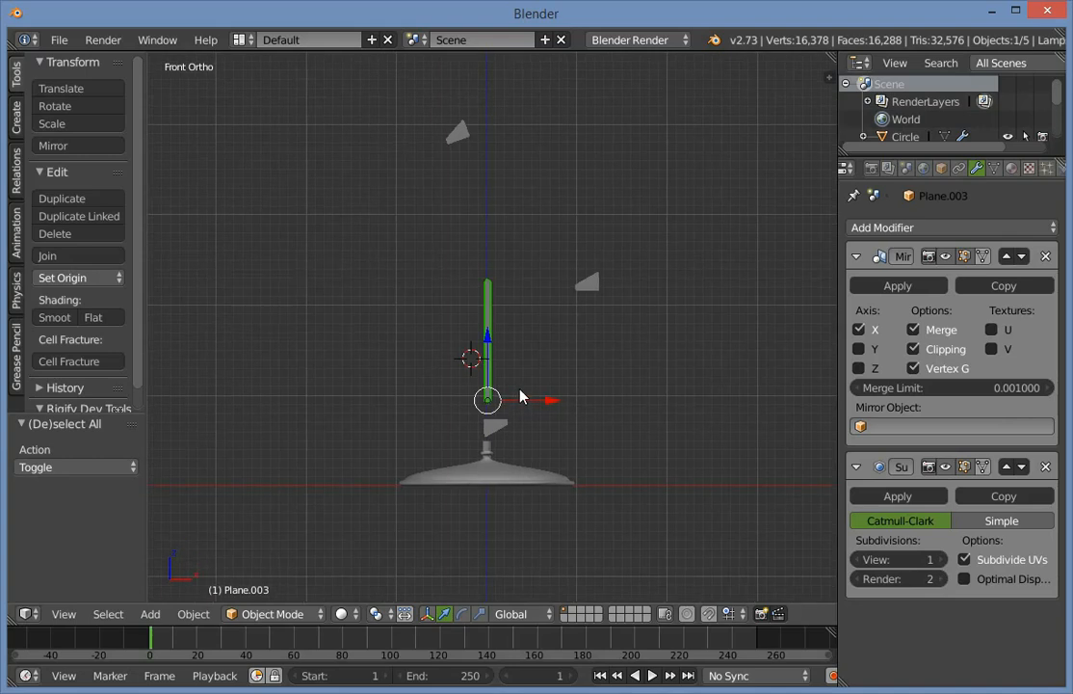
scroll(553, 287, up, 4)
key(Tab)
key(z)
key(a)
key(a)
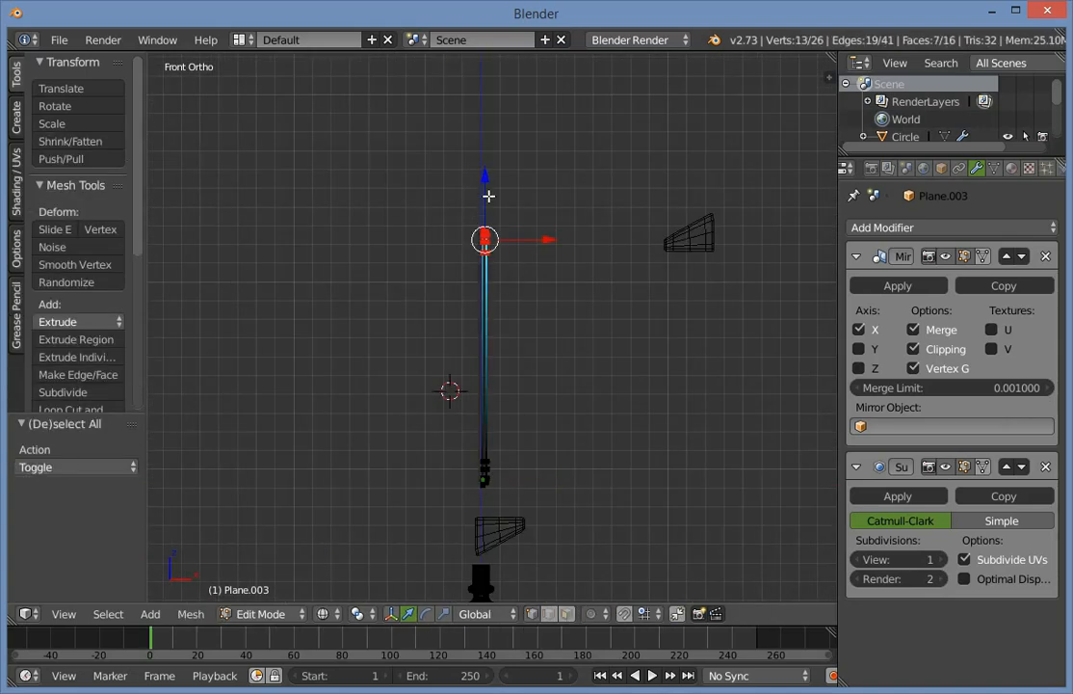
key(Tab)
Rotate the bar to lean toward the upper joint piece and move its lower end down onto the lower joint piece.
key(r)
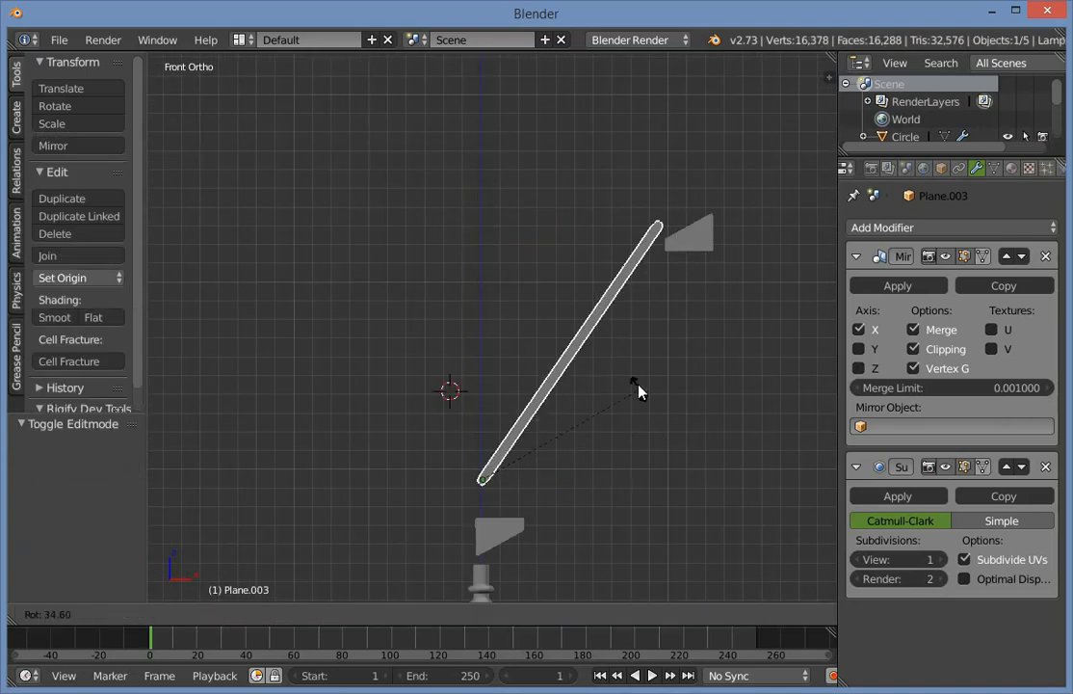
click(633, 430)
key(g)
click(635, 464)
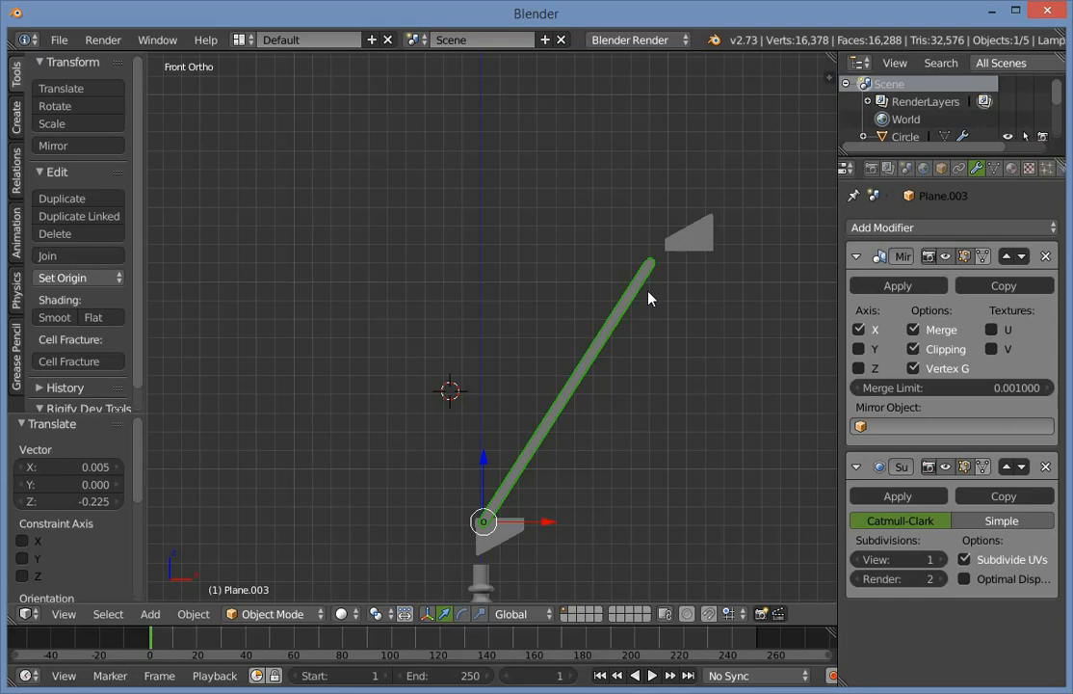
key(Tab)
key(Tab)
key(r)
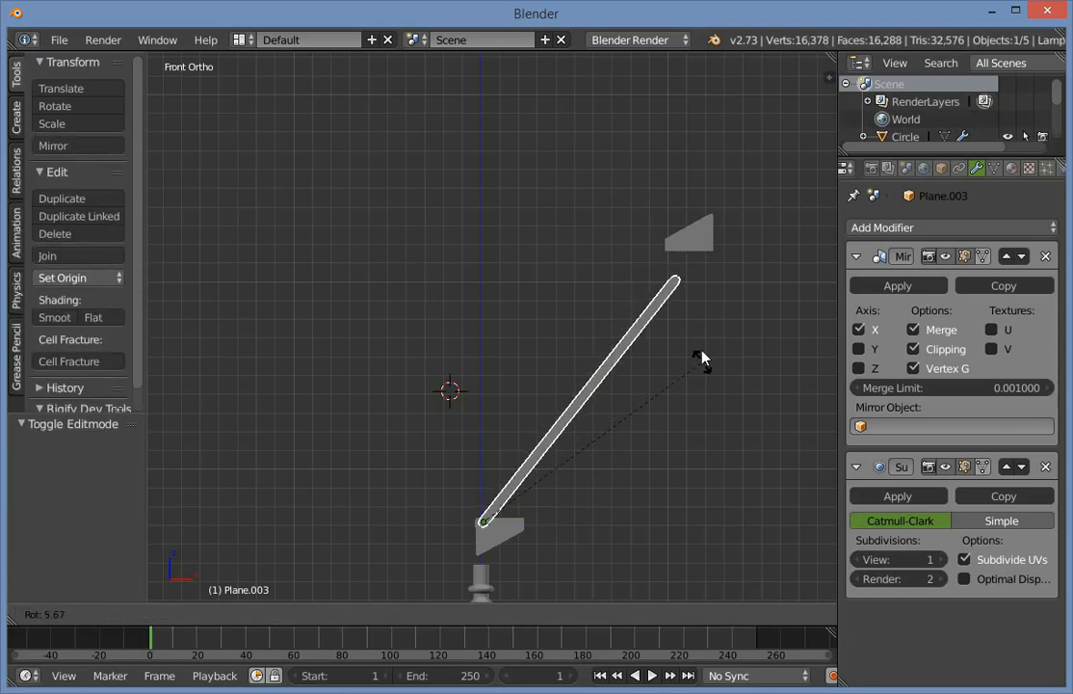
click(701, 349)
key(Tab)
key(g)
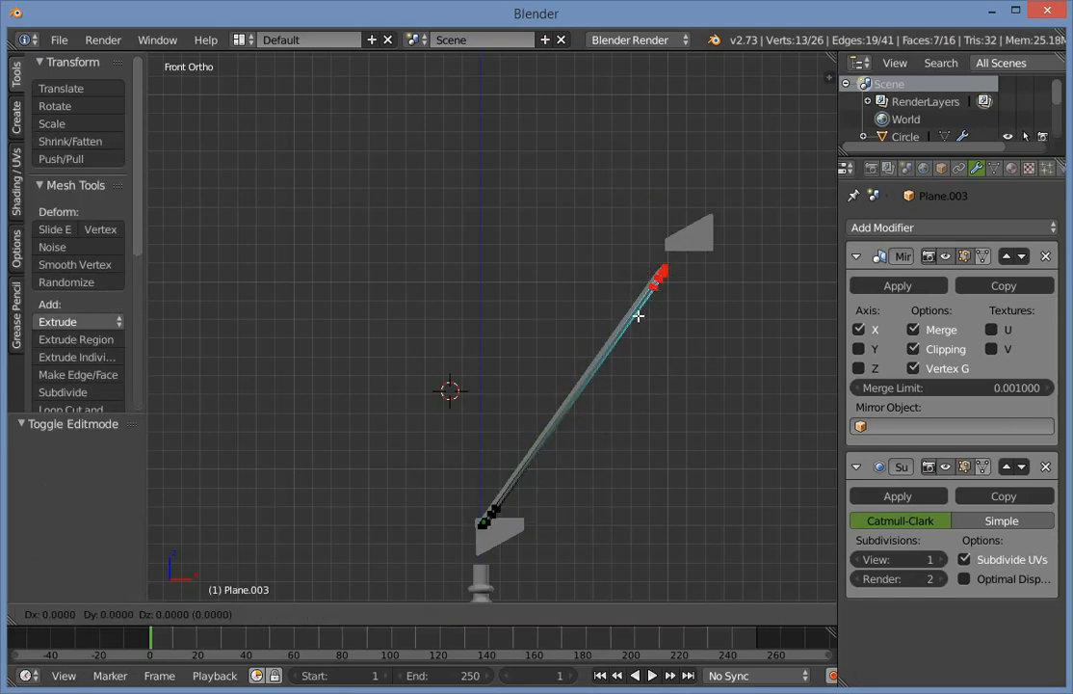
click(637, 316)
key(g)
key(y)
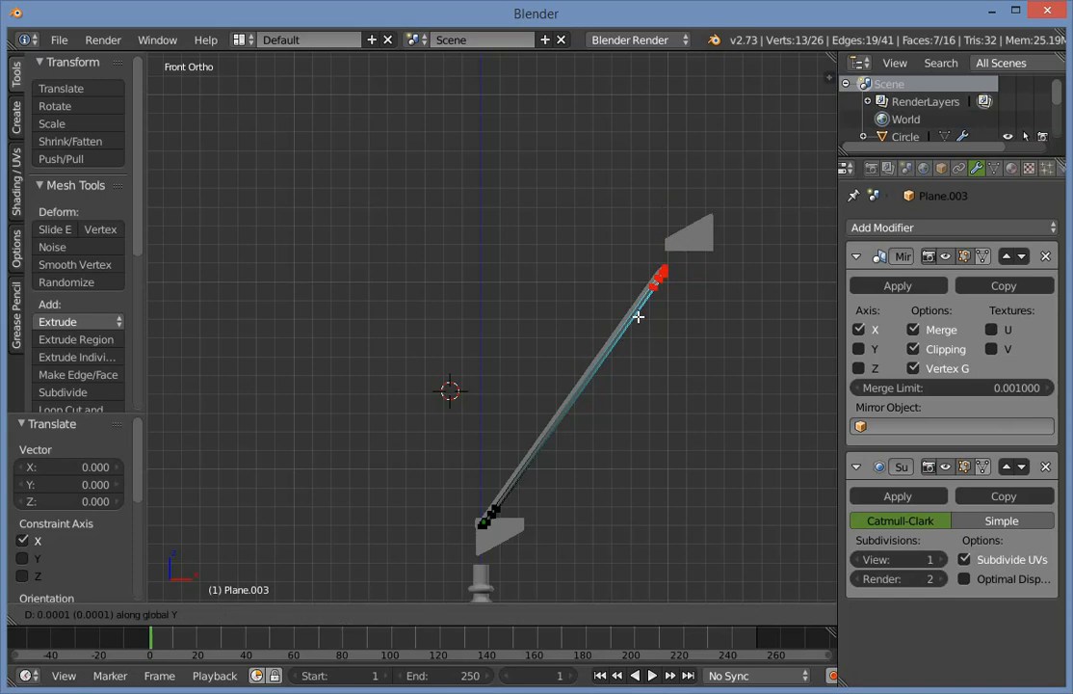
right_click(638, 316)
key(z)
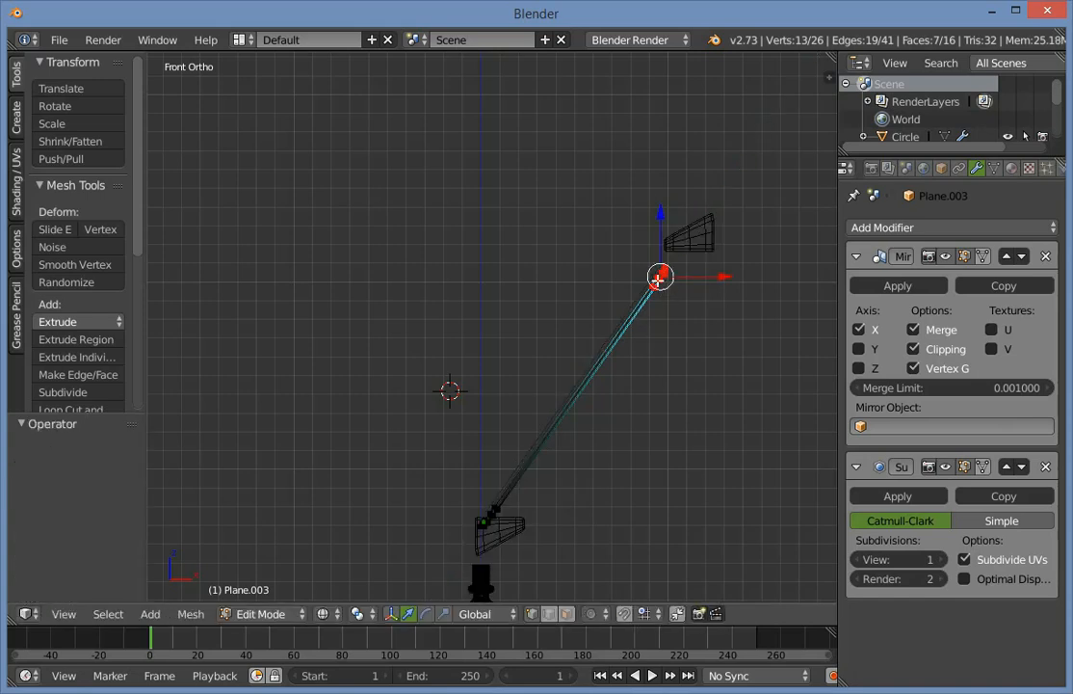
key(Tab)
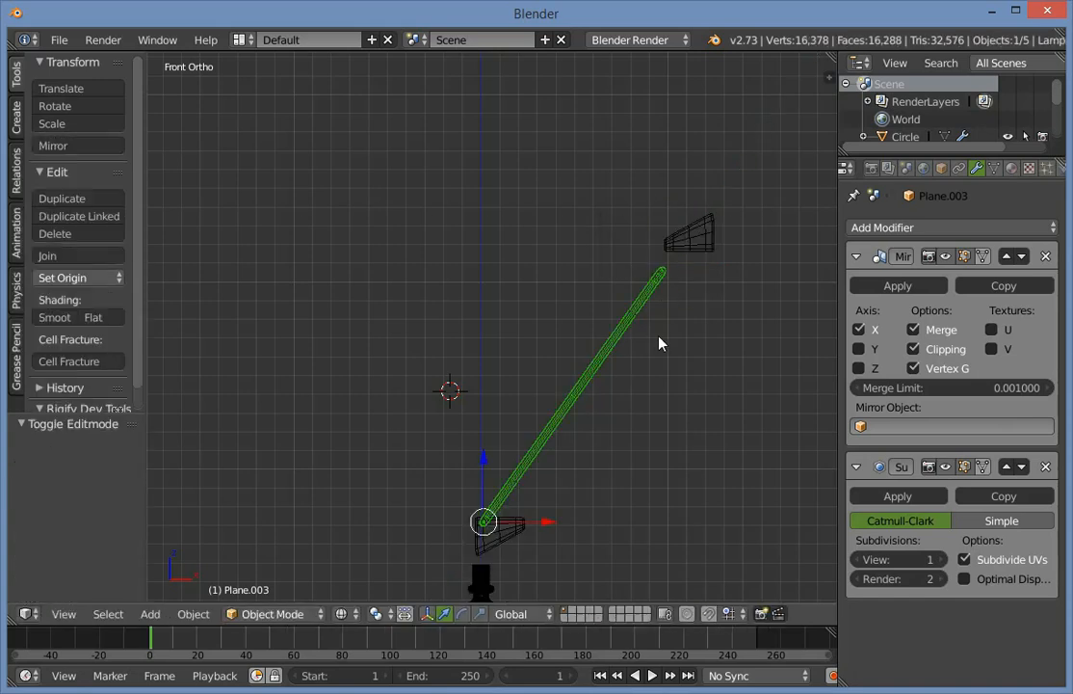
Apply the bar's Mirror modifier and inspect the resulting full mesh.
click(890, 287)
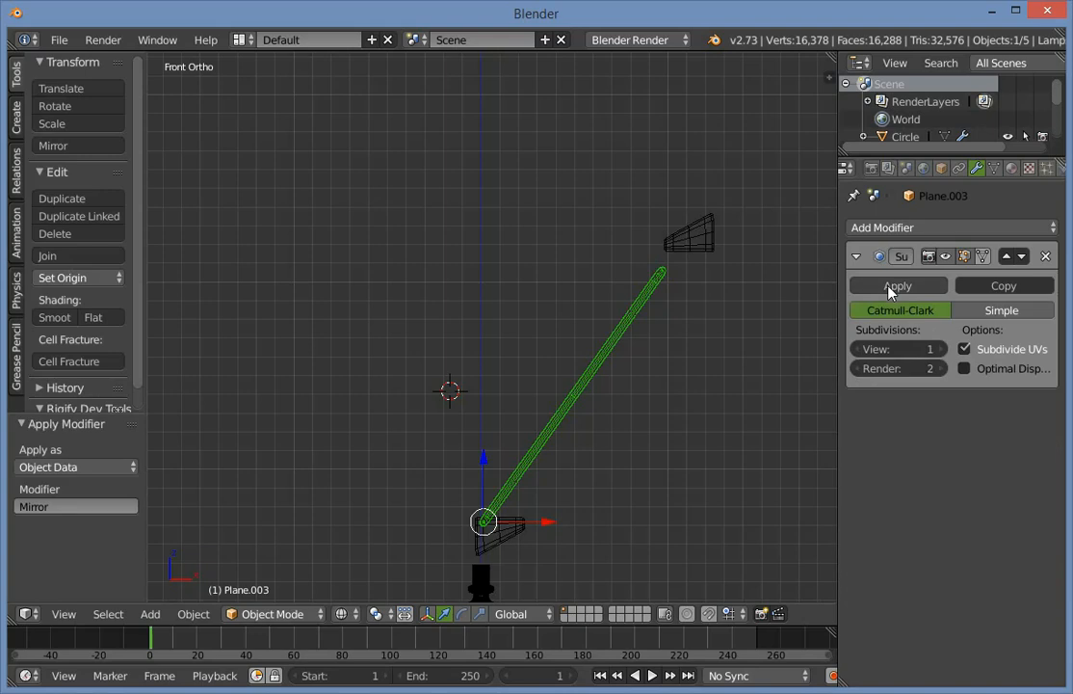
key(Tab)
key(a)
scroll(690, 253, up, 2)
key(z)
scroll(690, 252, down, 3)
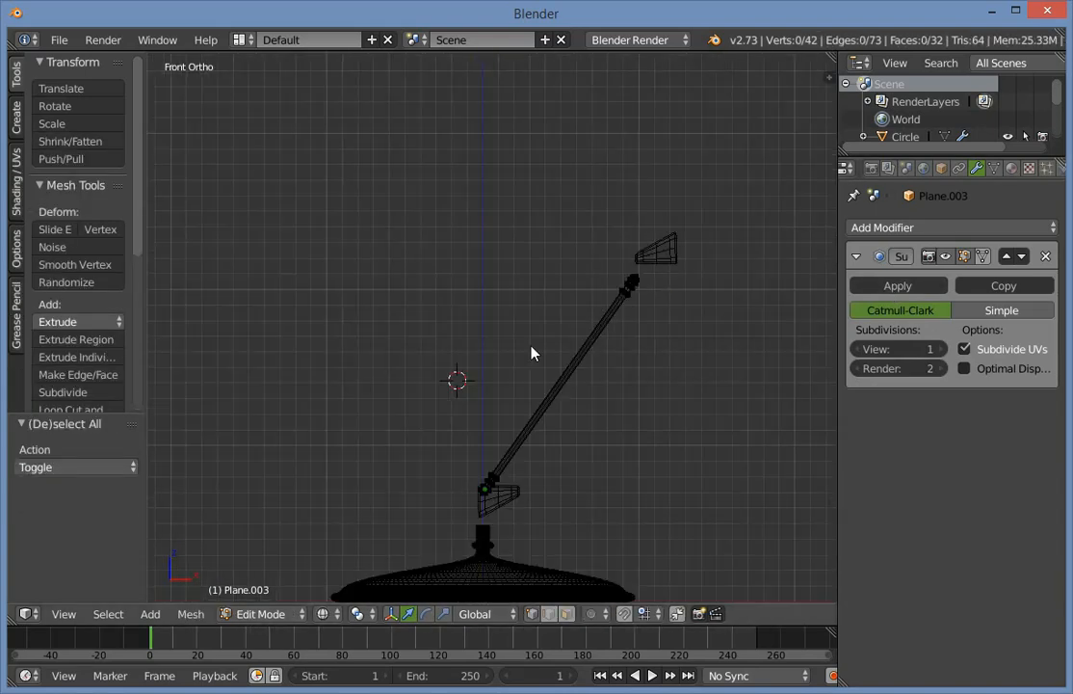
key(Tab)
middle_drag(532, 353, 544, 483)
key(KP_3)
key(KP_1)
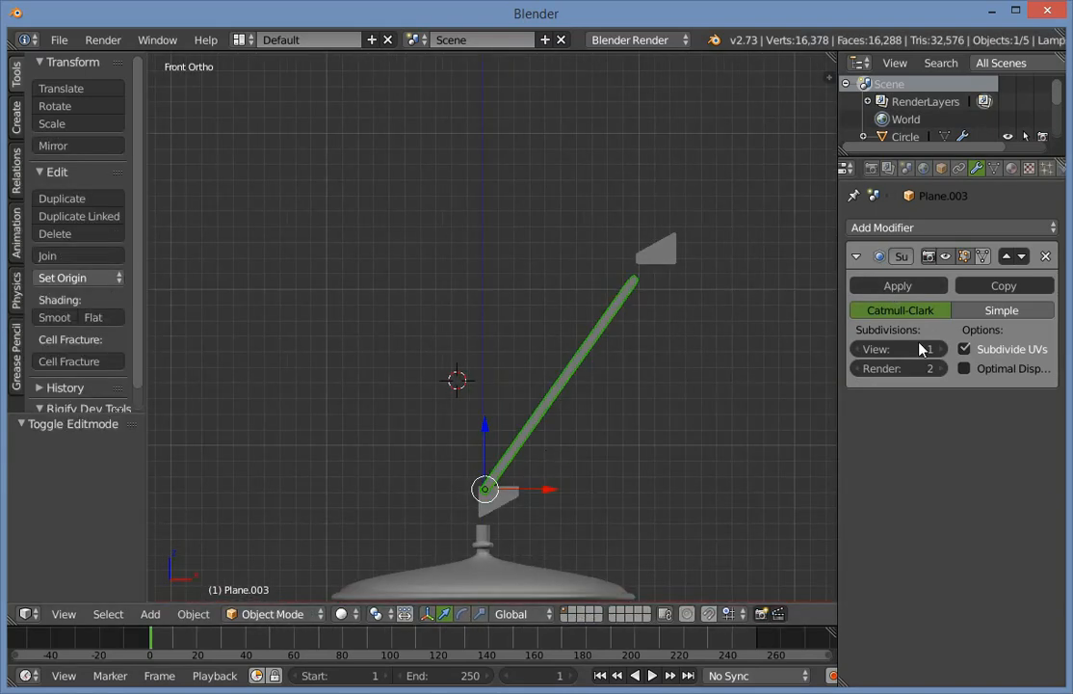
Enter Edit Mode on the bar and select all the vertices at its upper end.
scroll(629, 350, up, 2)
ctrl+scroll(617, 308, down, 2)
key(Tab)
key(a)
key(a)
key(z)
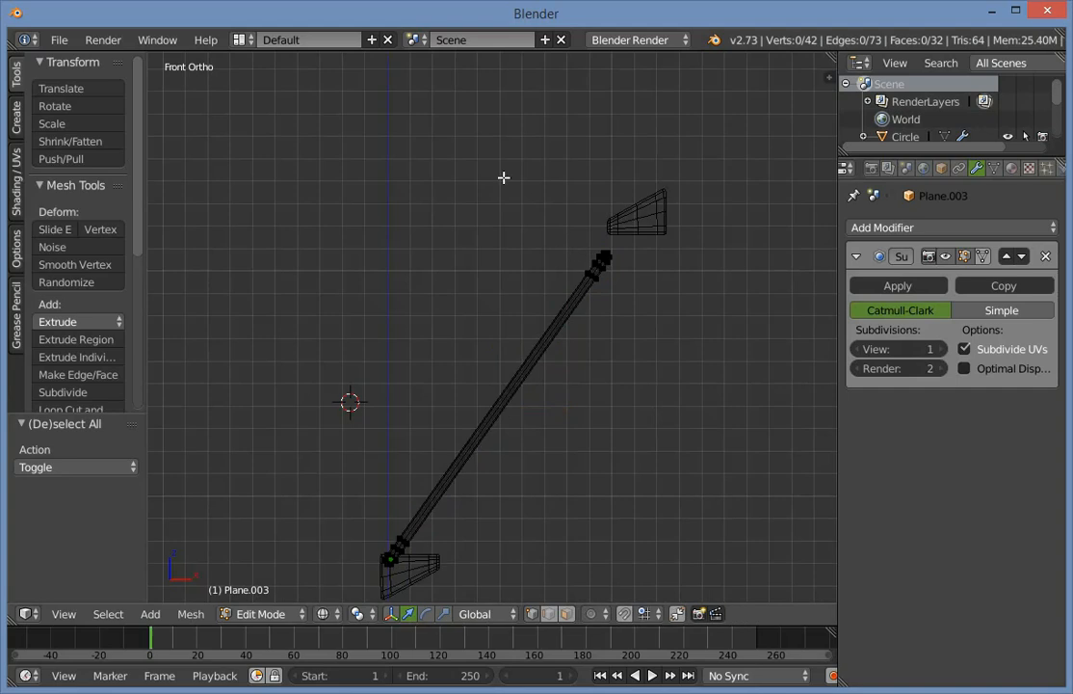
key(b)
drag(458, 156, 680, 316)
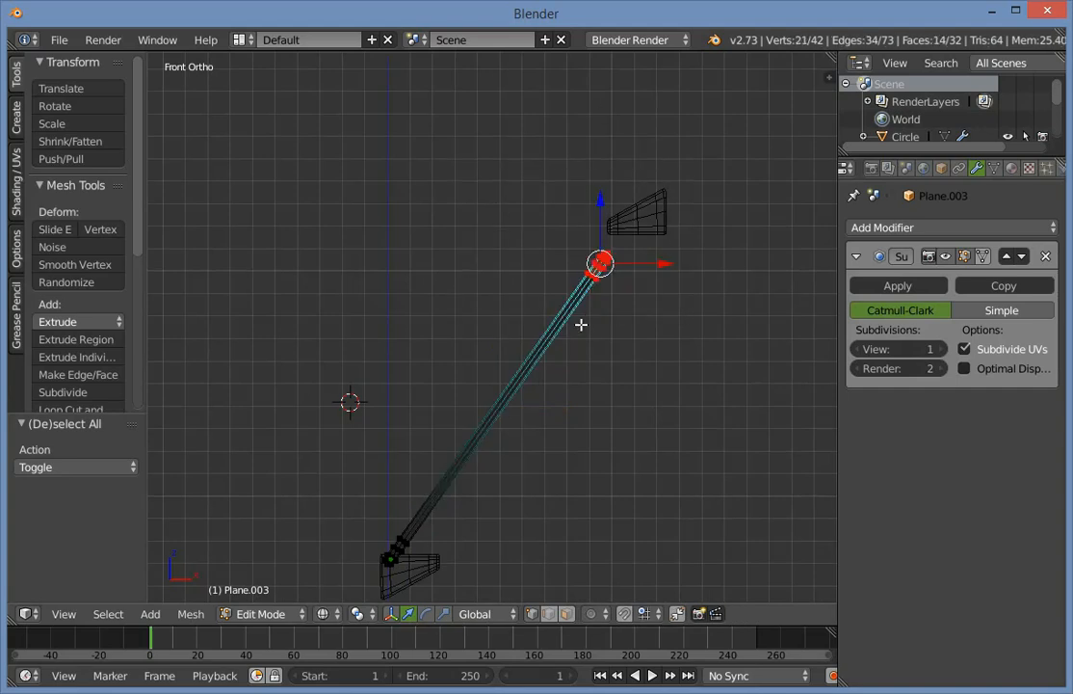
key(g)
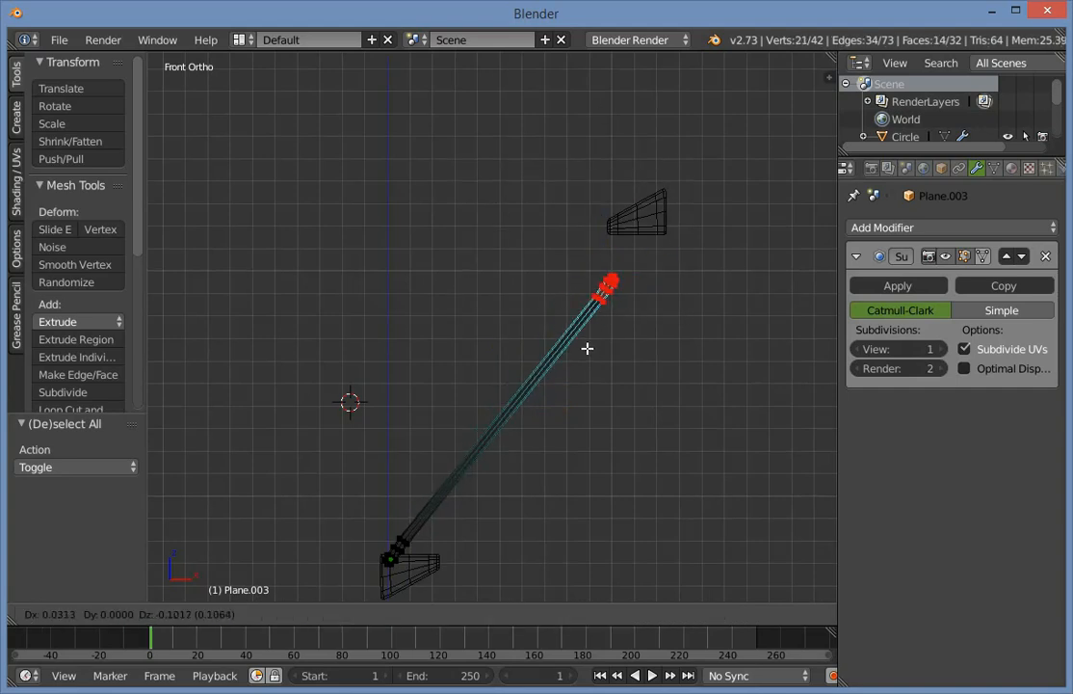
key(y)
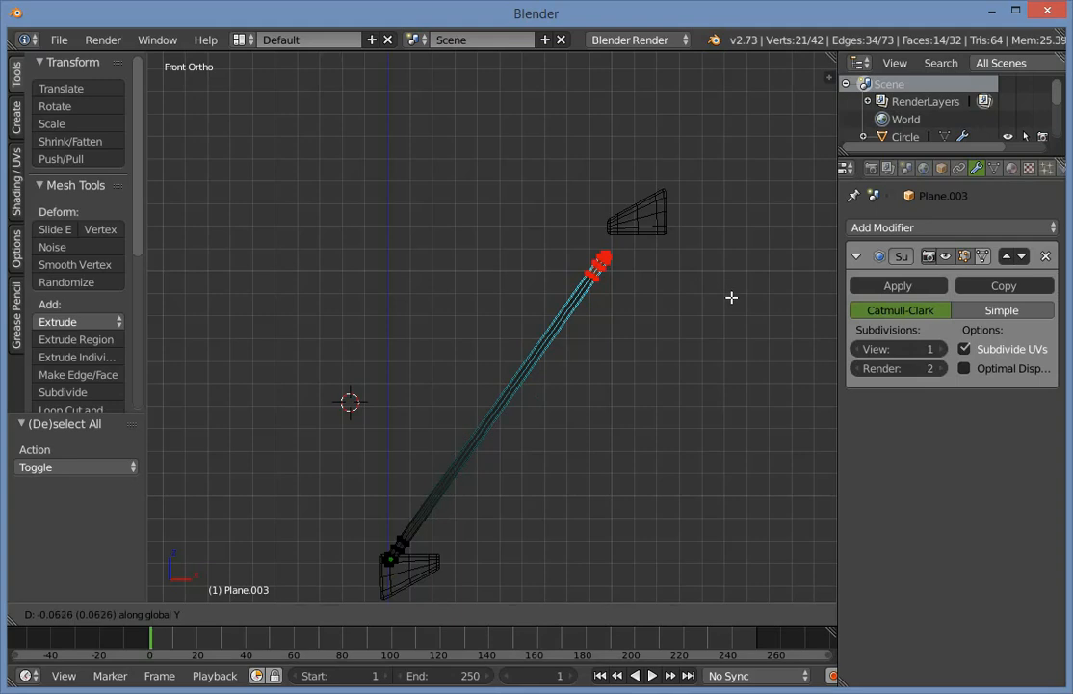
click(731, 298)
scroll(483, 350, down, 3)
middle_drag(482, 350, 530, 391)
key(g)
key(x)
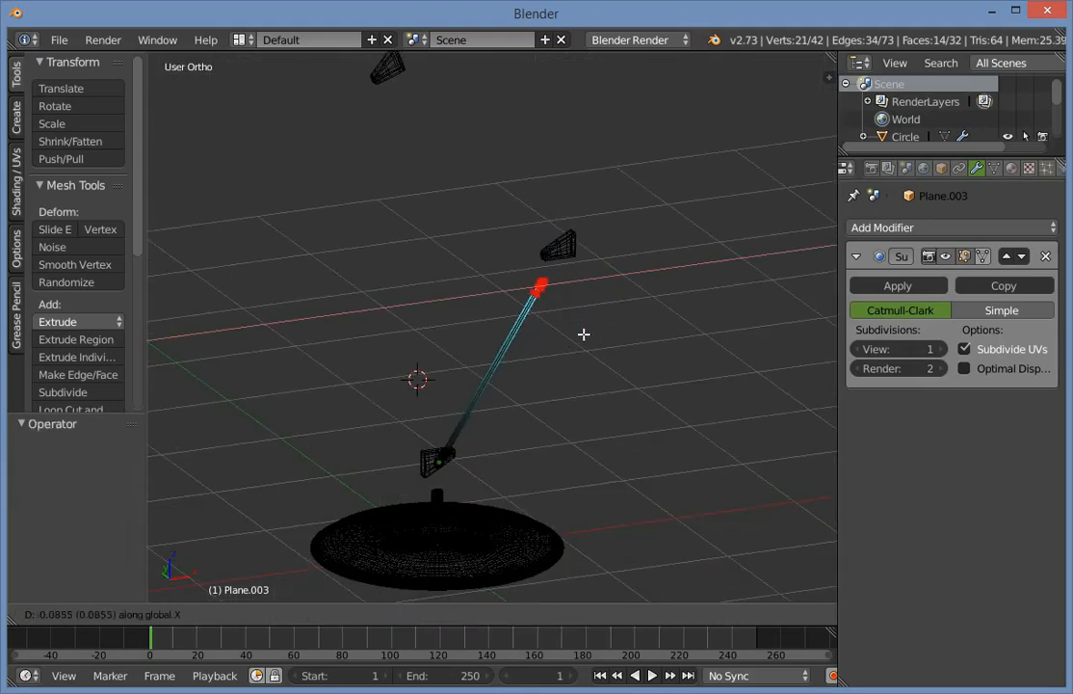
right_click(658, 307)
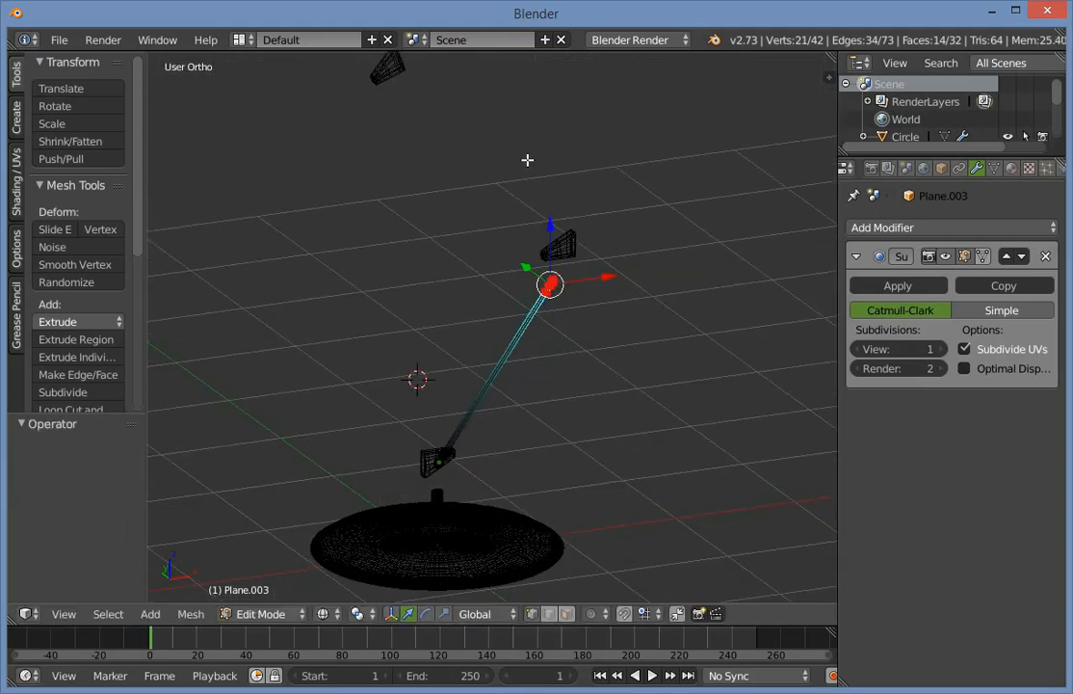
key(z)
mouse_move(528, 160)
middle_down()
mouse_move(578, 361)
mouse_move(522, 366)
mouse_move(546, 374)
middle_up()
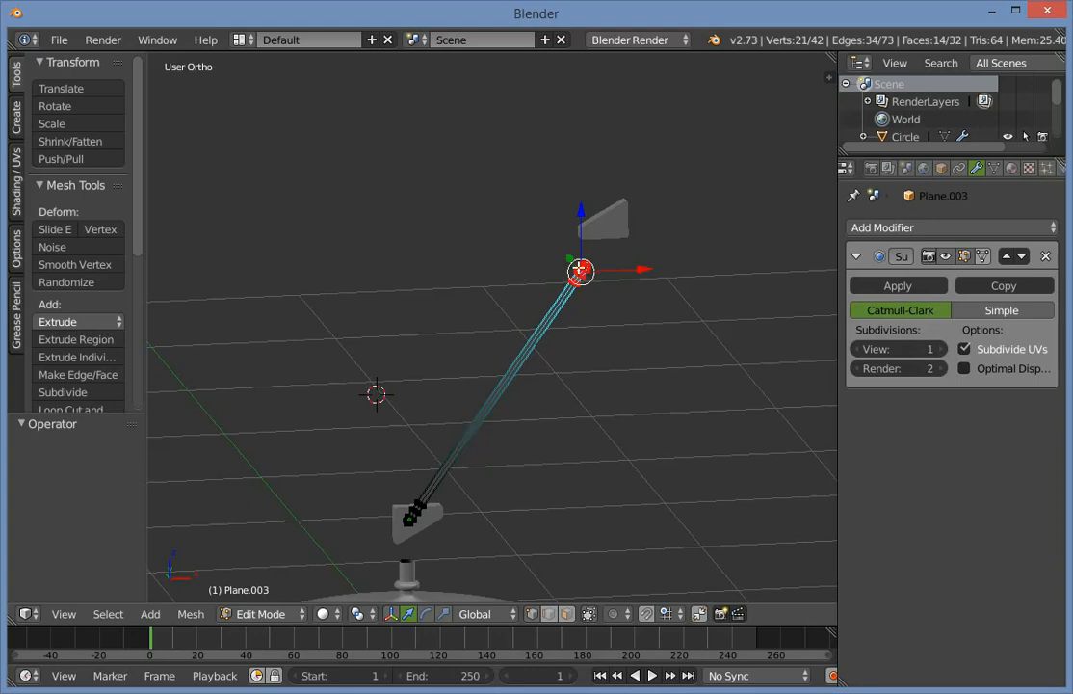
key(Tab)
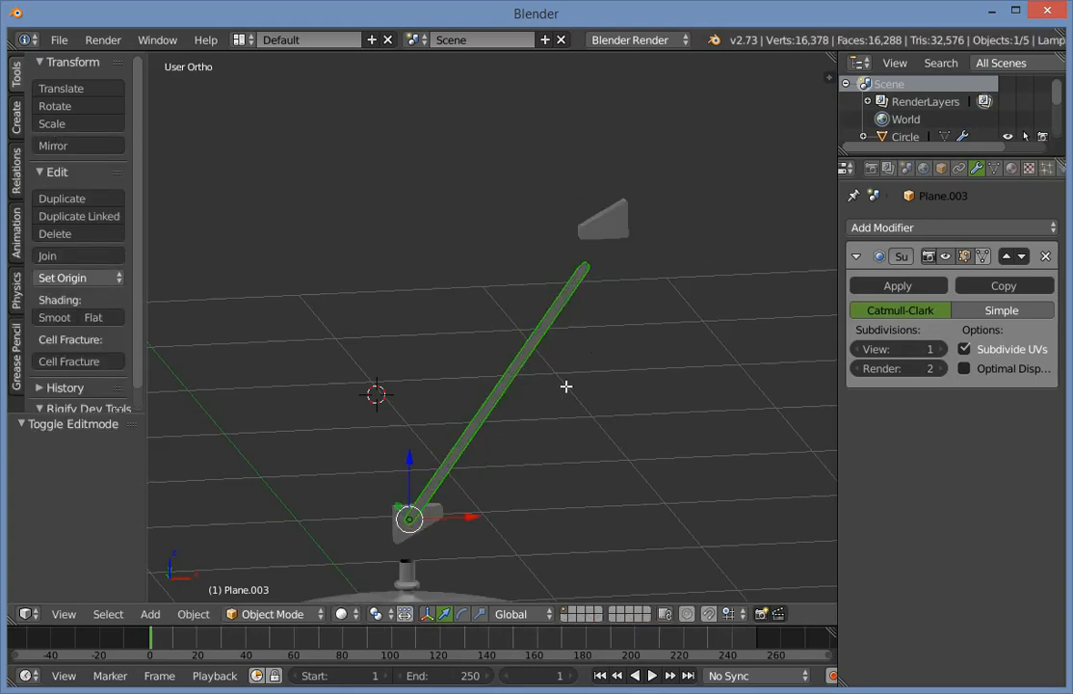
Move the upper-end vertices along the bar's local Y axis to extend it into the upper joint piece.
key(Tab)
key(g)
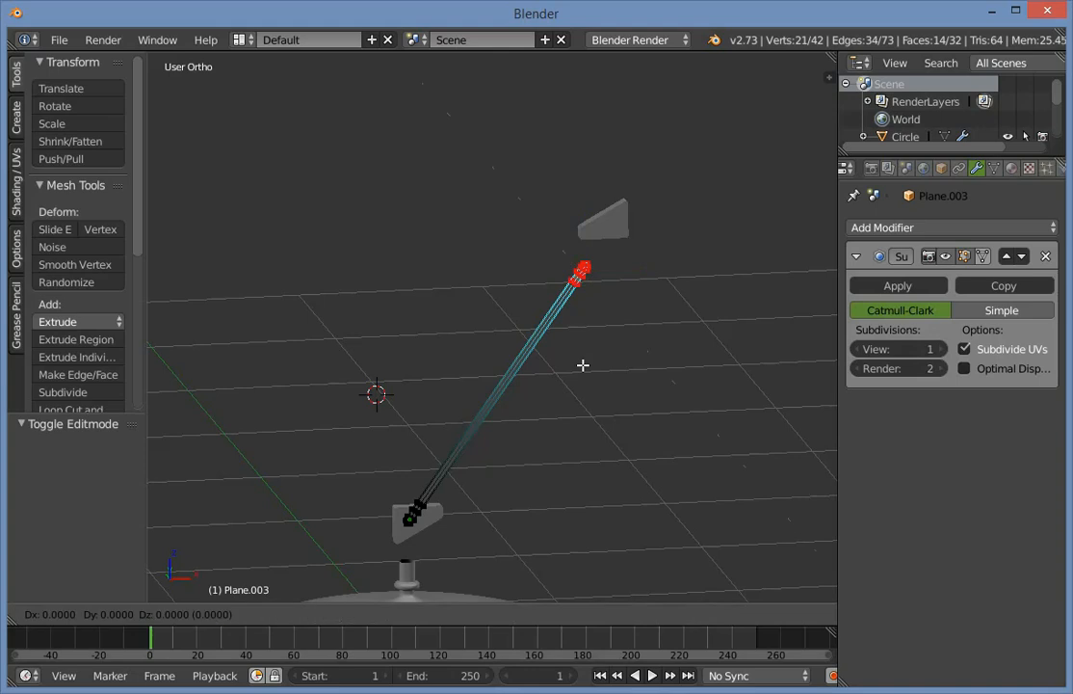
key(y)
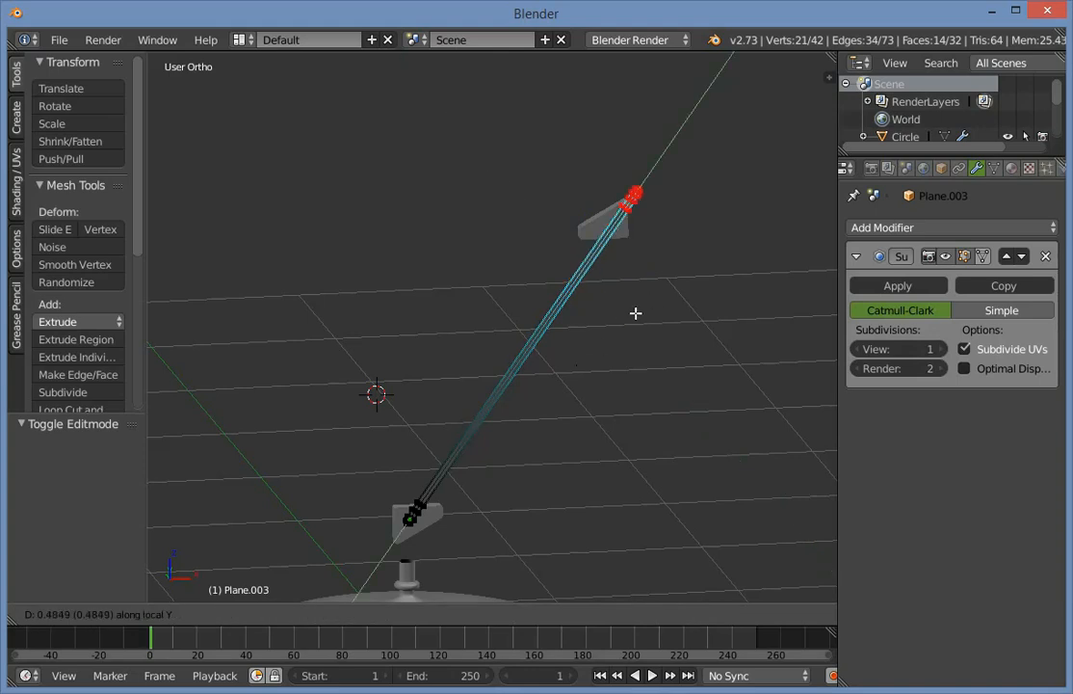
click(618, 328)
key(KP_3)
key(KP_1)
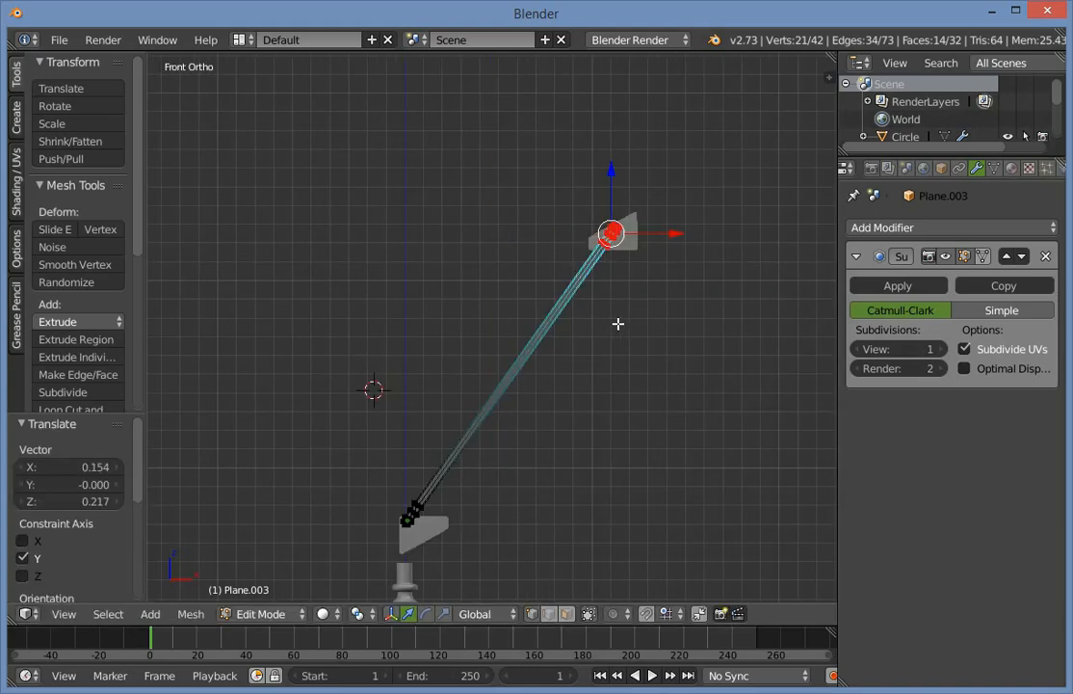
Pull the upper-end vertices slightly back along the bar's local Y axis and leave Edit Mode.
scroll(732, 203, up, 1)
shift+middle_drag(757, 178, 591, 309)
scroll(603, 297, up, 2)
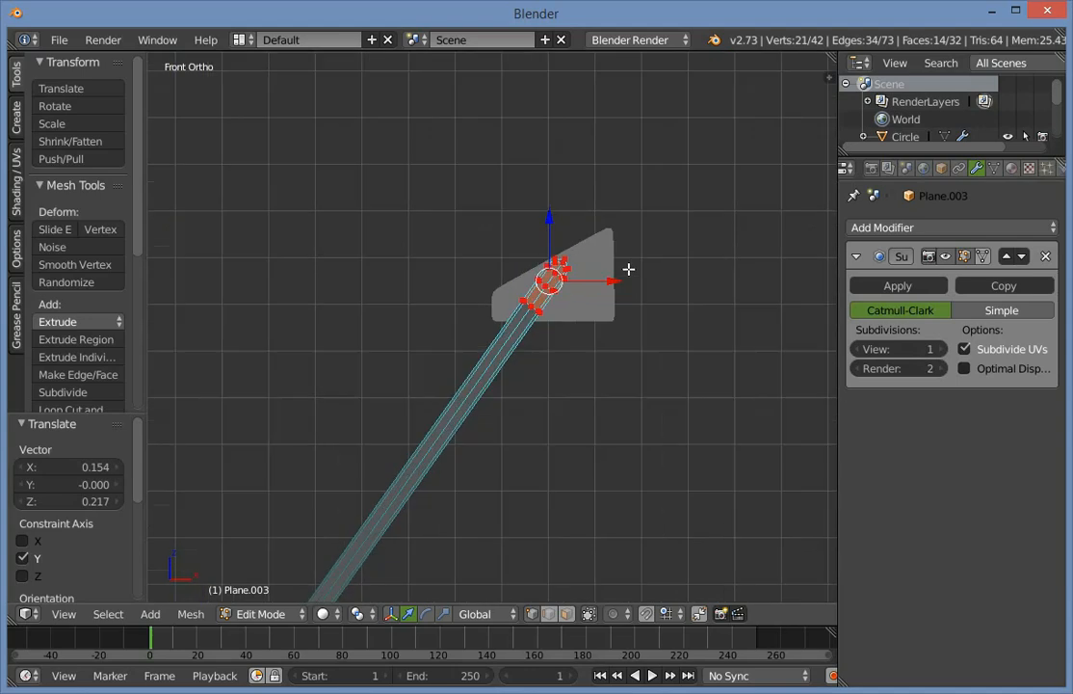
key(g)
key(y)
key(y)
click(543, 331)
key(Tab)
Move the upper joint piece about 0.07 along X and 0.04 along Z so its narrow end covers the bar's tip.
right_click(595, 297)
key(z)
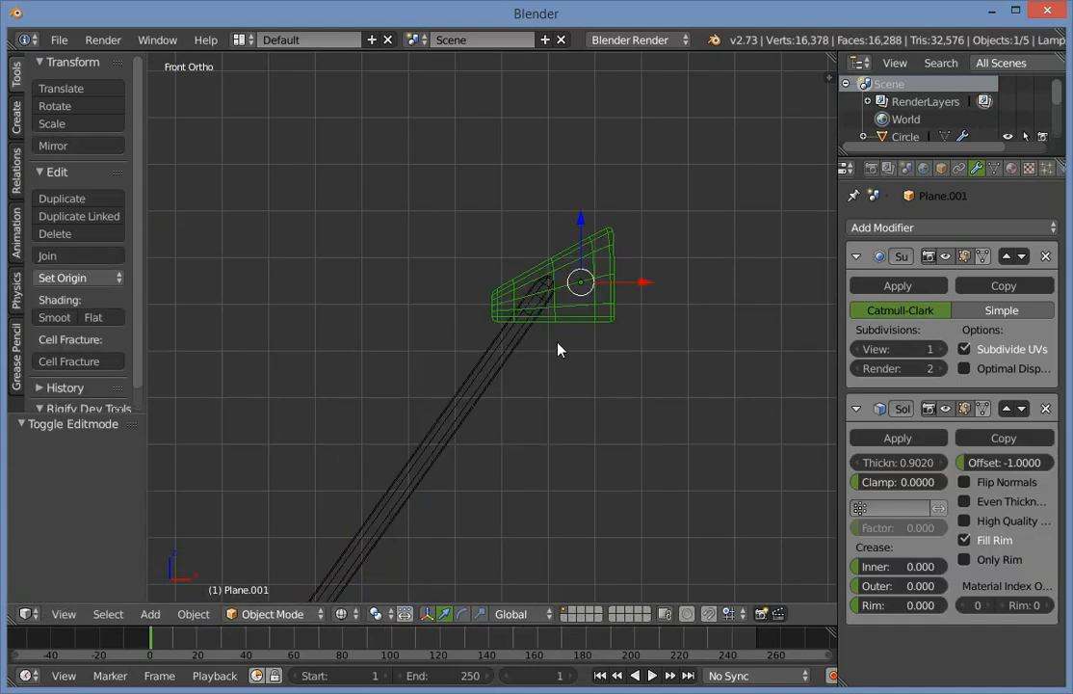
key(g)
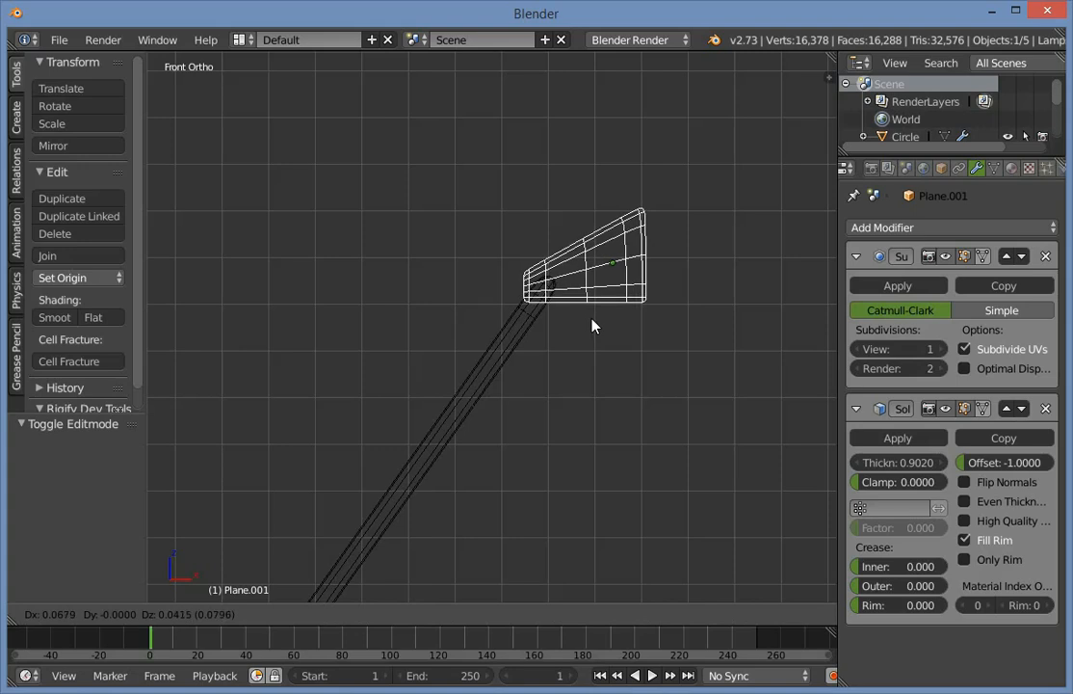
click(594, 324)
key(z)
key(a)
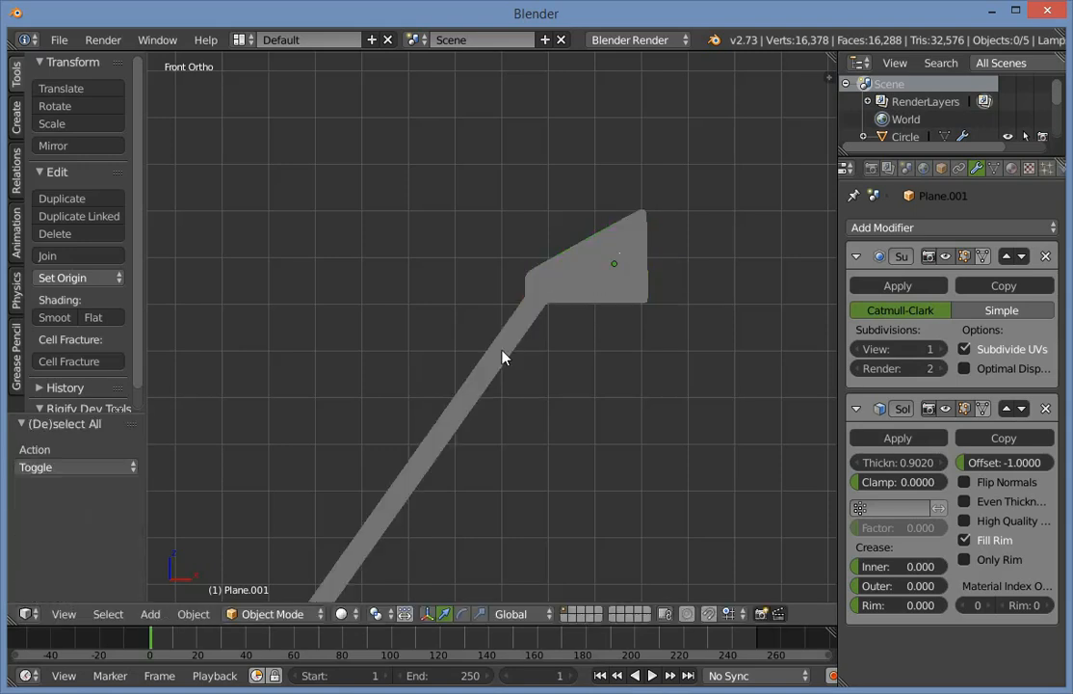
Move the bar about 0.2 along Y toward the side of the joint pieces.
right_click(502, 357)
scroll(381, 413, down, 3)
middle_drag(380, 413, 482, 472)
key(g)
key(x)
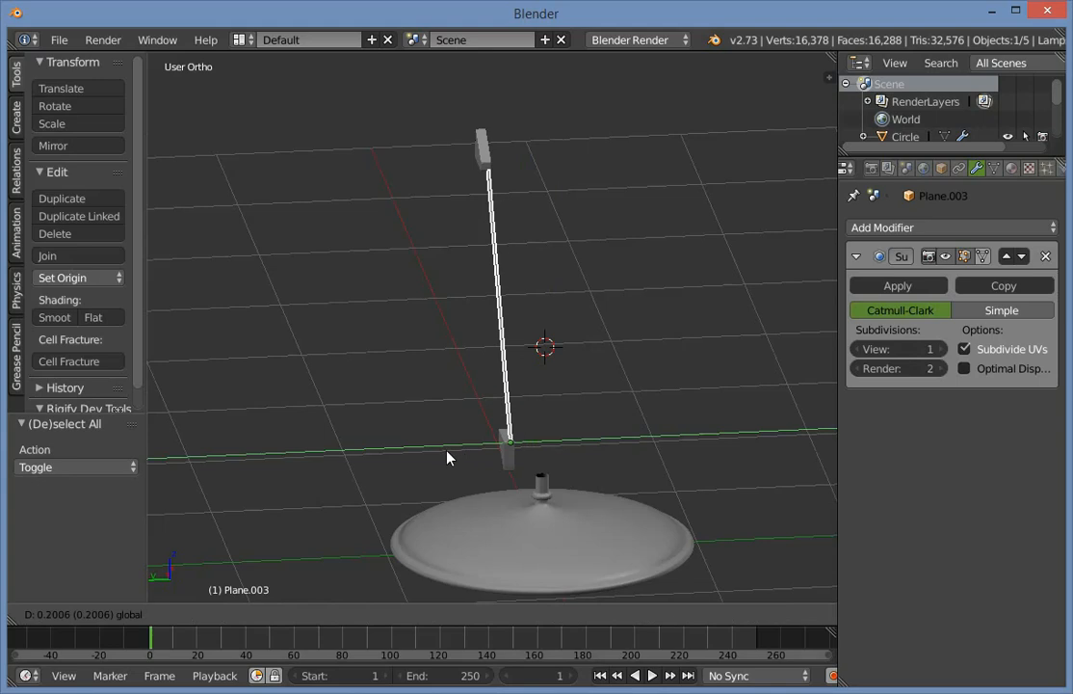
click(446, 456)
key(a)
Reselect the bar and shift it by 0.017 along Y.
middle_drag(706, 424, 615, 391)
scroll(617, 385, up, 3)
right_click(446, 376)
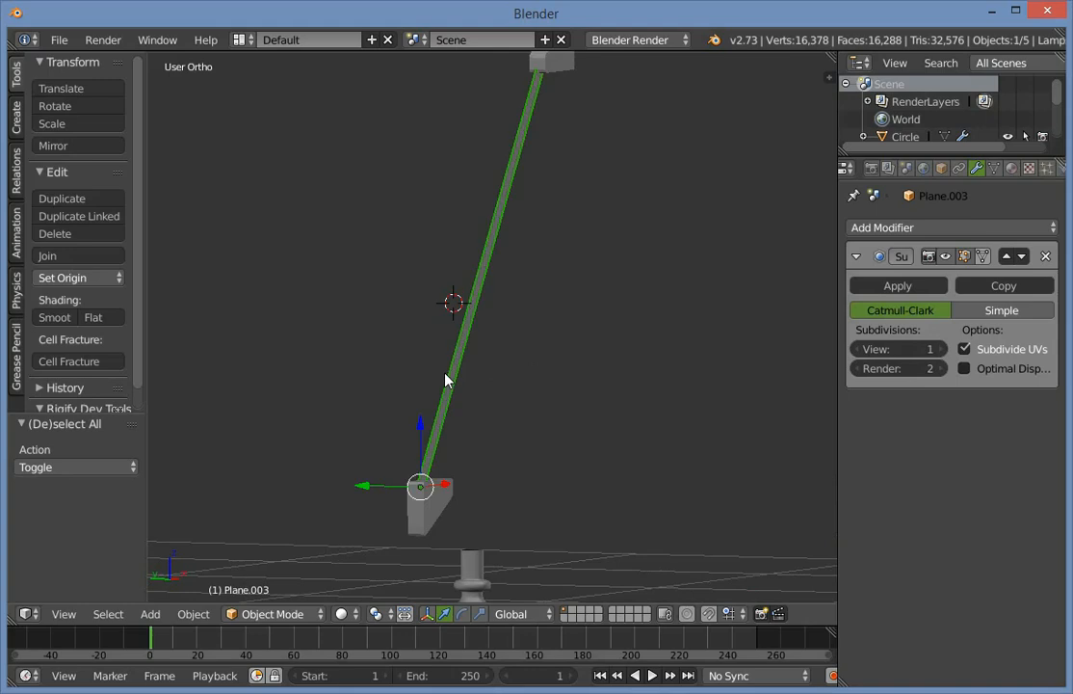
middle_drag(446, 376, 463, 466)
drag(463, 455, 461, 454)
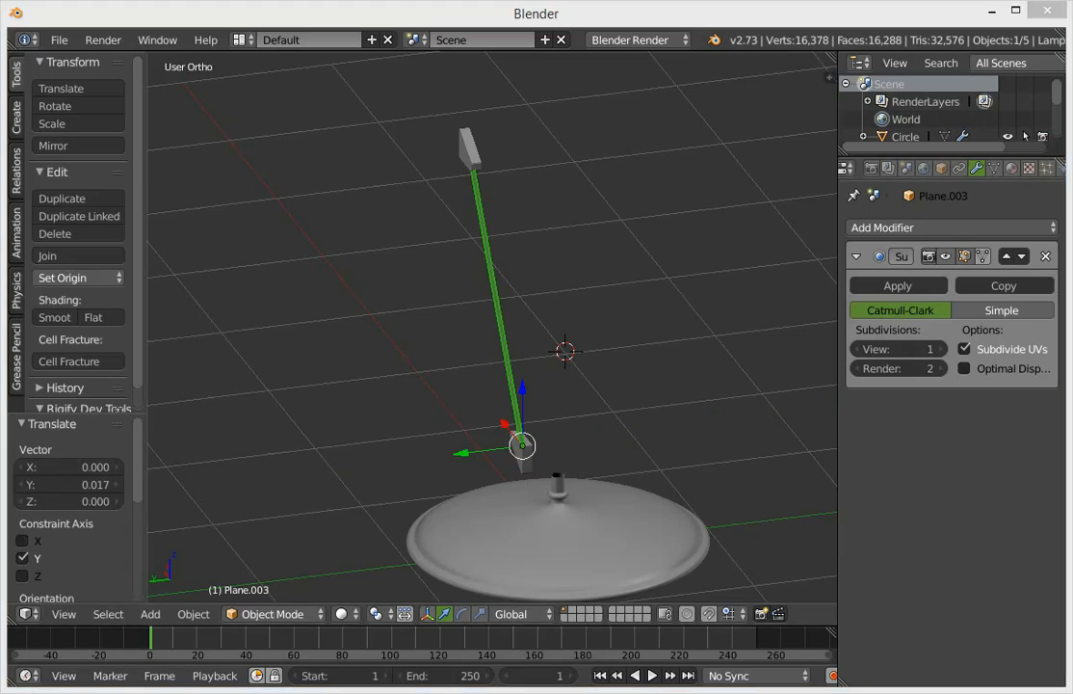
click(699, 350)
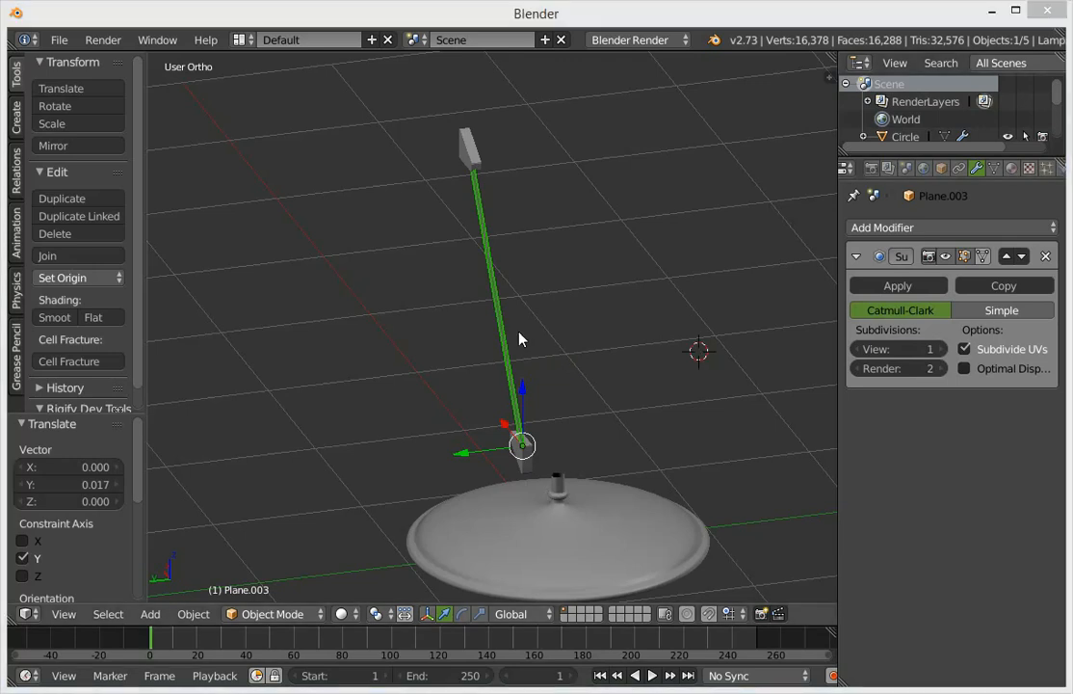
Shift the bar by -0.052 along Y to line it up beside the joint pieces.
click(493, 431)
scroll(492, 433, up, 2)
drag(471, 511, 482, 511)
middle_drag(683, 463, 636, 476)
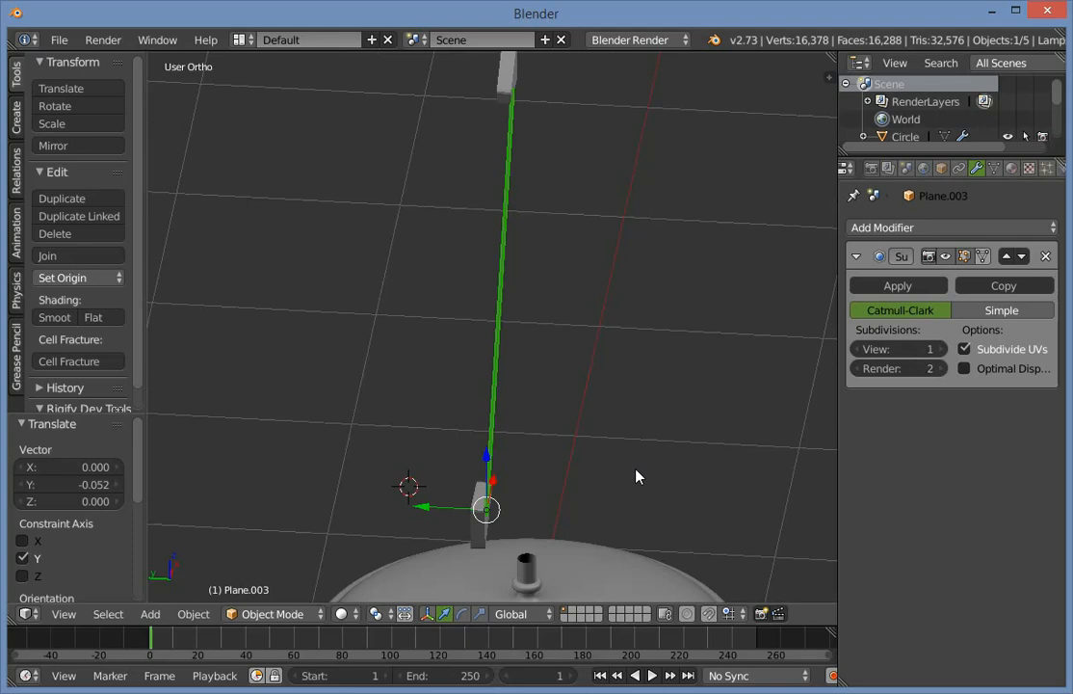
Add a Solidify modifier to the bar and view it up close beside the lower joint piece.
click(930, 231)
click(740, 508)
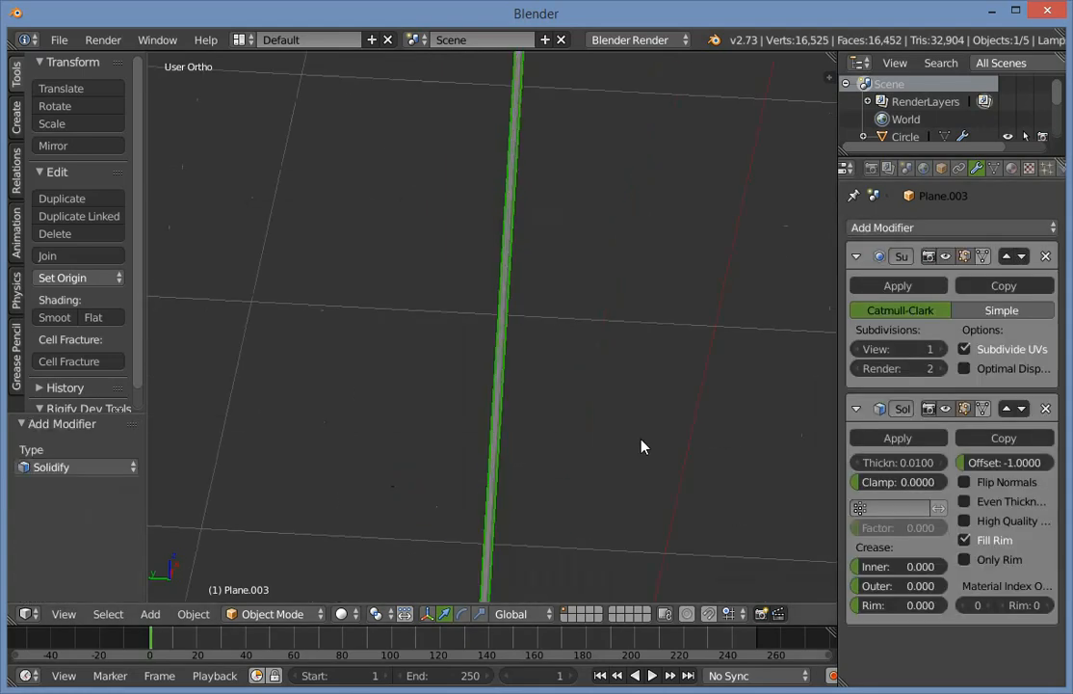
middle_drag(642, 446, 637, 339)
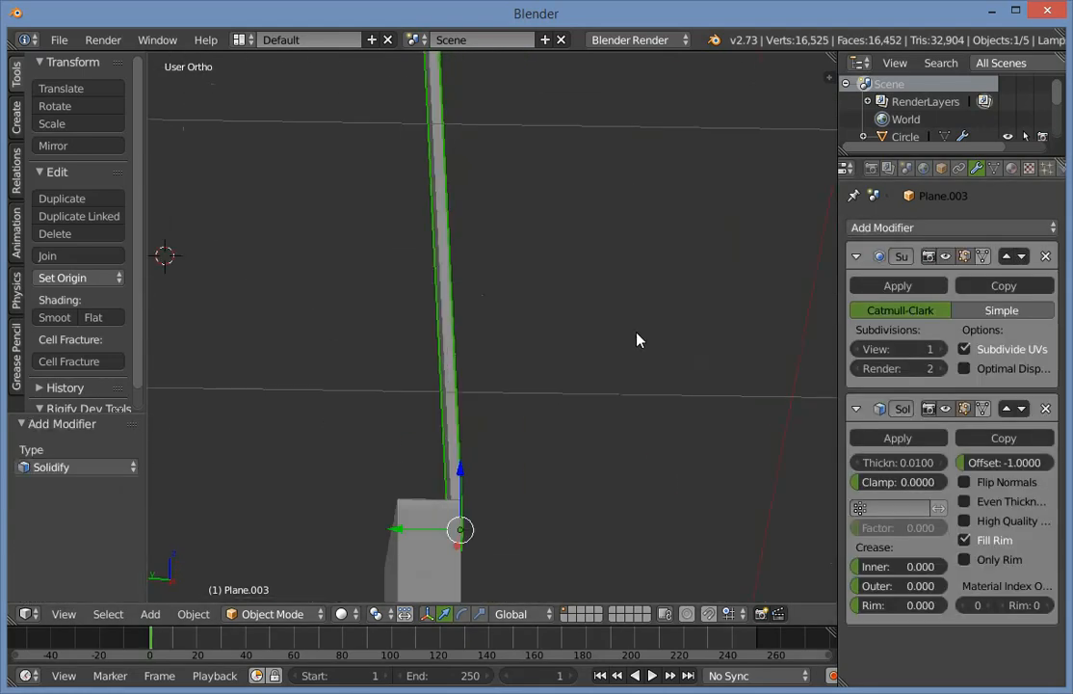
Set the bar's Solidify thickness to -0.0120 and deselect the bar.
mouse_move(899, 463)
mouse_down()
mouse_move(928, 463)
mouse_move(877, 463)
mouse_move(888, 463)
mouse_up()
key(a)
scroll(587, 435, down, 4)
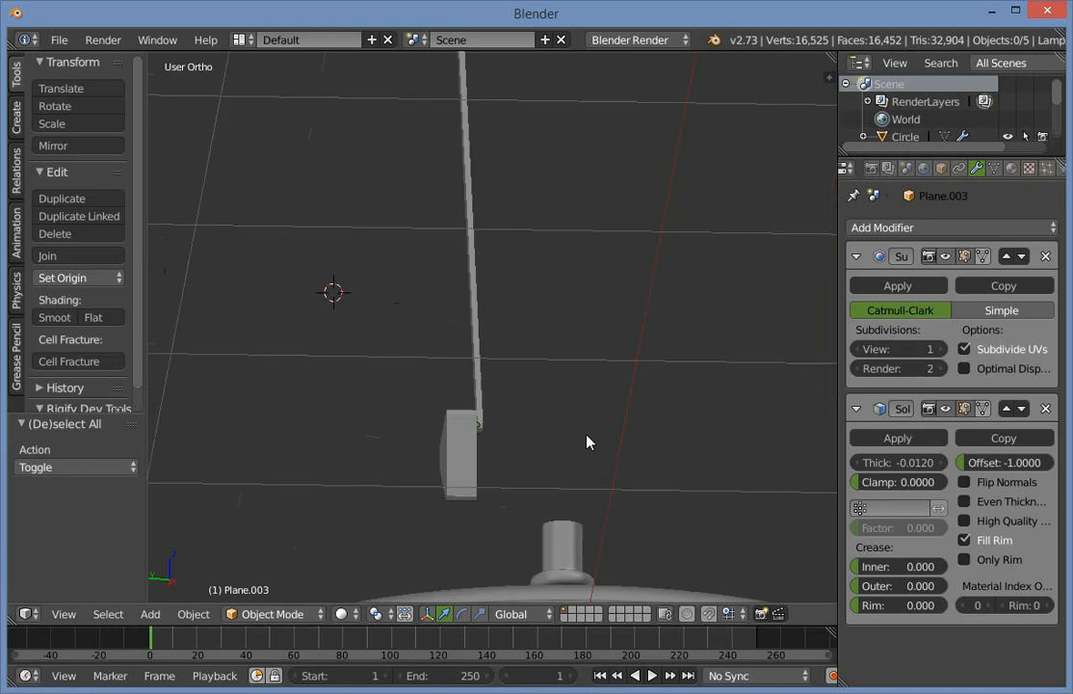
In front wireframe view, make a linked duplicate of the bar and offset it about 0.18 along X, parallel to the original.
middle_drag(588, 442, 473, 420)
right_click(522, 407)
scroll(527, 400, down, 3)
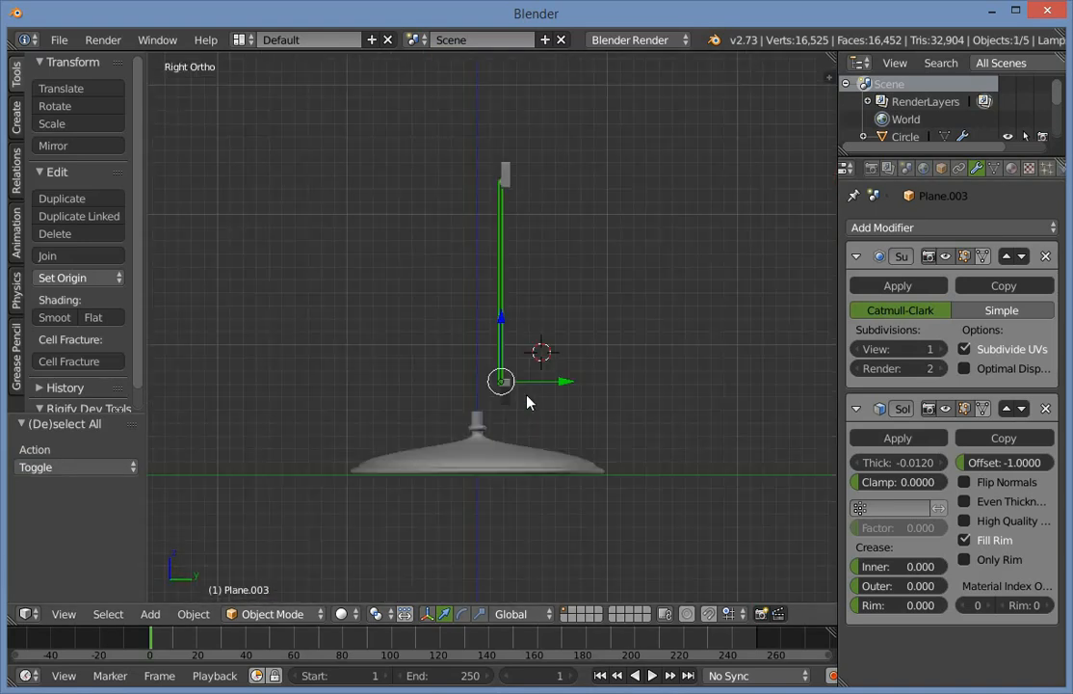
key(KP_1)
key(z)
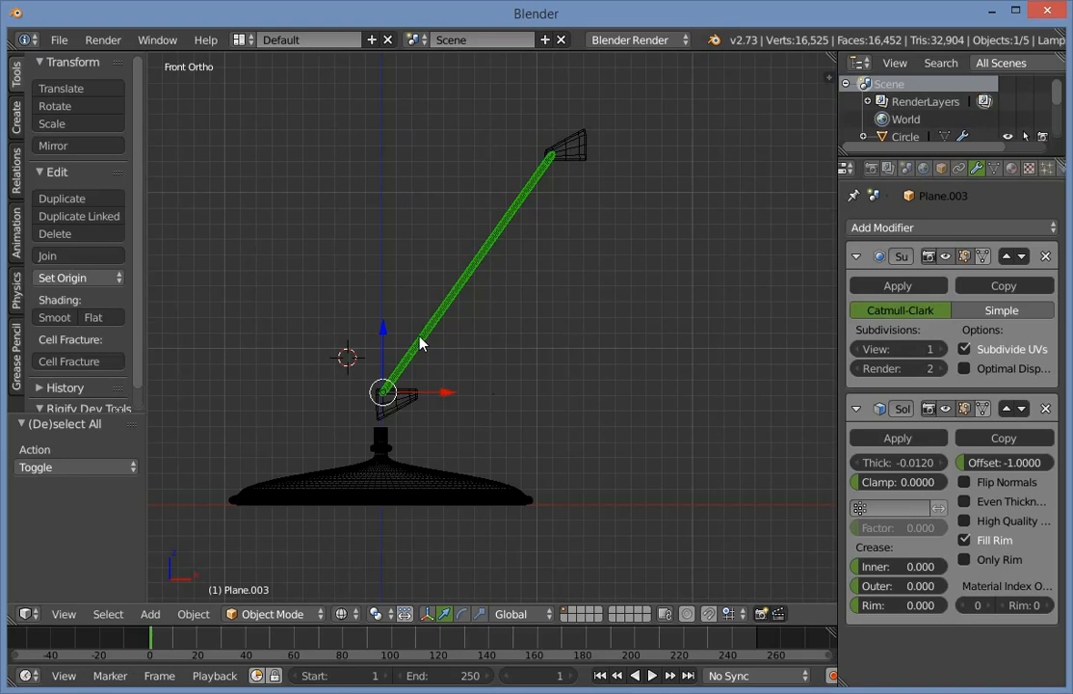
scroll(416, 395, up, 4)
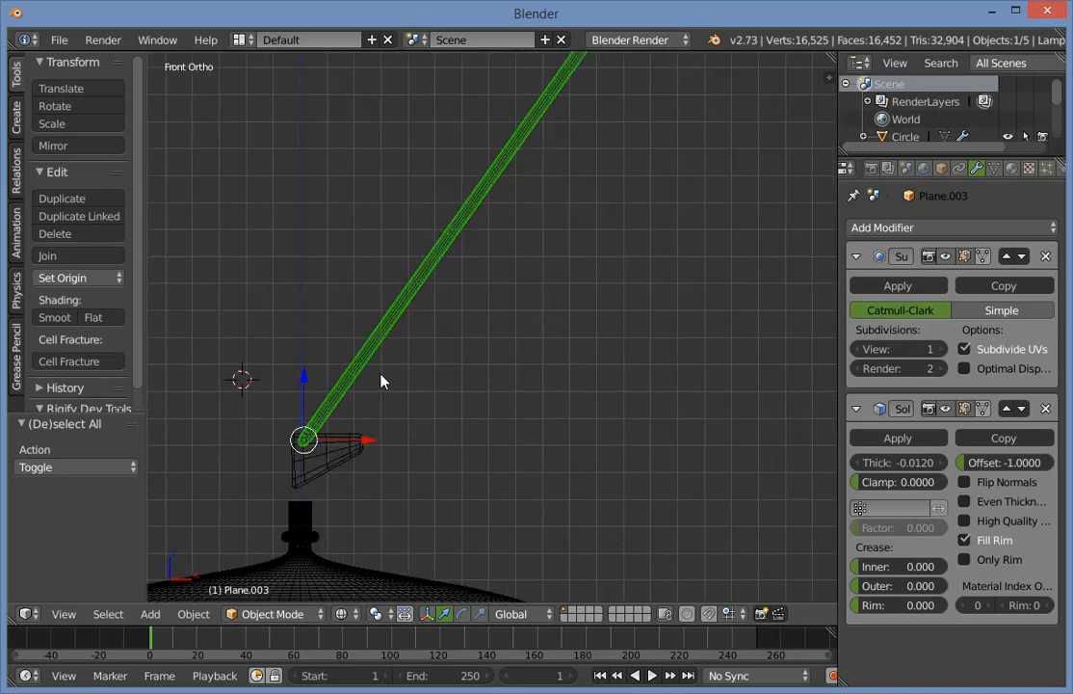
key(alt+d)
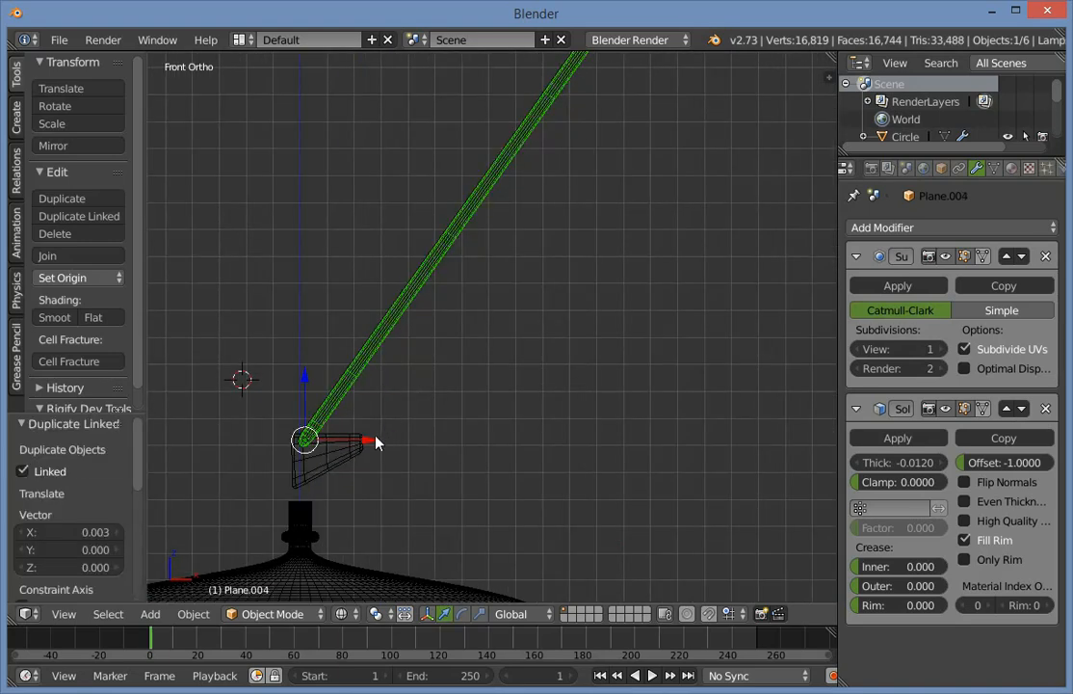
key(x)
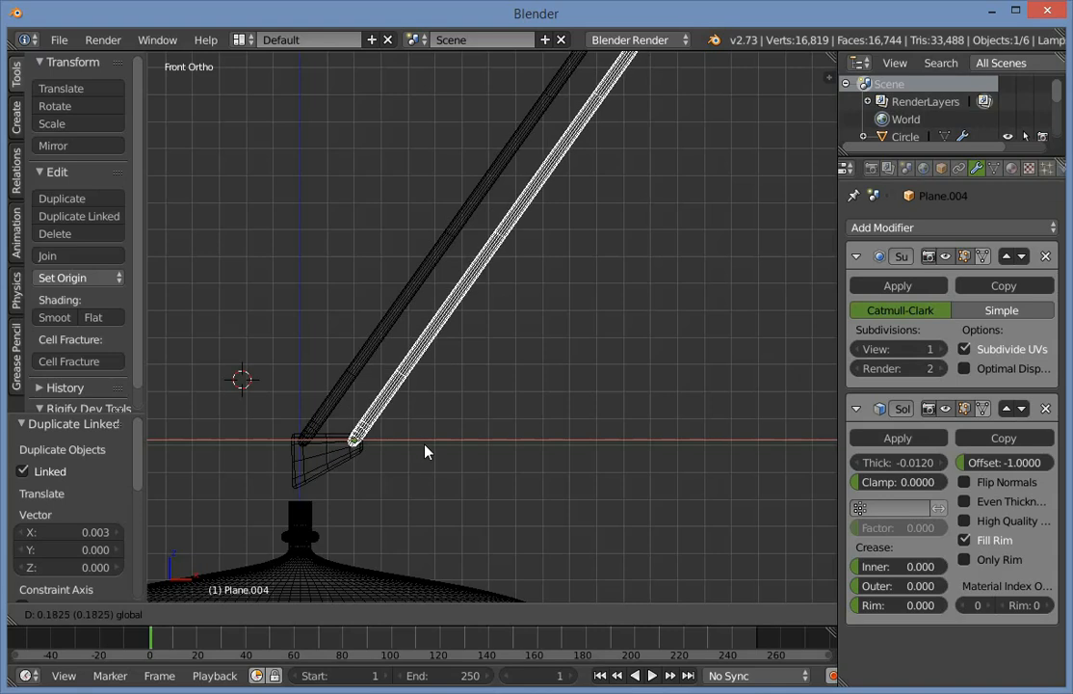
click(425, 450)
Try to add a loop cut across the middle of the duplicated bar.
key(Tab)
key(a)
key(ctrl+r)
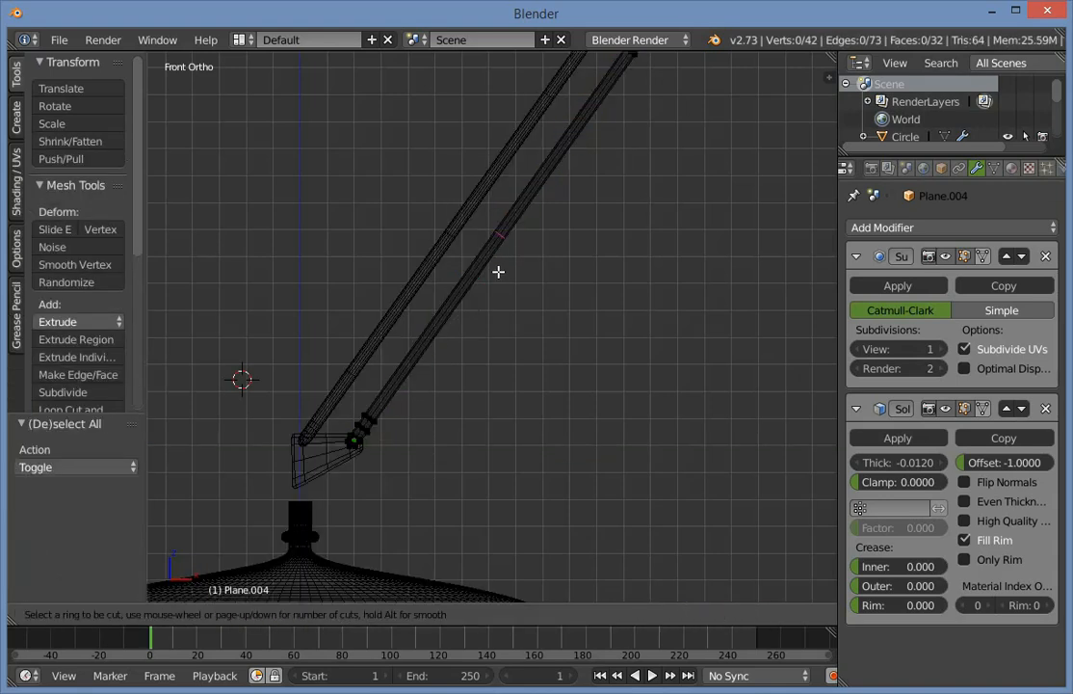
click(499, 262)
click(694, 413)
key(Tab)
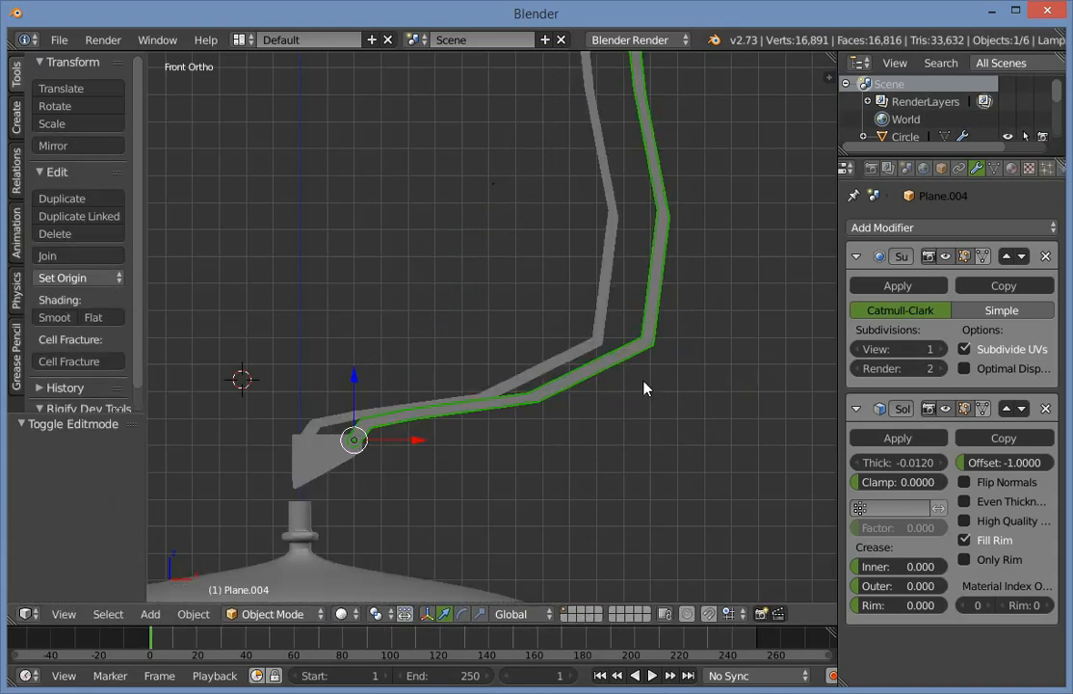
scroll(496, 204, down, 4)
scroll(446, 292, up, 2)
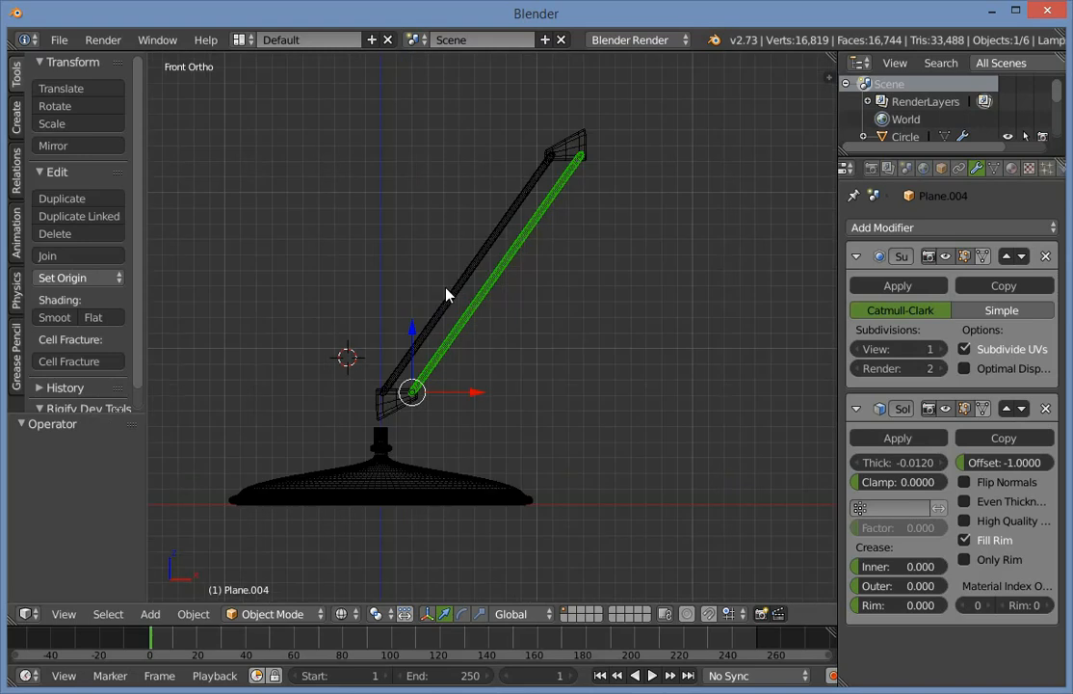
Examine how both parallel bars meet the joint piece at their upper end, then inspect the whole lamp from several sides.
key(a)
scroll(578, 171, up, 1)
shift+middle_drag(615, 168, 580, 345)
right_click(580, 346)
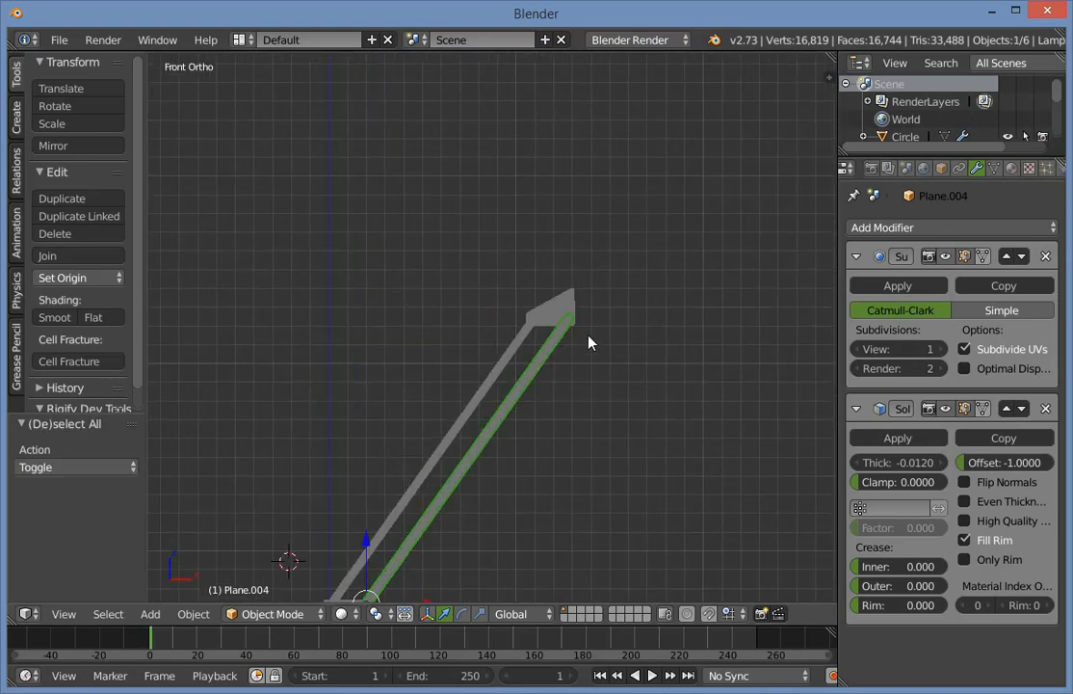
key(z)
scroll(625, 322, up, 5)
key(a)
right_click(686, 307)
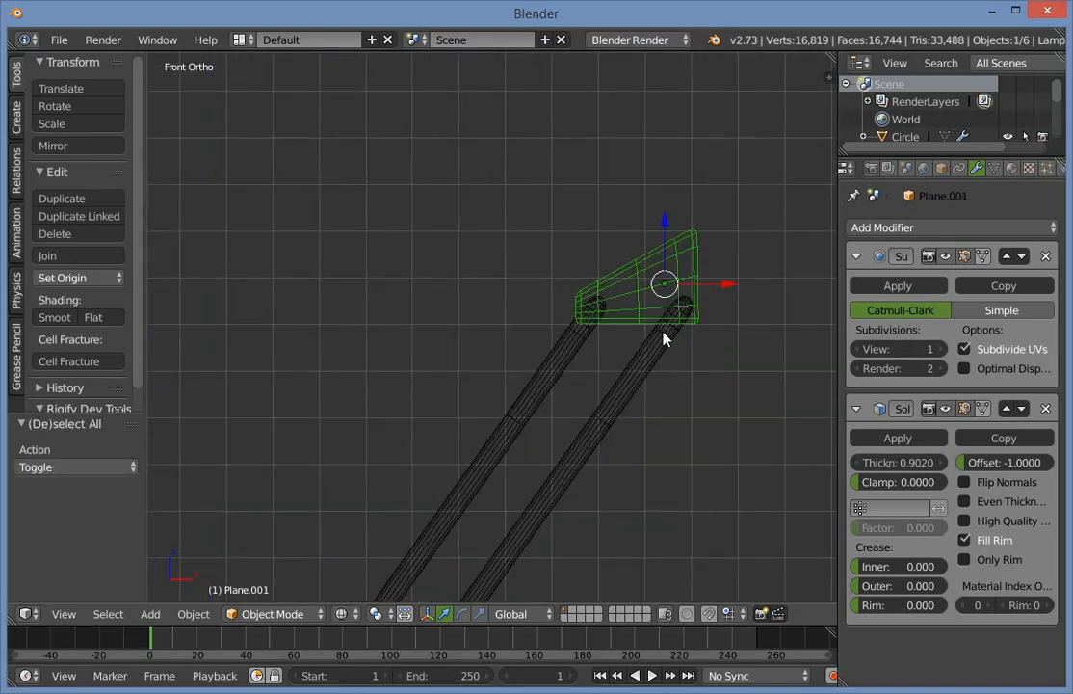
key(a)
right_click(664, 337)
key(a)
scroll(664, 375, down, 10)
key(z)
middle_drag(467, 453, 564, 471)
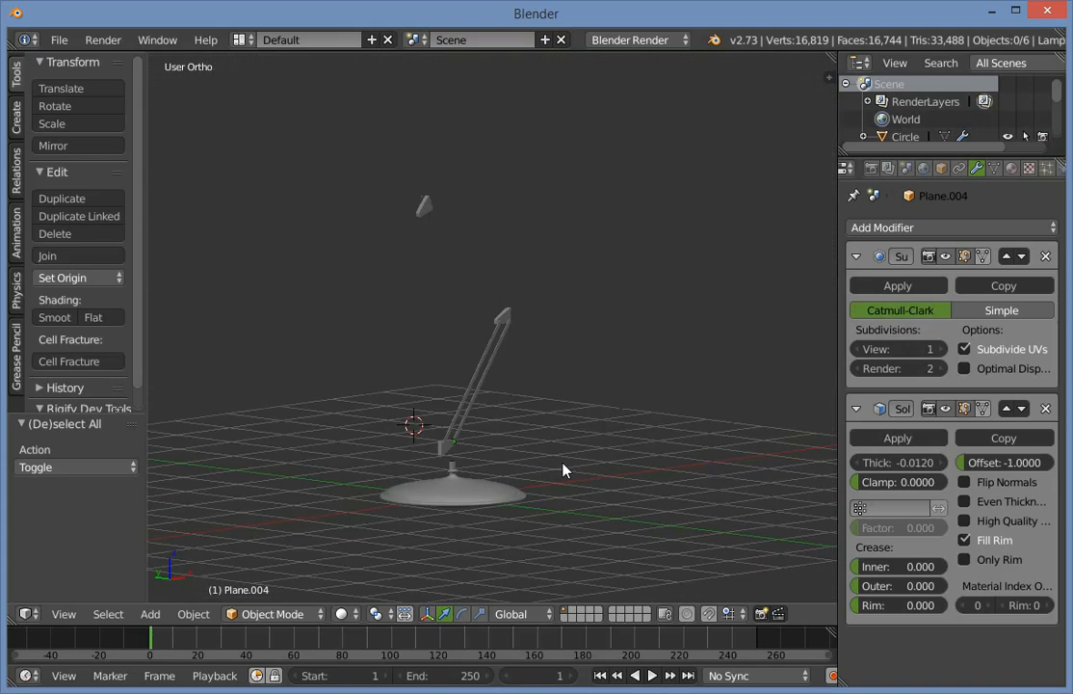
key(KP_3)
key(KP_1)
scroll(518, 469, up, 2)
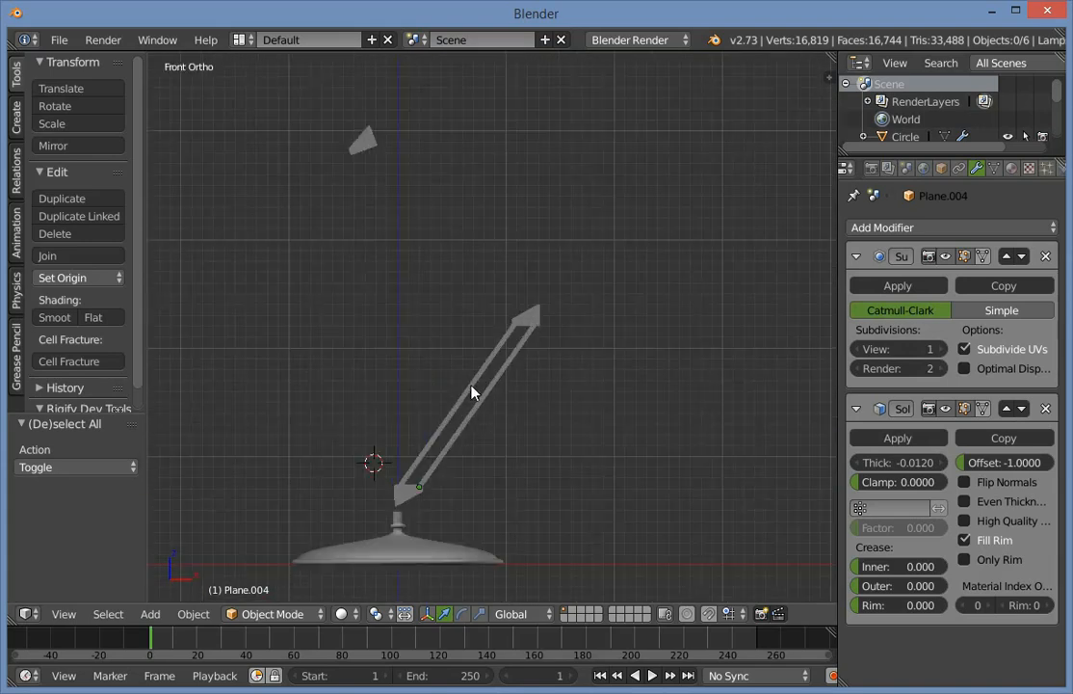
Make a linked duplicate of the original bar and place it 0.073 along X and 1.711 along Z above the lower arm.
key(z)
key(b)
right_click(488, 353)
shift+right_click(479, 398)
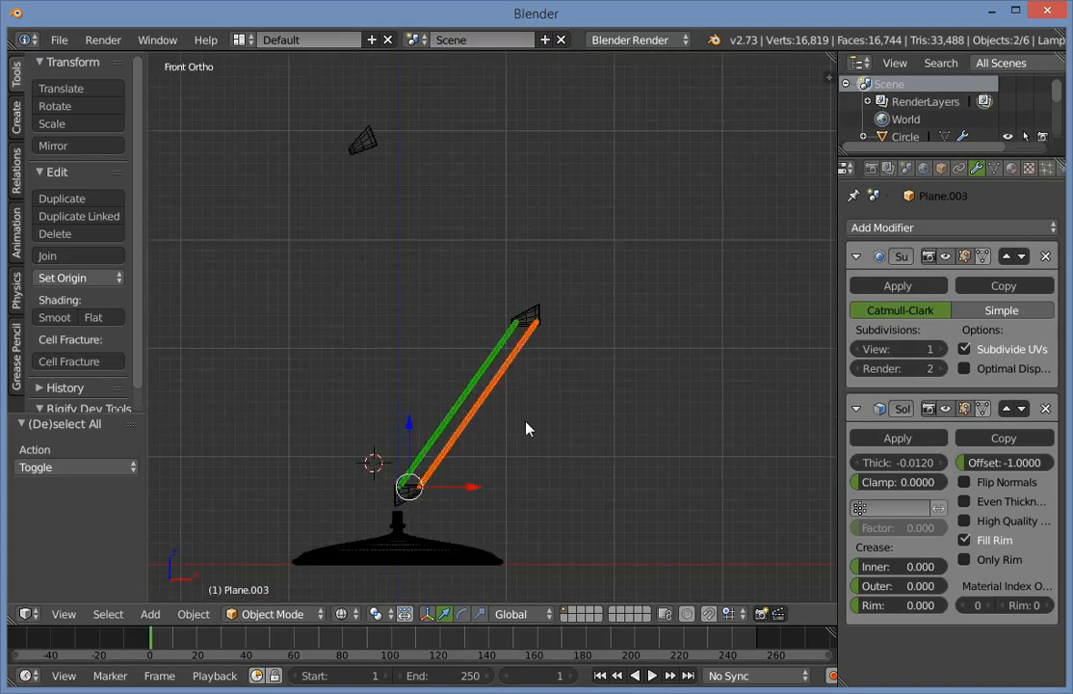
key(a)
right_click(480, 379)
key(alt+d)
click(554, 245)
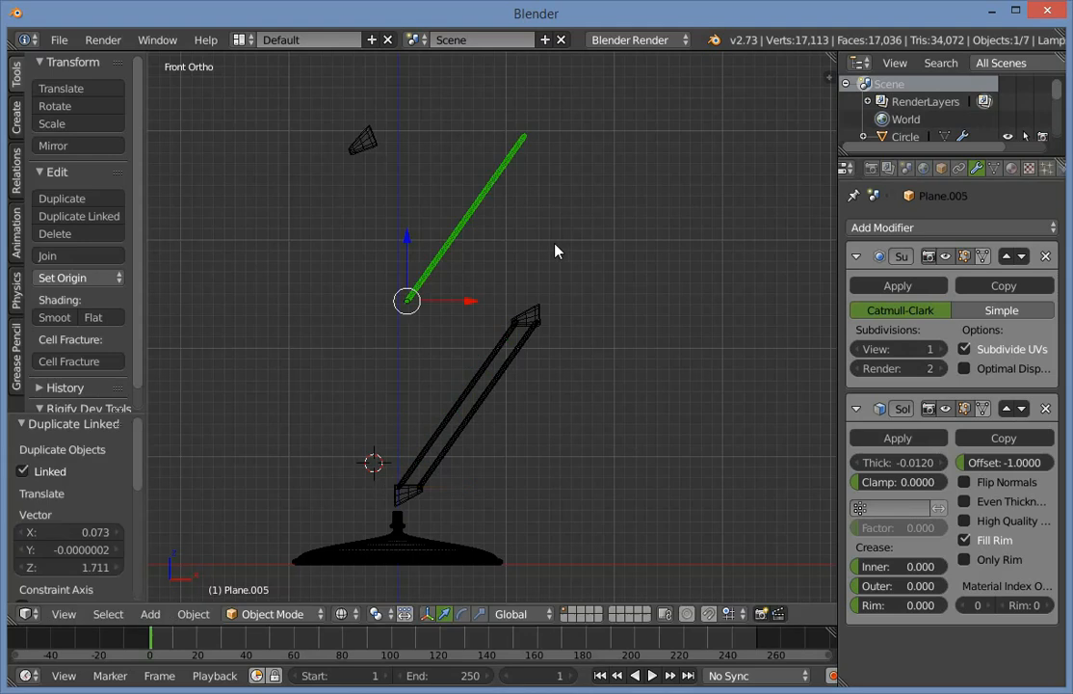
Rotate the new bar by -78.339° so that it leans the opposite way to the lower arm.
shift+middle_drag(530, 287, 573, 371)
scroll(616, 415, up, 3)
key(r)
click(479, 376)
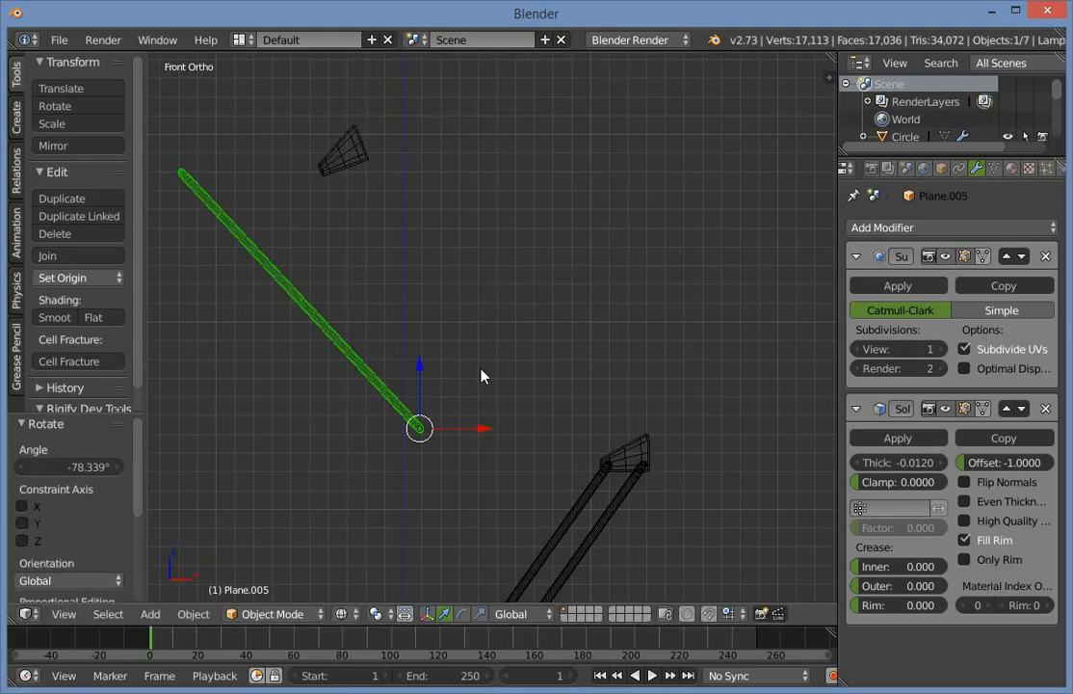
Move the rotated bar 1.042 along X and -0.202 along Z, then fine-adjust by -0.037 and 0.013 onto the middle joint's narrow end.
key(g)
click(715, 456)
scroll(517, 330, up, 12)
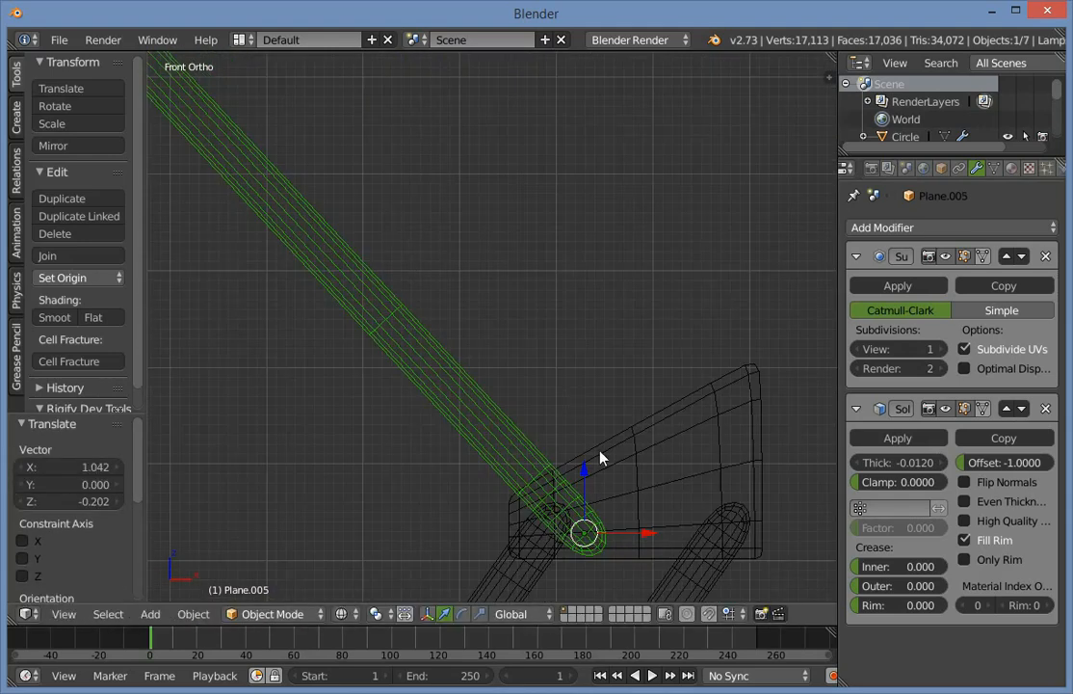
key(g)
click(508, 396)
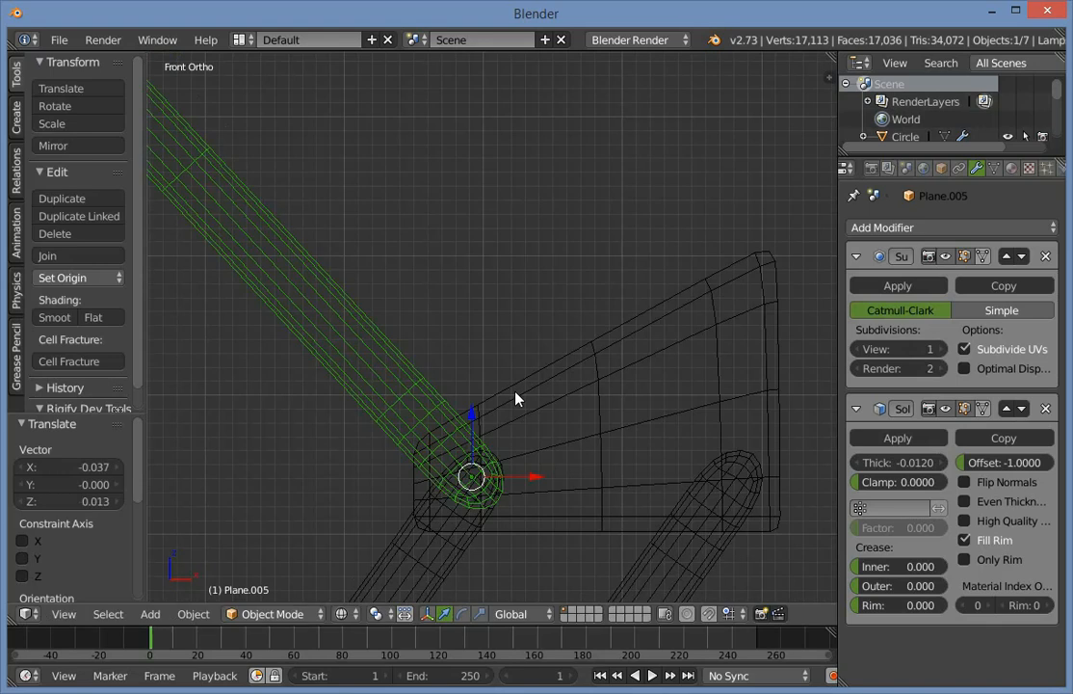
scroll(511, 407, down, 3)
scroll(506, 403, down, 3)
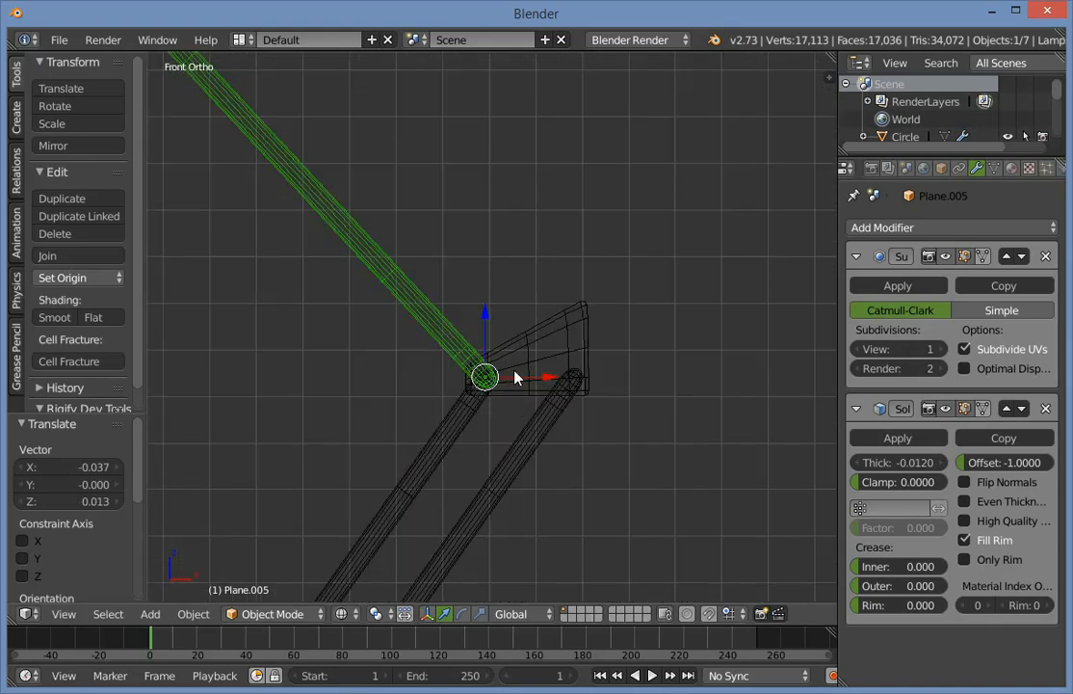
Make a linked duplicate of the upper arm bar and offset it about 0.19 along X to the middle joint's wide end.
key(alt+d)
key(x)
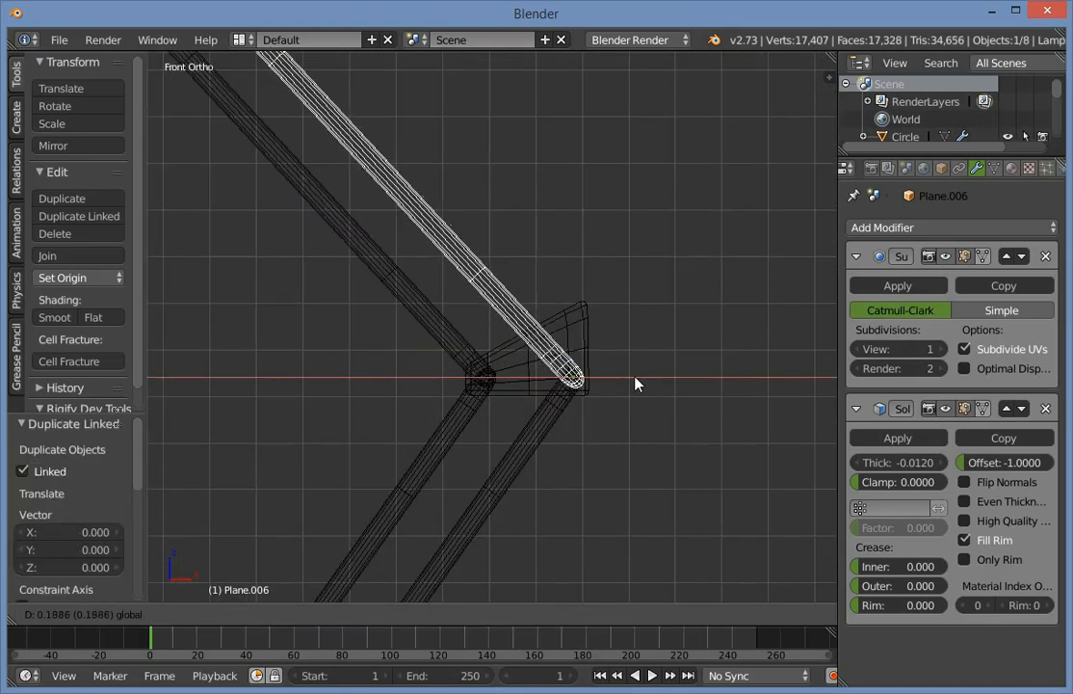
click(635, 384)
key(a)
Move the loose top joint piece 0.222 along X and -0.302 along Z onto the upper bar ends and rotate it toward level.
scroll(434, 234, down, 4)
shift+middle_drag(433, 235, 722, 551)
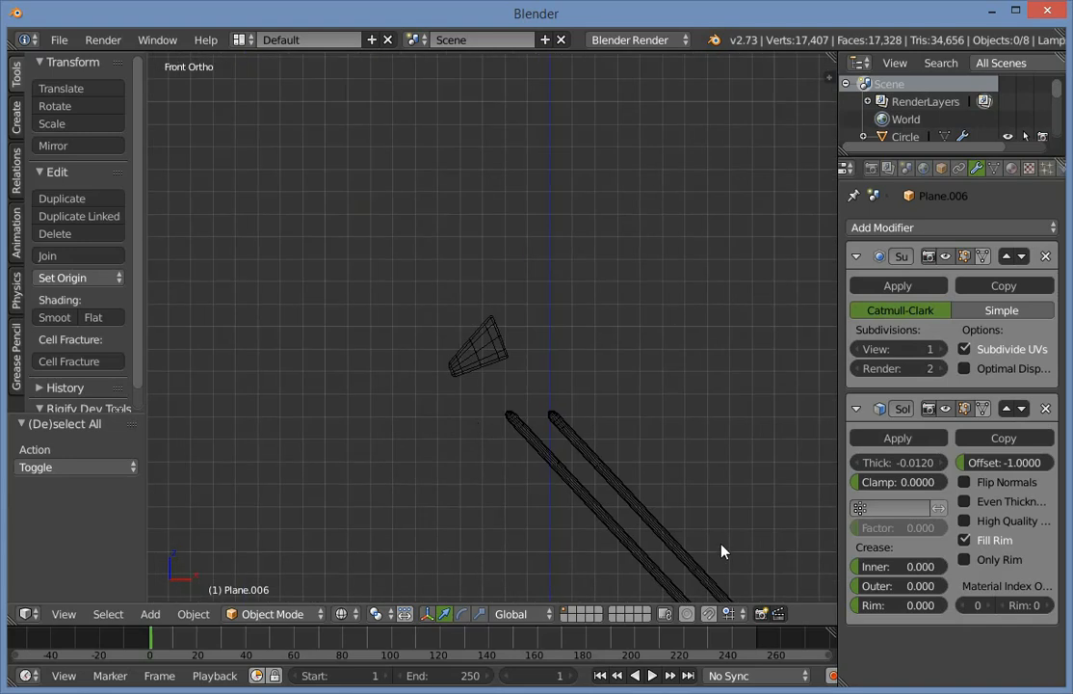
right_click(485, 335)
scroll(485, 335, up, 3)
shift+middle_drag(523, 312, 434, 213)
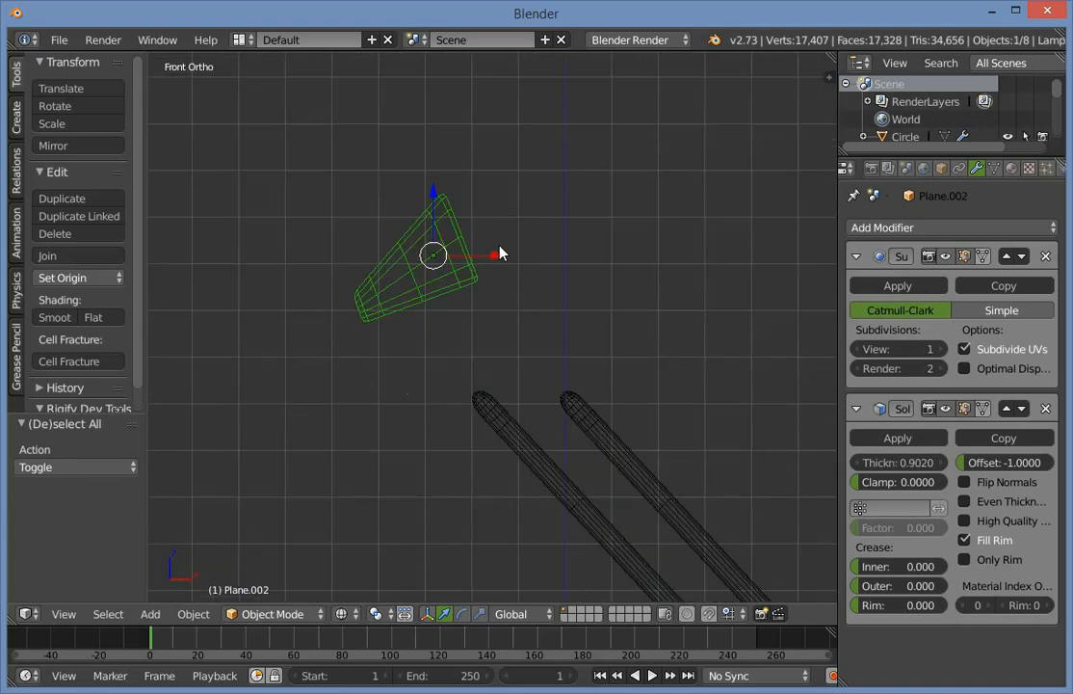
key(g)
click(606, 395)
key(r)
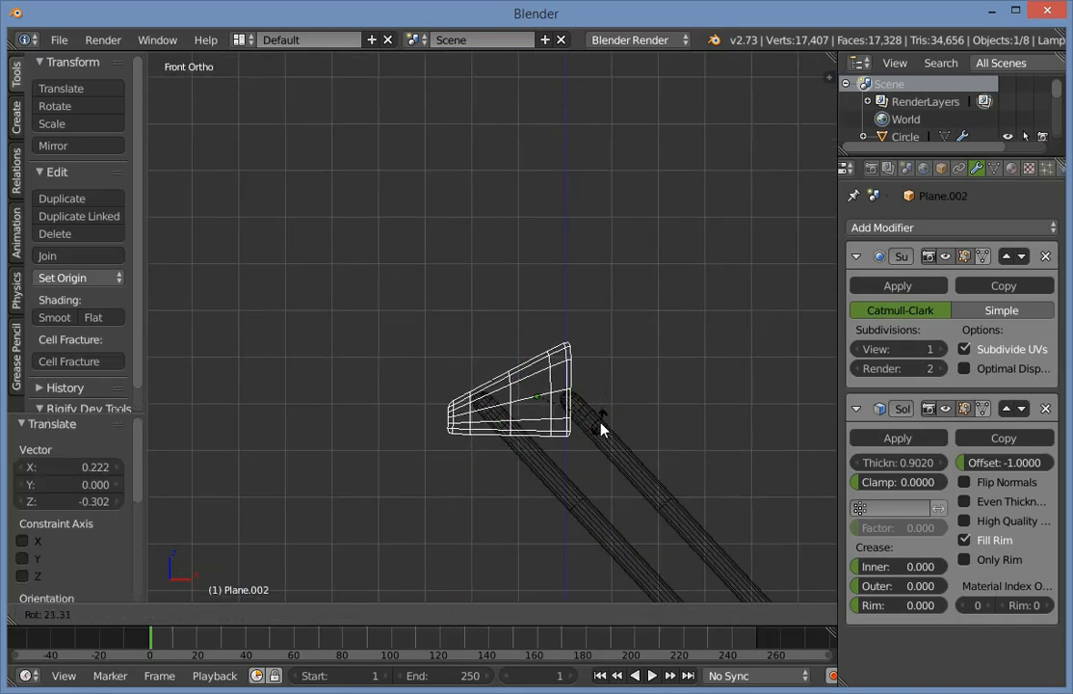
click(606, 407)
Fine-tune the top joint piece's position and rotation until its base lies level across both upper bar ends.
key(g)
click(618, 346)
key(r)
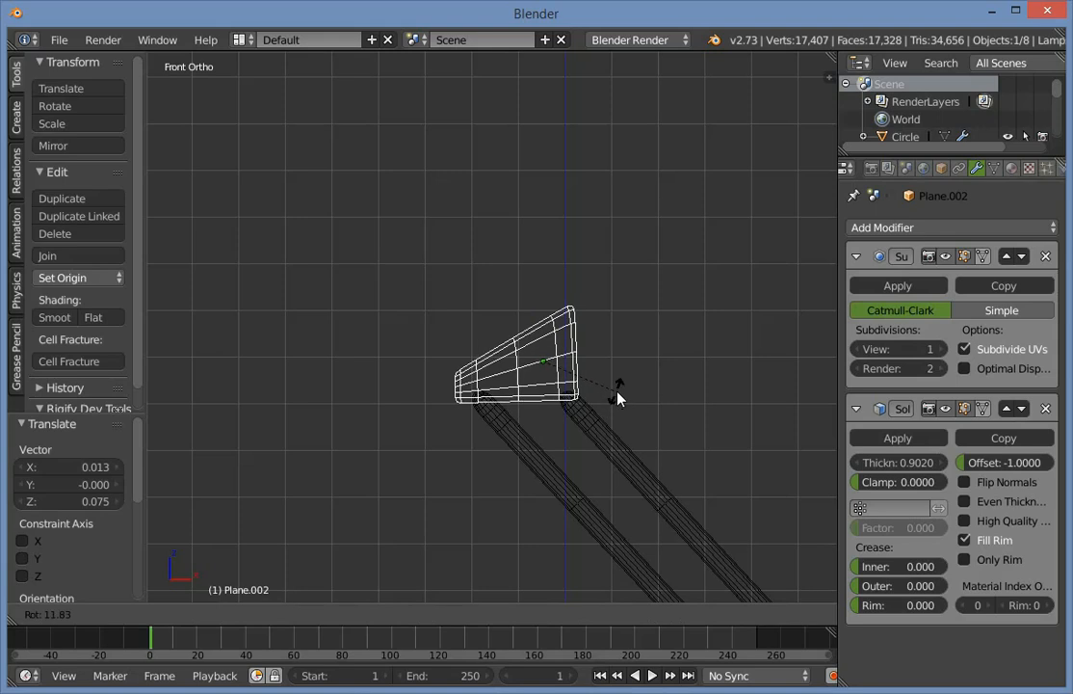
click(618, 397)
key(g)
click(638, 417)
key(r)
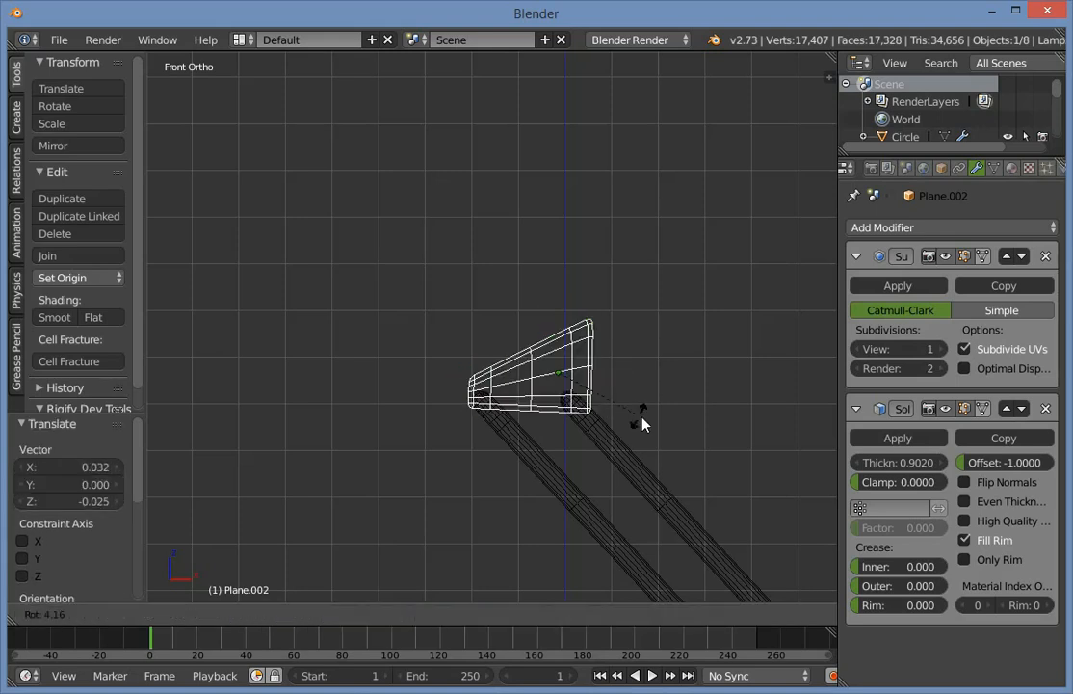
click(644, 418)
key(g)
click(638, 415)
key(r)
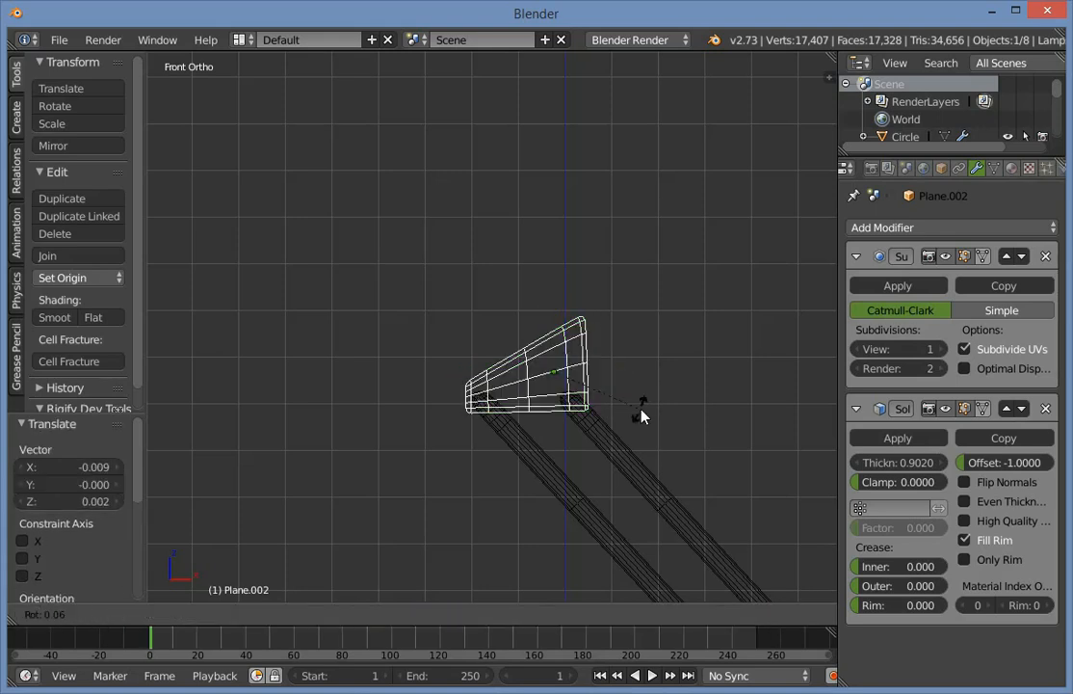
click(640, 414)
Select the middle joint piece between the two arms and nudge it slightly in the front wireframe view.
key(z)
key(a)
scroll(626, 462, down, 7)
shift+middle_drag(611, 528, 518, 315)
scroll(641, 327, up, 4)
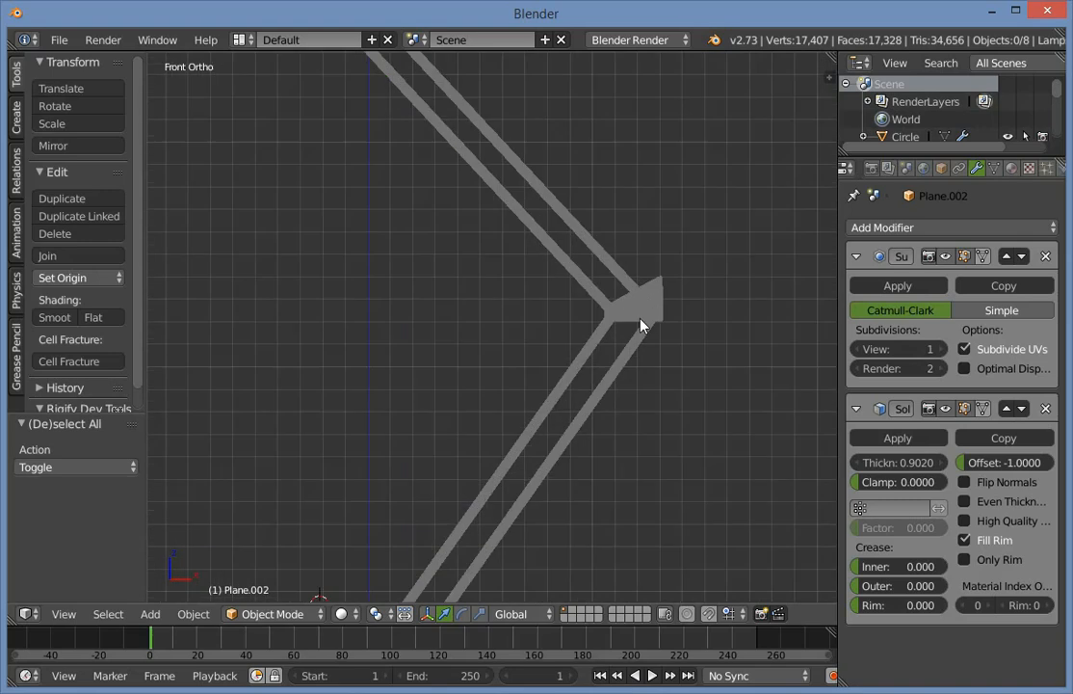
right_click(659, 311)
shift+middle_drag(714, 314, 555, 353)
key(a)
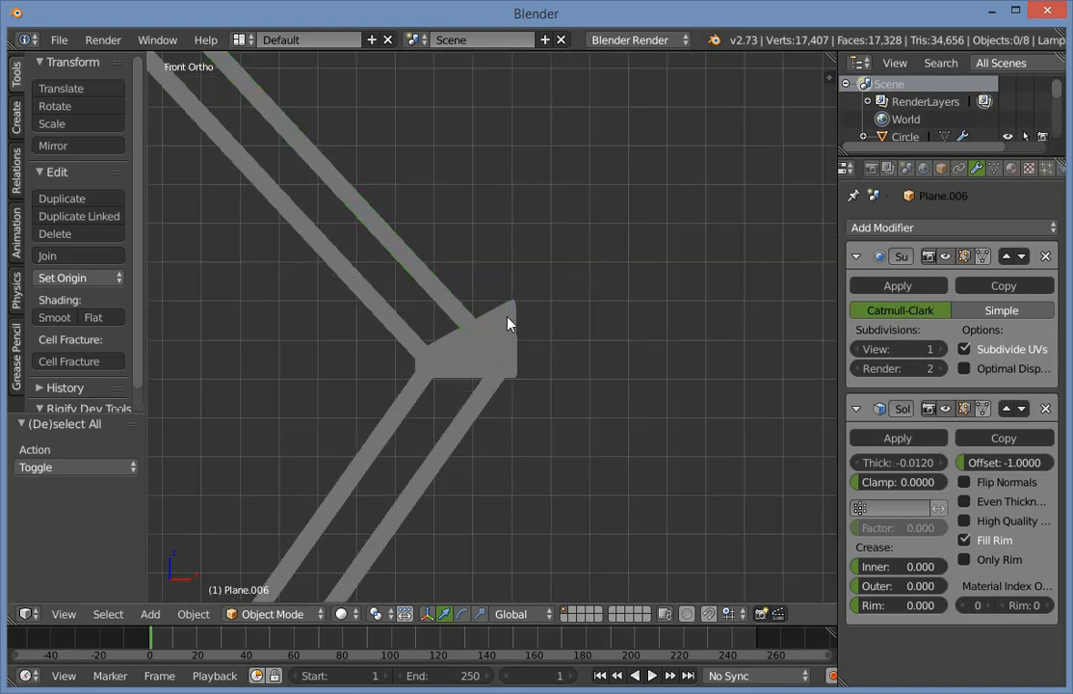
right_click(508, 323)
key(z)
key(g)
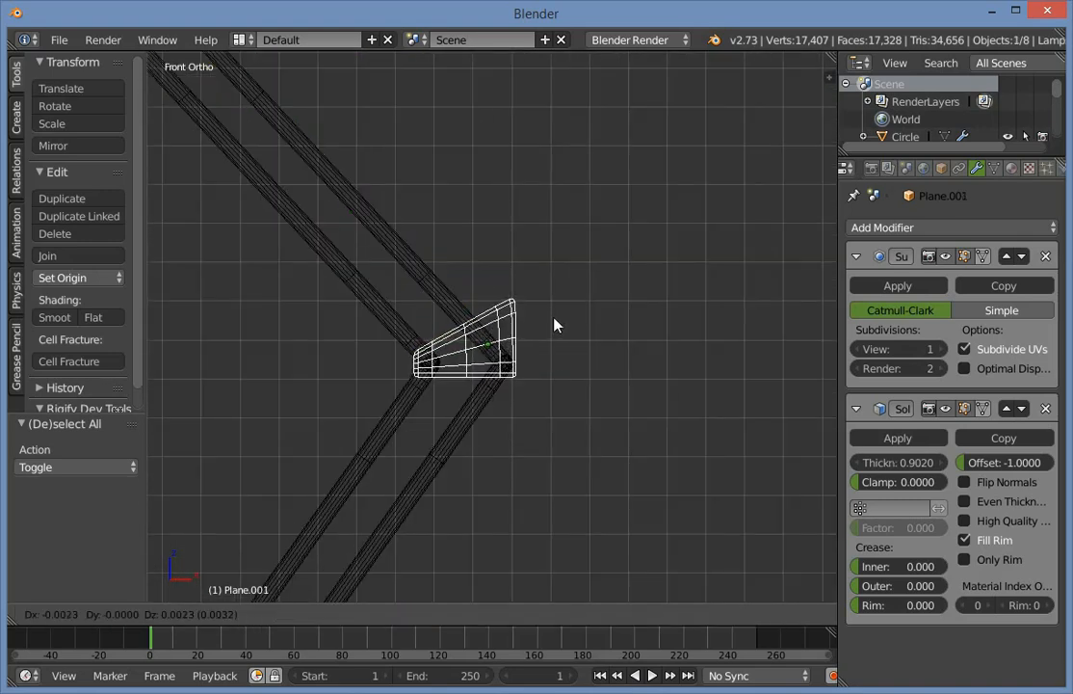
click(555, 329)
key(z)
Move the middle joint's upper corner vertices -0.004 along X and -0.047 along Z, and rotate them slightly.
key(Tab)
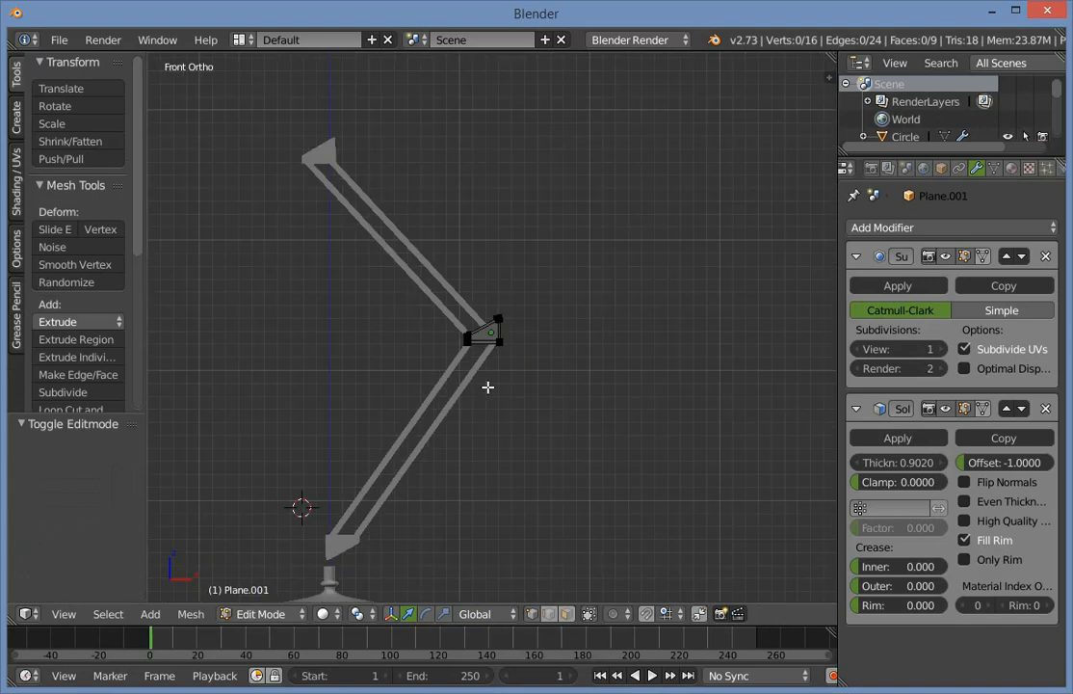
key(Tab)
key(Tab)
key(a)
key(z)
drag(418, 239, 622, 371)
key(g)
click(593, 354)
key(r)
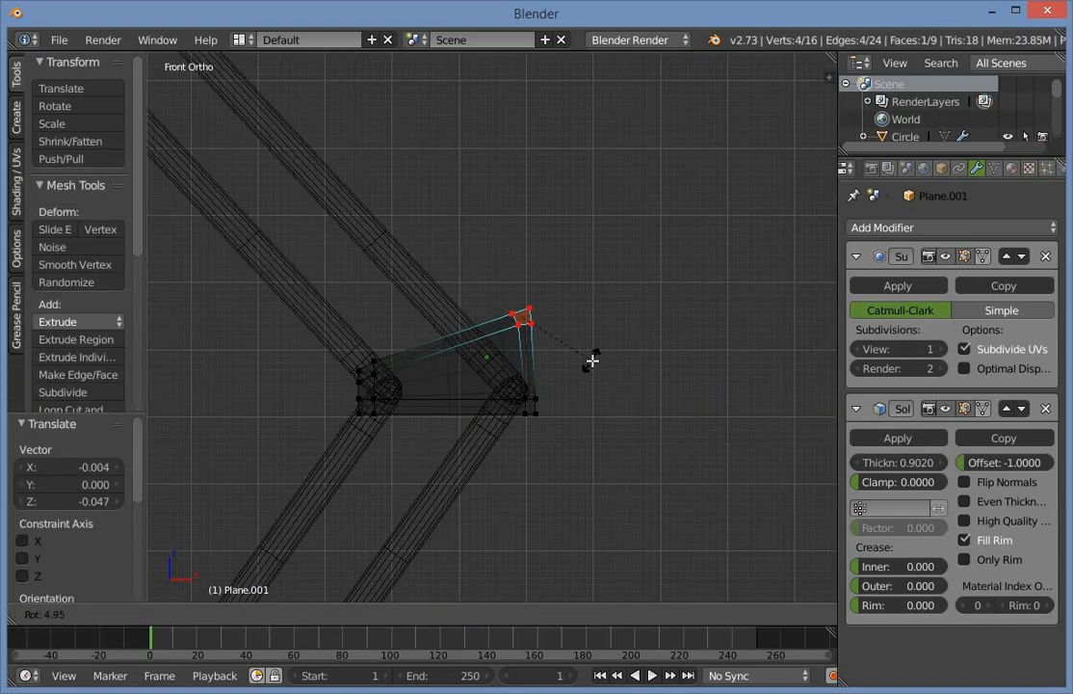
click(592, 363)
key(Tab)
key(z)
key(a)
Select the middle joint piece again and scale it slightly along Z as a whole object around the bar ends.
scroll(570, 384, down, 6)
scroll(568, 385, down, 5)
mouse_move(567, 385)
middle_down()
mouse_move(408, 444)
mouse_move(211, 482)
mouse_move(166, 373)
mouse_move(567, 388)
middle_up()
scroll(509, 397, down, 6)
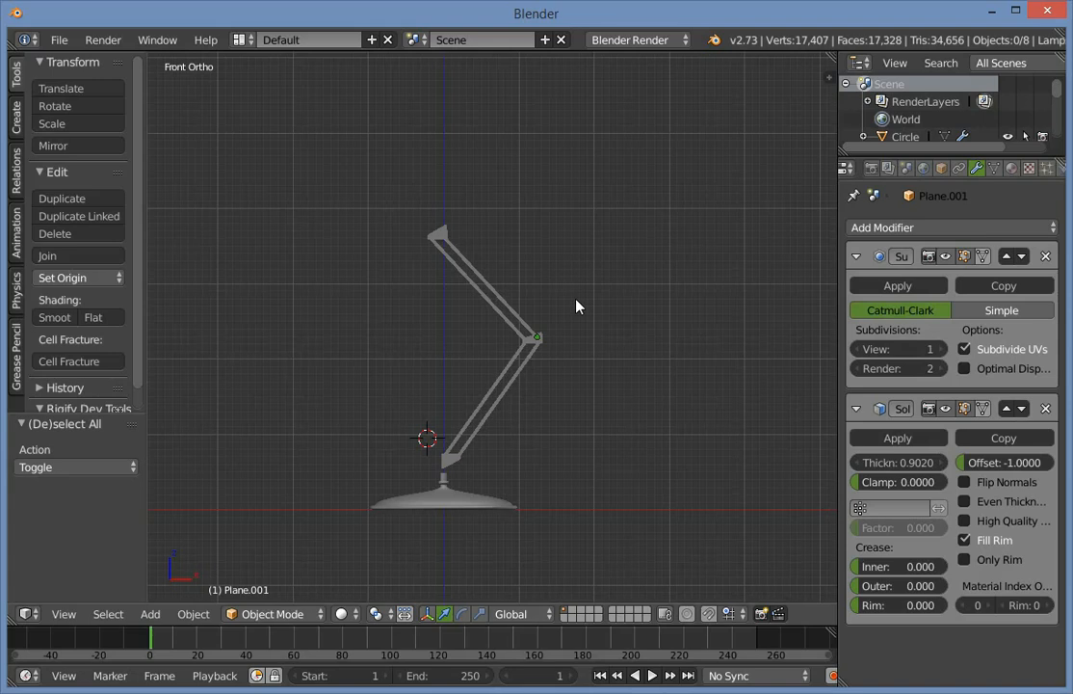
scroll(490, 363, up, 7)
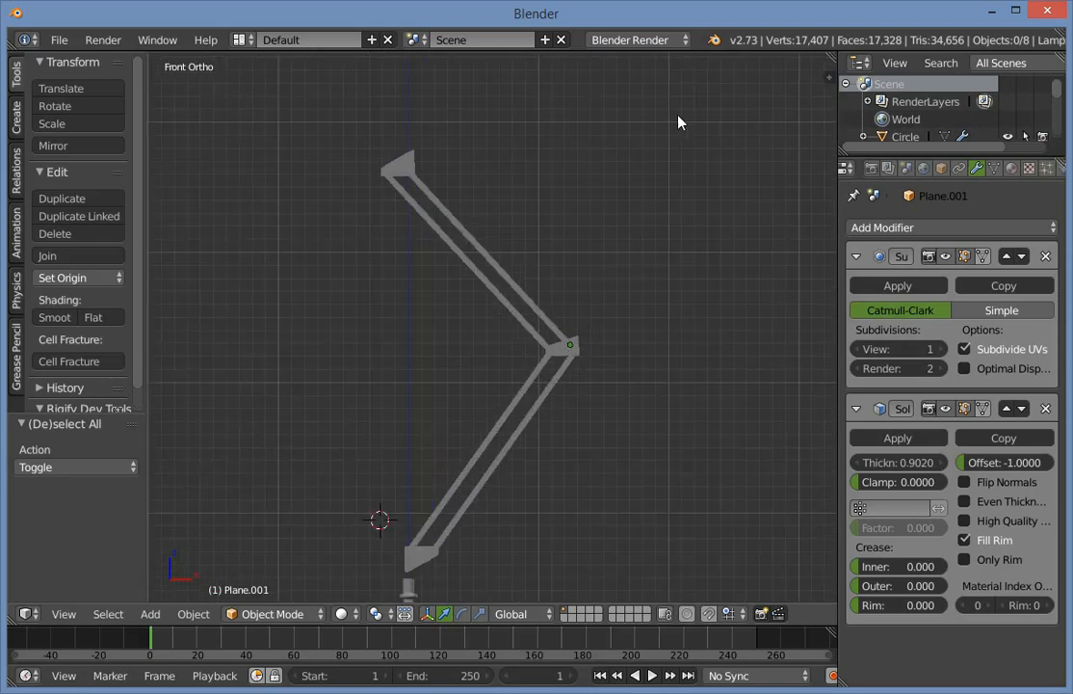
shift+middle_drag(309, 329, 355, 318)
right_click(455, 304)
key(Tab)
key(z)
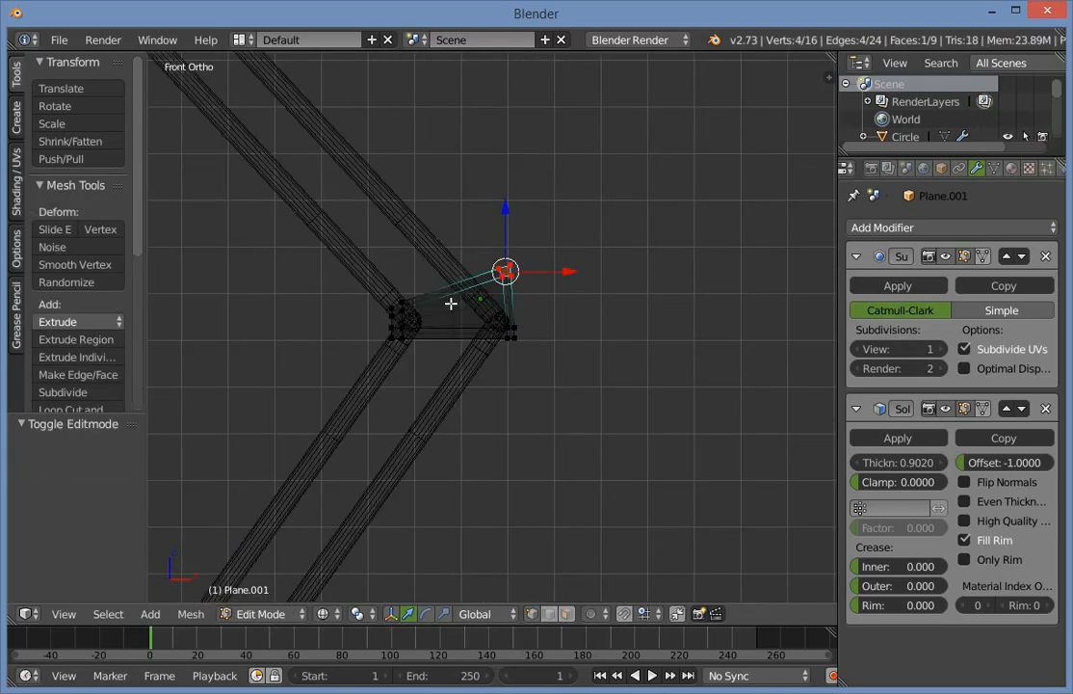
key(Tab)
key(s)
key(z)
click(485, 448)
key(a)
scroll(404, 308, up, 1)
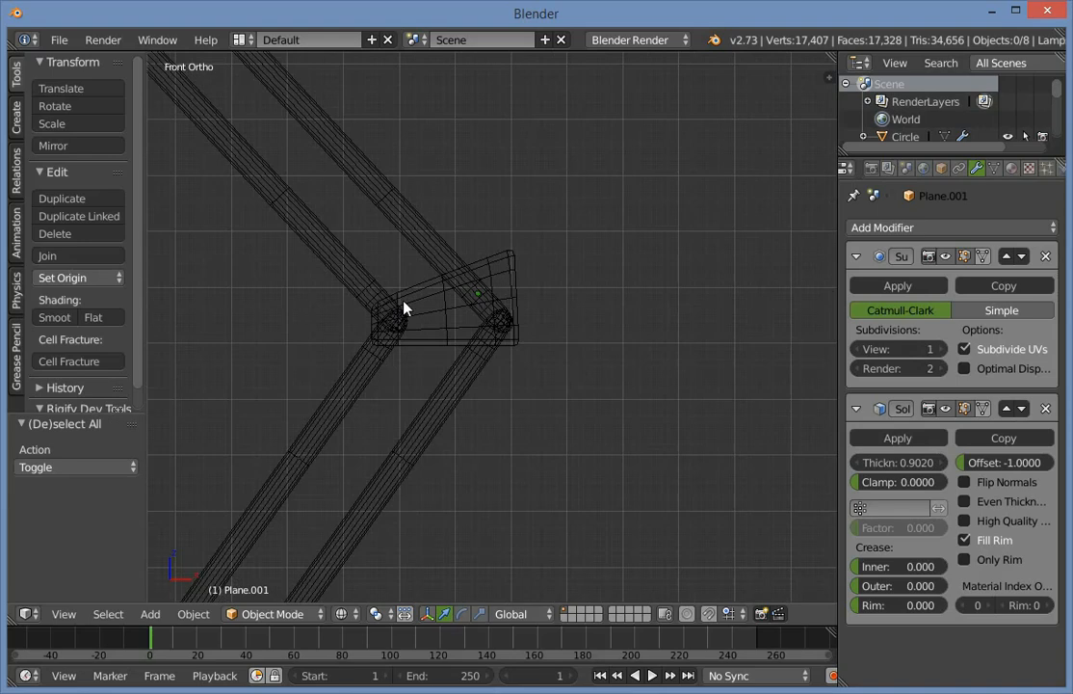
Add a cylinder at the inner bar end of the middle joint with 8 vertices and Triangle Fan caps.
key(shift+a)
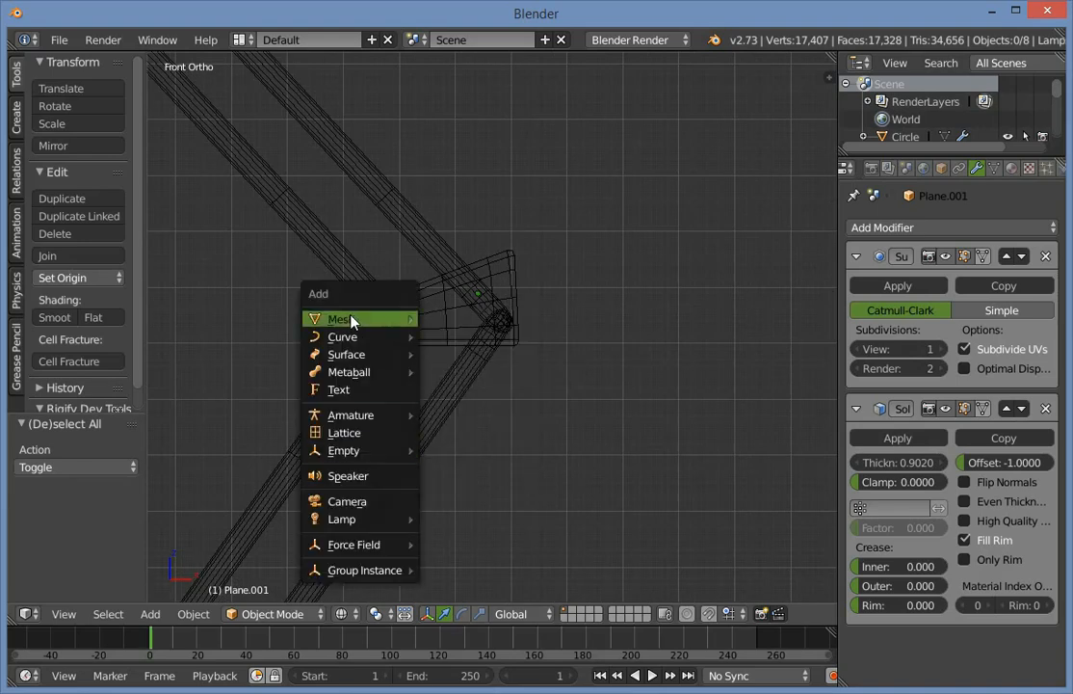
mouse_move(355, 319)
click(482, 408)
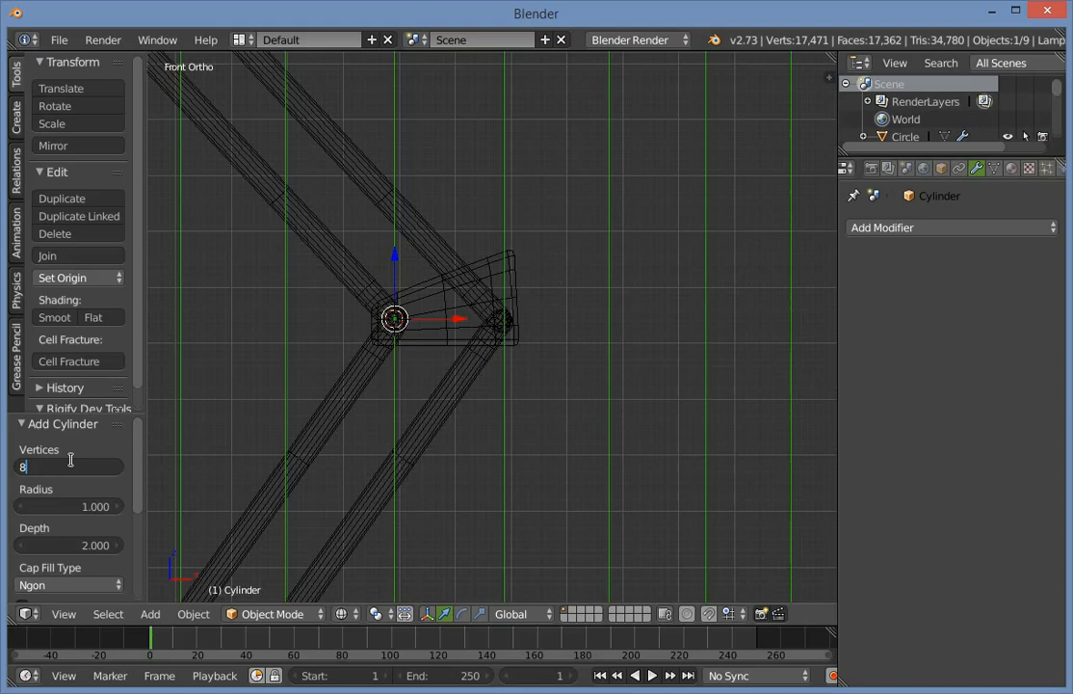
click(71, 460)
text(8)
key(Tab)
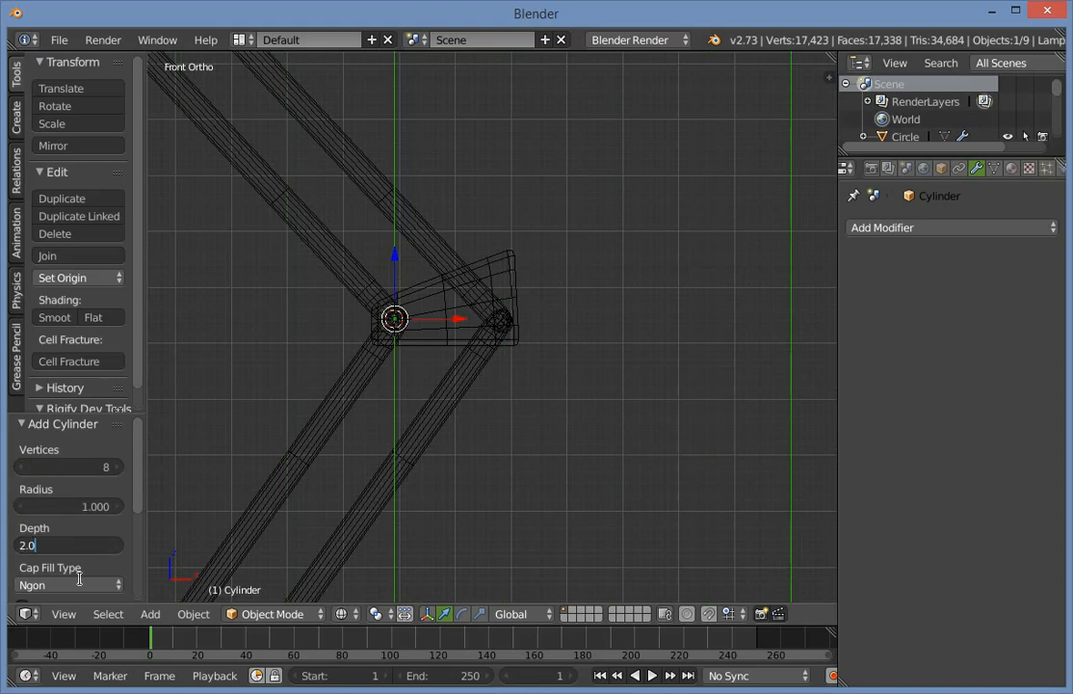
click(111, 583)
click(58, 525)
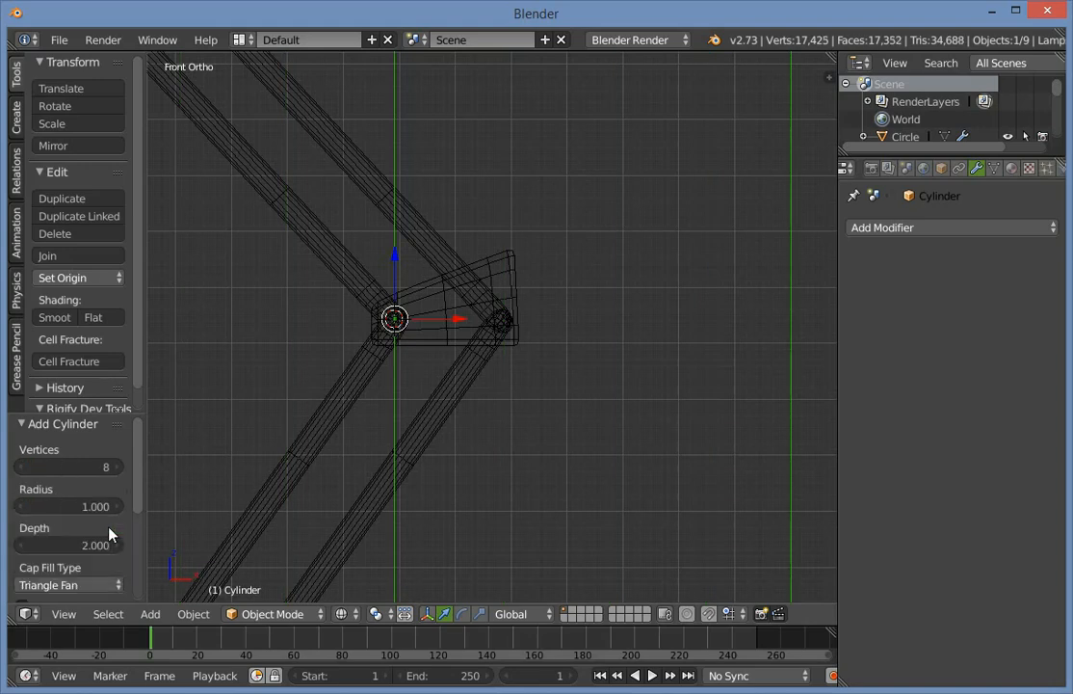
Scale the new cylinder down and open its mesh for editing in solid shading with edge selection and nothing selected.
scroll(571, 365, down, 8)
key(s)
click(494, 376)
scroll(469, 364, up, 4)
middle_drag(482, 366, 440, 433)
key(Tab)
key(a)
key(z)
scroll(456, 247, up, 3)
key(ctrl+Tab)
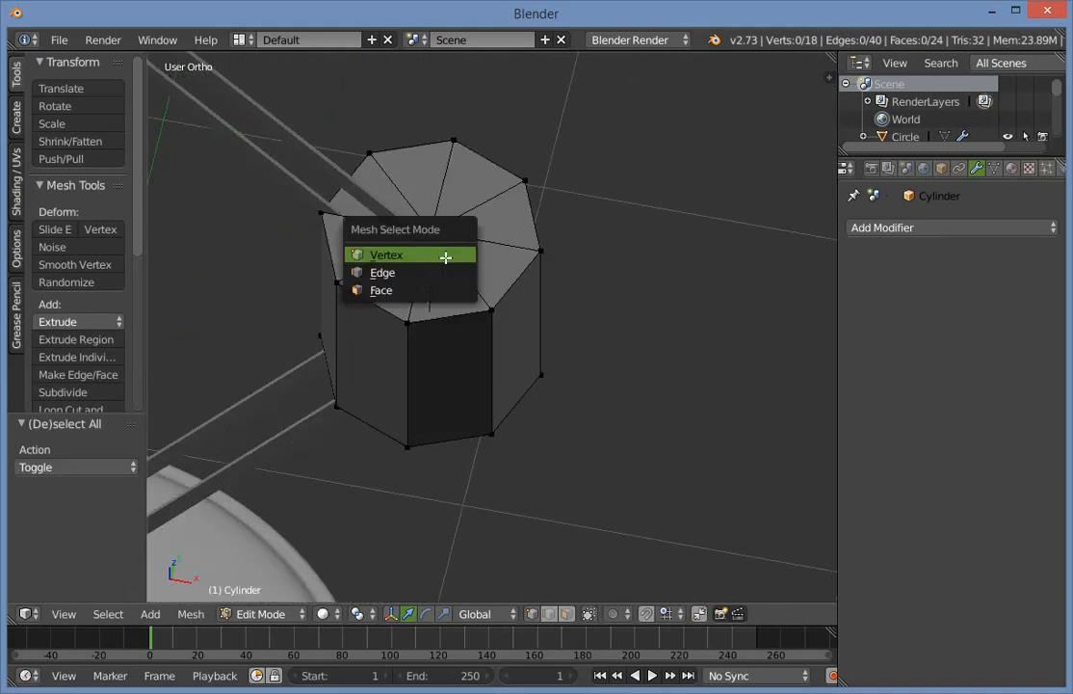
click(433, 269)
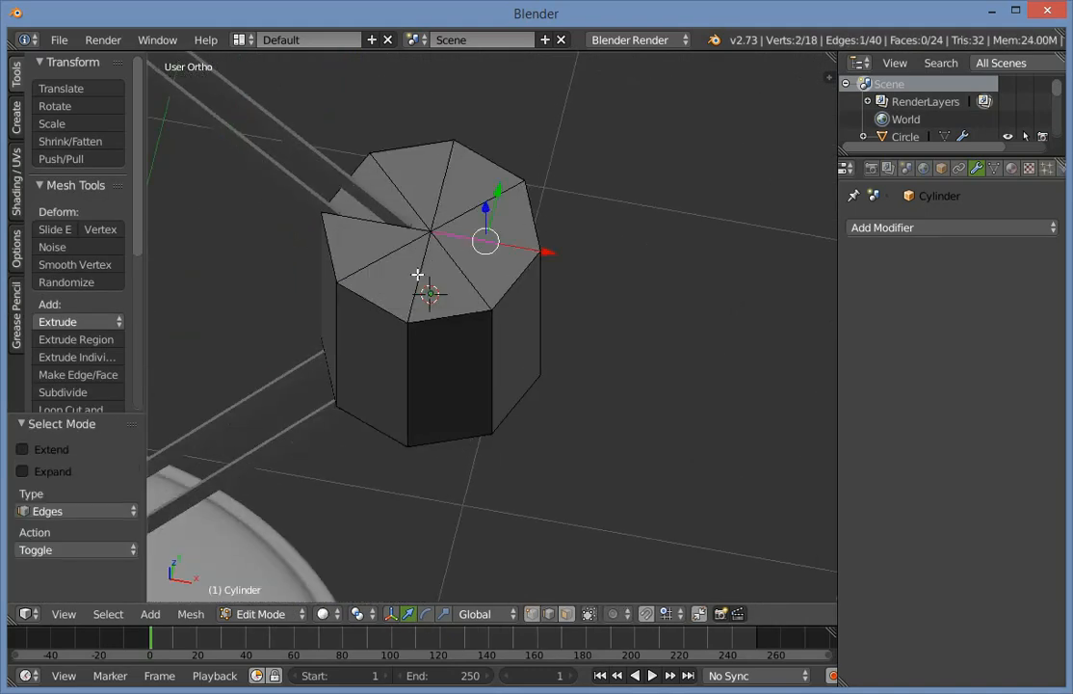
Select four alternating spokes of the cylinder's top cap and dissolve those edges, leaving four quad faces.
key(x)
key(Escape)
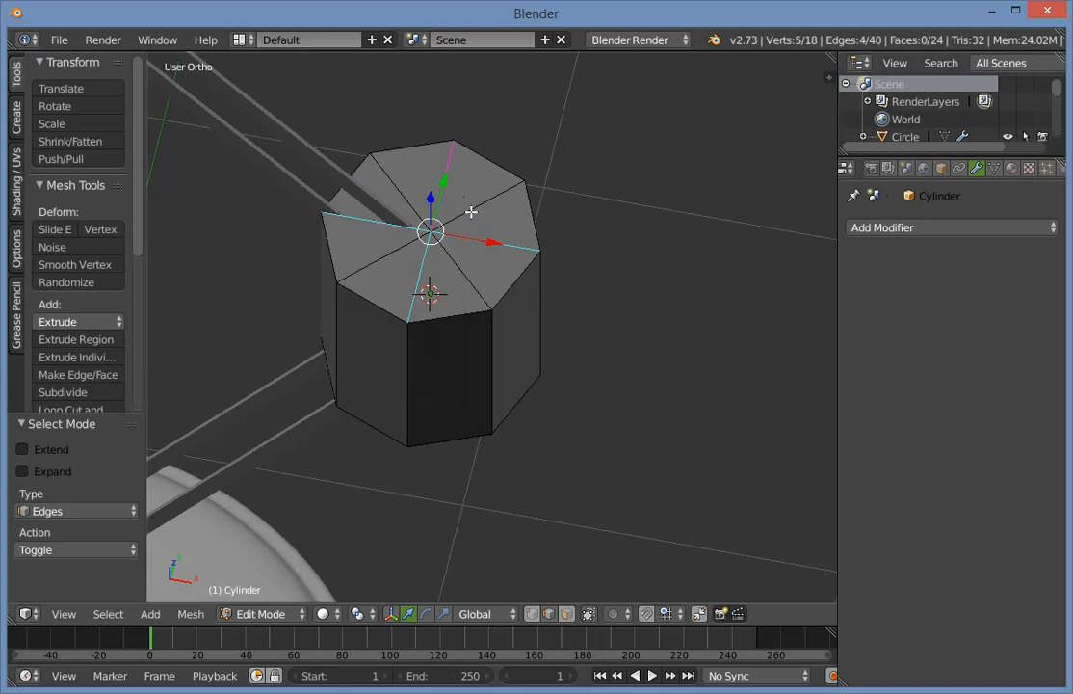
key(a)
right_click(396, 195)
shift+right_click(393, 256)
shift+right_click(461, 265)
shift+right_click(468, 198)
key(w)
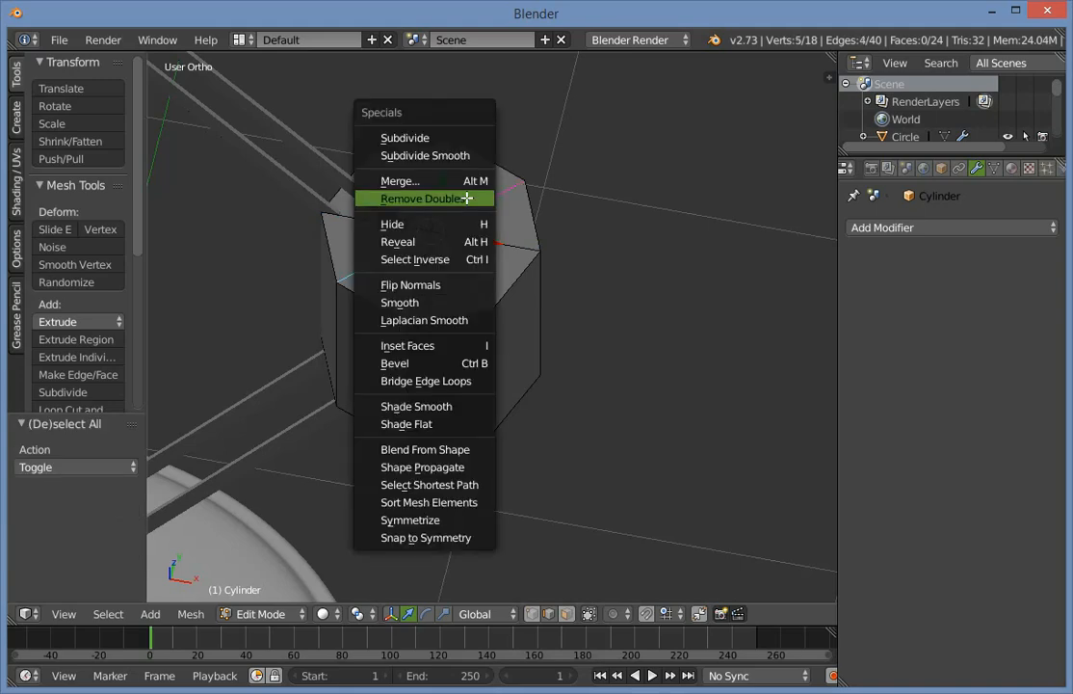
key(x)
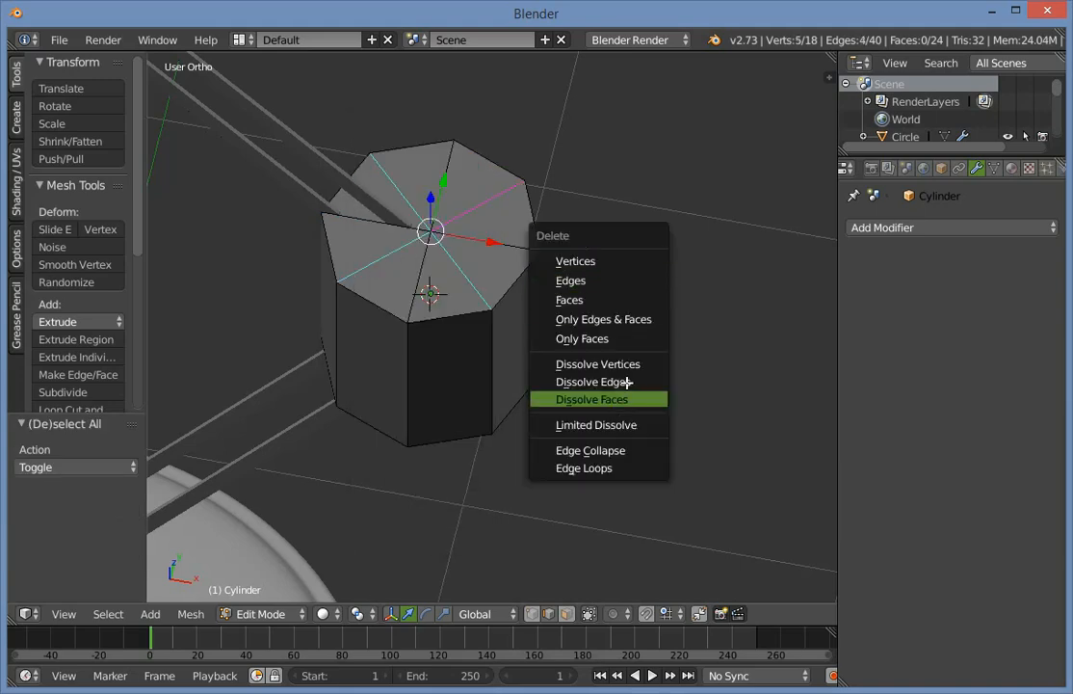
click(628, 382)
middle_drag(585, 410, 442, 381)
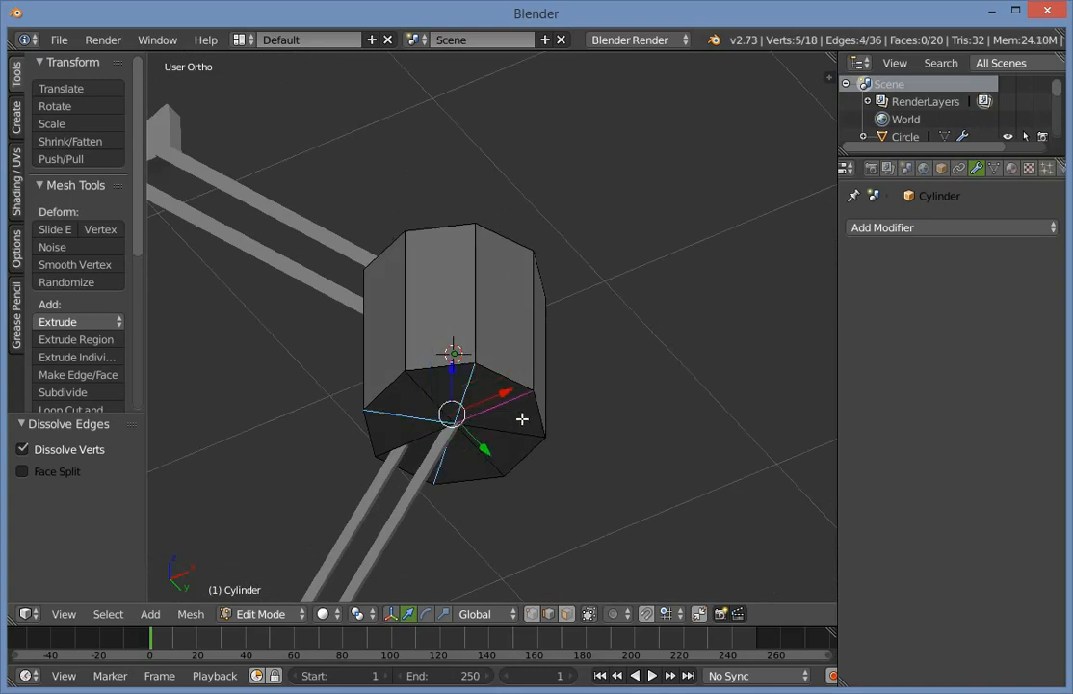
Dissolve the selected radial edges on the cylinder's bottom cap.
key(x)
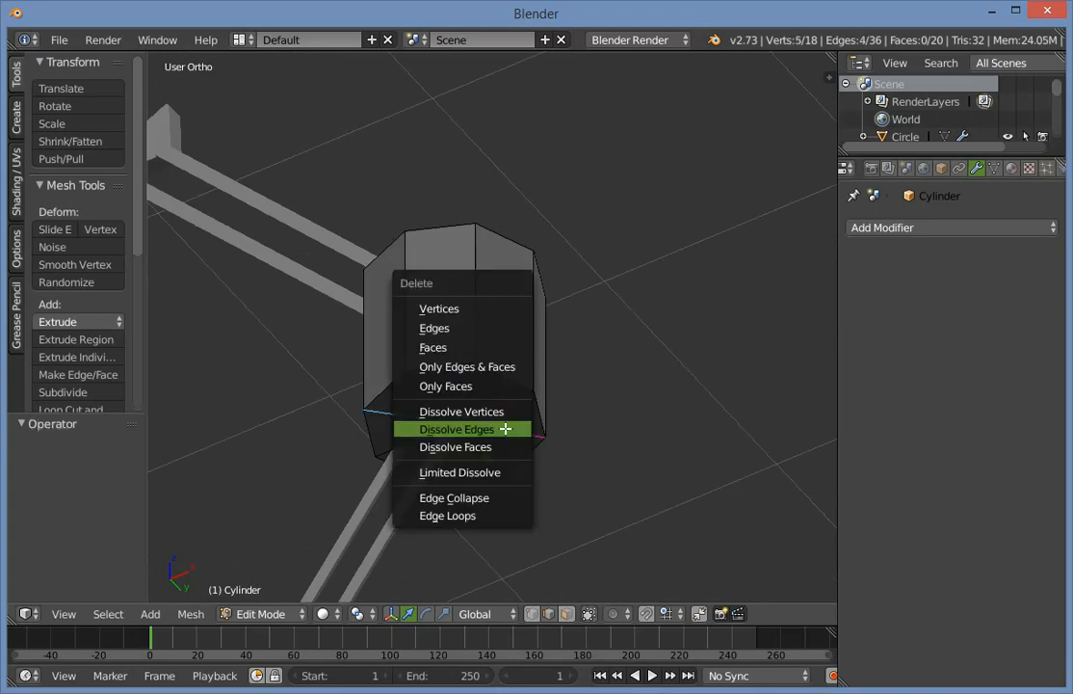
click(505, 429)
middle_drag(505, 429, 428, 350)
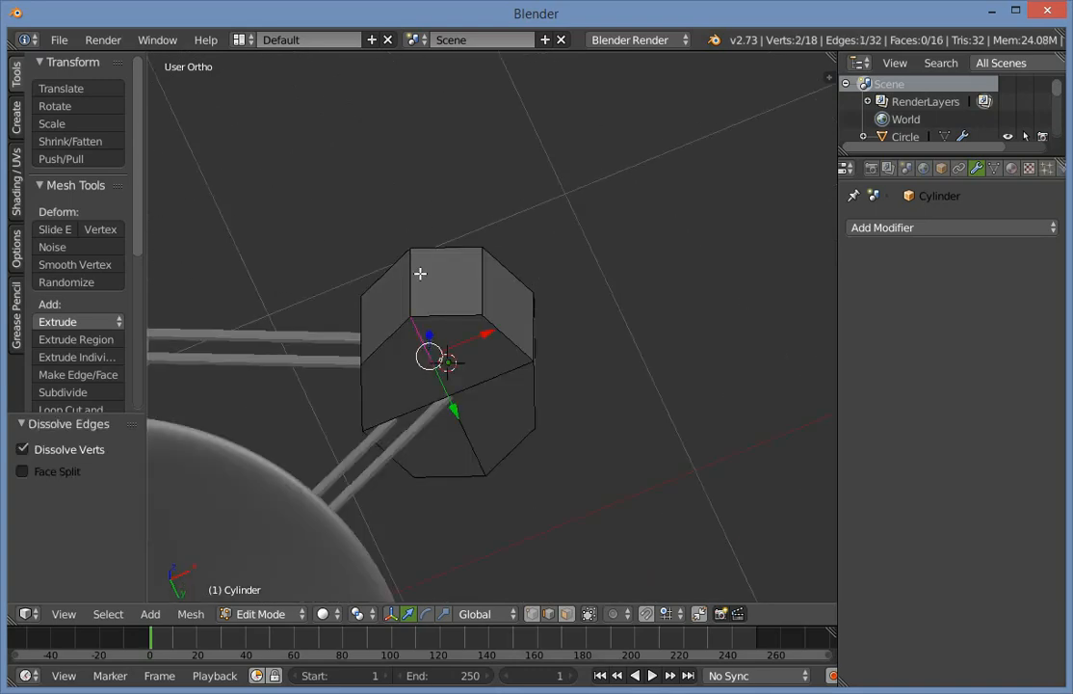
middle_drag(421, 274, 424, 281)
alt+right_click(429, 358)
middle_drag(413, 376, 491, 431)
Leave mesh editing and scale the whole cylinder down by 0.074 and again by 0.820 to fit the elbow joint.
key(Tab)
key(KP_1)
key(z)
key(s)
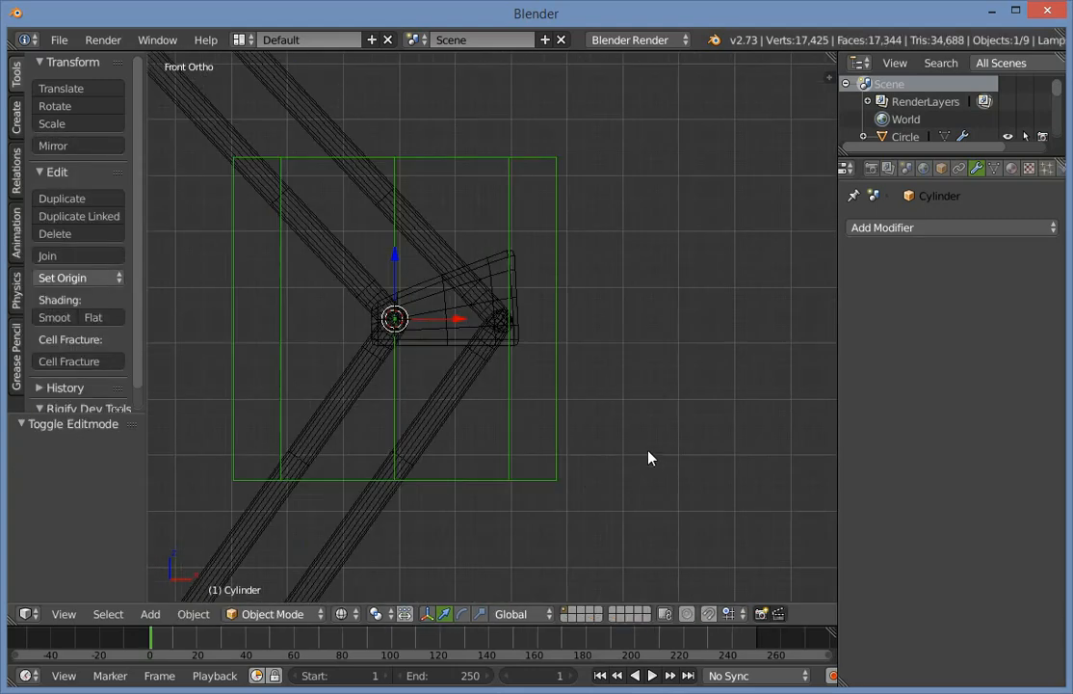
click(401, 347)
scroll(314, 324, up, 5)
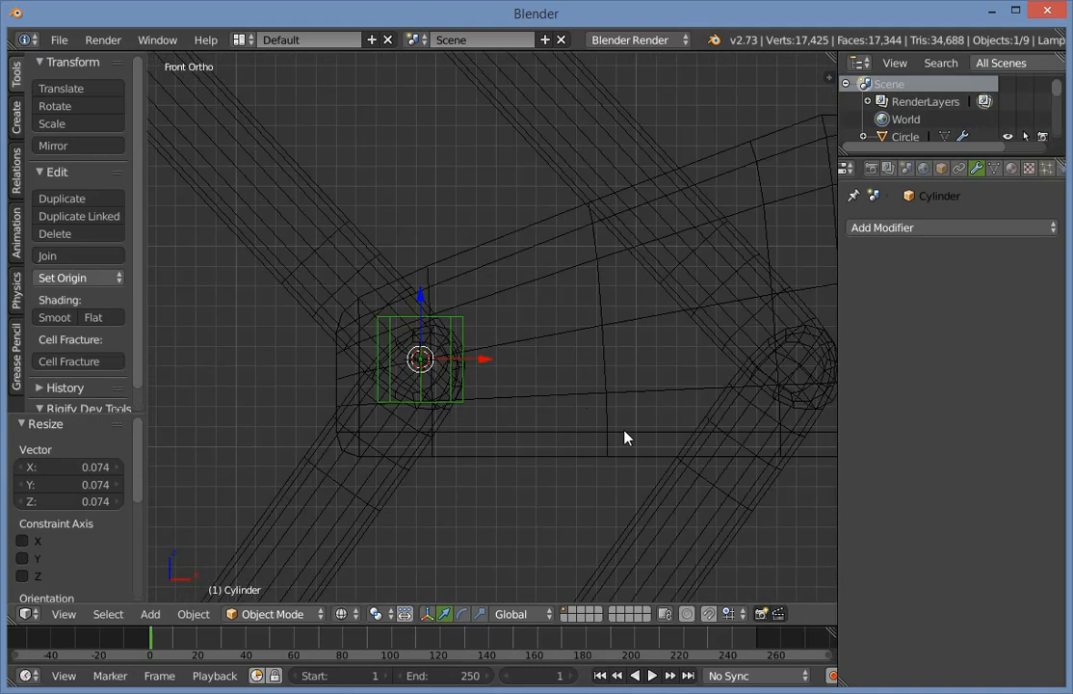
key(s)
click(580, 425)
Rotate the cylinder 90° about the X axis and stretch it along Y by a factor of 3.724.
text(rx90)
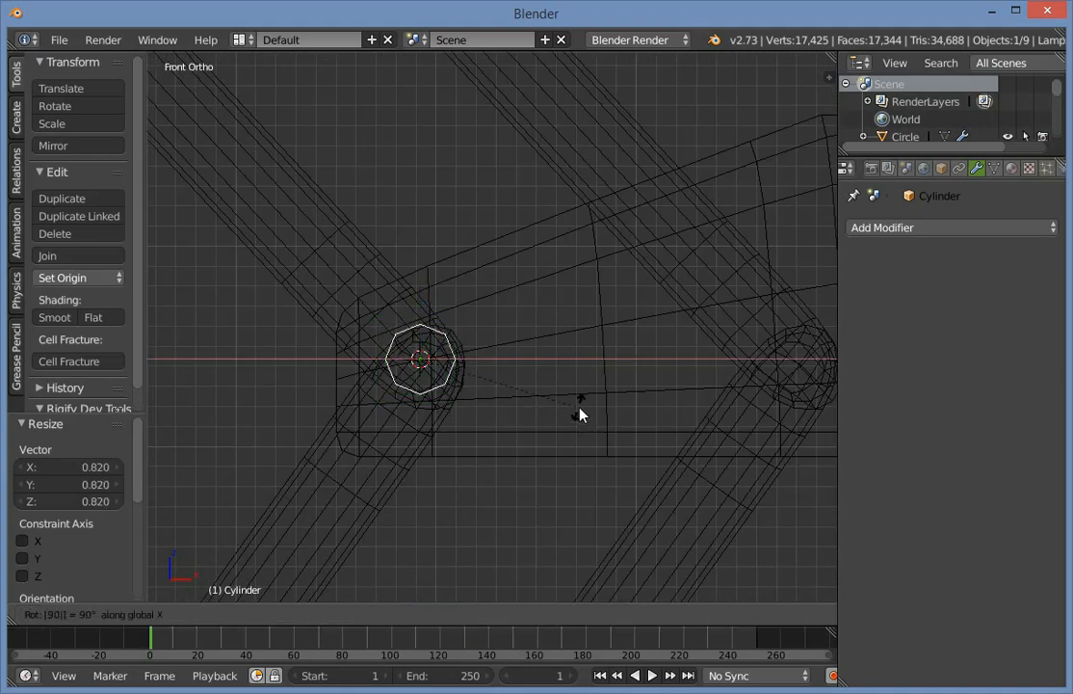
key(Return)
key(z)
middle_drag(379, 406, 446, 390)
key(s)
click(520, 424)
key(s)
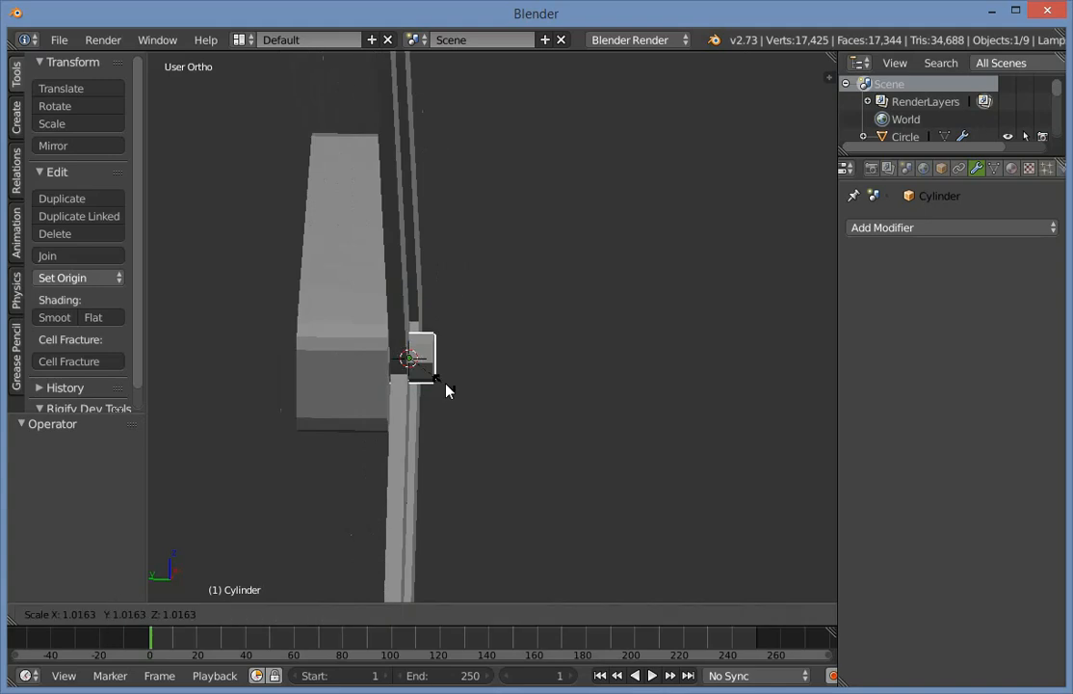
key(y)
click(525, 393)
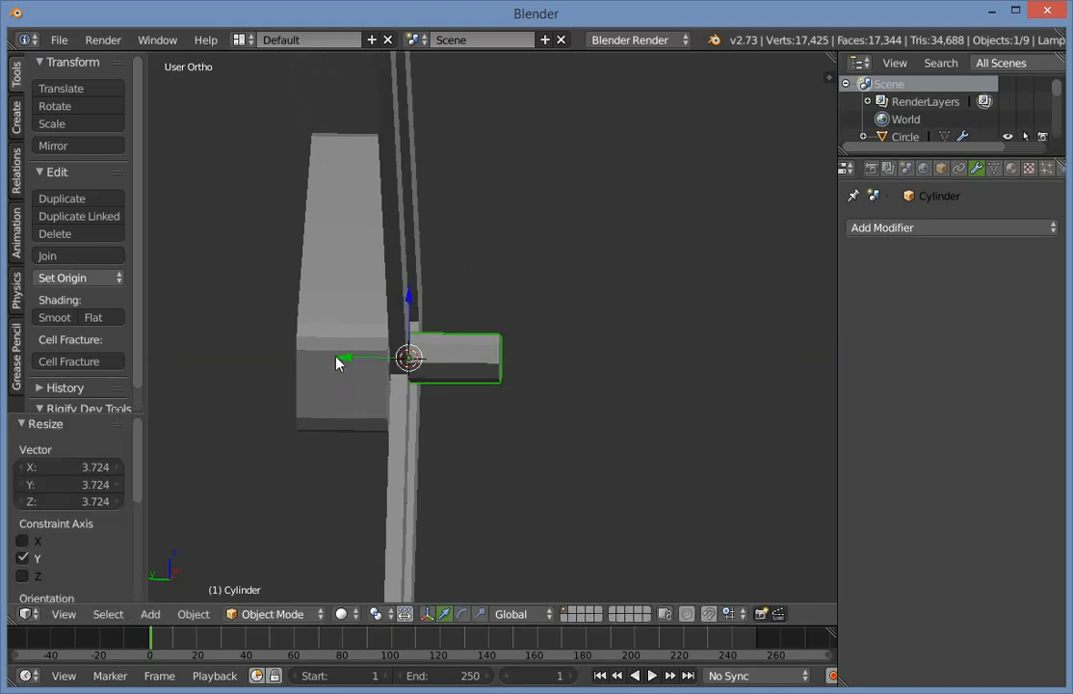
Shift the pin cylinder slightly along Y into the bracket and scale it uniformly by 0.655.
drag(336, 363, 326, 363)
key(s)
click(564, 417)
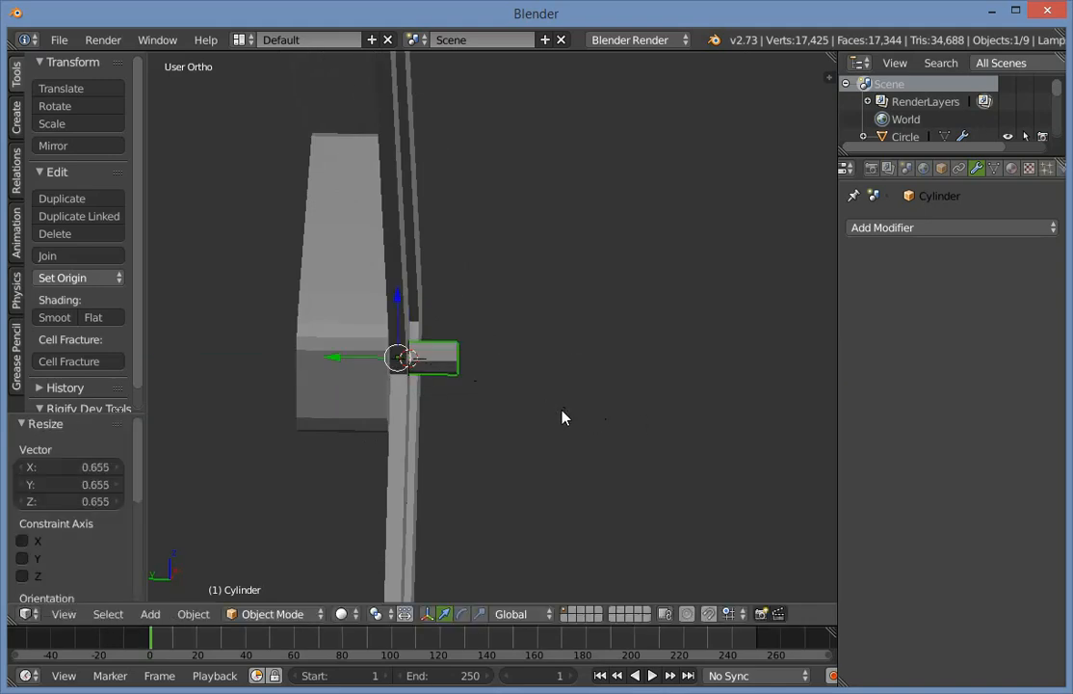
Centre the pin on the bar's rounded end by moving it -0.002 in X and -0.006 in Z.
middle_drag(564, 418, 456, 369)
key(KP_1)
key(z)
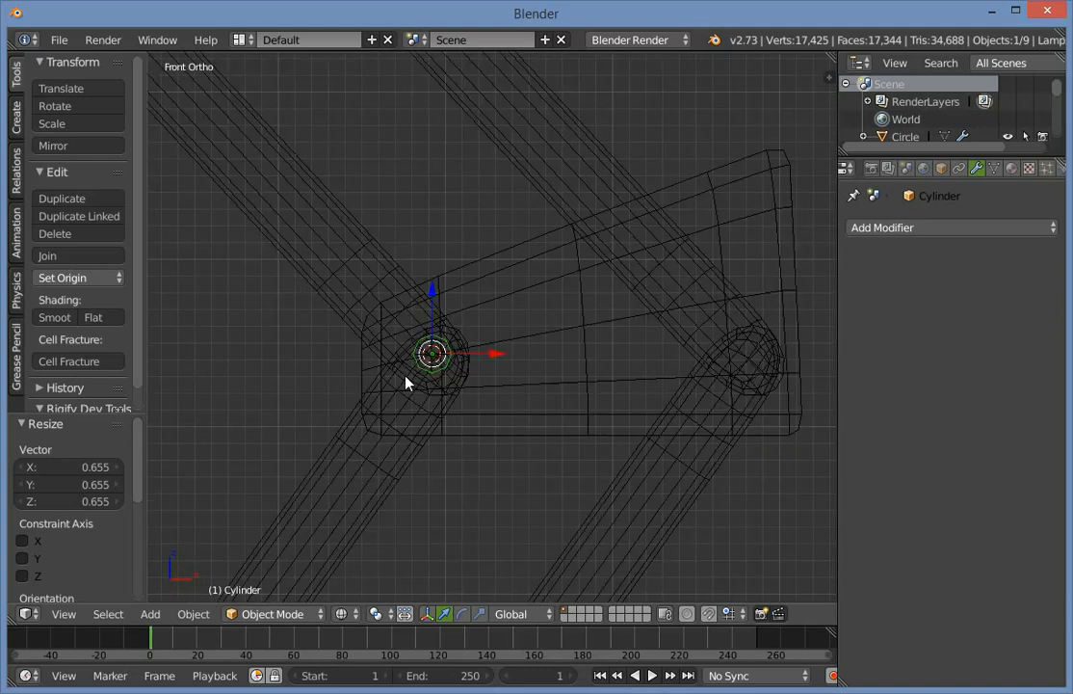
key(g)
click(471, 411)
key(z)
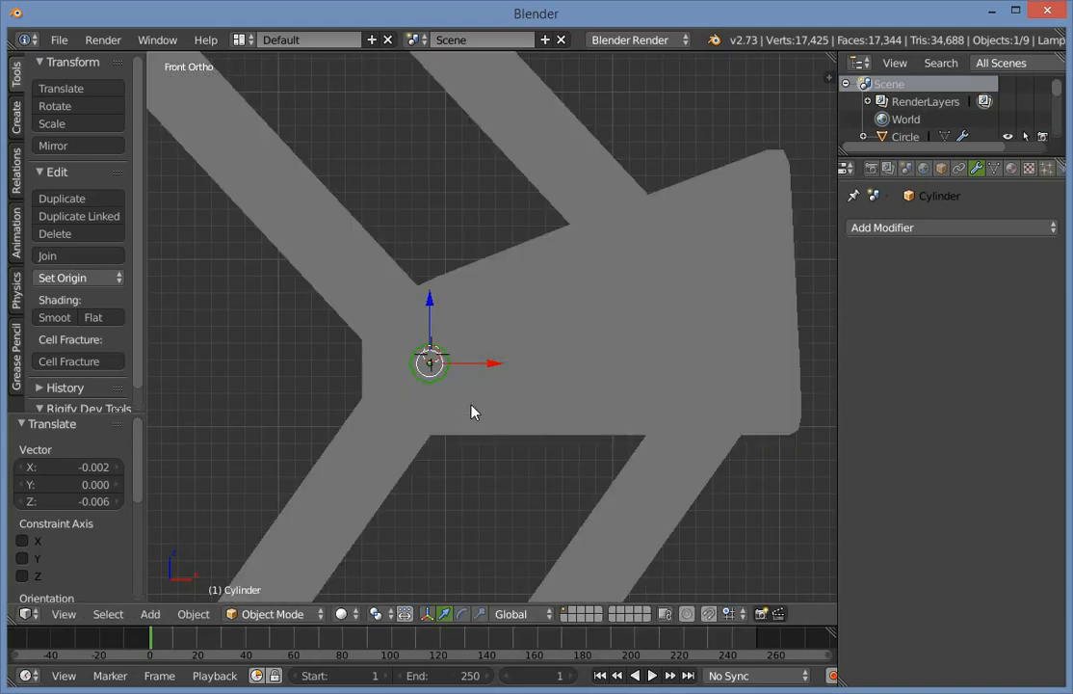
Move the upper arm bar at the bracket's wider end about -0.013 along Y, clear of the lower bars.
key(KP_3)
key(z)
right_click(598, 305)
key(z)
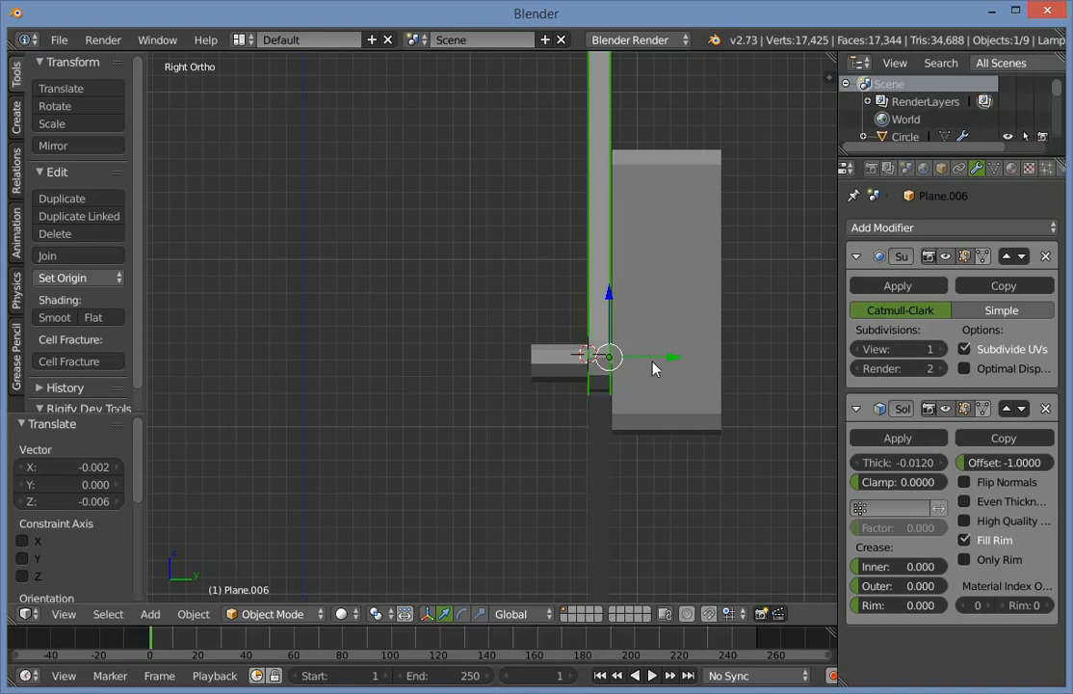
key(g)
key(y)
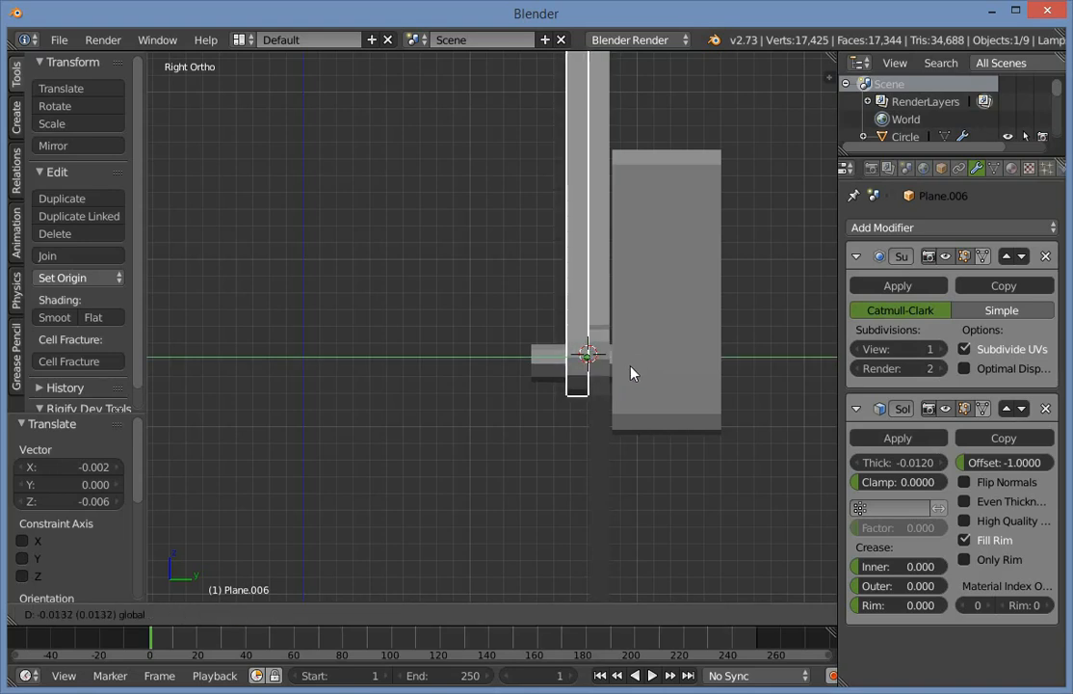
click(634, 372)
Move the other upper arm bar, at the pin, -0.013 along Y in line with its neighbour.
scroll(604, 376, down, 5)
key(a)
scroll(542, 368, down, 4)
shift+middle_drag(512, 247, 478, 413)
scroll(479, 412, up, 7)
scroll(441, 469, down, 3)
shift+middle_drag(427, 506, 489, 332)
scroll(490, 332, up, 2)
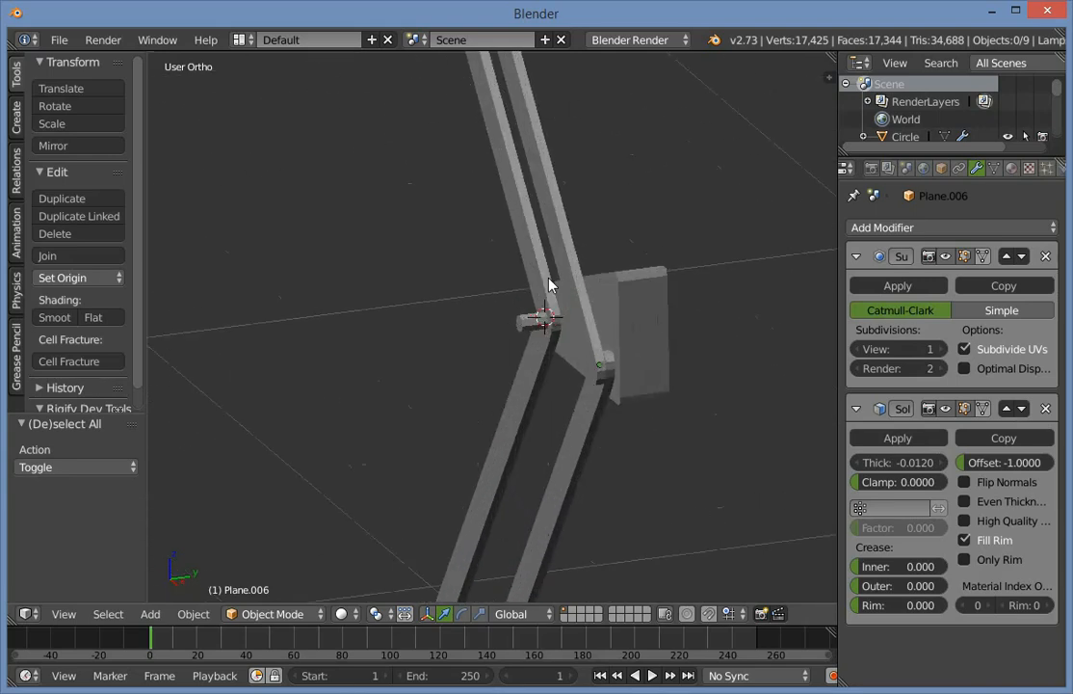
right_click(532, 280)
key(KP_3)
key(z)
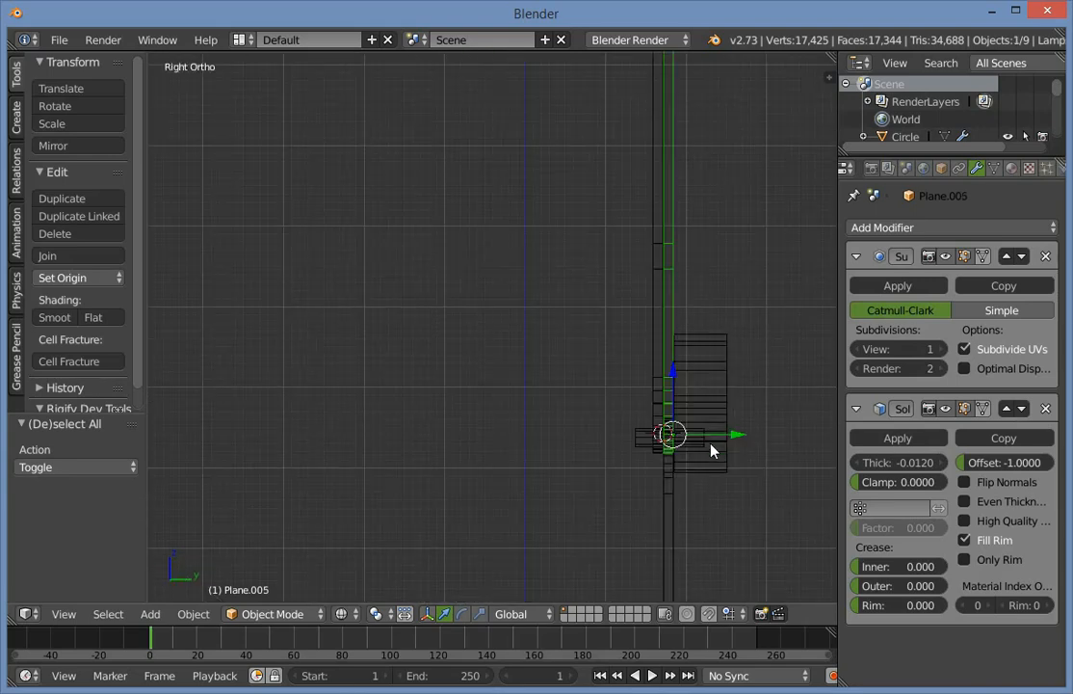
key(g)
key(y)
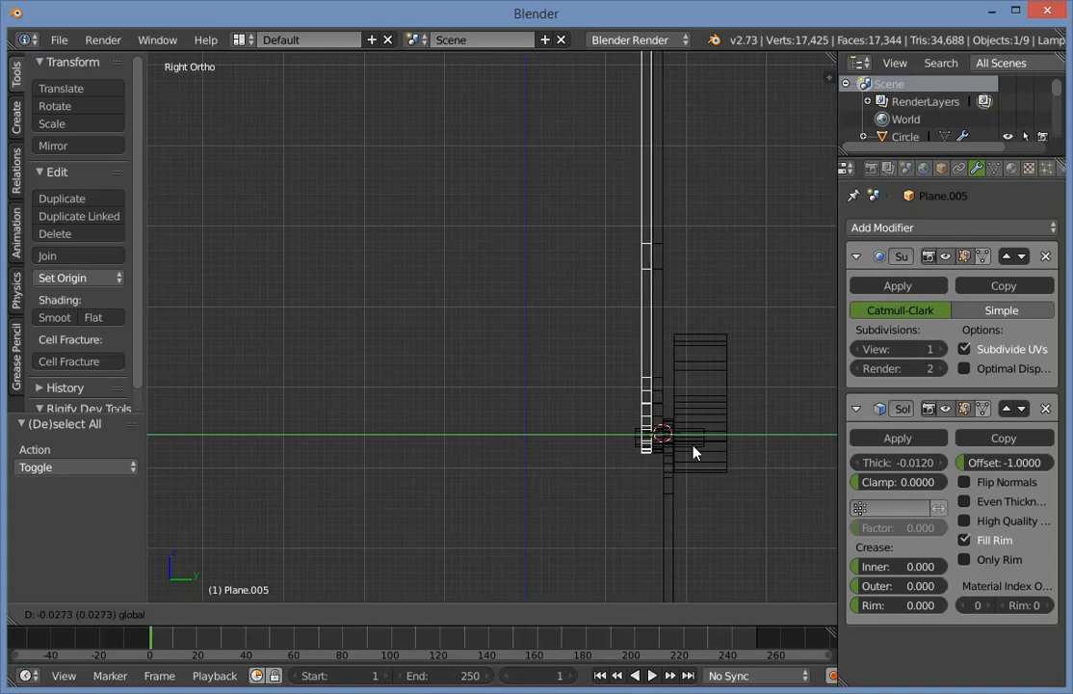
click(704, 452)
key(z)
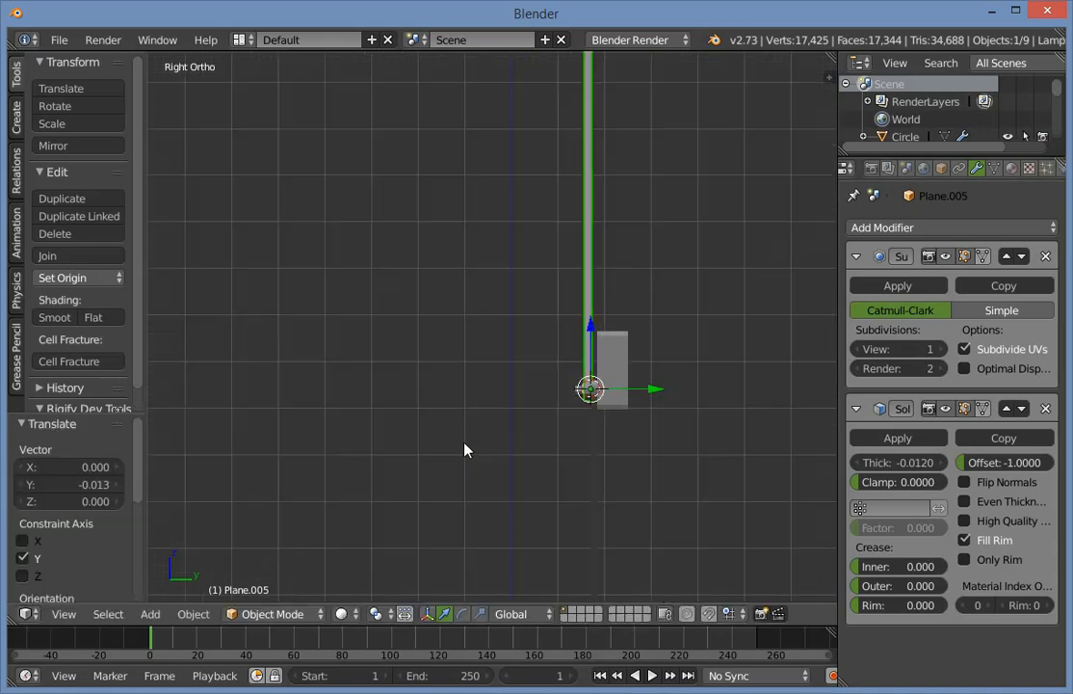
Select the pin cylinder where the inner arm bars meet at the elbow joint.
middle_drag(465, 448, 549, 454)
scroll(552, 457, up, 2)
key(a)
key(KP_1)
scroll(546, 440, down, 9)
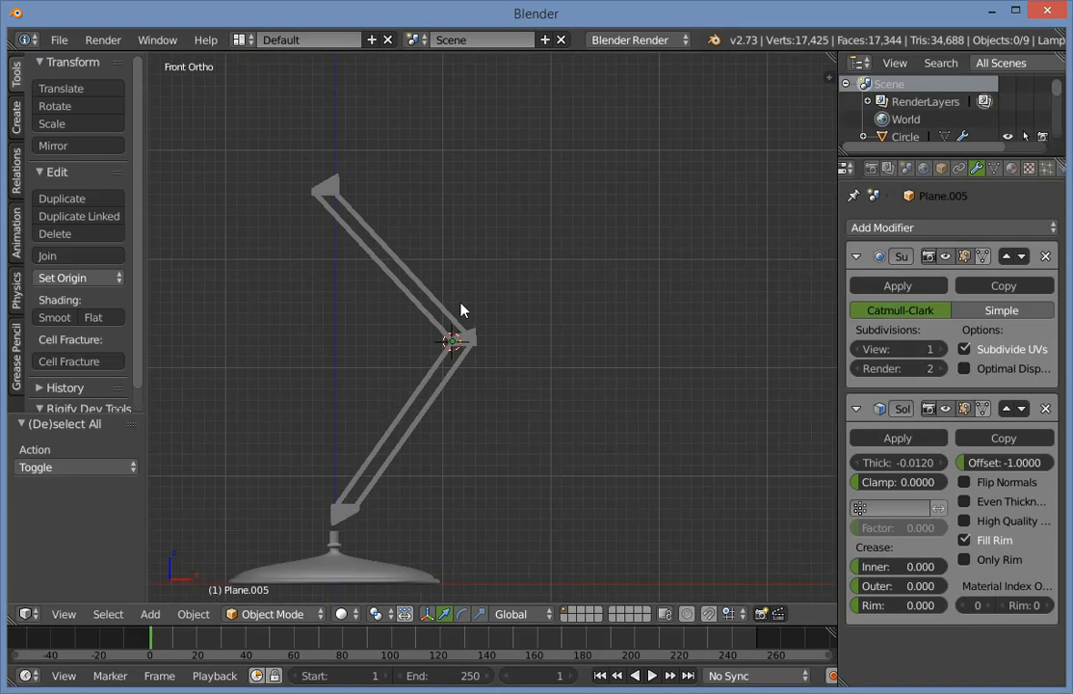
shift+middle_drag(462, 311, 556, 223)
scroll(482, 425, up, 5)
key(z)
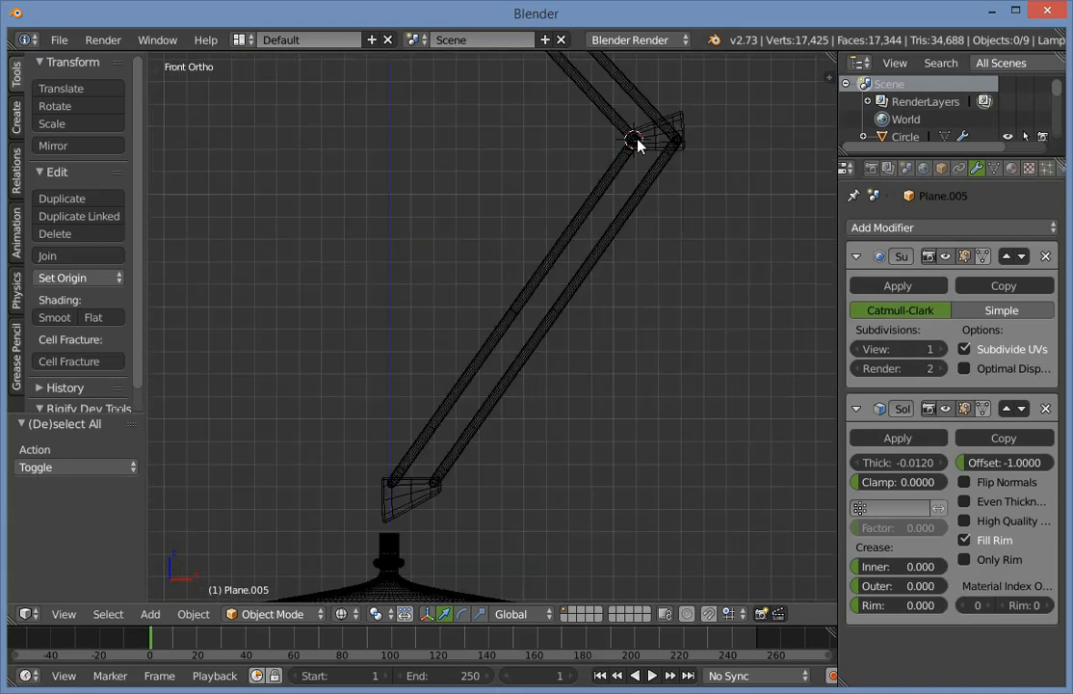
right_click(638, 154)
scroll(446, 360, up, 2)
scroll(444, 166, up, 2)
right_click(444, 169)
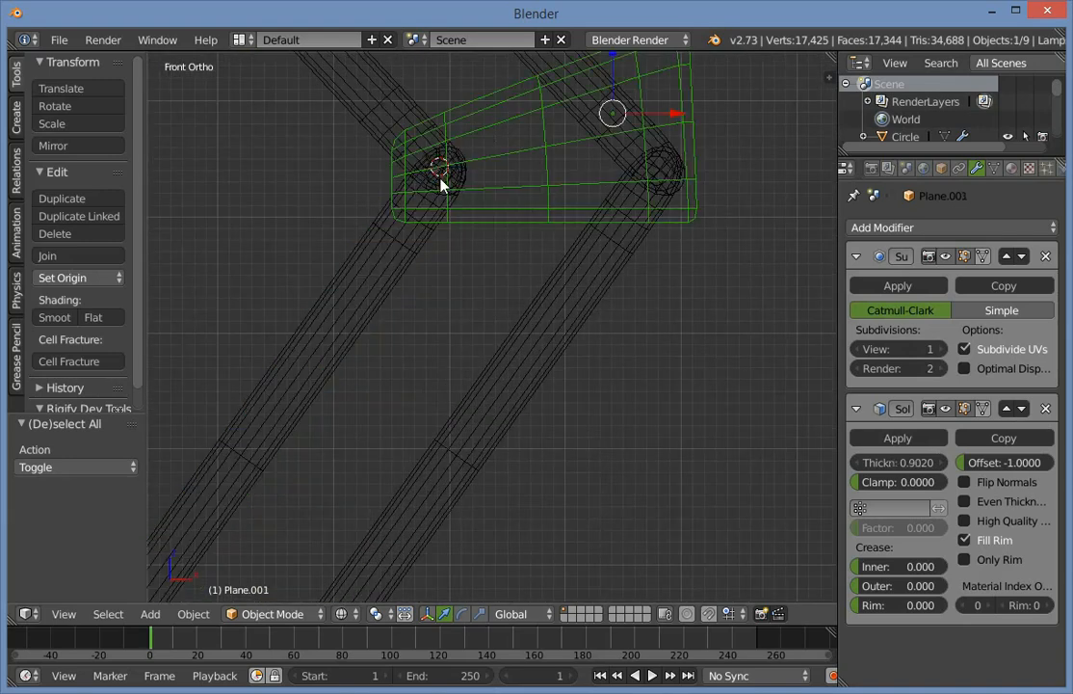
right_click(443, 168)
right_click(441, 177)
right_click(443, 177)
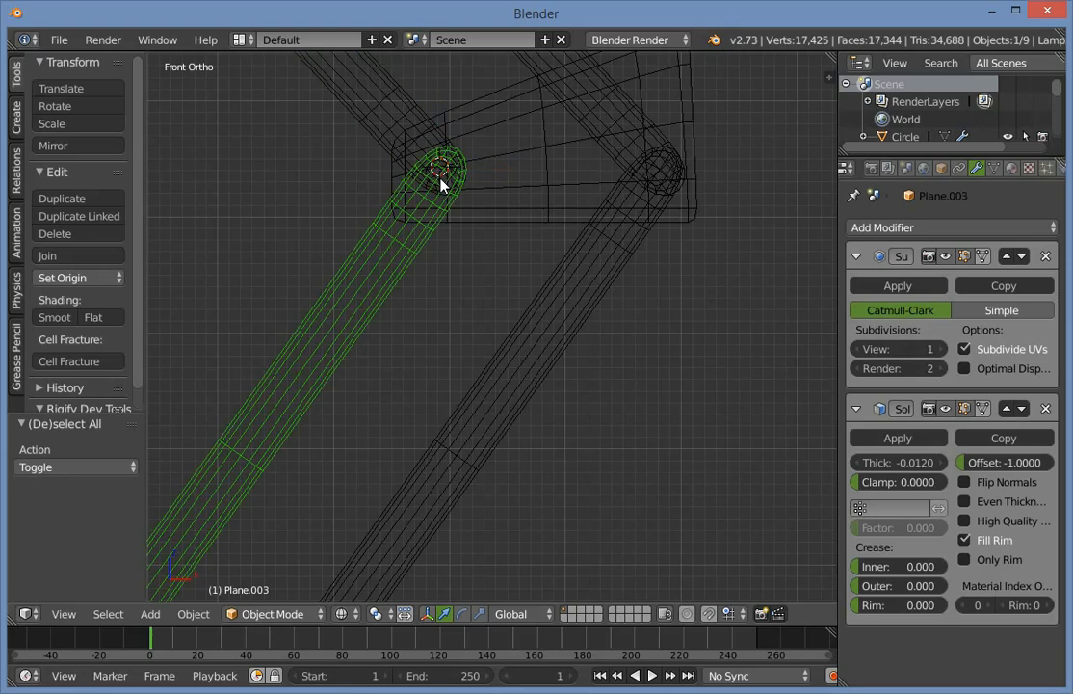
right_click(441, 179)
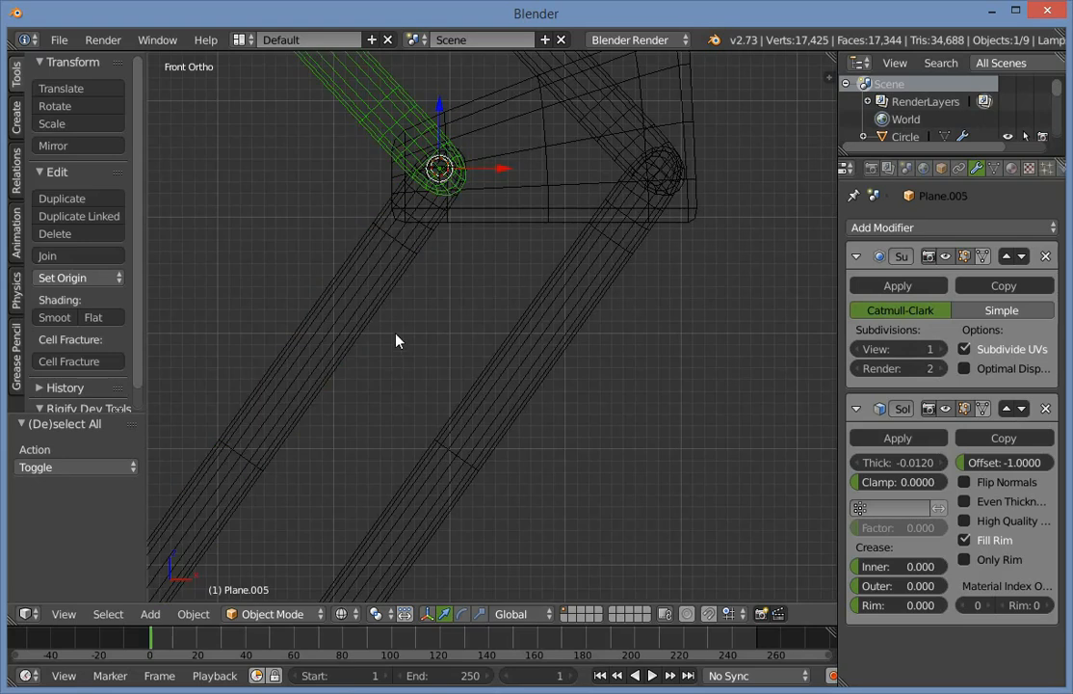
right_click(441, 198)
middle_drag(441, 199, 499, 214)
key(z)
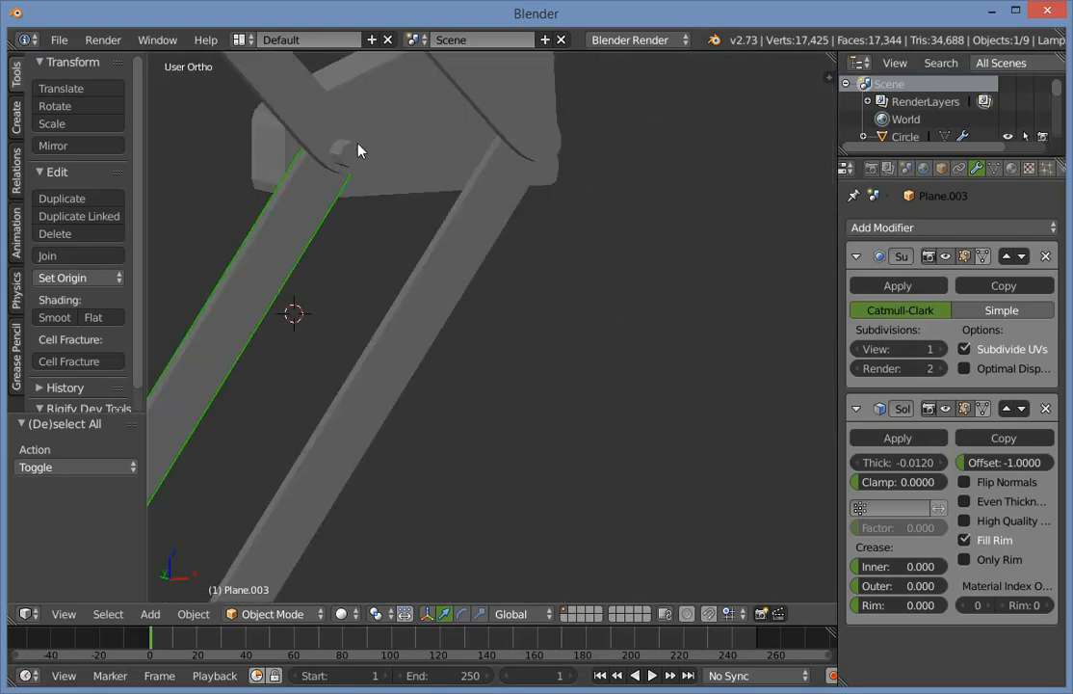
right_click(358, 144)
Examine the lamp arm's alignment with the base from the front, back and side.
key(KP_3)
key(z)
key(KP_1)
key(z)
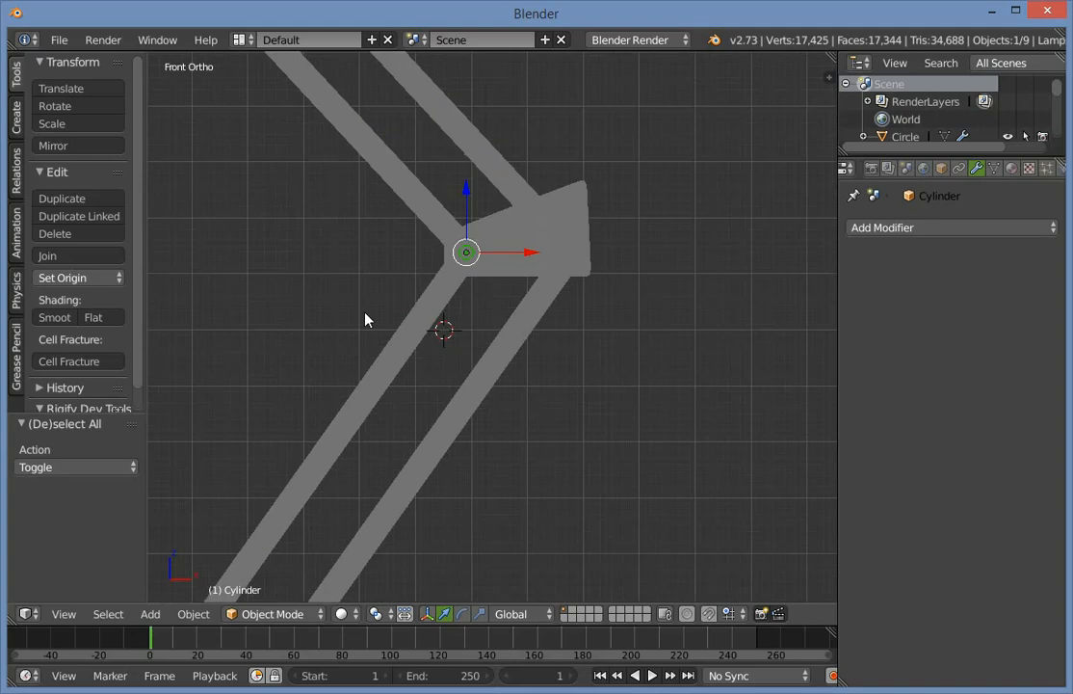
scroll(451, 361, down, 5)
key(KP_3)
key(KP_1)
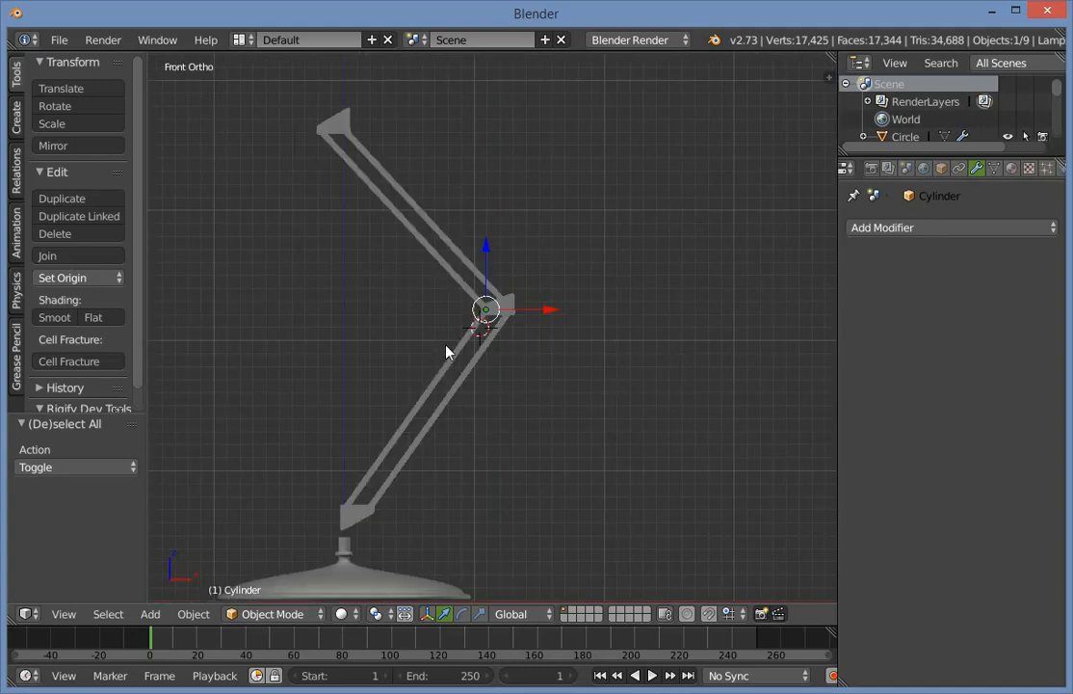
key(ctrl+KP_1)
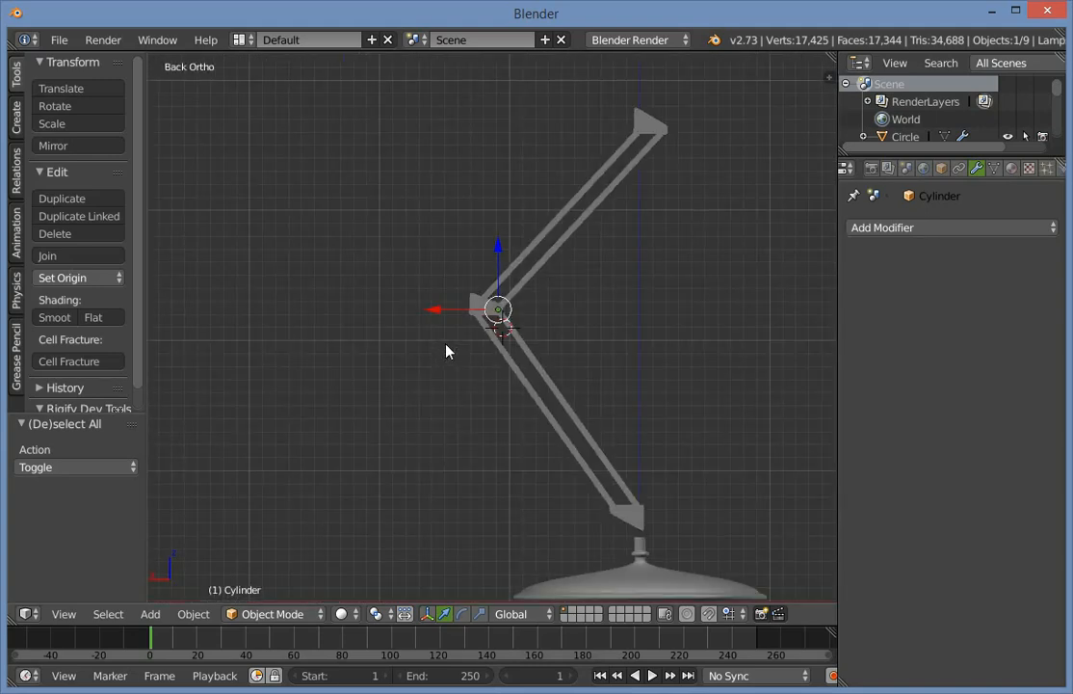
key(KP_3)
Box-select all arm bars, brackets and the pin without the base, and move them -0.385 along Y.
key(a)
key(z)
key(b)
drag(589, 392, 371, 382)
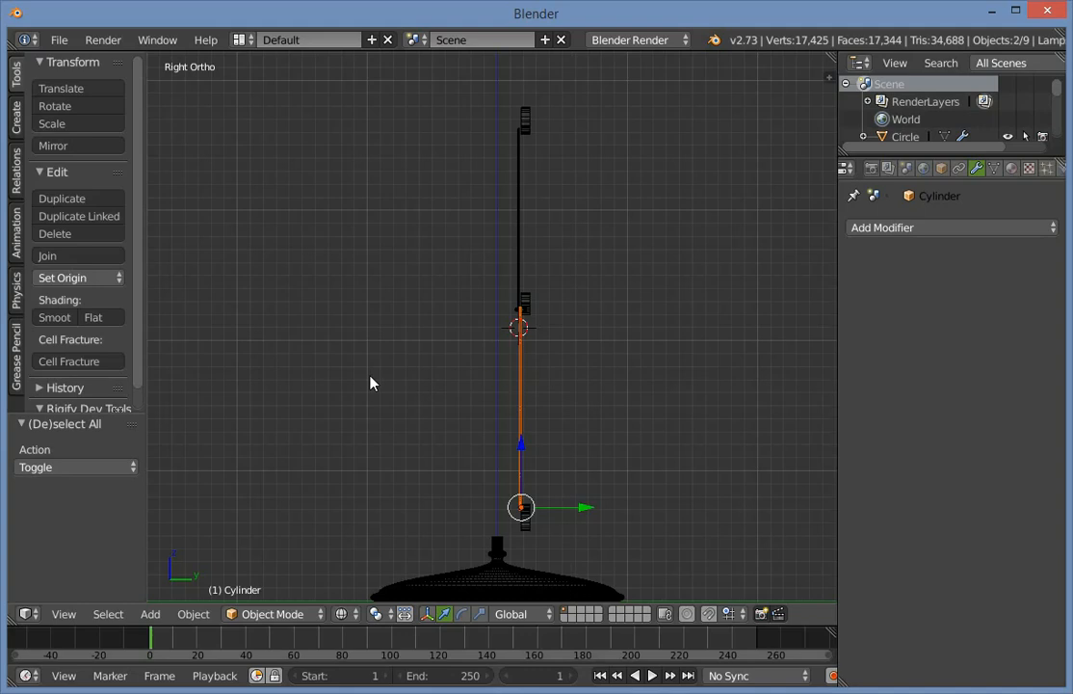
key(b)
drag(482, 99, 690, 528)
drag(579, 363, 527, 387)
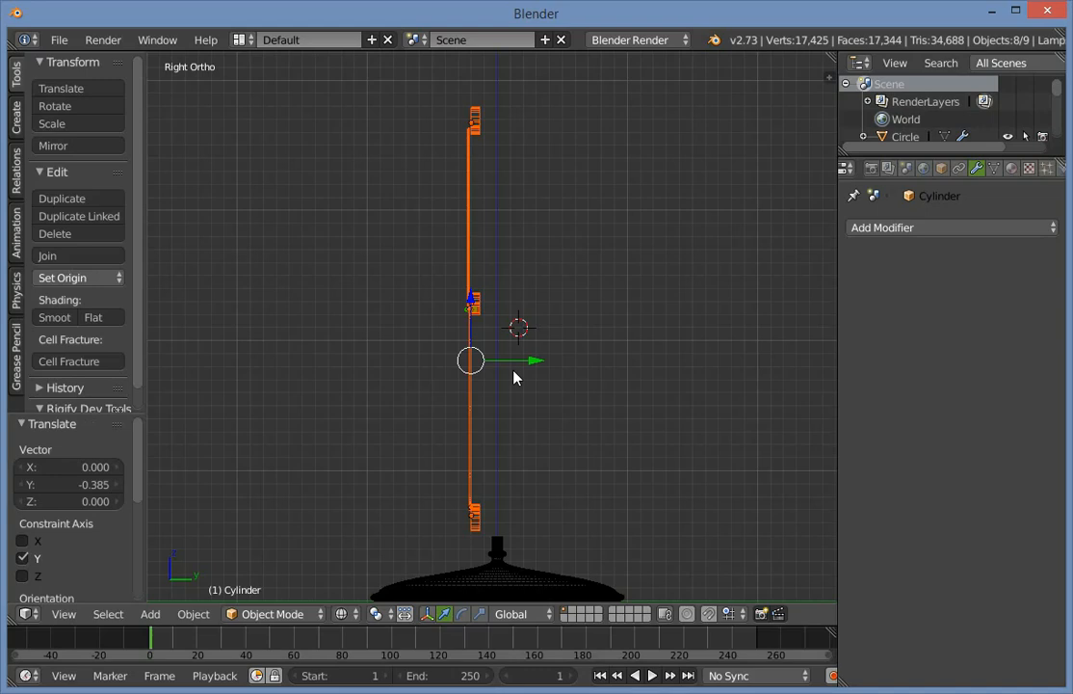
Make a linked duplicate of the whole arm assembly and offset it 0.358 along Y.
key(alt+d)
key(y)
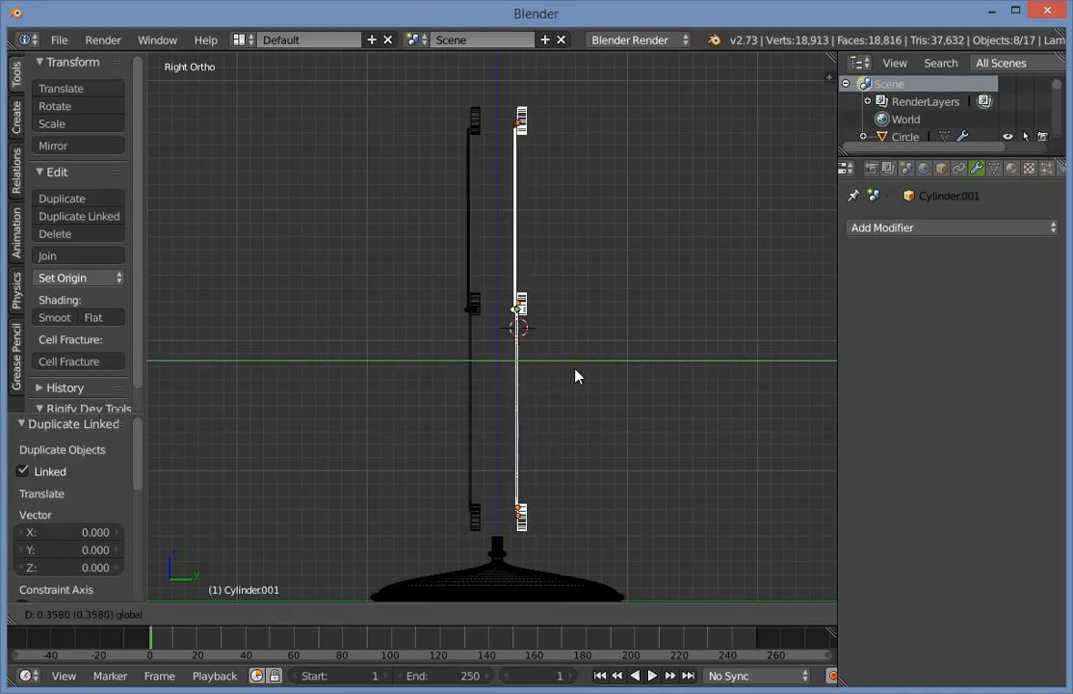
click(576, 374)
Mirror the duplicated arm assembly on the Y axis and clear the selection.
key(ctrl+m)
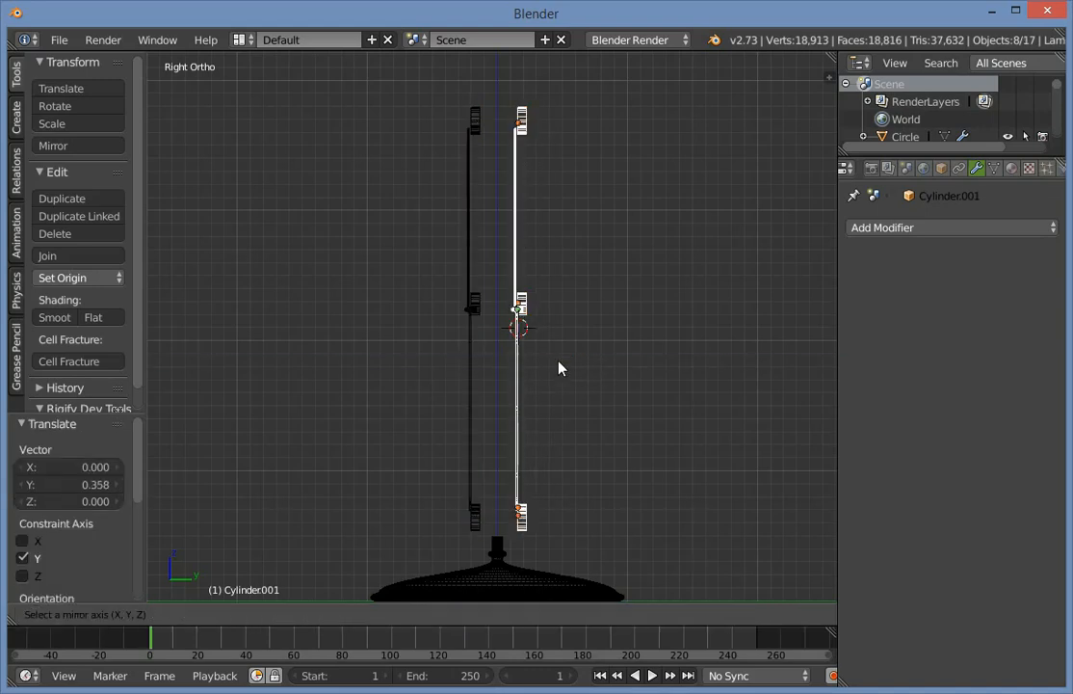
key(y)
click(559, 367)
key(a)
key(z)
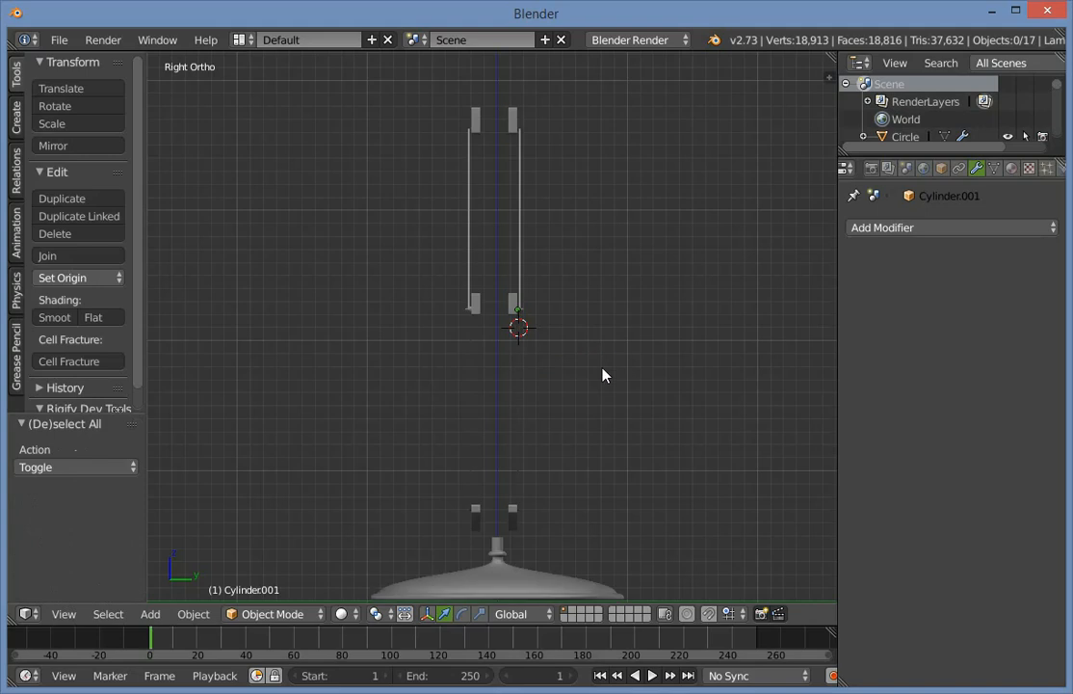
mouse_move(602, 373)
middle_down()
mouse_move(491, 451)
mouse_move(830, 406)
mouse_move(231, 405)
mouse_move(282, 439)
mouse_move(375, 420)
mouse_move(440, 489)
mouse_move(447, 328)
middle_up()
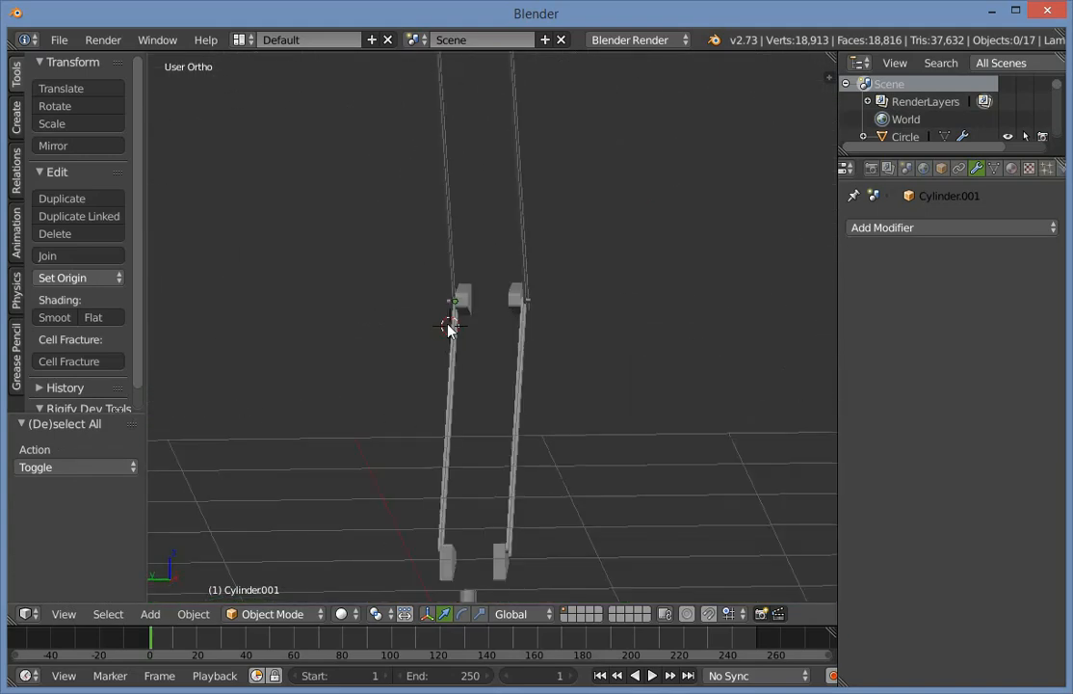
Box-select the upper and lower arm bars of both sides, leaving out the brackets and pins.
key(KP_3)
key(KP_1)
key(b)
drag(403, 161, 378, 208)
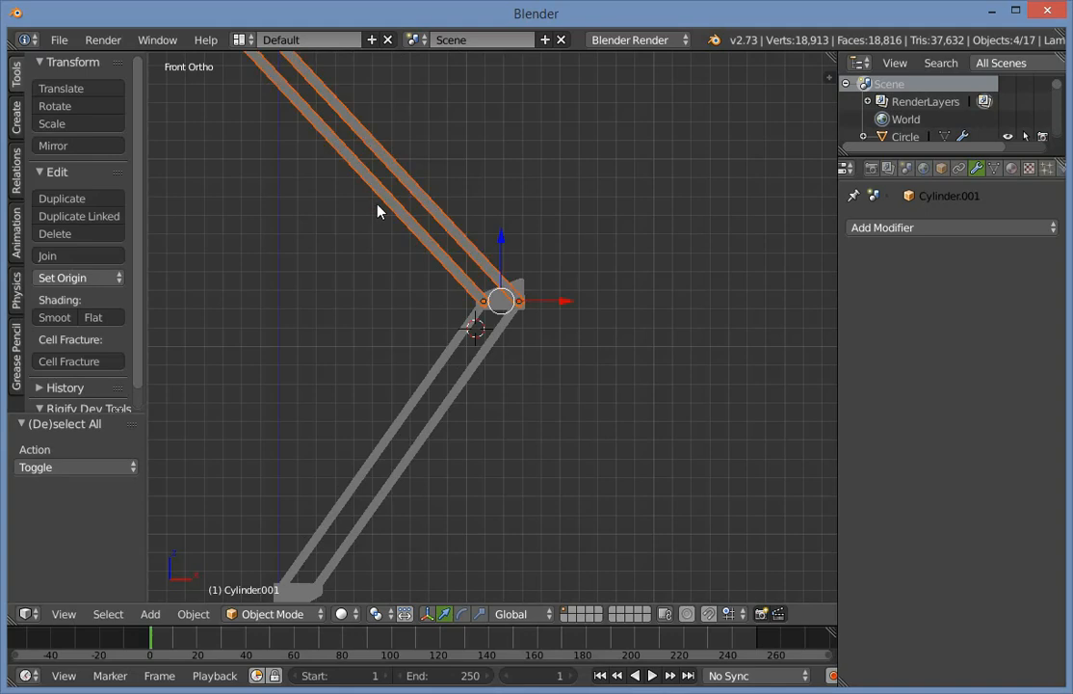
scroll(378, 212, down, 3)
key(b)
drag(352, 377, 518, 425)
key(ctrl+KP_3)
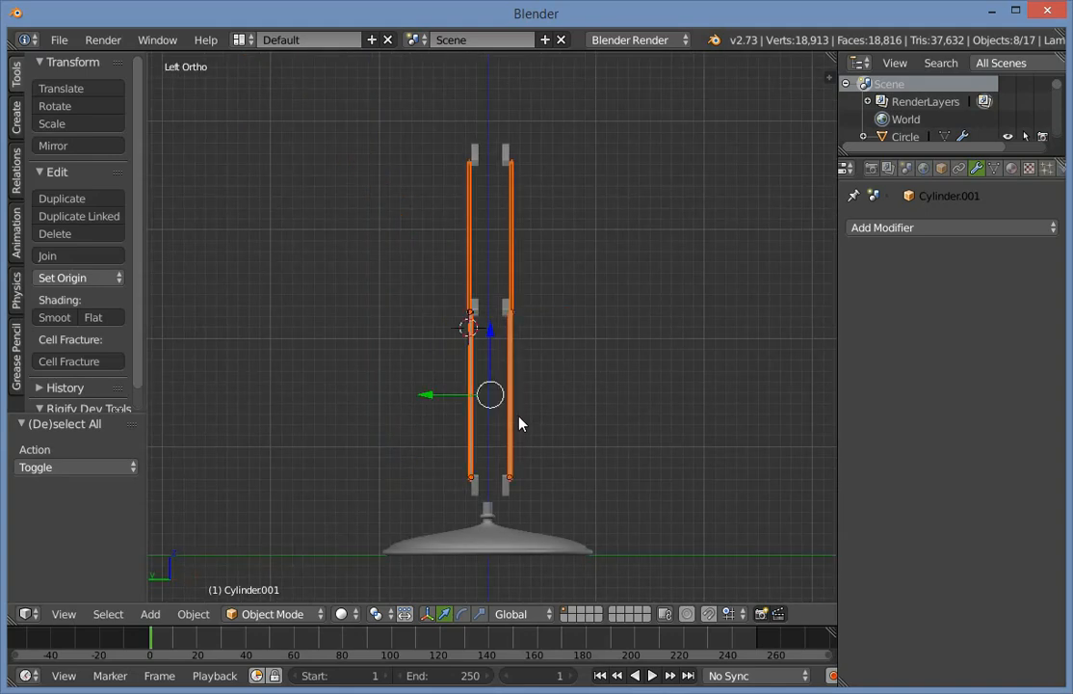
Limit the selection to one side's four arm bars and move them -0.108 along Y, inside their brackets.
scroll(562, 343, up, 4)
scroll(529, 283, down, 2)
key(b)
middle_drag(506, 167, 573, 383)
scroll(363, 499, up, 1)
drag(392, 450, 424, 441)
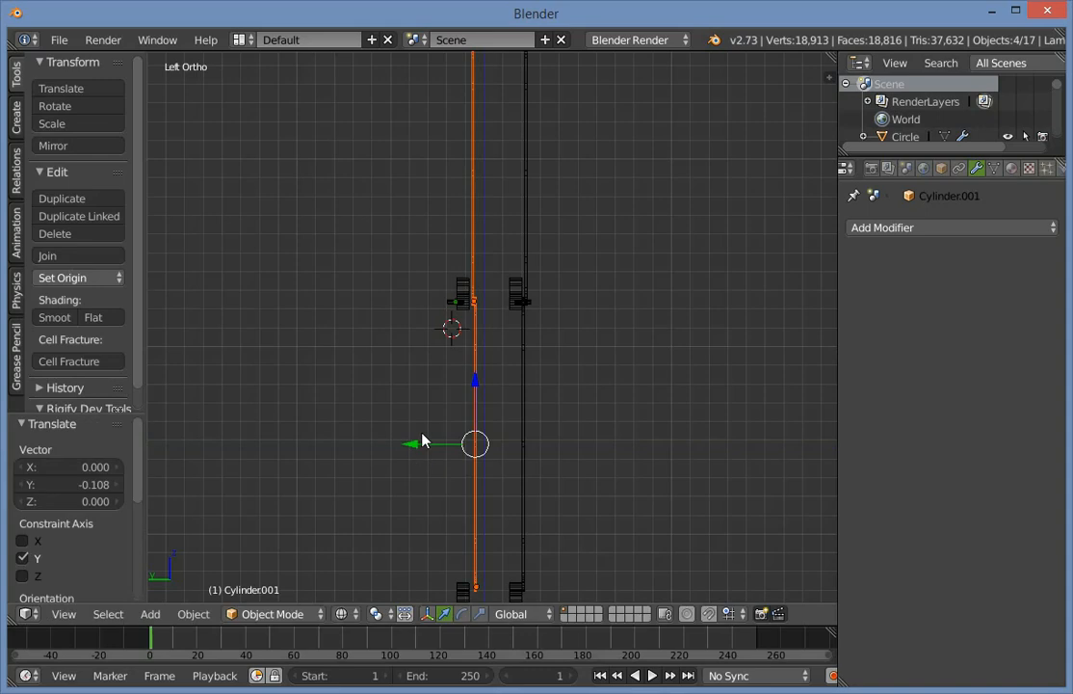
Move the selected arm bars about 0.02 along Y, against their brackets' inner faces, and clear the selection.
scroll(523, 313, up, 6)
key(g)
key(y)
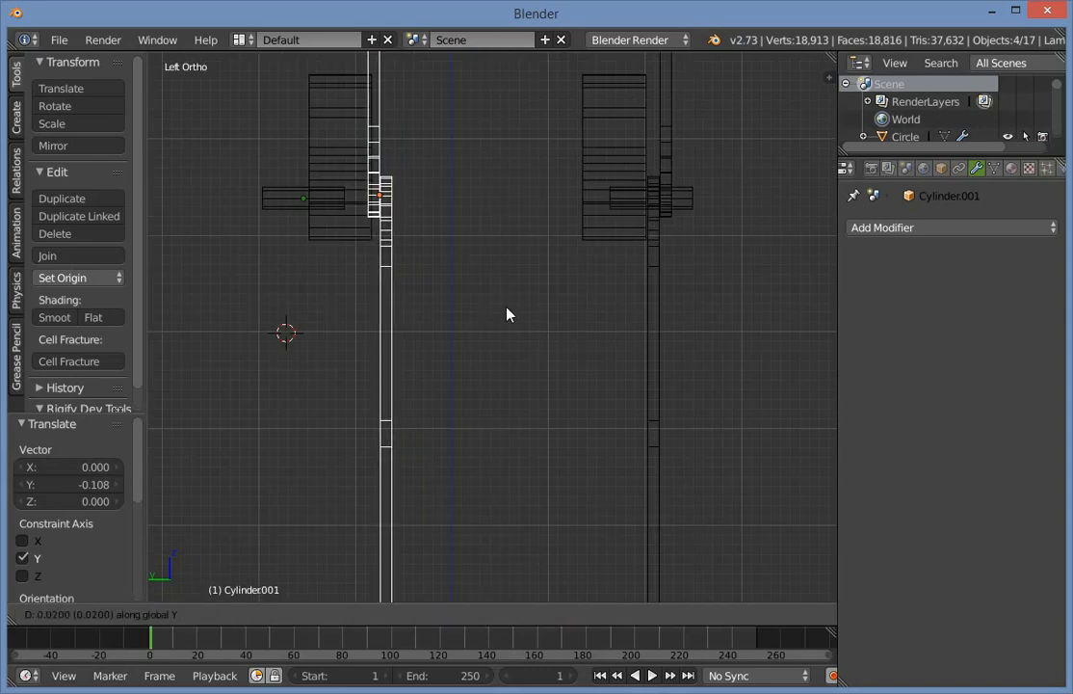
click(508, 308)
key(a)
scroll(532, 315, down, 4)
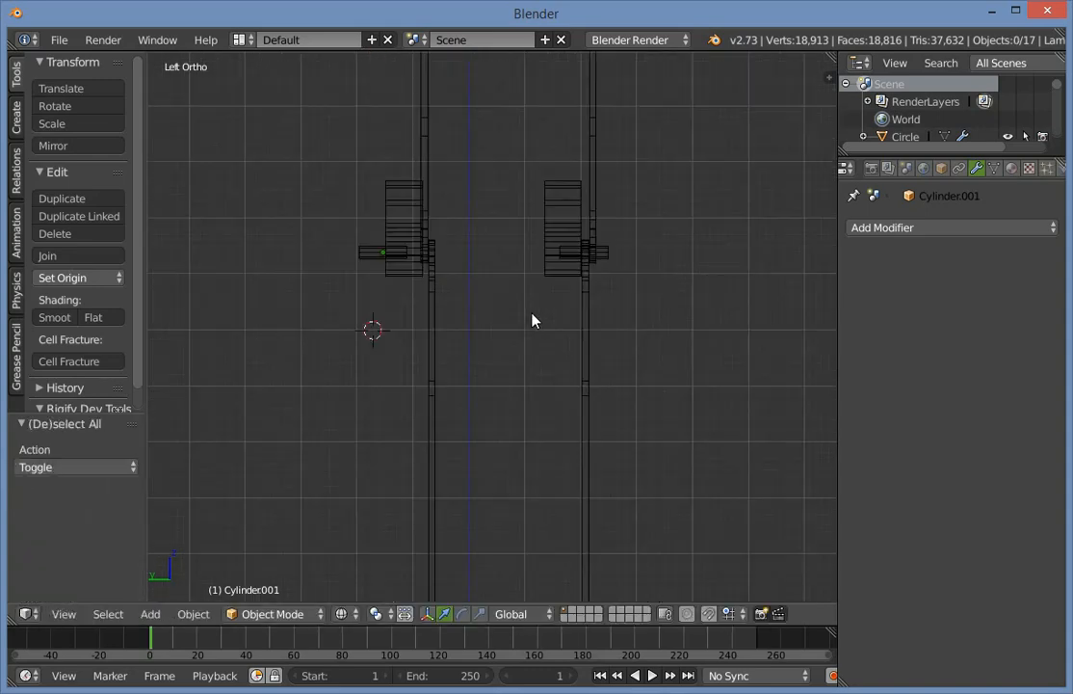
Box-select the upper and lower arm bars on the opposite side, leaving out the brackets and pin.
key(b)
drag(543, 334, 604, 385)
key(b)
drag(568, 92, 578, 117)
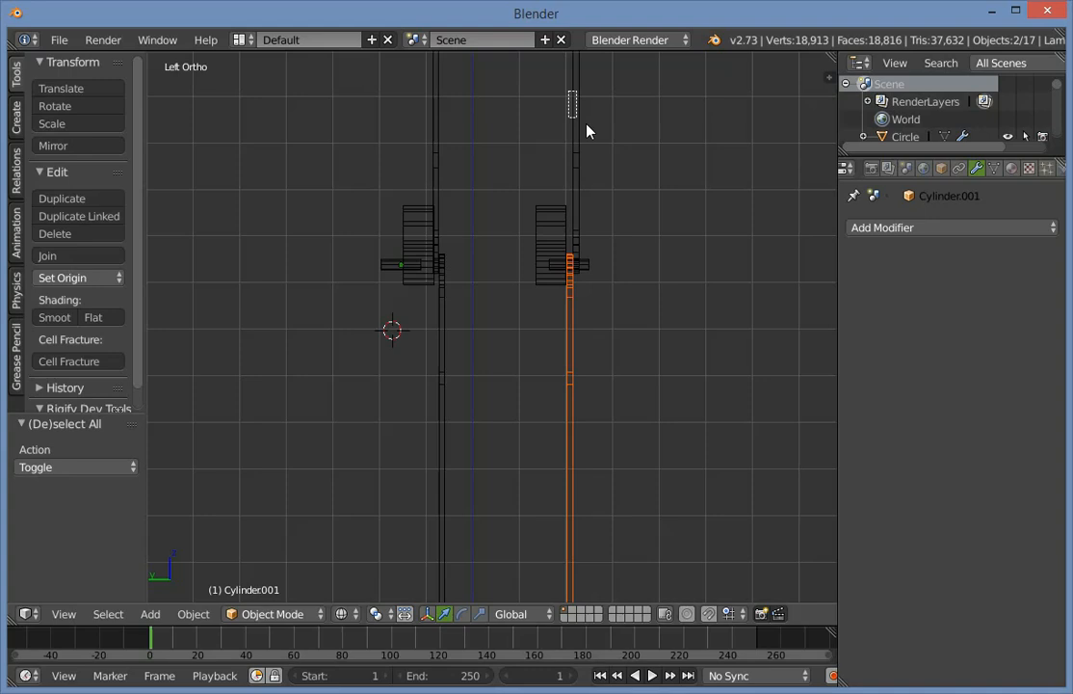
key(g)
key(y)
click(638, 318)
key(ctrl+z)
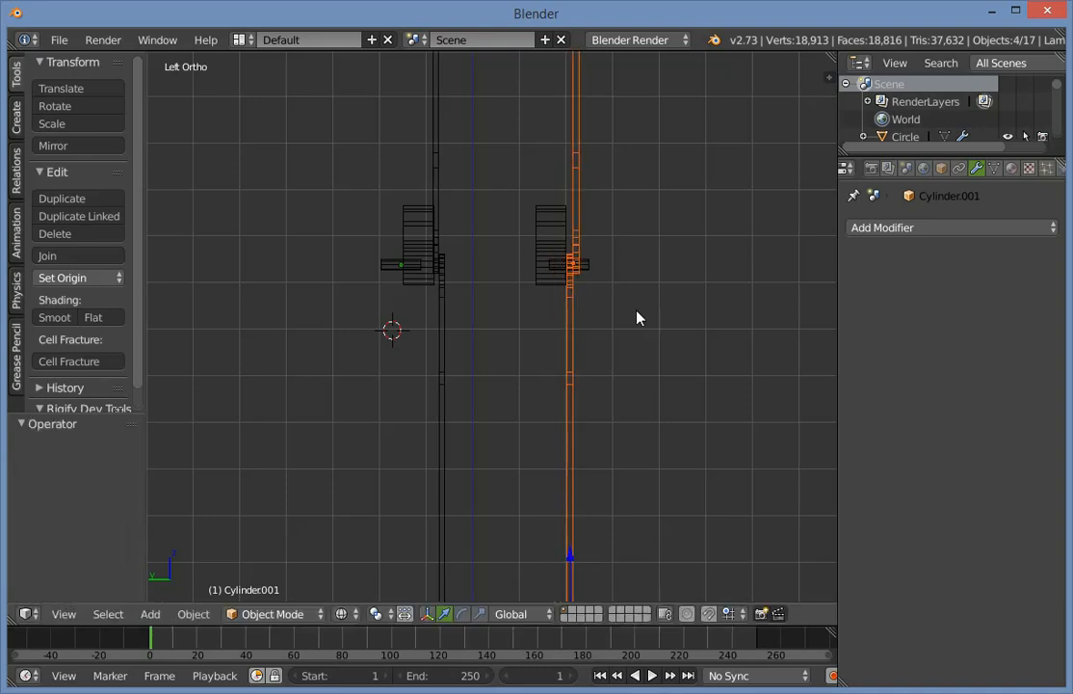
key(g)
click(638, 318)
Move the selected arm bars along Y to the inner faces of their brackets and clear the selection.
scroll(611, 331, down, 4)
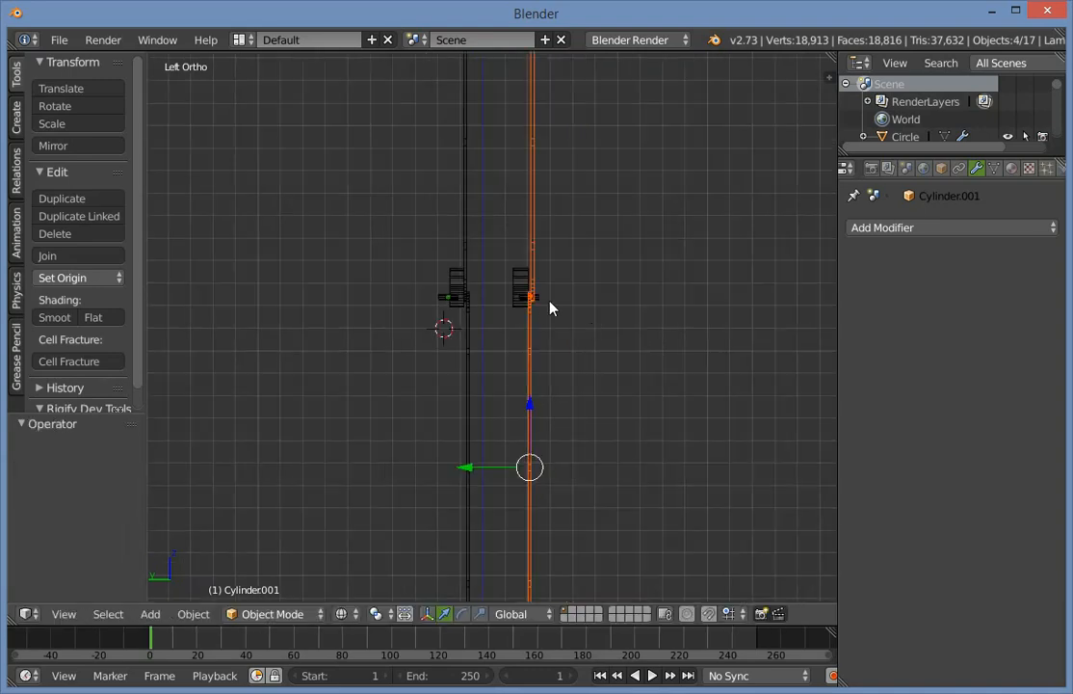
scroll(605, 385, up, 2)
key(g)
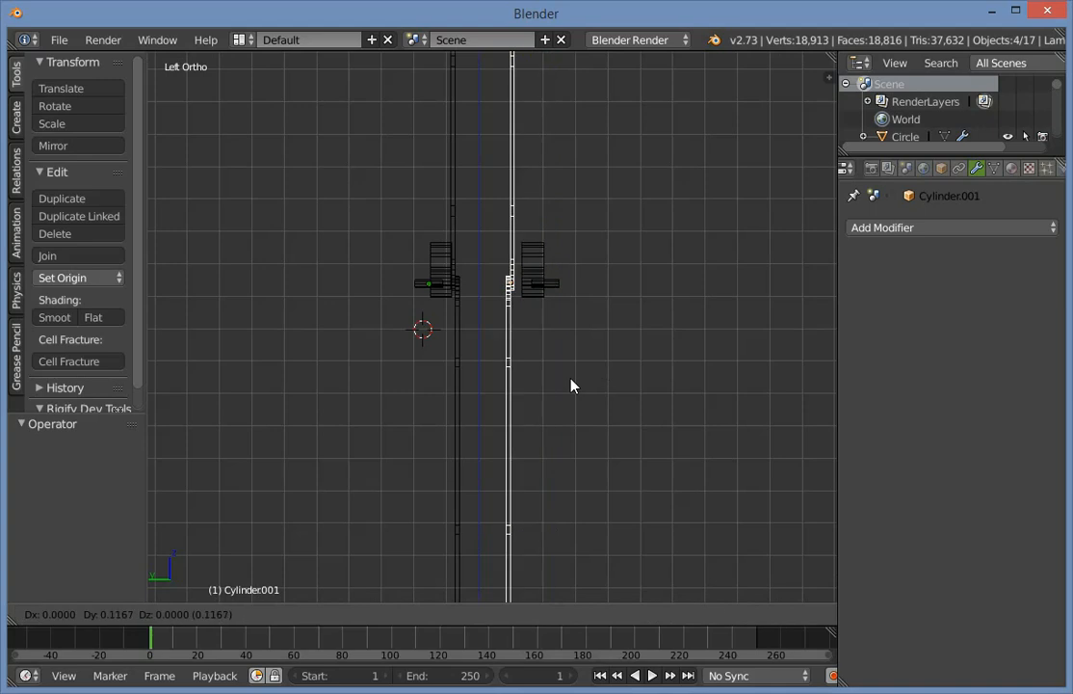
click(578, 385)
key(a)
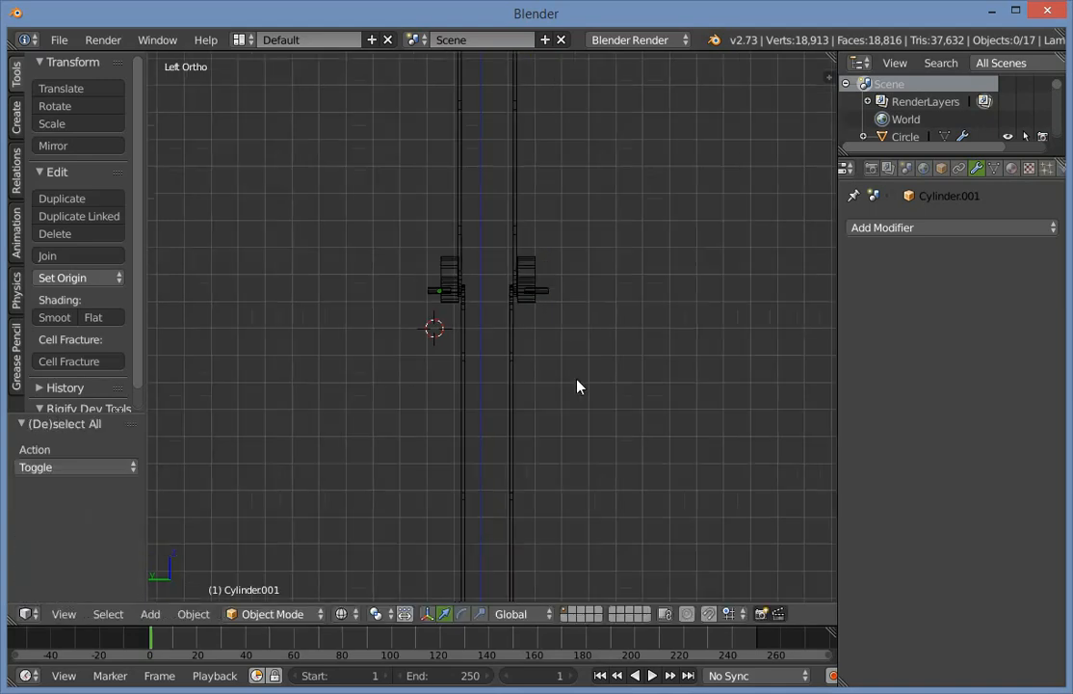
Delete the short joint pin on one side of the elbow, keeping the pin on the opposite side.
middle_drag(577, 383, 477, 496)
scroll(569, 355, up, 5)
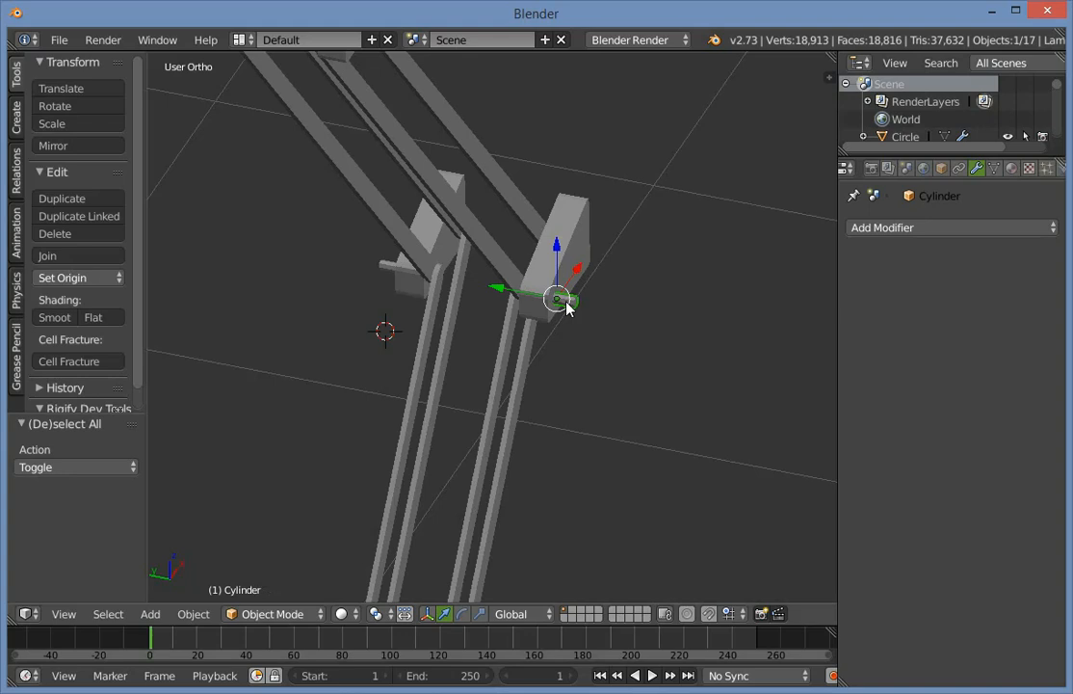
key(x)
click(597, 309)
Select the remaining elbow pin and move it -0.172 along Y, between the two brackets.
right_click(379, 262)
middle_drag(380, 262, 436, 261)
key(z)
drag(331, 281, 392, 285)
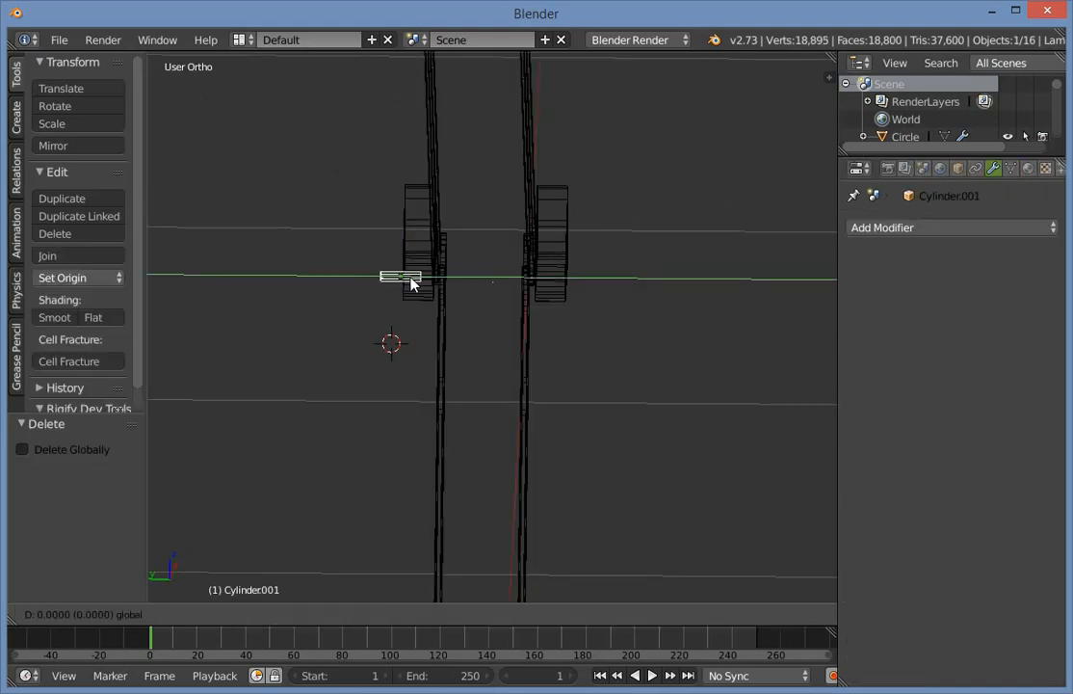
click(411, 282)
key(KP_1)
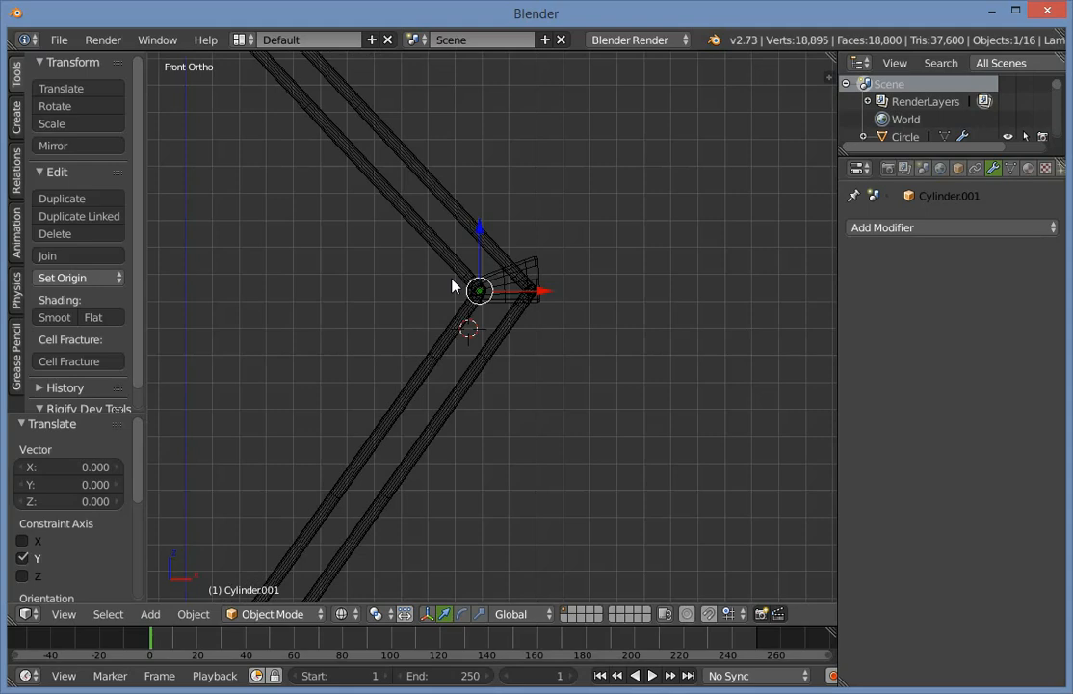
key(ctrl+KP_3)
scroll(448, 266, up, 3)
drag(323, 270, 409, 270)
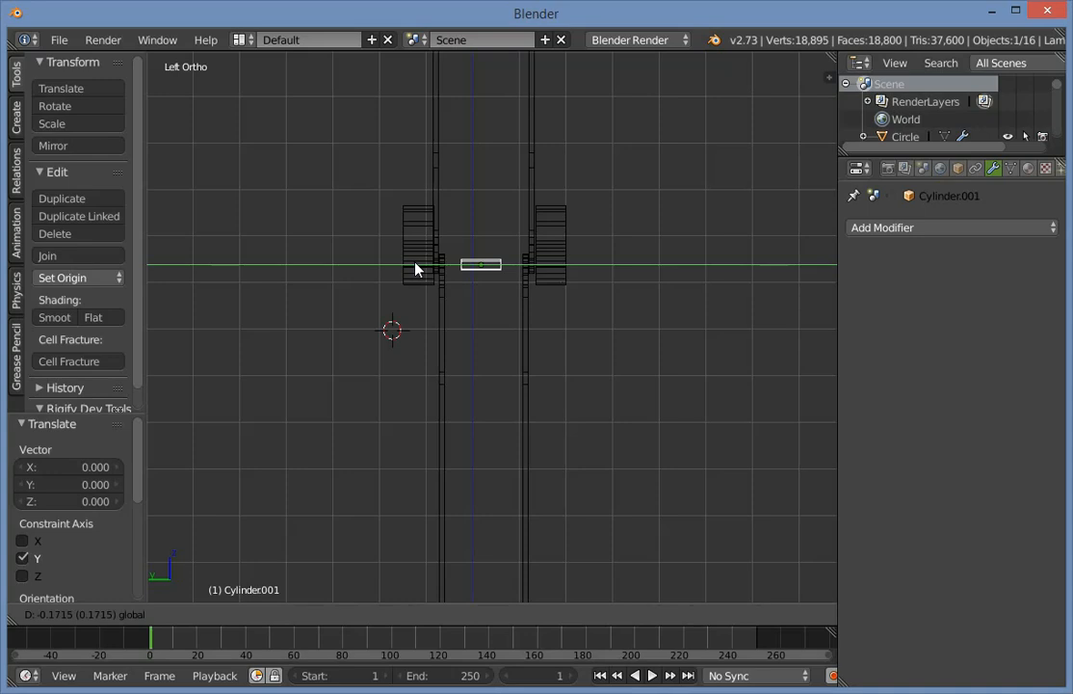
click(415, 269)
Scale the elbow pin about 4.7 times along Y to span both brackets, centre it between them and clear the selection.
key(s)
key(y)
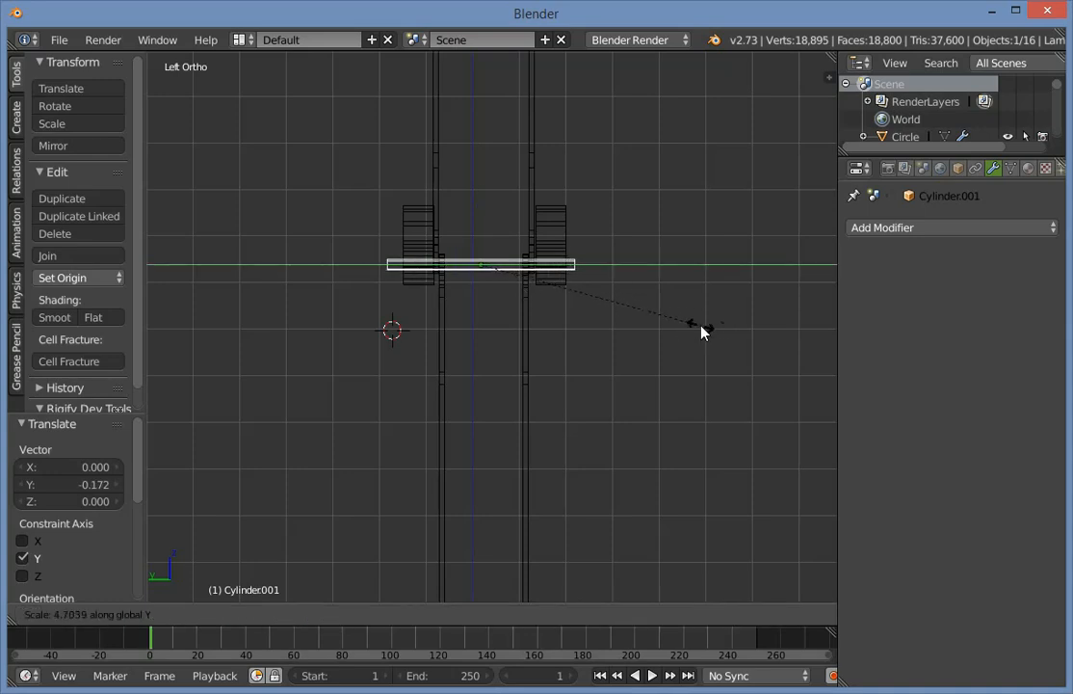
click(701, 335)
drag(421, 261, 425, 263)
key(z)
key(a)
scroll(642, 343, down, 7)
middle_drag(642, 343, 523, 403)
scroll(523, 409, up, 5)
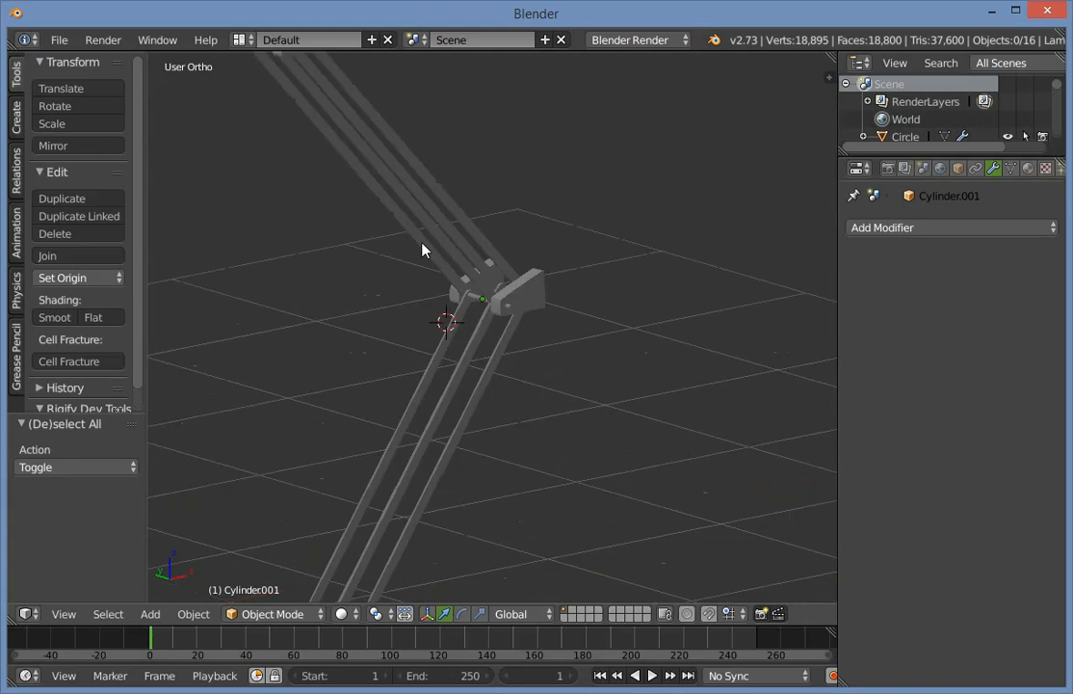
mouse_move(477, 304)
middle_down()
mouse_move(511, 319)
mouse_move(338, 460)
middle_up()
key(KP_3)
key(KP_1)
key(z)
scroll(520, 255, up, 5)
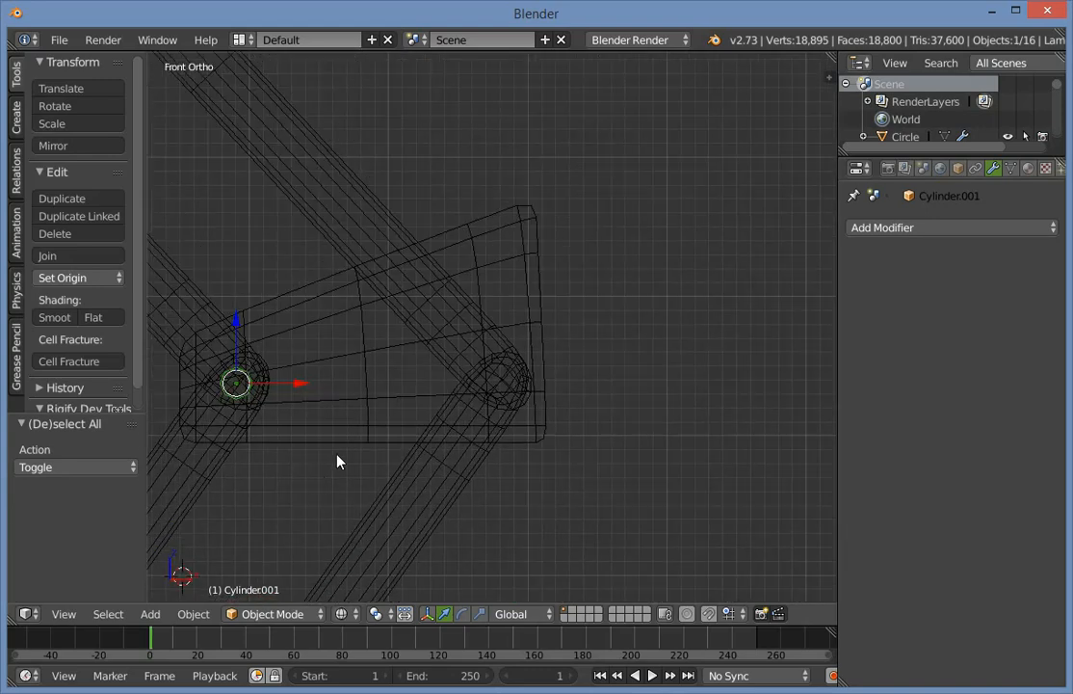
key(shift+d)
key(x)
click(605, 462)
key(ctrl+z)
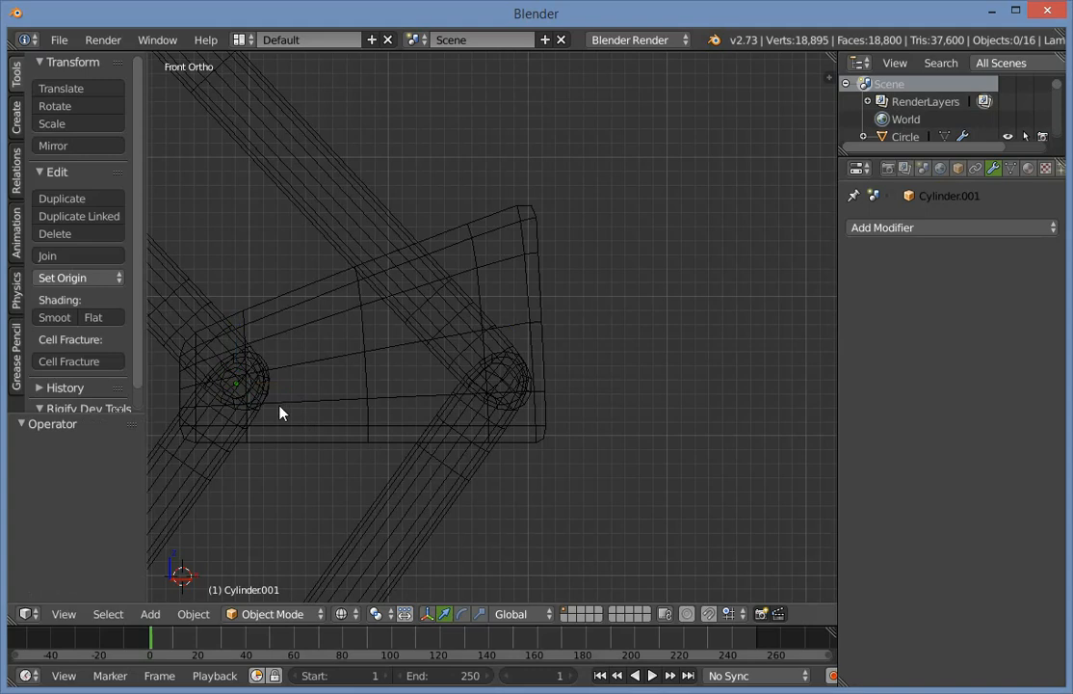
right_click(241, 378)
right_click(244, 376)
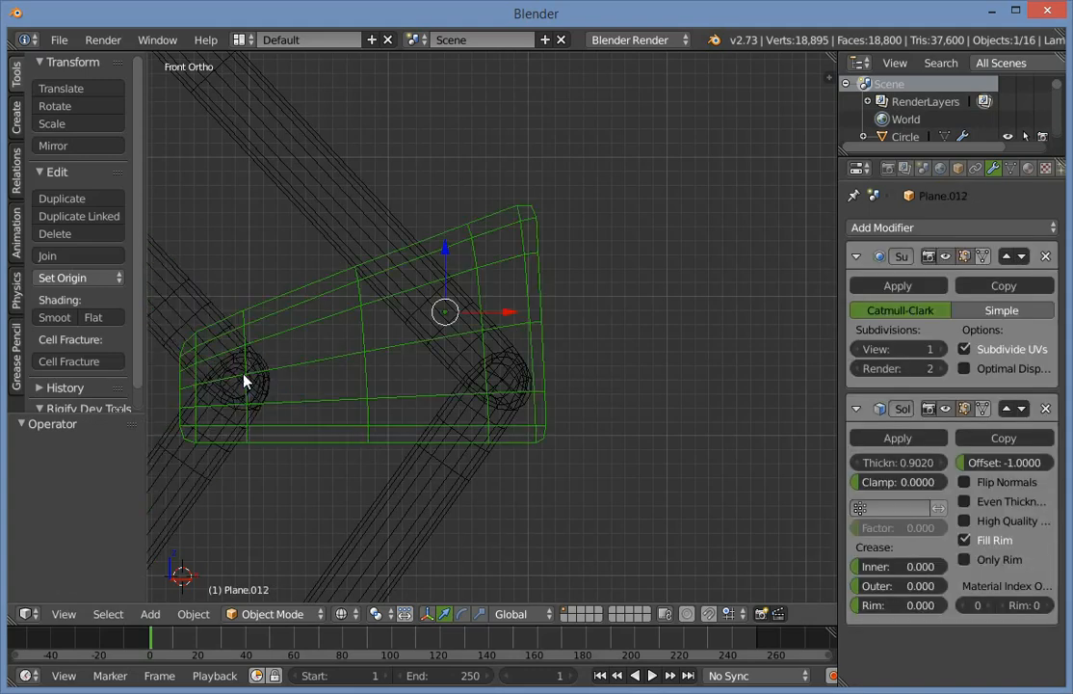
Make a linked duplicate of the long elbow pin, offset 0.187 along X and 0.001 along Z, at the elbow's outer joint.
scroll(228, 405, down, 3)
key(z)
middle_drag(228, 397, 445, 361)
key(a)
right_click(453, 351)
key(KP_3)
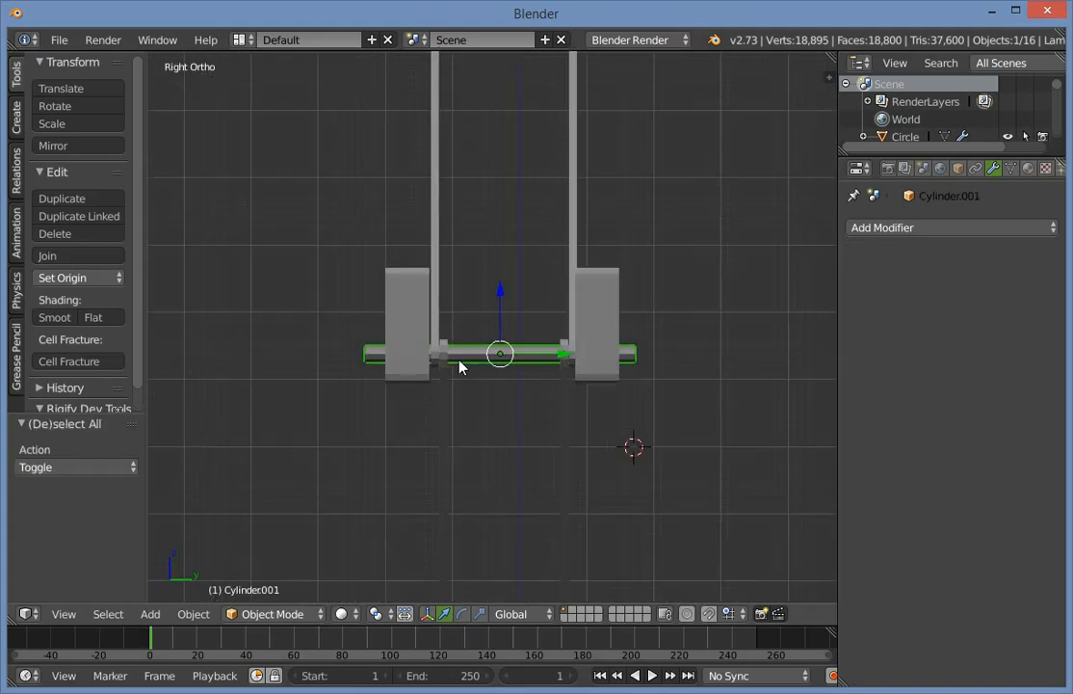
key(KP_1)
key(z)
key(shift+d)
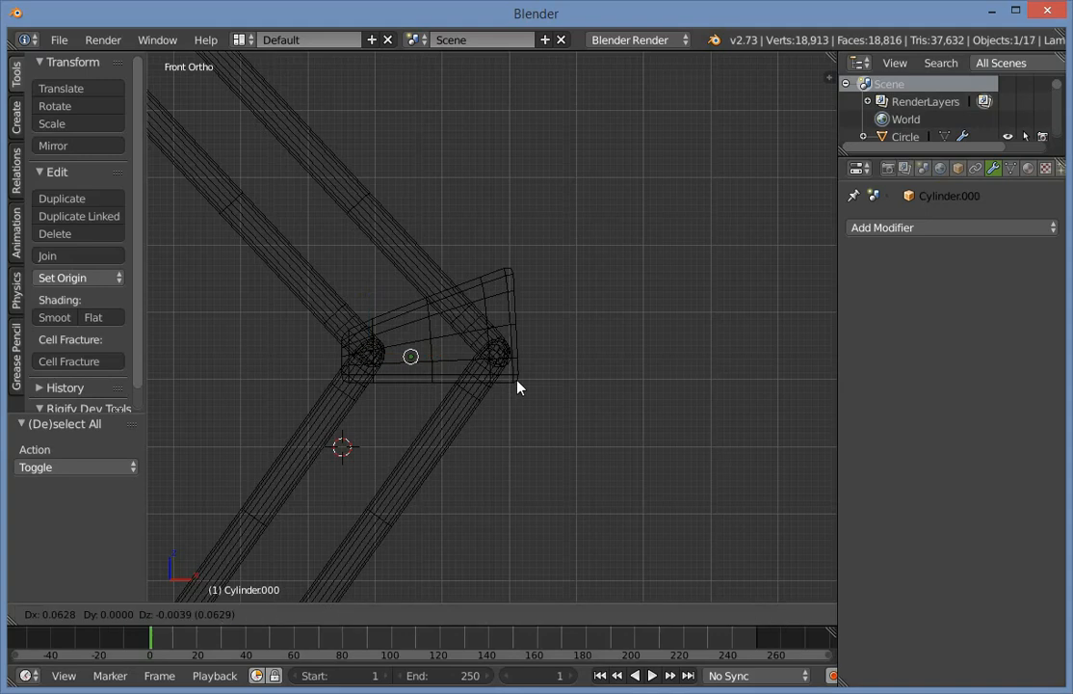
click(548, 375)
Make a linked duplicate of the pin, offset -1.221 in X and -1.400 in Z, and shift it -0.044 and -0.118 onto the base bracket's inner joint.
scroll(477, 437, down, 5)
shift+middle_drag(477, 438, 674, 134)
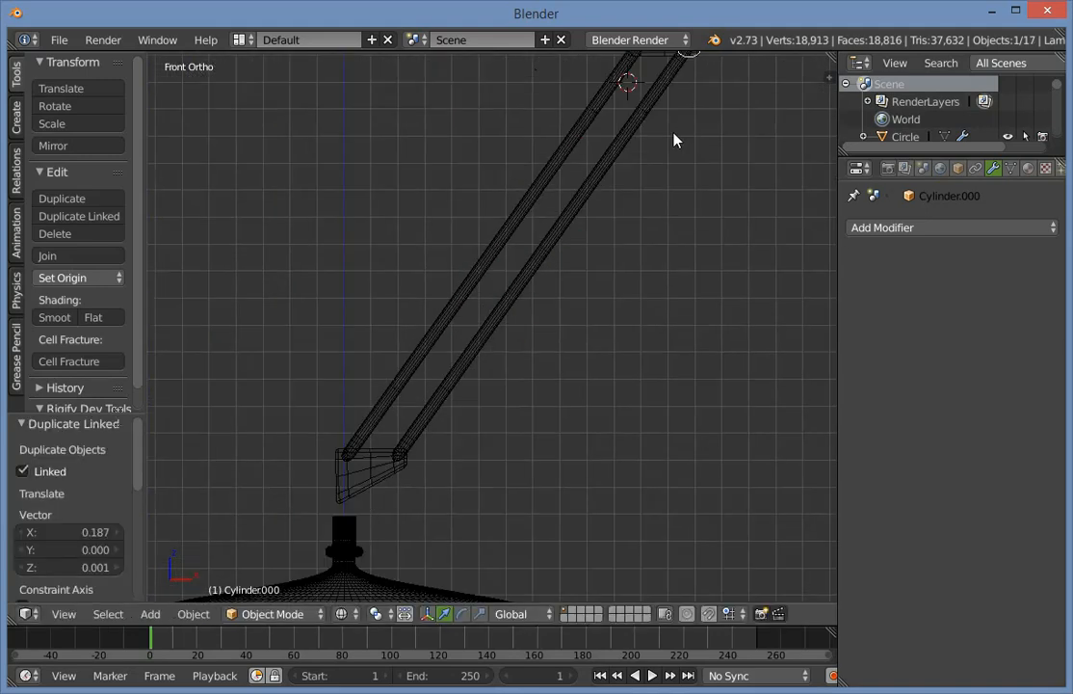
key(alt+d)
click(356, 523)
shift+middle_drag(355, 525, 520, 379)
scroll(522, 377, up, 6)
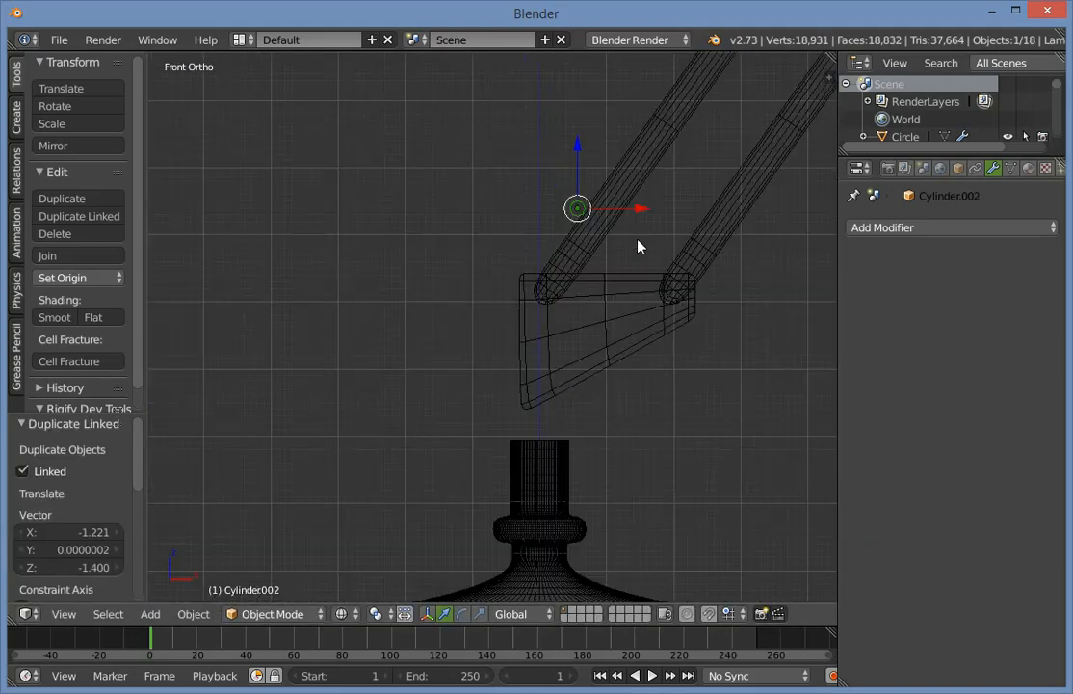
key(g)
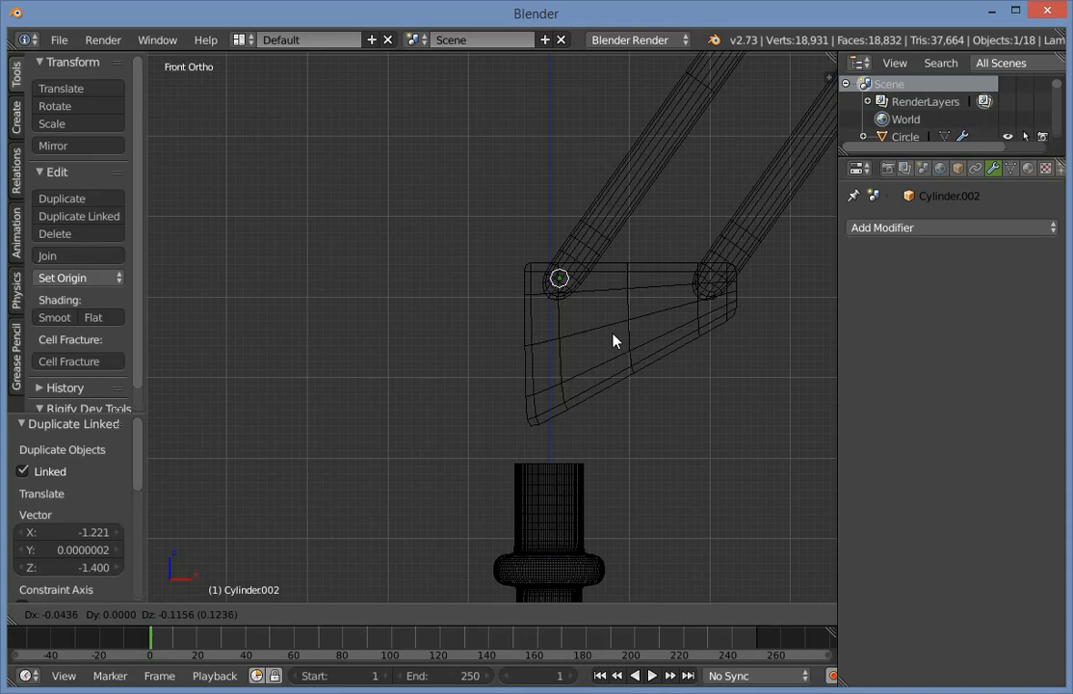
click(617, 340)
Make a linked duplicate of the base pin, offset 0.189 along X and 0.002 along Z, at the base bracket's second joint.
shift+middle_drag(622, 328, 545, 365)
key(alt+d)
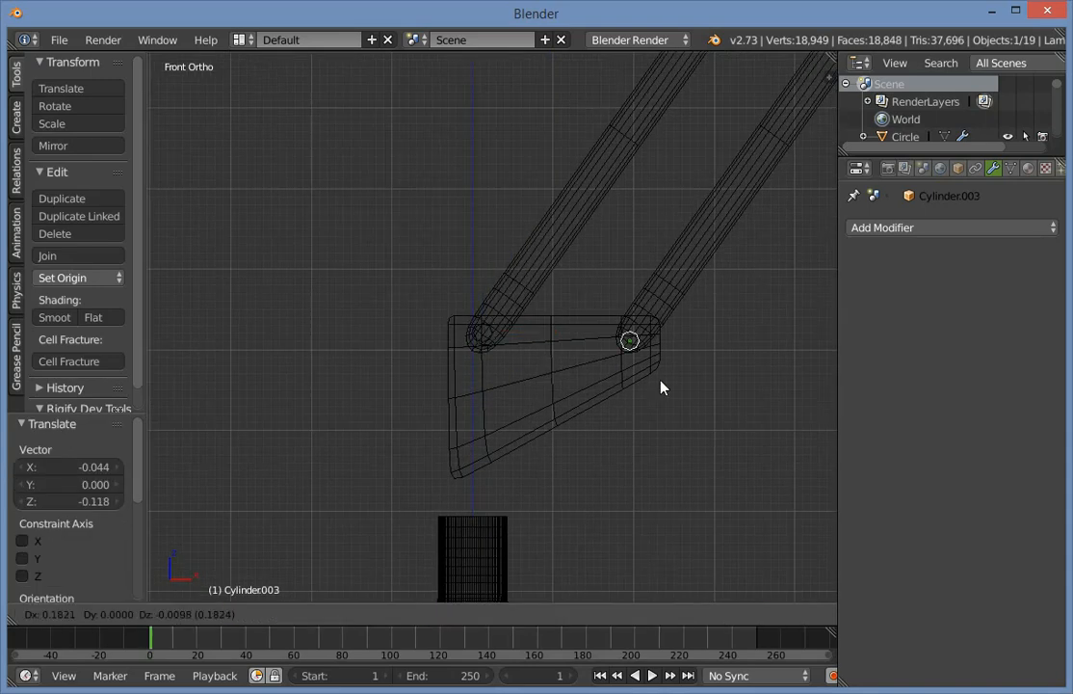
click(666, 379)
Make a linked duplicate of the pin, offset -0.308 along X and 3.322 along Z, above the upper arm's end bracket.
scroll(664, 360, down, 8)
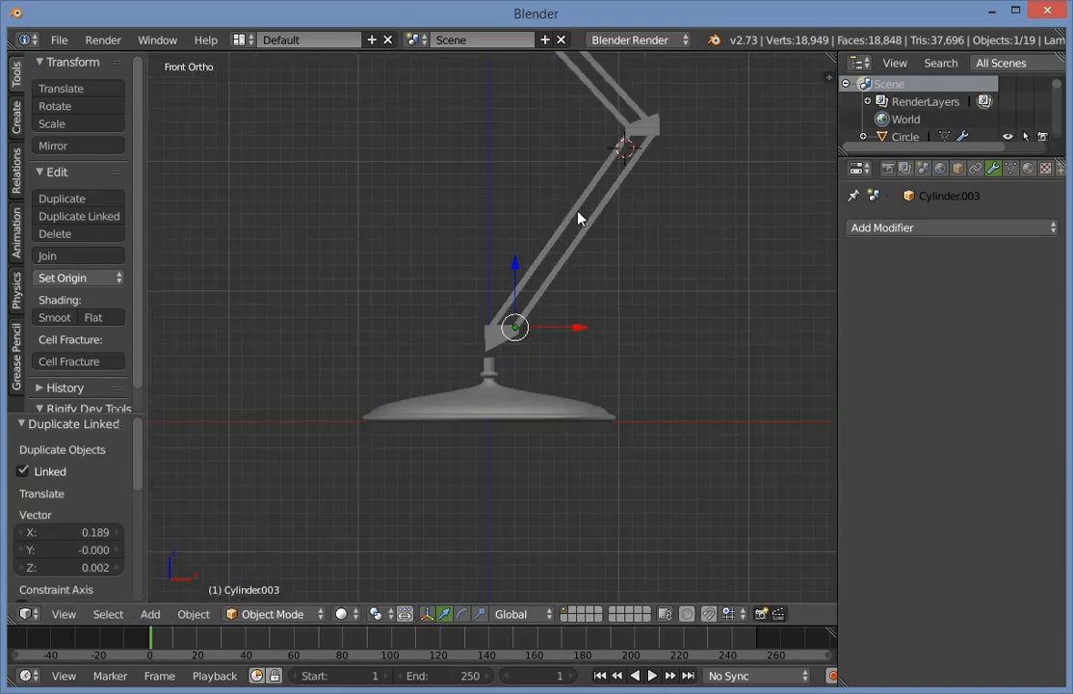
shift+middle_drag(578, 218, 463, 571)
key(alt+d)
click(430, 237)
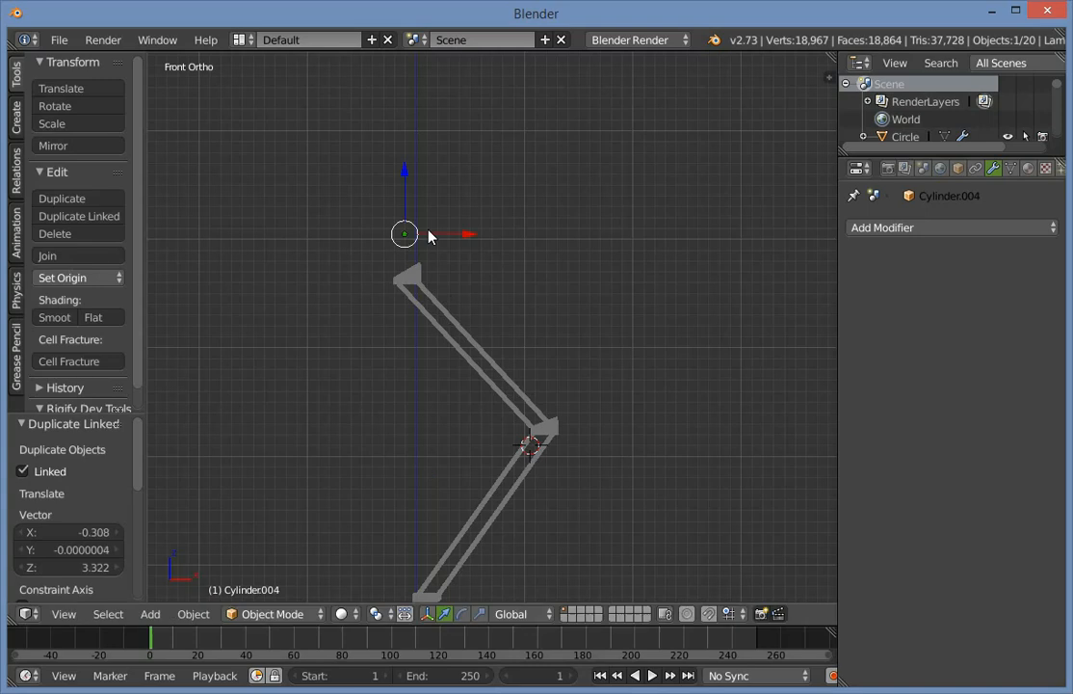
Move the new pin about 0.12 along X and -0.44 along Z onto the end bracket's joint under its tall side, and clear the selection.
scroll(415, 207, up, 4)
shift+middle_drag(398, 182, 536, 220)
scroll(536, 212, up, 3)
key(z)
mouse_move(519, 162)
shift+middle_down()
mouse_move(604, 323)
mouse_move(627, 337)
shift+middle_up()
scroll(607, 289, up, 3)
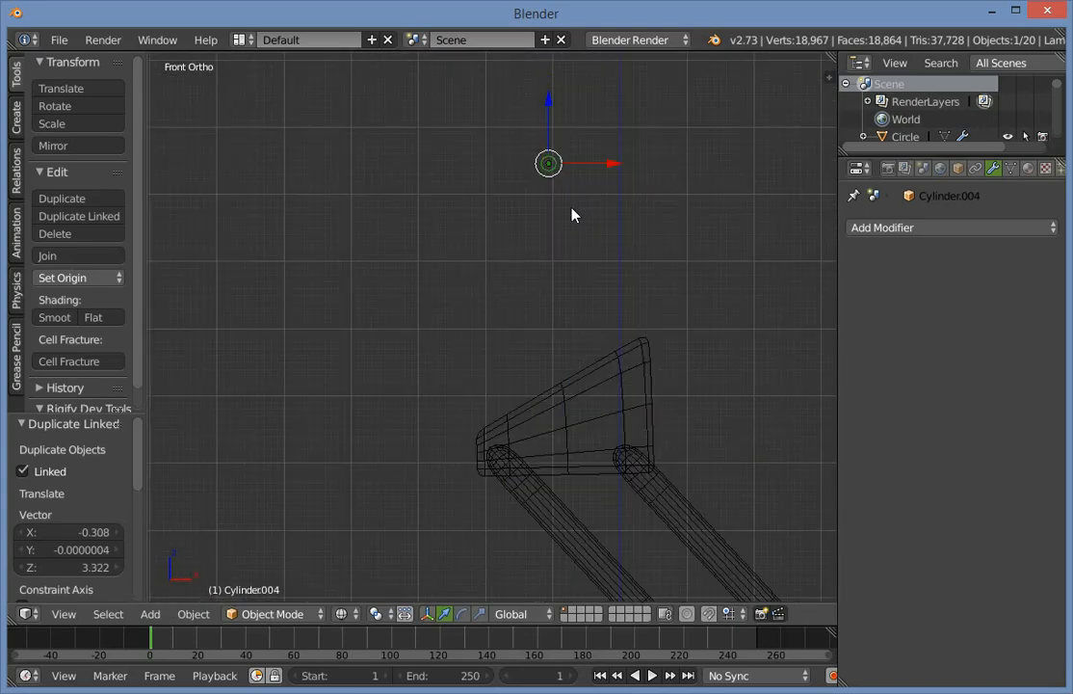
key(g)
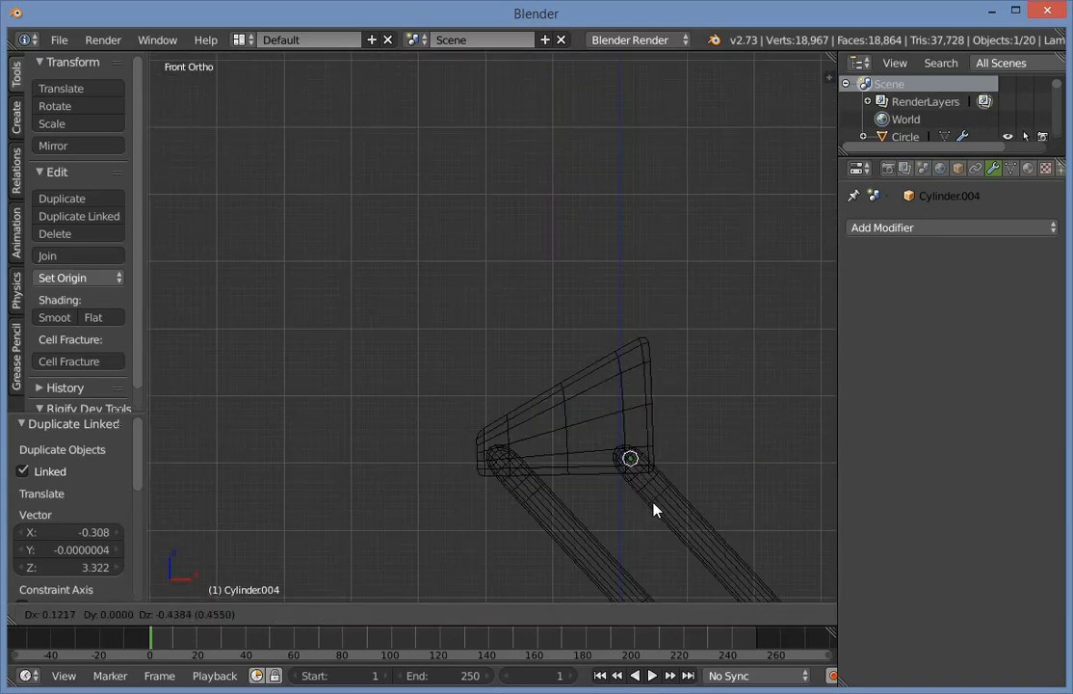
click(652, 499)
key(g)
click(647, 497)
key(a)
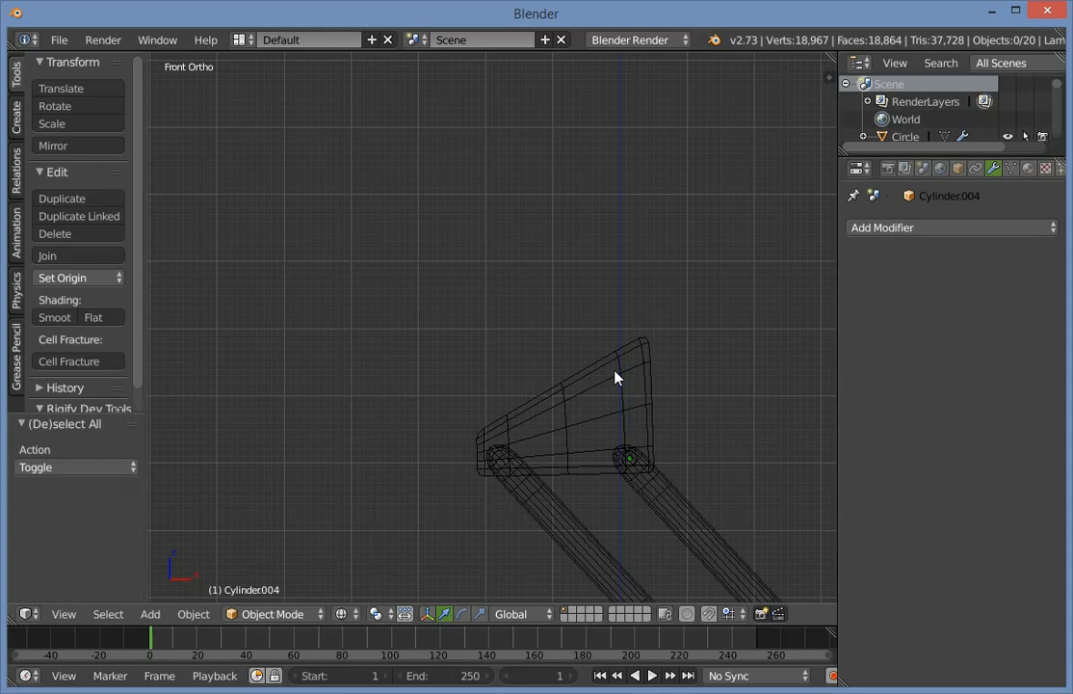
Nudge each of the upper arm's two end bracket plates slightly so their outlines line up, and clear the selection.
right_click(616, 374)
key(g)
click(621, 384)
key(a)
right_click(621, 442)
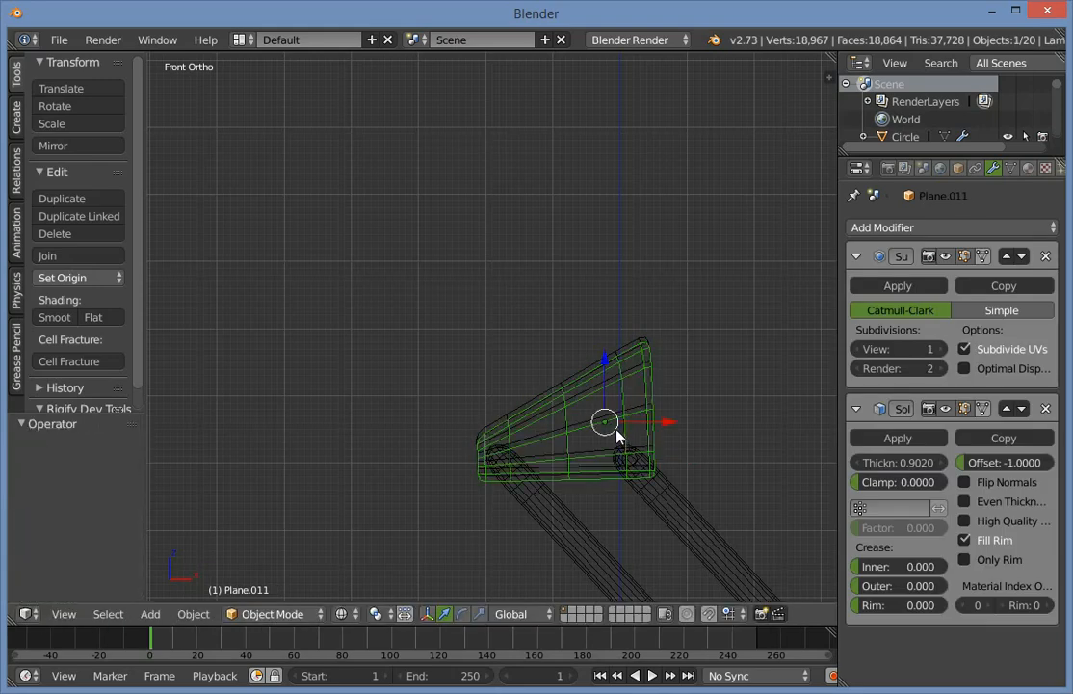
key(g)
click(620, 416)
key(a)
Move both end bracket plates about -0.007 along X and 0.006 along Z around the bar ends, and clear the selection.
scroll(692, 517, up, 2)
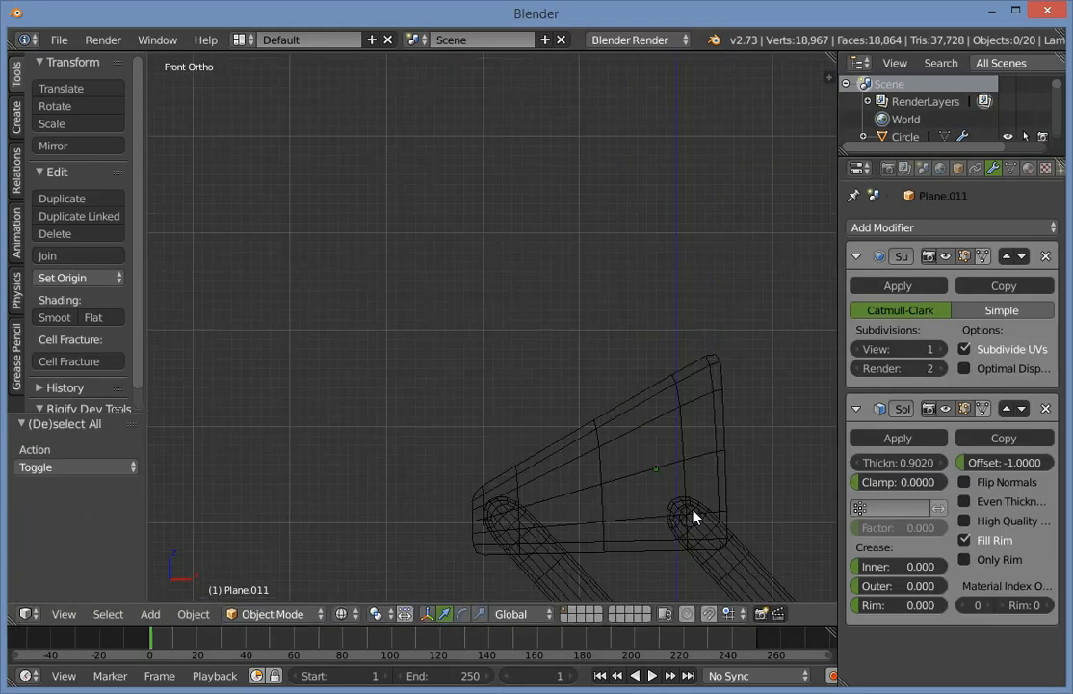
right_click(692, 516)
shift+middle_drag(728, 530, 700, 442)
key(g)
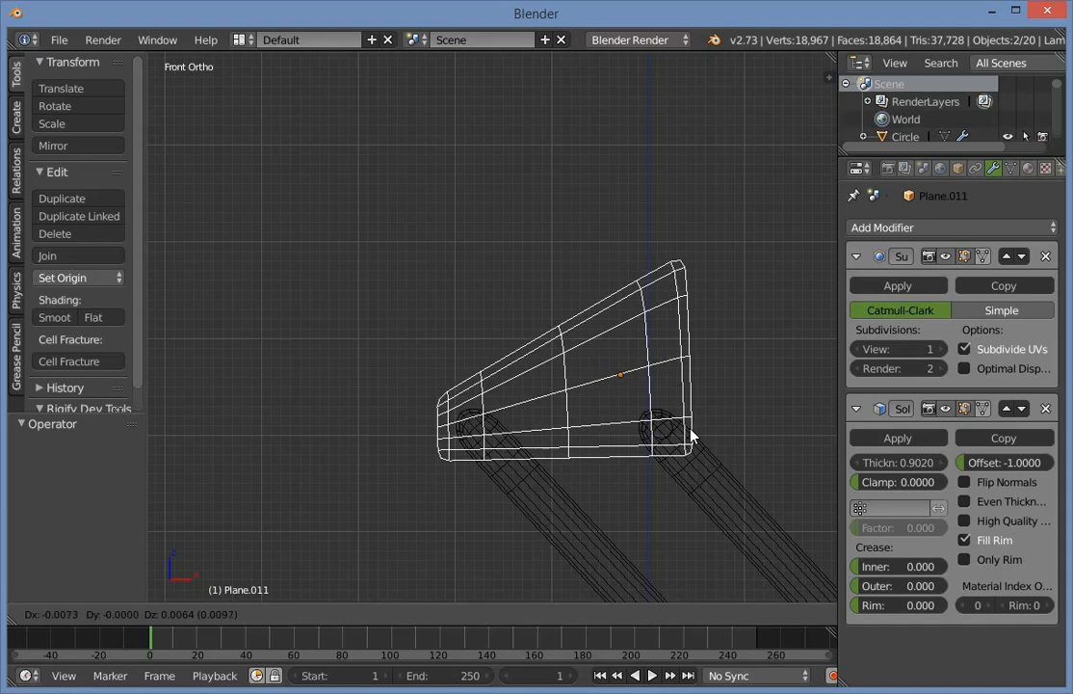
click(692, 436)
key(a)
Duplicate the end bracket's pin, offset about -0.189 along X, onto the bracket's other bar joint, and clear the selection.
right_click(669, 439)
right_click(669, 439)
shift+right_click(687, 448)
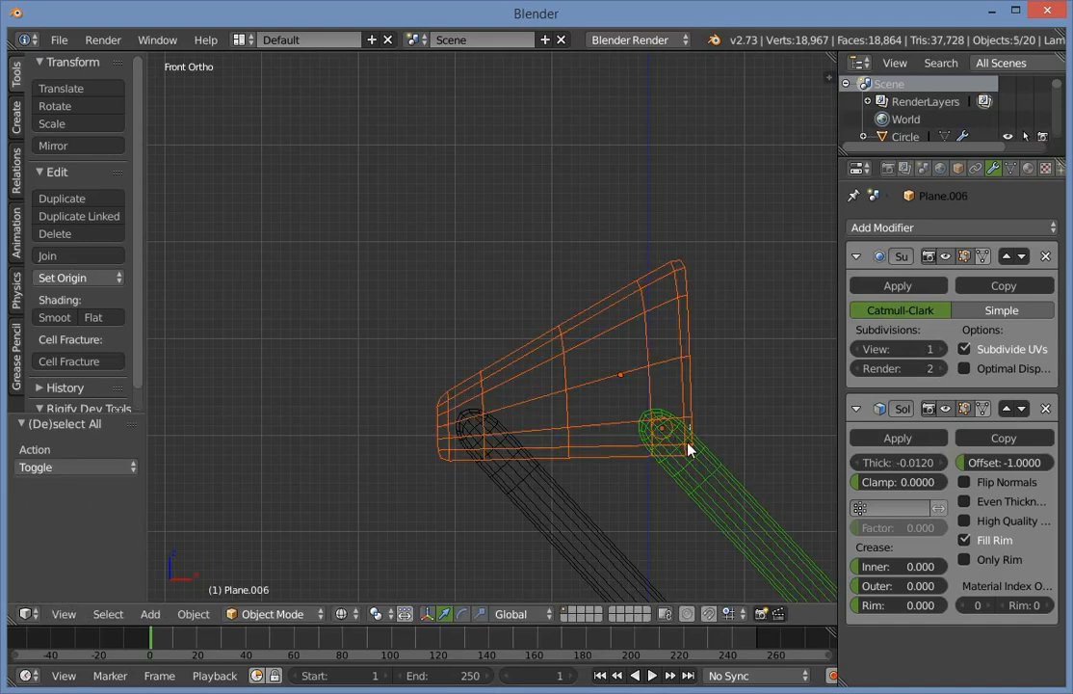
right_click(678, 441)
key(shift+d)
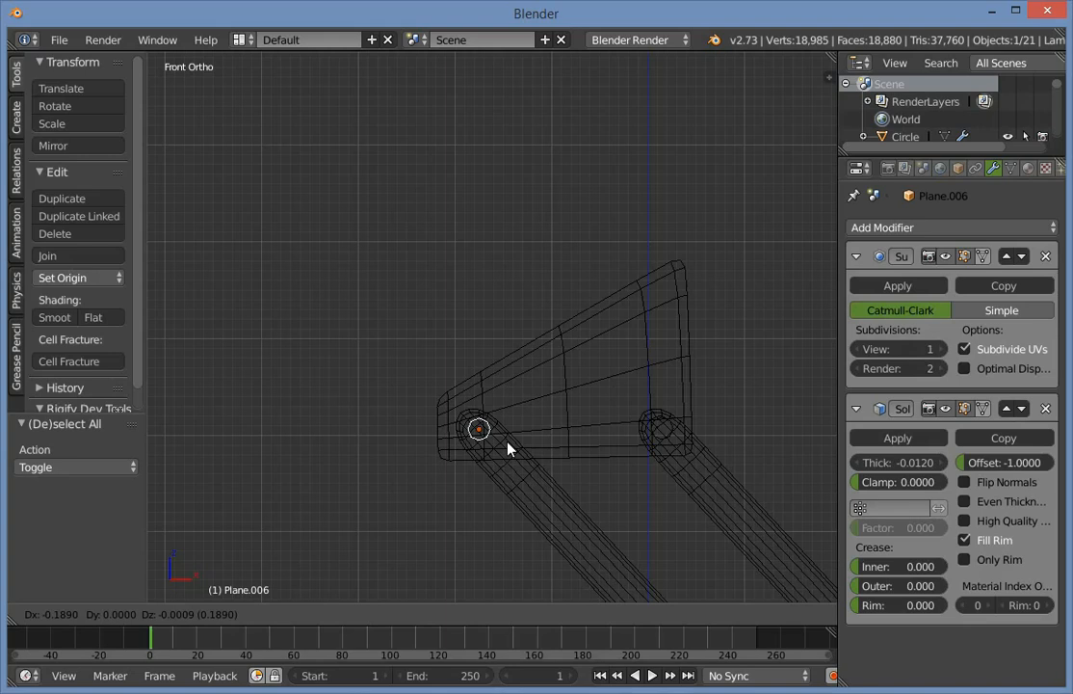
click(508, 444)
key(z)
key(a)
Examine the whole lamp arm in solid shading and the gap between the base brackets and the stem.
scroll(516, 447, down, 5)
scroll(587, 473, up, 3)
mouse_move(517, 448)
middle_down()
mouse_move(587, 473)
mouse_move(544, 335)
mouse_move(631, 408)
mouse_move(737, 364)
mouse_move(566, 376)
mouse_move(538, 397)
mouse_move(551, 443)
mouse_move(717, 388)
mouse_move(226, 366)
mouse_move(450, 388)
mouse_move(579, 375)
middle_up()
scroll(589, 479, down, 5)
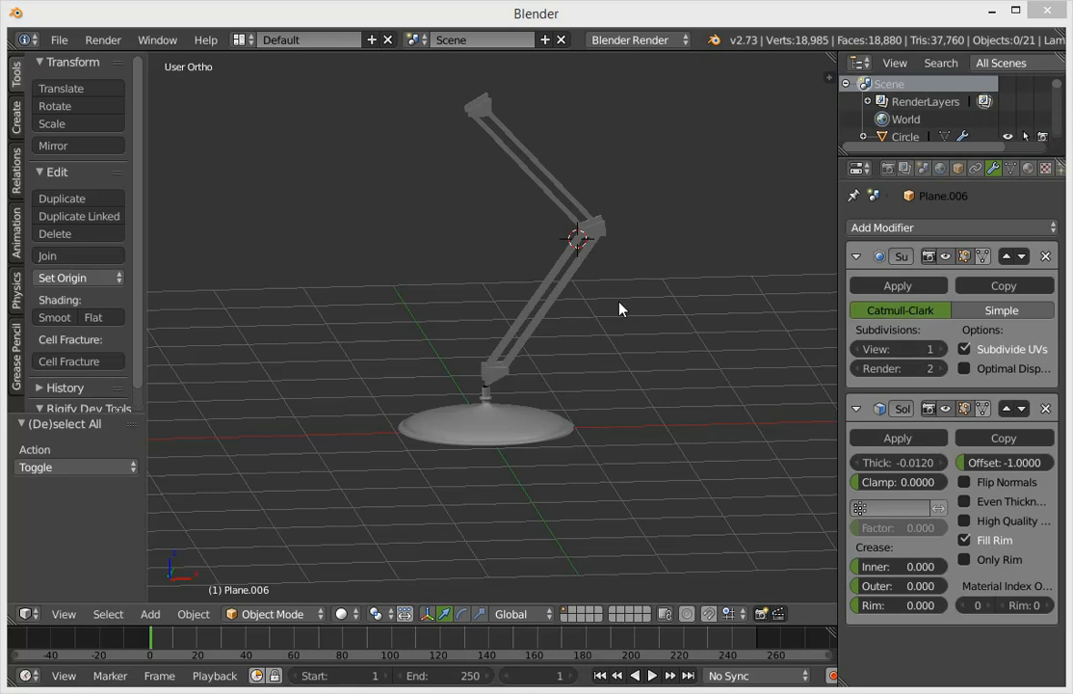
middle_drag(416, 346, 439, 335)
scroll(438, 336, up, 6)
middle_drag(489, 373, 432, 405)
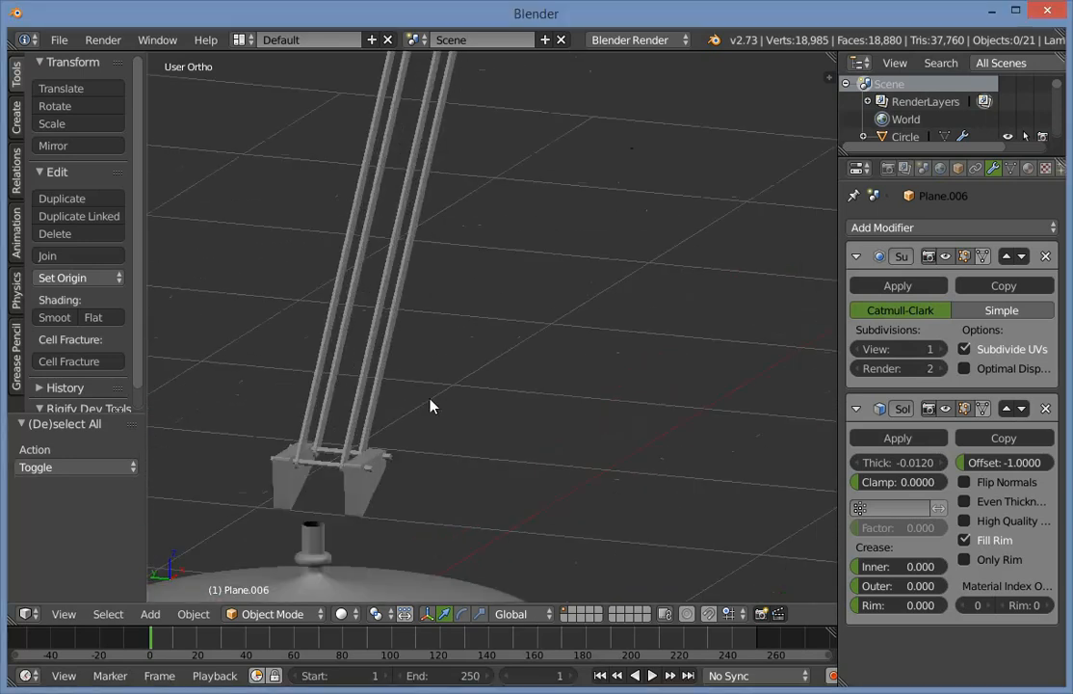
shift+middle_drag(367, 428, 451, 386)
scroll(447, 379, up, 2)
scroll(424, 443, down, 1)
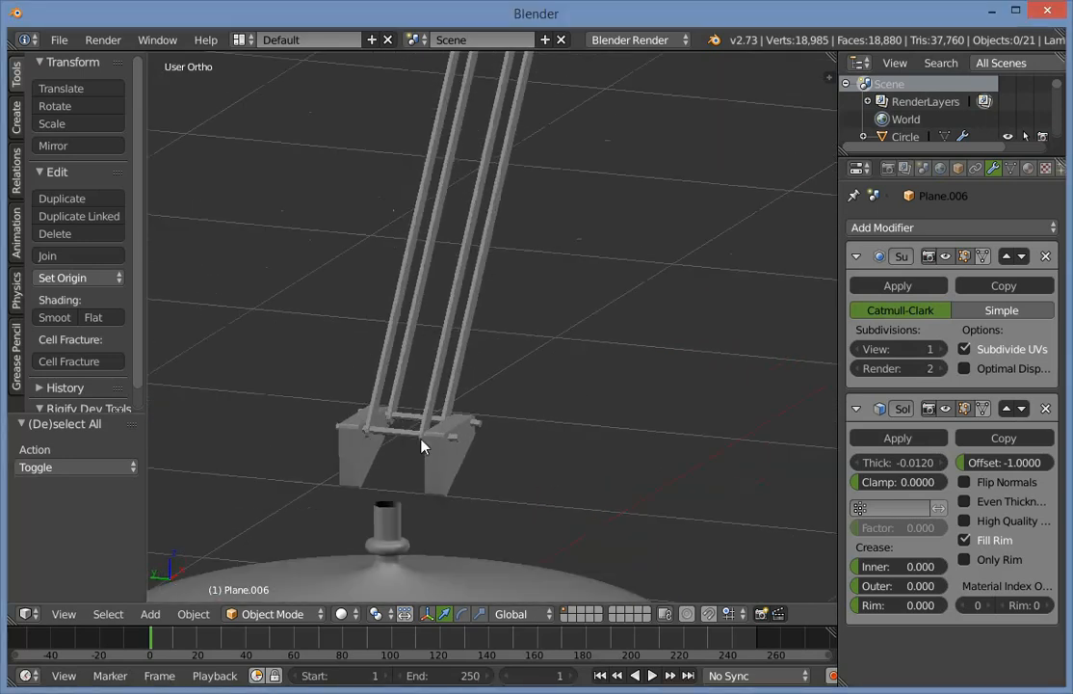
Examine the lower arm, the base bracket plates and the gap above the stem from the side, front and in perspective.
shift+middle_drag(420, 439, 443, 538)
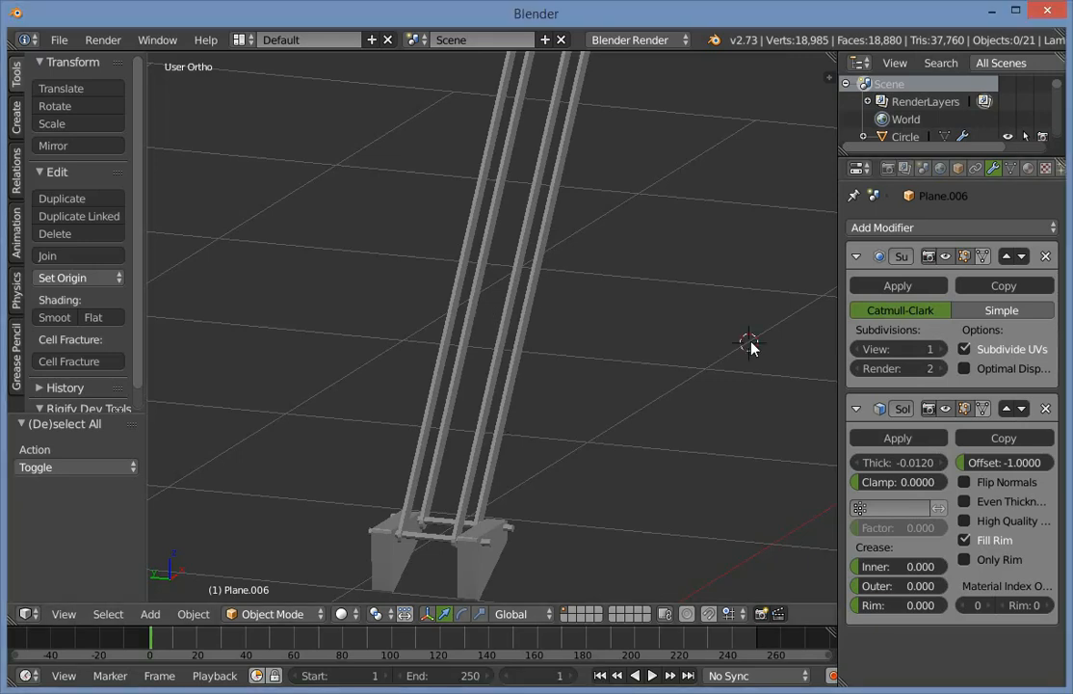
middle_drag(750, 347, 679, 442)
middle_drag(460, 518, 462, 496)
key(KP_3)
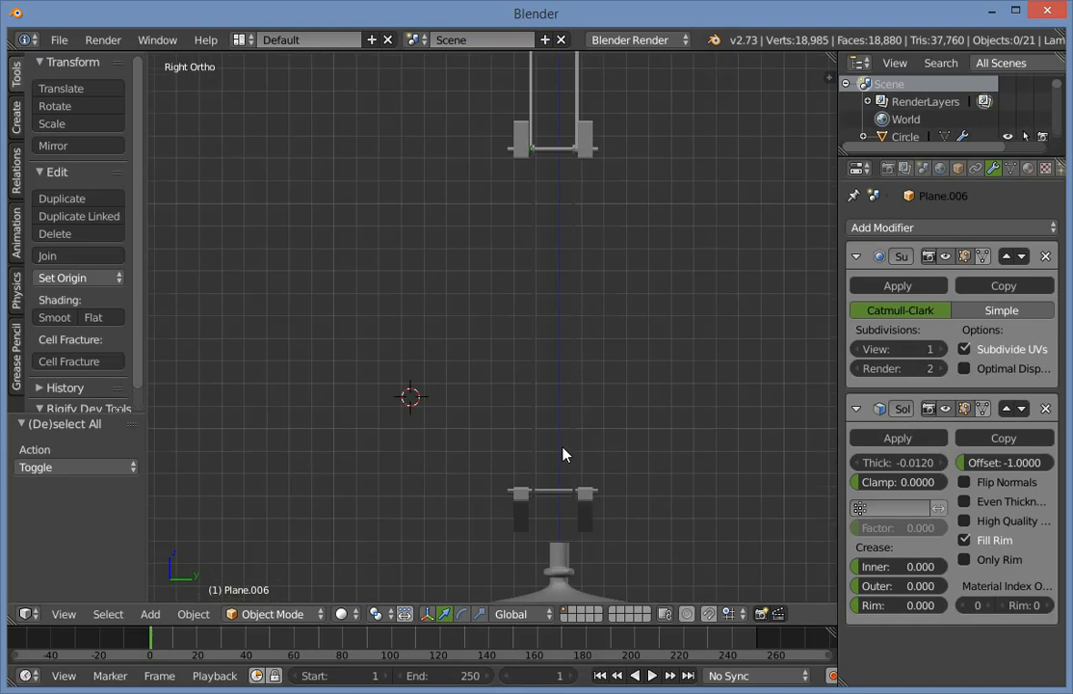
key(KP_1)
key(z)
click(569, 494)
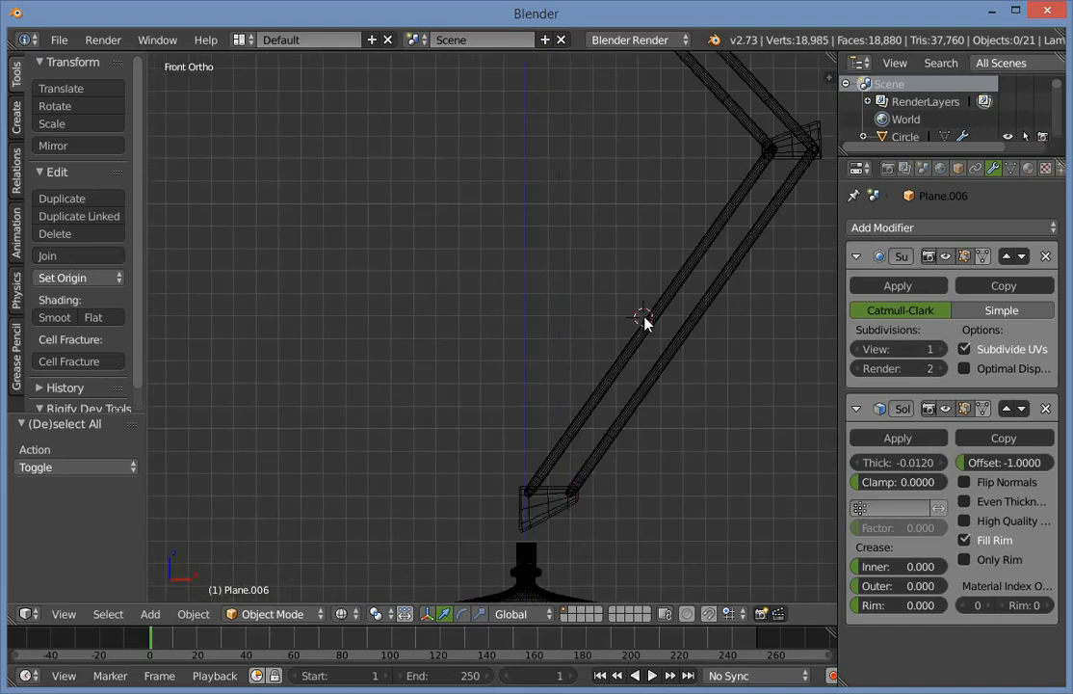
scroll(645, 324, down, 3)
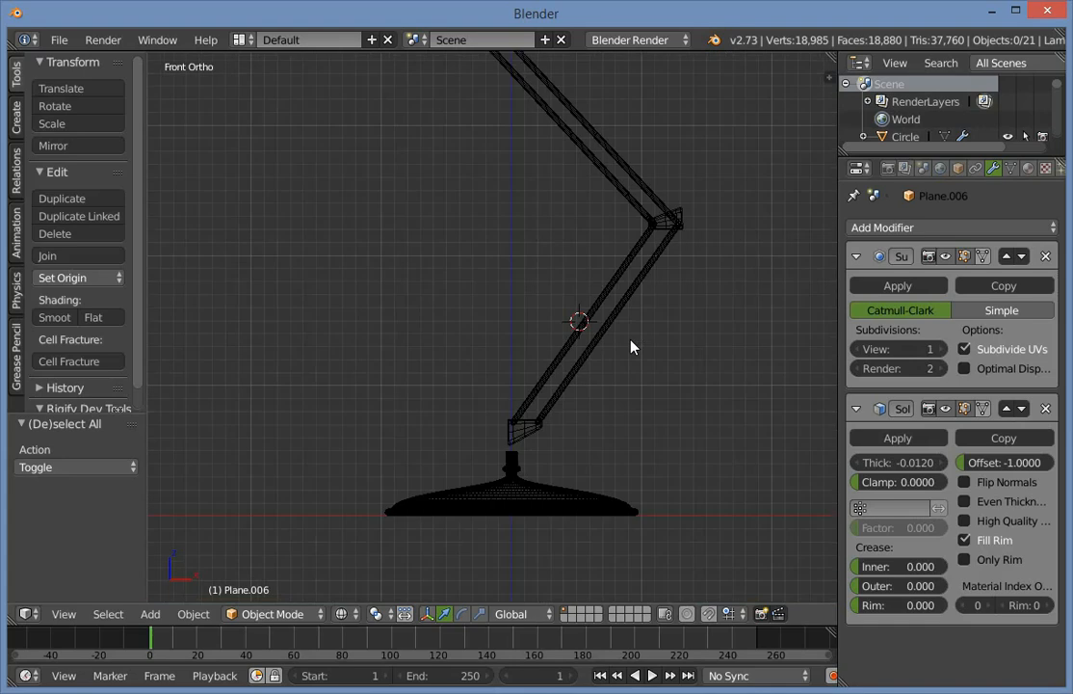
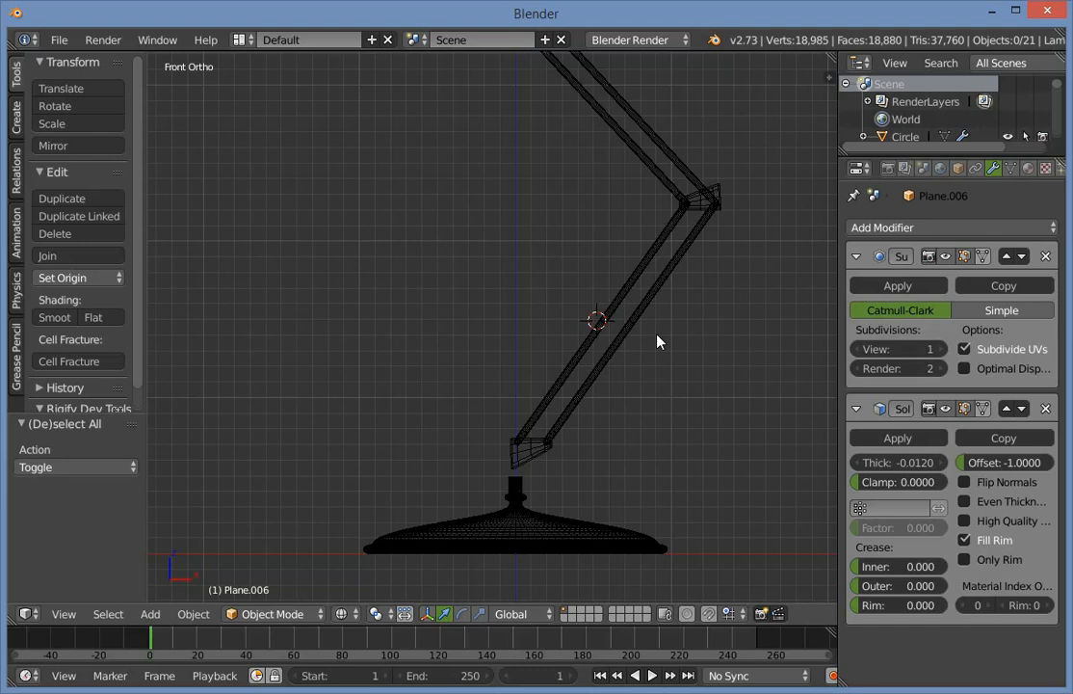
scroll(595, 335, up, 5)
key(z)
scroll(595, 336, down, 3)
shift+middle_drag(652, 369, 487, 259)
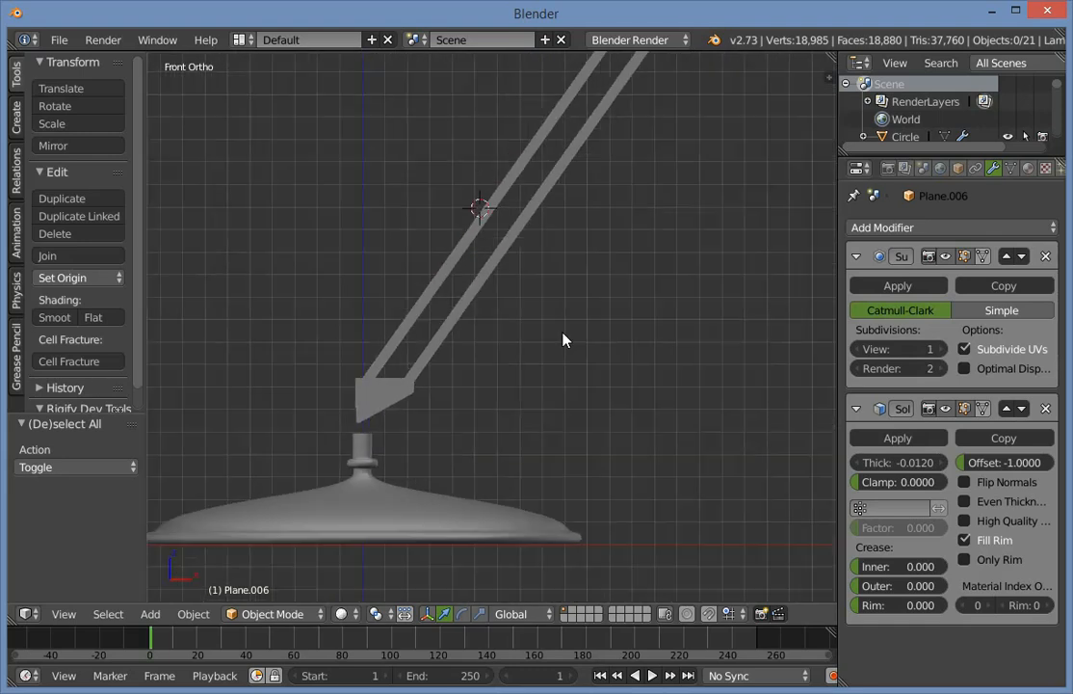
scroll(563, 332, down, 2)
shift+middle_drag(642, 374, 506, 290)
right_click(256, 290)
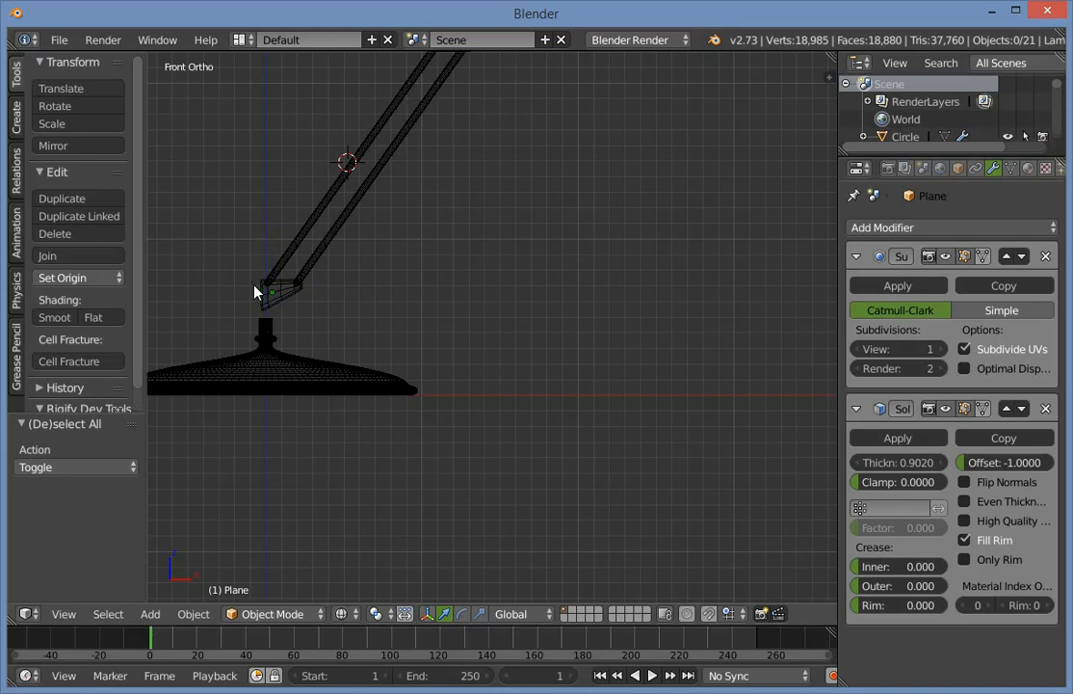
scroll(254, 292, down, 3)
middle_drag(354, 305, 522, 327)
scroll(368, 383, up, 6)
shift+middle_drag(368, 383, 486, 361)
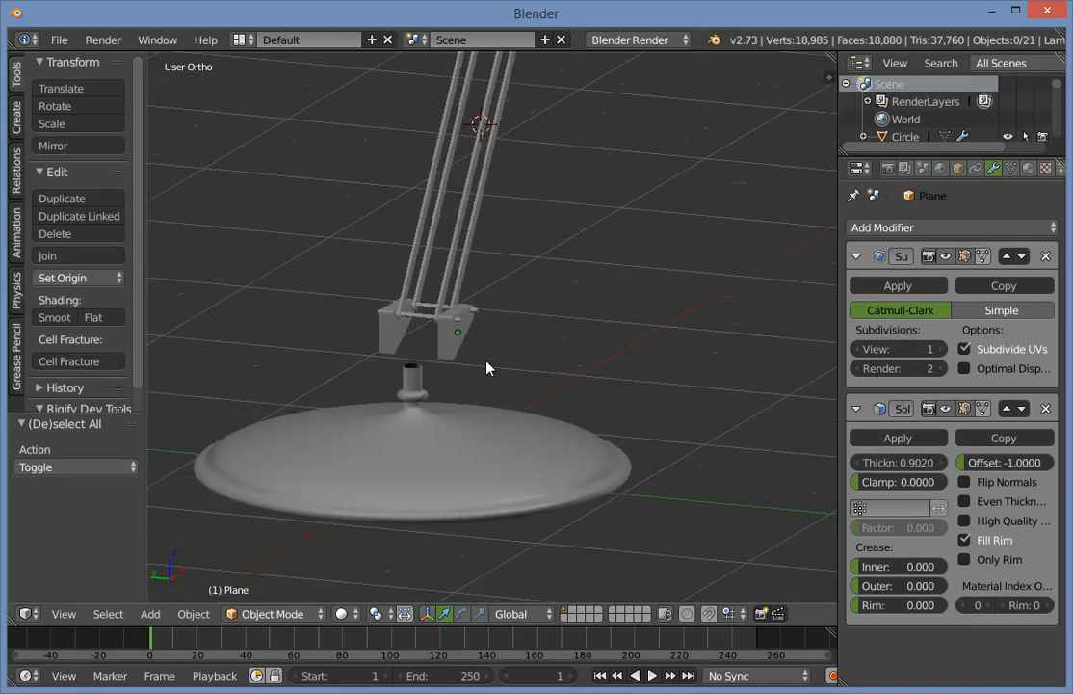
scroll(350, 402, up, 2)
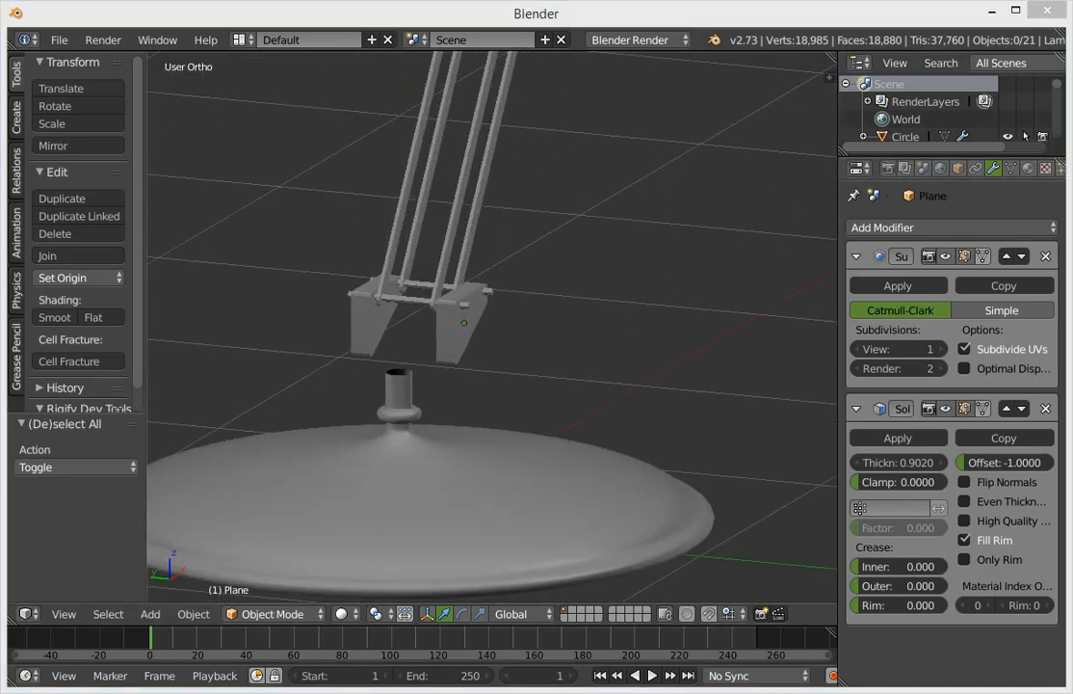
right_click(403, 375)
key(KP_3)
key(Tab)
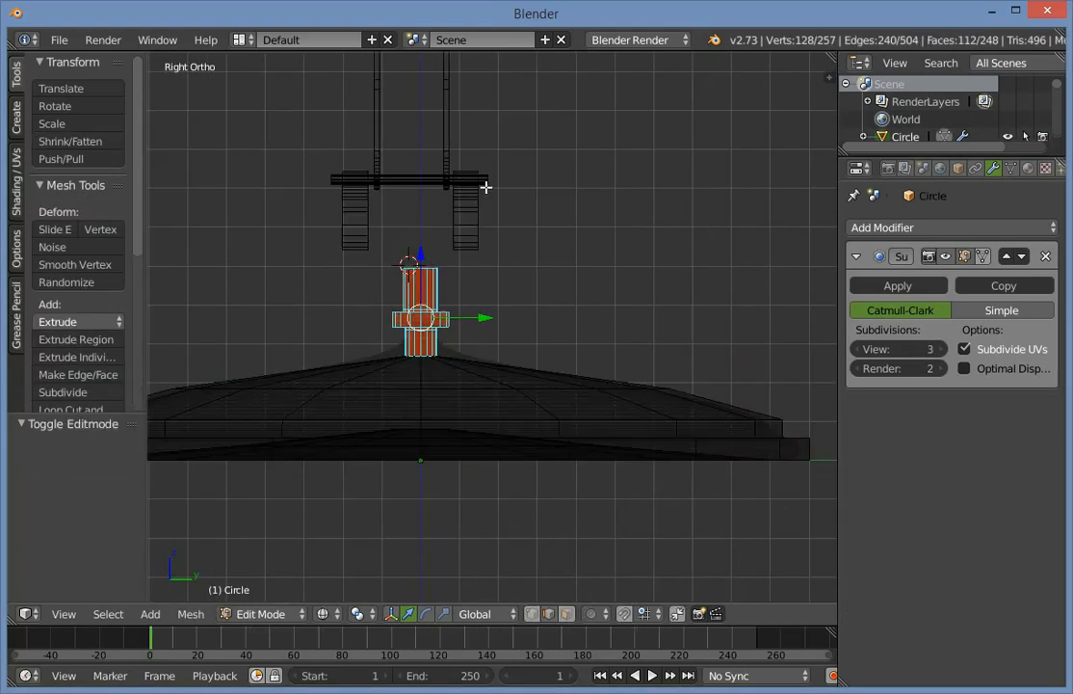
scroll(433, 290, up, 5)
key(a)
key(ctrl+Tab)
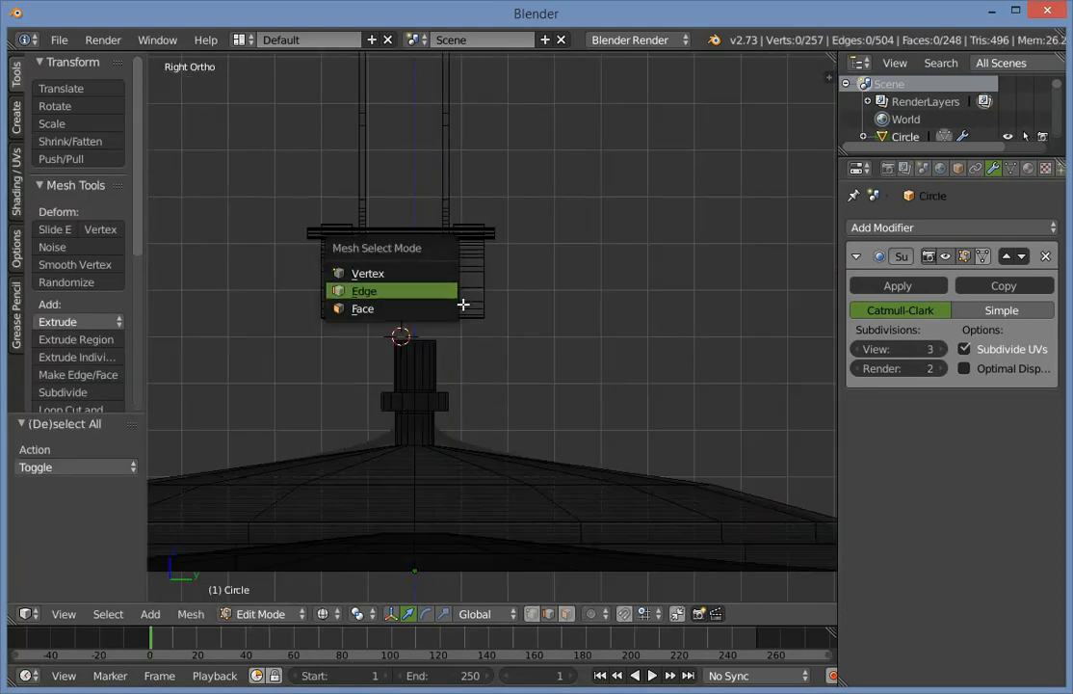
key(Tab)
Move all lamp parts except the base 0.030 along Y so the arm centres over the stem, and clear the selection.
scroll(482, 286, down, 5)
key(a)
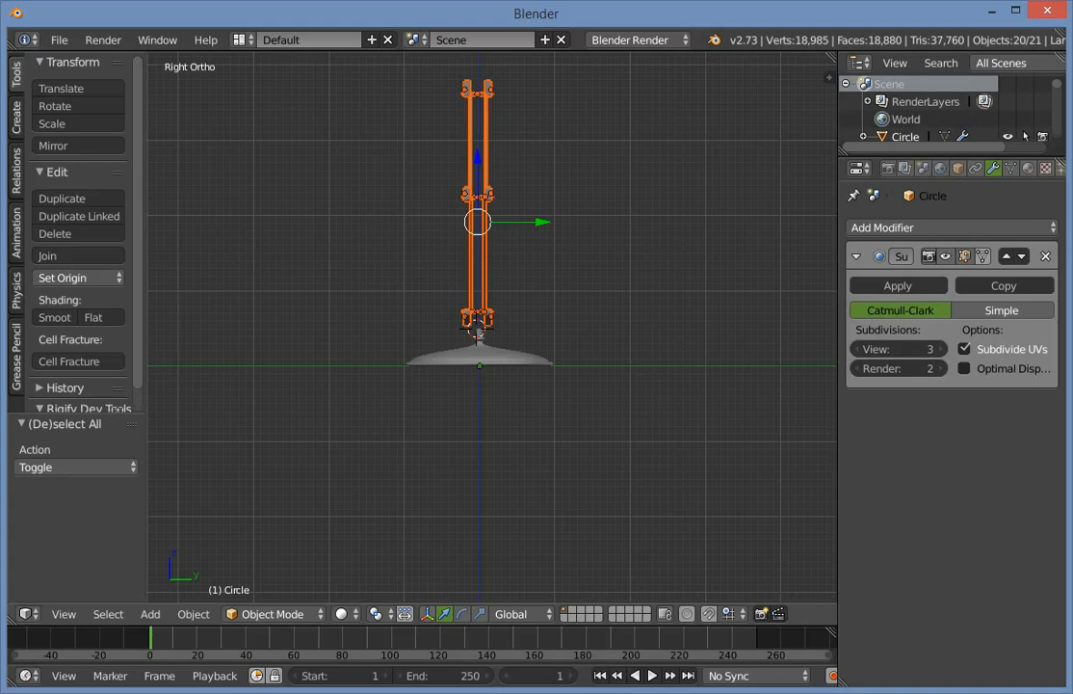
key(z)
scroll(554, 232, up, 4)
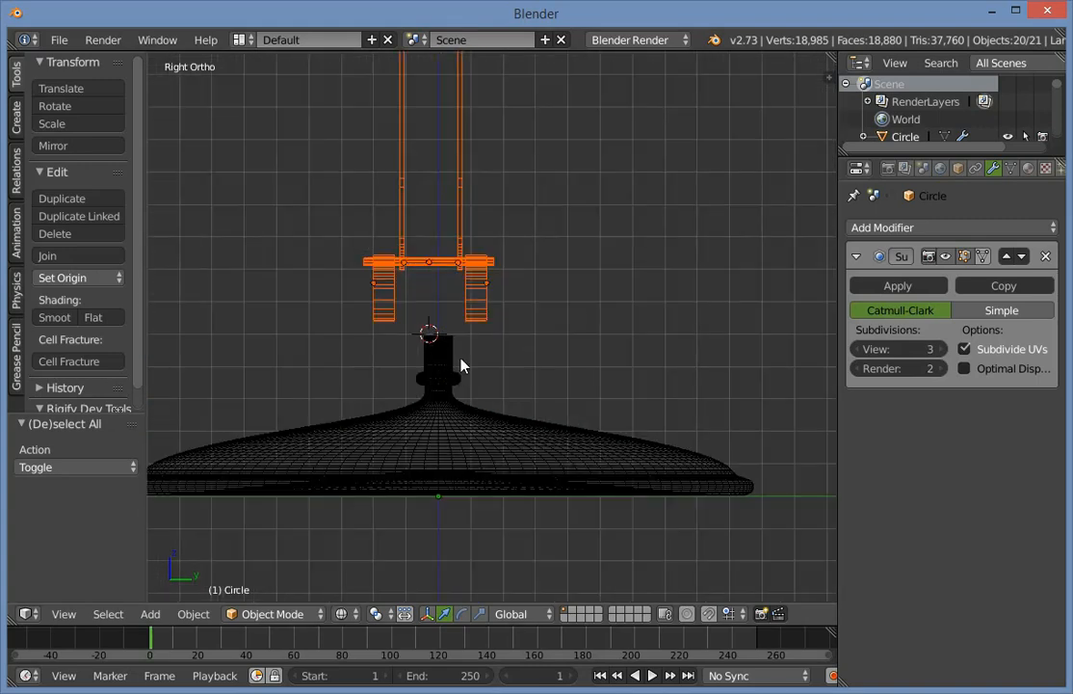
key(g)
key(y)
click(470, 364)
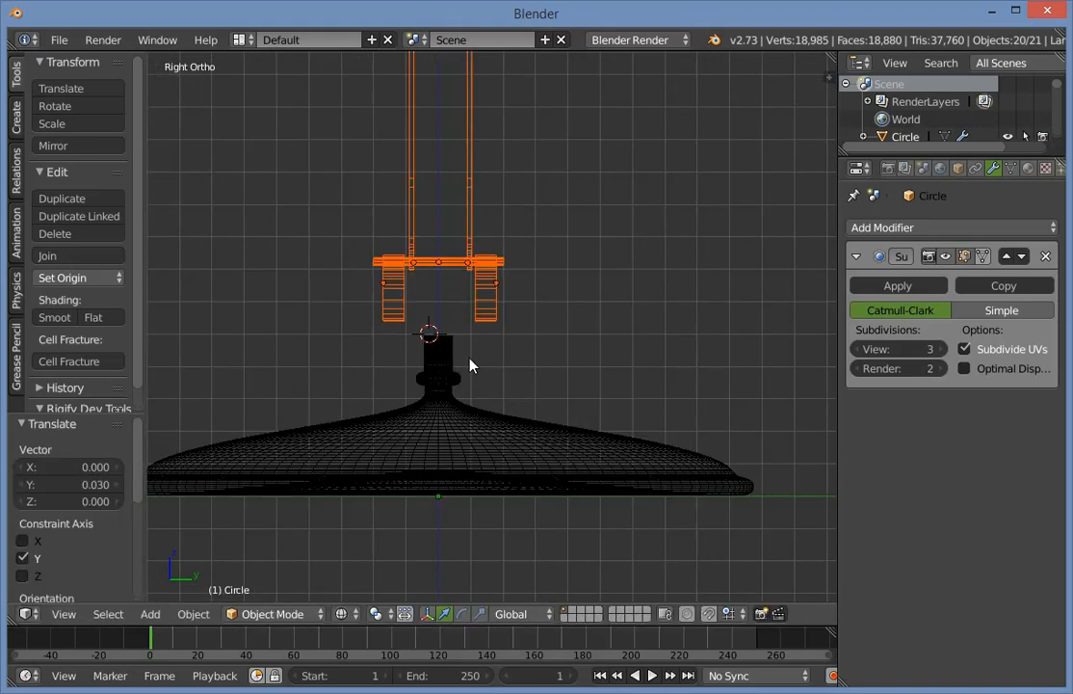
key(a)
Rotate the entire lamp 90° in the top view and move it -0.500 along X.
scroll(530, 390, down, 4)
key(a)
key(z)
key(KP_7)
scroll(570, 367, down, 4)
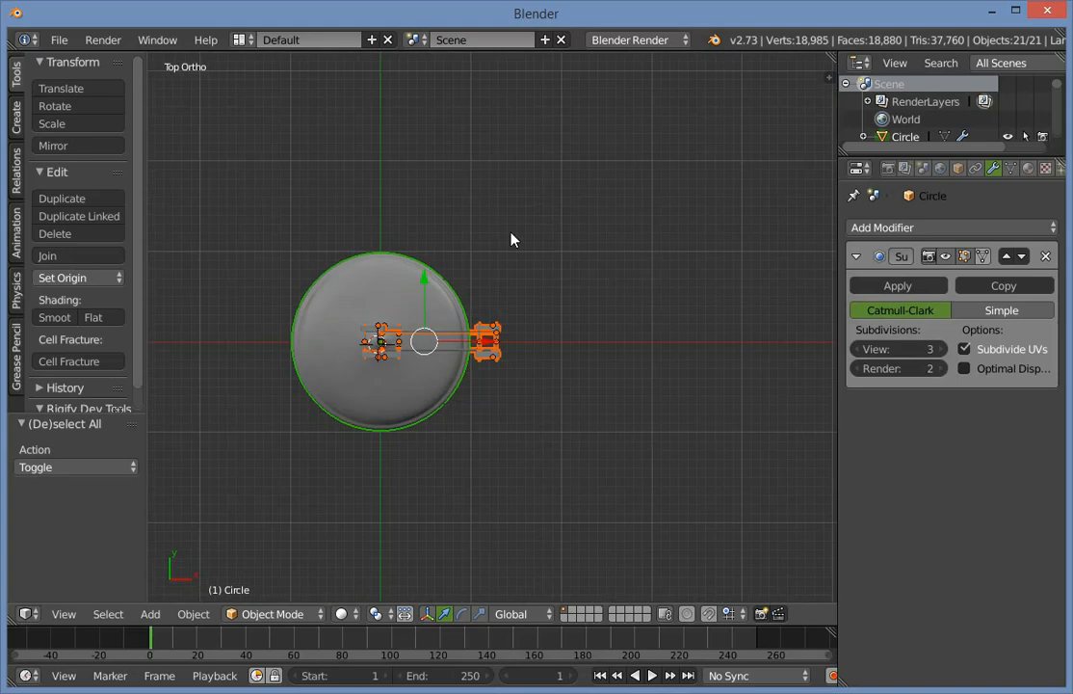
key(r)
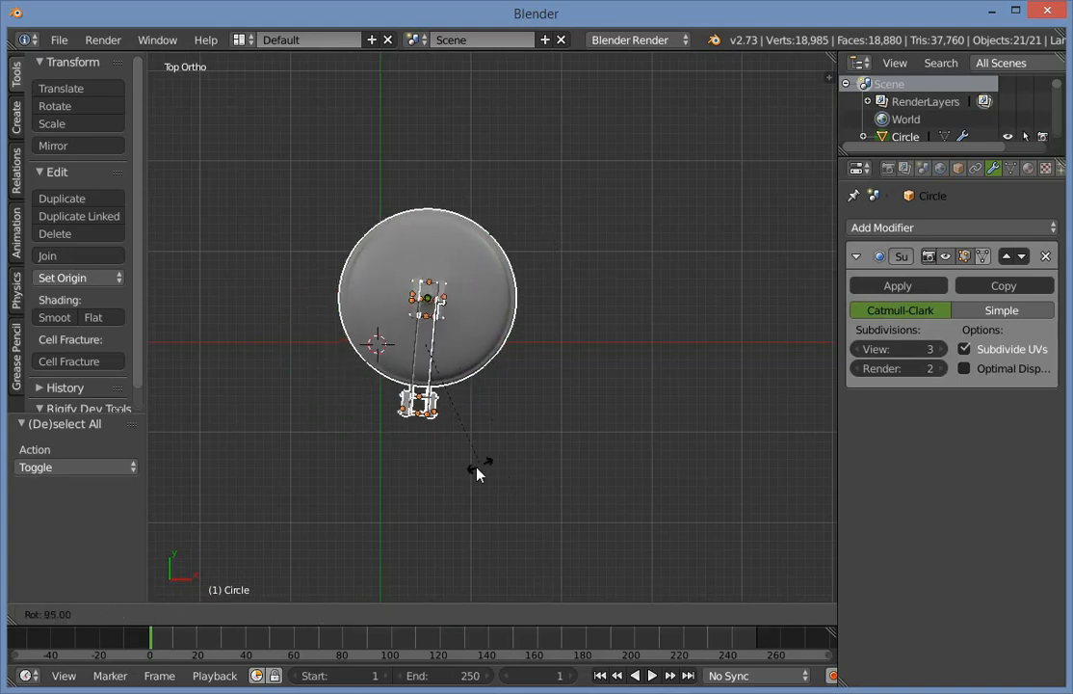
click(494, 461)
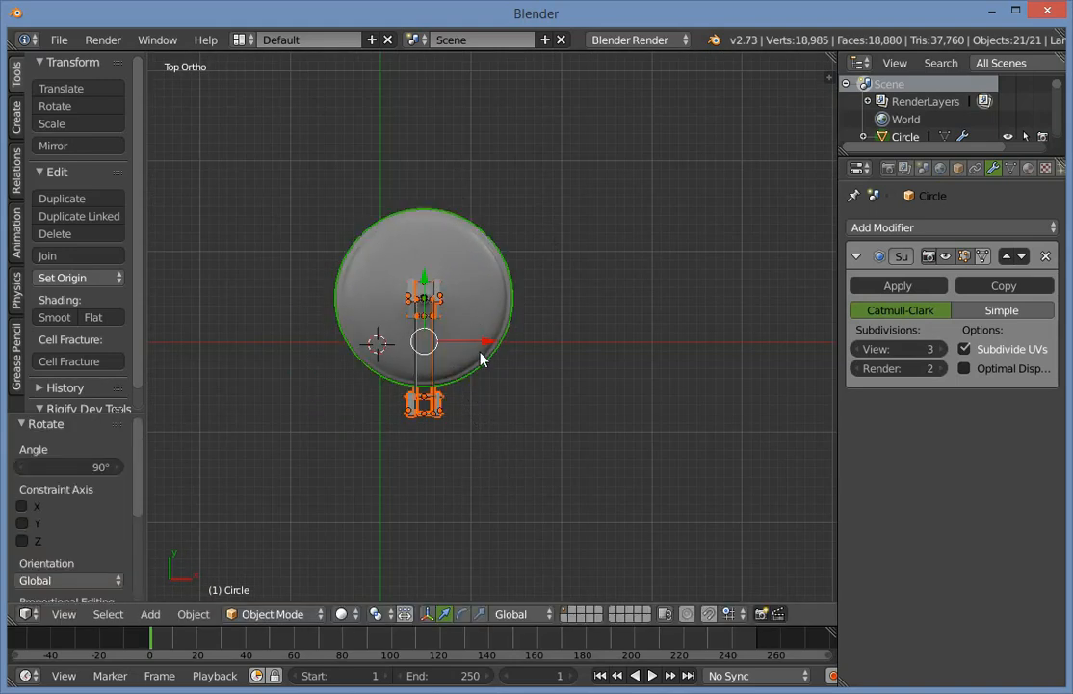
drag(487, 356, 443, 347)
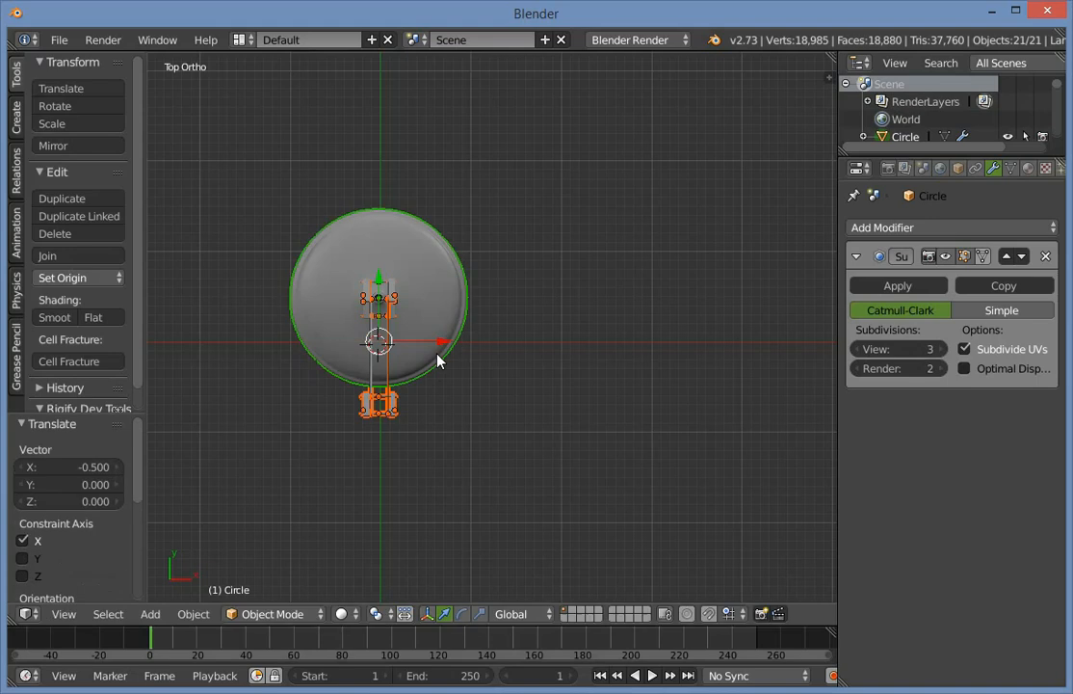
Clear the selection and set the snap element to Increment.
key(KP_1)
key(a)
scroll(369, 396, up, 5)
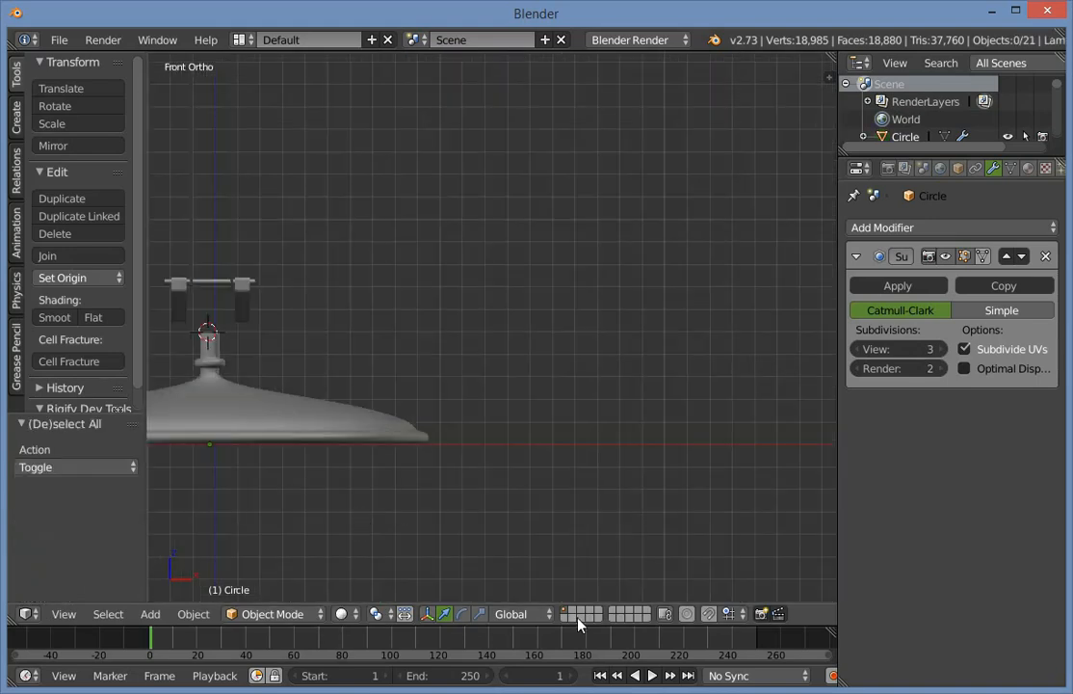
click(729, 614)
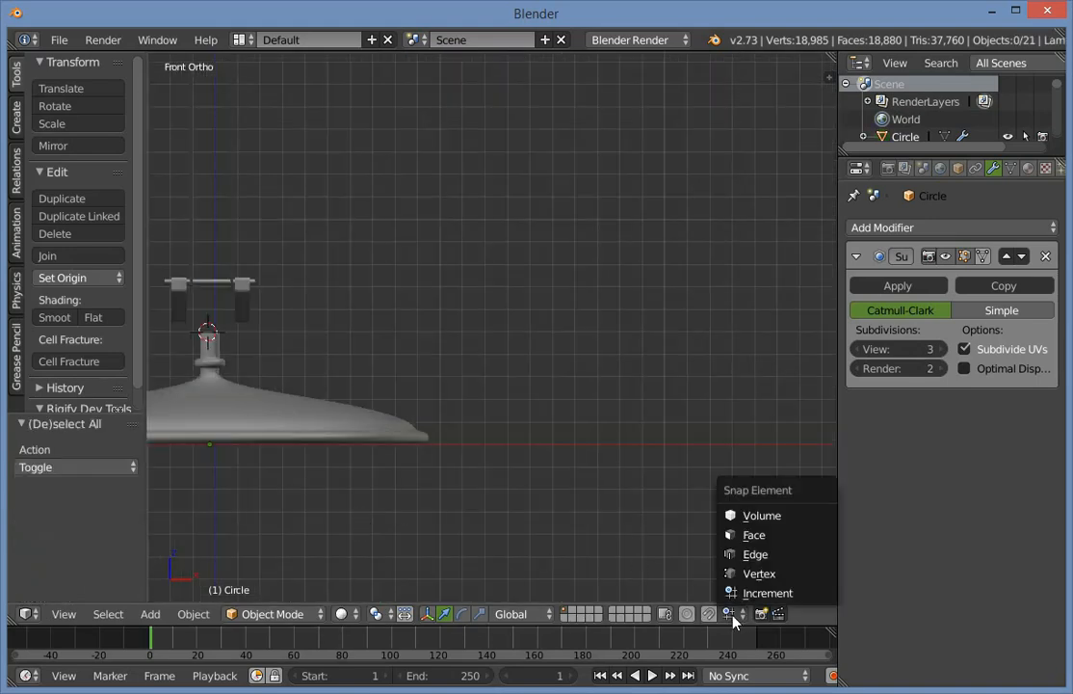
click(747, 594)
shift+middle_drag(390, 420, 477, 384)
scroll(326, 286, down, 2)
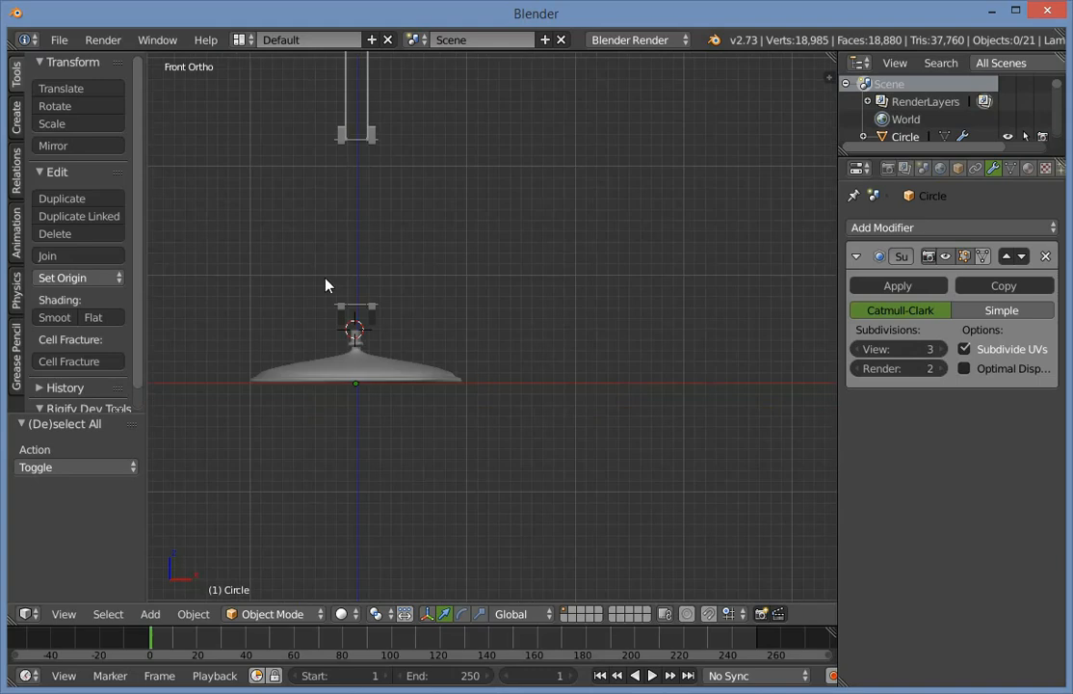
Rotate the whole lamp half a turn in the top view so the arm points the opposite way, and clear the selection.
key(KP_3)
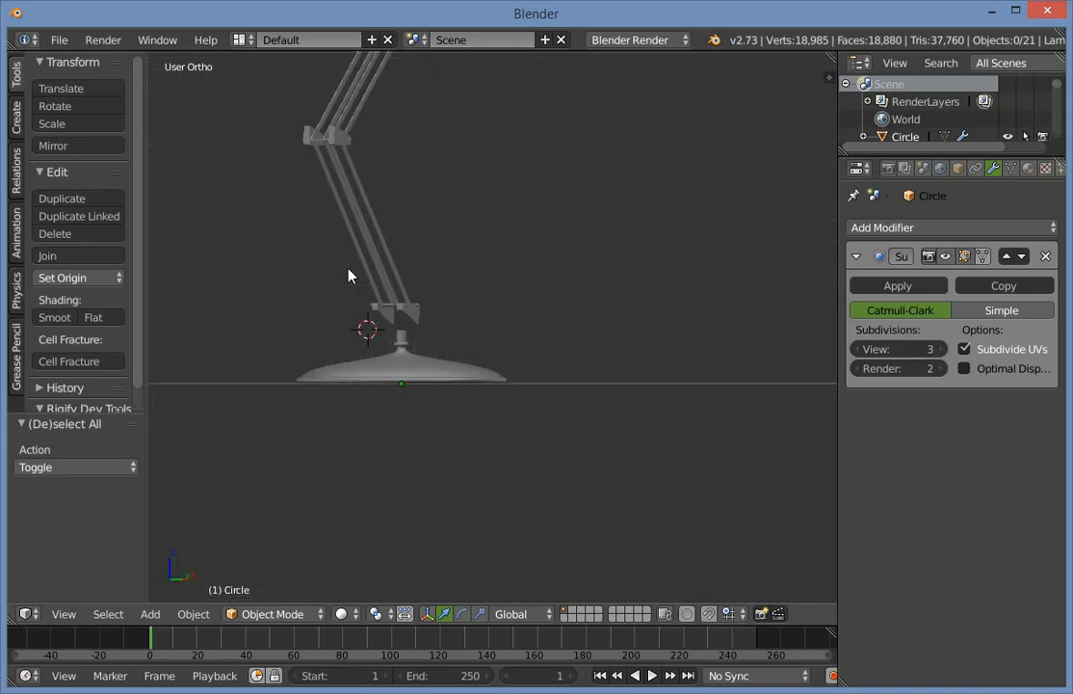
key(KP_1)
key(KP_3)
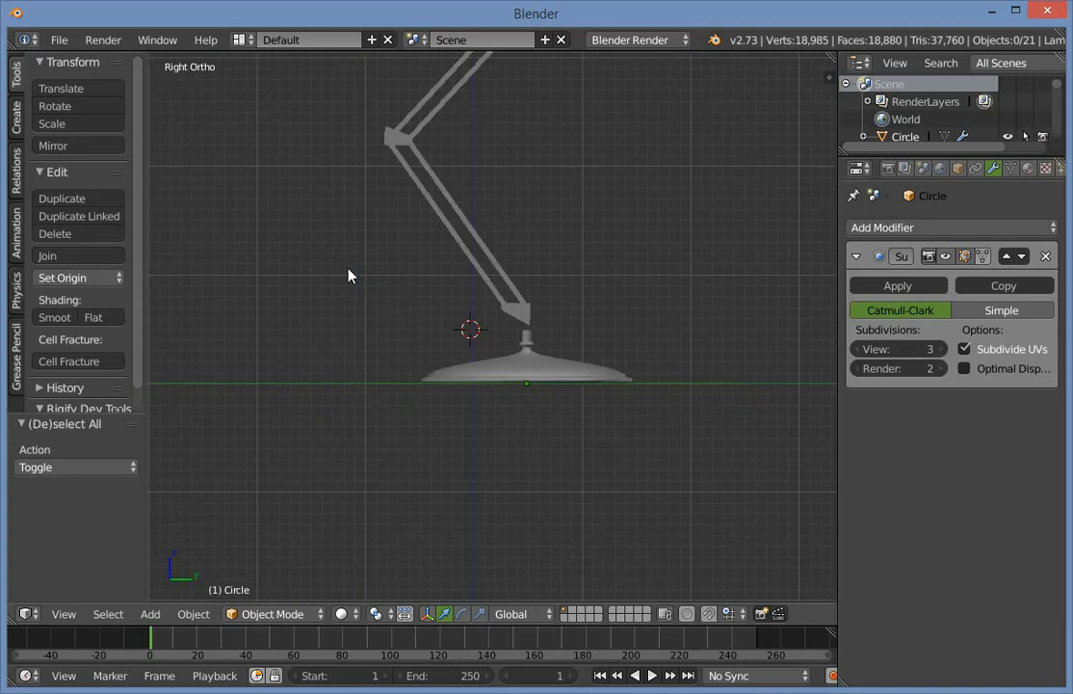
key(KP_7)
key(a)
key(r)
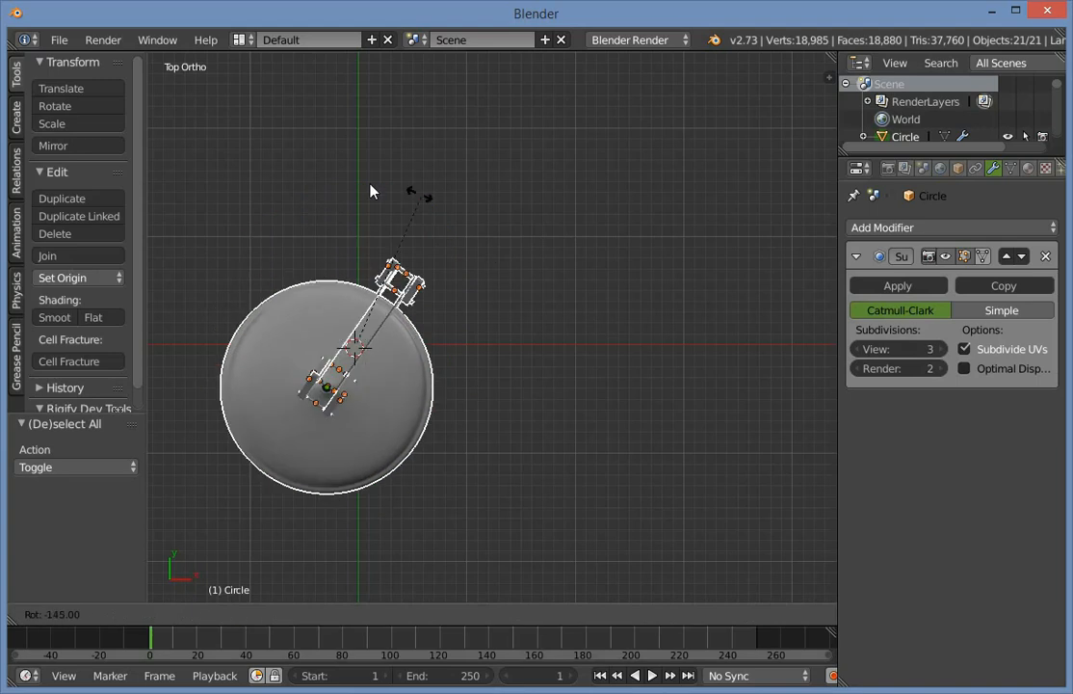
click(336, 220)
key(a)
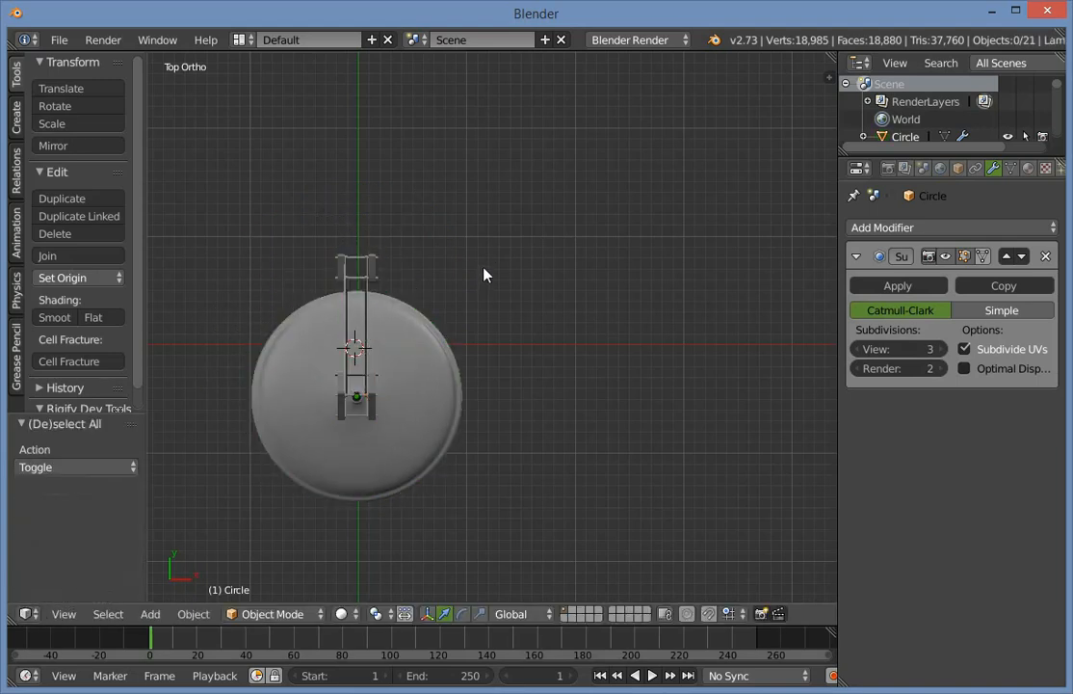
Select only the top ring of vertices on the base stem, using vertex select mode in wireframe front view.
key(KP_3)
key(Home)
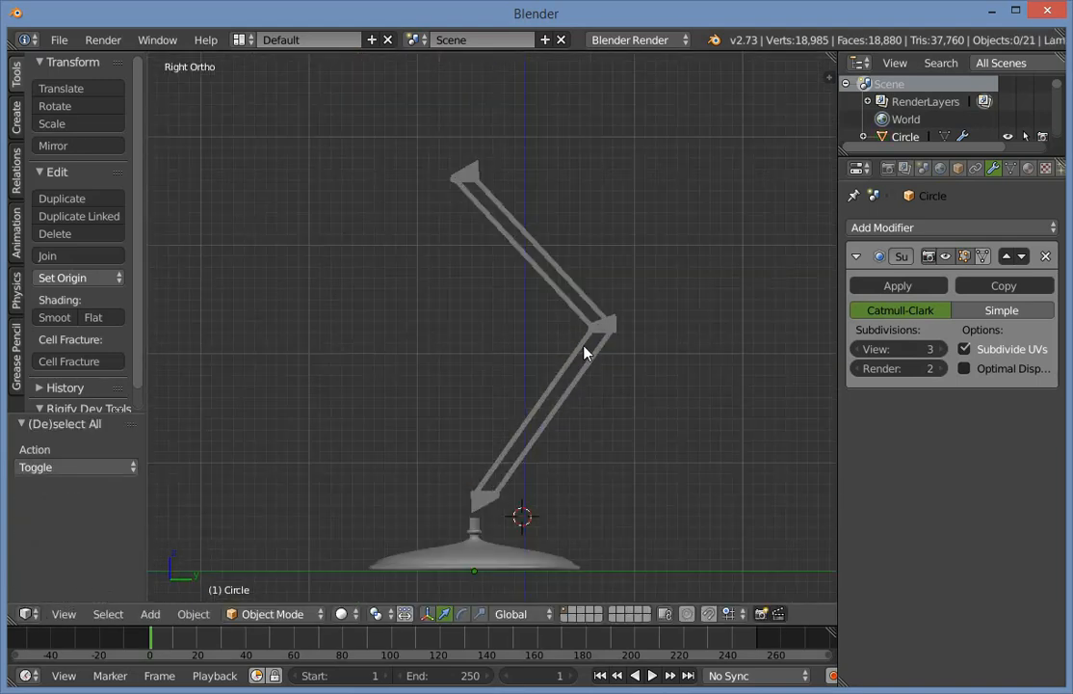
key(KP_1)
scroll(532, 398, up, 5)
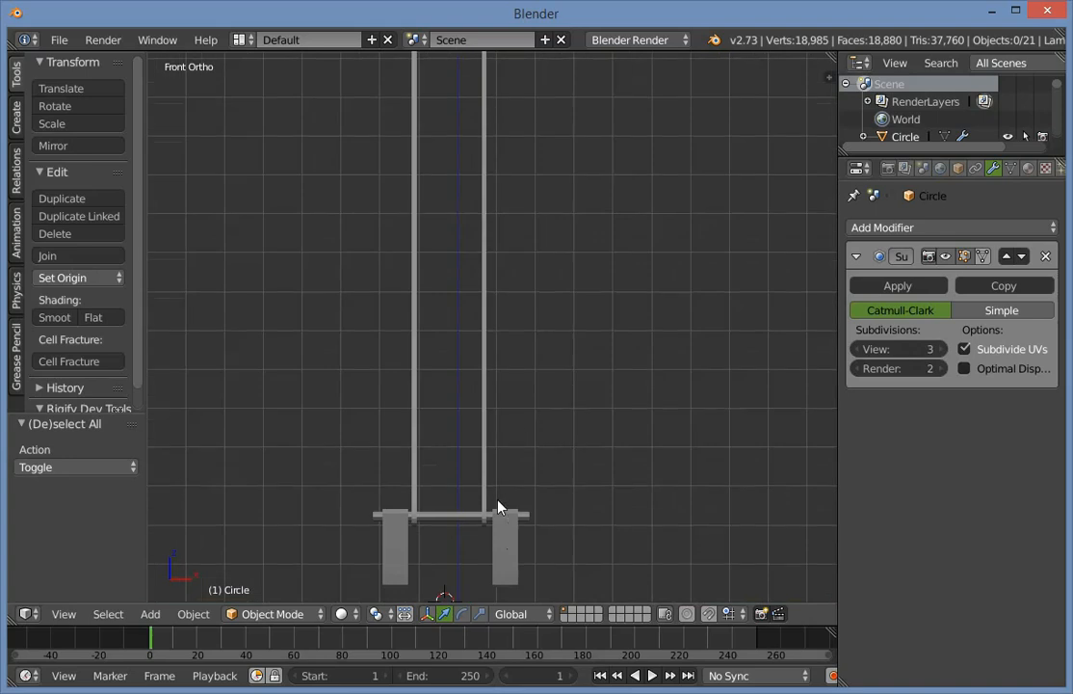
shift+middle_drag(499, 508, 599, 240)
scroll(617, 248, up, 3)
key(Tab)
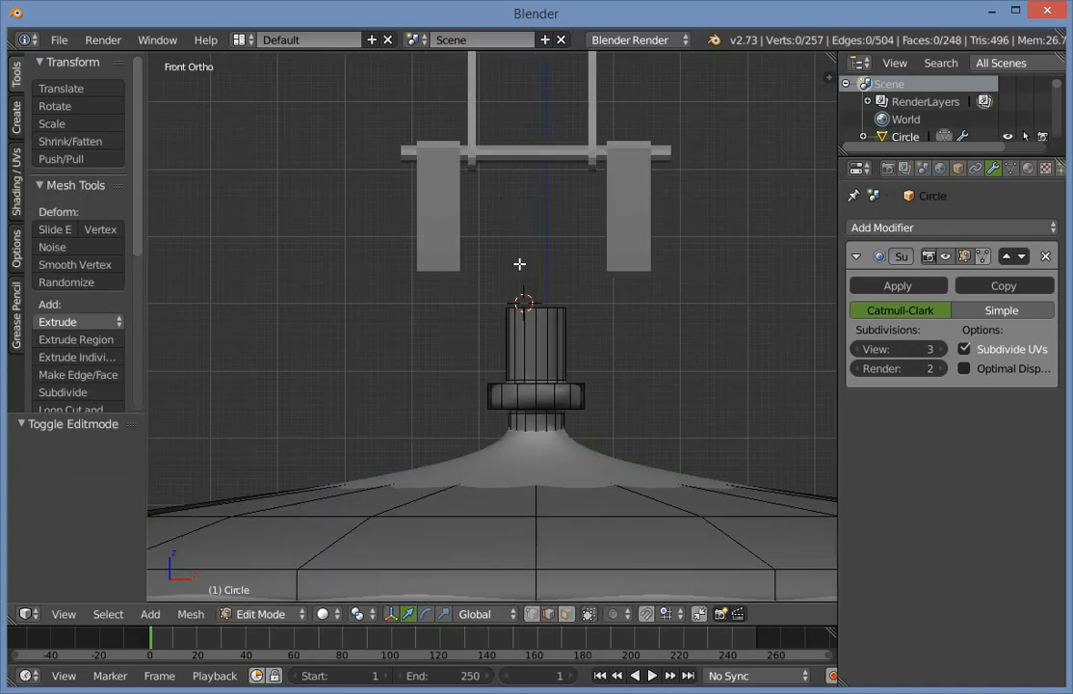
key(z)
key(ctrl+Tab)
click(551, 266)
key(l)
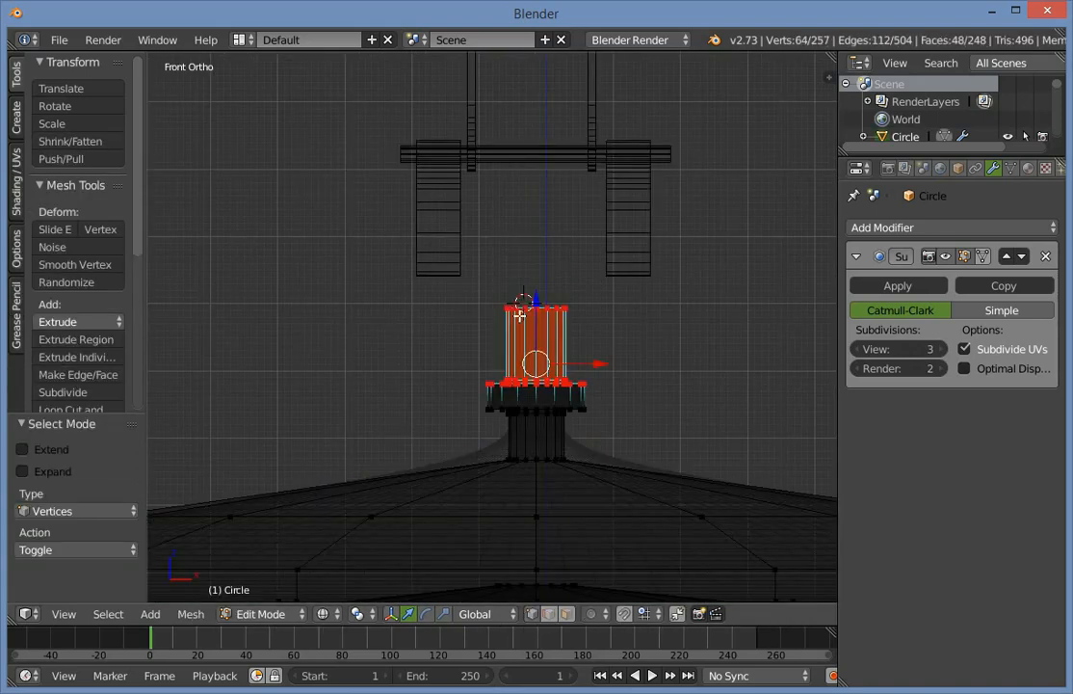
key(a)
ctrl+drag(549, 290, 570, 310)
Try extruding the stem's top ring 0.135 upward along Z, and undo the move.
key(e)
right_click(541, 285)
drag(539, 248, 539, 246)
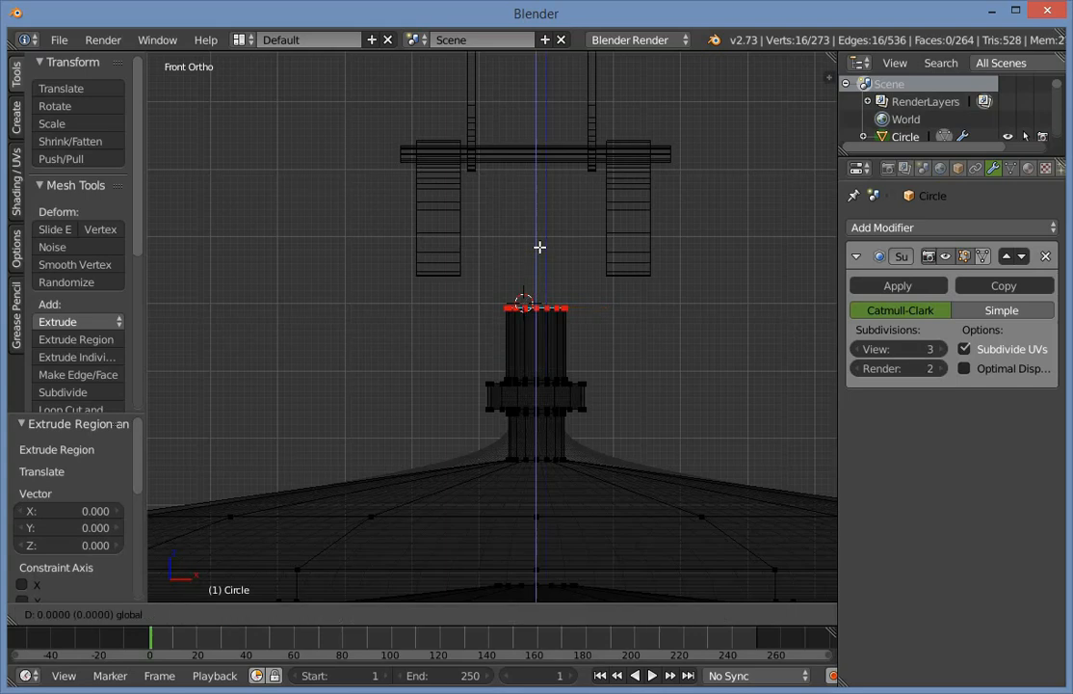
click(550, 164)
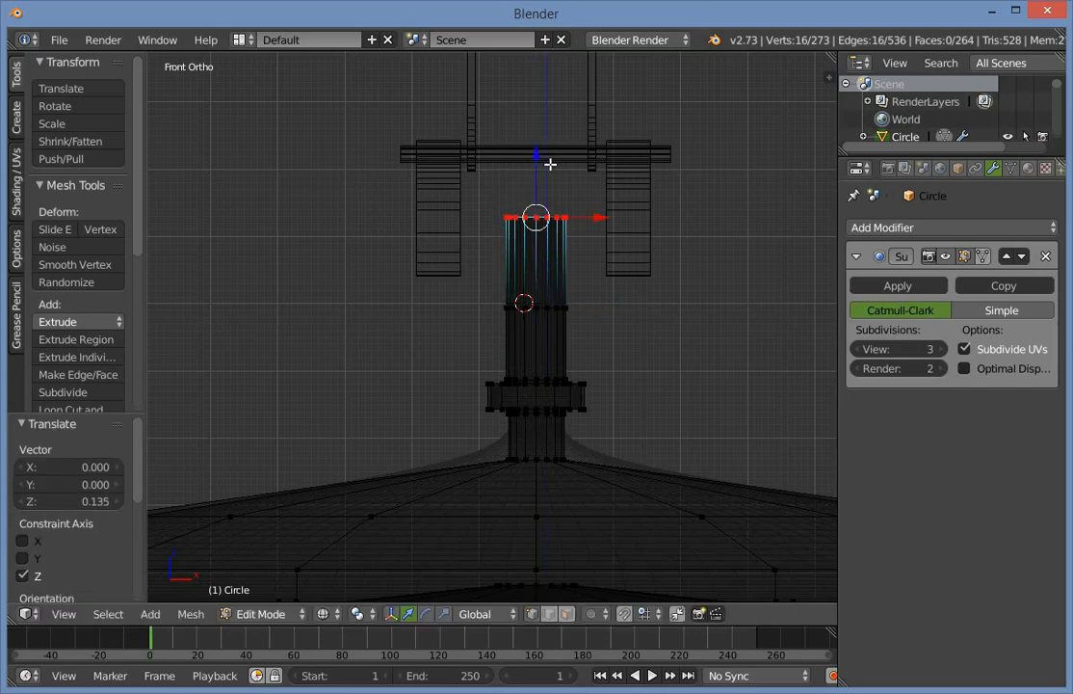
key(z)
key(ctrl+z)
Extrude the stem's top ring up to slightly above the bracket plates' lower edge, and extrude a new ring scaled out to about 1.897.
key(e)
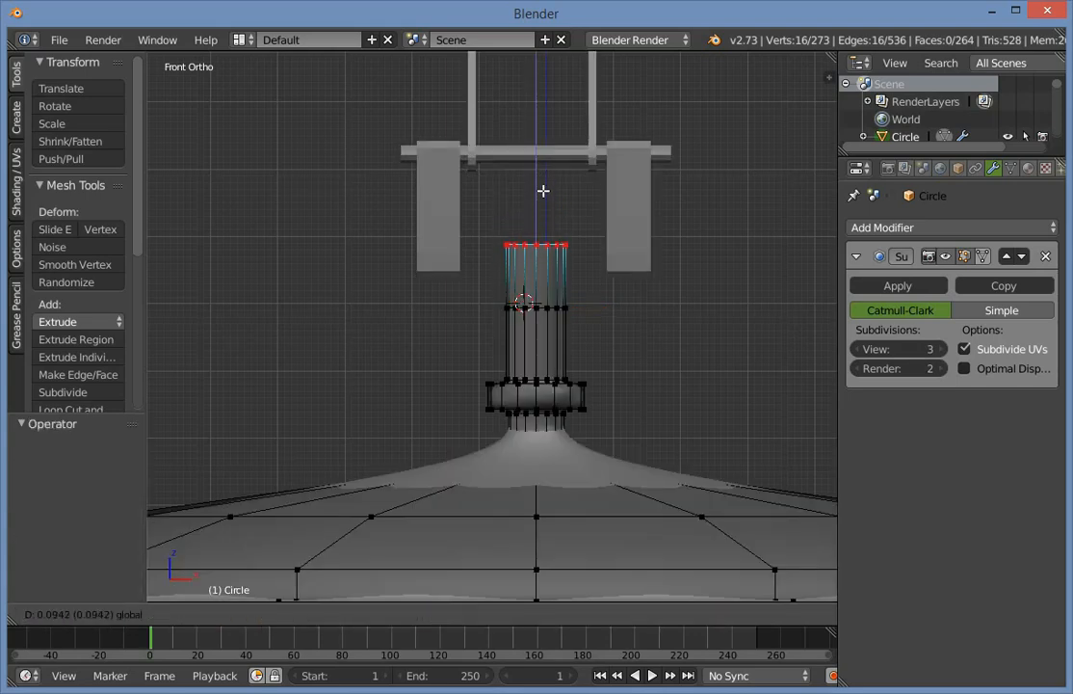
click(543, 209)
key(z)
key(e)
right_click(543, 209)
key(s)
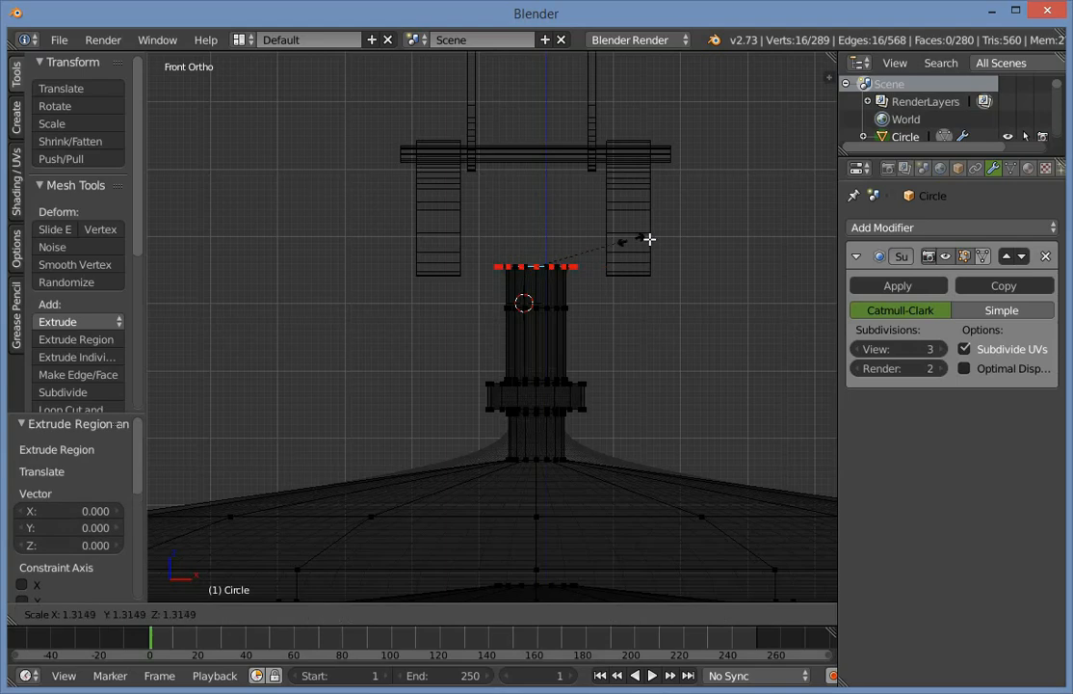
click(674, 237)
Extrude the stem's widened top ring about 0.08 upward to form a cap wall, and extrude an inner rim ring scaled to about 0.8.
key(e)
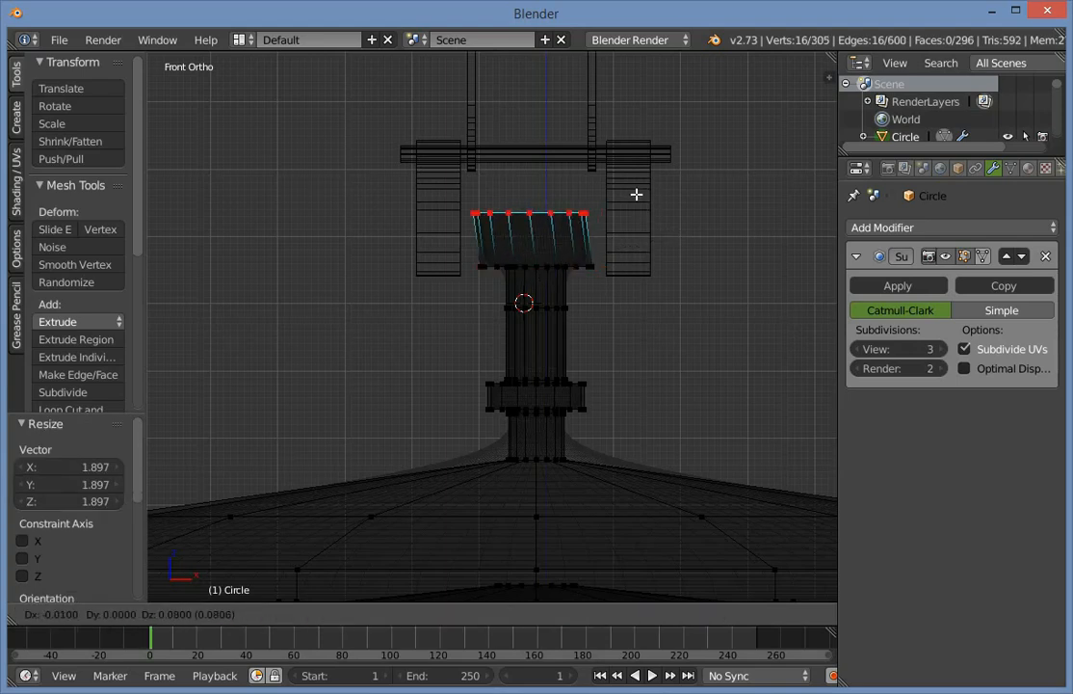
ctrl+click(642, 197)
key(s)
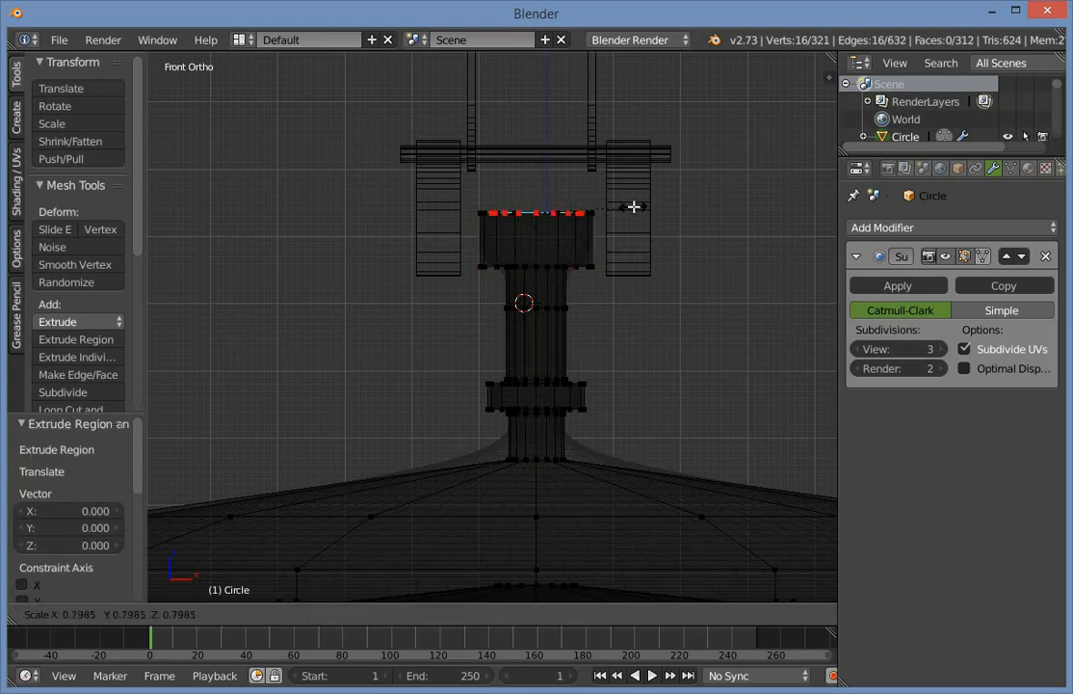
click(627, 203)
Extrude the cap's inner rim ring in place and scale the new ring inward to narrow the opening.
key(Tab)
key(z)
middle_drag(587, 259, 579, 318)
key(Tab)
scroll(551, 450, up, 3)
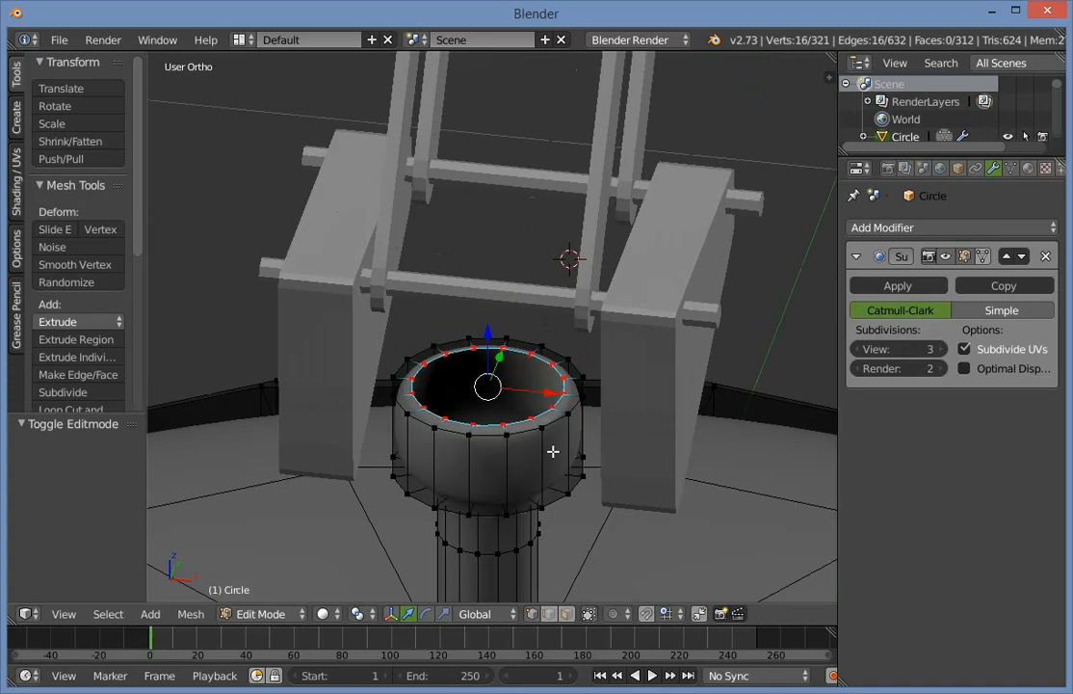
middle_drag(631, 450, 628, 444)
key(e)
right_click(610, 438)
key(s)
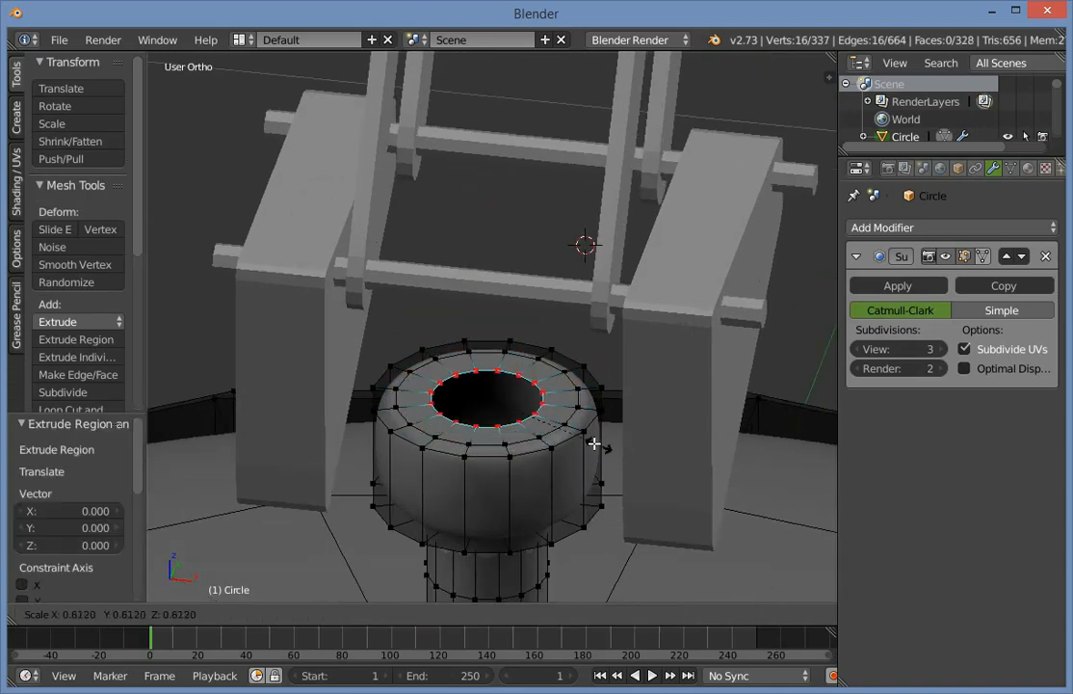
click(547, 405)
Extrude another inner ring scaled to 0.763 and merge its vertices into a single point to close the cap's top.
key(e)
right_click(552, 404)
key(s)
click(569, 410)
key(w)
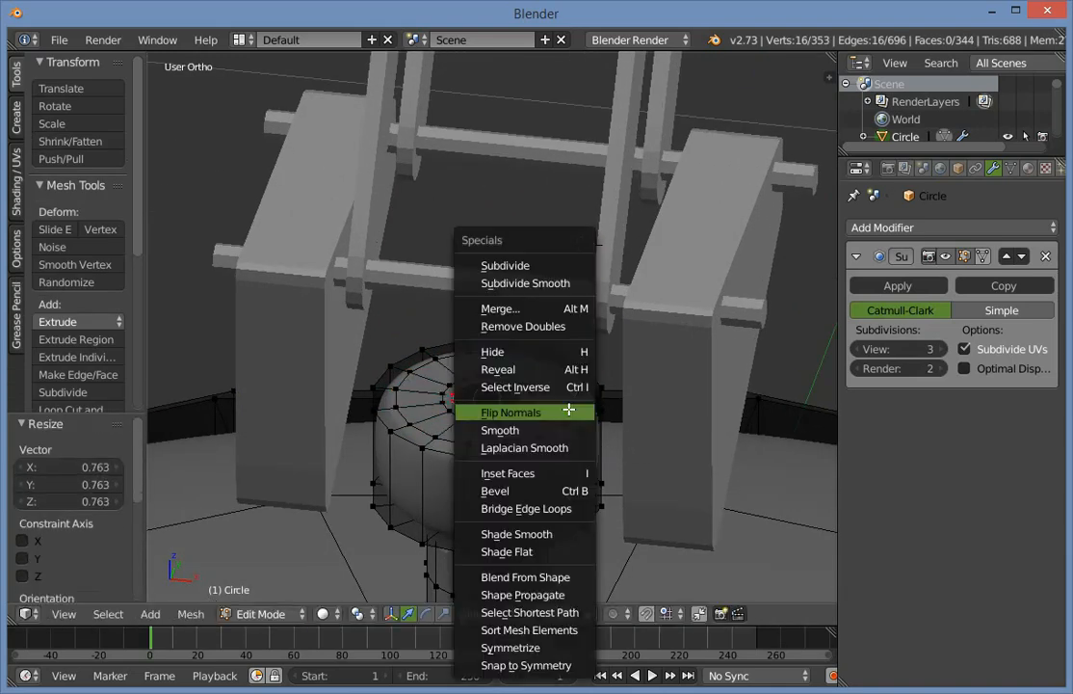
click(549, 307)
click(546, 328)
key(Tab)
Add a loop cut around the stem and slide it close beneath the cap to sharpen the junction.
scroll(546, 329, down, 1)
scroll(546, 330, down, 4)
key(KP_1)
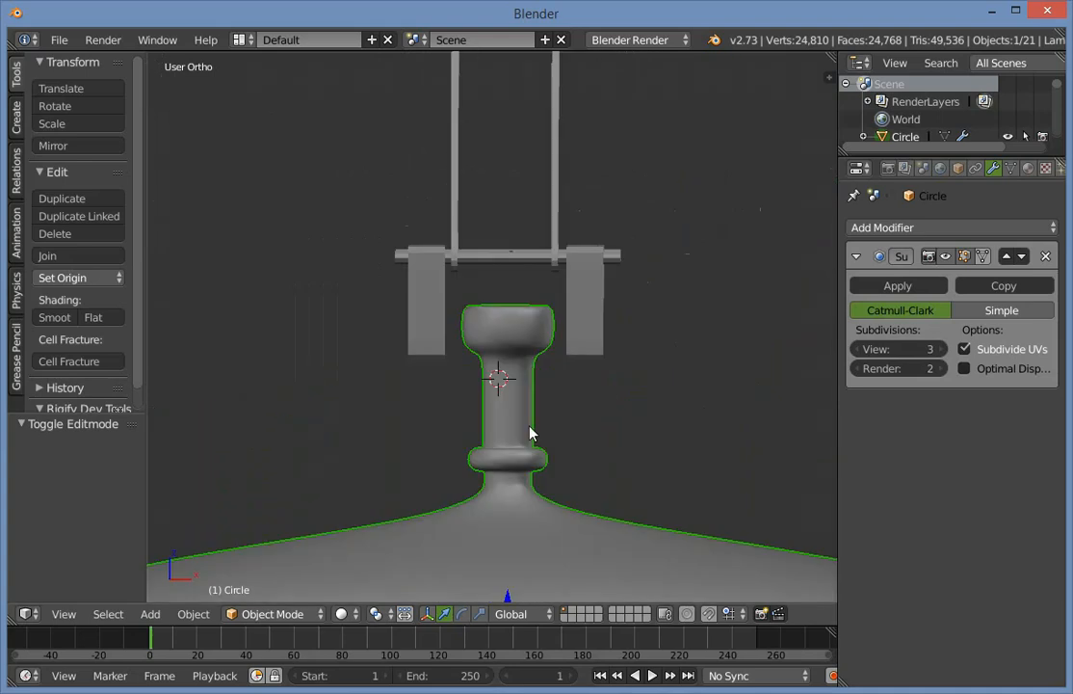
key(Tab)
key(z)
scroll(558, 340, up, 4)
key(a)
key(ctrl+r)
click(580, 423)
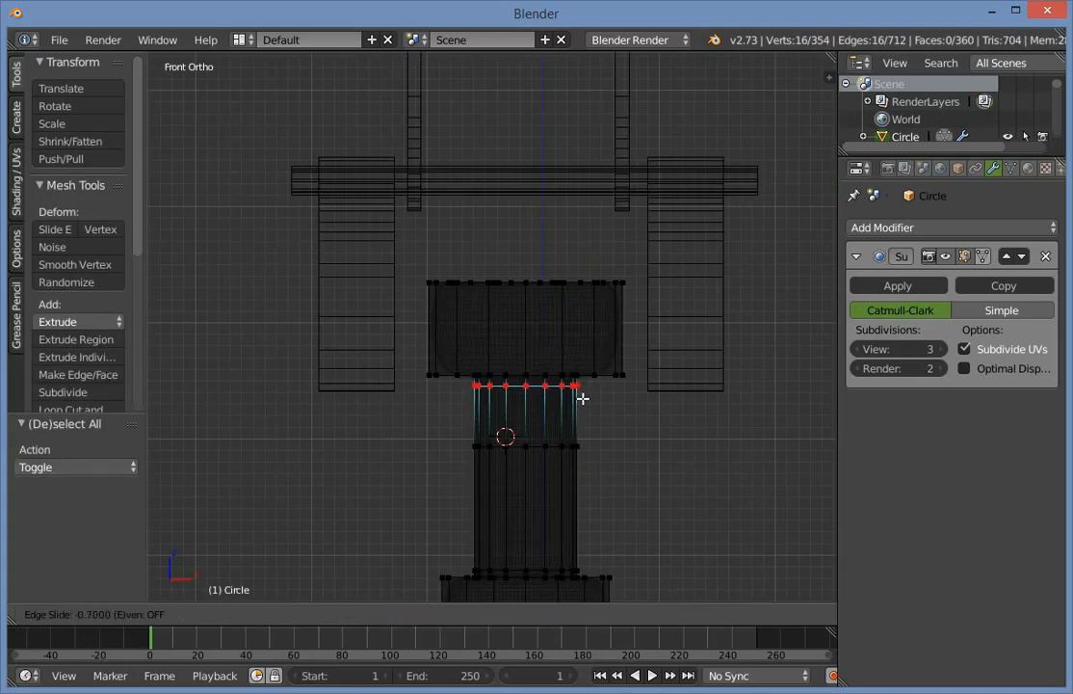
click(585, 388)
key(Tab)
Add two loop cuts around the cap's wall, one near its lower edge and one near its upper edge, and clear the object selection.
key(Tab)
key(a)
key(ctrl+r)
click(613, 345)
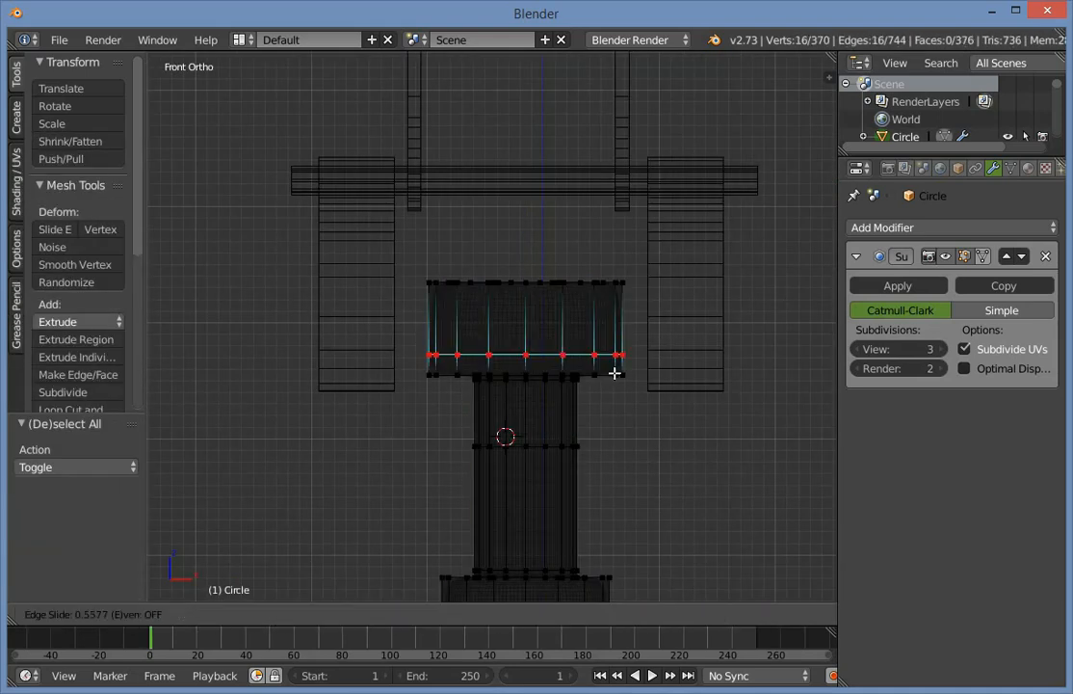
click(616, 374)
key(a)
key(ctrl+r)
click(633, 313)
click(635, 290)
key(Tab)
key(z)
key(a)
scroll(635, 364, down, 14)
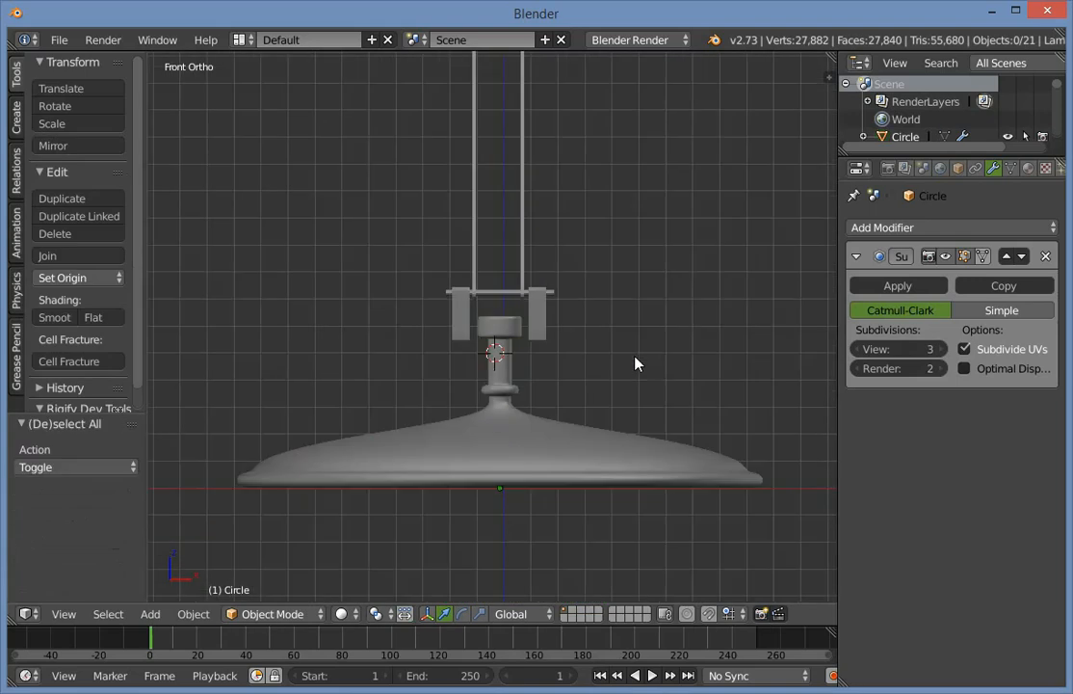
Examine how the stem's cap sits between the bracket plates, in an angled view and in the right view.
middle_drag(635, 364, 511, 445)
scroll(469, 390, up, 7)
scroll(515, 462, down, 2)
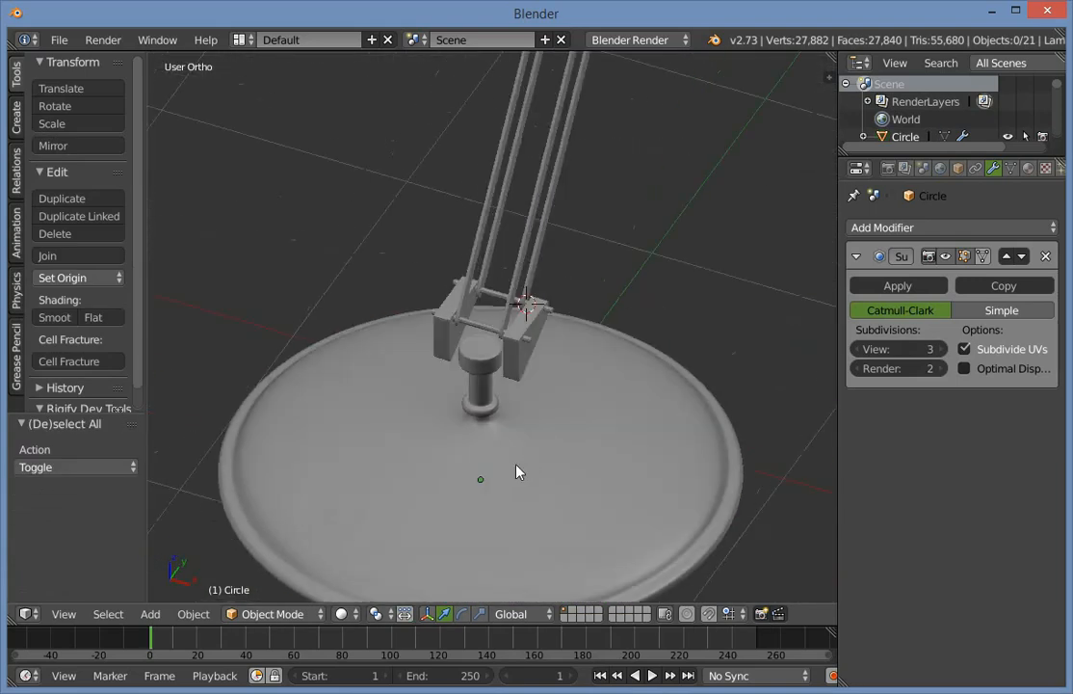
right_click(528, 464)
key(KP_3)
key(z)
scroll(492, 405, up, 2)
key(z)
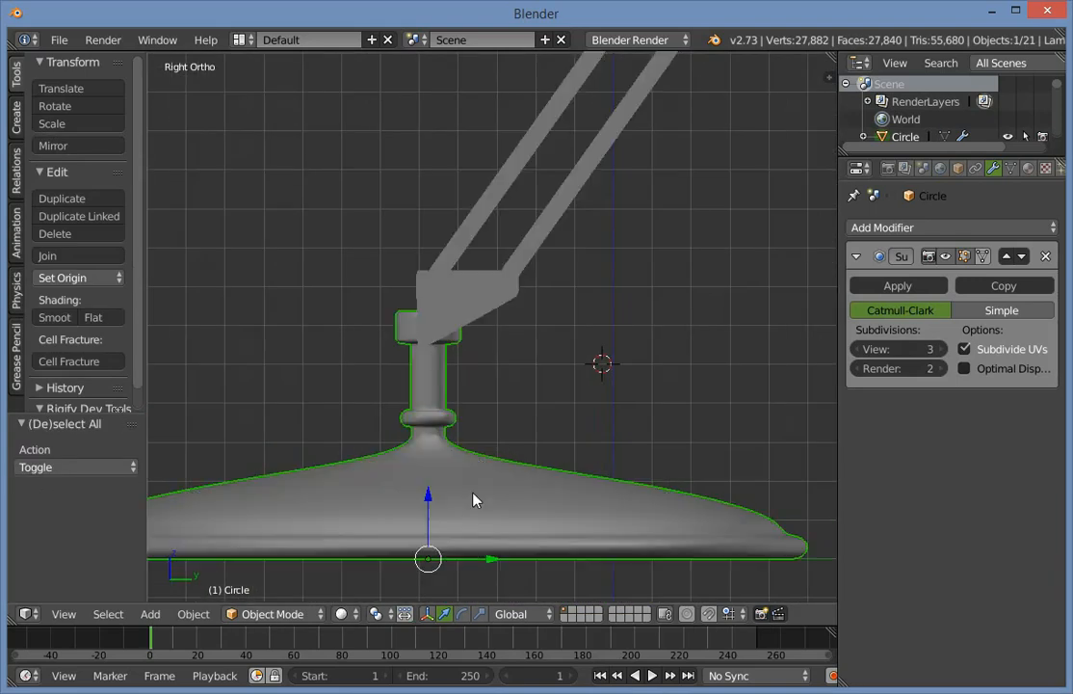
key(z)
scroll(496, 432, down, 5)
key(a)
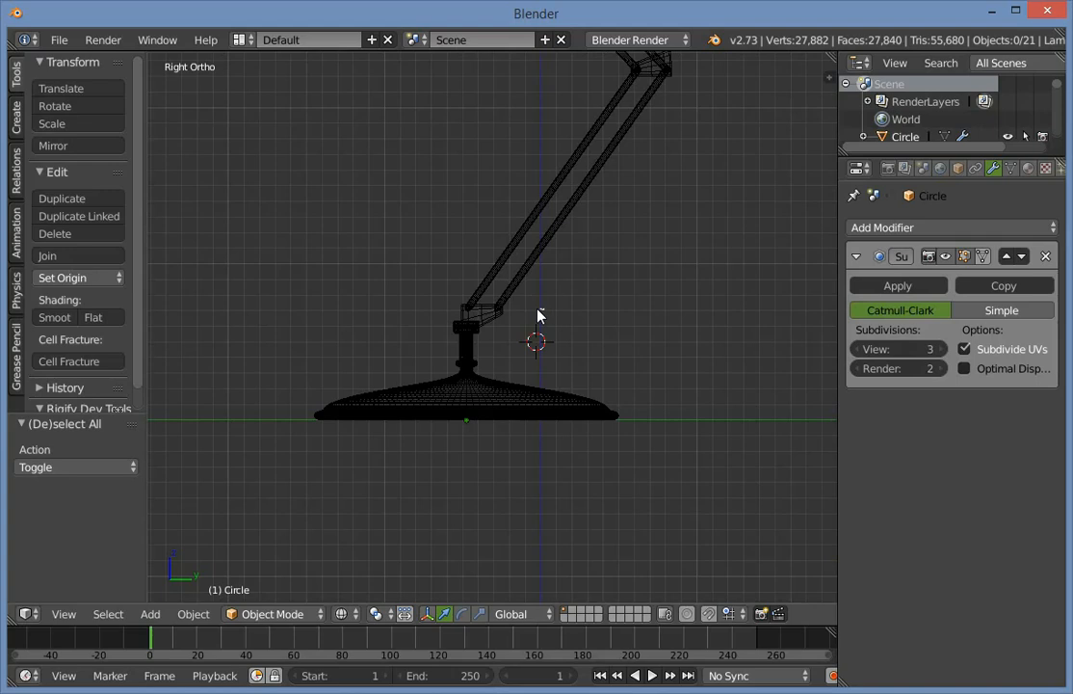
Select every part except the base and move the arm assembly down so the lower bracket plates overlap the stem's cap.
right_click(462, 403)
scroll(496, 379, down, 2)
key(ctrl+i)
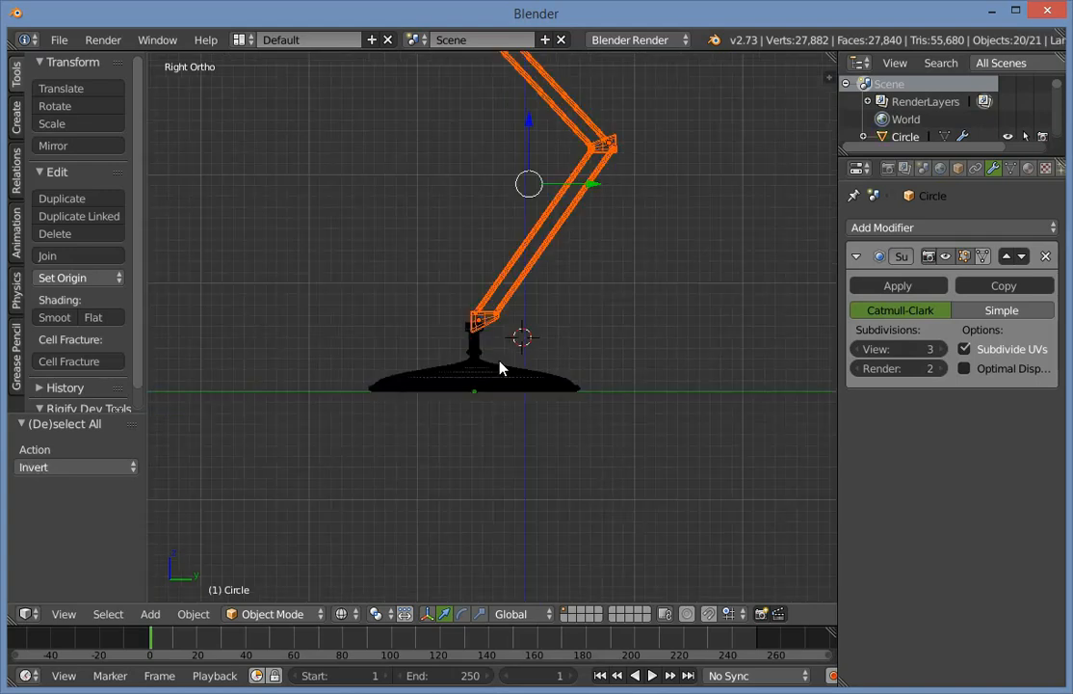
scroll(500, 367, up, 7)
right_click(493, 291)
key(g)
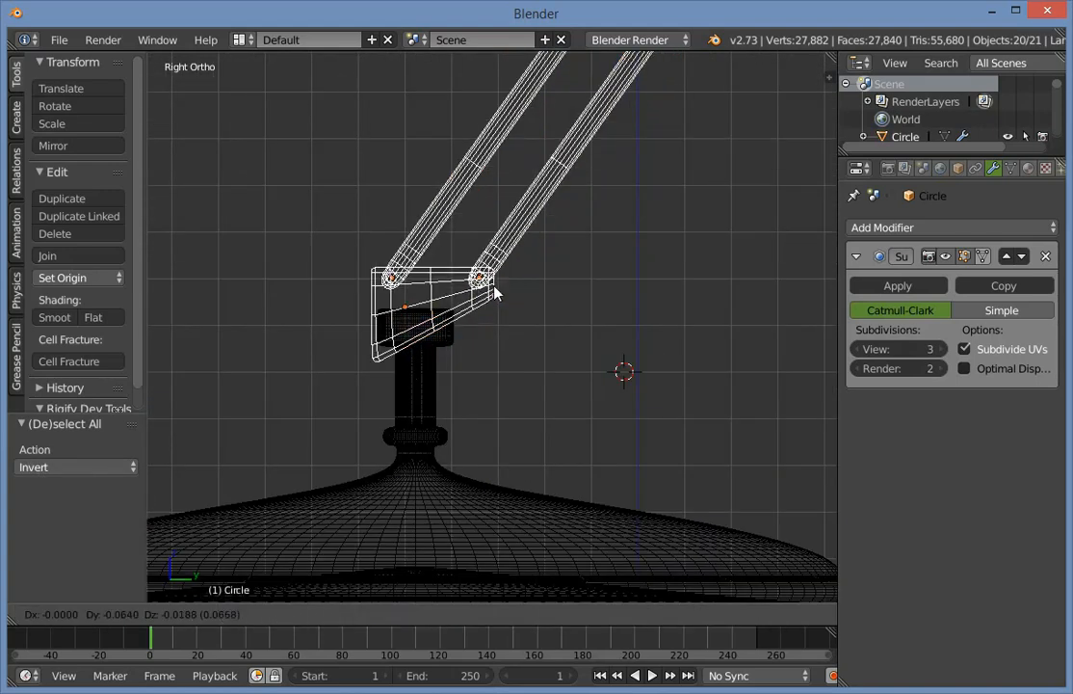
click(493, 296)
key(a)
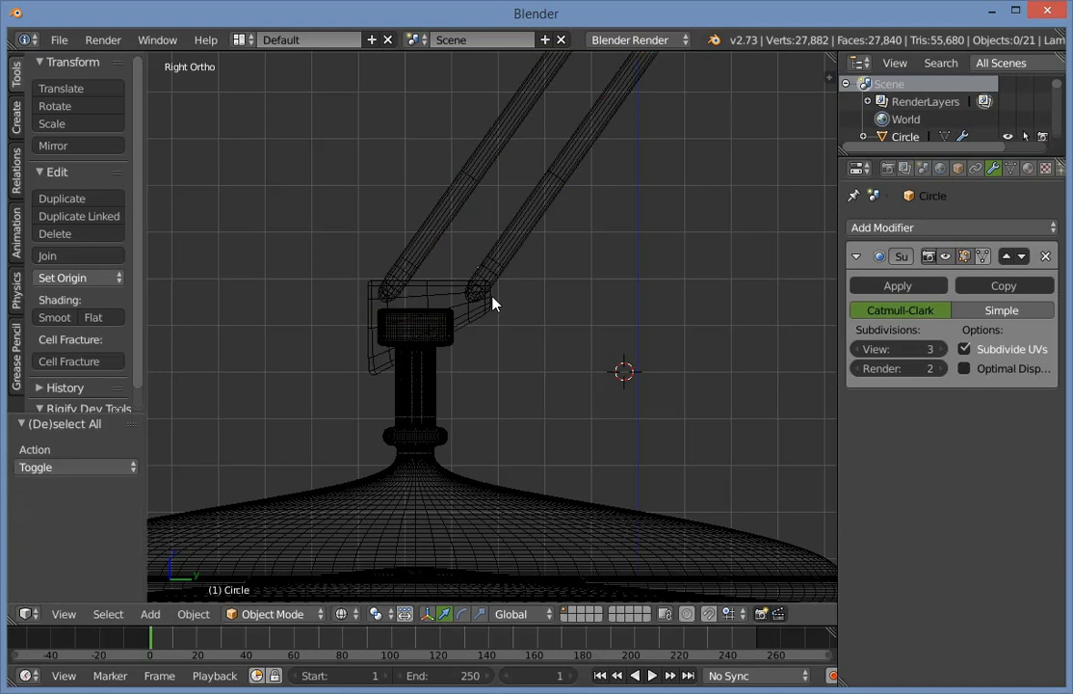
key(z)
scroll(492, 297, down, 6)
mouse_move(471, 349)
middle_down()
mouse_move(445, 365)
mouse_move(614, 374)
mouse_move(508, 359)
mouse_move(504, 281)
middle_up()
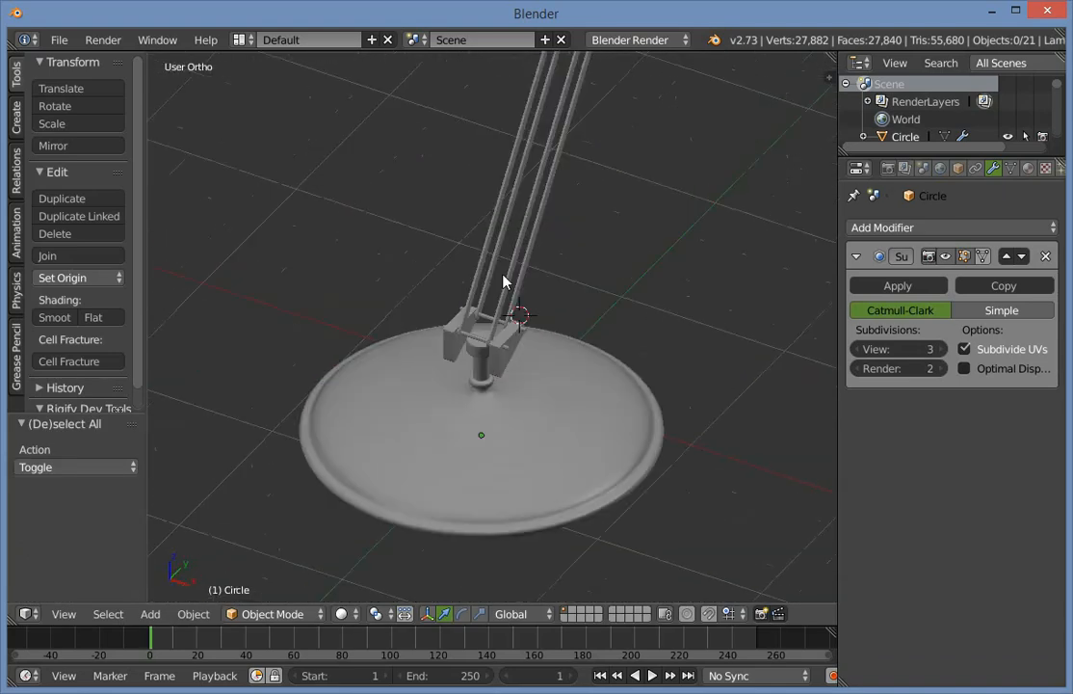
Make a linked duplicate of the lower bracket's rod, moved -0.128 in Y and -0.082 in Z into the centre of the stem's cap.
right_click(485, 325)
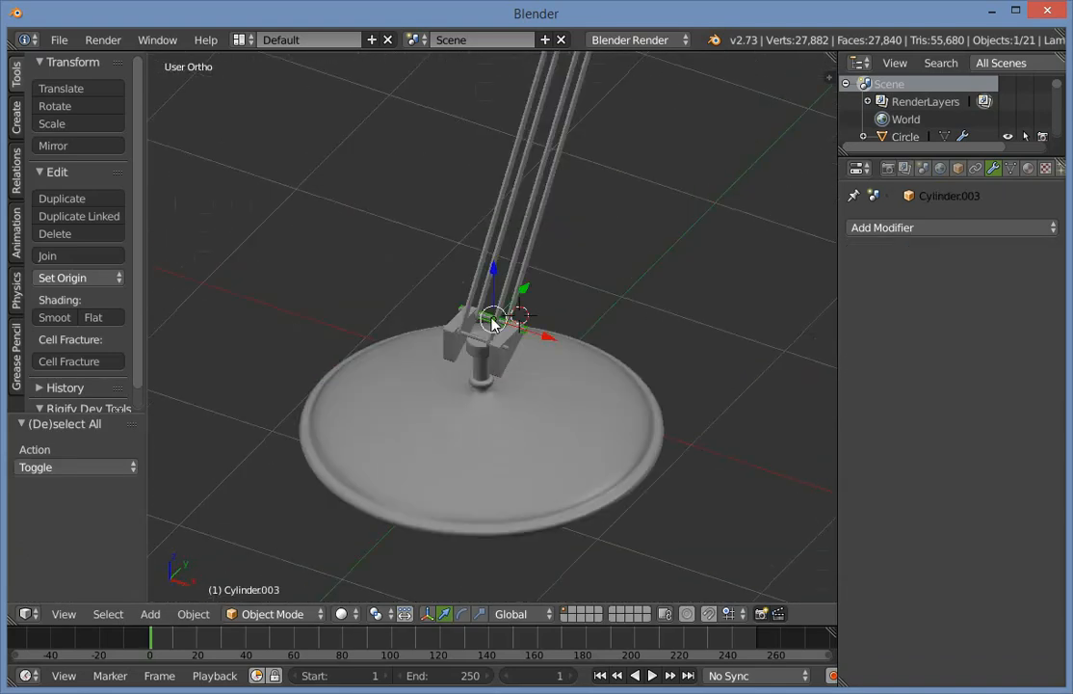
key(KP_3)
key(z)
key(KP_Decimal)
scroll(551, 299, up, 2)
key(shift+d)
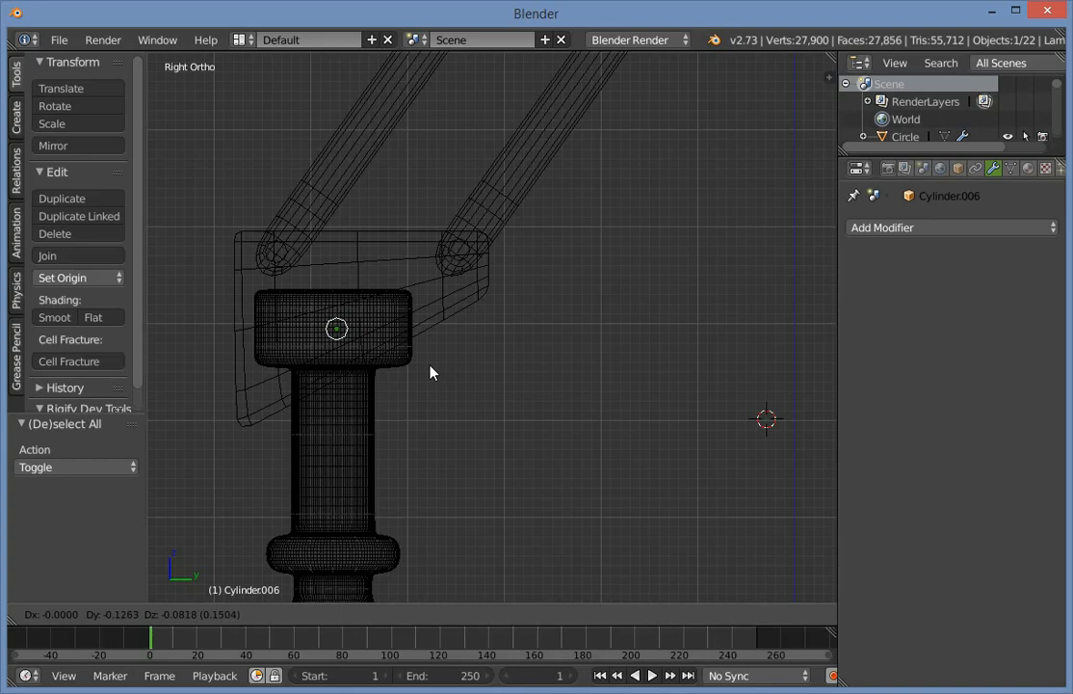
click(433, 371)
mouse_move(437, 376)
middle_down()
mouse_move(502, 468)
mouse_move(516, 432)
middle_up()
key(z)
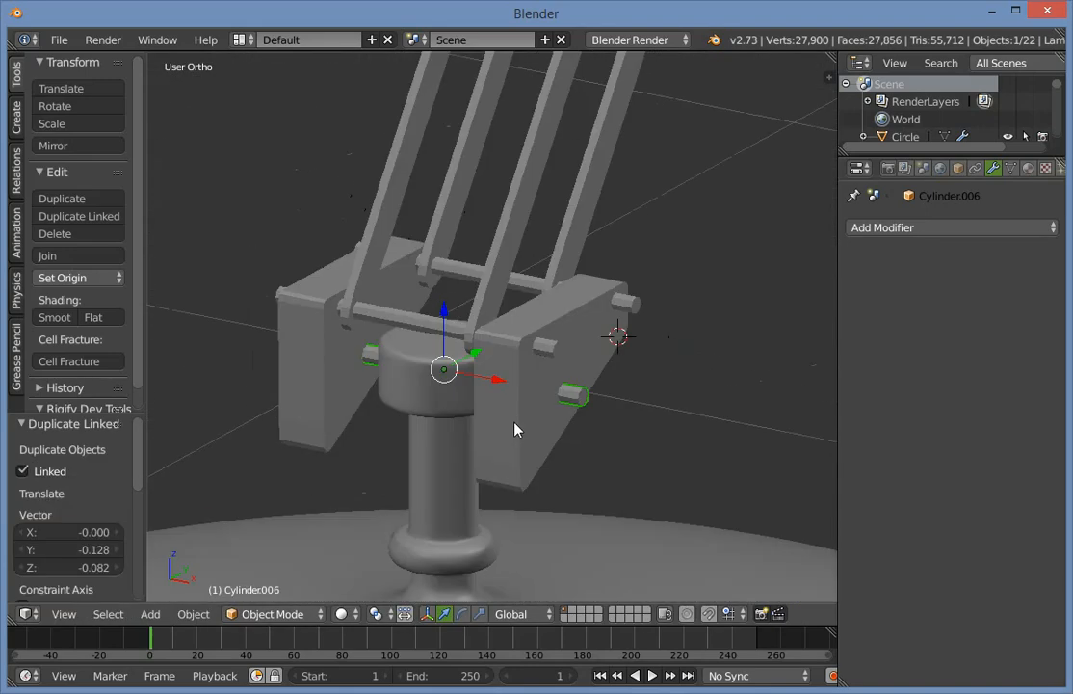
Thicken the duplicated rod by scaling it about 1.66 in every axis except X, and clear the selection.
key(s)
click(576, 461)
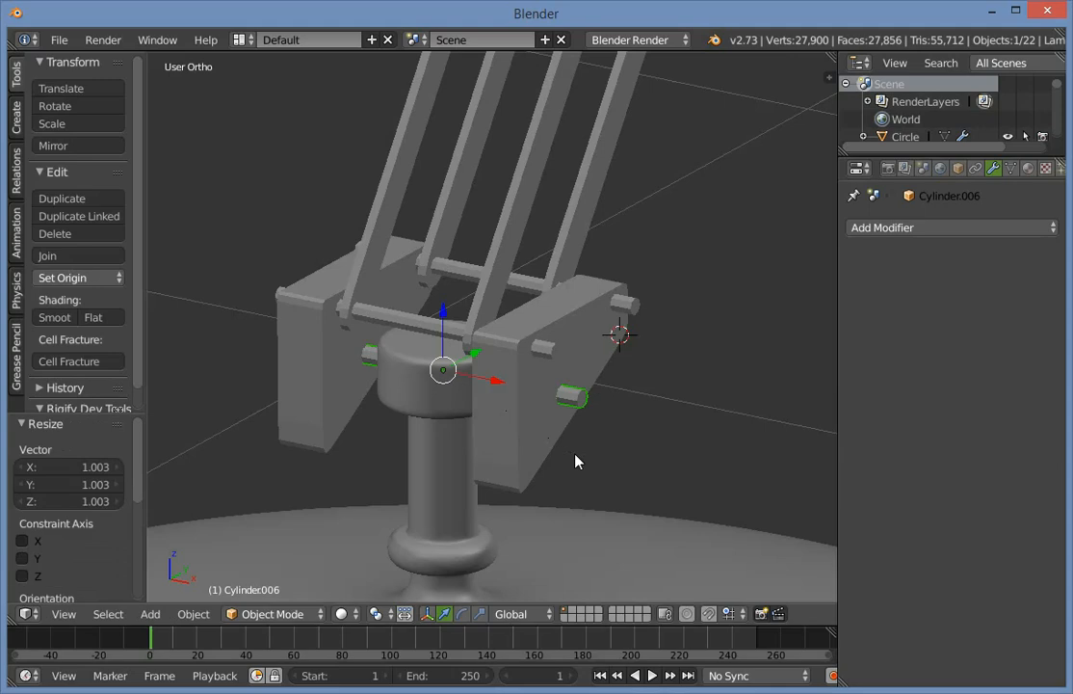
key(s)
key(shift+x)
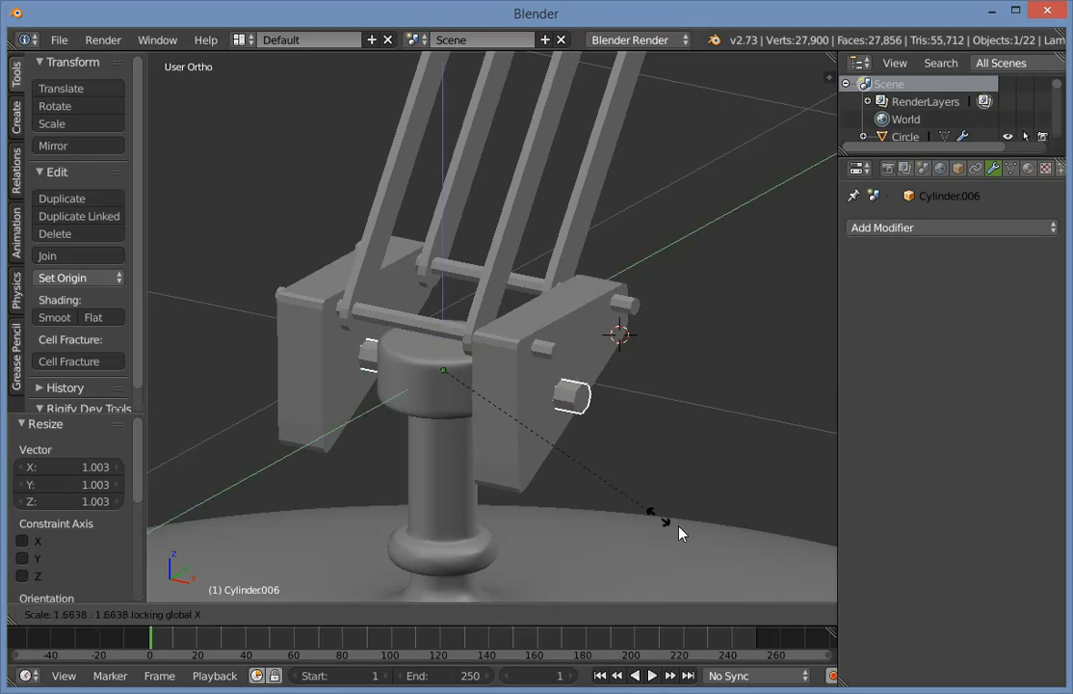
click(690, 540)
key(a)
Examine the whole lamp in angled views and in the right view.
scroll(691, 533, down, 5)
middle_drag(575, 497, 507, 453)
scroll(626, 484, down, 3)
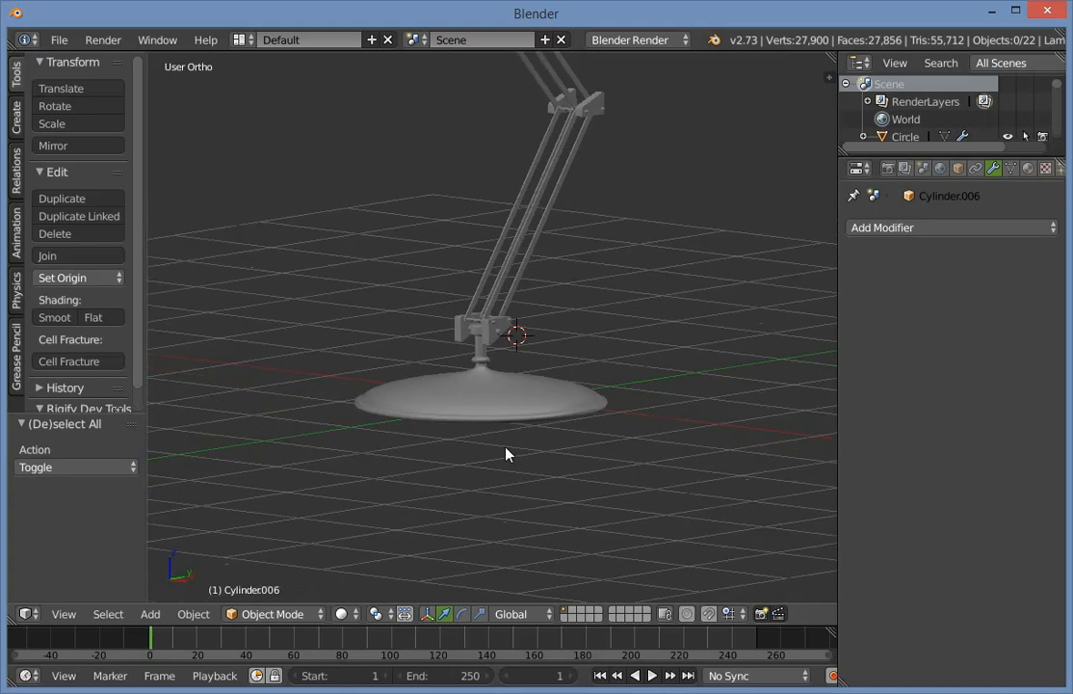
key(a)
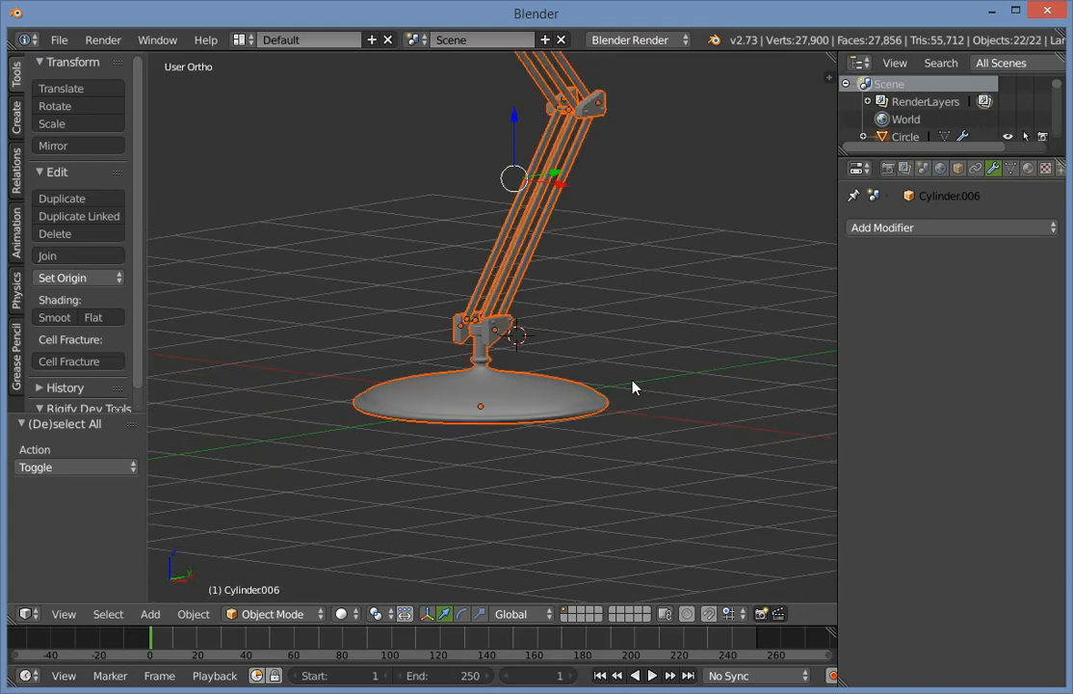
key(a)
scroll(559, 395, down, 2)
middle_drag(478, 406, 513, 431)
scroll(487, 414, down, 2)
scroll(494, 444, up, 3)
scroll(494, 444, down, 6)
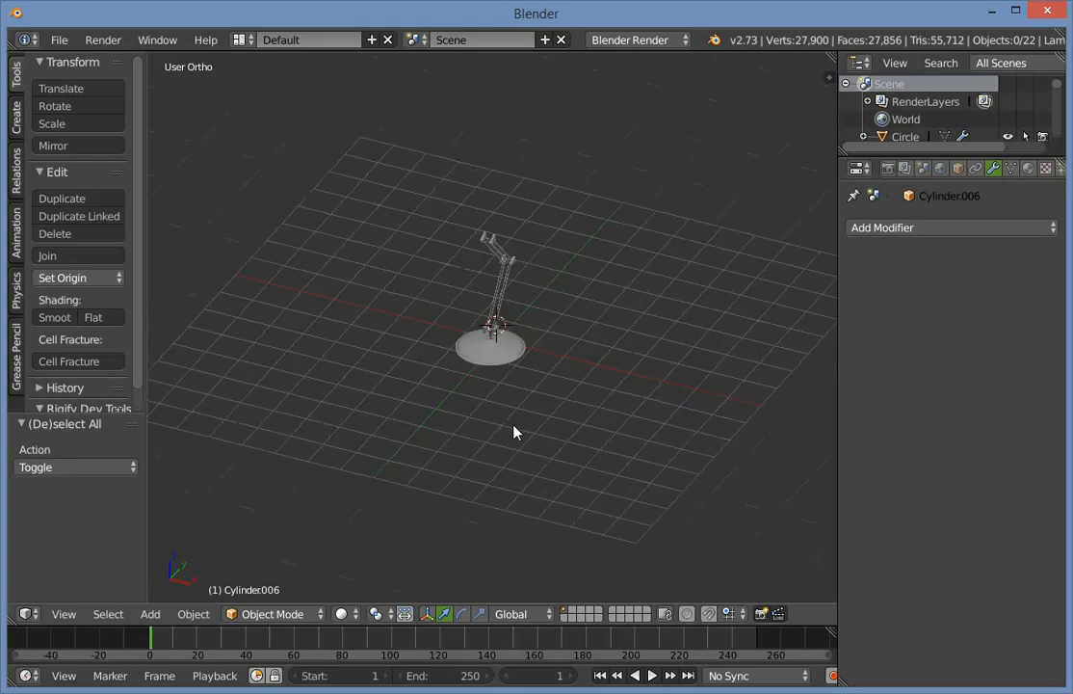
key(KP_3)
scroll(551, 301, up, 5)
shift+middle_drag(595, 306, 581, 531)
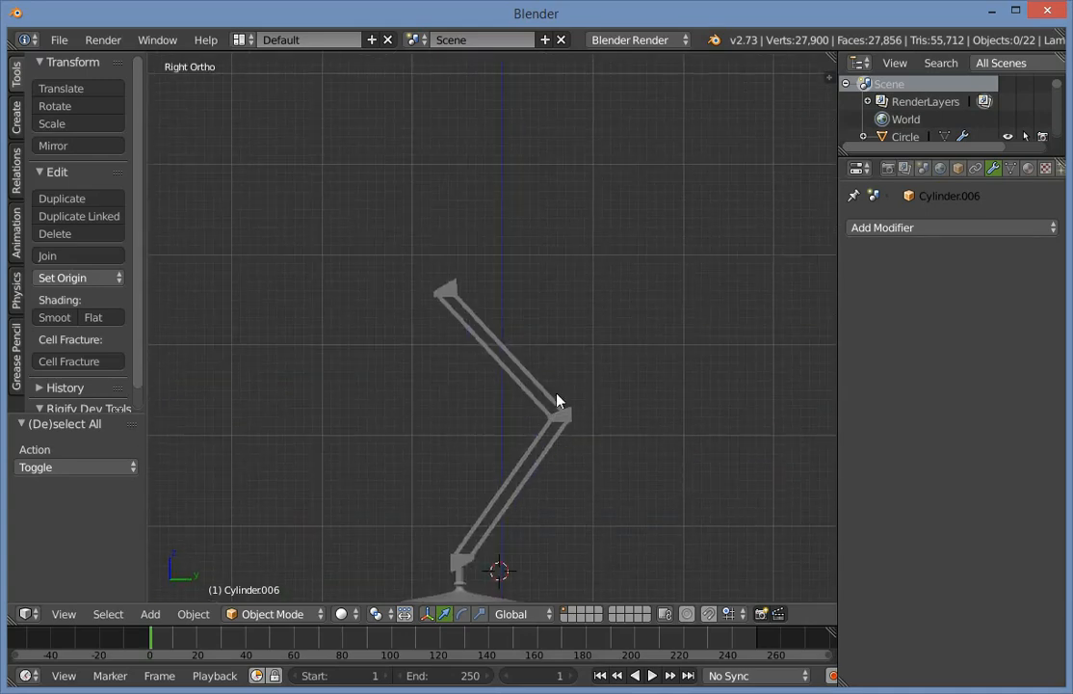
scroll(654, 417, up, 3)
scroll(659, 434, down, 3)
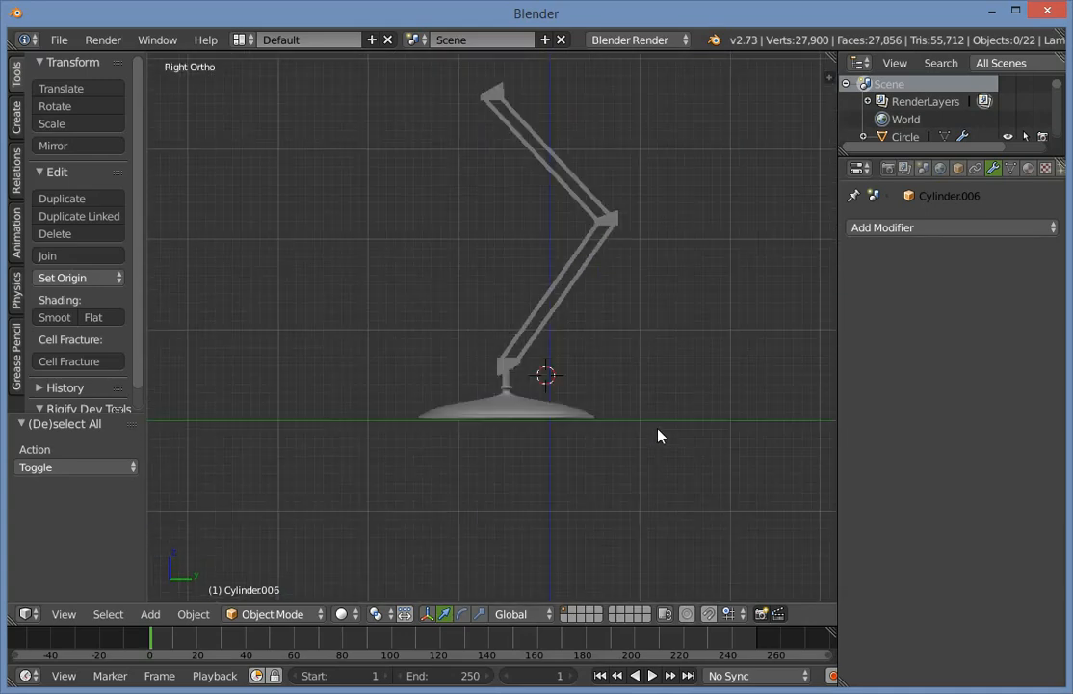
Place the 3D cursor in the empty space beside the lamp in the right view and add an 8-vertex mesh circle there.
shift+middle_drag(659, 437, 369, 398)
click(601, 261)
key(shift+a)
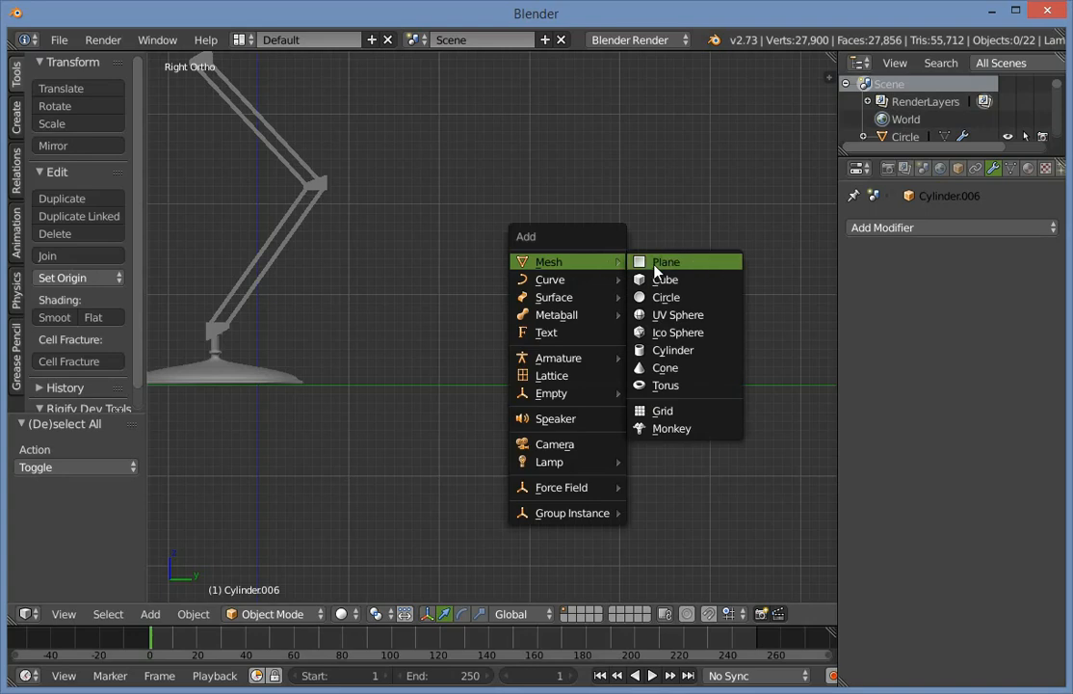
mouse_move(579, 265)
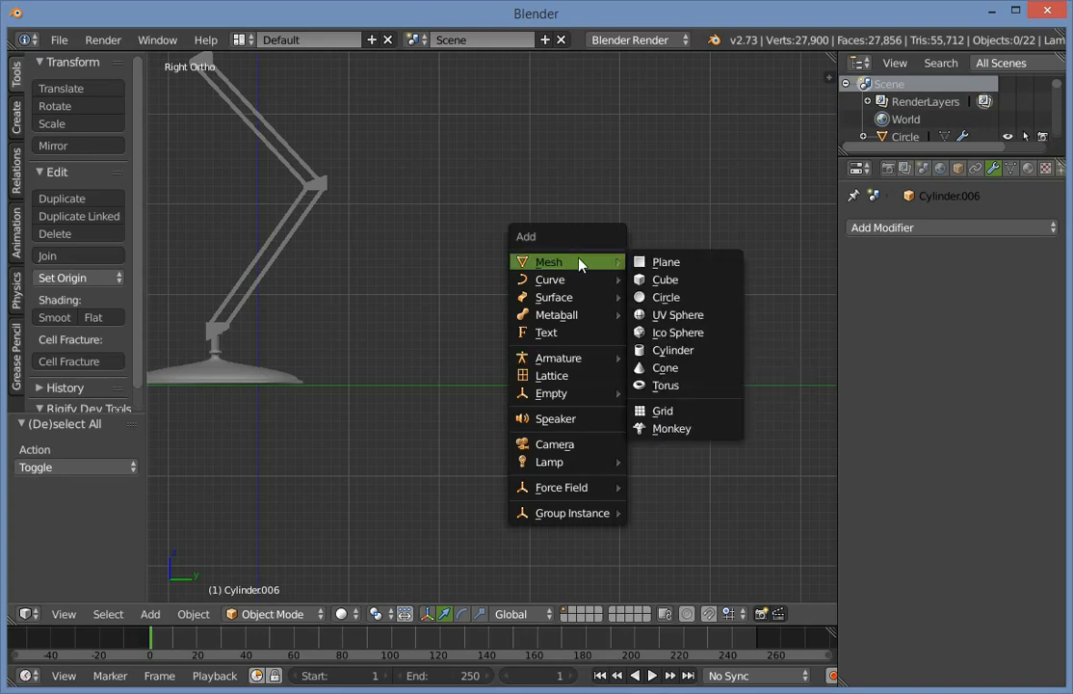
click(725, 305)
click(92, 466)
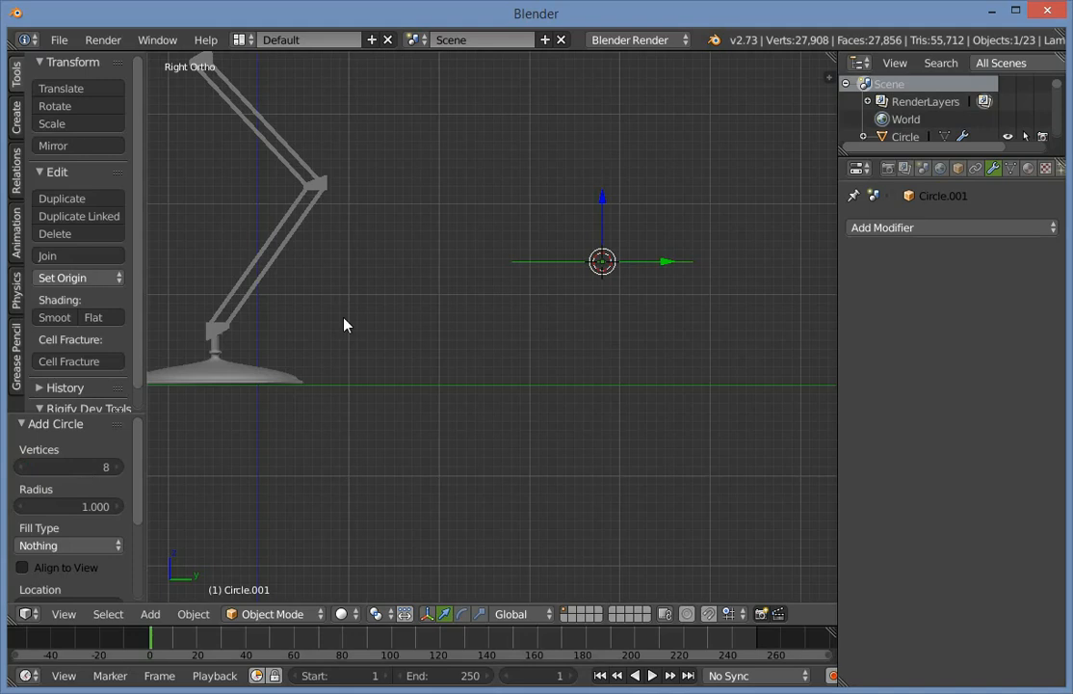
Add a Screw modifier to the new circle and set its axis to Y.
middle_drag(344, 325, 568, 324)
key(a)
key(a)
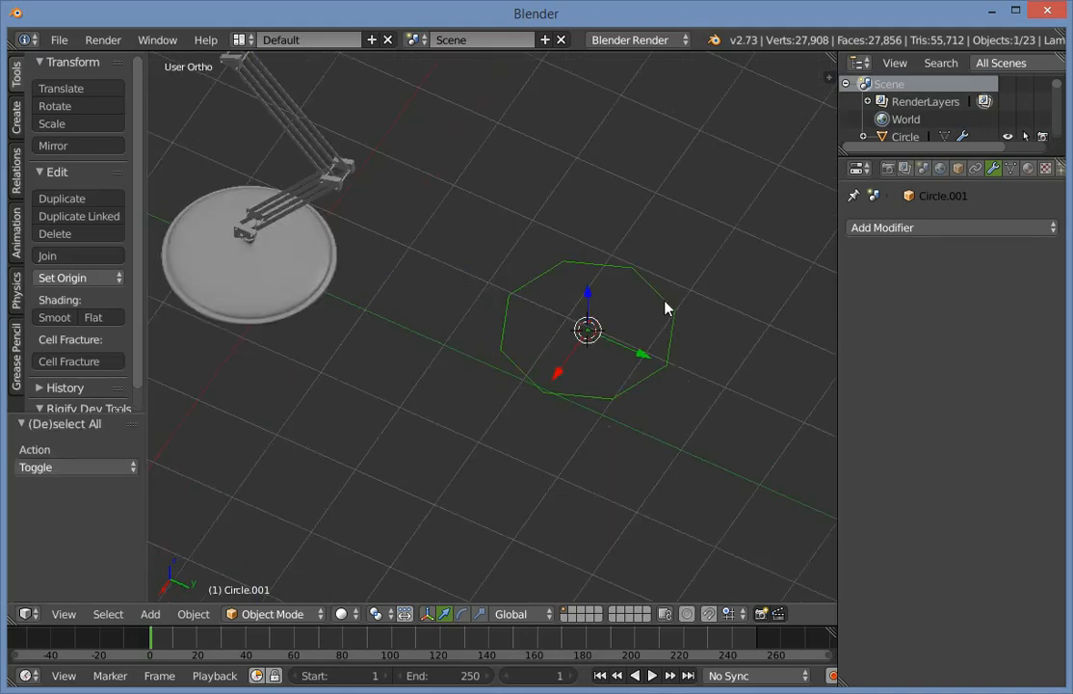
click(971, 231)
click(885, 229)
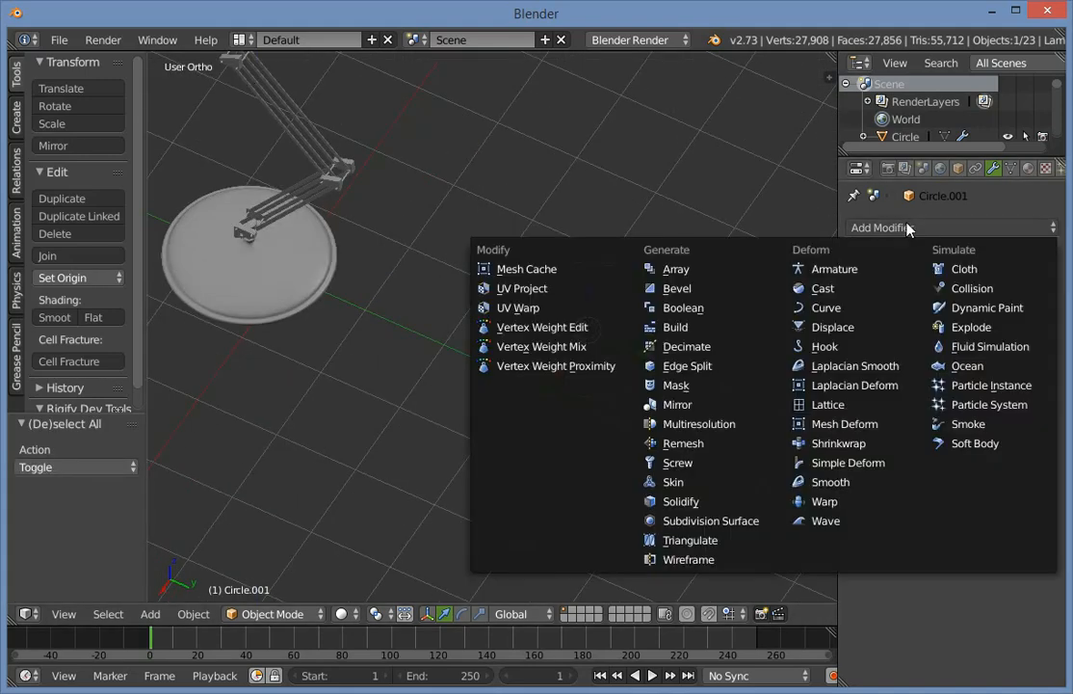
click(715, 463)
key(KP_1)
middle_drag(728, 210, 622, 288)
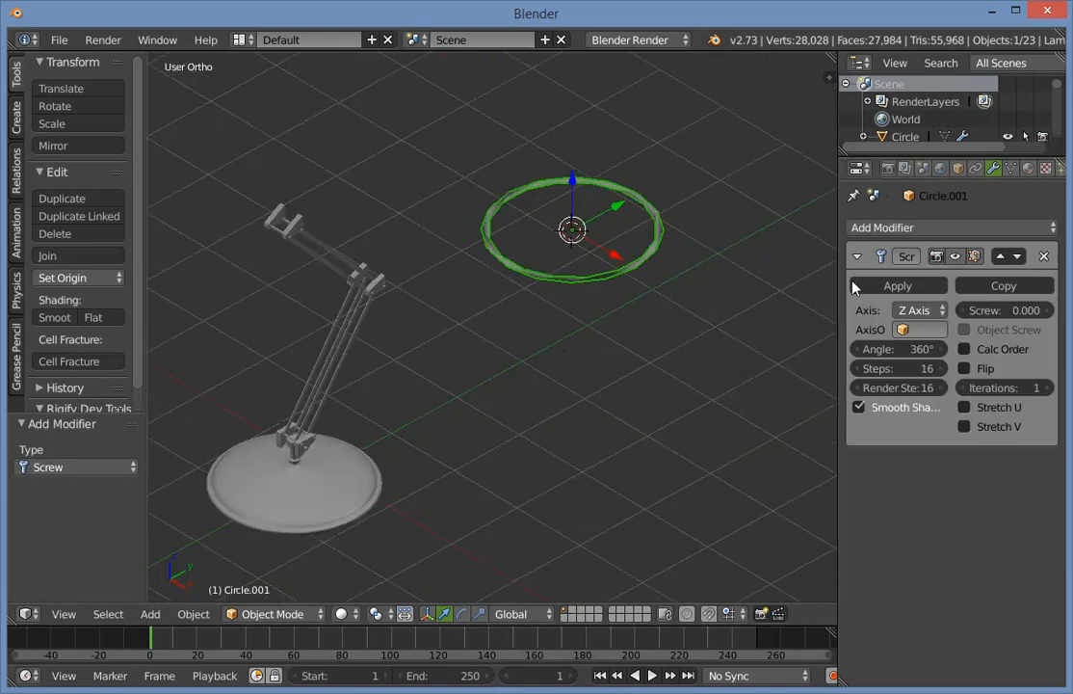
click(920, 309)
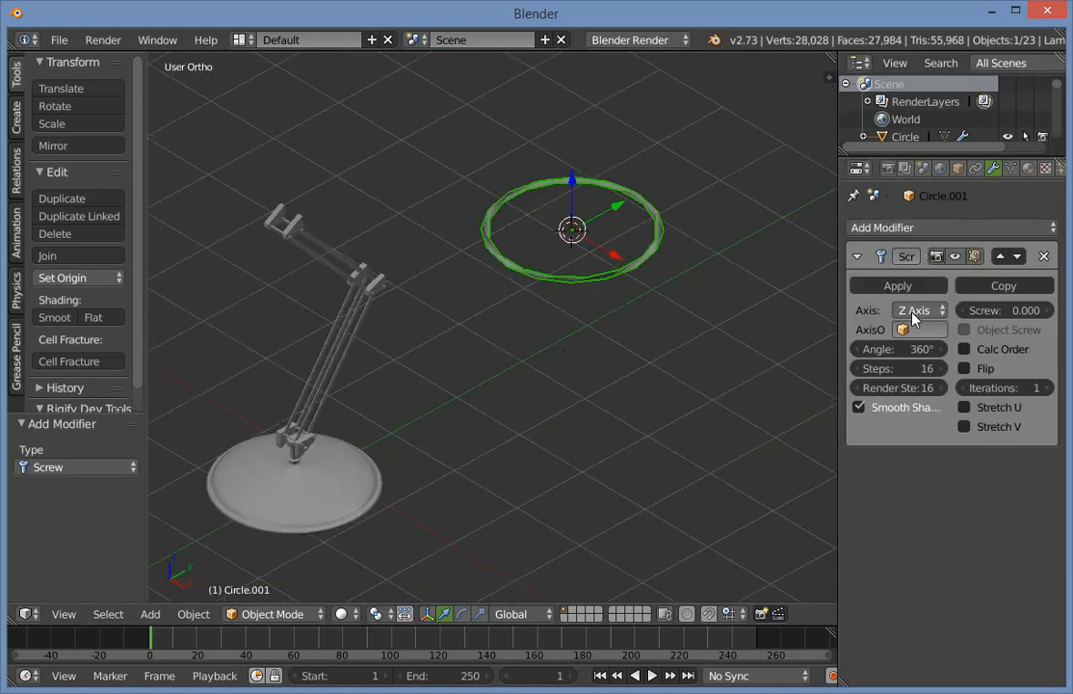
click(915, 310)
click(920, 271)
In the right view, rotate the circle's mesh upright and scale it down to about 0.233.
key(Tab)
key(z)
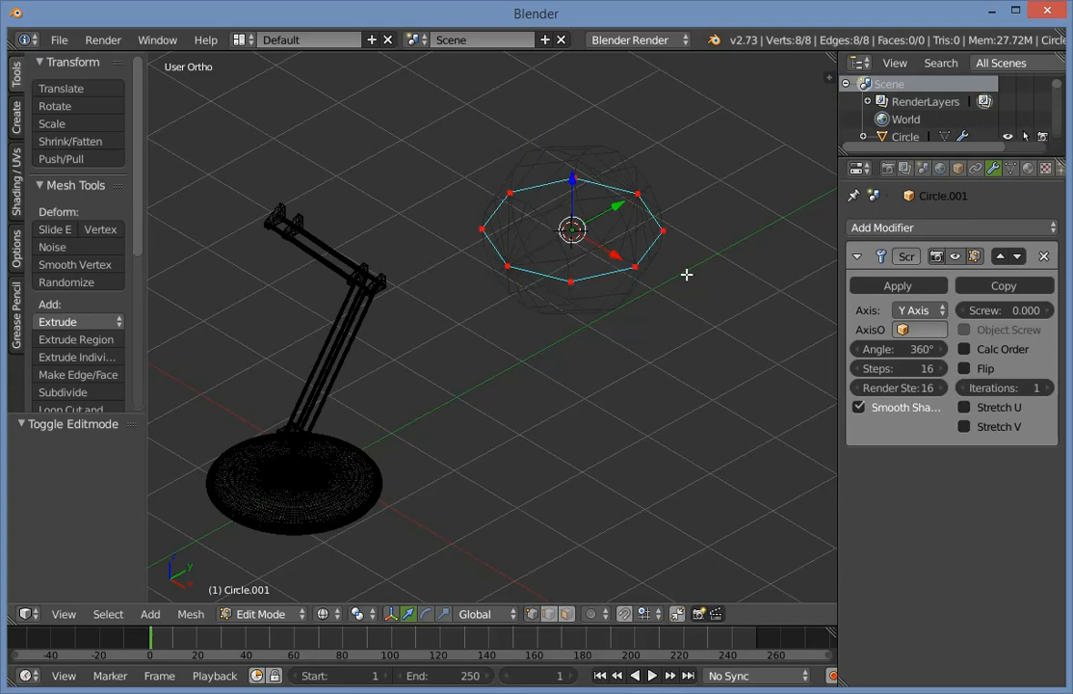
key(KP_1)
key(KP_3)
key(r)
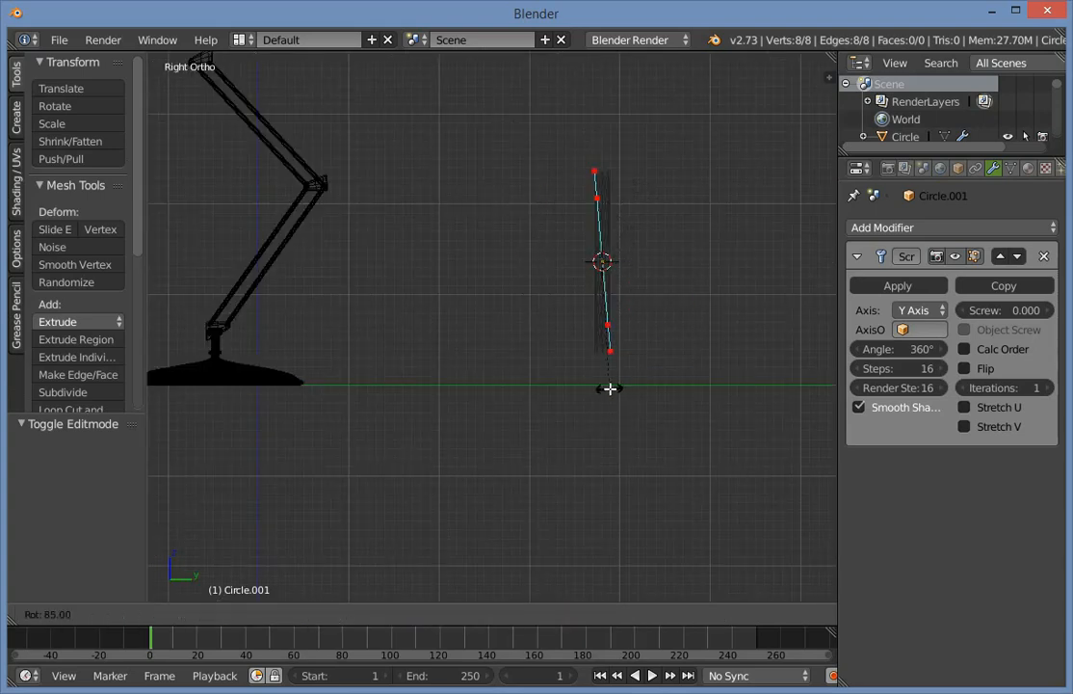
click(617, 393)
key(s)
click(607, 306)
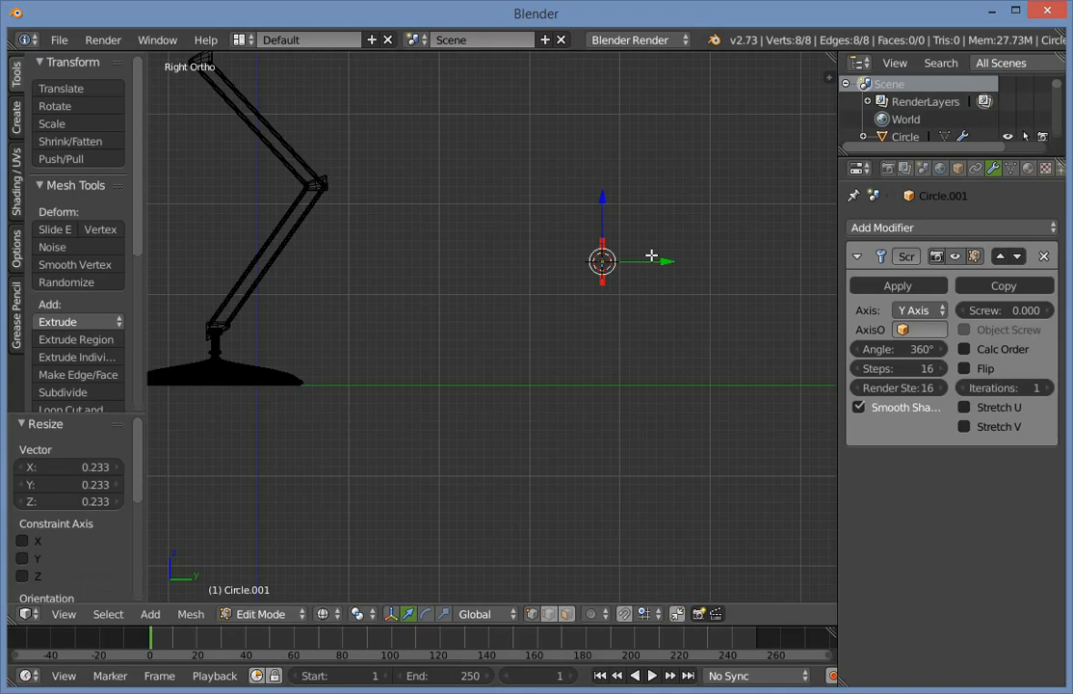
Offset the circle's mesh about 0.846 along the Y axis from its origin.
key(g)
key(y)
click(680, 305)
middle_drag(681, 305, 659, 404)
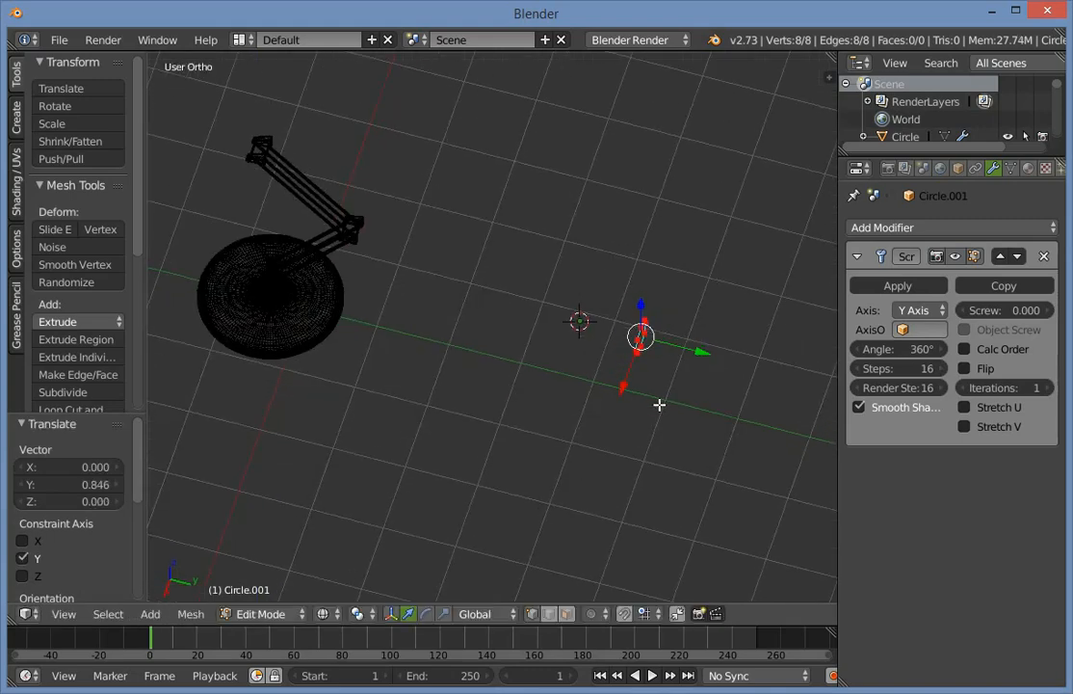
Try to rotate the circle's mesh about the Z axis, and set the Screw modifier's axis to Z.
key(r)
key(z)
click(729, 402)
scroll(738, 398, up, 4)
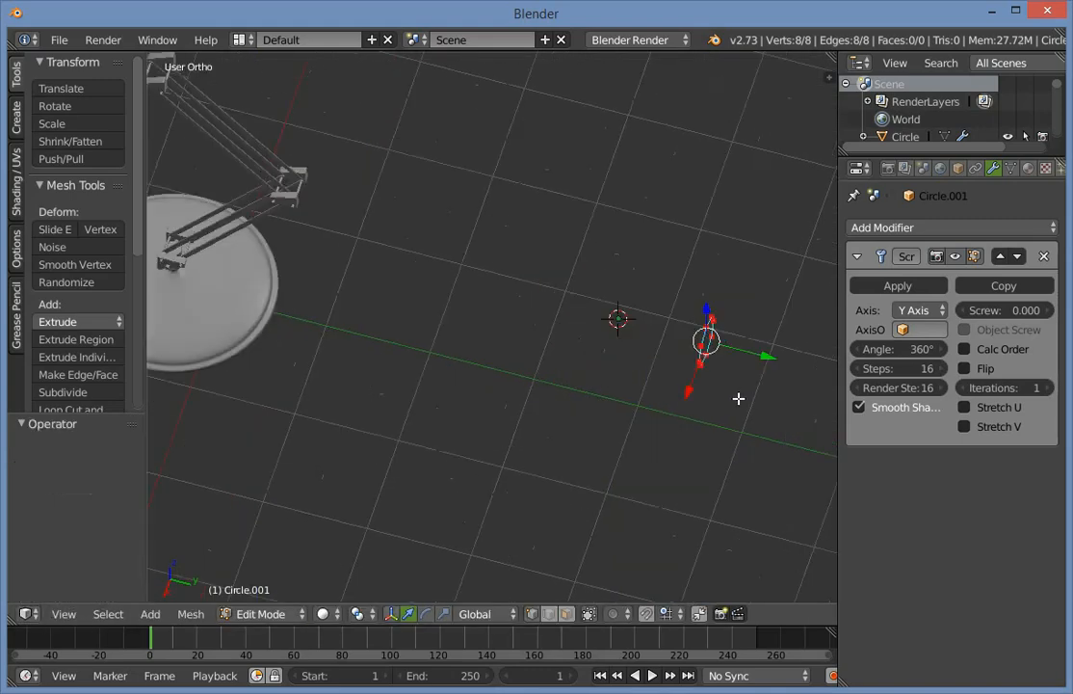
click(920, 310)
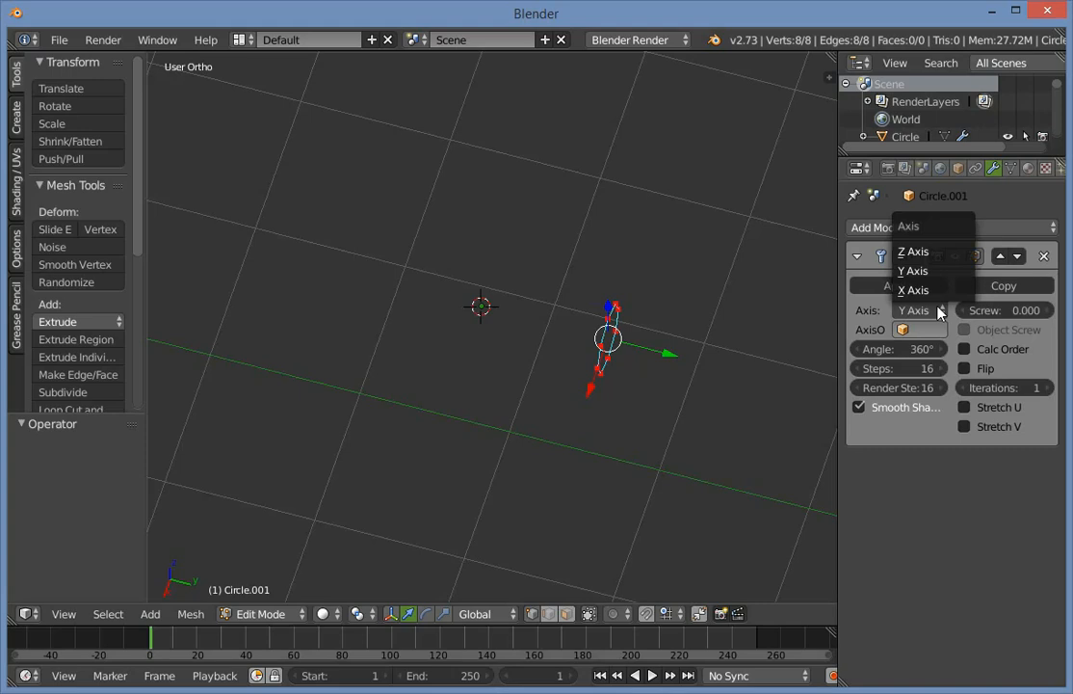
click(923, 253)
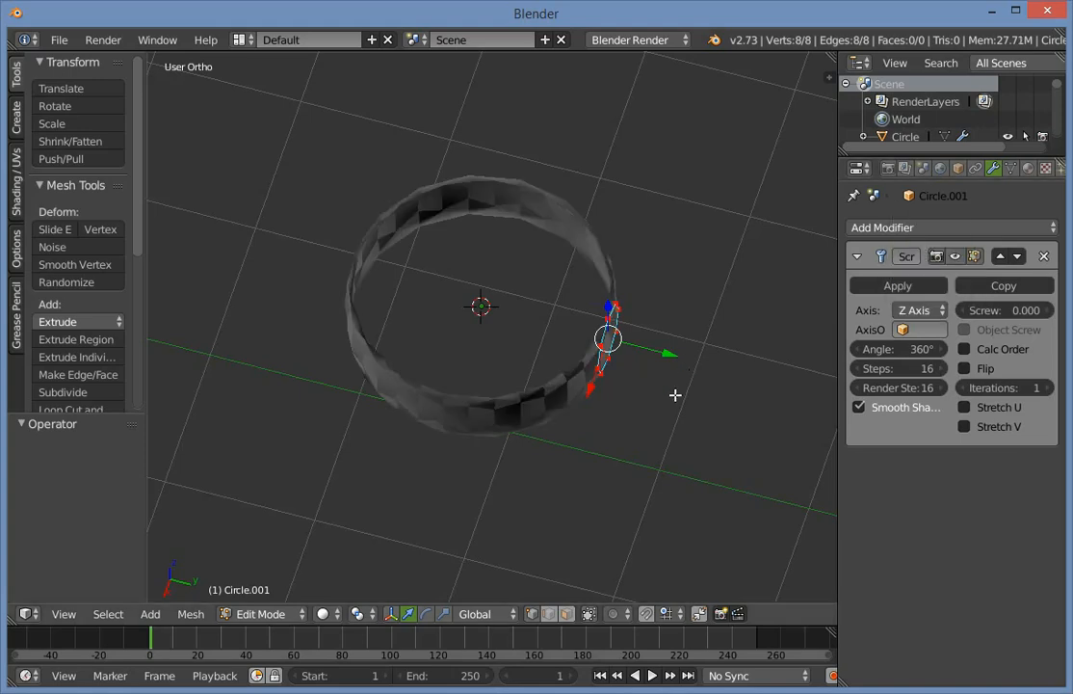
Try rotating the circle's mesh about -85° in the angled view, and undo the rotation.
key(r)
click(628, 319)
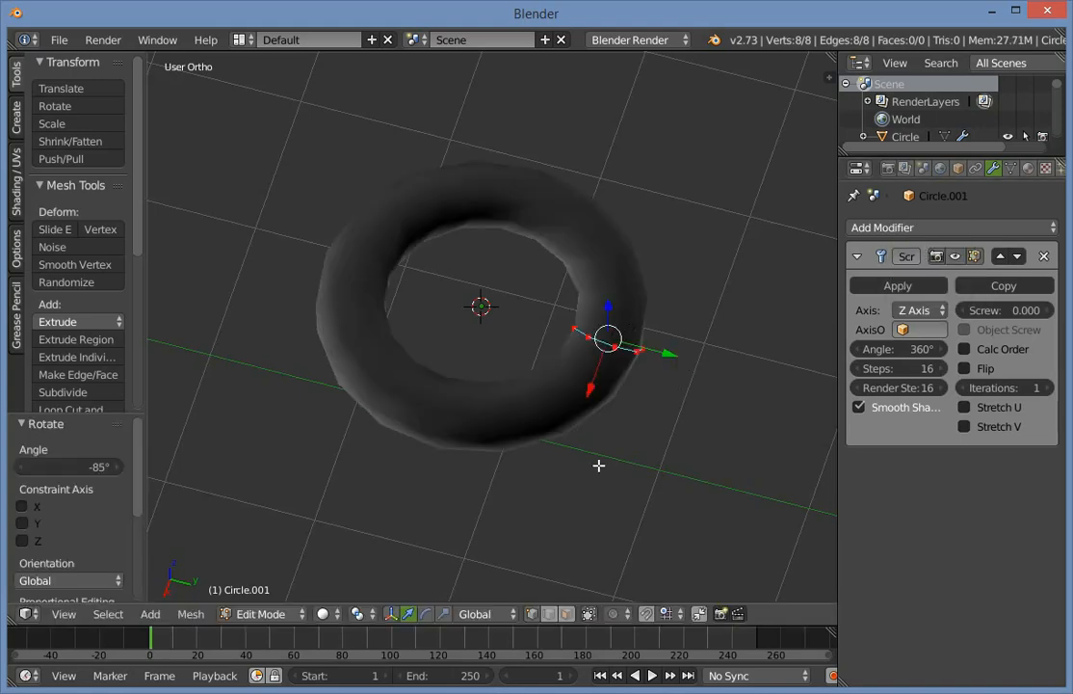
middle_drag(599, 466, 512, 296)
key(ctrl+z)
Rotate the circle's mesh 91° about the Z axis so the Screw modifier sweeps it into a round ring.
middle_drag(636, 182, 521, 249)
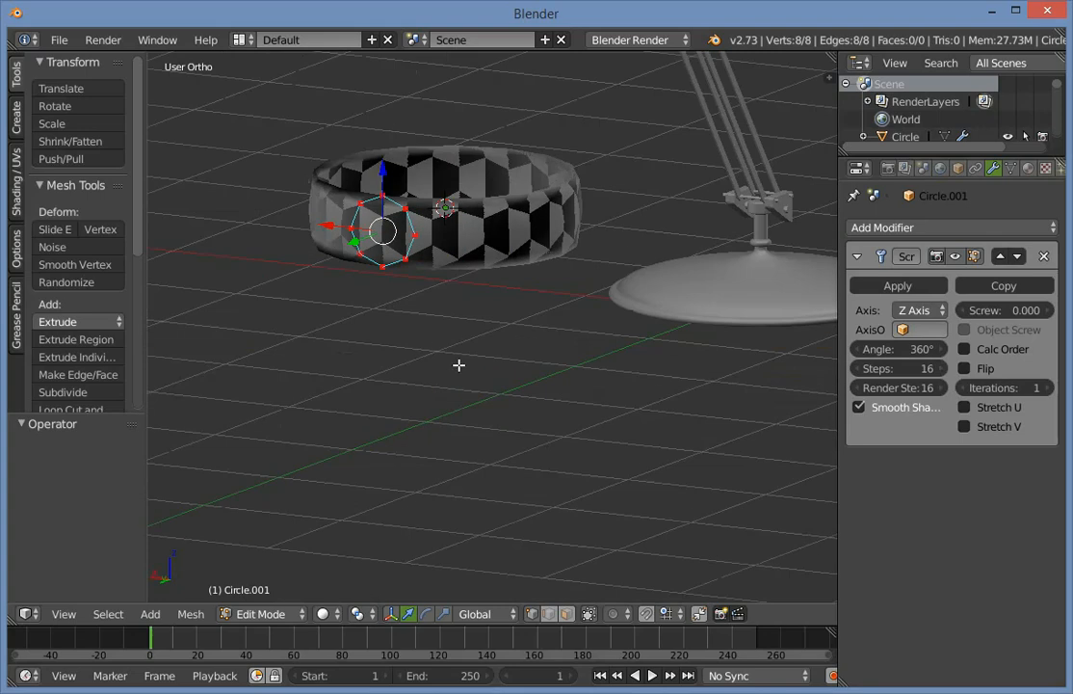
text(rz91)
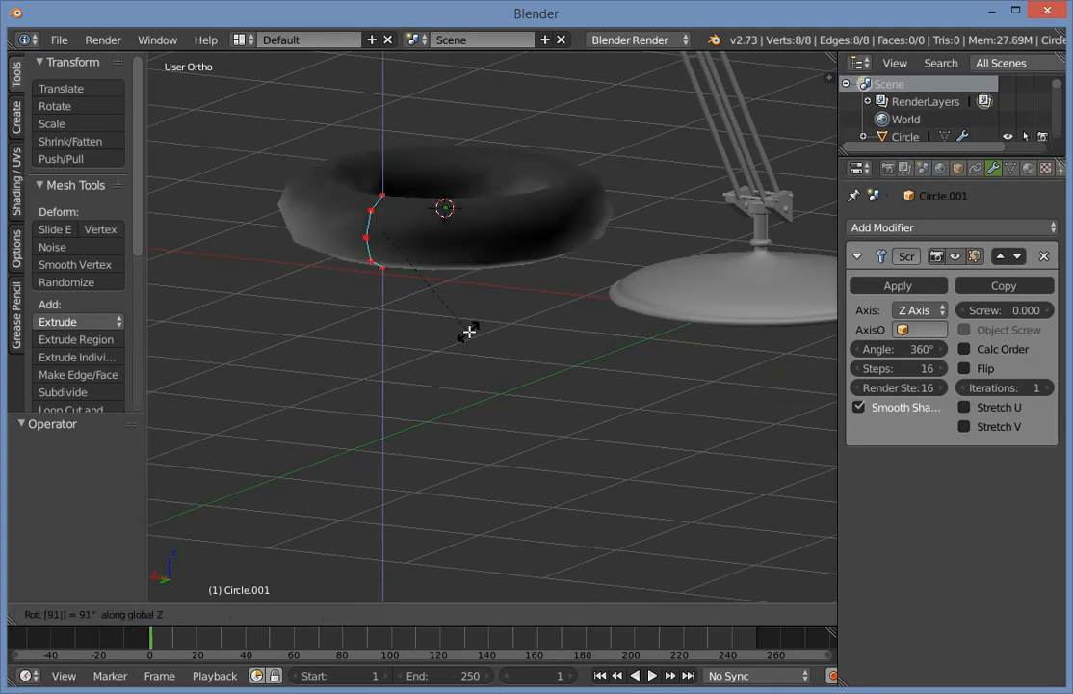
key(Return)
middle_drag(455, 187, 476, 430)
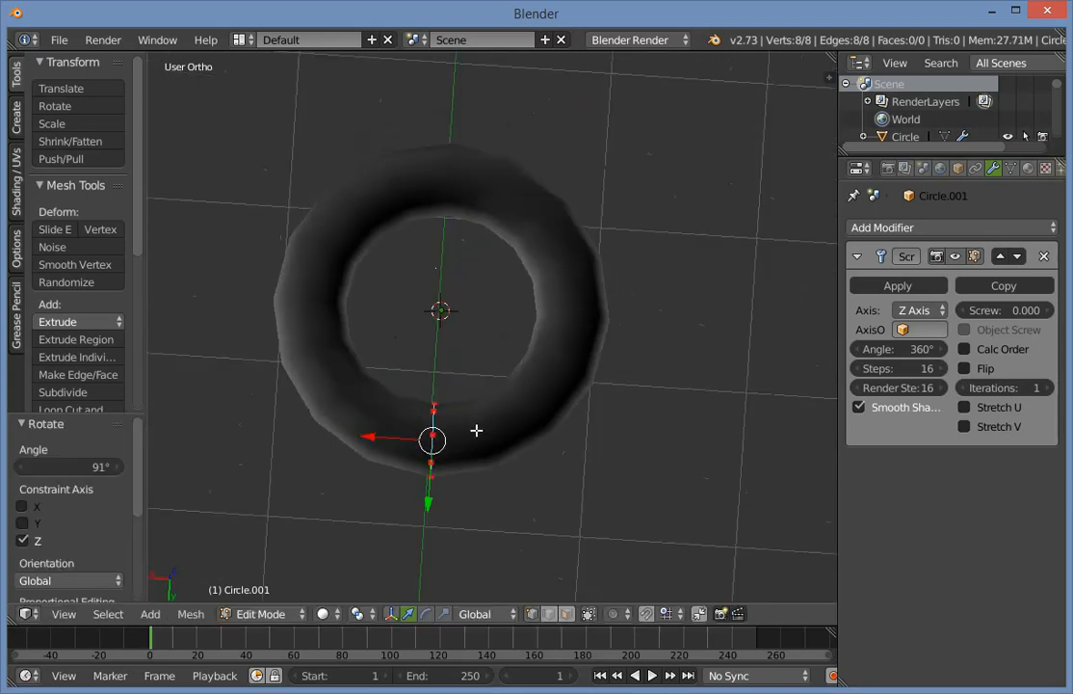
Turn the ring's circular profile around in the top view to reverse the dark surface shading.
key(KP_7)
key(Tab)
key(Tab)
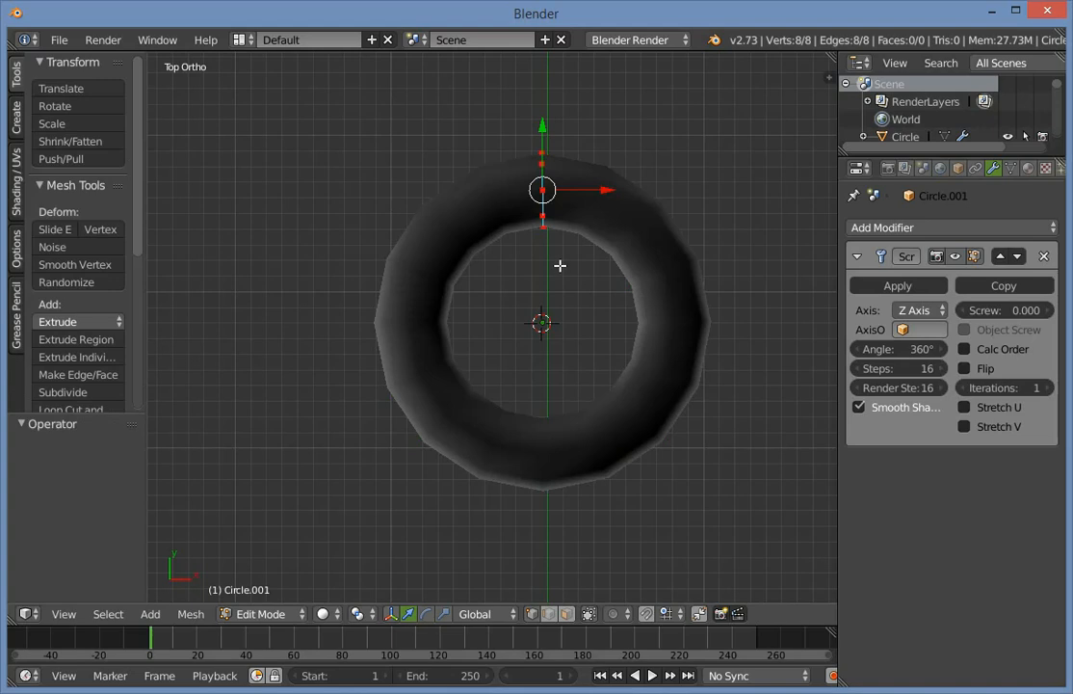
key(r)
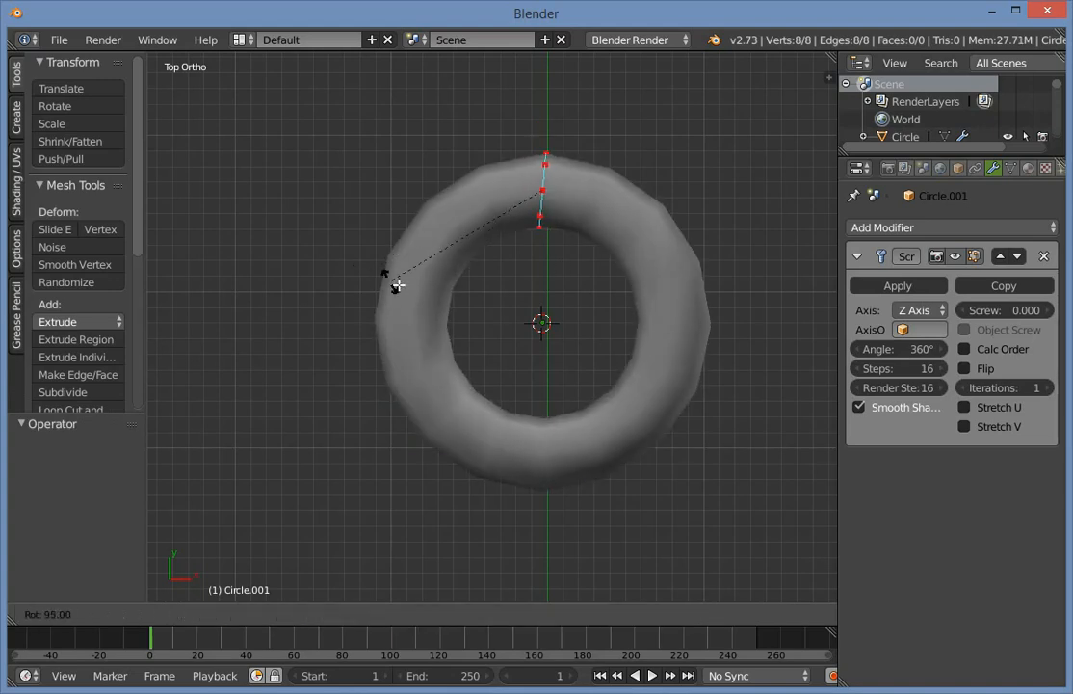
click(415, 294)
key(Tab)
middle_drag(686, 358, 515, 248)
key(Tab)
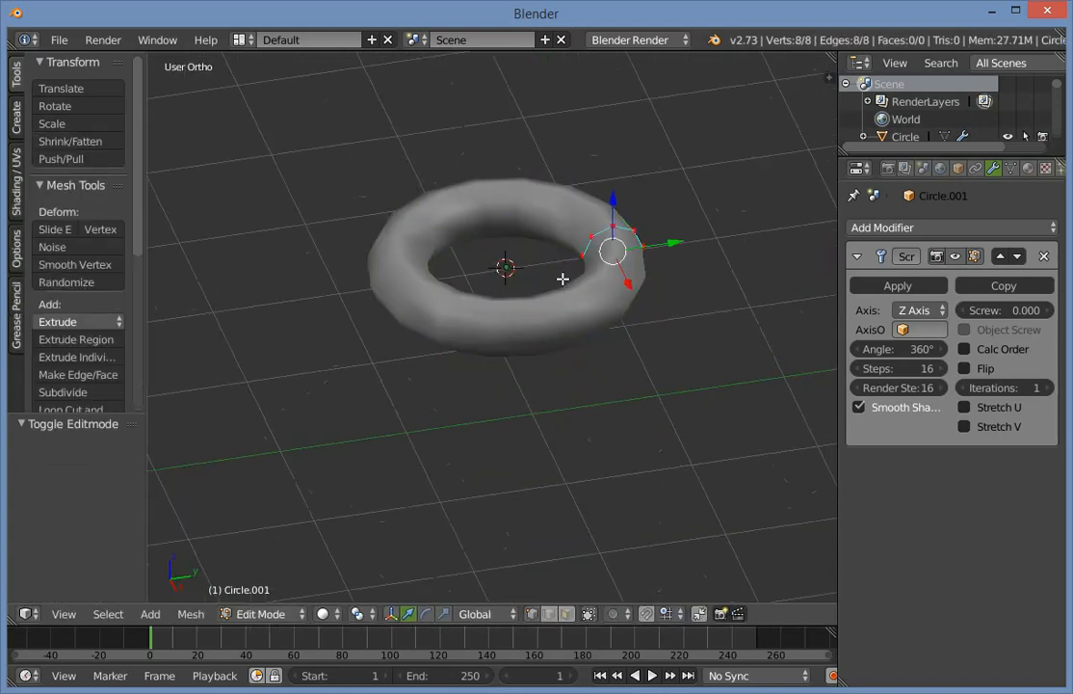
Scale down the circular profile to make the swept ring thinner, and return to Object Mode with solid shading.
key(Tab)
scroll(605, 315, down, 2)
key(Tab)
key(z)
key(s)
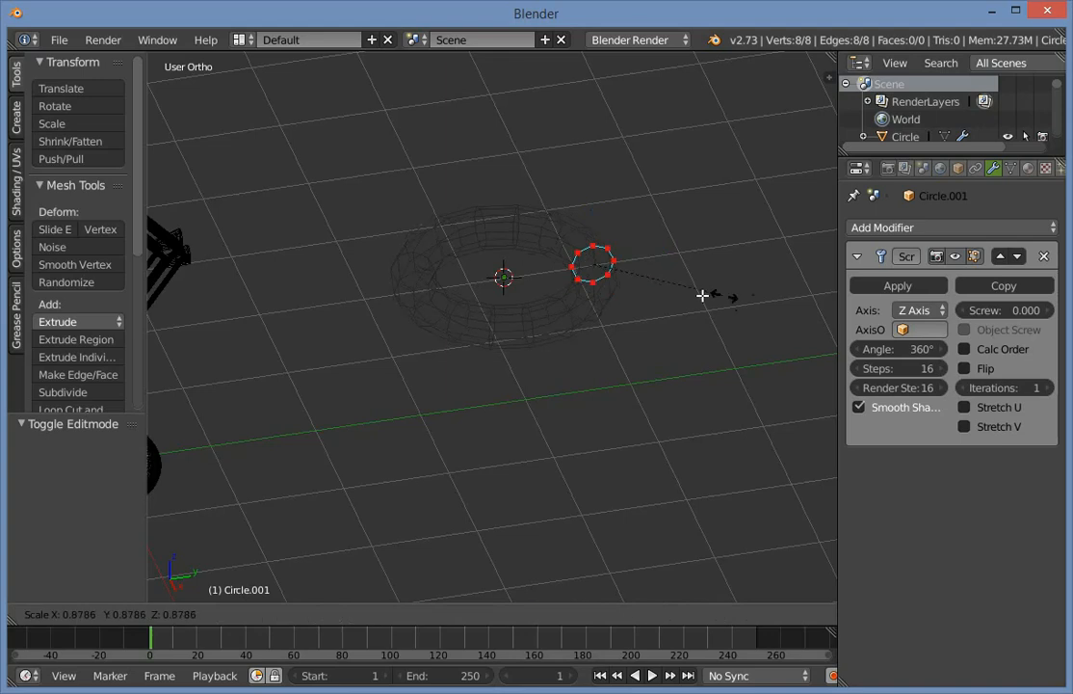
click(671, 285)
key(Tab)
key(z)
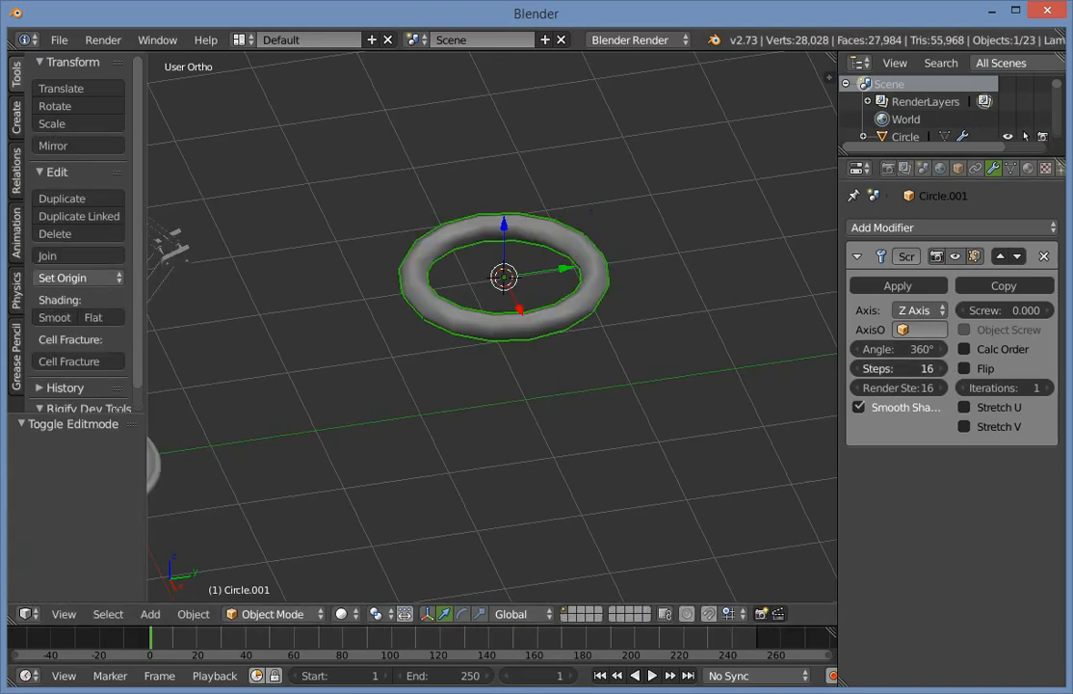
Set the Screw modifier's steps to 24 for a smoother ring.
mouse_move(918, 368)
mouse_down()
mouse_move(858, 368)
mouse_move(918, 366)
mouse_up()
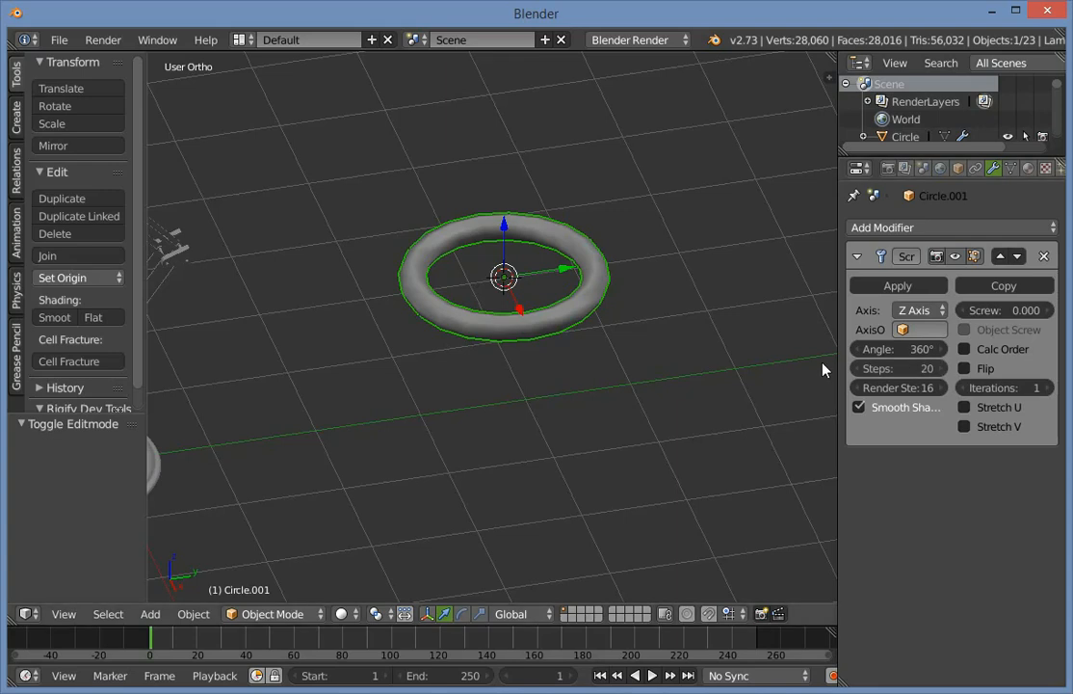
click(854, 369)
click(854, 369)
click(854, 369)
click(854, 369)
click(854, 370)
click(854, 369)
click(854, 369)
click(854, 370)
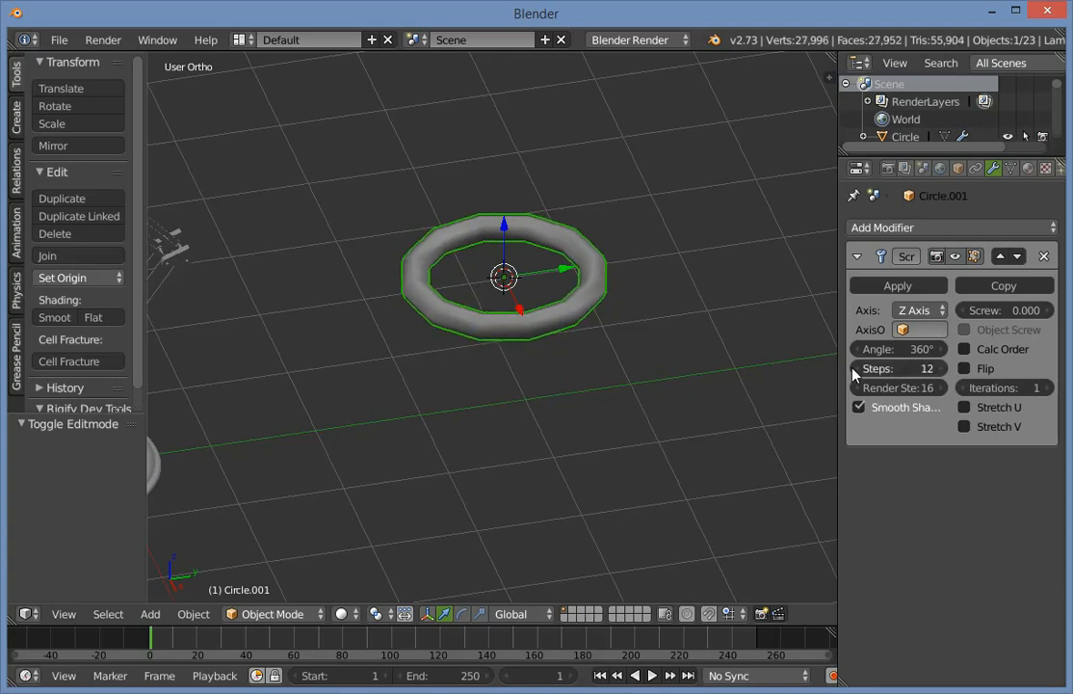
drag(854, 371, 925, 368)
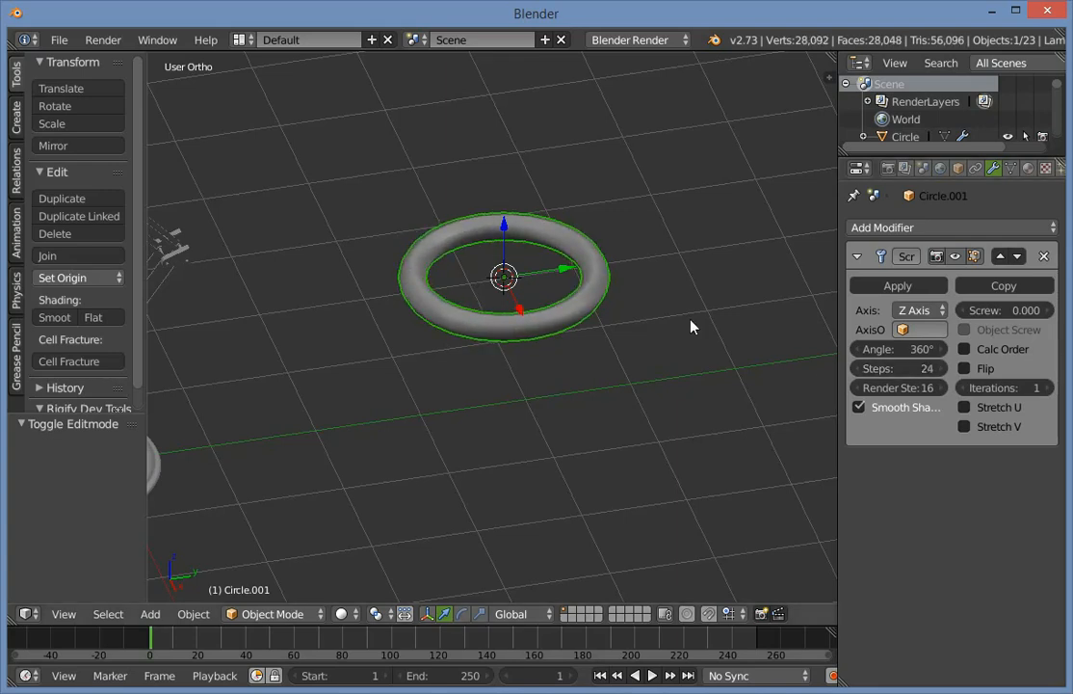
Turn the ring into a coil spring by setting the Screw value to 1.500 and the iterations to 13.
key(z)
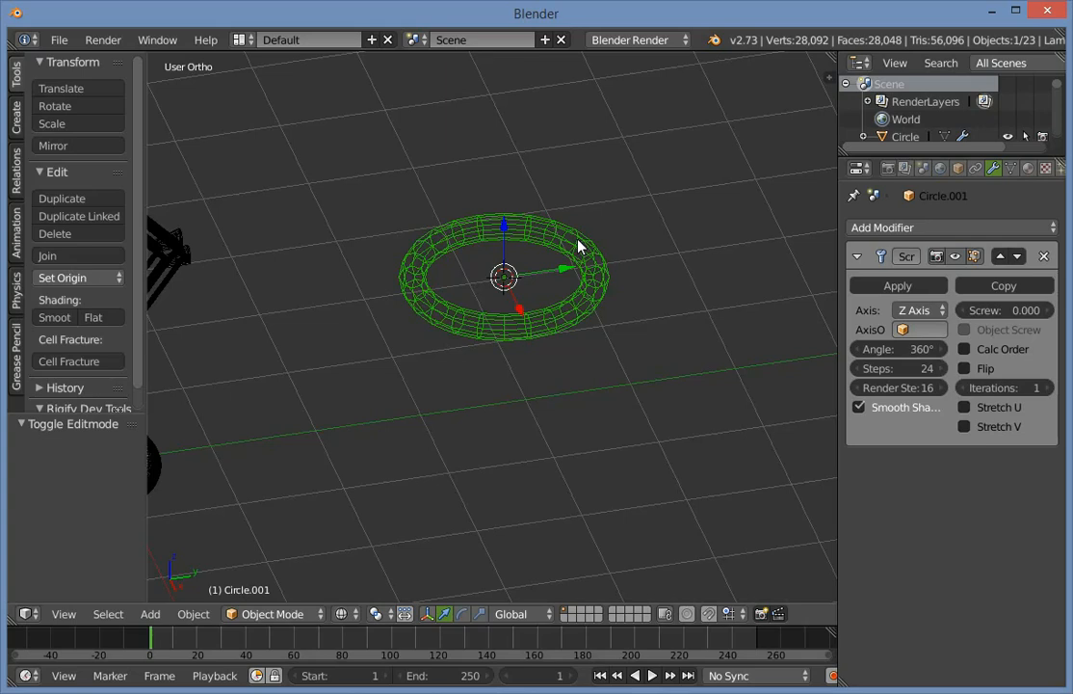
mouse_move(964, 310)
mouse_down()
mouse_move(1060, 310)
mouse_move(1022, 310)
mouse_move(1051, 311)
mouse_up()
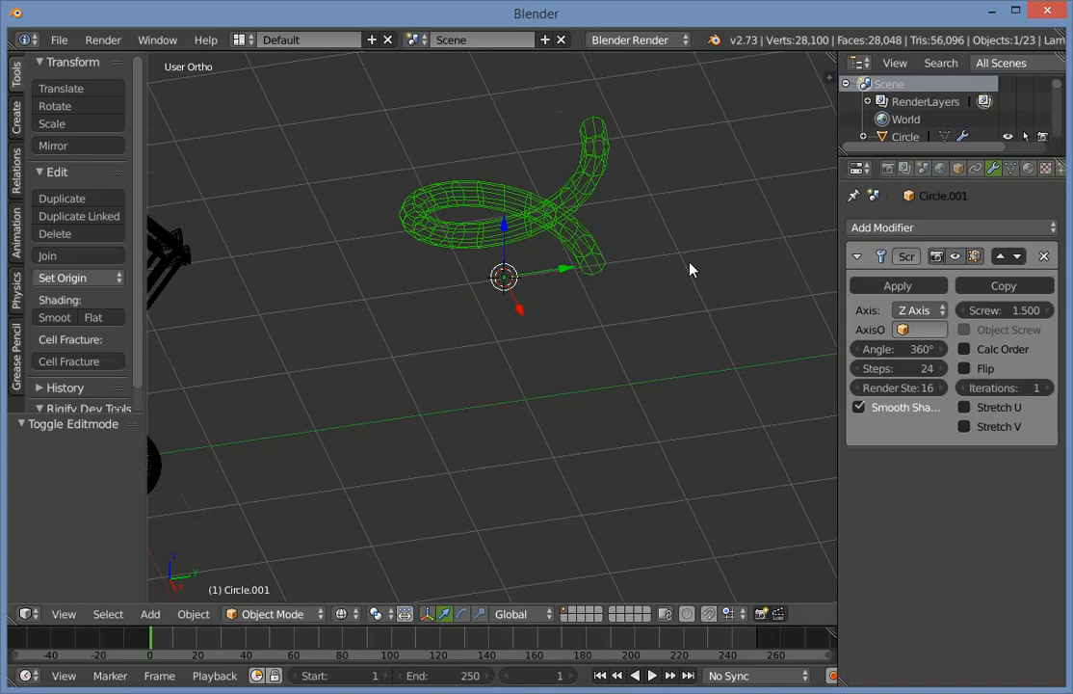
key(z)
drag(1048, 388, 1068, 390)
scroll(812, 351, down, 4)
key(KP_1)
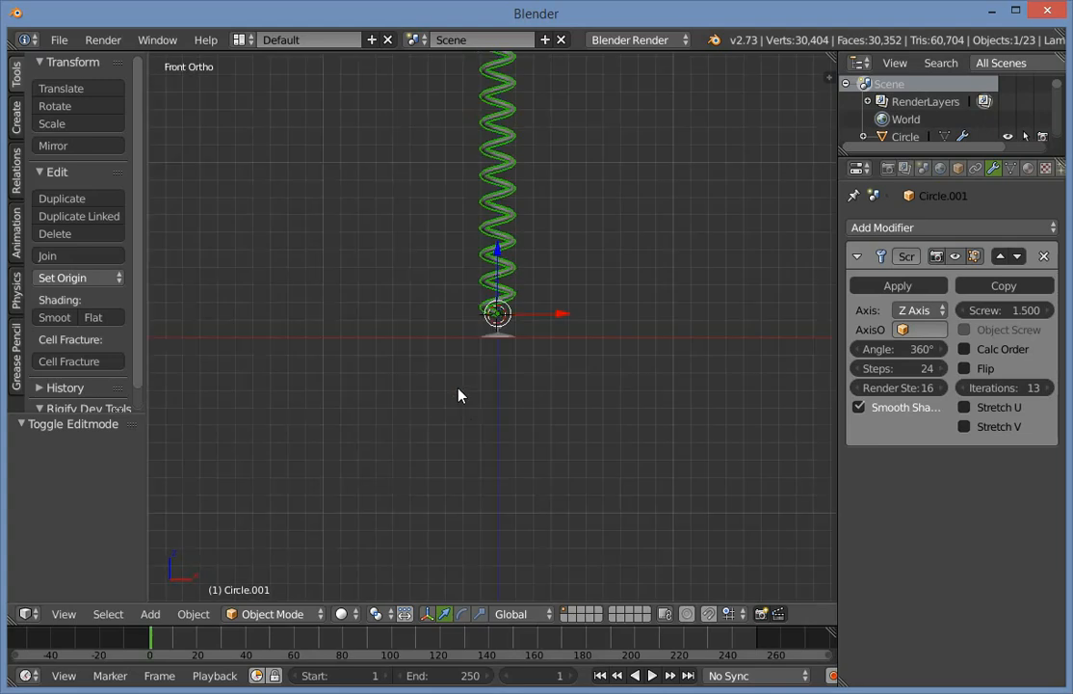
Shrink the whole spring to lamp-part size, scaling it down strongly and again by about 0.403.
scroll(764, 335, up, 3)
key(s)
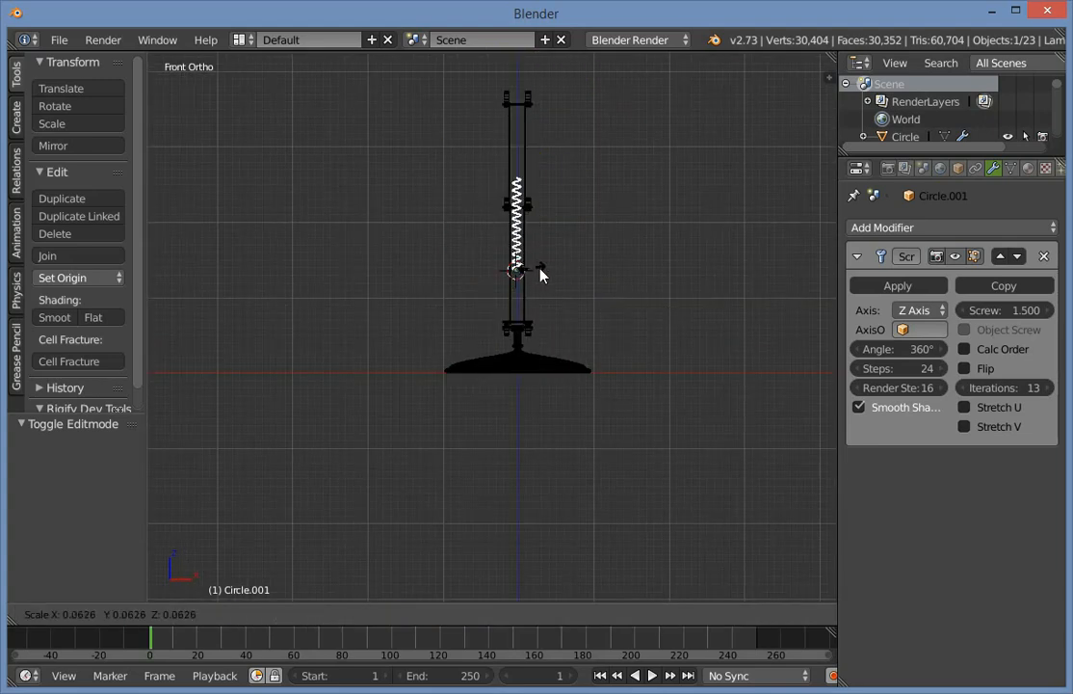
click(549, 269)
scroll(620, 231, up, 6)
mouse_move(621, 231)
shift+middle_down()
mouse_move(498, 486)
mouse_move(663, 416)
shift+middle_up()
scroll(632, 461, up, 3)
key(s)
click(497, 467)
In the right view, move the spring onto the joint at the foot of the lower arm.
key(KP_3)
scroll(479, 487, down, 9)
key(z)
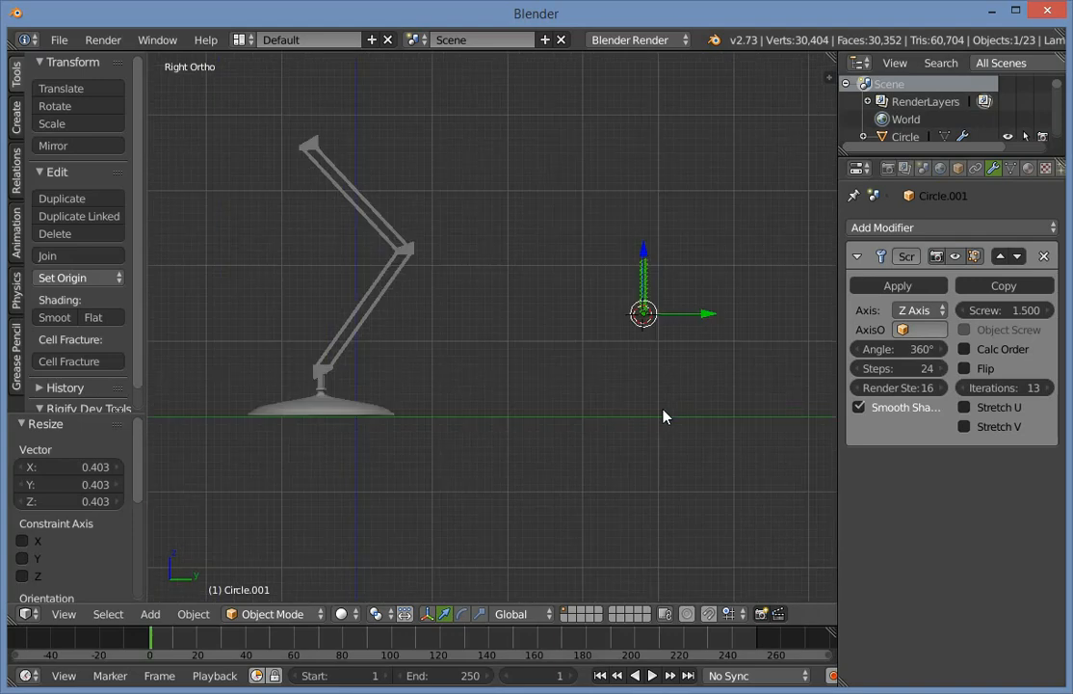
key(g)
click(302, 359)
scroll(595, 364, up, 8)
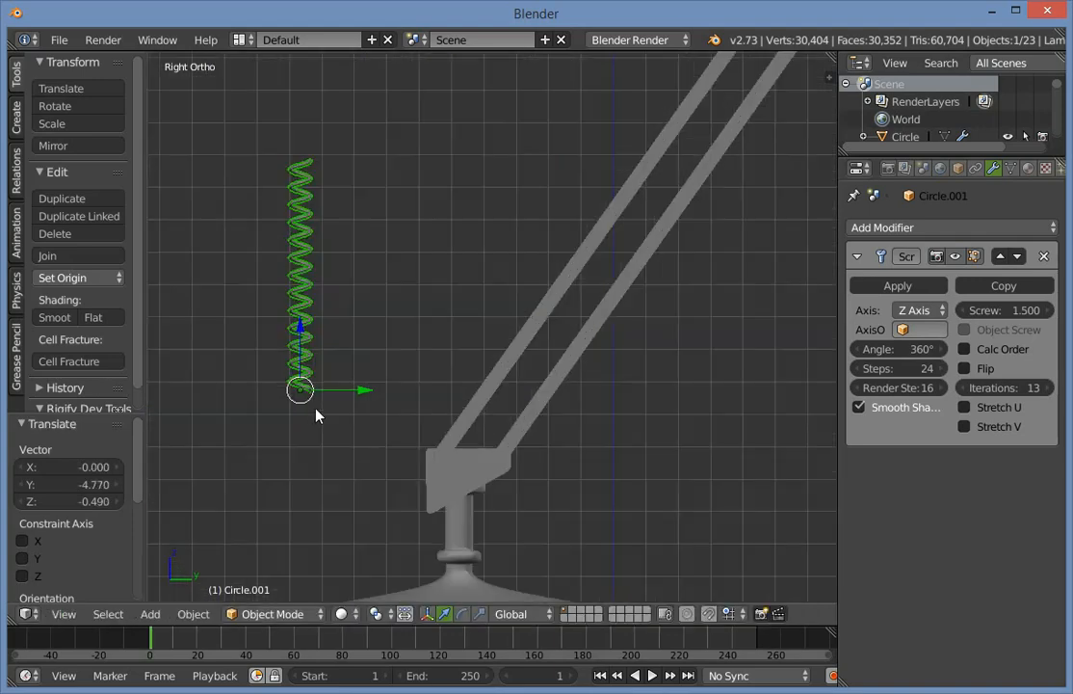
key(g)
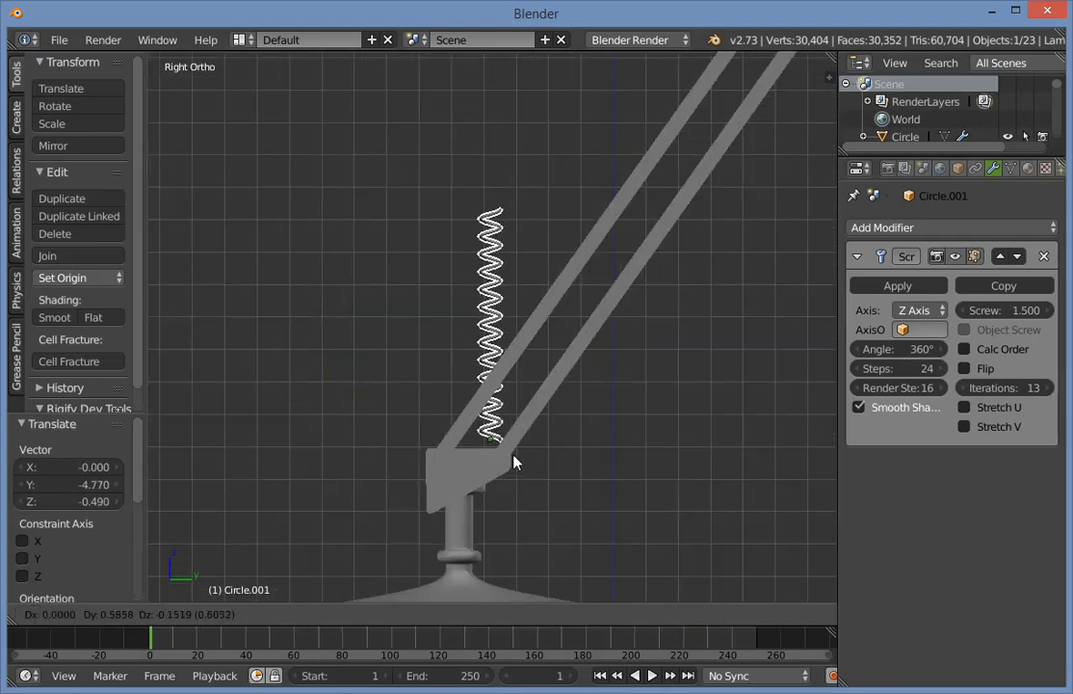
click(514, 463)
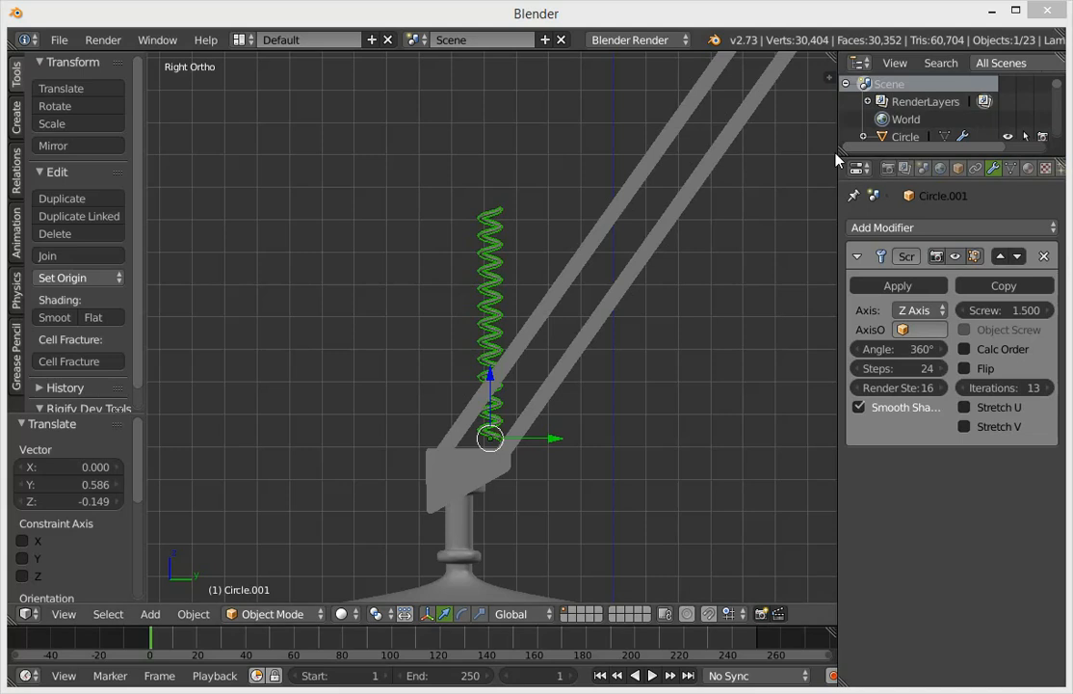
Shift the spring about 0.034 along X between the lower arm's rods and check its placement.
scroll(546, 567, up, 5)
middle_drag(539, 375, 675, 347)
drag(365, 342, 427, 354)
scroll(445, 354, down, 5)
shift+middle_drag(470, 263, 513, 379)
scroll(512, 379, up, 5)
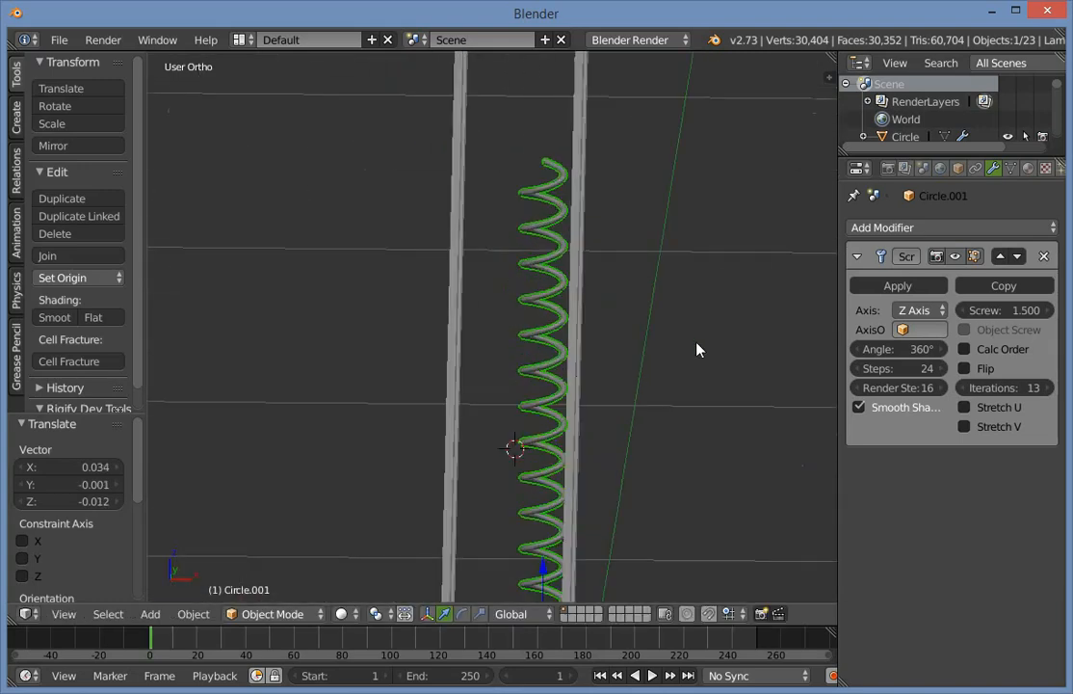
shift+middle_drag(638, 318, 635, 296)
scroll(535, 253, down, 2)
In the front view, move the arm rods nearest the spring slightly outward along X.
key(a)
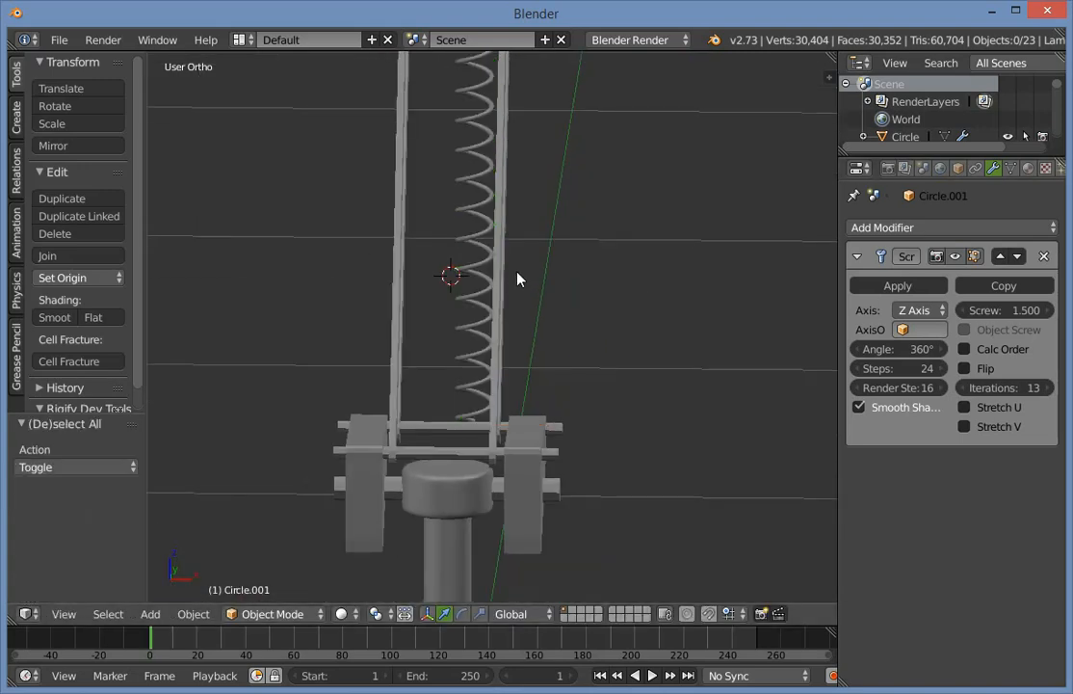
key(KP_1)
right_click(496, 269)
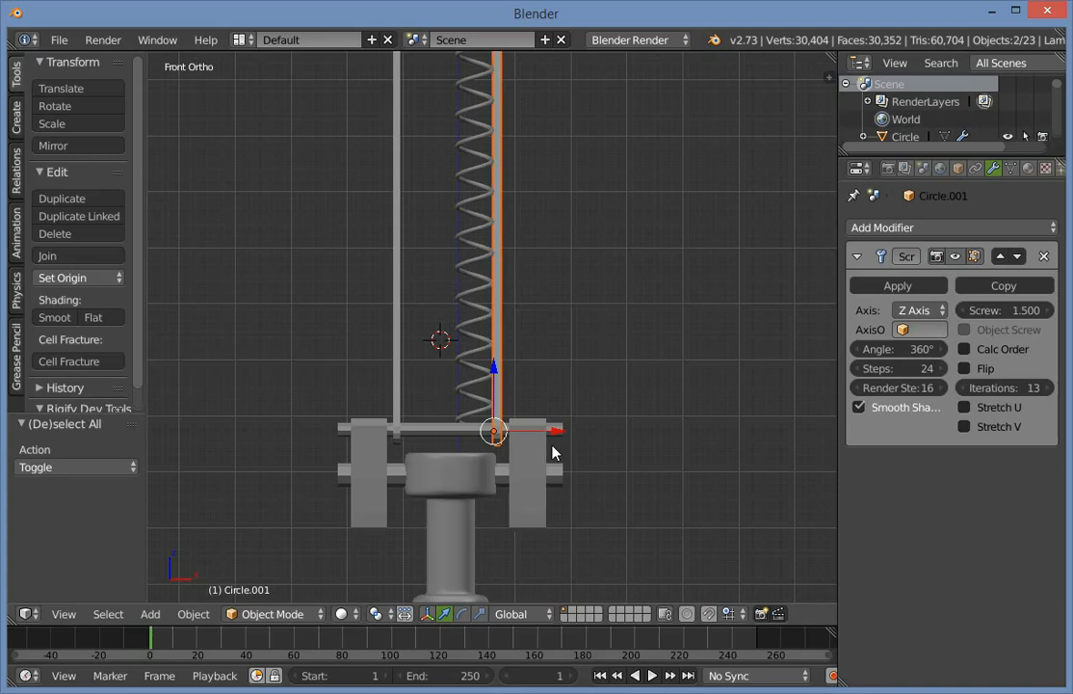
key(z)
drag(556, 432, 561, 436)
click(561, 434)
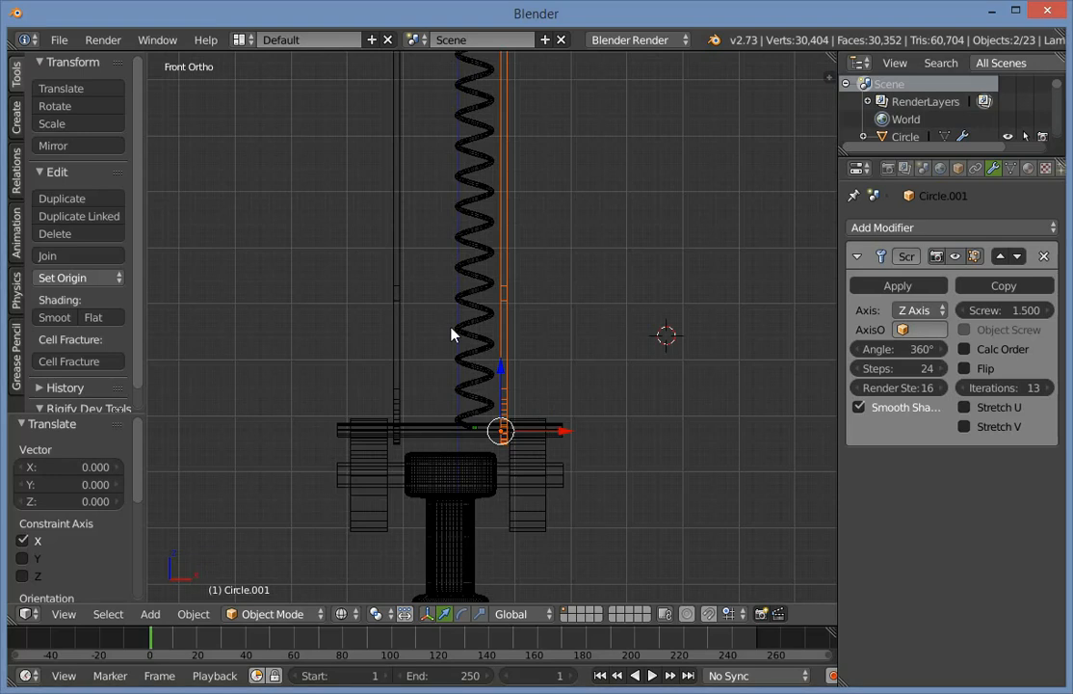
Move the arm rods on the opposite side of the spring slightly outward along X.
key(a)
scroll(378, 337, up, 2)
right_click(355, 432)
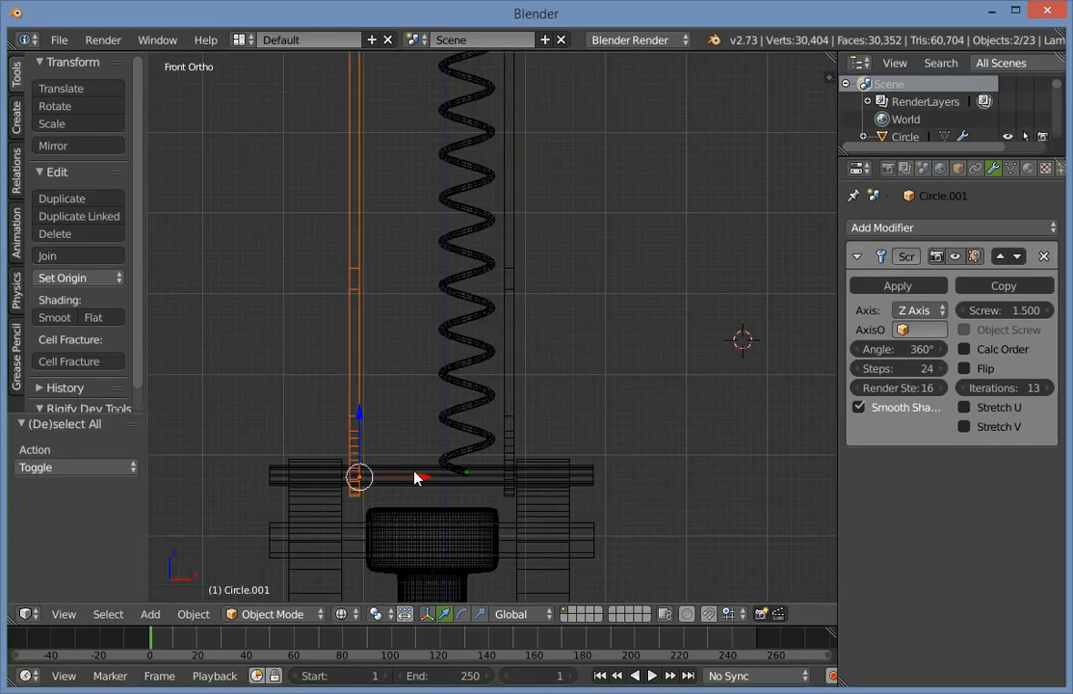
mouse_move(416, 478)
mouse_down()
mouse_move(407, 479)
mouse_move(422, 471)
mouse_up()
Set the spring's Screw steps to 16, thicken its wire by scaling the profile about 2 times, and clear the selection.
right_click(463, 412)
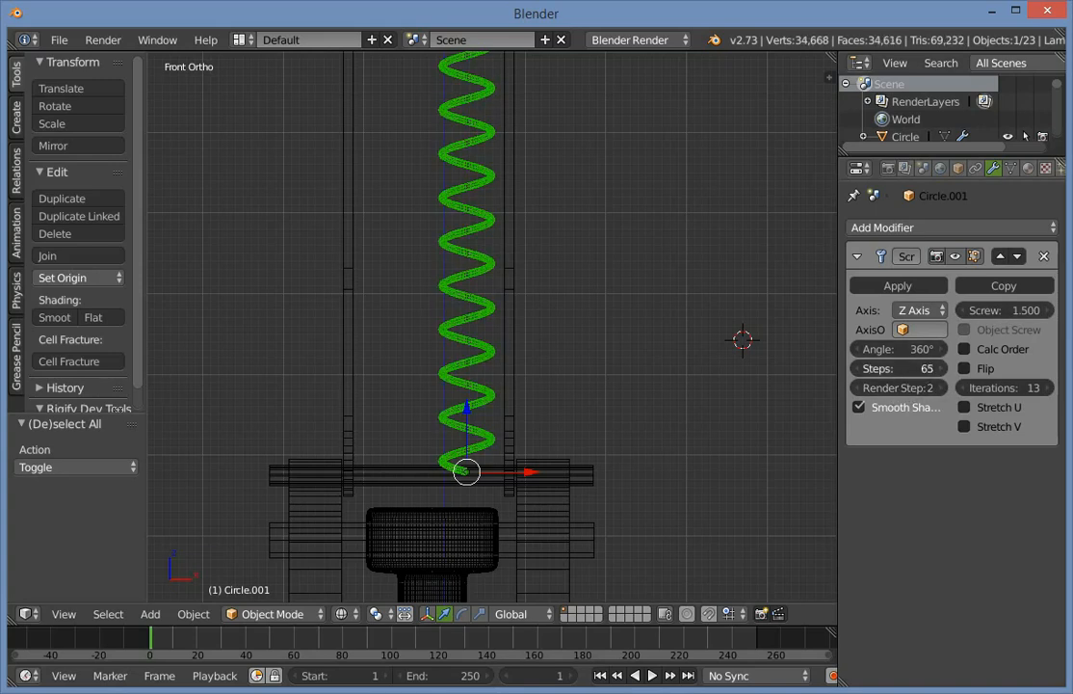
drag(944, 368, 894, 368)
key(Tab)
scroll(364, 529, up, 2)
key(s)
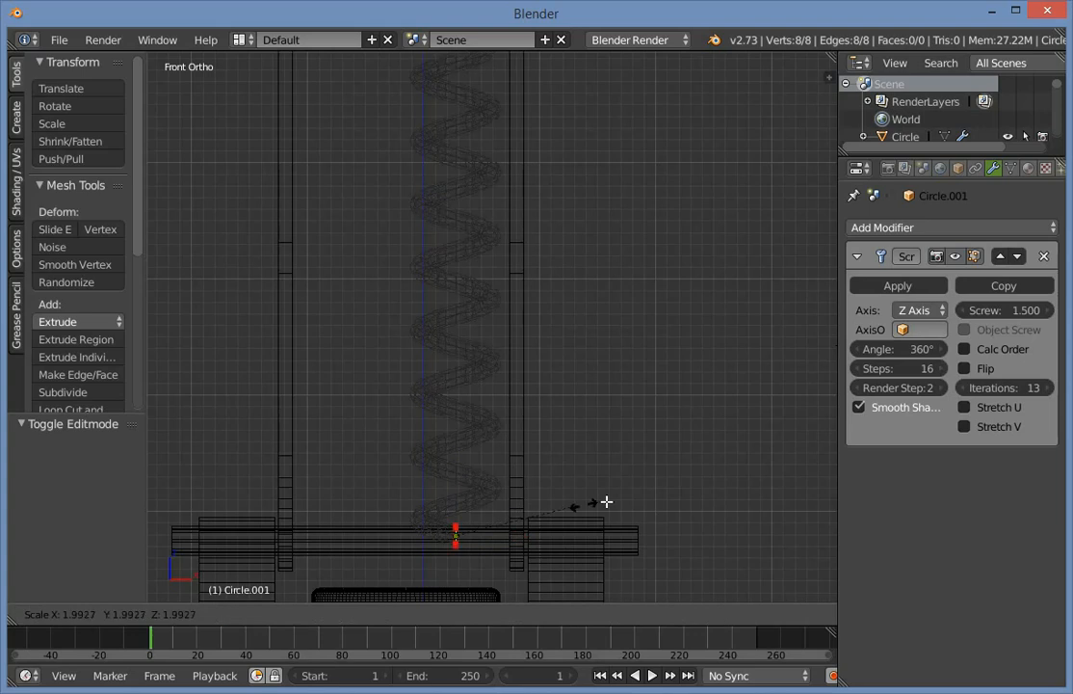
click(615, 506)
key(Tab)
key(z)
scroll(673, 330, down, 9)
key(a)
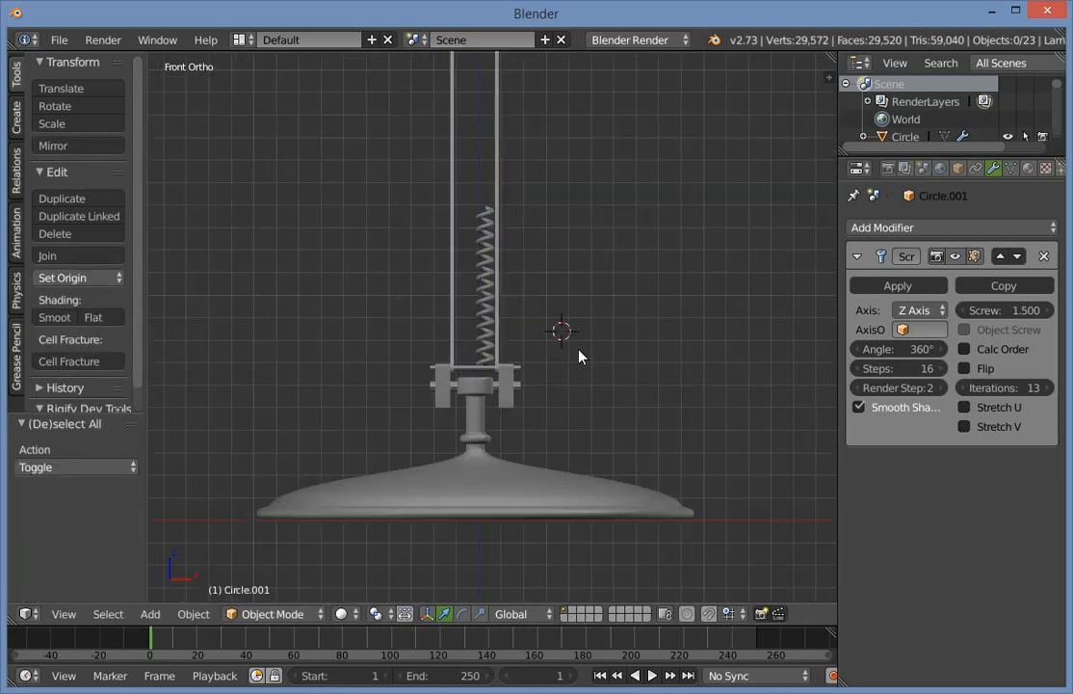
Select the coil spring between the lower arm's rods and look at its base from the front.
middle_drag(581, 353, 485, 388)
scroll(461, 308, up, 3)
right_click(481, 270)
middle_drag(453, 326, 540, 333)
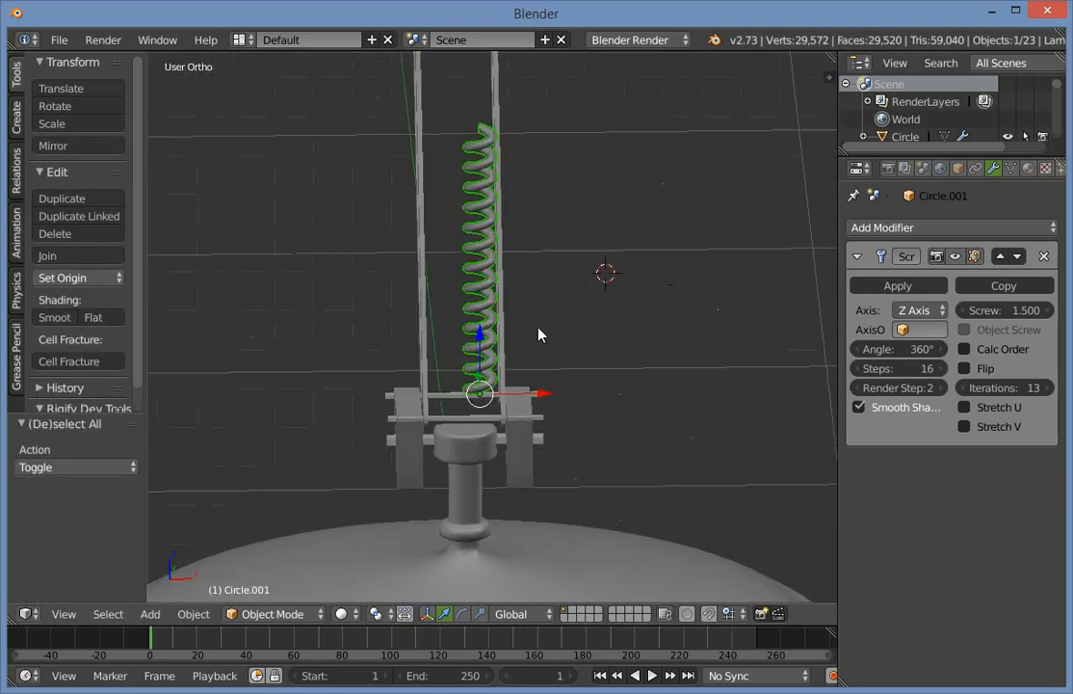
key(KP_1)
scroll(506, 349, up, 3)
key(Tab)
key(Tab)
key(Tab)
middle_drag(517, 429, 549, 450)
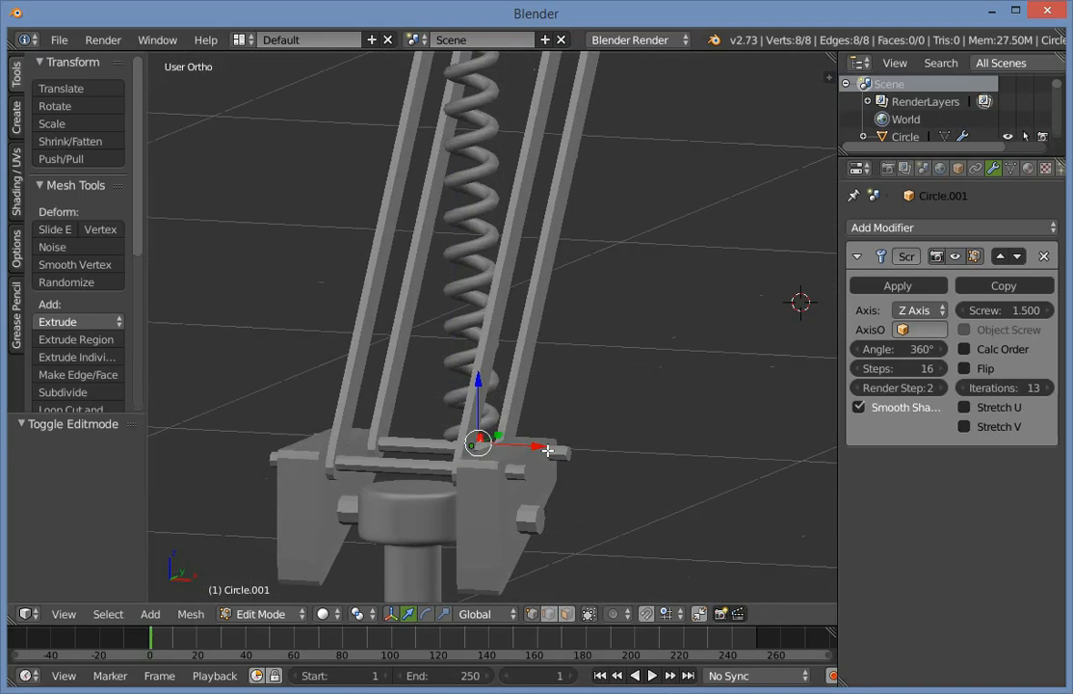
key(s)
click(566, 455)
key(ctrl+z)
key(KP_1)
key(Tab)
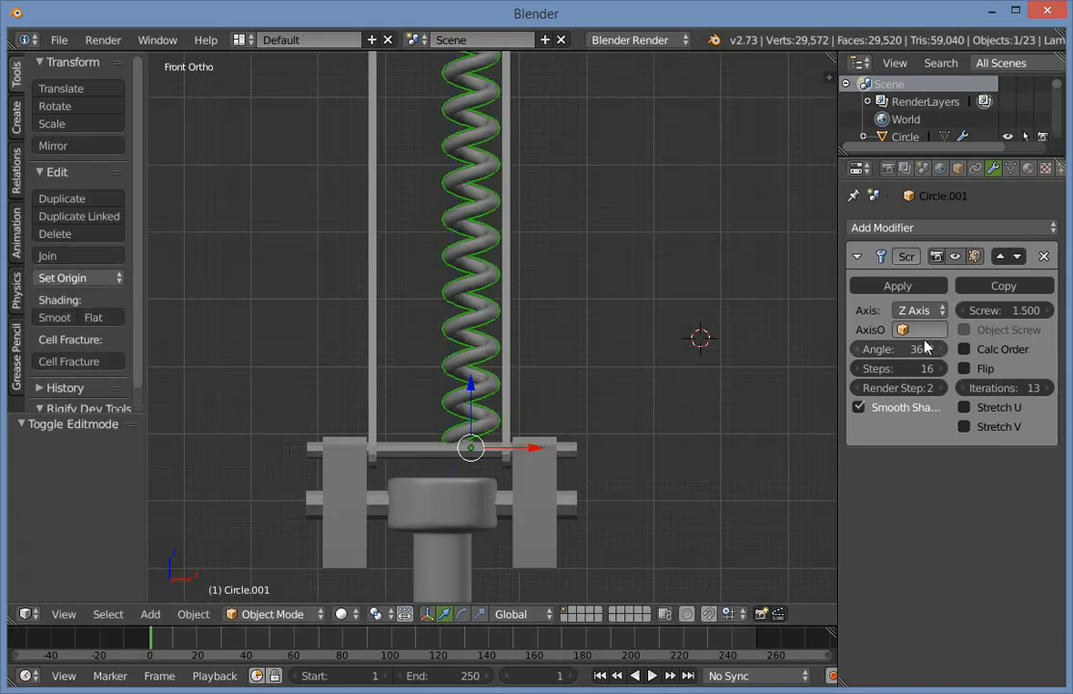
drag(1032, 321, 704, 294)
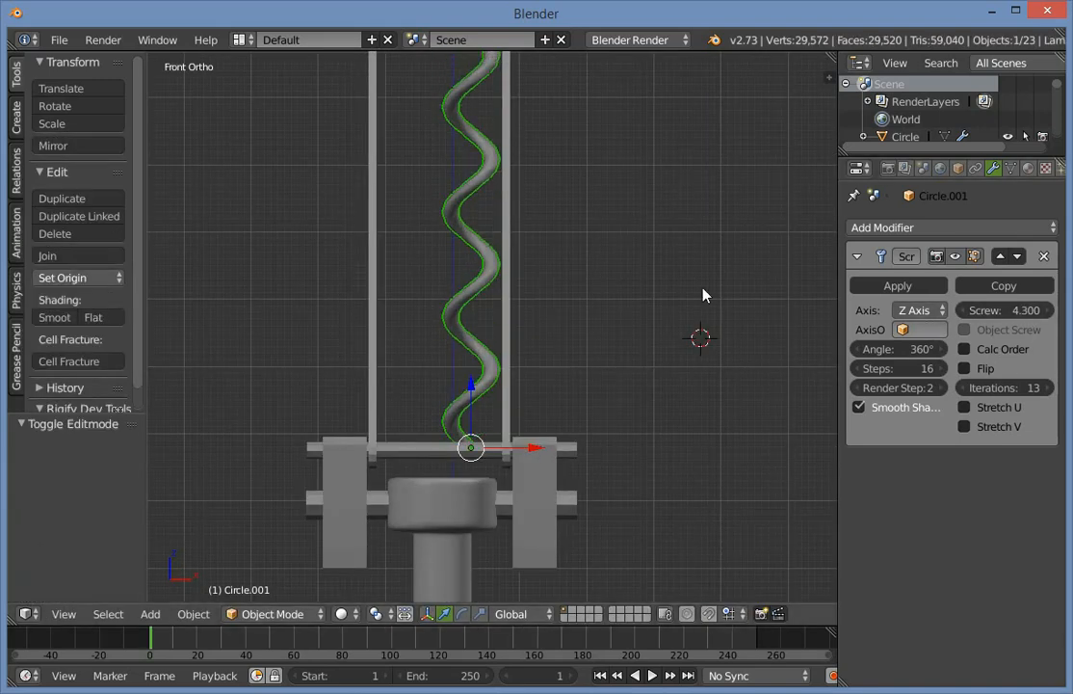
key(ctrl+z)
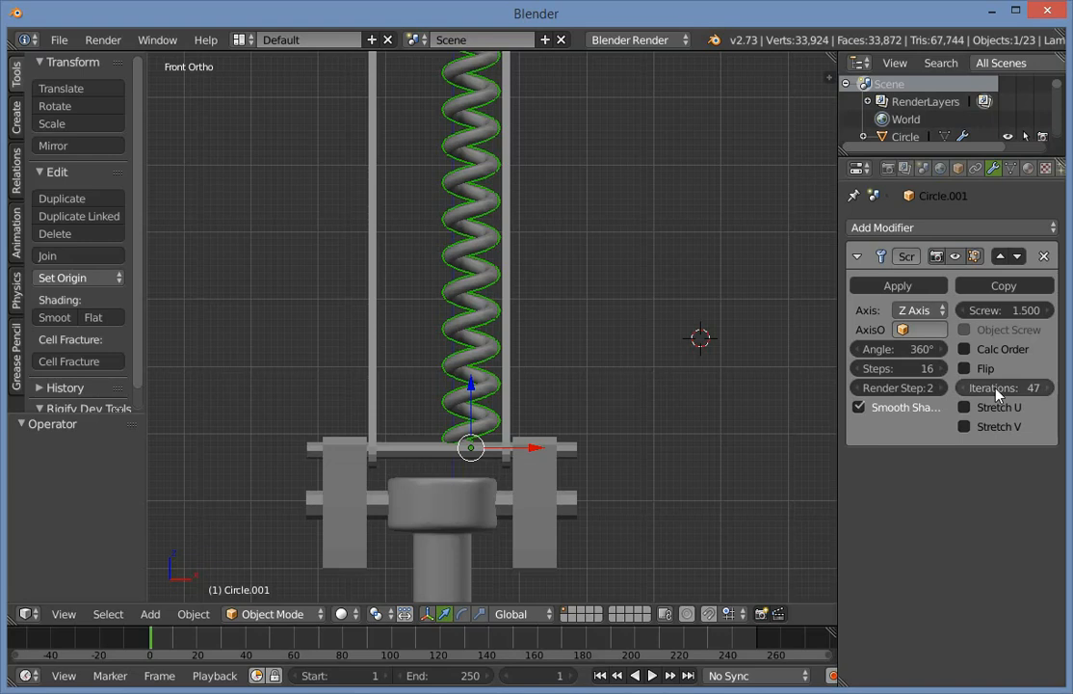
Set the spring's Screw iterations to 18 and scale the whole spring down to 0.44 of its size.
scroll(586, 255, down, 5)
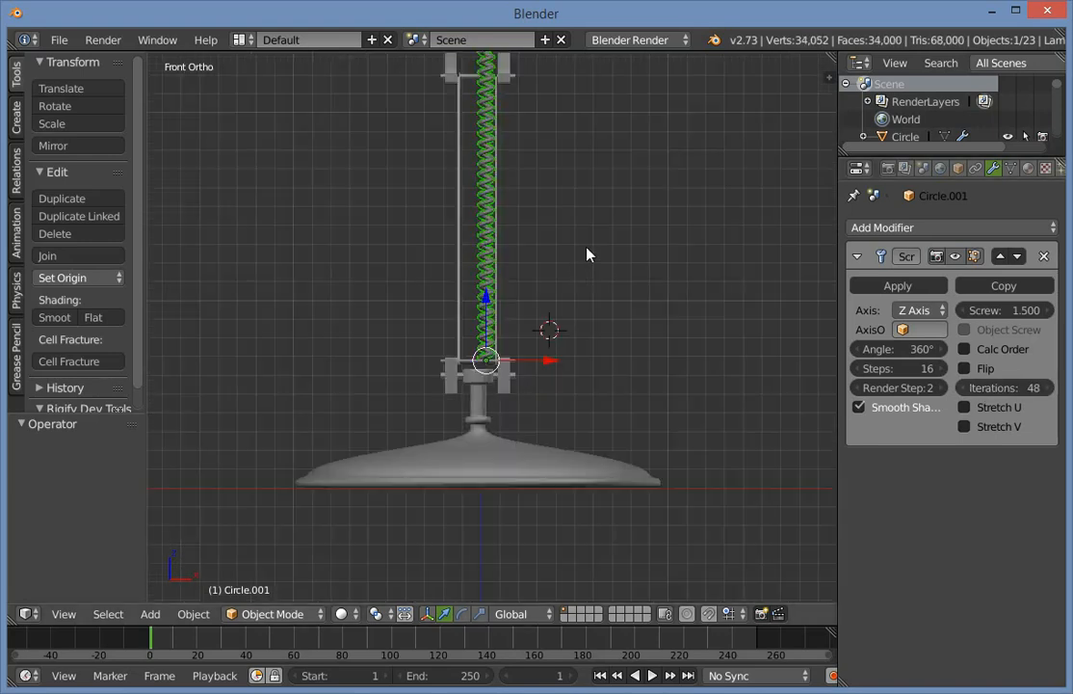
key(KP_3)
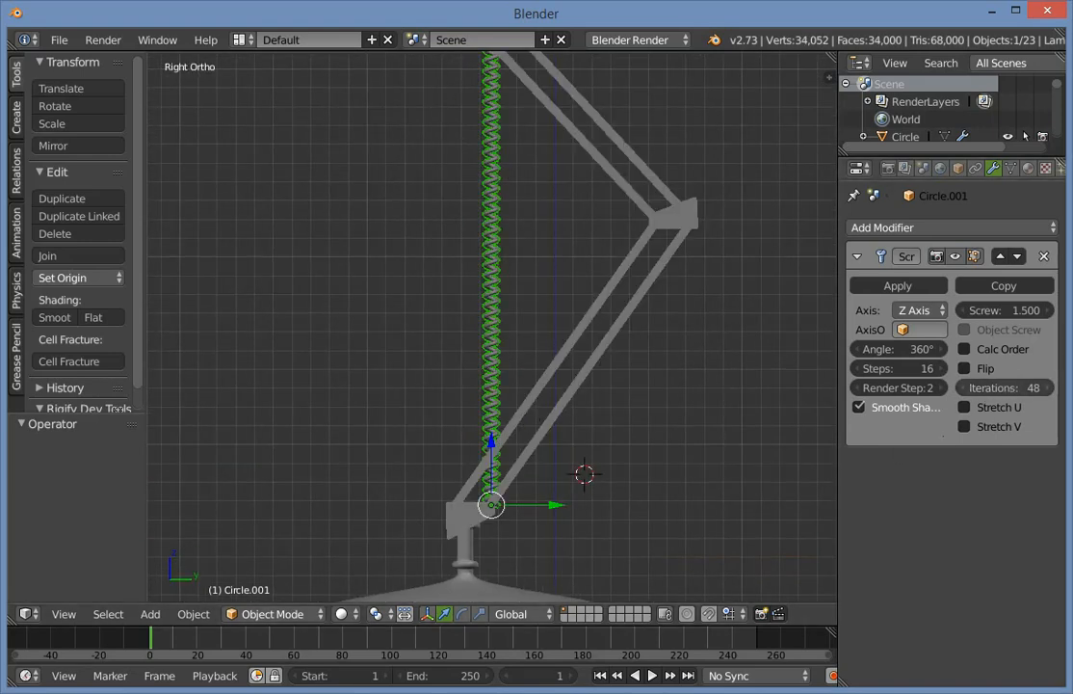
mouse_move(1012, 389)
mouse_down()
mouse_move(969, 388)
mouse_move(1014, 388)
mouse_up()
scroll(752, 482, up, 3)
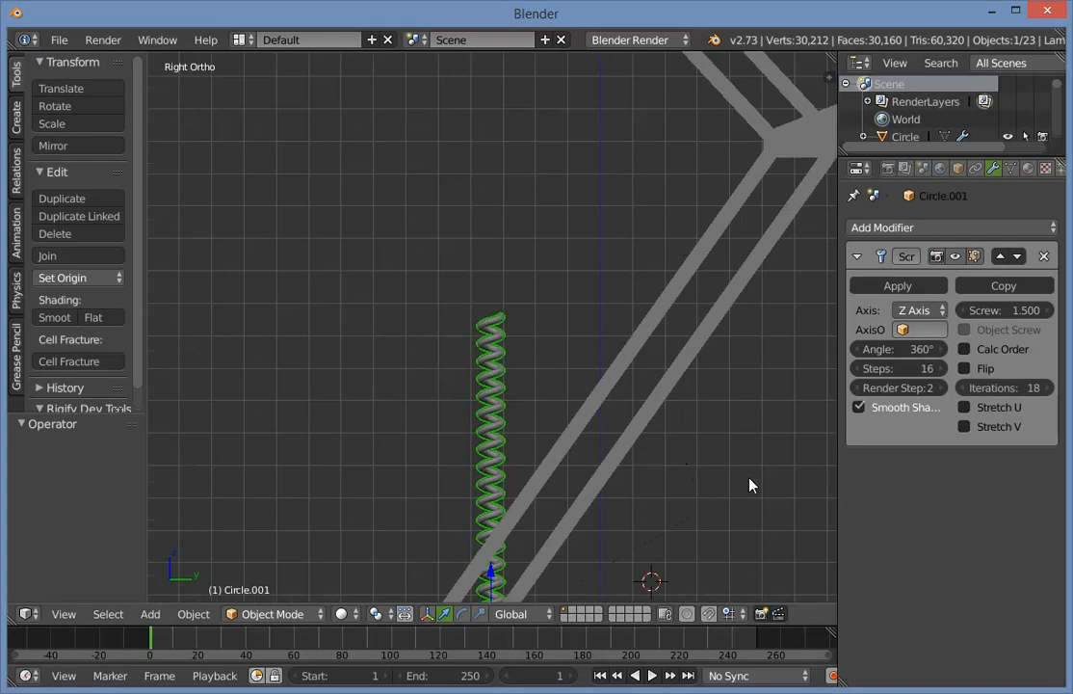
key(s)
click(589, 557)
shift+middle_drag(589, 562, 618, 257)
In the side view, rotate the spring about 22° from its base toward the slope of the lower arm.
key(z)
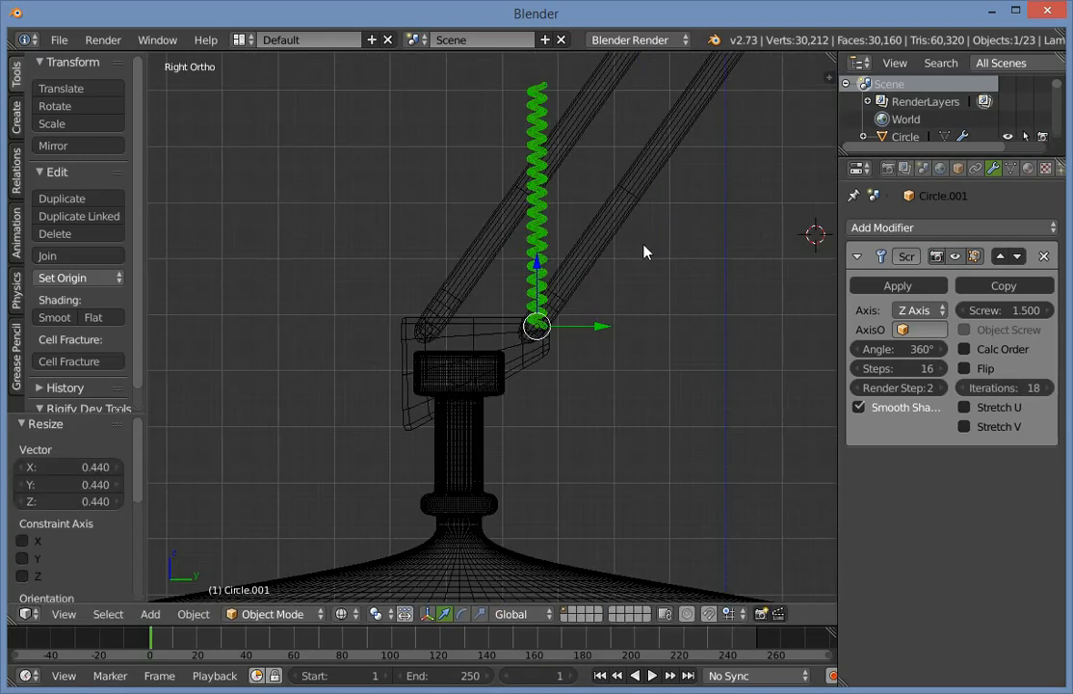
key(r)
click(697, 283)
scroll(688, 243, down, 1)
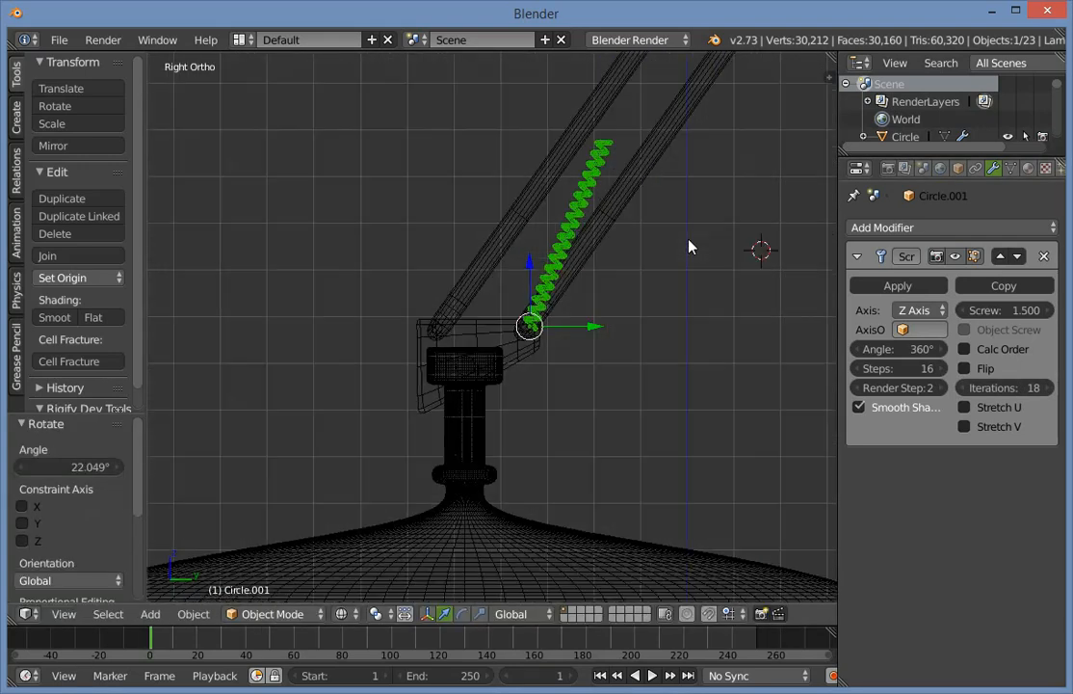
shift+middle_drag(656, 239, 548, 413)
scroll(568, 296, down, 1)
scroll(590, 292, down, 1)
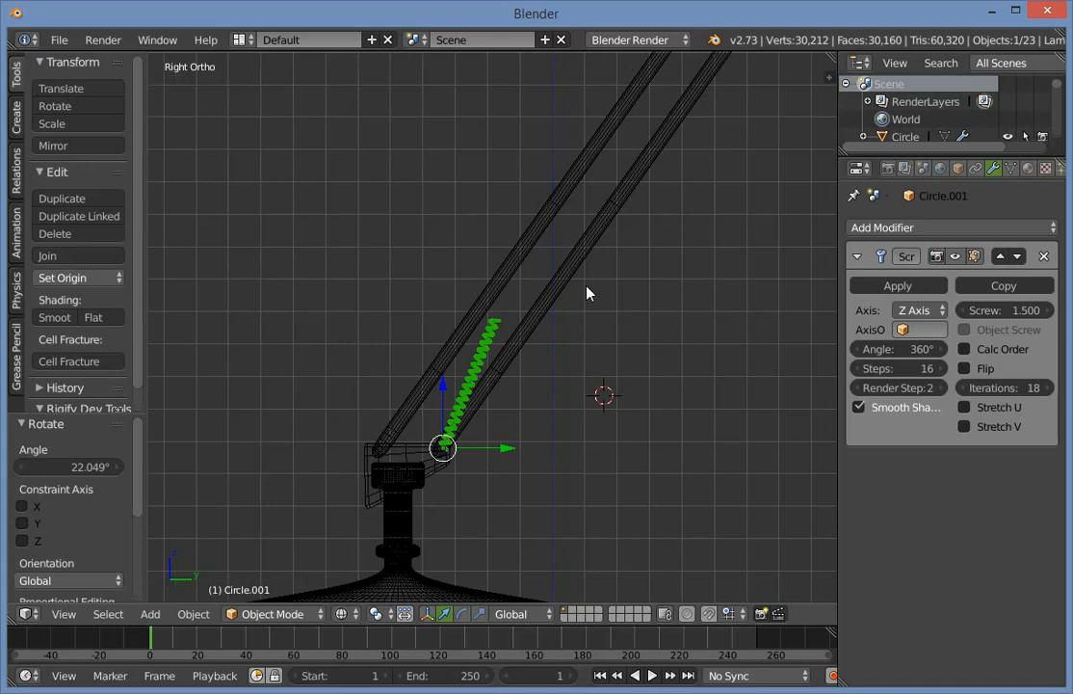
Rotate the spring about 2.9° further so it leans between the lower arm's rods.
click(630, 271)
scroll(486, 351, down, 4)
shift+middle_drag(520, 284, 517, 334)
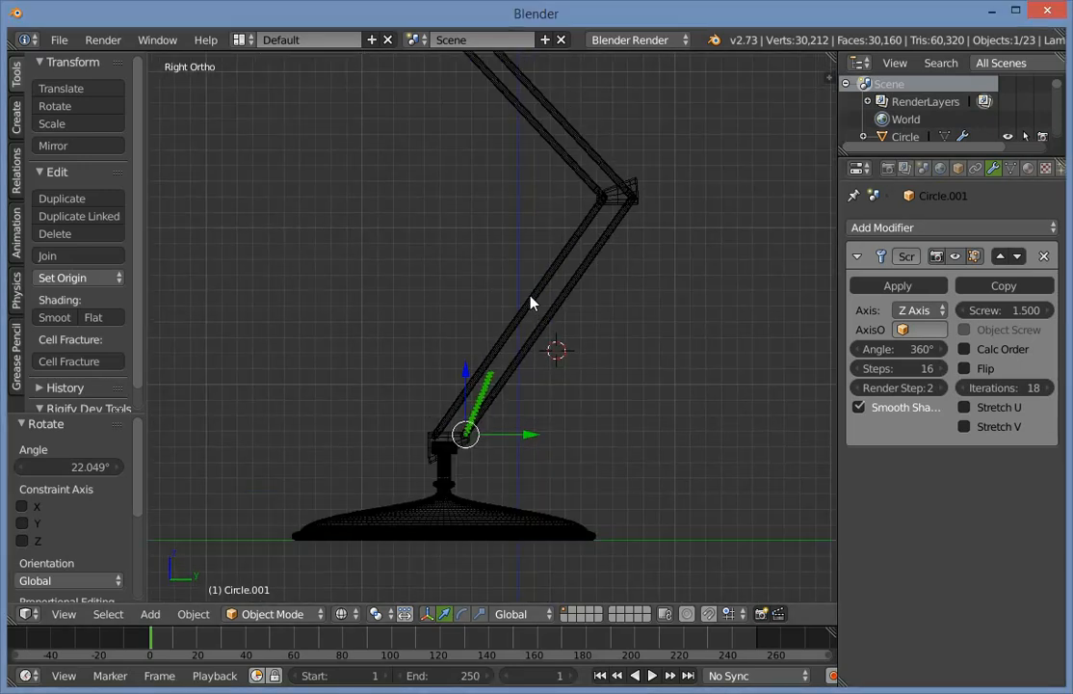
scroll(553, 359, up, 3)
key(r)
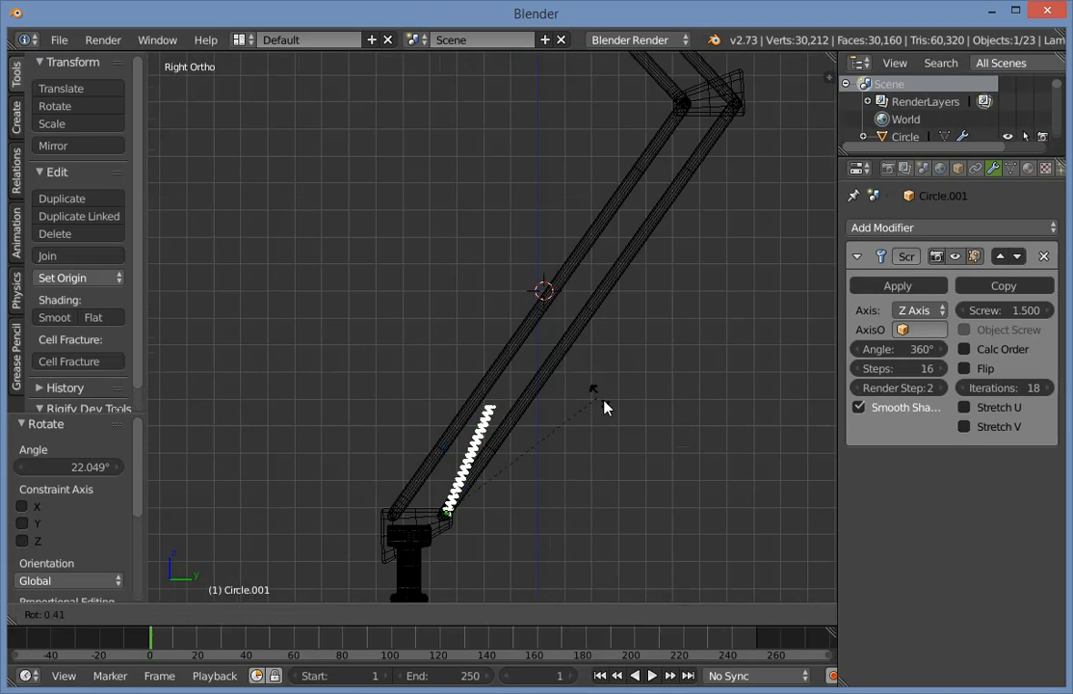
click(612, 405)
Adjust the spring's Screw modifier to a screw height of 0.96 and 59 iterations, and clear the selection.
mouse_move(1022, 309)
mouse_down()
mouse_move(1060, 309)
mouse_move(1033, 309)
mouse_move(1043, 309)
mouse_up()
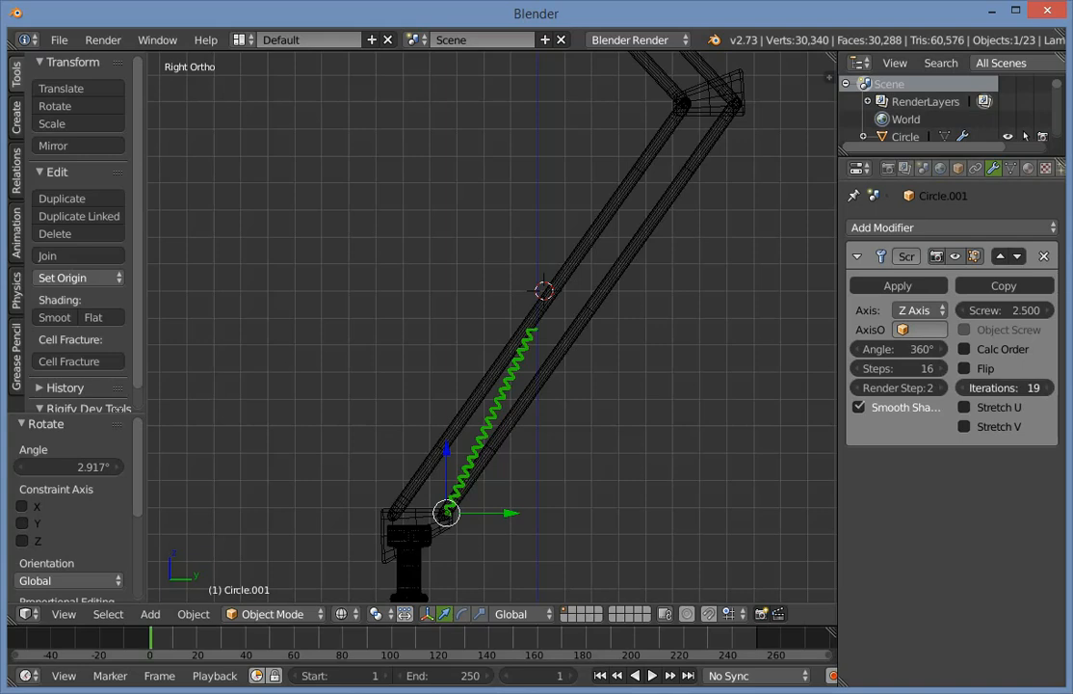
drag(1021, 388, 1039, 388)
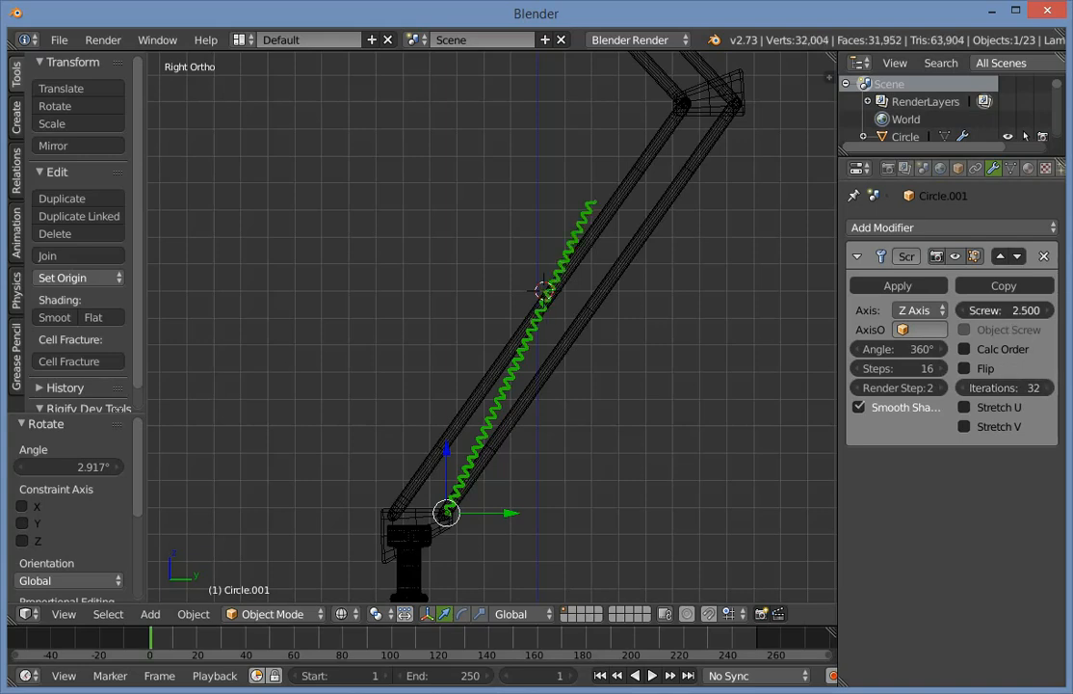
drag(1022, 309, 989, 310)
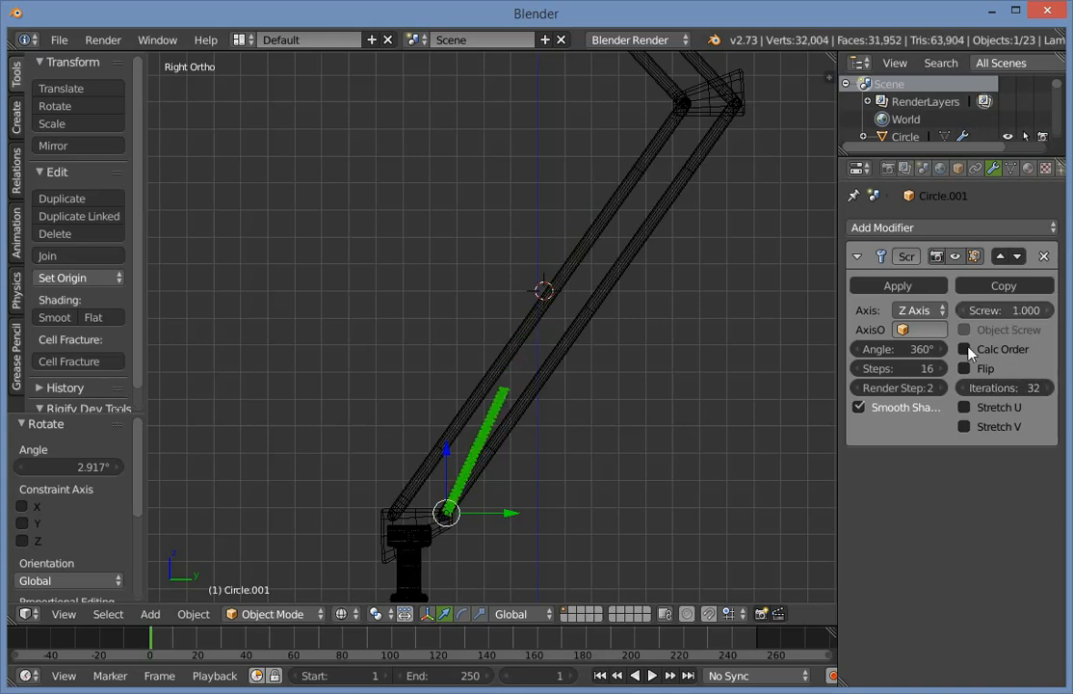
key(z)
scroll(762, 350, up, 2)
drag(967, 310, 957, 309)
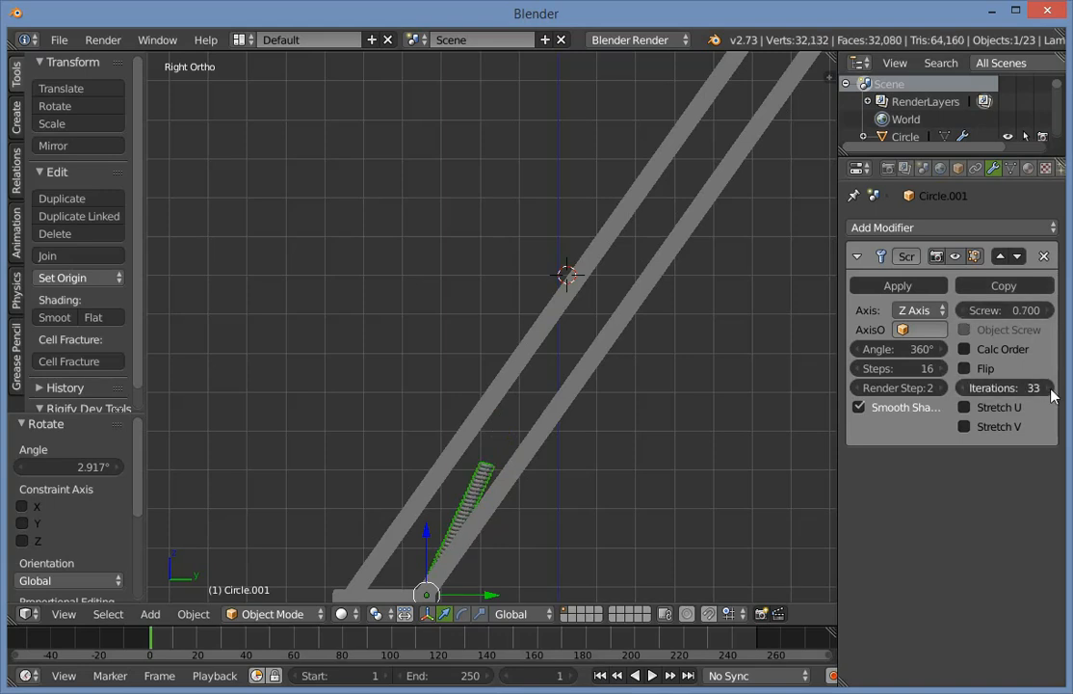
drag(1052, 391, 1070, 391)
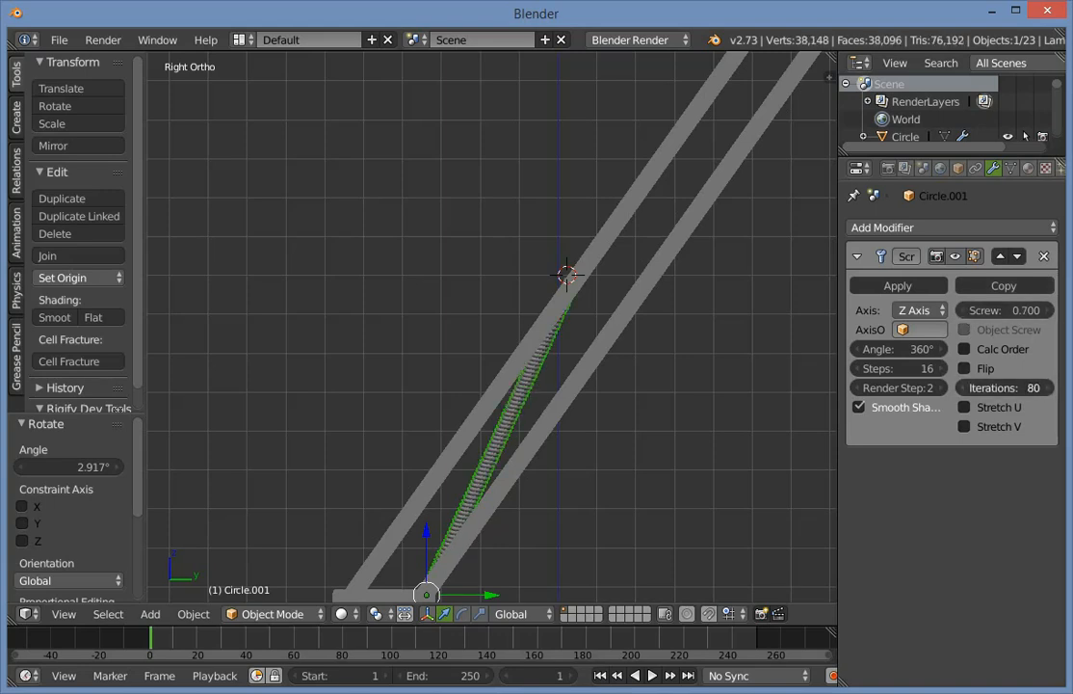
mouse_move(1021, 309)
mouse_down()
mouse_move(1036, 309)
mouse_move(1002, 309)
mouse_move(1046, 310)
mouse_move(1002, 310)
mouse_move(1036, 309)
mouse_up()
key(a)
scroll(522, 350, down, 3)
middle_drag(522, 350, 775, 424)
scroll(654, 364, up, 4)
middle_drag(568, 368, 529, 360)
In the front view, move the spring along X closer to its nearest arm rod and deselect it.
right_click(447, 308)
key(KP_1)
scroll(532, 348, down, 4)
scroll(525, 406, up, 3)
key(z)
scroll(525, 407, down, 1)
scroll(540, 434, up, 2)
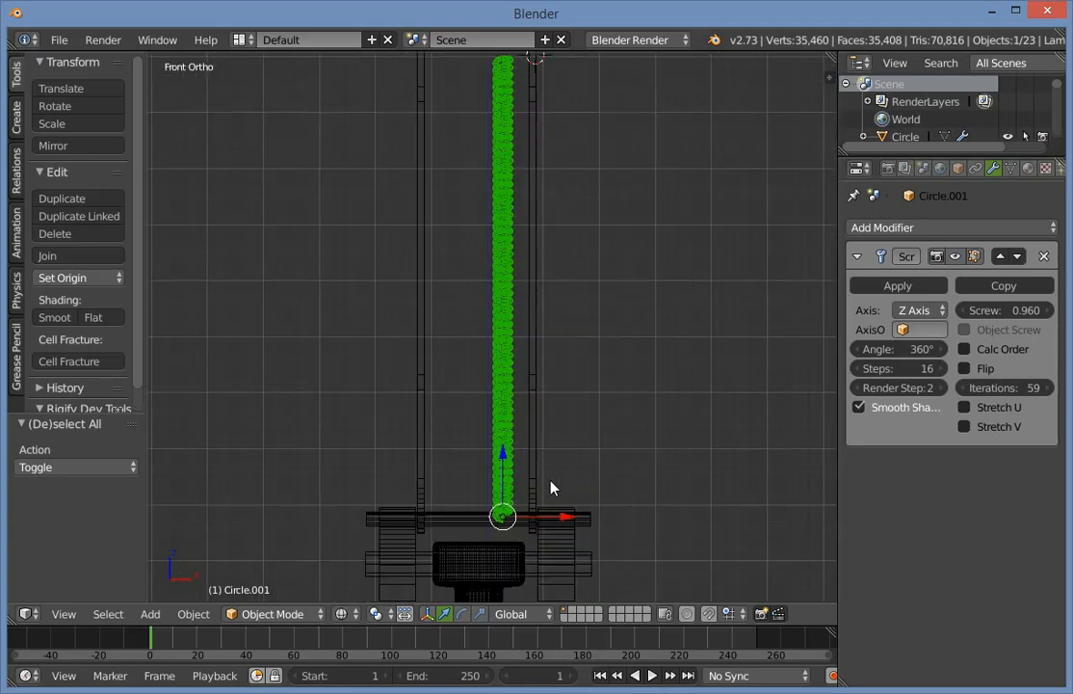
key(g)
key(x)
click(579, 501)
key(a)
key(z)
scroll(648, 369, down, 4)
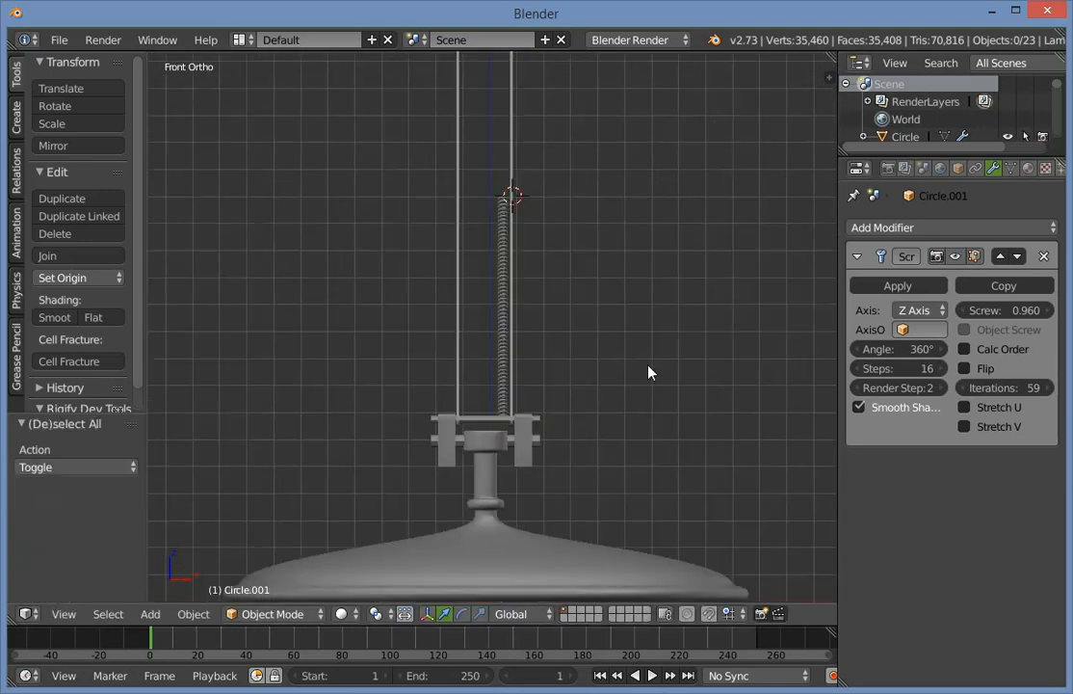
Make a linked duplicate of the spring and move it about 0.088 along negative X toward the opposite rods.
mouse_move(648, 369)
middle_down()
mouse_move(558, 432)
mouse_move(348, 369)
mouse_move(146, 373)
mouse_move(556, 399)
middle_up()
click(509, 273)
scroll(530, 308, up, 3)
key(KP_1)
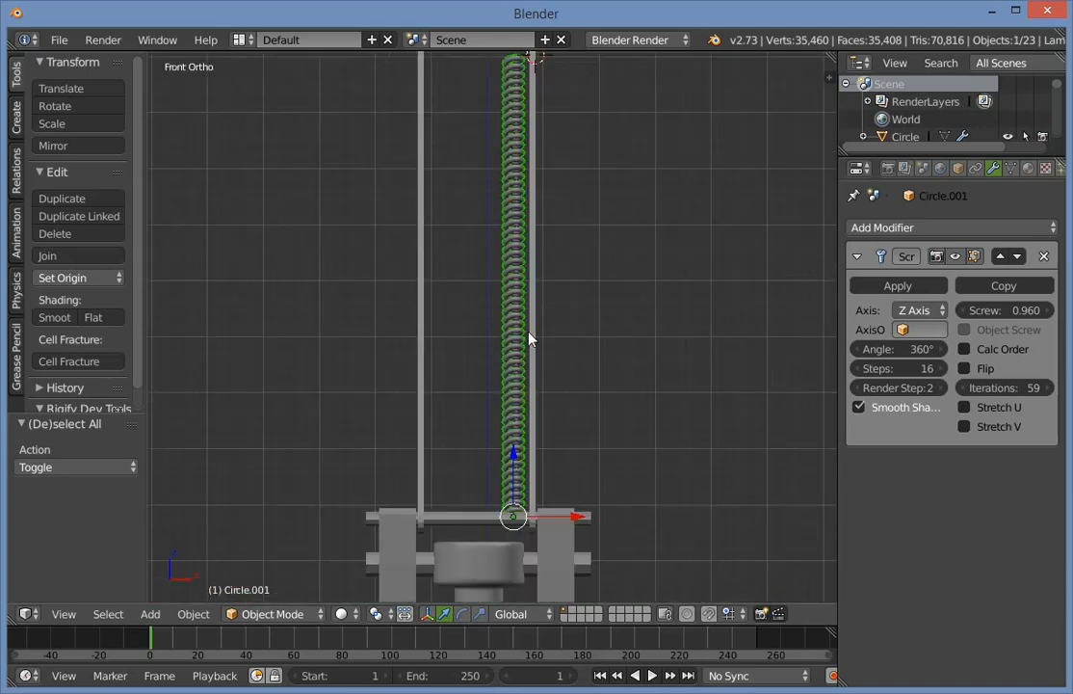
key(alt+d)
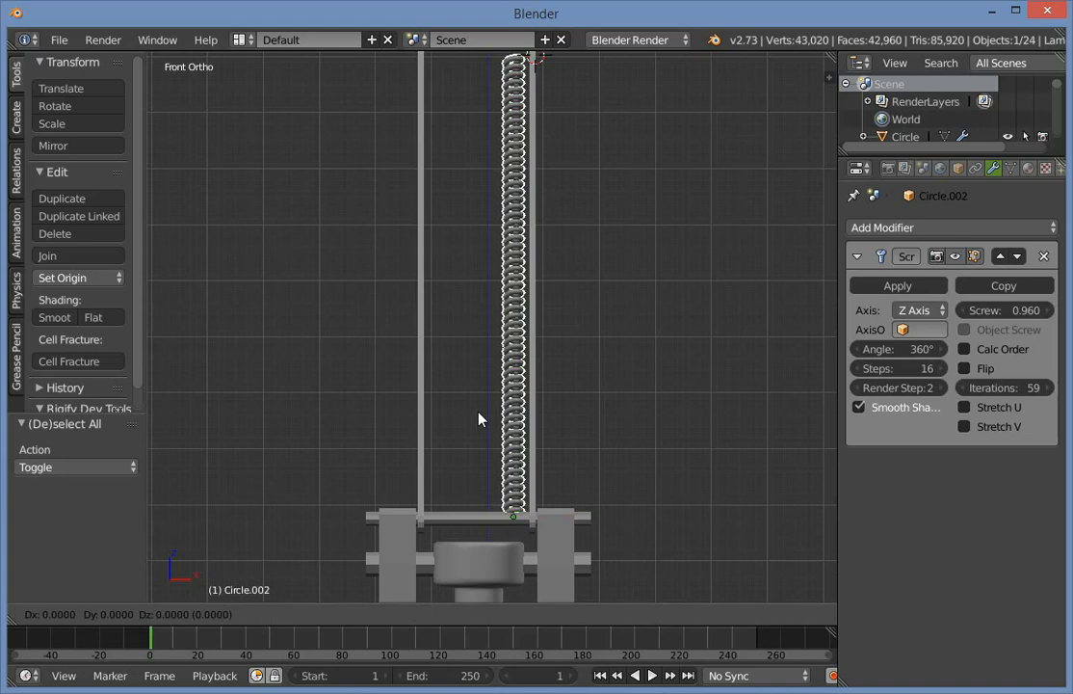
right_click(486, 434)
drag(590, 517, 462, 508)
key(ctrl+l)
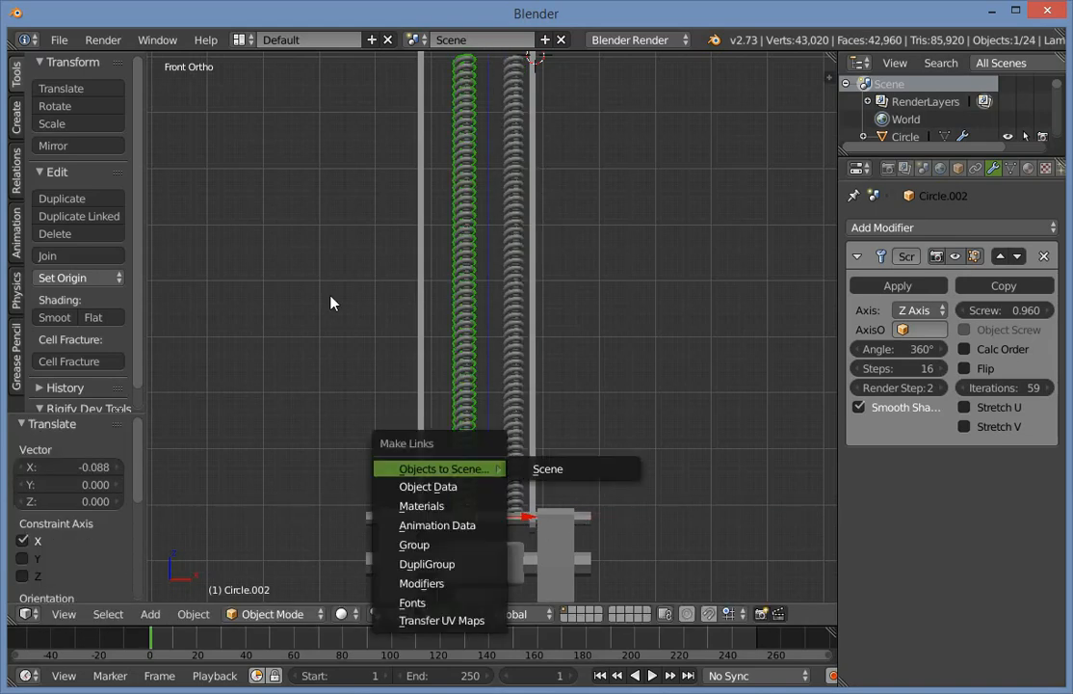
Mirror the duplicate spring along X and shift it along X until it sits symmetrically beside the opposite rod.
key(ctrl+m)
key(x)
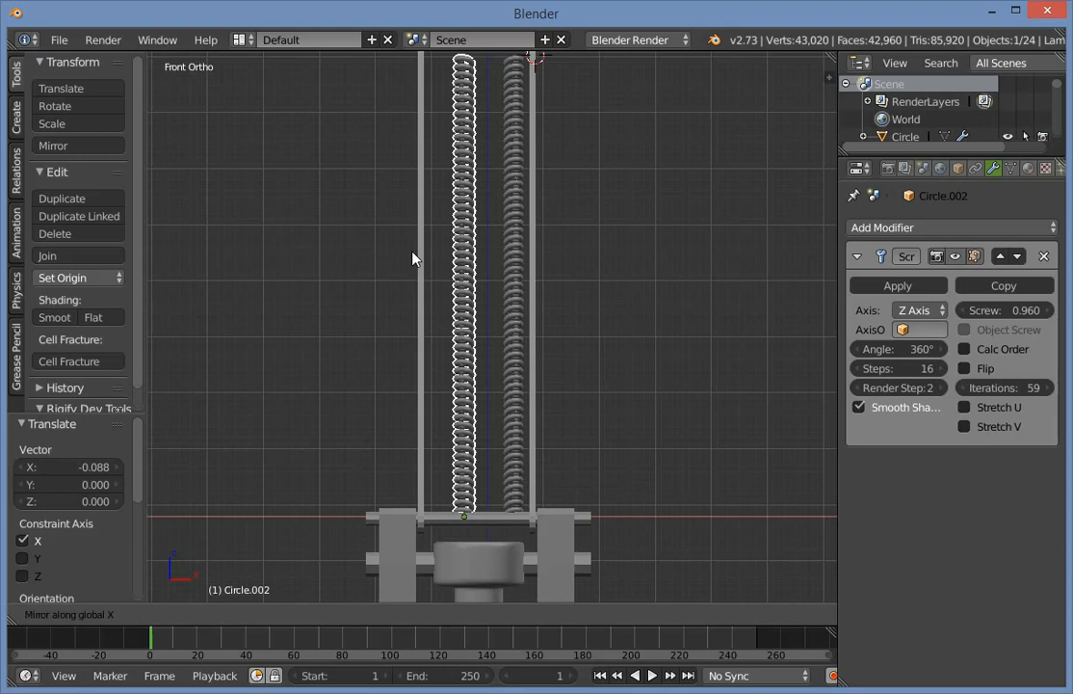
key(Return)
key(g)
key(x)
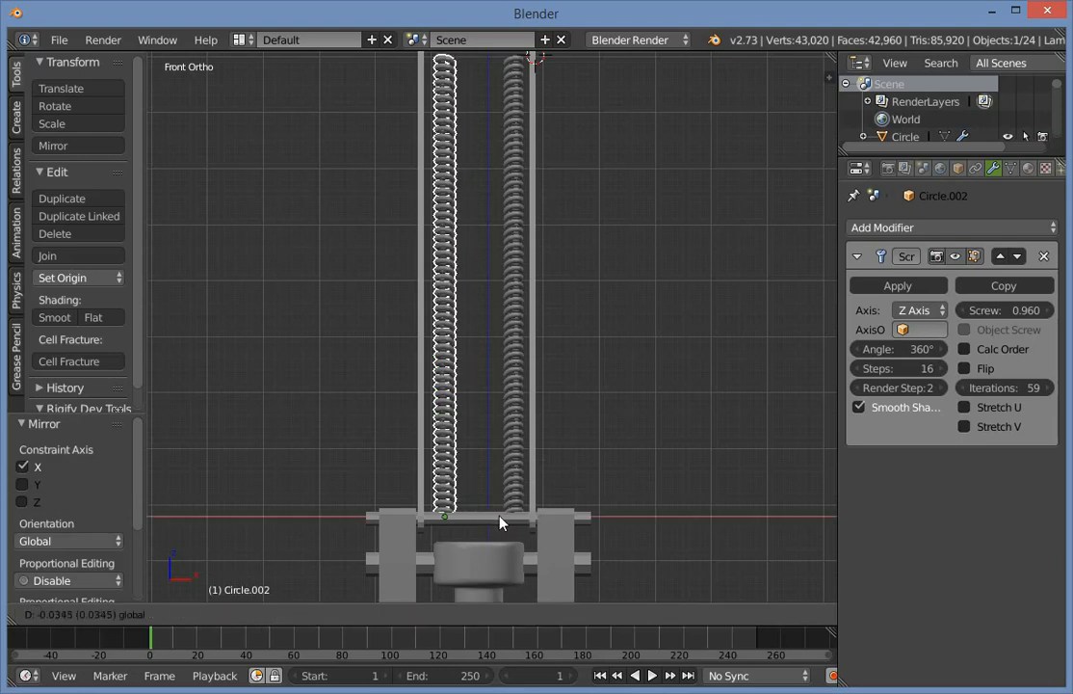
click(493, 521)
key(a)
Raise the duplicate spring about 0.009 along Z above the base's cross rod and check it from the side.
middle_drag(493, 521, 485, 561)
key(KP_1)
scroll(419, 384, up, 3)
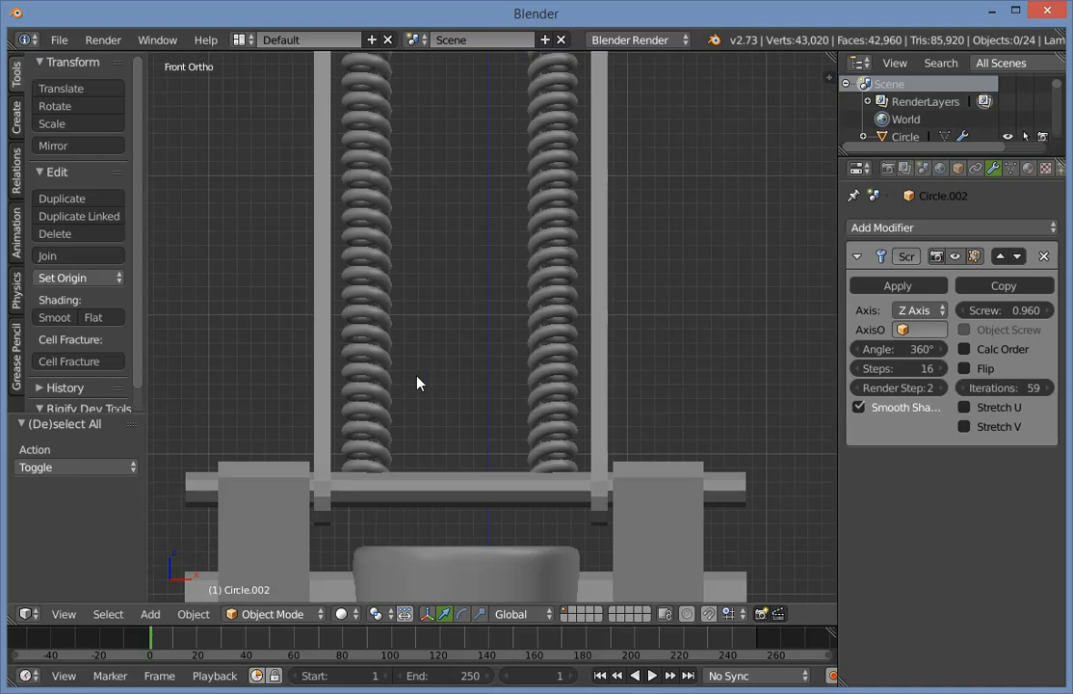
right_click(384, 431)
drag(367, 422, 372, 415)
key(KP_3)
key(z)
key(z)
scroll(361, 455, down, 6)
key(a)
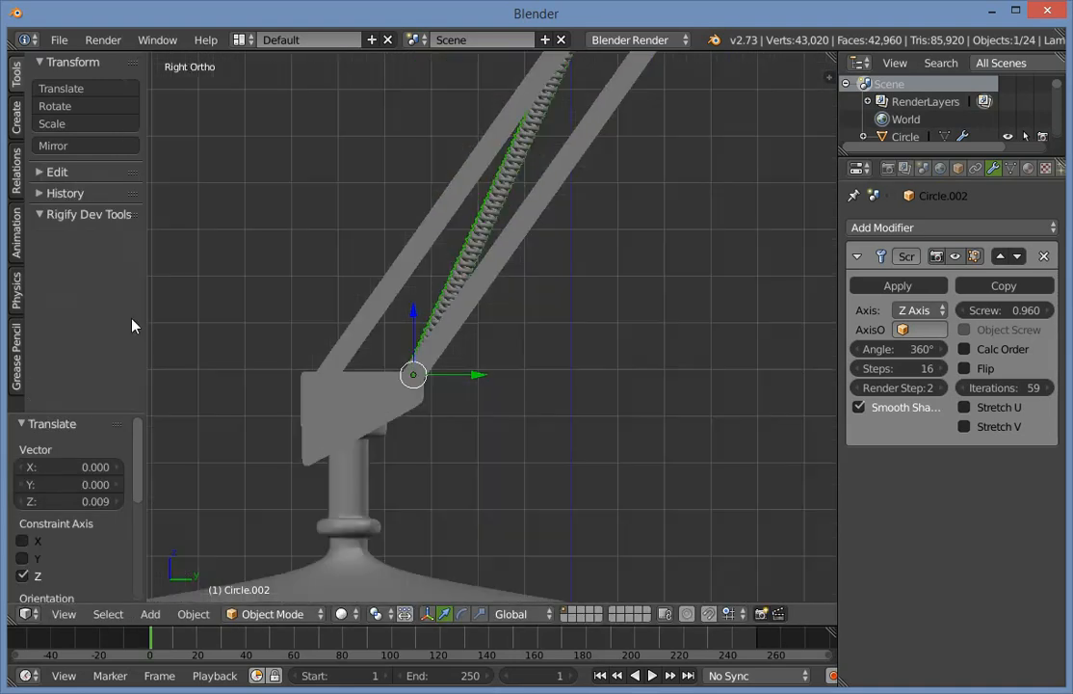
Raise the original spring about 0.005 along Z at the base's cross rod and clear the selection.
mouse_move(280, 405)
middle_down()
mouse_move(402, 460)
mouse_move(486, 465)
middle_up()
key(a)
scroll(486, 464, up, 3)
right_click(513, 440)
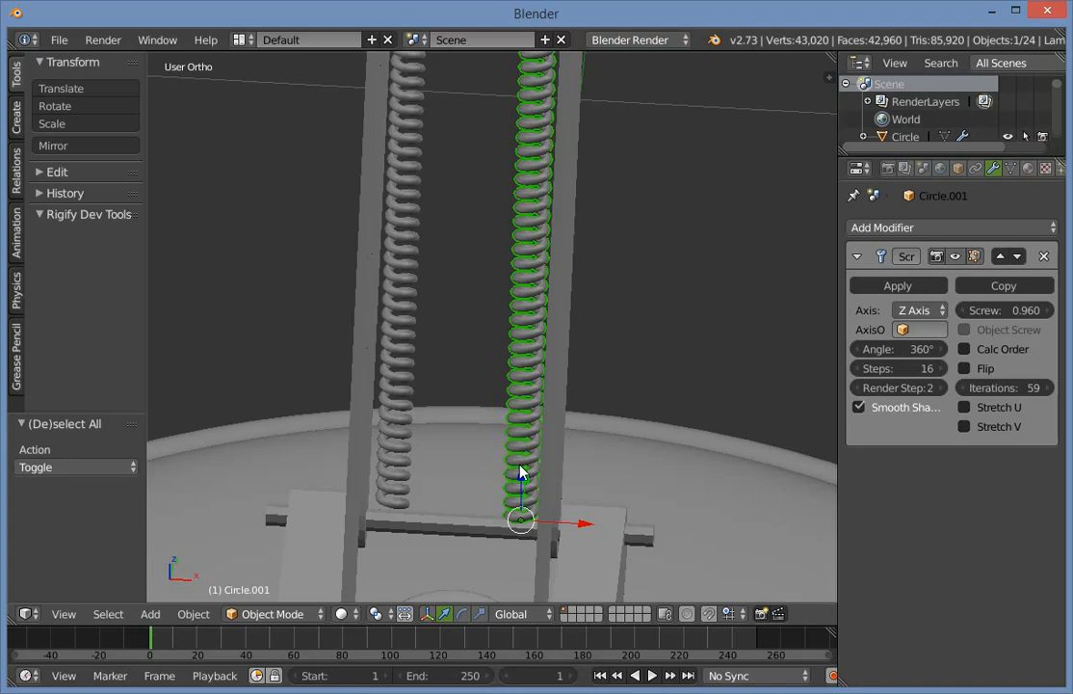
drag(520, 472, 521, 470)
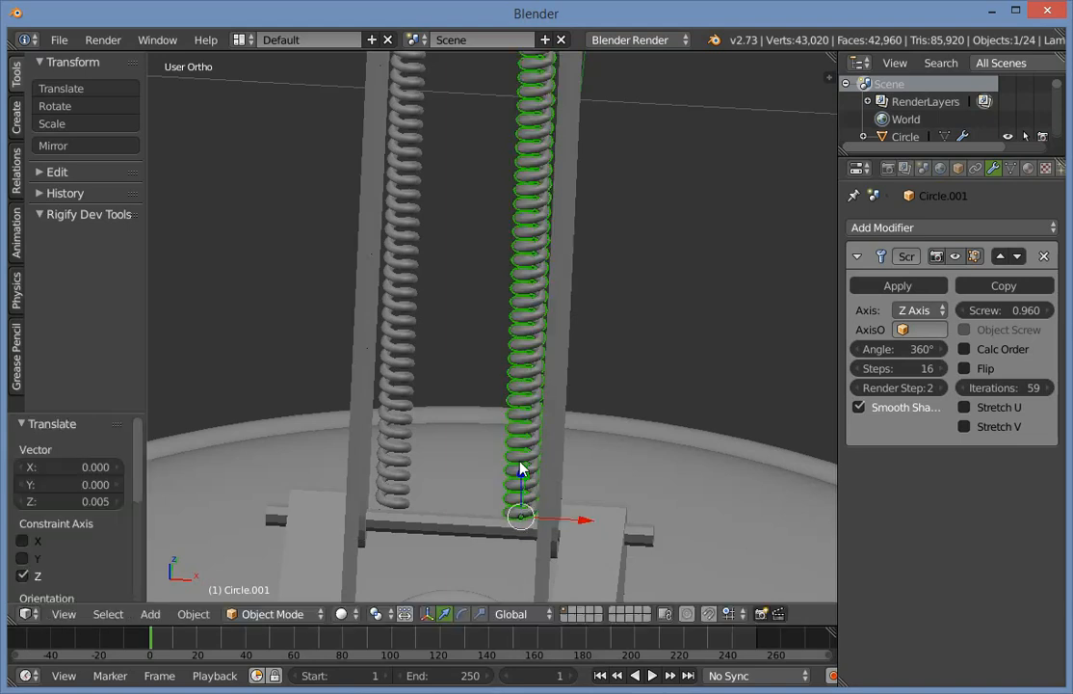
key(a)
Duplicate the cross rod at the springs' base and place the copy at their upper ends, about 0.841 higher in Z.
scroll(510, 338, down, 3)
key(KP_1)
scroll(604, 344, up, 3)
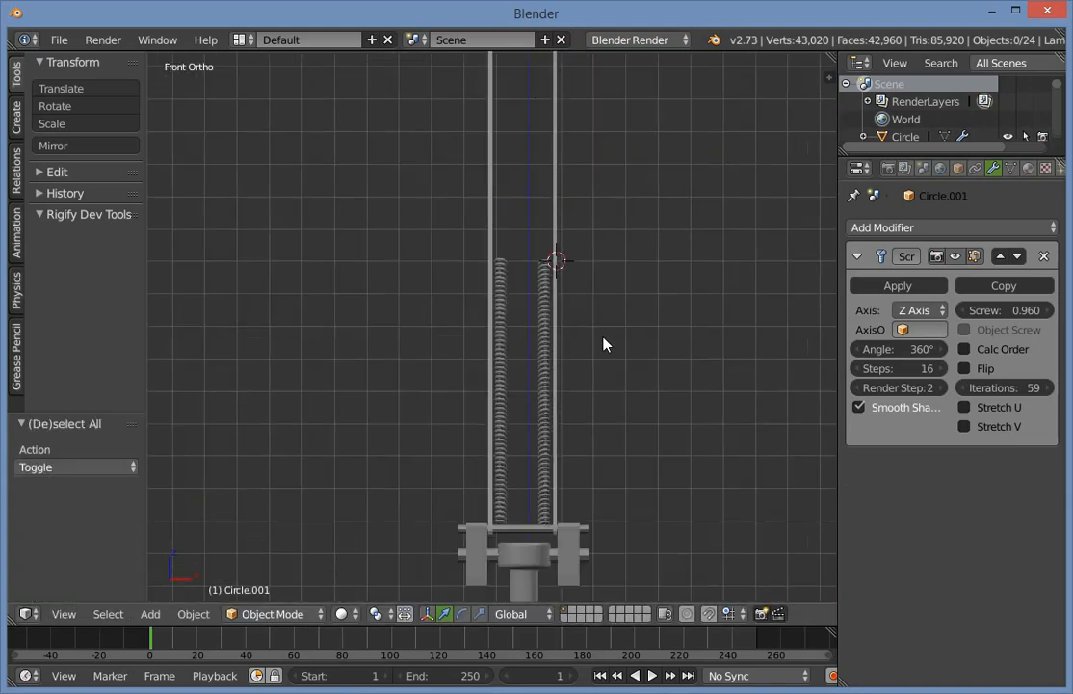
scroll(604, 337, up, 1)
shift+middle_drag(607, 484, 547, 362)
right_click(548, 445)
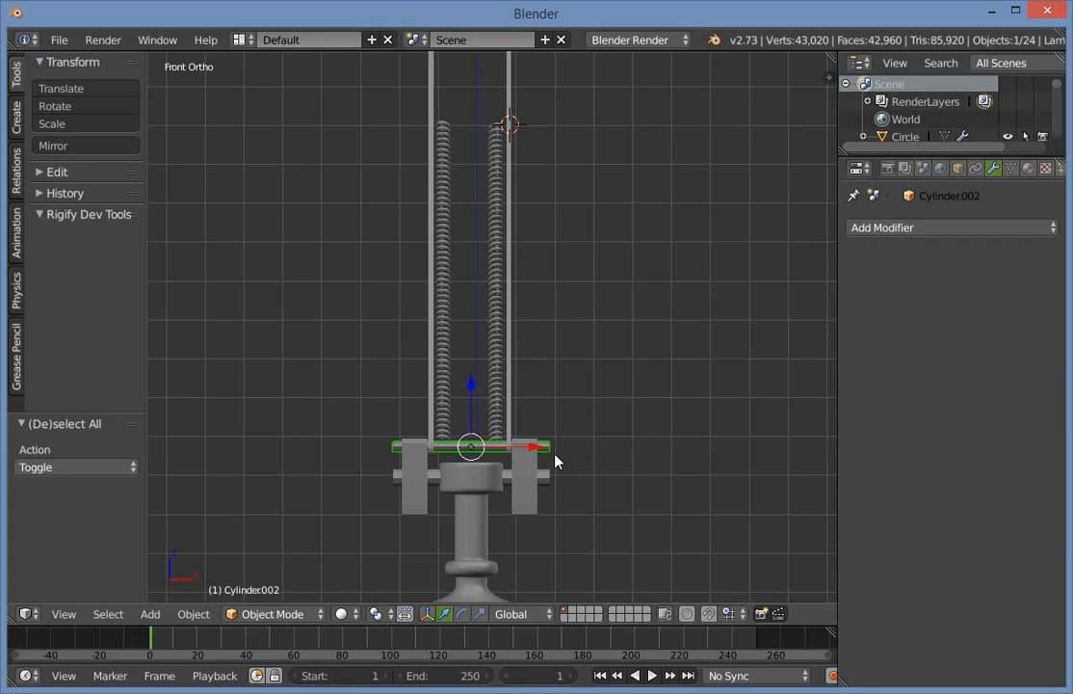
scroll(567, 432, up, 2)
scroll(505, 510, down, 3)
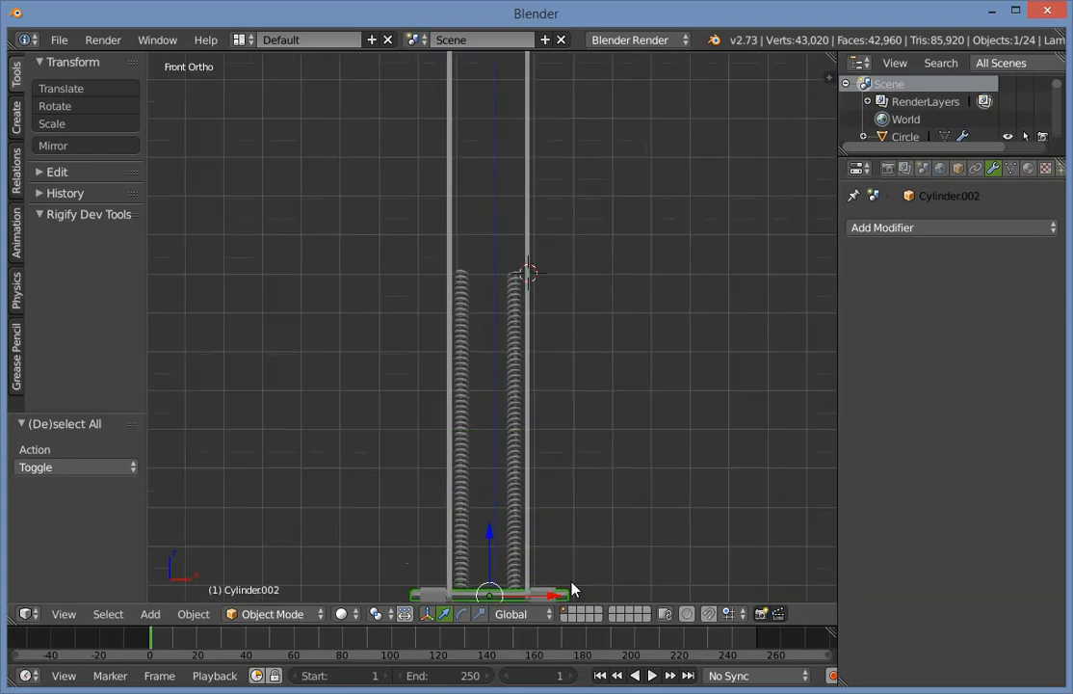
key(shift+d)
click(579, 231)
scroll(666, 249, up, 5)
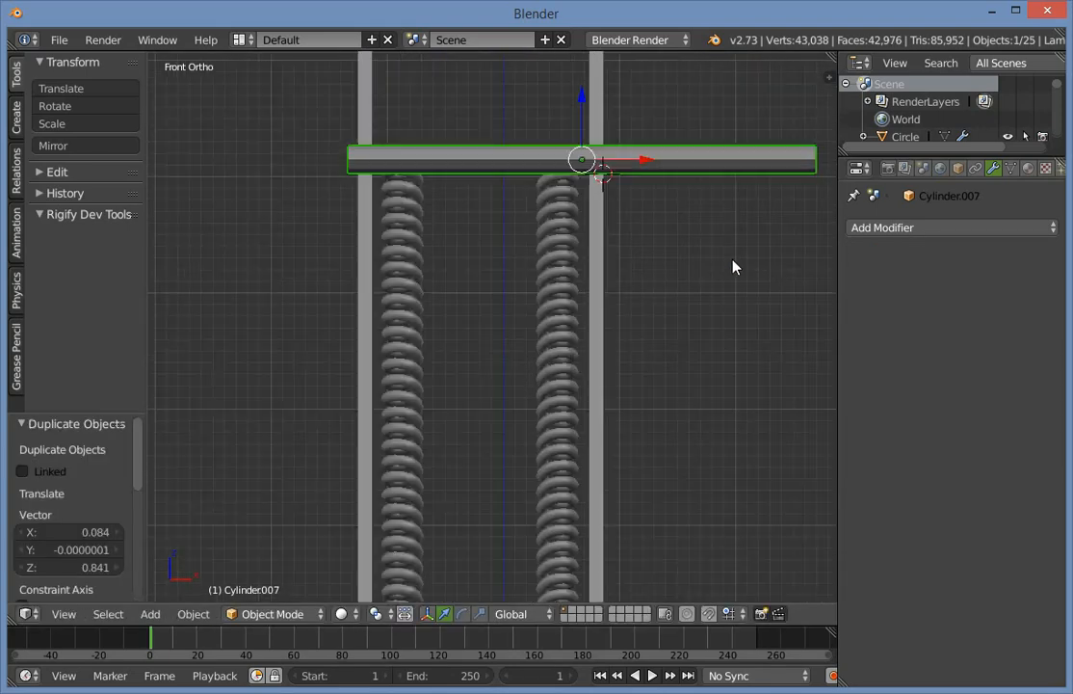
Scale the copied cross rod down to about 0.329 and check its position from the side.
key(s)
click(479, 357)
key(KP_3)
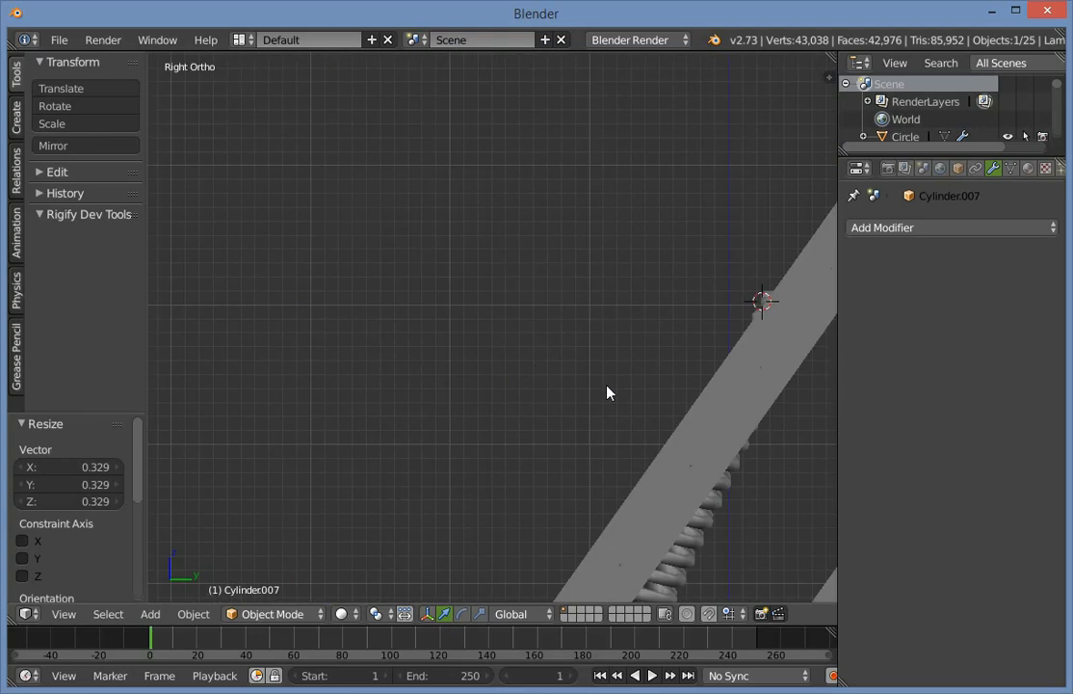
scroll(606, 390, down, 3)
scroll(678, 364, up, 3)
scroll(297, 360, down, 4)
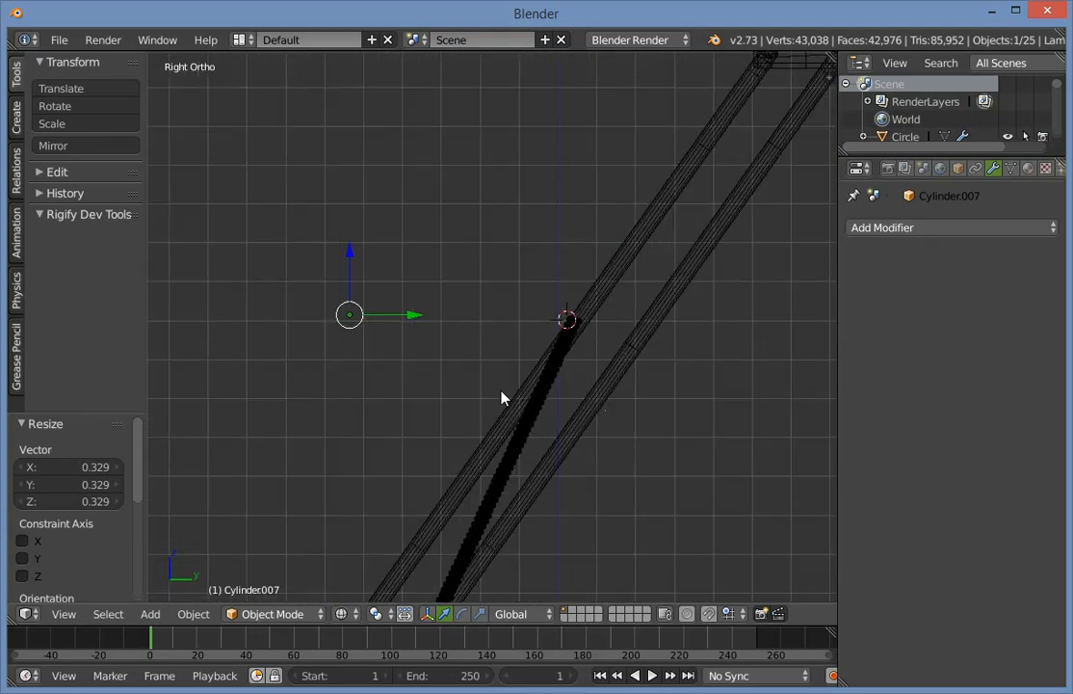
key(g)
click(577, 410)
scroll(598, 374, up, 3)
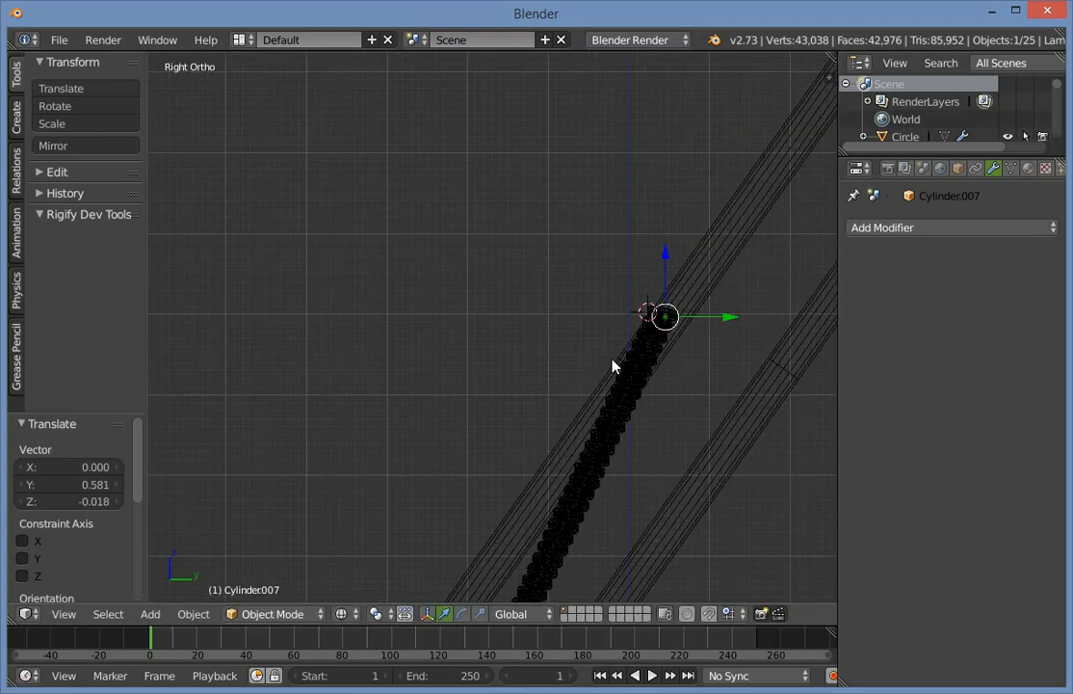
key(ctrl+z)
Delete the scaled-down cross rod copy near the springs' upper ends and bring the lamp's base back into view.
key(x)
click(612, 360)
scroll(448, 448, down, 5)
shift+middle_drag(449, 531, 458, 320)
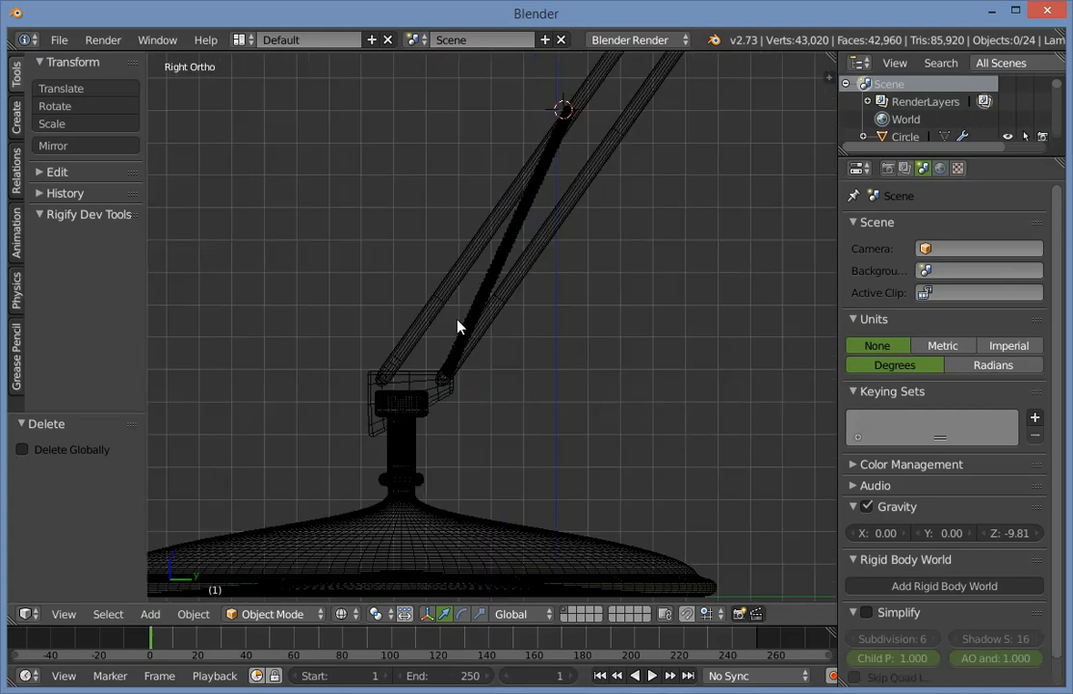
Make a linked duplicate of the cross rod at the springs' base, leaving the copy in place, and view it from the side.
scroll(456, 327, up, 3)
key(z)
key(z)
right_click(410, 425)
right_click(412, 420)
right_click(413, 420)
scroll(381, 441, down, 3)
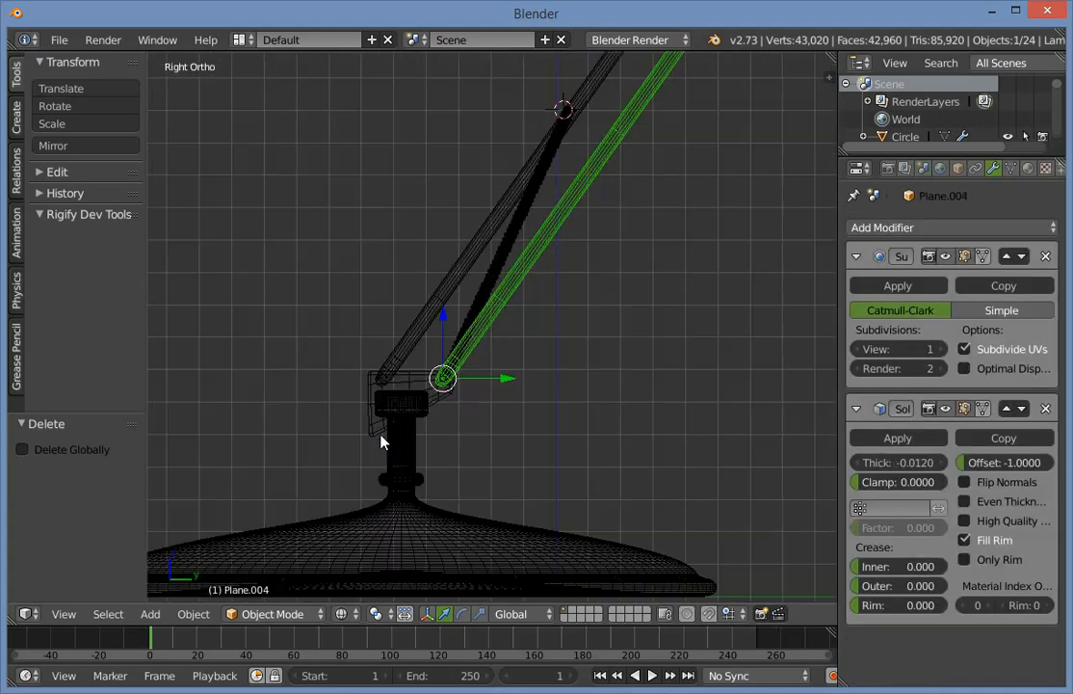
middle_drag(381, 441, 413, 419)
key(z)
key(a)
right_click(424, 387)
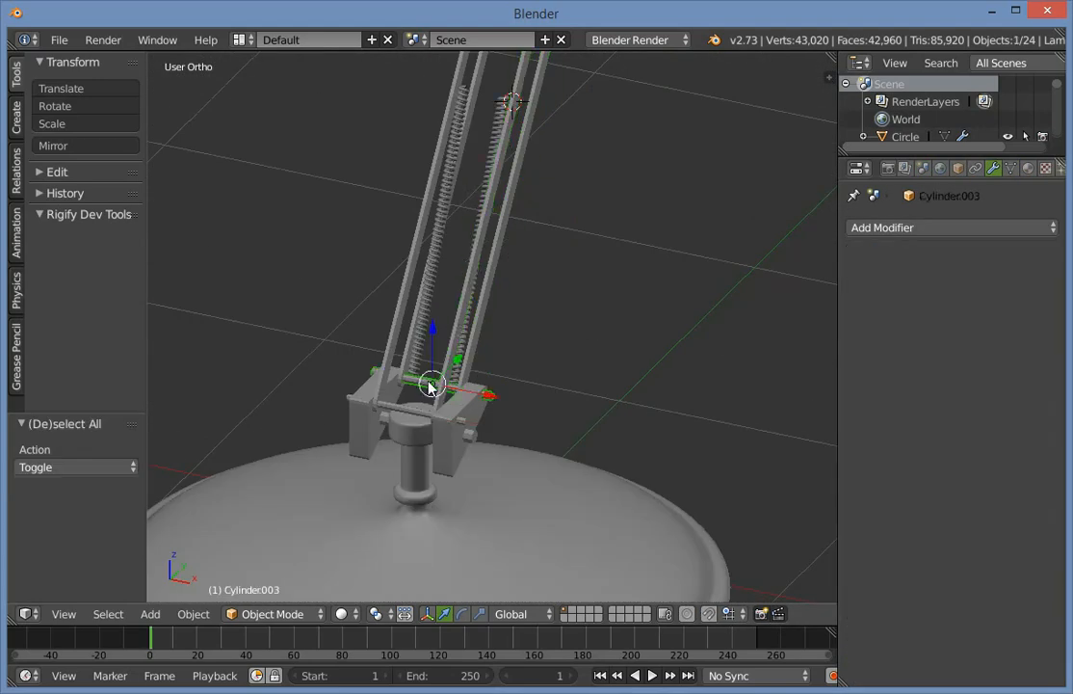
key(alt+d)
right_click(436, 361)
key(KP_3)
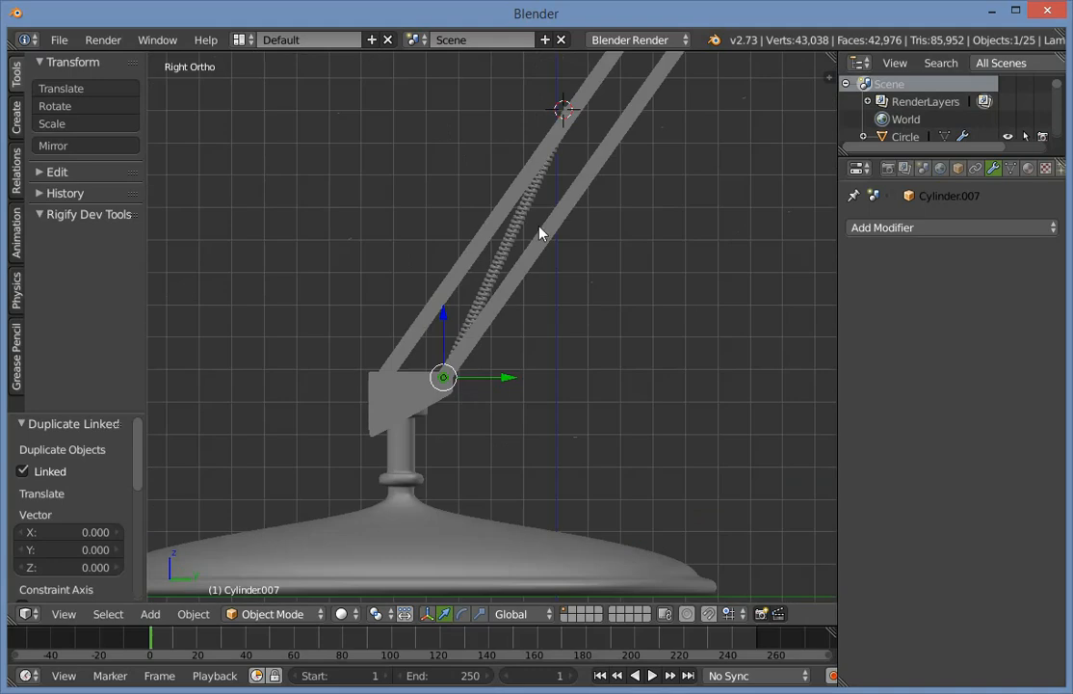
Move the linked cross rod to the springs' upper ends, about 0.385 along Y and 0.819 up in Z, then 0.010 more along Y.
scroll(542, 231, up, 5)
key(z)
key(g)
click(565, 232)
key(z)
scroll(563, 198, up, 8)
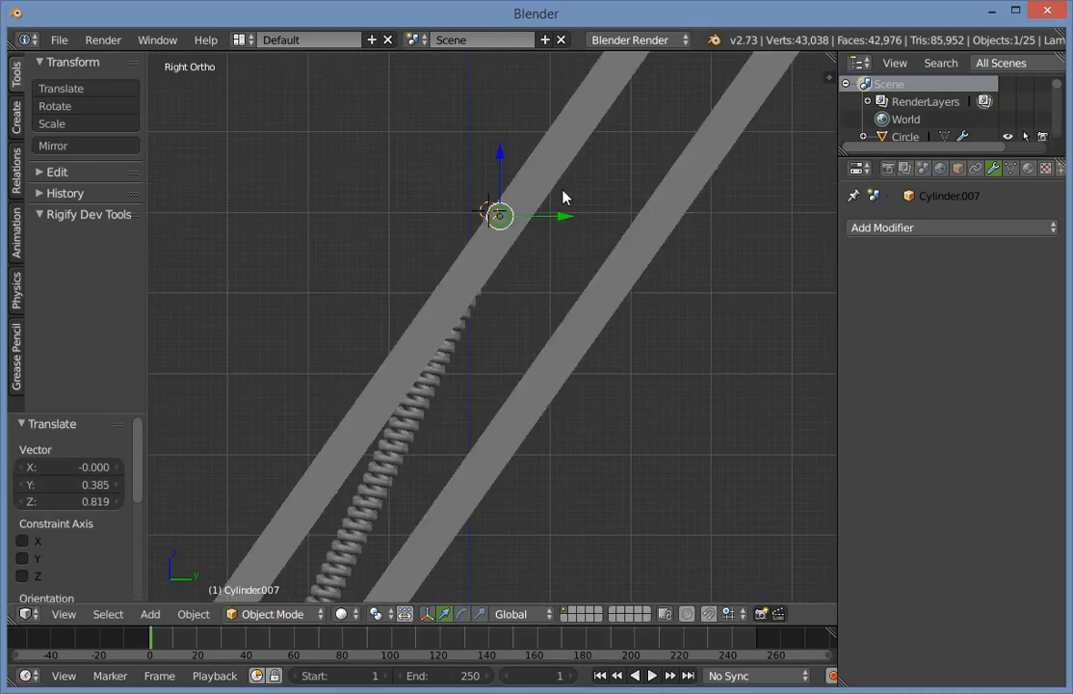
key(g)
click(545, 320)
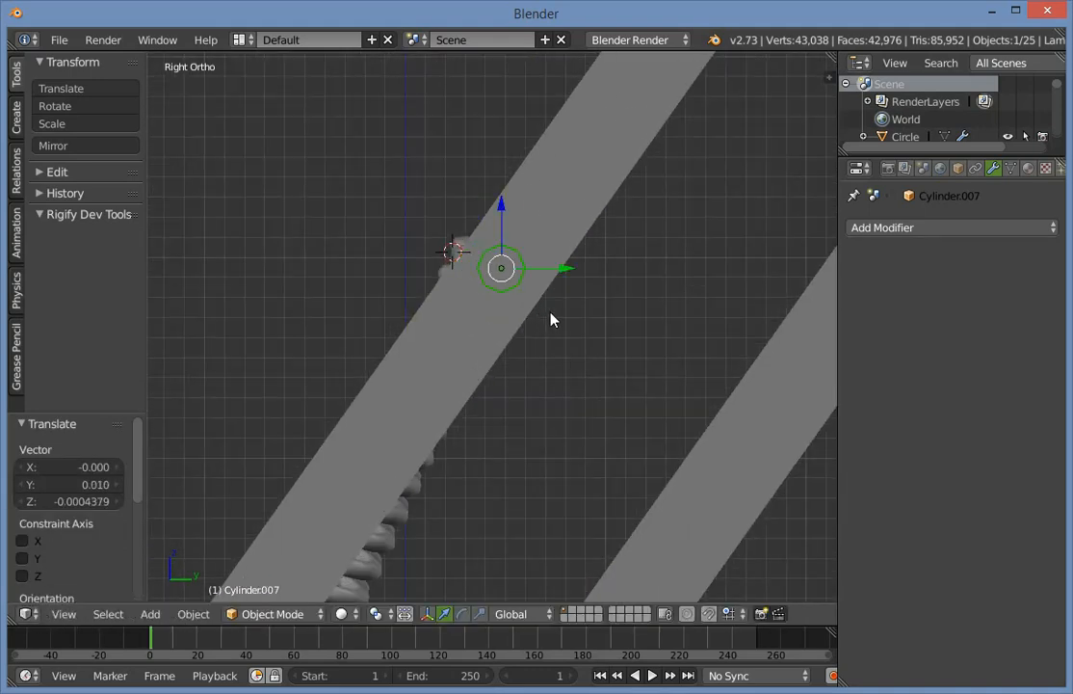
Shorten the upper crossbar to about 0.596 along X and shift it about 0.003 along negative X to centre it between the rods.
key(KP_1)
scroll(551, 308, down, 6)
scroll(555, 302, up, 3)
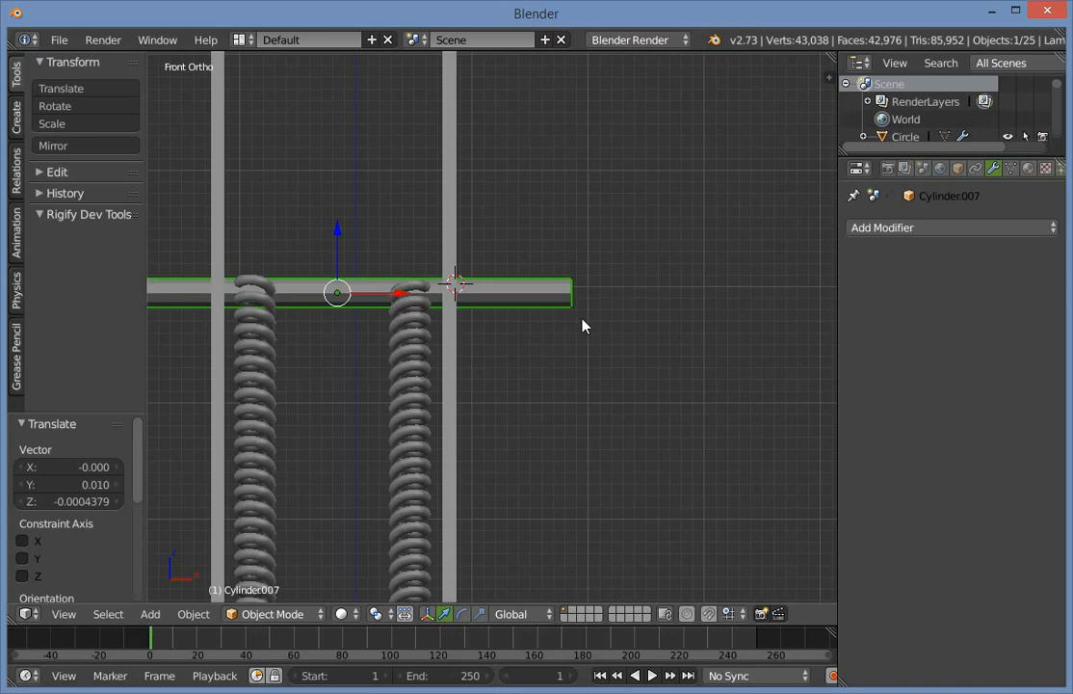
scroll(582, 325, down, 2)
key(s)
key(x)
click(445, 310)
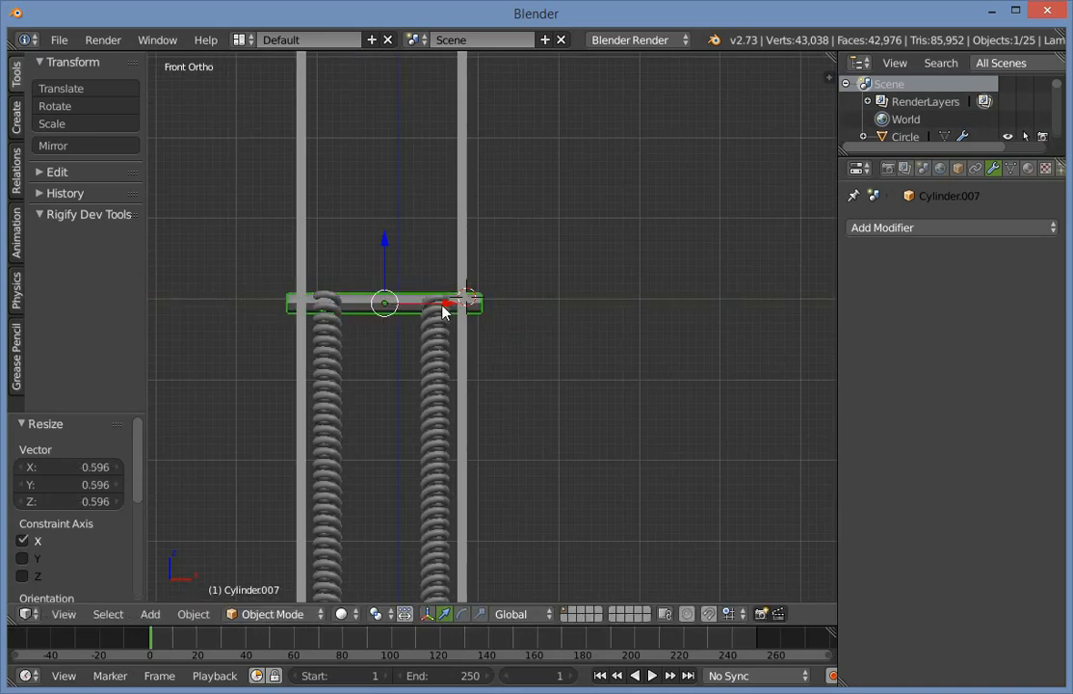
drag(444, 311, 449, 309)
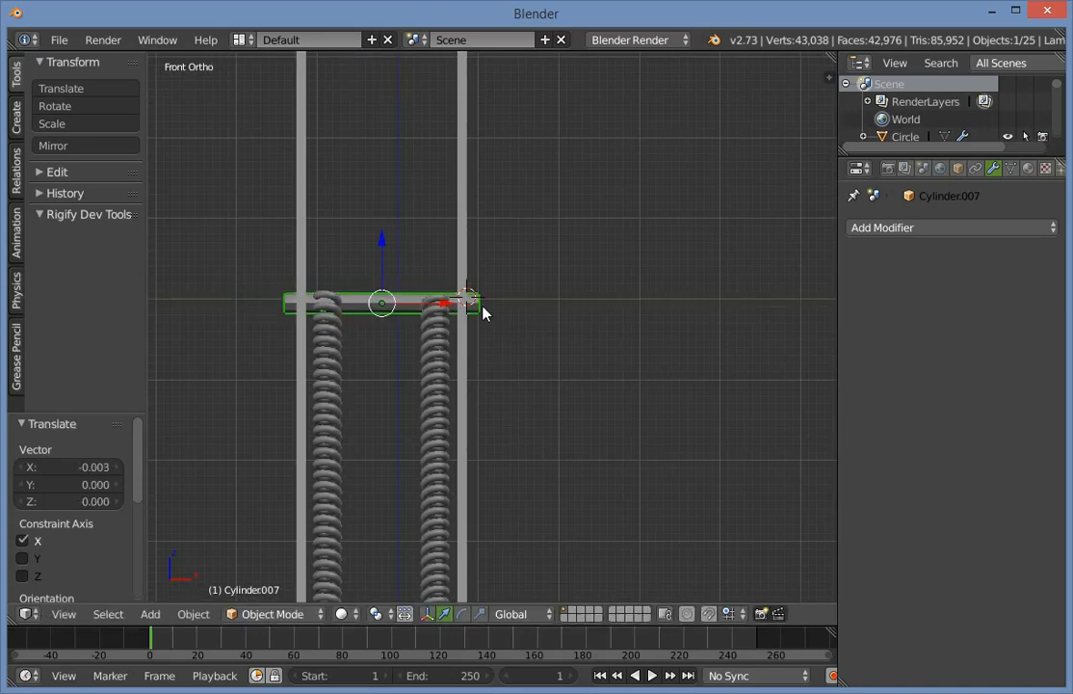
Thin the upper crossbar to about 0.63 while locking its X length, and clear the selection.
middle_drag(484, 311, 502, 335)
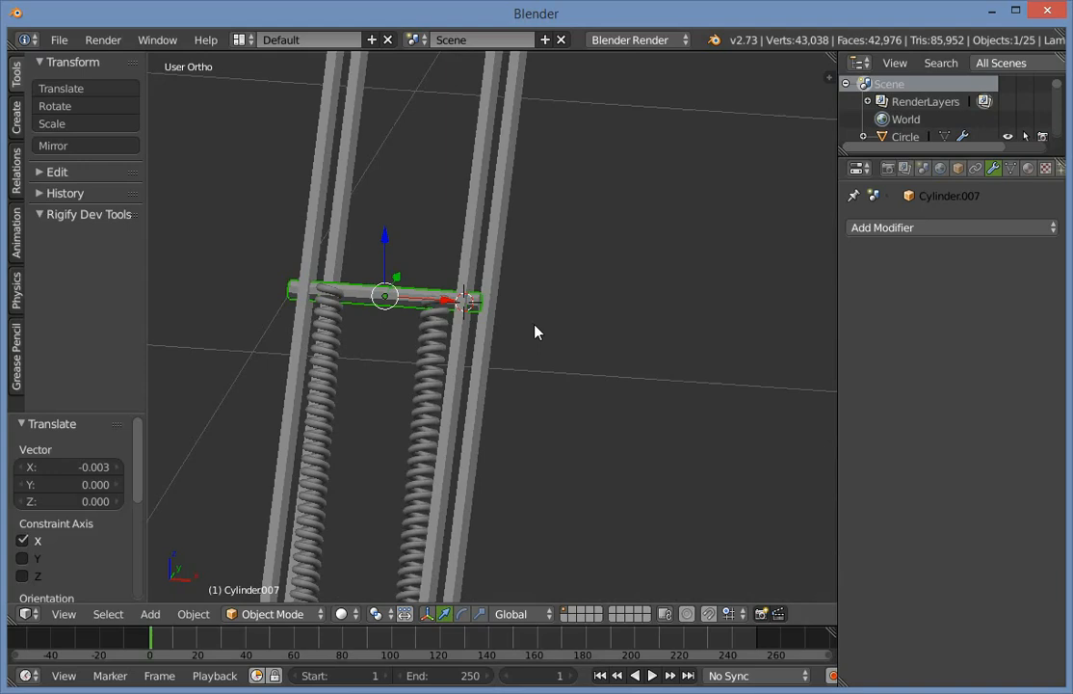
key(s)
key(shift+x)
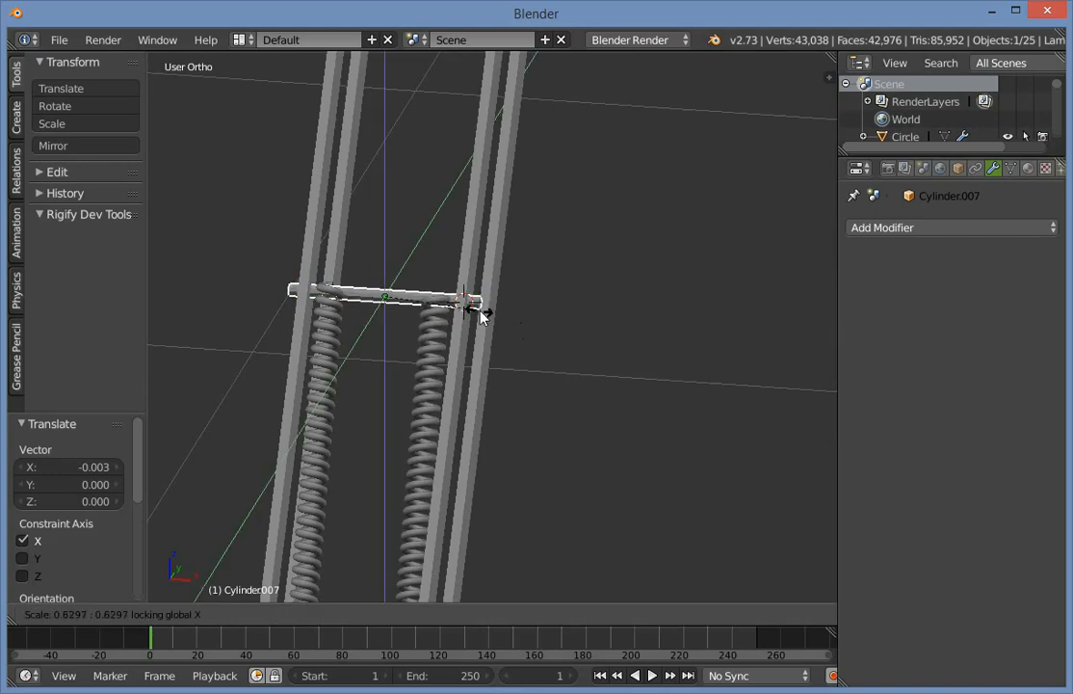
click(481, 316)
key(a)
scroll(481, 316, down, 6)
middle_drag(482, 316, 520, 350)
scroll(521, 350, up, 9)
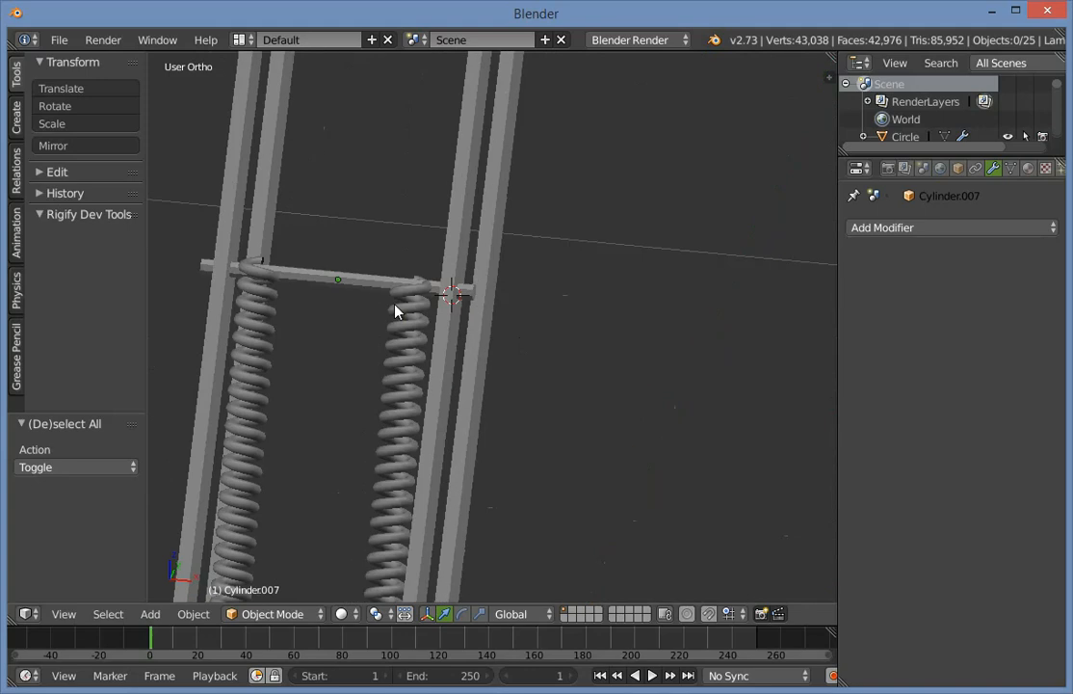
Select both springs and rotate them slightly in the side view to align them with the lower arm's rods.
right_click(395, 312)
key(KP_3)
key(z)
shift+right_click(405, 489)
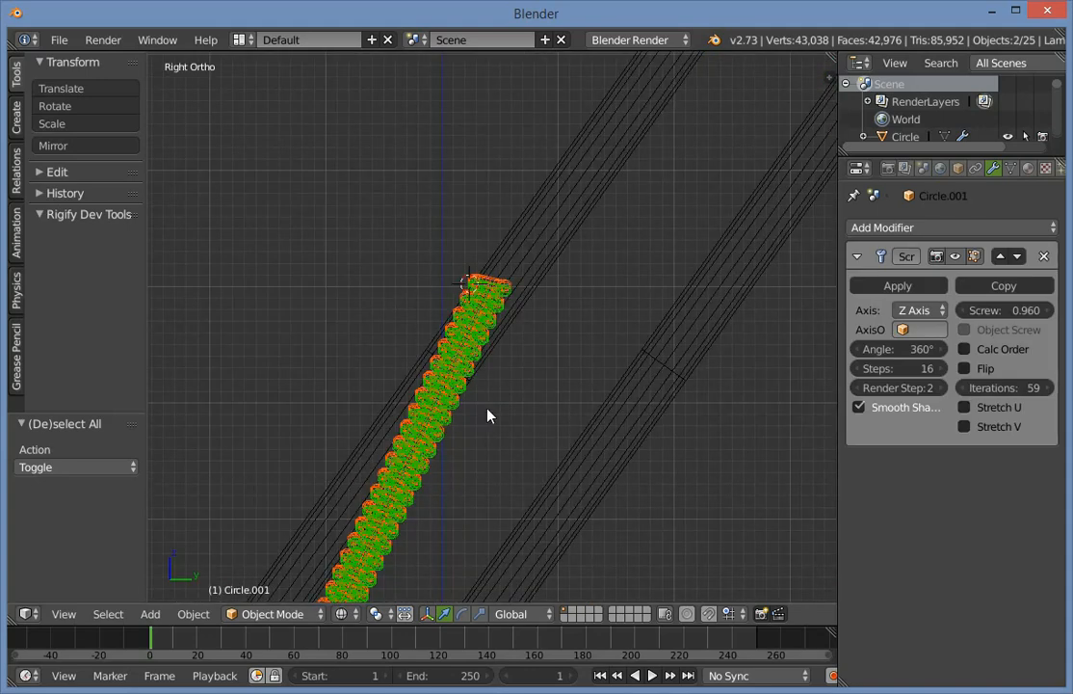
key(z)
scroll(580, 304, up, 1)
key(z)
key(r)
click(590, 309)
Raise the upper crossbar slightly along Z at the springs' top ends and clear the selection.
key(z)
mouse_move(545, 322)
middle_down()
mouse_move(663, 353)
mouse_move(386, 312)
middle_up()
key(a)
right_click(286, 283)
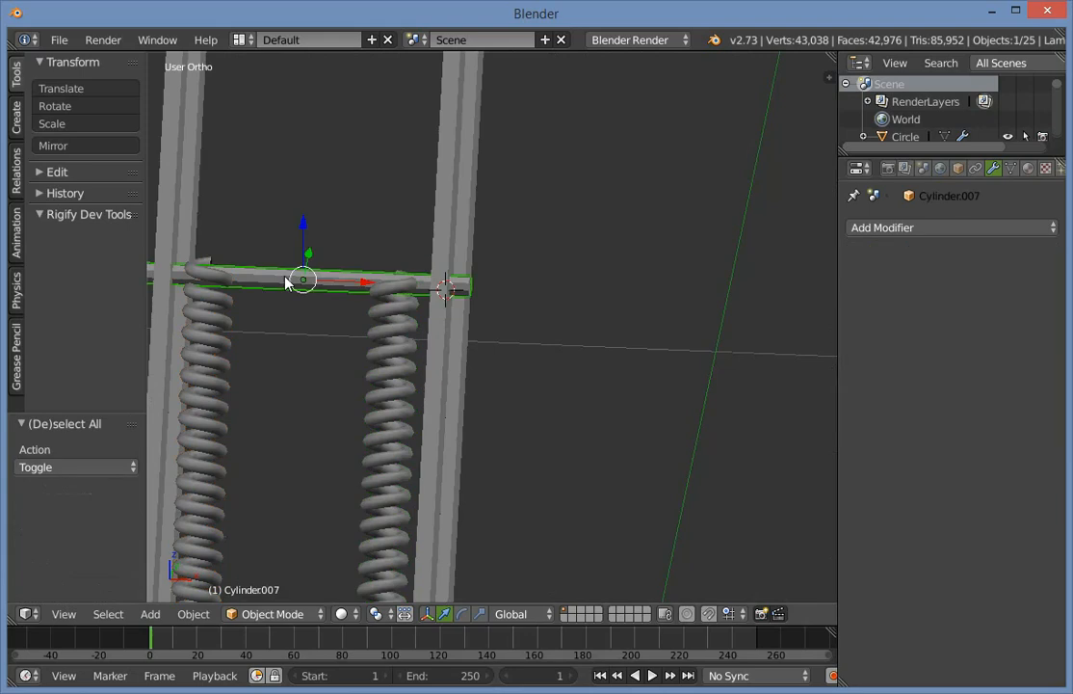
drag(301, 235, 316, 215)
key(a)
scroll(309, 336, down, 4)
Reposition the upper crossbar along Y and Z in the side view so it meets the springs' top coils, and clear the selection.
middle_drag(309, 338, 508, 281)
scroll(508, 282, up, 4)
key(z)
right_click(517, 248)
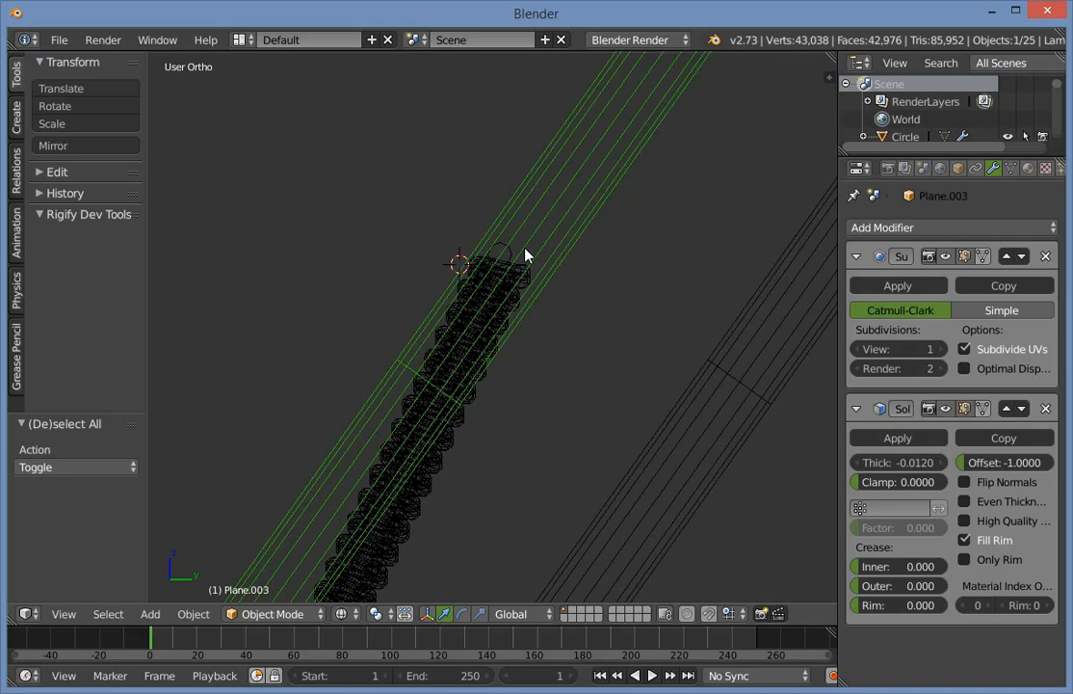
right_click(514, 256)
scroll(565, 213, up, 5)
key(z)
mouse_move(549, 186)
shift+middle_down()
mouse_move(532, 270)
mouse_move(596, 288)
shift+middle_up()
scroll(595, 288, down, 1)
middle_drag(463, 228, 442, 226)
key(KP_3)
key(KP_2)
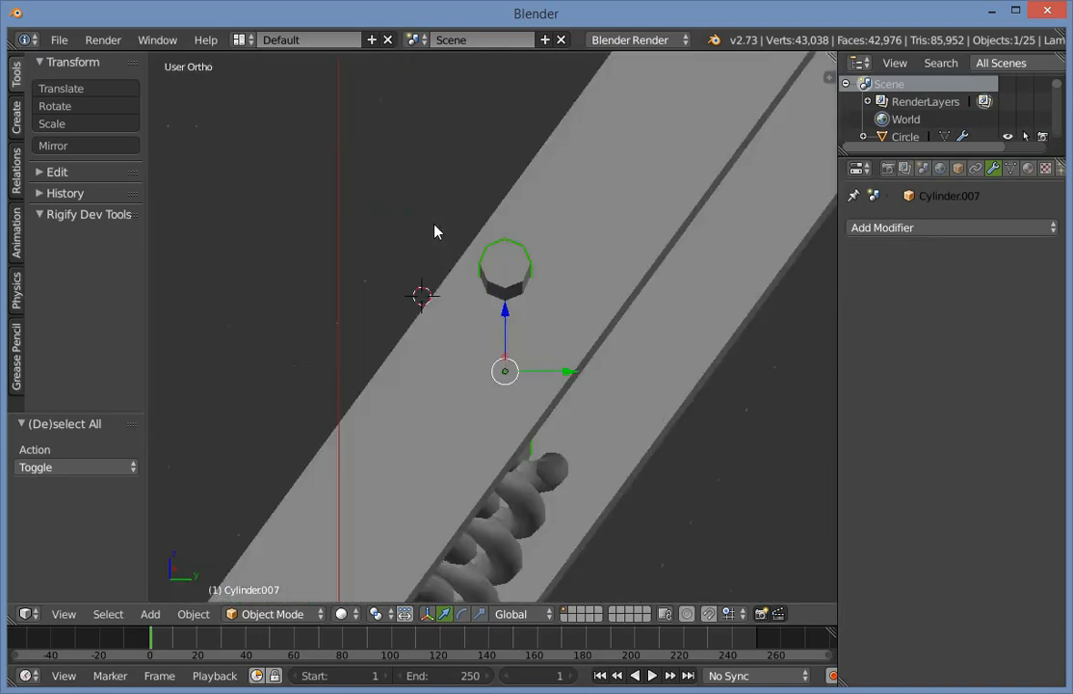
key(z)
key(KP_2)
key(KP_3)
scroll(567, 220, up, 3)
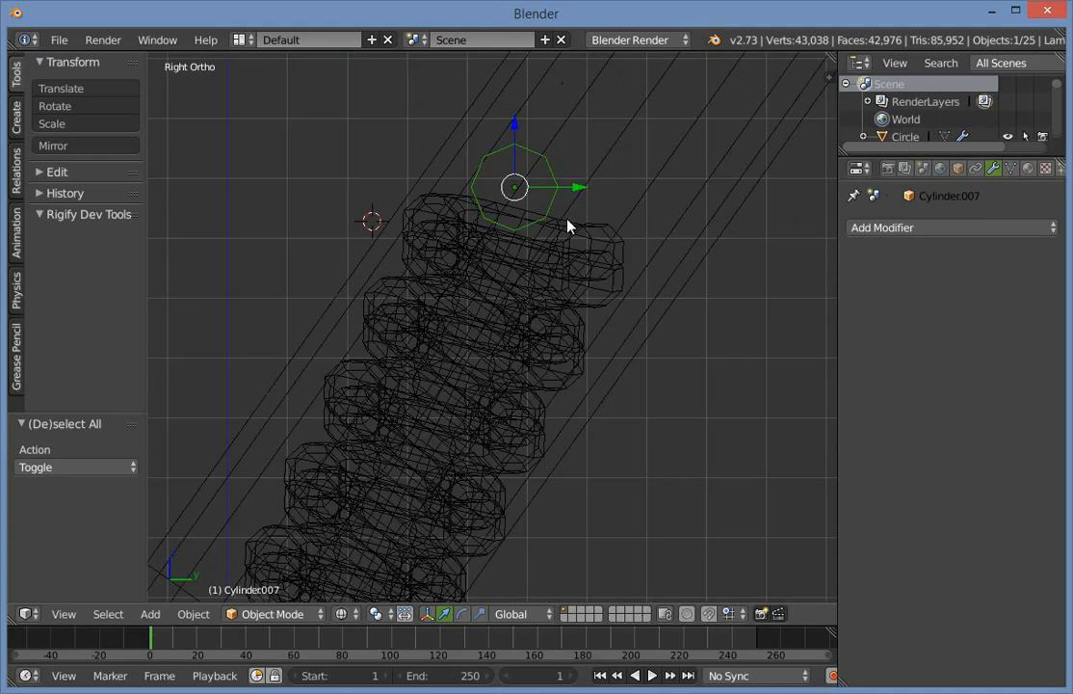
drag(518, 198, 572, 244)
click(592, 241)
key(a)
key(z)
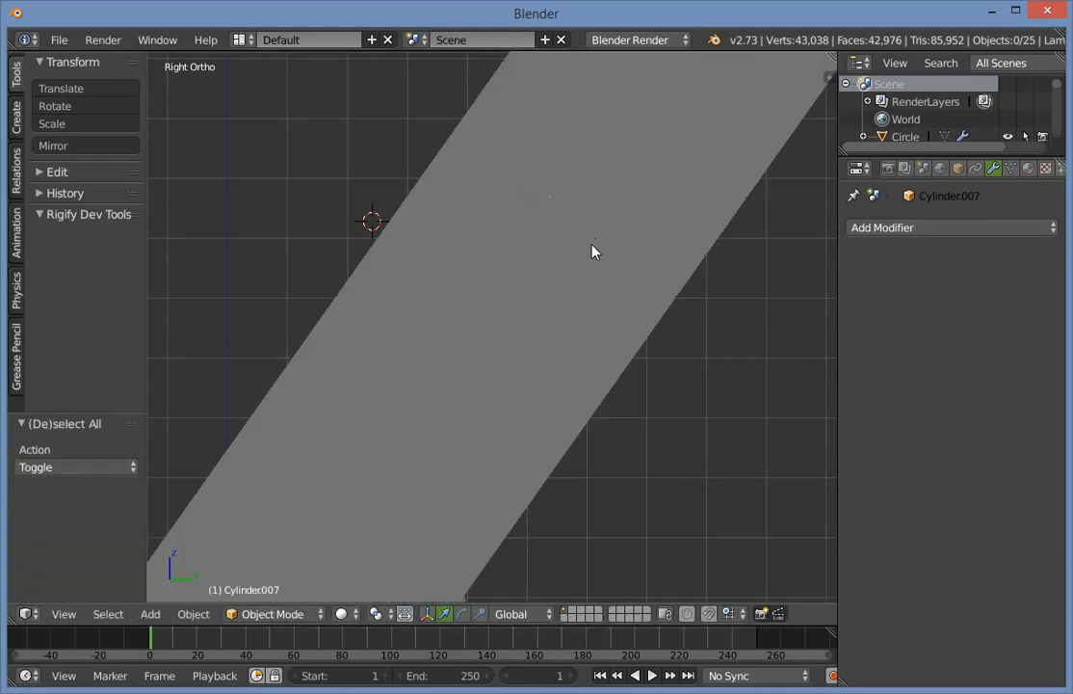
Examine the springs, their upper crossbar and the whole lamp from several angles.
scroll(591, 244, down, 8)
scroll(396, 328, down, 8)
middle_drag(396, 327, 569, 390)
scroll(427, 429, down, 6)
middle_drag(427, 429, 192, 467)
key(a)
scroll(197, 427, up, 7)
key(a)
scroll(305, 357, down, 4)
middle_drag(305, 357, 342, 297)
scroll(388, 442, up, 3)
scroll(342, 298, down, 5)
middle_drag(398, 369, 453, 324)
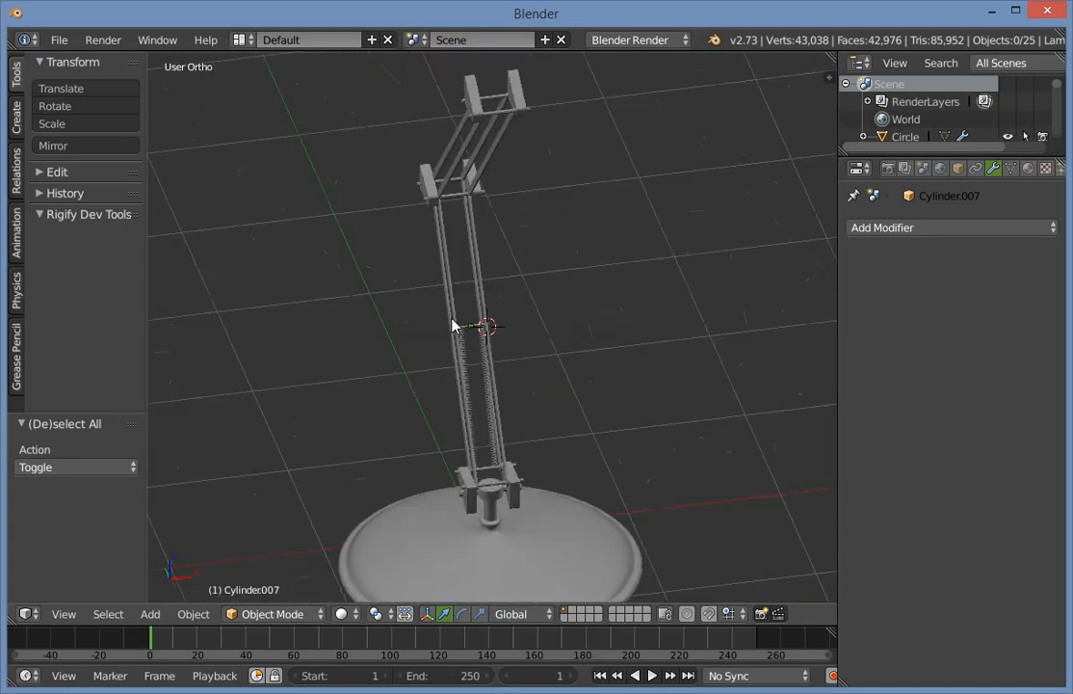
Try to shorten the upper crossbar to about 0.192 along X and shift it about 0.082 along X onto one rod.
scroll(430, 322, up, 5)
right_click(367, 316)
scroll(630, 319, down, 4)
middle_drag(630, 319, 539, 326)
scroll(539, 326, up, 3)
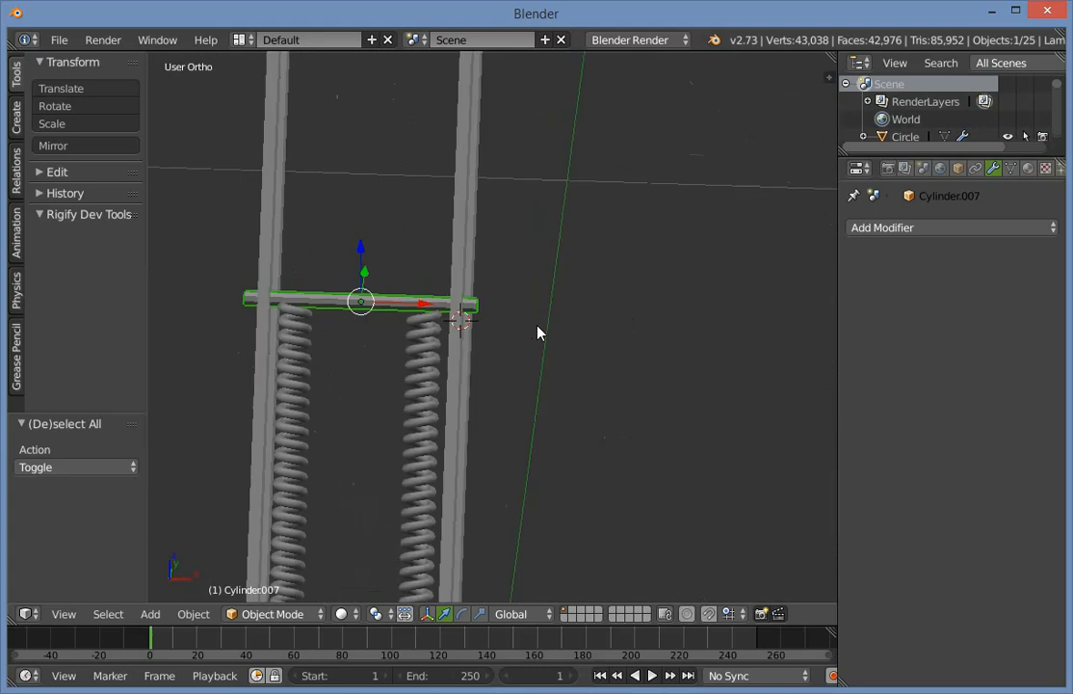
shift+middle_drag(458, 318, 580, 301)
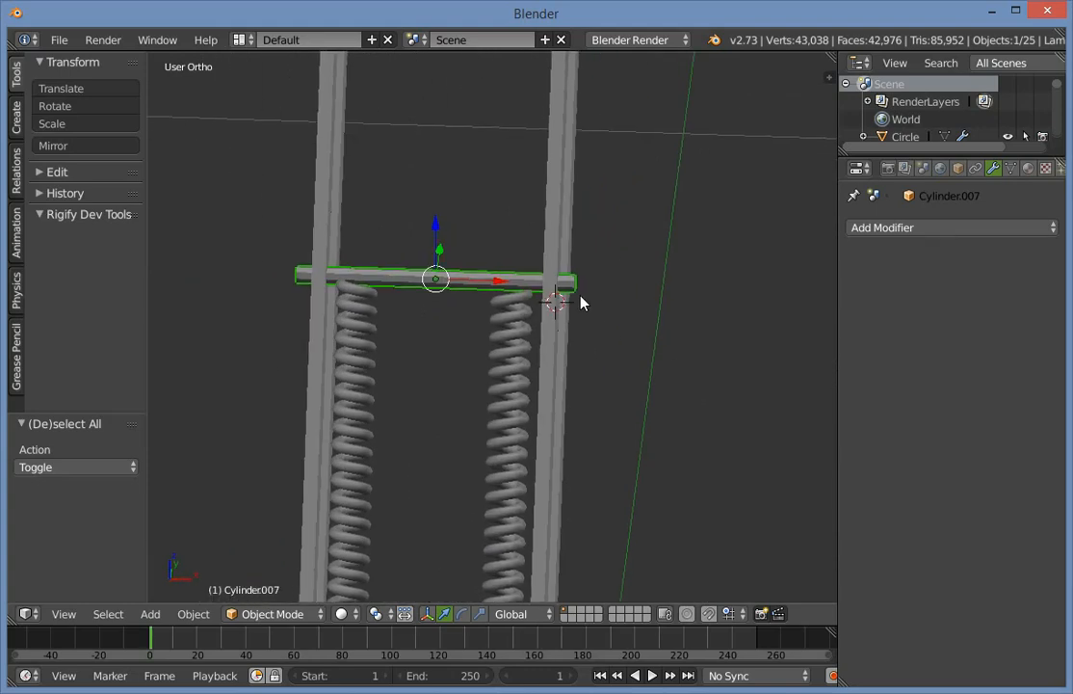
key(s)
key(x)
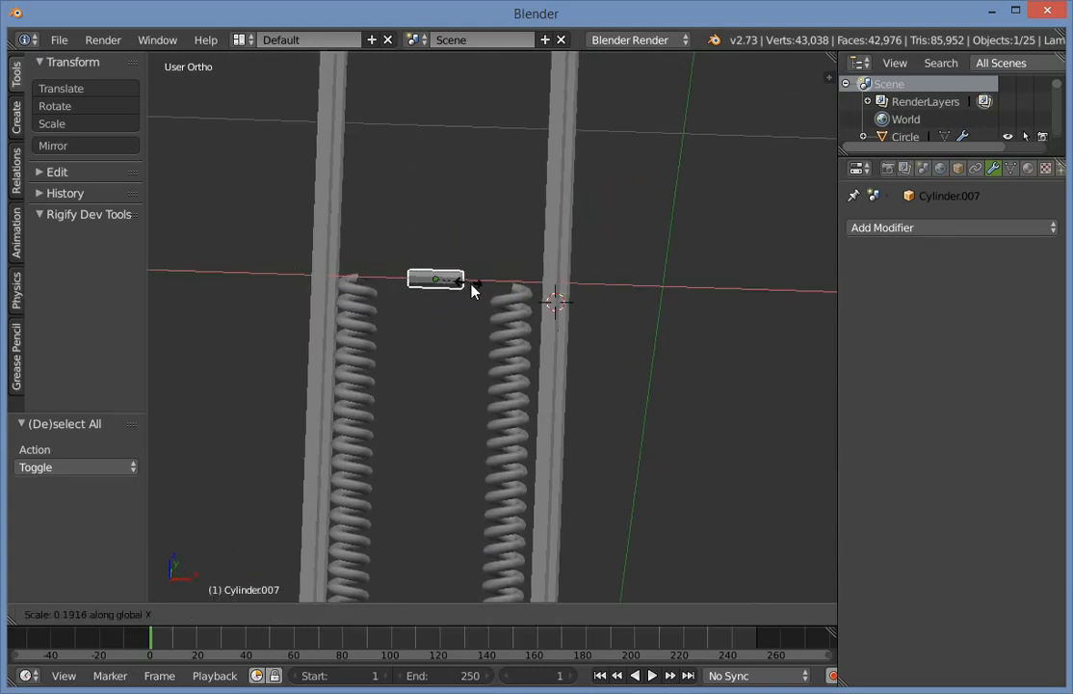
click(473, 291)
key(g)
key(x)
click(582, 280)
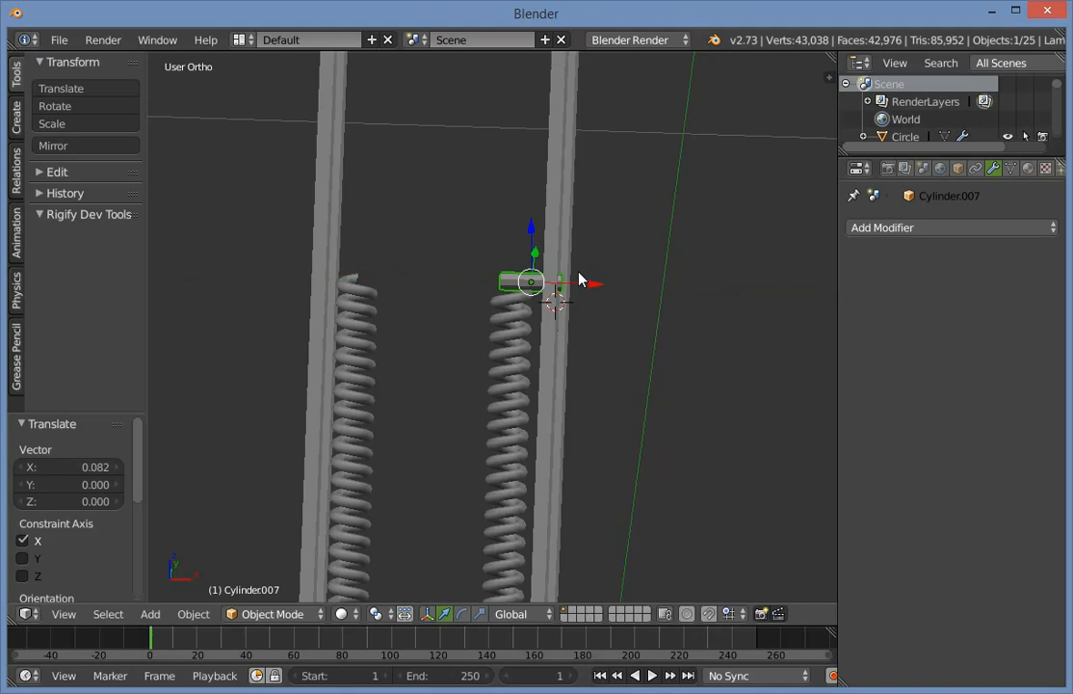
Try to lengthen the short pin along X and shift it about 0.013 along X through the rod.
key(s)
key(x)
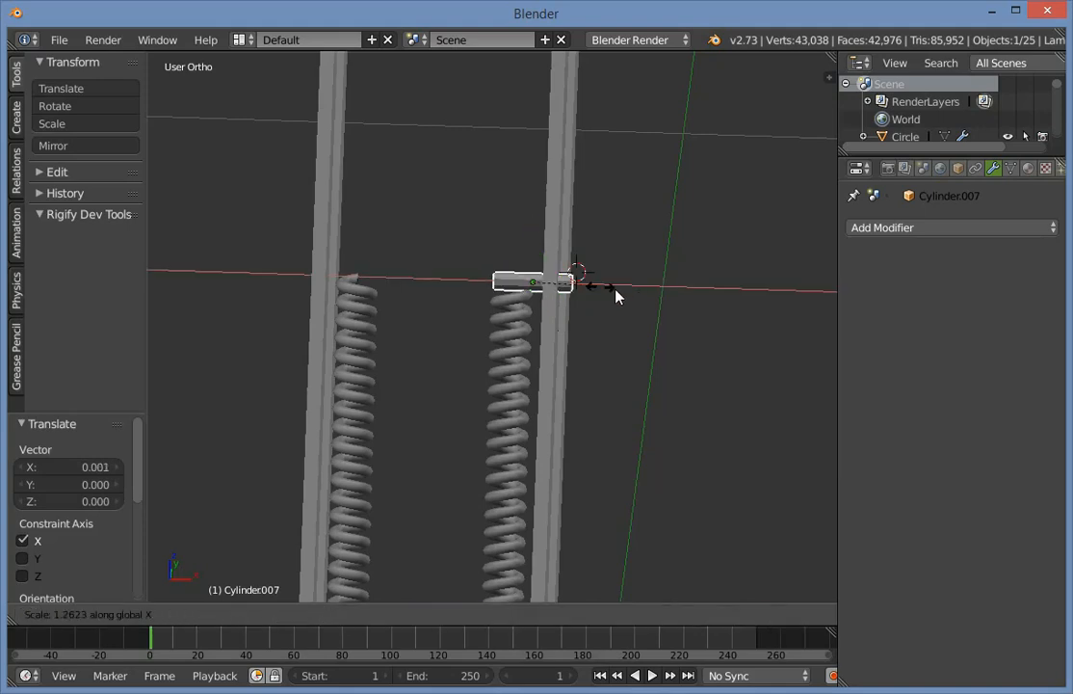
click(640, 295)
key(g)
key(x)
click(625, 281)
scroll(611, 314, down, 7)
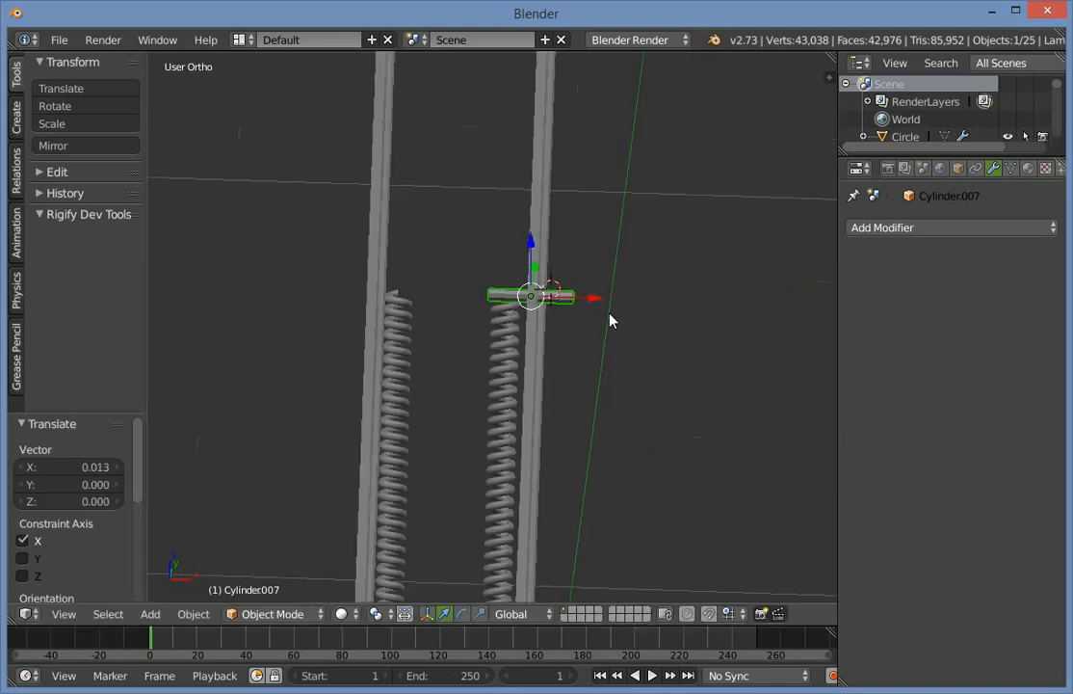
Undo the crossbar's shortening and shifts to restore its full width across both rods.
key(a)
middle_drag(611, 313, 449, 457)
scroll(640, 340, up, 3)
key(ctrl+z)
key(ctrl+shift+z)
key(ctrl+shift+z)
key(ctrl+shift+z)
scroll(645, 321, down, 7)
scroll(479, 408, up, 3)
Make a linked duplicate of the crossbar and both springs, offset about 1.147 along Y and 1.298 along Z beside the elbow joint.
right_click(467, 302)
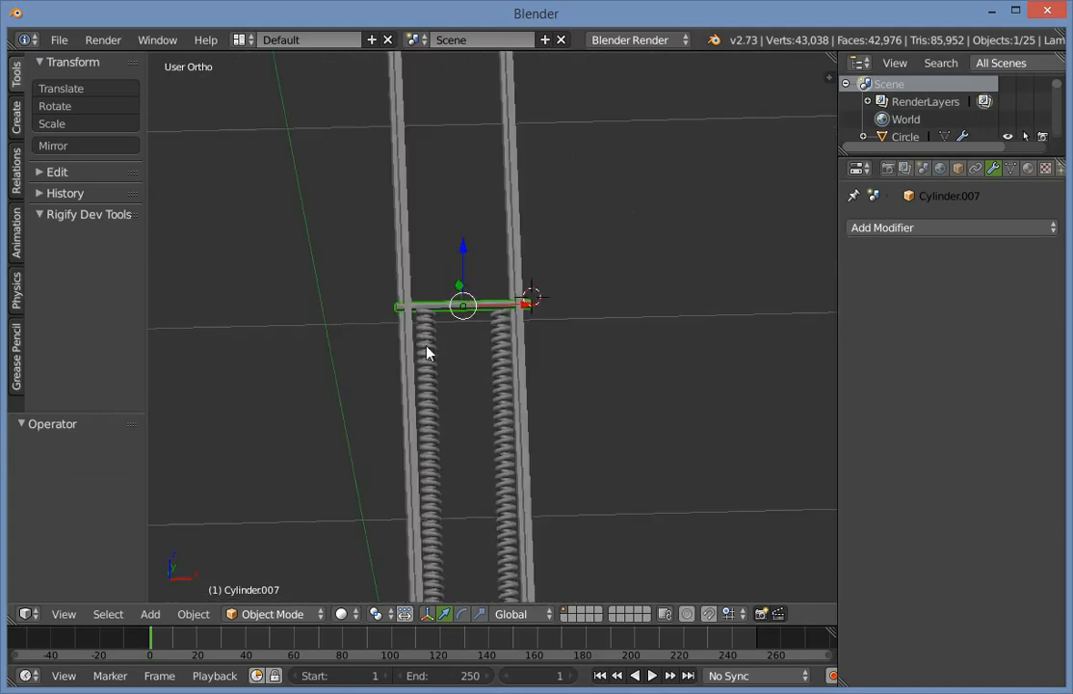
shift+right_click(427, 347)
shift+right_click(506, 366)
key(KP_3)
scroll(502, 374, down, 6)
key(z)
shift+middle_drag(478, 443, 466, 563)
key(alt+s)
key(ctrl+z)
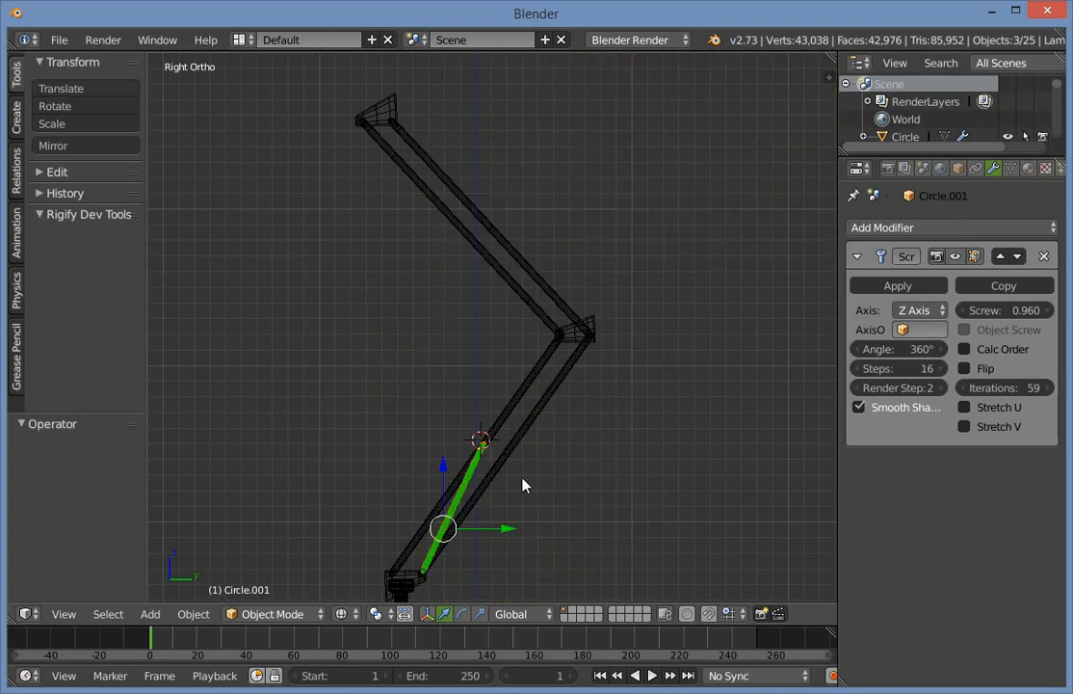
key(alt+d)
click(699, 280)
scroll(715, 323, up, 4)
key(z)
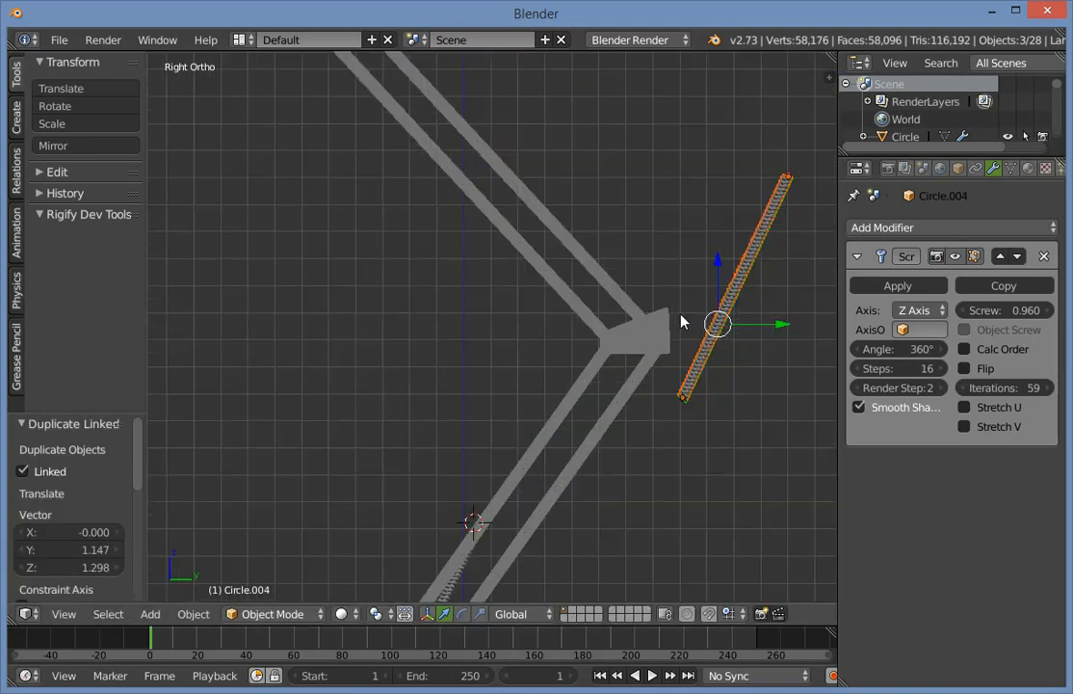
Rotate the duplicated springs and crossbar about -79.8° in the side view toward the upper arm's slope.
shift+middle_drag(694, 321, 545, 446)
key(r)
click(611, 431)
key(z)
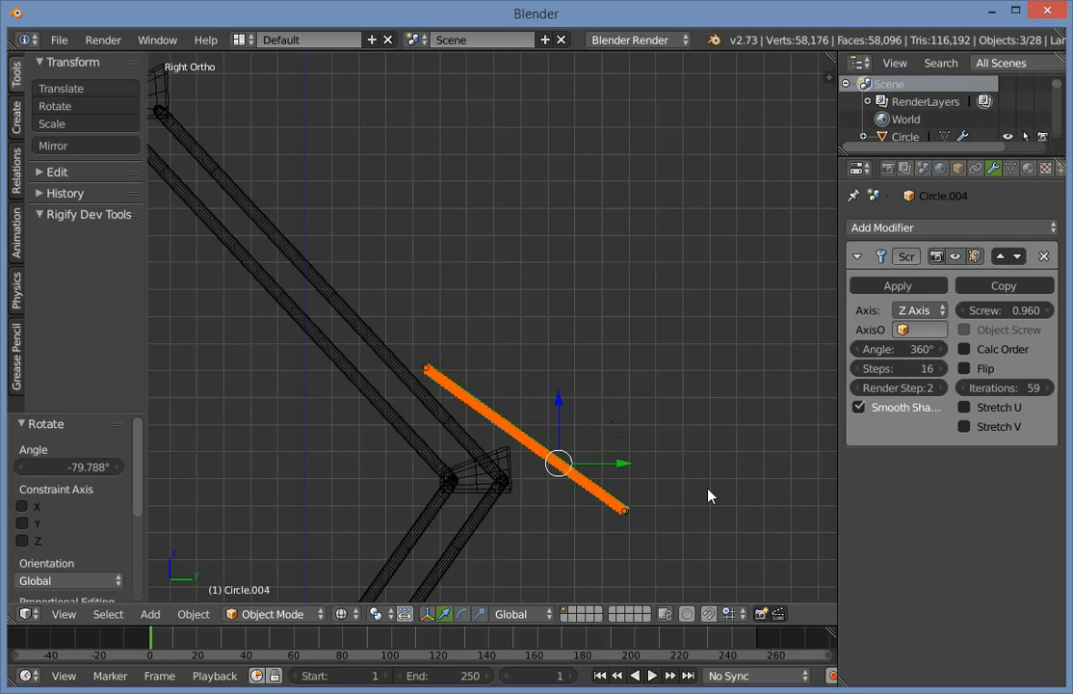
Move the rotated springs and crossbar between the upper arm's rods, about 0.50 along negative Y and 0.19 up in Z, and clear the selection.
scroll(718, 520, up, 2)
shift+middle_drag(708, 506, 708, 333)
key(g)
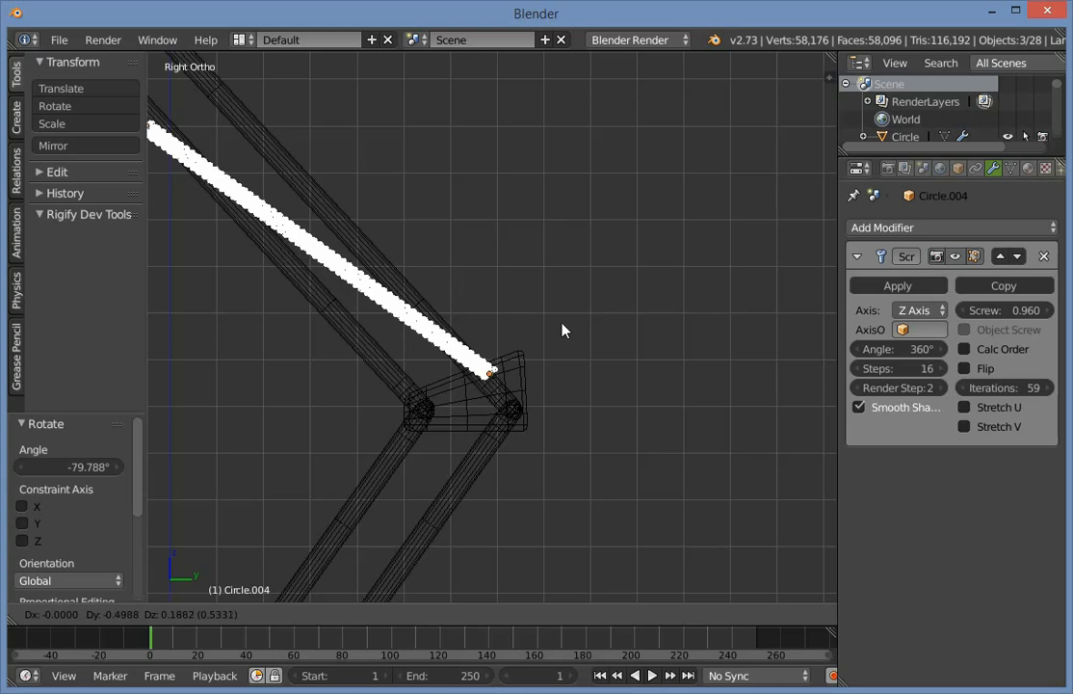
click(563, 334)
key(a)
Move one of the upper arm's outer rods at the elbow about 0.021 along negative Y and 0.077 up in Z.
right_click(499, 398)
right_click(422, 290)
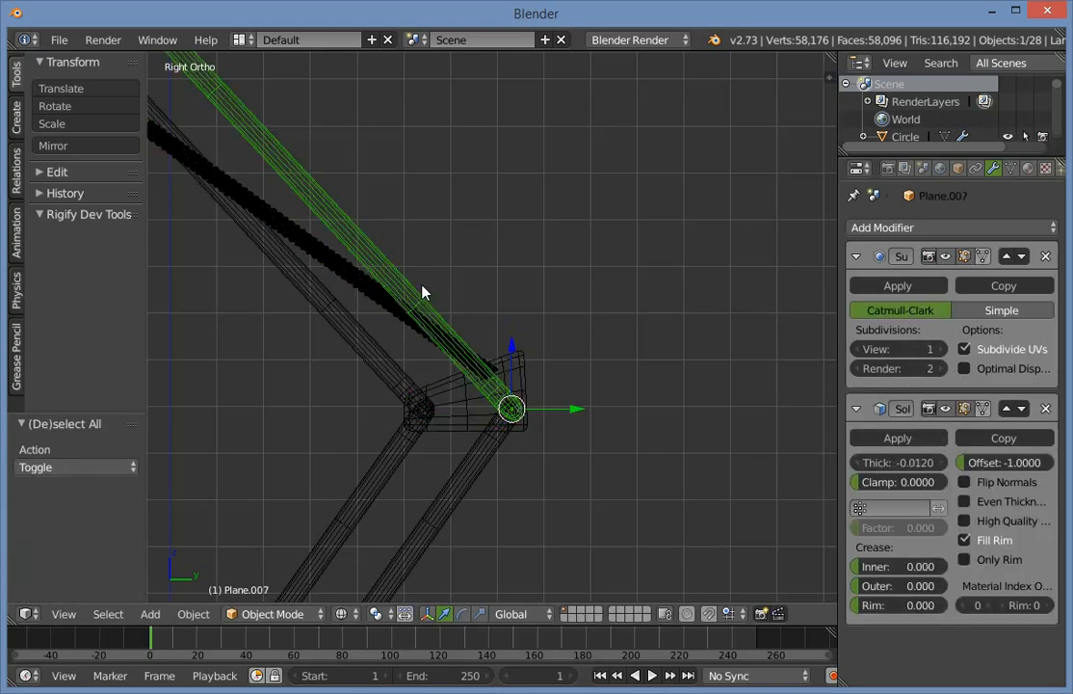
key(g)
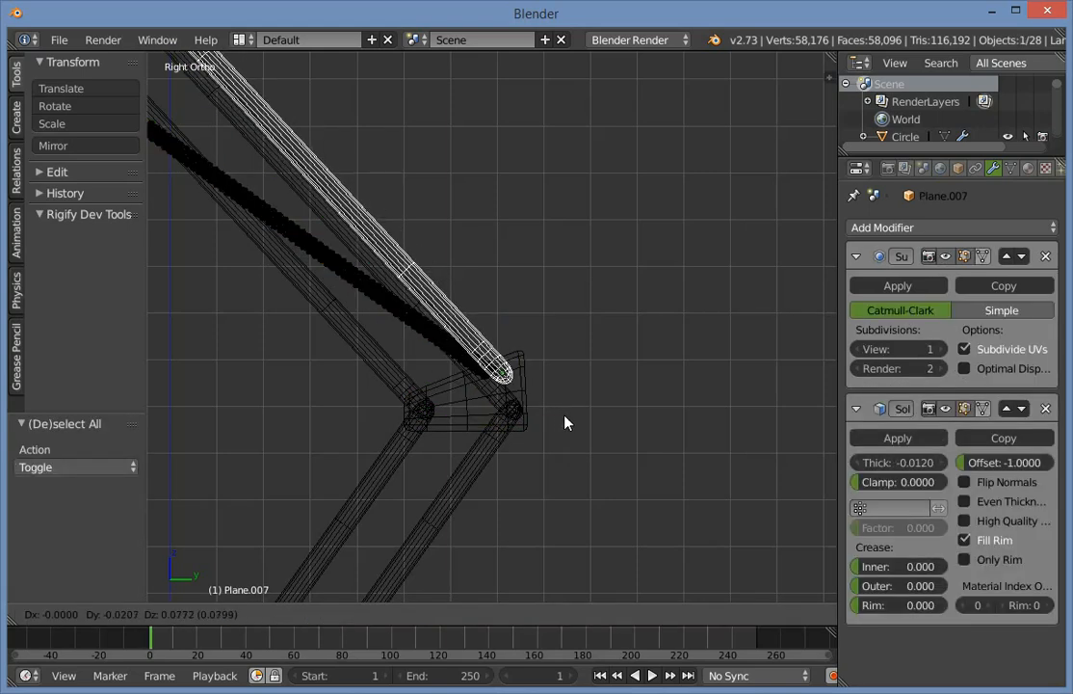
click(566, 421)
Try to delete the upper arm's outer rod that still ends at the lower arm's elbow pin.
right_click(510, 414)
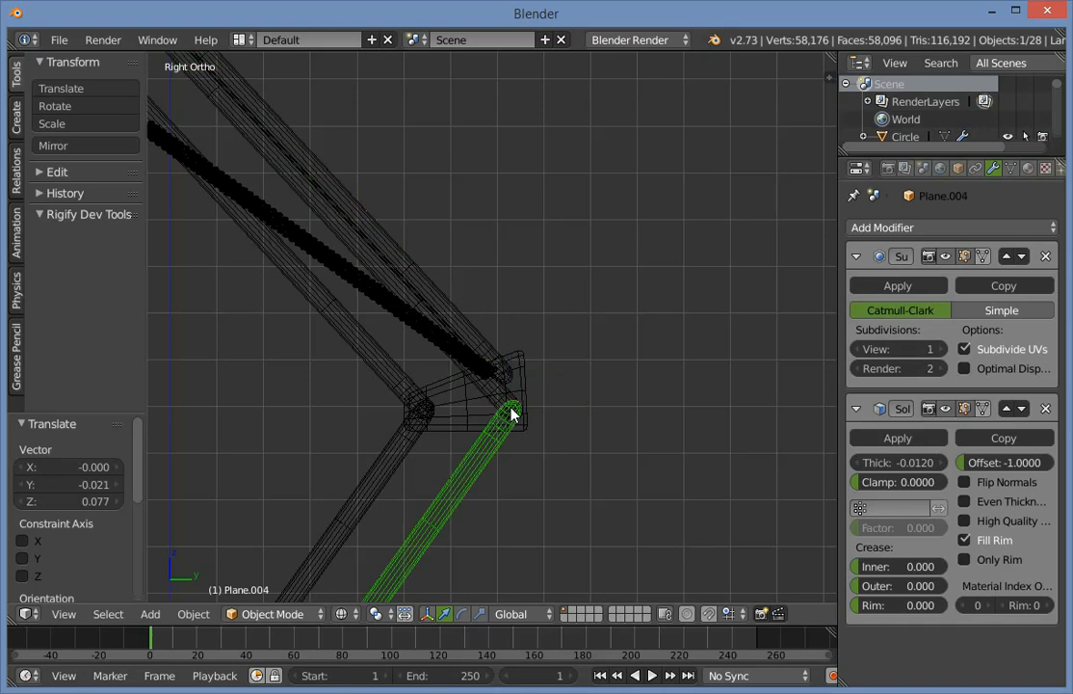
right_click(513, 414)
scroll(525, 414, up, 2)
key(z)
key(z)
right_click(496, 424)
key(x)
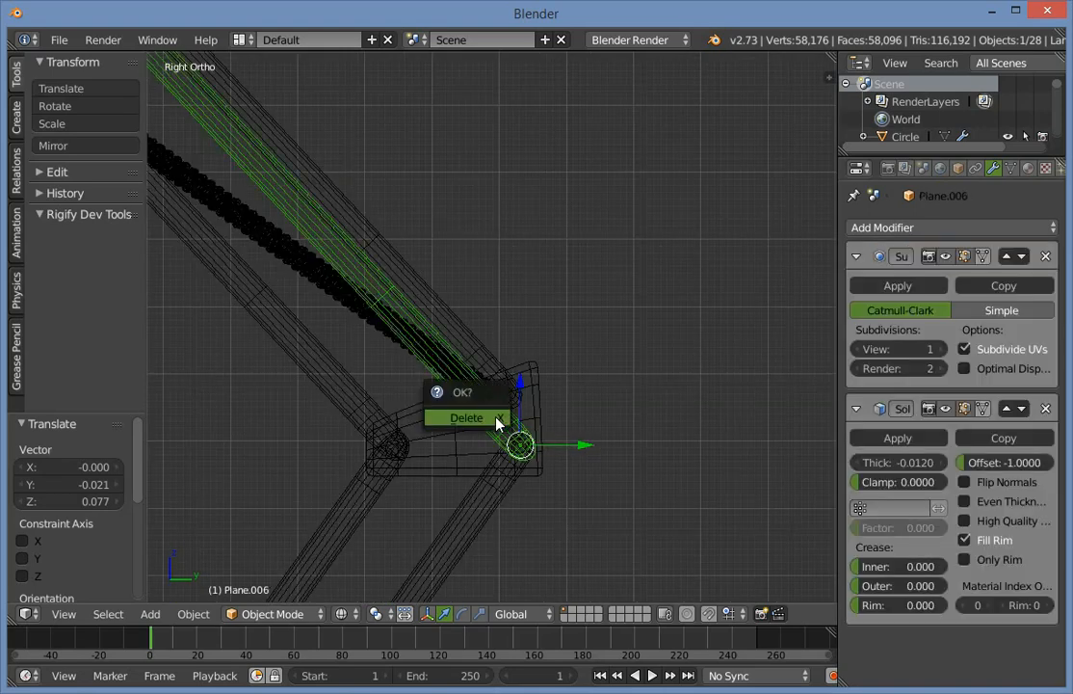
click(498, 427)
Undo the rod deletion and the preceding move of the single outer rod.
key(ctrl+z)
key(ctrl+z)
key(ctrl+z)
key(ctrl+z)
key(ctrl+z)
key(ctrl+z)
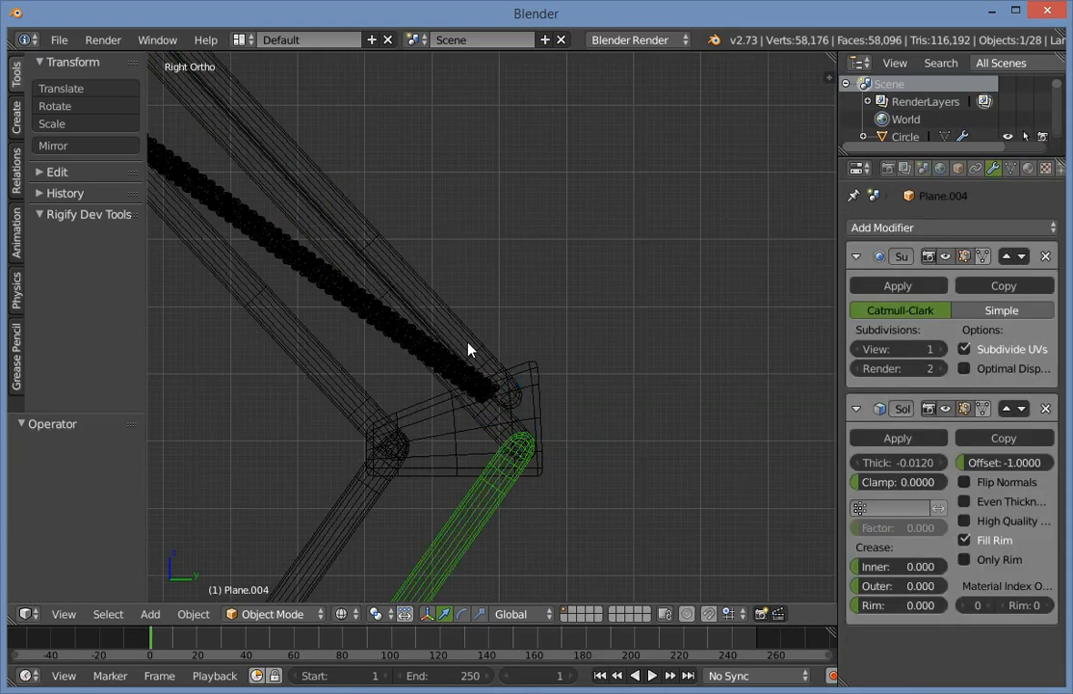
Select both outer rods of the upper arm and move them about 0.017 along negative Y and 0.086 up in Z.
key(b)
drag(338, 187, 295, 197)
key(g)
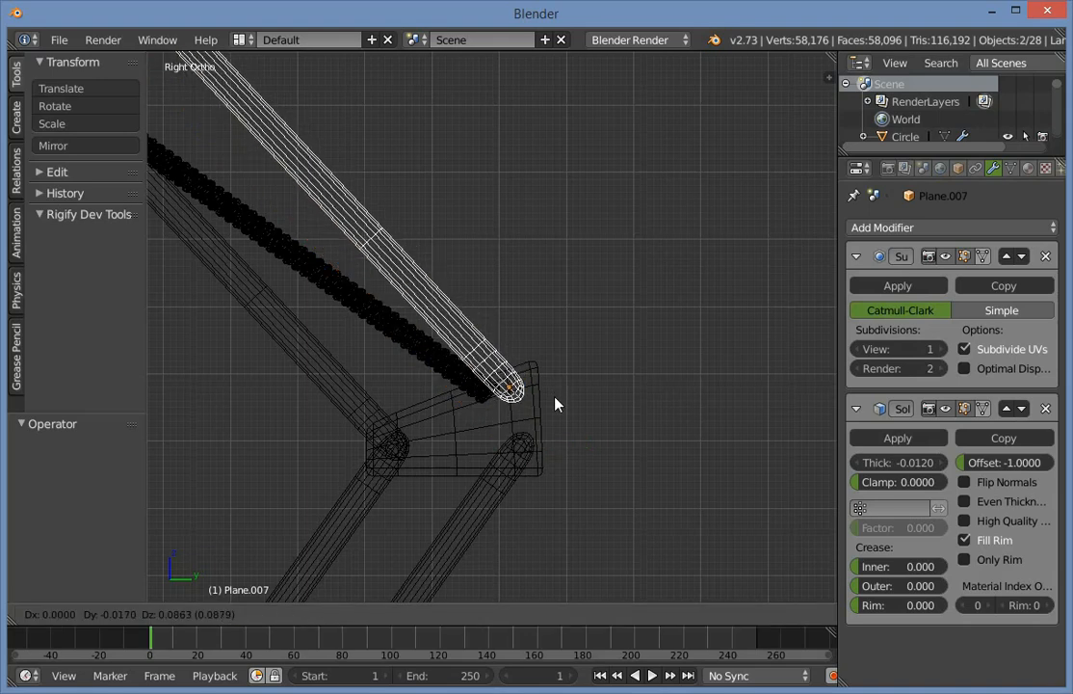
click(556, 405)
key(a)
Make a linked duplicate of the elbow's crossbar pin at the outer rods' ends, offset about 0.012 along negative Y and 0.090 up in Z.
right_click(521, 448)
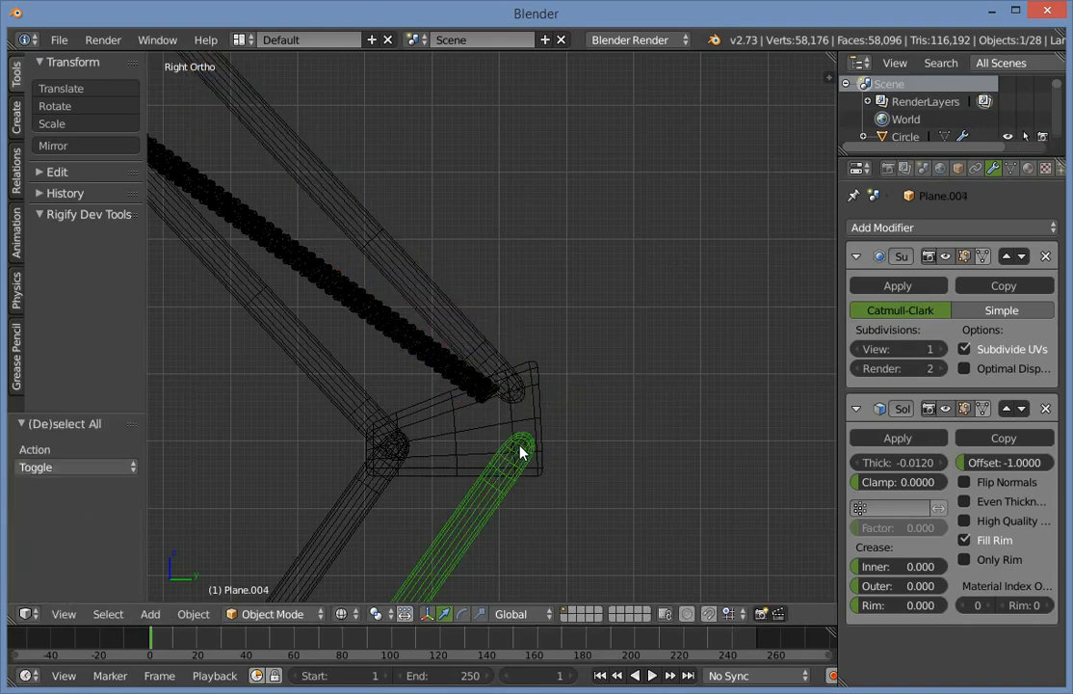
drag(515, 457, 513, 459)
key(b)
key(b)
middle_drag(454, 493, 462, 463)
scroll(565, 521, up, 3)
key(shift+d)
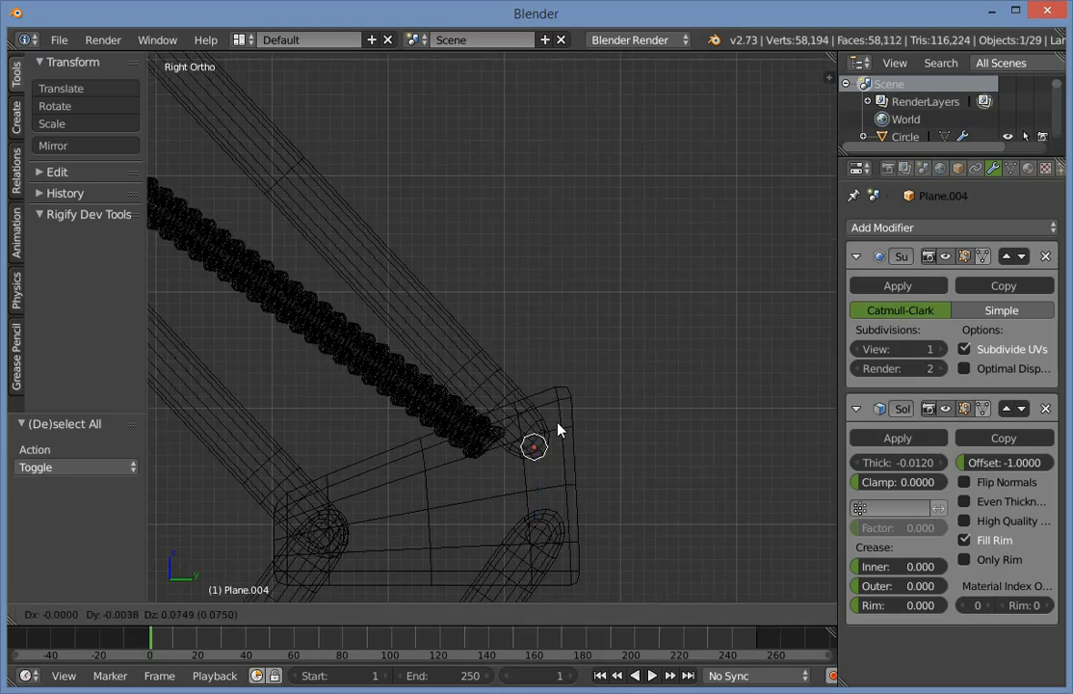
click(551, 424)
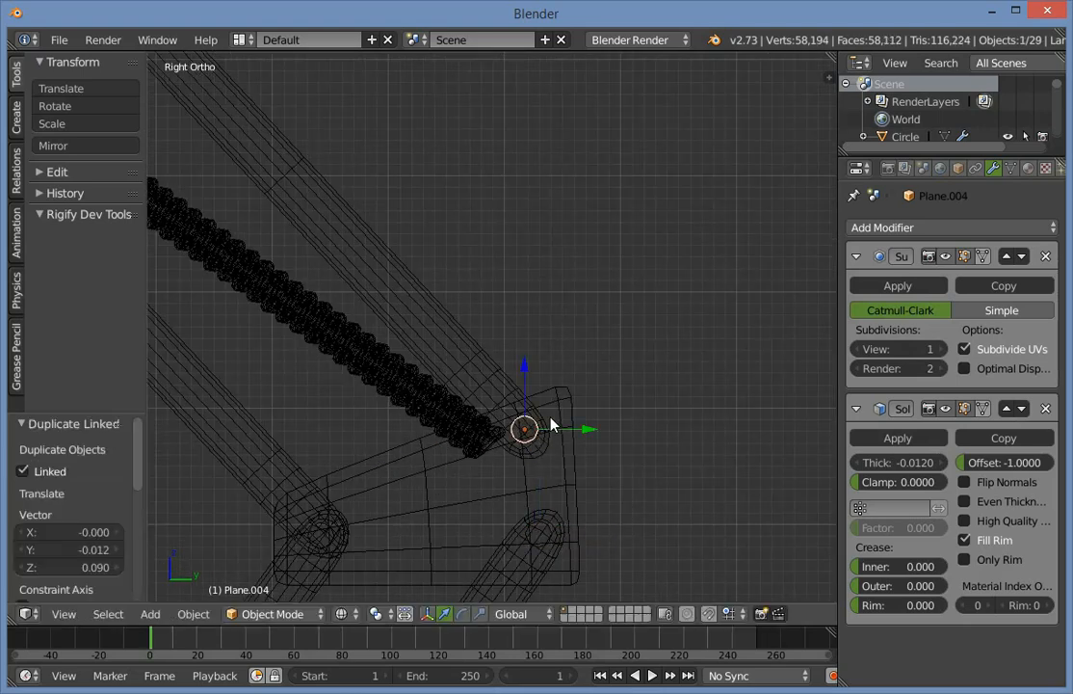
key(a)
Select both upper springs with their crossbar and move them about 0.026 along Y and 0.019 up in Z toward the new elbow pin.
scroll(354, 297, down, 5)
right_click(361, 294)
key(KP_Decimal)
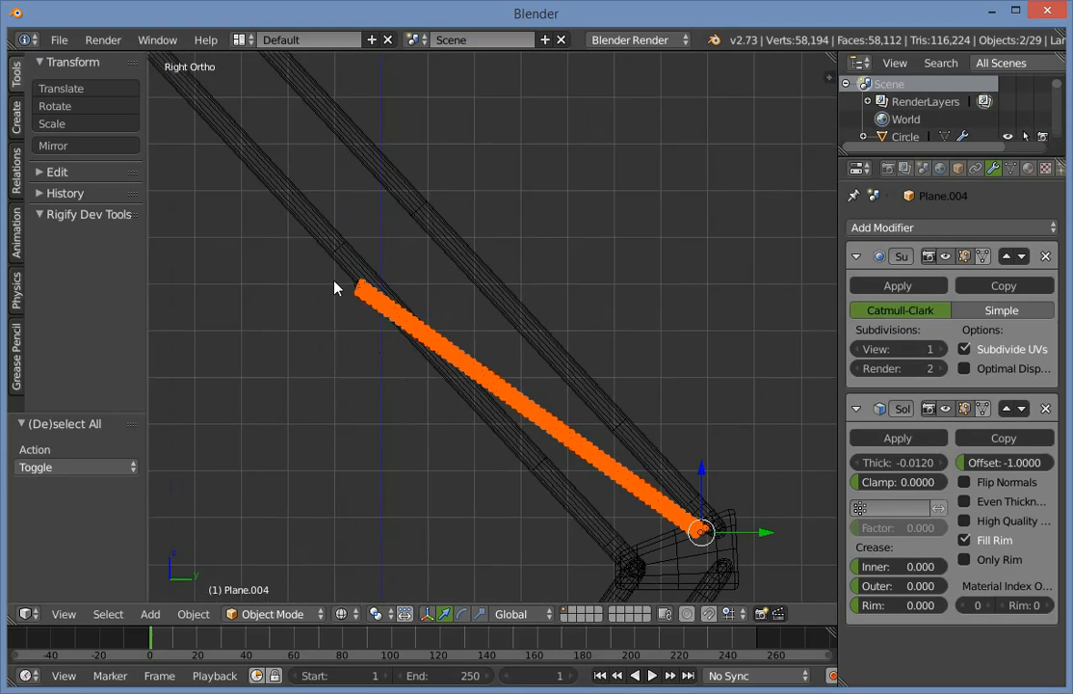
right_click(161, 223)
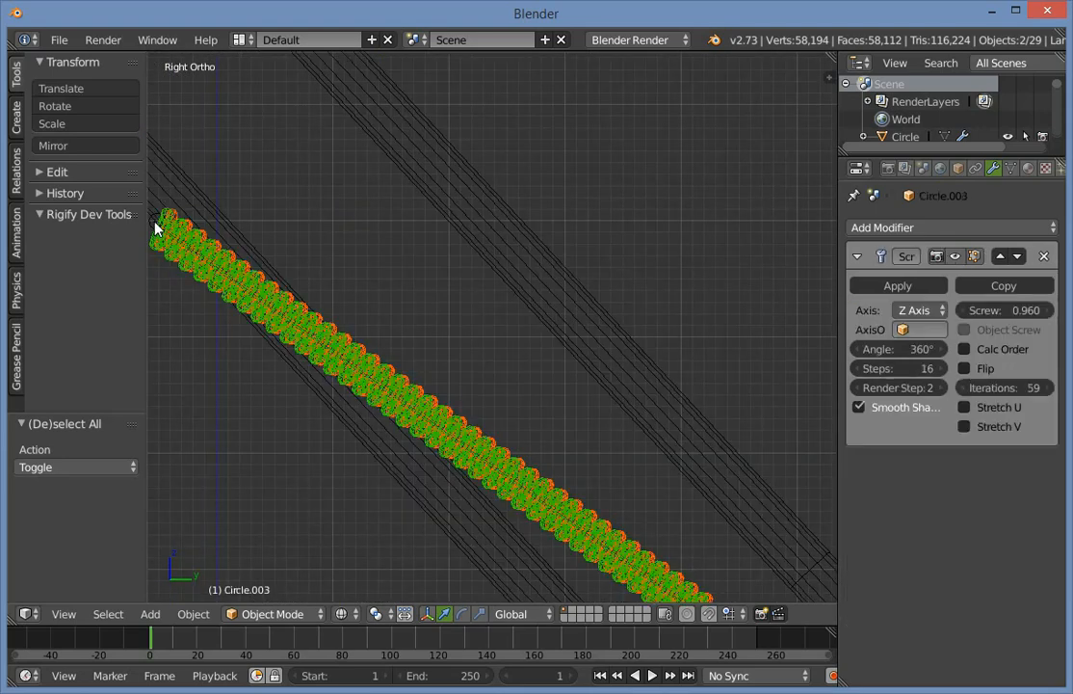
drag(147, 228, 150, 228)
middle_drag(241, 227, 525, 307)
shift+right_click(475, 293)
key(KP_1)
scroll(554, 431, down, 6)
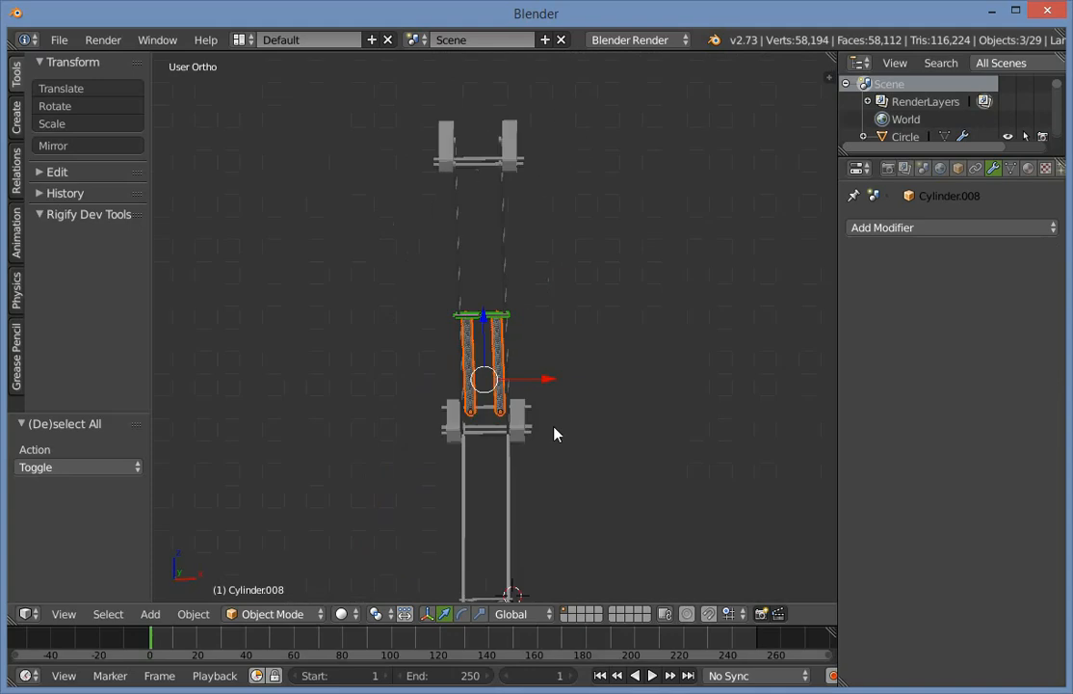
key(KP_3)
scroll(578, 435, up, 3)
key(z)
shift+middle_drag(657, 410, 600, 373)
scroll(601, 380, up, 5)
key(g)
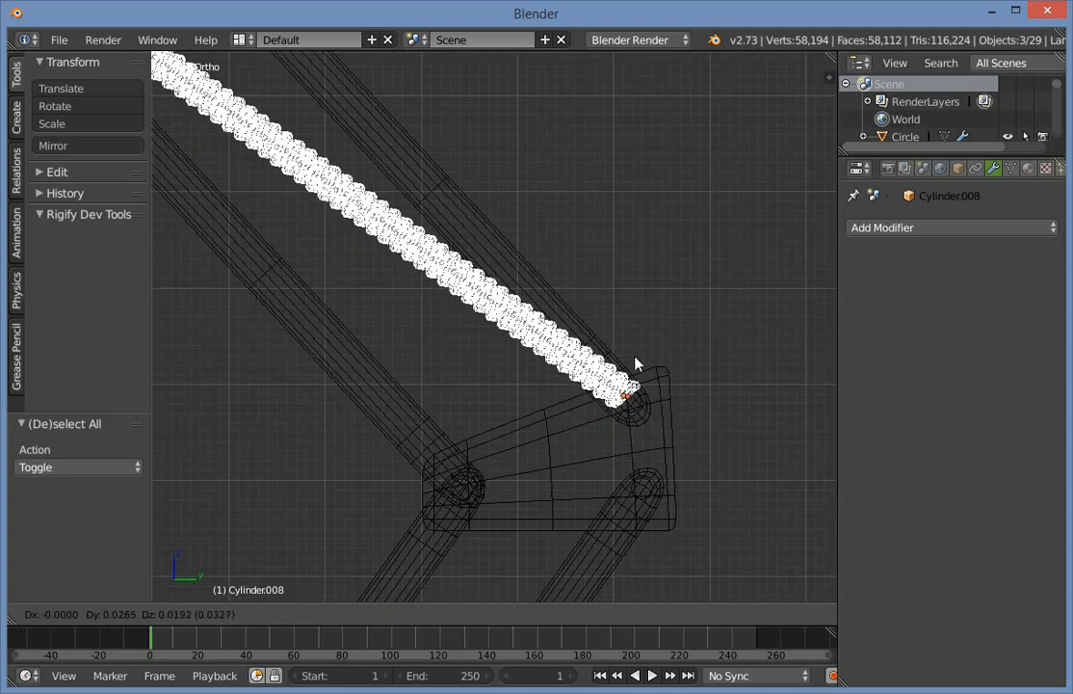
click(635, 363)
Try to rotate the upper springs and crossbar about -0.7° in the side view around their common midpoint.
key(z)
mouse_move(647, 369)
middle_down()
mouse_move(446, 418)
mouse_move(593, 362)
middle_up()
scroll(536, 376, down, 4)
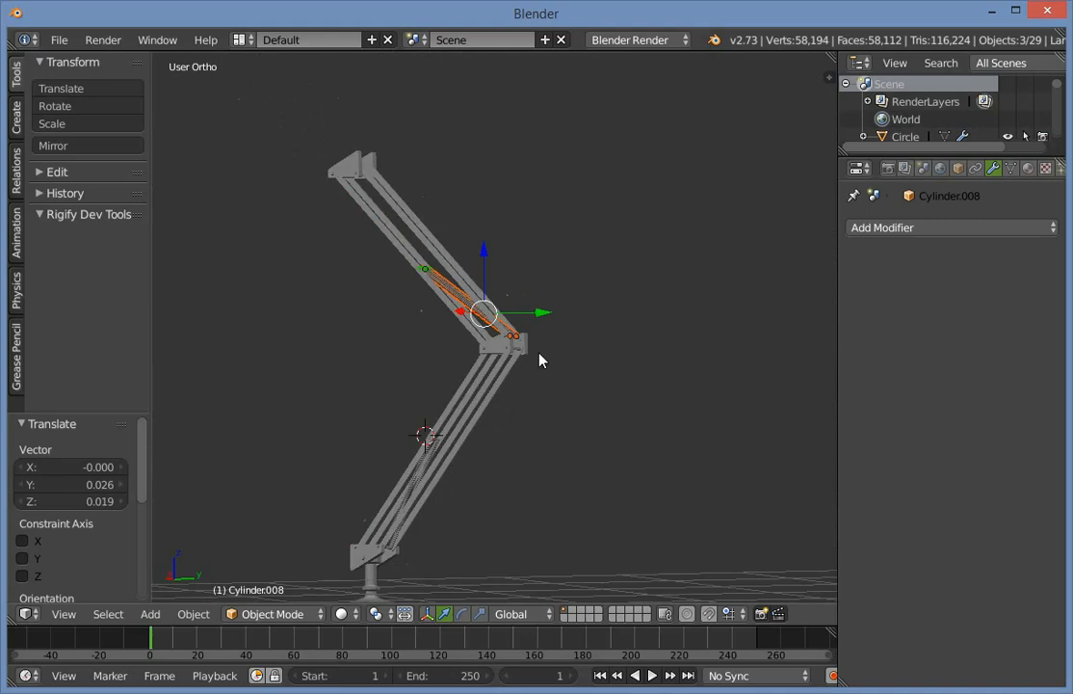
key(KP_3)
key(z)
scroll(527, 337, up, 6)
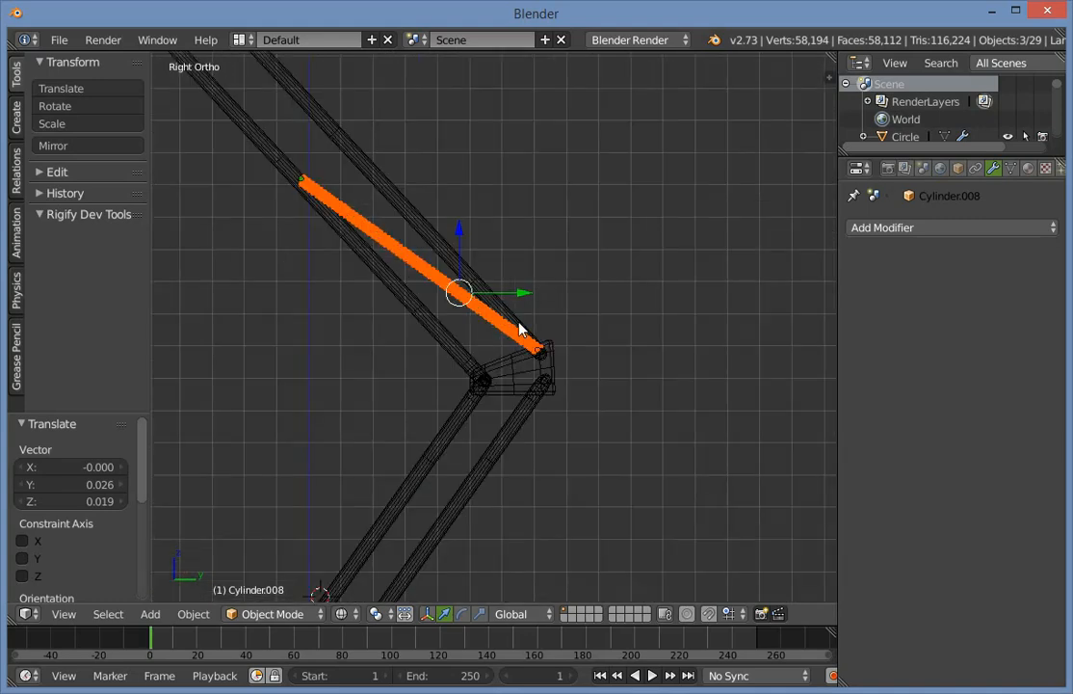
key(z)
key(z)
key(r)
click(663, 388)
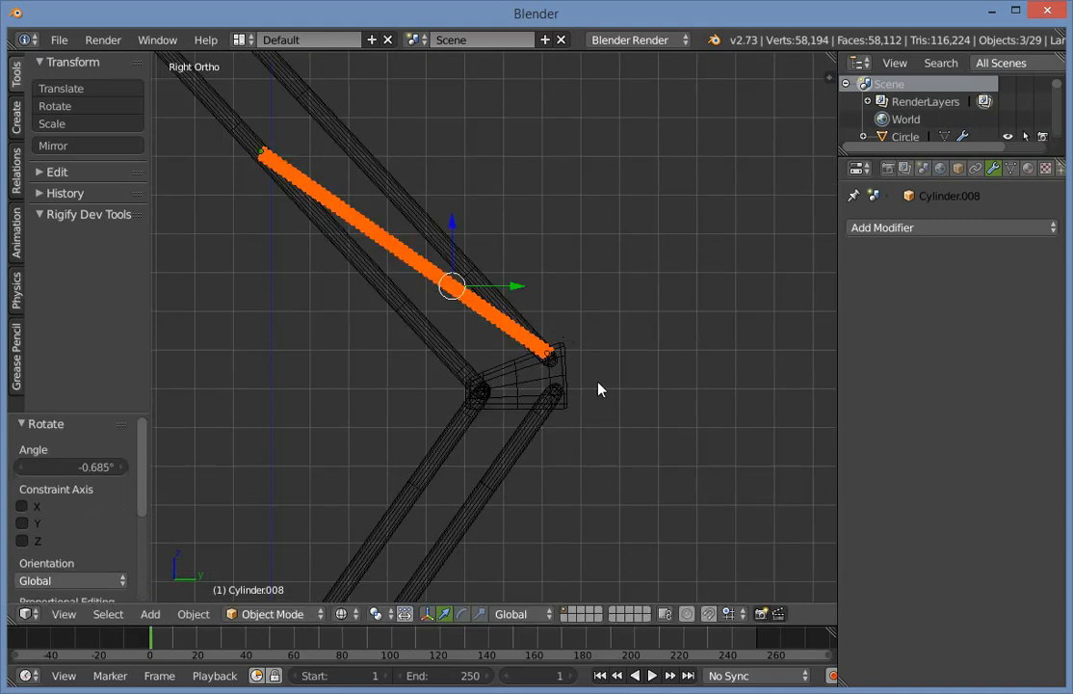
key(ctrl+z)
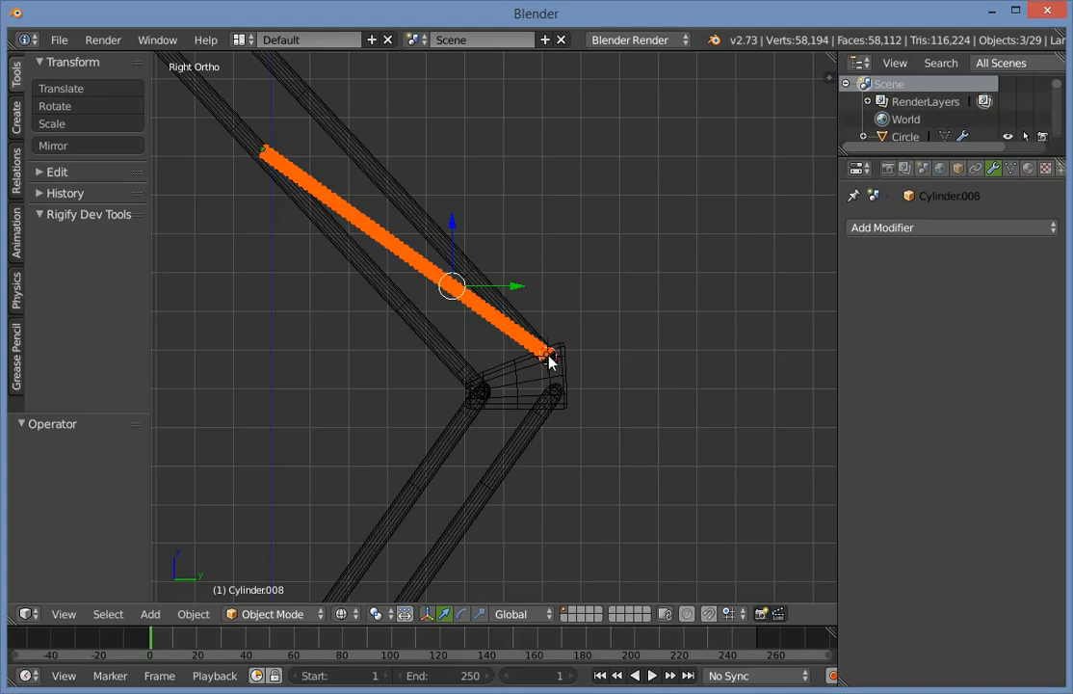
Place the 3D cursor at the upper springs' elbow end and set the pivot point to 3D Cursor.
scroll(554, 364, up, 9)
scroll(537, 371, up, 3)
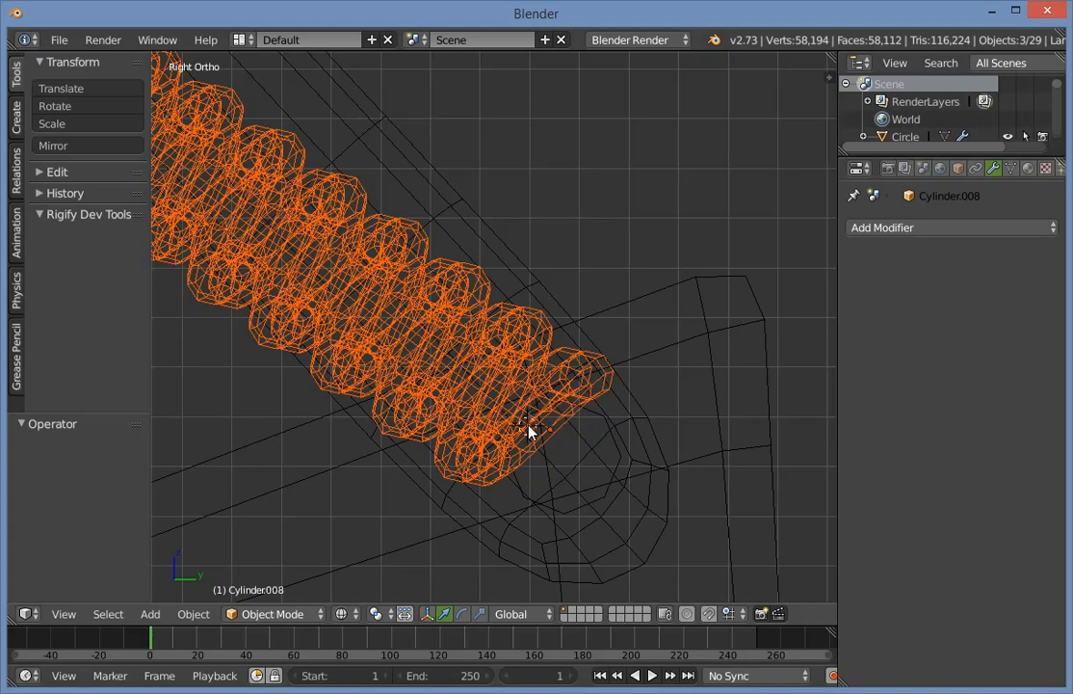
scroll(529, 431, down, 4)
click(376, 614)
click(398, 574)
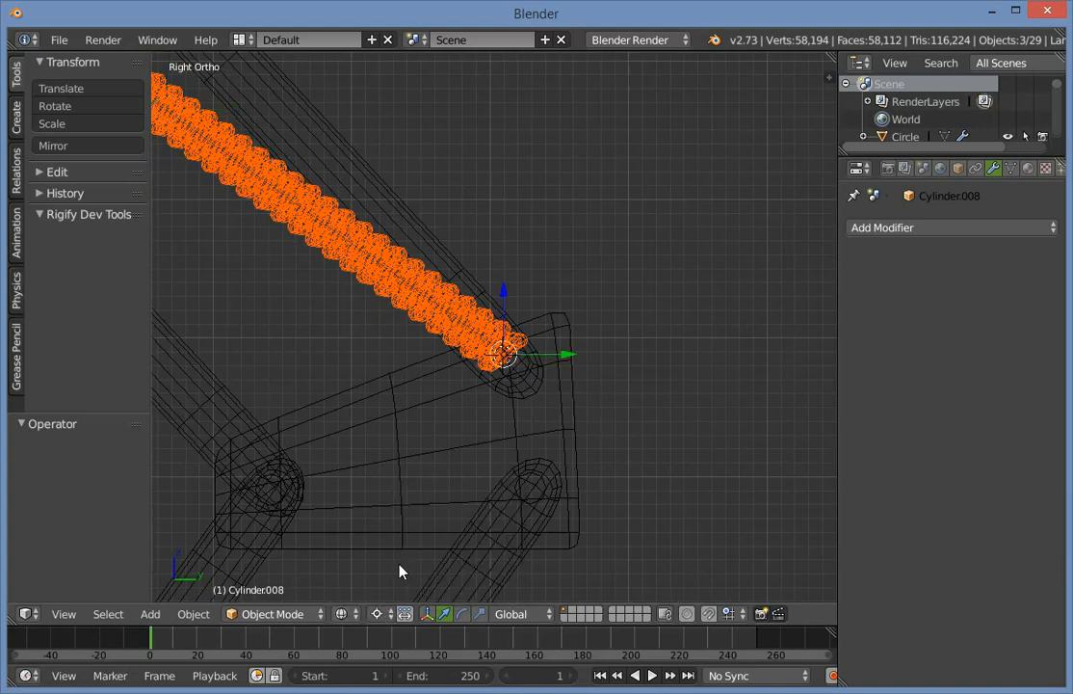
Rotate the upper springs and crossbar about -0.75° around the 3D cursor in the side view and clear the selection.
scroll(399, 571, down, 6)
shift+middle_drag(426, 247, 576, 306)
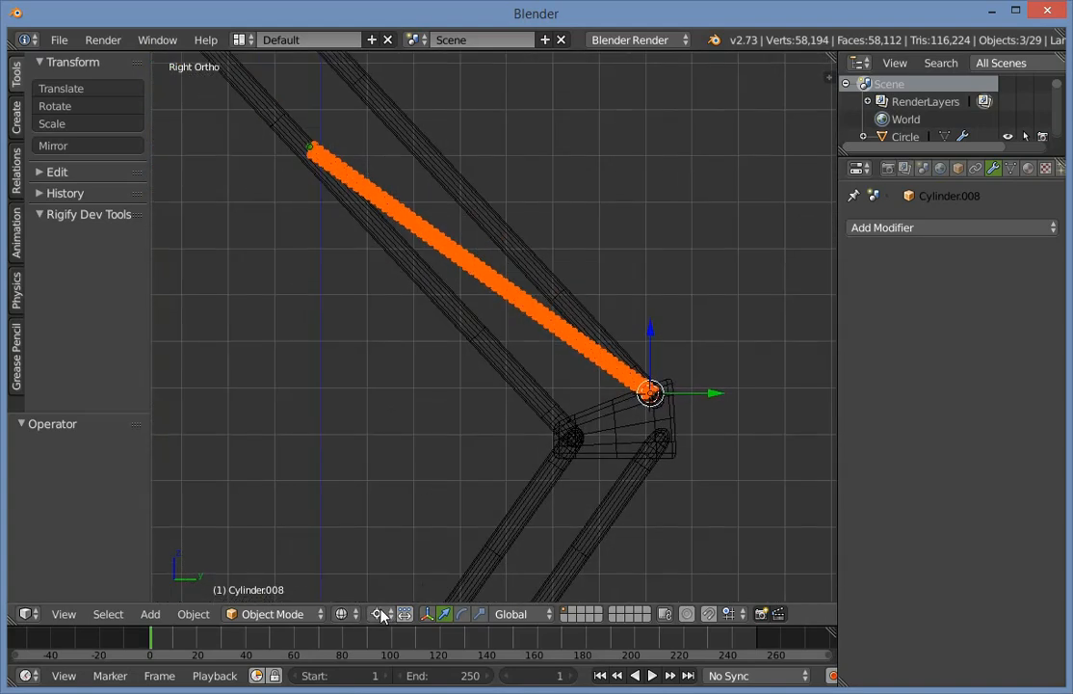
key(r)
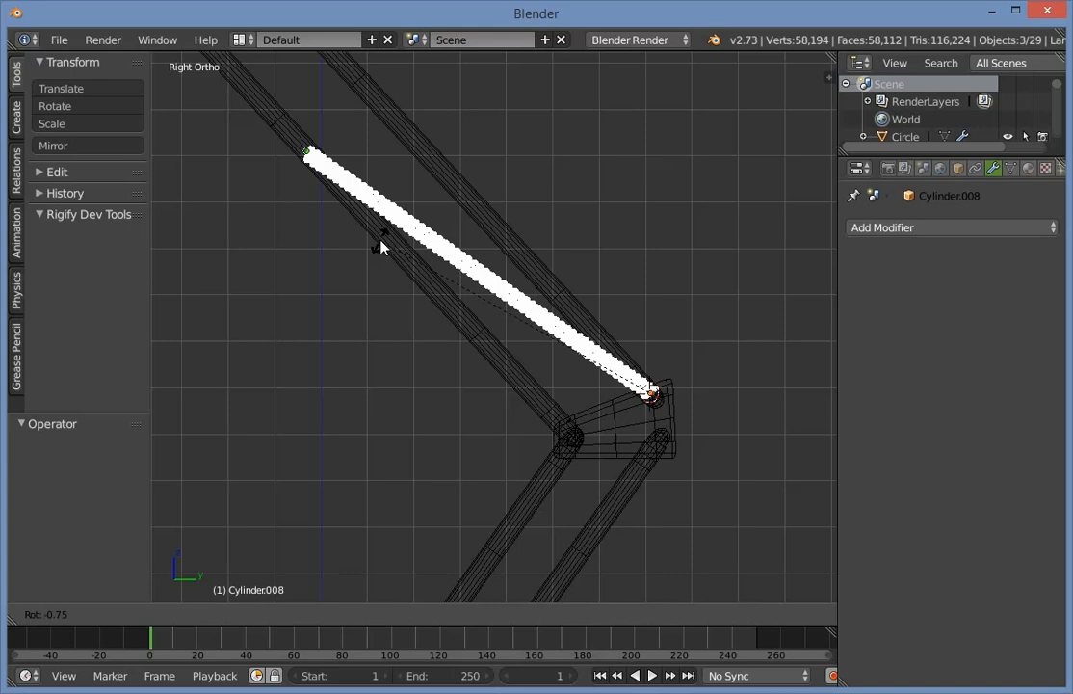
click(381, 241)
key(z)
key(a)
Restore the transform pivot point to Median Point.
scroll(365, 268, down, 6)
mouse_move(365, 267)
middle_down()
mouse_move(508, 259)
mouse_move(600, 307)
mouse_move(491, 372)
mouse_move(334, 397)
mouse_move(439, 390)
middle_up()
scroll(599, 307, down, 4)
scroll(424, 347, up, 3)
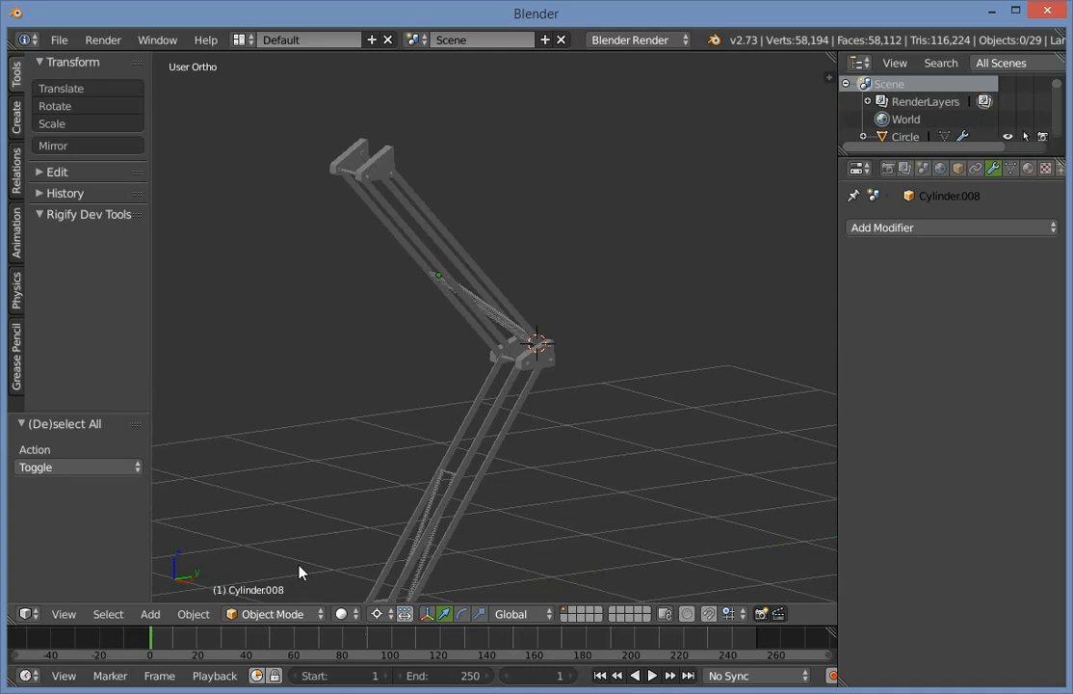
click(376, 614)
click(417, 533)
scroll(568, 492, down, 3)
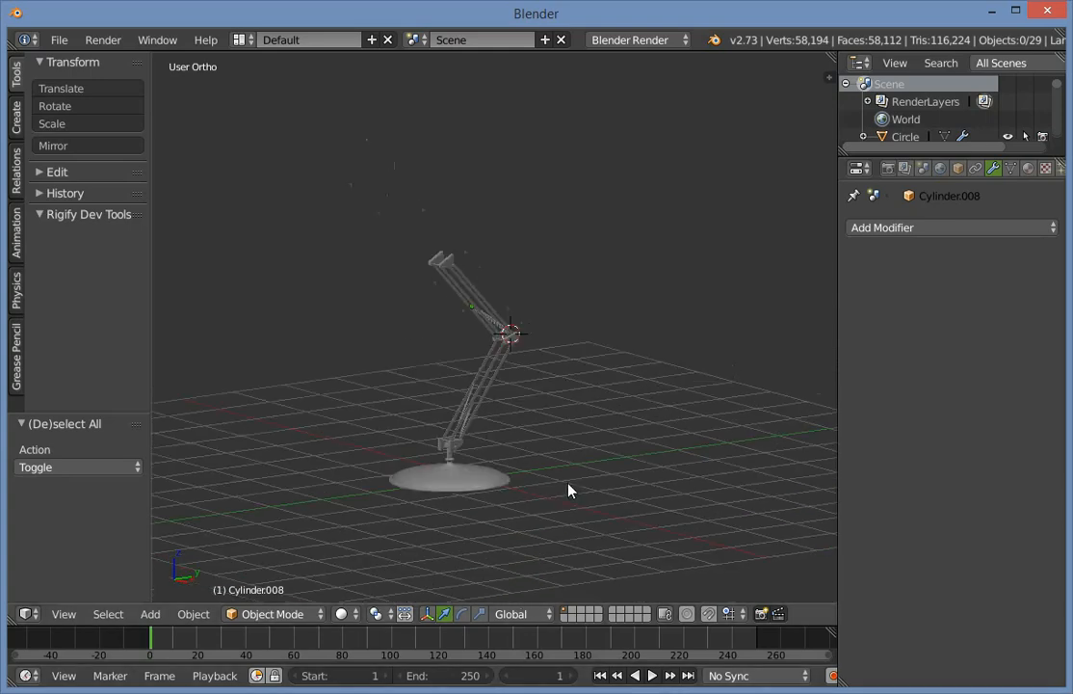
Try to rotate a single bracket plate at the upper arm's free end in the side view.
key(KP_3)
key(z)
scroll(573, 480, up, 3)
scroll(370, 176, up, 4)
shift+middle_drag(369, 175, 601, 402)
scroll(600, 402, up, 5)
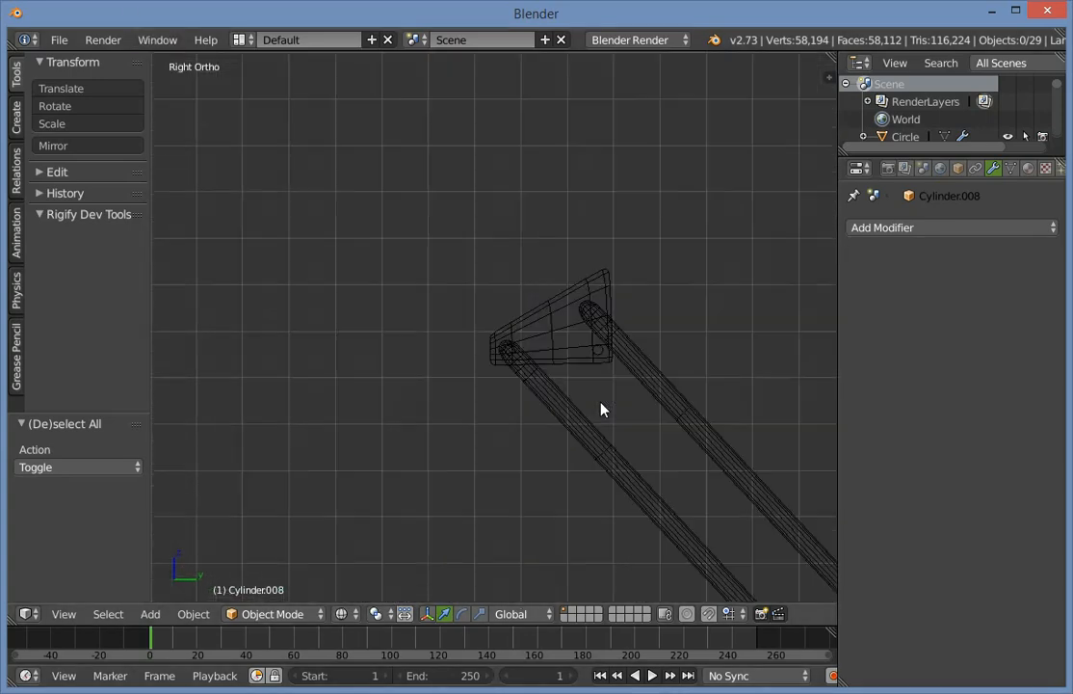
scroll(617, 395, up, 2)
right_click(682, 374)
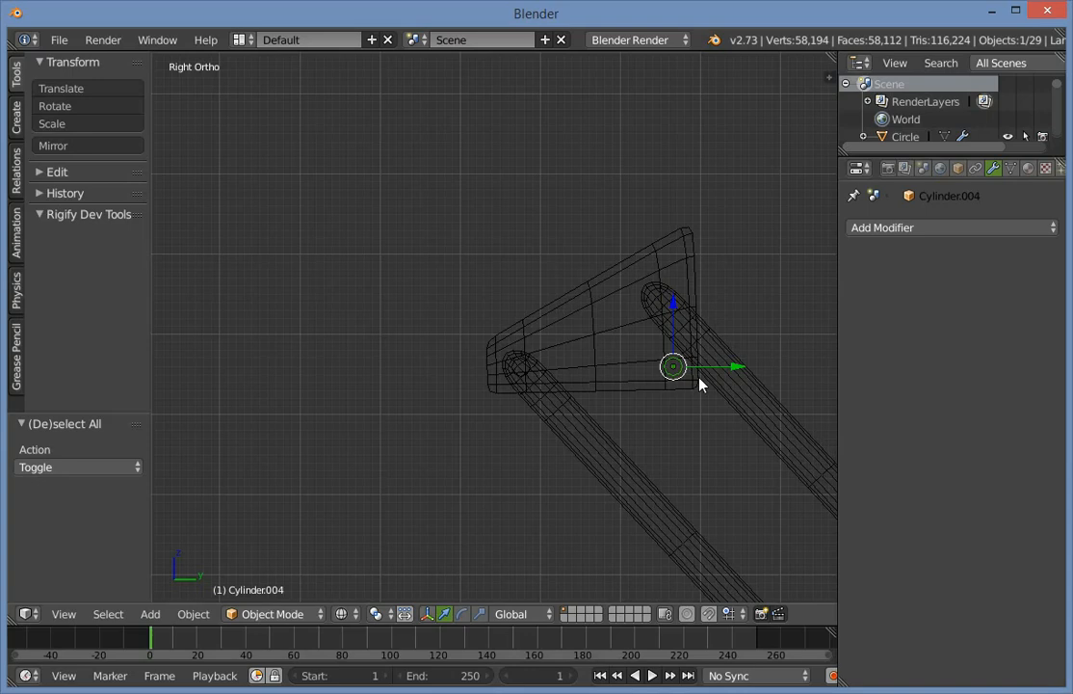
right_click(700, 387)
key(r)
click(704, 341)
key(ctrl+z)
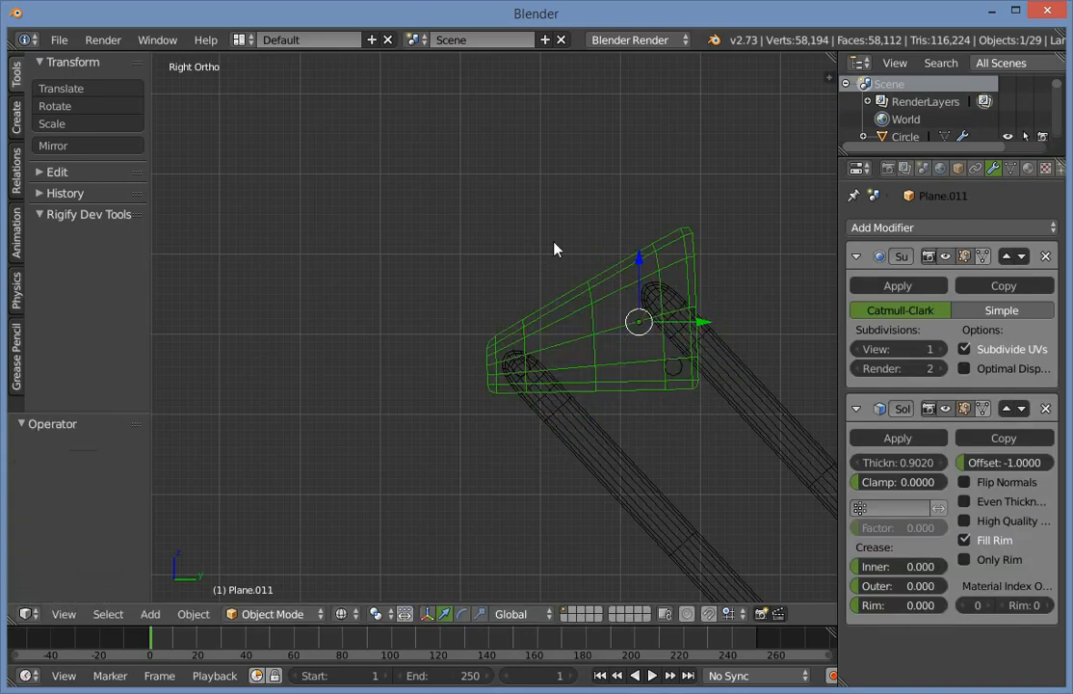
Rotate both end bracket plates about -27.2° in the side view and move them about 0.047 along negative Y and 0.082 up in Z.
key(r)
click(742, 335)
key(g)
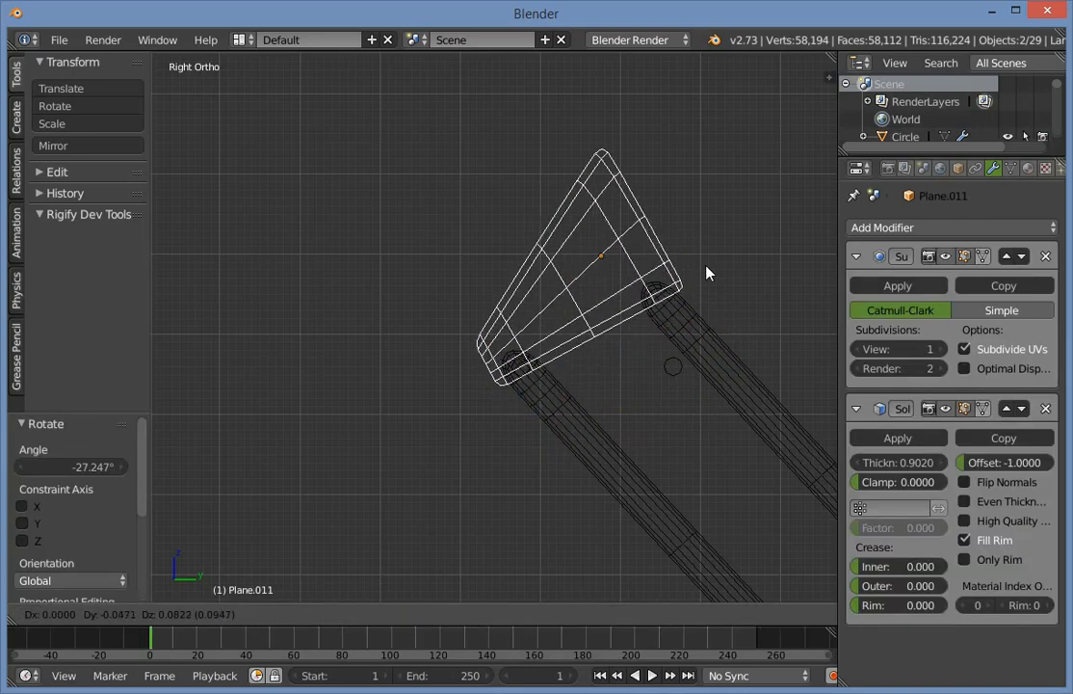
click(707, 273)
Turn the end bracket plates slightly back and shift them along positive Y and down in Z against the rod ends.
key(r)
click(715, 297)
key(g)
click(734, 313)
key(g)
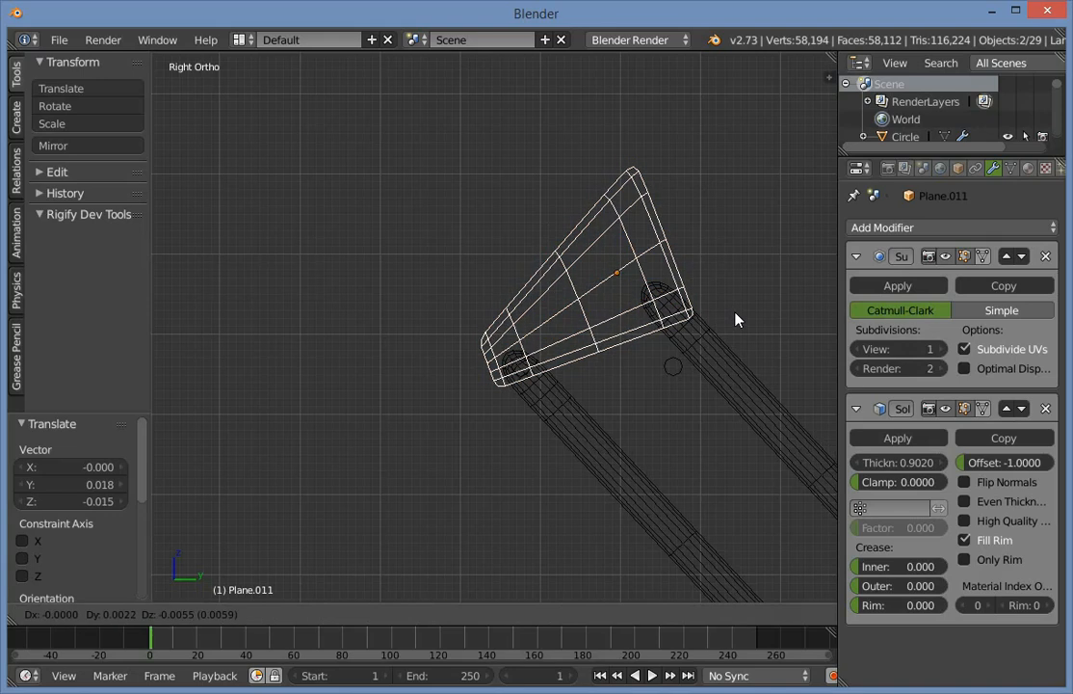
click(734, 318)
key(g)
click(671, 399)
Rotate the end bracket plates about -9° and move them about 0.010 along negative Y and up in Z over both rod ends.
key(r)
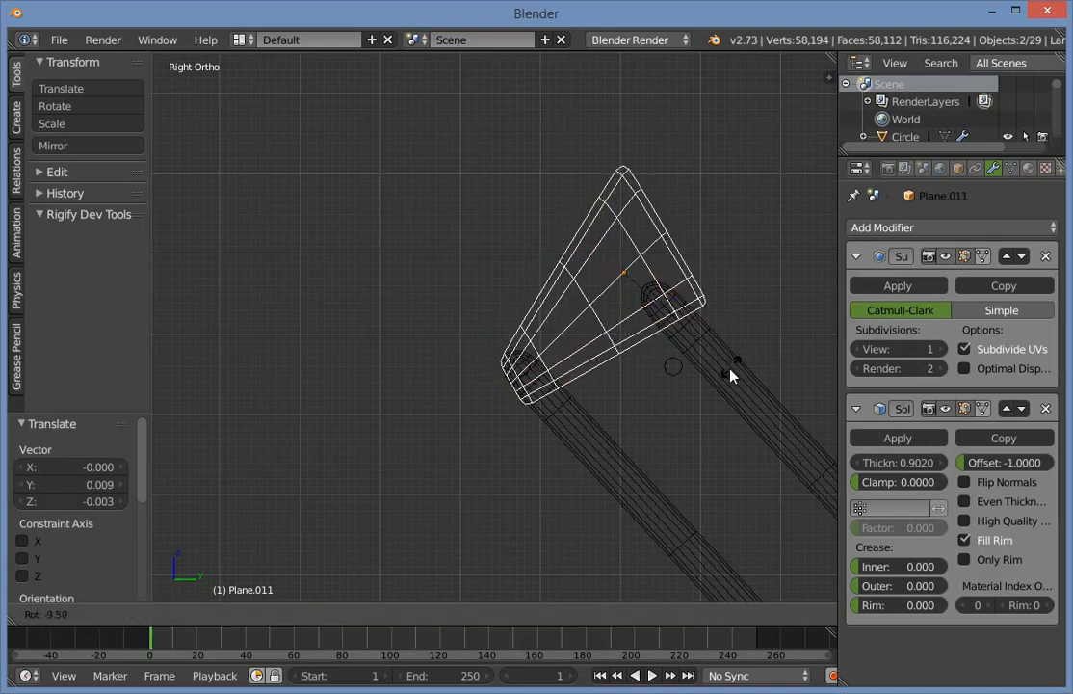
click(725, 374)
key(g)
click(716, 366)
key(g)
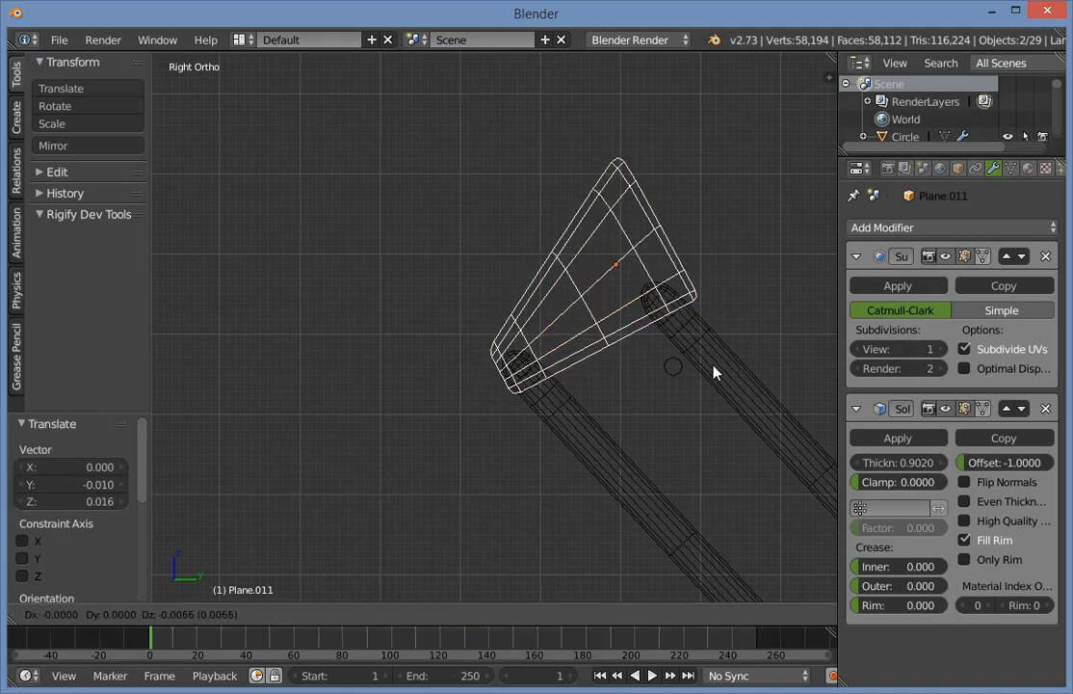
click(713, 365)
key(a)
Move the loose crossbar pin to the outer rods' upper ends, about 0.021 along negative Y and 0.083 up, then 0.003 along Y.
right_click(671, 366)
key(g)
click(652, 301)
key(g)
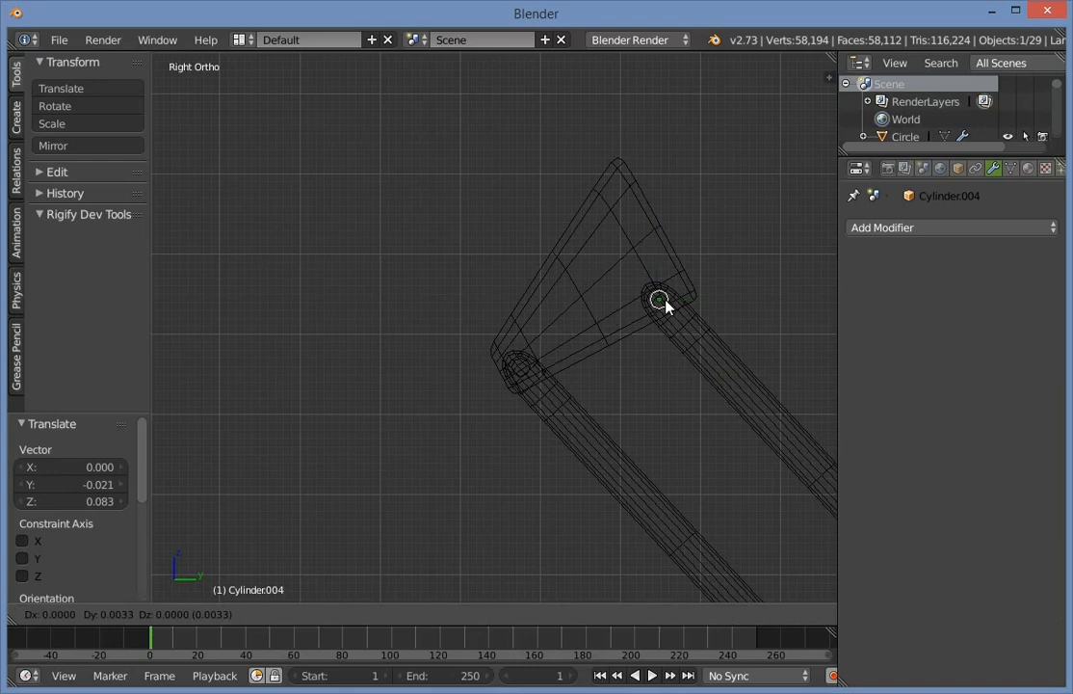
click(665, 307)
key(a)
Try to move a single end bracket plate in solid shading.
key(z)
right_click(692, 279)
key(g)
click(718, 285)
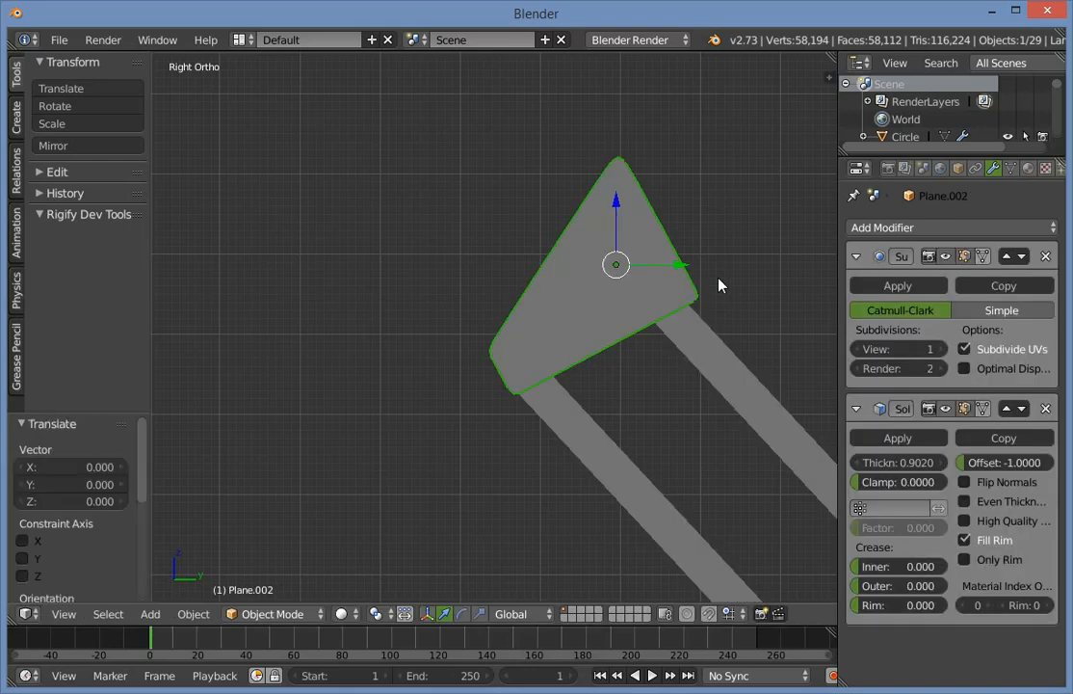
key(ctrl+z)
Select both end bracket plates and nudge them slightly over the rod ends, then clear the selection.
key(b)
drag(688, 209, 618, 237)
key(z)
key(b)
drag(707, 234, 633, 248)
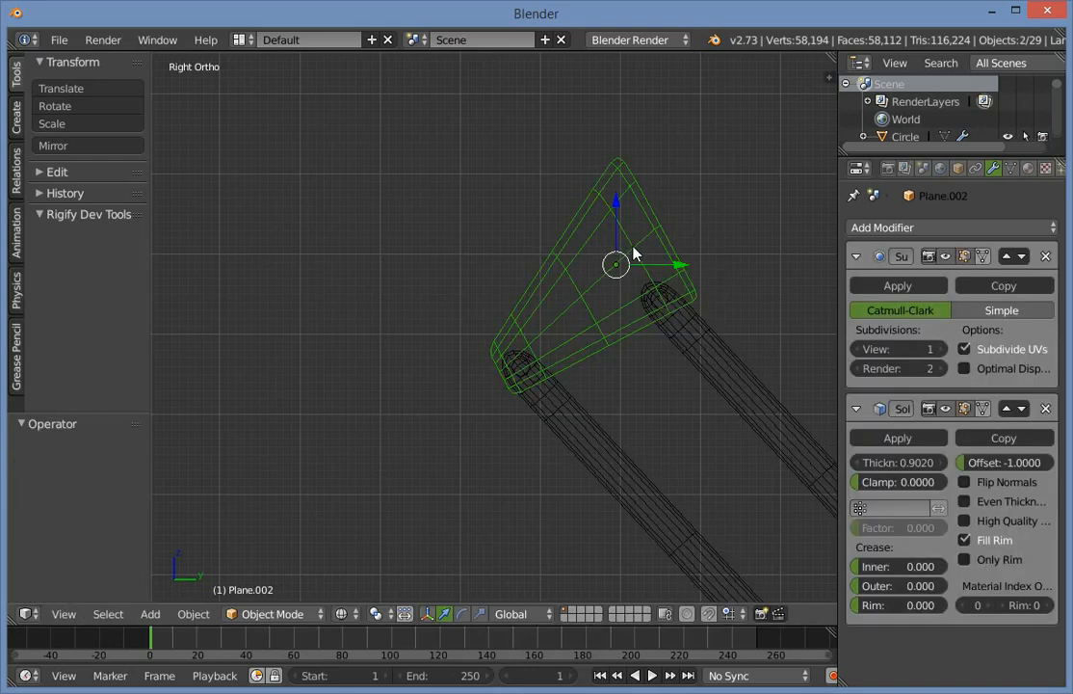
key(g)
click(714, 282)
key(z)
key(a)
Start saving the file and browse to the E:\Projets\BlenderWork folder.
scroll(570, 319, down, 6)
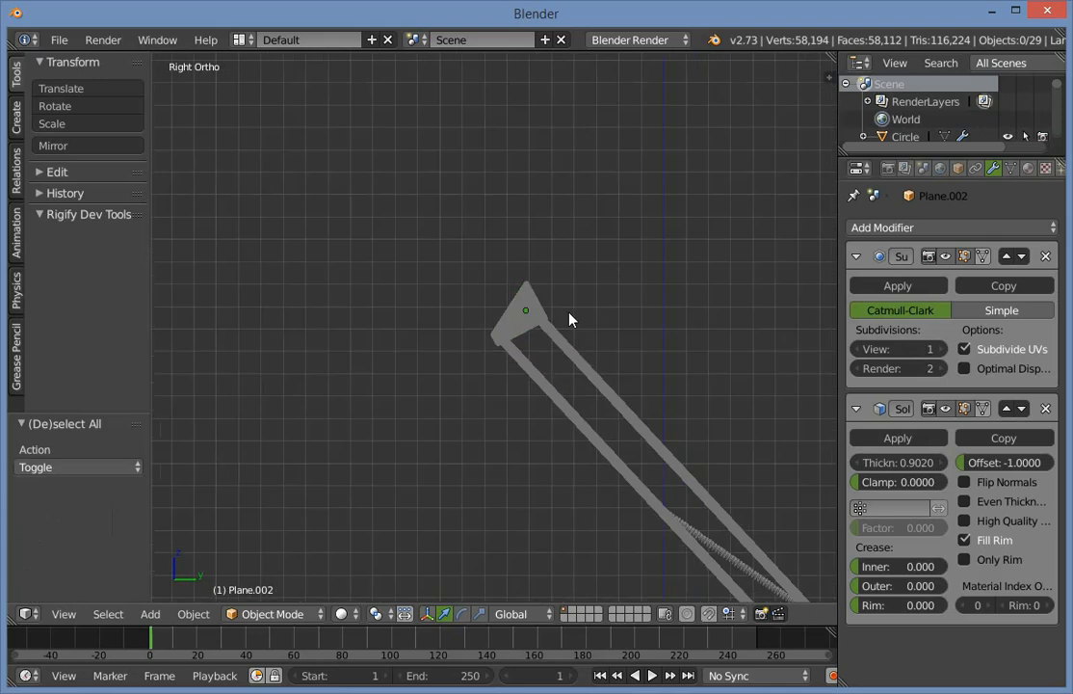
scroll(709, 379, down, 4)
middle_drag(570, 319, 62, 432)
scroll(384, 441, down, 2)
scroll(650, 469, down, 2)
scroll(679, 421, up, 1)
key(ctrl+s)
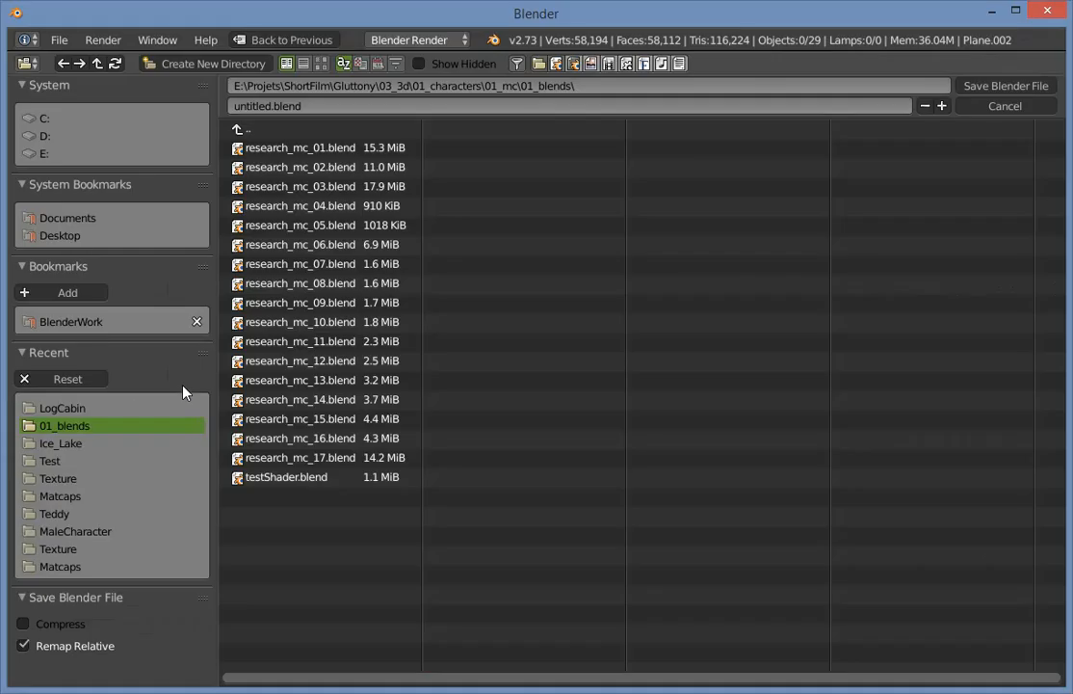
click(315, 131)
click(316, 131)
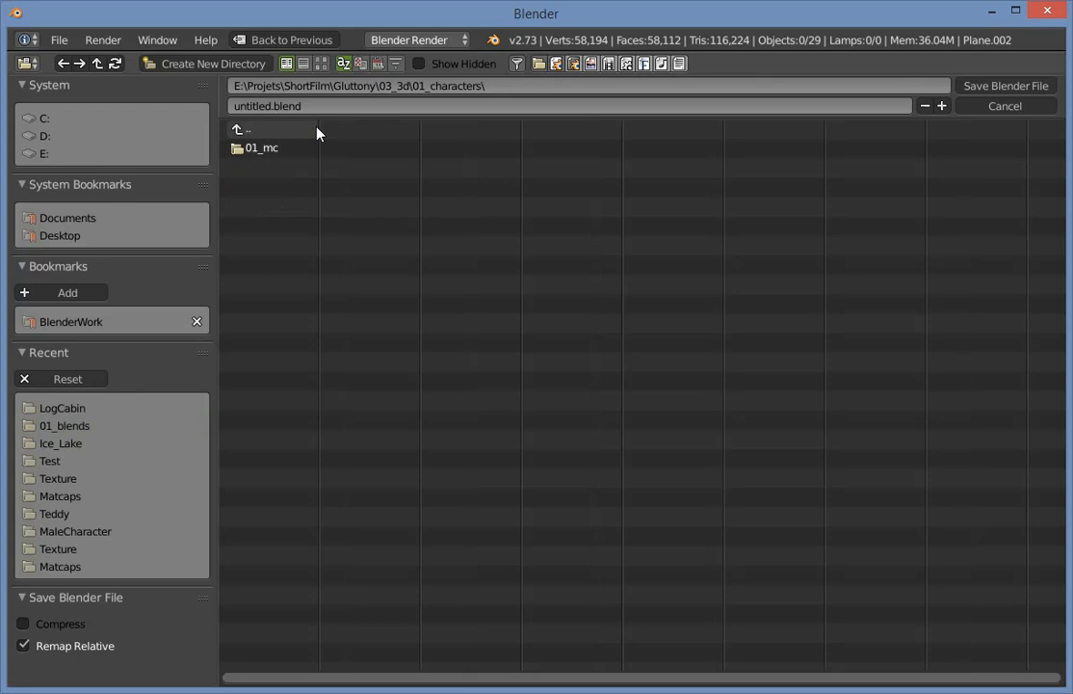
click(316, 131)
click(314, 131)
click(311, 132)
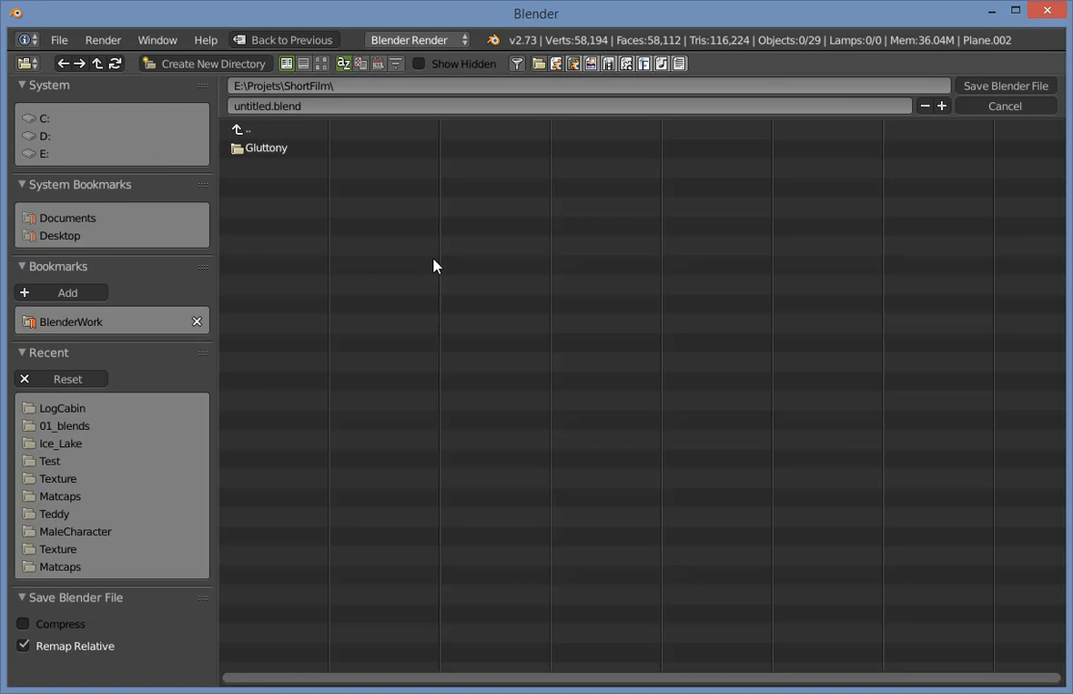
key(shift+BackSpace)
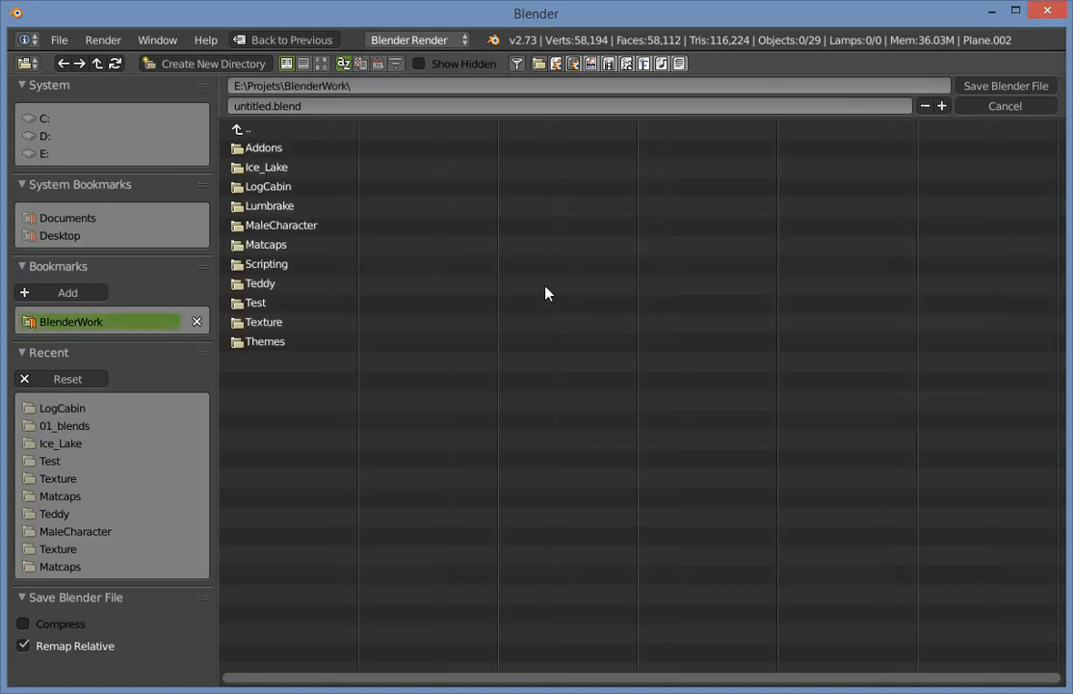
Create a folder named Luxo and save the file inside it as Luxo.blend.
text(i)
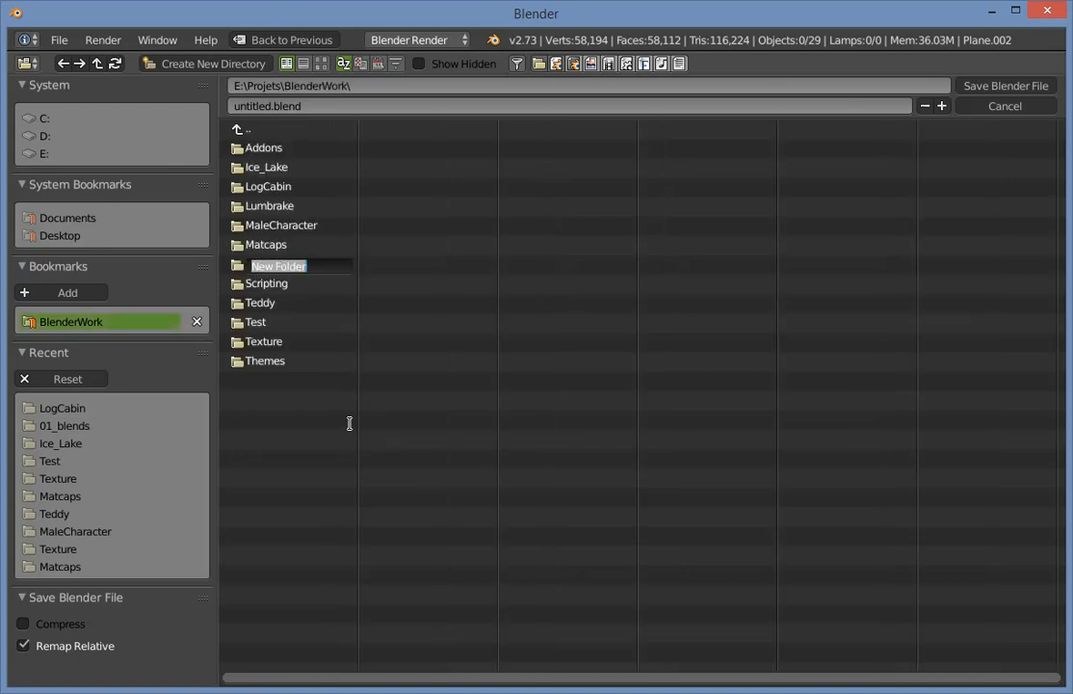
text(Luxo)
key(Return)
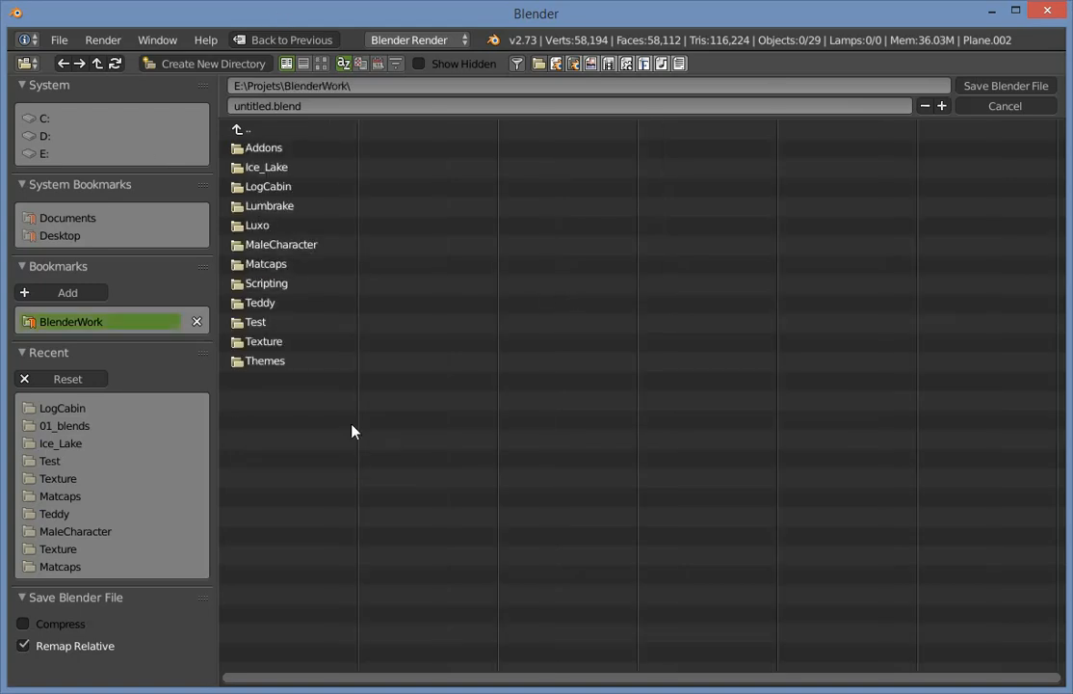
click(302, 224)
click(341, 106)
text(Luxo)
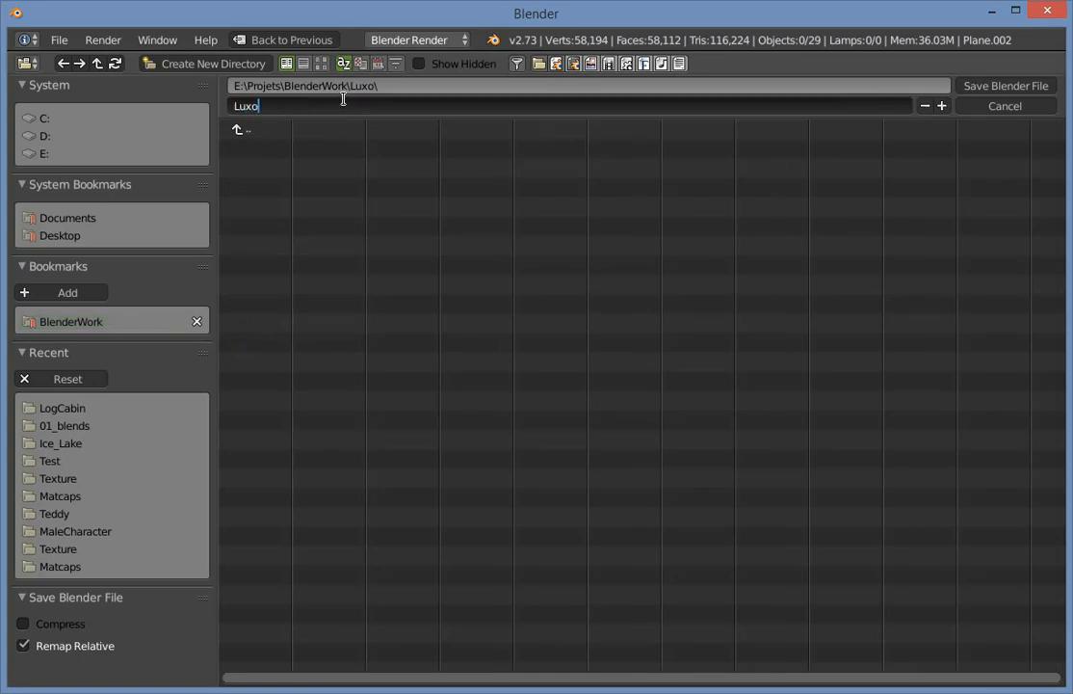
key(Return)
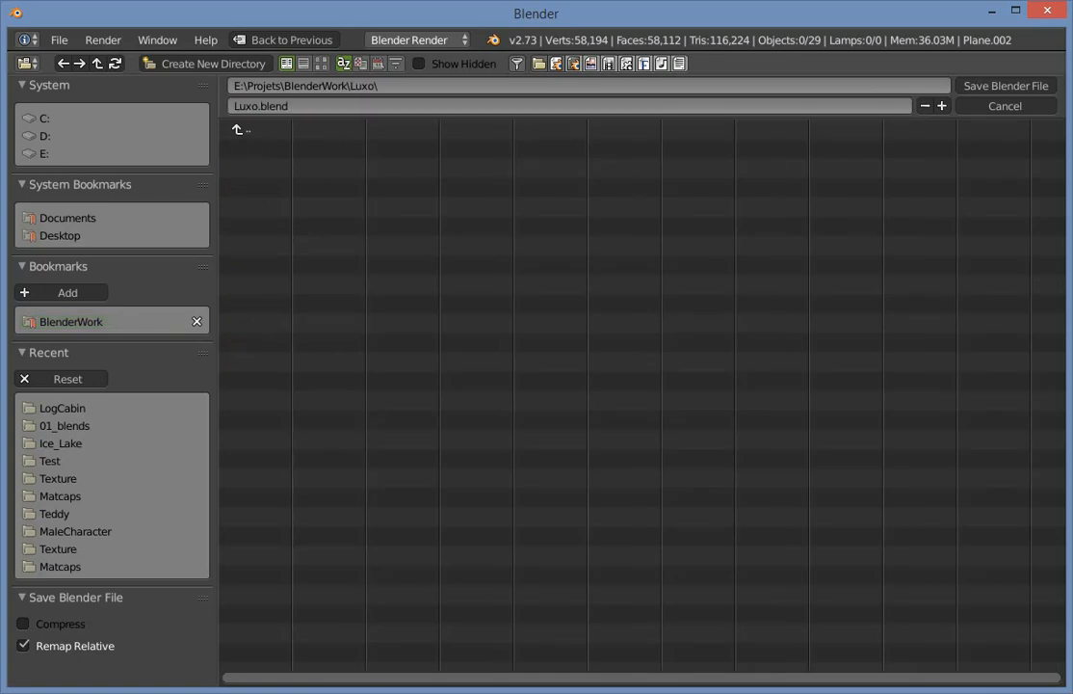
click(993, 86)
Duplicate the end bracket's upper rod pin and move the copy -0.060 in Y and 0.125 in Z to the bracket's tip.
middle_drag(555, 357, 581, 487)
key(KP_3)
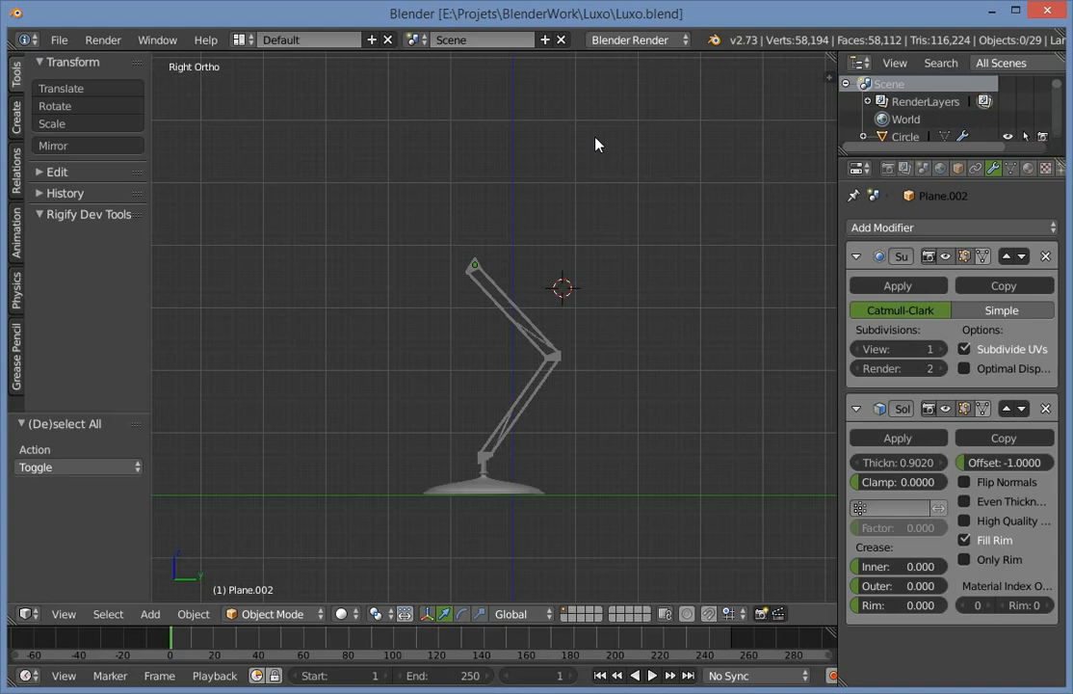
scroll(588, 193, up, 6)
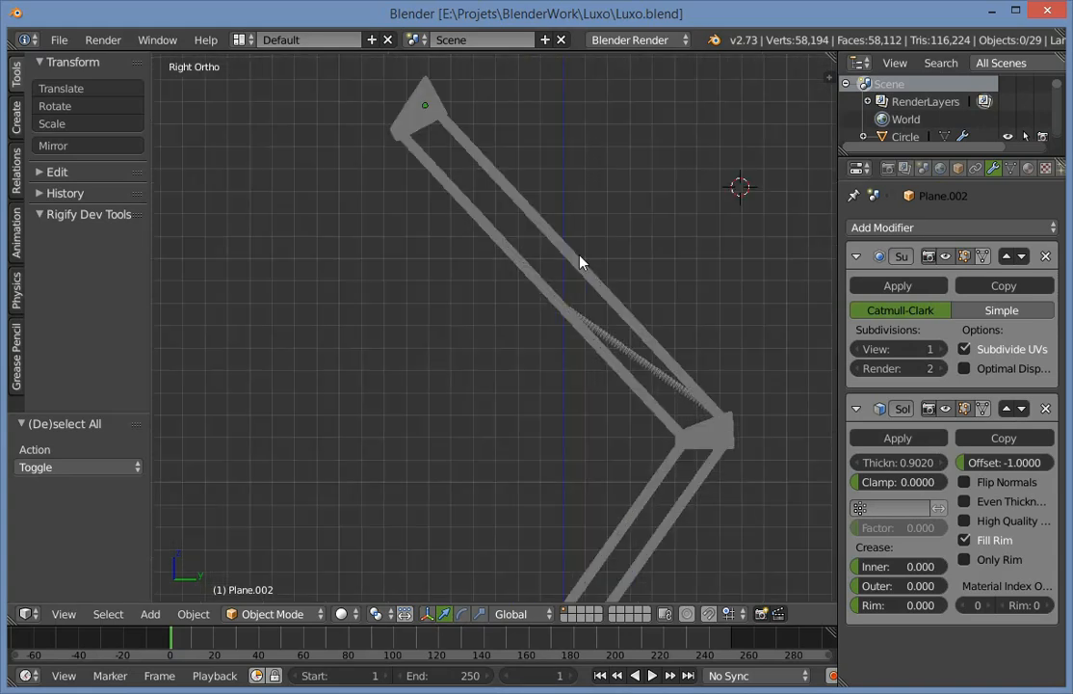
shift+middle_drag(433, 151, 498, 311)
scroll(498, 311, up, 2)
right_click(516, 307)
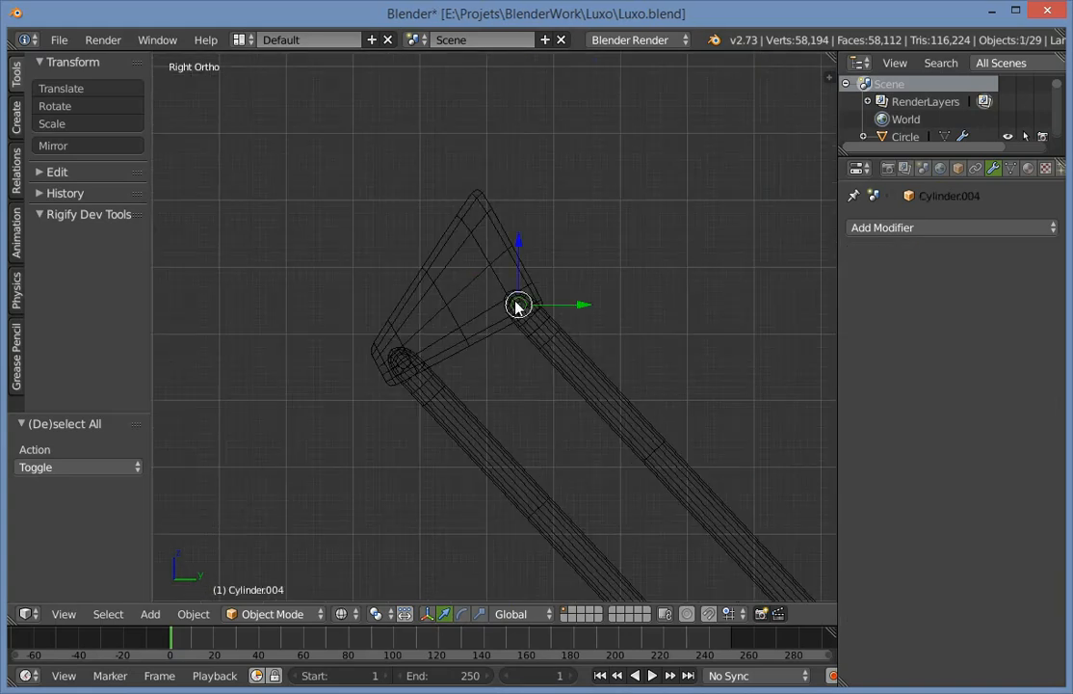
key(shift+d)
click(515, 220)
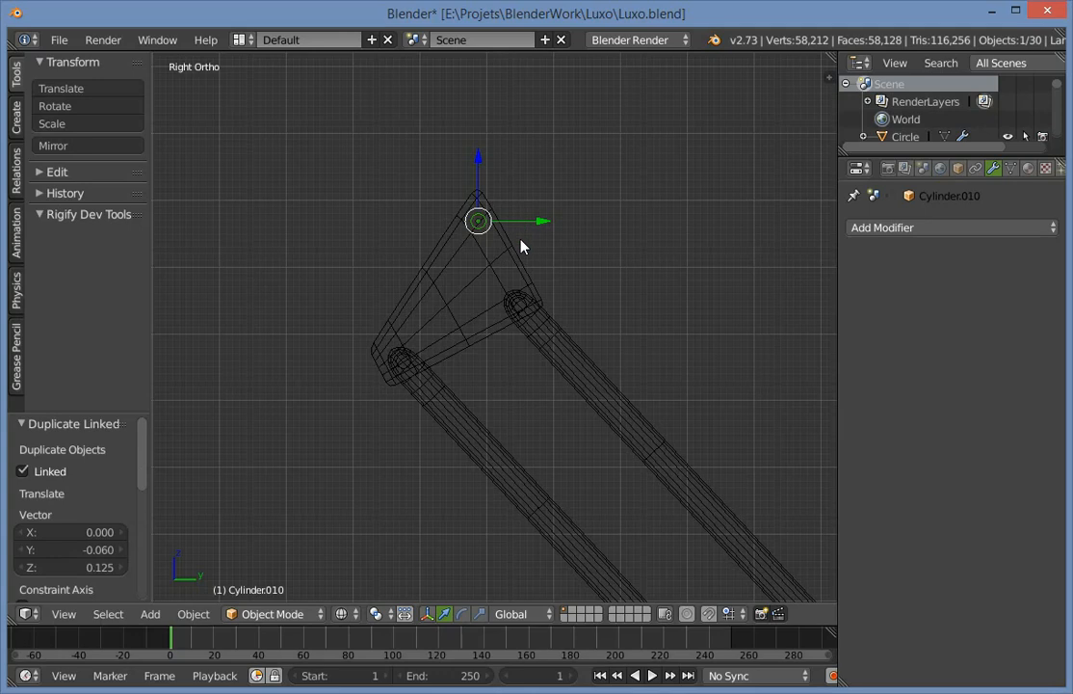
Thicken the copied pin by scaling it up in Y and Z with X locked, then clear the selection.
key(s)
key(shift+x)
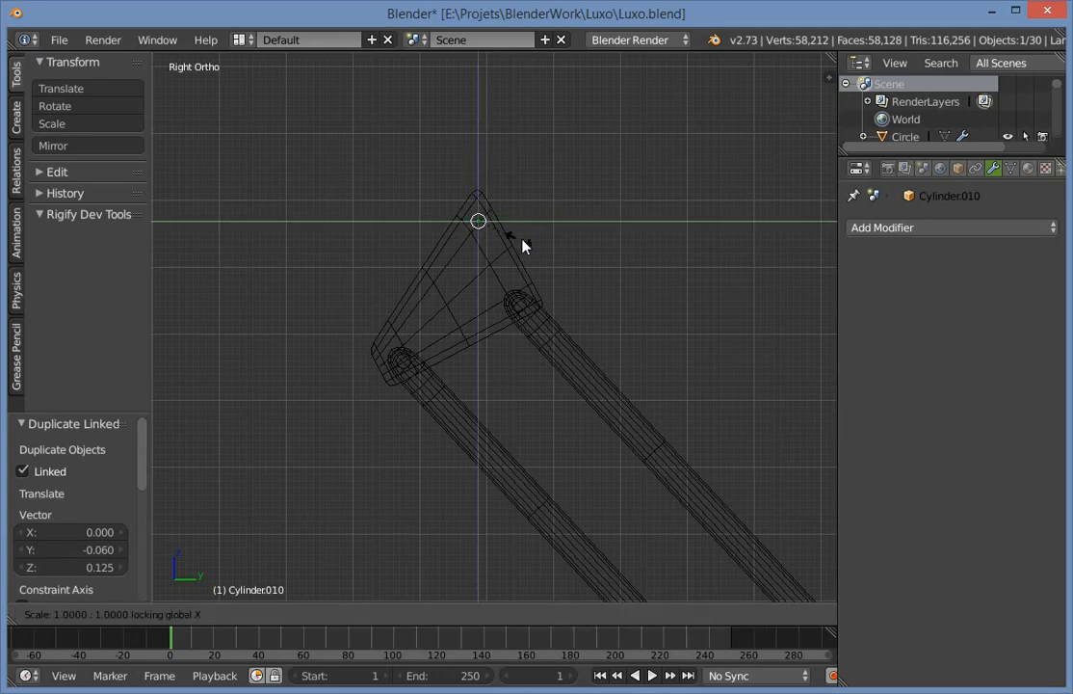
click(555, 255)
key(a)
key(z)
scroll(433, 305, down, 4)
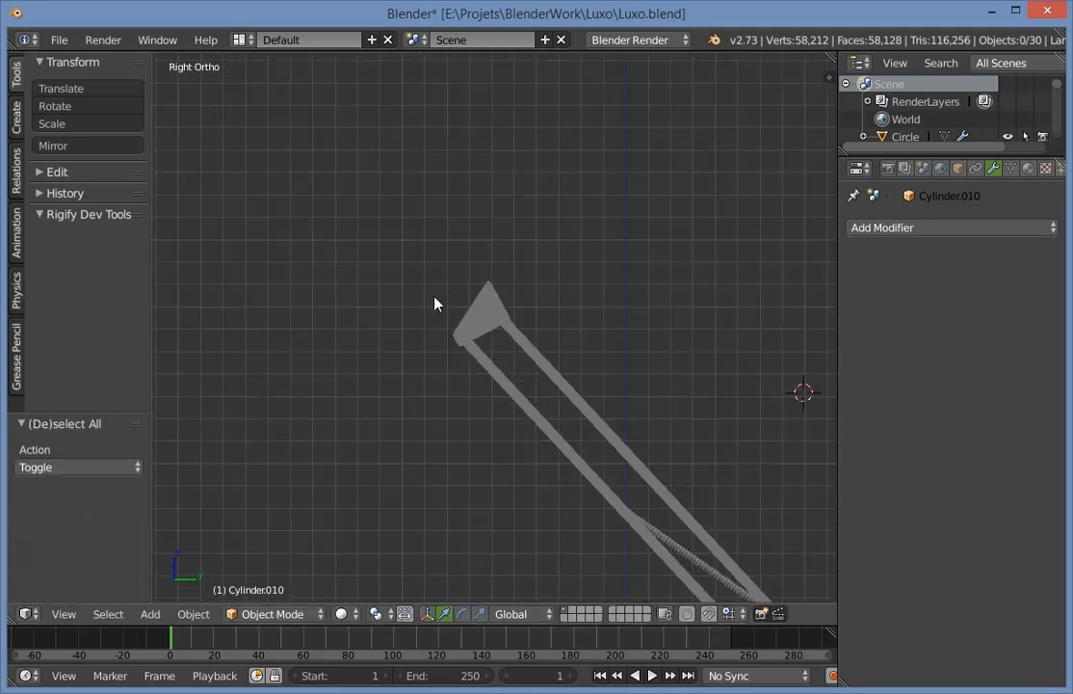
mouse_move(434, 305)
middle_down()
mouse_move(640, 328)
mouse_move(451, 369)
middle_up()
scroll(503, 353, up, 4)
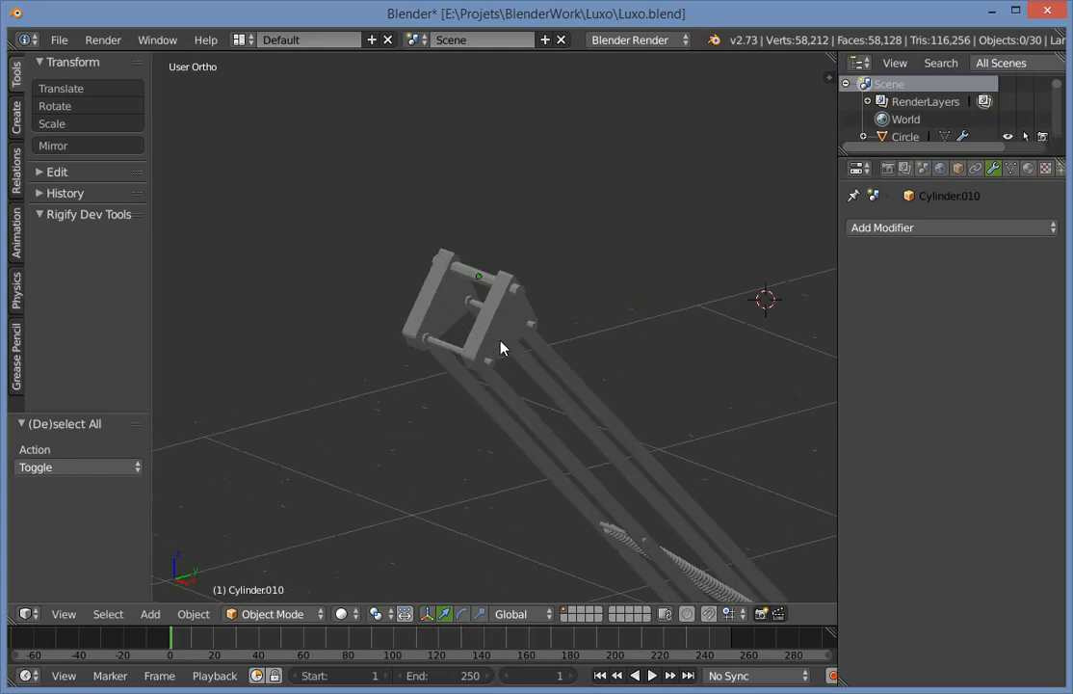
key(KP_3)
key(z)
scroll(482, 223, up, 2)
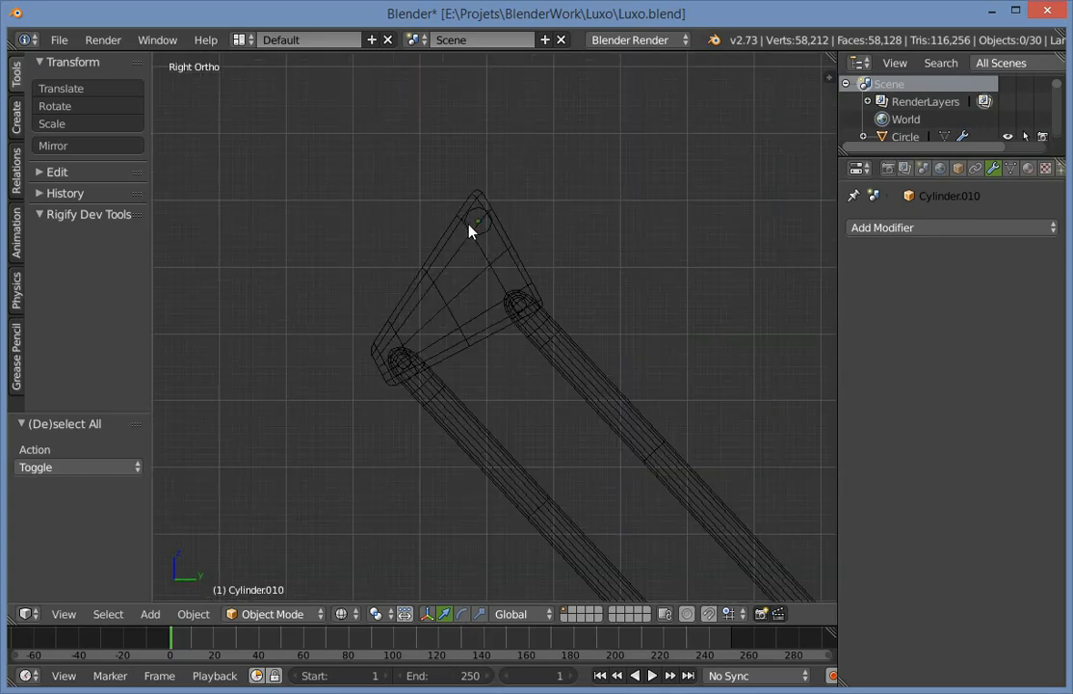
right_click(469, 225)
key(a)
Place the 3D cursor above the end bracket and add a circle with 16 vertices there.
scroll(472, 211, down, 4)
key(z)
scroll(486, 211, down, 7)
scroll(494, 168, up, 4)
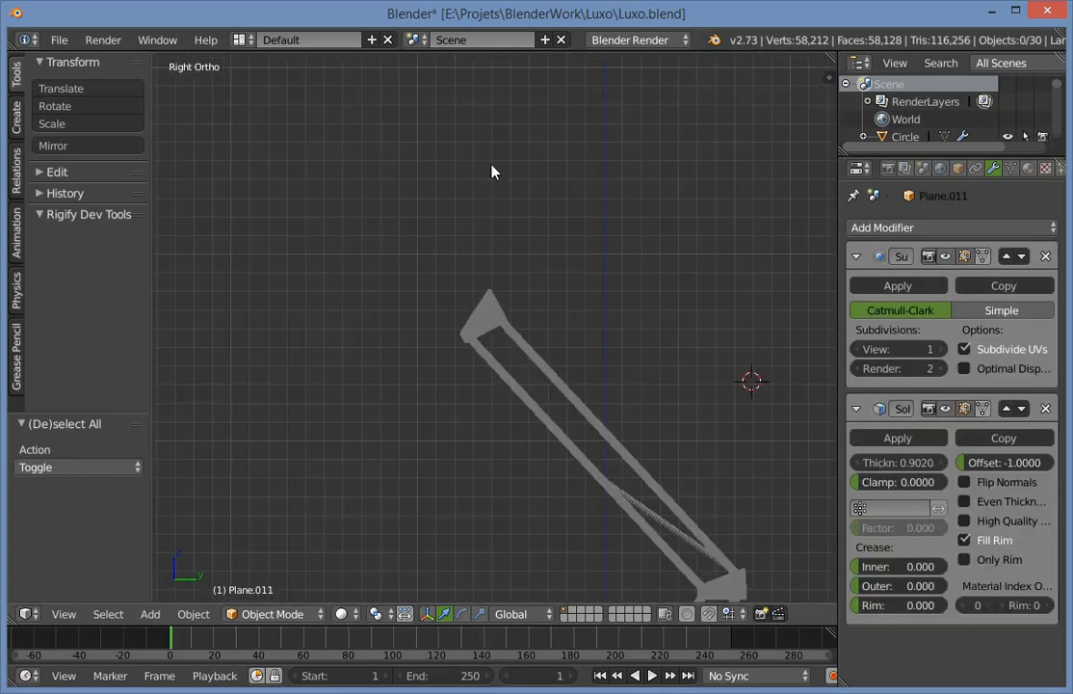
key(shift+a)
key(shift+a)
click(549, 247)
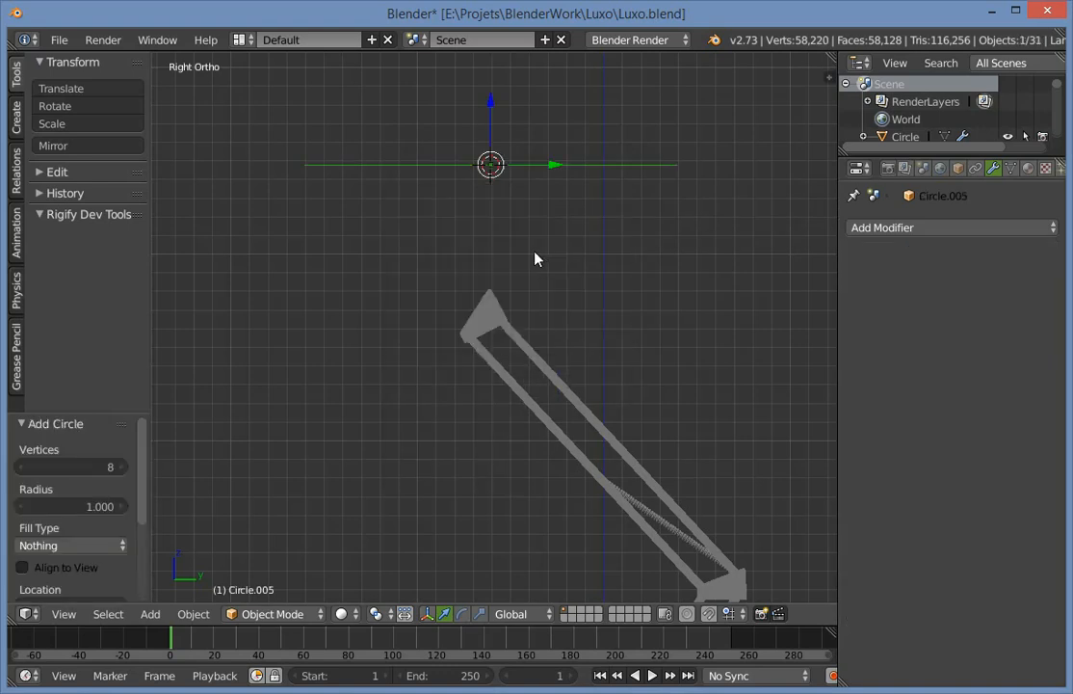
key(z)
middle_drag(518, 232, 474, 301)
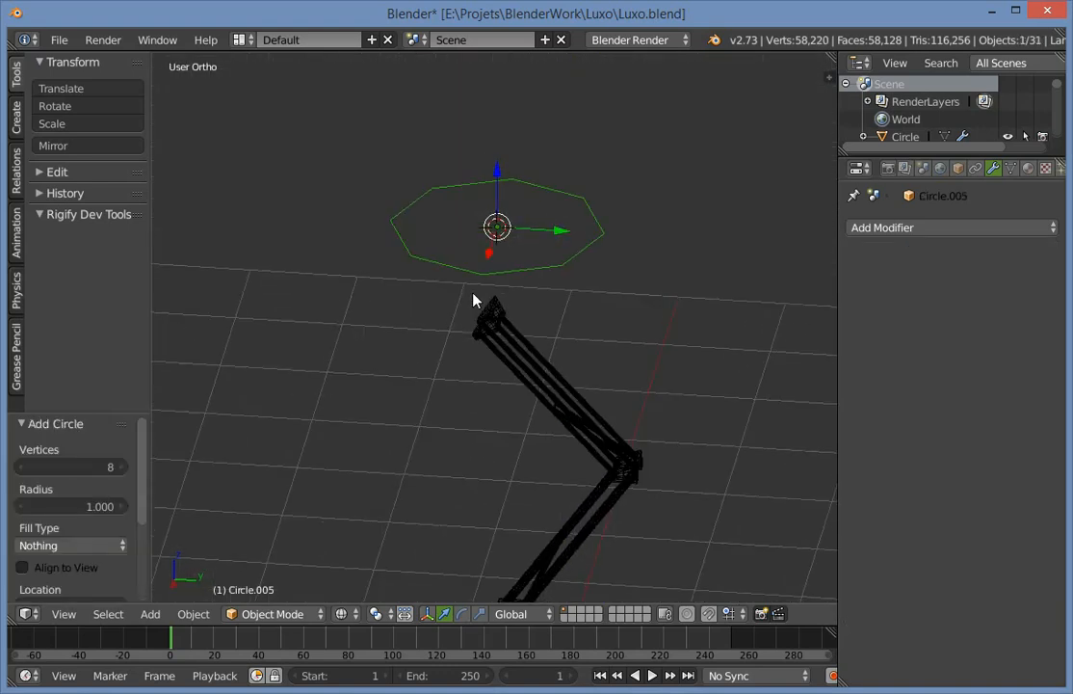
click(68, 463)
text(16)
key(Return)
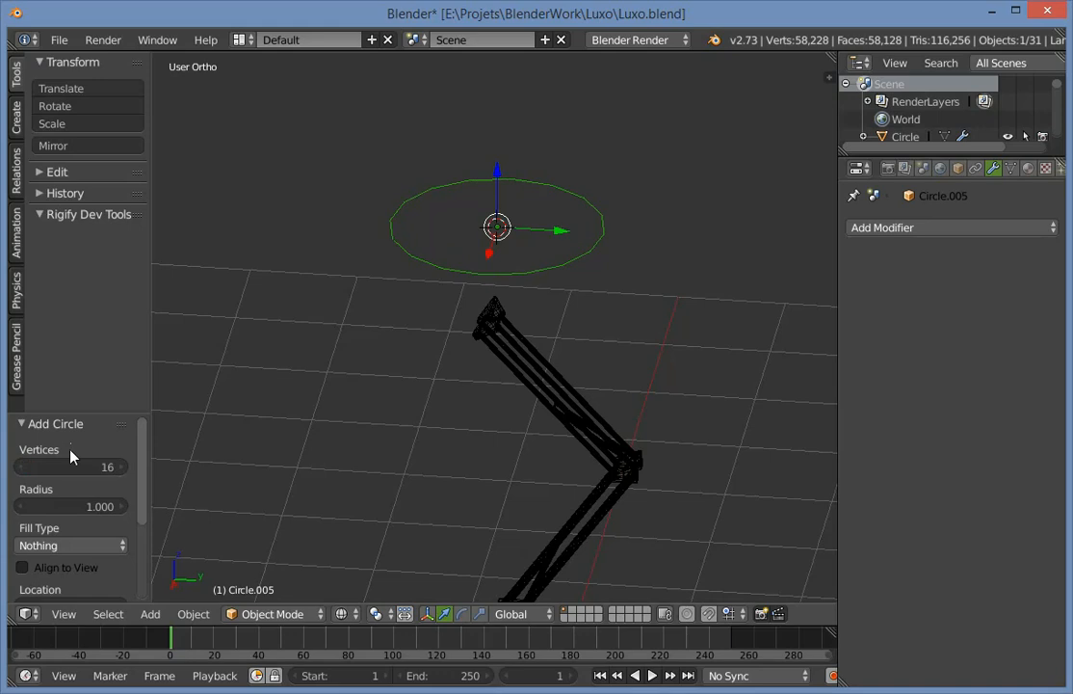
Rotate the circle -90° in the right side view so it stands vertically.
key(KP_1)
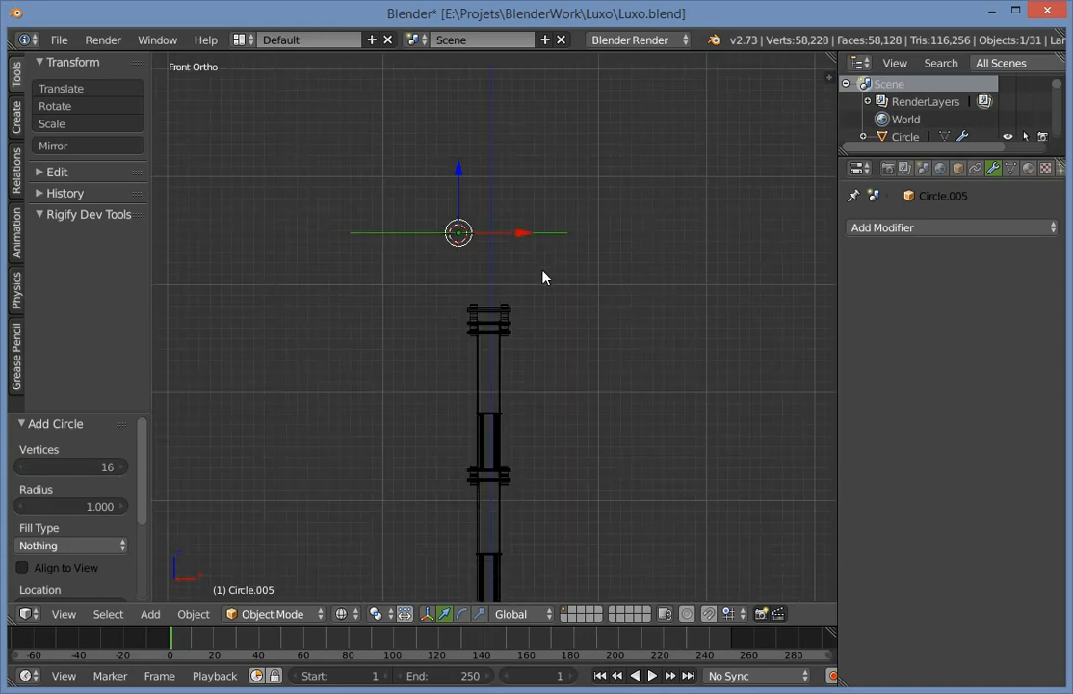
key(KP_3)
key(r)
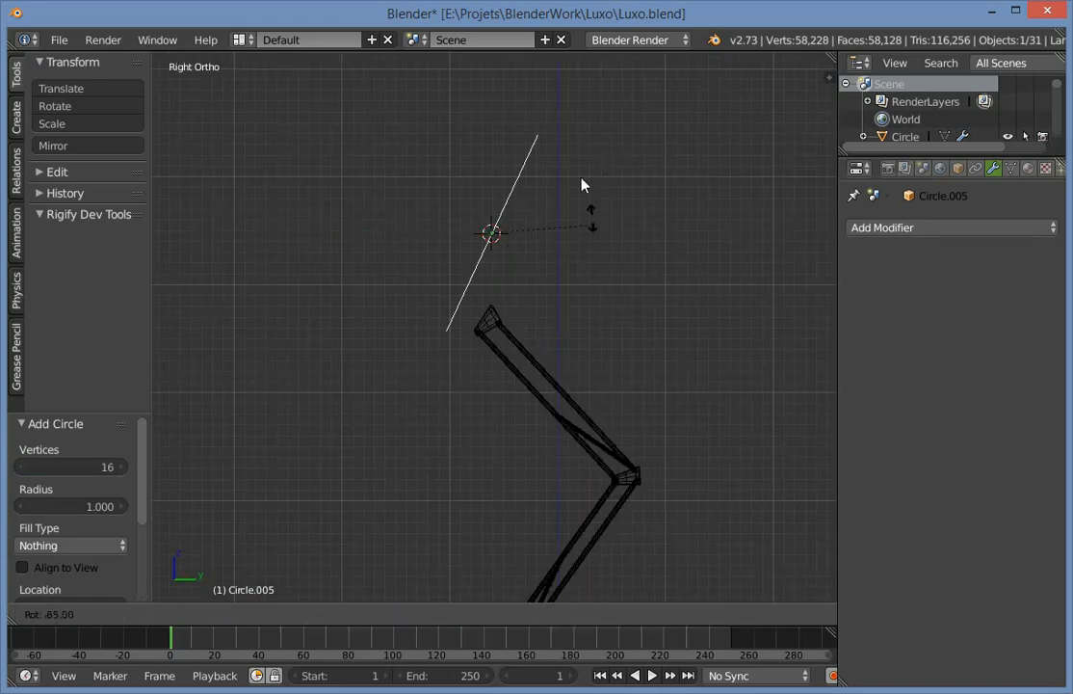
click(570, 196)
Scale the circle to 0.700 and move it along negative Y, clear of the arm's upper end.
scroll(582, 275, down, 5)
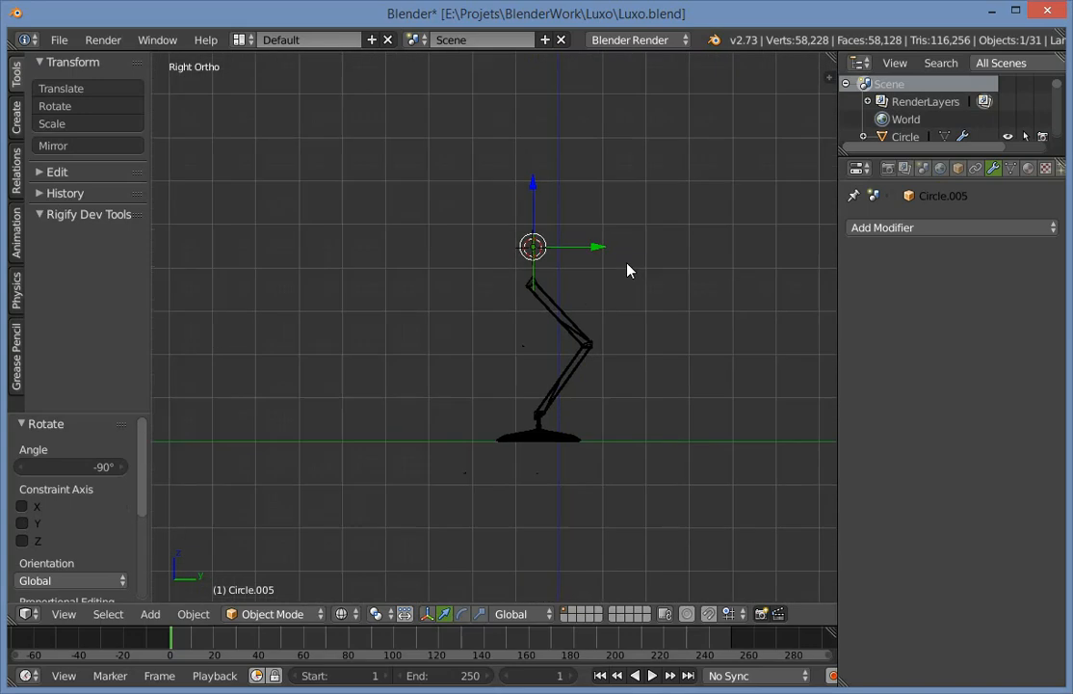
scroll(625, 268, up, 4)
key(s)
click(680, 277)
key(g)
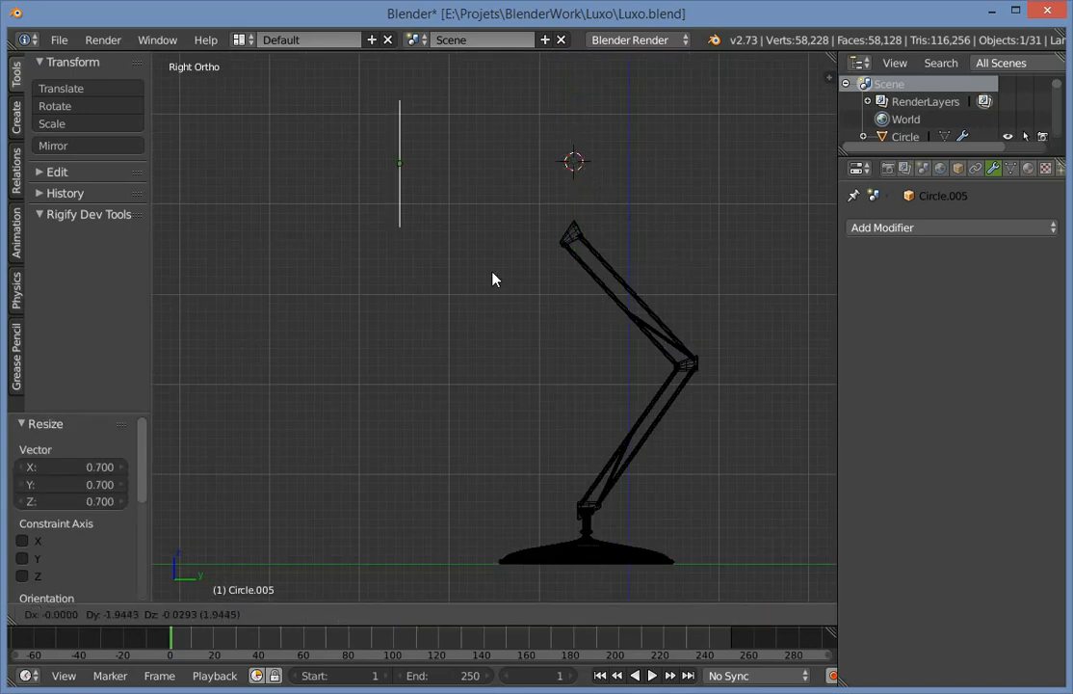
click(527, 206)
Extrude the circle's ring 0.854 along Y and scale the new edge down to a small opening, forming a cone.
key(Tab)
scroll(473, 329, up, 3)
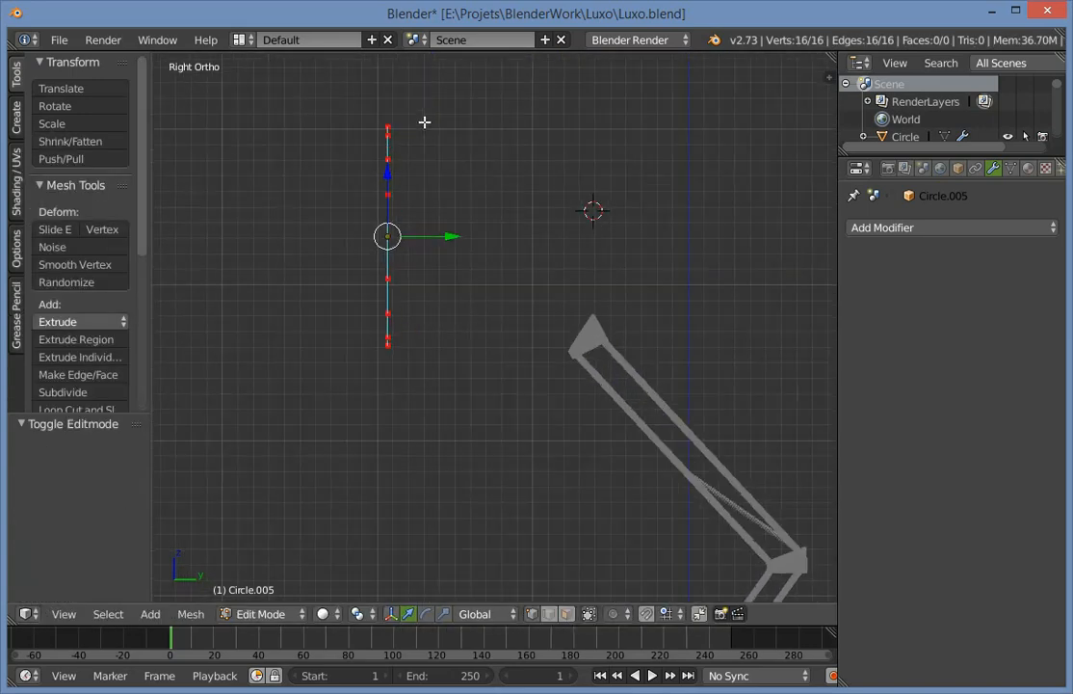
key(e)
key(y)
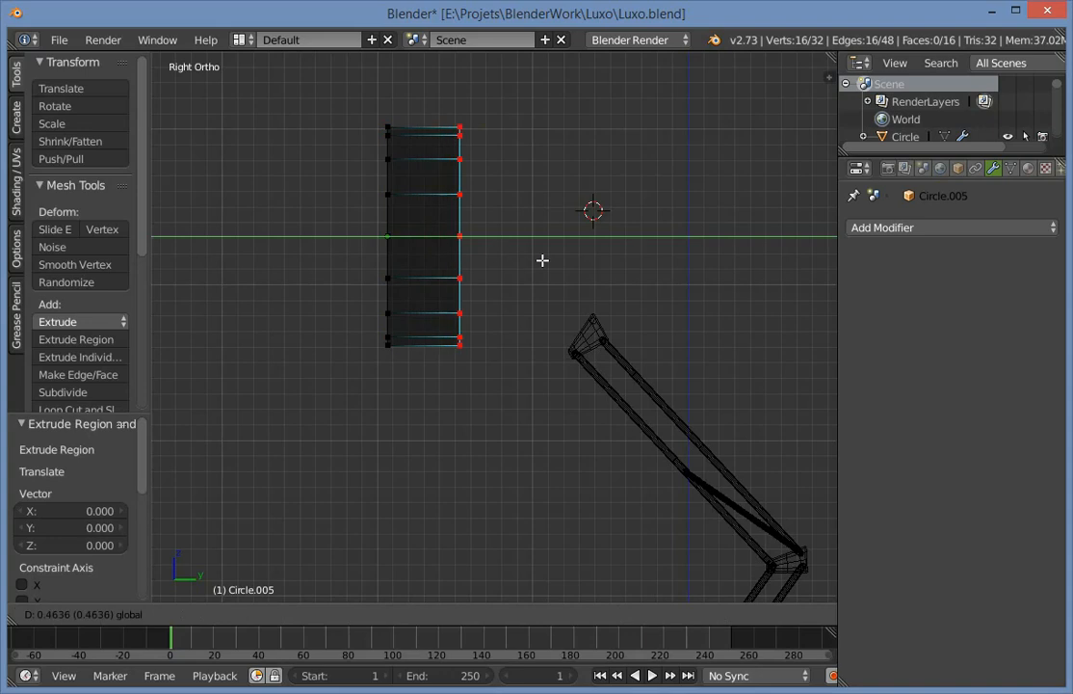
click(588, 266)
key(s)
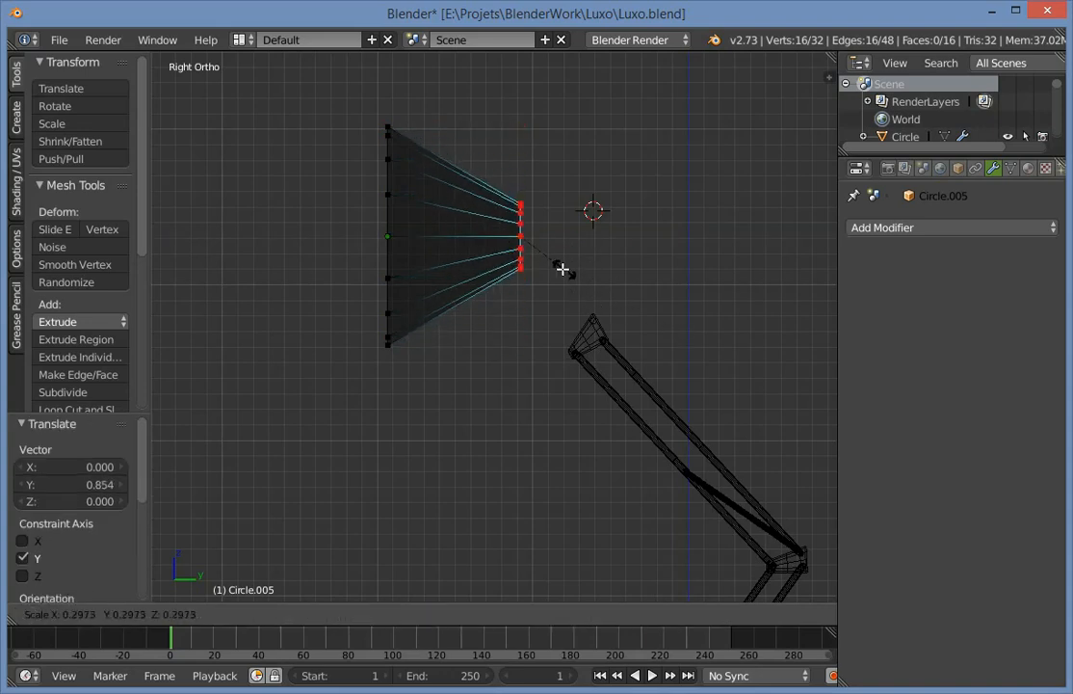
click(547, 265)
key(s)
click(569, 261)
Add a centred edge loop around the cone and scale it outward to bulge the lampshade, then leave mesh editing.
key(a)
key(ctrl+r)
click(446, 292)
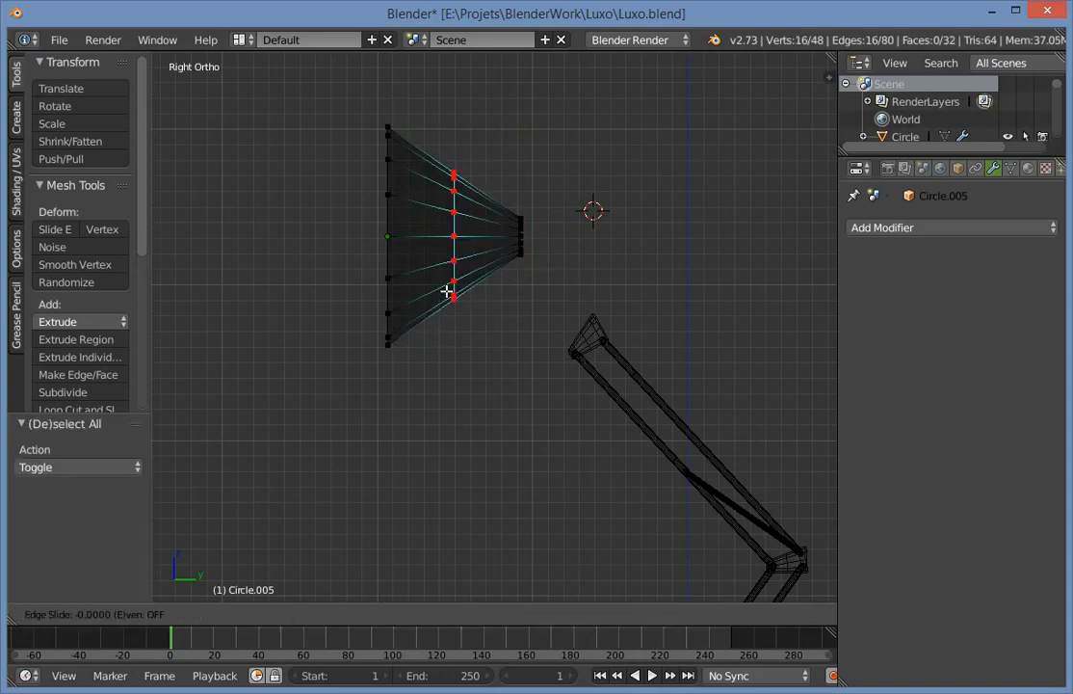
right_click(446, 292)
key(s)
click(640, 300)
key(Tab)
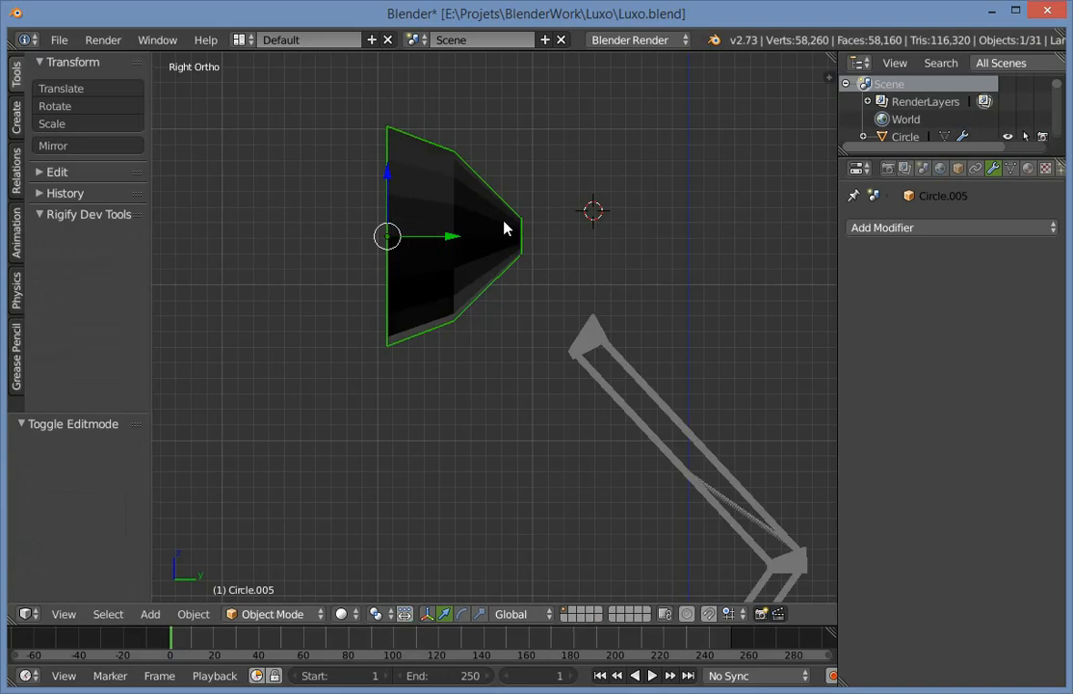
Recalculate the normals of all lampshade faces to point outward.
key(Tab)
key(a)
middle_drag(511, 221, 456, 276)
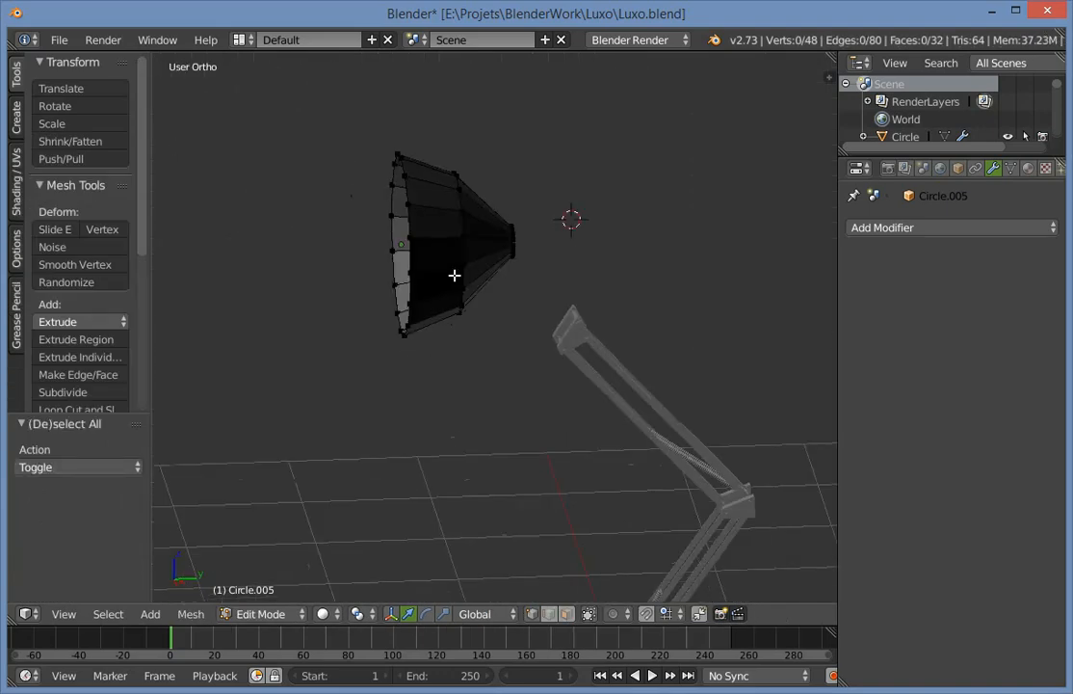
key(a)
scroll(497, 337, up, 1)
key(ctrl+n)
key(Tab)
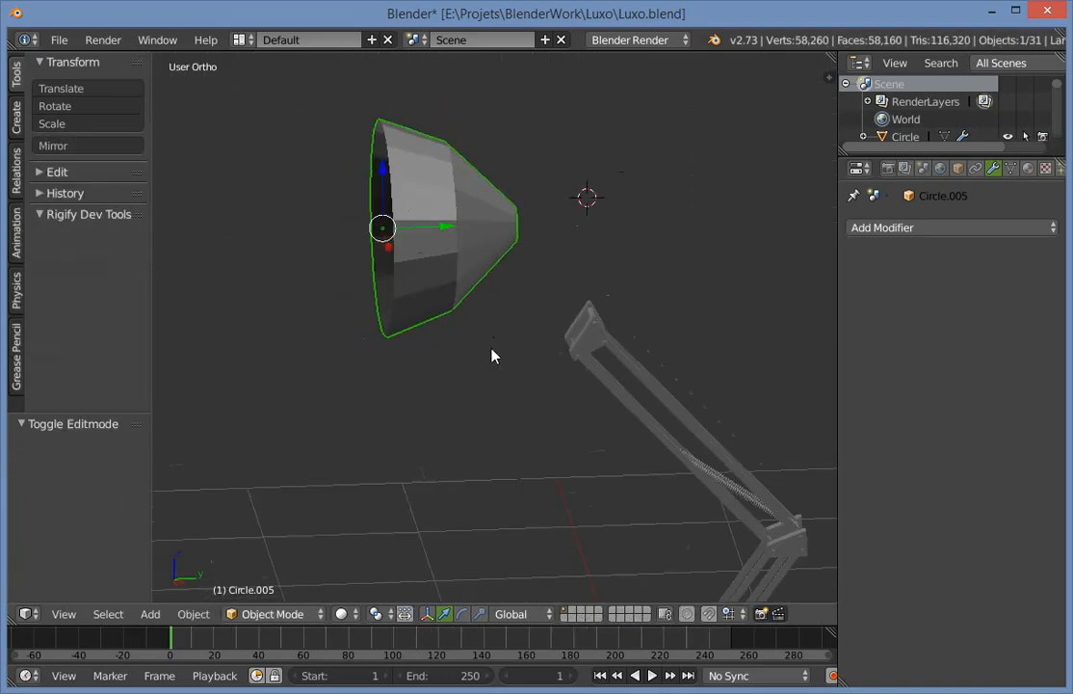
Select the lampshade's middle and narrow-end loops and move them -0.045 along Y.
key(KP_1)
key(KP_3)
scroll(513, 170, up, 1)
key(Tab)
key(z)
key(a)
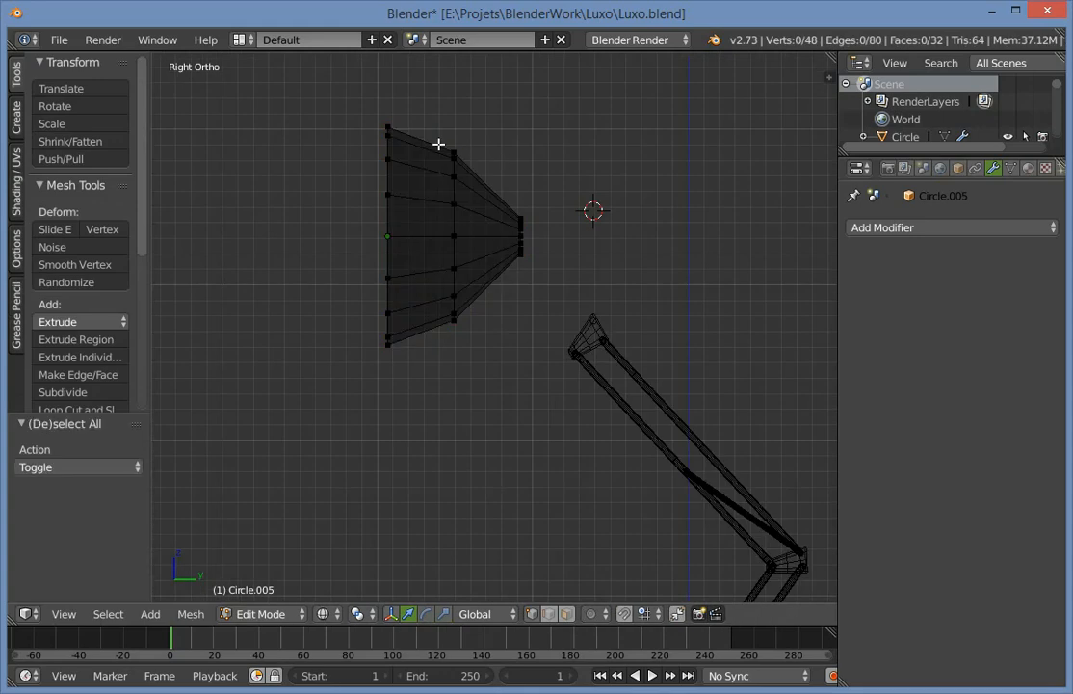
key(b)
drag(424, 116, 589, 428)
mouse_move(550, 233)
mouse_down()
mouse_move(533, 228)
mouse_move(544, 231)
mouse_up()
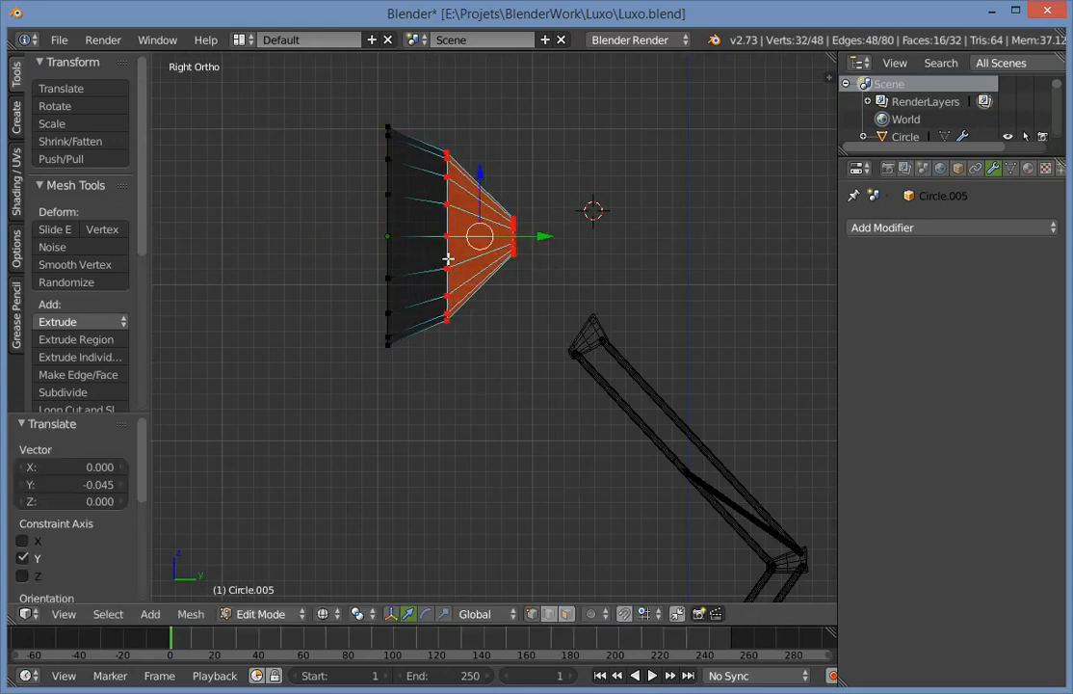
Select only the lampshade's middle edge loop and scale it to 0.899.
key(a)
alt+right_click(446, 269)
key(a)
alt+right_click(447, 258)
key(s)
click(557, 289)
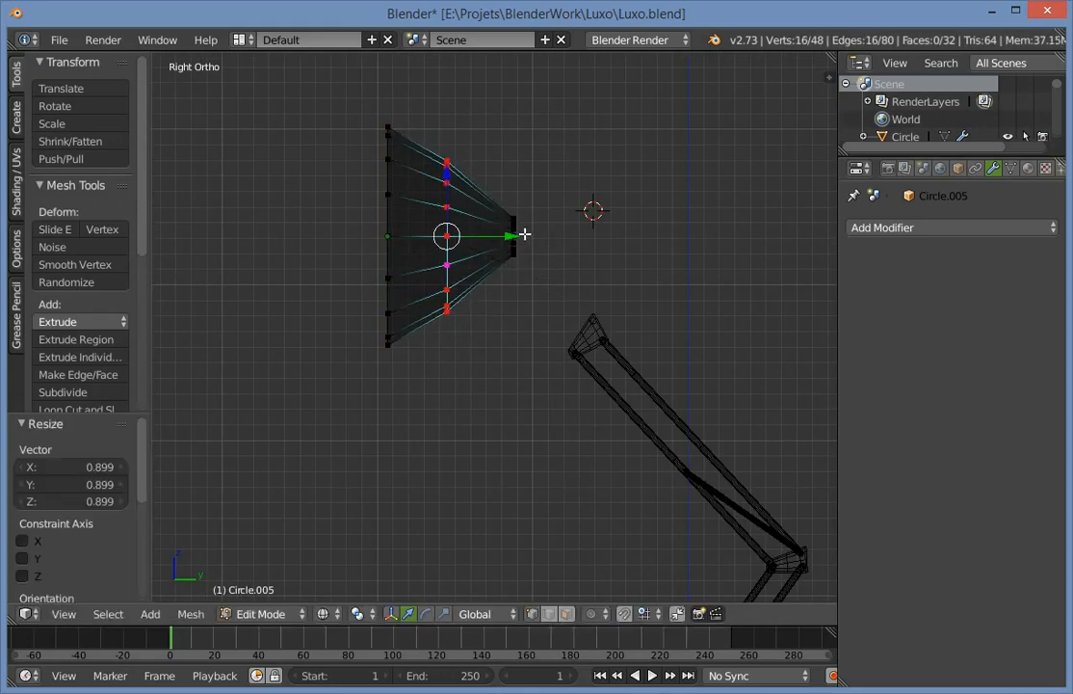
Select only the loop at the lampshade's narrow end, move it -0.062 along Y, and leave mesh editing.
key(a)
key(b)
drag(492, 190, 563, 296)
drag(565, 237, 556, 237)
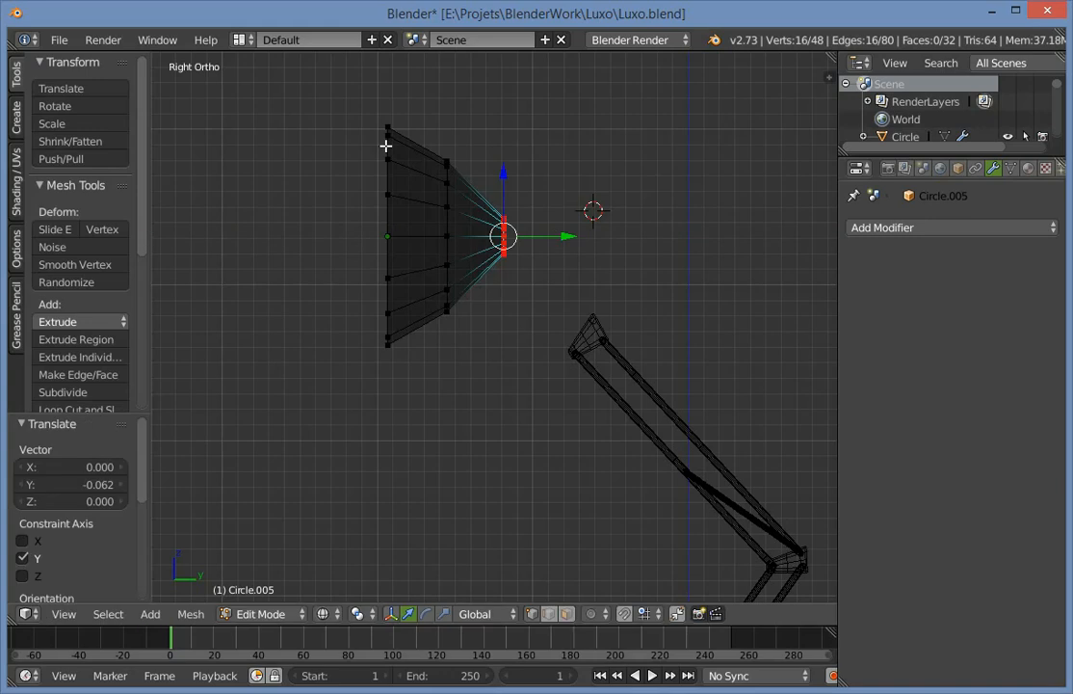
key(Tab)
key(z)
Add a Subdivision Surface modifier to the lampshade with the view subdivisions set to 2.
click(996, 229)
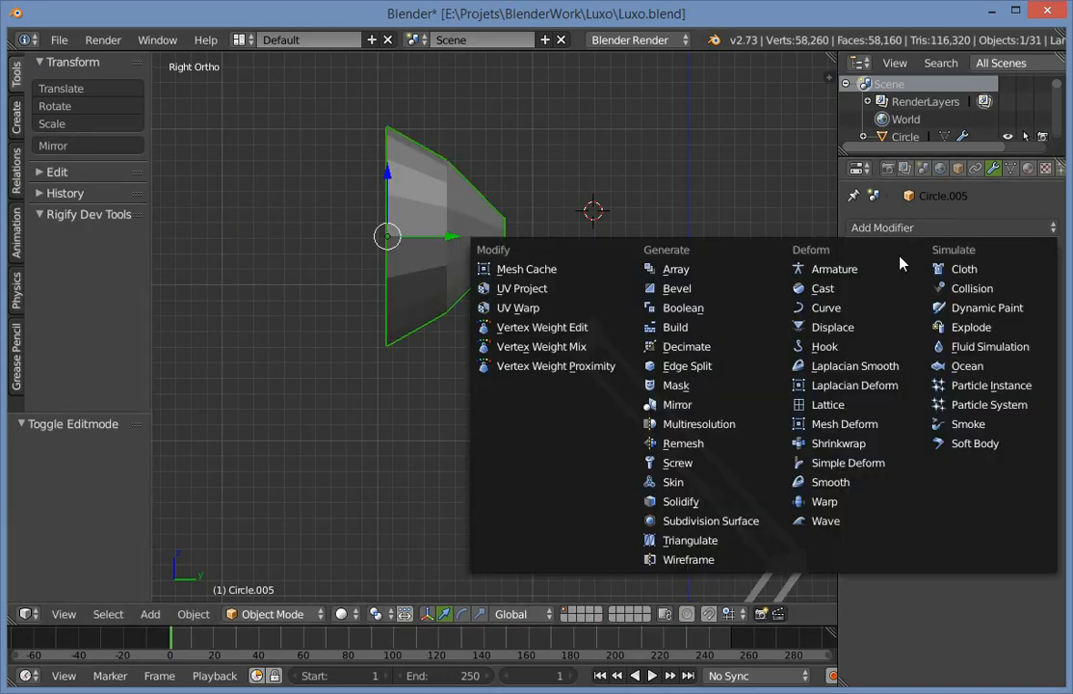
click(748, 518)
drag(915, 347, 927, 347)
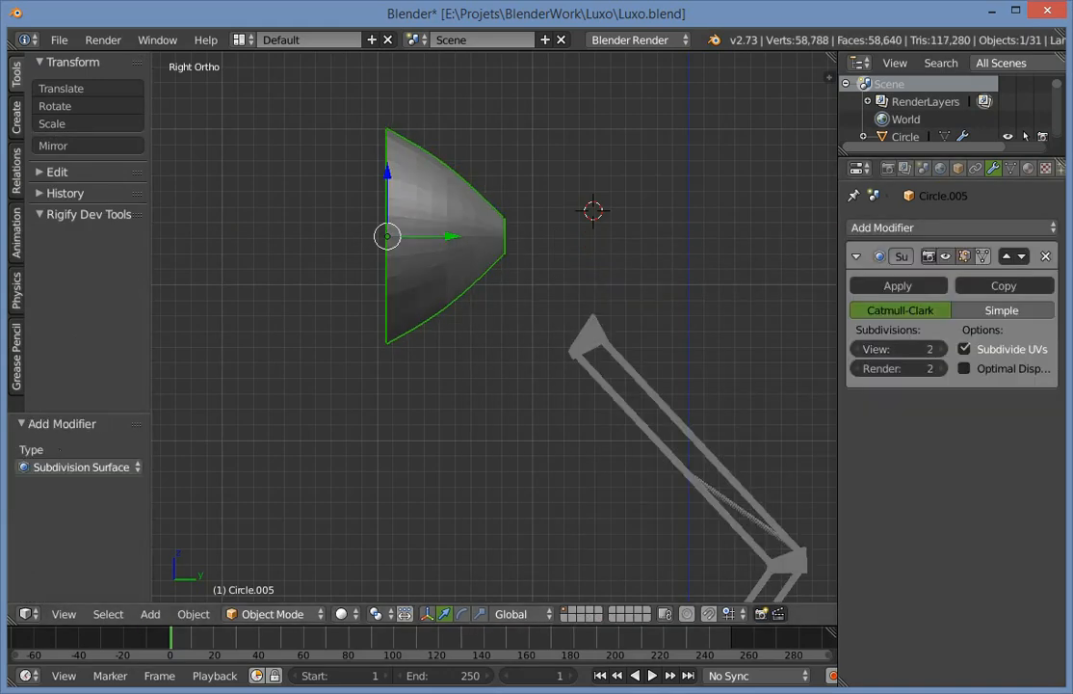
scroll(479, 412, down, 4)
key(a)
middle_drag(479, 412, 585, 350)
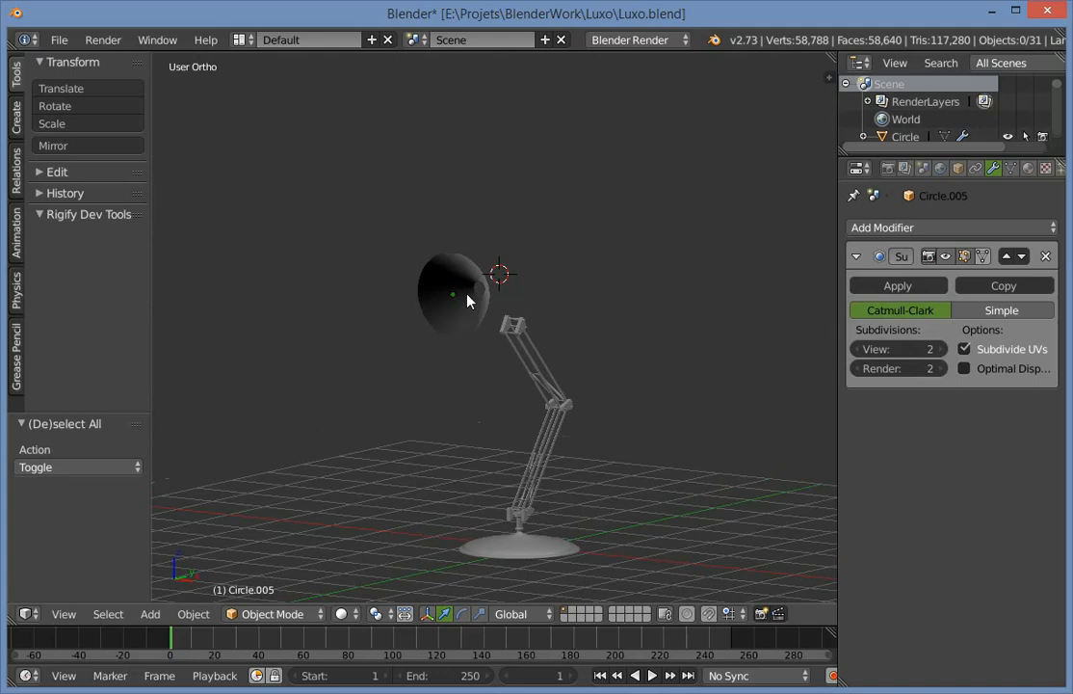
Apply smooth shading to the lampshade.
key(a)
click(16, 135)
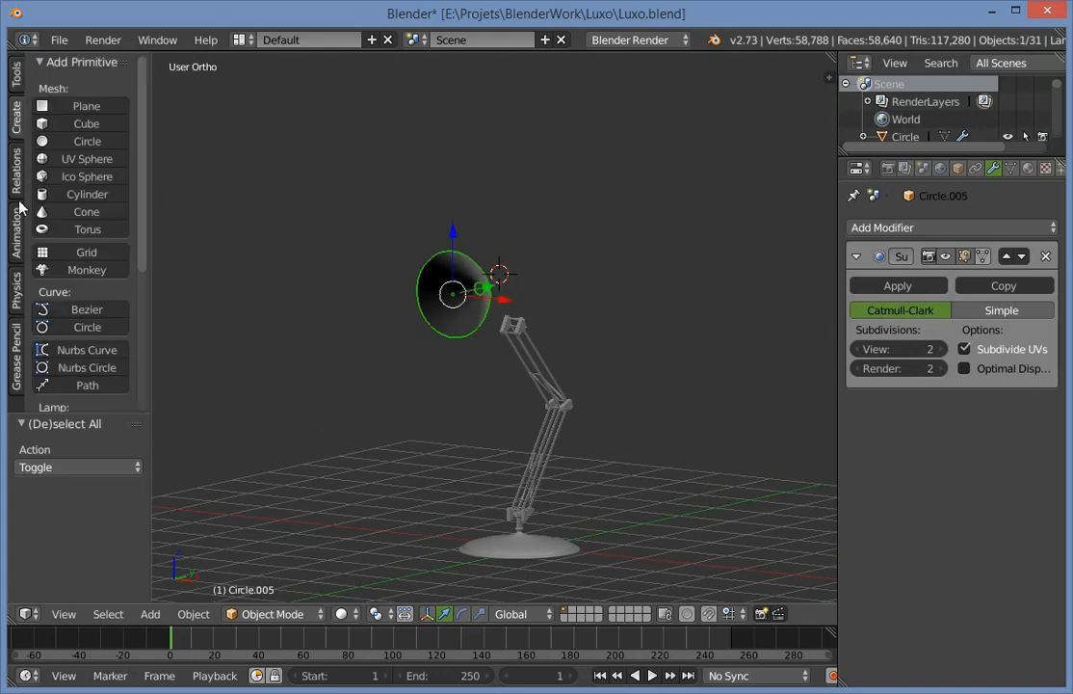
click(17, 236)
click(21, 274)
click(17, 77)
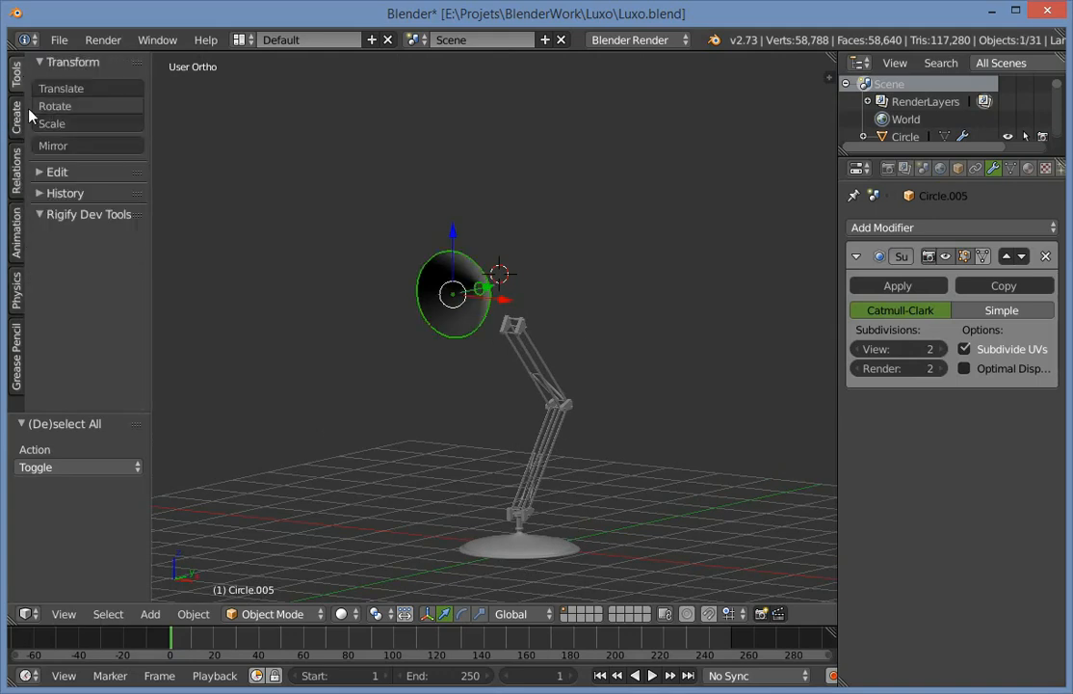
key(Tab)
key(Tab)
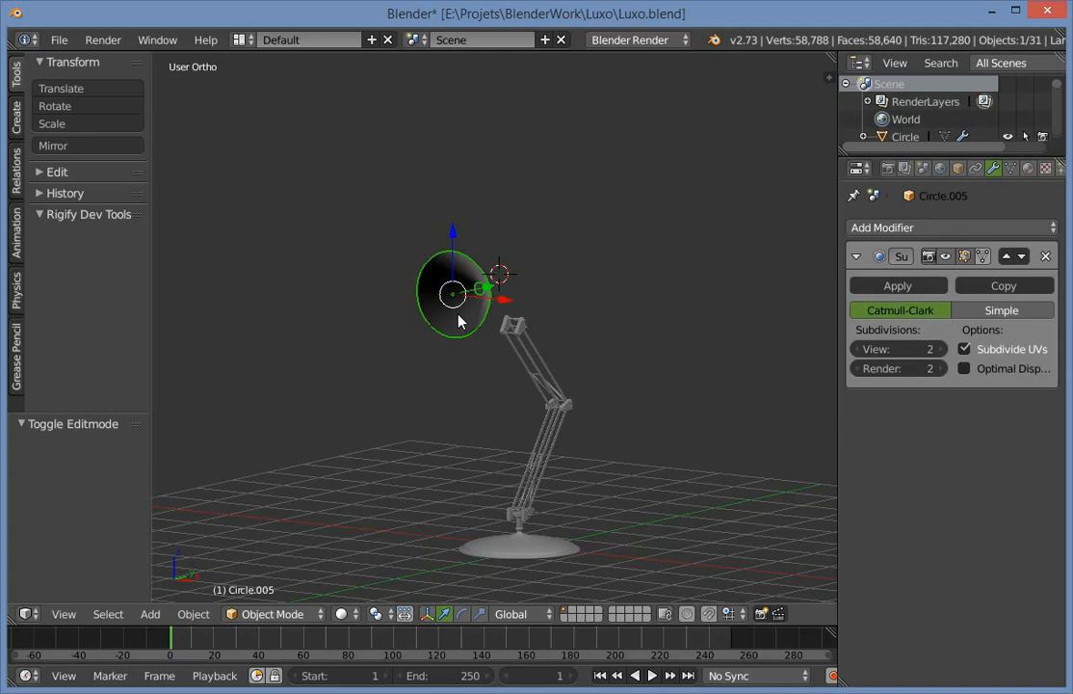
click(82, 172)
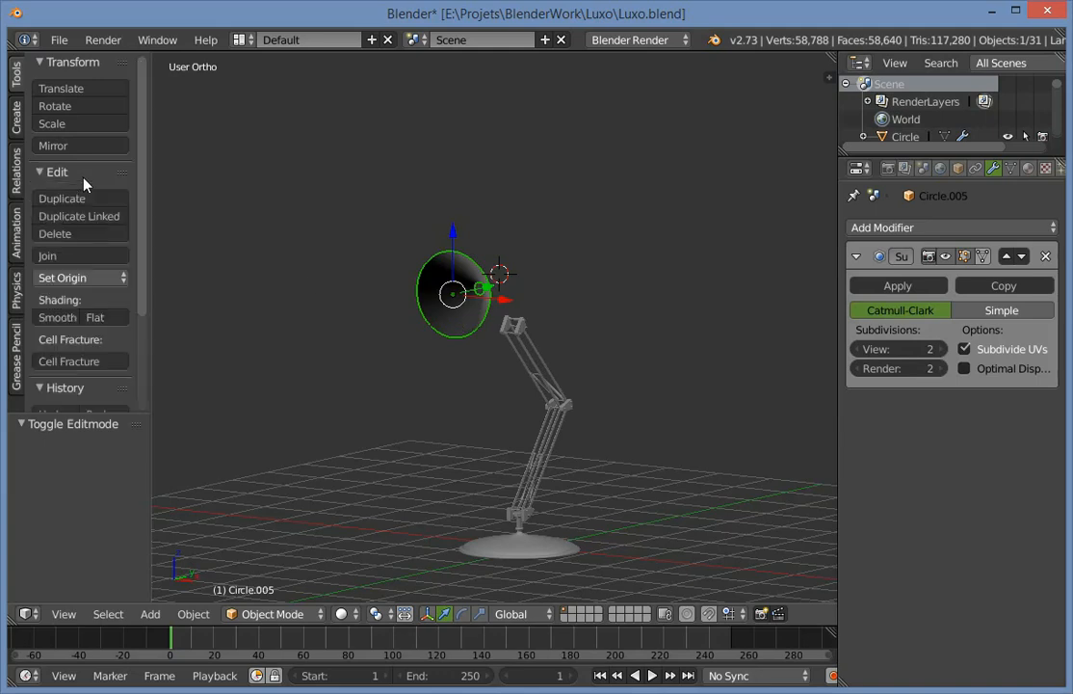
click(60, 317)
middle_drag(467, 340, 438, 371)
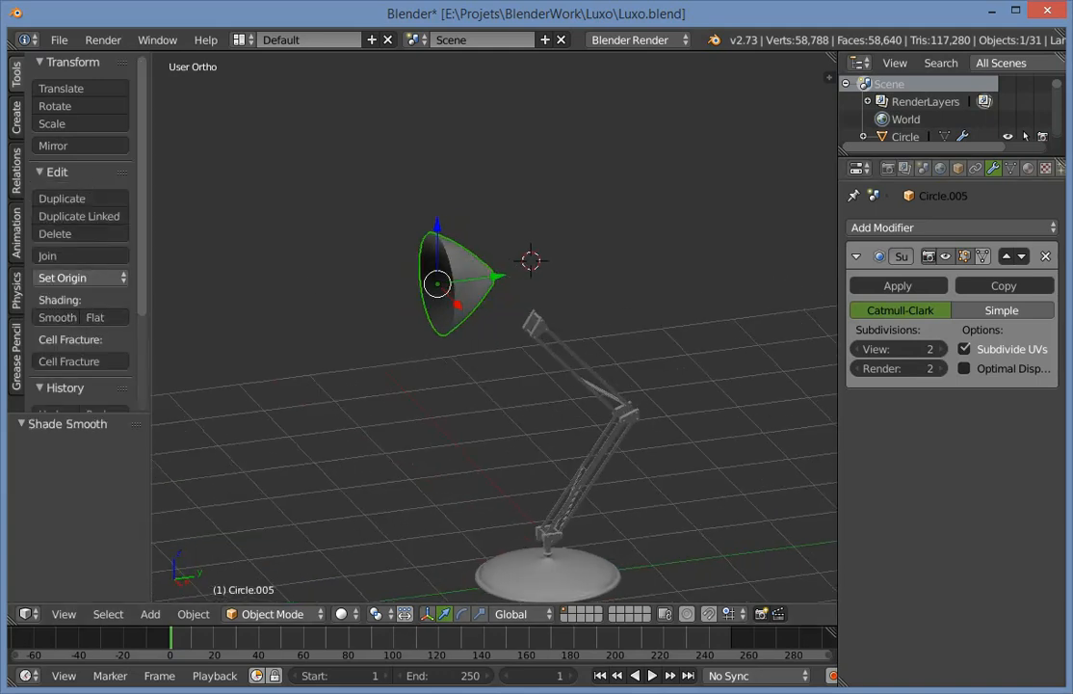
click(510, 395)
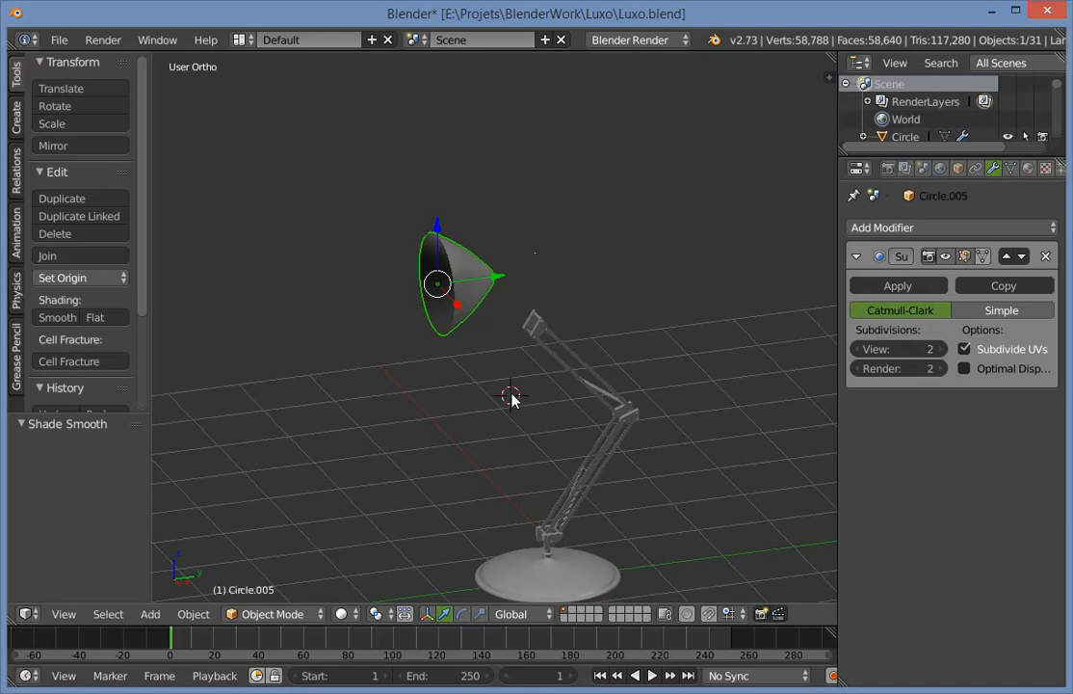
In the right side view, select the loop at the lampshade's wide opening and scale it outward.
key(KP_3)
scroll(499, 375, up, 3)
key(Tab)
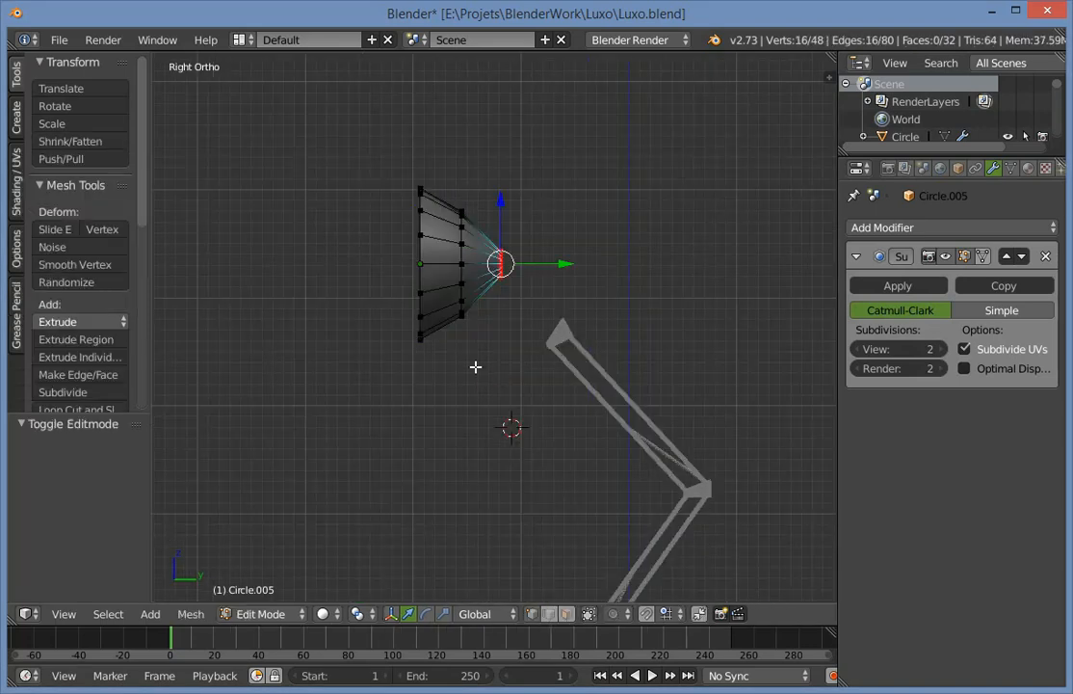
key(Tab)
key(Tab)
key(a)
key(z)
key(b)
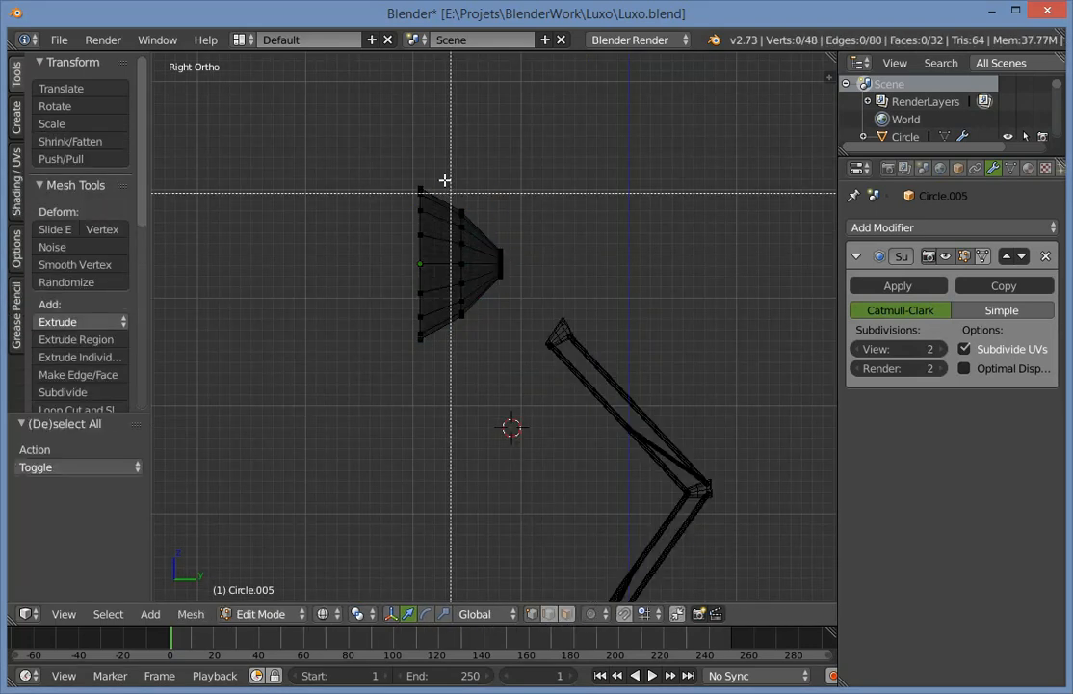
drag(379, 164, 446, 365)
key(s)
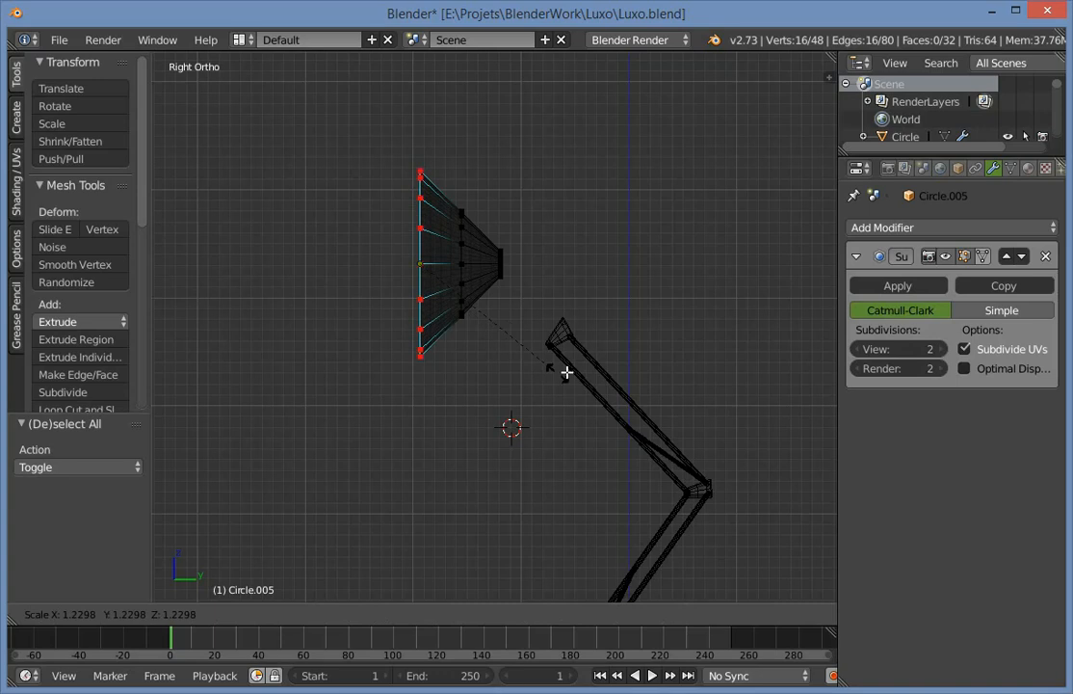
click(523, 331)
Extrude the lampshade's wide rim about 0.29 along negative Y and widen the new outer edge.
key(e)
key(y)
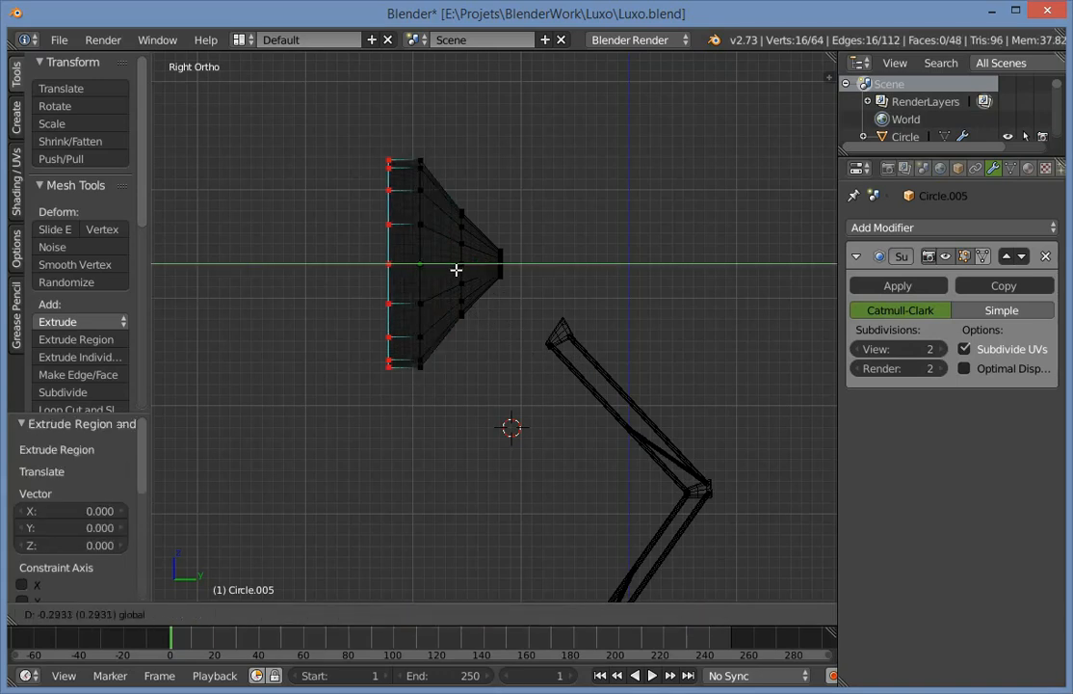
click(456, 271)
key(Tab)
key(z)
scroll(492, 303, up, 1)
key(a)
scroll(461, 306, down, 1)
right_click(448, 280)
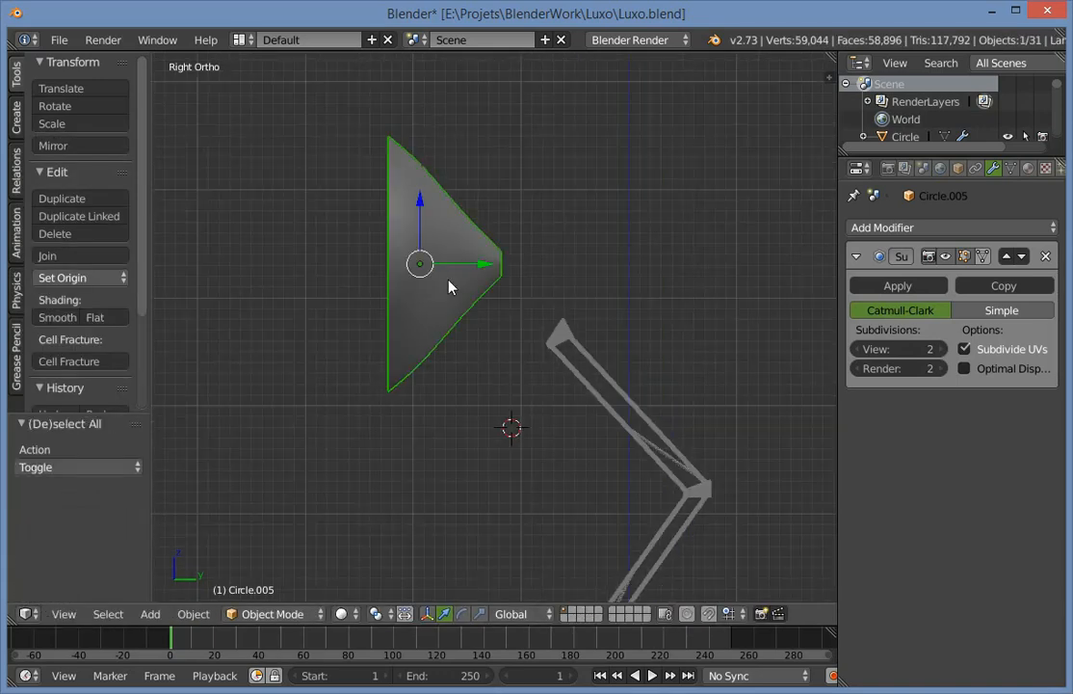
Select the edge loop next to the wide rim and edge-slide it by a factor of -0.103.
key(Tab)
key(a)
key(z)
alt+right_click(426, 210)
key(g)
key(g)
click(455, 213)
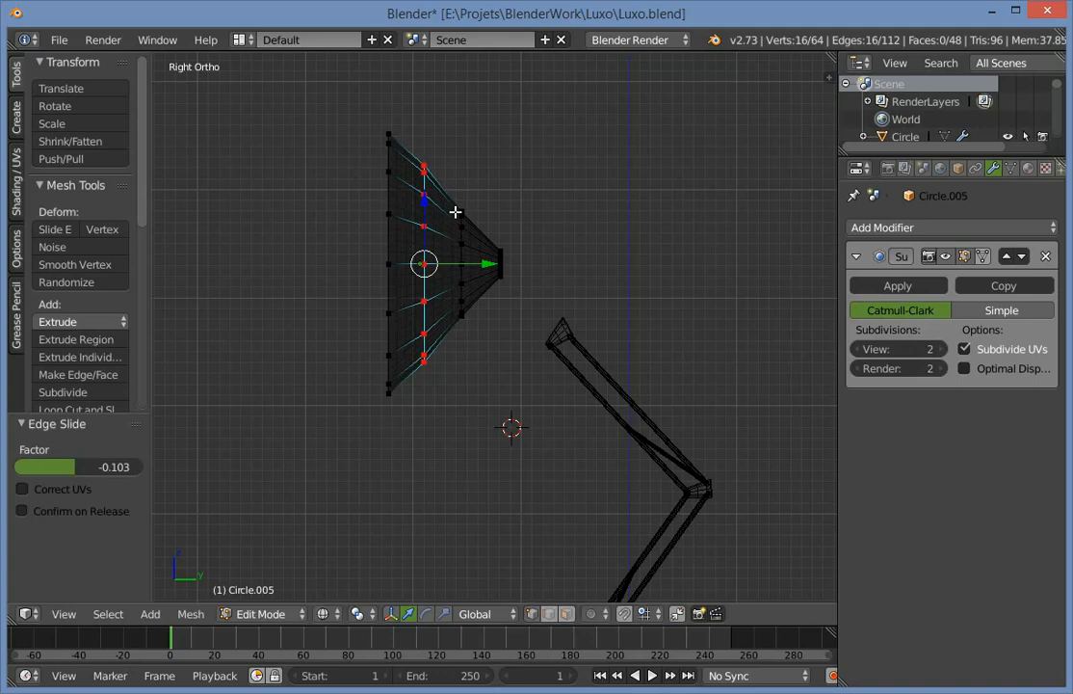
Scale the loop next to the wide rim slightly outward to round the lampshade's profile.
key(s)
click(497, 222)
key(Tab)
key(Tab)
key(z)
scroll(470, 253, down, 1)
key(Tab)
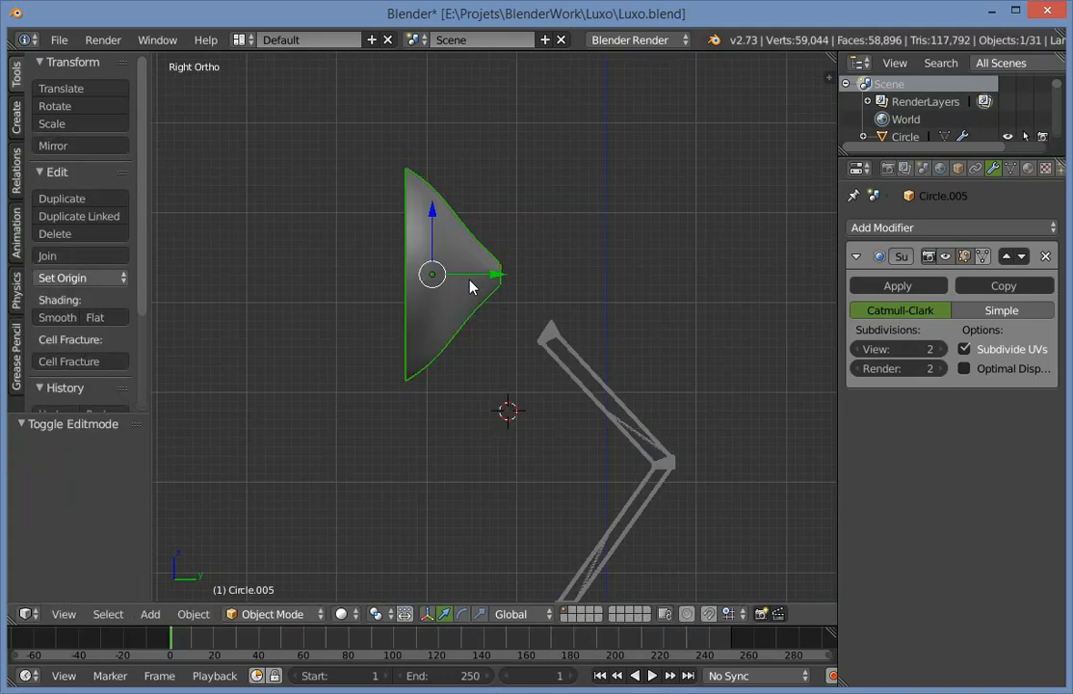
Stretch the entire lampshade mesh to 1.412 along Y.
scroll(471, 283, up, 2)
key(a)
right_click(480, 273)
key(z)
key(z)
key(Tab)
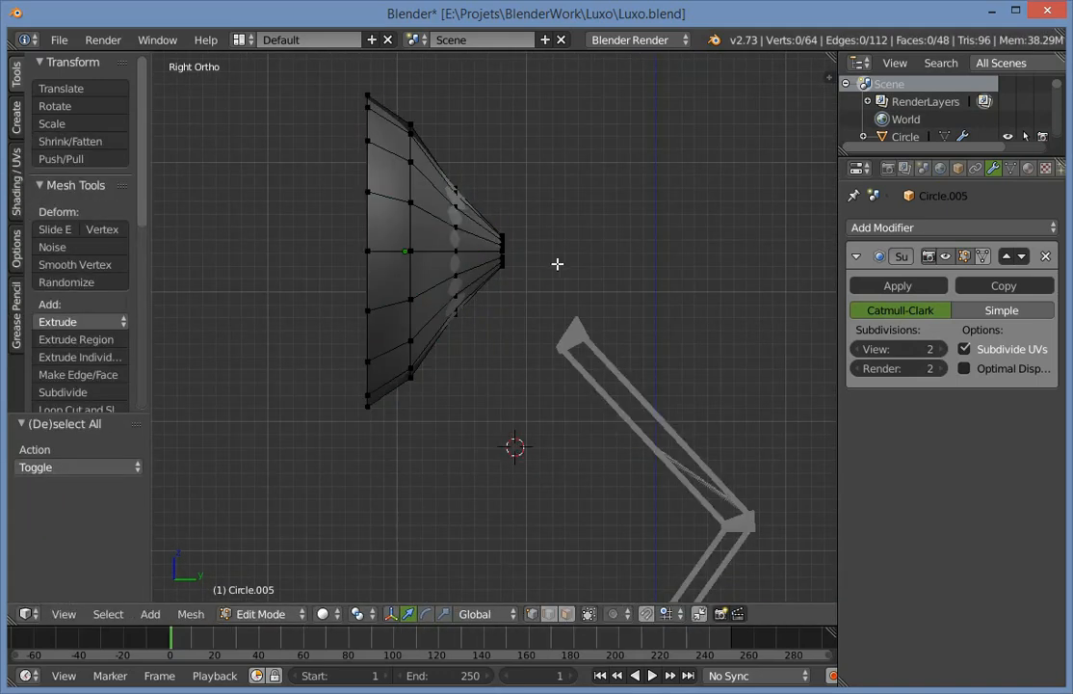
key(a)
key(s)
key(y)
click(618, 271)
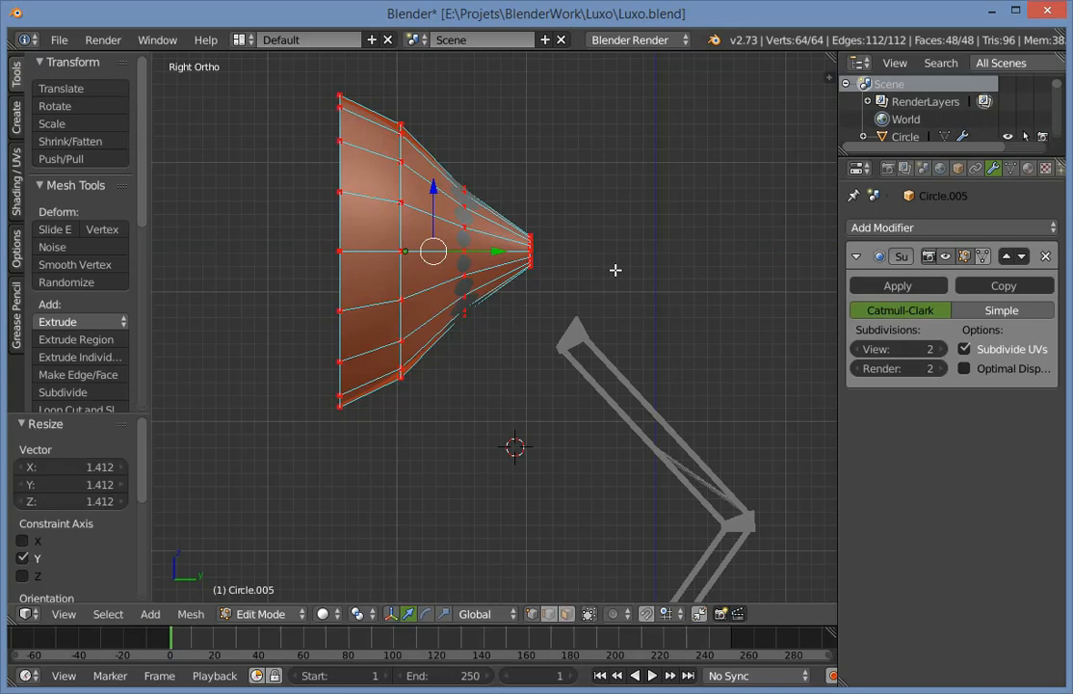
key(Tab)
key(Tab)
Select only the lampshade's narrow-end loop and scale it to 2.129.
key(z)
key(a)
scroll(527, 199, up, 1)
key(z)
key(b)
drag(474, 123, 621, 322)
key(s)
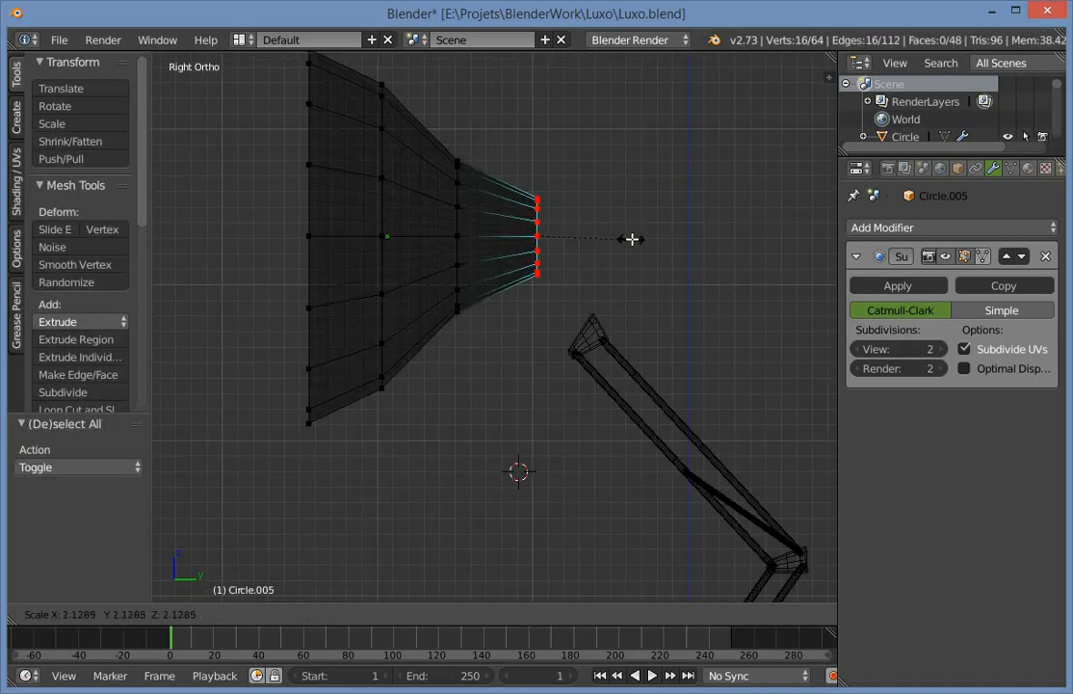
click(634, 237)
key(z)
Move the narrow-end loop about -0.18 along Y and leave mesh editing.
drag(603, 243, 575, 242)
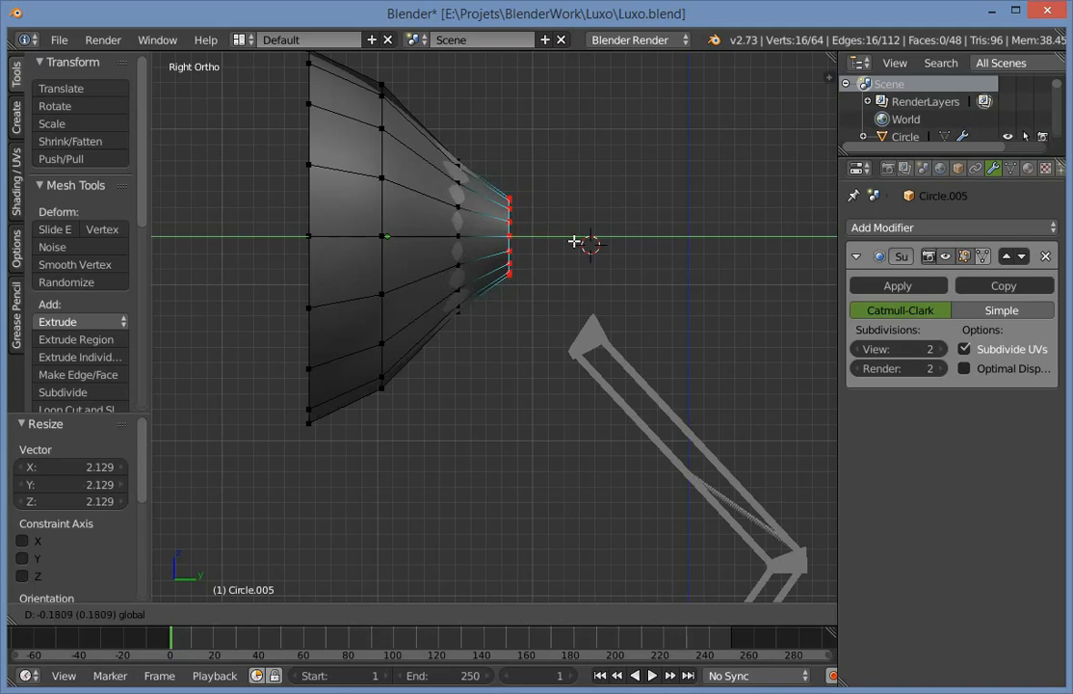
key(Tab)
scroll(539, 323, down, 6)
middle_drag(538, 323, 772, 352)
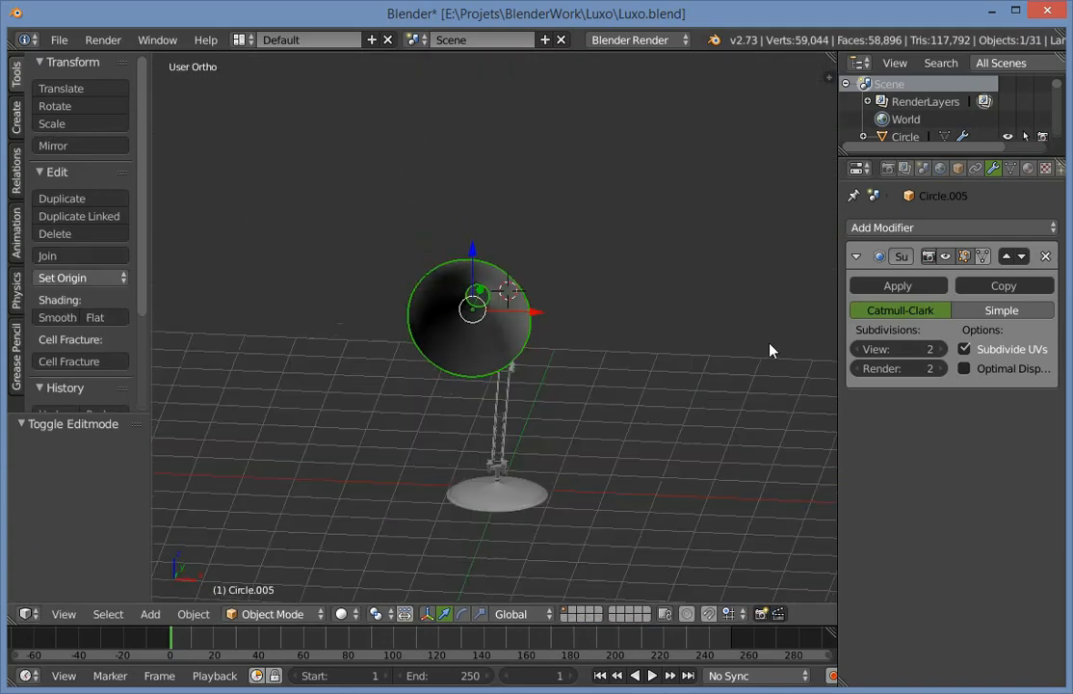
Scale the whole lampshade object to 0.792.
scroll(728, 334, up, 5)
key(KP_3)
key(z)
key(s)
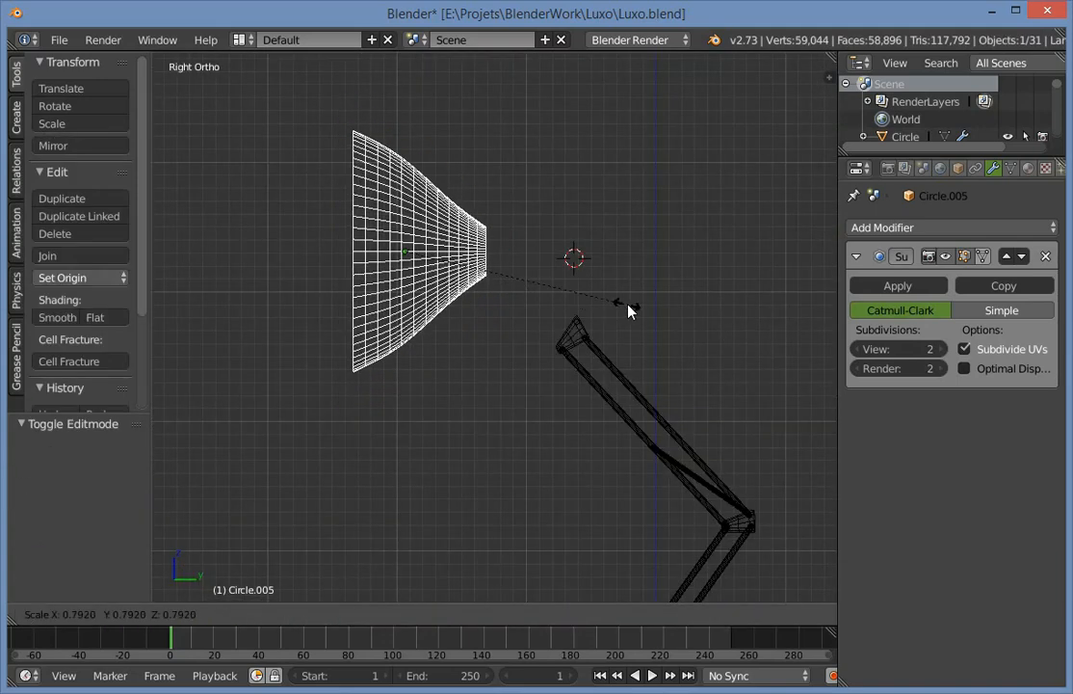
click(584, 299)
key(z)
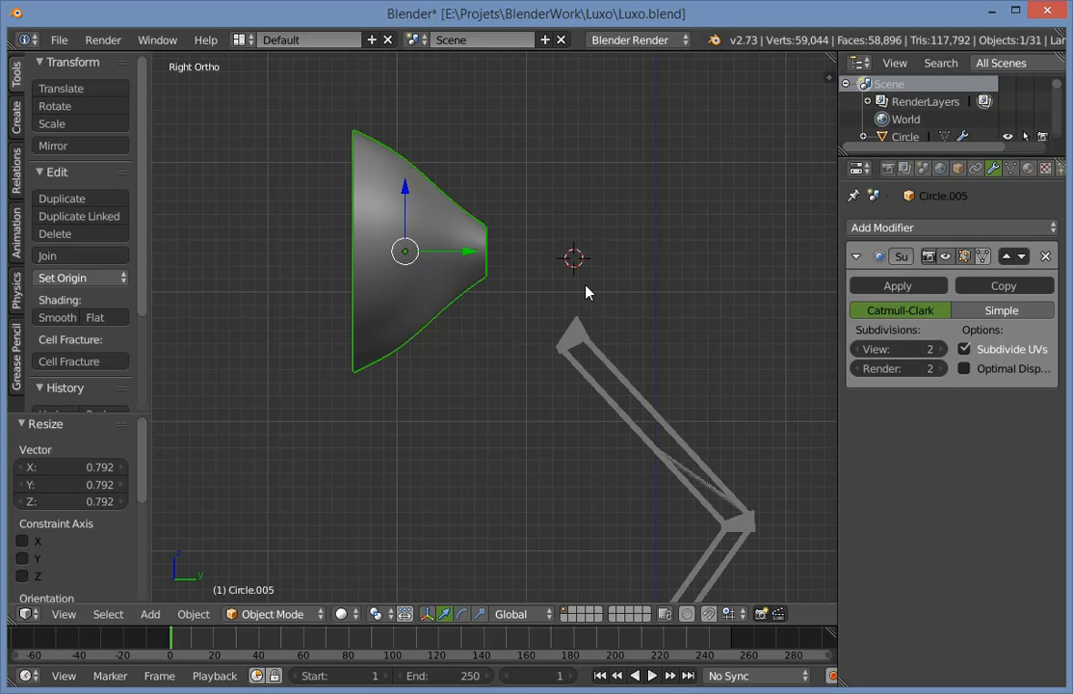
Enter mesh editing and select only the vertex loop at the lampshade's narrow end.
key(Tab)
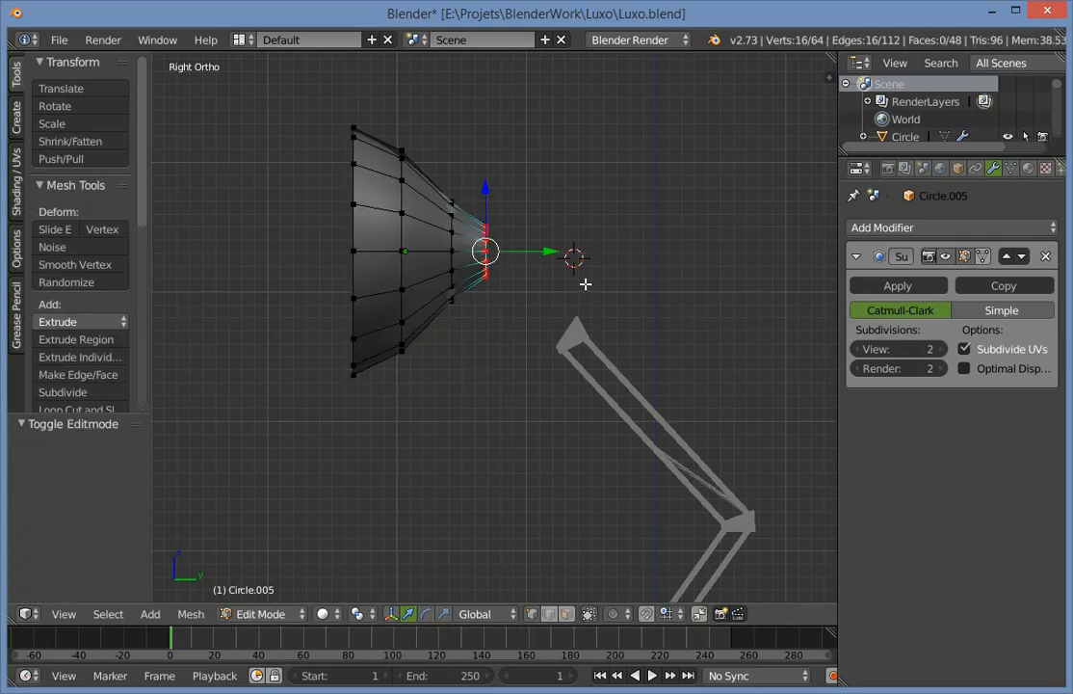
scroll(477, 192, up, 6)
key(a)
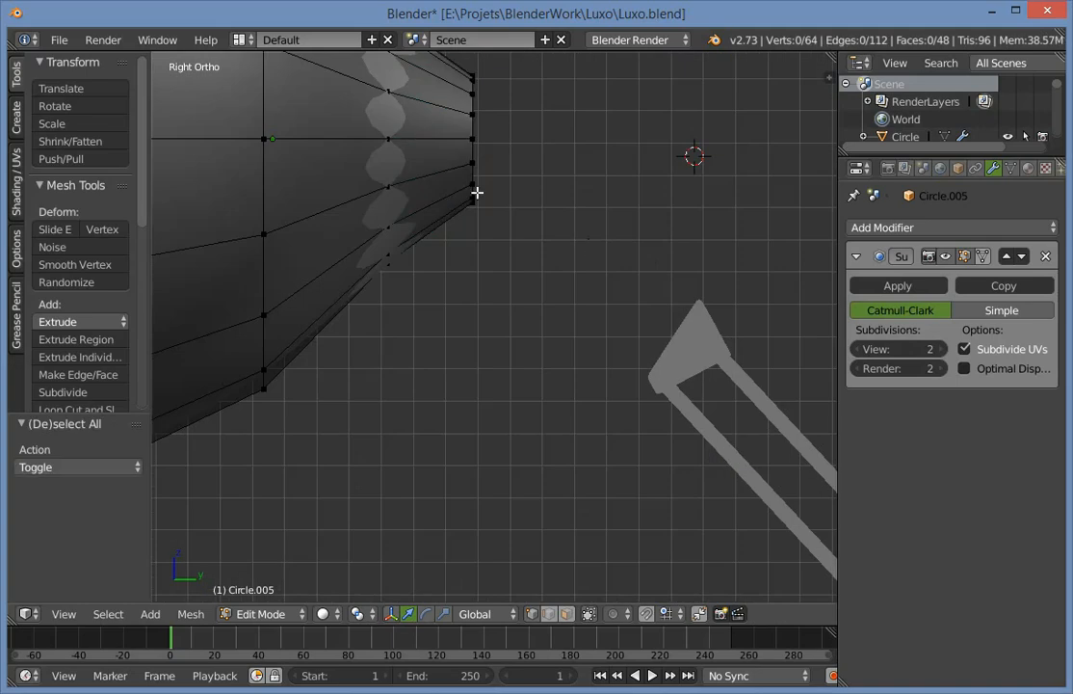
key(z)
drag(538, 463, 577, 518)
key(z)
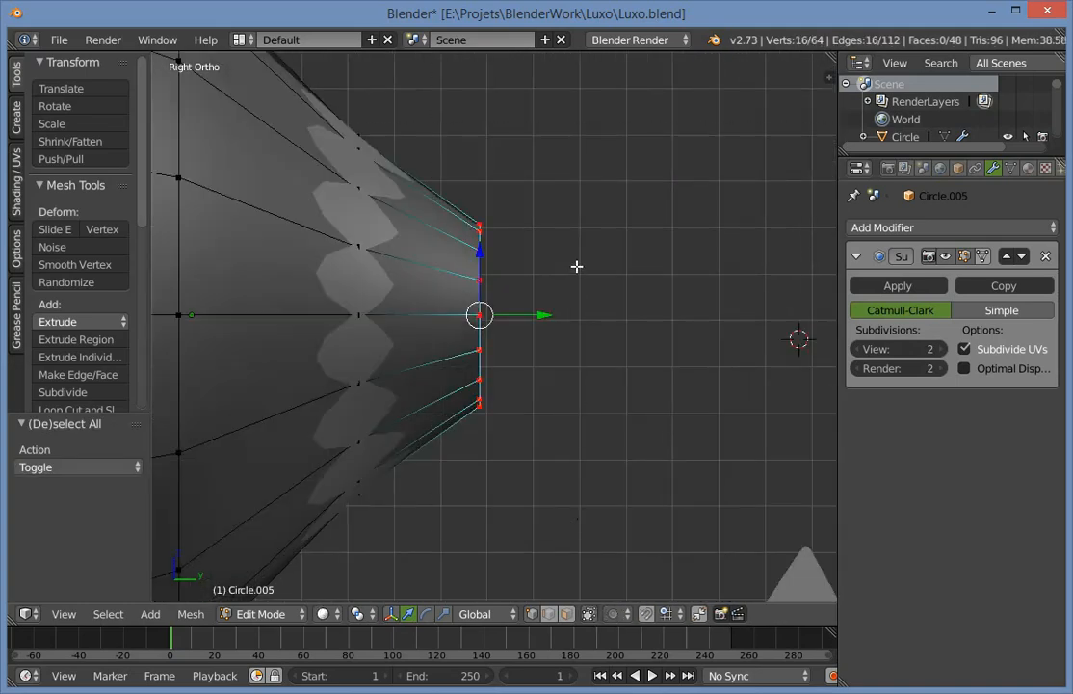
key(e)
click(546, 285)
drag(549, 318, 658, 339)
key(e)
click(552, 319)
key(ctrl+z)
ctrl+scroll(569, 348, down, 2)
scroll(570, 348, down, 5)
scroll(607, 357, up, 6)
key(z)
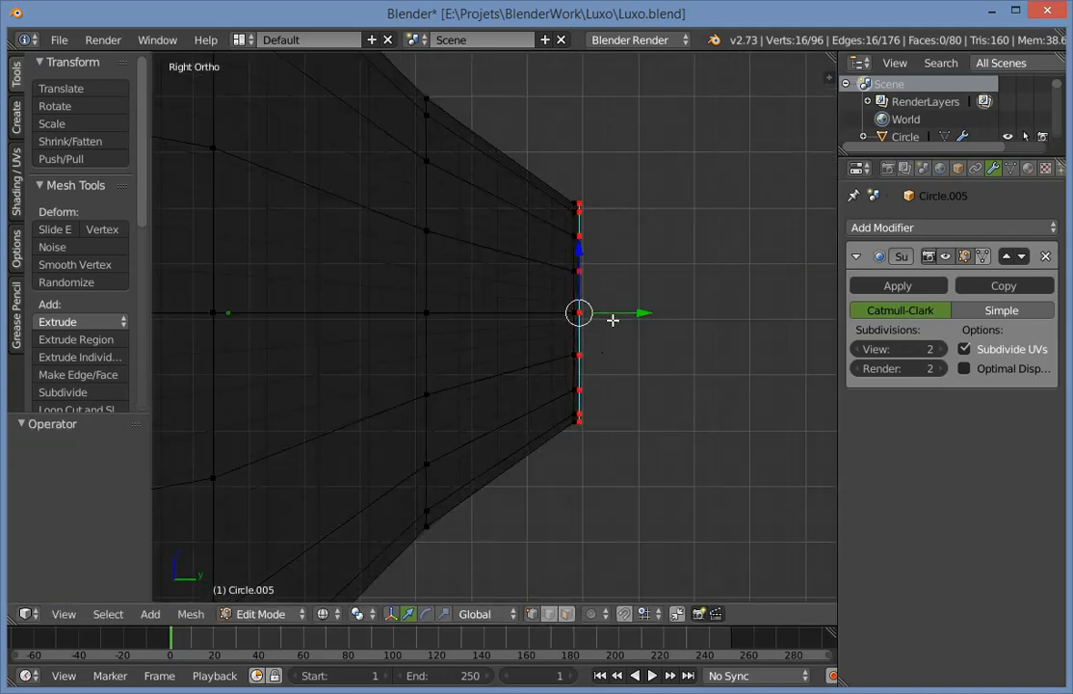
drag(644, 311, 780, 312)
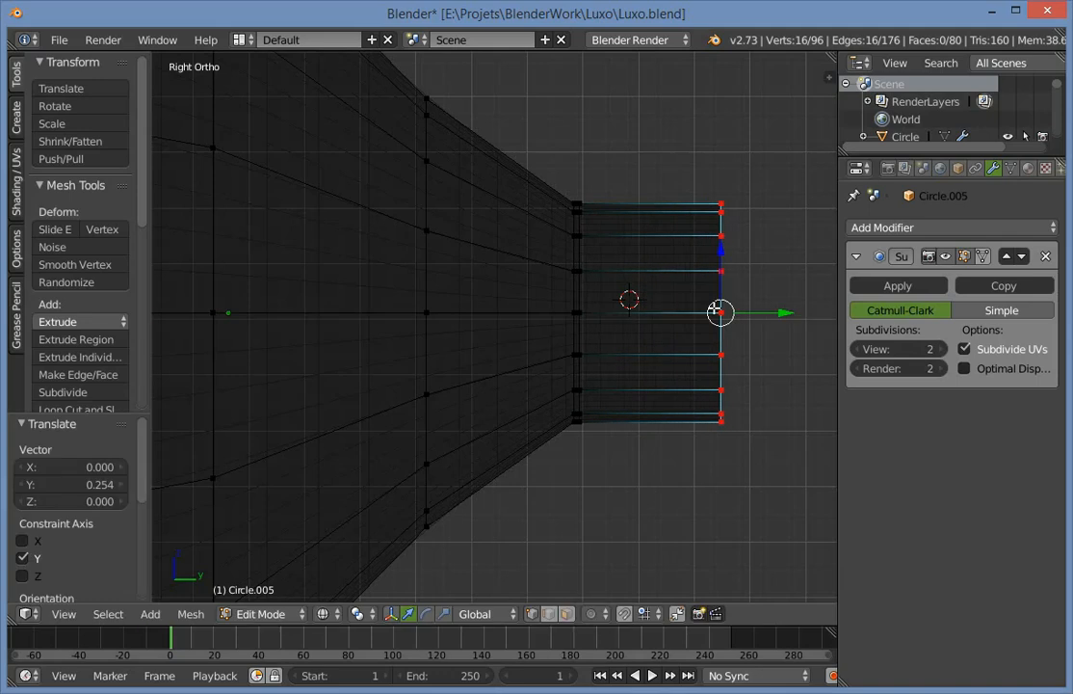
key(ctrl+z)
key(ctrl+z)
Extrude the narrow-end loop about 0.38 along Y to form a cylindrical neck, and leave mesh editing.
key(e)
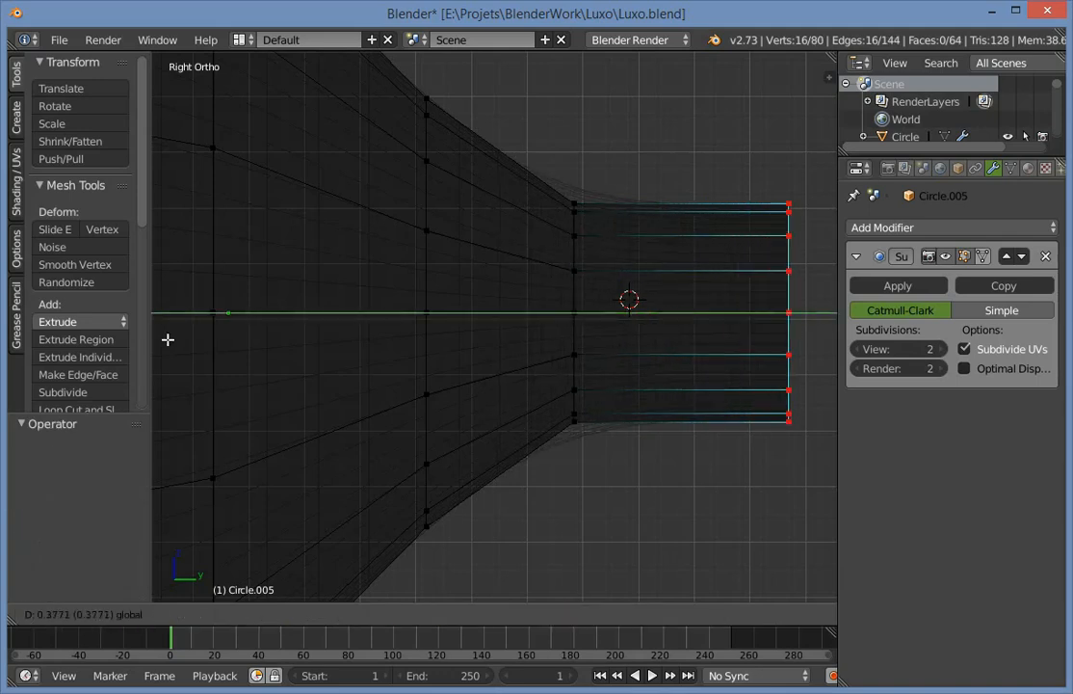
click(154, 340)
key(Tab)
key(z)
scroll(568, 393, down, 8)
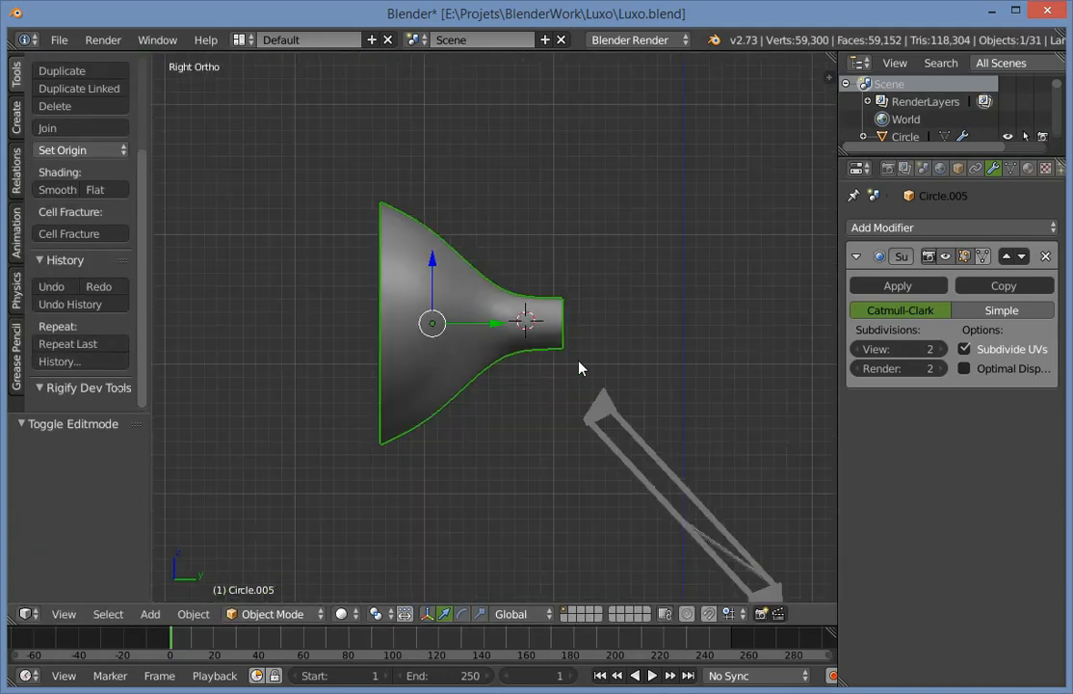
Shorten the lampshade's neck by moving its end loop back toward the cone along Y.
scroll(578, 364, up, 7)
key(Tab)
drag(799, 316, 737, 323)
click(737, 322)
Add an edge loop around the neck, slid close to its junction with the cone, and leave mesh editing.
key(z)
key(a)
key(ctrl+r)
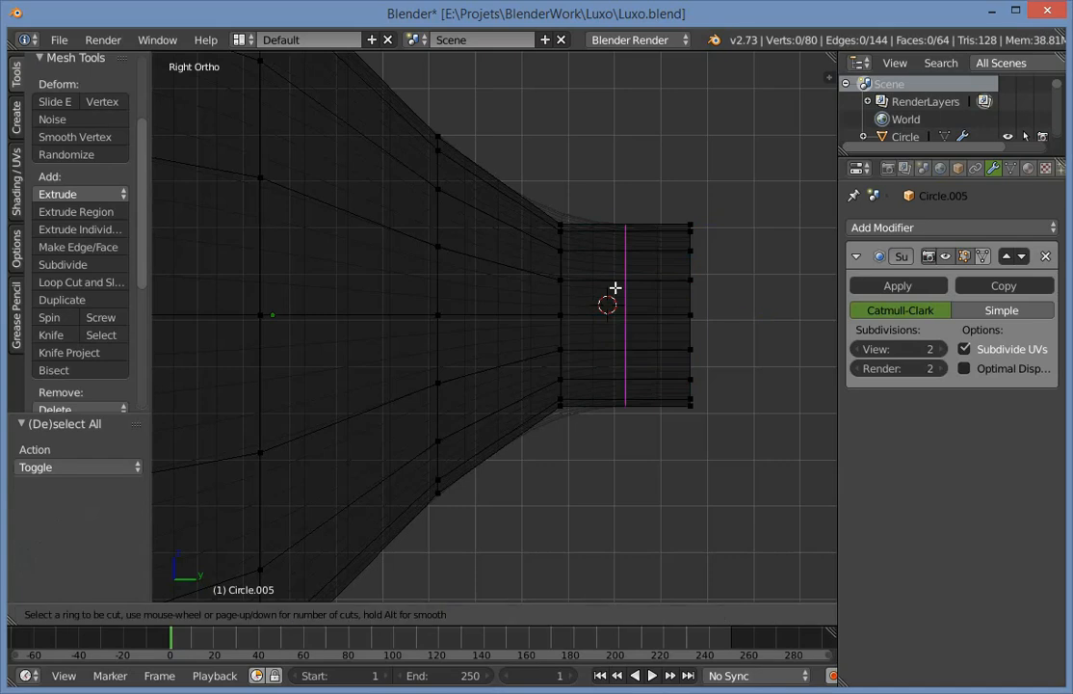
click(615, 290)
click(578, 284)
key(Tab)
key(z)
scroll(584, 322, down, 6)
key(a)
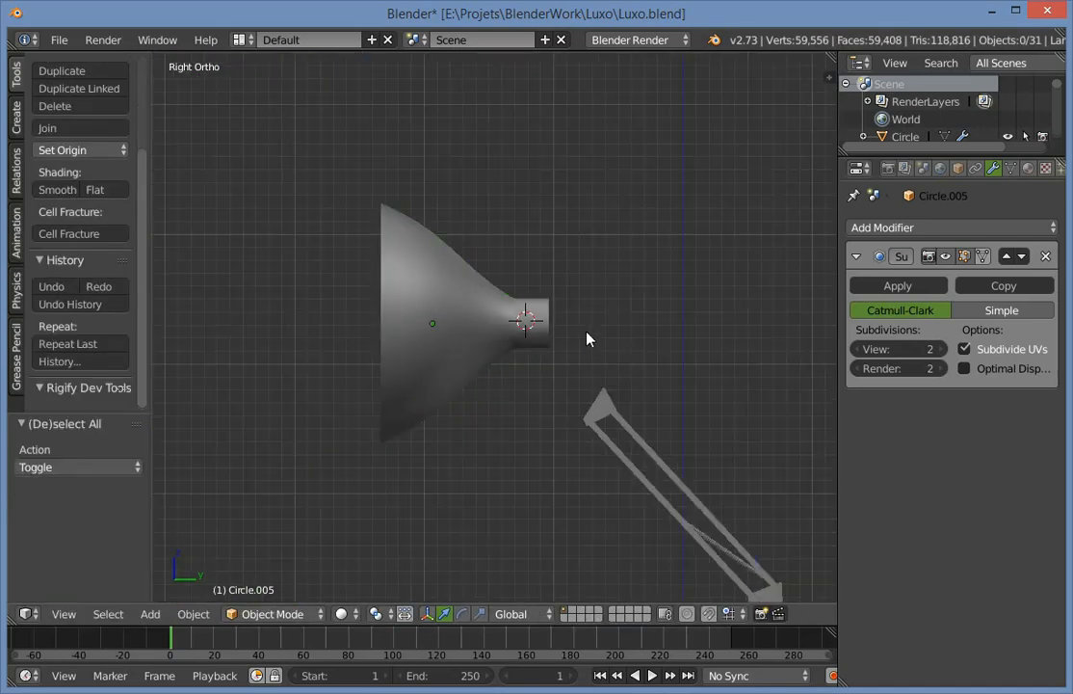
Enter mesh editing on the lampshade, switch to face selection and select the full ring of faces around the neck.
middle_drag(585, 331, 523, 415)
scroll(523, 414, up, 5)
key(Tab)
key(a)
shift+middle_drag(669, 336, 526, 370)
scroll(525, 327, up, 4)
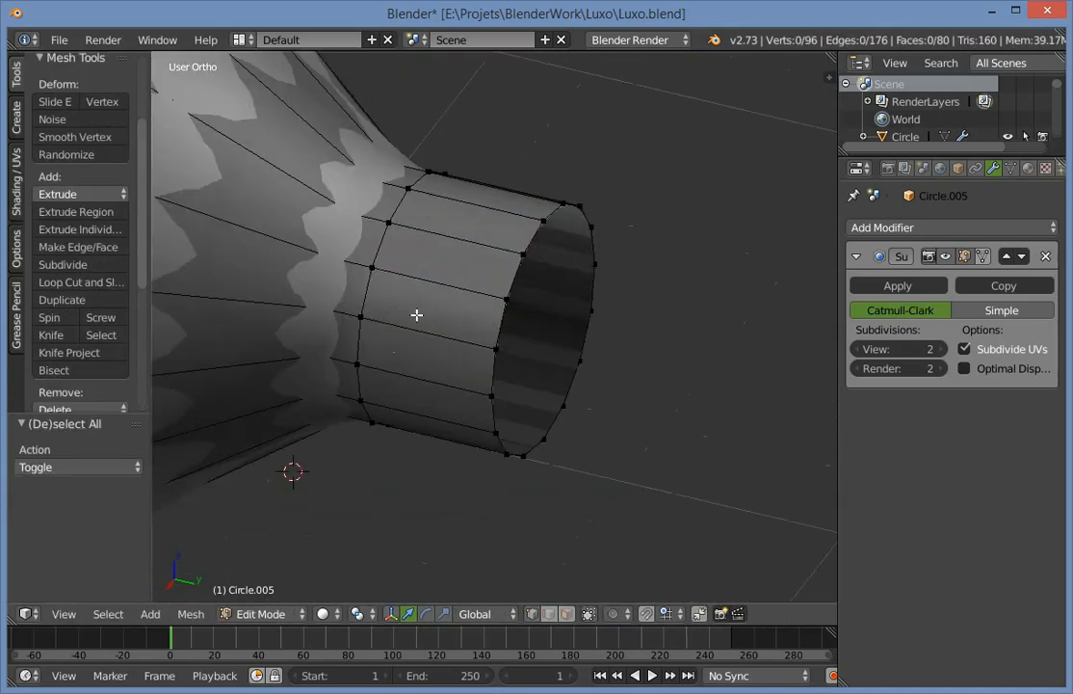
key(ctrl+Tab)
click(376, 410)
right_click(429, 289)
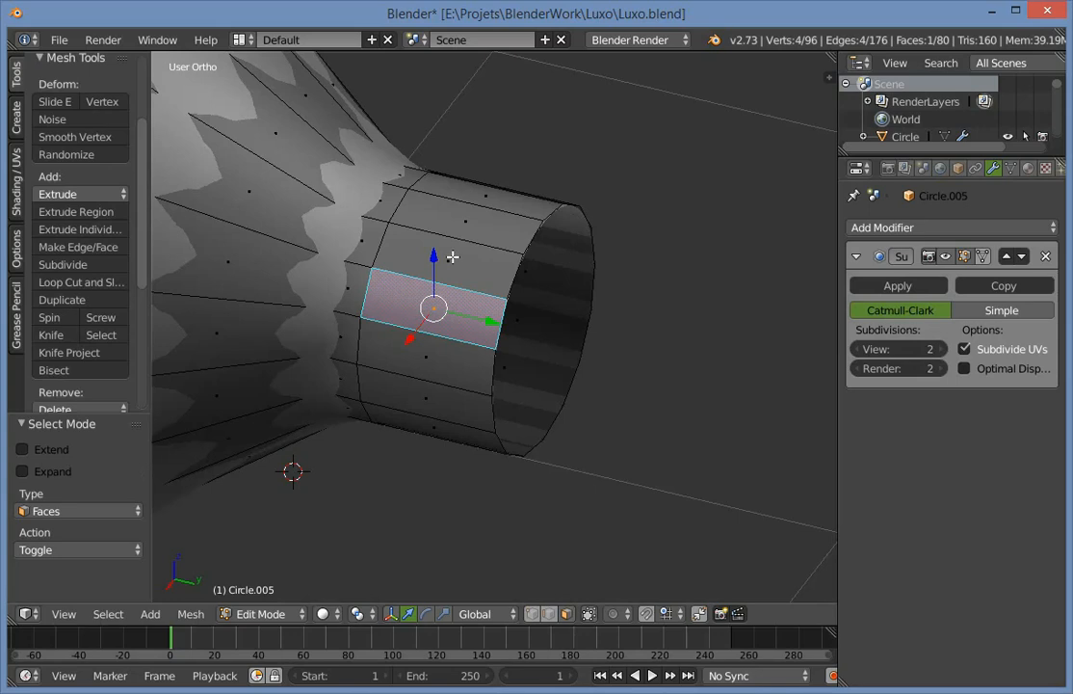
alt+right_click(470, 285)
middle_drag(469, 286, 507, 332)
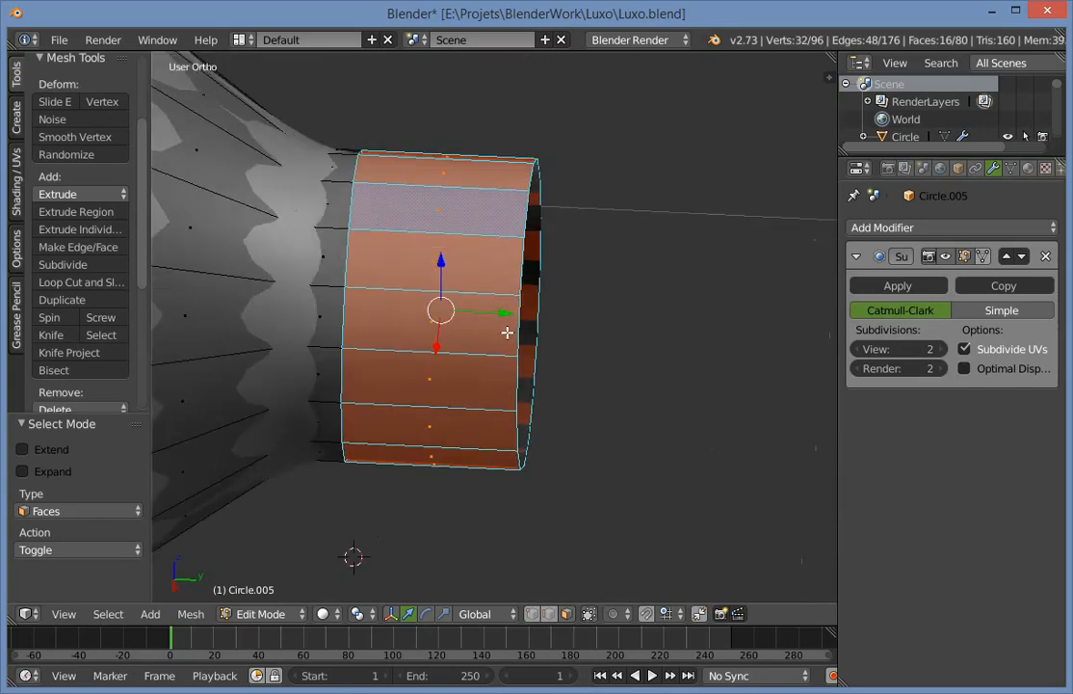
Inset the neck's selected faces individually with a thickness of 0.0222, and clear the selection.
key(i)
click(582, 349)
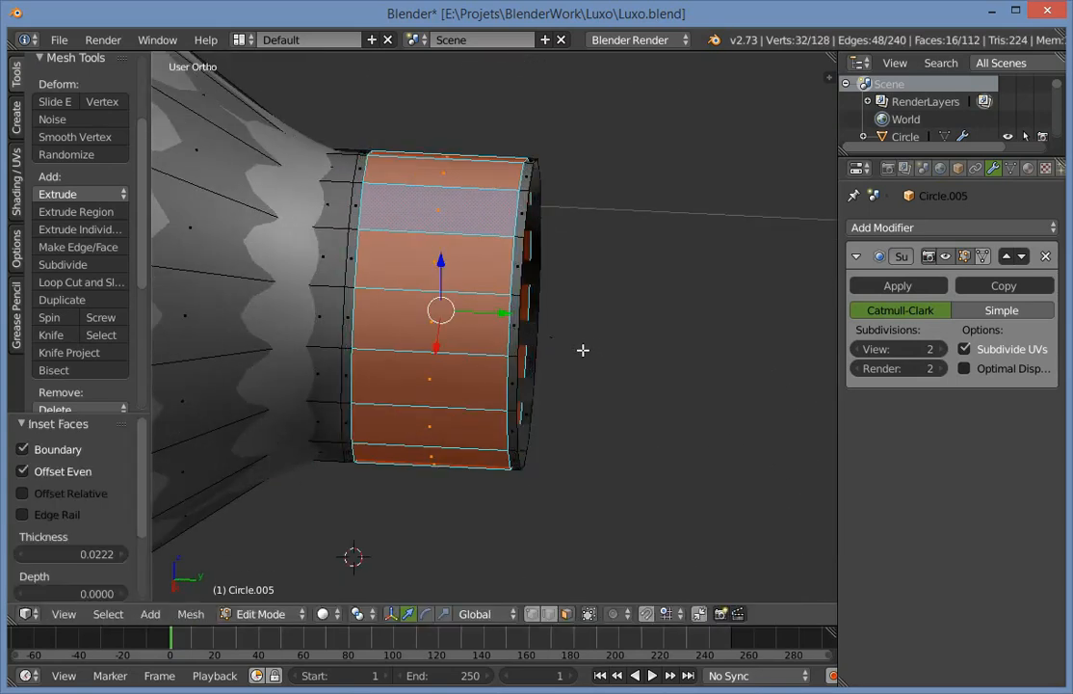
scroll(42, 517, down, 3)
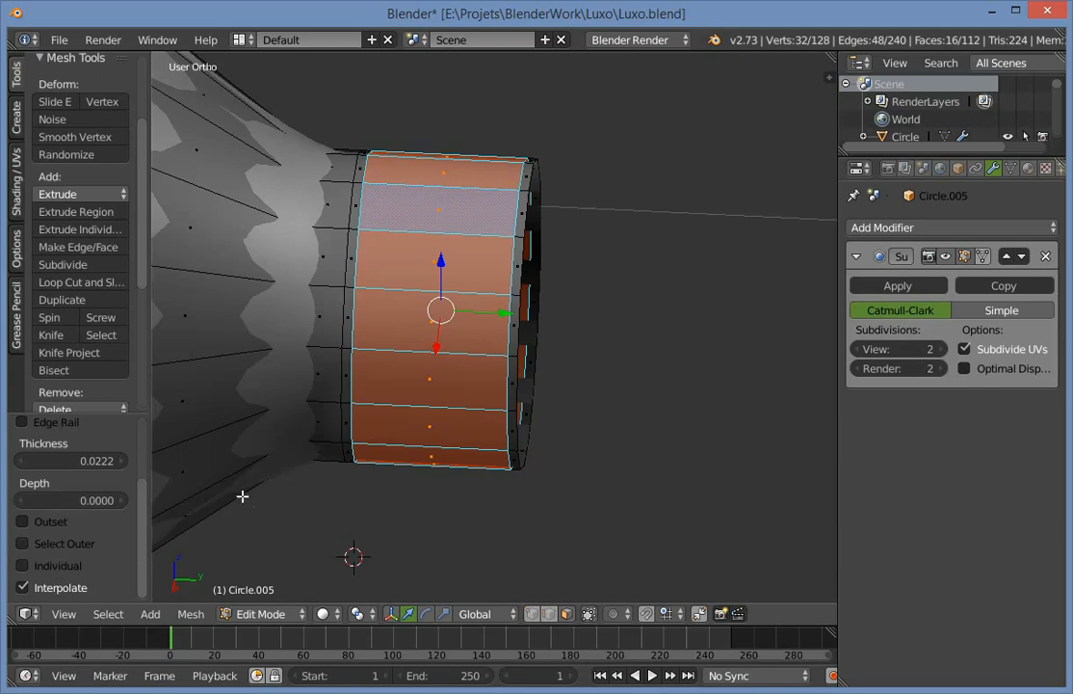
click(51, 570)
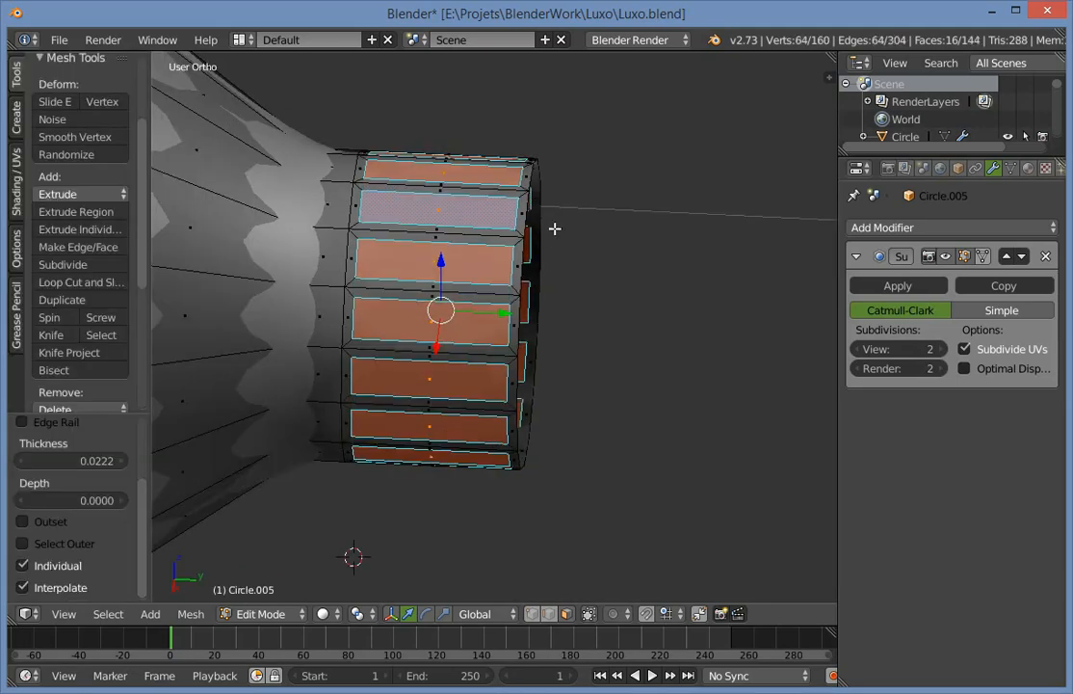
scroll(554, 227, up, 1)
middle_drag(503, 271, 436, 214)
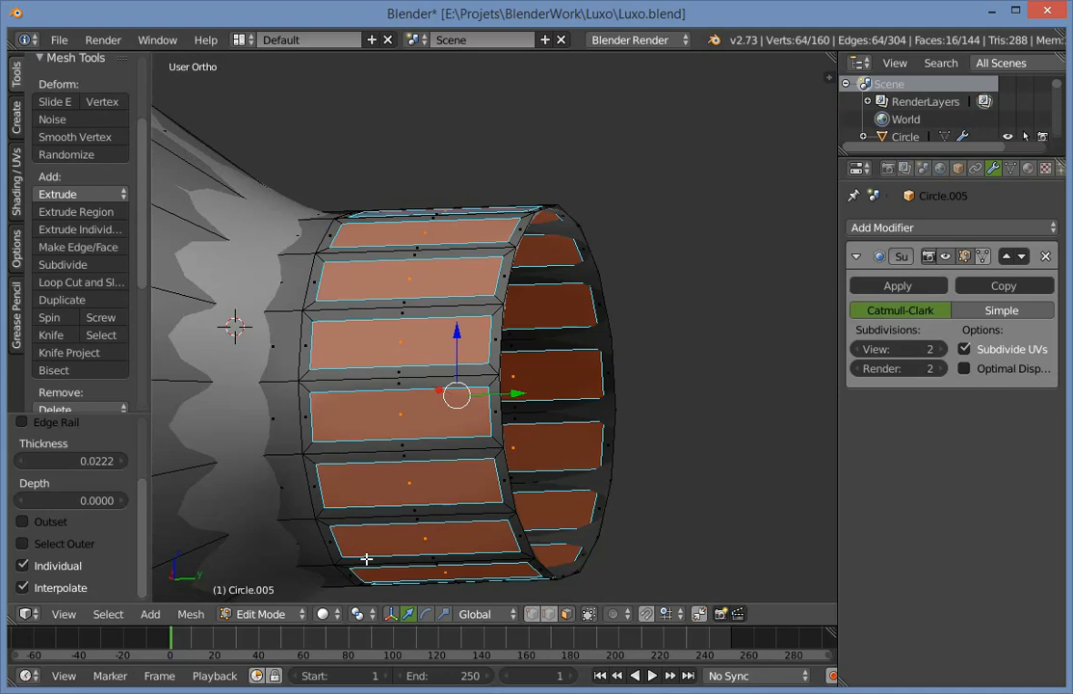
middle_drag(366, 559, 446, 336)
key(a)
key(ctrl+z)
key(a)
scroll(410, 327, up, 2)
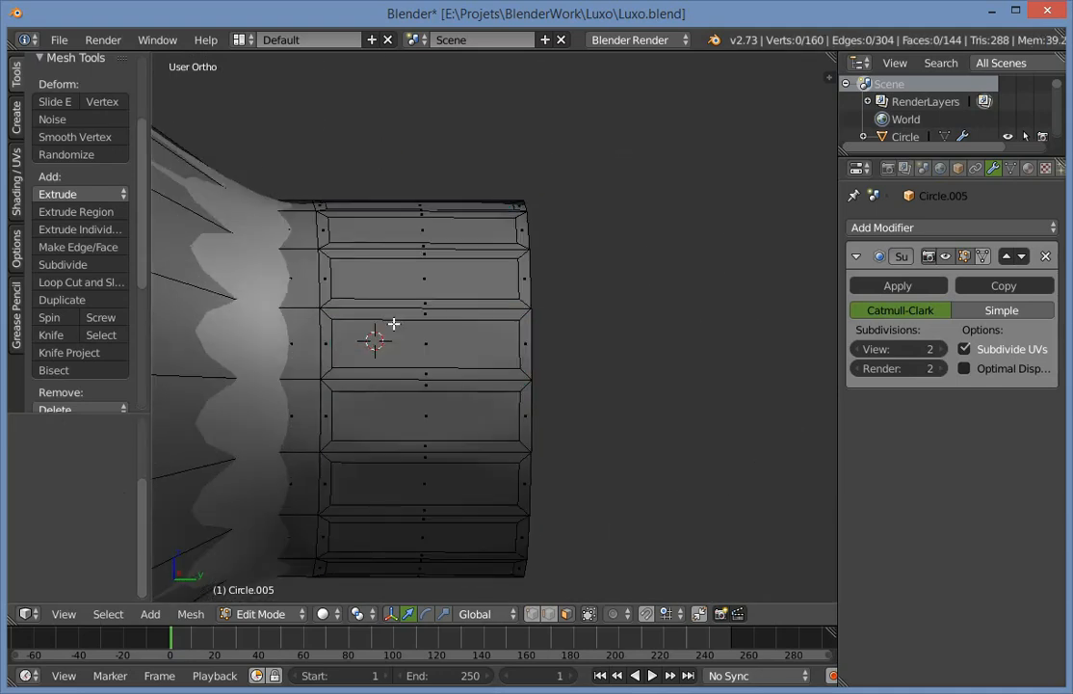
Try adding an edge loop around the inset neck faces, slid close to their cone-side edge.
key(ctrl+r)
click(389, 326)
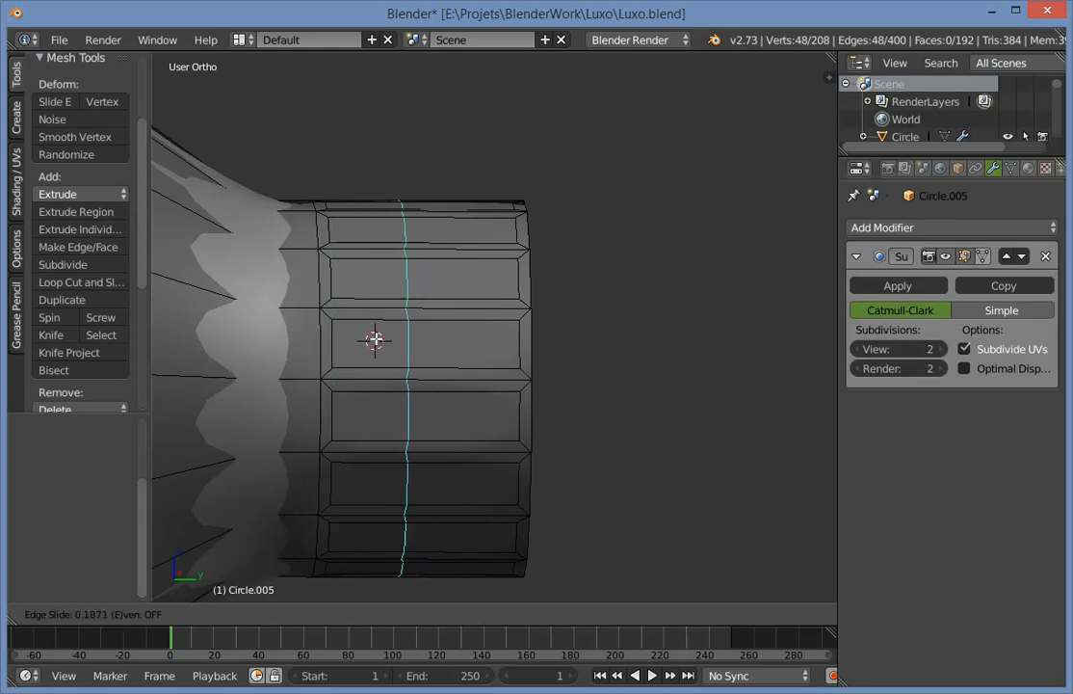
click(366, 340)
middle_drag(371, 338, 492, 376)
drag(493, 377, 389, 383)
key(a)
Try adding a second edge loop around the middle of the neck and flattening it along Y by scaling.
key(ctrl+r)
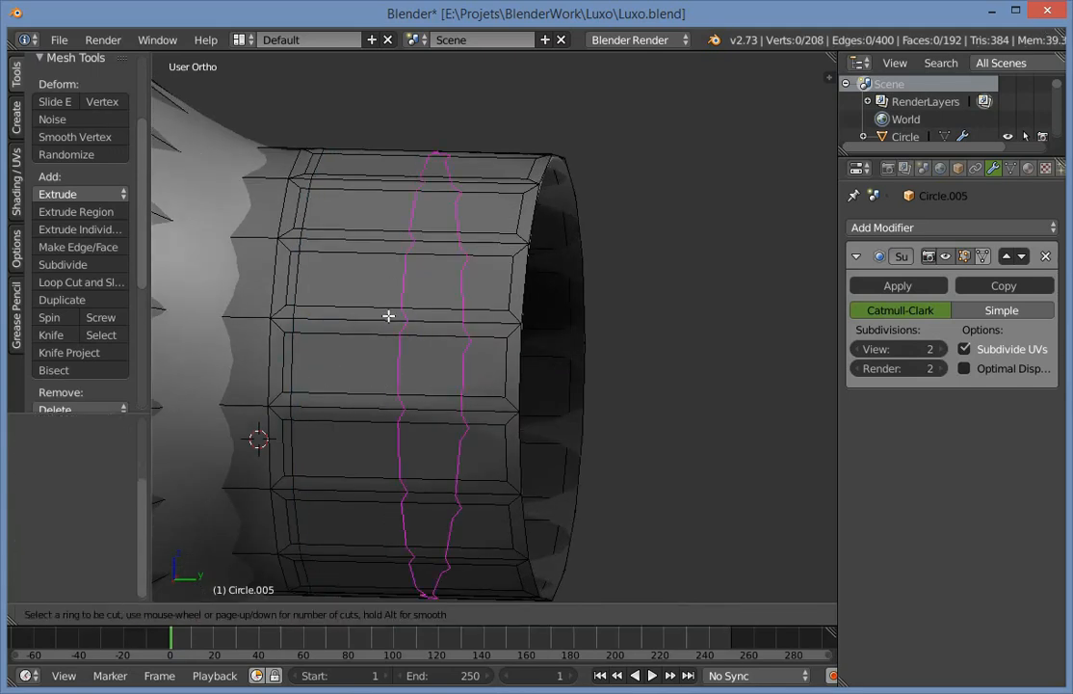
click(389, 316)
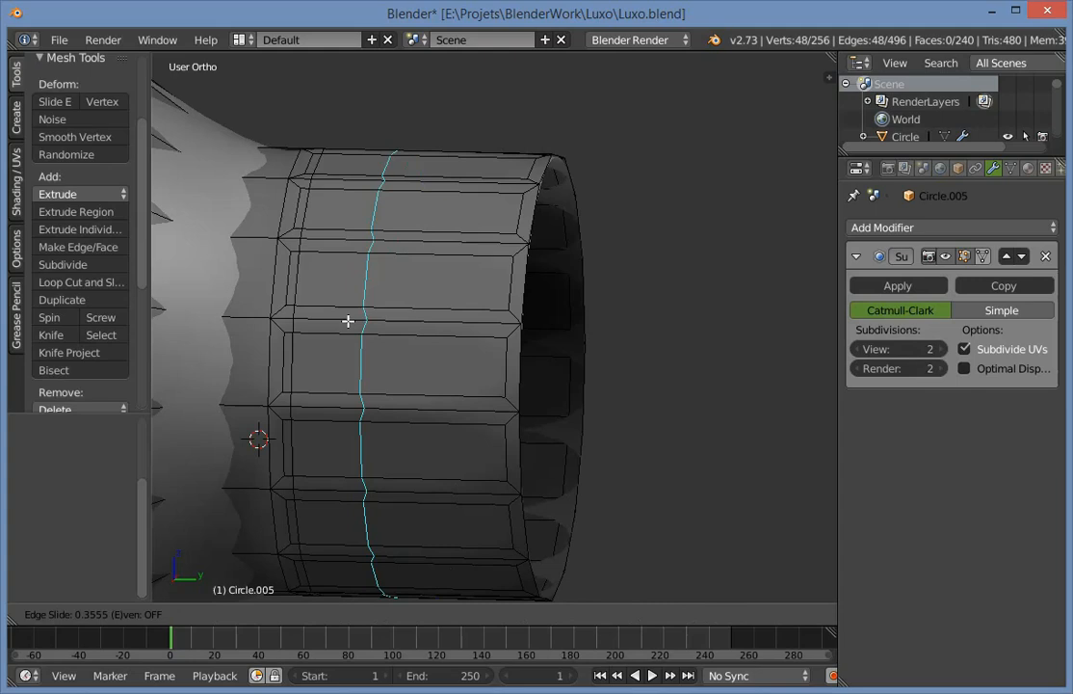
click(389, 362)
scroll(455, 384, down, 3)
middle_drag(455, 384, 497, 415)
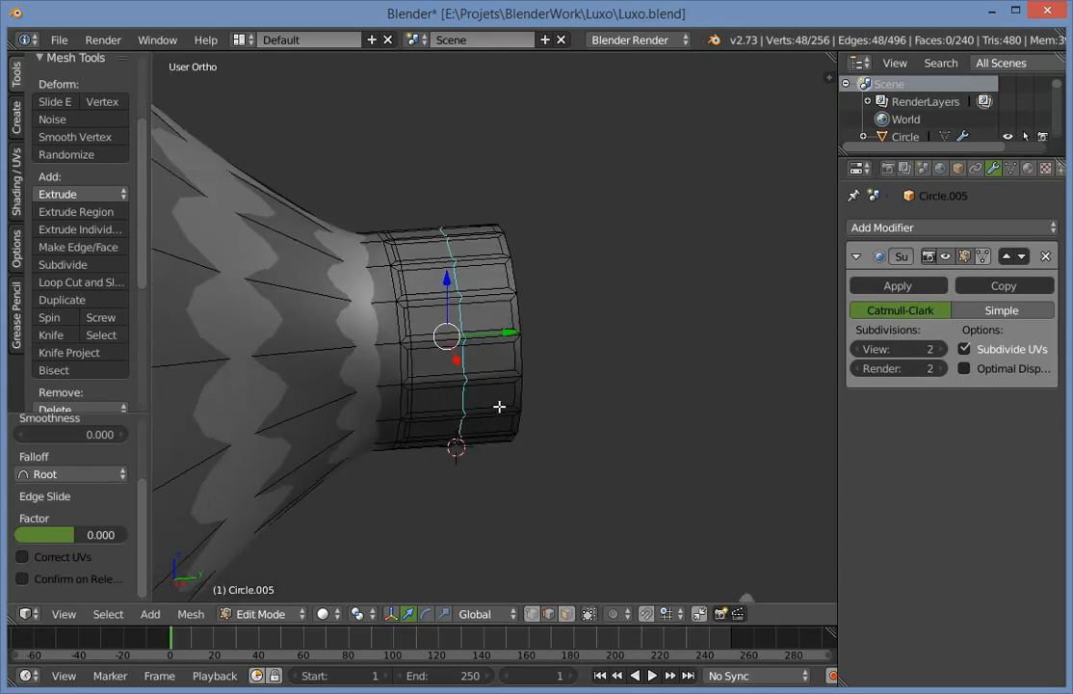
key(s)
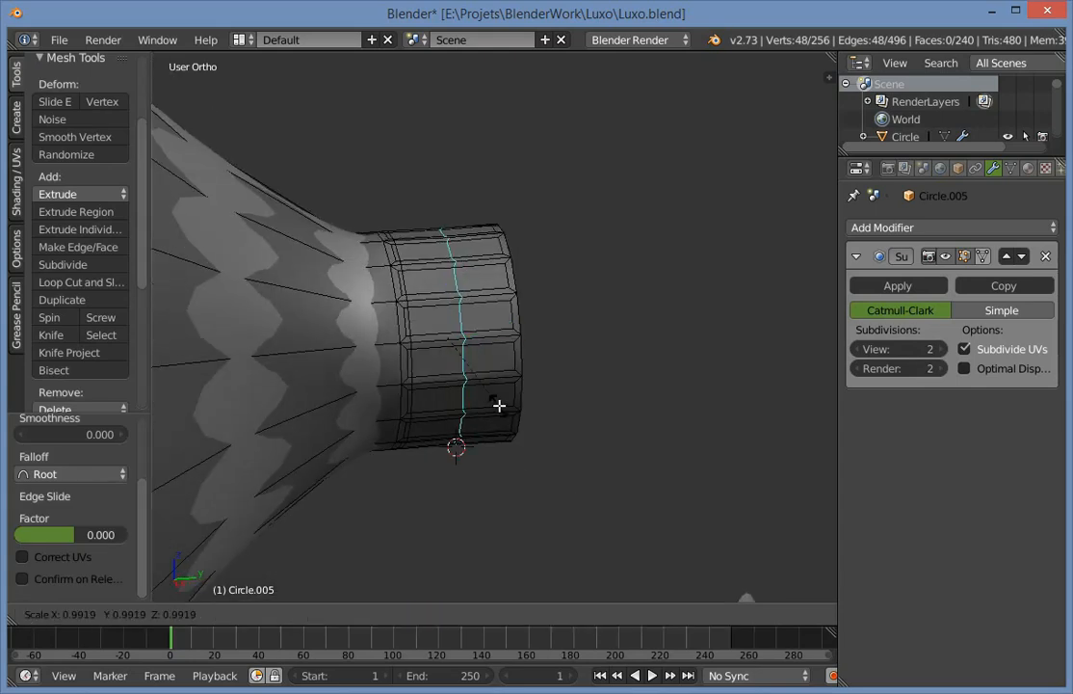
key(y)
click(498, 406)
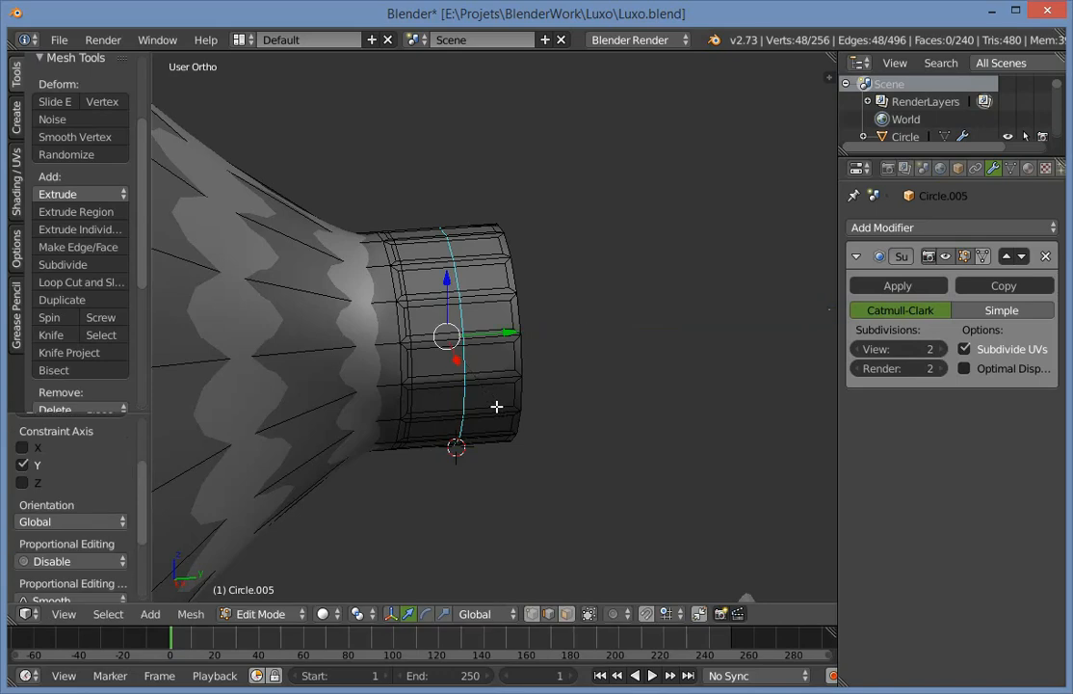
Try moving the flattened loop along Y to the neck's open end, and leave mesh editing.
scroll(546, 374, up, 3)
drag(468, 343, 565, 352)
click(564, 351)
key(a)
key(Tab)
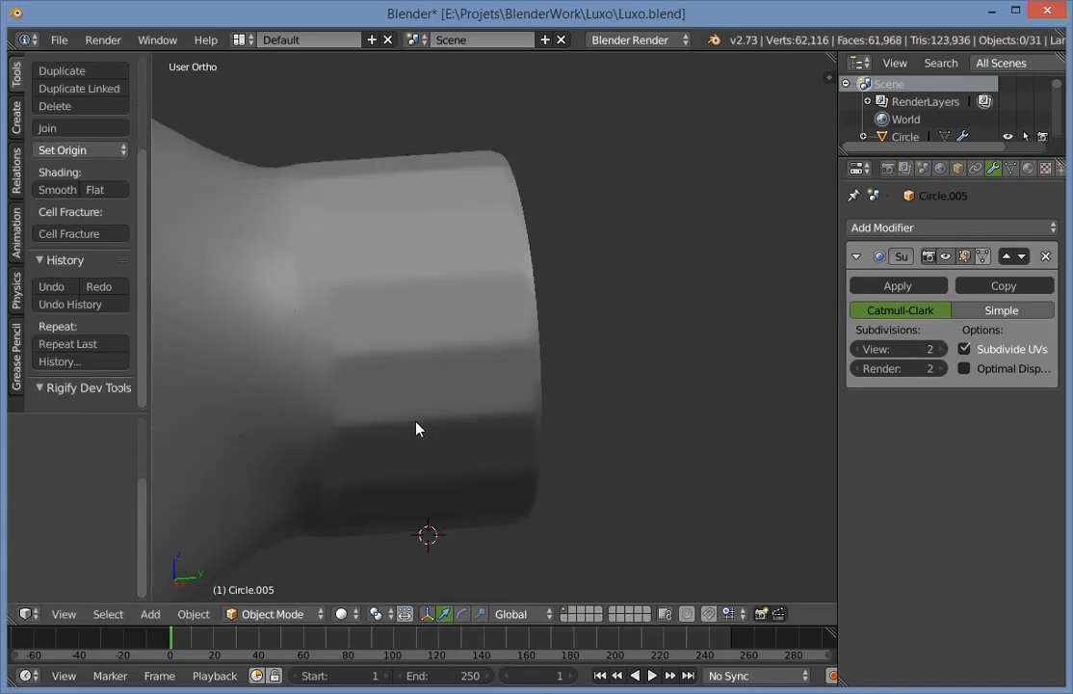
Try deleting a single large inset face on the neck and inspect the opening in Object Mode.
key(Tab)
key(ctrl+Tab)
click(408, 434)
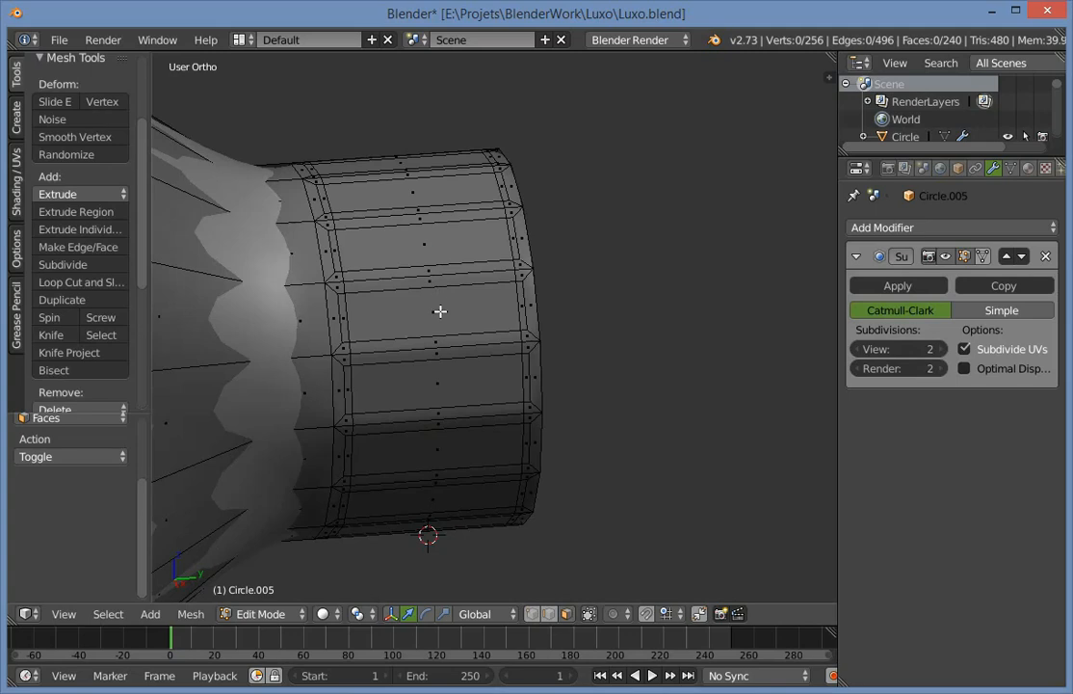
right_click(440, 312)
key(x)
click(440, 311)
key(ctrl+z)
key(x)
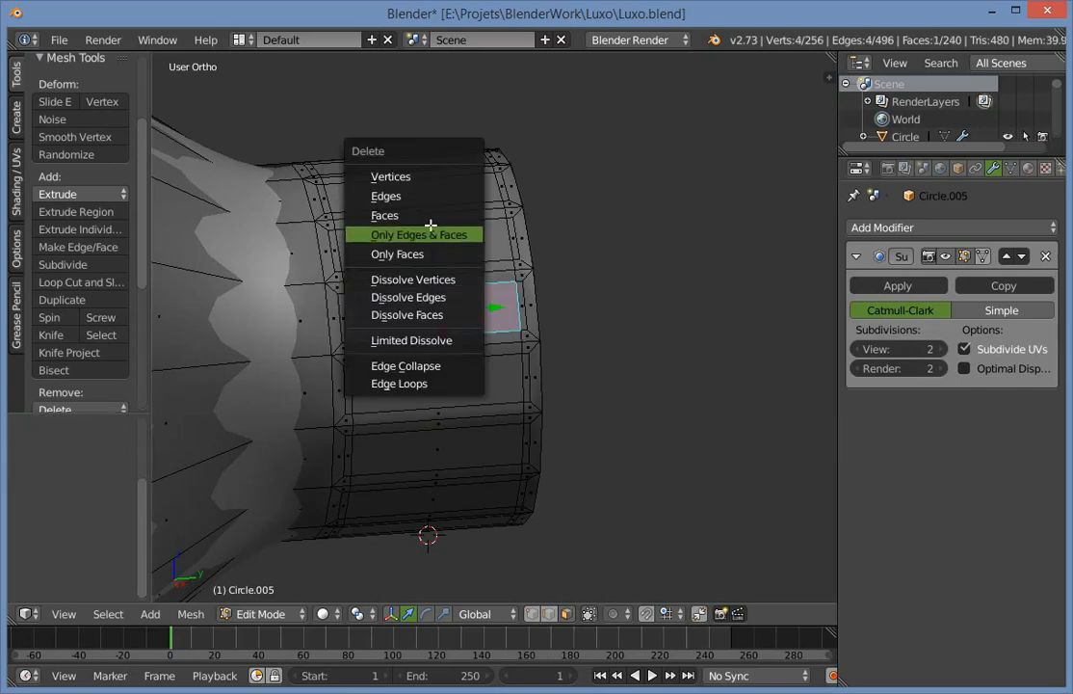
click(479, 216)
key(Tab)
middle_drag(386, 240, 407, 316)
key(Tab)
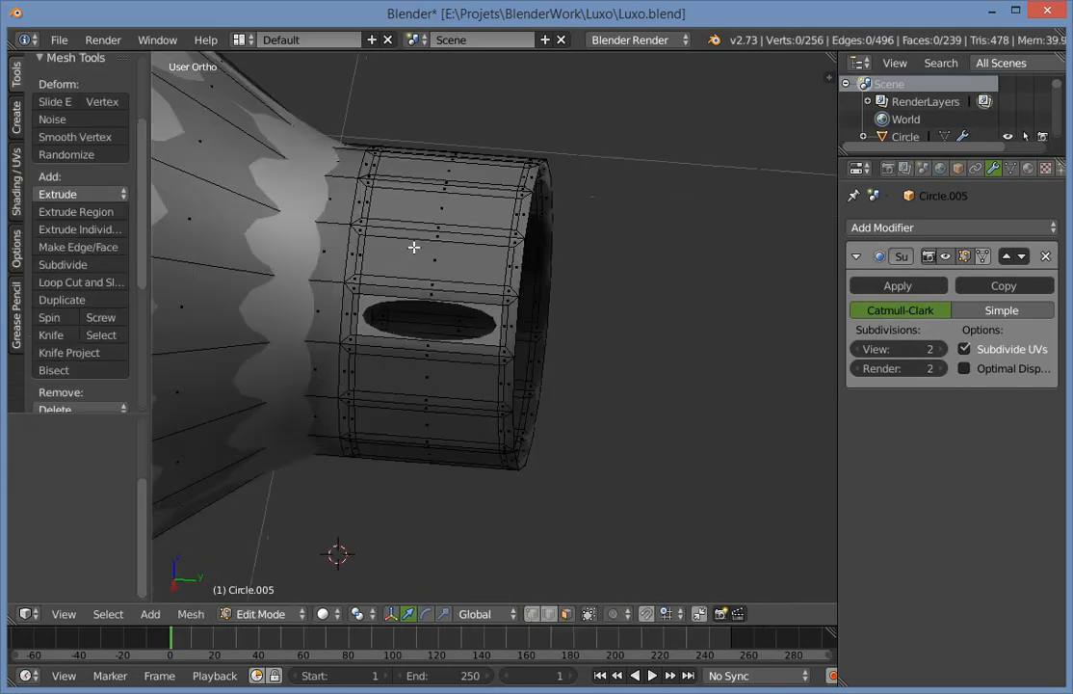
Undo the face deletion and both edge loops added around the neck.
key(ctrl+z)
key(ctrl+z)
key(ctrl+z)
key(ctrl+z)
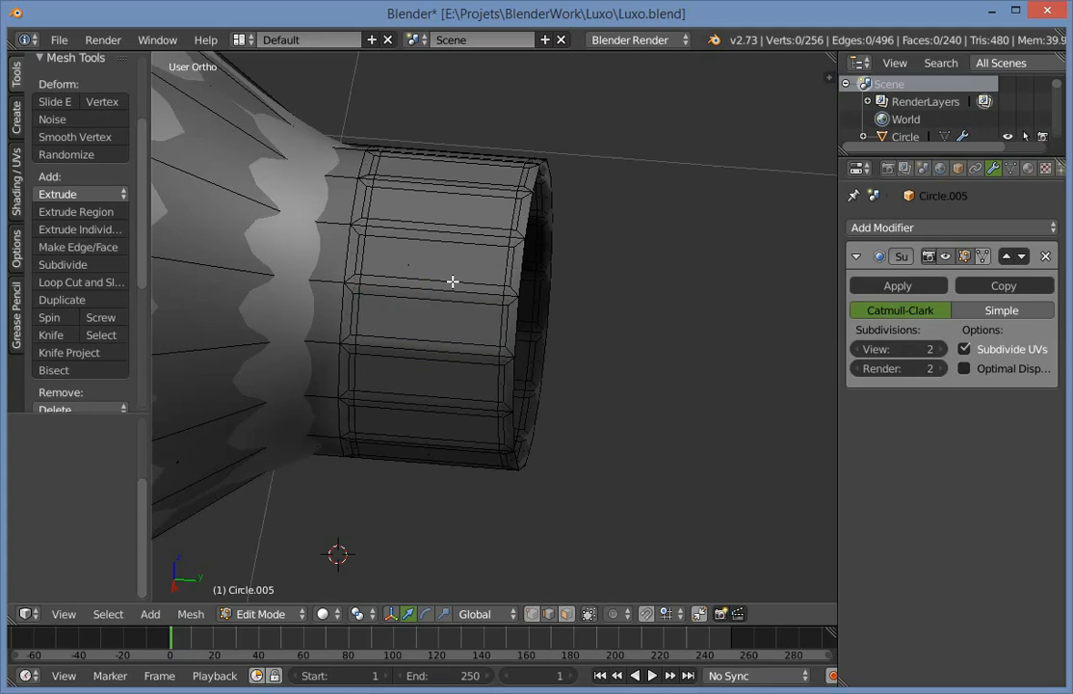
key(ctrl+z)
right_click(421, 316)
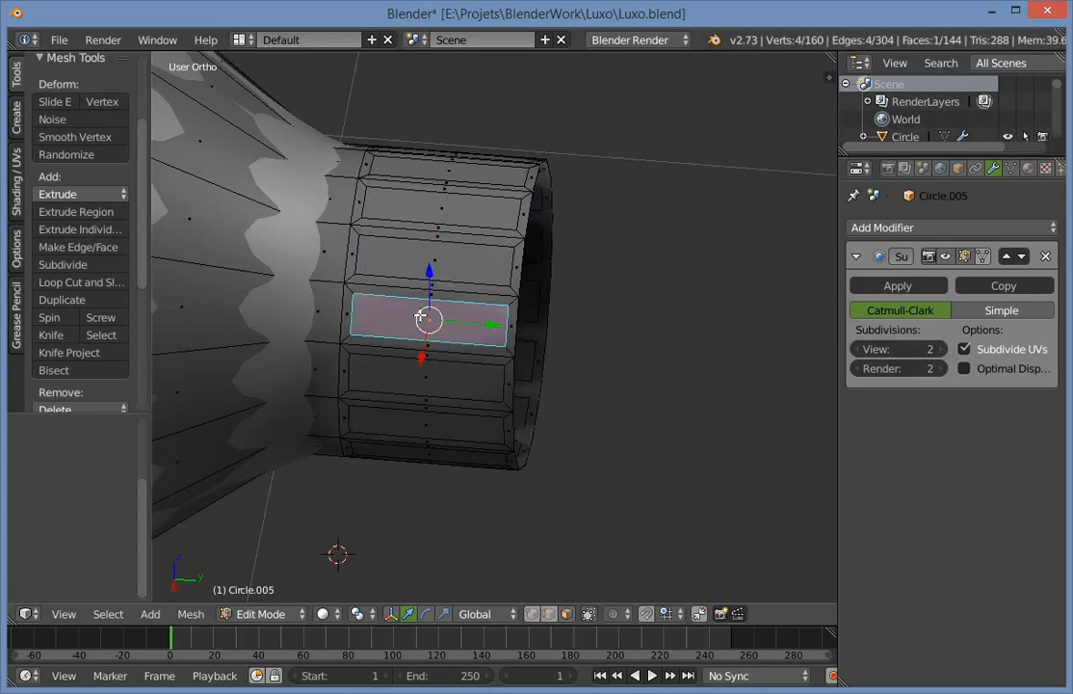
shift+right_click(430, 269)
shift+right_click(414, 385)
middle_drag(422, 465, 425, 376)
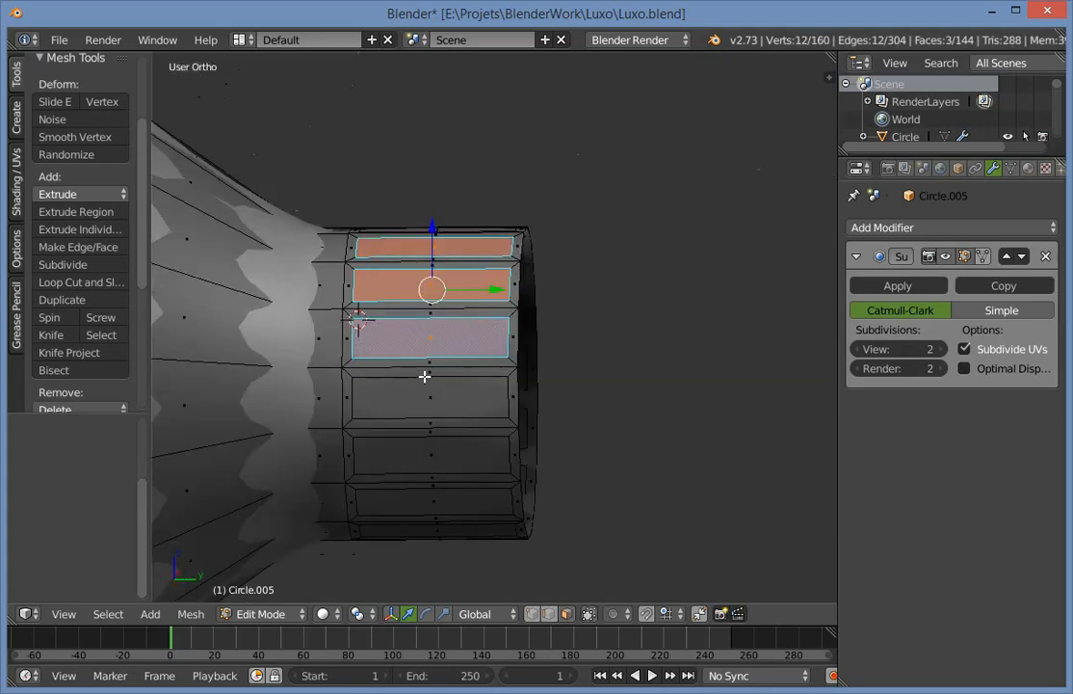
key(a)
Select the whole ring of inset faces around the neck and delete them to leave open slots.
alt+right_click(472, 352)
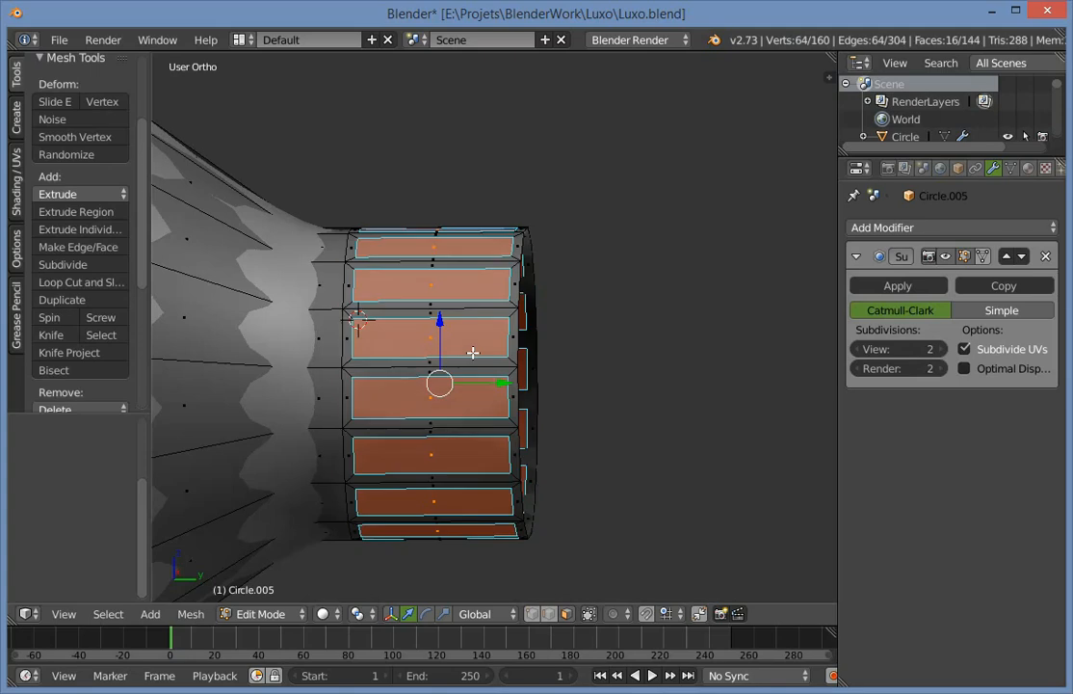
key(x)
click(470, 349)
key(Tab)
scroll(471, 343, down, 3)
middle_drag(471, 344, 485, 299)
key(Tab)
Try a straight Knife cut across the neck's bars near the open end, from the top view in wireframe.
key(KP_7)
scroll(481, 309, up, 2)
key(z)
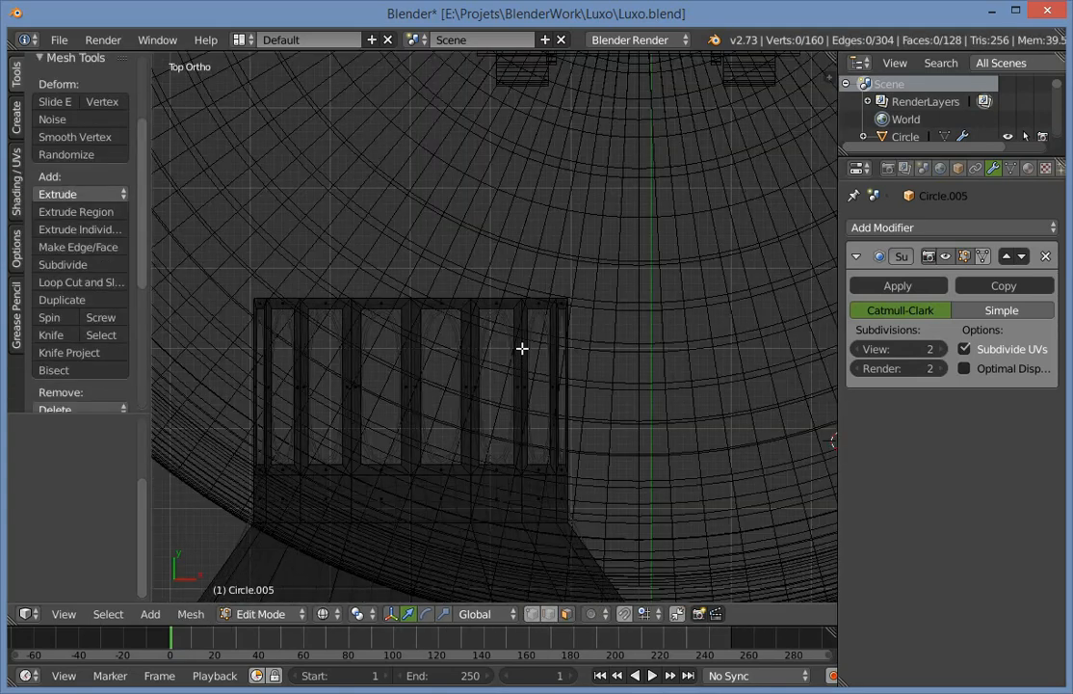
key(z)
key(z)
key(k)
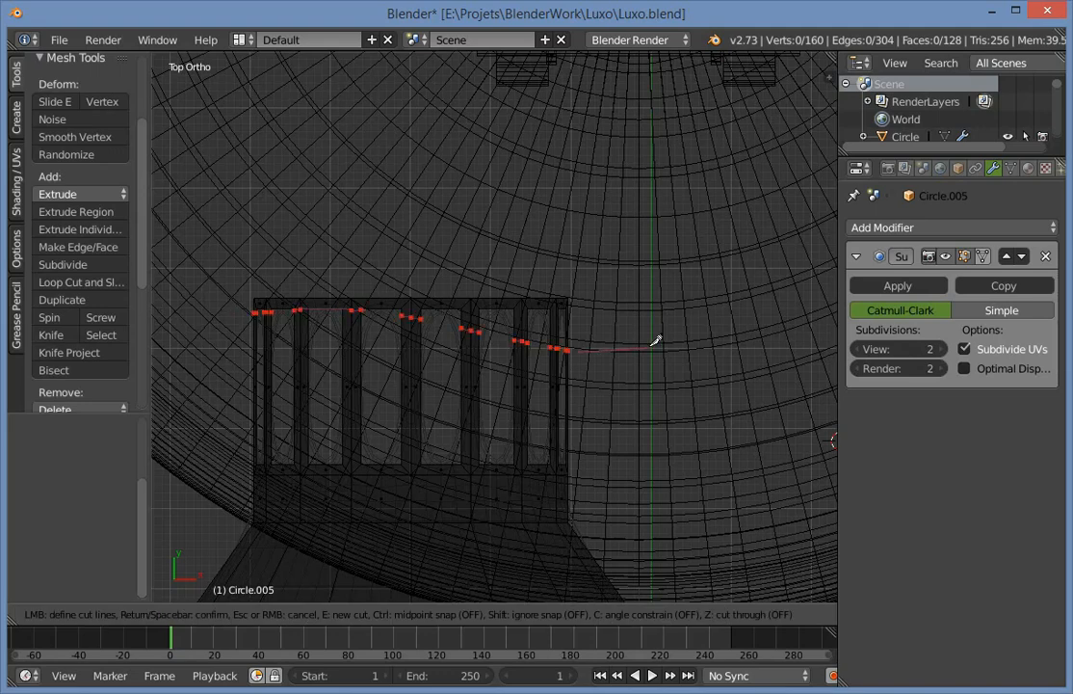
key(Escape)
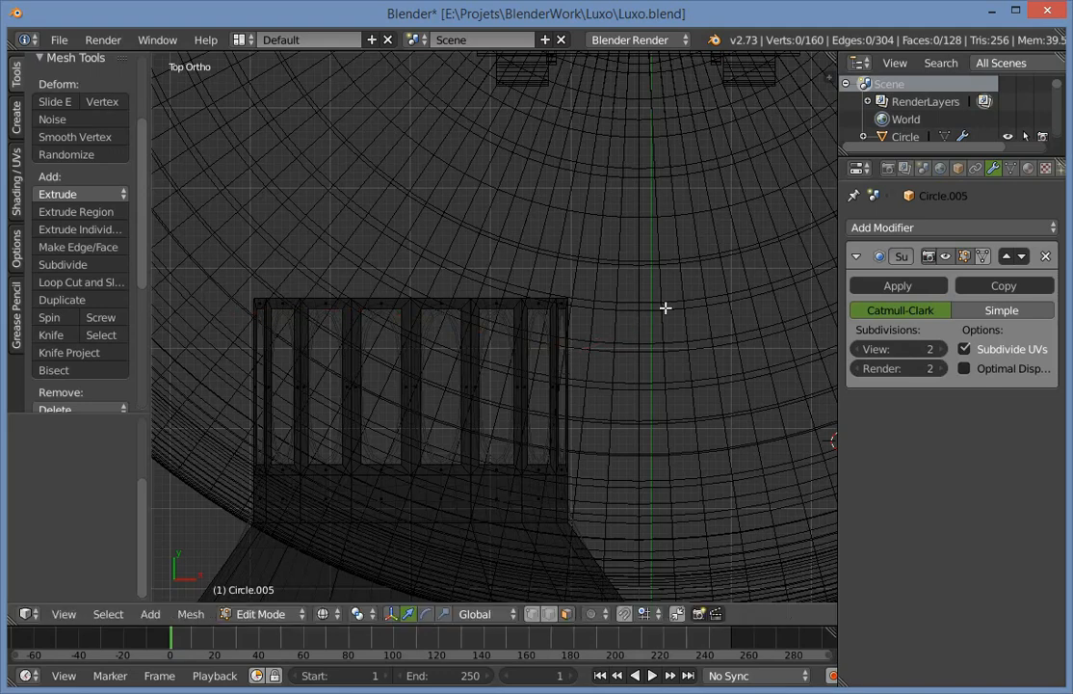
key(k)
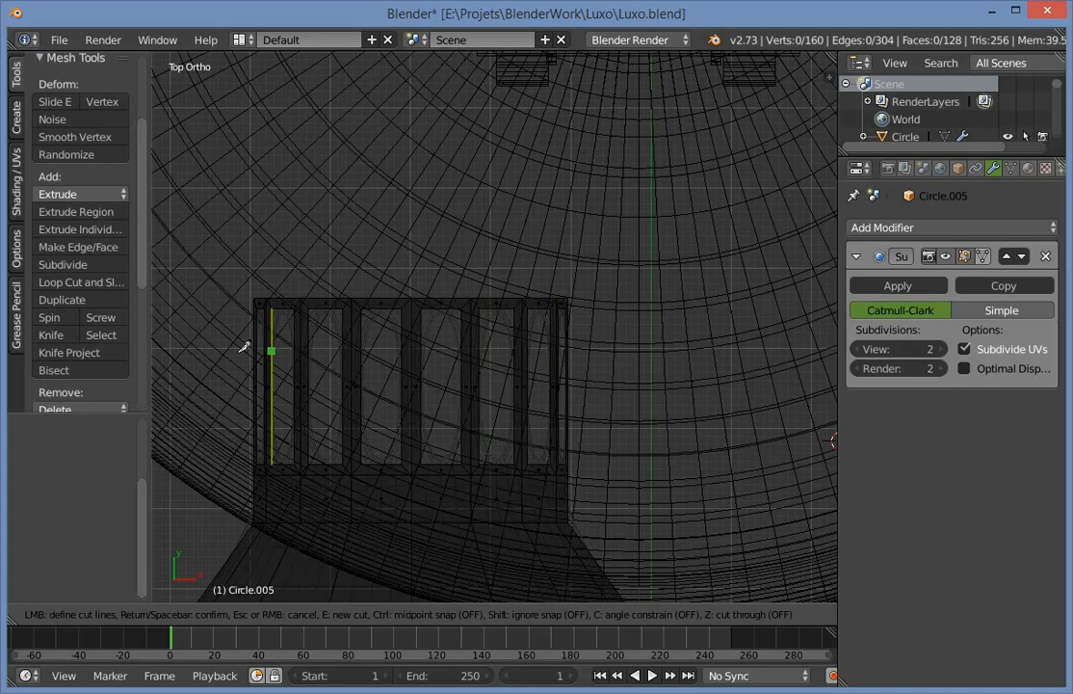
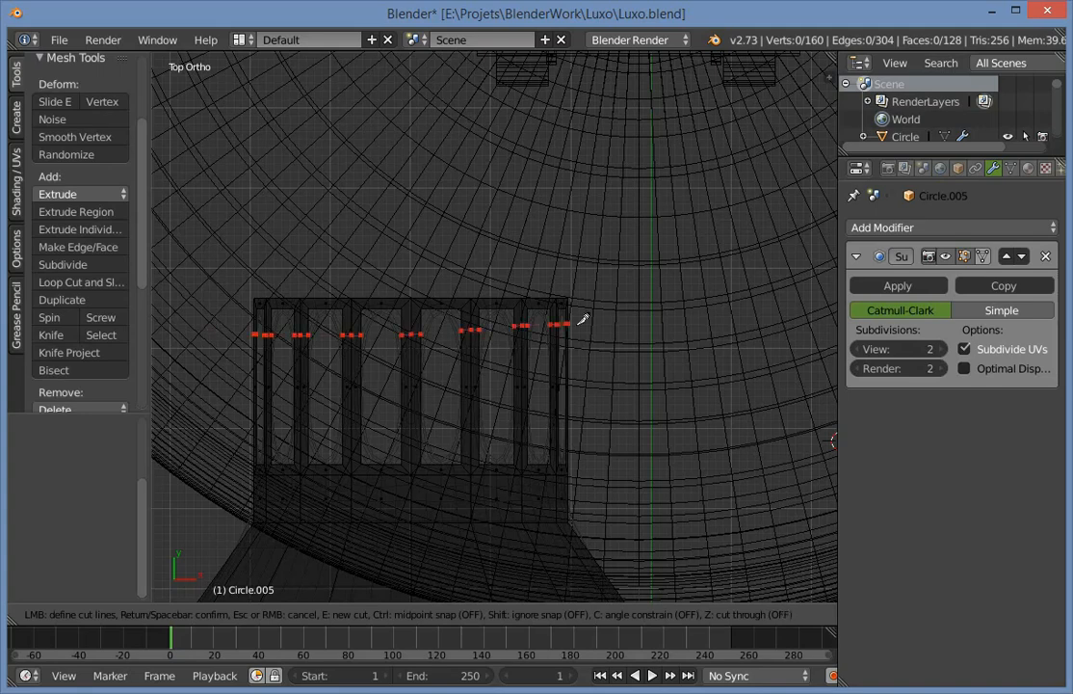
key(Escape)
Try the Knife cut across the bars with cut-through enabled, and return to solid shading.
key(k)
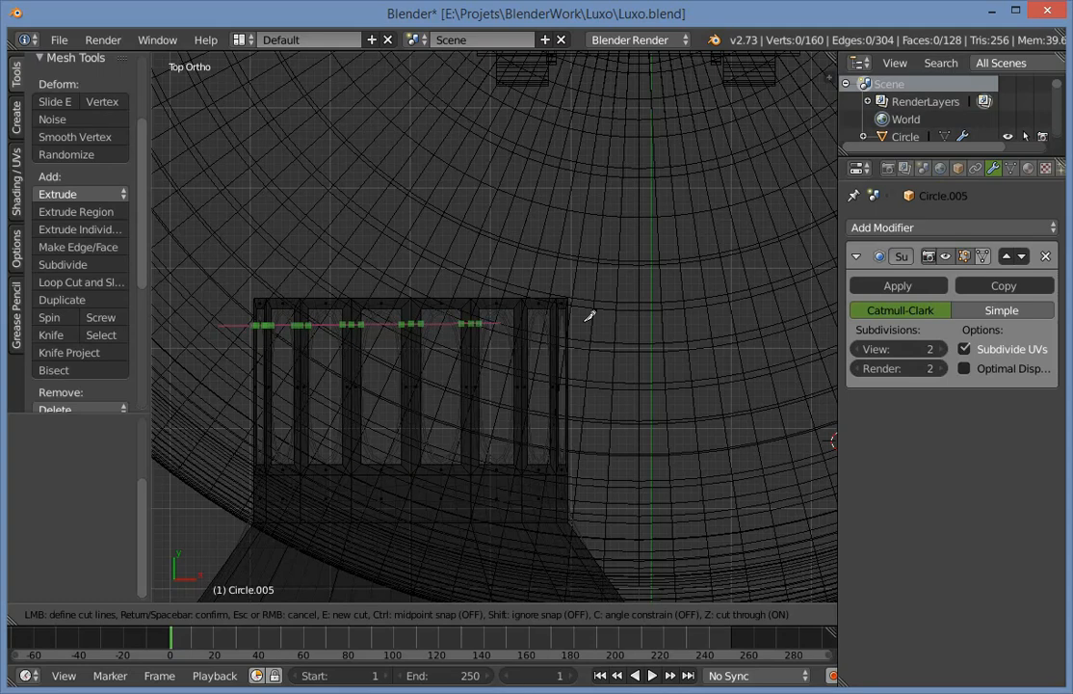
key(shift)
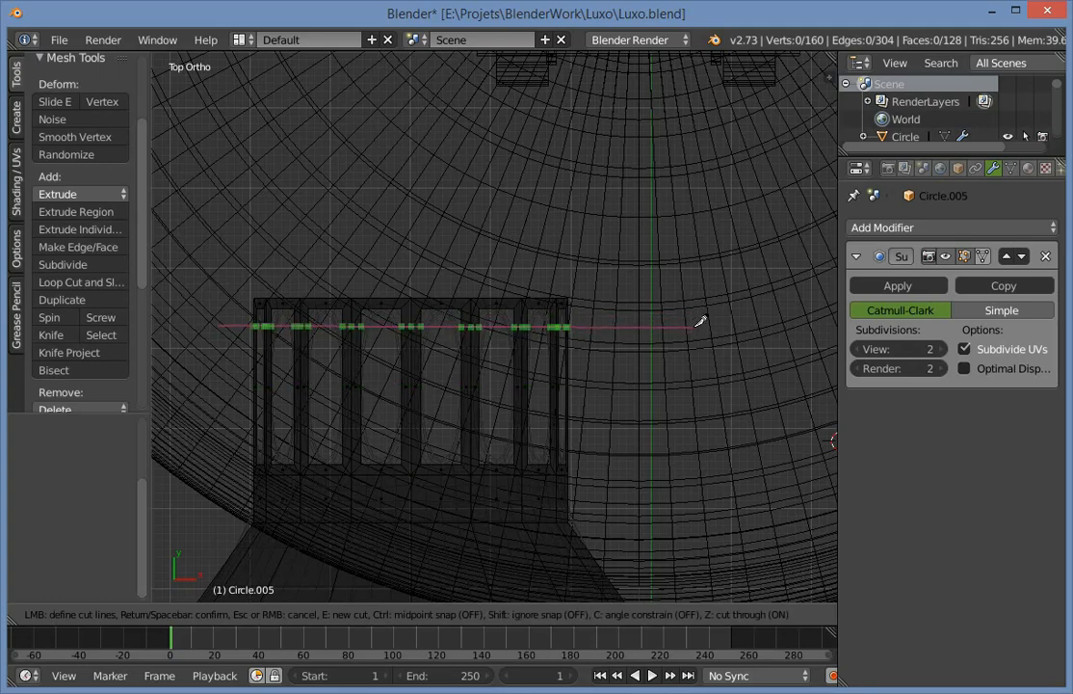
click(700, 322)
key(Escape)
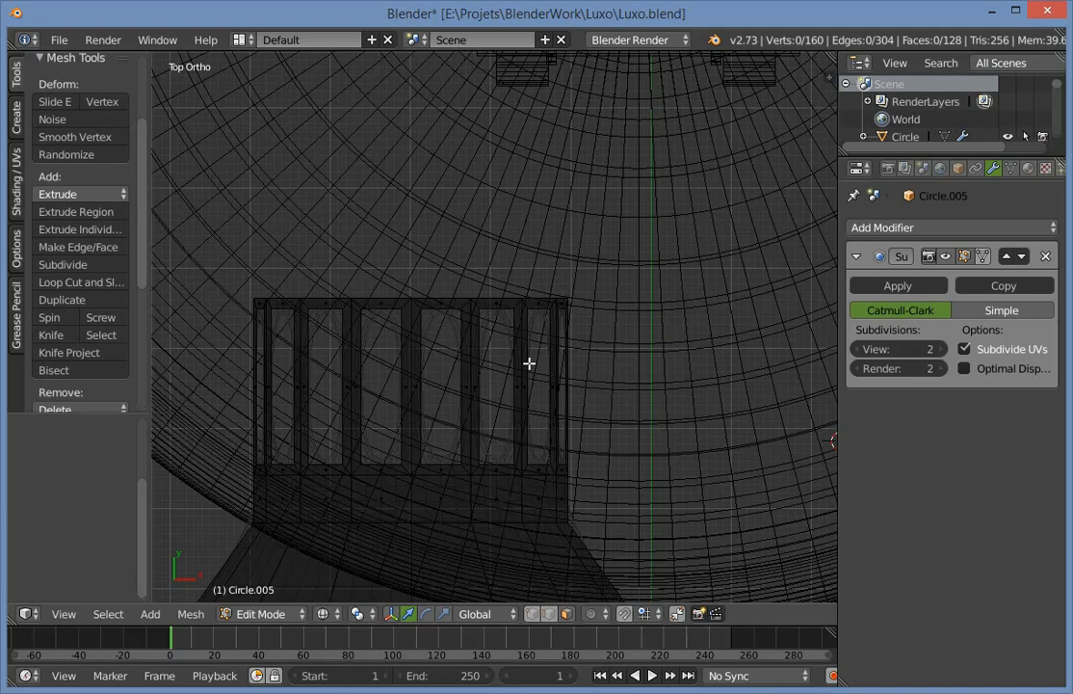
key(k)
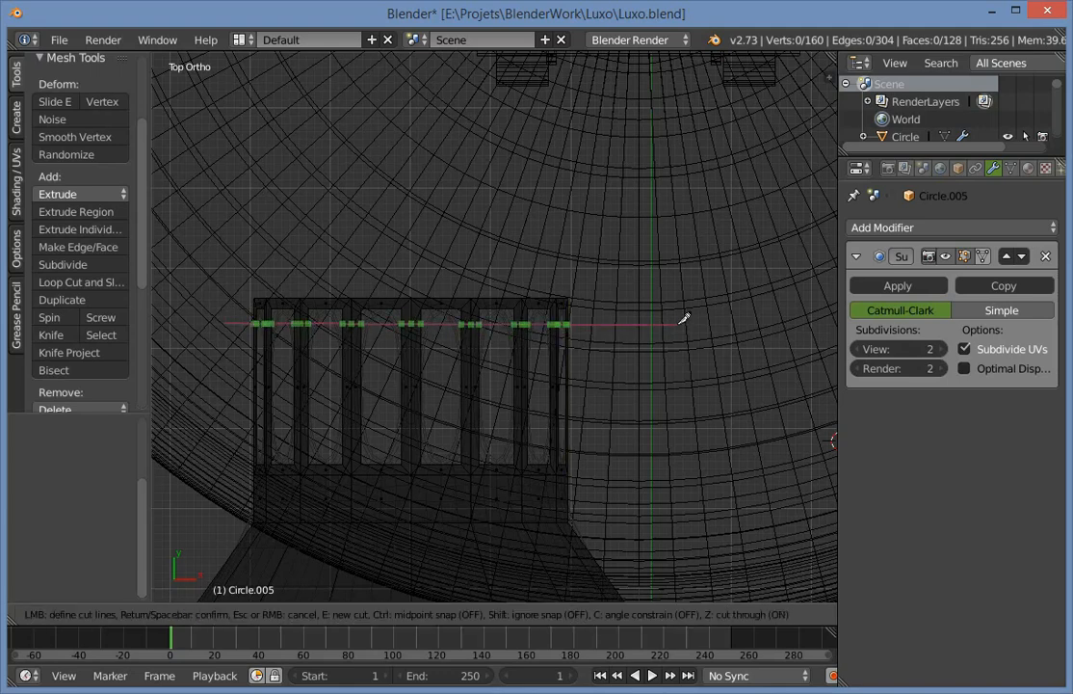
key(Return)
key(z)
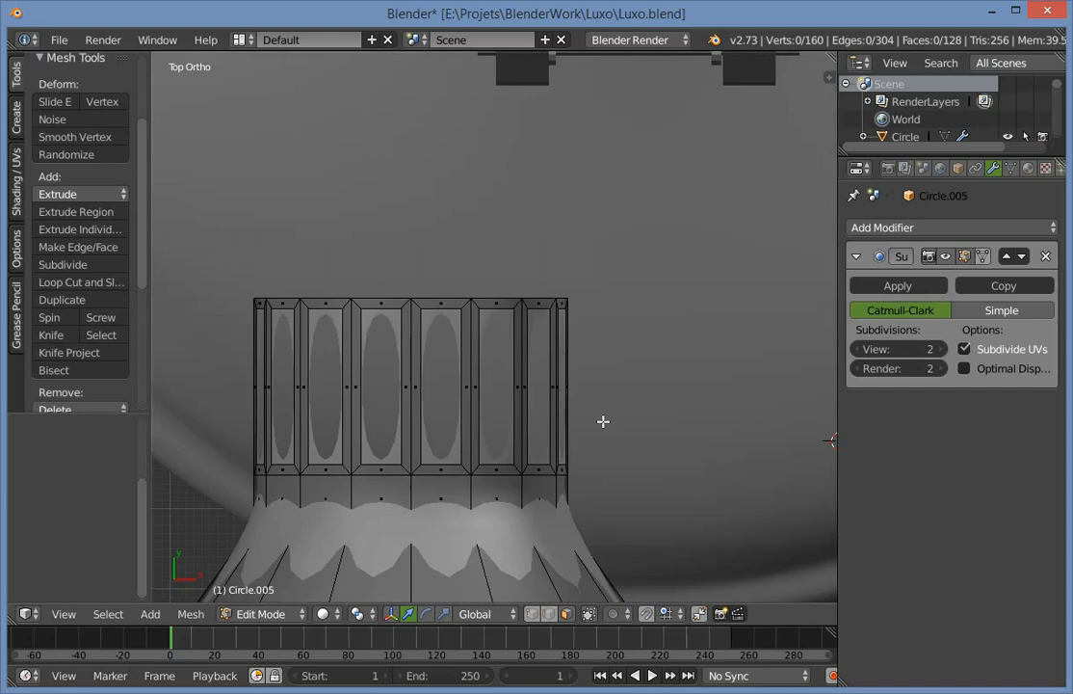
Switch to vertex selection and make a straight Knife cut across the visible neck bars near the open end.
key(ctrl+Tab)
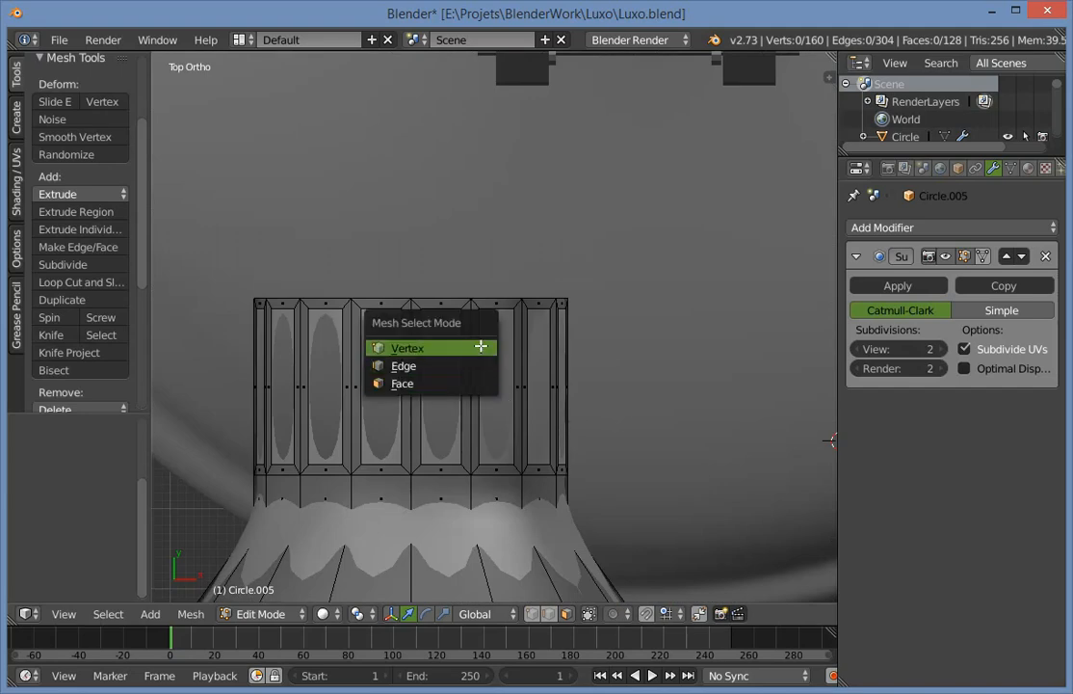
click(482, 348)
key(k)
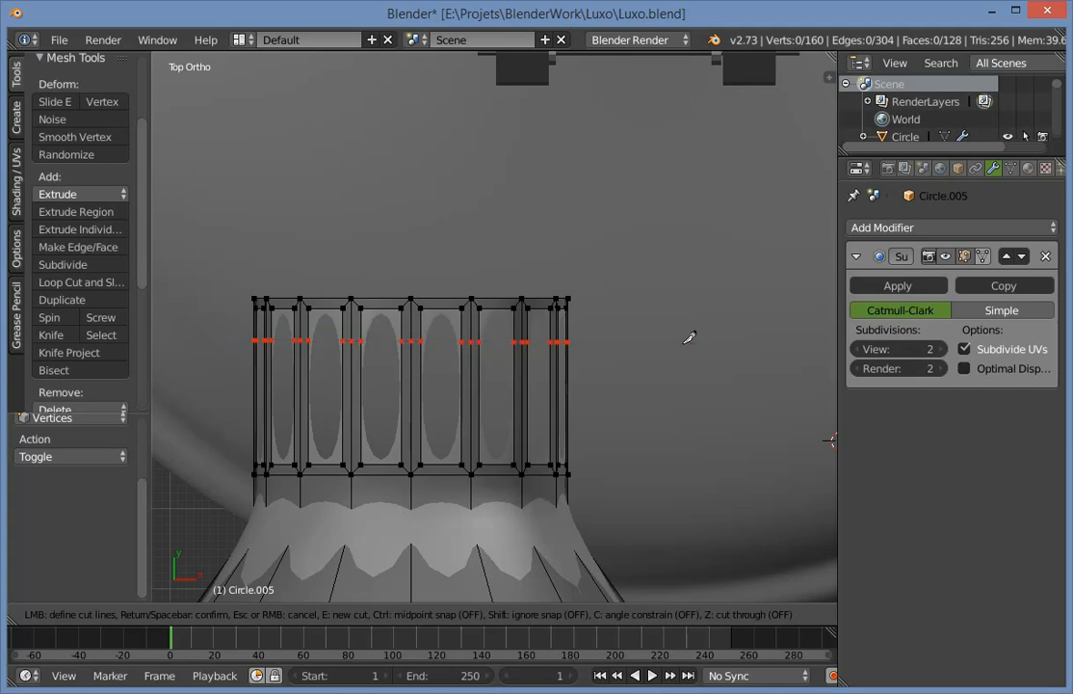
key(Return)
key(a)
key(a)
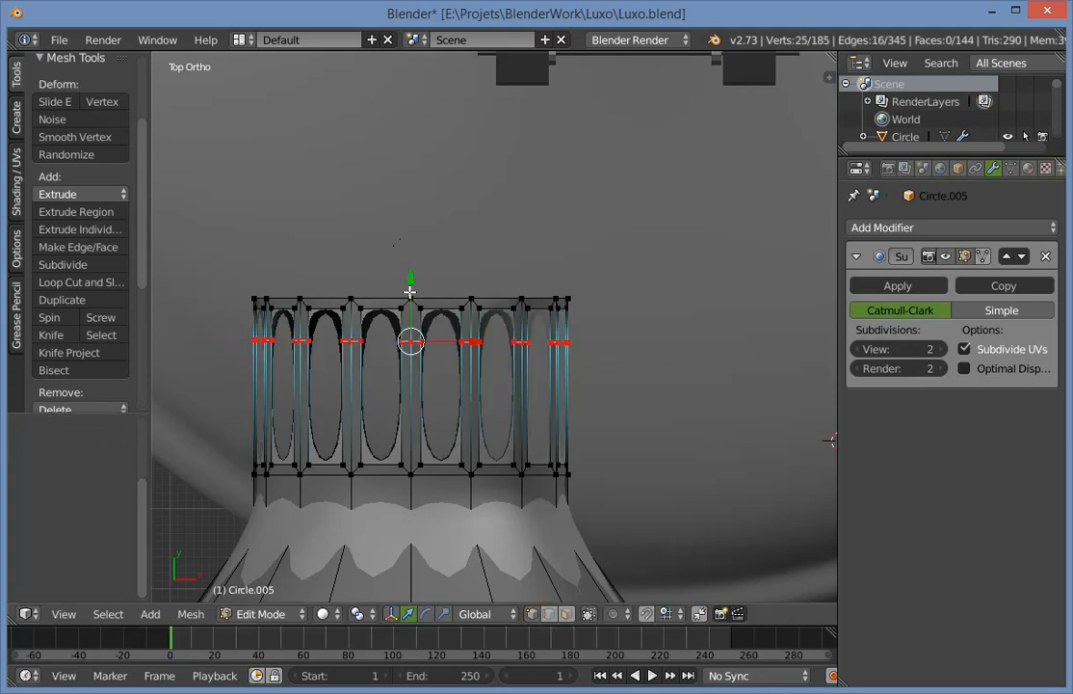
Flatten the selected cut vertices along global Y in wireframe and move the ring toward the neck's open end, returning to solid shading.
key(z)
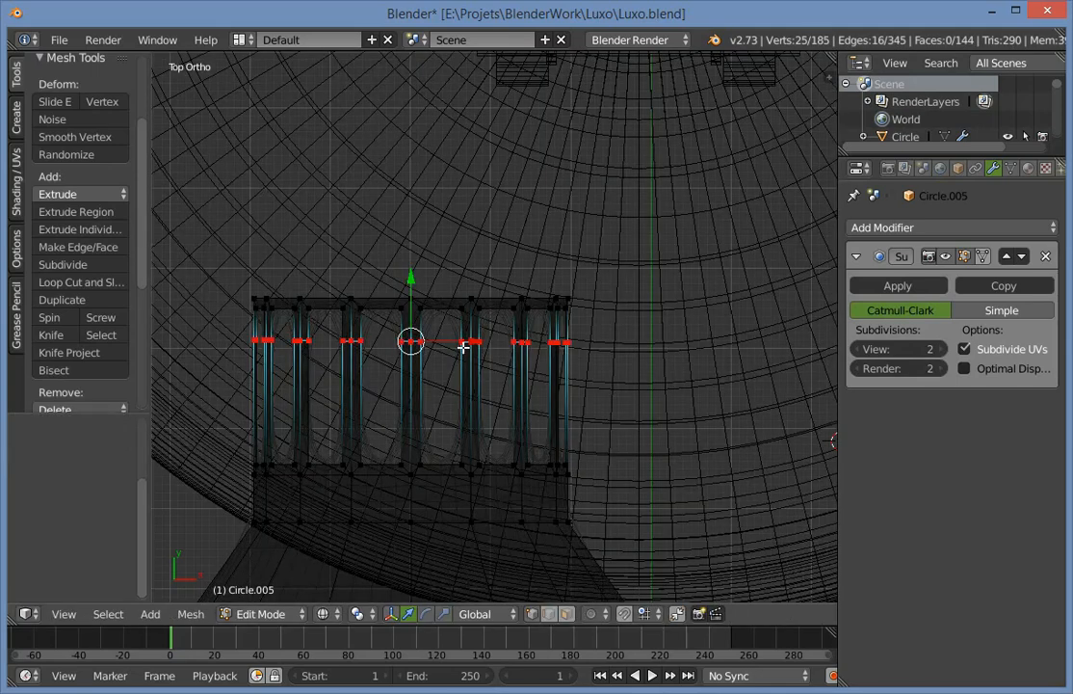
key(s)
key(y)
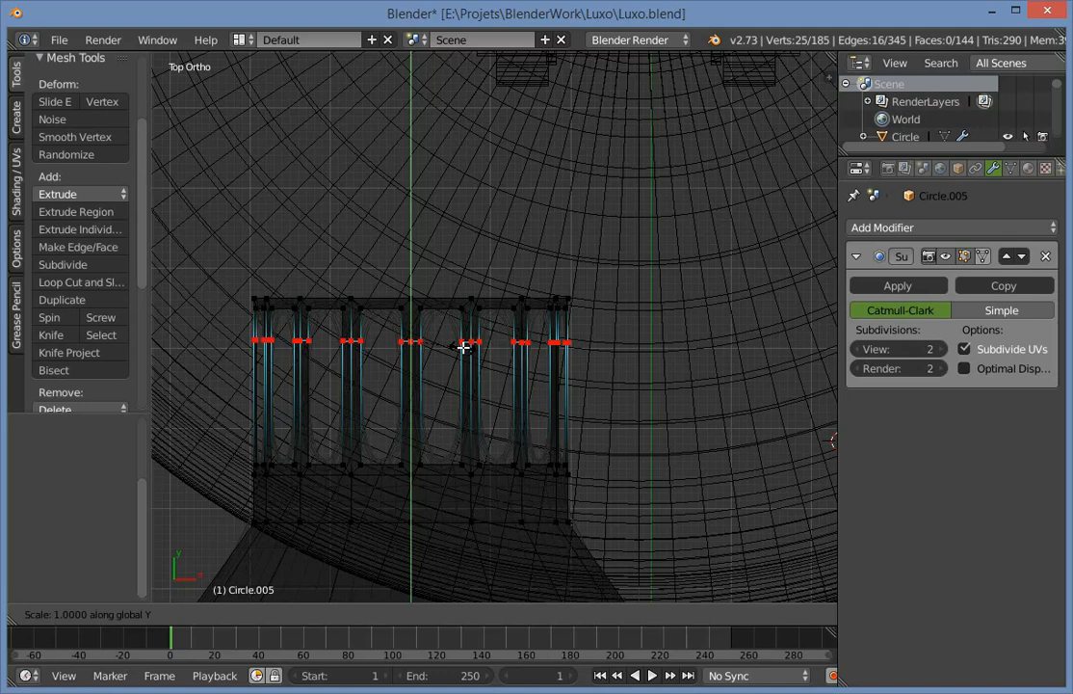
key(Return)
scroll(390, 231, up, 2)
drag(381, 283, 390, 249)
key(Tab)
key(z)
scroll(424, 294, down, 2)
key(Tab)
shift+middle_drag(462, 318, 530, 271)
scroll(514, 312, up, 2)
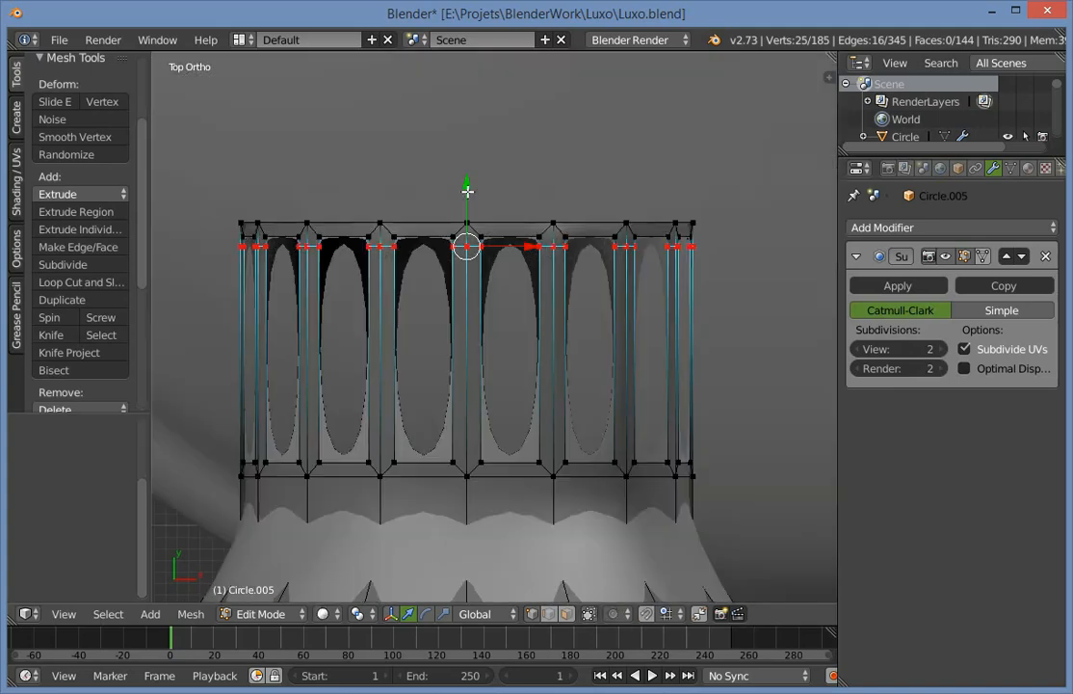
Move the selected ring of cut vertices along global Y to about the middle of the neck's bars.
key(g)
key(y)
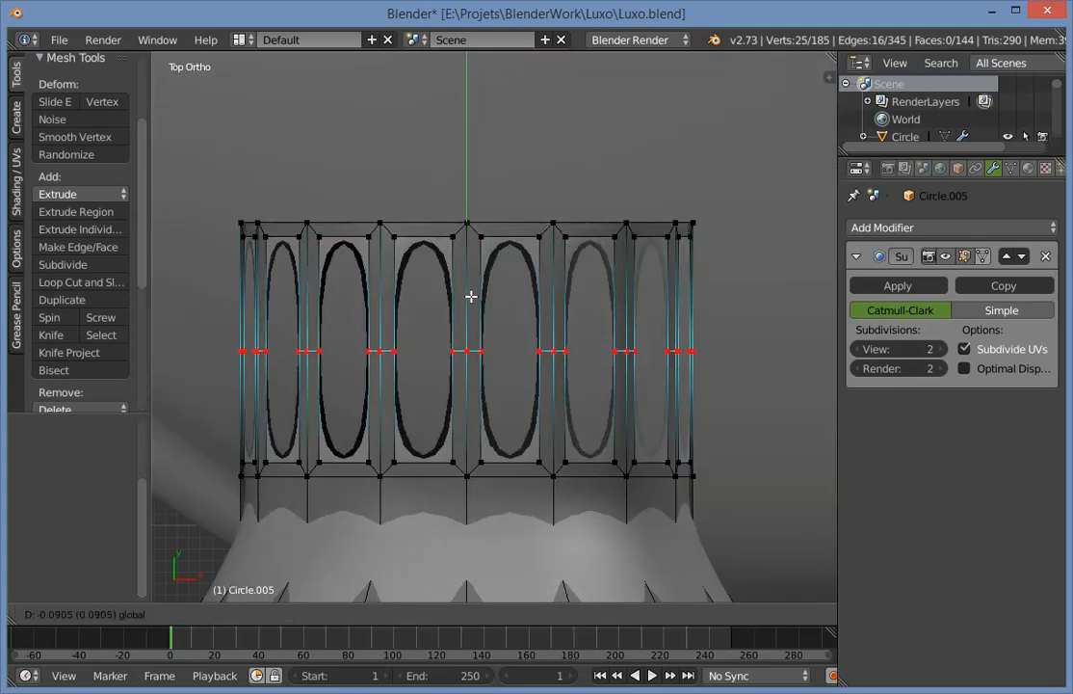
click(478, 286)
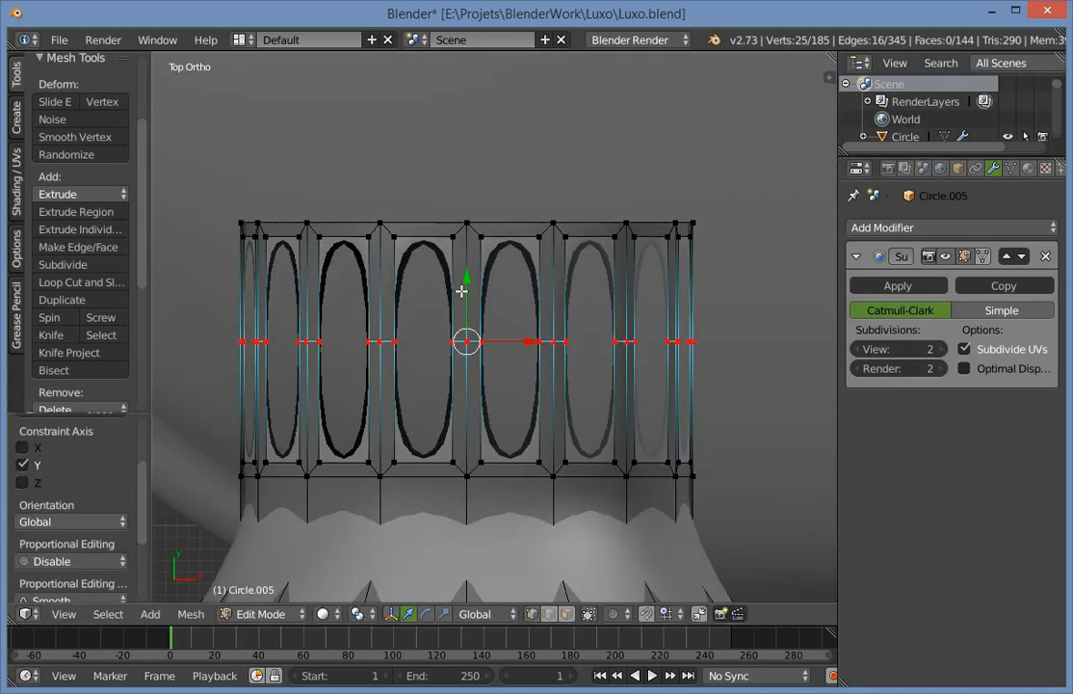
Bevel the ring with one segment and an offset of about 0.145, and shift the result slightly along Y to centre it on the bars.
key(ctrl+b)
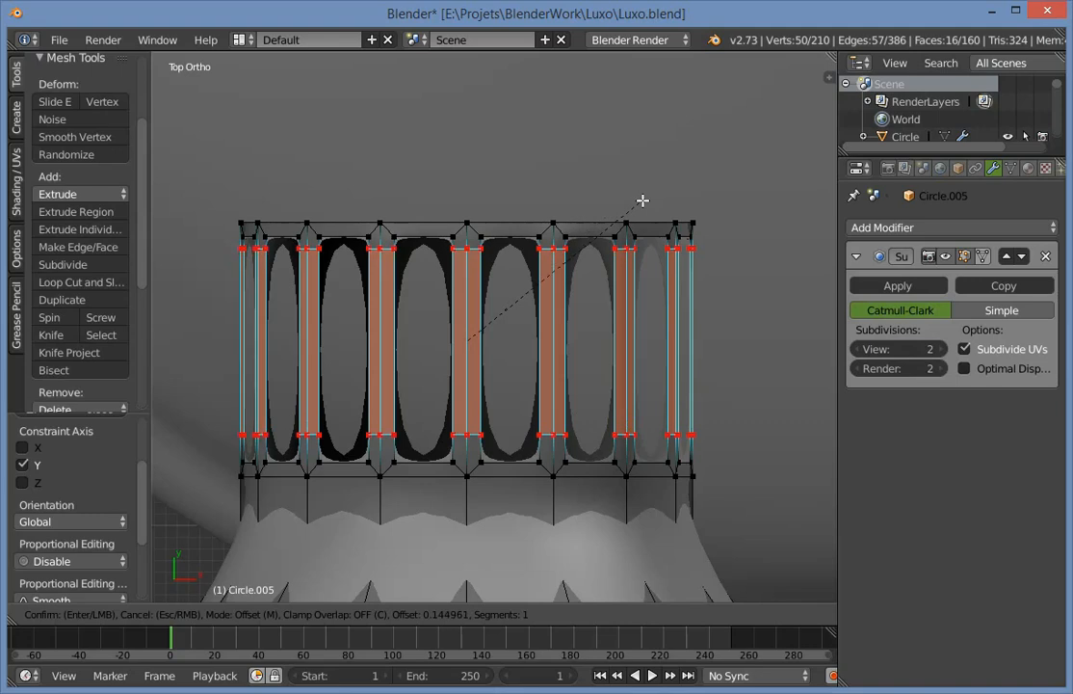
click(642, 201)
key(g)
key(y)
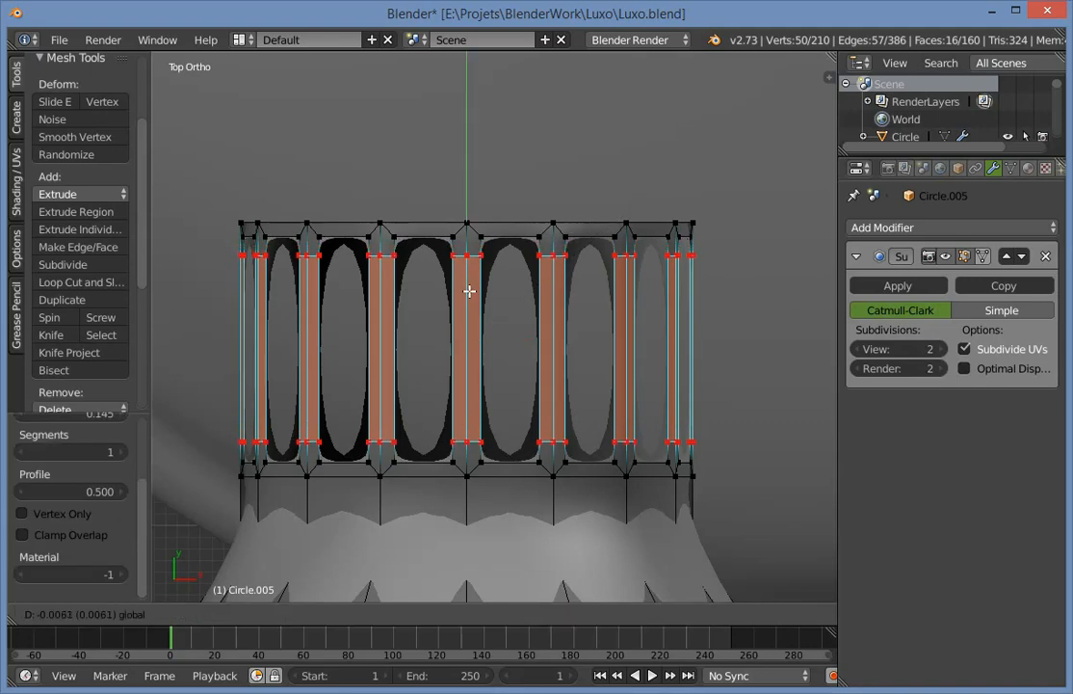
click(470, 293)
Examine the smoothed ventilation slots around the neck from an angle in Object Mode.
key(Tab)
key(a)
scroll(575, 439, down, 4)
key(a)
key(a)
middle_drag(680, 580, 502, 421)
key(a)
key(a)
middle_drag(472, 460, 482, 457)
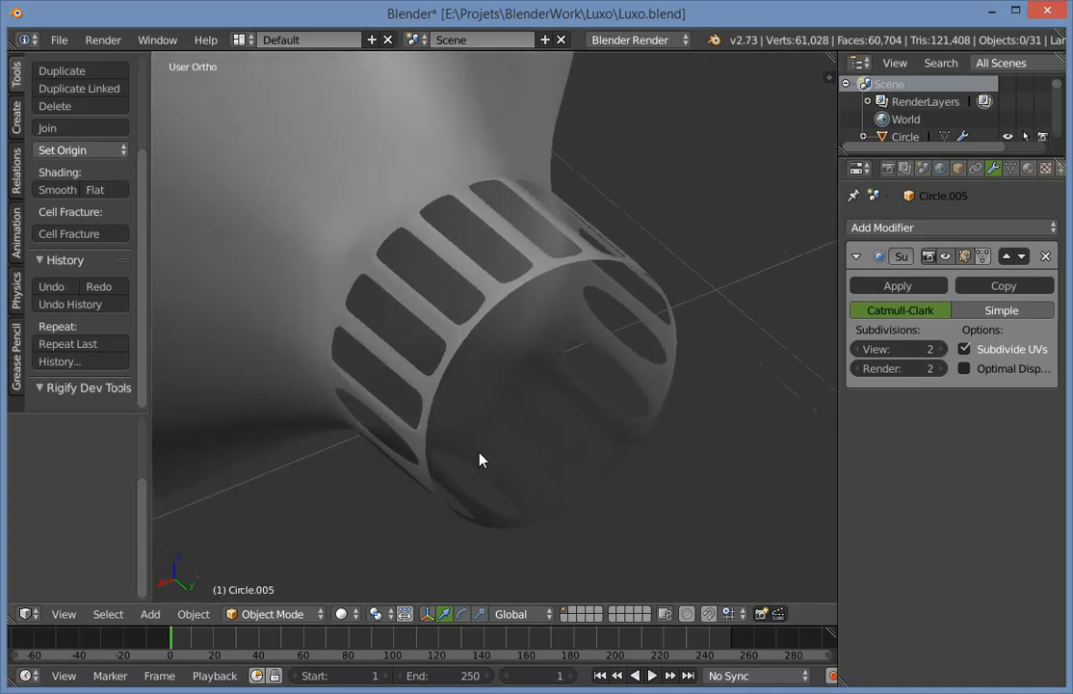
Switch to edge selection in Edit Mode and select the edge loop around the neck's open rim.
key(Tab)
key(ctrl+Tab)
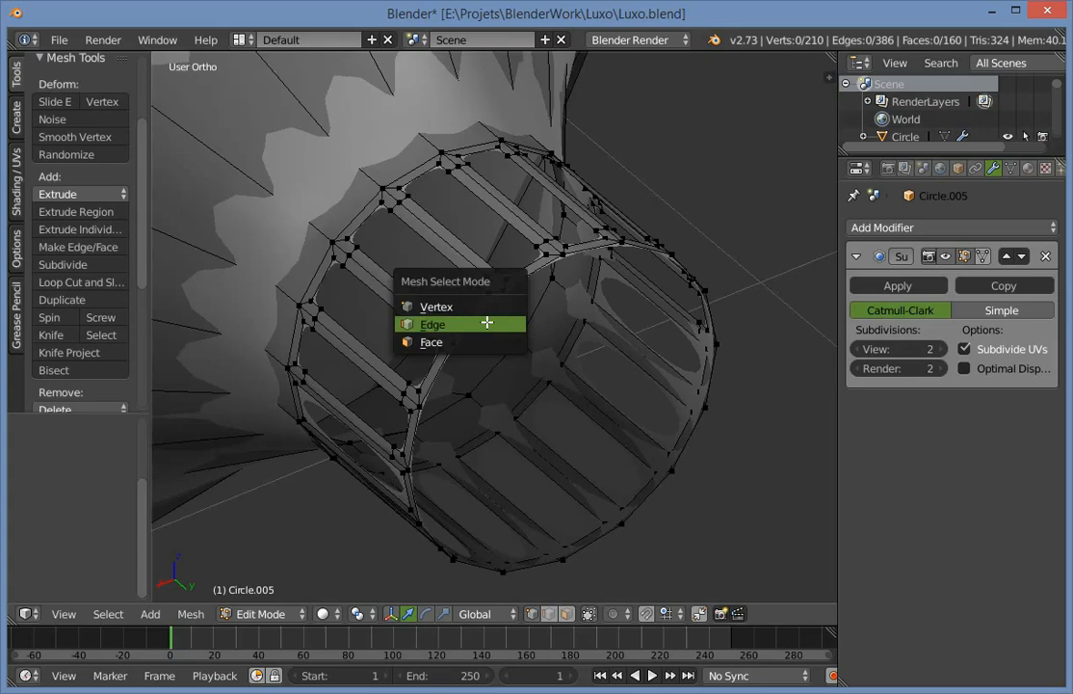
click(488, 325)
alt+right_click(488, 305)
Try to extrude the rim loop in place and scale it slightly inward, and undo it.
key(e)
right_click(488, 304)
key(s)
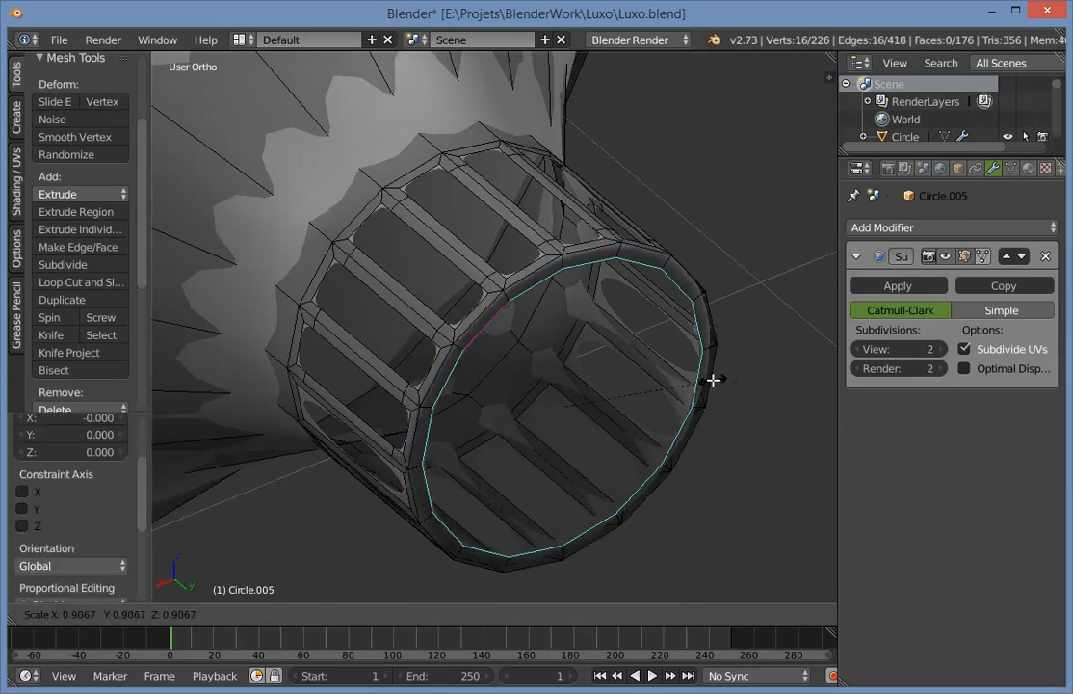
click(709, 380)
key(ctrl+z)
Extrude the rim loop slightly outward along Y, and extrude it again scaled inward to form a narrow lip.
key(e)
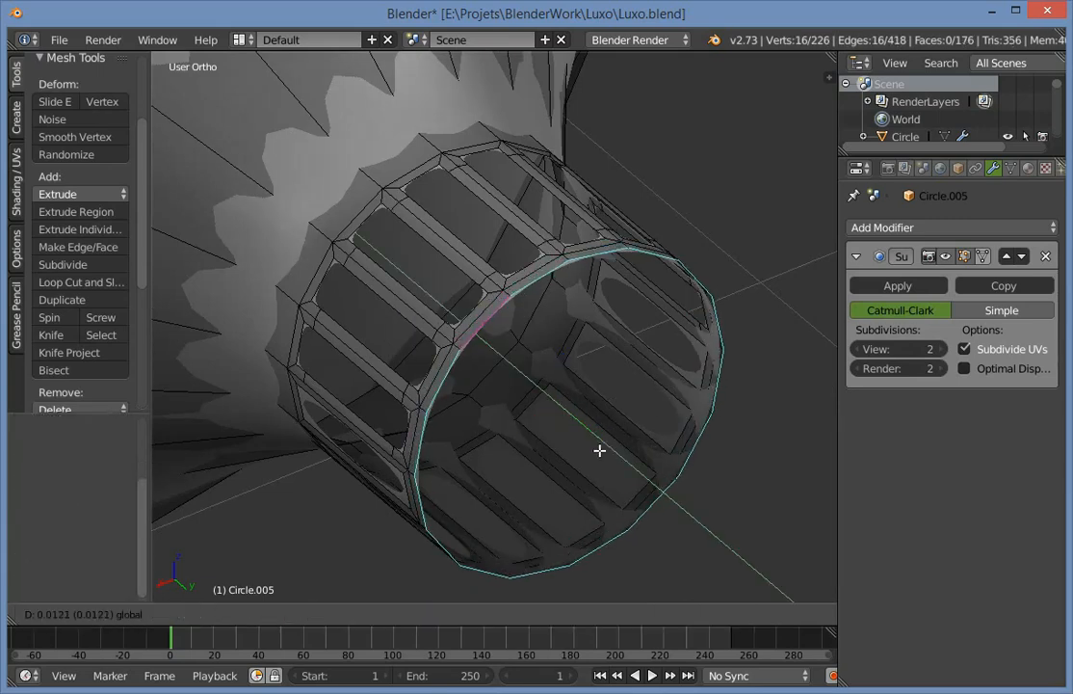
right_click(592, 443)
key(s)
click(659, 471)
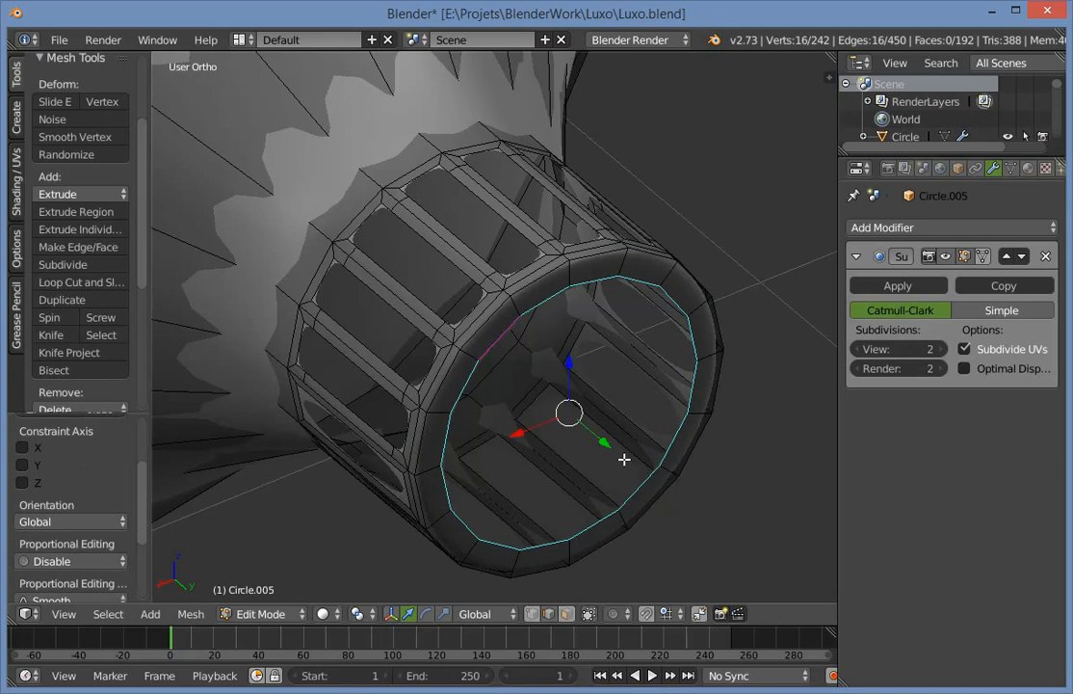
Extrude the lip's inner loop further inward and merge it at its centre to close the neck's end.
right_click(682, 441)
key(s)
click(697, 447)
key(w)
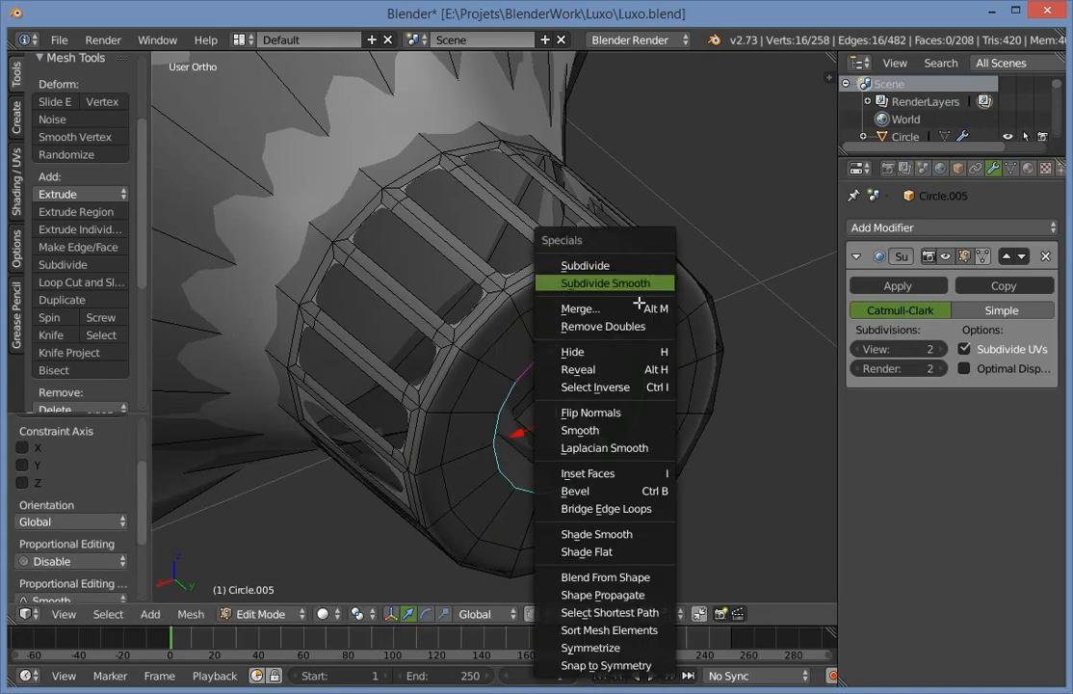
click(639, 309)
click(638, 304)
key(Tab)
key(a)
Add a loop cut around the neck between the lampshade's flare and the slots, sliding it close to the slots.
scroll(435, 443, down, 6)
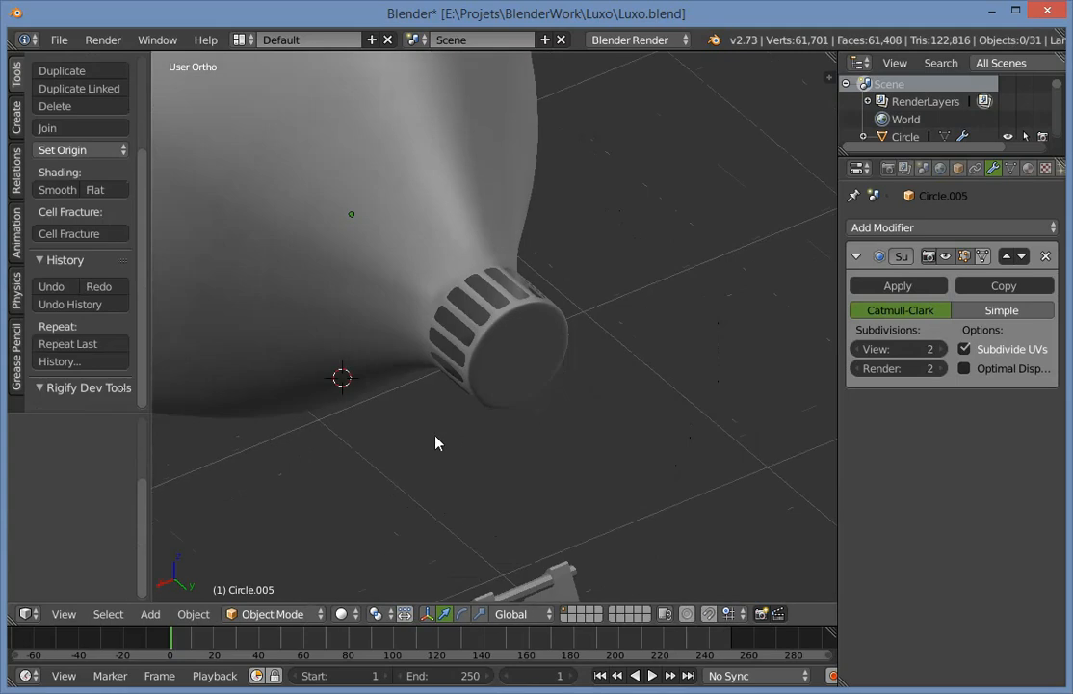
scroll(435, 437, down, 8)
middle_drag(346, 438, 565, 291)
scroll(566, 291, up, 8)
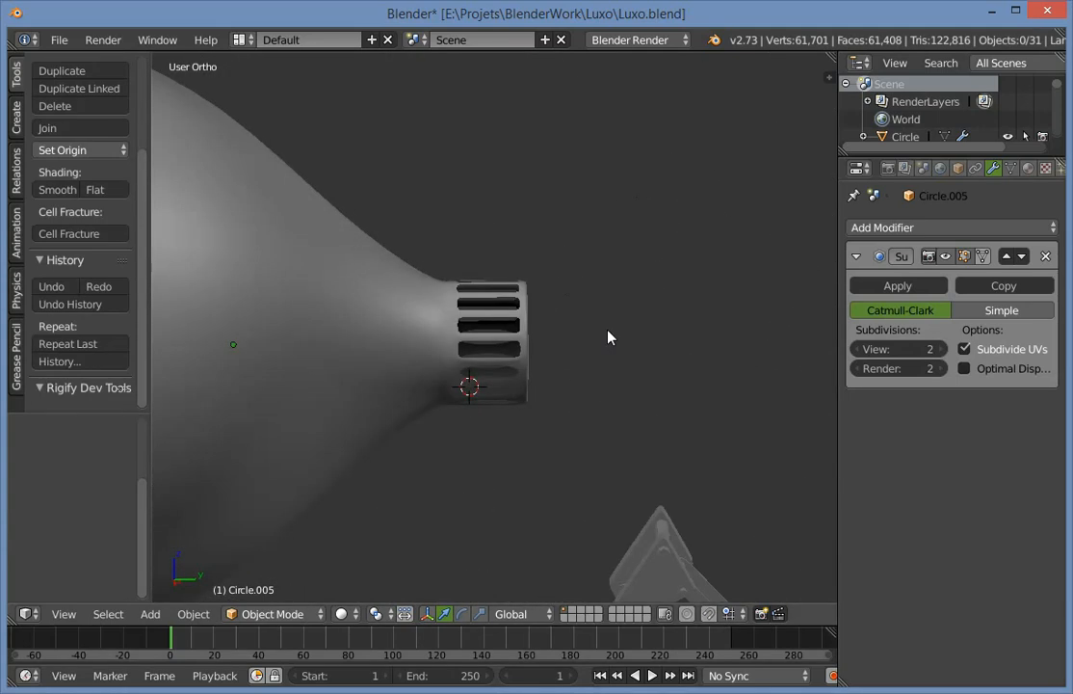
key(Tab)
scroll(402, 355, up, 5)
key(ctrl+r)
click(384, 302)
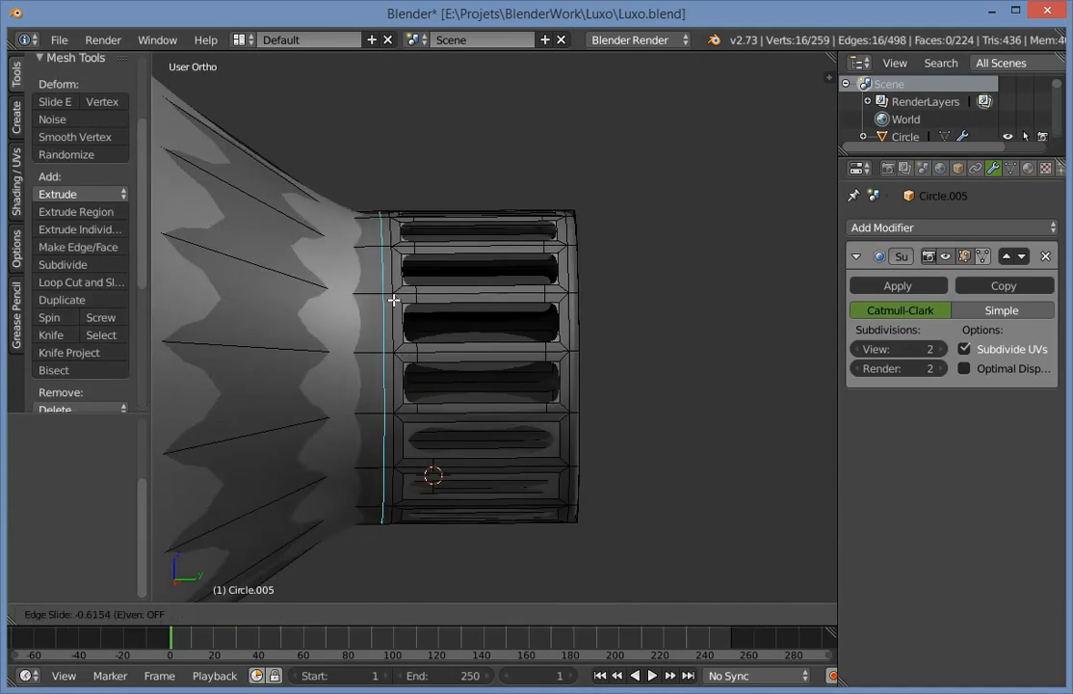
click(396, 299)
Switch to face selection and select the triangular faces inside the lip of the neck's end cap.
key(Tab)
scroll(542, 431, down, 4)
middle_drag(541, 432, 462, 424)
key(Tab)
scroll(604, 316, up, 6)
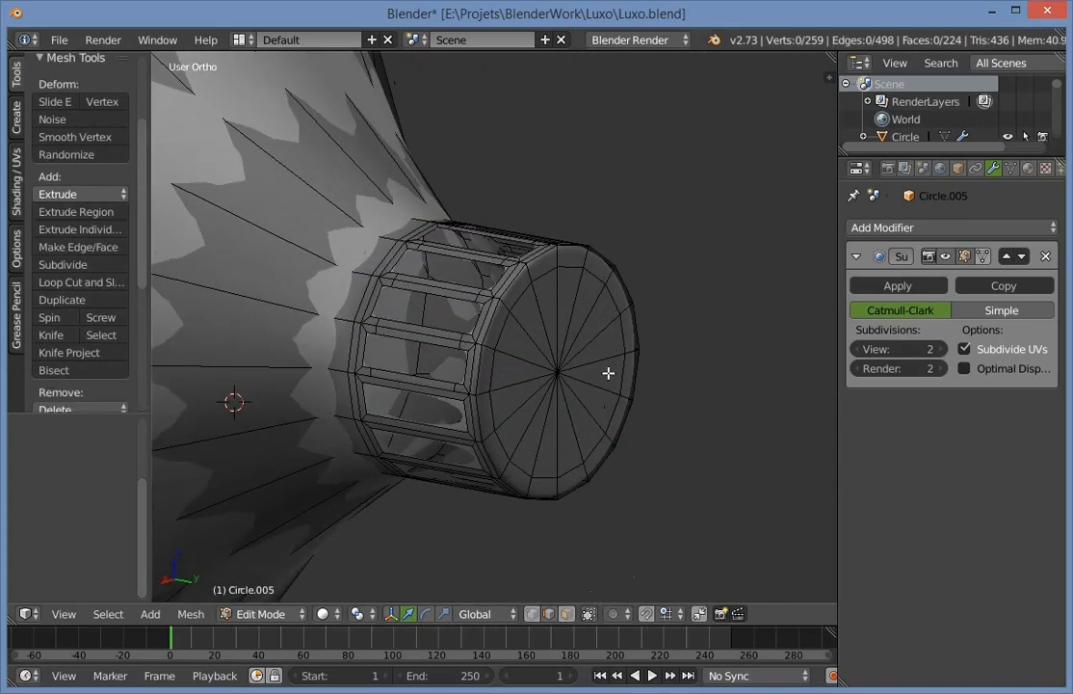
key(ctrl+Tab)
click(608, 393)
key(Tab)
key(Tab)
key(Tab)
key(Tab)
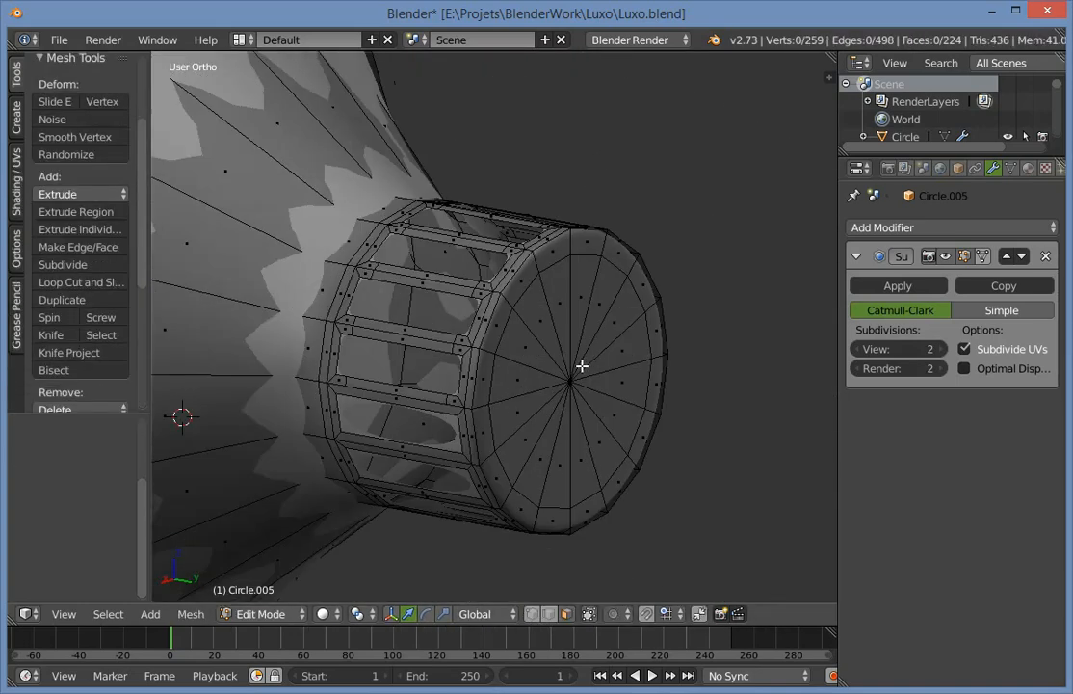
scroll(539, 355, up, 2)
key(b)
drag(513, 282, 657, 501)
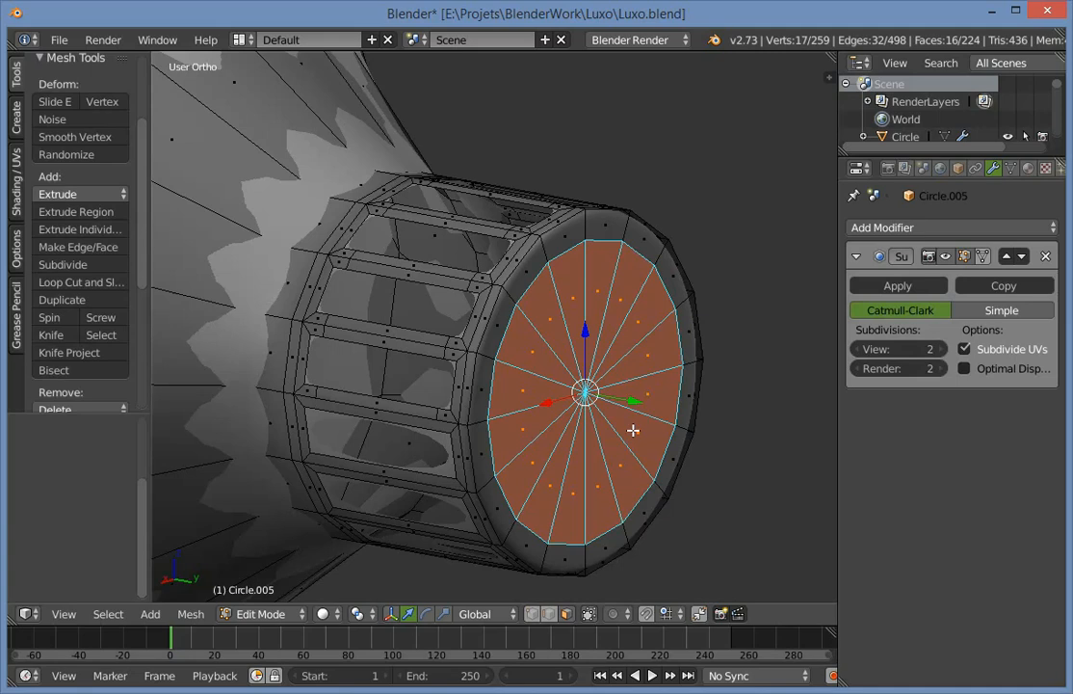
Extrude the selected end-cap faces in place and scale them down toward the cap's centre.
key(e)
right_click(652, 435)
key(s)
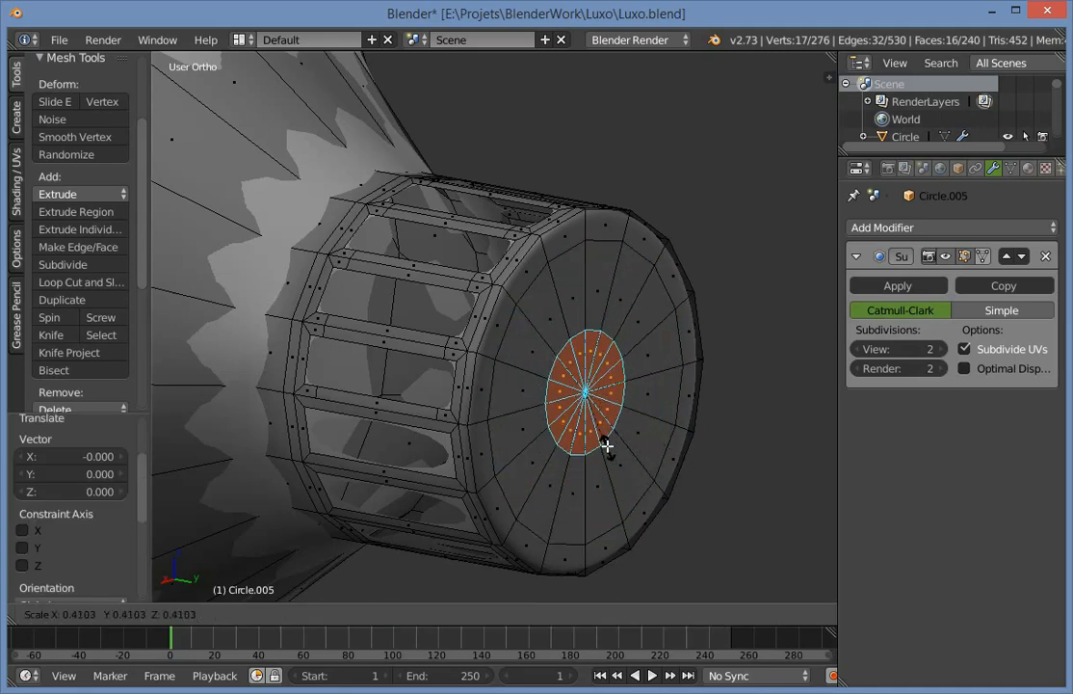
Shrink the disc at the end cap's center and extrude it outward about 0.02, with a smaller inset disc on its face.
click(602, 420)
scroll(723, 429, up, 4)
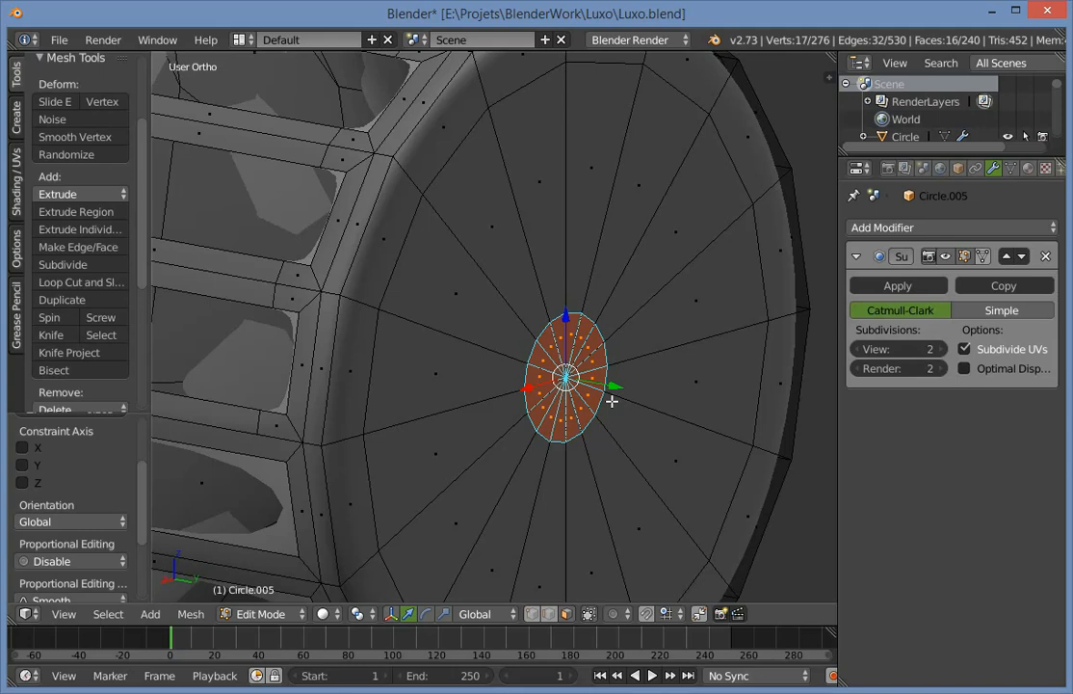
key(e)
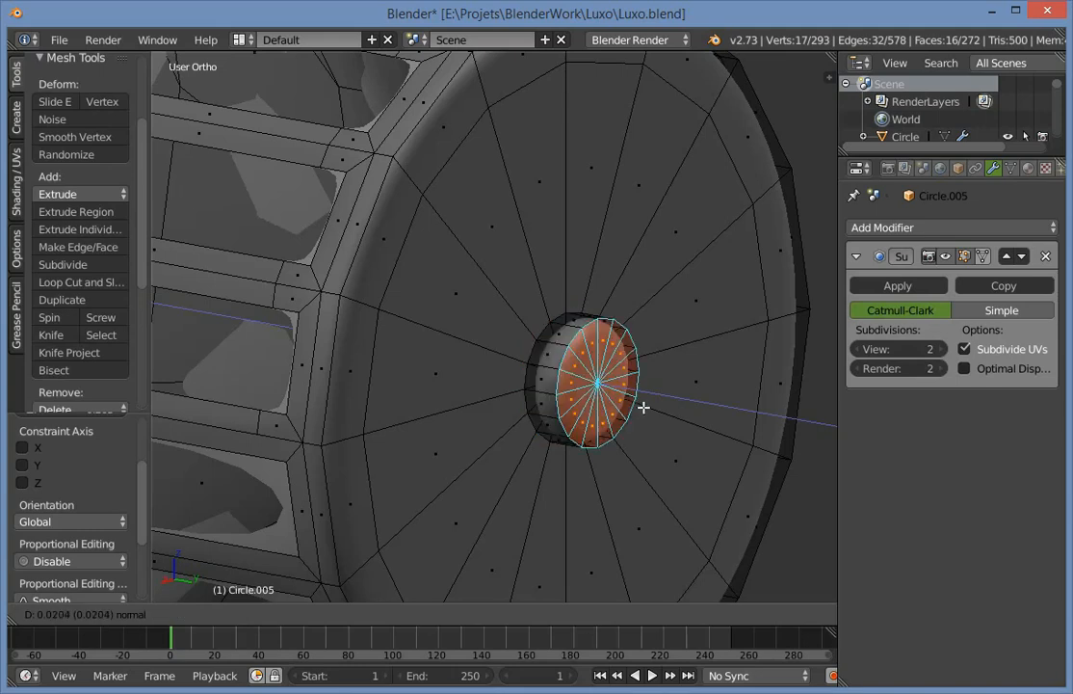
click(643, 408)
key(s)
click(661, 416)
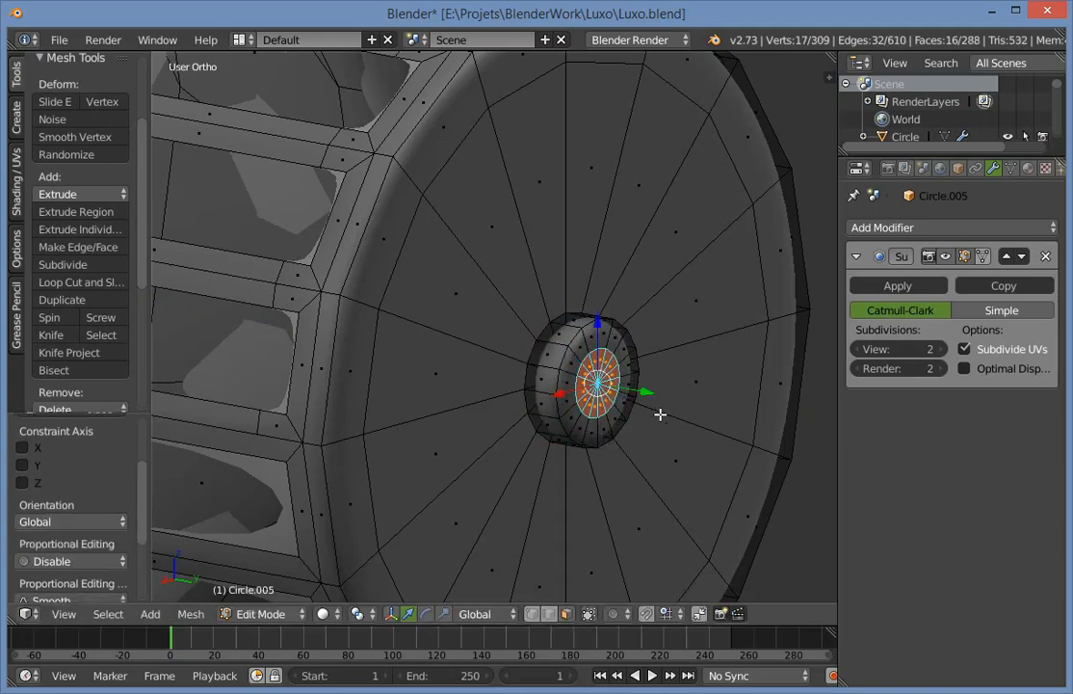
Try to move the inset disc outward along Y by about 0.0065, and undo the move.
key(KP_3)
scroll(727, 323, up, 4)
shift+middle_drag(727, 323, 415, 239)
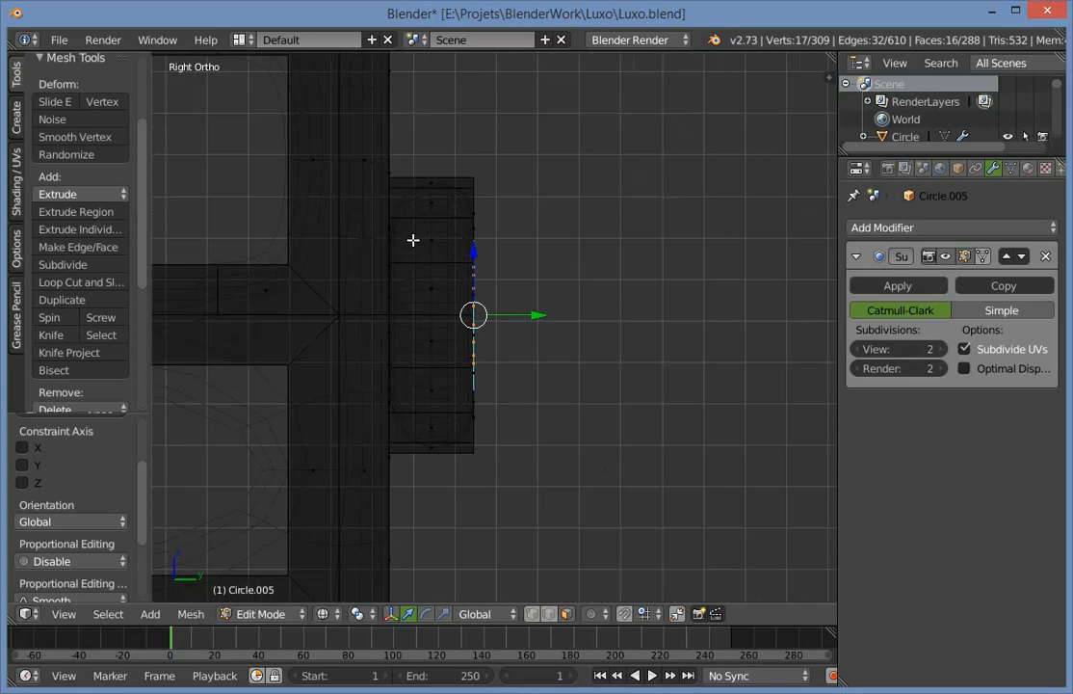
scroll(414, 239, up, 3)
key(g)
key(y)
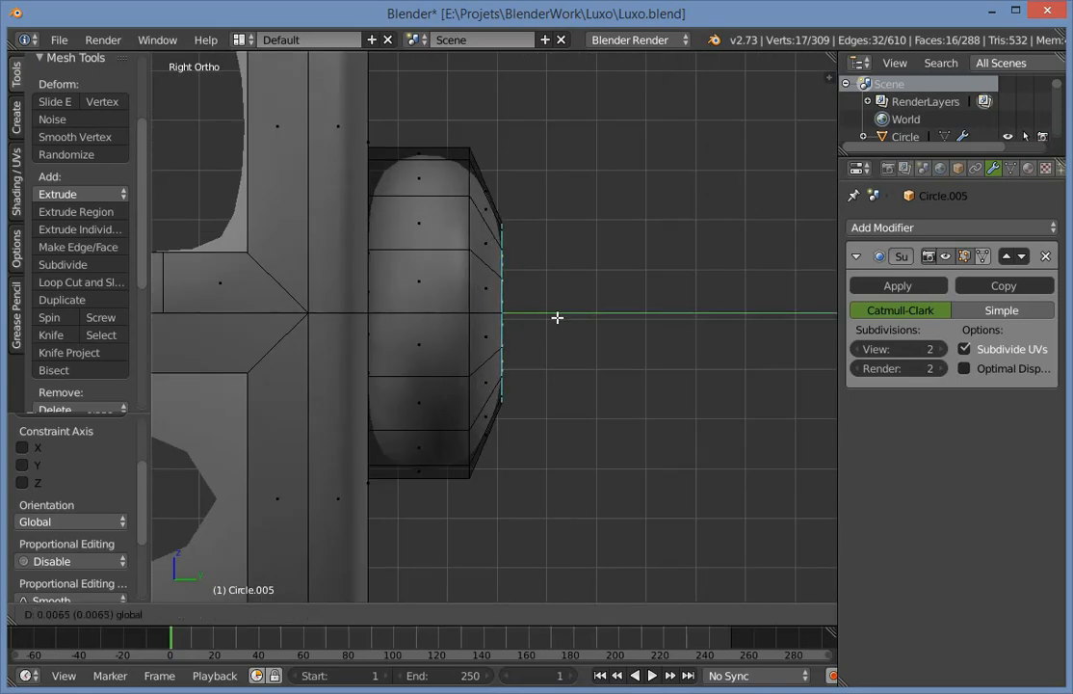
click(557, 317)
key(ctrl+z)
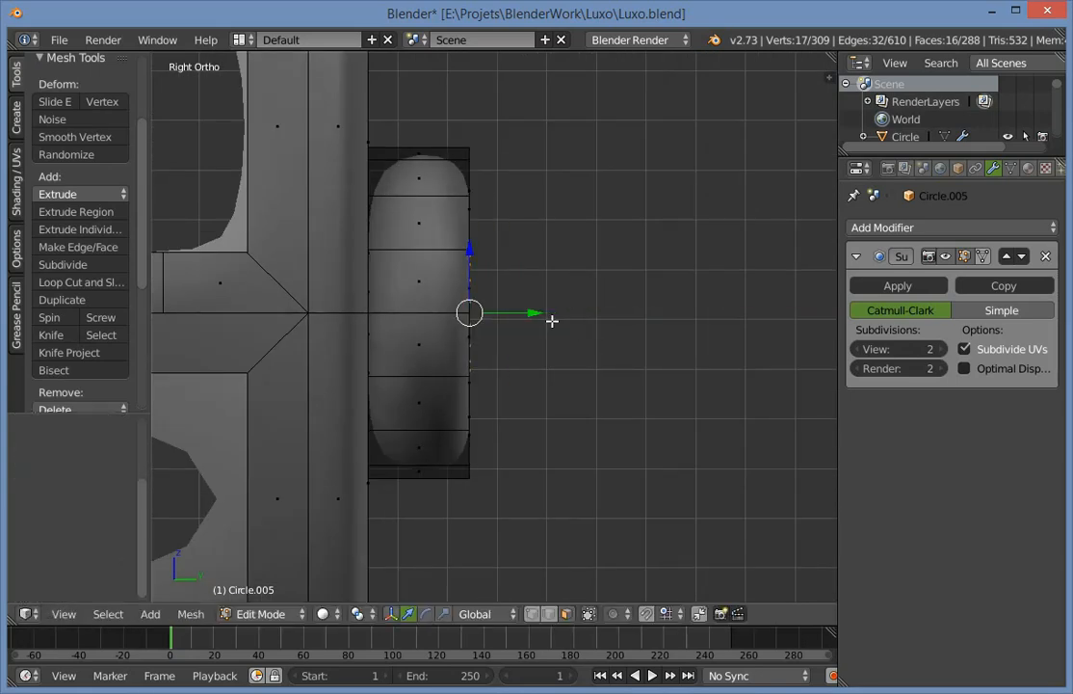
Try extruding the inset disc outward by about 0.003 and 0.02, and undo both extrusions and the disc's scaling.
key(e)
click(568, 320)
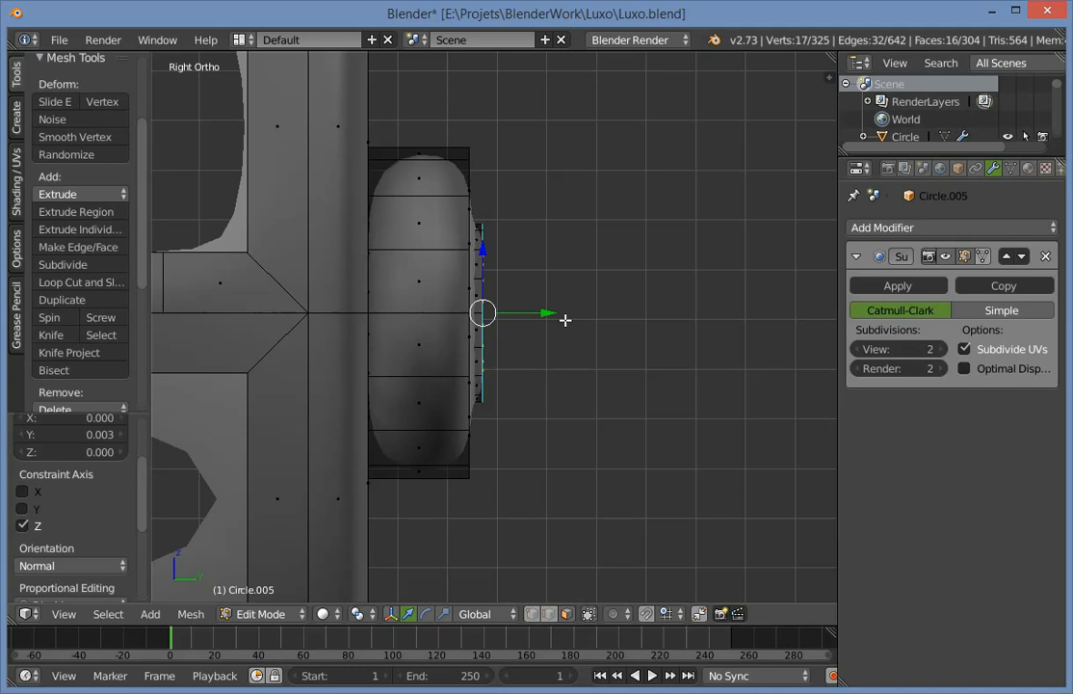
key(e)
click(662, 326)
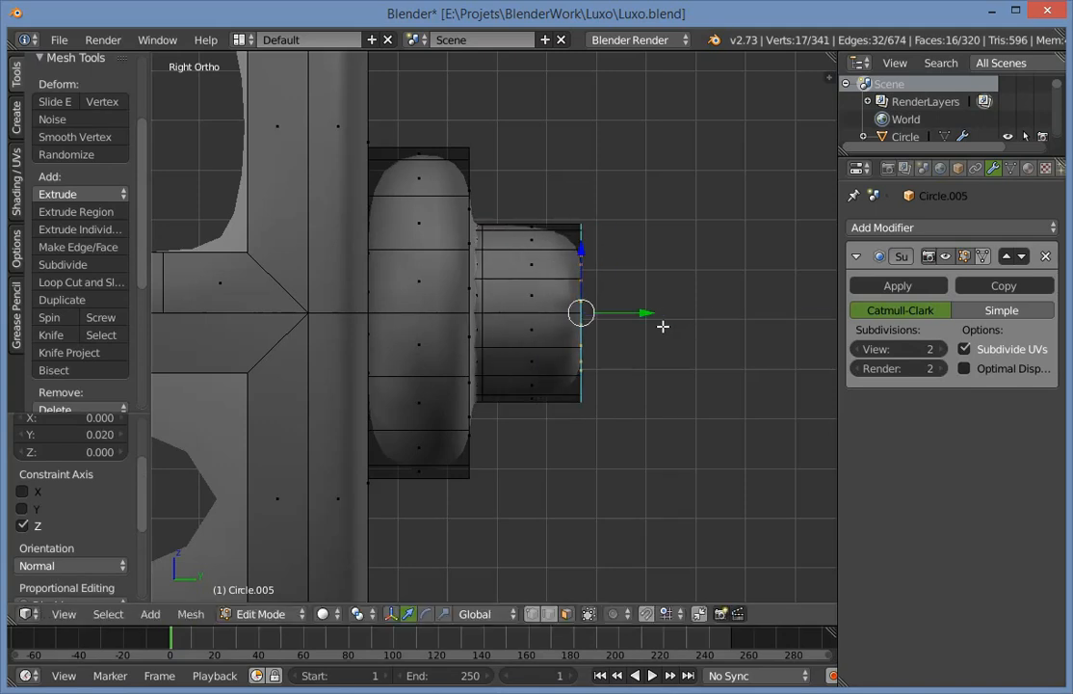
key(ctrl+z)
key(ctrl+z)
middle_drag(649, 326, 594, 362)
key(ctrl+z)
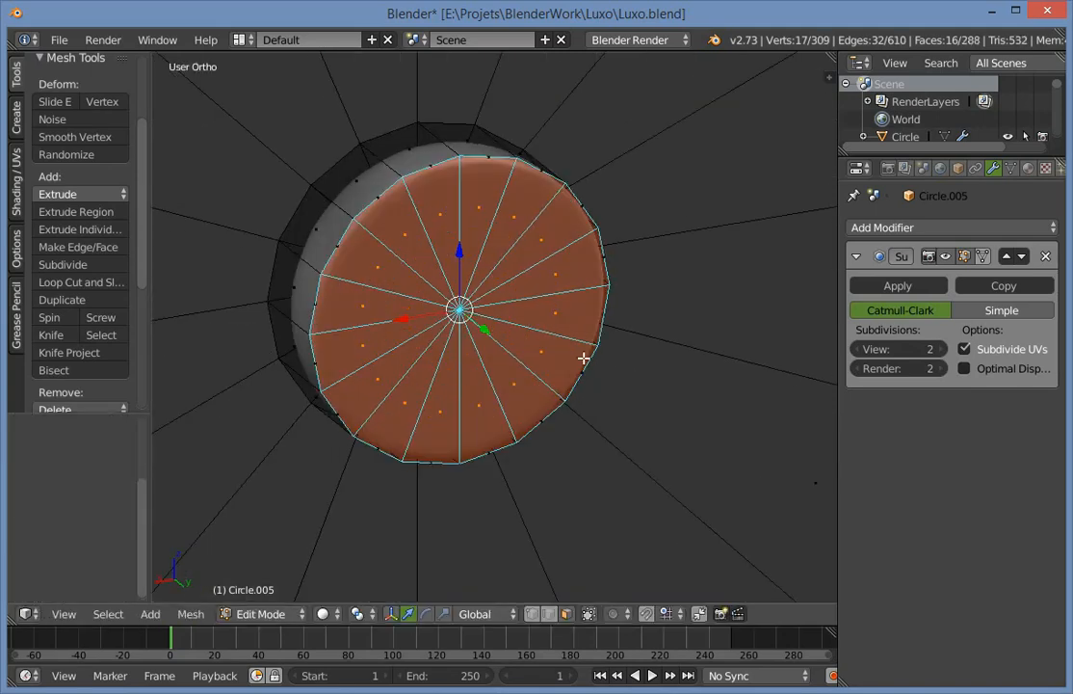
Scale the inset disc down to a narrow stem radius and extrude it outward in three segments, the middle one about 0.024 long.
key(s)
click(504, 345)
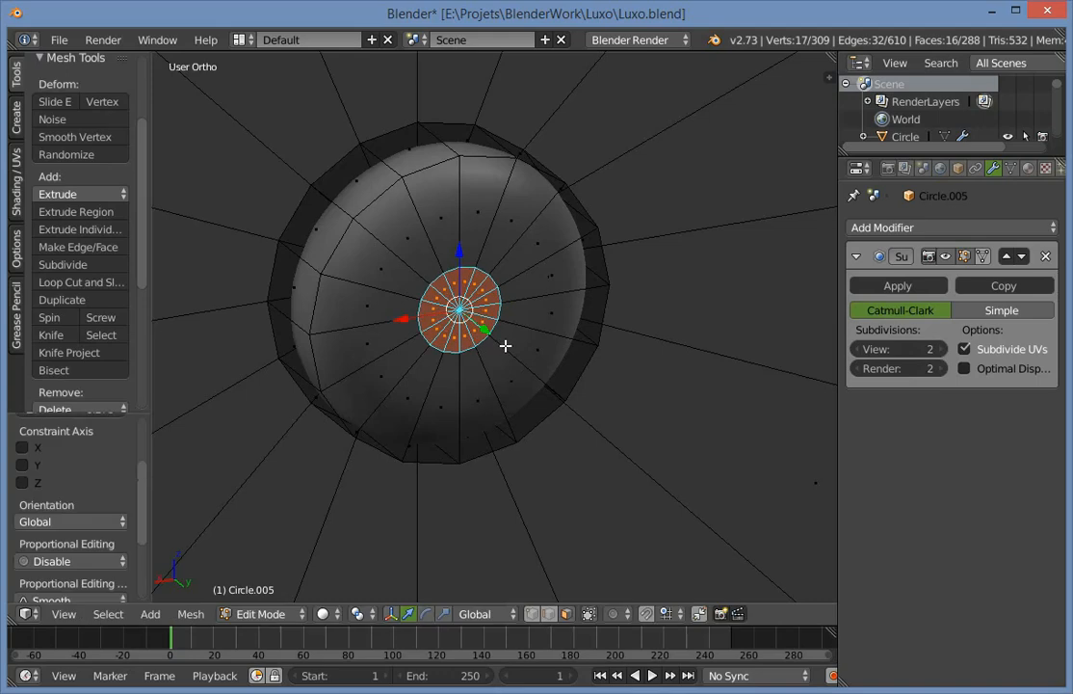
middle_drag(506, 347, 542, 357)
key(KP_3)
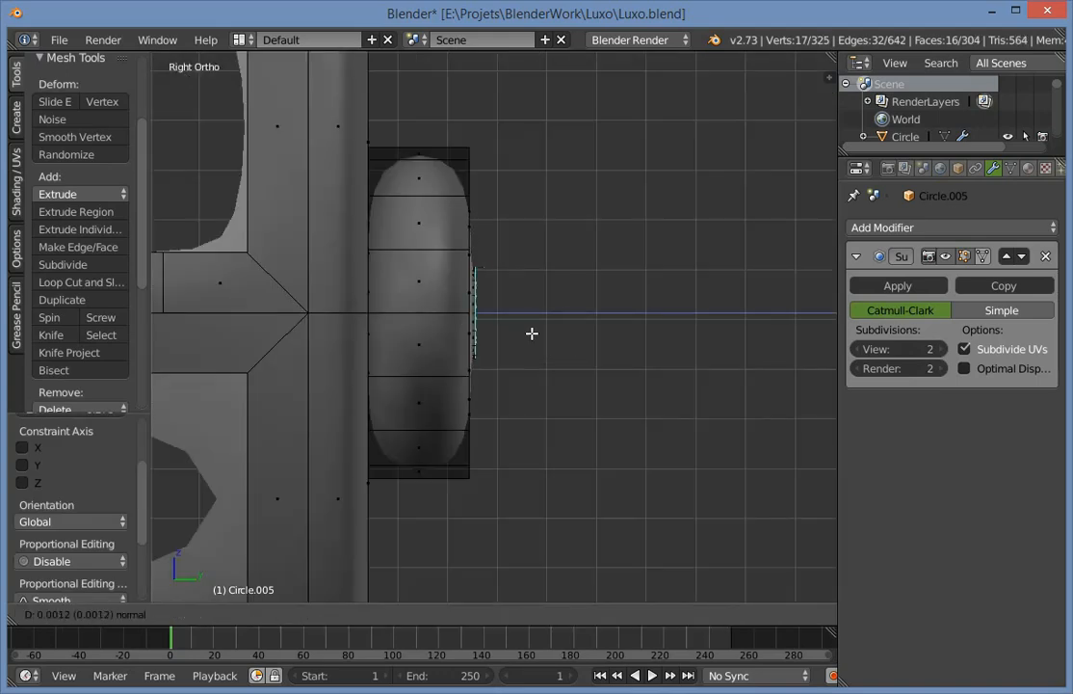
key(e)
click(651, 333)
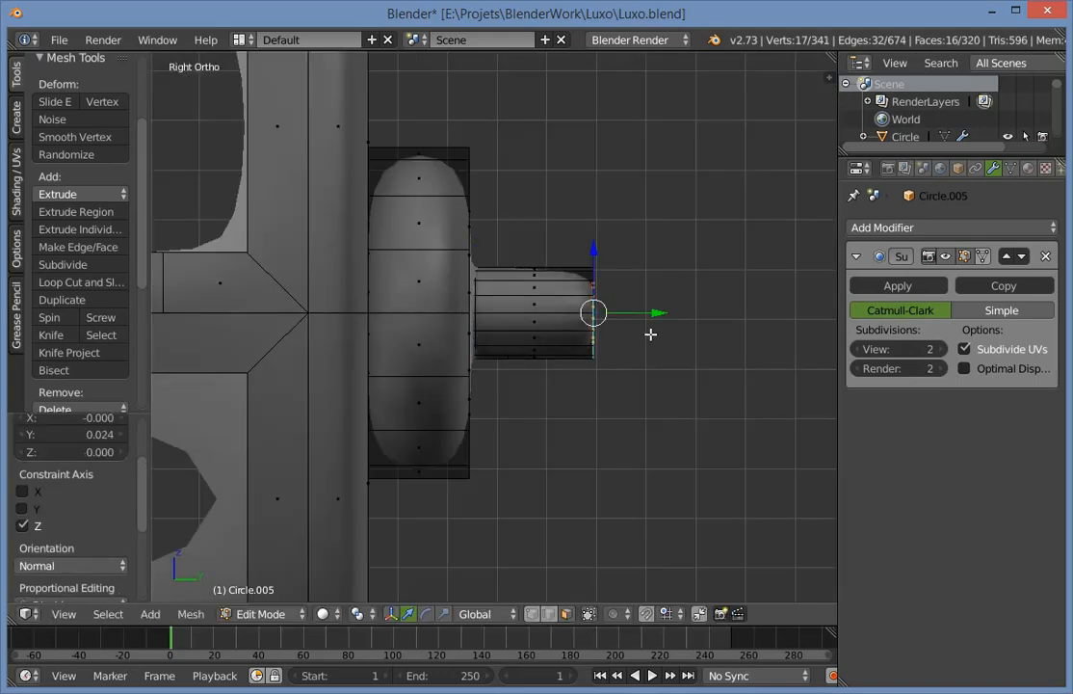
key(e)
click(752, 338)
Extrude the ring of side faces on the stem's outermost segment and fatten it along the normals into a wide knob head.
key(a)
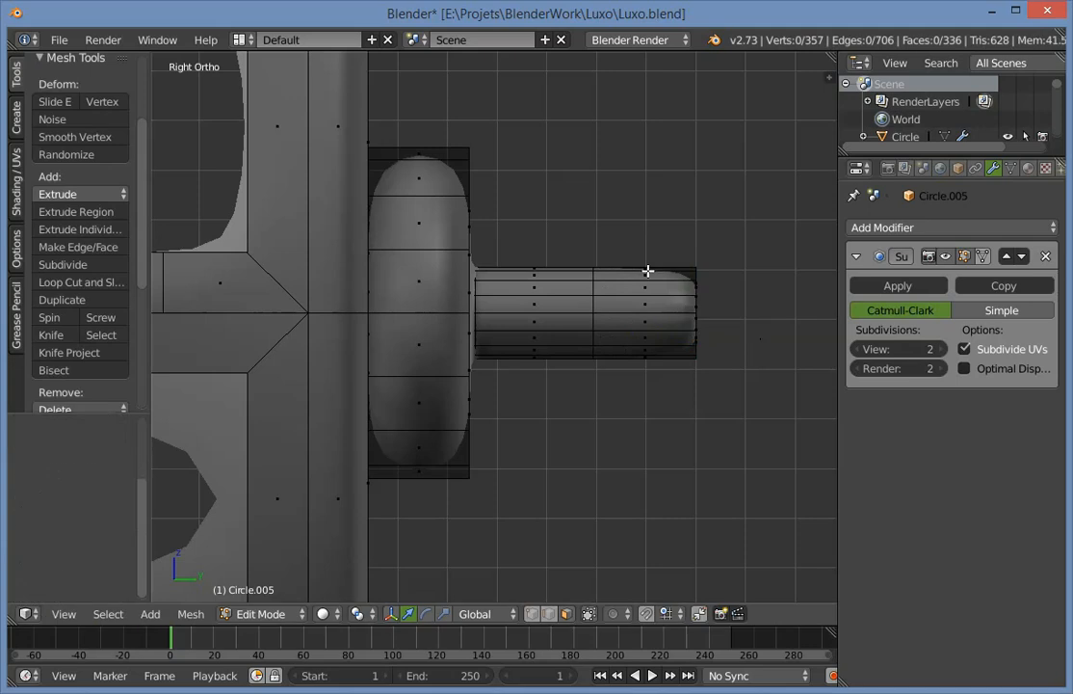
key(z)
key(b)
drag(631, 201, 663, 491)
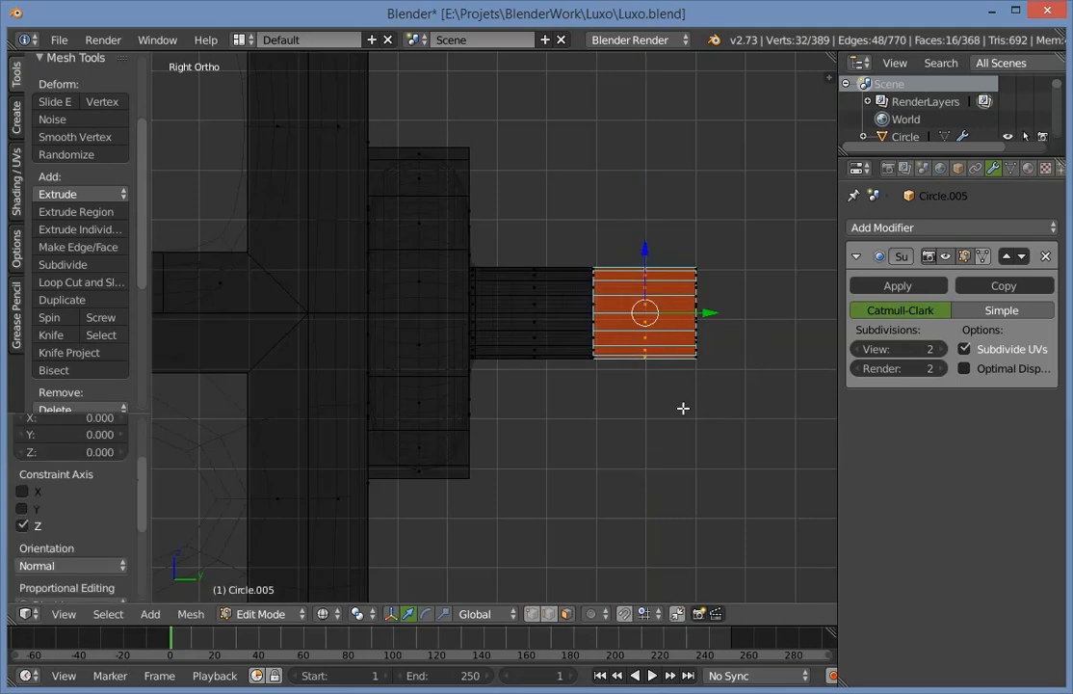
key(z)
mouse_move(683, 408)
middle_down()
mouse_move(647, 424)
mouse_move(681, 380)
mouse_move(725, 359)
middle_up()
key(s)
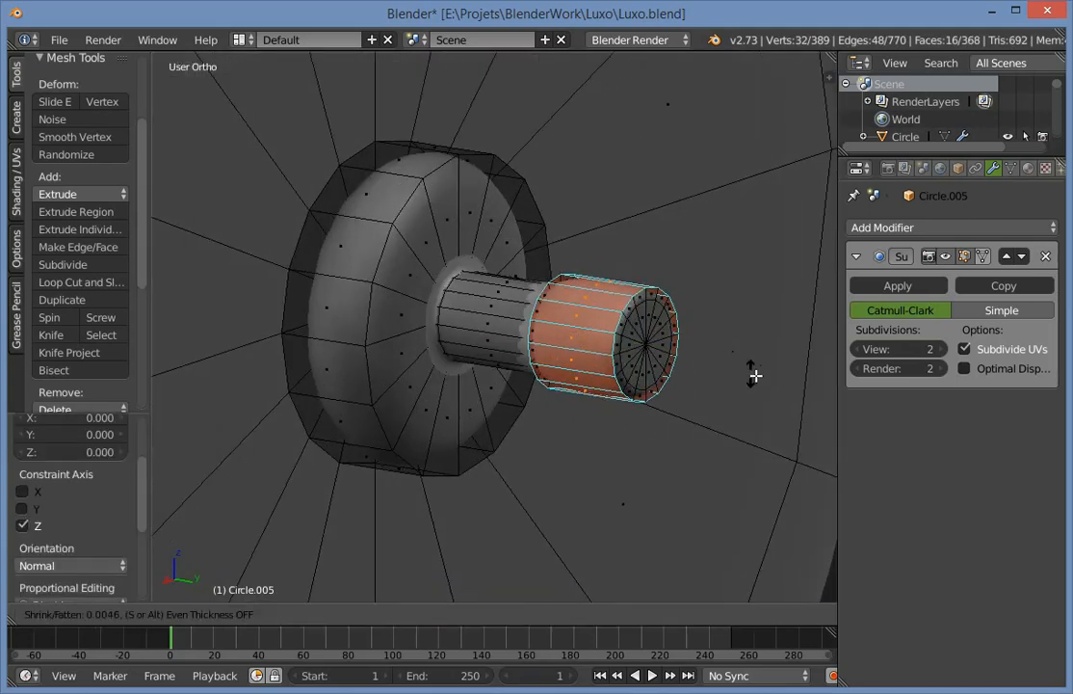
click(305, 366)
key(alt+s)
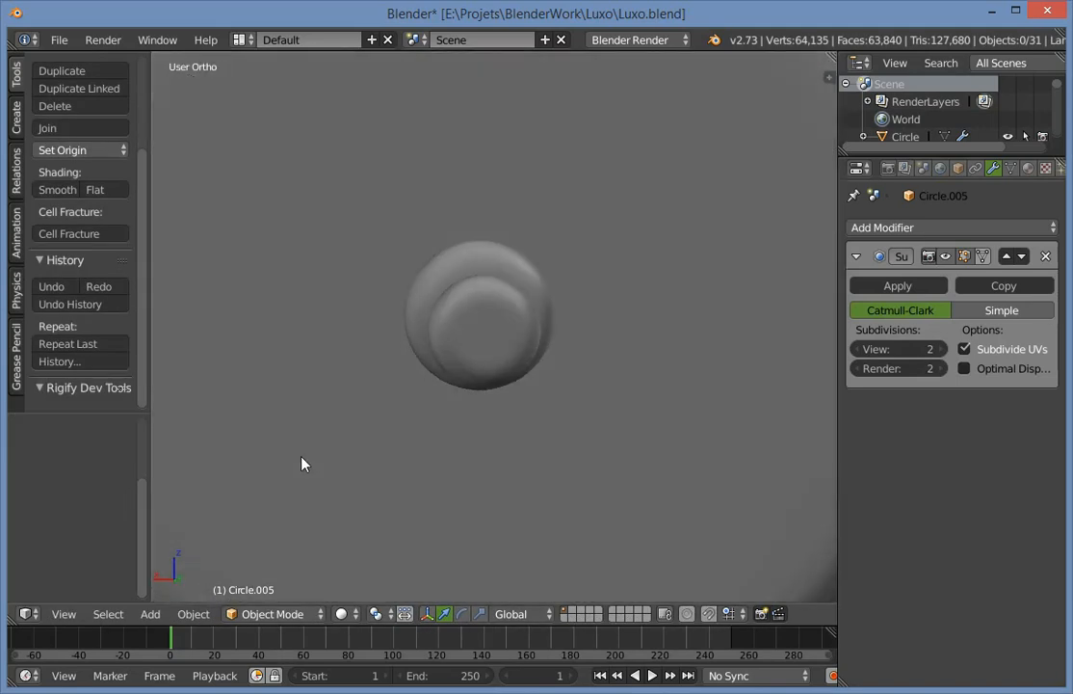
Add an edge loop around the stem and slide it up against the knob head to sharpen the junction.
middle_drag(301, 458, 520, 432)
key(KP_1)
key(KP_3)
key(Tab)
scroll(550, 353, up, 3)
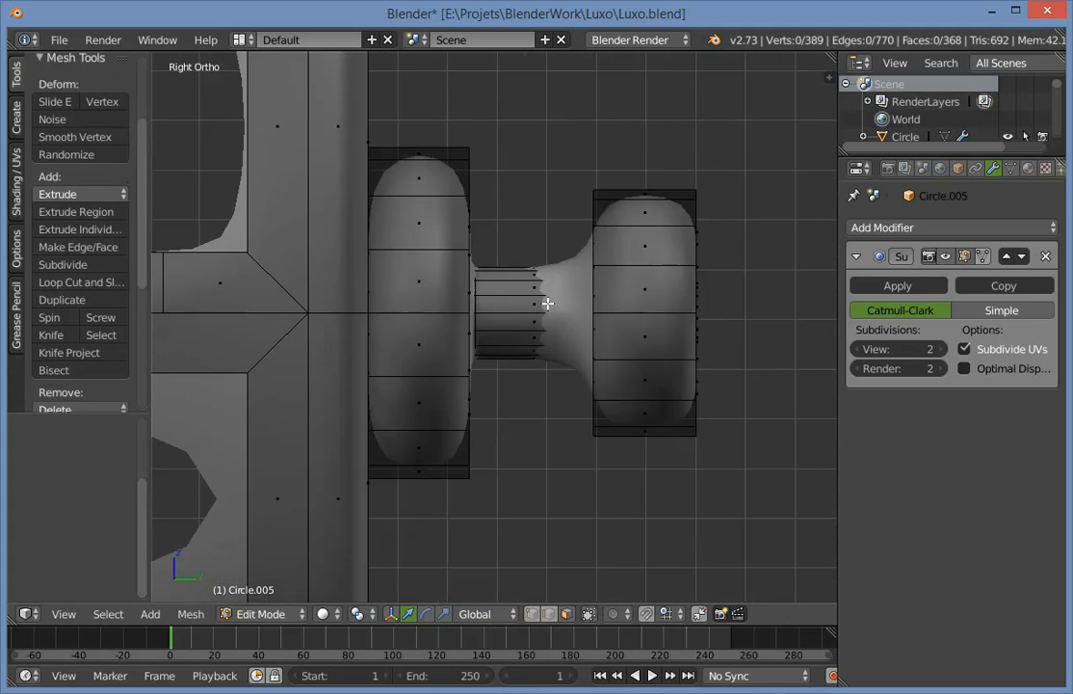
key(z)
key(ctrl+r)
click(534, 294)
click(582, 294)
key(Tab)
key(z)
scroll(554, 311, down, 3)
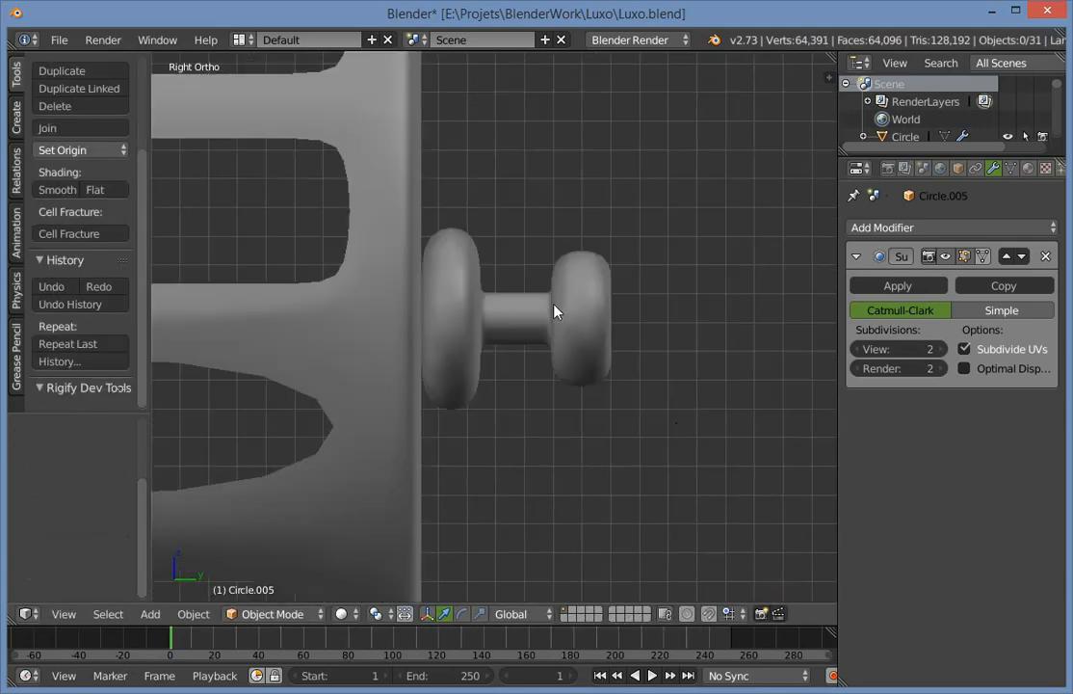
Select all linked geometry of the knob in Vertex select mode, separate it into its own object and select that object.
key(Tab)
key(z)
key(ctrl+Tab)
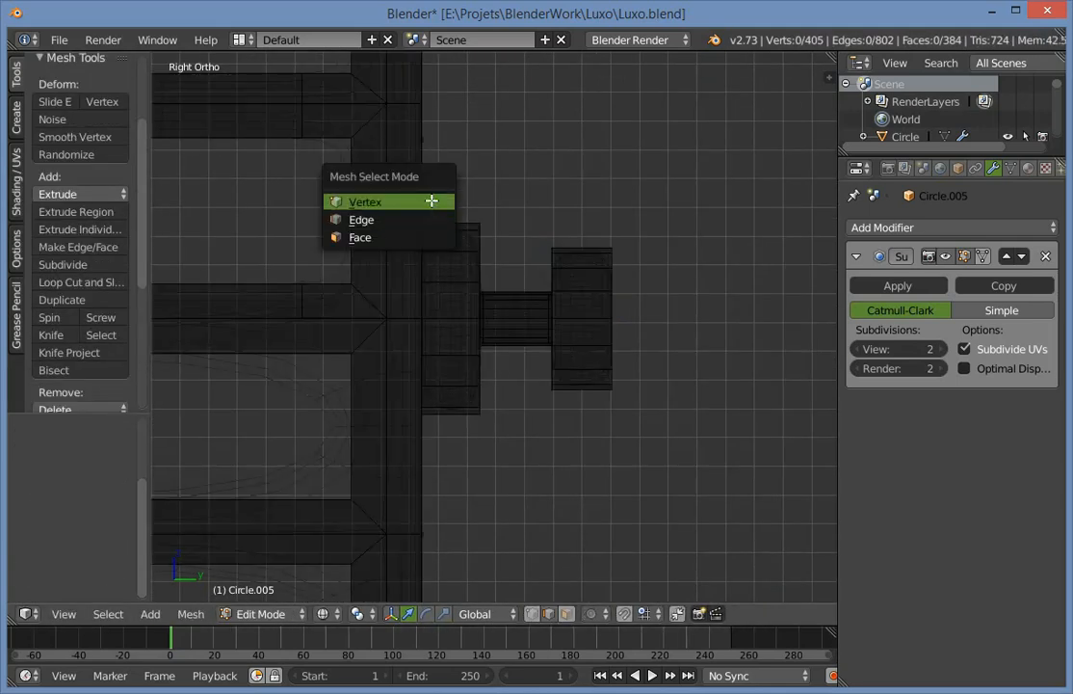
click(431, 201)
key(z)
middle_drag(509, 292, 458, 329)
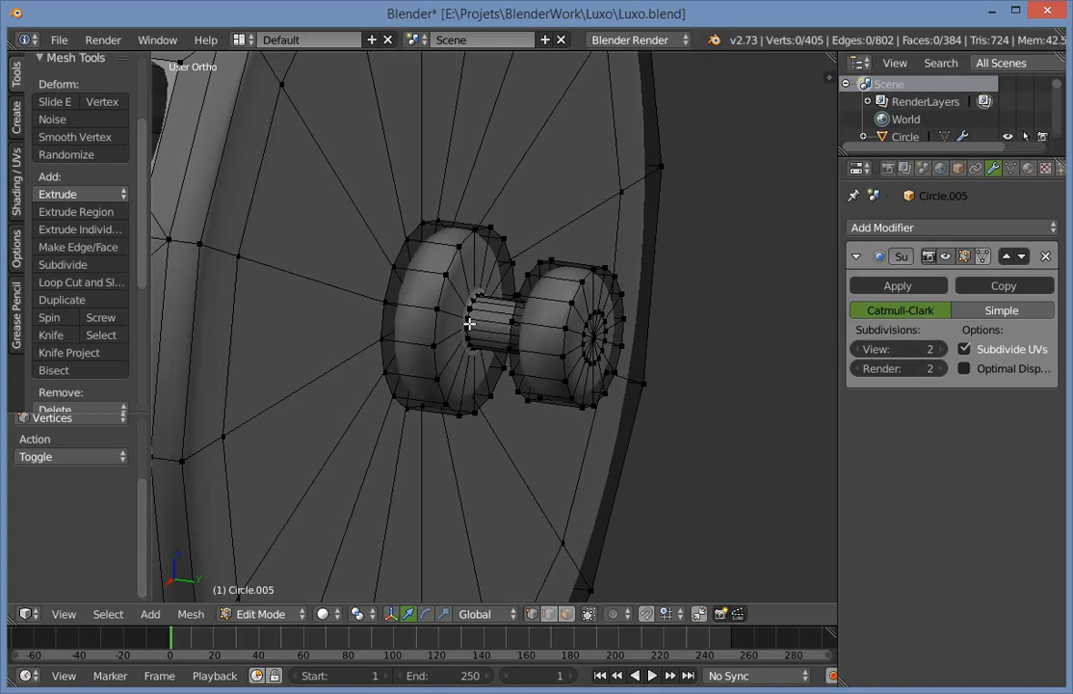
key(l)
scroll(477, 352, down, 5)
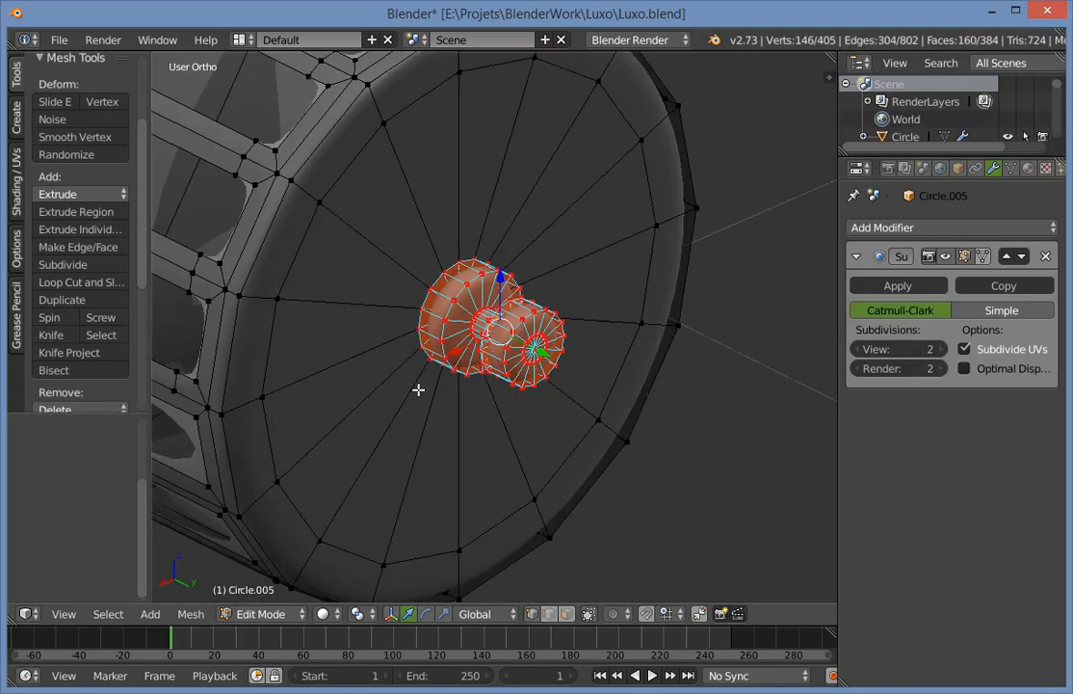
middle_drag(638, 405, 441, 344)
scroll(492, 328, up, 3)
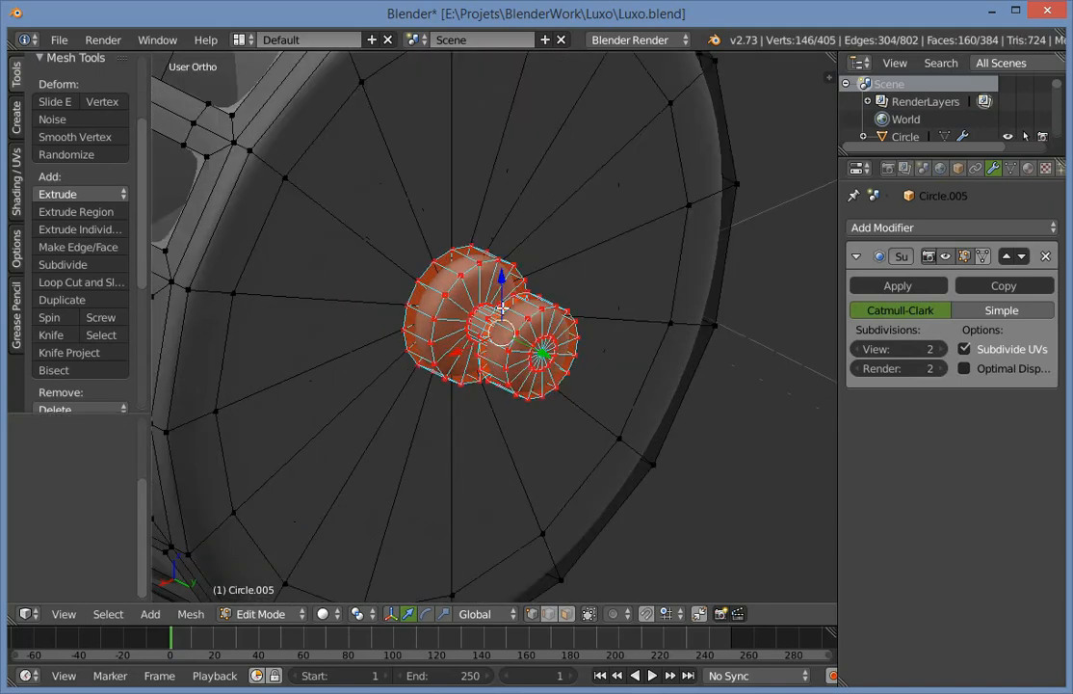
key(p)
click(460, 306)
key(Tab)
right_click(517, 361)
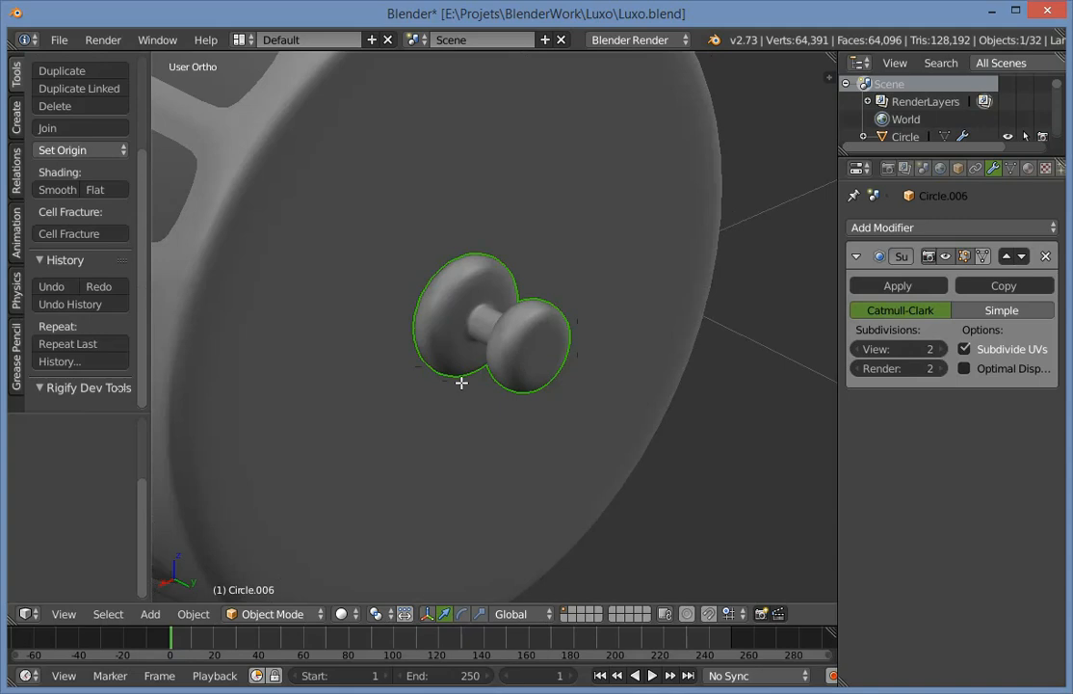
Set the separated knob's origin to its geometry.
key(Tab)
key(KP_3)
scroll(539, 400, down, 8)
key(Tab)
scroll(542, 361, up, 6)
key(Tab)
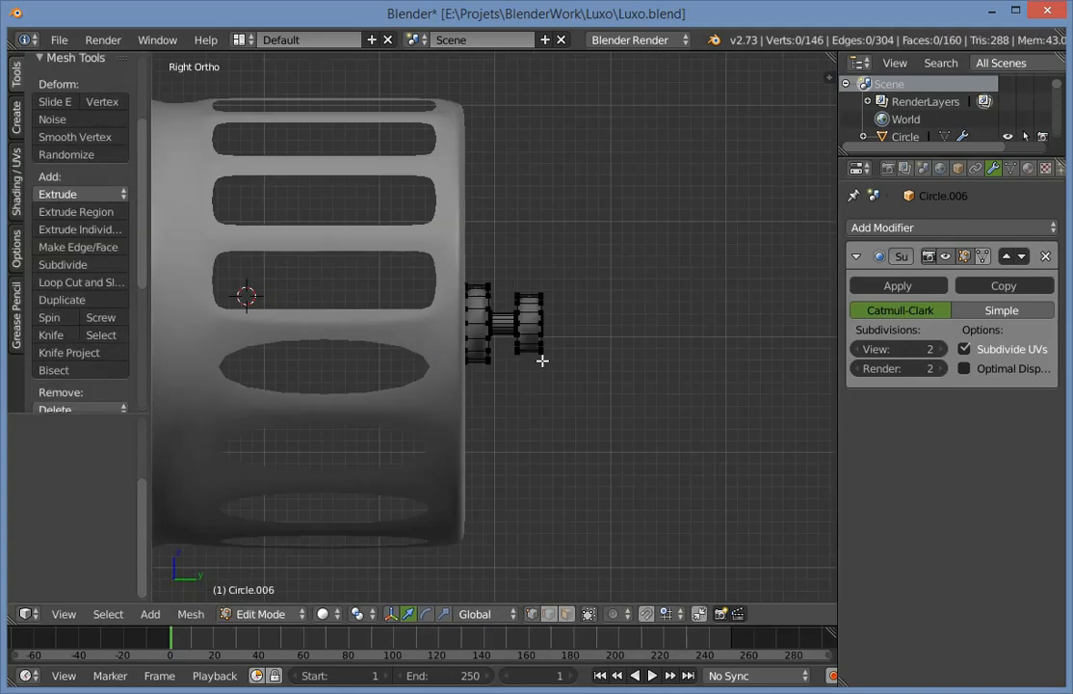
key(Tab)
scroll(501, 381, down, 11)
scroll(337, 347, up, 5)
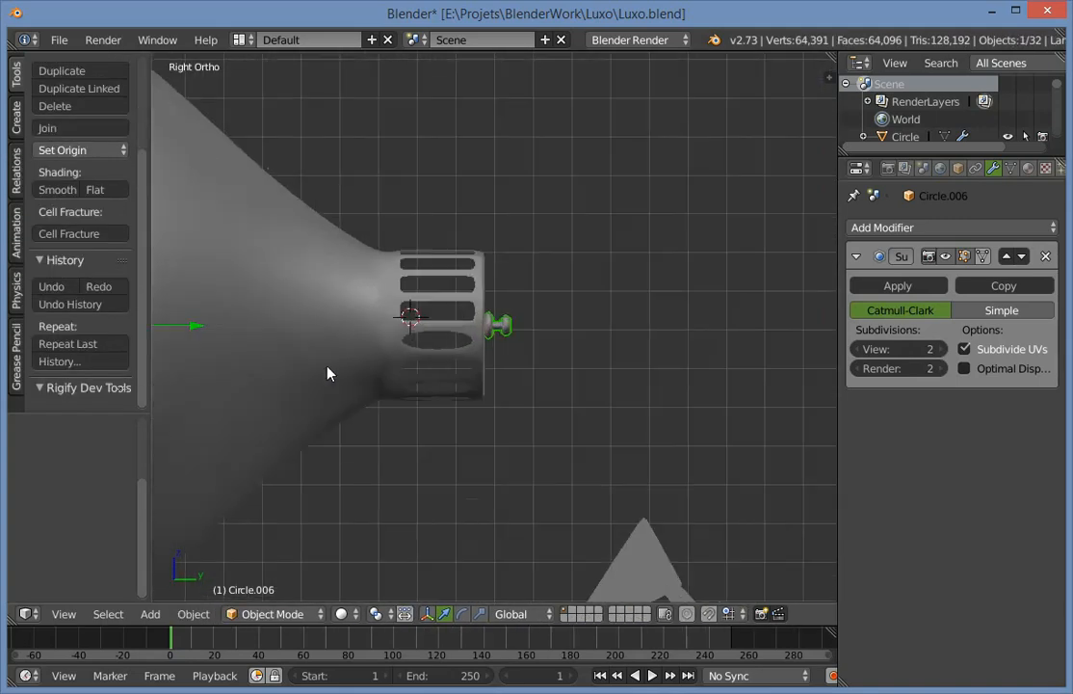
scroll(506, 304, down, 2)
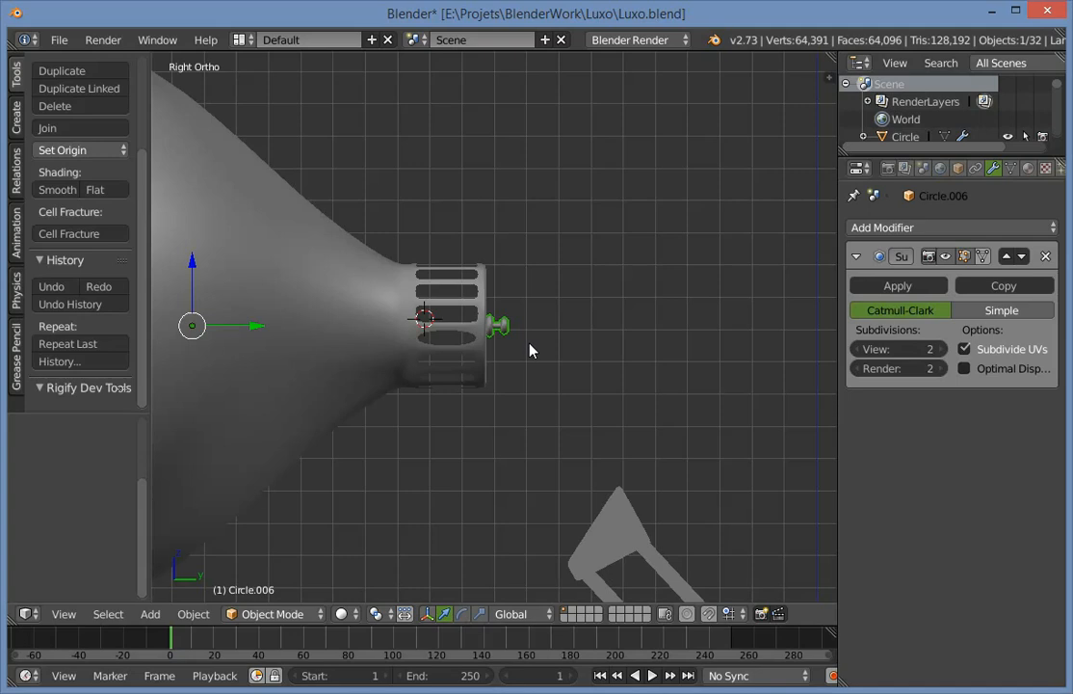
key(shift+ctrl+alt+c)
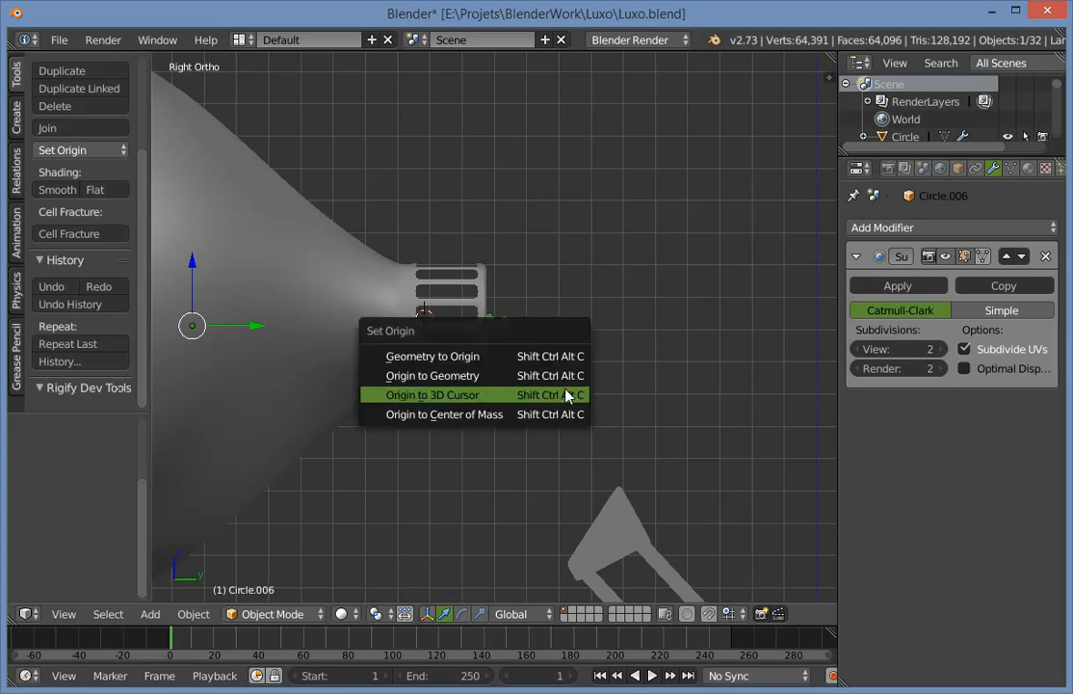
click(525, 378)
Delete the center vertex of the knob's back face so that the side against the end cap is open.
scroll(501, 366, up, 7)
key(z)
scroll(459, 339, up, 2)
key(Tab)
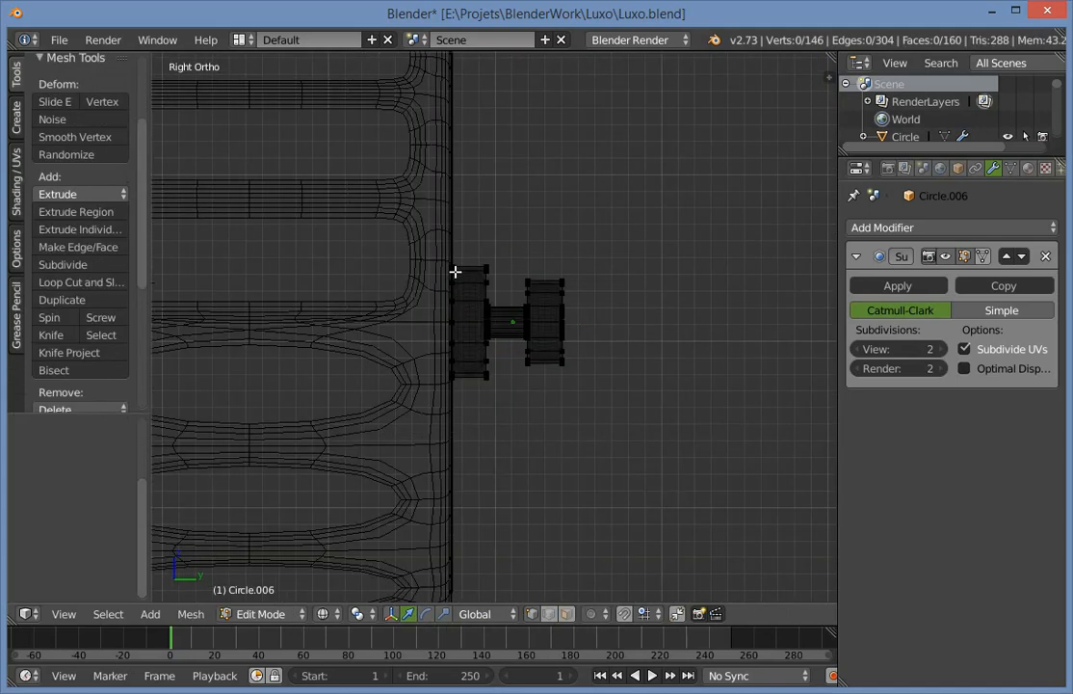
scroll(455, 273, up, 2)
key(a)
key(a)
key(b)
drag(453, 206, 279, 495)
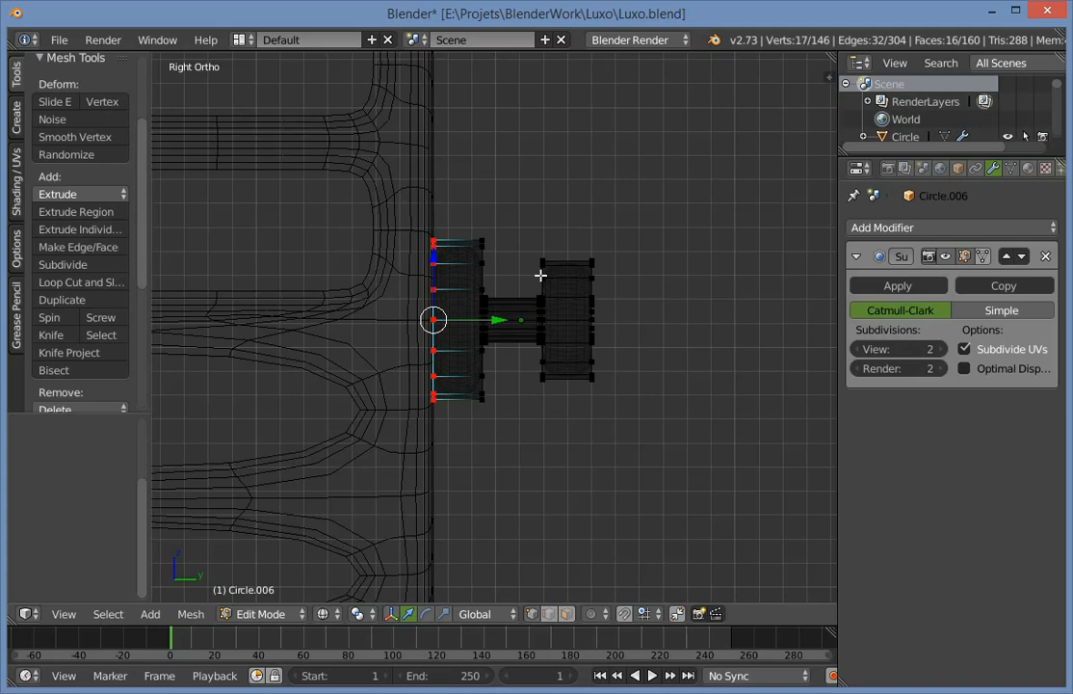
key(x)
middle_drag(541, 276, 552, 300)
key(x)
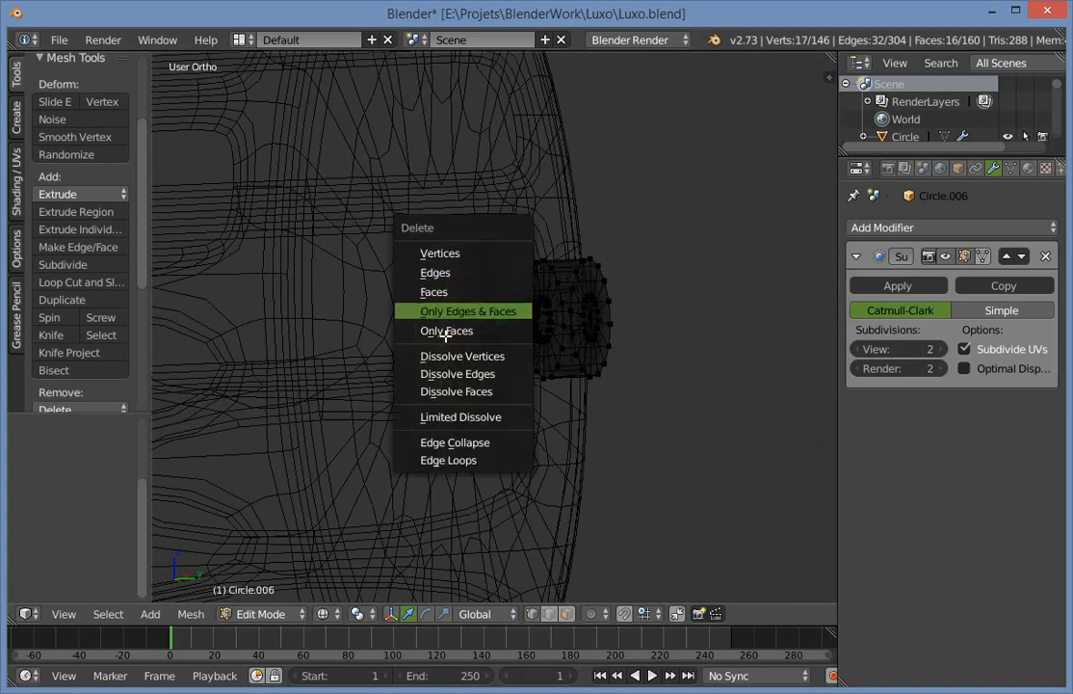
key(Escape)
key(z)
right_click(441, 323)
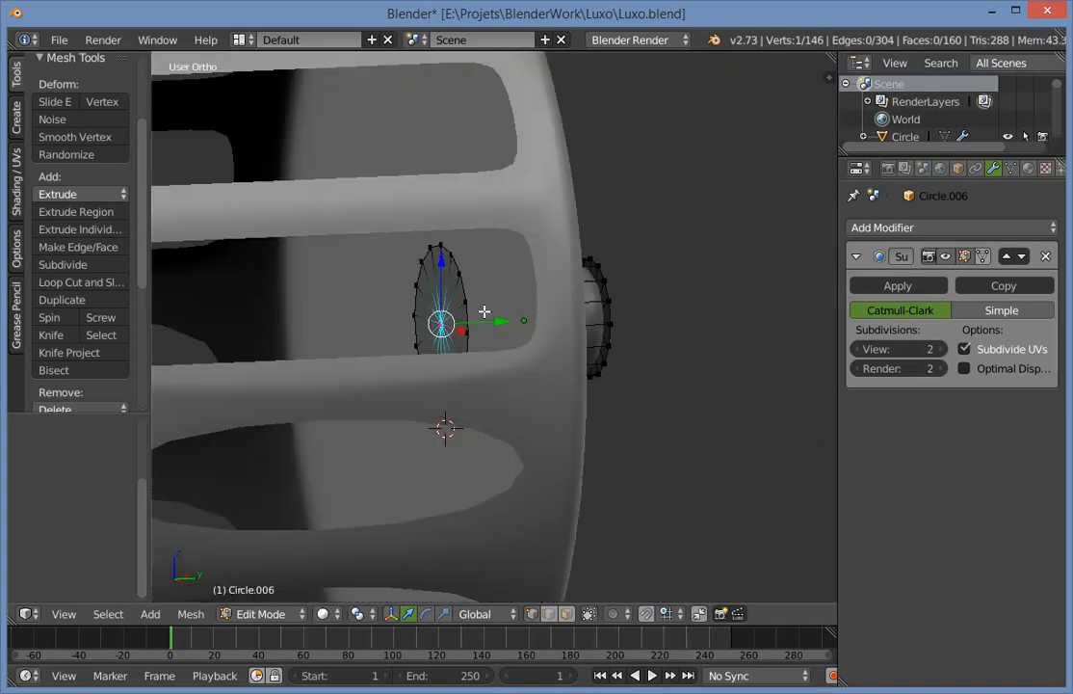
key(x)
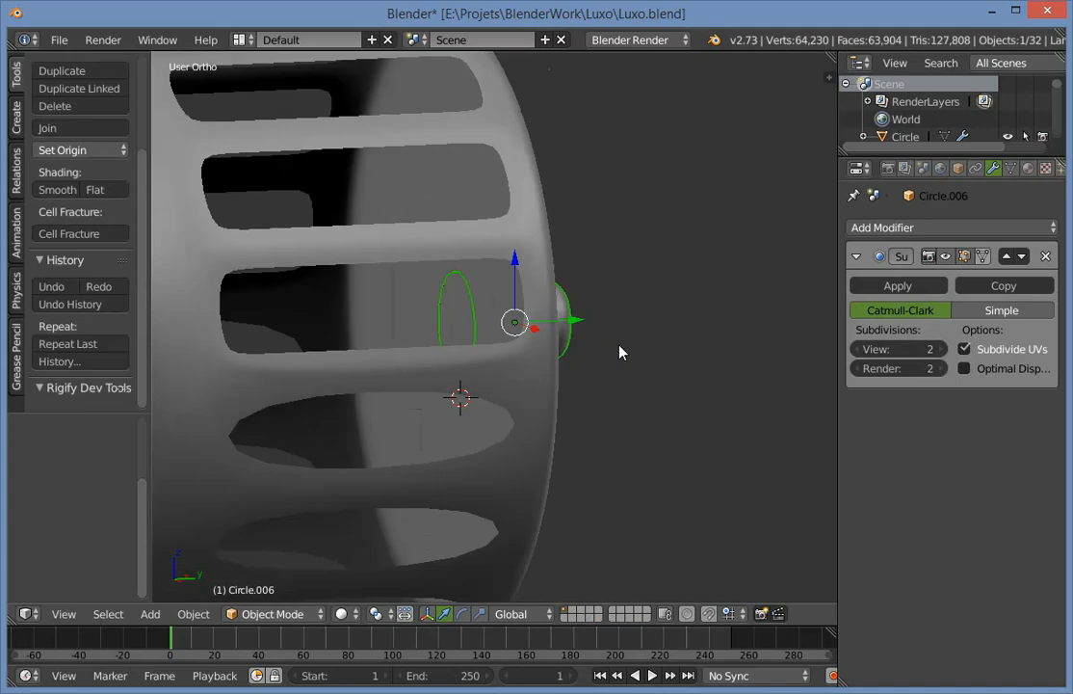
Examine the knob on the lamp head's end cap from the front, in a perspective angle and from the right side.
key(a)
middle_drag(619, 352, 544, 361)
key(KP_1)
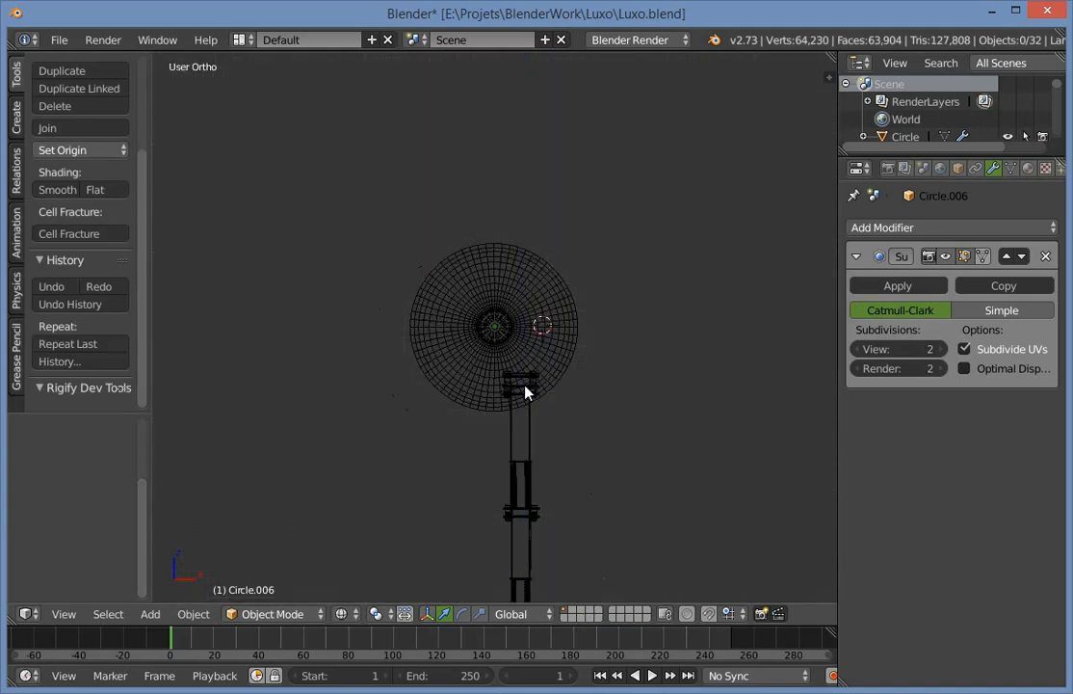
middle_drag(525, 385, 261, 433)
key(z)
scroll(489, 394, up, 11)
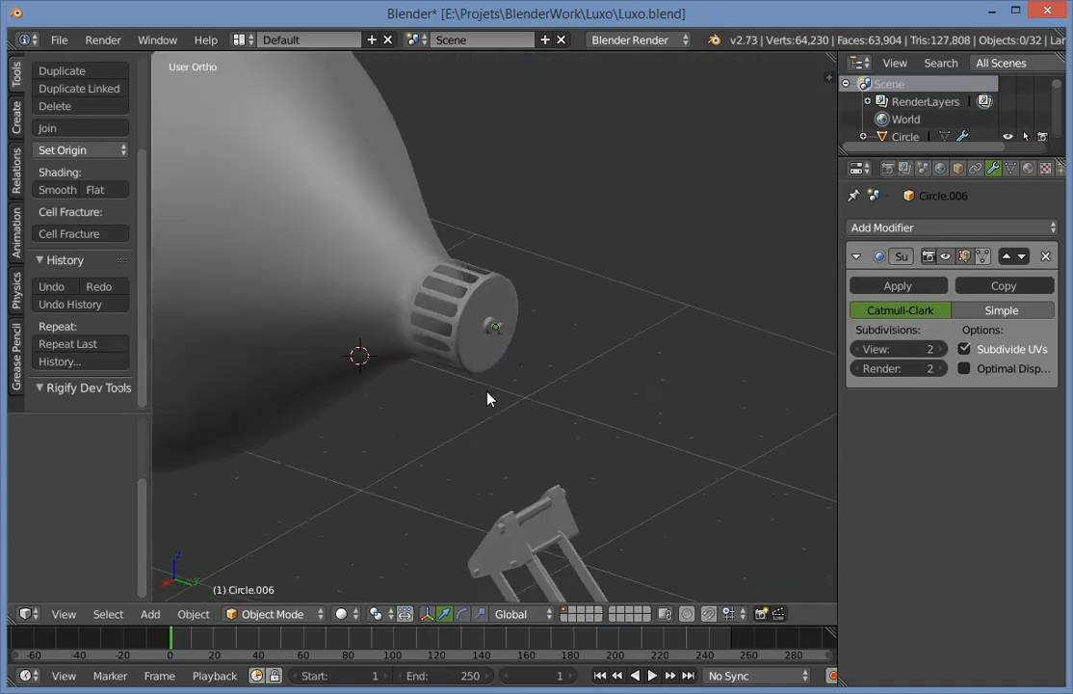
key(KP_3)
scroll(532, 334, up, 5)
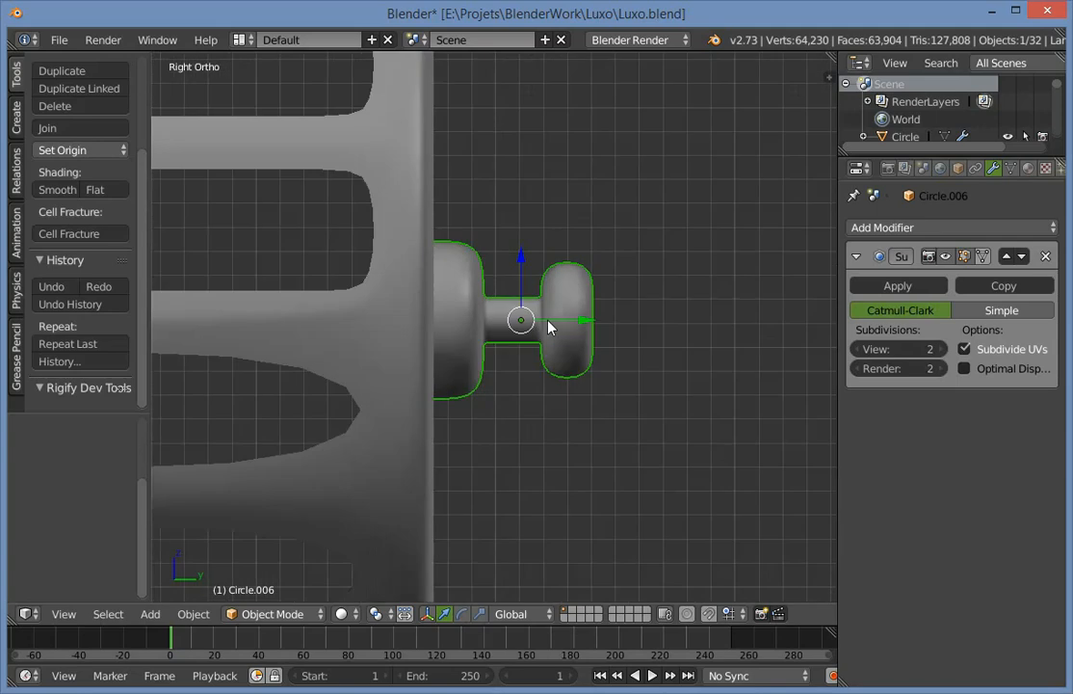
Select the open back edge loop of the knob in Edit Mode and snap the 3D cursor to it.
key(Tab)
key(z)
key(Tab)
key(Tab)
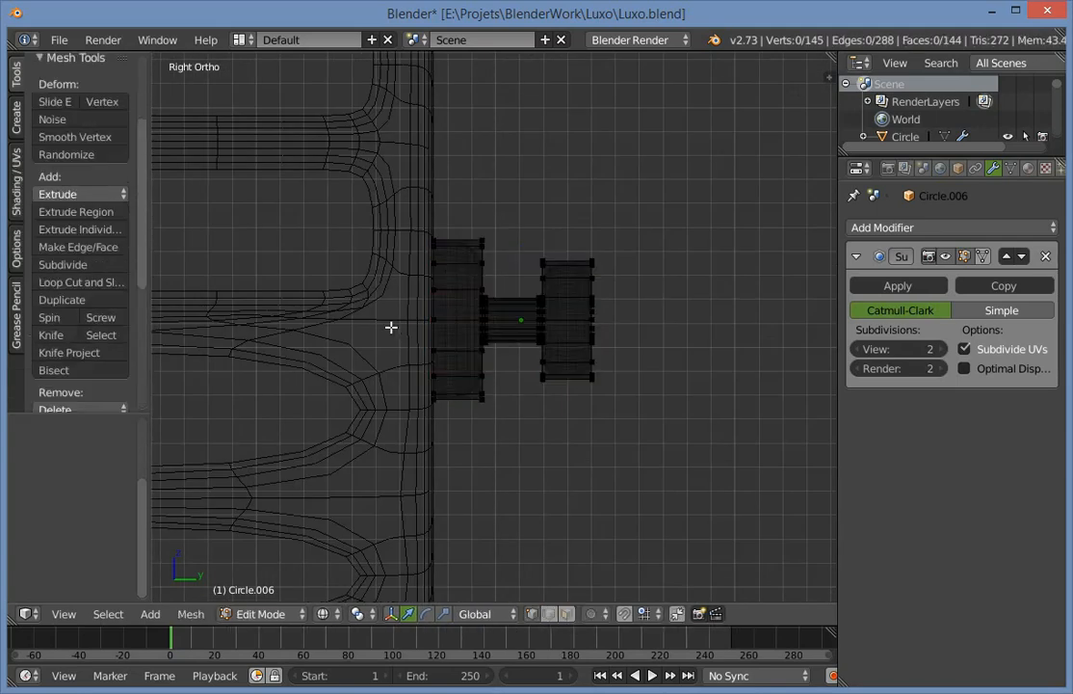
middle_drag(390, 328, 463, 333)
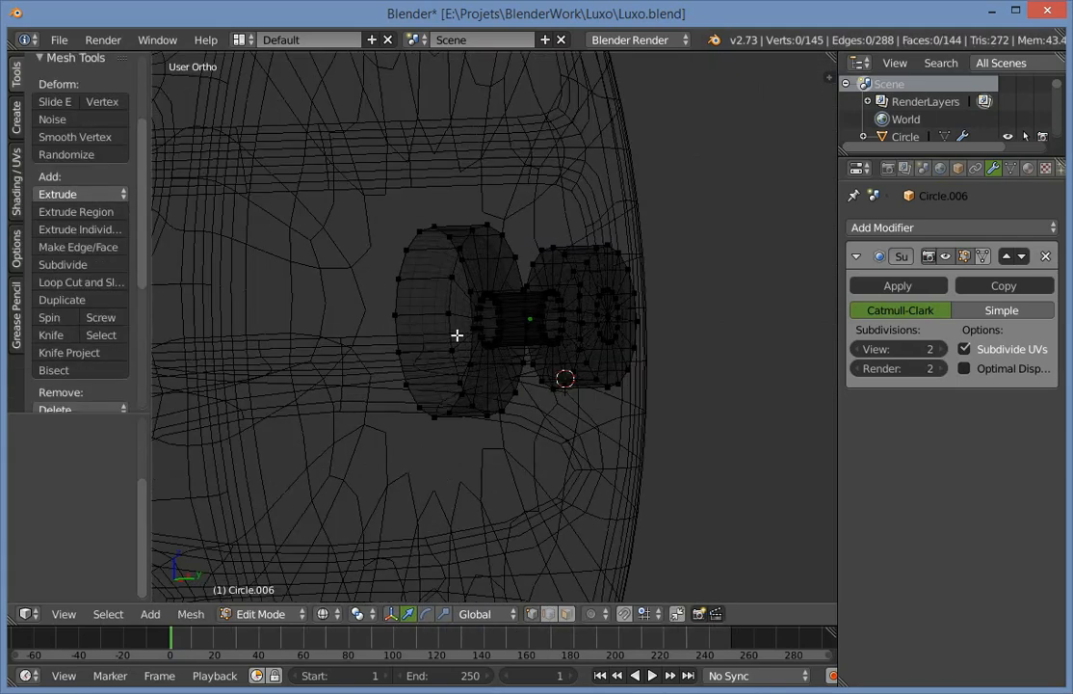
alt+right_click(469, 368)
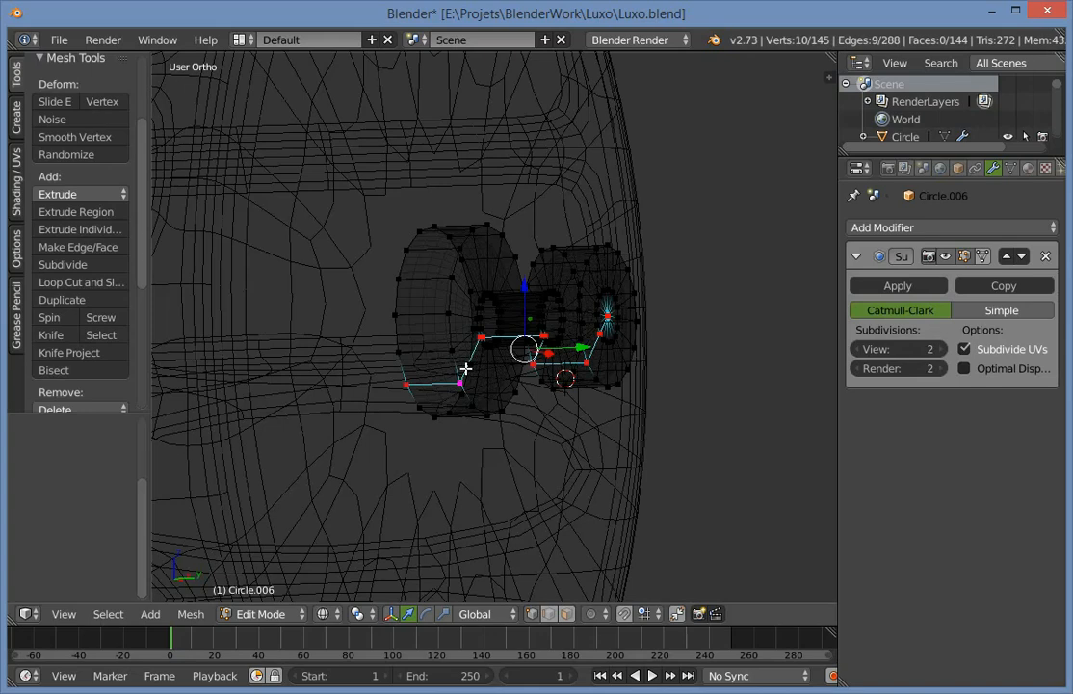
key(a)
alt+right_click(414, 405)
scroll(453, 322, up, 1)
key(shift+s)
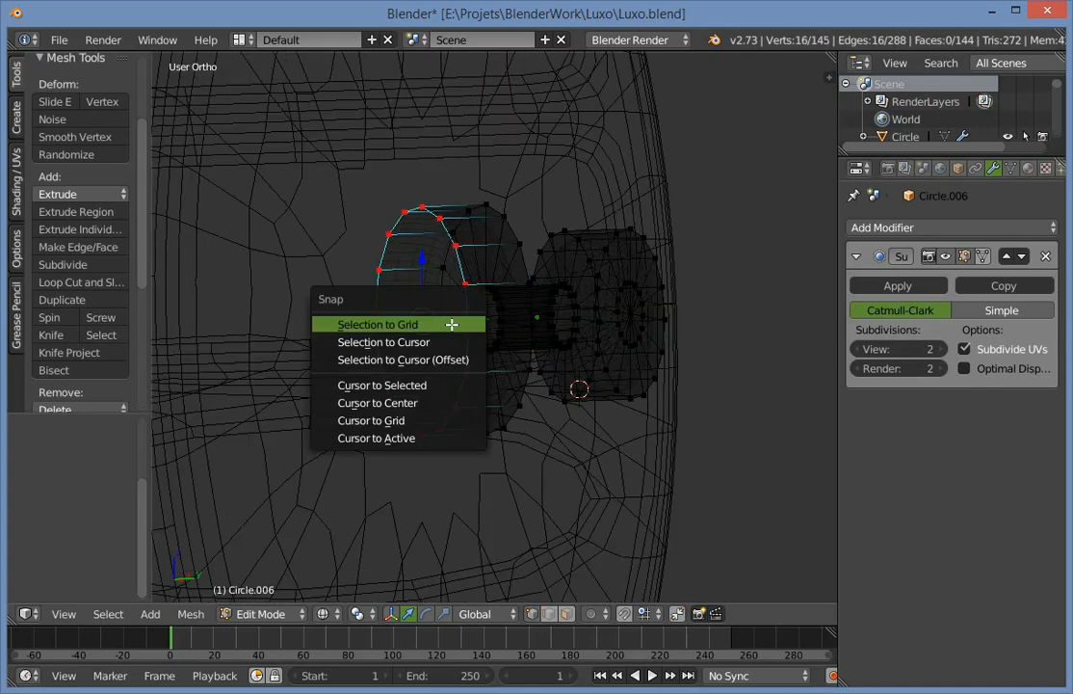
click(438, 386)
Set the knob's origin to the 3D cursor at the center of its open back.
middle_drag(439, 447, 425, 252)
middle_drag(503, 334, 646, 329)
key(Tab)
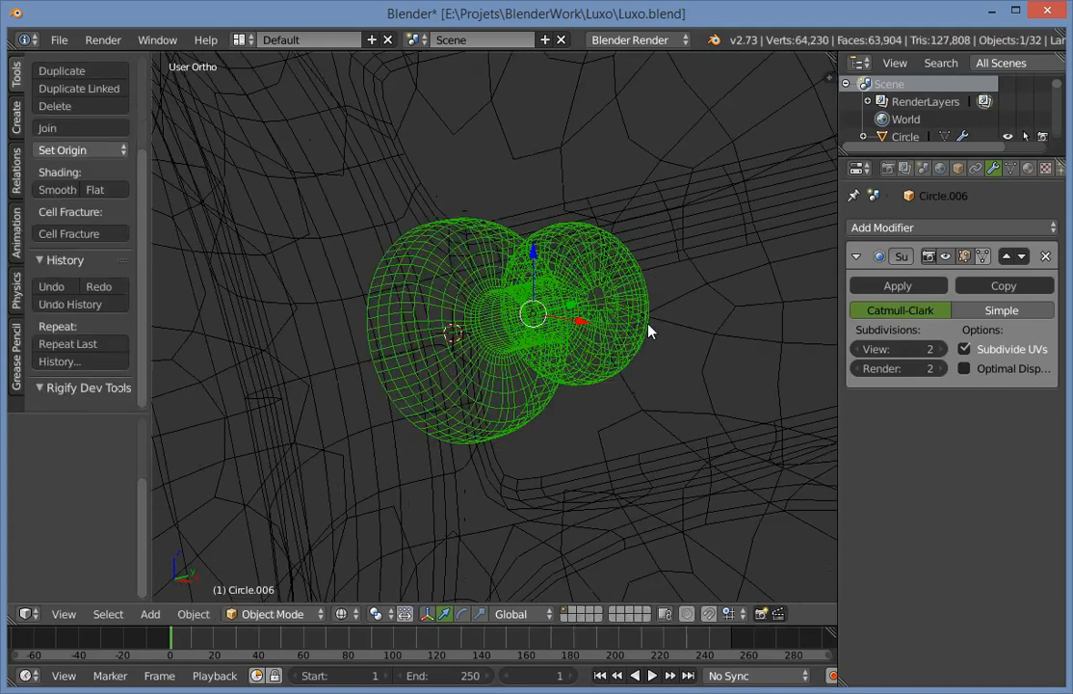
key(shift+ctrl+alt+c)
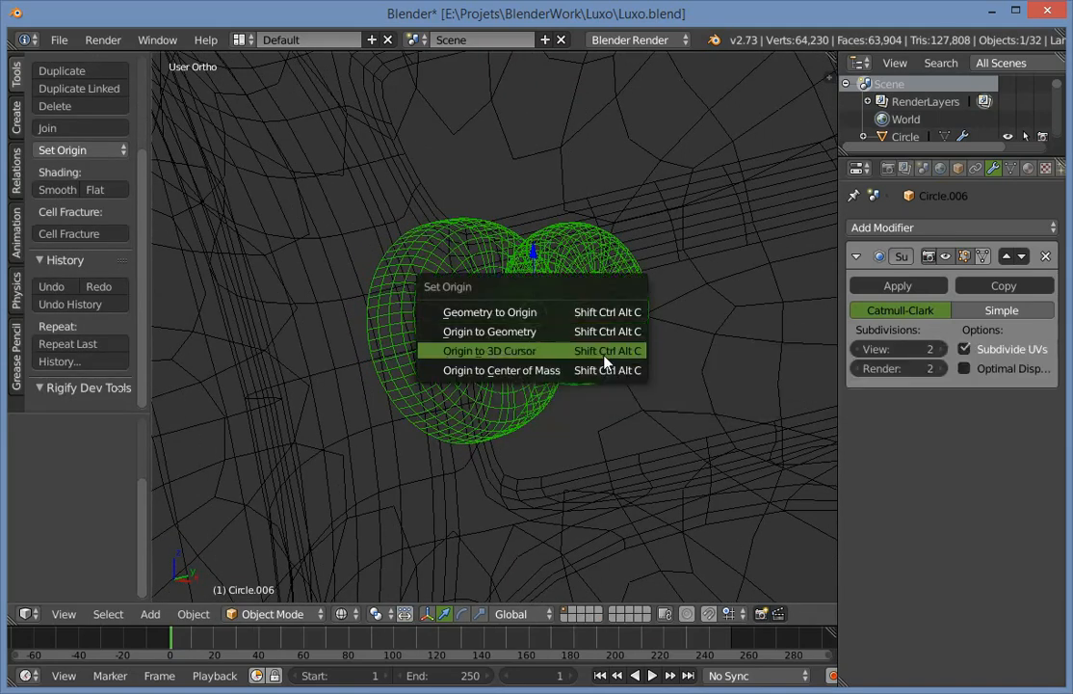
click(607, 361)
Scale the knob up from its base on the end cap, adjust its size once more and deselect it.
key(KP_3)
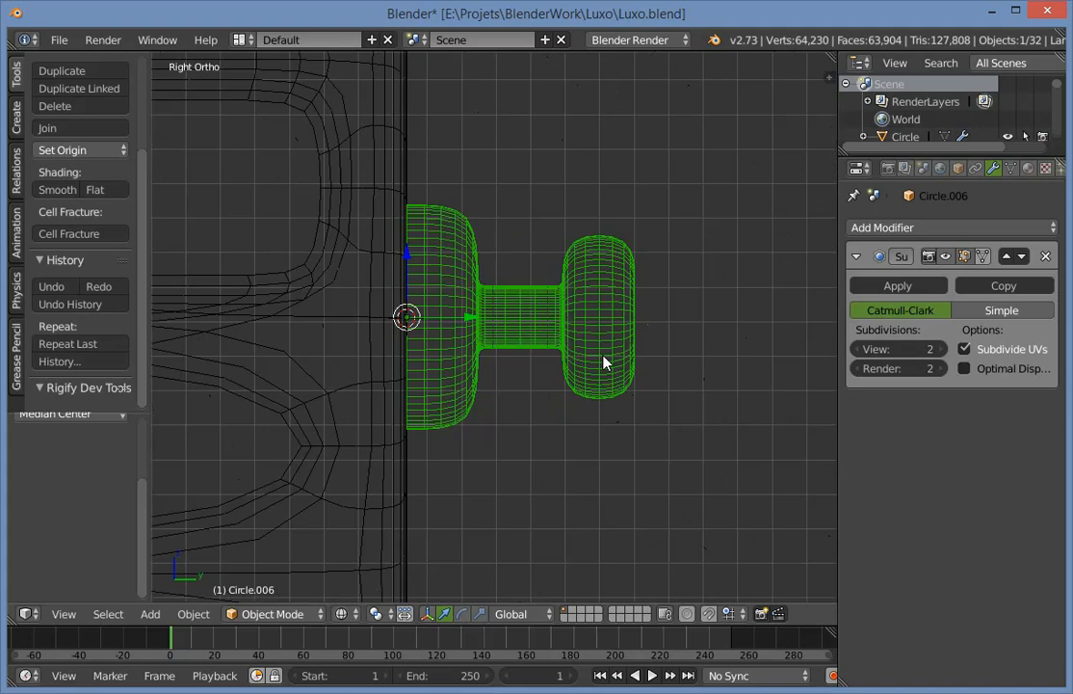
key(z)
key(s)
click(621, 461)
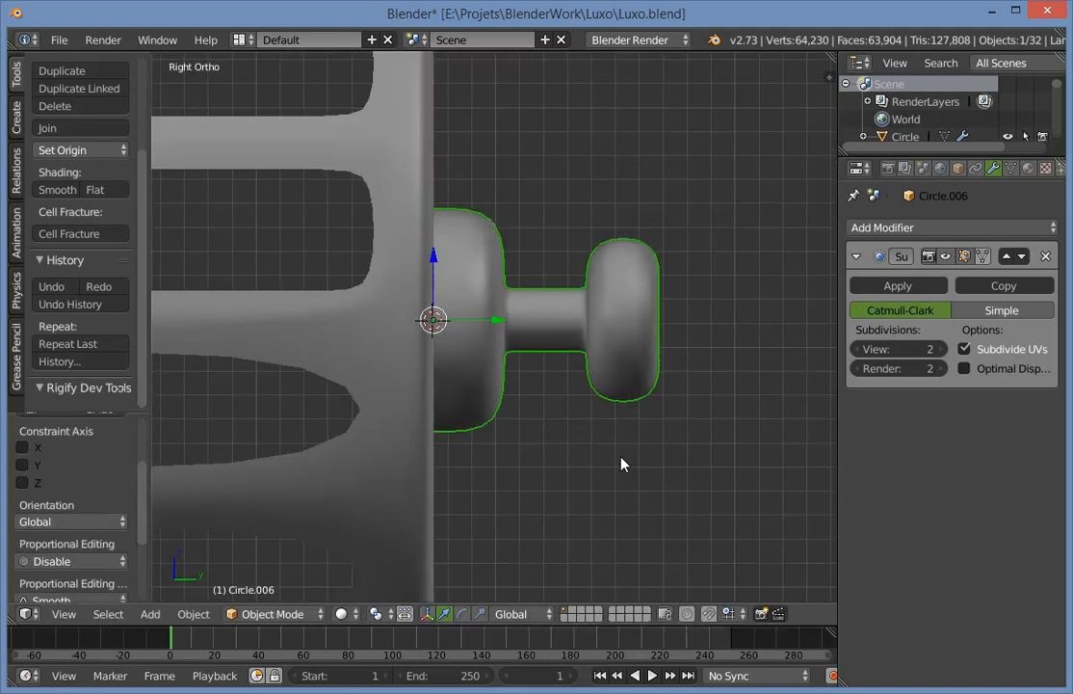
scroll(579, 456, down, 4)
middle_drag(610, 429, 578, 436)
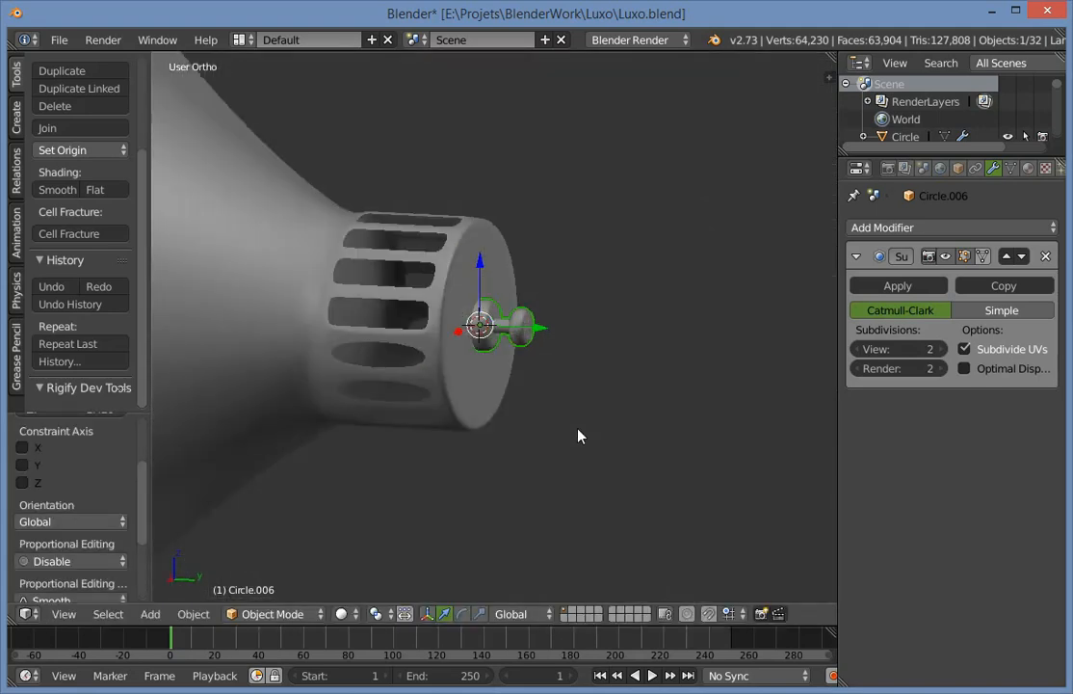
key(s)
click(690, 429)
key(a)
scroll(646, 475, down, 9)
middle_drag(646, 395, 619, 481)
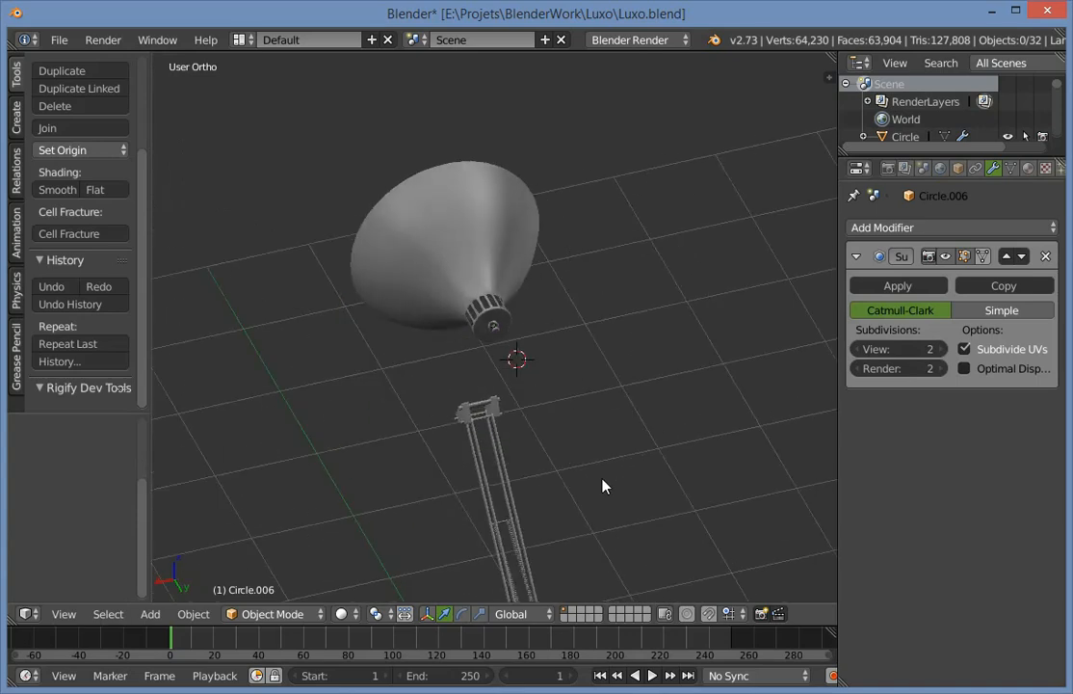
Move the end cap's inner edge loop and center vertex slightly outward along the Y axis to round the cap.
scroll(592, 457, up, 8)
right_click(451, 322)
key(Tab)
scroll(422, 304, up, 3)
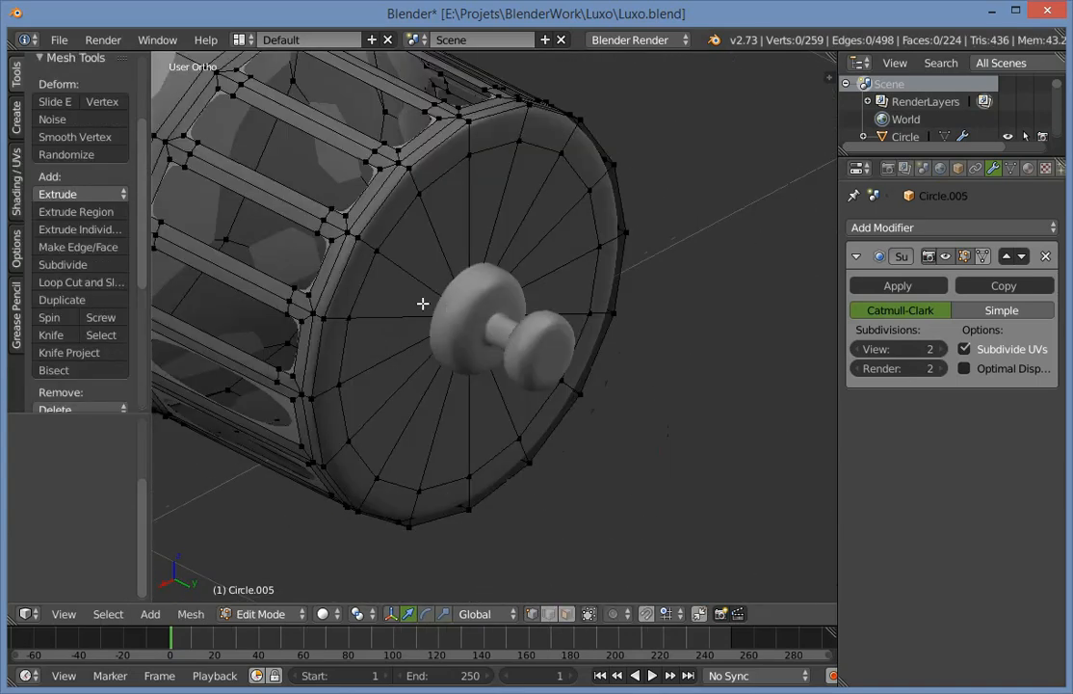
alt+right_click(339, 265)
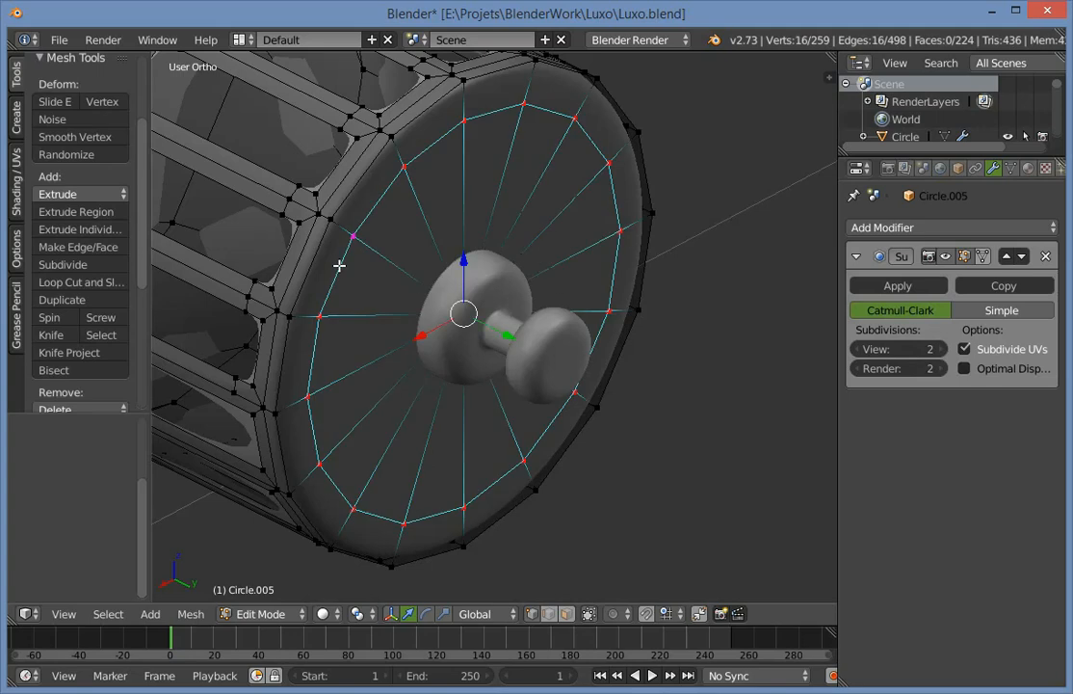
key(z)
key(z)
shift+right_click(461, 310)
key(g)
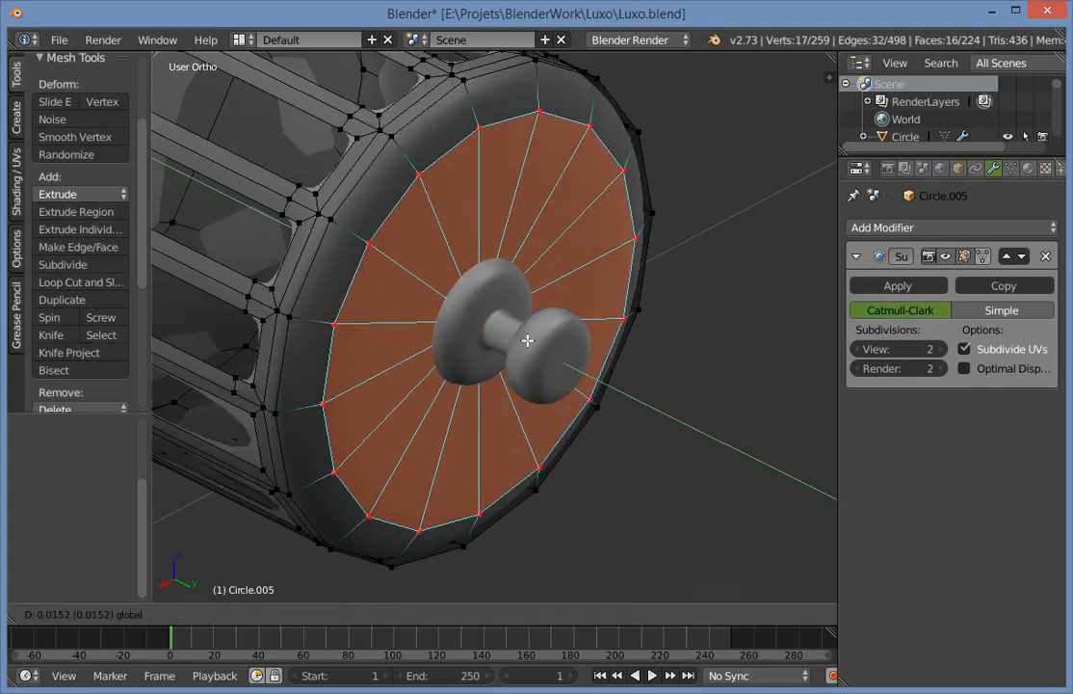
click(537, 353)
key(Tab)
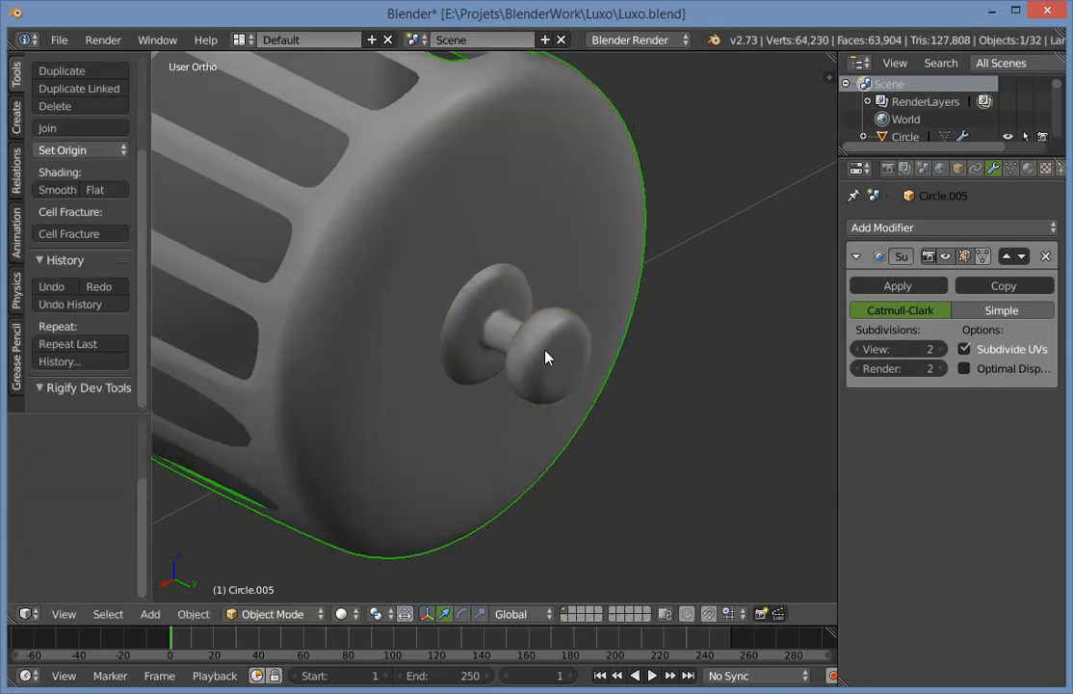
Move the knob slightly outward so that it sits on the rounded end cap, and deselect it.
right_click(506, 343)
key(g)
click(512, 345)
key(a)
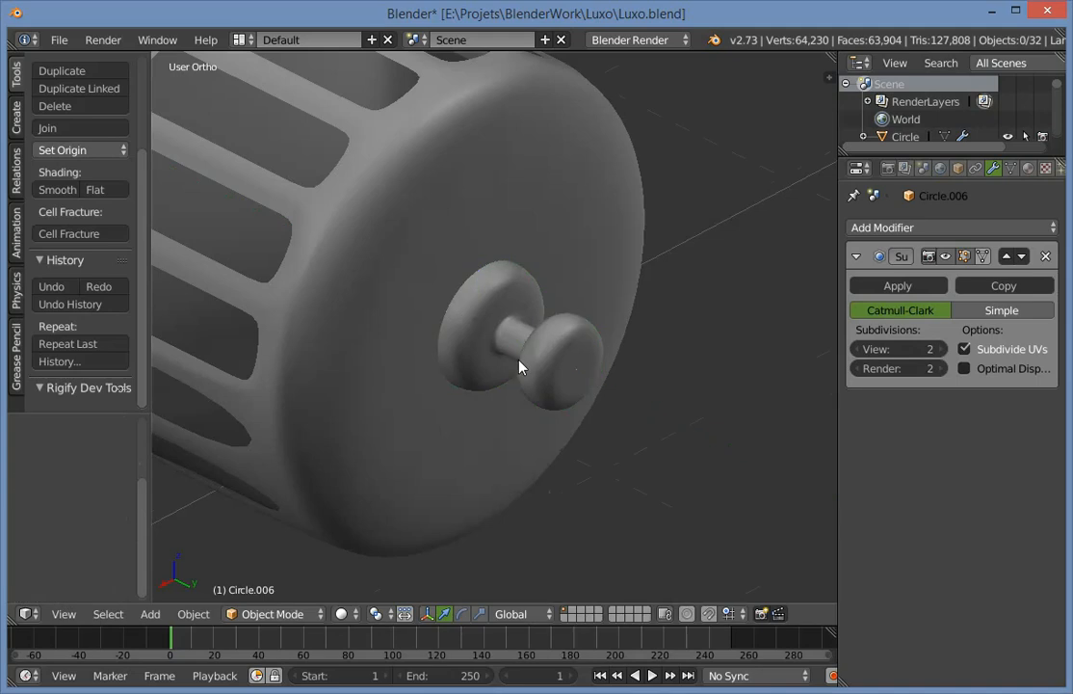
scroll(510, 390, down, 12)
scroll(608, 375, up, 2)
middle_drag(501, 421, 469, 479)
key(a)
scroll(592, 399, down, 3)
key(a)
Widen the lamp shade's opening by scaling up its rim vertices in the right wireframe view.
key(KP_3)
key(Tab)
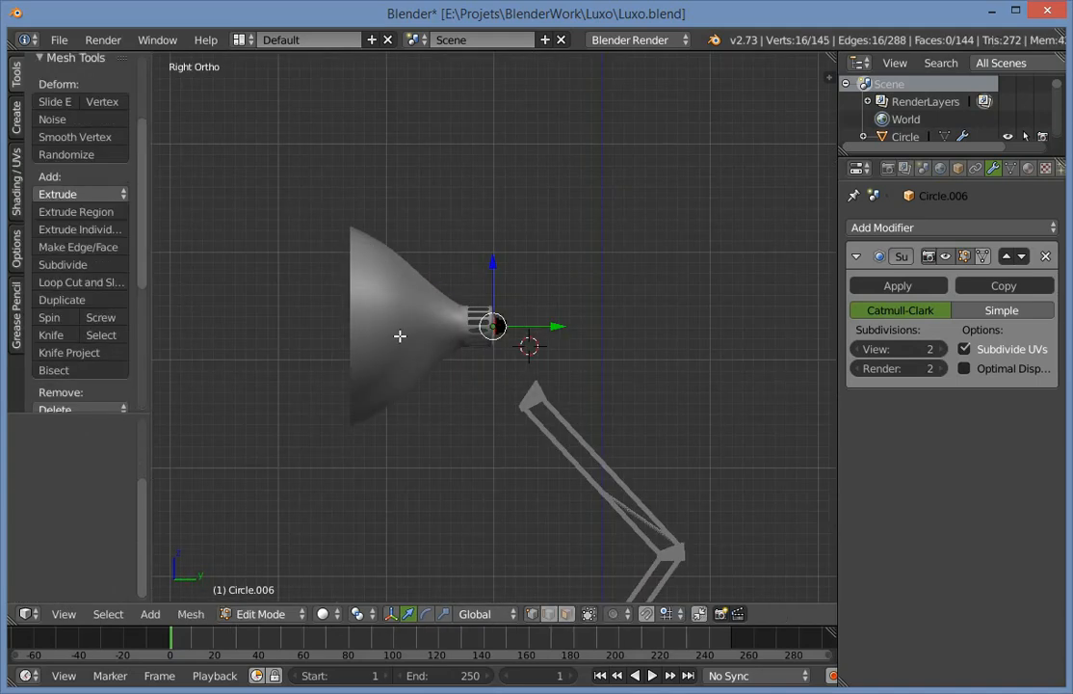
key(Tab)
right_click(394, 327)
key(Tab)
scroll(449, 324, up, 2)
shift+middle_drag(458, 319, 606, 301)
key(z)
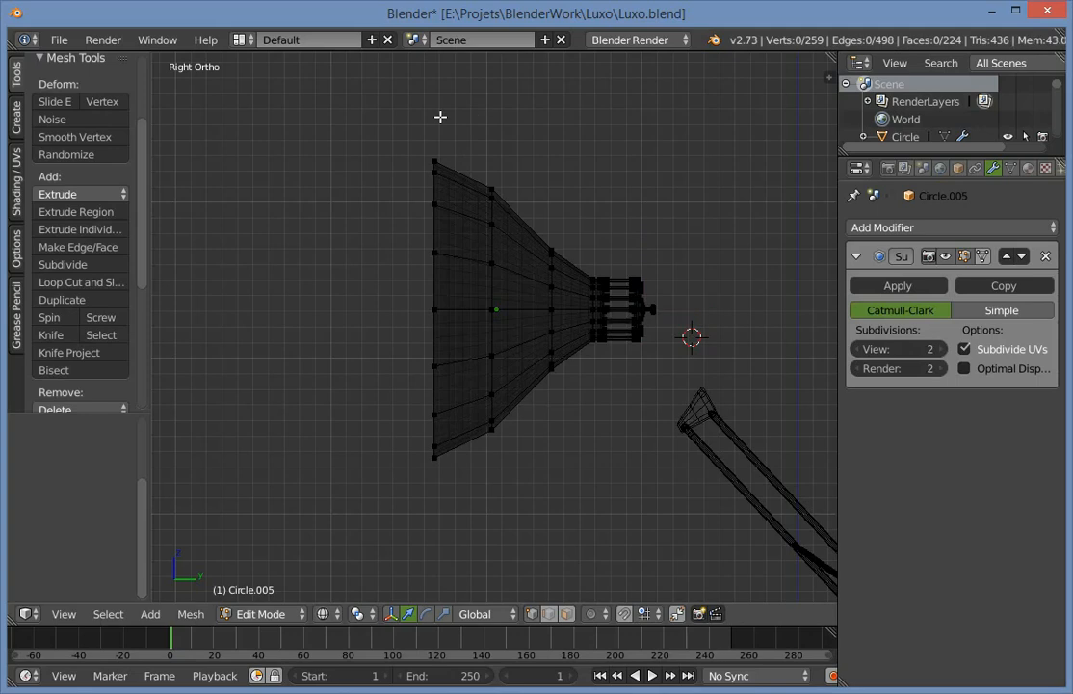
key(b)
drag(391, 137, 453, 578)
key(s)
click(570, 380)
key(Tab)
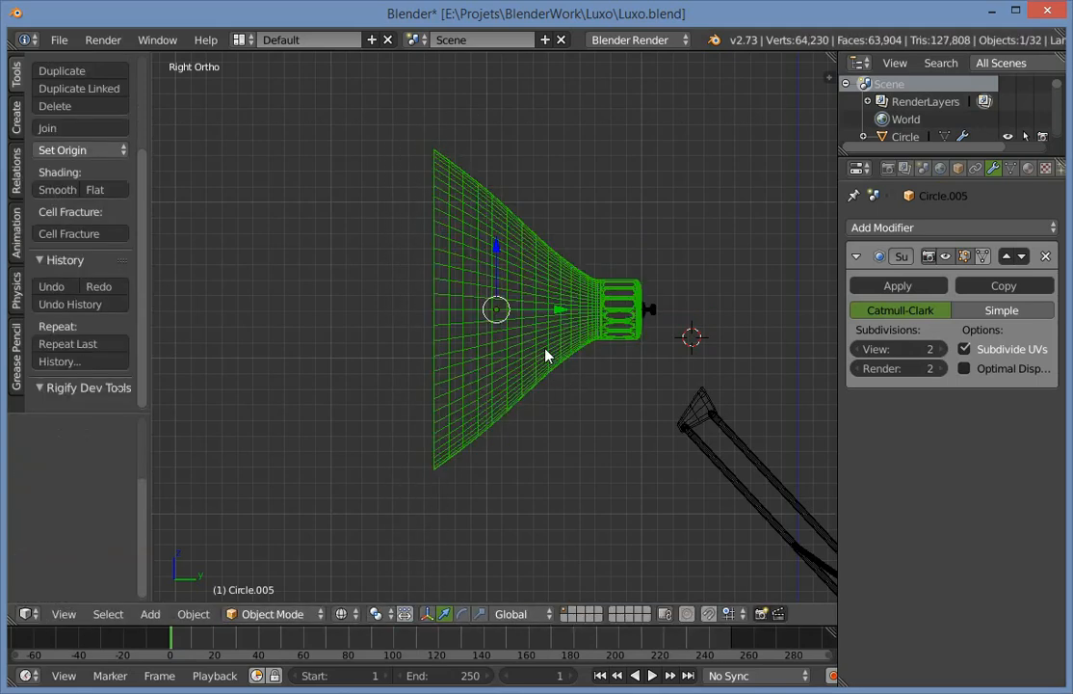
Slide the shade's edge loop nearest the rim slightly toward the neck.
key(z)
key(Tab)
key(a)
alt+right_click(497, 287)
key(g)
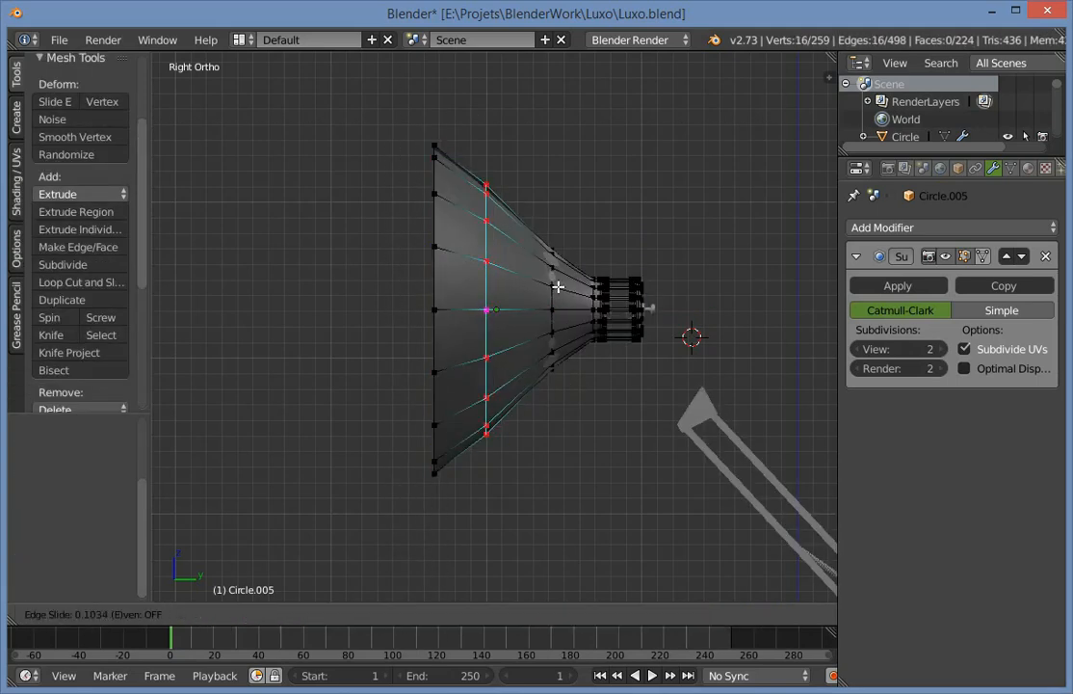
click(558, 286)
Add a centered loop cut between the rim and the next edge loop and scale it up to about 1.12.
key(ctrl+r)
click(477, 256)
right_click(477, 257)
key(s)
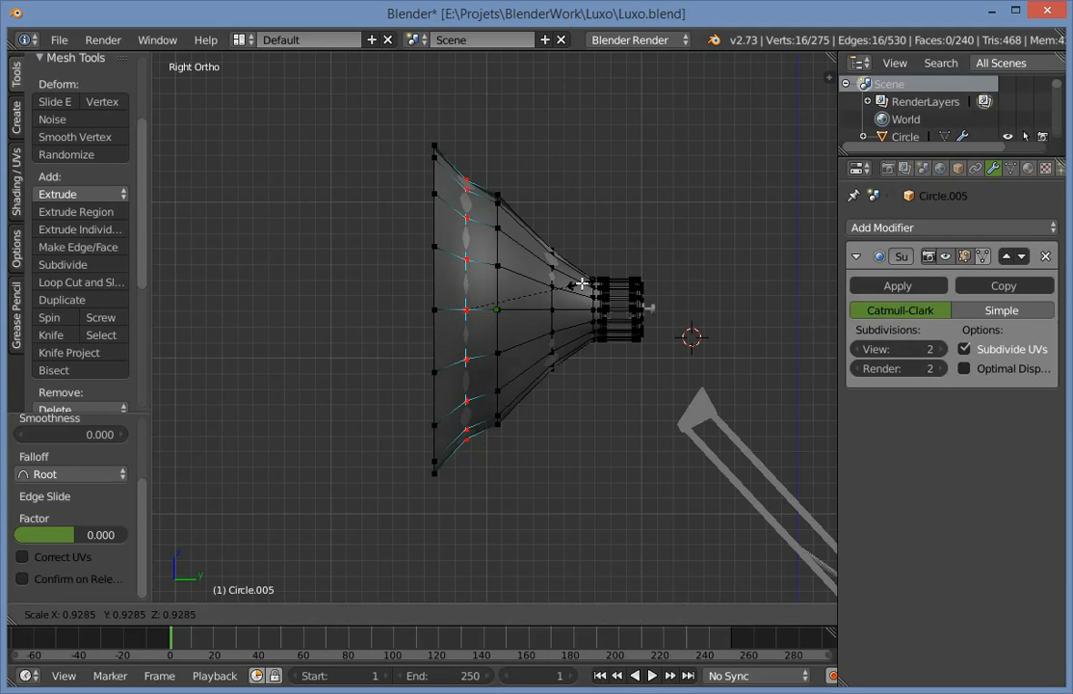
click(582, 283)
key(s)
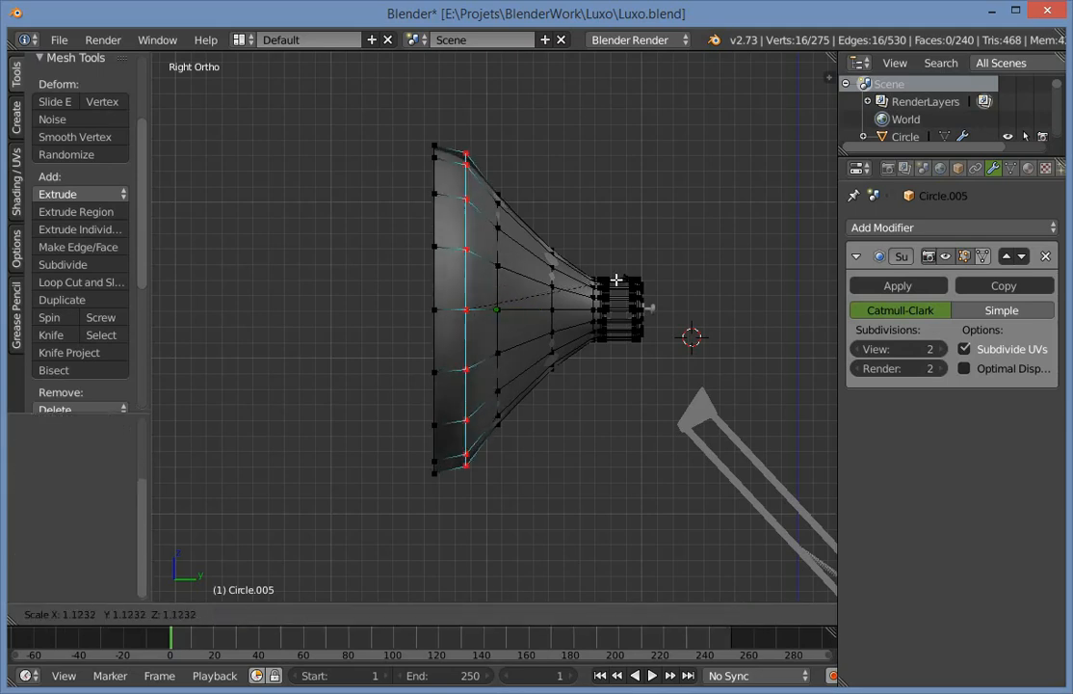
click(617, 279)
Slide the middle edge loop of the shade slightly back toward the rim.
key(Tab)
scroll(575, 305, down, 3)
scroll(575, 304, up, 4)
key(Tab)
key(a)
alt+right_click(500, 306)
key(g)
key(g)
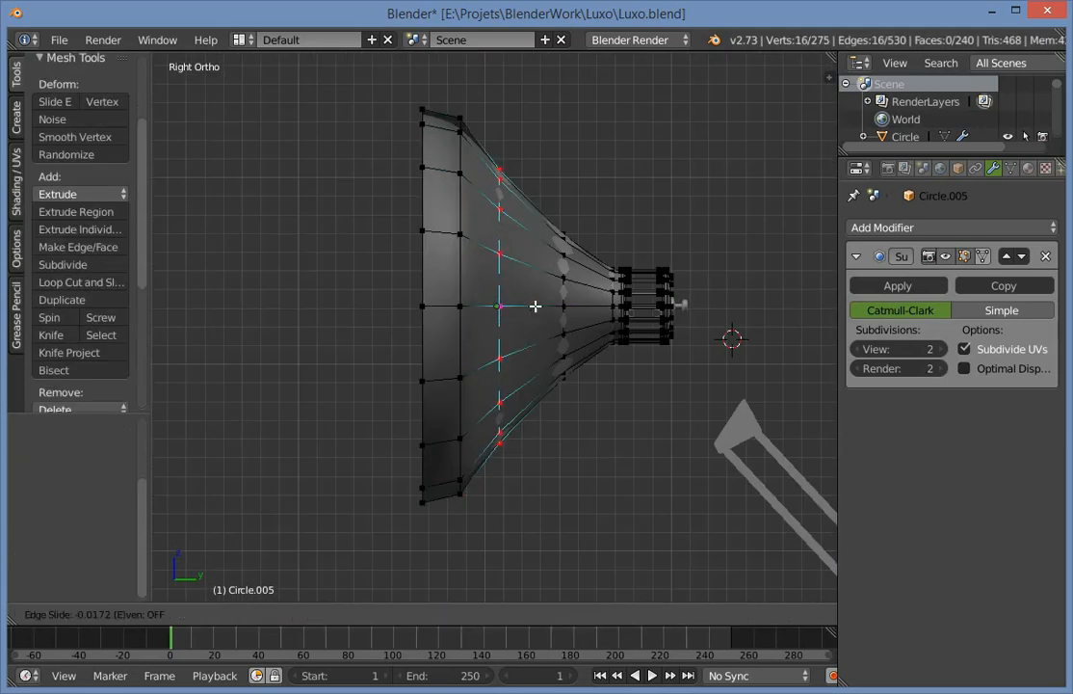
click(528, 306)
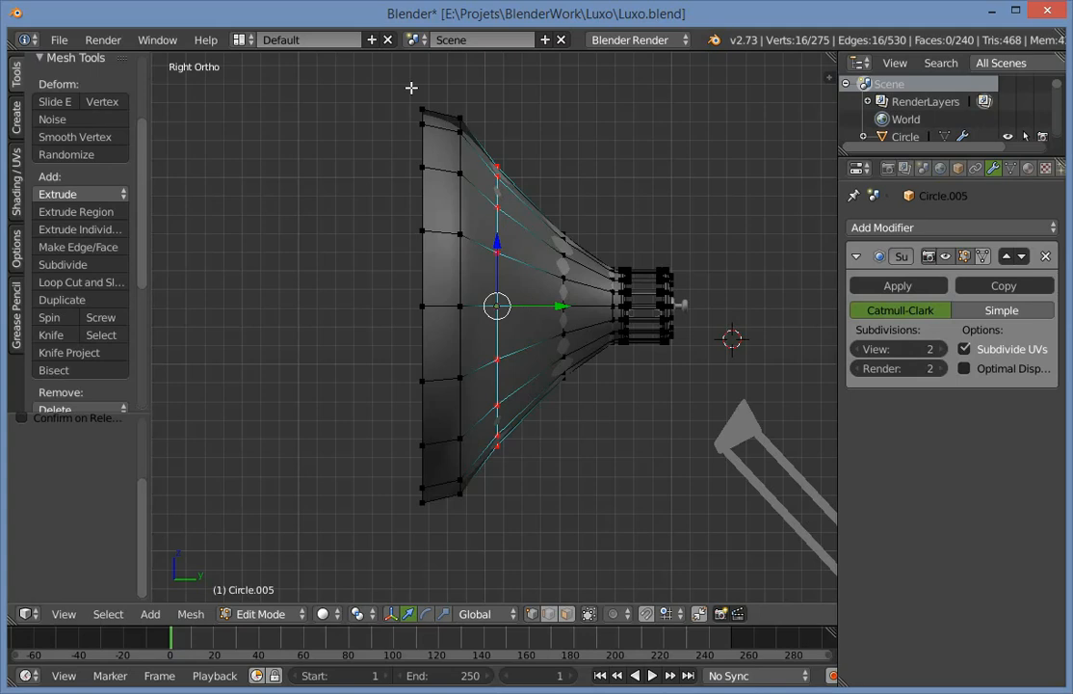
key(Tab)
key(Tab)
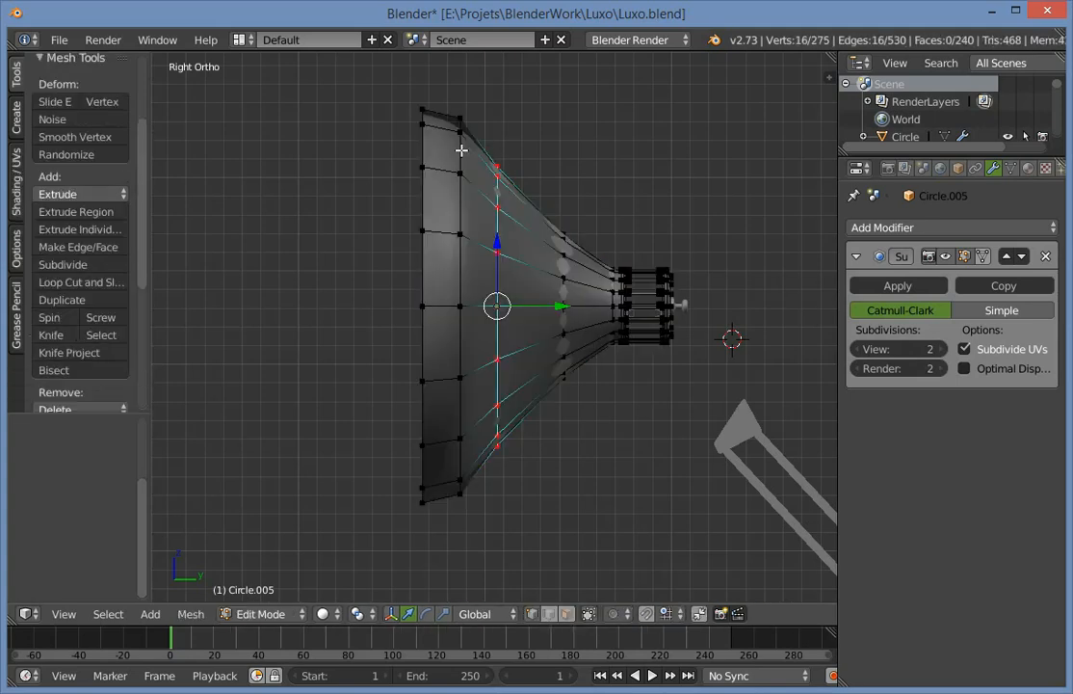
Slide the edge loop next to the rim slightly toward the neck and adjust its scale.
key(ctrl+r)
click(468, 152)
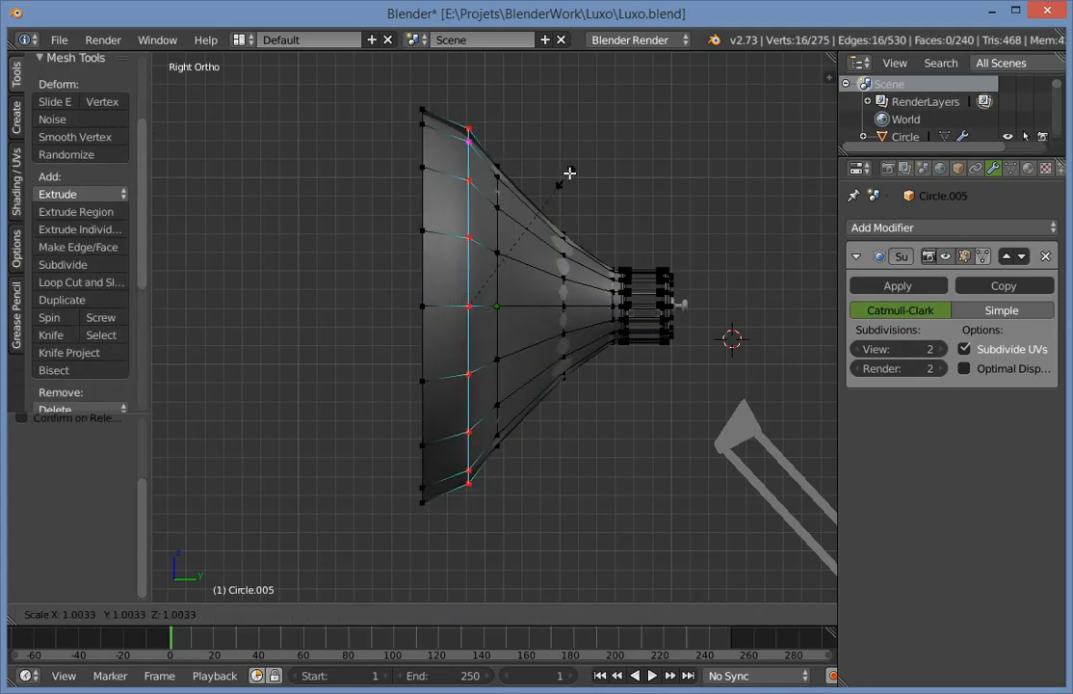
click(566, 173)
Select the front ring of faces at the shade's rim and move it outward along the Y axis.
key(a)
alt+right_click(422, 186)
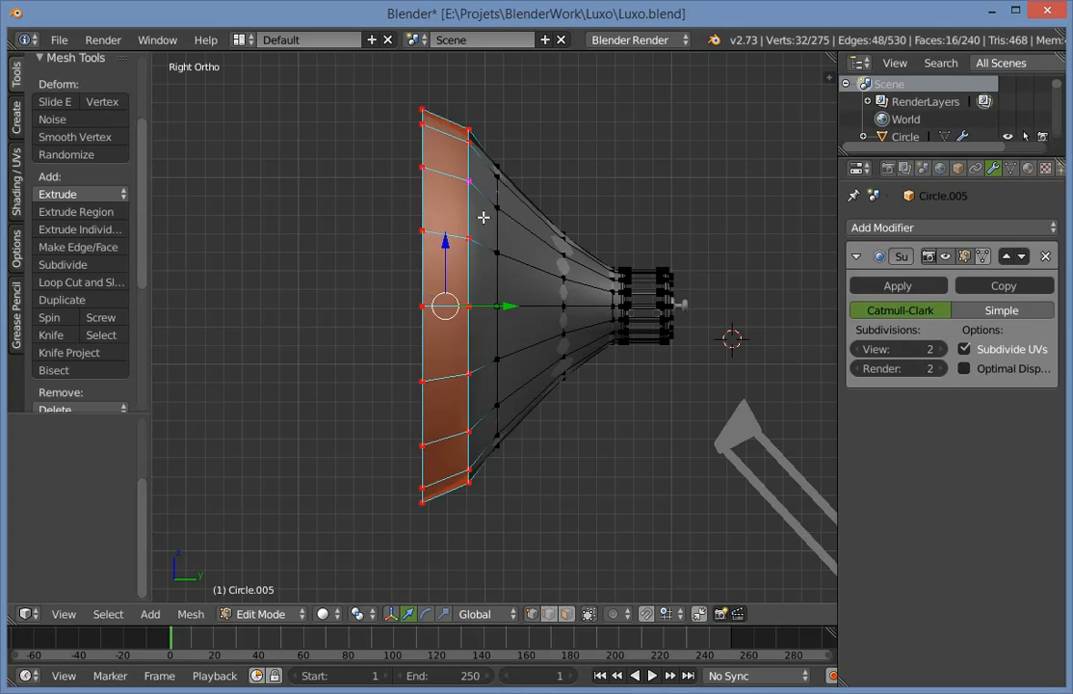
mouse_move(506, 300)
mouse_down()
mouse_move(488, 314)
mouse_move(503, 314)
mouse_up()
key(Tab)
key(Tab)
key(Tab)
Examine the whole lamp and the reshaped shade at an angle and from the right side.
scroll(581, 326, down, 7)
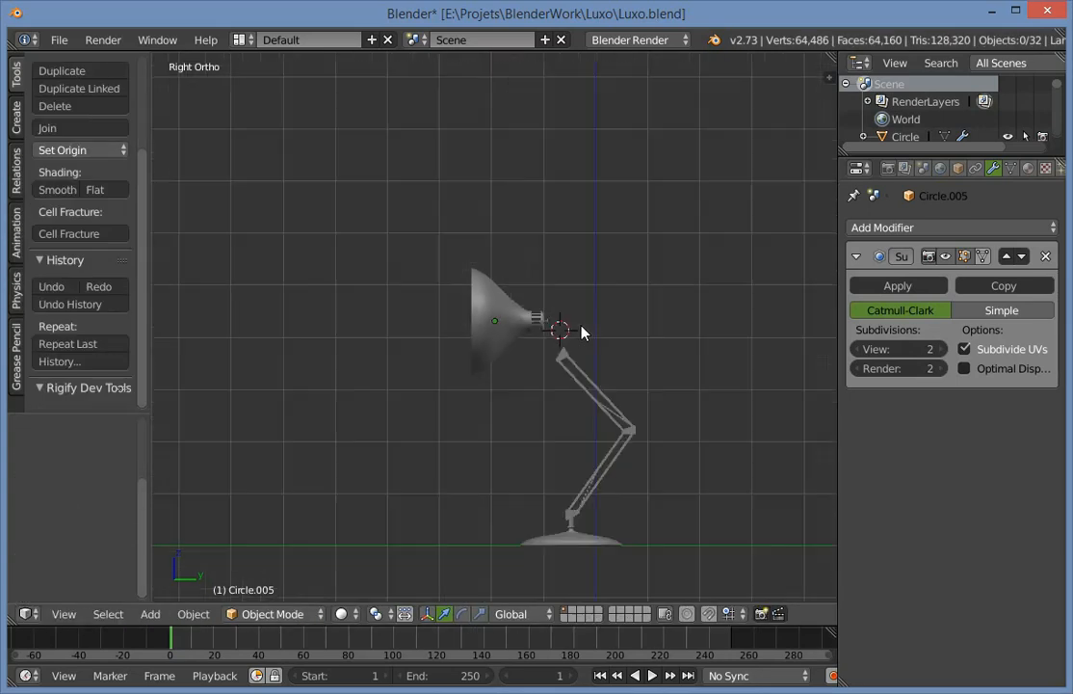
key(a)
key(a)
middle_drag(553, 386, 511, 433)
scroll(511, 433, up, 3)
key(KP_3)
scroll(509, 402, up, 5)
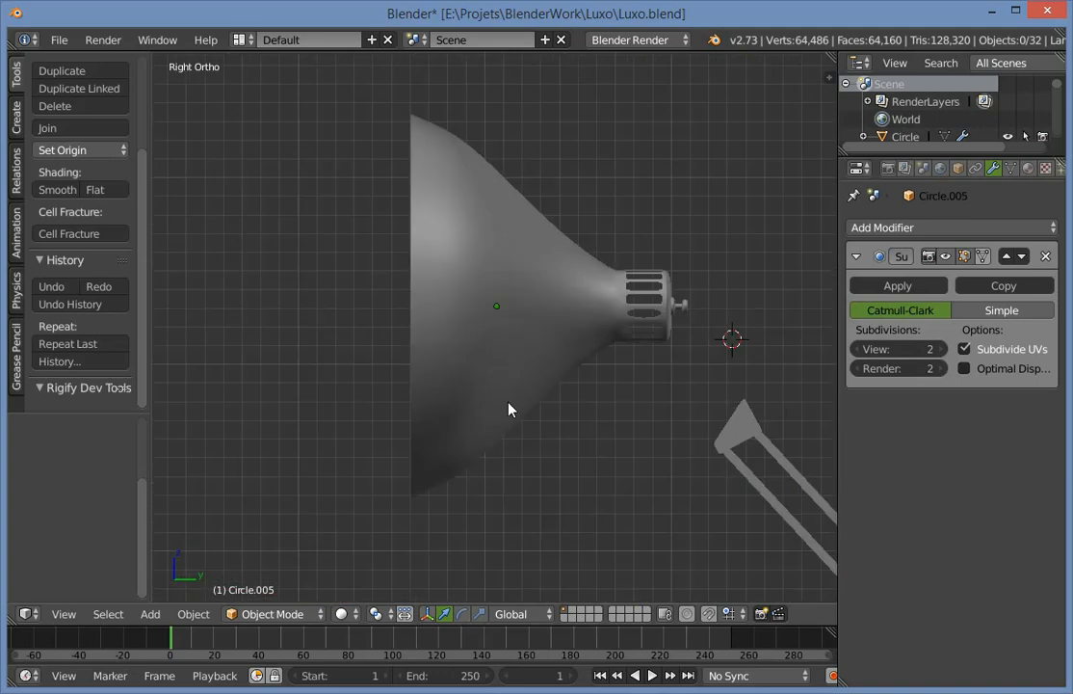
key(a)
key(a)
Examine the lamp head's vented neck and end cap mesh from the right side and the front.
scroll(665, 319, up, 3)
shift+middle_drag(741, 308, 453, 306)
scroll(462, 289, up, 6)
key(Tab)
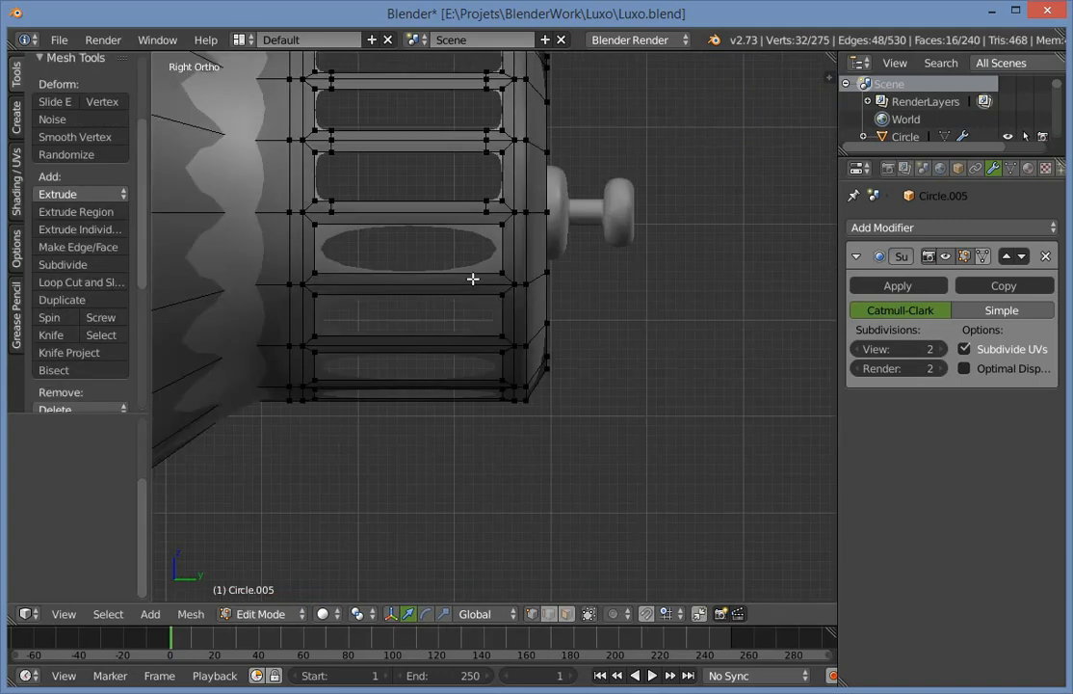
middle_drag(384, 287, 389, 435)
key(KP_1)
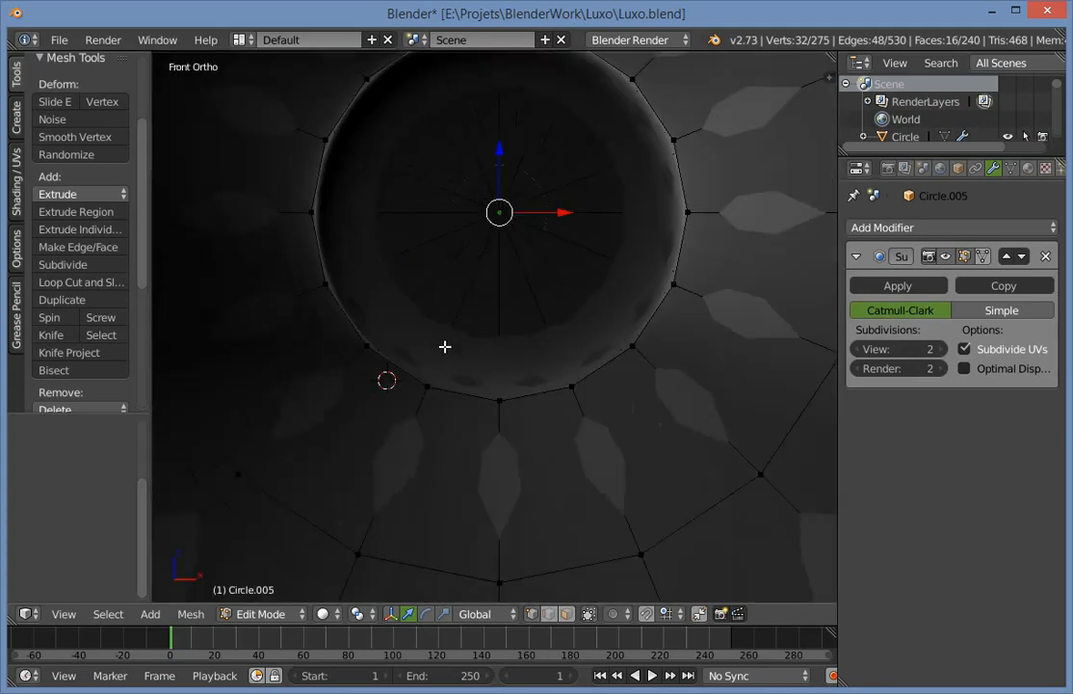
key(KP_3)
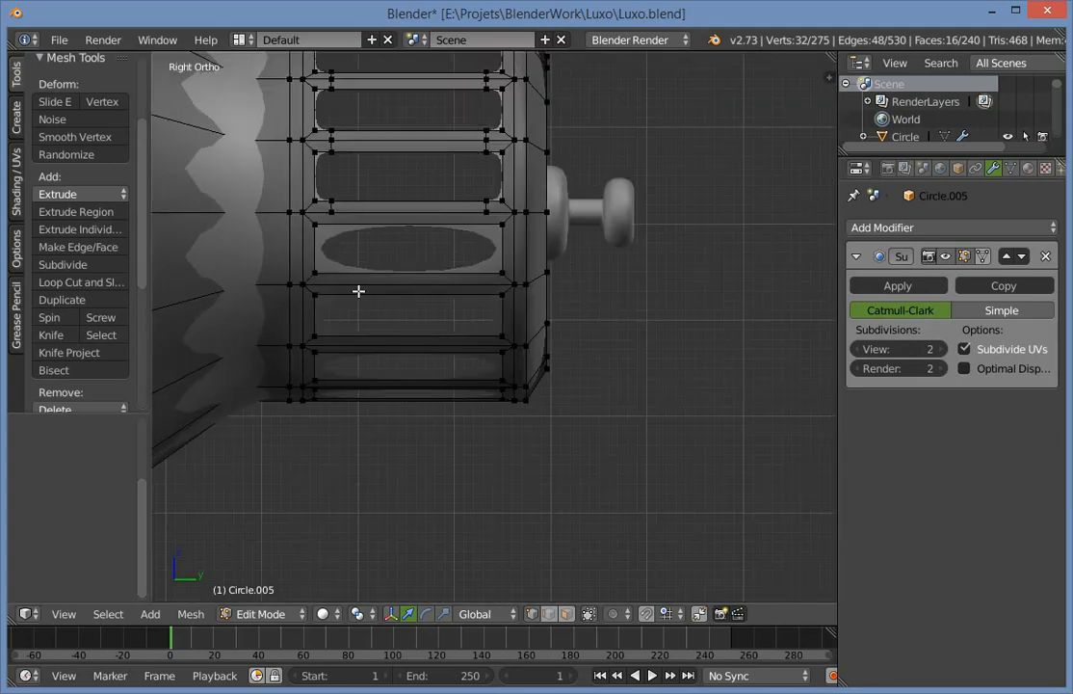
scroll(357, 291, up, 3)
shift+middle_drag(262, 160, 318, 180)
scroll(318, 237, down, 2)
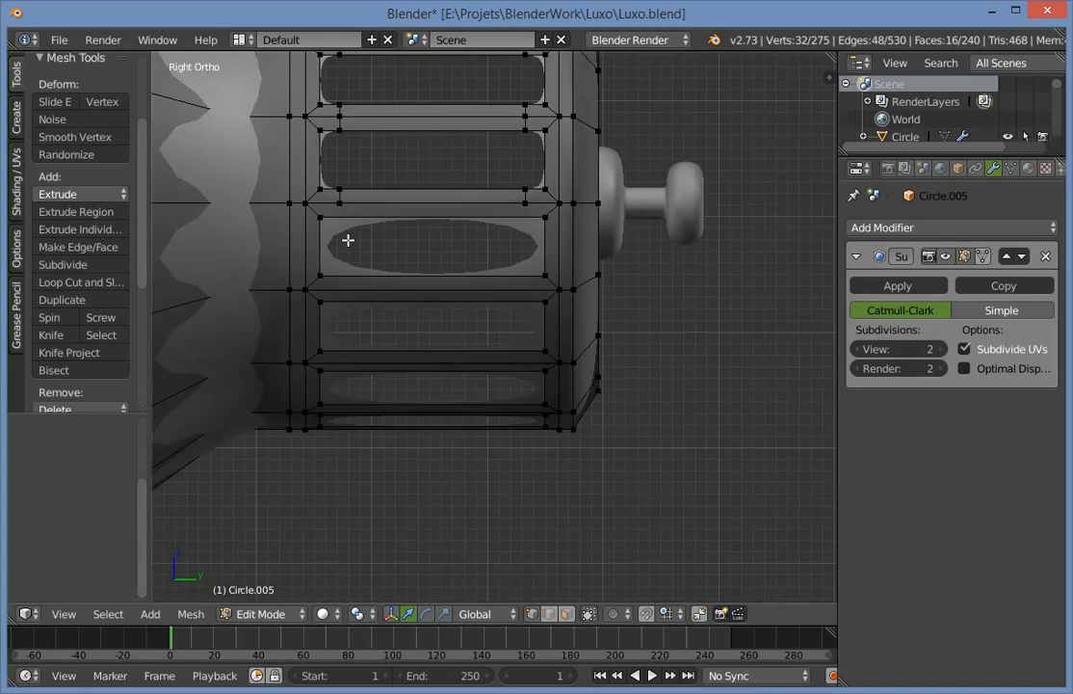
key(z)
key(z)
key(z)
key(b)
drag(498, 208, 743, 489)
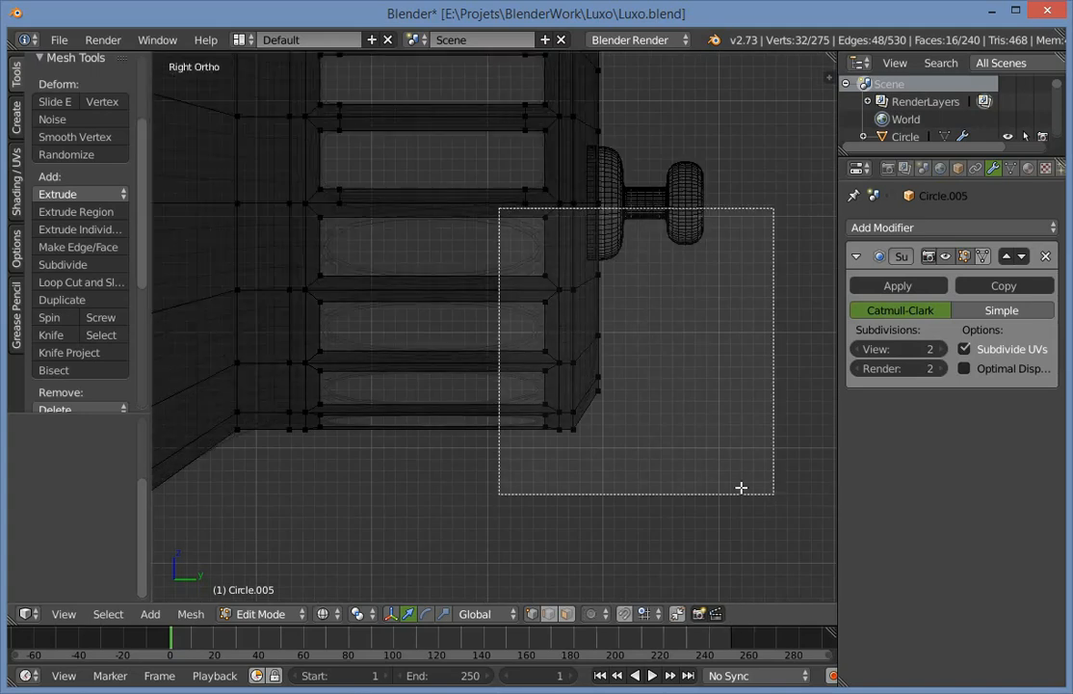
scroll(419, 372, down, 3)
shift+middle_drag(551, 382, 560, 389)
key(a)
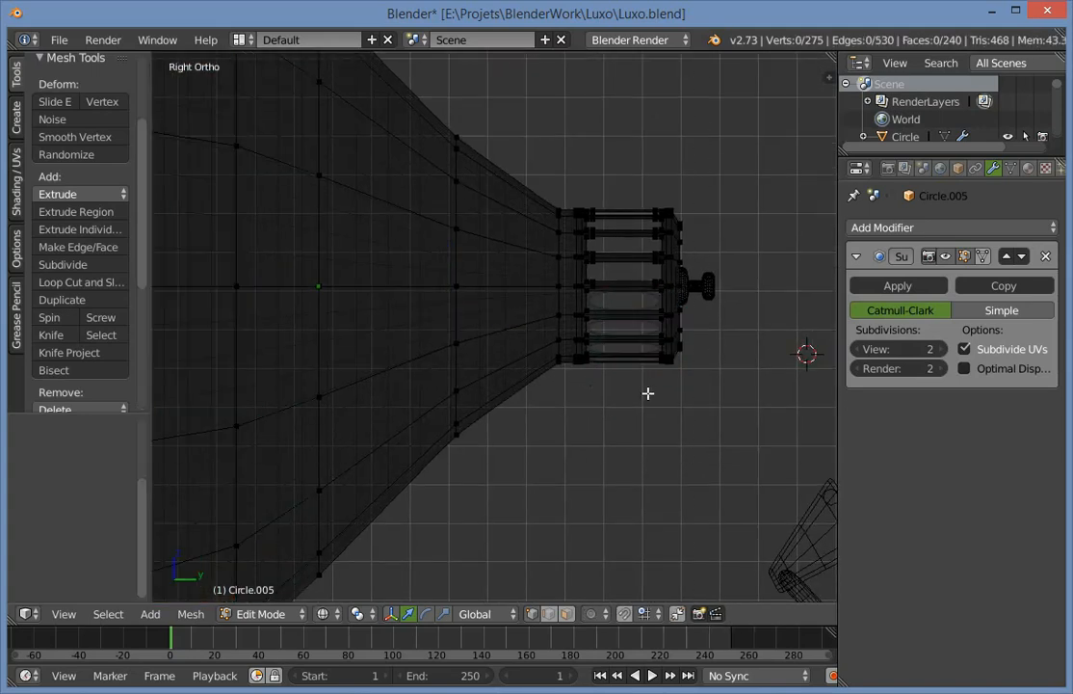
Delete the lower half of the neck's vent ribs and end cap mesh, keeping the ring next to the shade.
scroll(647, 393, up, 5)
mouse_move(747, 346)
shift+middle_down()
mouse_move(197, 316)
mouse_move(514, 456)
shift+middle_up()
key(z)
key(space)
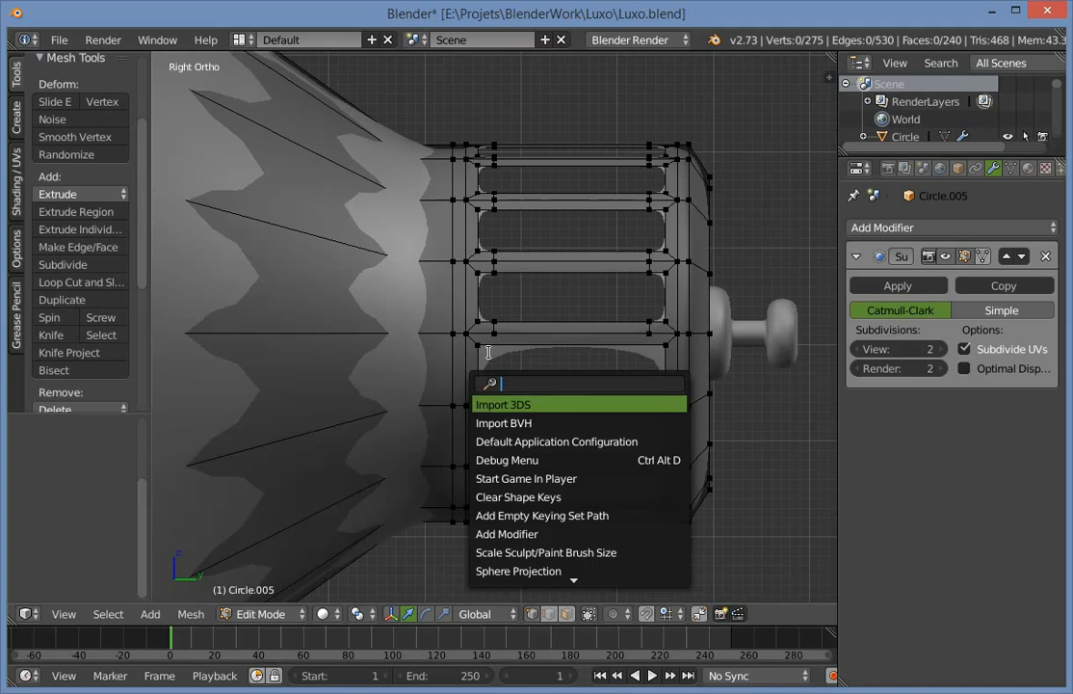
key(z)
scroll(493, 351, up, 1)
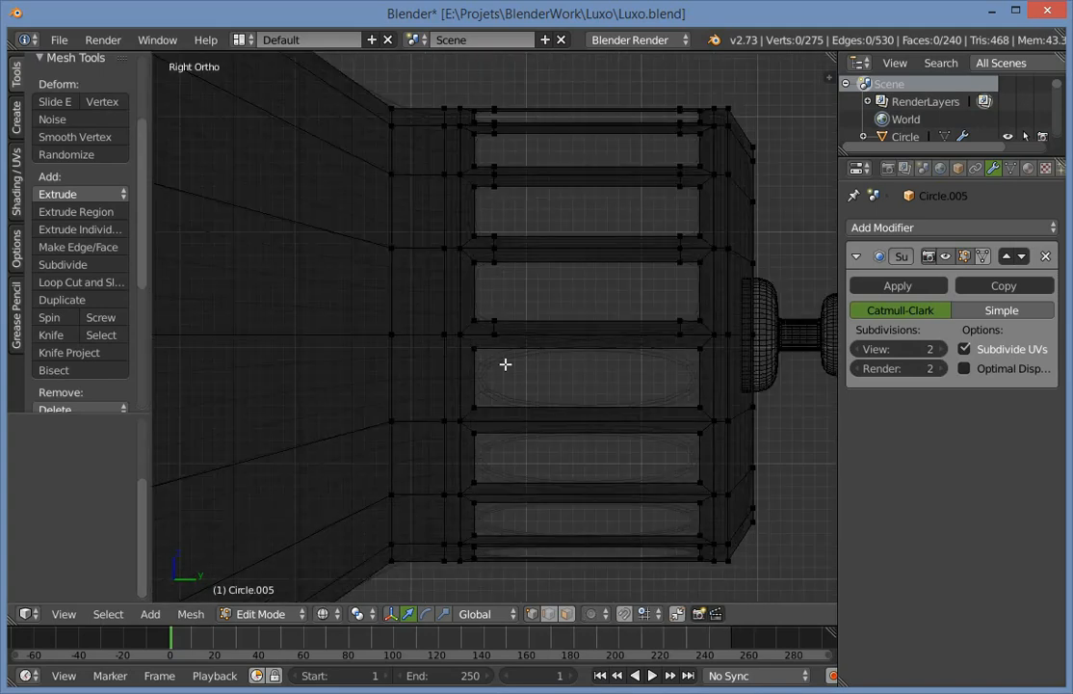
key(b)
drag(405, 294, 730, 525)
key(x)
click(657, 355)
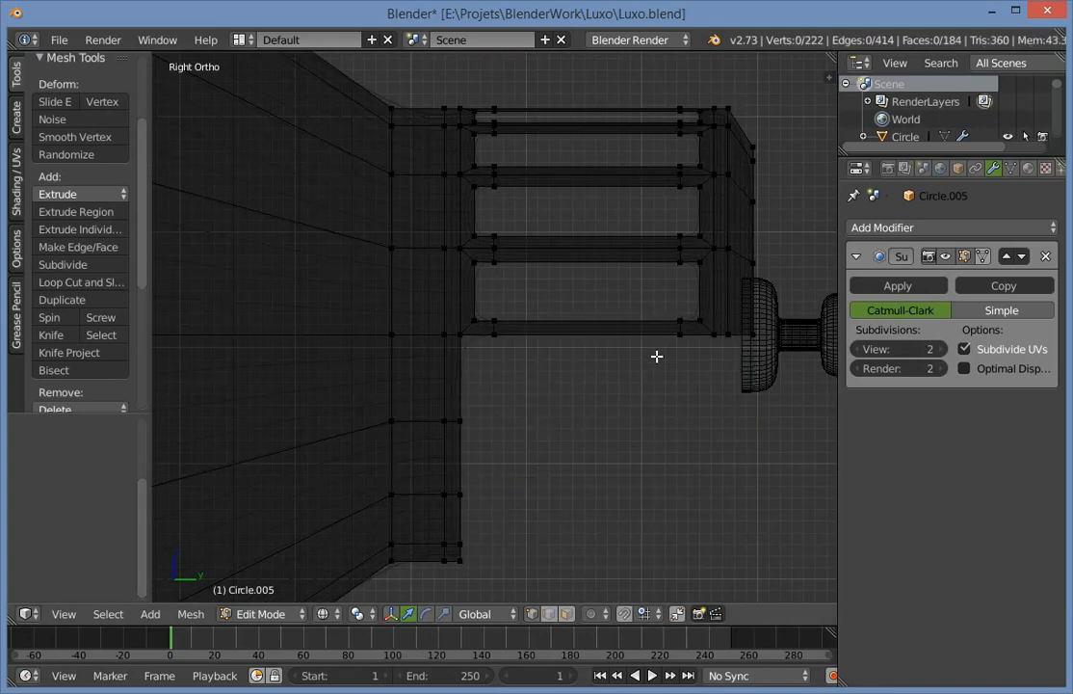
Select the remaining upper vent ribs and end cap without the neck ring and duplicate them in place.
key(z)
key(z)
key(z)
mouse_move(781, 398)
middle_down()
mouse_move(469, 400)
mouse_move(641, 443)
mouse_move(690, 402)
middle_up()
key(KP_3)
key(z)
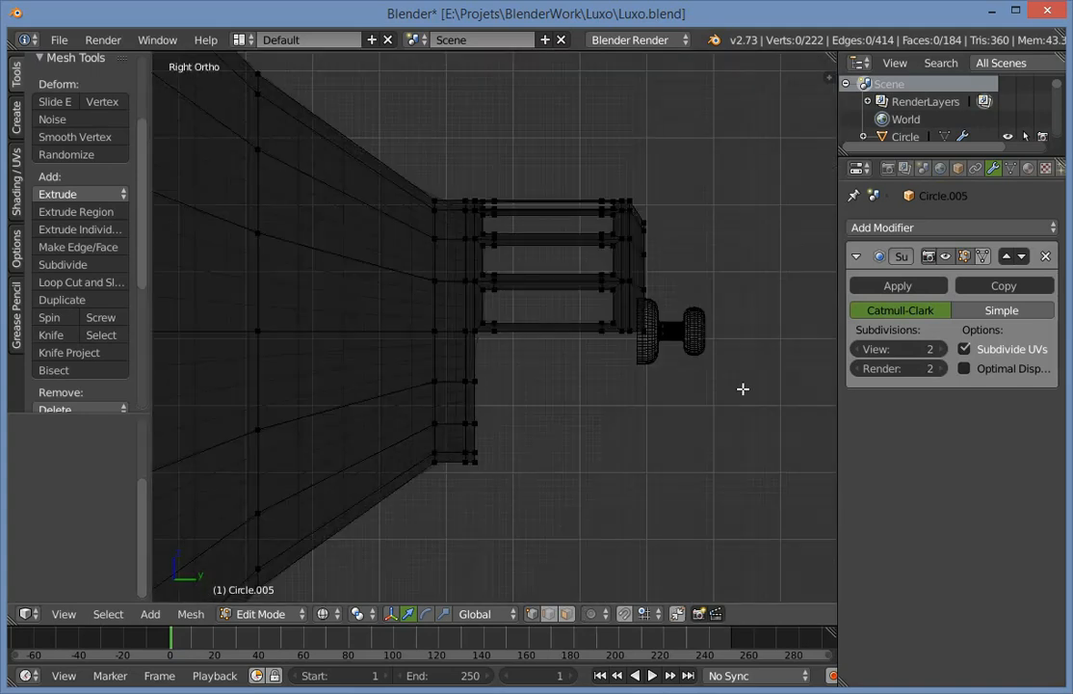
scroll(743, 389, up, 2)
key(b)
drag(761, 405, 472, 114)
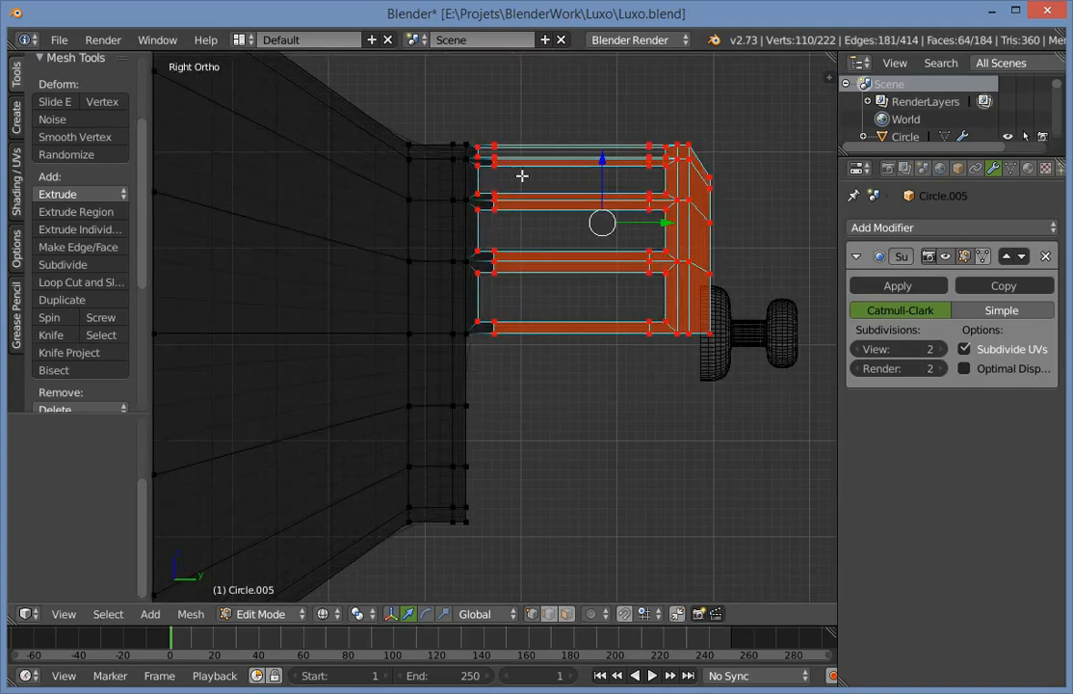
key(shift+d)
right_click(544, 201)
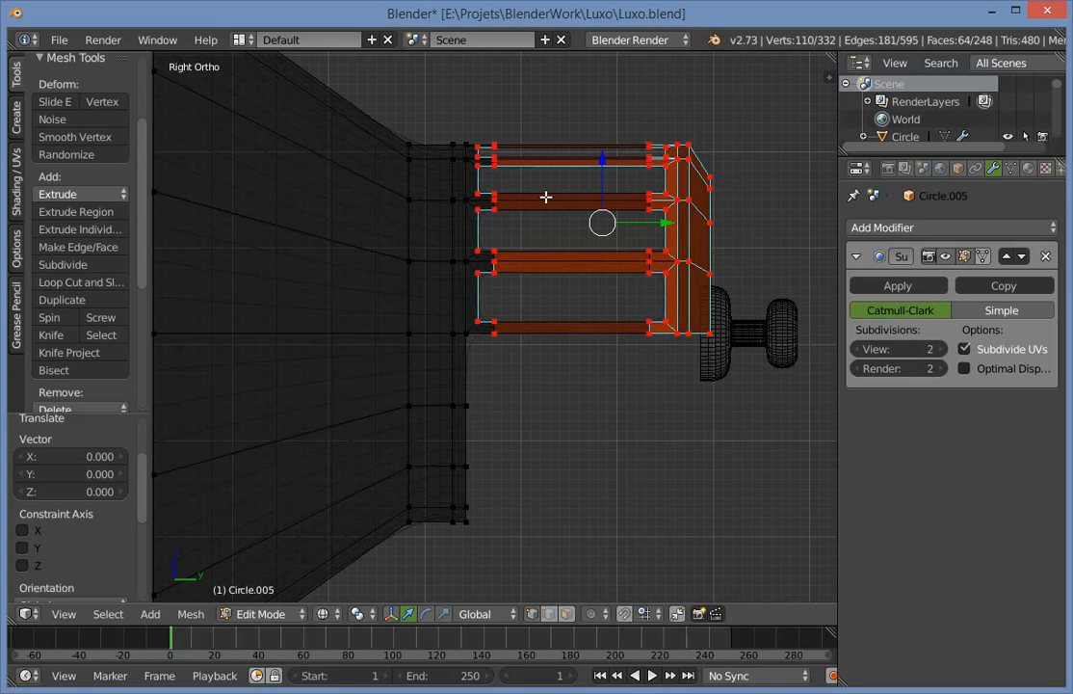
key(ctrl+m)
key(y)
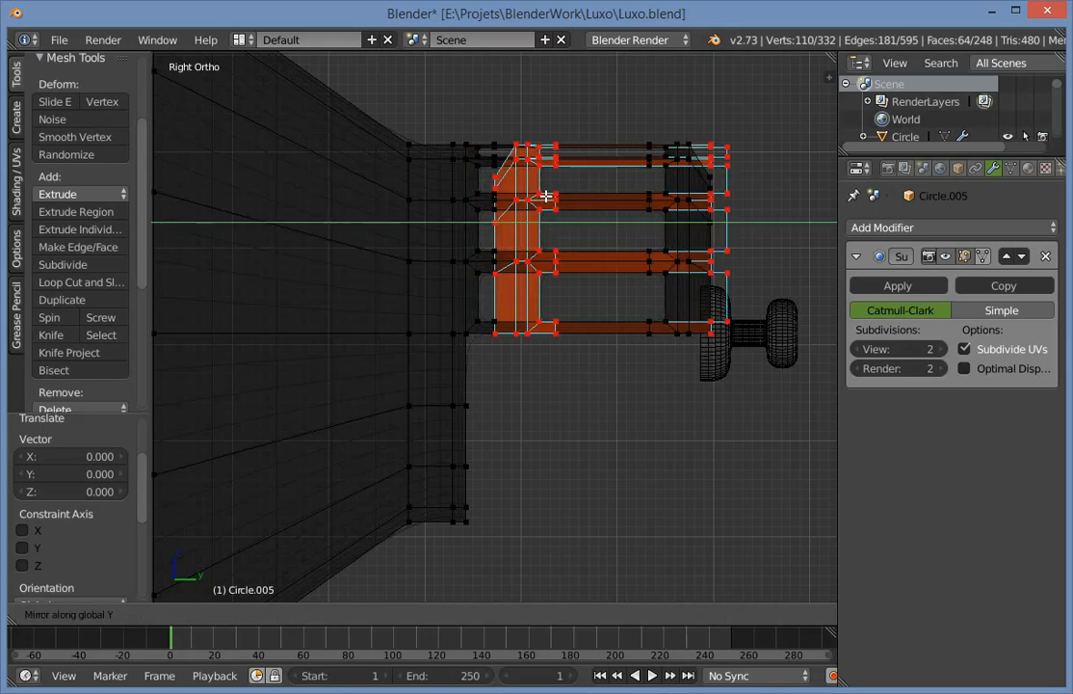
key(Escape)
Mirror the duplicated ribs and end cap along the global Z axis.
key(ctrl+m)
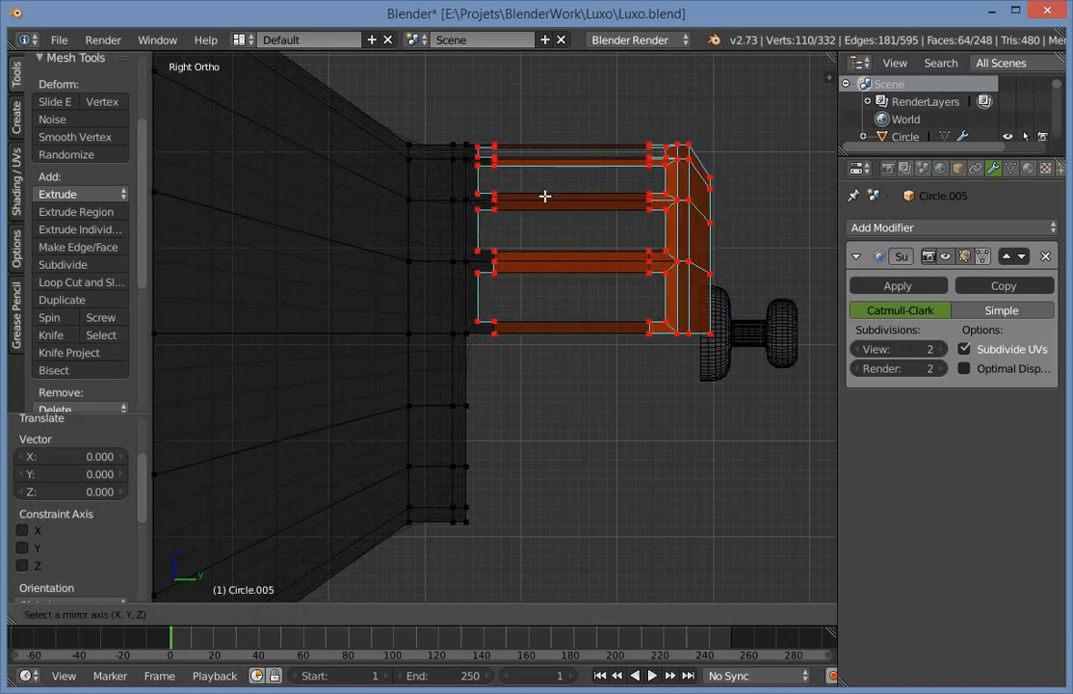
key(z)
key(Return)
key(z)
click(544, 196)
scroll(653, 136, up, 2)
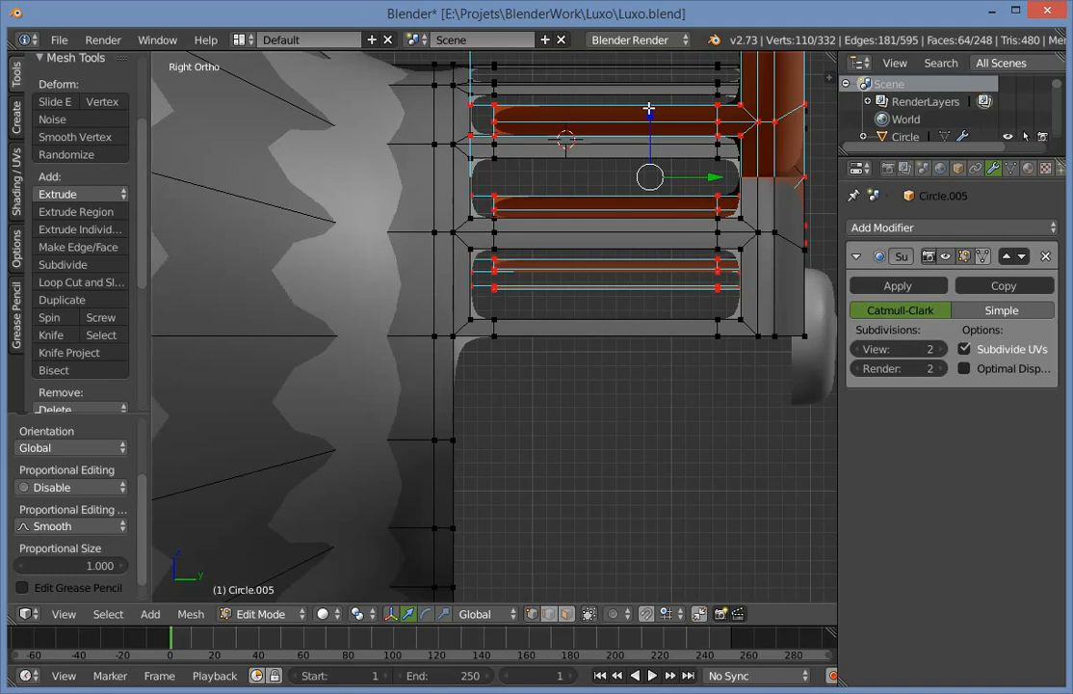
Move the mirrored half down along Z to just below the original upper half.
drag(649, 109, 690, 430)
scroll(482, 383, up, 14)
key(g)
key(z)
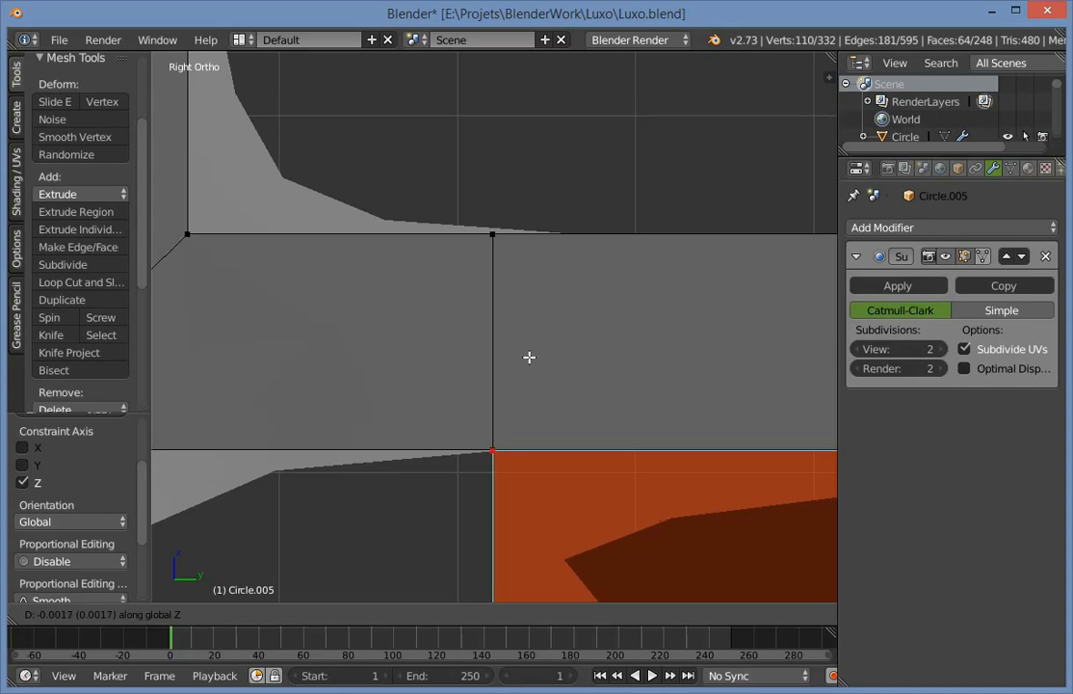
click(531, 356)
Fine-tune the mirrored half's position along Z until its seam vertices meet those of the upper half.
scroll(542, 438, up, 3)
shift+middle_drag(469, 562, 607, 408)
scroll(471, 211, up, 3)
scroll(607, 408, up, 8)
key(g)
key(z)
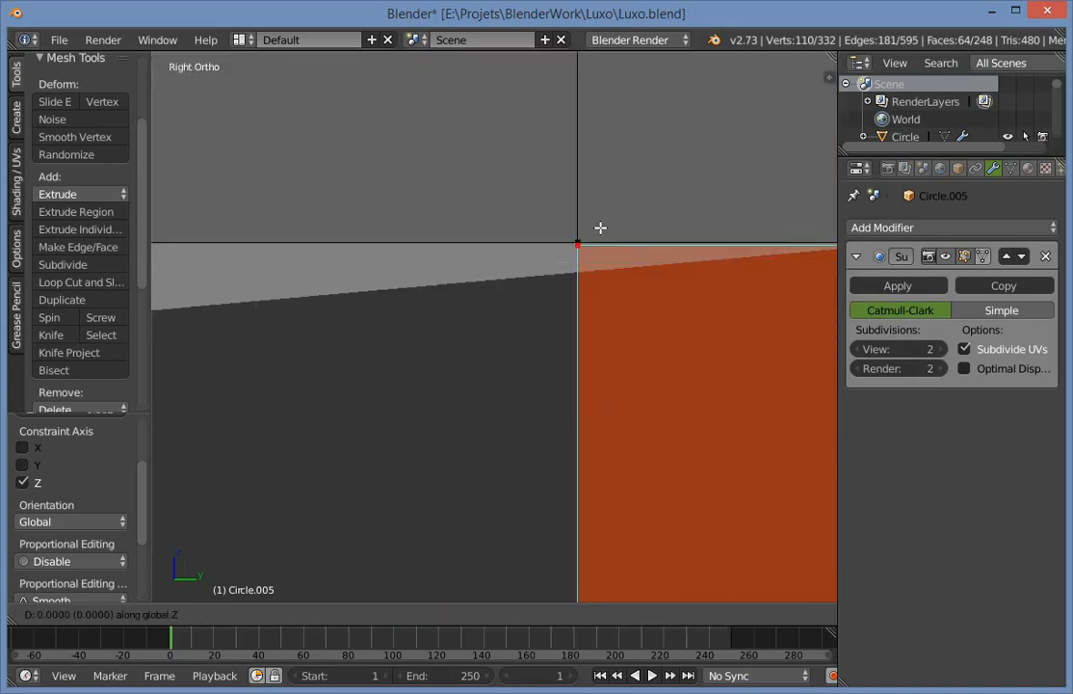
click(603, 226)
scroll(603, 237, down, 1)
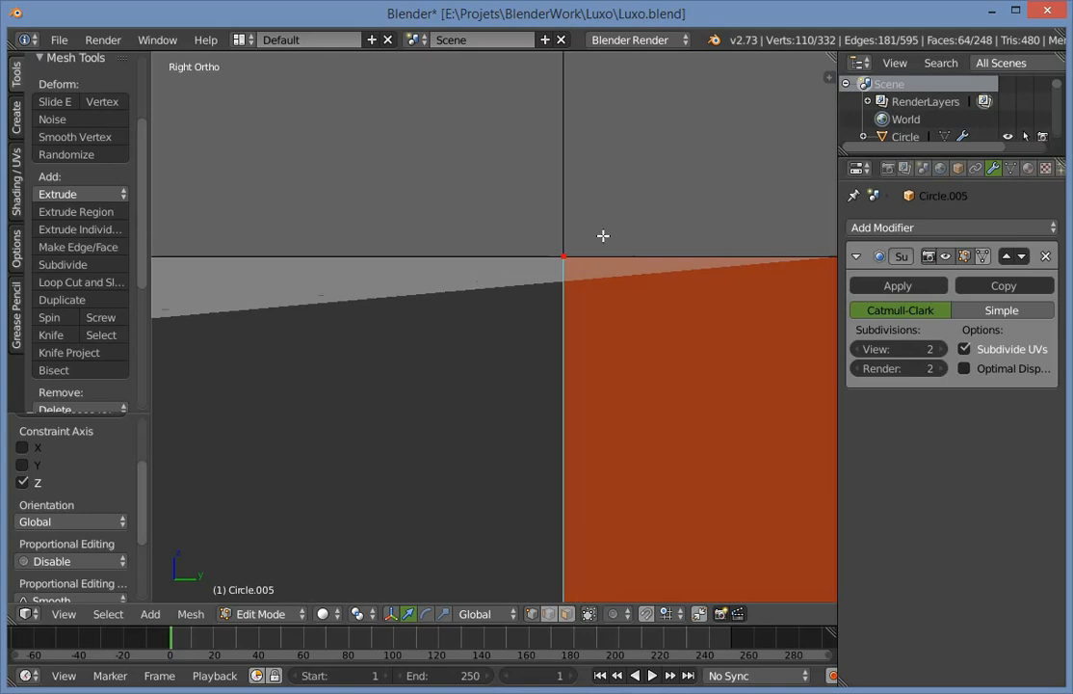
key(g)
key(z)
click(618, 232)
scroll(618, 231, up, 1)
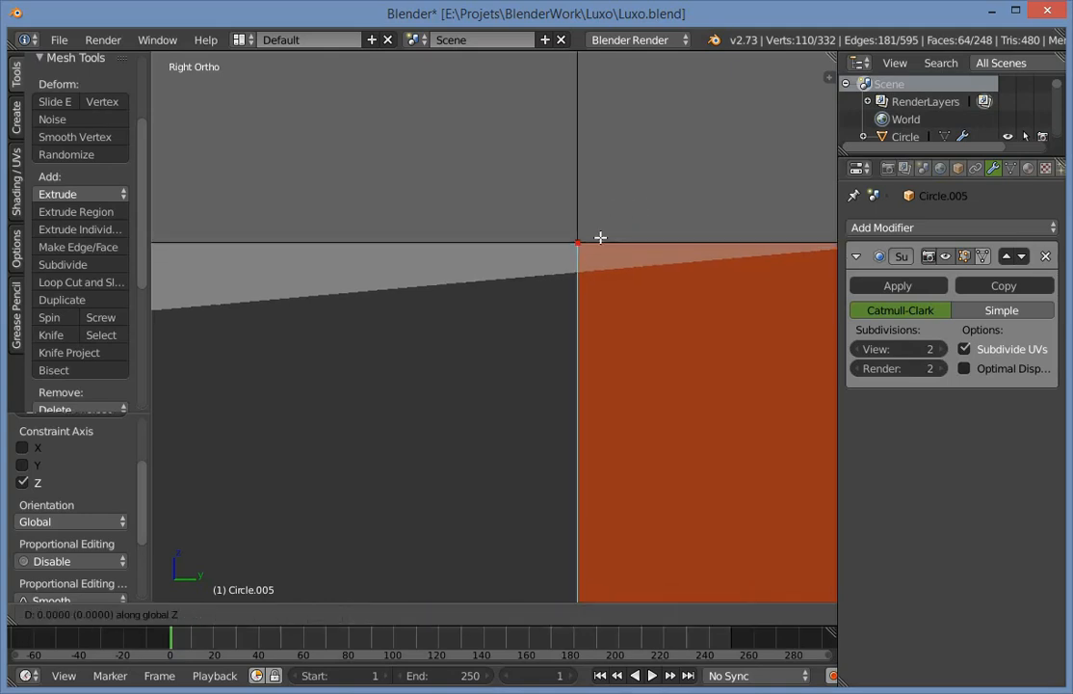
Select the whole mesh and remove doubles to weld the two halves at the seam.
key(a)
scroll(607, 240, down, 5)
key(a)
key(w)
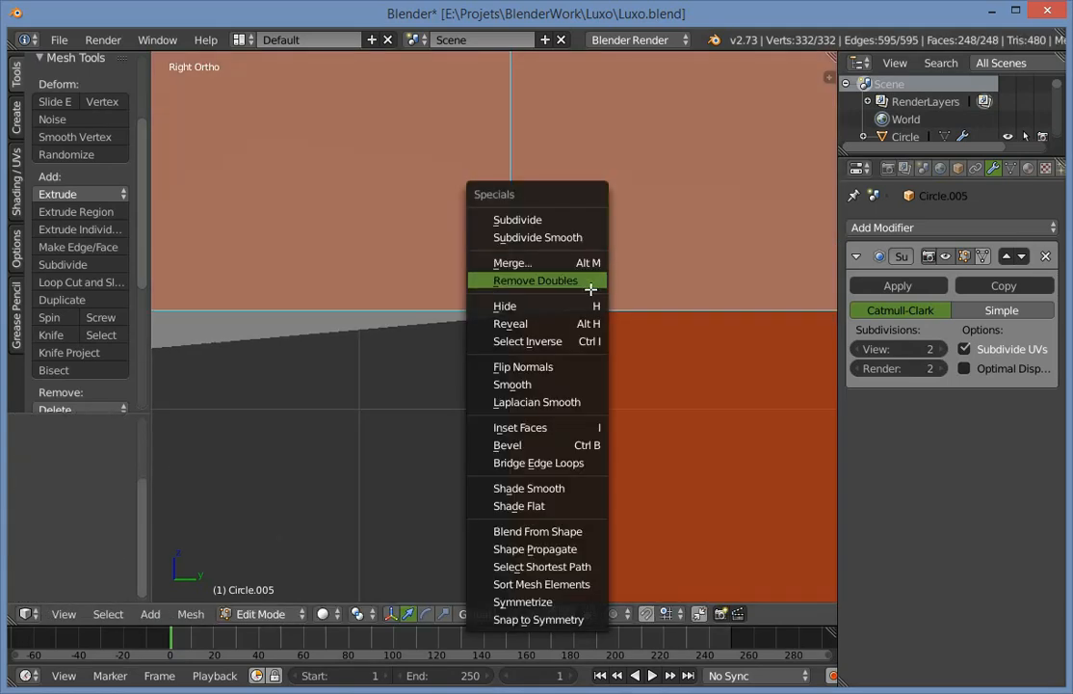
click(575, 280)
scroll(567, 313, up, 3)
key(Tab)
scroll(597, 399, down, 5)
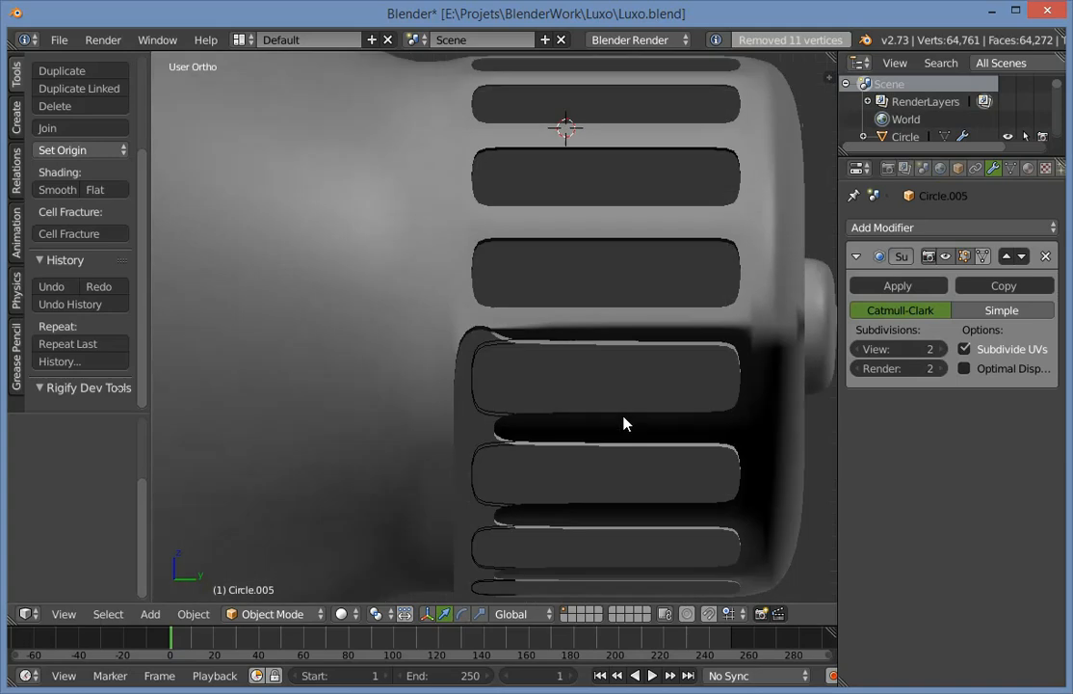
Recalculate the normals of the whole lamp head mesh to face outward.
key(Tab)
middle_drag(623, 424, 573, 362)
key(a)
key(a)
key(ctrl+n)
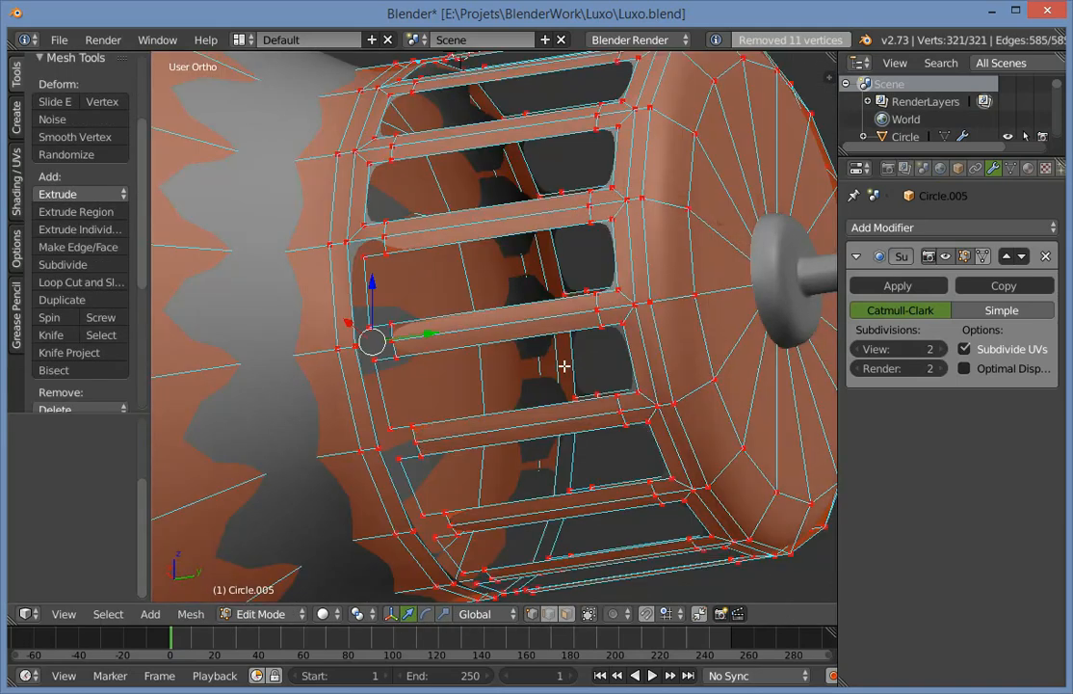
key(Tab)
middle_drag(497, 367, 560, 374)
Fill the lower half of the seam rib's joint to the neck ring and the end strip of the vent below.
scroll(561, 374, up, 4)
key(Tab)
key(a)
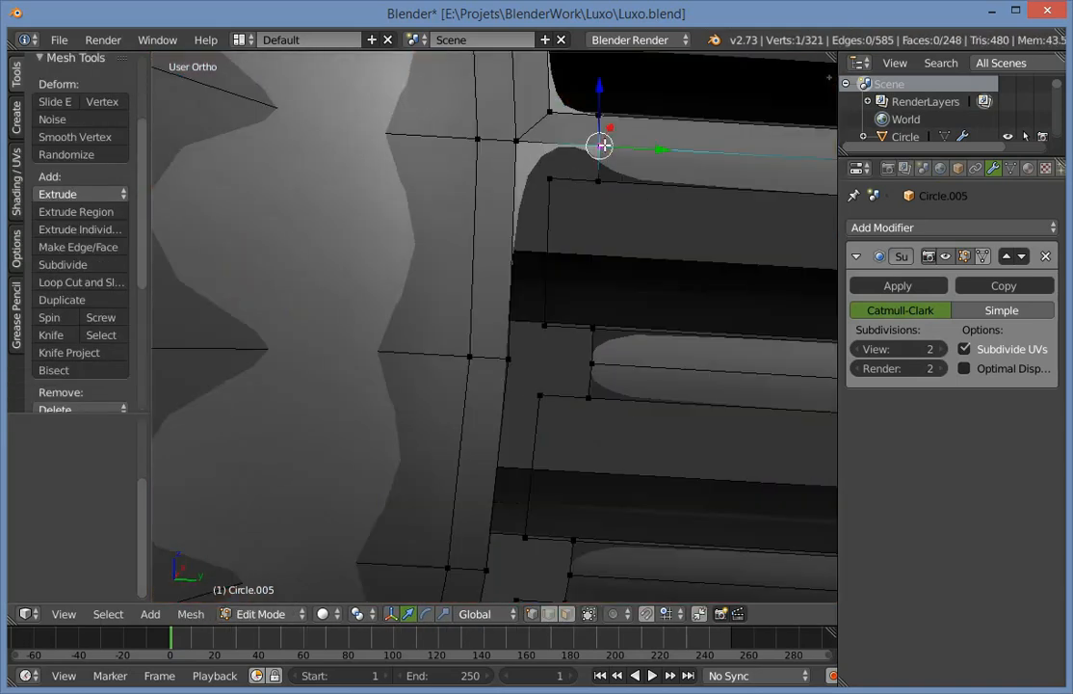
key(a)
scroll(578, 178, down, 3)
scroll(525, 232, up, 3)
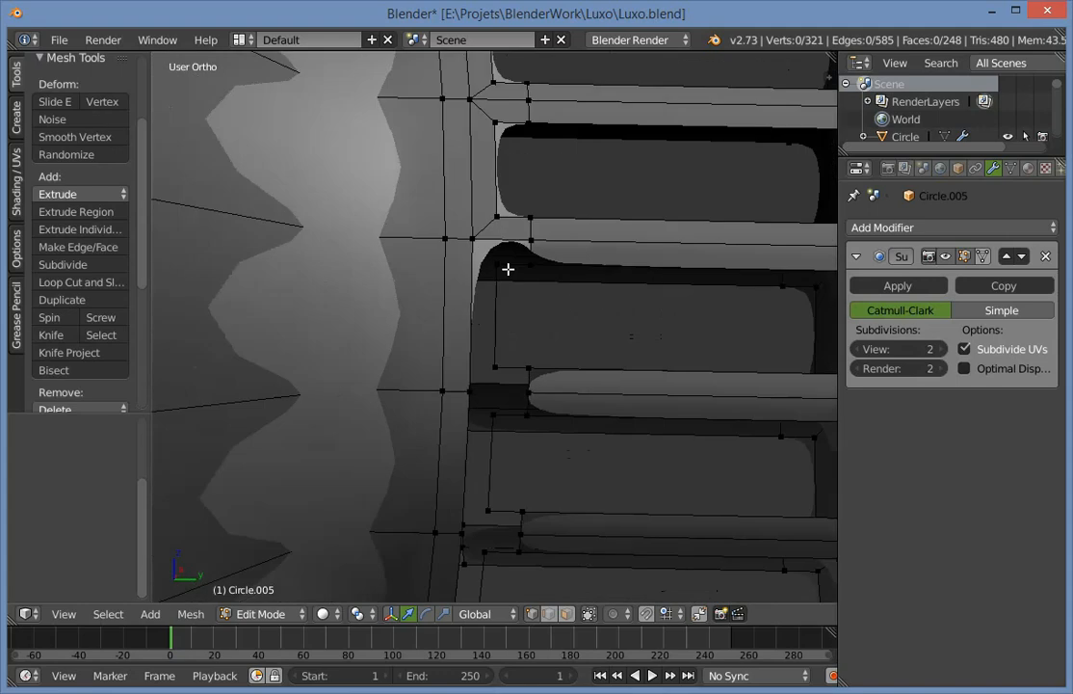
key(f)
key(a)
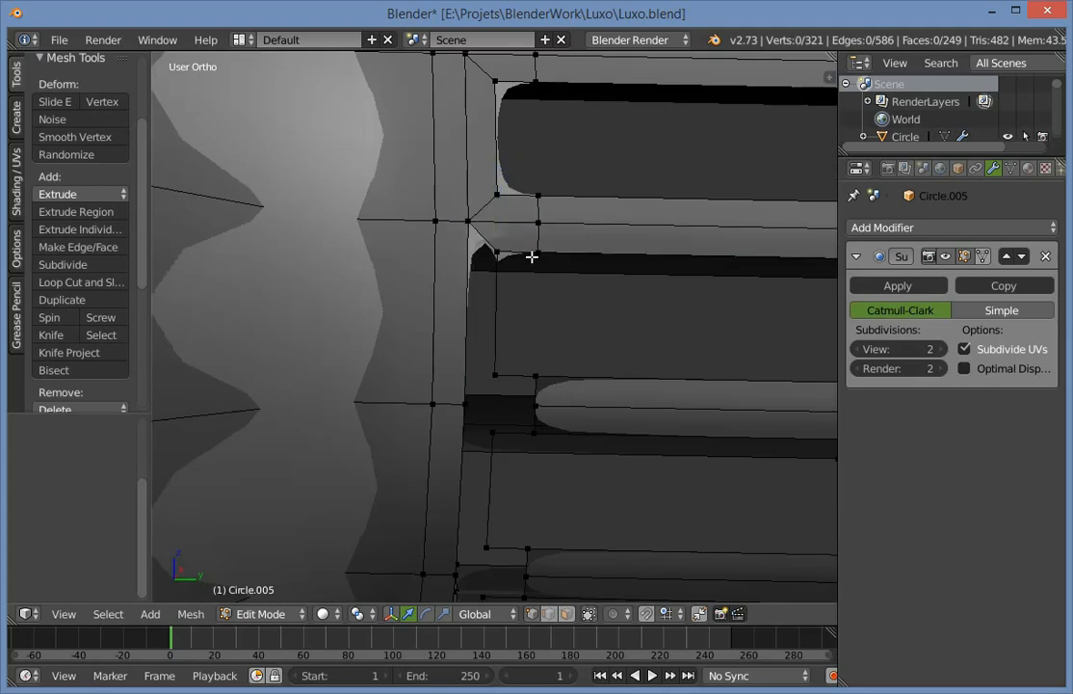
key(f)
Fill both joint faces between the first rib below the seam and the neck ring, plus the adjoining vent's end strip.
right_click(494, 374)
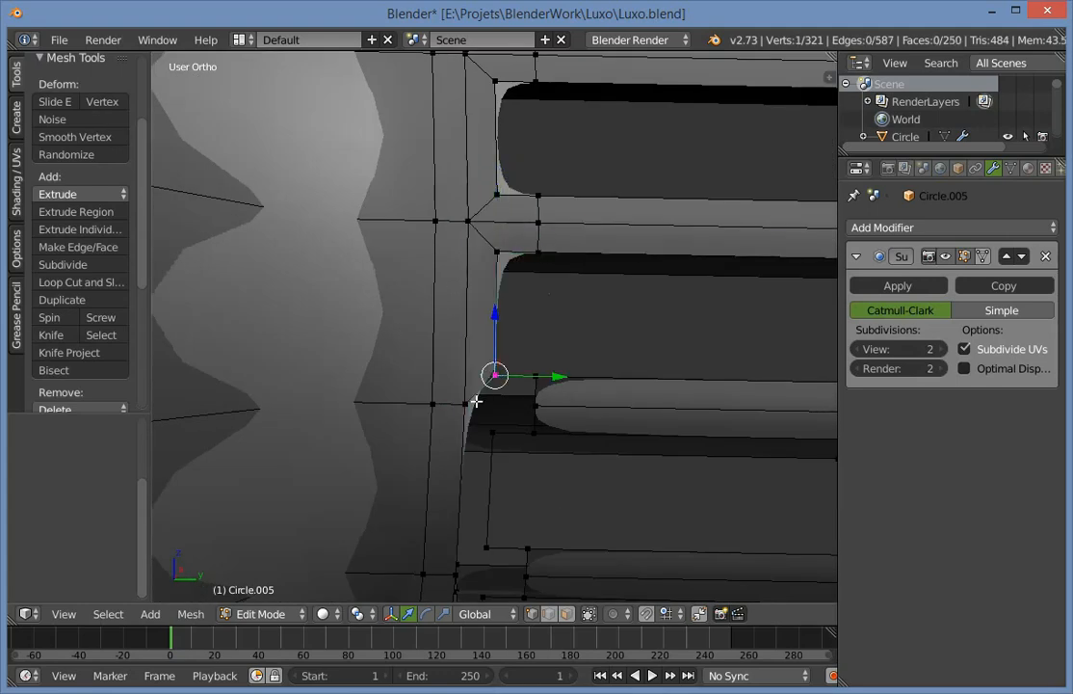
key(f)
key(a)
middle_drag(488, 446, 486, 409)
right_click(507, 215)
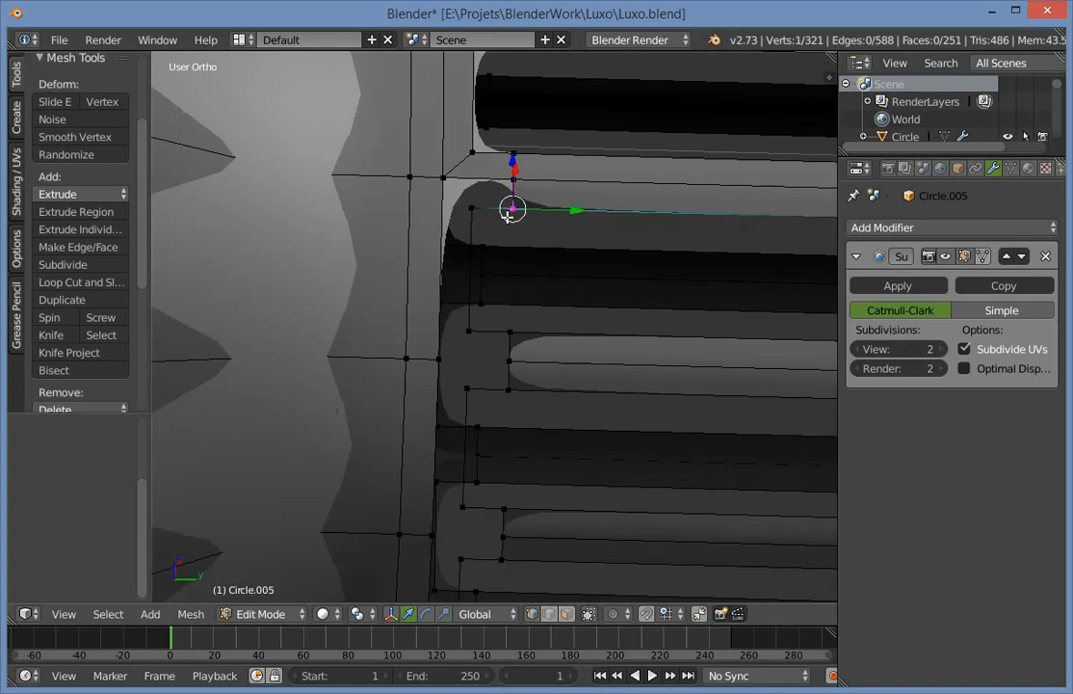
key(f)
right_click(471, 207)
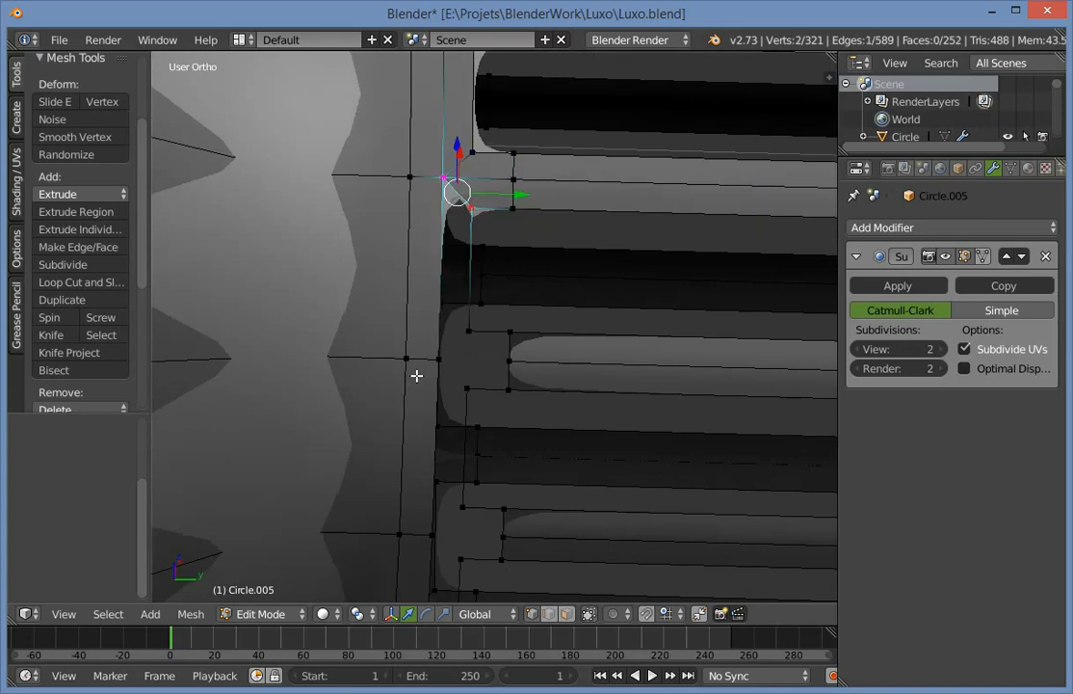
key(f)
Fill the two joint faces of the second rib below the seam and the end strip of the following vent.
right_click(478, 324)
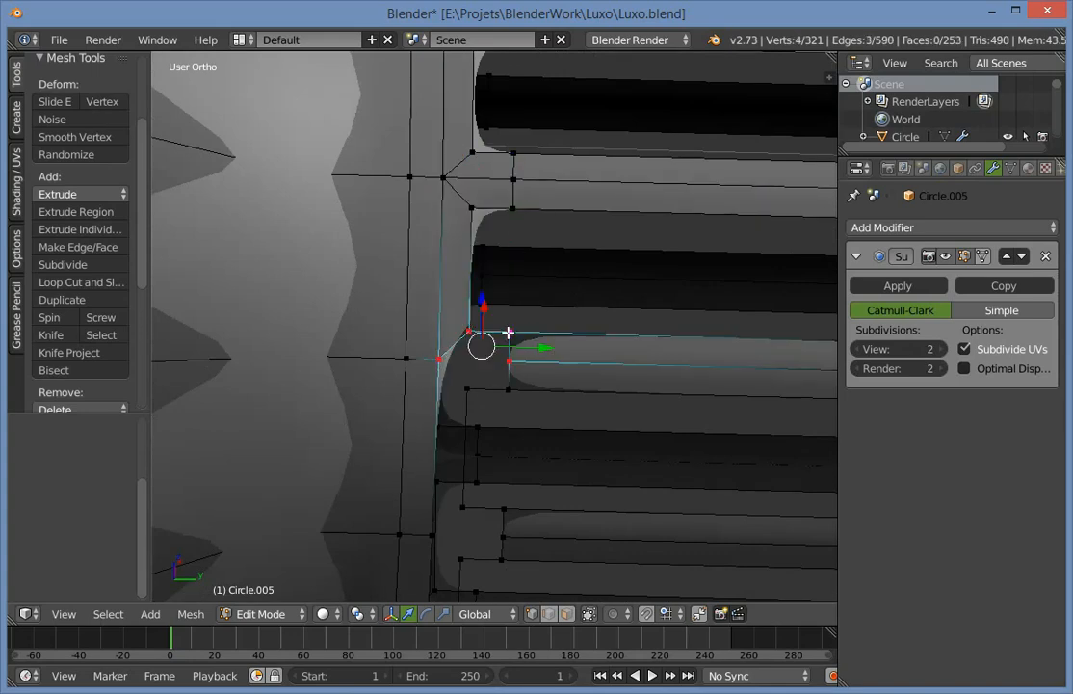
key(f)
key(a)
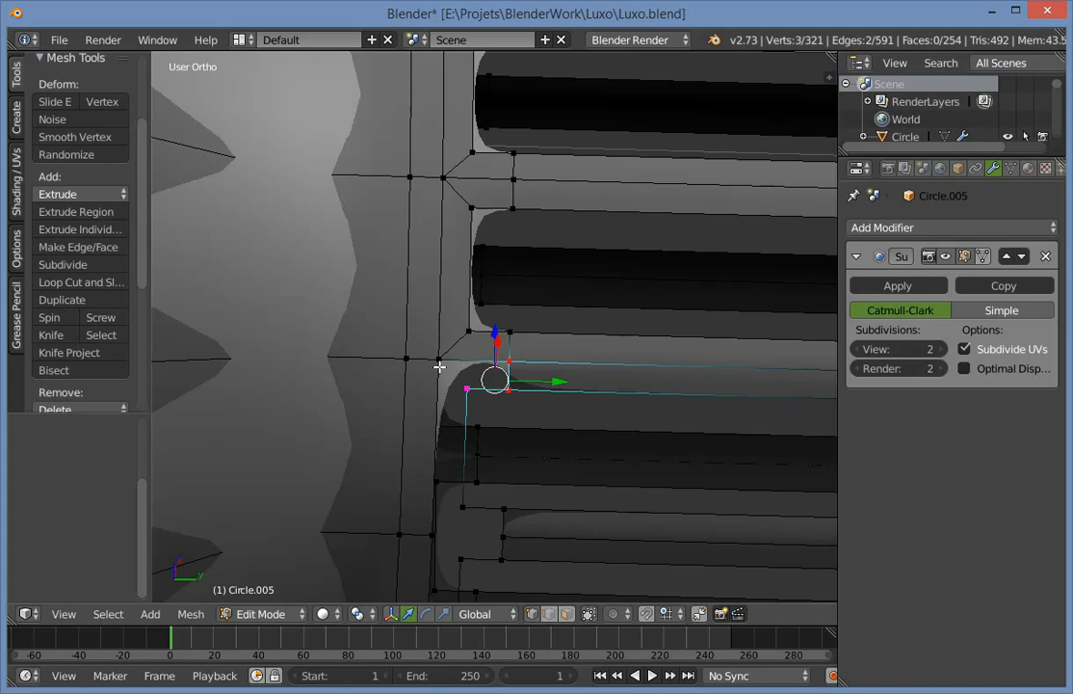
key(f)
key(a)
shift+scroll(442, 436, down, 2)
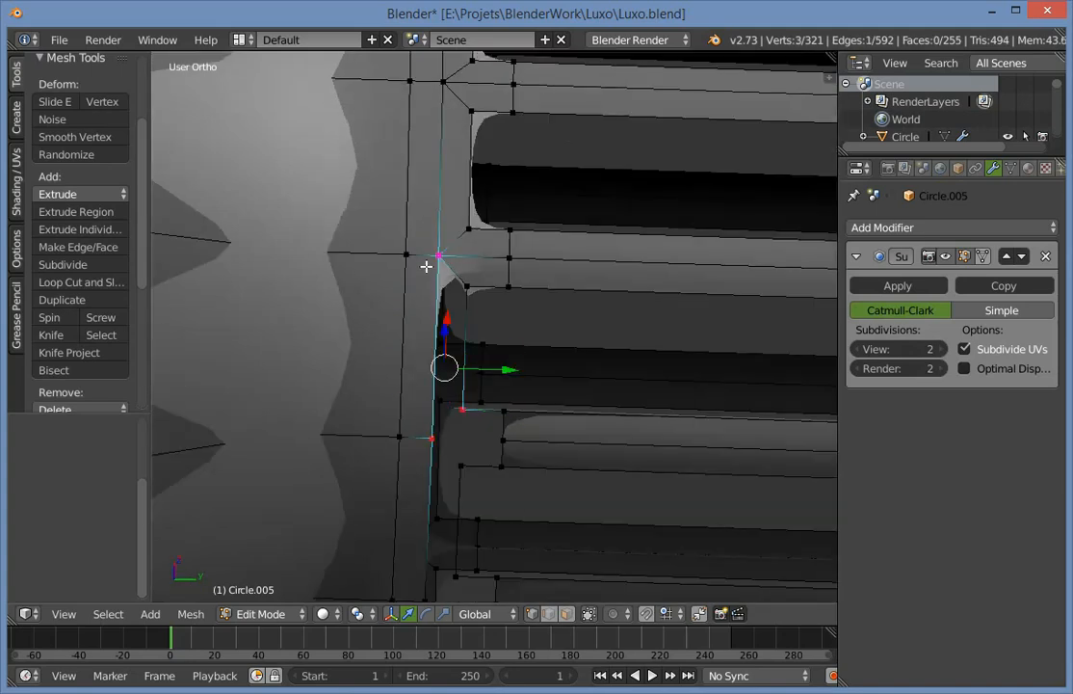
key(f)
Join the third rib below the seam to the neck ring with two faces and fill the following vent's end strip.
key(a)
shift+scroll(475, 321, up, 2)
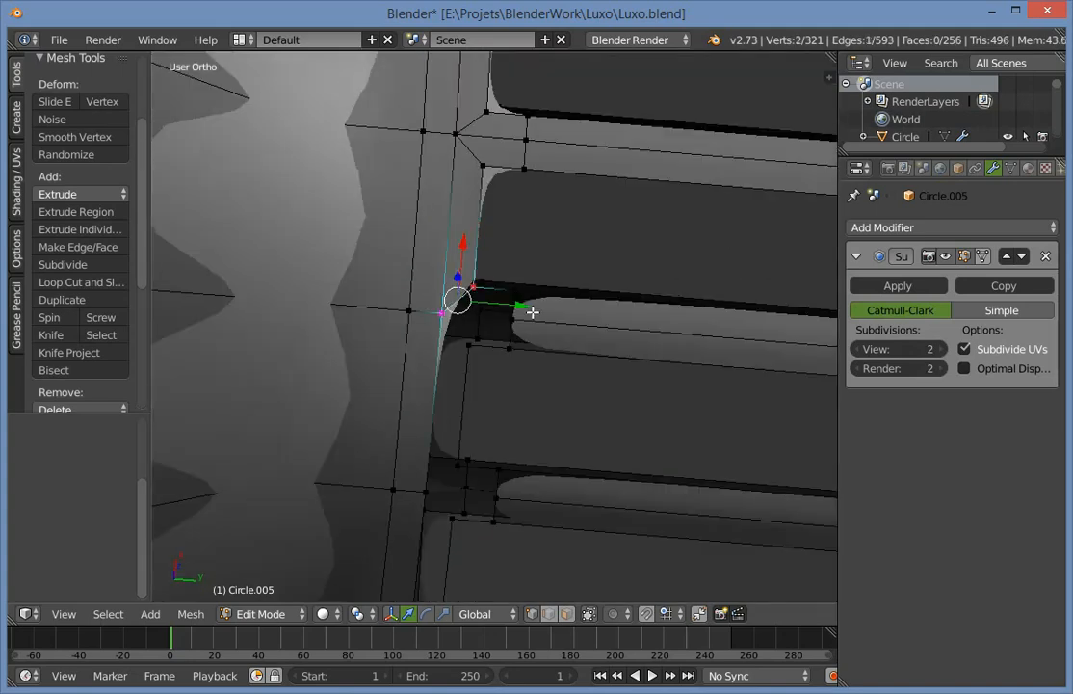
middle_drag(533, 312, 437, 362)
right_click(395, 406)
key(f)
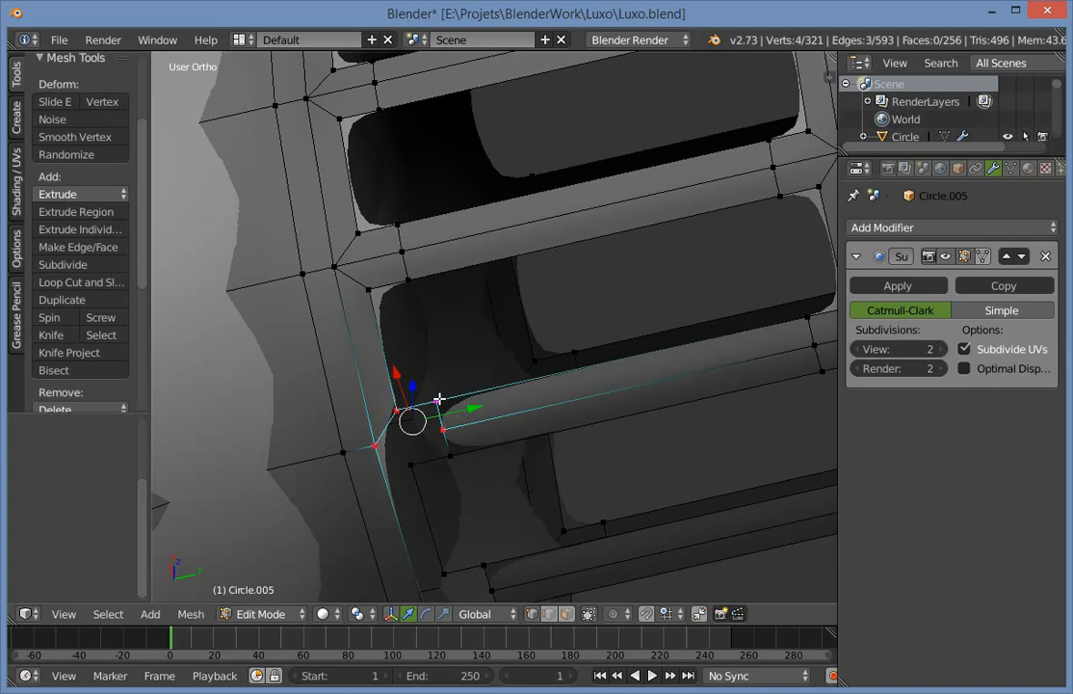
right_click(443, 427)
key(a)
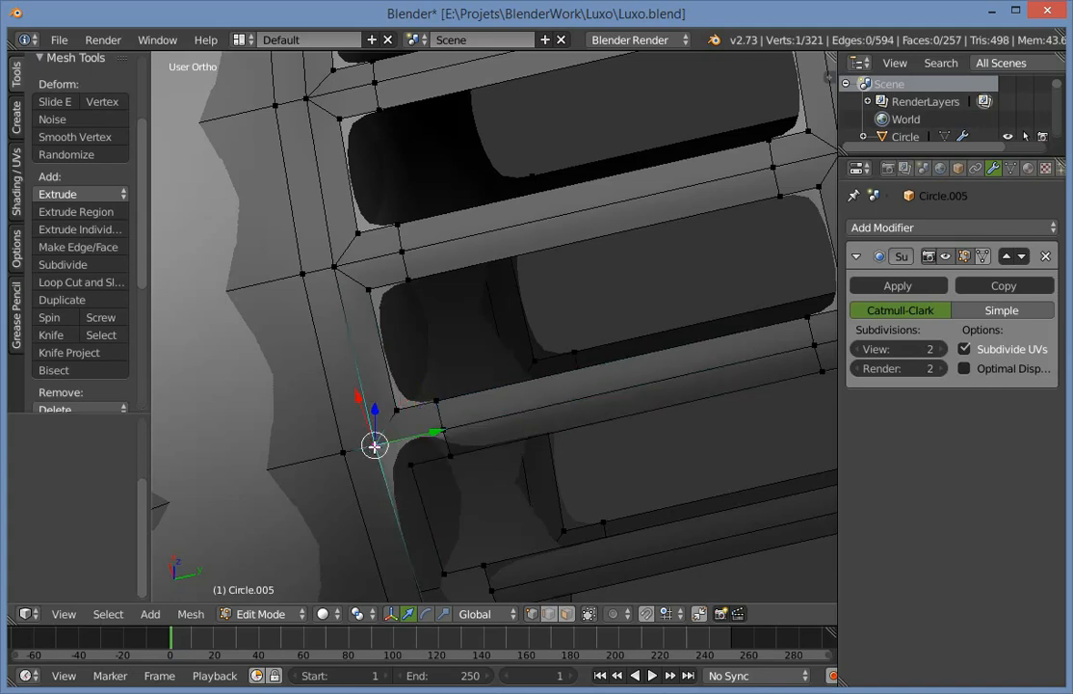
key(f)
right_click(381, 441)
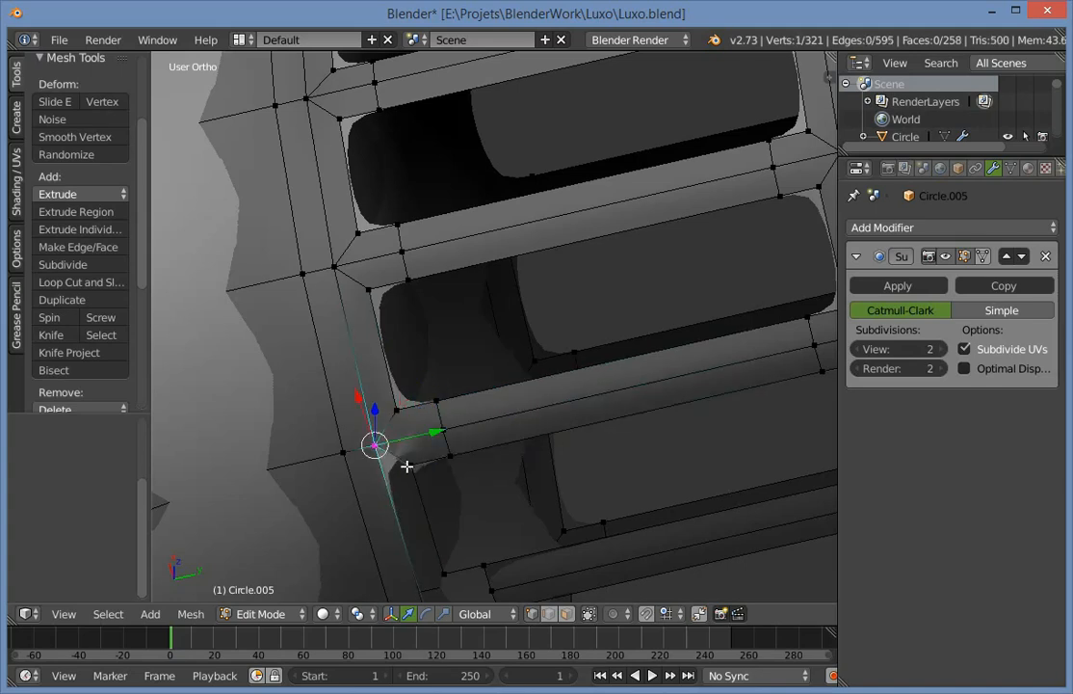
shift+right_click(408, 466)
scroll(424, 485, down, 2)
key(f)
Join the fourth rib below the seam to the neck ring on both sides and close the following vent's end strip.
middle_drag(438, 501, 541, 292)
scroll(541, 422, up, 2)
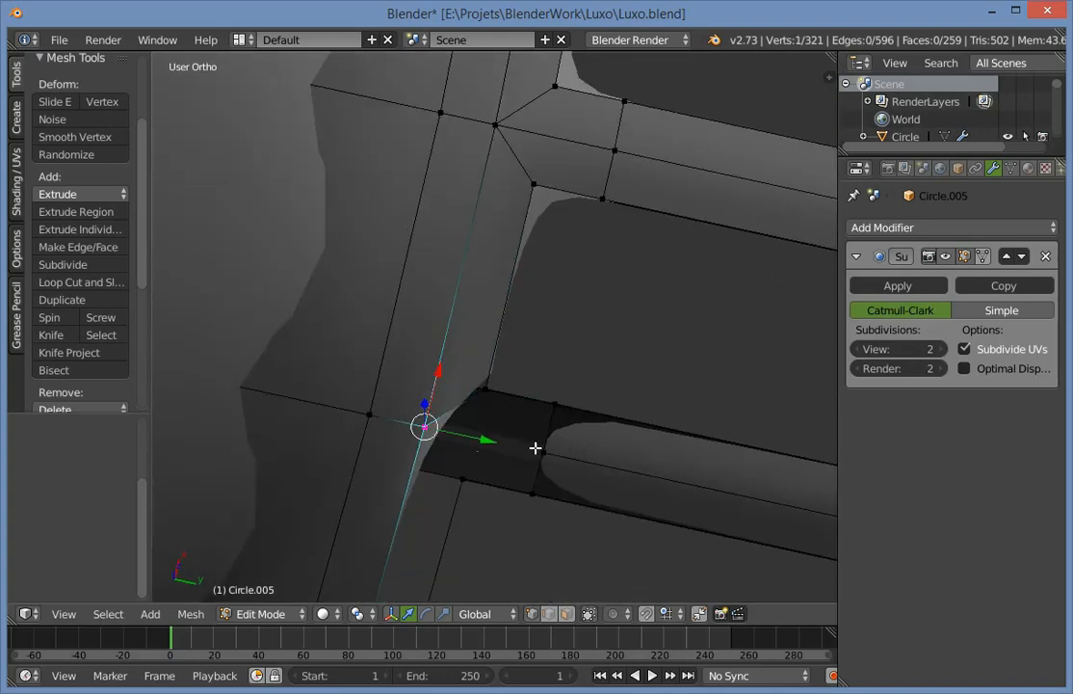
key(f)
key(a)
middle_drag(496, 389, 634, 405)
right_click(447, 412)
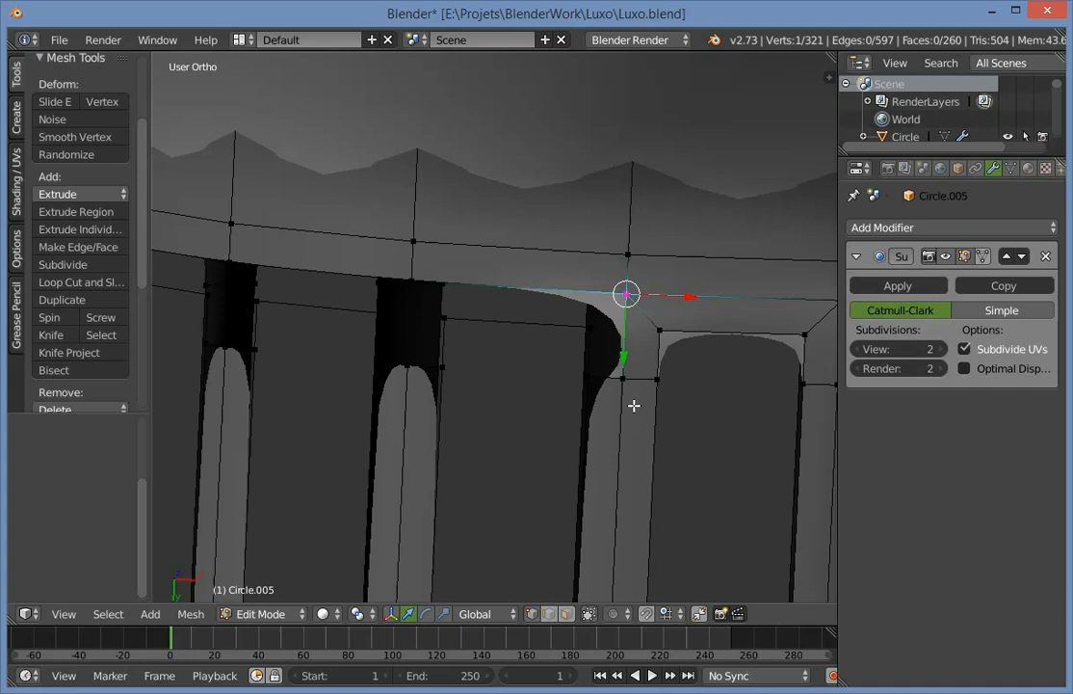
key(f)
right_click(600, 325)
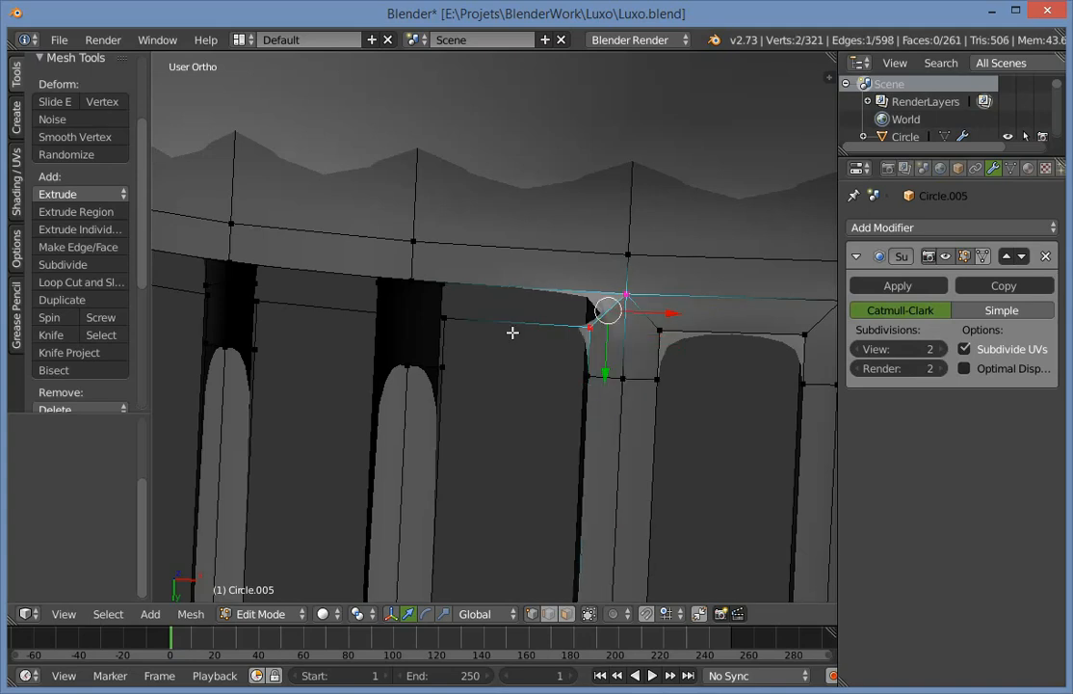
key(f)
Fill the open vent end strip and the adjoining face at the next rib below the seam.
middle_drag(438, 321, 484, 279)
key(a)
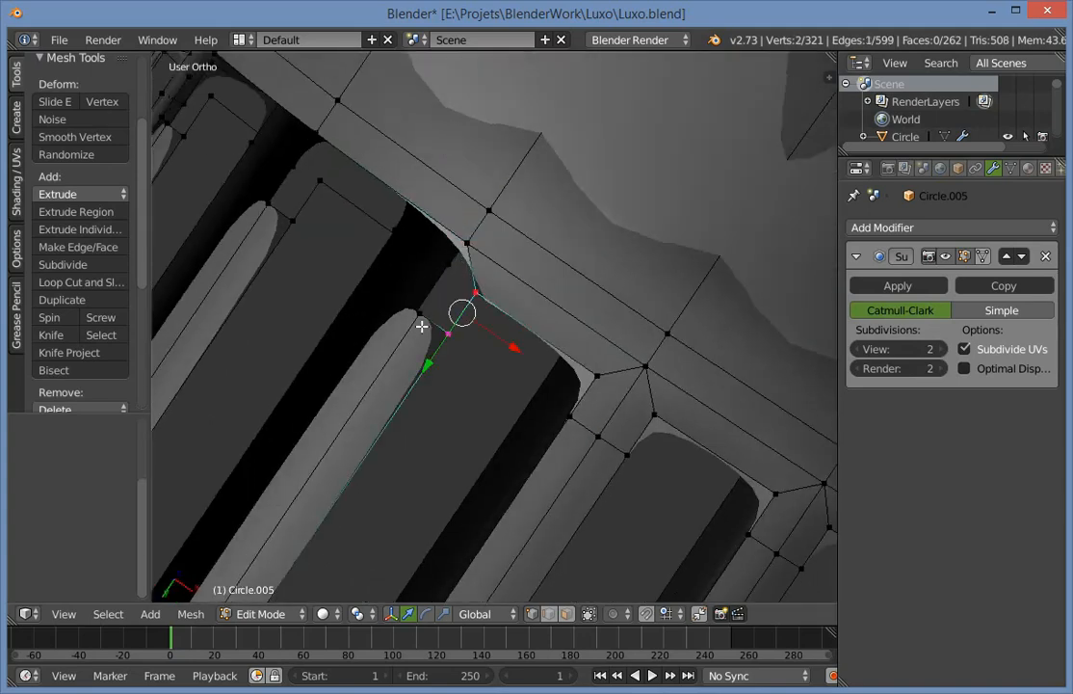
key(f)
key(a)
middle_drag(422, 264, 519, 332)
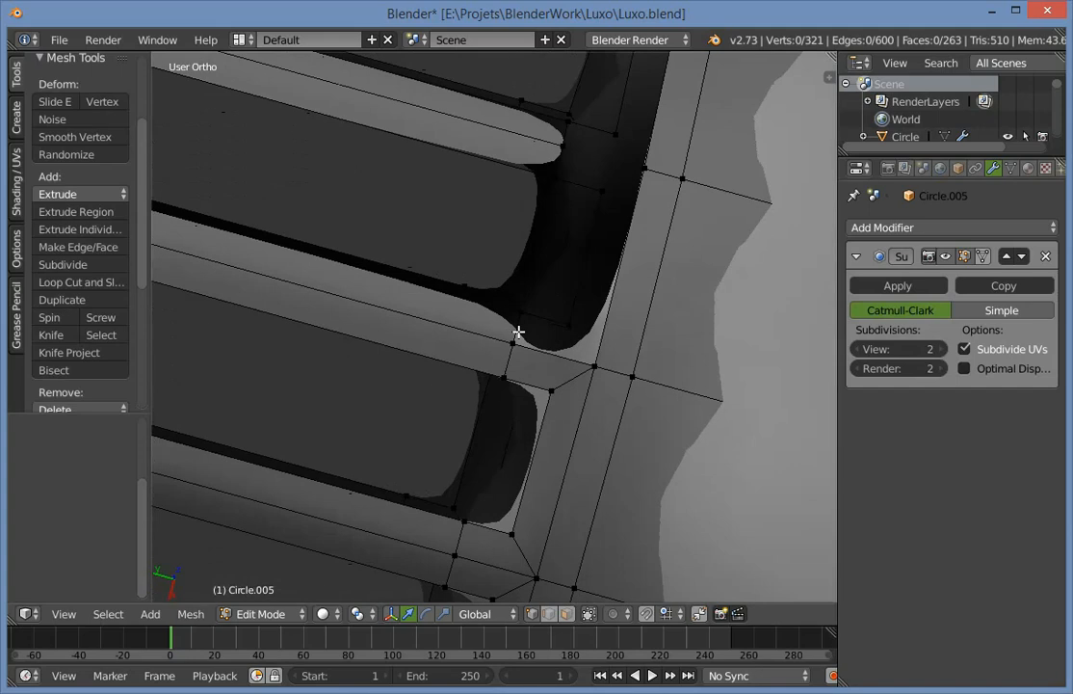
Fill the remaining joint gap between that rib and the neck ring, plus the following vent's end strip.
middle_drag(611, 315, 686, 412)
shift+middle_drag(606, 472, 571, 451)
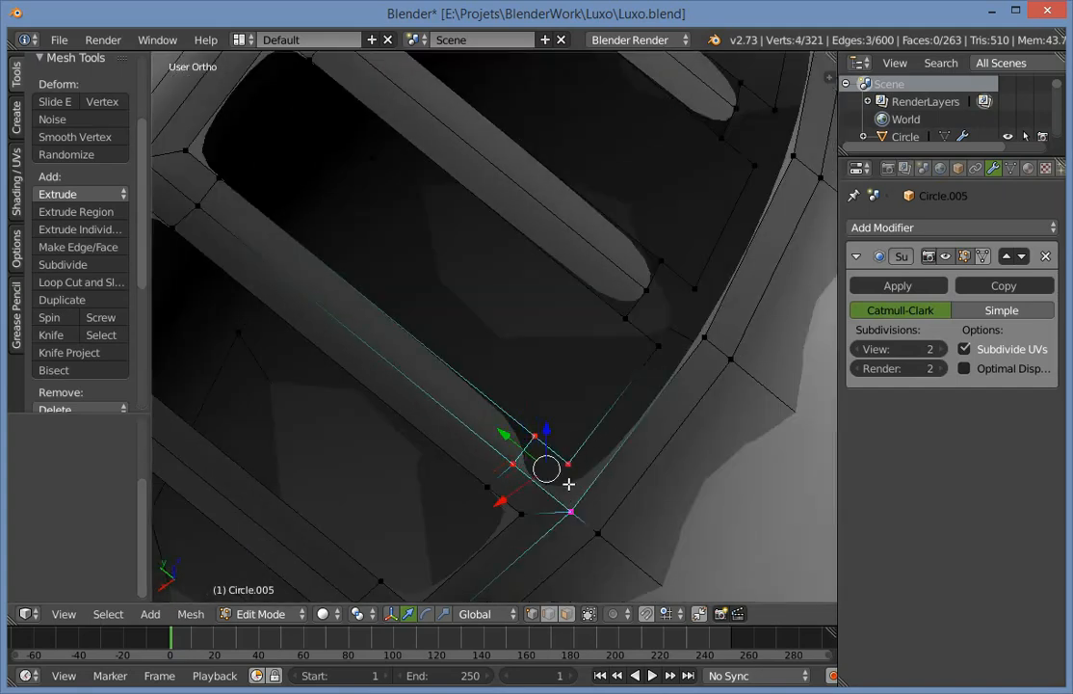
key(f)
right_click(569, 483)
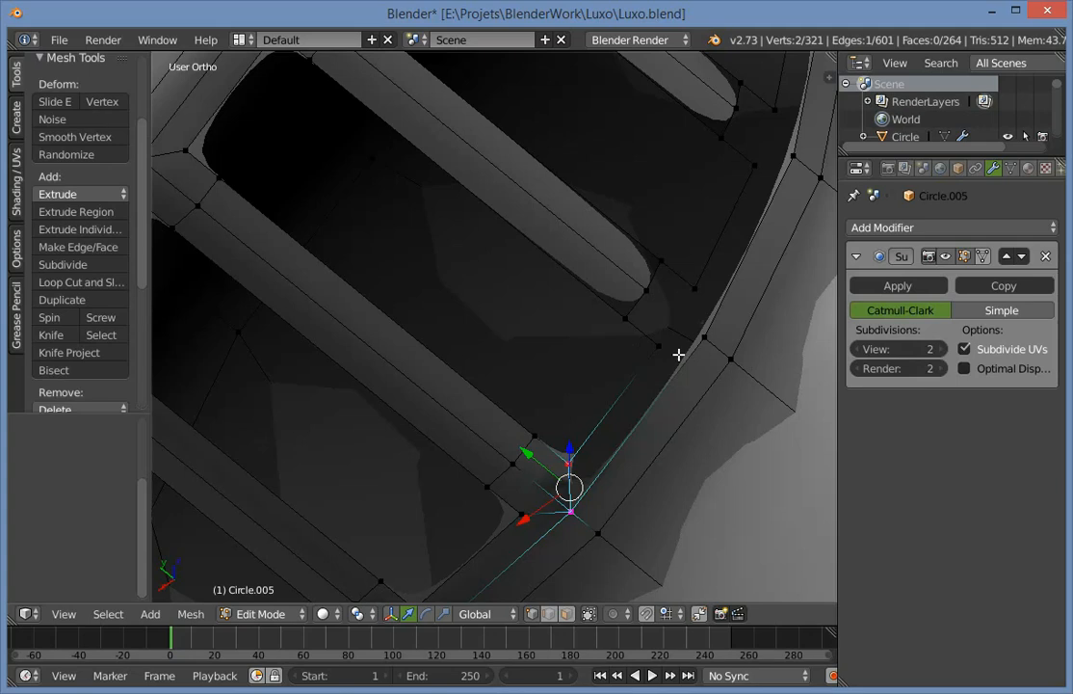
key(f)
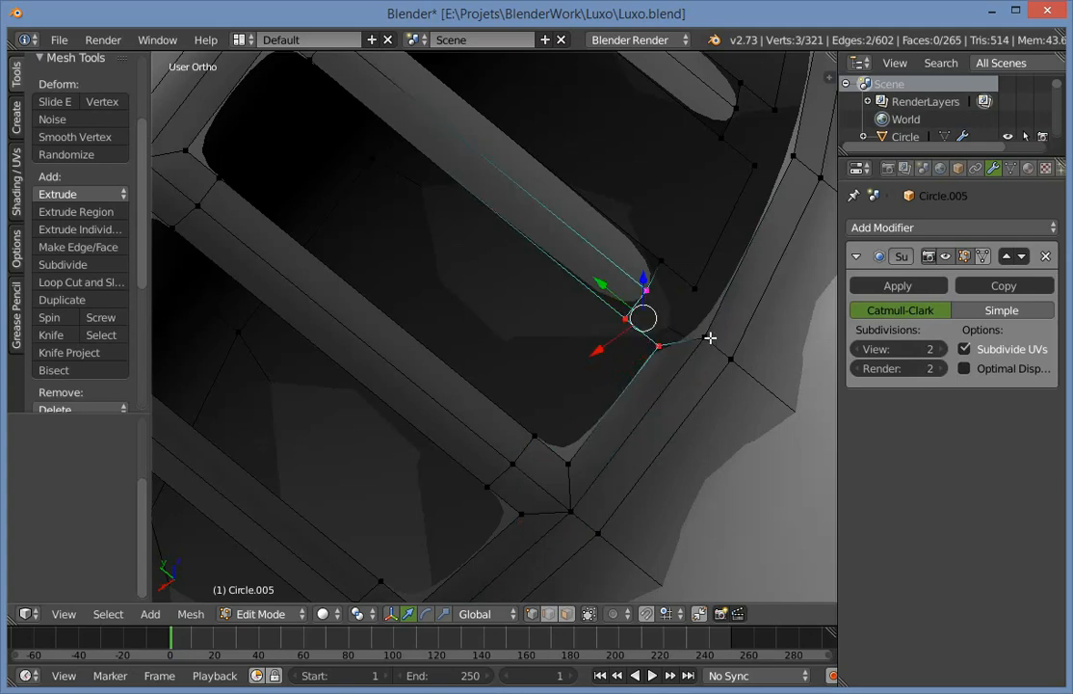
Join the following rib's end to the neck ring with two faces and fill the vent end strip beyond it.
key(f)
key(a)
key(f)
right_click(701, 298)
shift+right_click(707, 354)
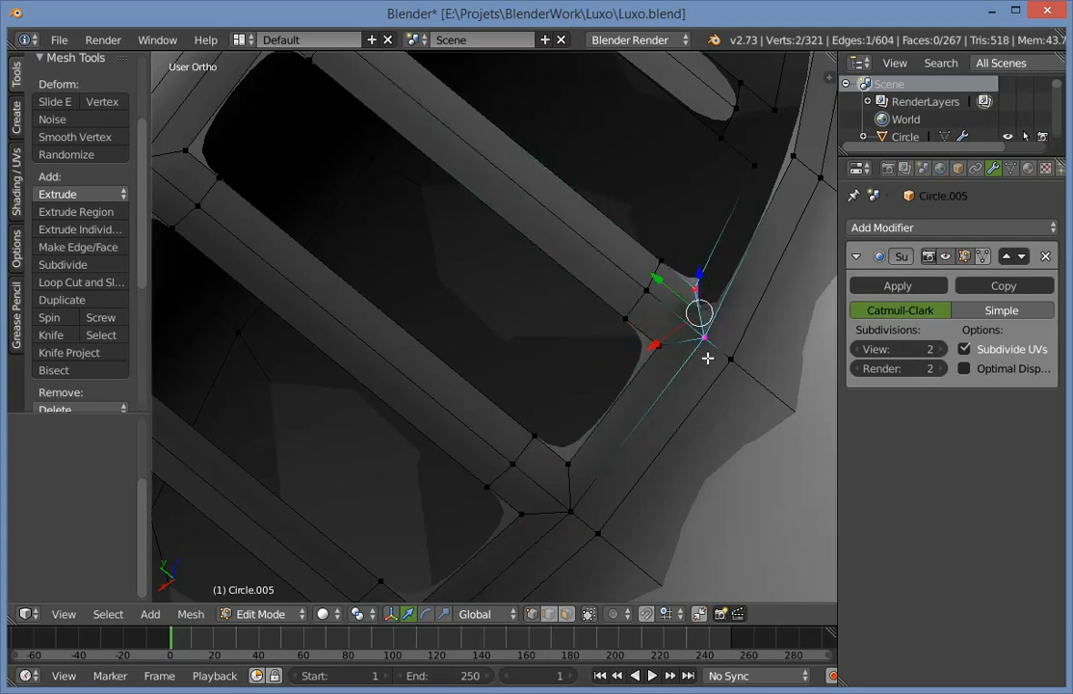
key(f)
Fill both joint faces of the next rib along the neck ring and close the last open vent end strip.
key(a)
shift+middle_drag(736, 225, 633, 378)
right_click(663, 323)
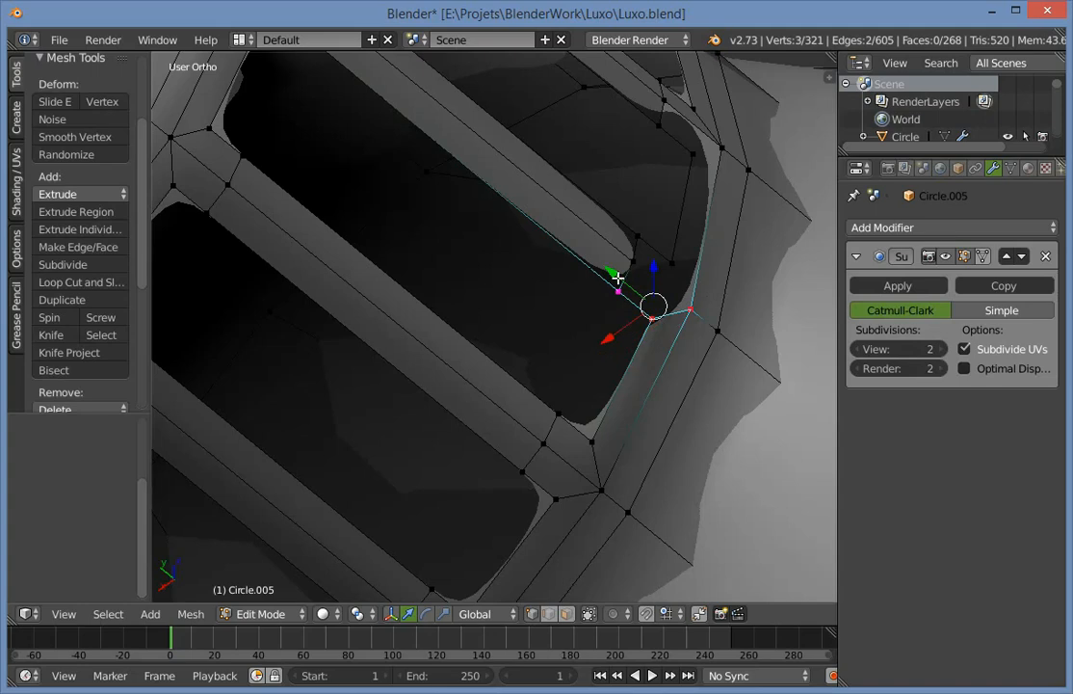
key(f)
key(f)
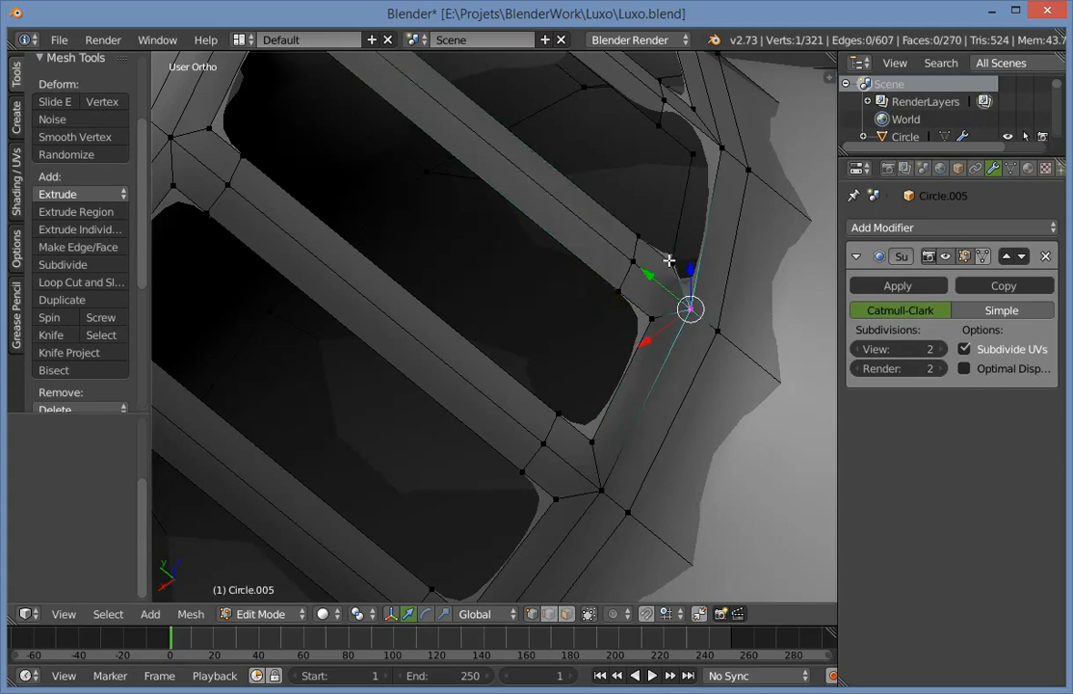
key(shift+f)
key(Escape)
key(f)
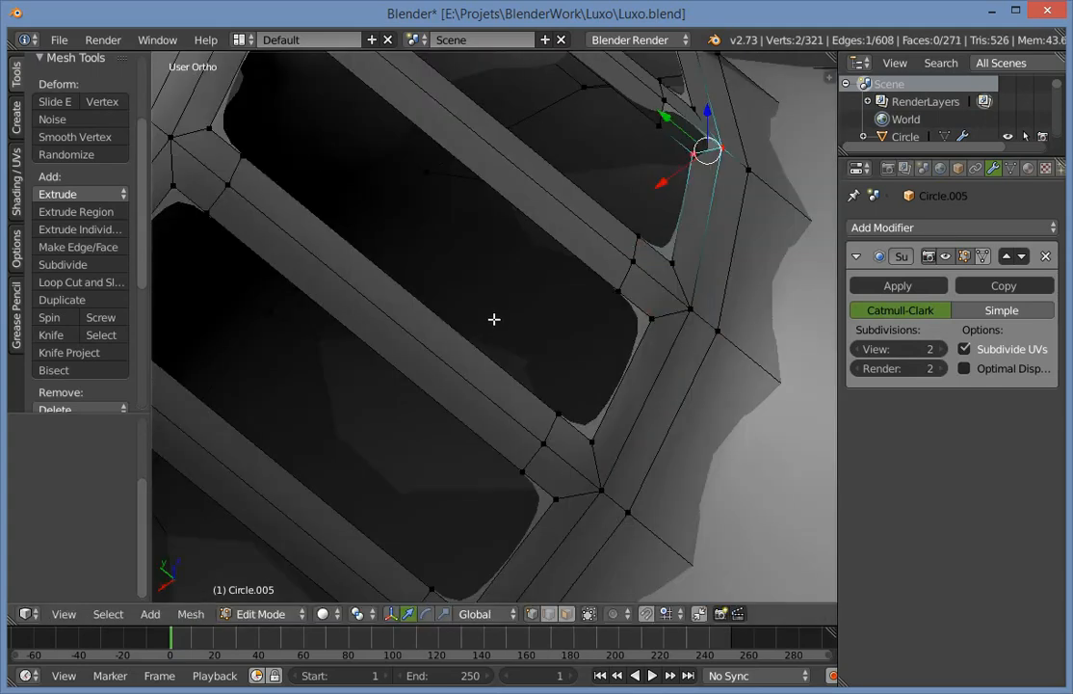
Fill the last open joint face between the final rib and the neck ring.
key(KP_Decimal)
scroll(594, 210, down, 6)
middle_drag(598, 216, 549, 409)
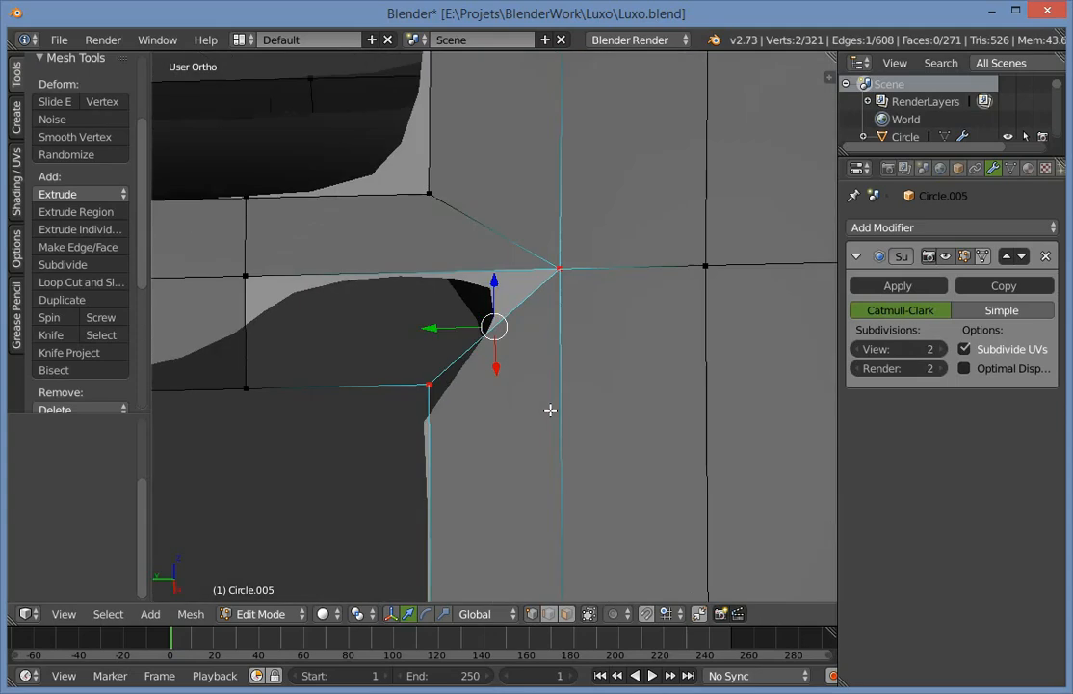
key(f)
key(g)
key(Escape)
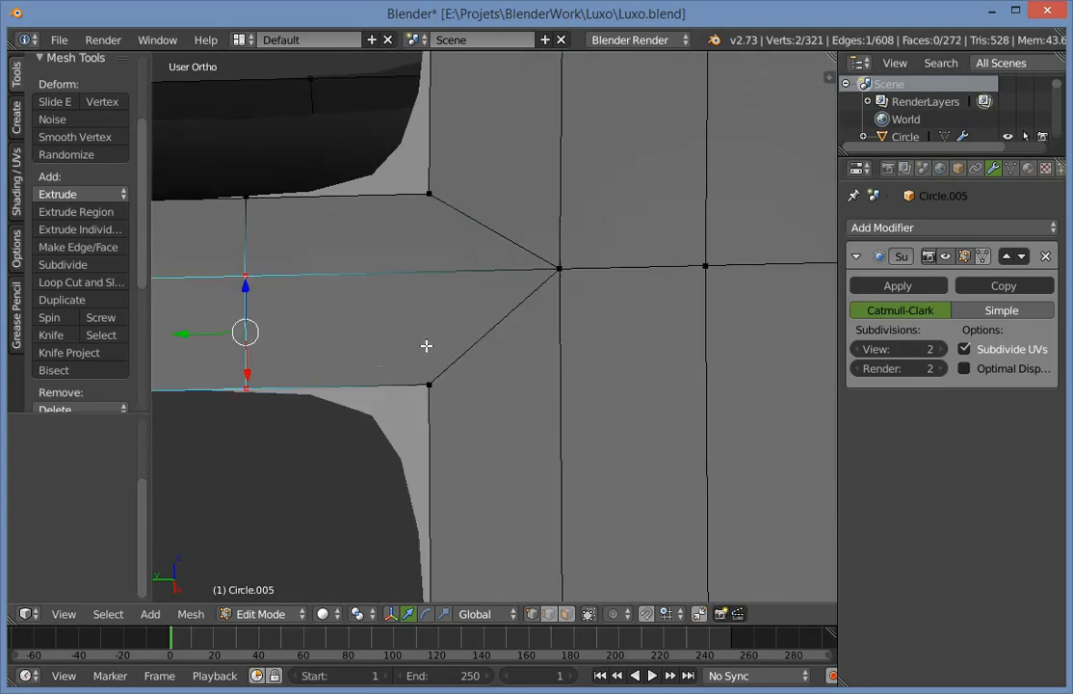
key(z)
key(g)
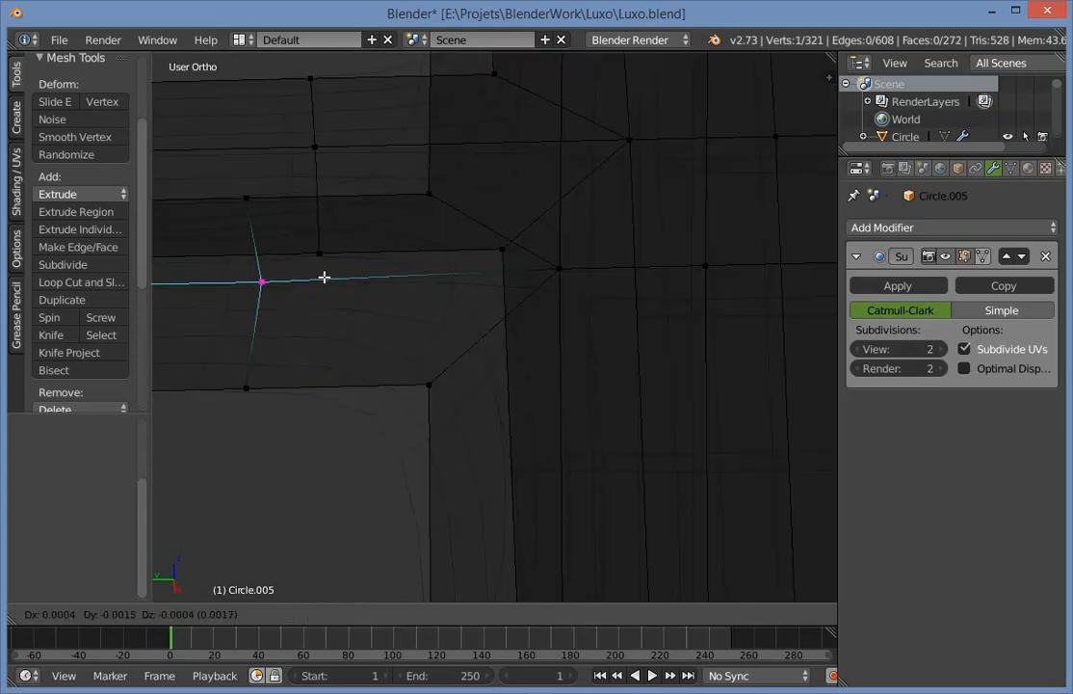
right_click(324, 278)
Leave mesh editing, return to solid shading and save the lamp file over the existing one.
key(Tab)
scroll(824, 403, down, 6)
key(z)
scroll(498, 310, down, 10)
middle_drag(498, 309, 463, 366)
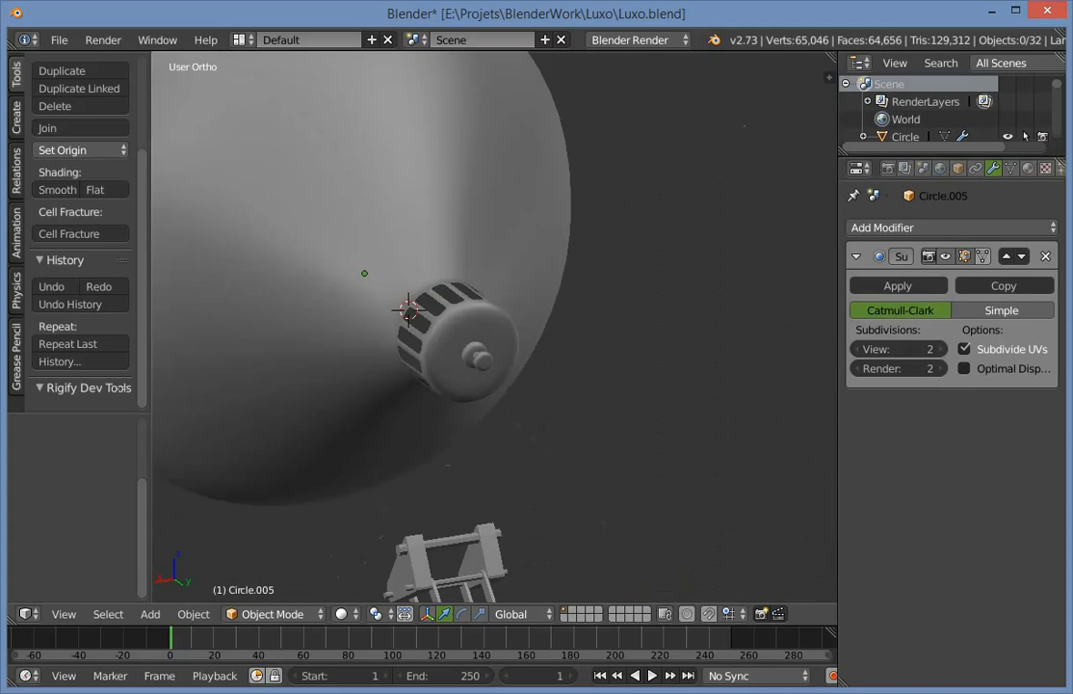
key(ctrl+s)
click(441, 297)
Examine the completed lamp head and its alignment with the arm from the right side.
scroll(530, 364, down, 6)
middle_drag(530, 364, 678, 388)
key(KP_3)
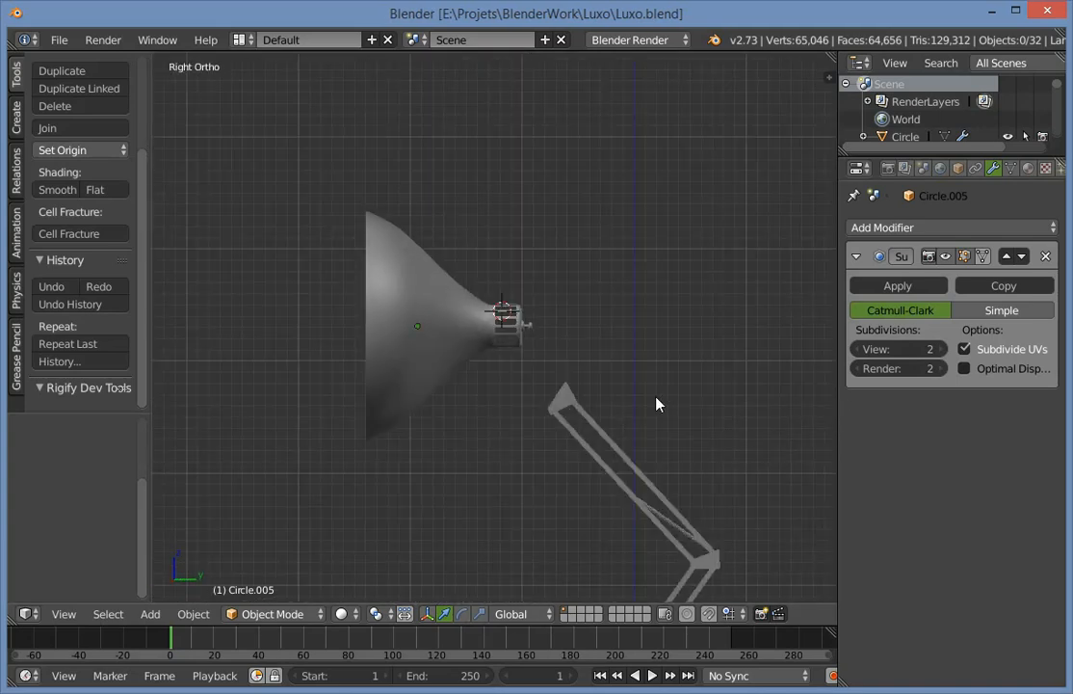
scroll(593, 404, up, 3)
scroll(472, 342, down, 2)
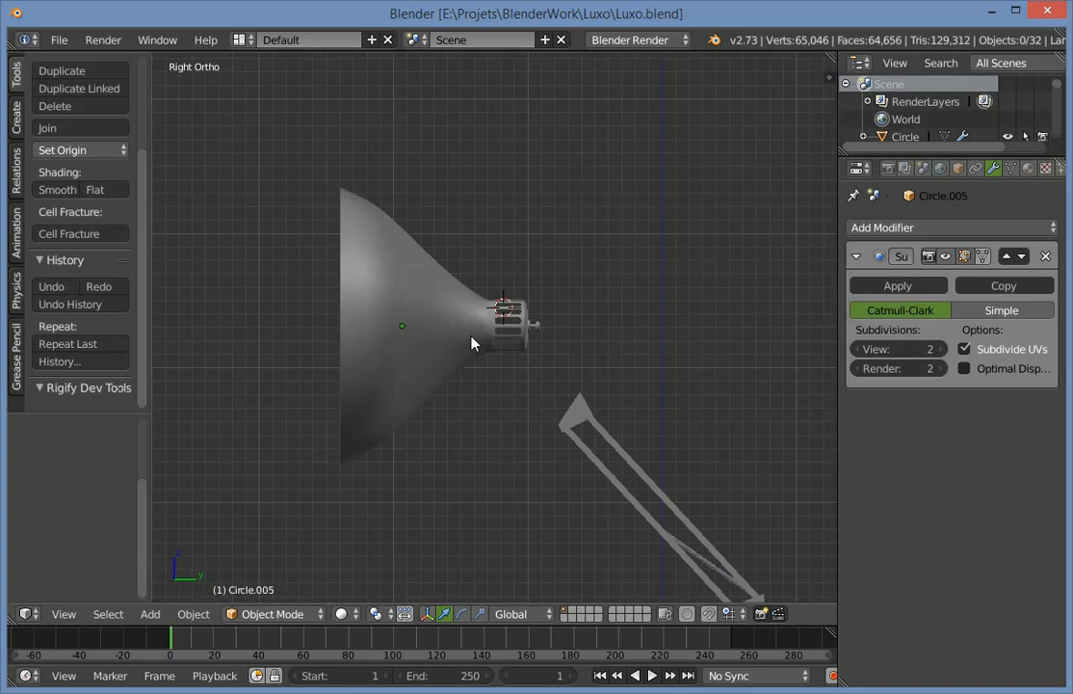
right_click(482, 333)
scroll(577, 334, up, 2)
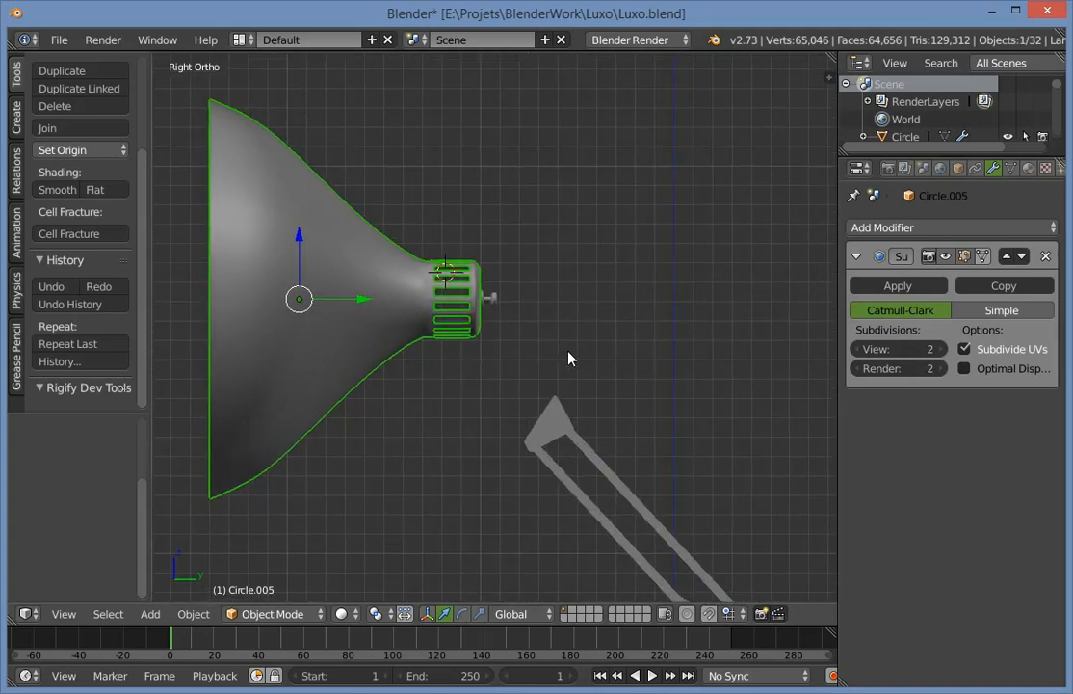
scroll(540, 404, up, 1)
scroll(627, 357, up, 1)
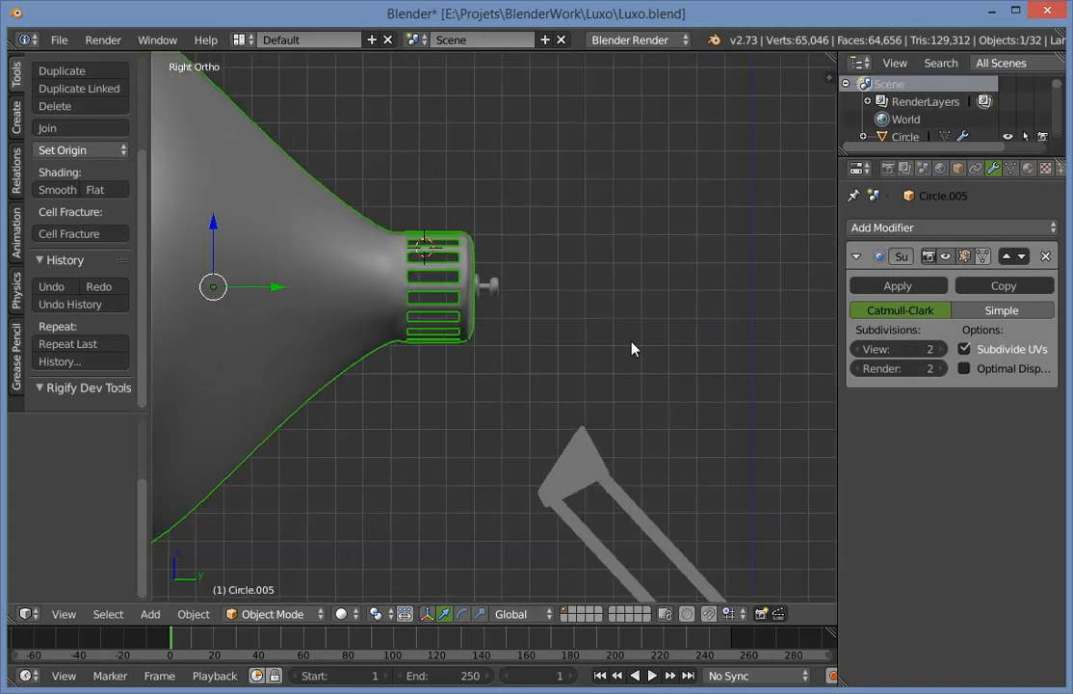
key(z)
key(z)
key(Tab)
key(Tab)
key(a)
scroll(431, 357, down, 5)
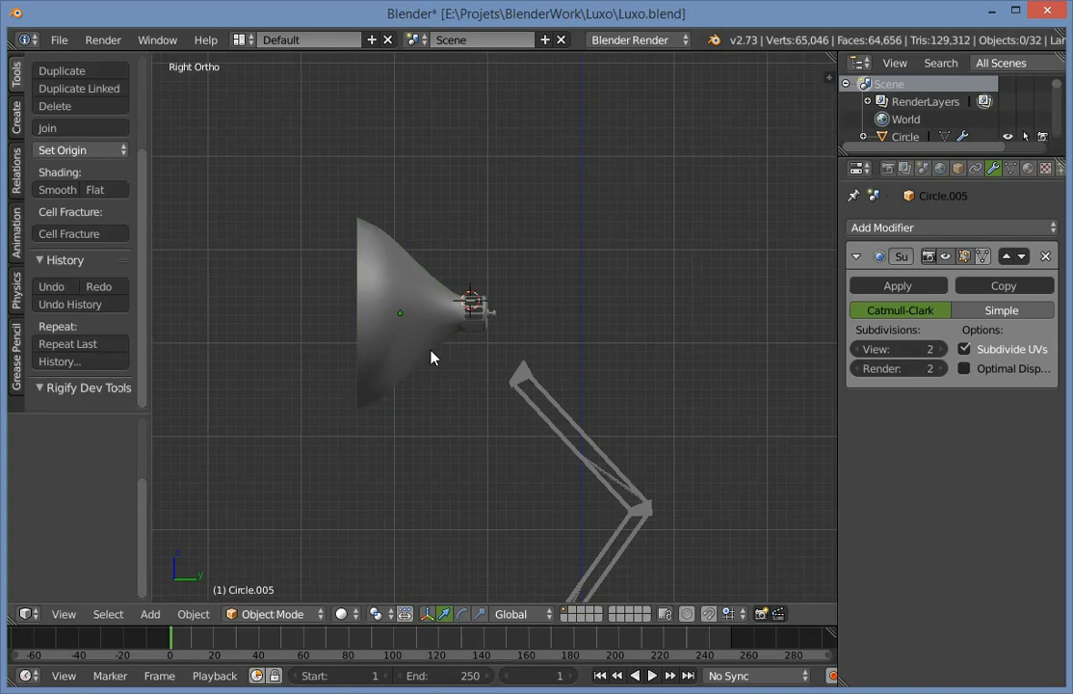
Try to move the shade on its own toward the arm bracket, and undo the move.
scroll(474, 340, up, 4)
right_click(481, 337)
scroll(595, 429, up, 1)
key(Tab)
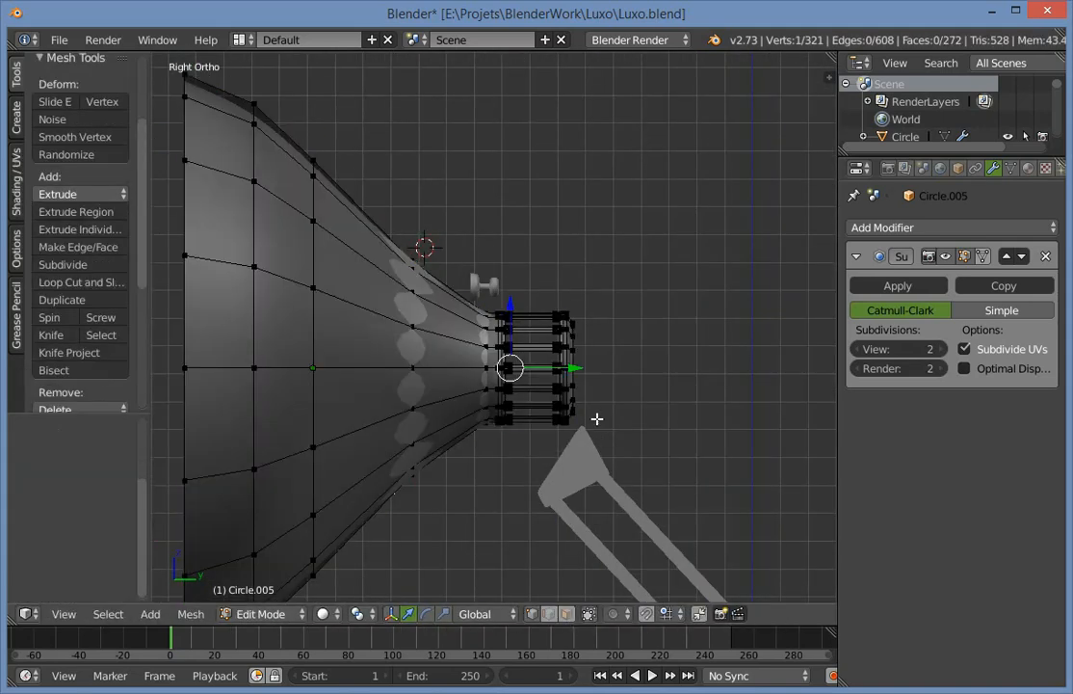
key(Tab)
key(z)
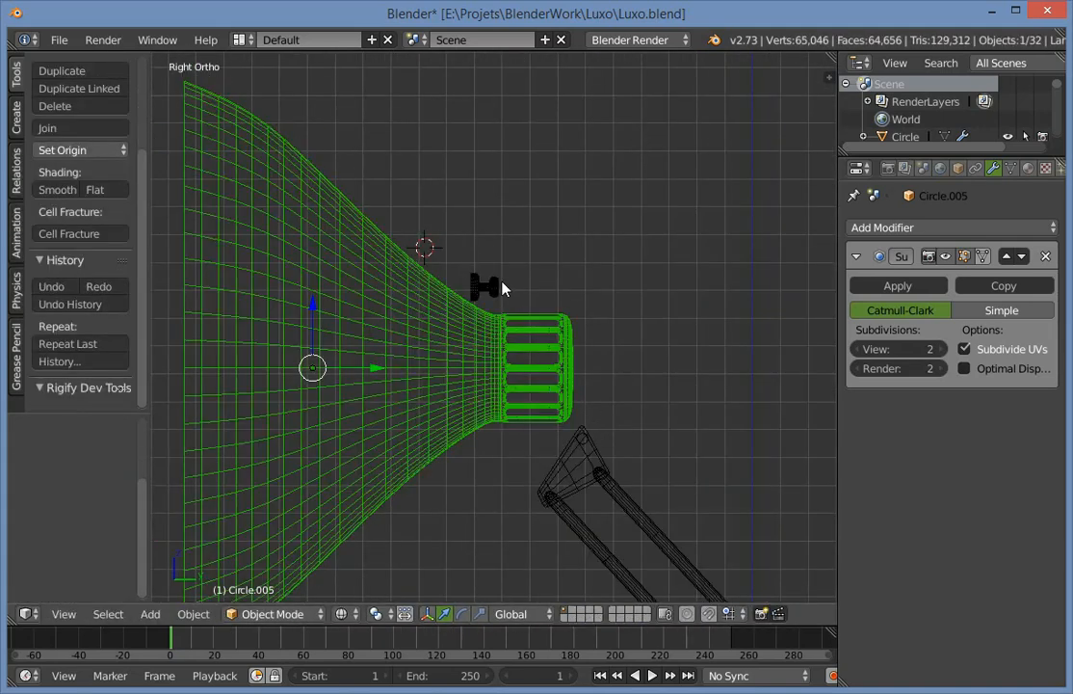
key(ctrl+z)
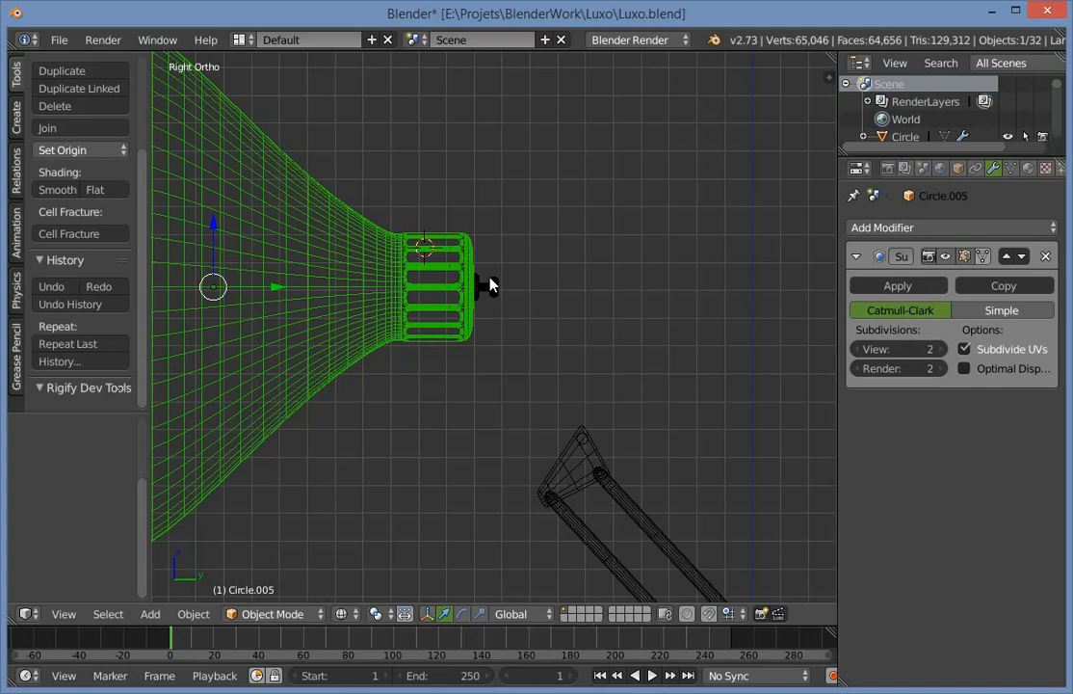
Move the shade and its end knob together until the shade's underside meets the tip of the arm bracket.
shift+right_click(491, 284)
key(g)
key(Return)
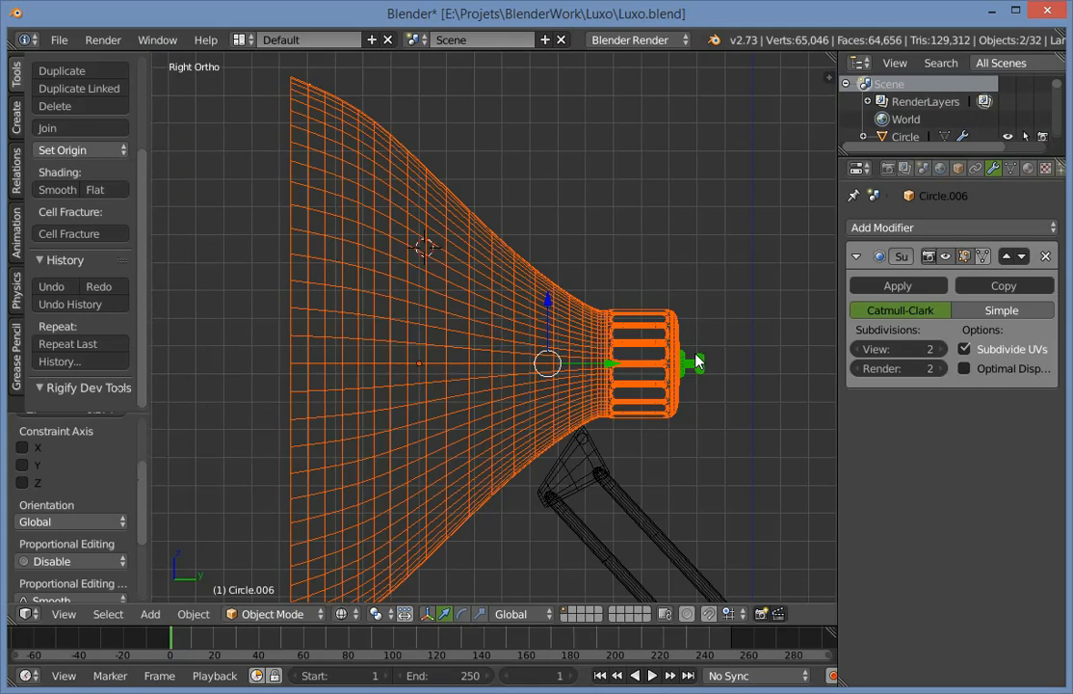
key(z)
scroll(654, 323, up, 4)
scroll(609, 355, up, 2)
key(z)
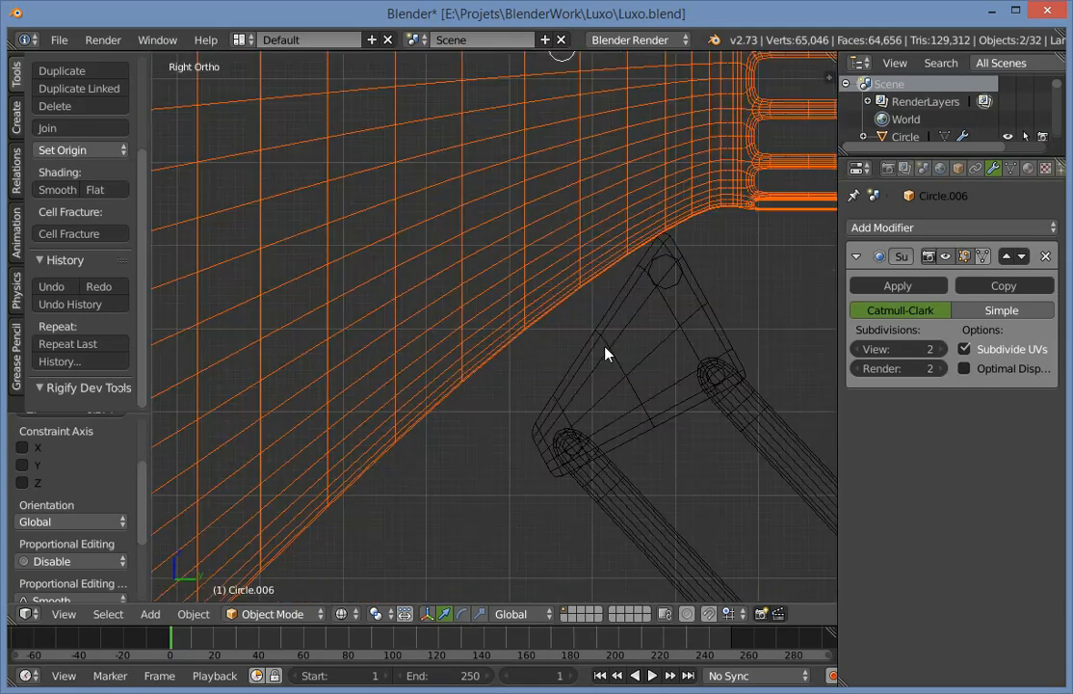
key(z)
scroll(635, 335, down, 3)
key(z)
key(a)
key(z)
Try to tilt the shade downward and shift it over the arm bracket, and undo the rotation and move.
right_click(567, 266)
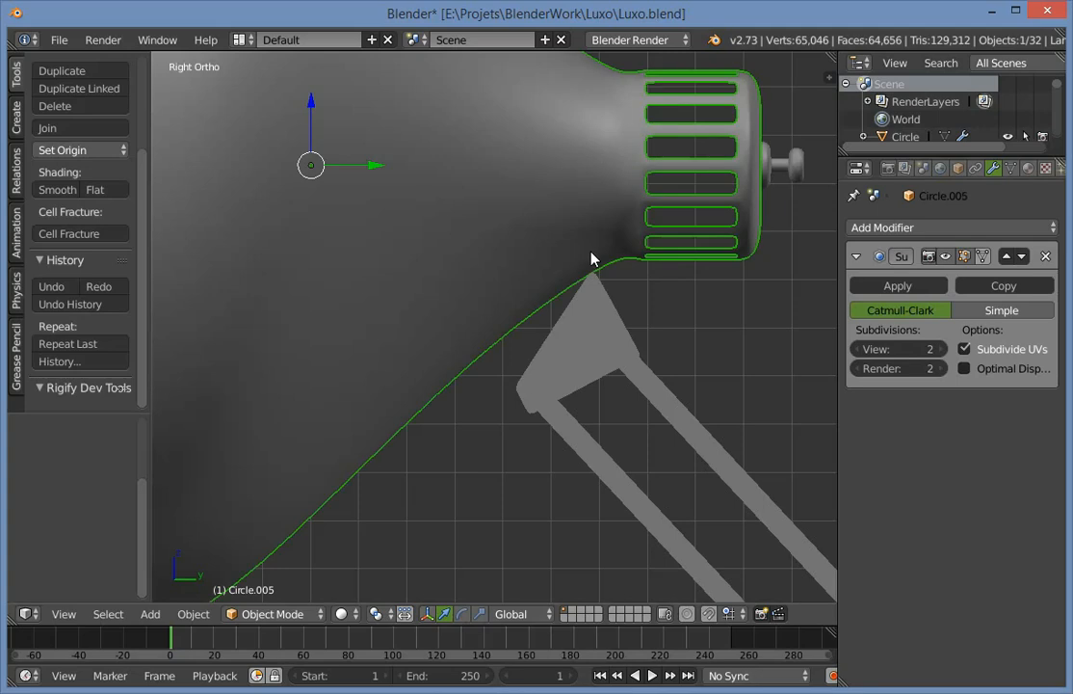
scroll(630, 366, down, 2)
key(r)
click(648, 287)
key(g)
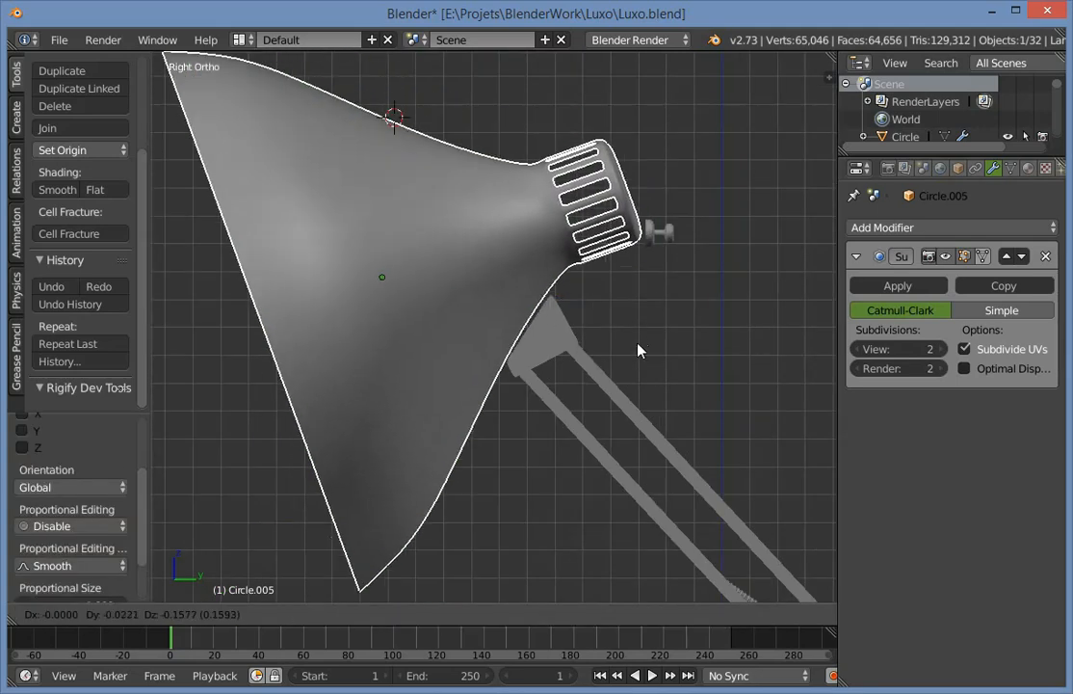
click(632, 361)
key(a)
scroll(607, 383, down, 7)
middle_drag(585, 404, 191, 448)
key(ctrl+z)
key(ctrl+z)
key(ctrl+z)
key(ctrl+z)
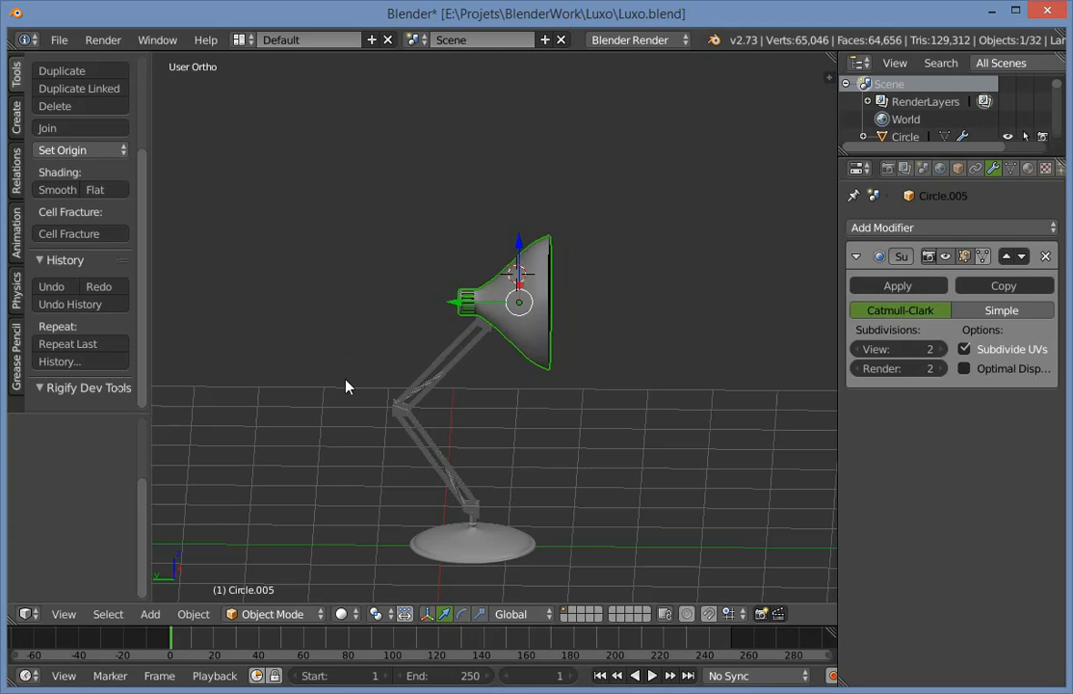
Select the shade and end knob together and move them clear above the arm bracket.
middle_drag(427, 381, 666, 382)
key(KP_3)
key(z)
scroll(593, 270, up, 5)
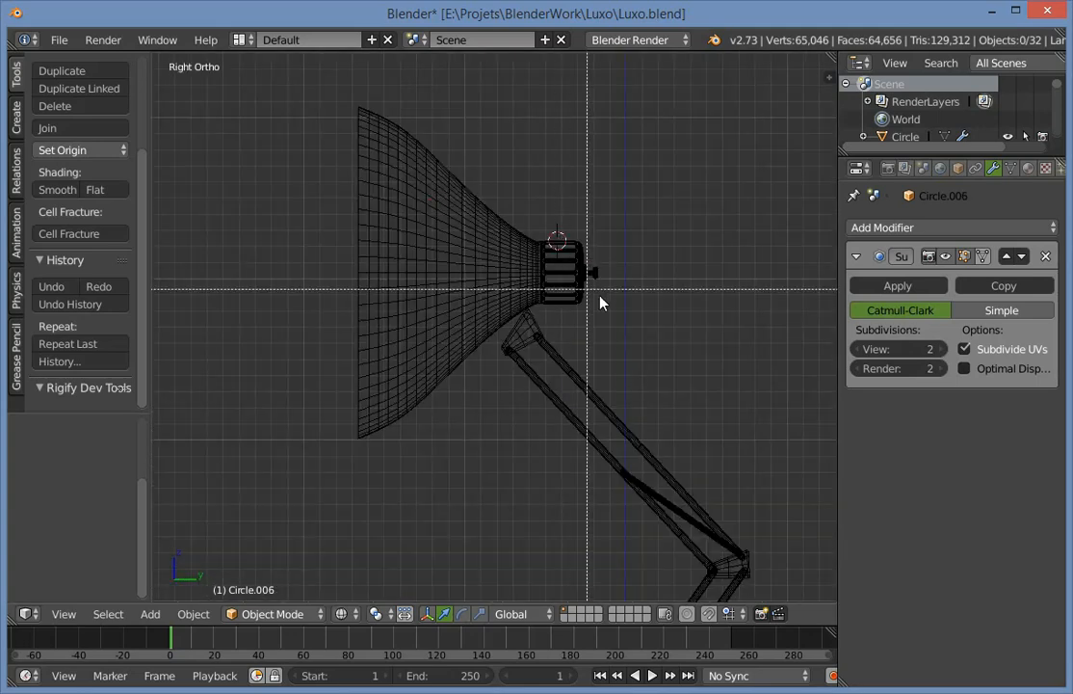
key(b)
drag(618, 292, 473, 231)
scroll(529, 337, up, 3)
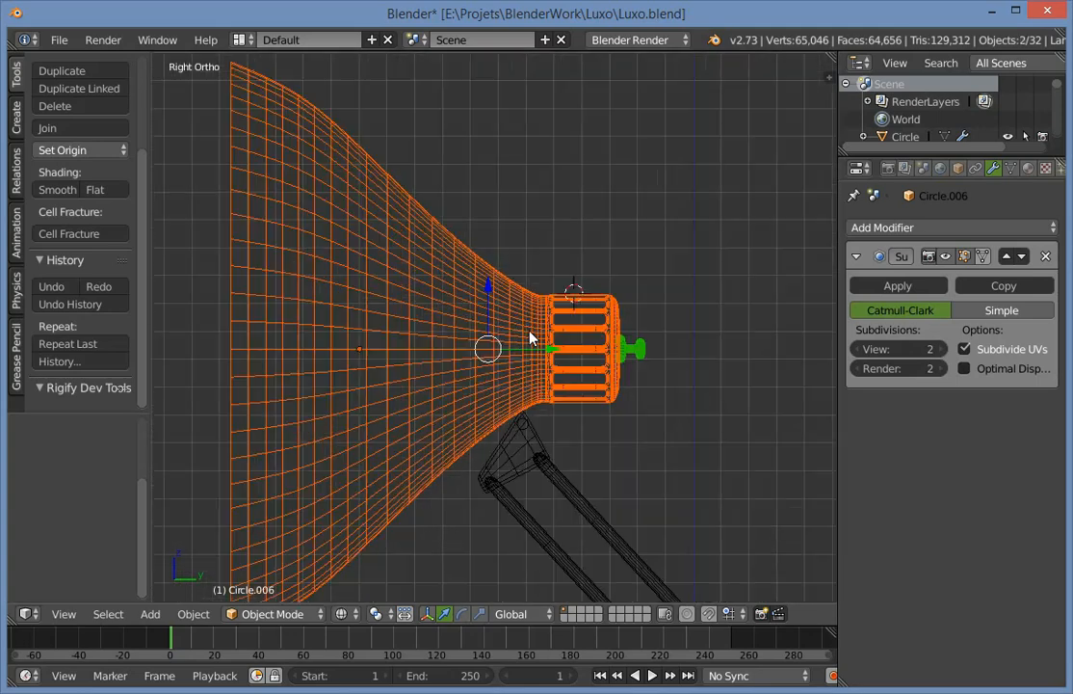
key(z)
key(g)
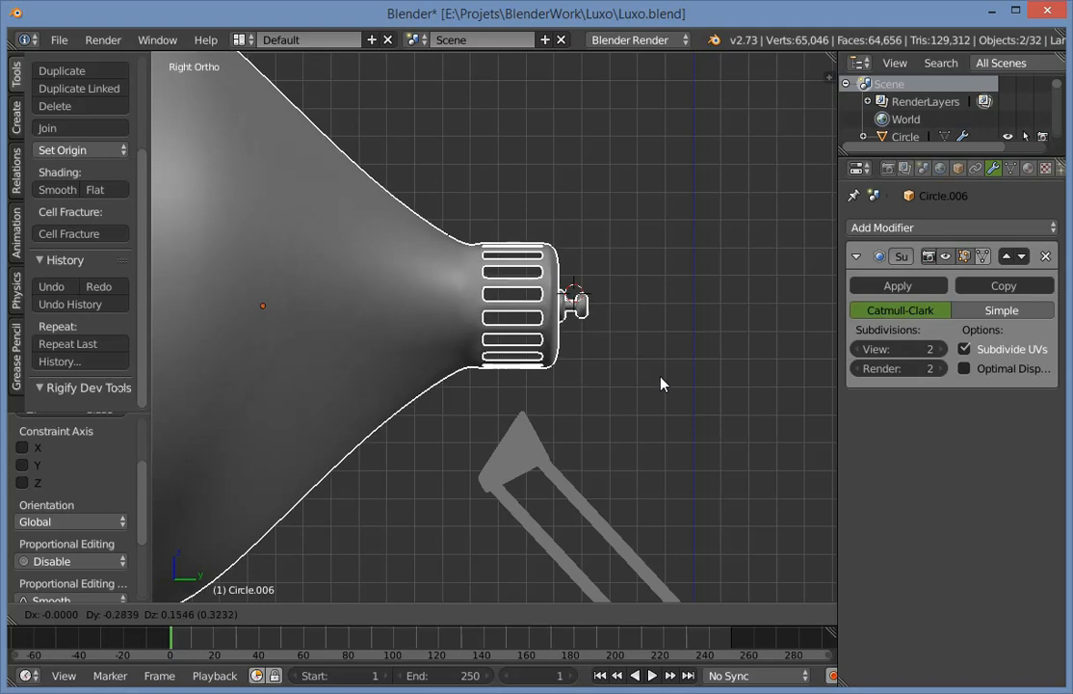
click(685, 390)
key(a)
scroll(616, 424, up, 3)
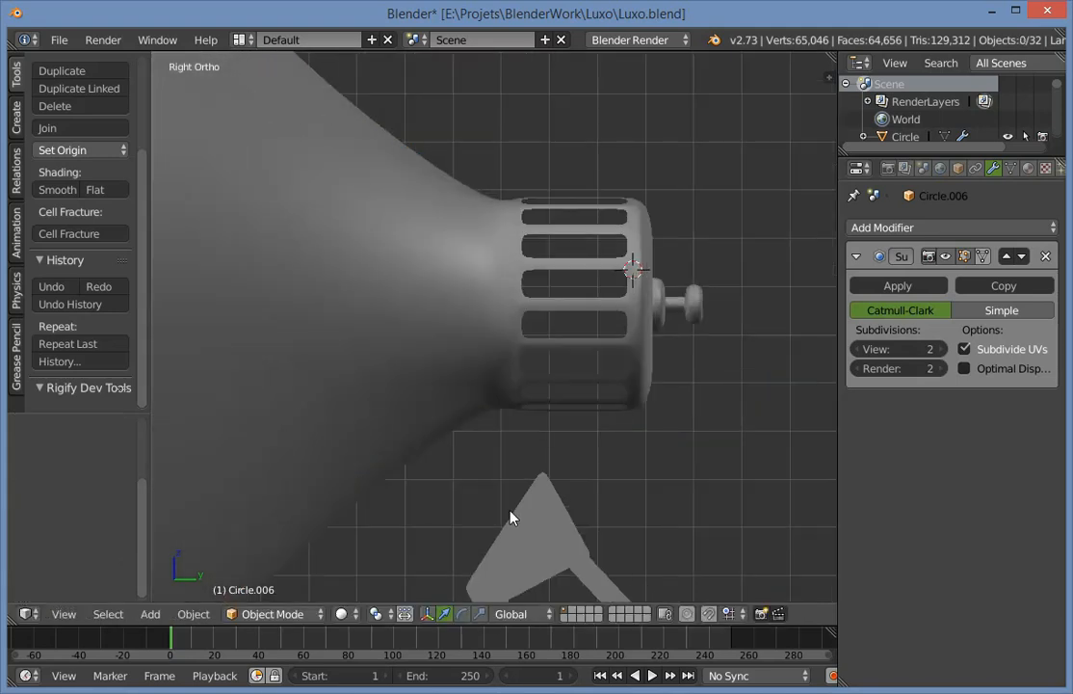
scroll(750, 422, up, 2)
Select the upper cross pin between the arm bracket's plates and display the scene in wireframe.
middle_drag(750, 422, 407, 342)
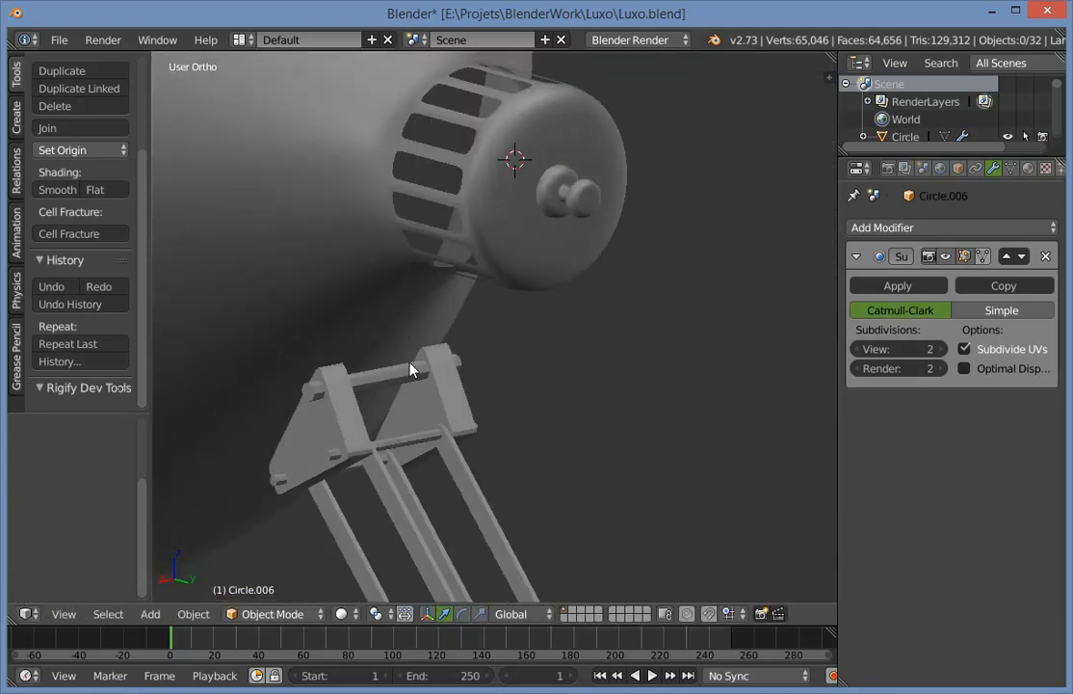
right_click(409, 369)
key(KP_3)
key(z)
key(z)
key(z)
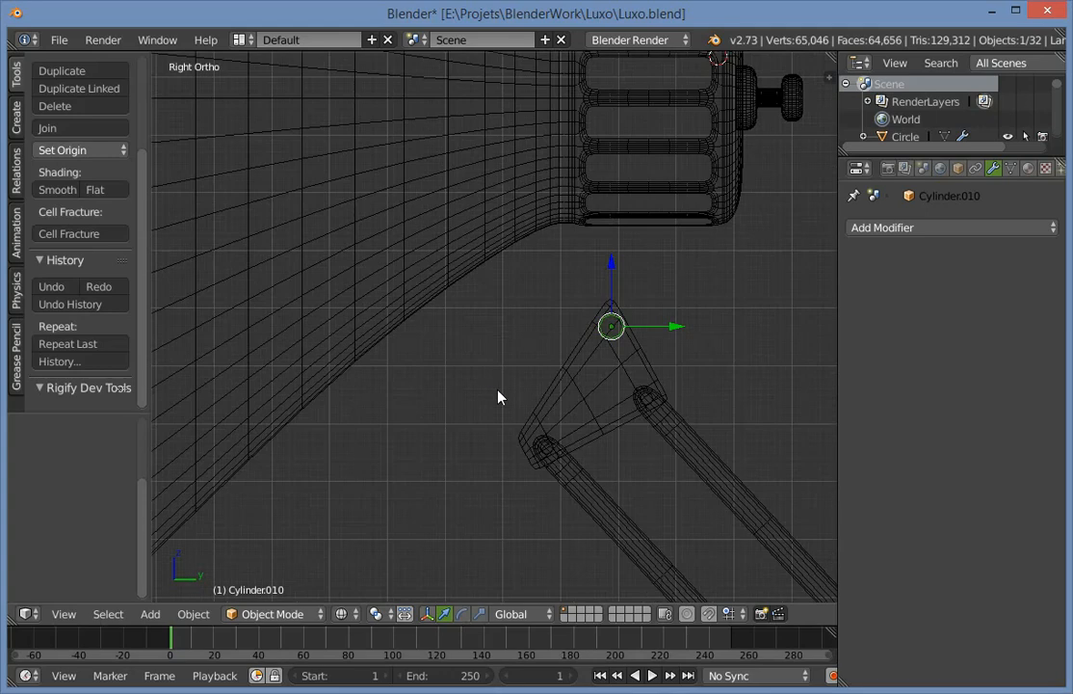
middle_drag(498, 391, 649, 368)
key(z)
key(KP_3)
scroll(658, 359, up, 2)
key(z)
shift+middle_drag(640, 409, 571, 290)
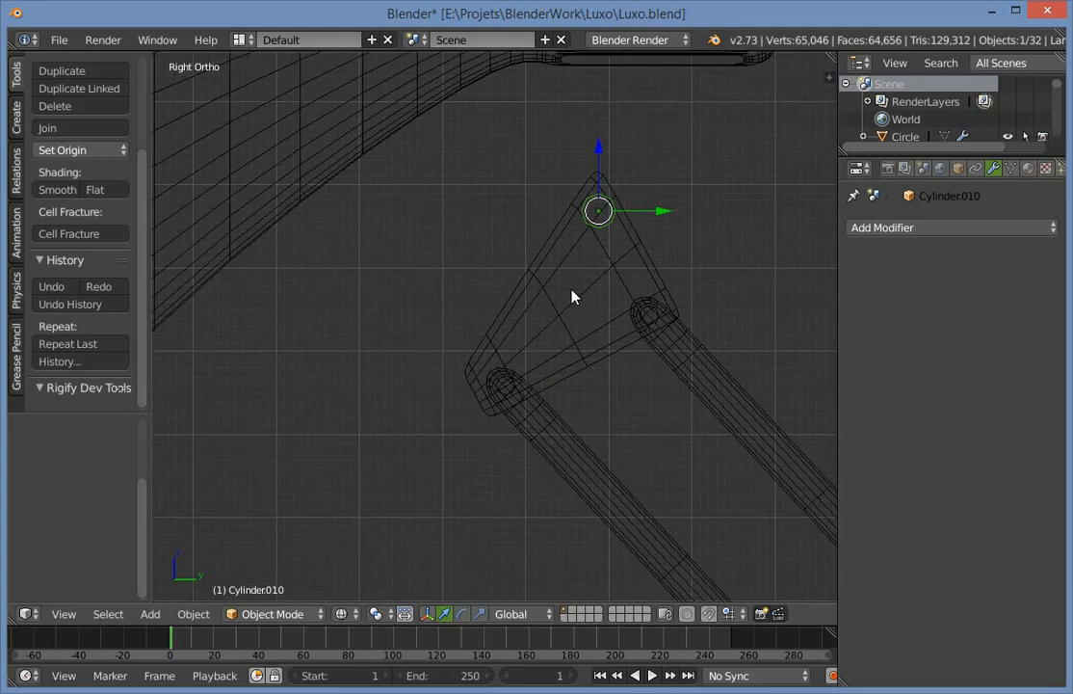
key(shift+f)
click(495, 328)
scroll(496, 328, down, 4)
key(KP_3)
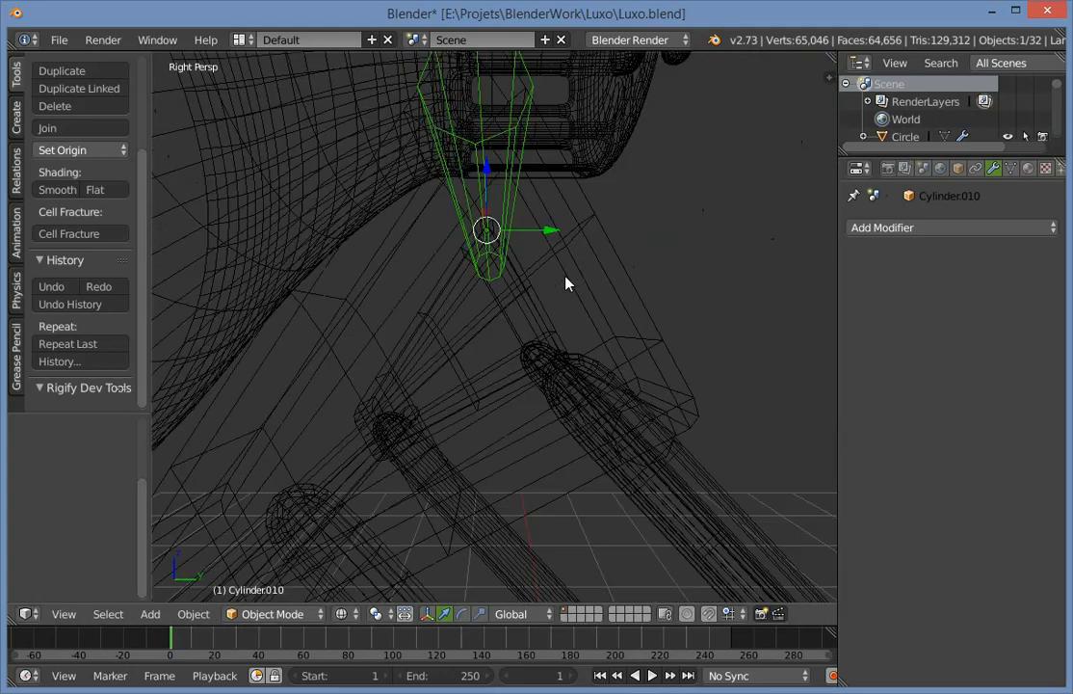
key(KP_5)
Duplicate the upper cross pin and place the copy lower along the bracket plates' sloping front edge.
scroll(459, 264, up, 4)
key(shift+d)
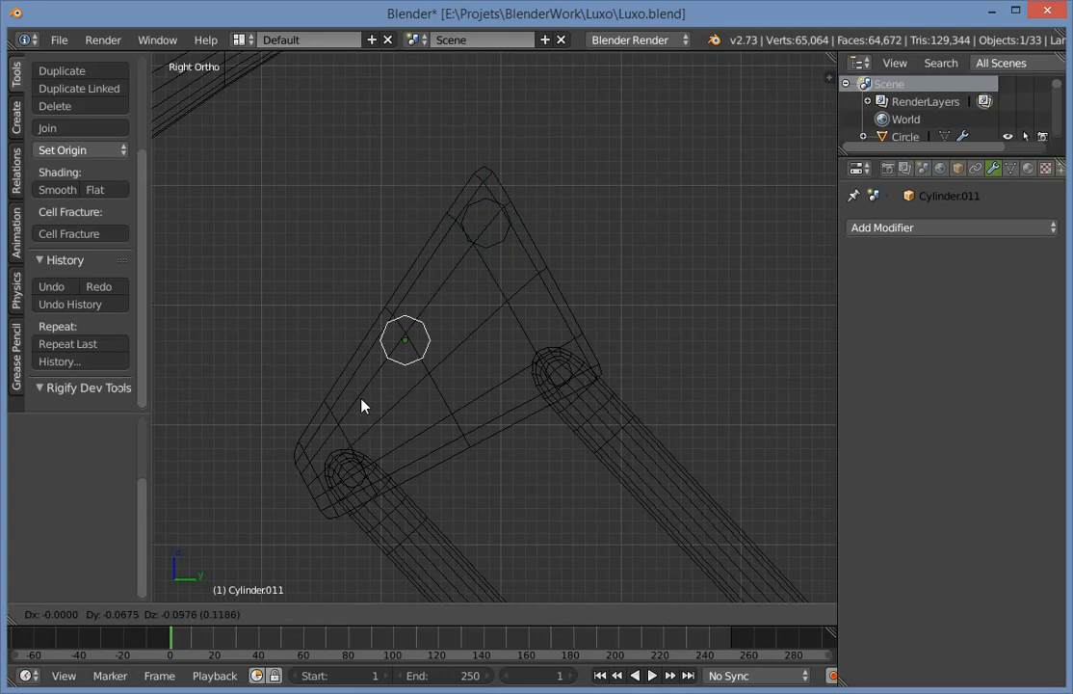
click(343, 434)
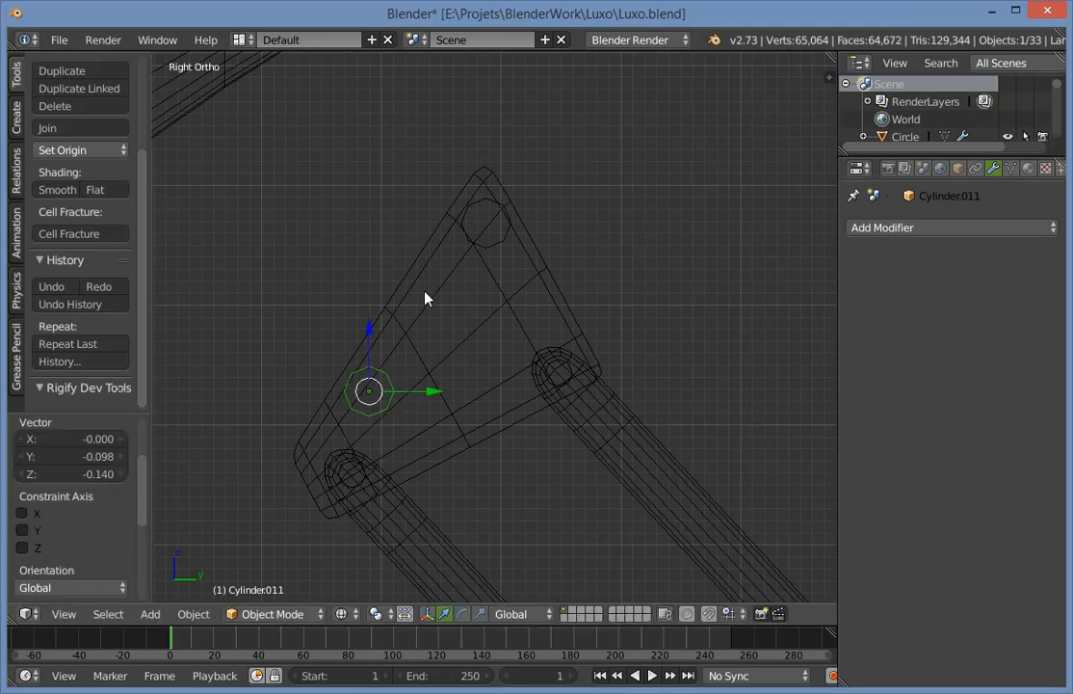
middle_drag(425, 297, 655, 339)
key(z)
shift+middle_drag(802, 381, 602, 364)
scroll(601, 364, up, 3)
Add a plane to the scene, scale it down and move it to the arm bracket.
key(a)
key(shift+a)
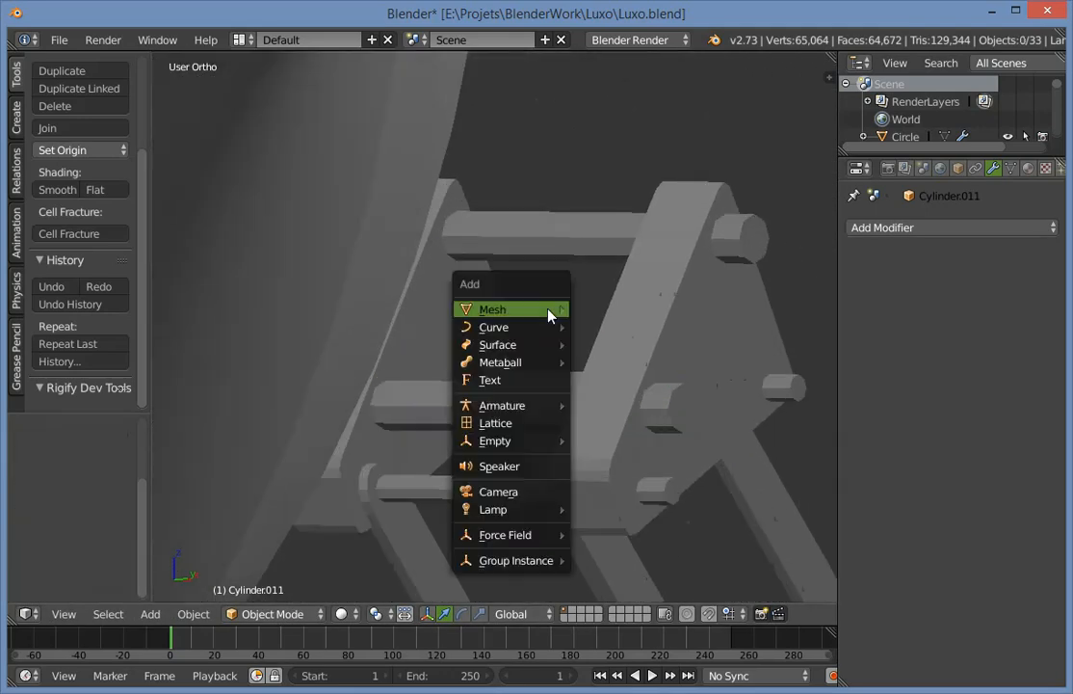
mouse_move(552, 313)
click(600, 318)
scroll(628, 314, down, 2)
scroll(648, 390, down, 3)
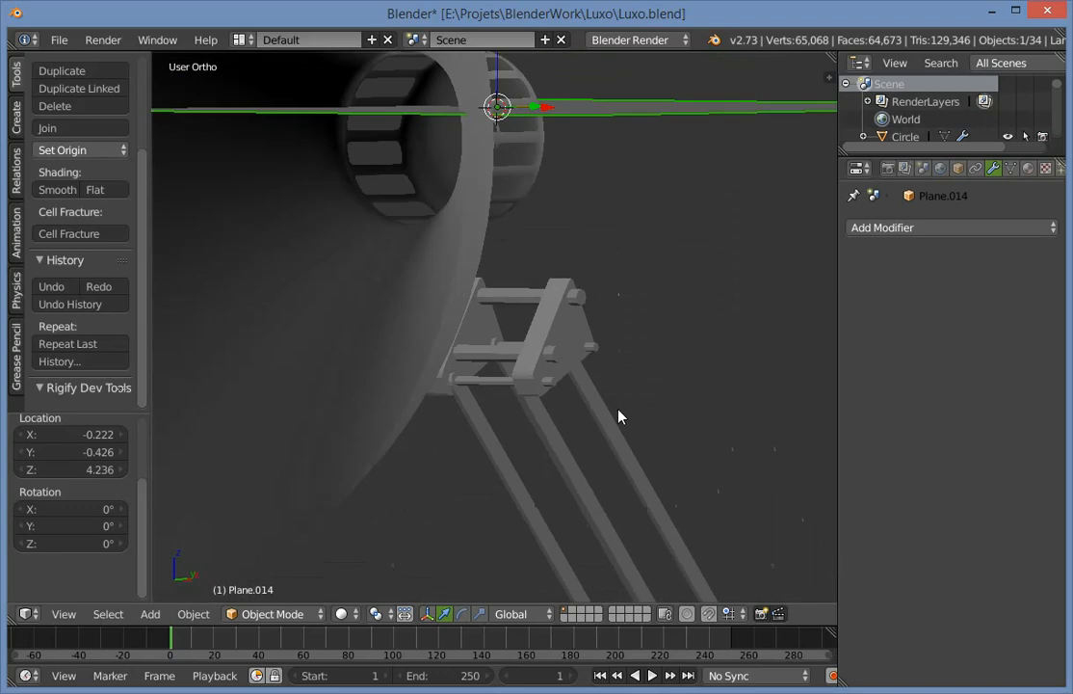
key(s)
click(477, 228)
key(g)
click(505, 493)
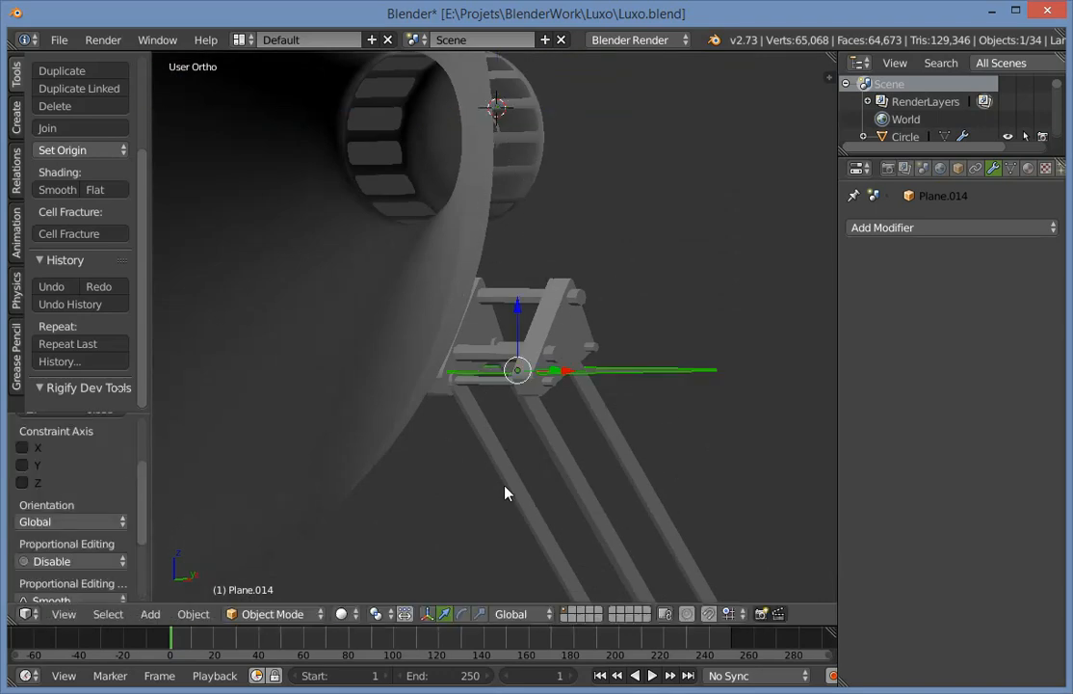
Rotate the plane to a slope in side view and move it onto the bracket's front edge.
key(KP_3)
key(r)
click(628, 388)
key(z)
scroll(633, 375, up, 3)
key(g)
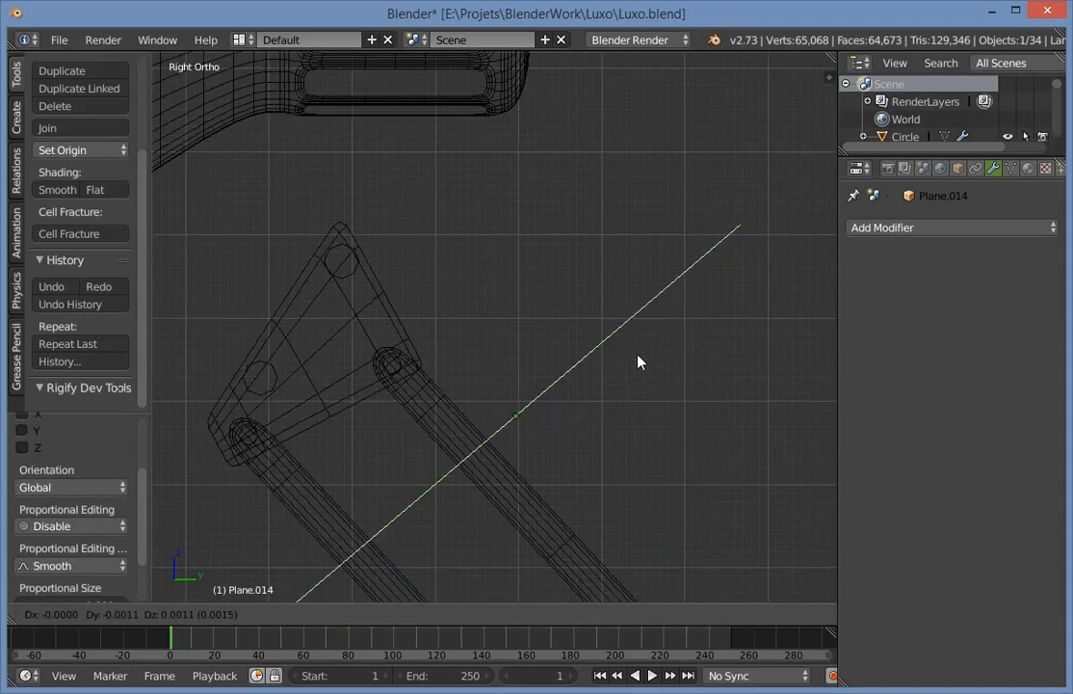
click(454, 334)
Shrink the plane, align it with the bracket's front slope and fit it between the centres of the two larger pins.
shift+middle_drag(394, 340, 633, 356)
scroll(632, 357, up, 2)
key(s)
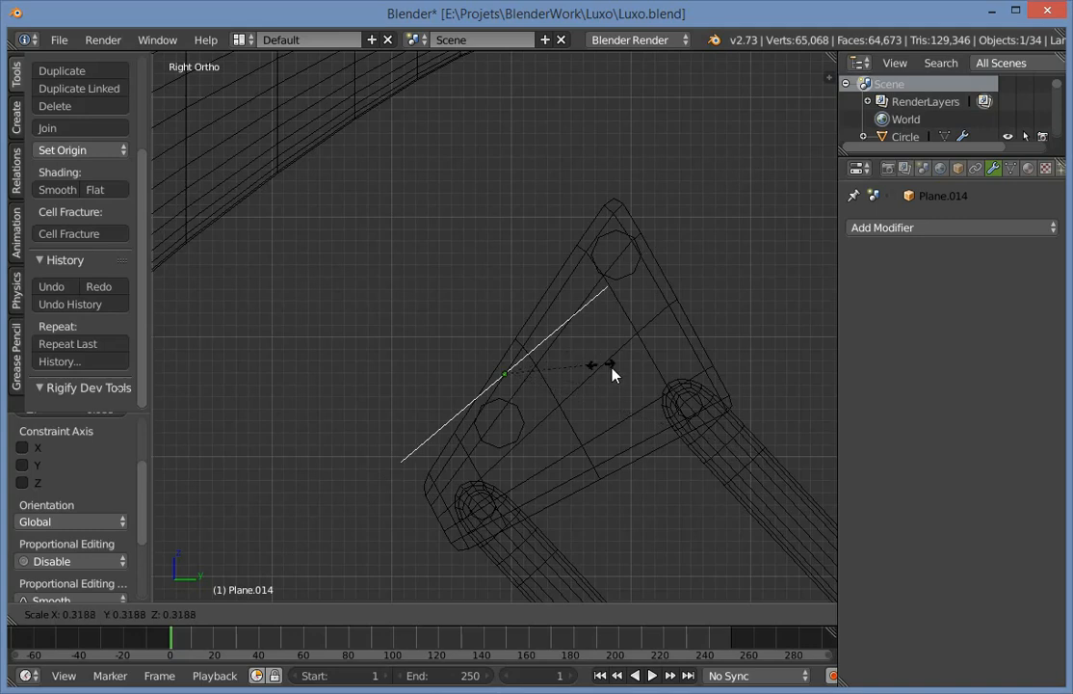
click(640, 350)
key(g)
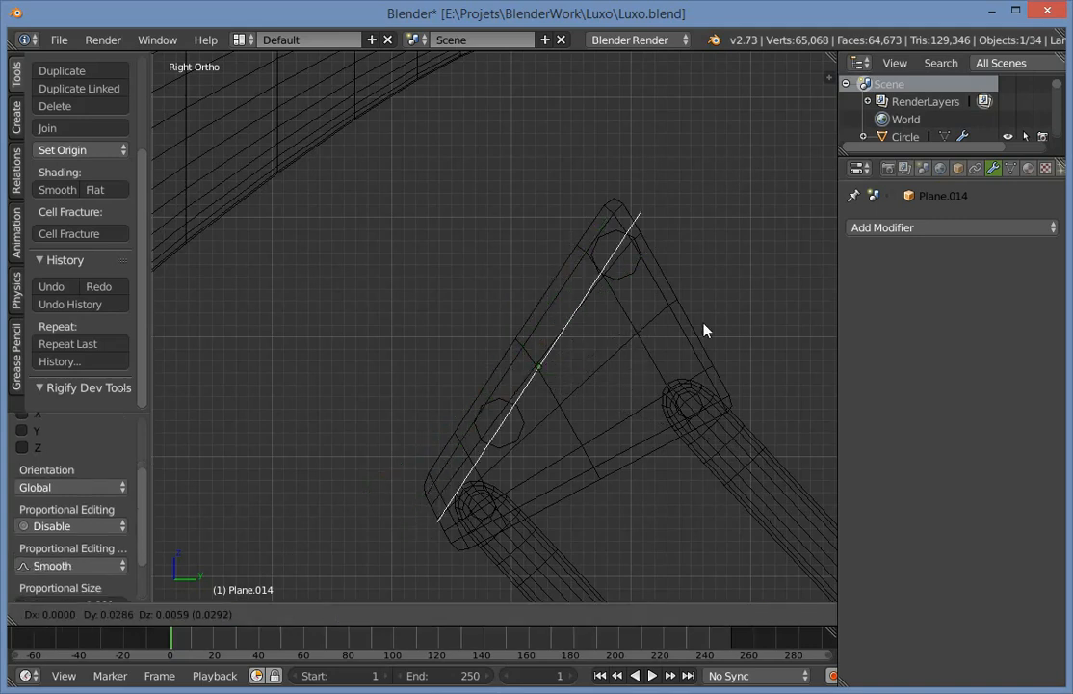
click(723, 340)
key(s)
click(662, 340)
Move the plane along X into the gap between the two bracket plates.
key(z)
mouse_move(439, 358)
middle_down()
mouse_move(563, 364)
mouse_move(585, 276)
mouse_move(689, 373)
middle_up()
shift+middle_drag(300, 258, 356, 296)
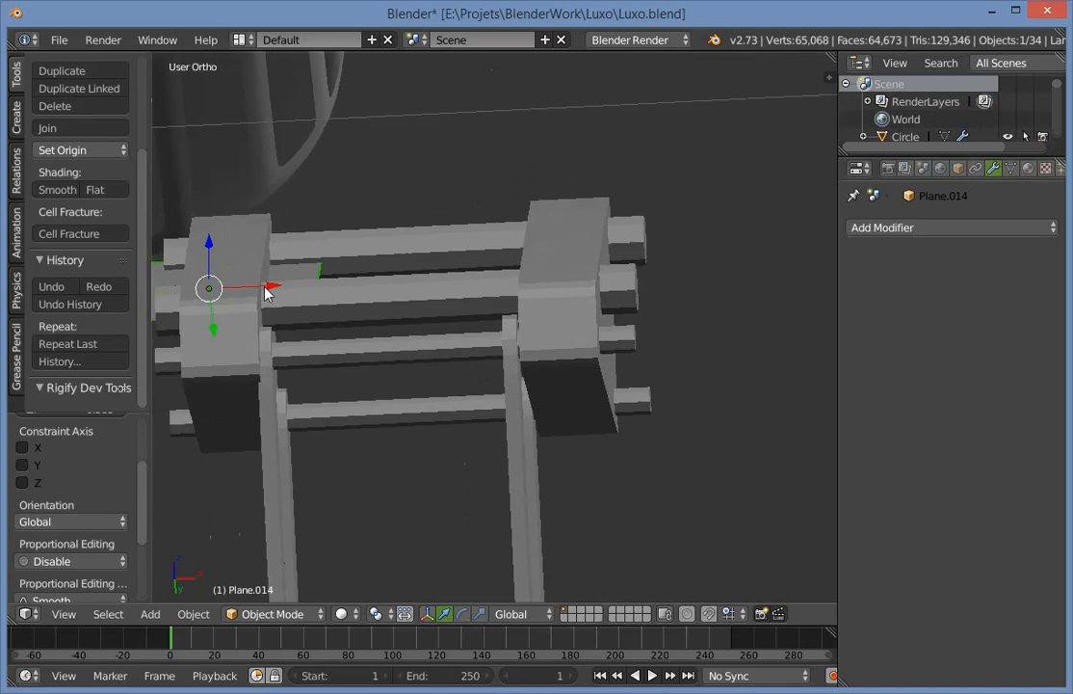
drag(266, 289, 448, 320)
Extrude the sloping plane along its normal into a thin slab spanning the two larger pins.
key(KP_3)
key(z)
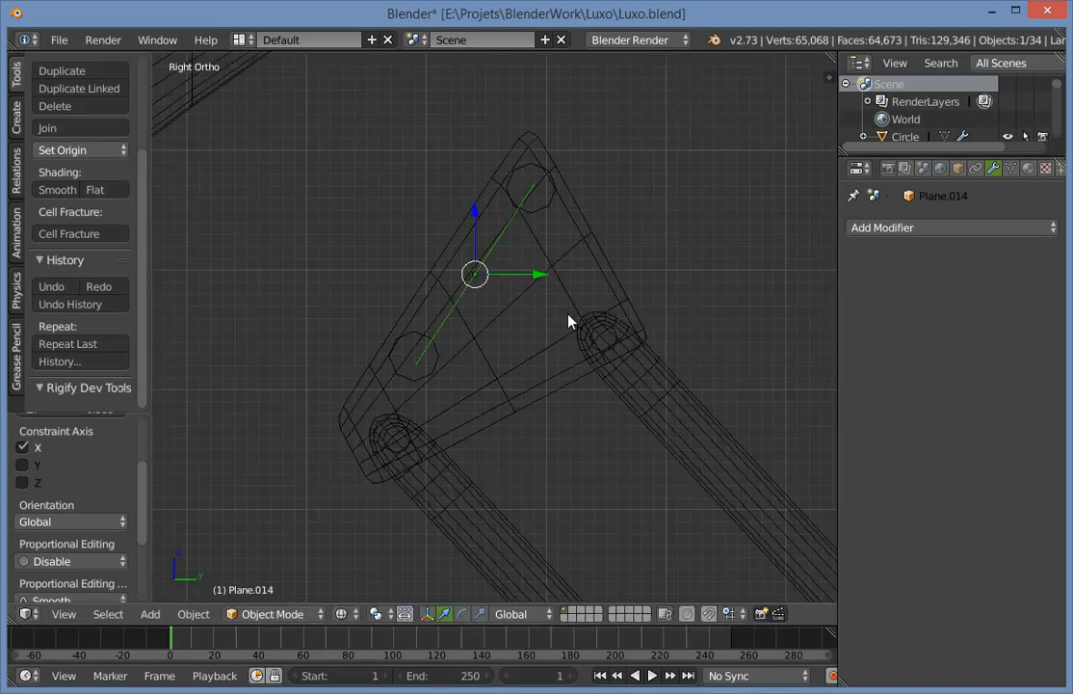
scroll(518, 314, up, 3)
key(Tab)
key(e)
click(479, 292)
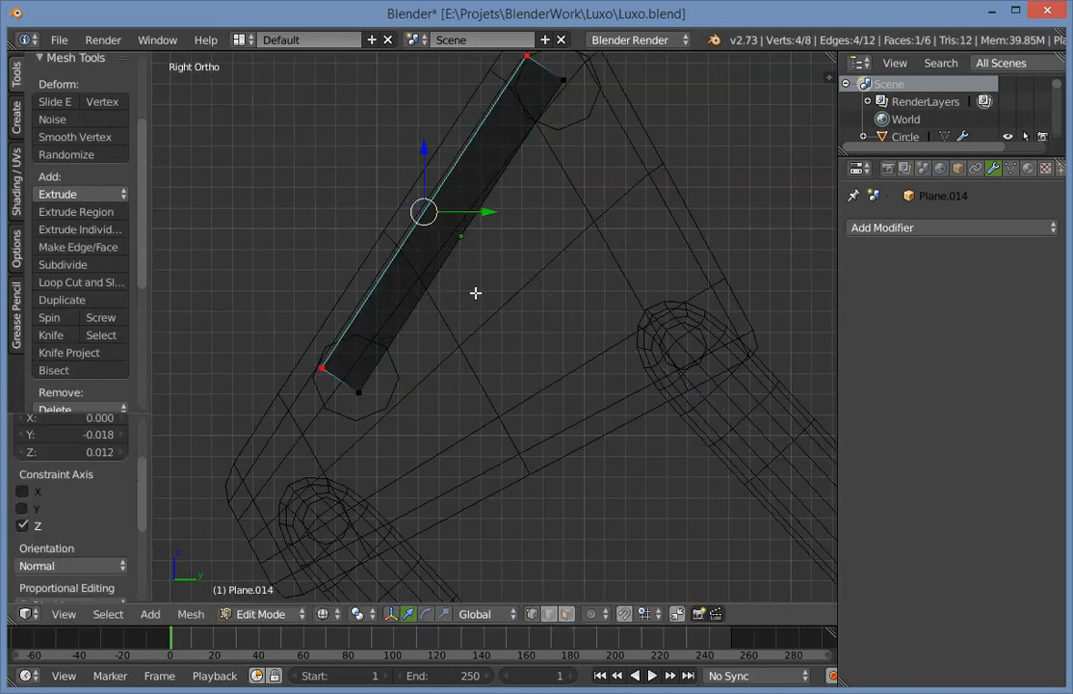
key(Tab)
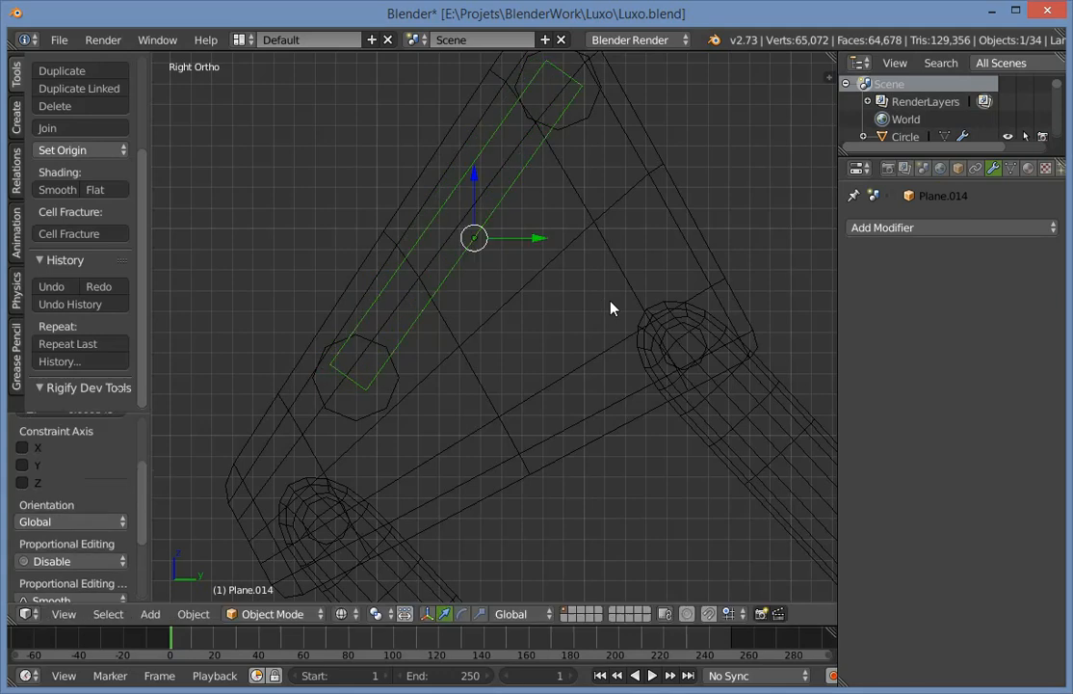
Hide the lamp shade and its end knob to clear the view of the arm bracket.
key(z)
mouse_move(611, 307)
middle_down()
mouse_move(443, 318)
mouse_move(390, 331)
mouse_move(392, 349)
mouse_move(445, 286)
middle_up()
scroll(392, 349, down, 3)
scroll(390, 267, down, 11)
key(a)
key(z)
right_click(431, 252)
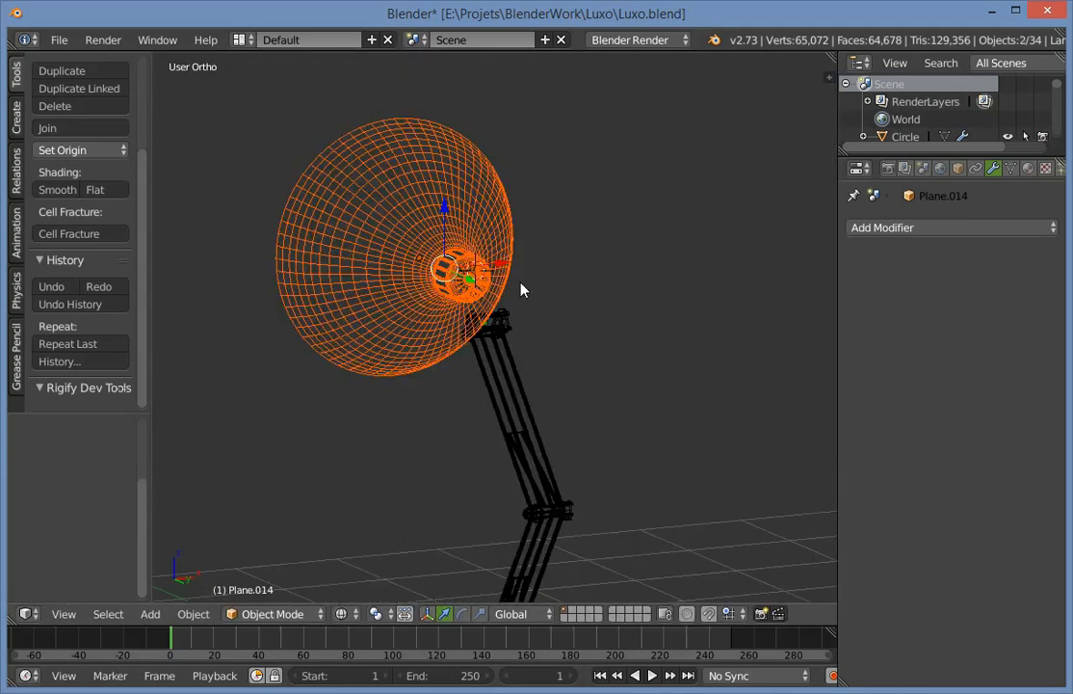
key(h)
key(z)
scroll(437, 244, up, 8)
scroll(437, 244, up, 4)
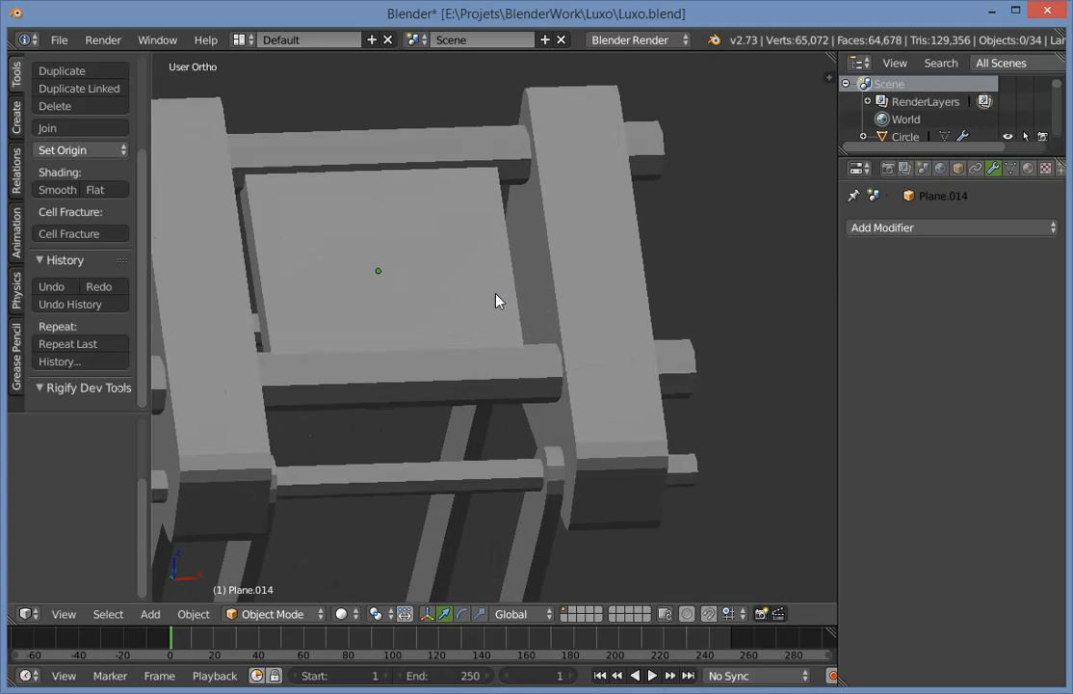
Select the slab and shift it slightly along X to centre it between the bracket plates.
middle_drag(498, 300, 455, 319)
right_click(413, 280)
drag(434, 281, 449, 290)
key(Tab)
key(a)
key(Tab)
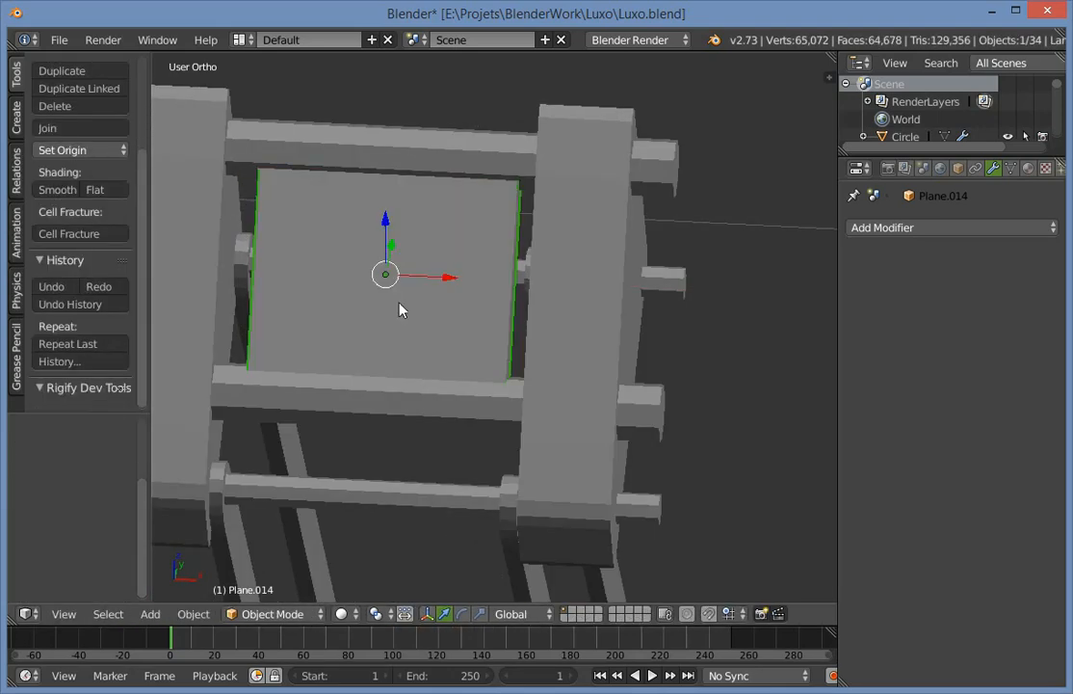
Add a Subdivision Surface modifier to the slab.
click(954, 231)
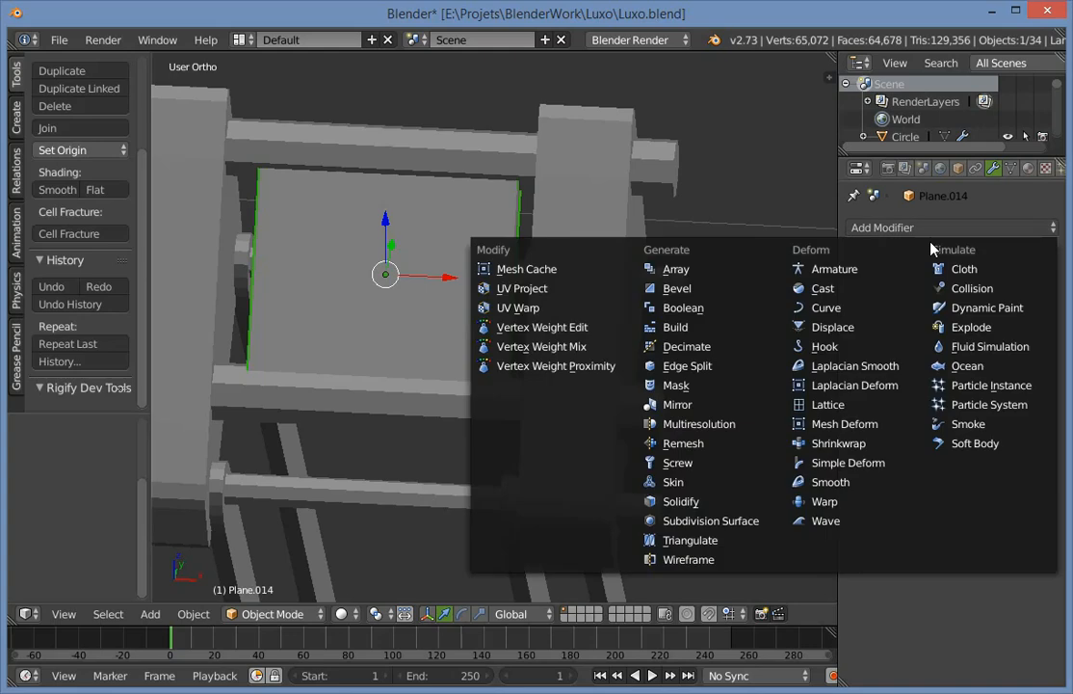
click(705, 525)
key(Tab)
key(a)
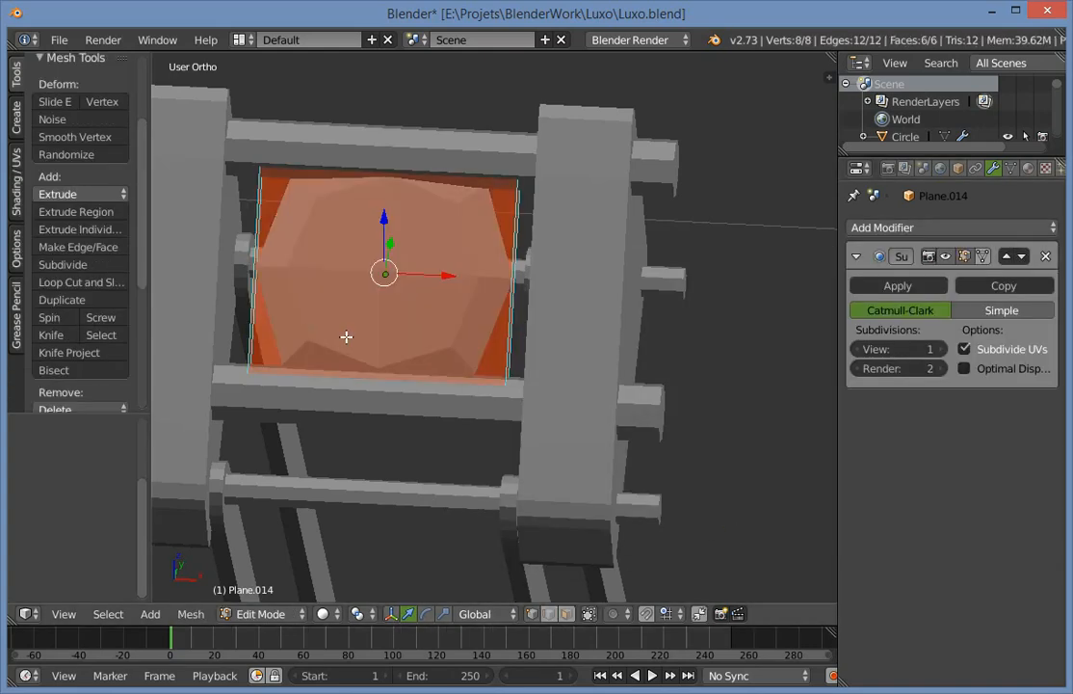
key(a)
Add two edge loops to the slab, one close to each of its side ends.
key(z)
key(ctrl+r)
scroll(359, 379, up, 1)
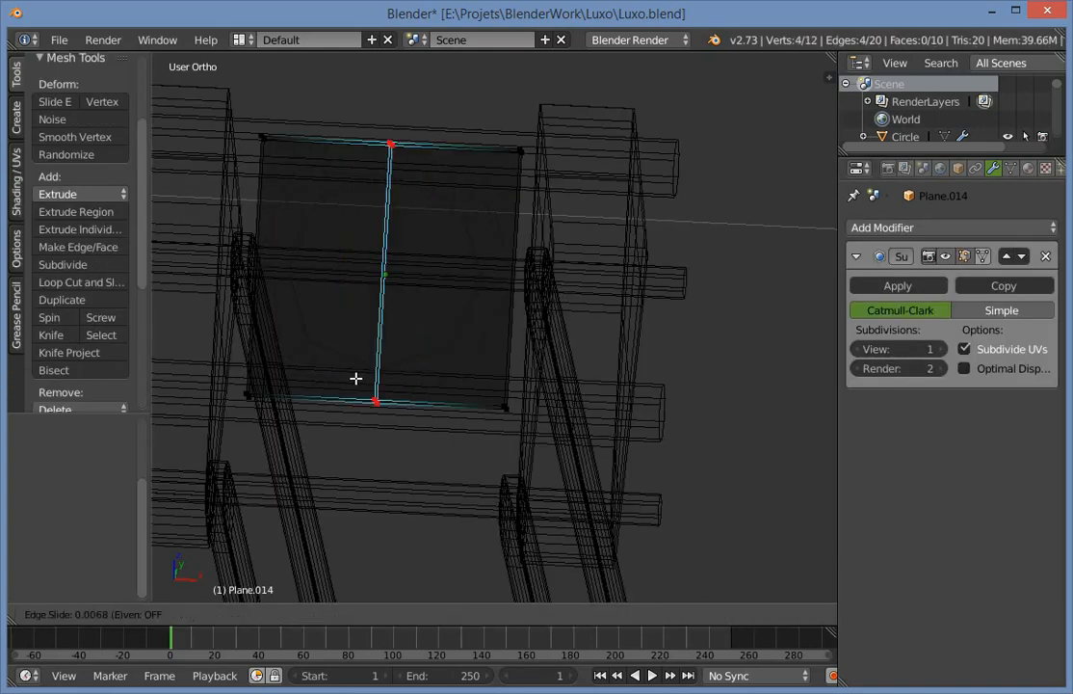
click(247, 383)
key(a)
key(ctrl+r)
click(341, 402)
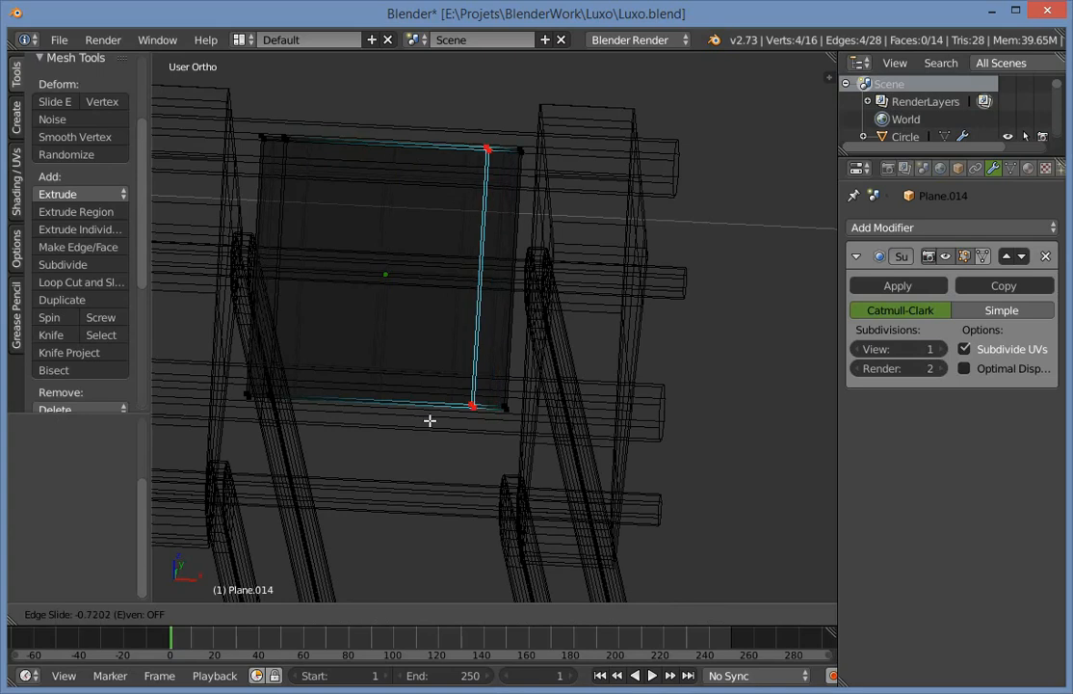
click(430, 420)
Add two more edge loops to the slab, one near its lower edge and one near its upper edge.
key(ctrl+r)
click(456, 367)
click(445, 449)
key(ctrl+r)
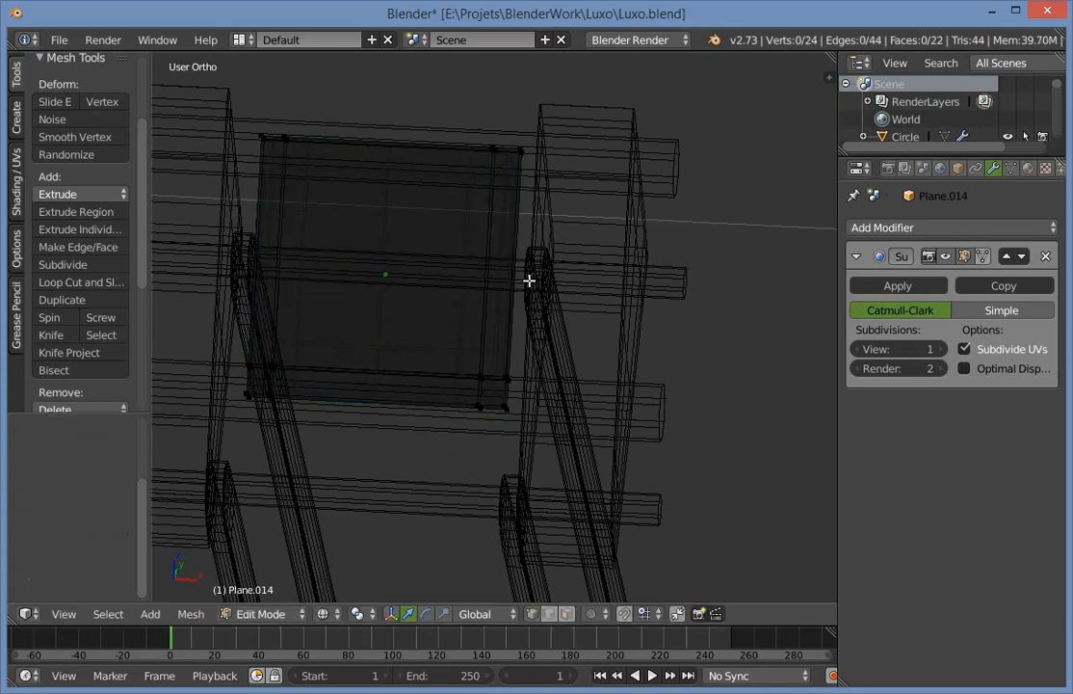
click(532, 191)
click(536, 182)
key(a)
Select the slab's large front face, extrude it in place and scale it inward to form an inset face.
key(z)
key(ctrl+Tab)
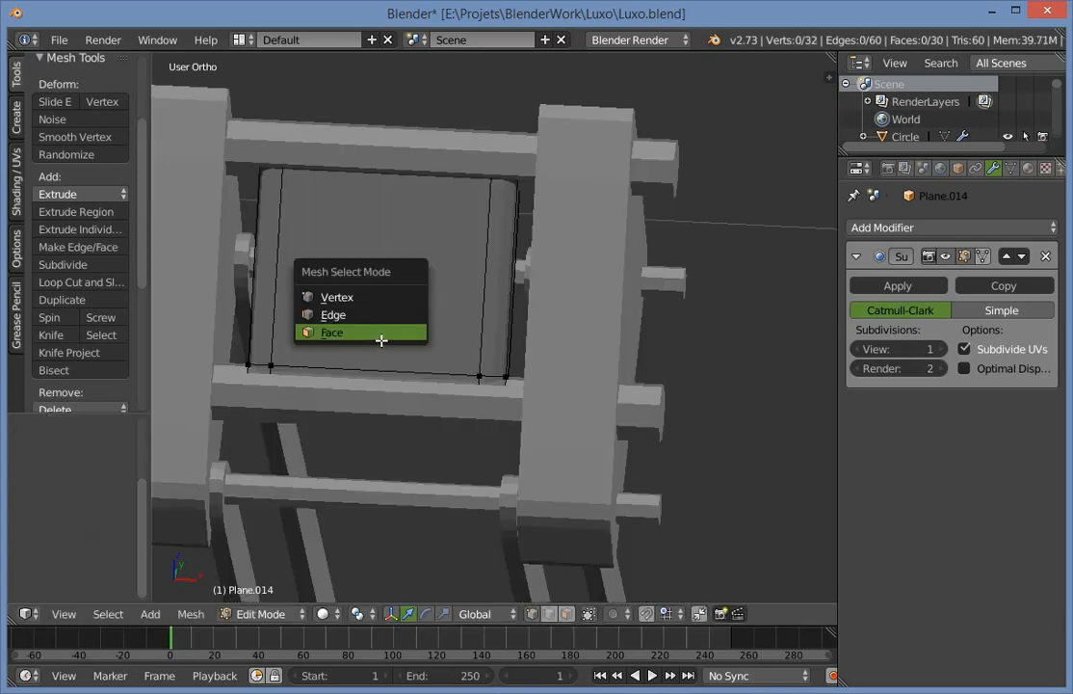
click(380, 338)
key(Tab)
key(Tab)
right_click(381, 289)
key(e)
right_click(439, 309)
key(s)
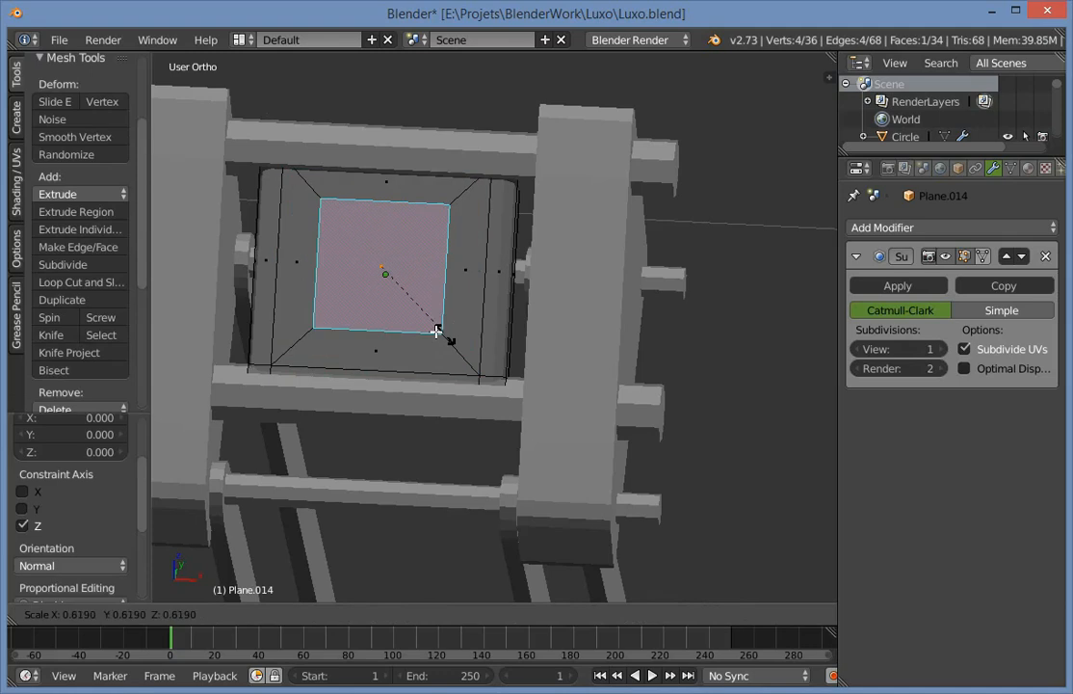
click(427, 329)
Try to extrude the inset face straight out from the slab in side view, and undo the extrusion.
key(KP_3)
key(z)
key(e)
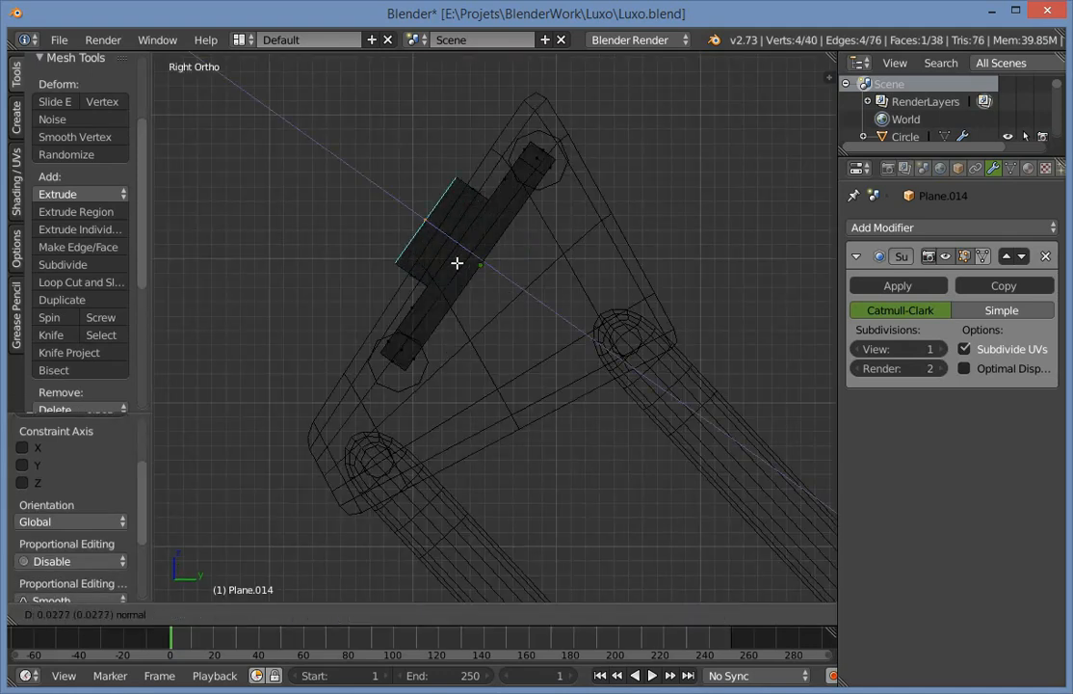
click(409, 229)
key(ctrl+z)
Move the inset face slightly off the slab and extrude it outward into a stem.
key(g)
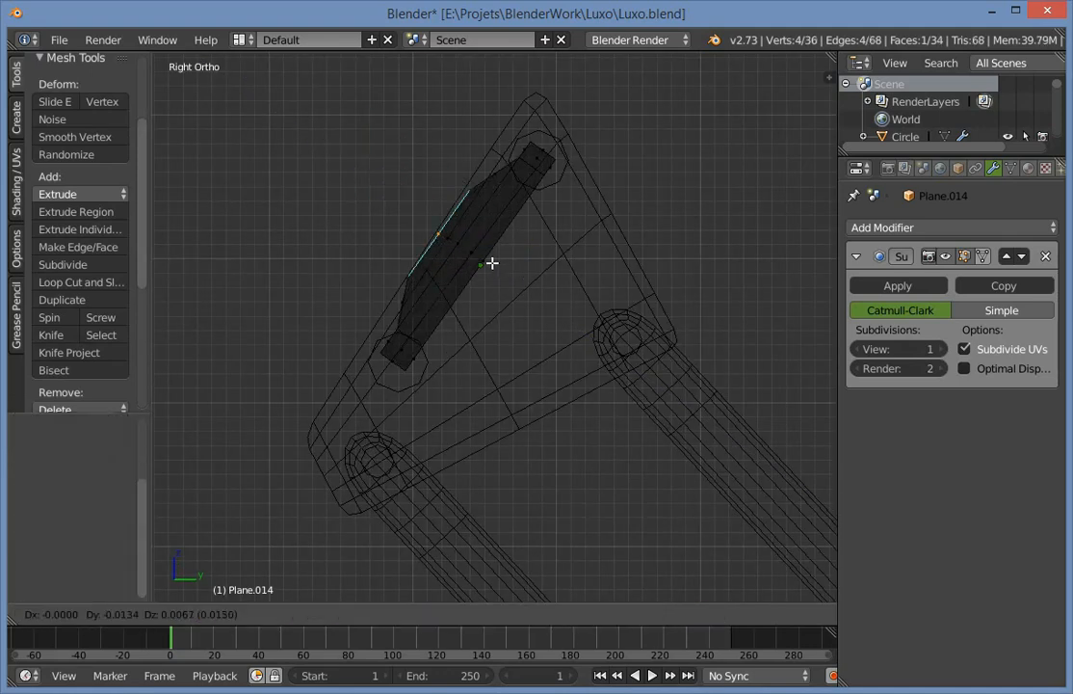
click(496, 264)
key(e)
click(370, 162)
key(z)
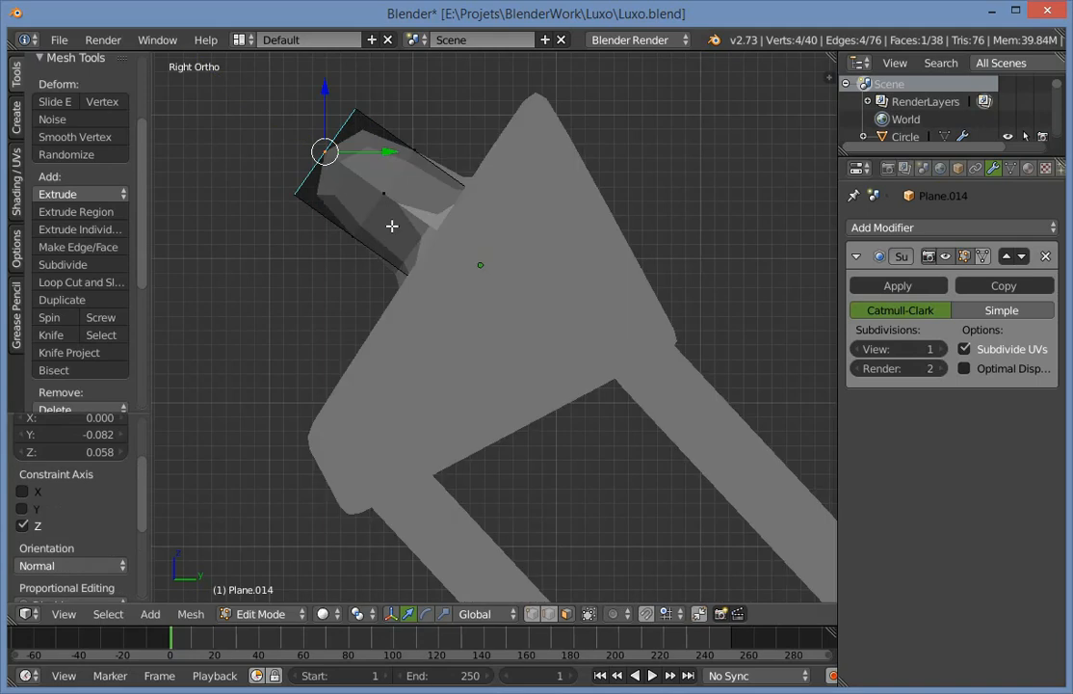
Scale down the stem's end face so the stem tapers.
scroll(482, 251, down, 3)
key(s)
click(454, 261)
key(z)
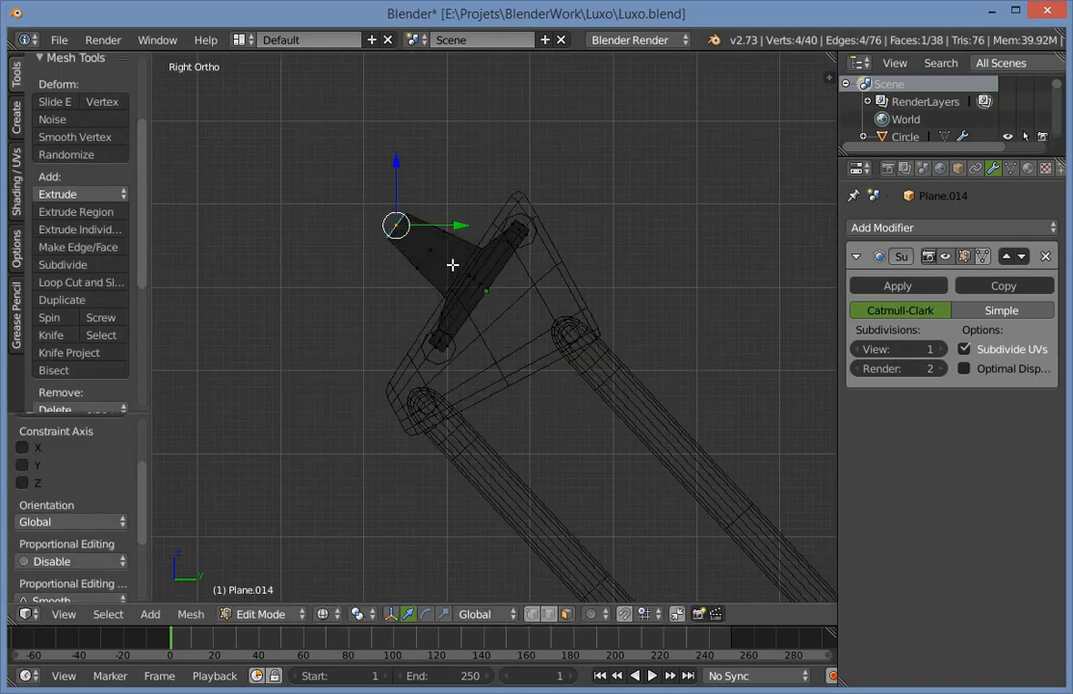
Unhide the shade and end knob, and resume editing the stem's mesh.
key(Tab)
scroll(453, 268, down, 2)
key(alt+h)
key(z)
key(Tab)
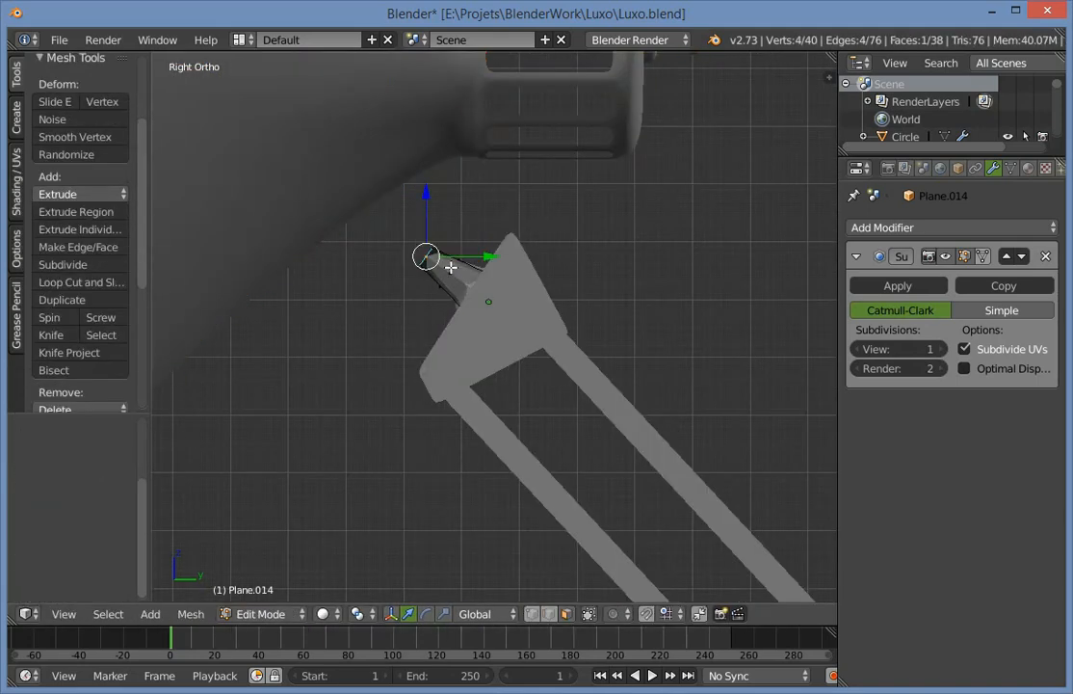
Move the stem's end face up to the shade's underside and rotate it to match the shade's slope.
key(z)
key(r)
click(443, 278)
key(g)
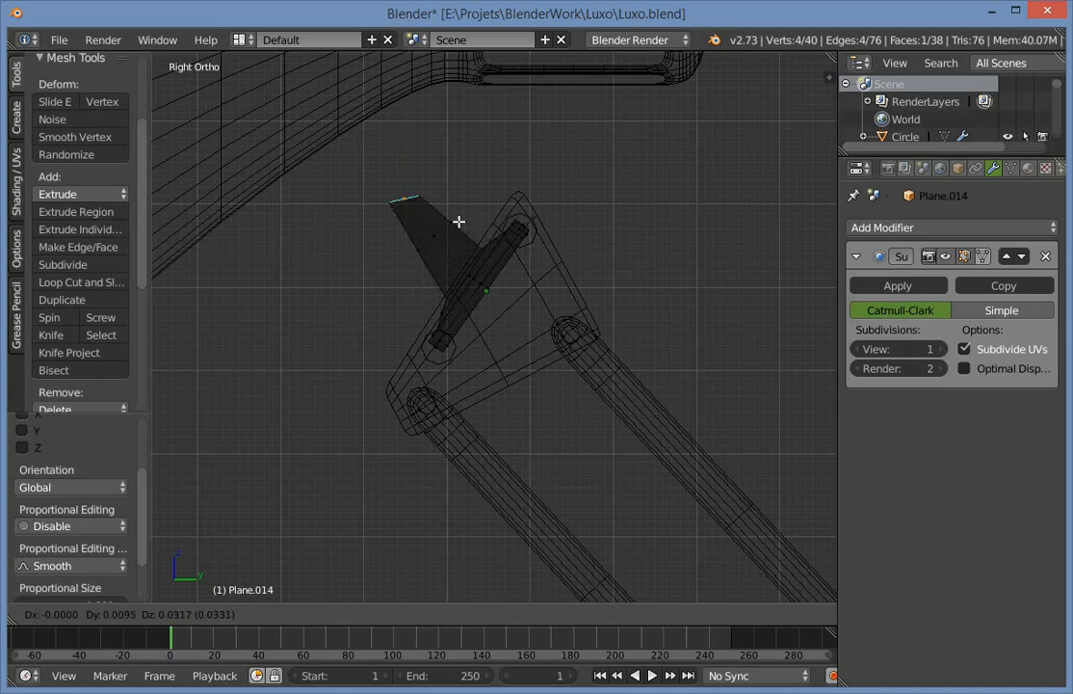
click(441, 124)
key(r)
click(450, 105)
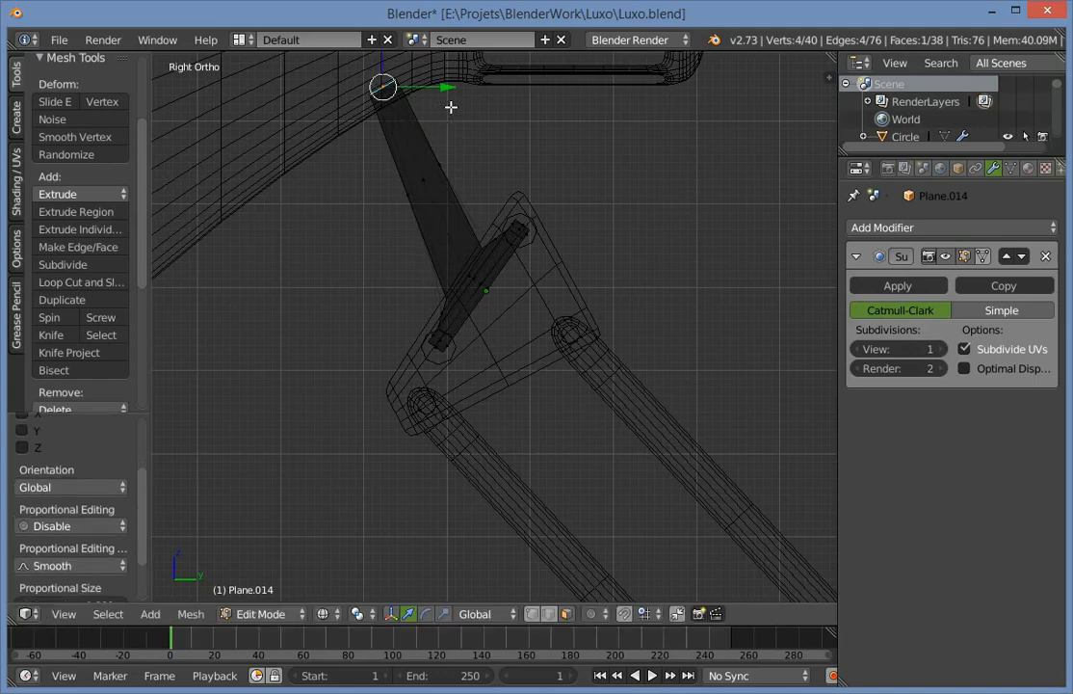
Examine how the stem connects the shade to the arm bracket across the whole lamp.
key(Tab)
key(a)
key(z)
scroll(418, 233, down, 8)
mouse_move(418, 289)
middle_down()
mouse_move(445, 304)
mouse_move(553, 285)
mouse_move(412, 426)
mouse_move(400, 339)
middle_up()
scroll(444, 304, down, 4)
scroll(413, 426, up, 5)
key(KP_3)
key(Tab)
scroll(469, 286, up, 5)
scroll(467, 286, up, 2)
key(z)
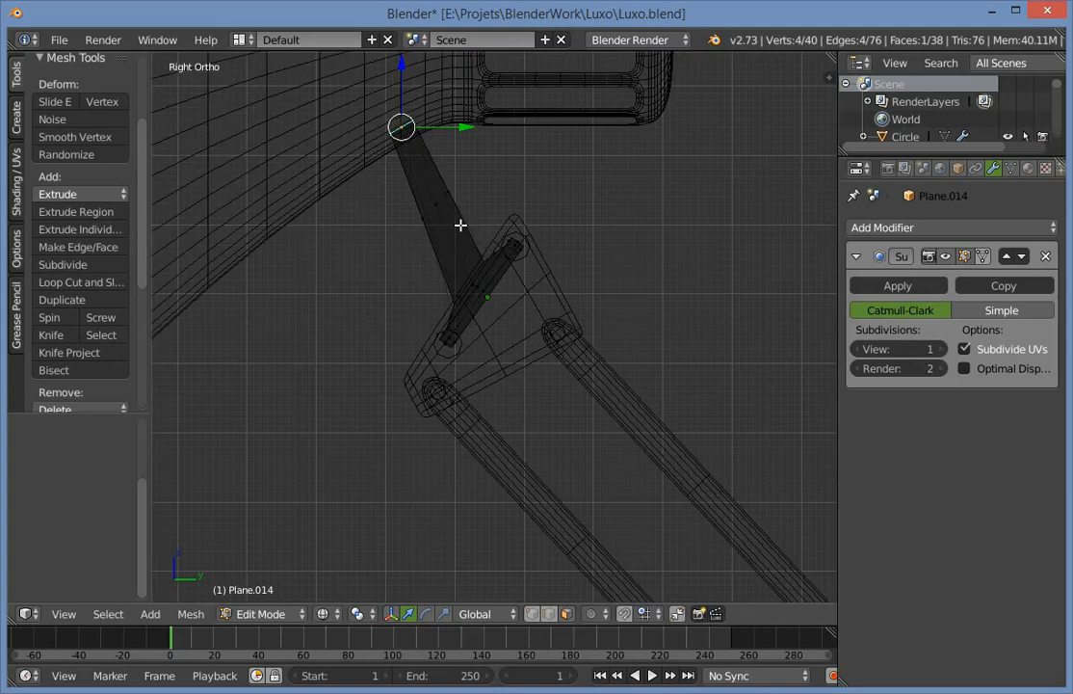
Move the stem's end face back down to a short distance from the slab.
key(Tab)
key(Tab)
scroll(320, 197, up, 4)
key(g)
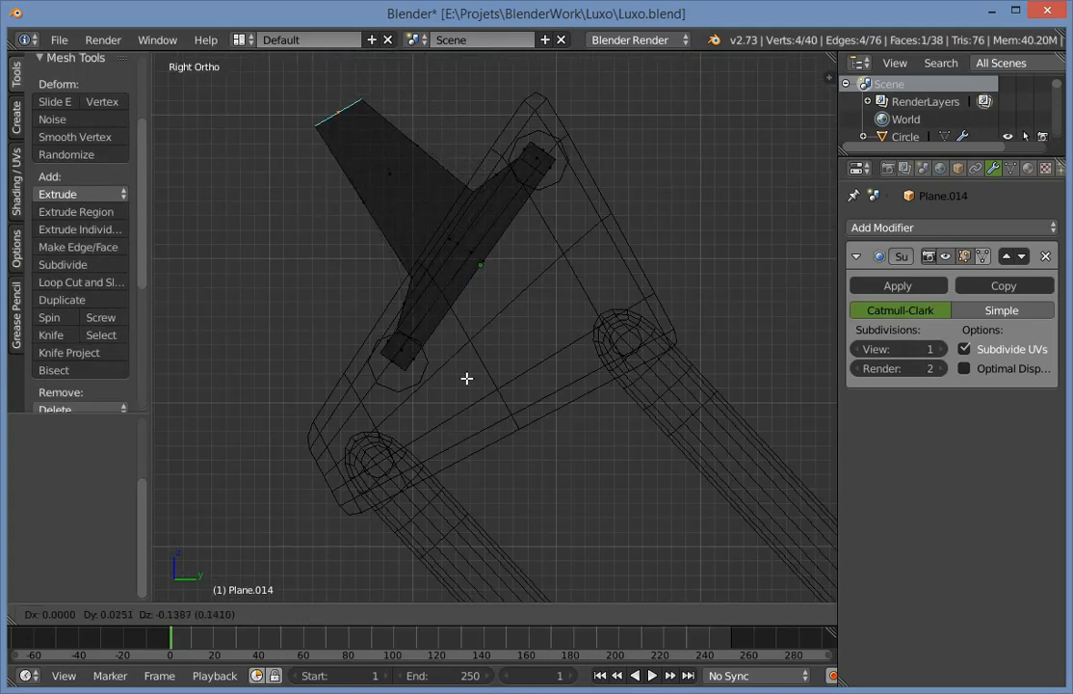
click(466, 377)
key(g)
click(547, 172)
Extrude the stem's end face onward to the shade and add an edge loop near the stem's base.
key(e)
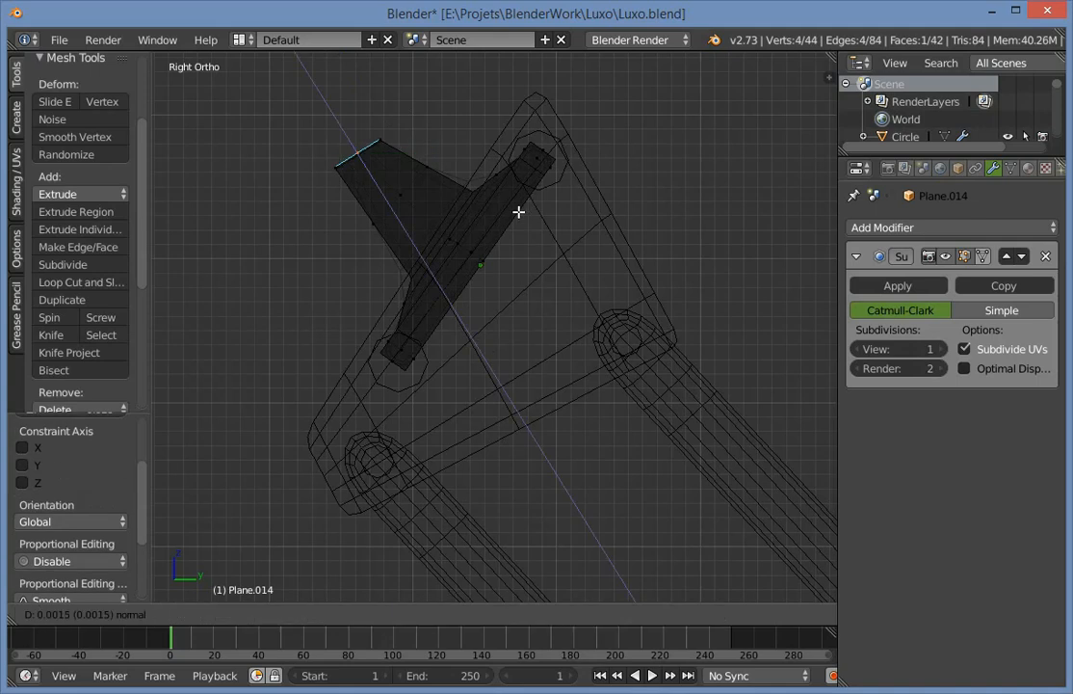
click(467, 114)
key(a)
key(ctrl+r)
click(434, 223)
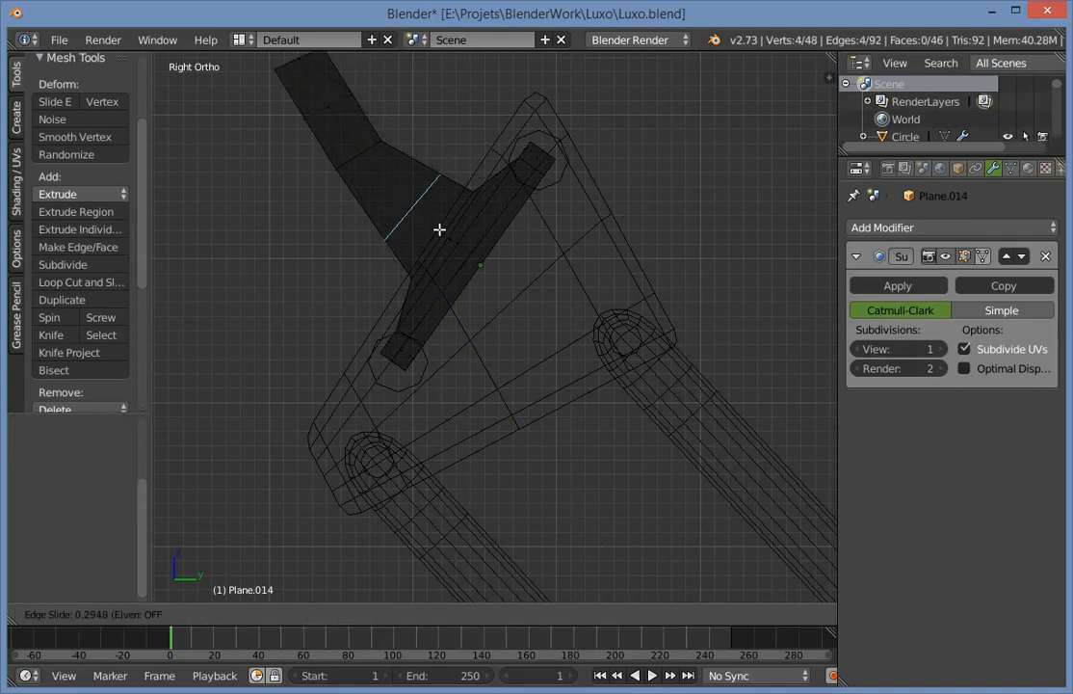
click(506, 248)
Extrude the stem's end face a short distance at the shade and scale it up into a wider flange.
key(Tab)
key(z)
mouse_move(546, 271)
middle_down()
mouse_move(403, 343)
mouse_move(445, 277)
middle_up()
key(Tab)
scroll(371, 162, up, 3)
key(ctrl+Tab)
click(367, 177)
key(z)
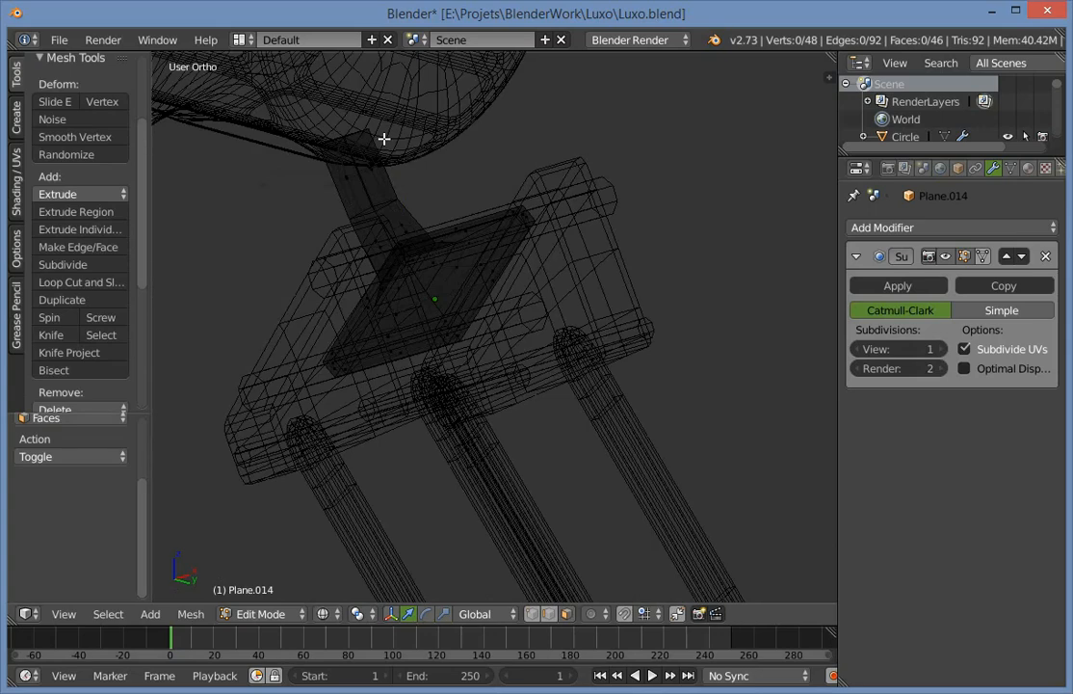
key(z)
key(e)
click(388, 153)
key(s)
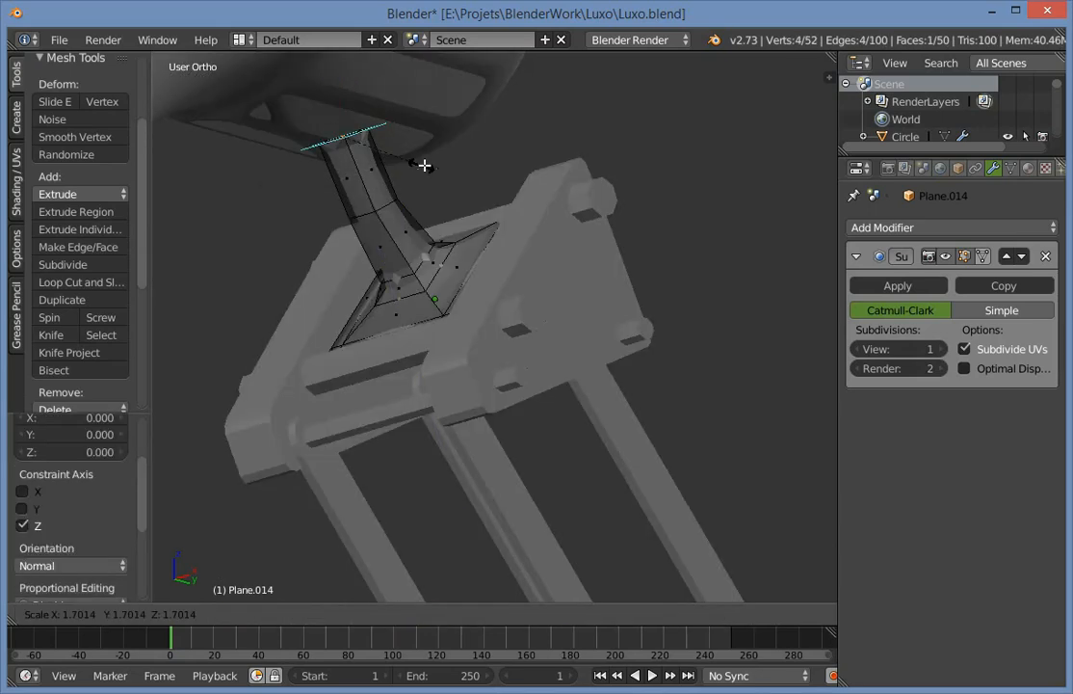
click(442, 174)
Extrude the flange face twice by small amounts to thicken it and delete its end face.
key(e)
click(439, 163)
key(e)
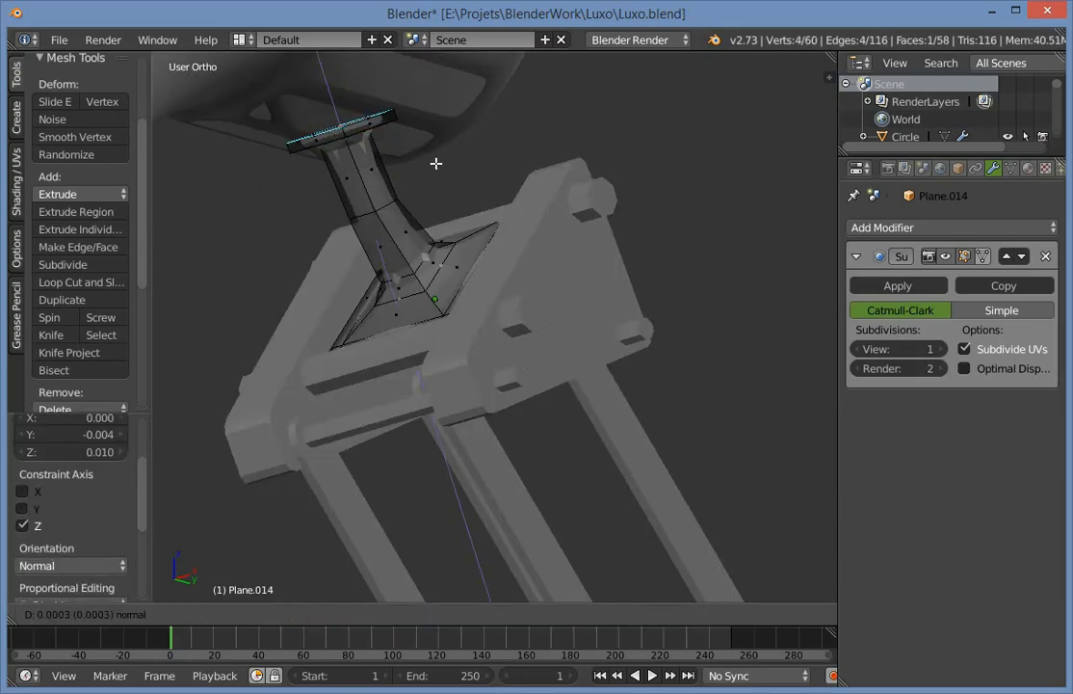
click(434, 158)
key(x)
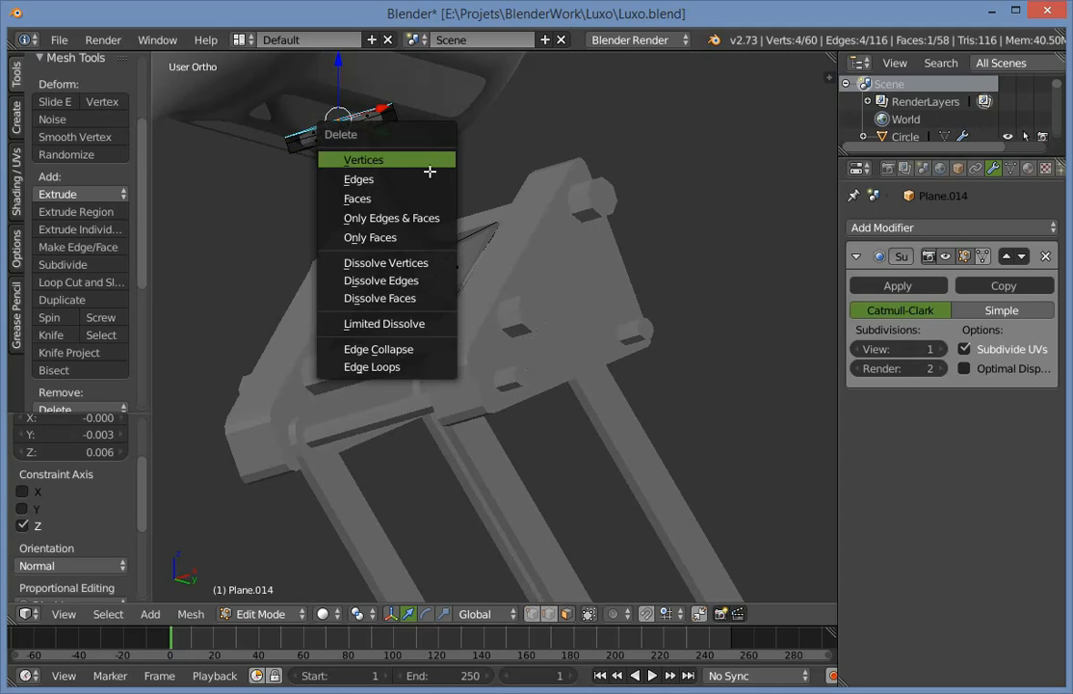
click(429, 195)
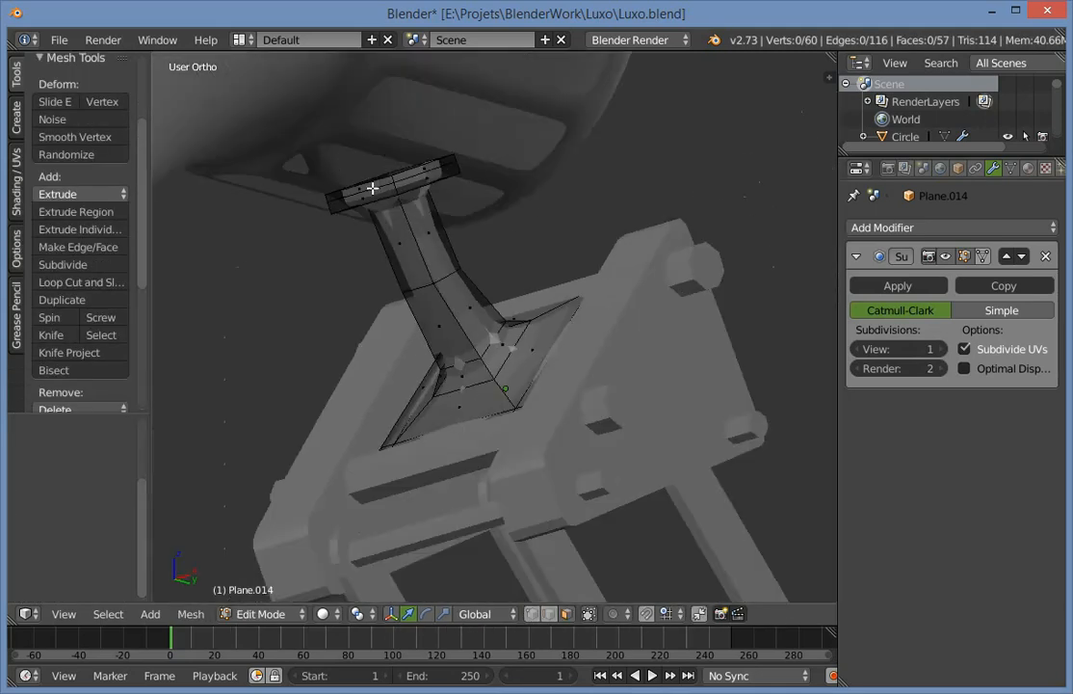
Add an edge loop around the stem just beneath the flange.
key(ctrl+r)
click(381, 192)
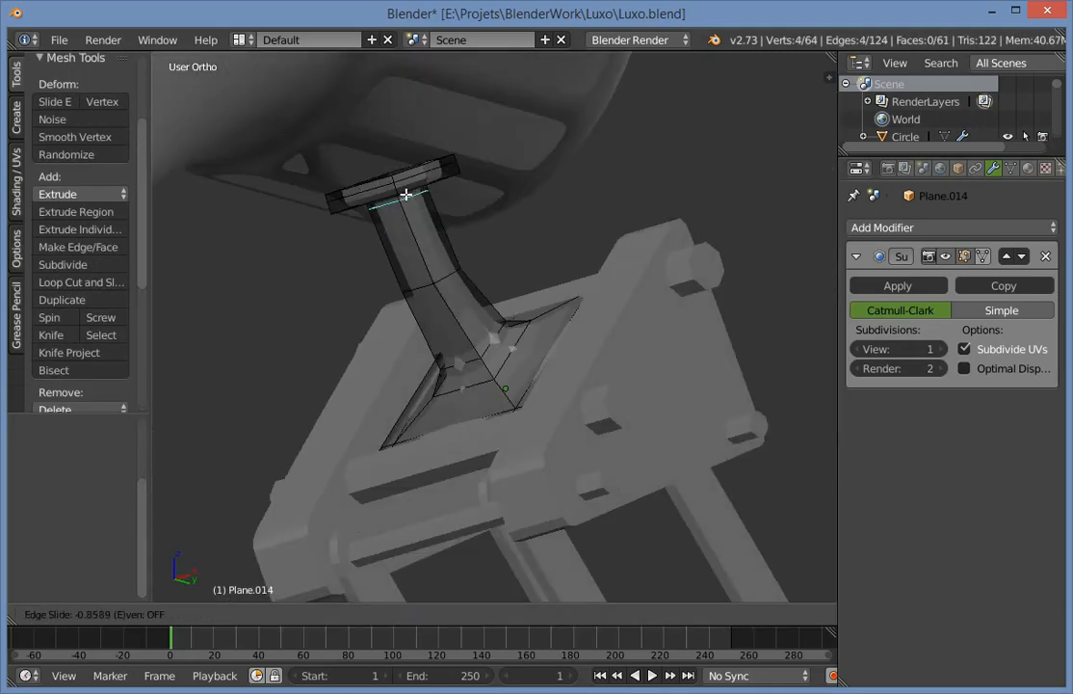
click(406, 195)
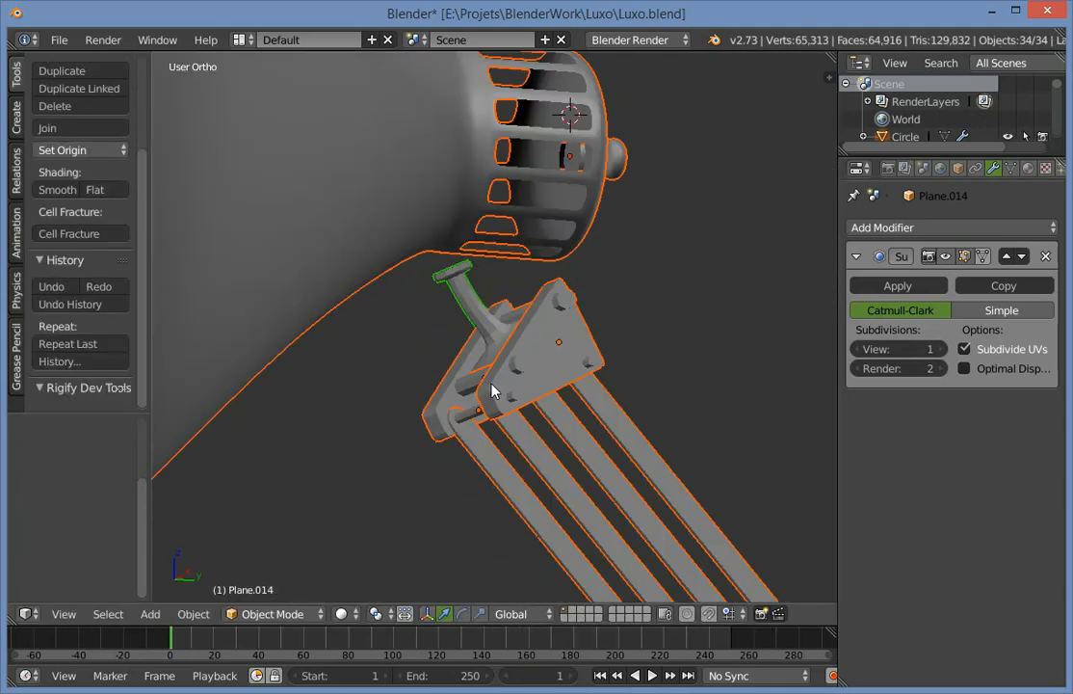
In side view, move the shade and its rear knob about 0.09 down and 0.03 forward onto the stem's flange.
right_click(480, 310)
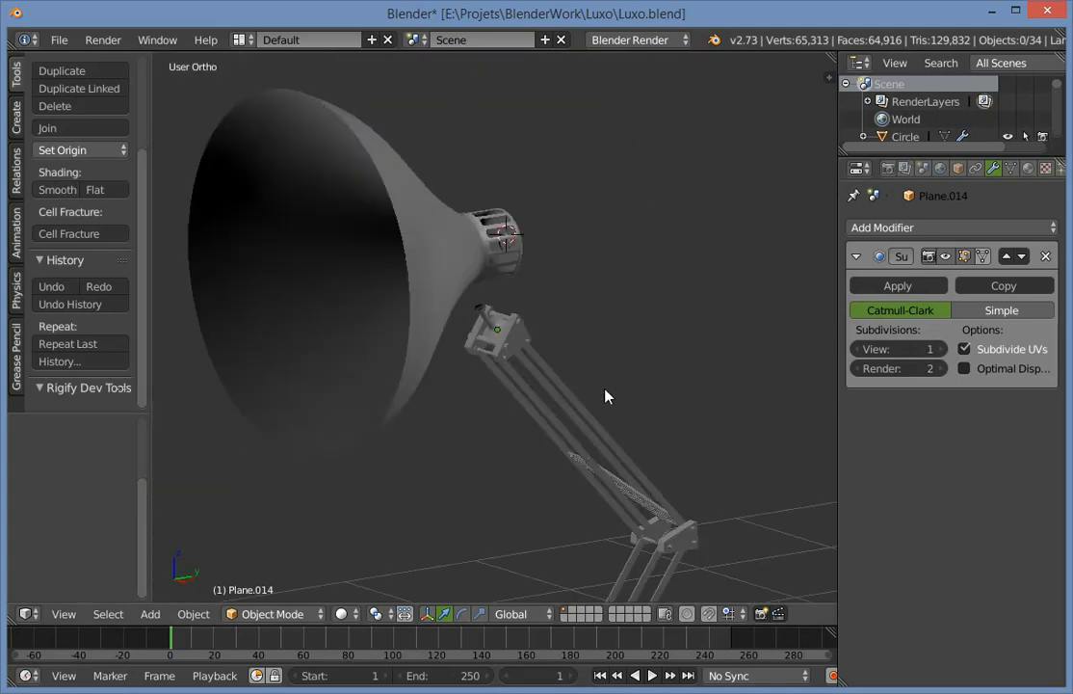
middle_drag(606, 395, 663, 338)
key(KP_3)
scroll(578, 305, up, 3)
right_click(516, 227)
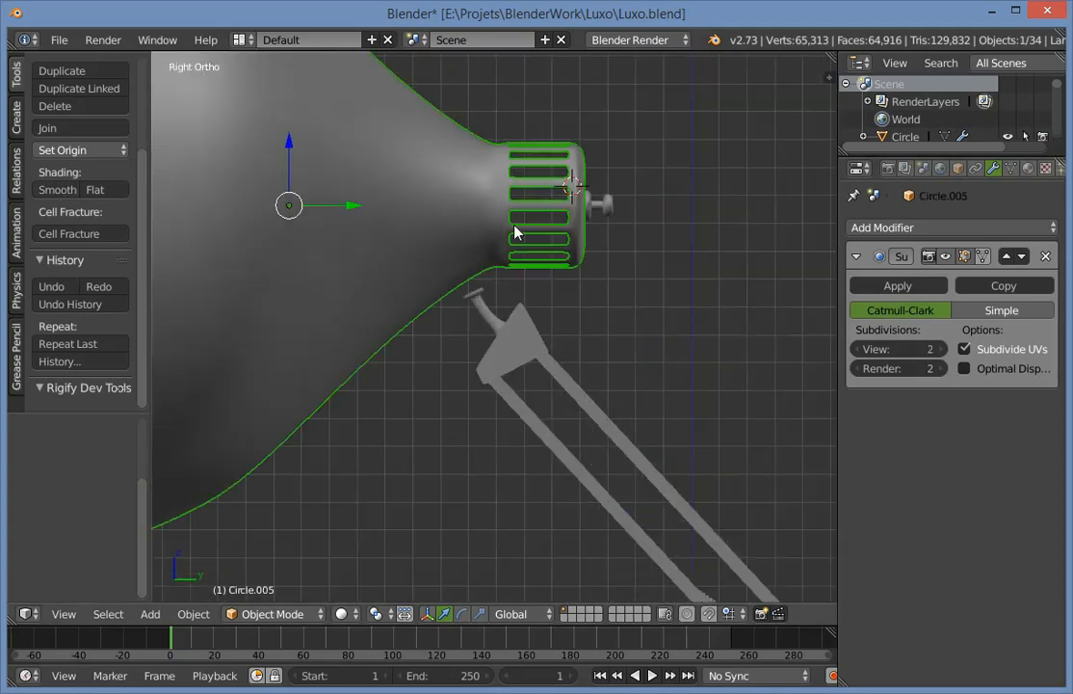
key(z)
key(b)
drag(590, 129, 651, 222)
key(z)
key(g)
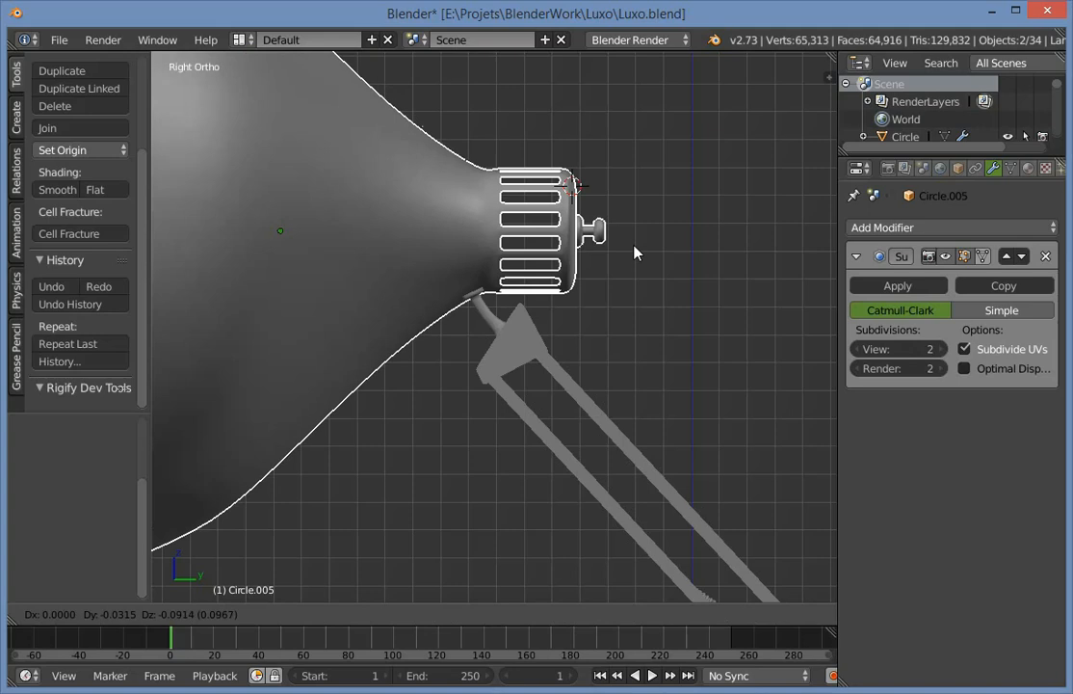
click(636, 251)
In front view, centre the shade and its knob over the arm bracket.
key(z)
middle_drag(634, 249, 605, 261)
key(KP_1)
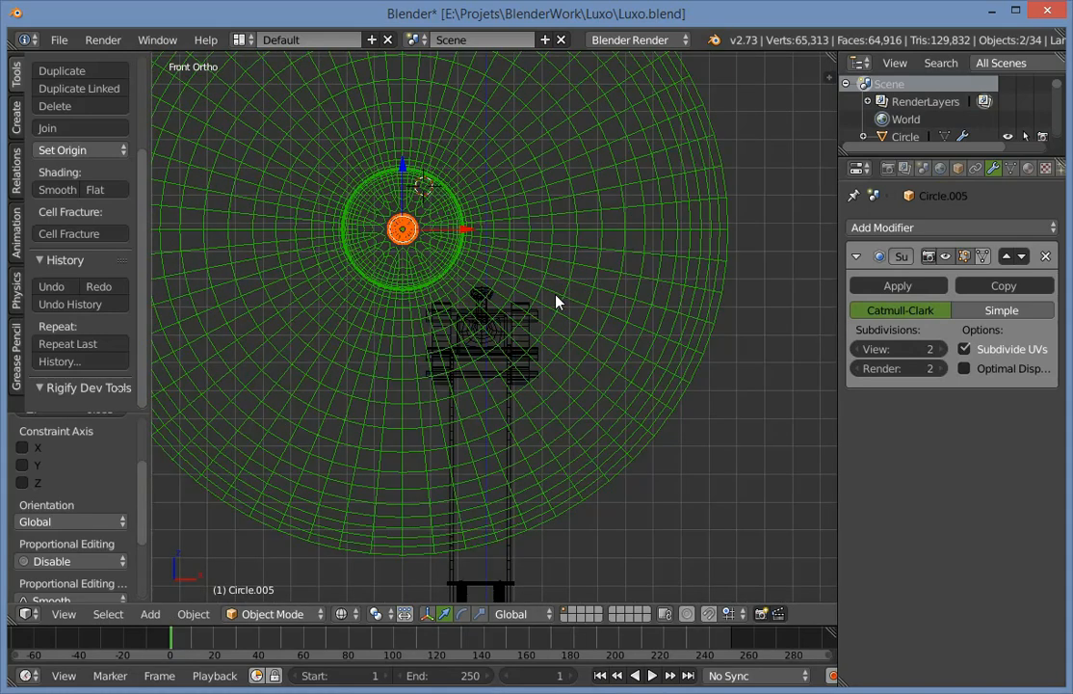
key(g)
click(673, 306)
key(z)
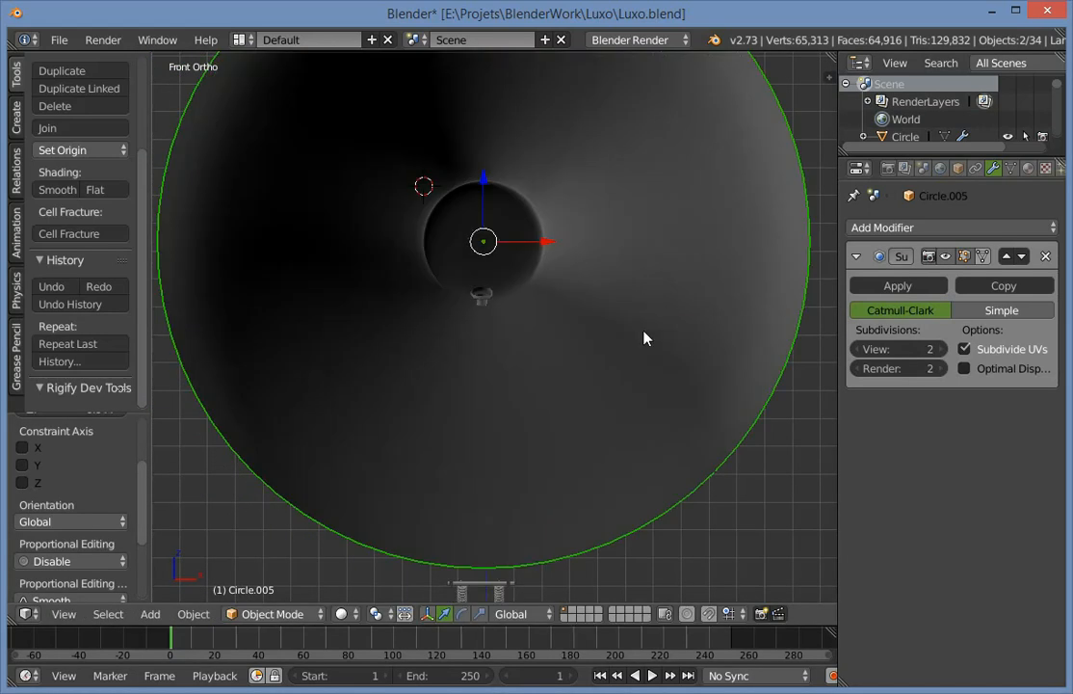
Examine how the shade sits on the stem and arm across the whole lamp.
key(a)
scroll(617, 395, down, 8)
middle_drag(606, 432, 405, 455)
scroll(477, 434, up, 5)
scroll(487, 336, down, 5)
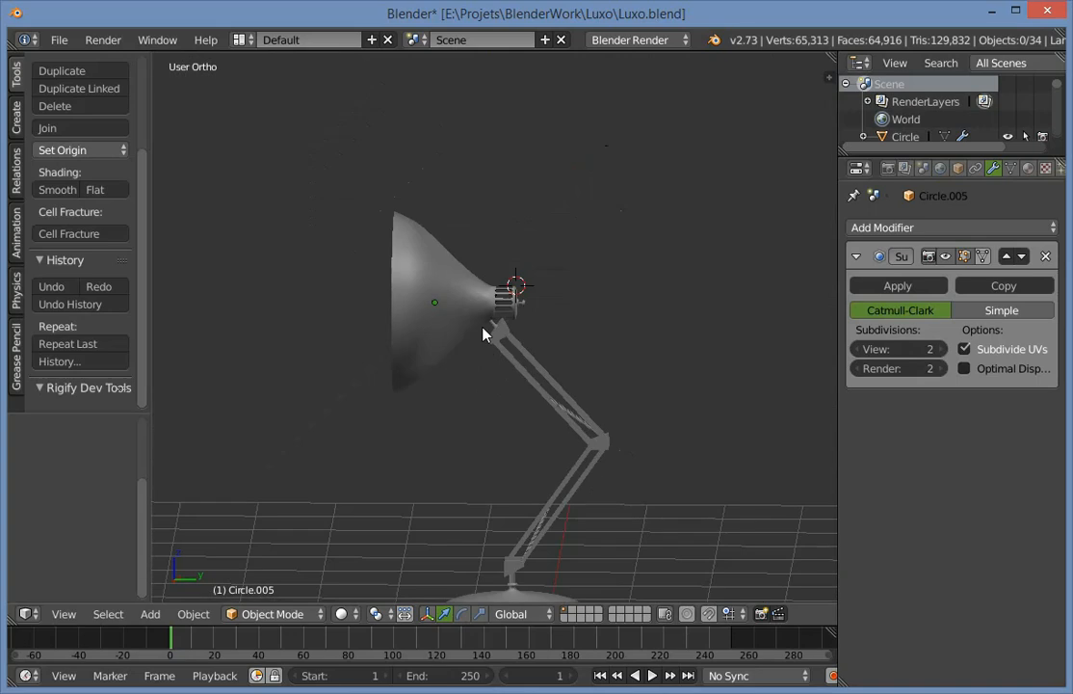
scroll(555, 339, up, 1)
scroll(568, 337, up, 5)
key(KP_3)
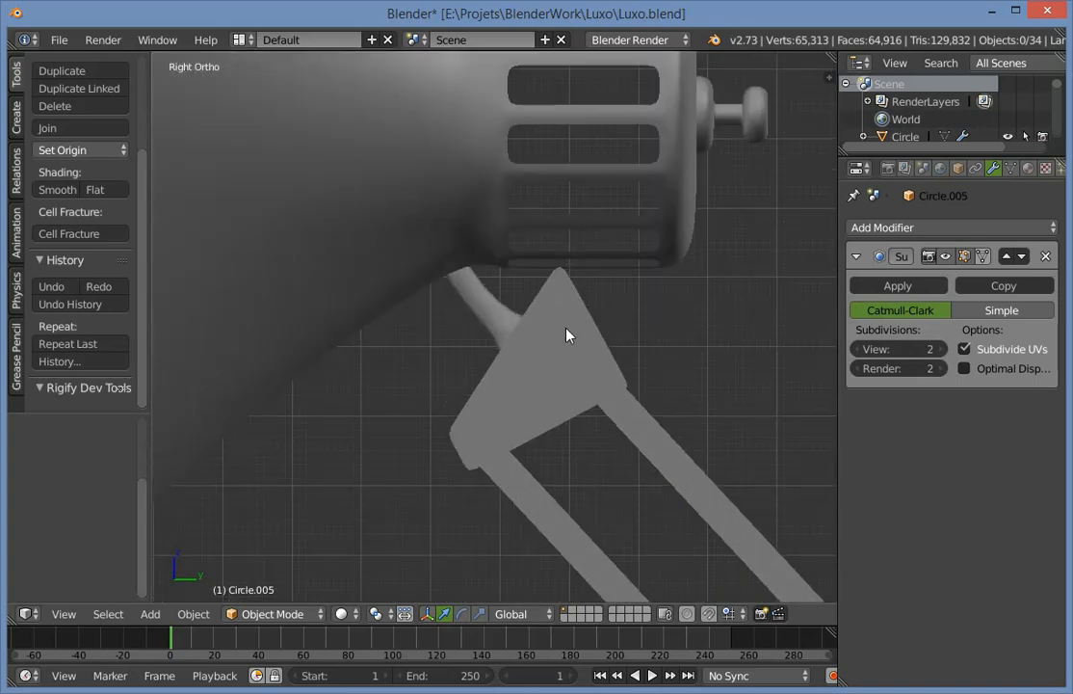
Shift the vertices of the stem's middle edge loop slightly up and toward the rear in side view.
right_click(496, 323)
key(Tab)
key(z)
key(ctrl+Tab)
click(441, 233)
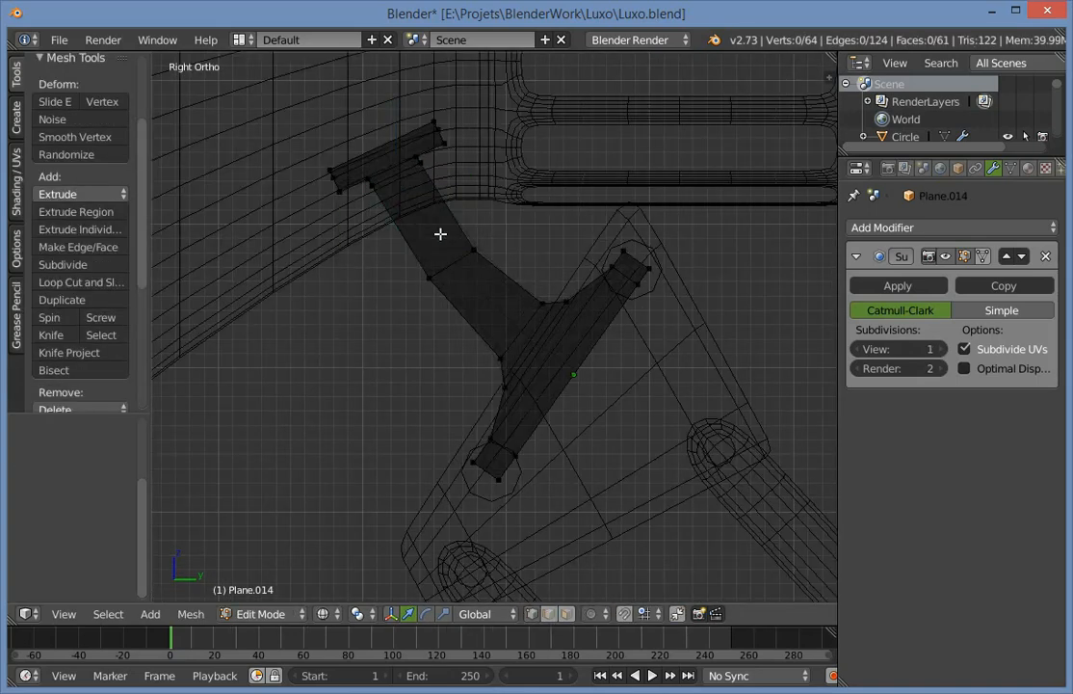
drag(485, 294, 485, 293)
key(g)
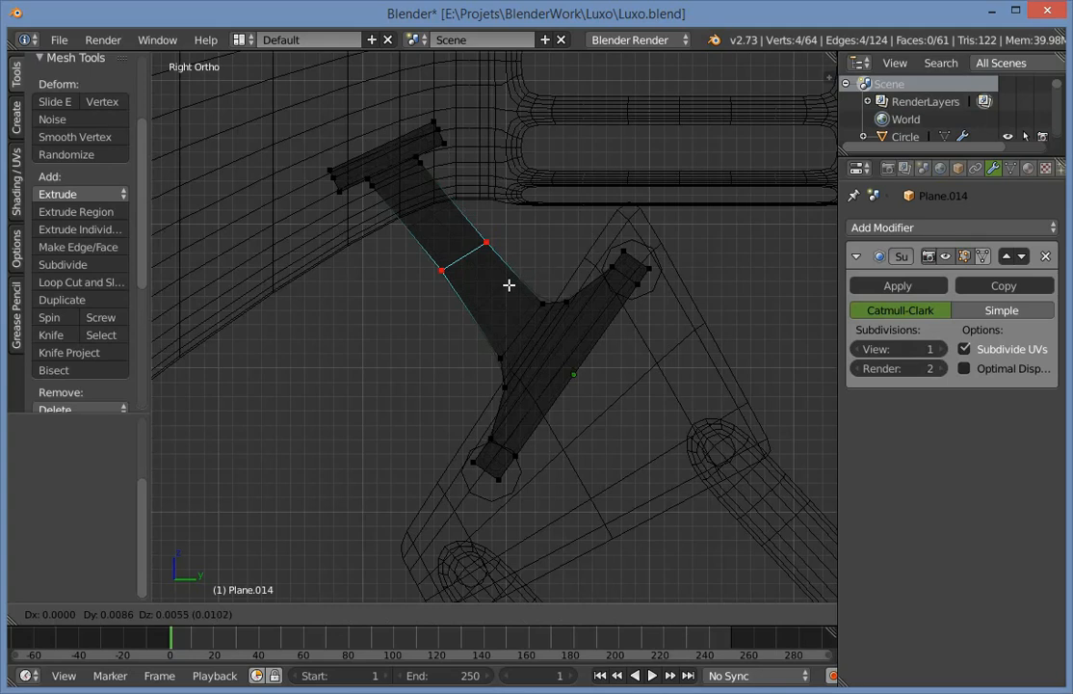
key(Escape)
key(Tab)
key(Tab)
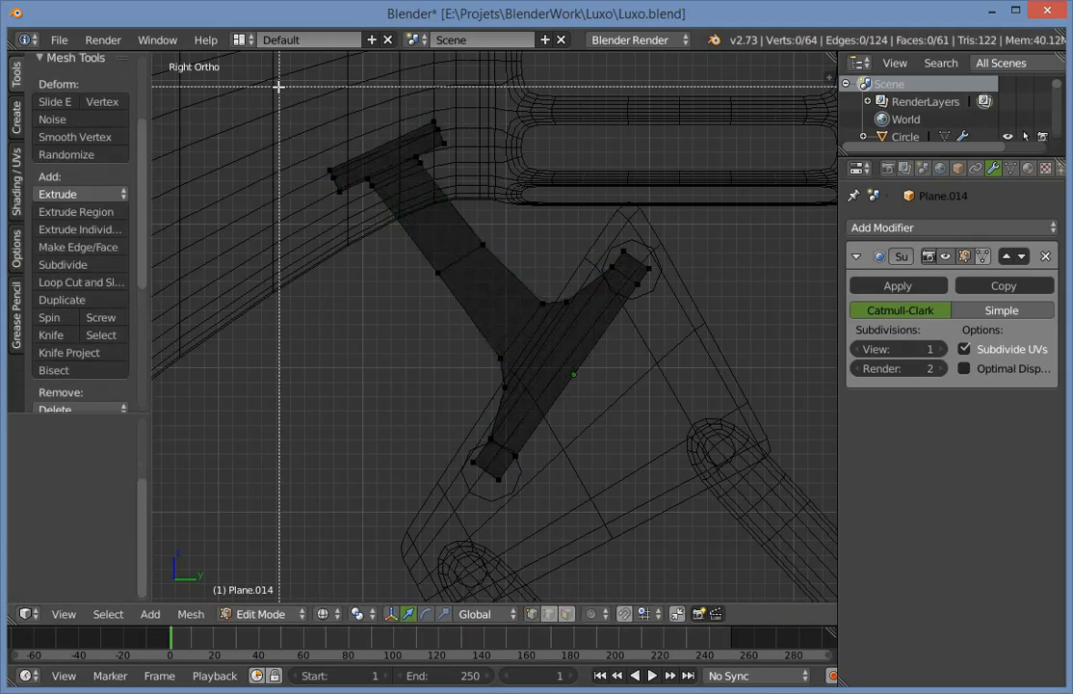
Try to move the stem's flange end down out of the shade, and undo the move.
drag(278, 87, 469, 236)
key(g)
click(496, 323)
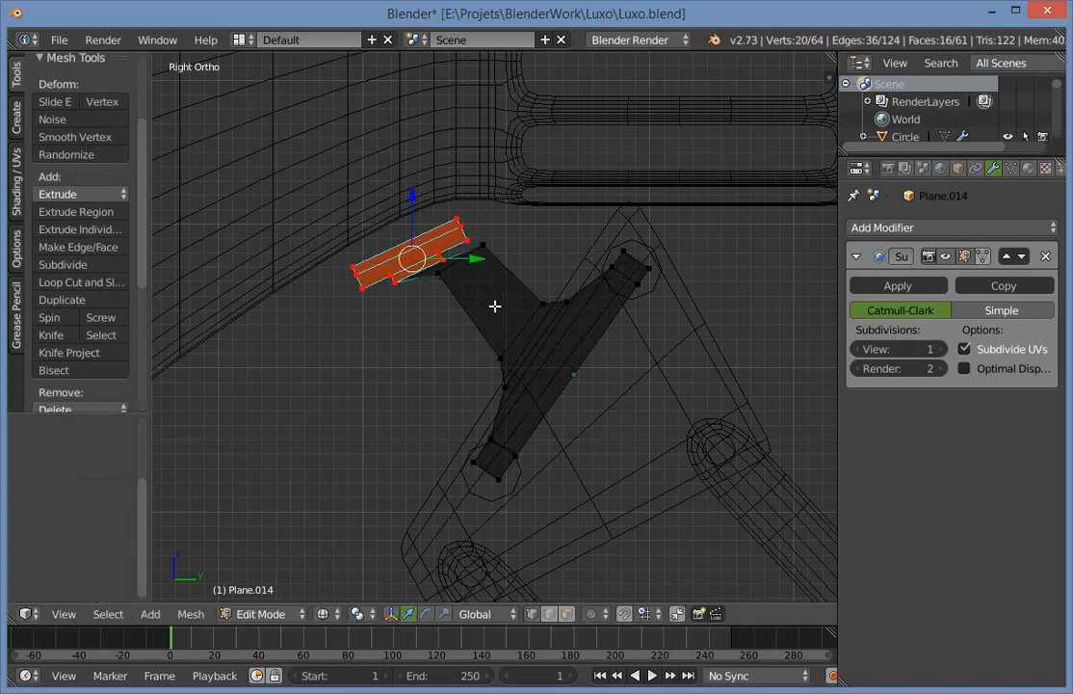
key(ctrl+z)
key(ctrl+z)
Delete the whole slab and stem object between the shade and the arm bracket.
key(Tab)
key(z)
scroll(549, 308, down, 6)
scroll(547, 373, up, 3)
key(z)
key(x)
click(552, 371)
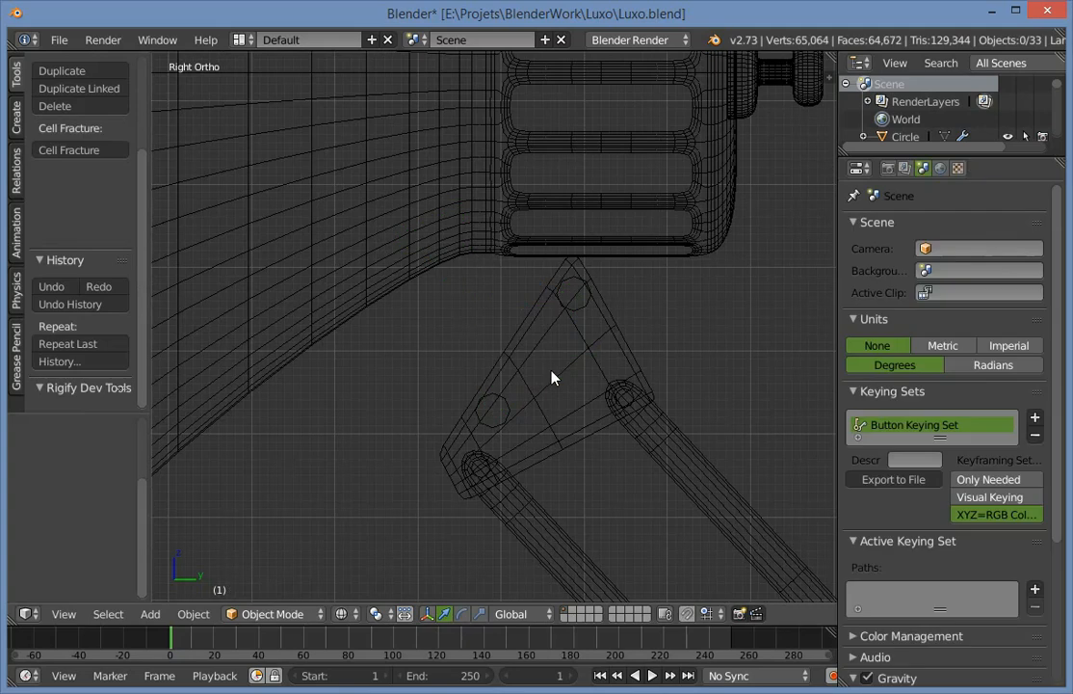
key(z)
key(z)
right_click(610, 331)
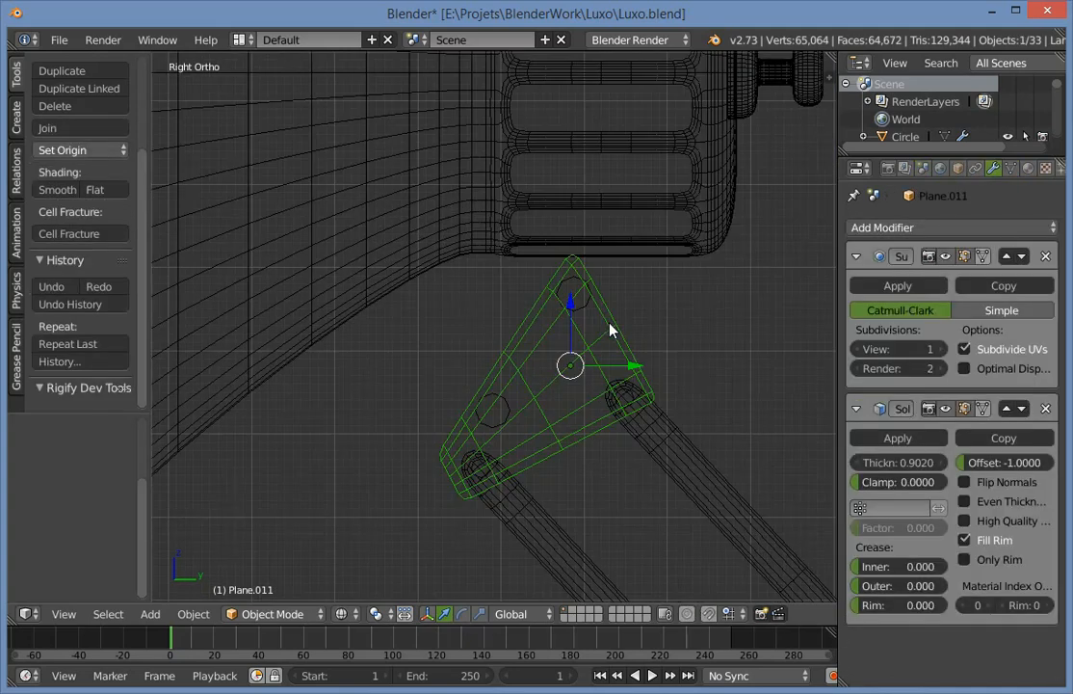
key(Tab)
key(a)
scroll(618, 271, down, 3)
key(z)
key(Tab)
Move the shade up in side view to leave a gap above the arm bracket.
right_click(602, 267)
scroll(674, 250, down, 2)
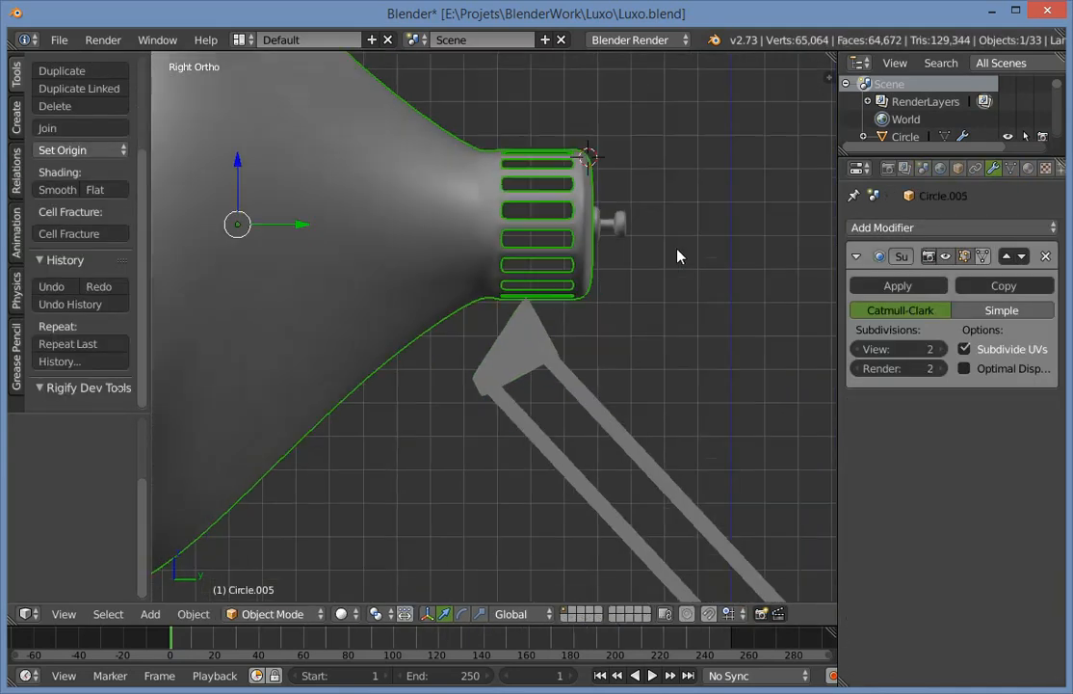
key(g)
click(546, 184)
key(a)
middle_drag(617, 214, 584, 262)
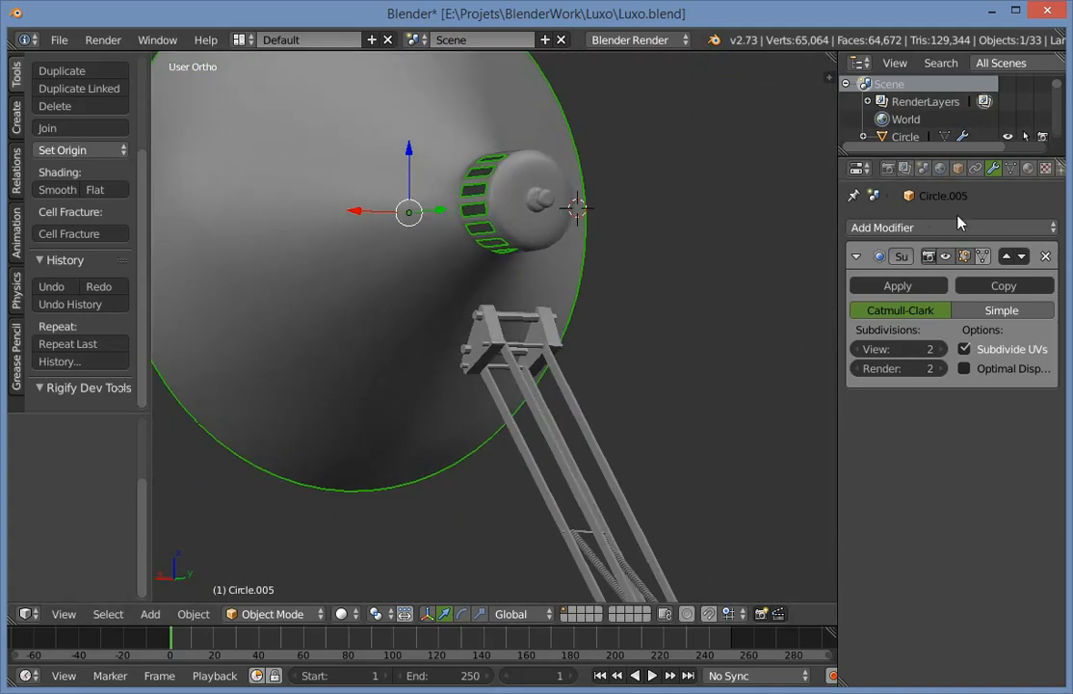
Add a Solidify modifier to the shade with a thickness of 0.063.
click(961, 228)
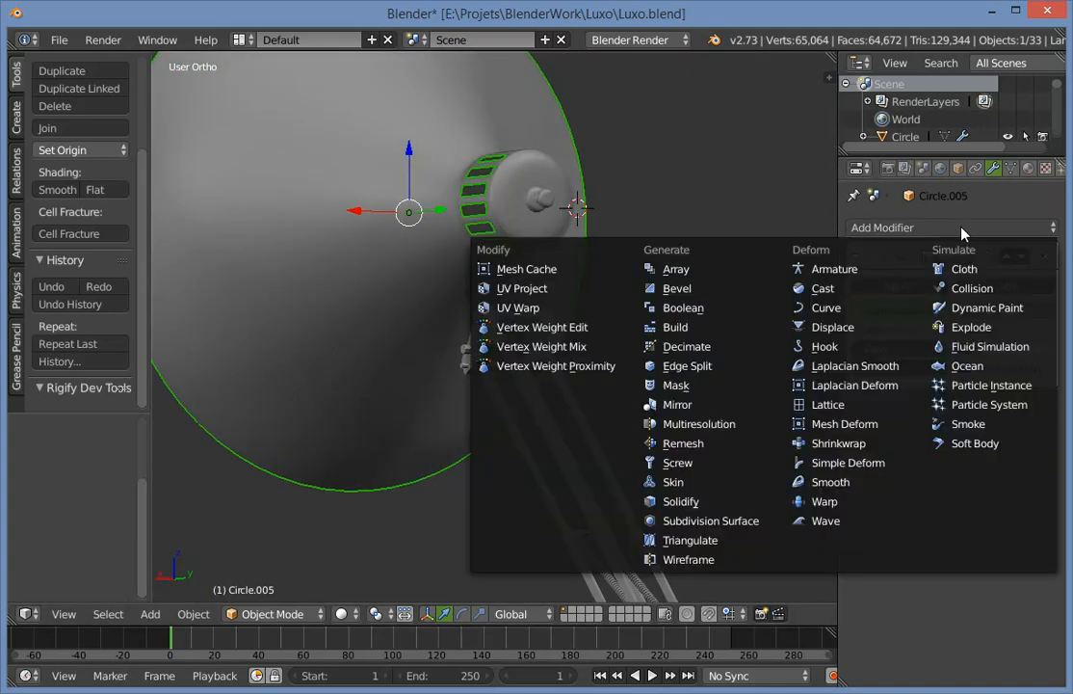
click(697, 502)
scroll(645, 315, up, 4)
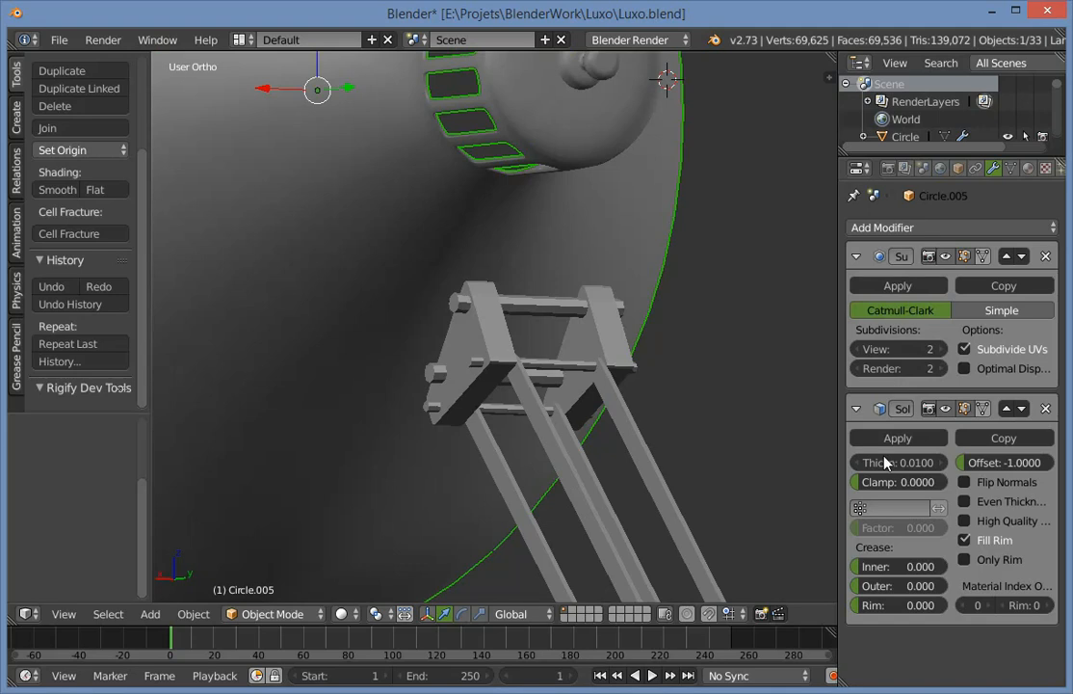
mouse_move(901, 462)
mouse_down()
mouse_move(924, 462)
mouse_move(914, 463)
mouse_up()
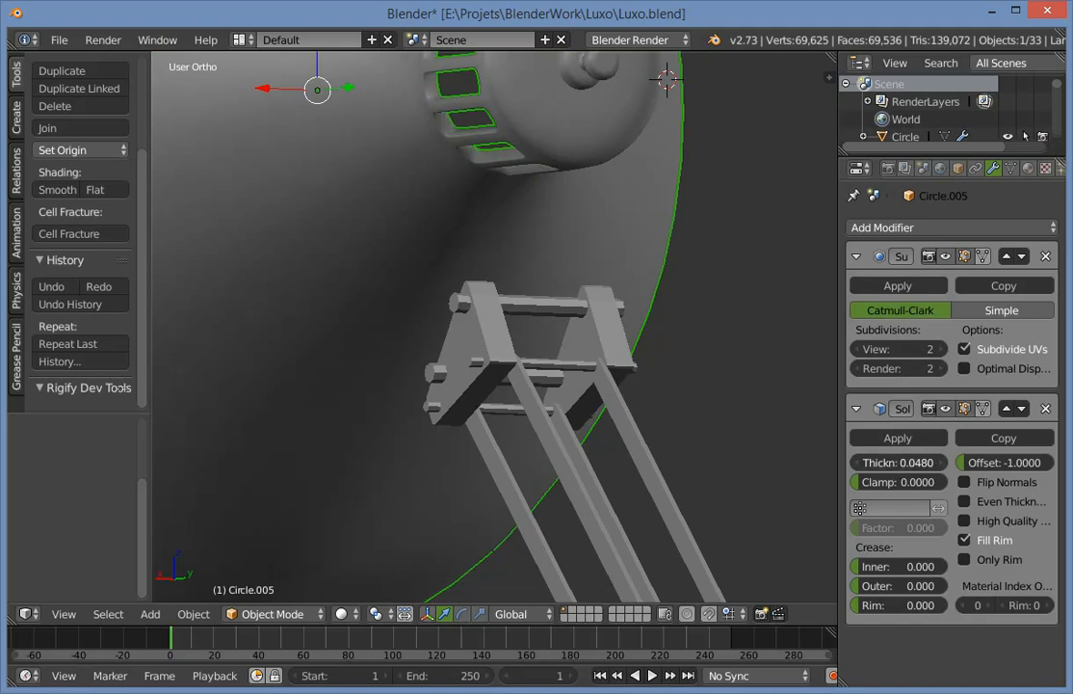
Examine the thickened shade and the gap between its slotted cap and the arm bracket.
scroll(582, 223, down, 8)
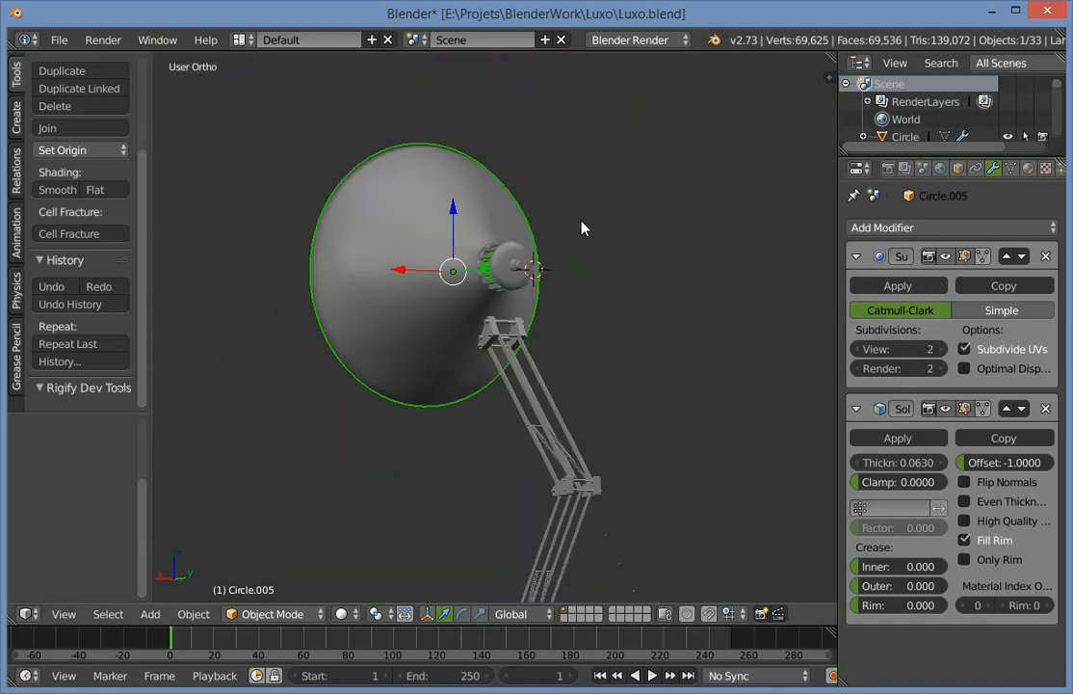
key(a)
middle_drag(582, 224, 697, 351)
scroll(697, 351, up, 4)
key(KP_3)
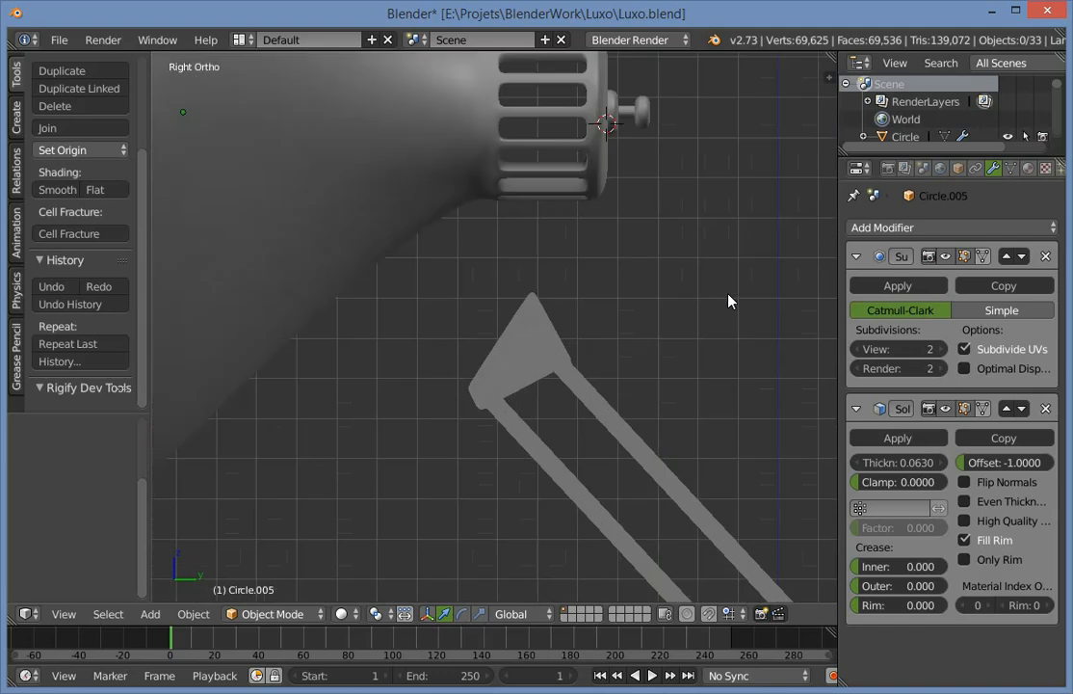
key(z)
key(z)
middle_drag(599, 222, 532, 187)
Fill one vent slot on the underside of the shade's cap with faces.
key(Tab)
scroll(582, 182, up, 5)
scroll(491, 371, up, 3)
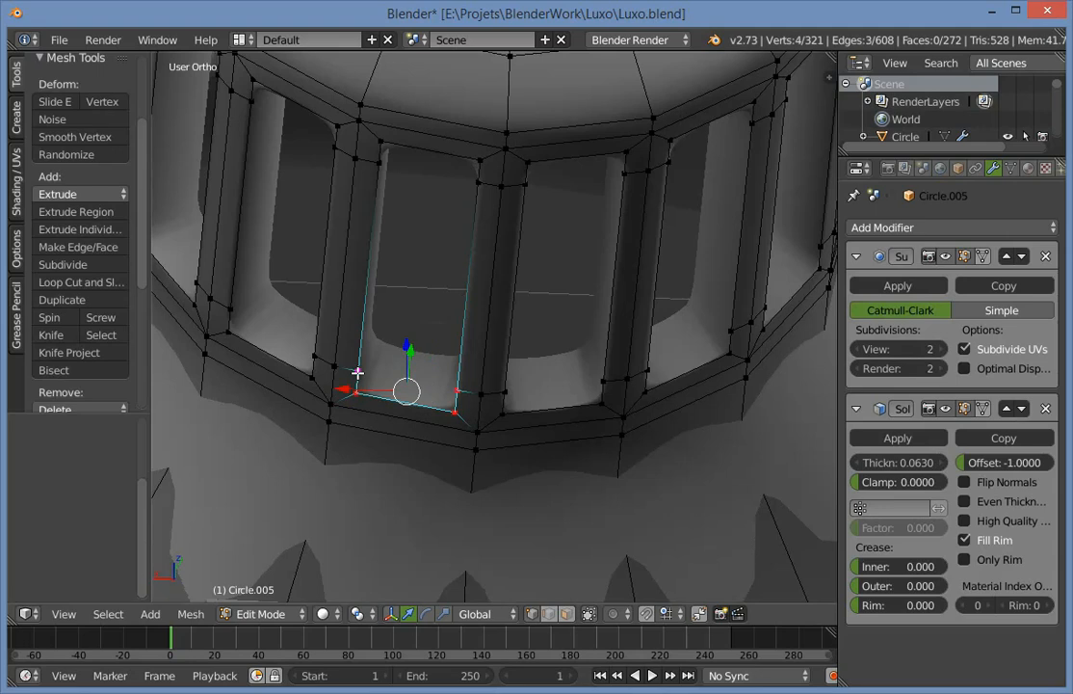
key(f)
key(a)
key(f)
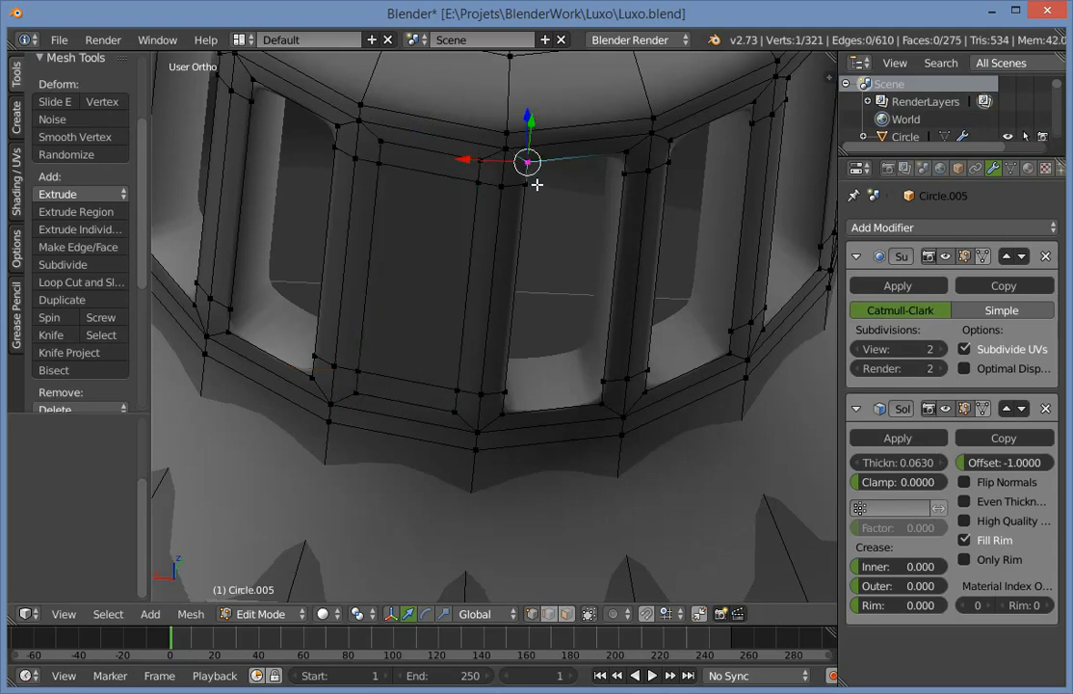
Fill the neighbouring underside vent slot of the cap with faces, including its narrow end strips.
key(f)
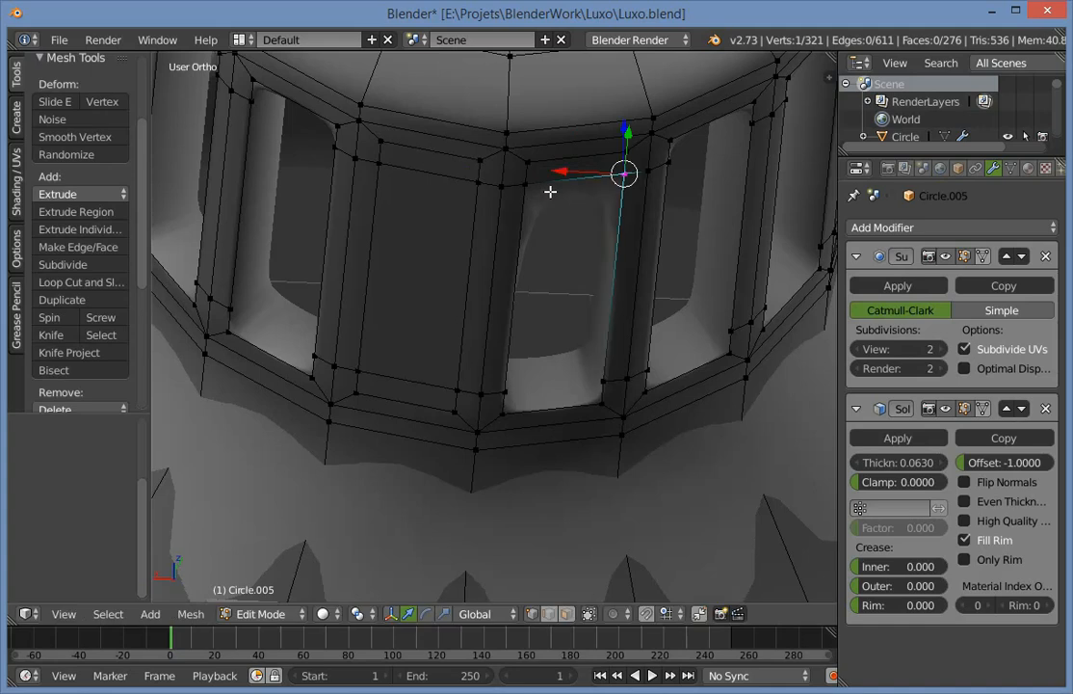
key(f)
key(a)
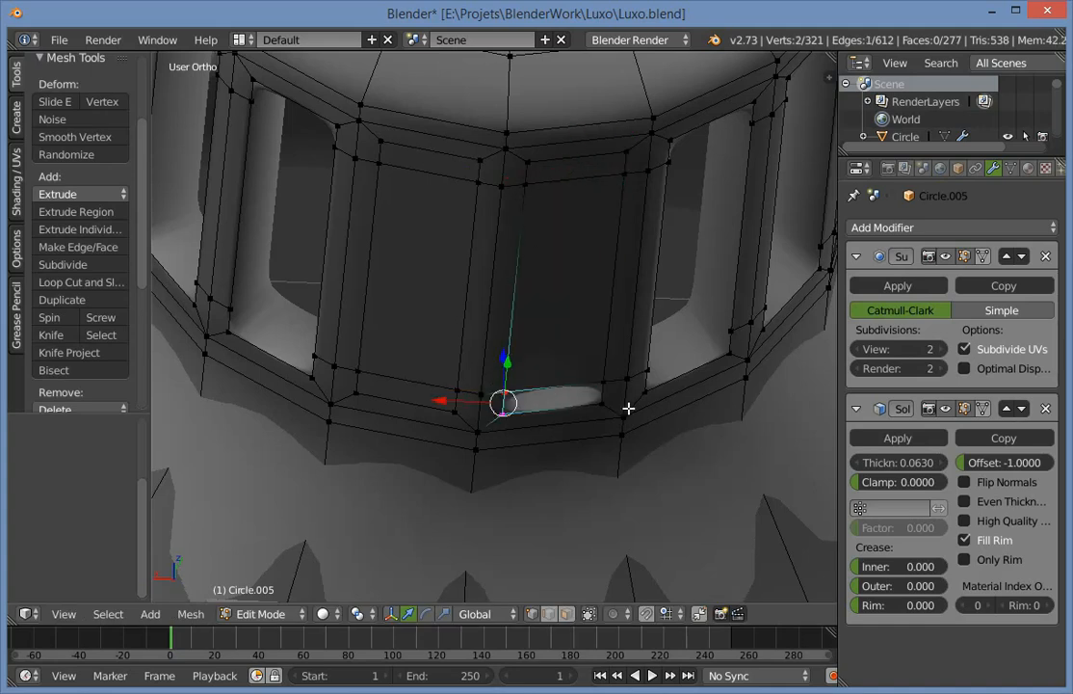
scroll(577, 369, down, 8)
key(Tab)
scroll(433, 316, up, 3)
key(Tab)
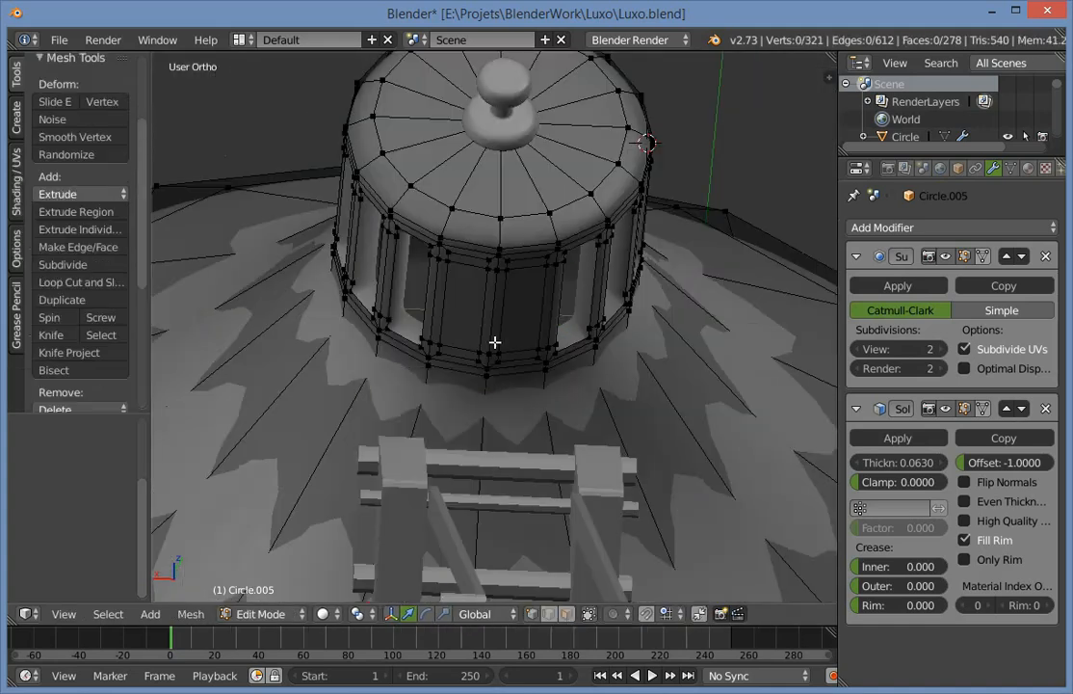
Select the two large faces of the filled slots and extrude them down, first slightly and again to the arm bracket's upper cross pin.
key(ctrl+Tab)
click(451, 442)
shift+right_click(531, 301)
key(shift+KP_3)
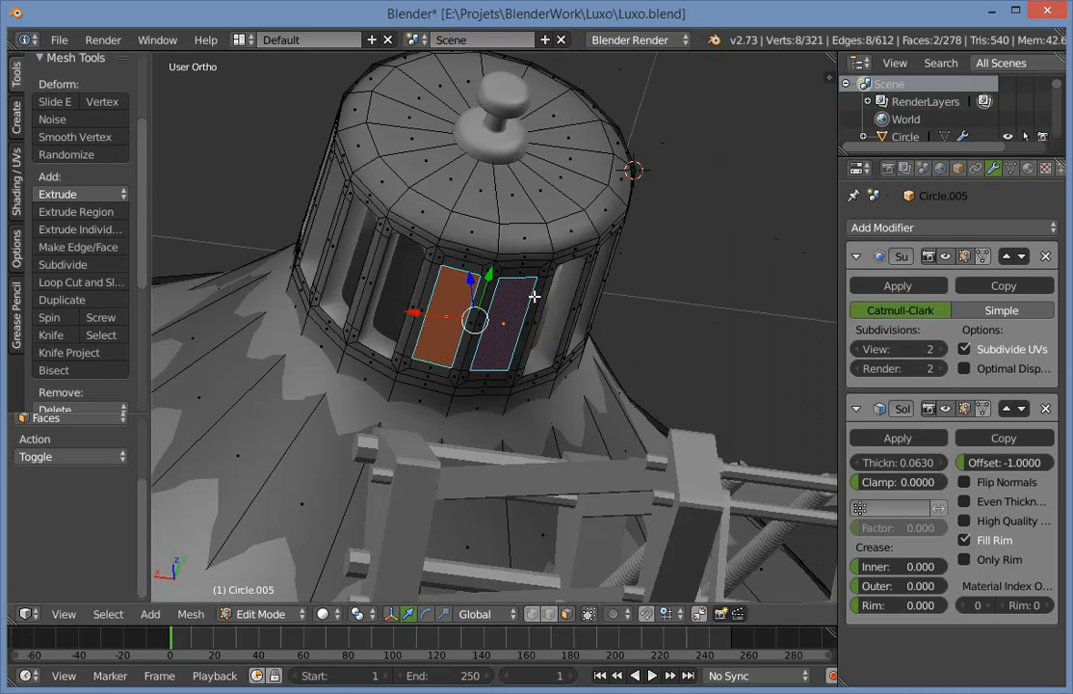
key(e)
click(437, 286)
key(e)
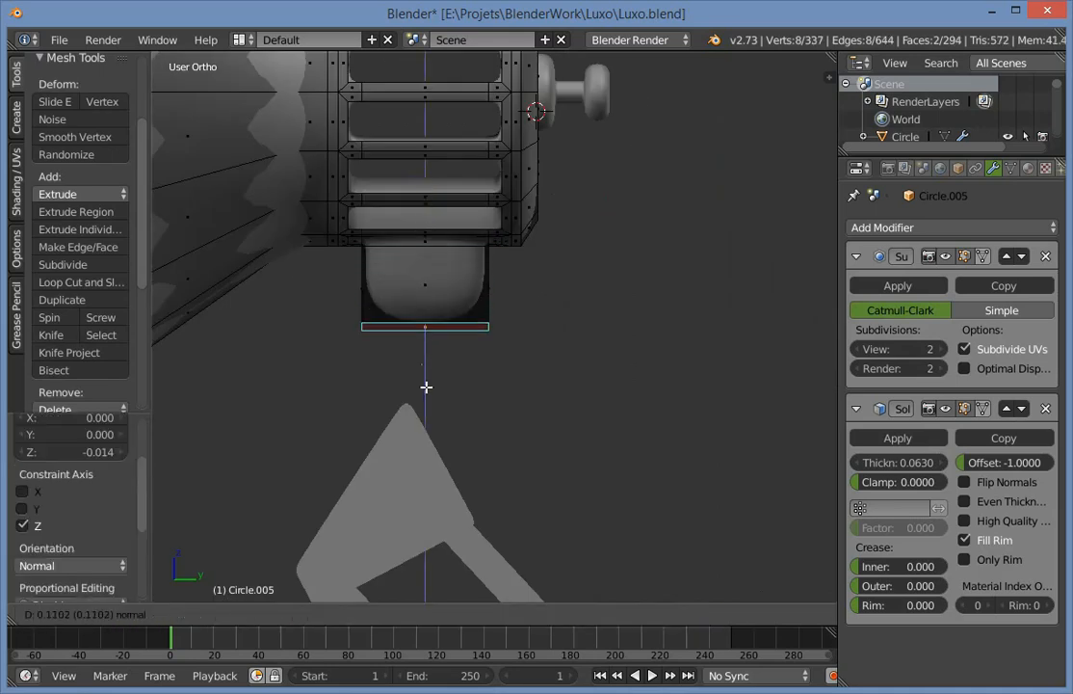
click(422, 451)
key(Tab)
scroll(462, 443, down, 5)
middle_drag(495, 437, 312, 452)
scroll(464, 414, up, 6)
key(Tab)
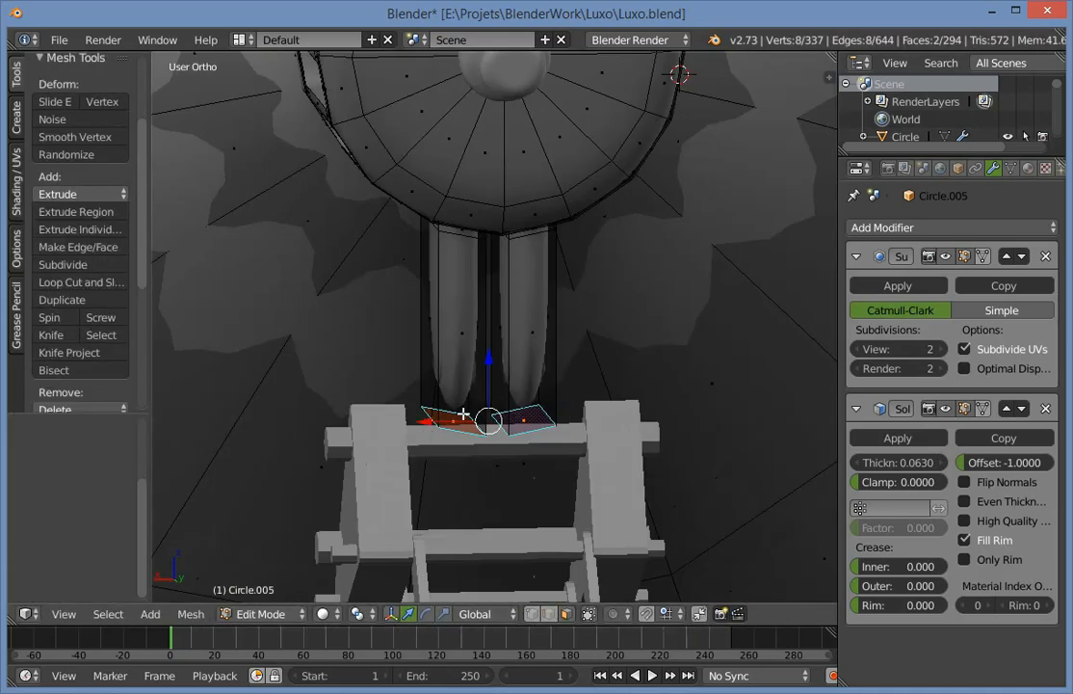
Extrude the end faces of both connector prongs slightly further down and check the lamp from the side.
middle_drag(412, 449, 472, 360)
key(e)
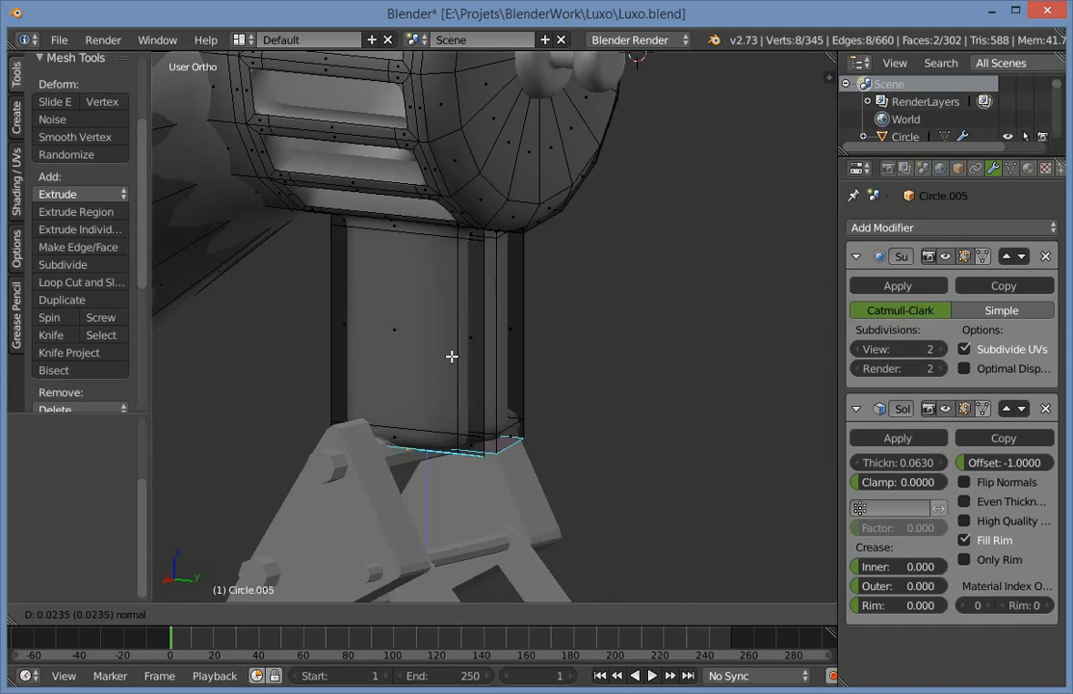
click(456, 348)
key(Tab)
scroll(517, 429, down, 13)
middle_drag(517, 429, 235, 433)
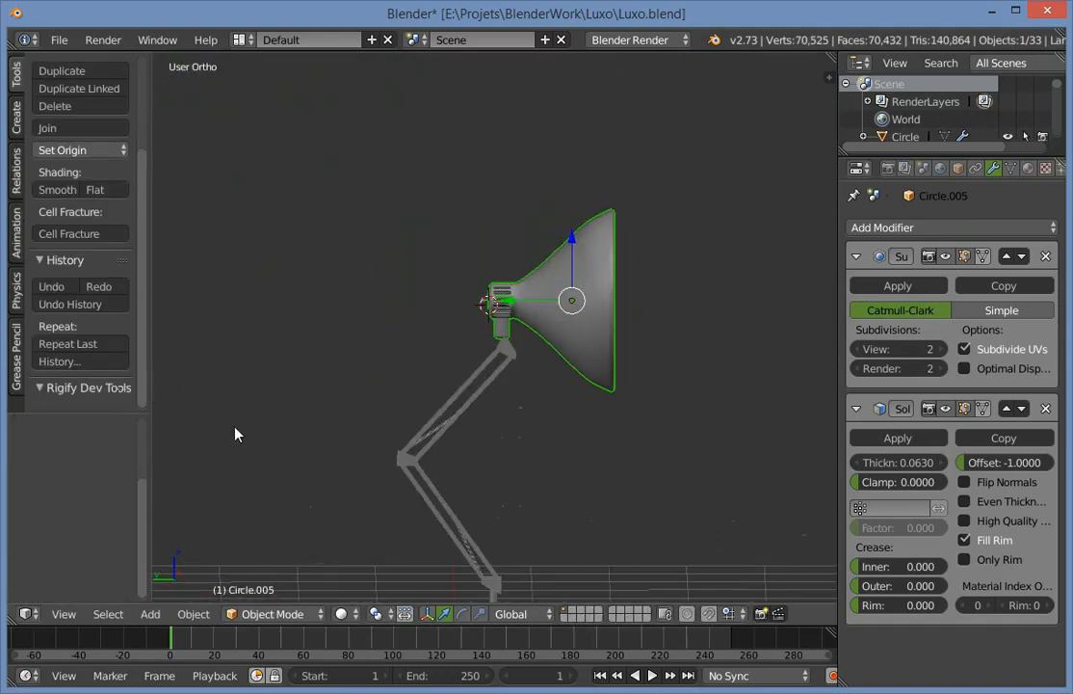
scroll(247, 353, up, 6)
mouse_move(247, 355)
middle_down()
mouse_move(415, 345)
mouse_move(454, 325)
middle_up()
scroll(455, 326, up, 6)
key(KP_3)
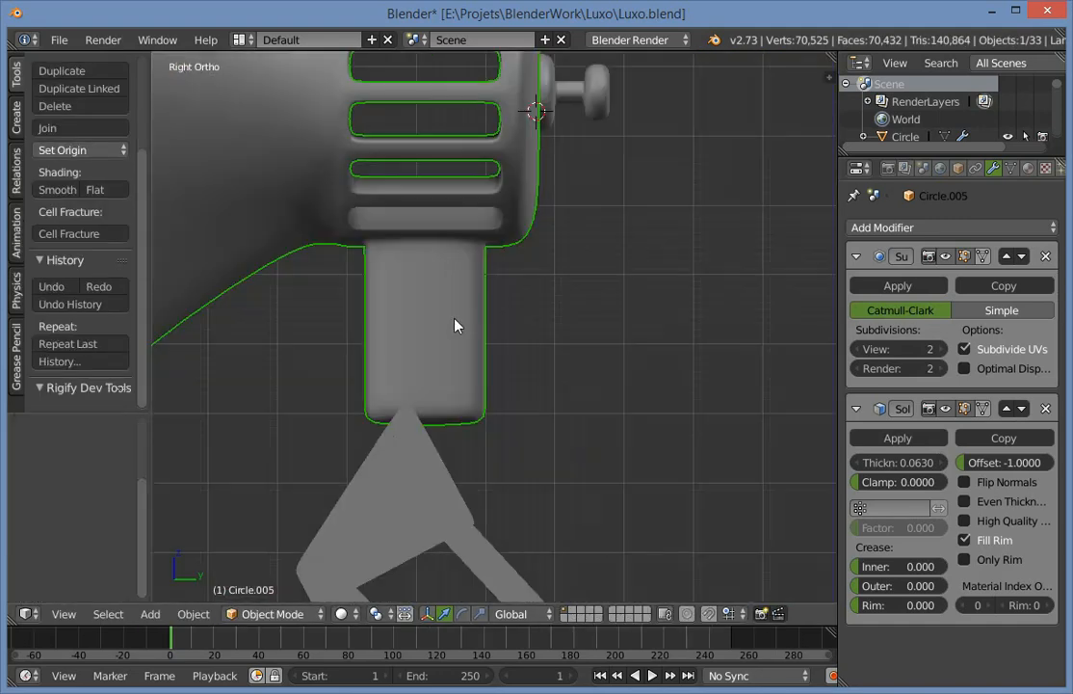
Select the lower ends of both prongs in side view and raise them to shorten the connector well above the bracket.
scroll(454, 325, up, 3)
key(Tab)
key(z)
drag(374, 429, 394, 302)
key(ctrl+z)
key(b)
drag(302, 436, 438, 503)
drag(374, 430, 367, 241)
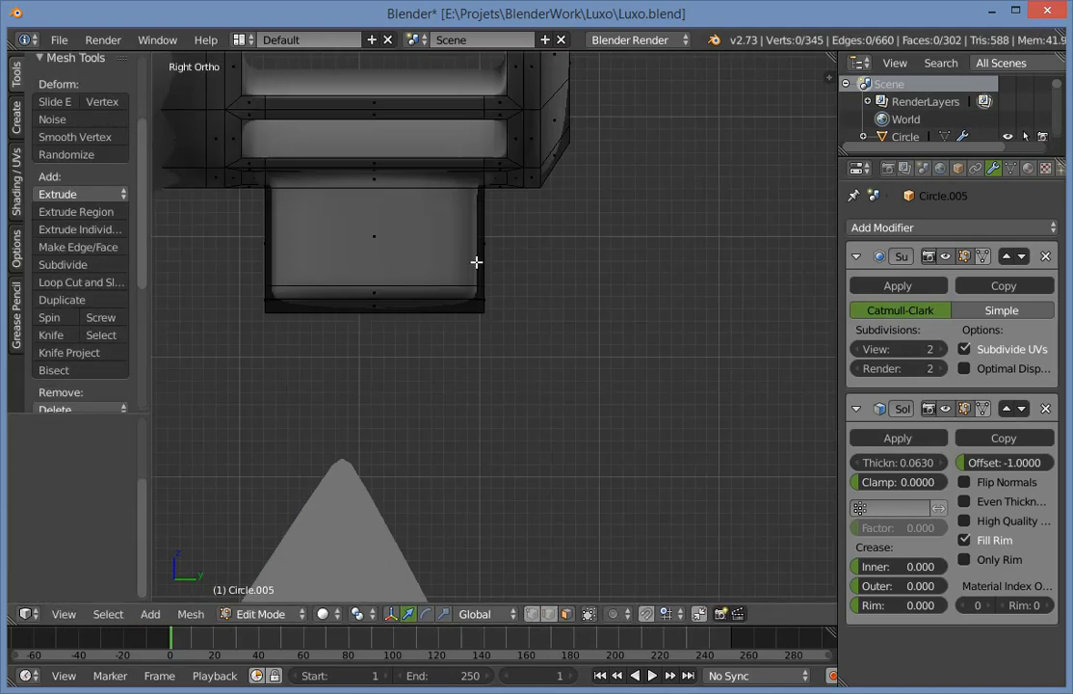
Try a horizontal loop cut near the prong's lower end, and a vertical loop cut along the outer prong face.
key(ctrl+r)
click(473, 286)
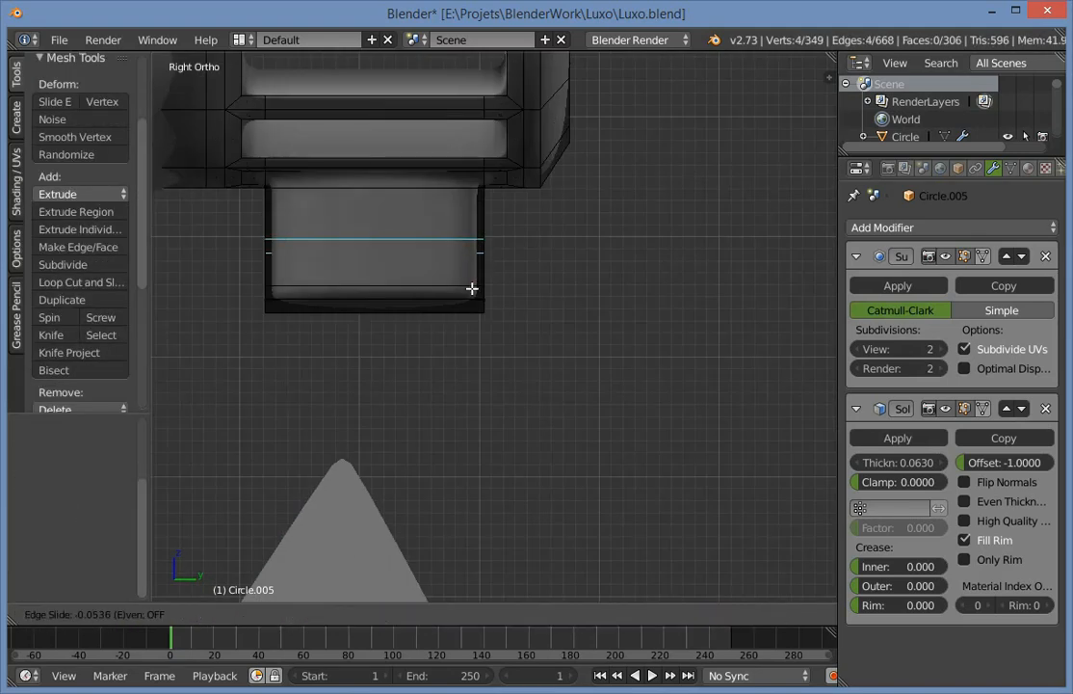
click(474, 307)
middle_drag(602, 349, 443, 371)
key(a)
key(ctrl+r)
click(537, 273)
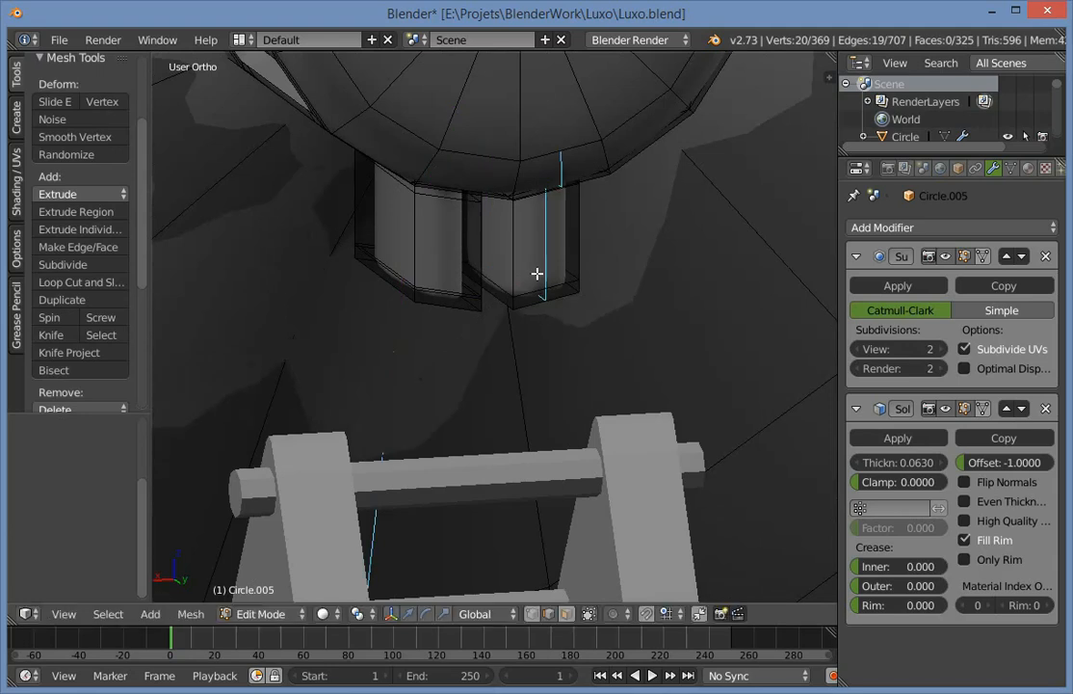
click(537, 273)
key(ctrl+z)
Try a horizontal loop cut around a single prong from an angled view below.
middle_drag(547, 311, 523, 298)
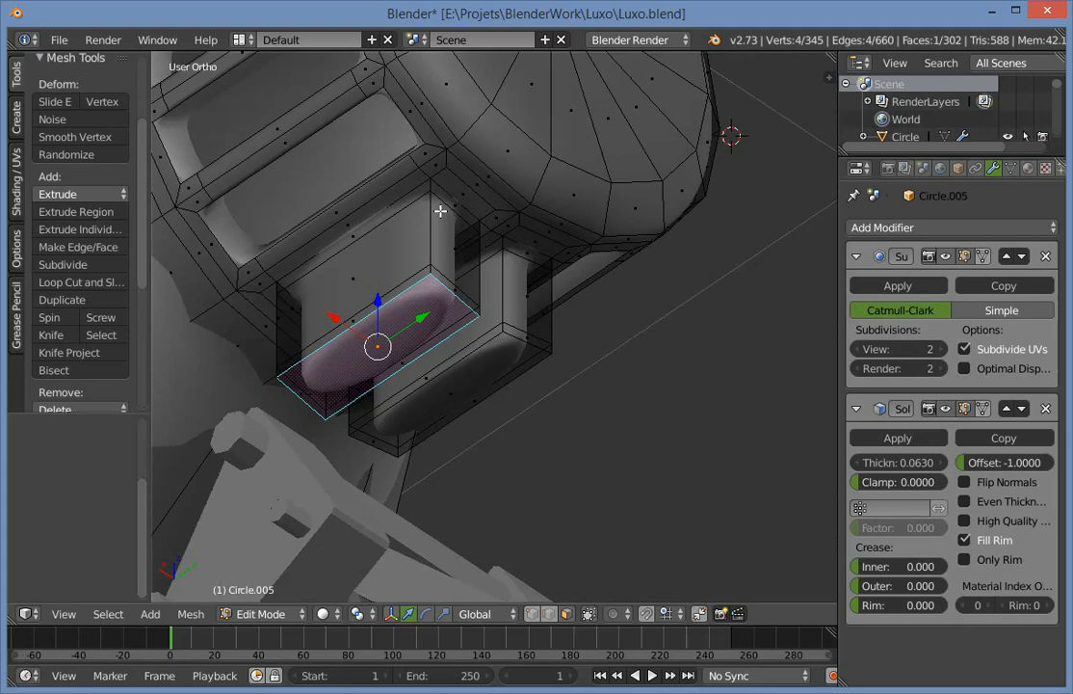
key(ctrl+r)
click(440, 210)
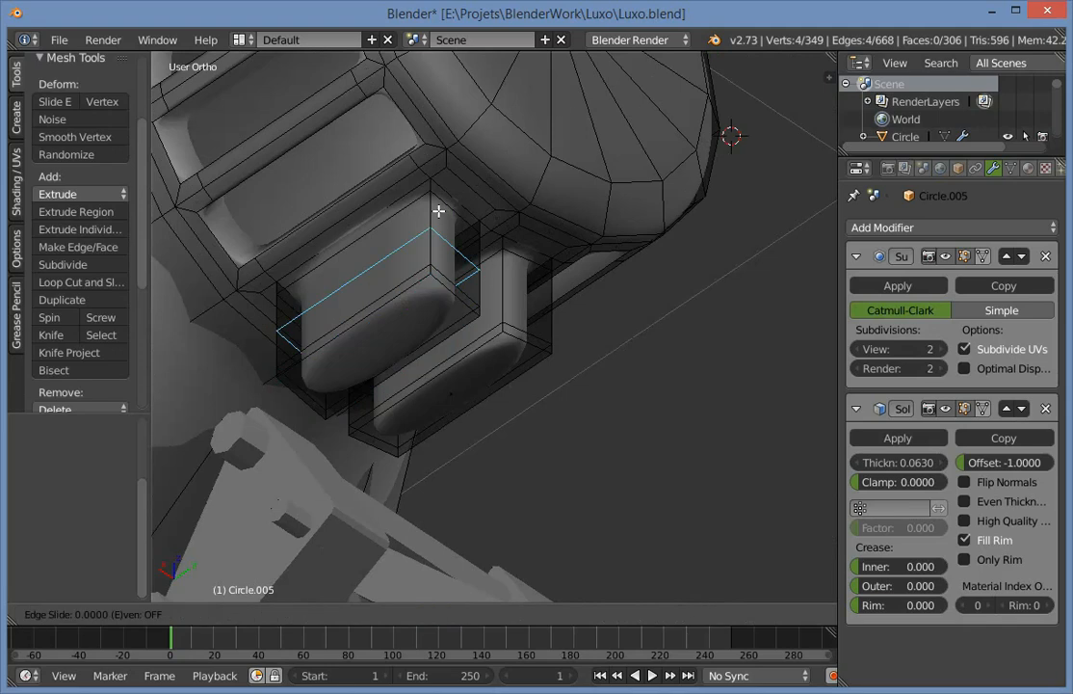
click(439, 211)
key(ctrl+z)
key(ctrl+r)
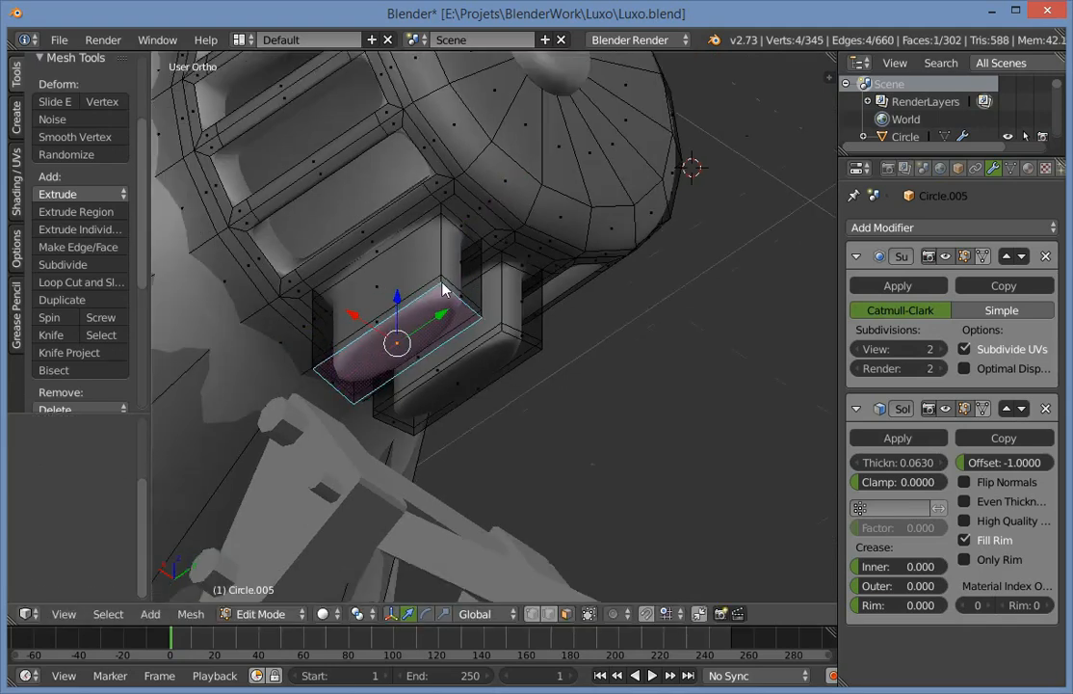
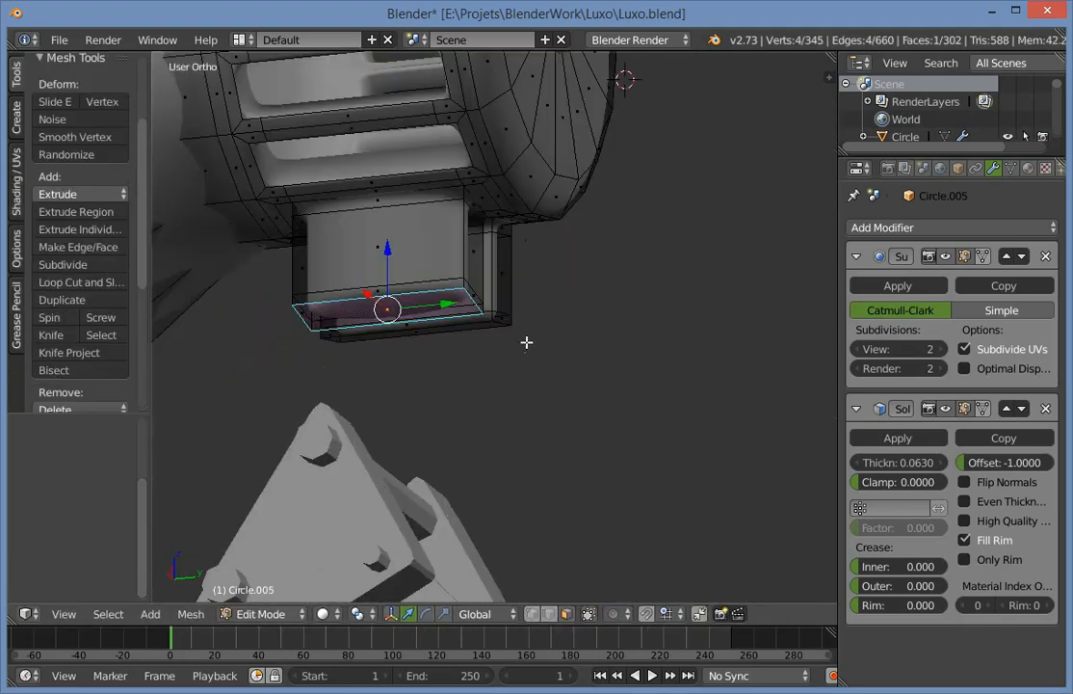
Delete the two facing inner faces at the prongs' lower ends and switch to edge selection.
middle_drag(528, 342, 395, 383)
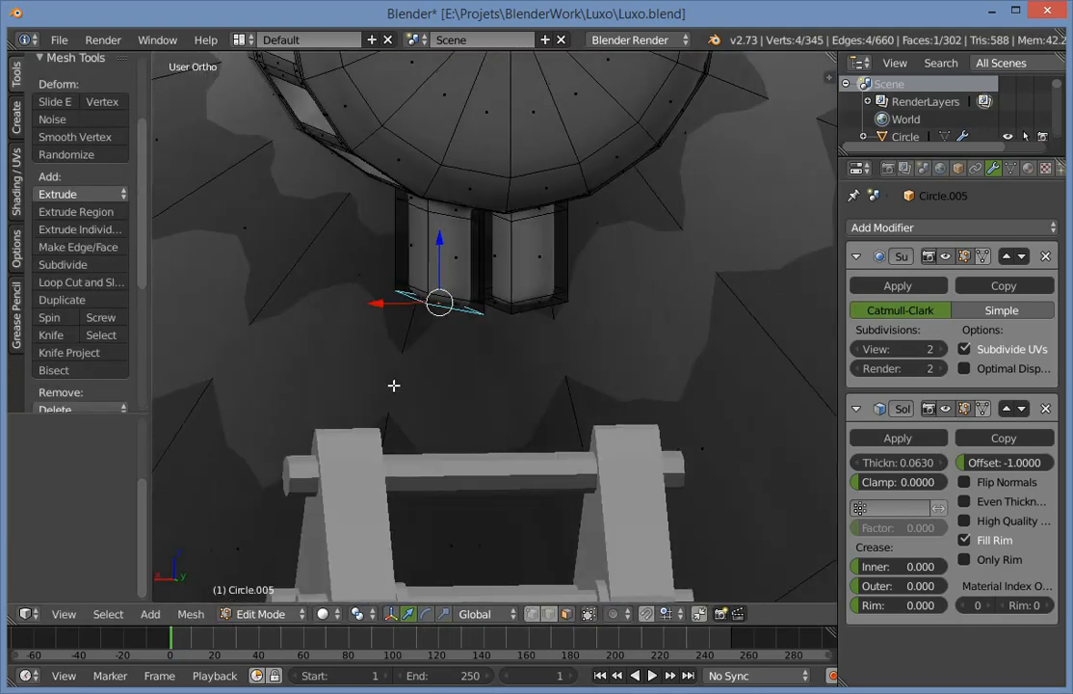
scroll(544, 329, up, 3)
key(a)
middle_drag(544, 330, 474, 307)
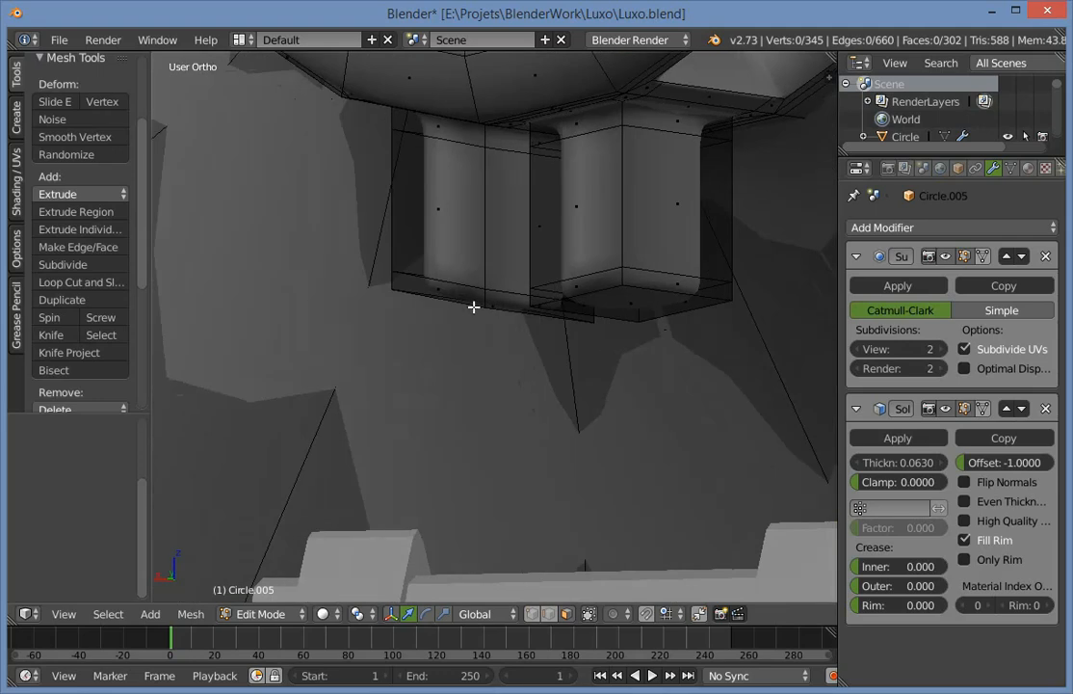
middle_drag(539, 307, 523, 328)
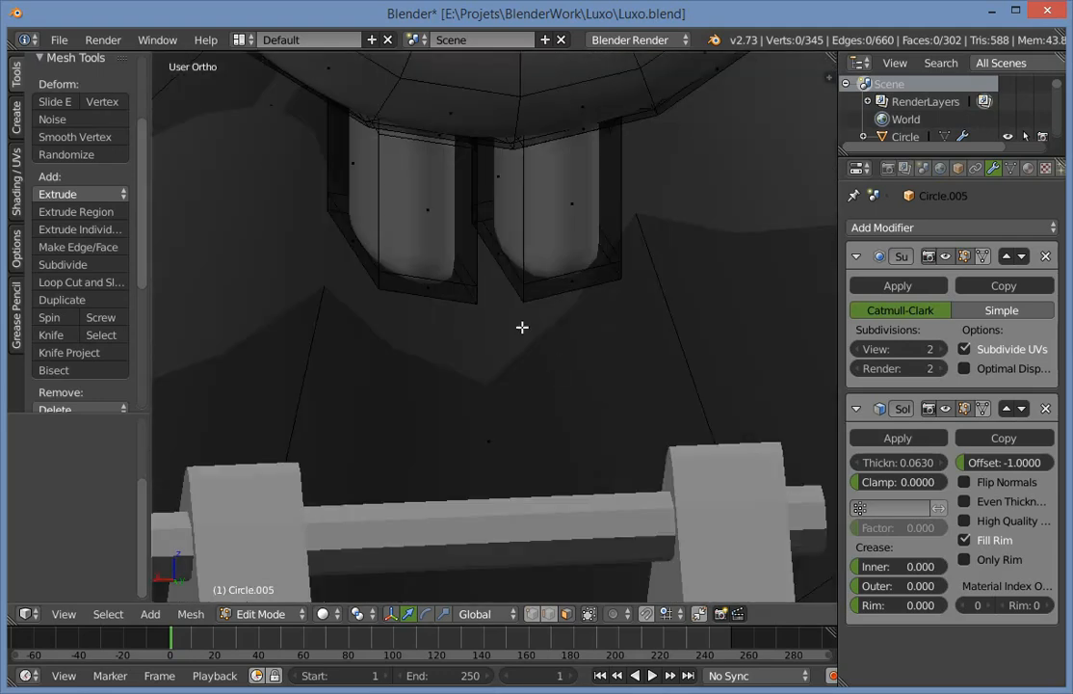
right_click(509, 280)
middle_drag(464, 273, 519, 252)
key(x)
click(517, 273)
key(ctrl+Tab)
click(513, 252)
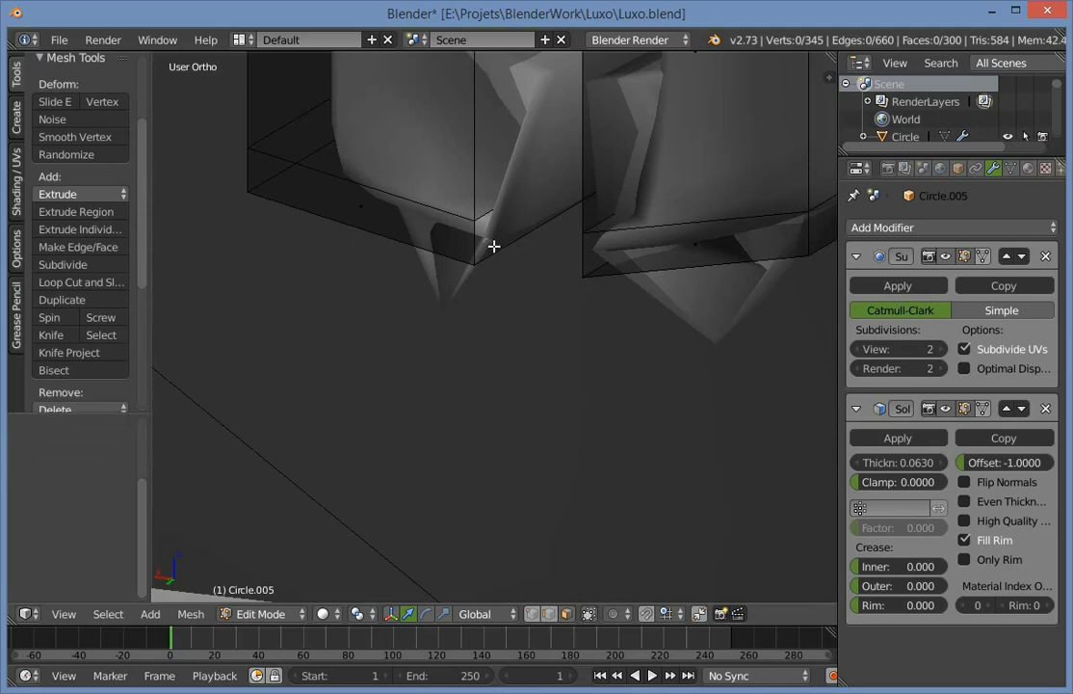
Undo the face deletion and the prong edits back to before the long extrusion toward the bracket.
key(ctrl+z)
key(z)
key(c)
key(x)
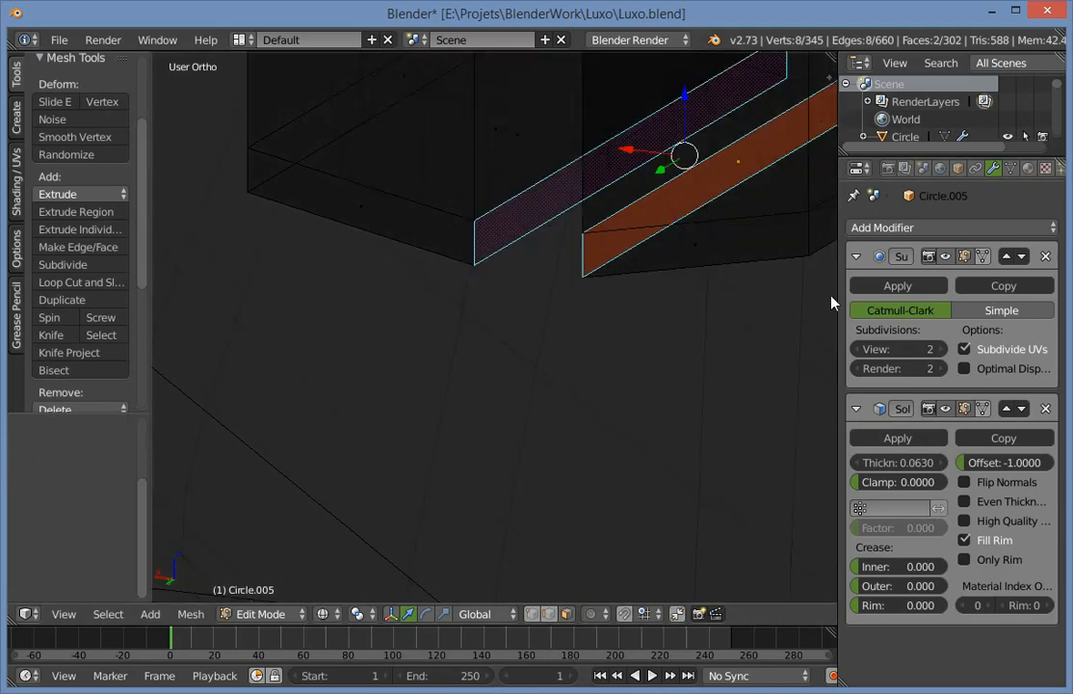
key(ctrl+z)
key(ctrl+z)
key(ctrl+z)
key(ctrl+z)
key(ctrl+z)
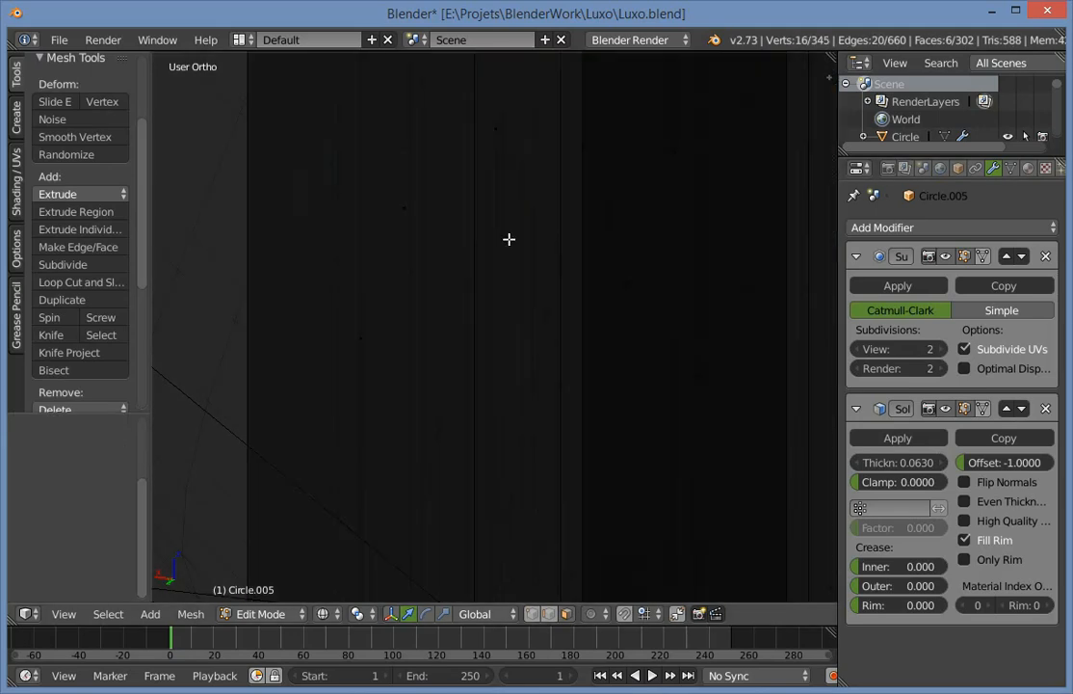
key(z)
scroll(513, 243, down, 7)
shift+middle_drag(547, 391, 535, 311)
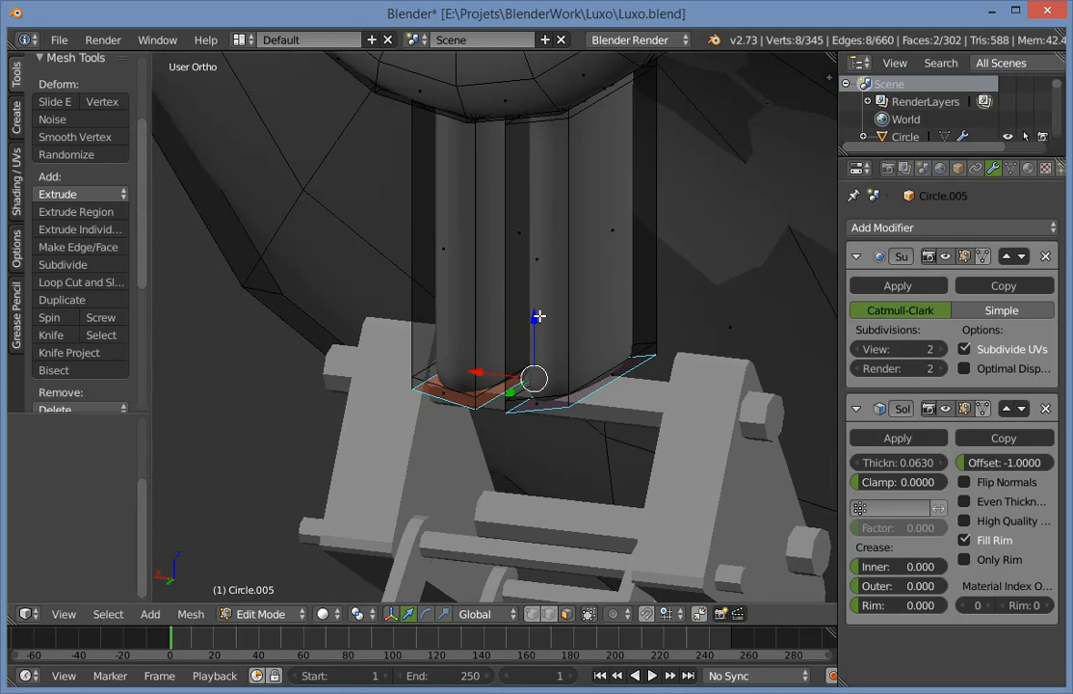
key(ctrl+z)
Extrude the two slot faces down about 0.11 and once more slightly, ending both prongs above the bracket's cross pin.
key(e)
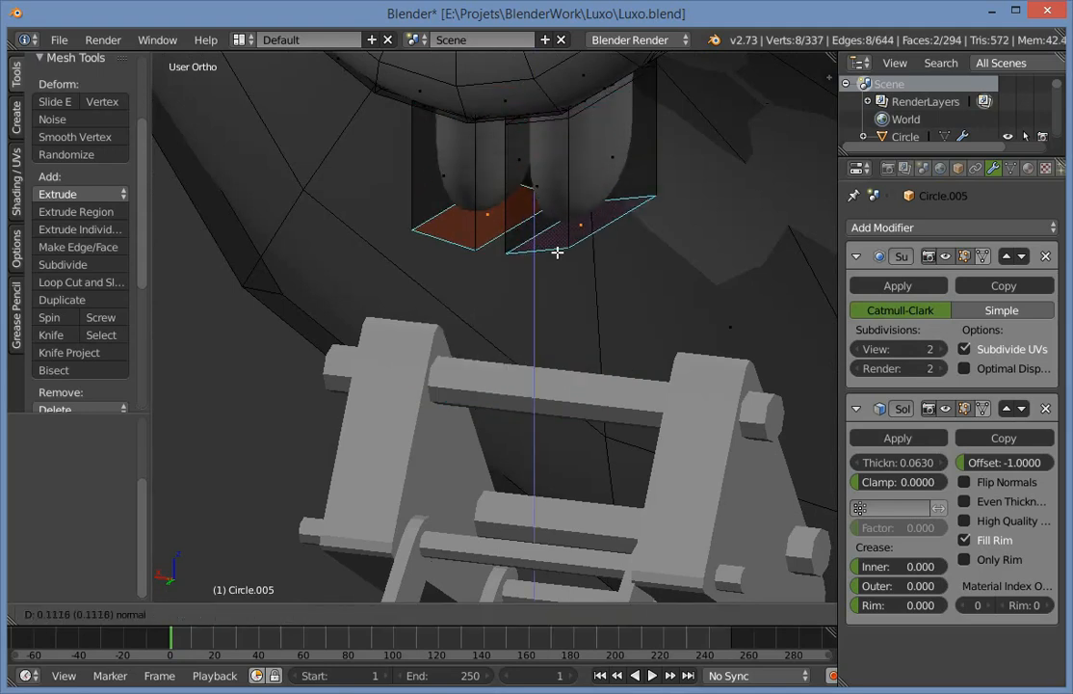
click(559, 250)
scroll(554, 241, up, 1)
key(e)
click(554, 270)
key(a)
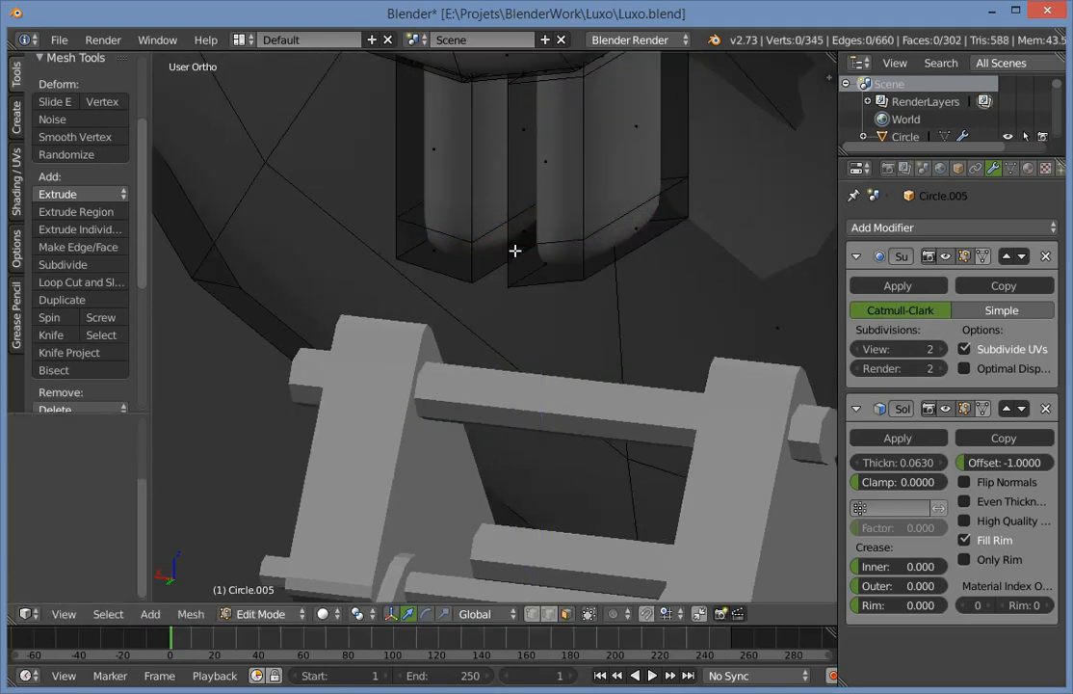
Delete the two facing inner faces at the prong tips and bridge the resulting open edge loops.
middle_drag(506, 236, 598, 278)
key(x)
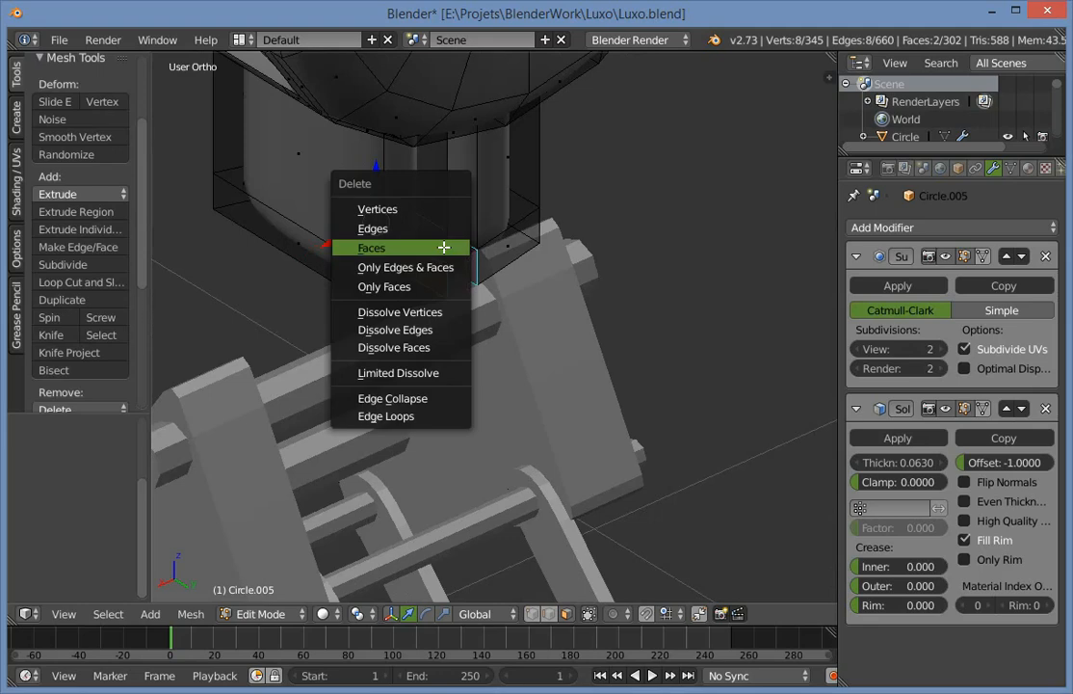
click(422, 247)
key(ctrl+Tab)
click(463, 232)
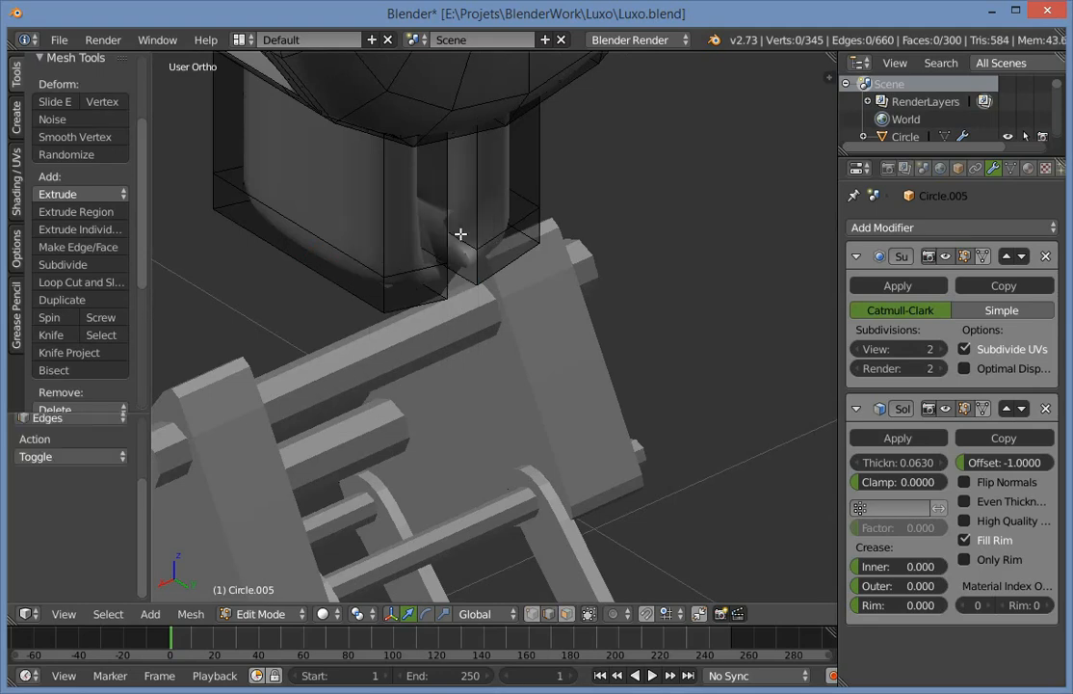
middle_drag(507, 276, 513, 273)
key(x)
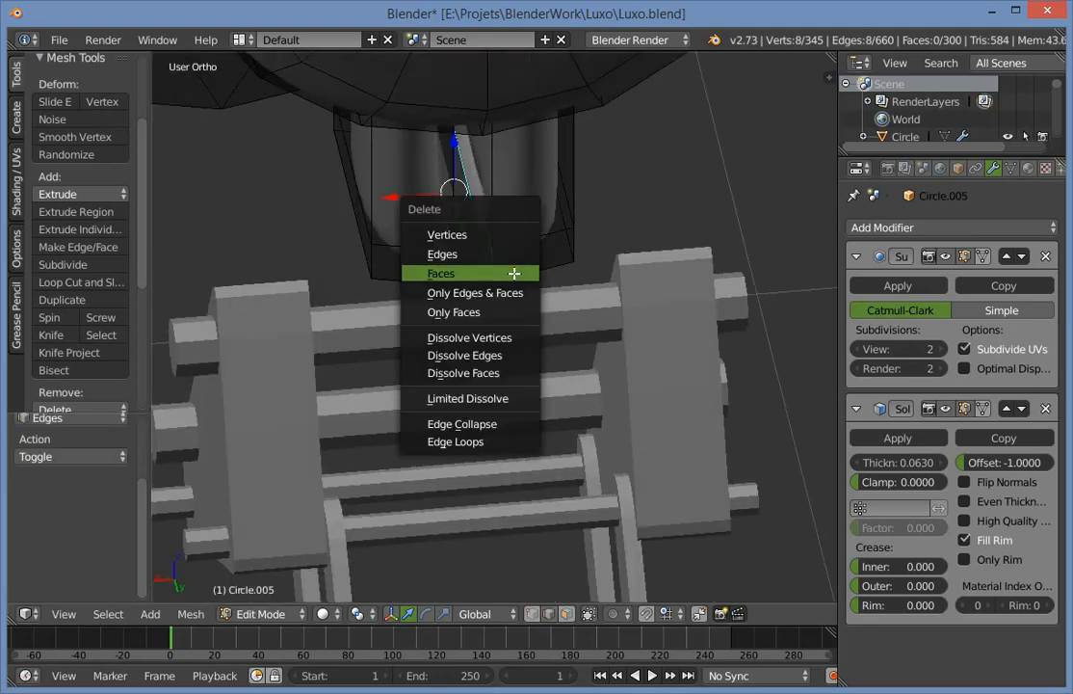
key(w)
click(645, 463)
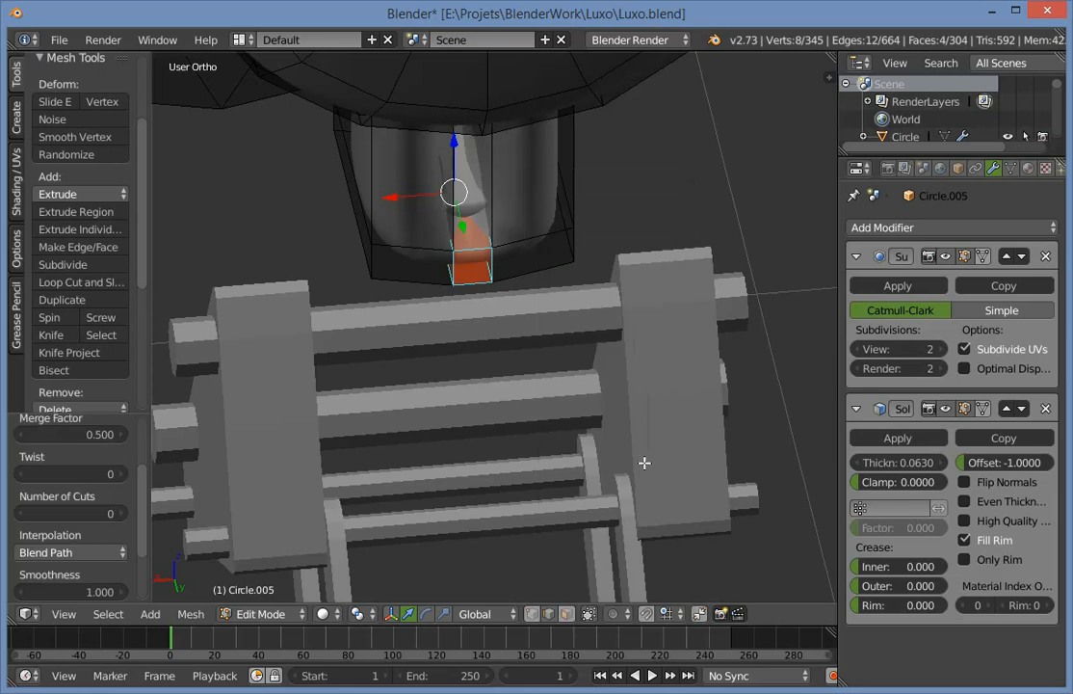
Examine the bridge between the prong tips in shaded and wireframe display from several angles.
key(Tab)
scroll(474, 311, down, 3)
middle_drag(474, 311, 460, 236)
scroll(459, 235, up, 3)
key(Tab)
key(a)
scroll(534, 176, up, 2)
key(z)
middle_drag(641, 166, 528, 207)
key(z)
scroll(536, 314, down, 4)
scroll(536, 314, up, 1)
mouse_move(537, 315)
middle_down()
mouse_move(746, 303)
mouse_move(489, 340)
mouse_move(440, 279)
mouse_move(503, 287)
mouse_move(398, 300)
mouse_move(410, 263)
middle_up()
Select the whole shade mesh and remove its double vertices.
key(z)
click(462, 241)
key(z)
middle_drag(507, 167, 584, 238)
key(a)
key(w)
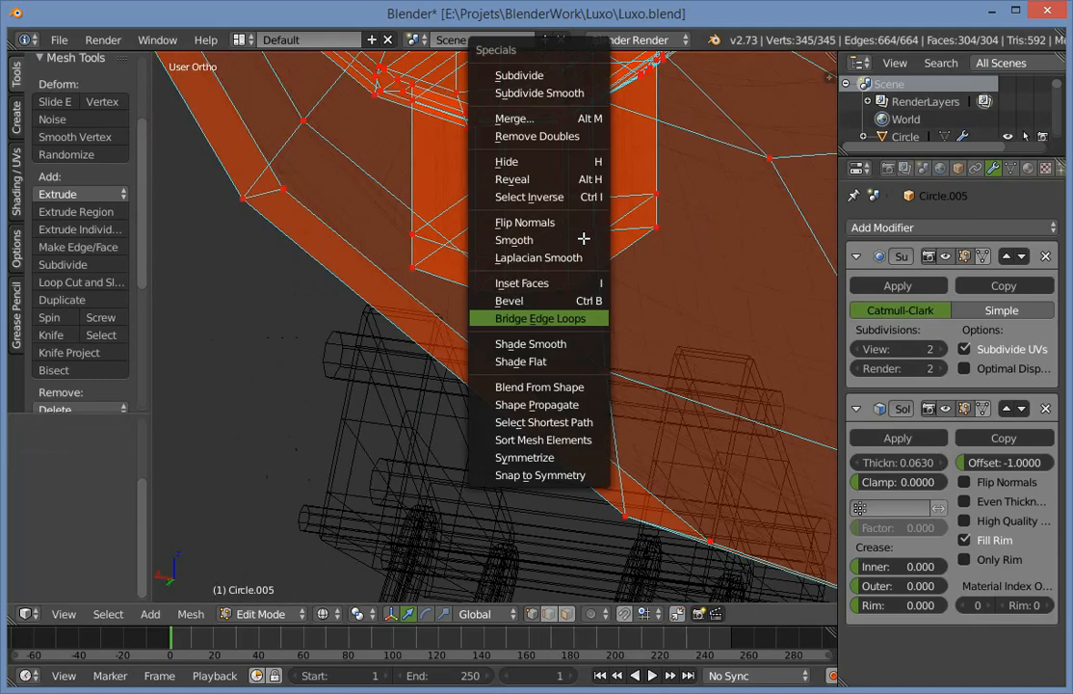
click(583, 134)
key(Tab)
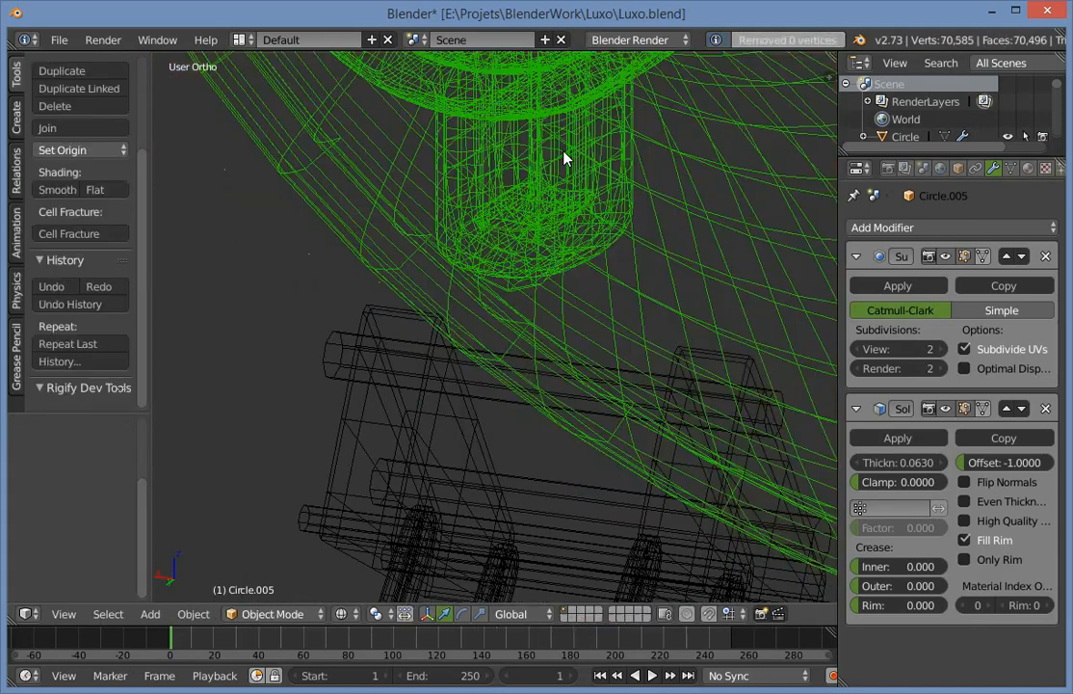
Examine the bridged connector in shaded side view and its gap to the arm bracket.
key(z)
mouse_move(563, 160)
middle_down()
mouse_move(544, 283)
mouse_move(513, 310)
middle_up()
scroll(514, 310, up, 3)
key(Tab)
key(Tab)
key(KP_3)
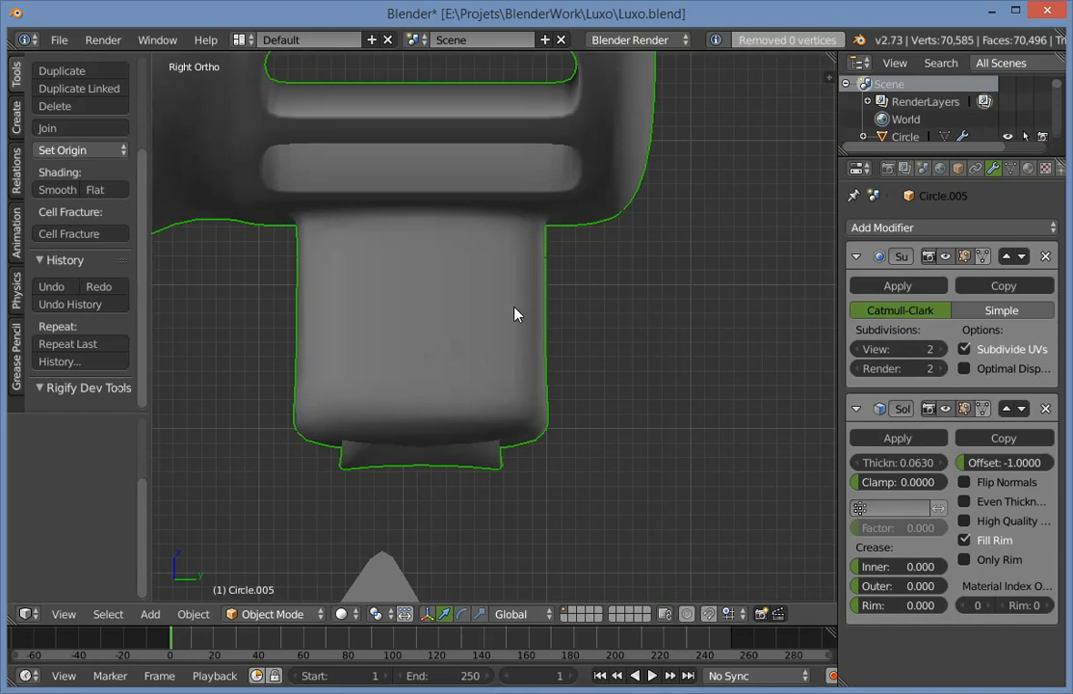
key(KP_1)
scroll(518, 384, down, 4)
scroll(549, 310, down, 3)
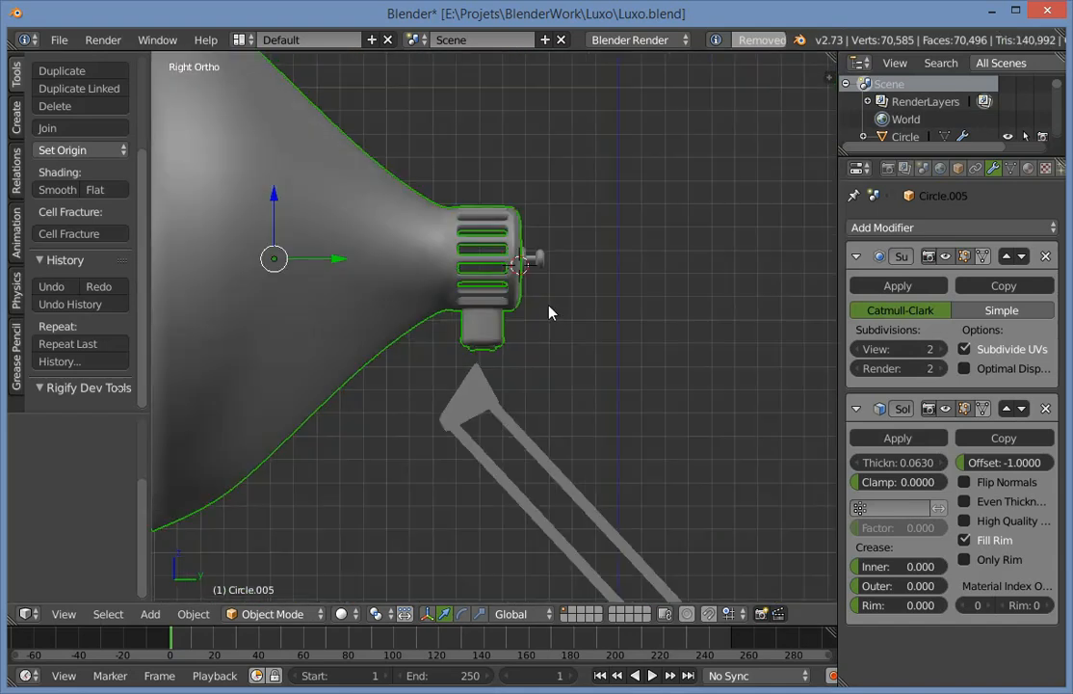
Hide all objects except the lamp head and inspect the bridged prong tips from below.
key(shift+h)
scroll(576, 314, up, 6)
key(Tab)
middle_drag(590, 145, 605, 282)
scroll(606, 282, up, 6)
key(a)
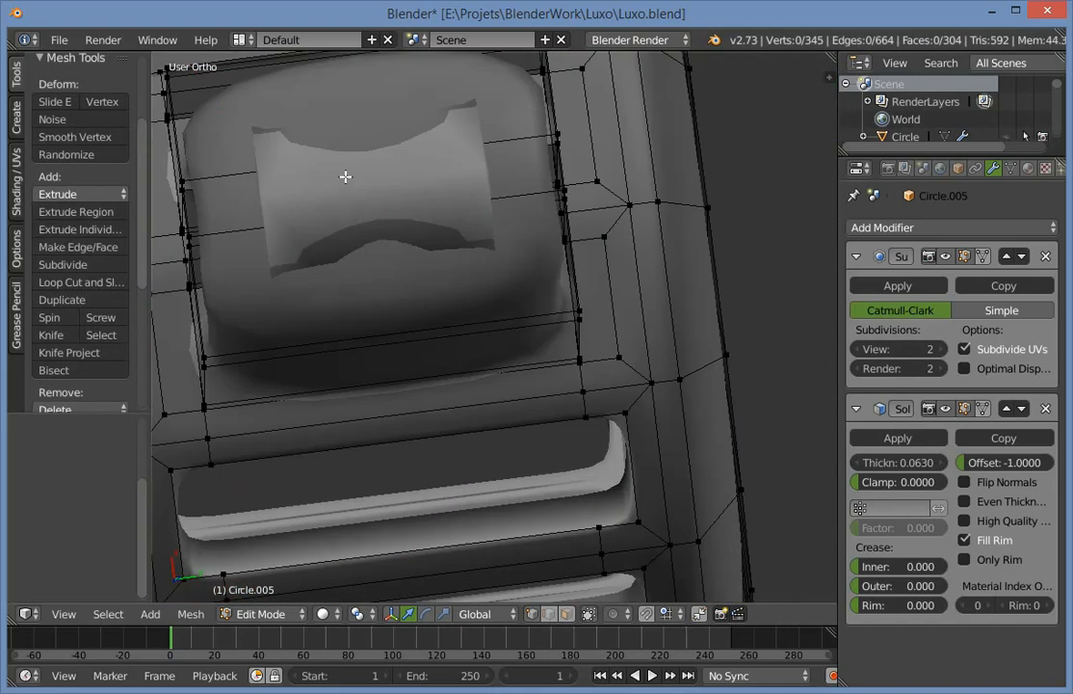
middle_drag(345, 178, 453, 375)
middle_drag(429, 429, 403, 480)
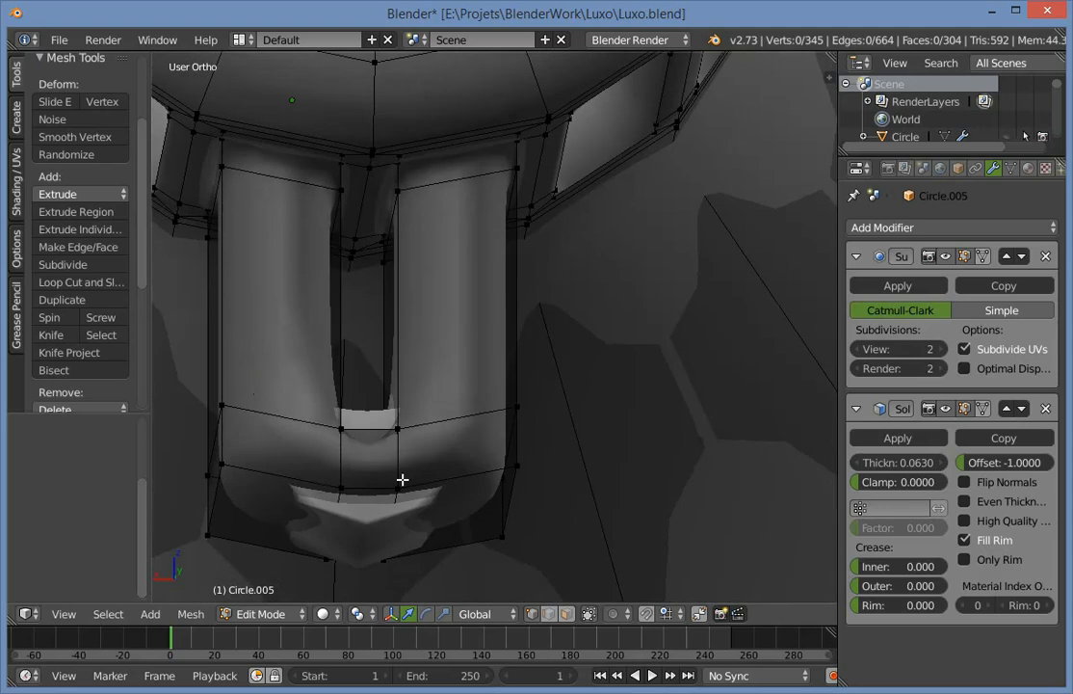
Try a loop cut around the bridged lower ends of the prongs.
key(ctrl+r)
click(413, 468)
click(412, 473)
key(ctrl+z)
key(a)
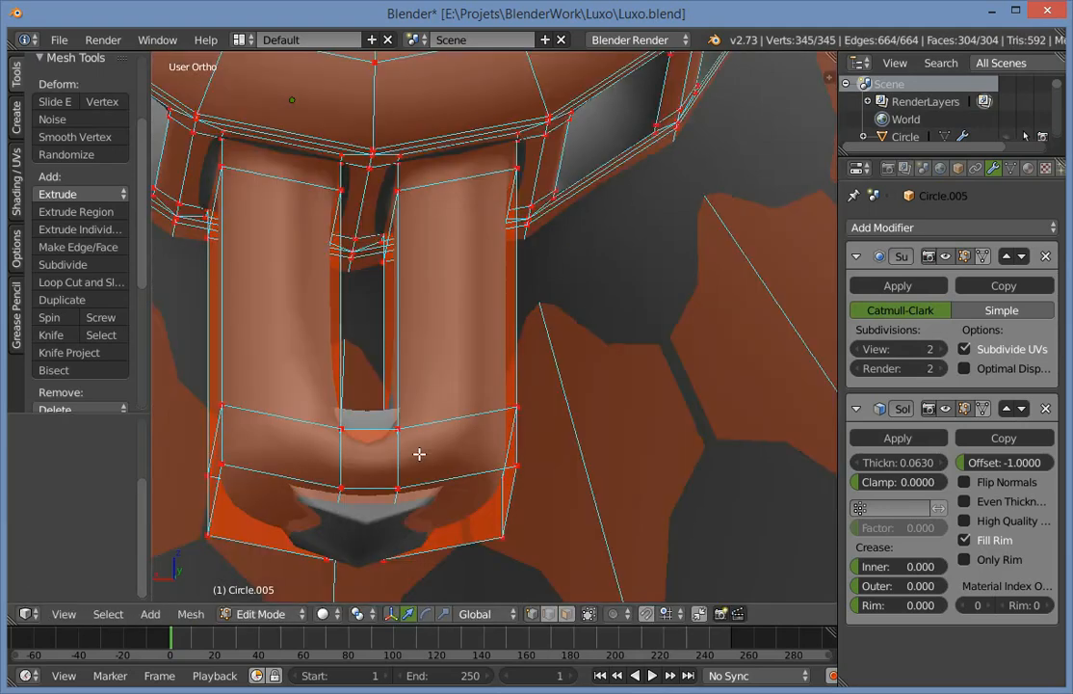
Undo the bridge between the prongs and the deletion of their inner tip faces.
key(a)
key(ctrl+z)
key(ctrl+z)
key(ctrl+z)
key(ctrl+z)
key(ctrl+z)
key(ctrl+z)
key(ctrl+z)
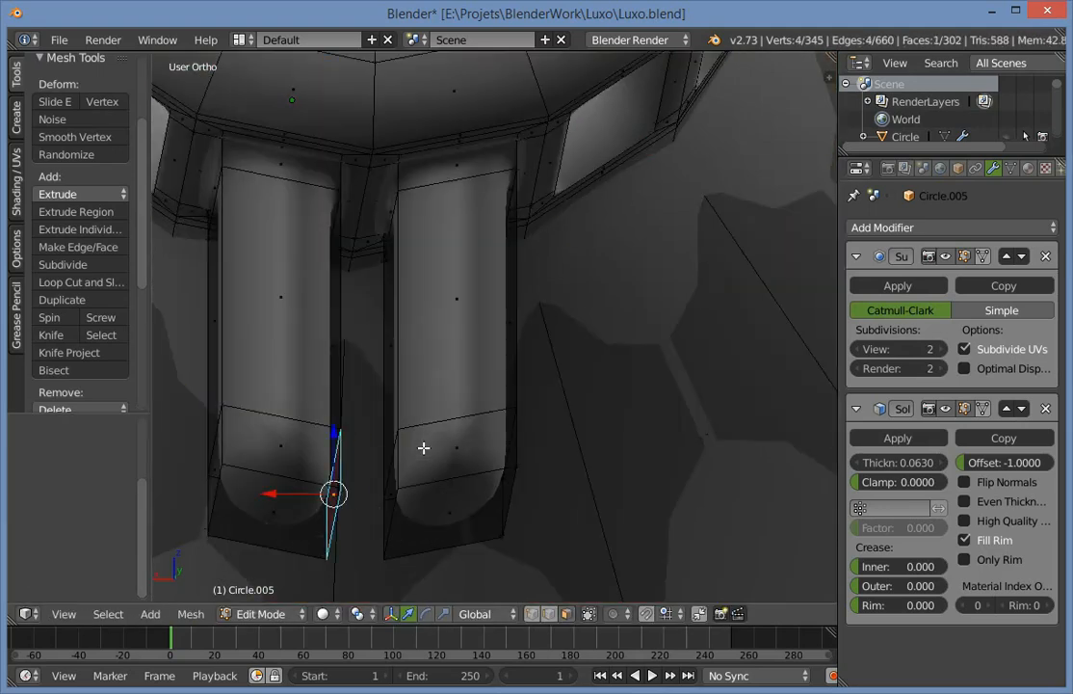
Delete only the inner tip face of one prong, facing the other prong.
middle_drag(424, 449, 441, 251)
scroll(499, 271, up, 6)
right_click(398, 177)
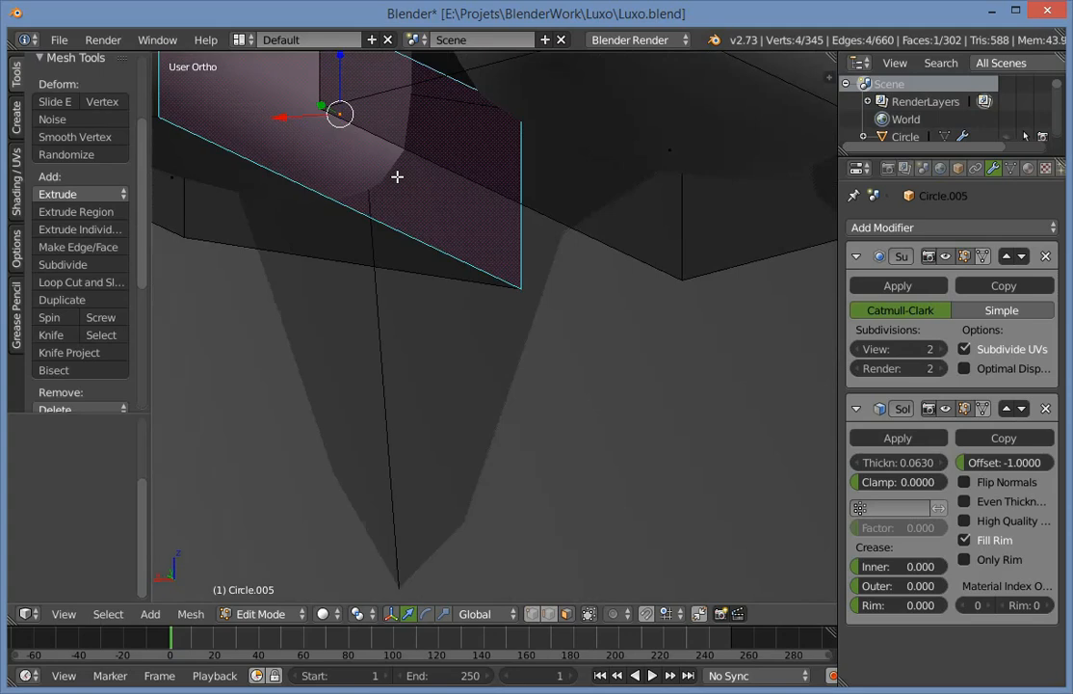
scroll(398, 177, down, 6)
middle_drag(398, 178, 395, 240)
key(g)
right_click(421, 228)
key(x)
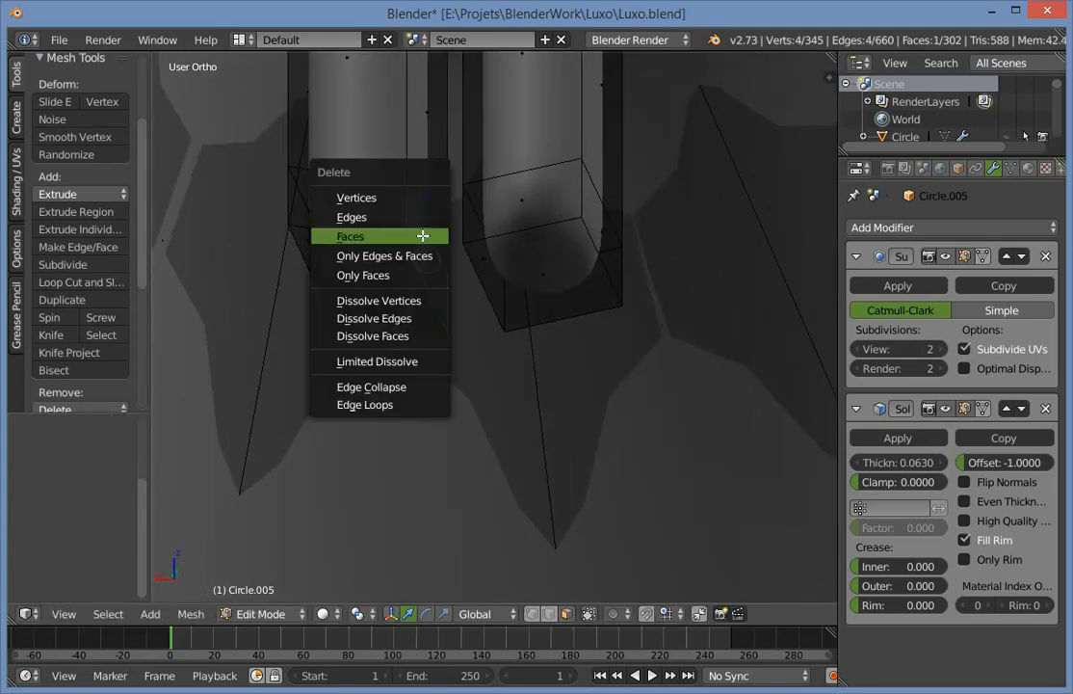
click(422, 304)
scroll(474, 246, up, 3)
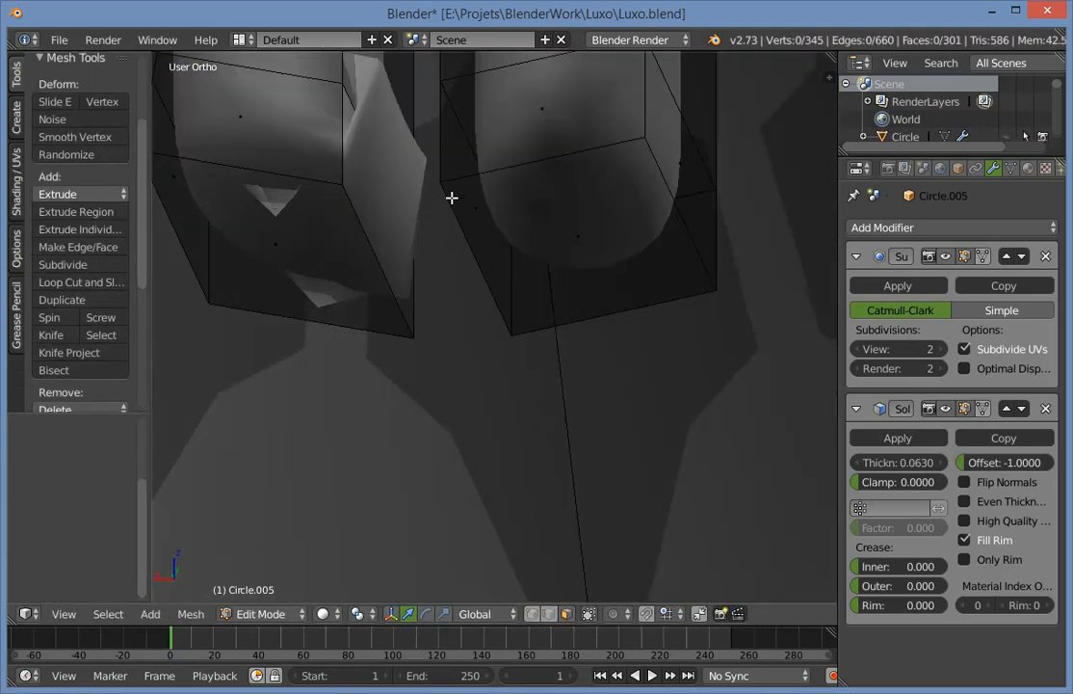
Undo the inner face deletion and step back to the selection of both prong end faces in wireframe display.
key(ctrl+z)
key(z)
key(ctrl+z)
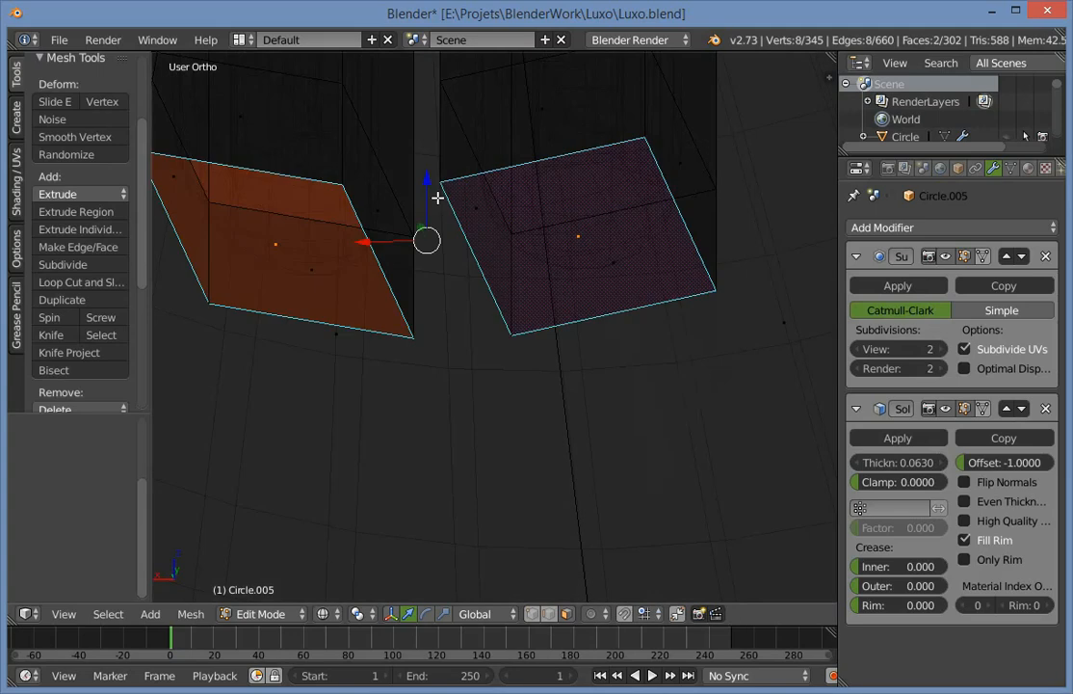
Bridge the two selected prong end faces to join the prongs at their lower tips, and display the result in solid shading.
key(z)
key(Tab)
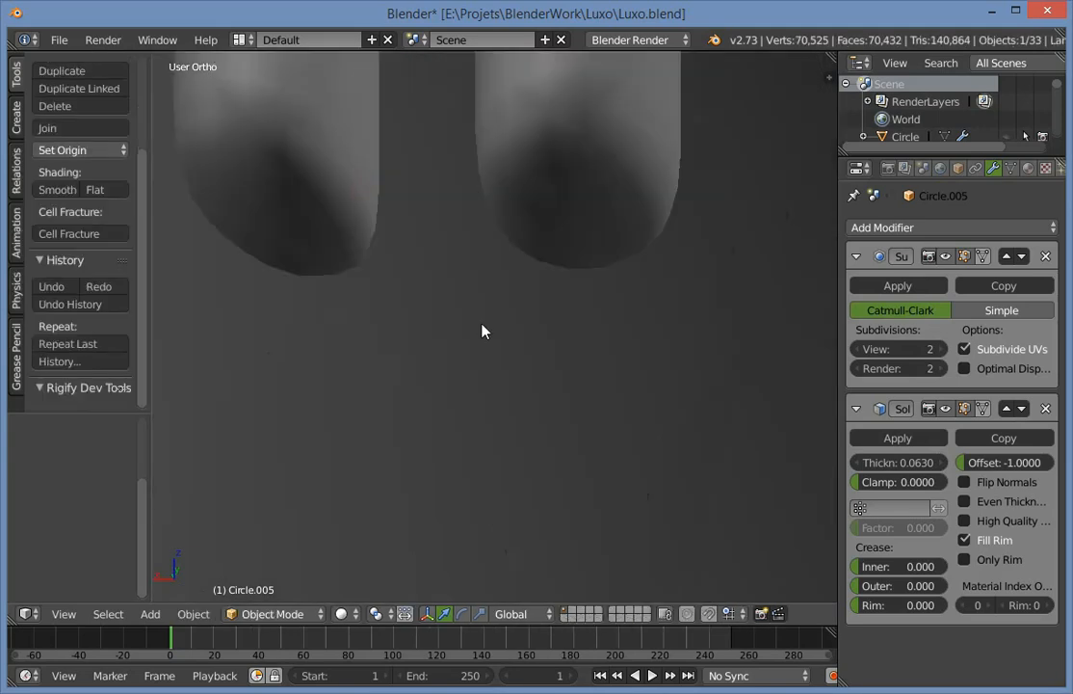
scroll(481, 321, down, 10)
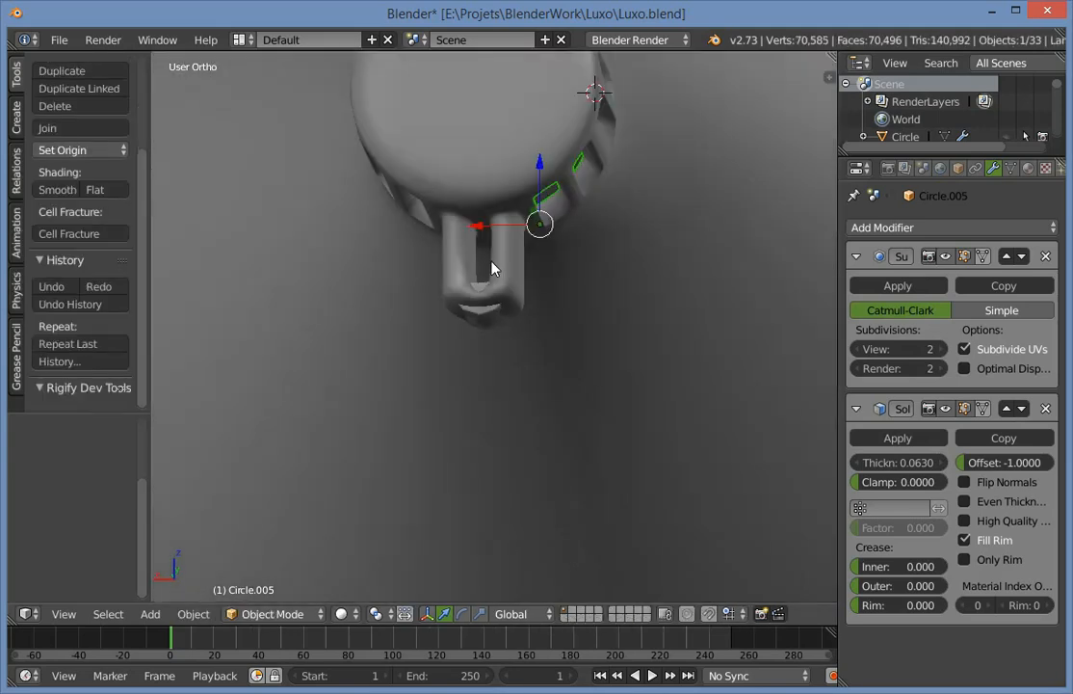
Rip the upper edge loops of both prongs to detach the connector from the slotted cap, leaving the vertices in place.
key(KP_3)
key(Tab)
scroll(521, 196, up, 3)
key(a)
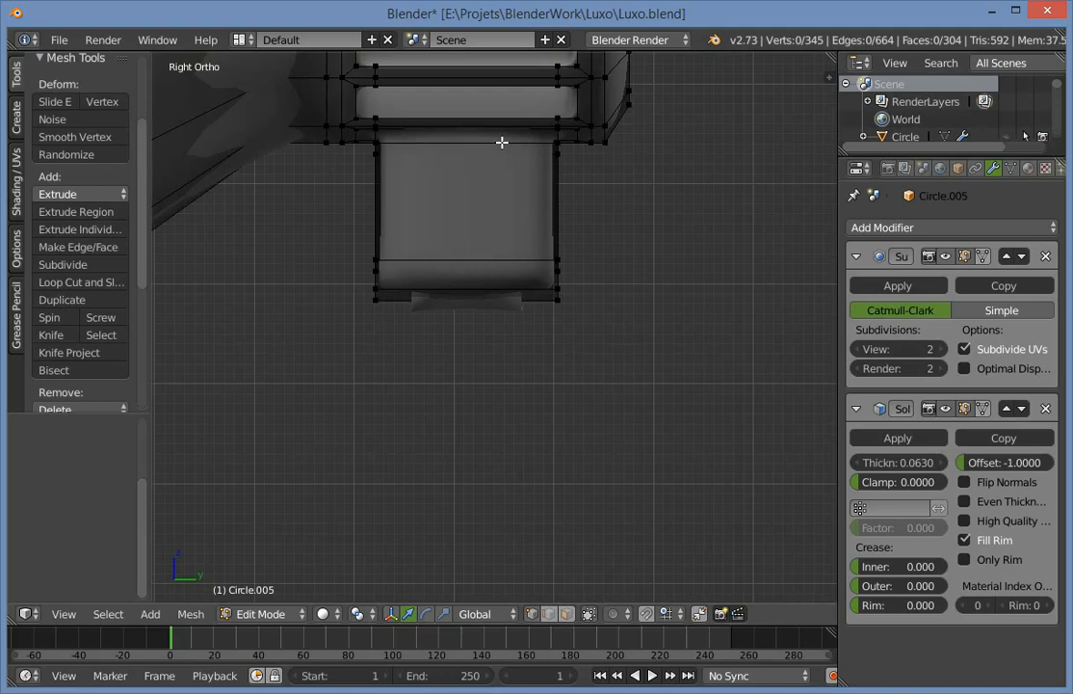
middle_drag(505, 143, 548, 140)
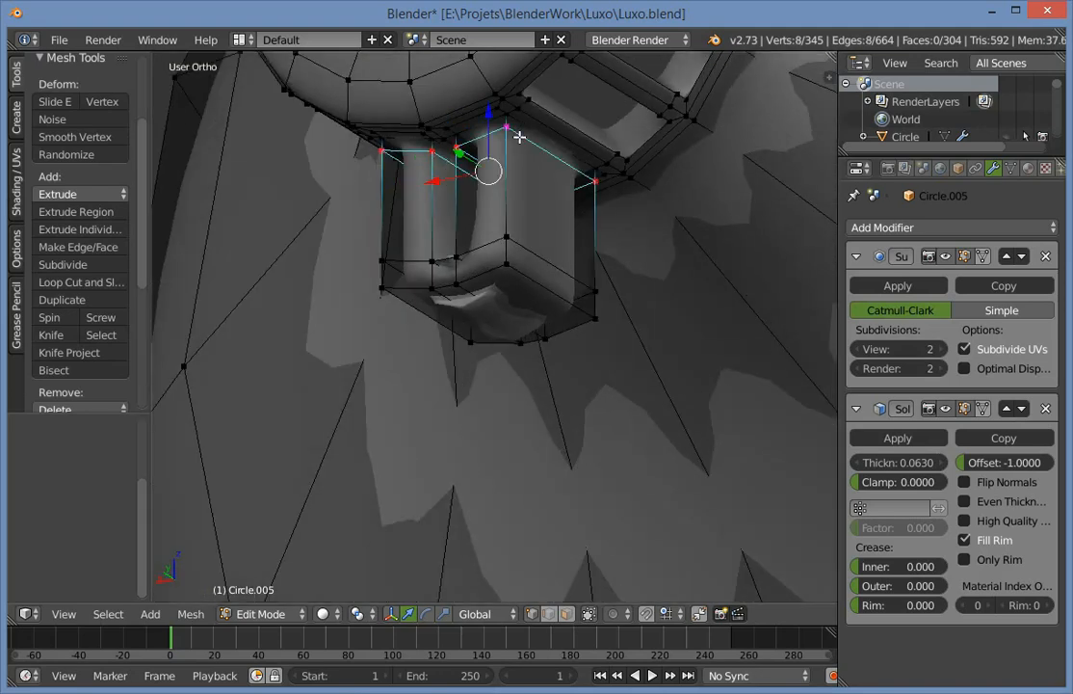
key(v)
right_click(523, 138)
key(Tab)
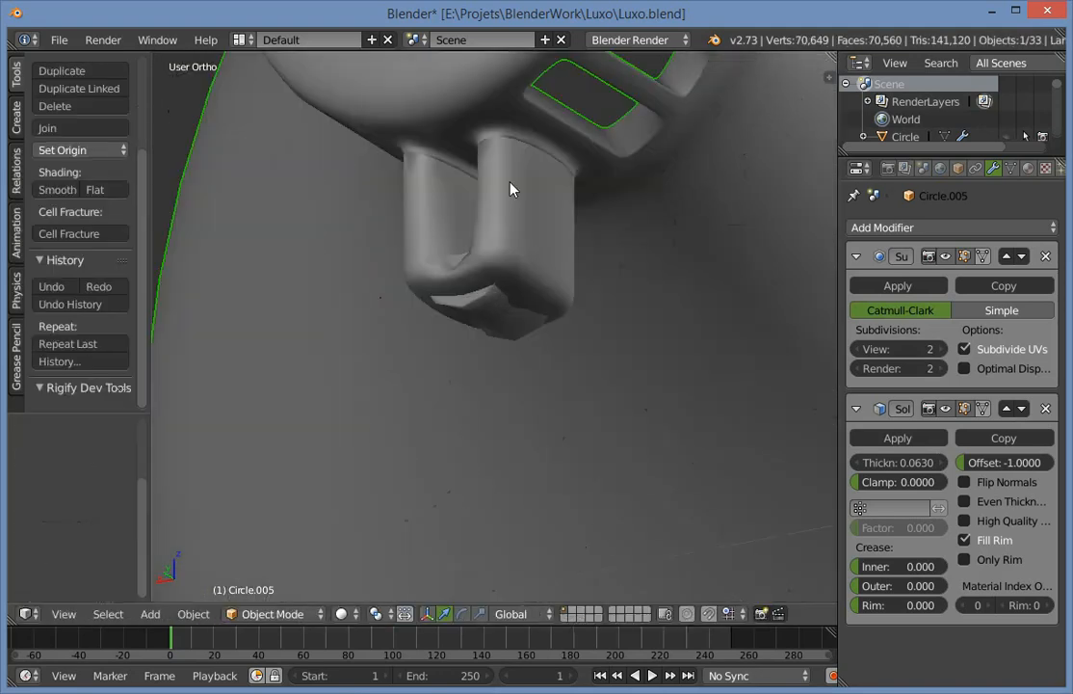
Separate the linked connector mesh into its own object and remove the Solidify modifier from it.
key(Tab)
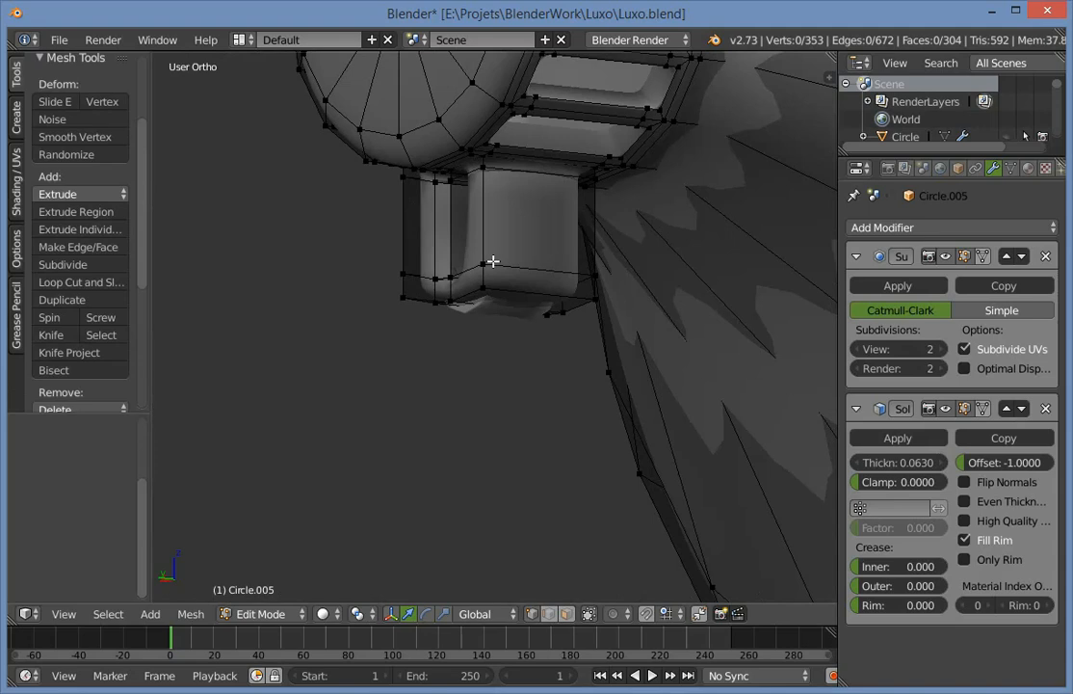
key(l)
key(p)
click(492, 258)
key(Tab)
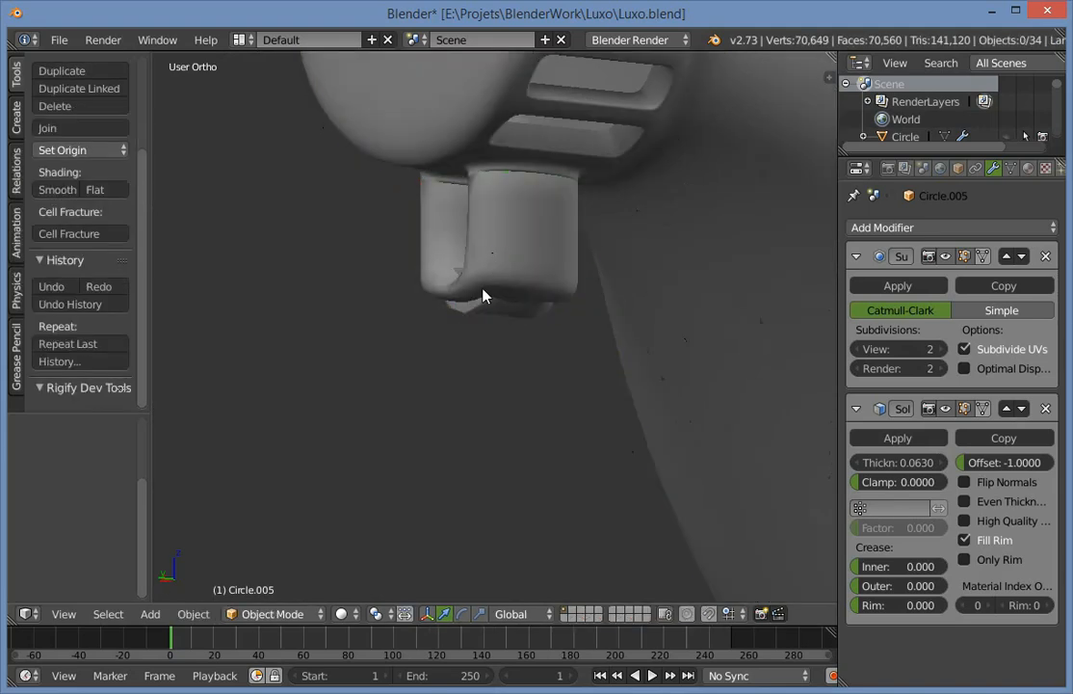
click(482, 296)
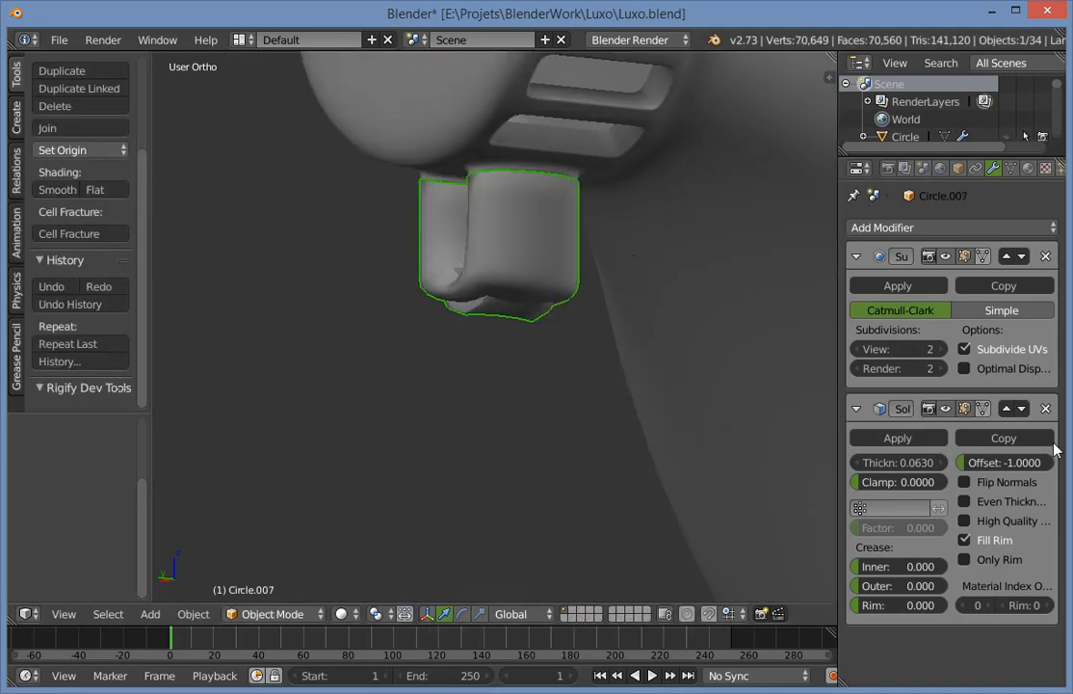
click(1047, 408)
scroll(489, 301, down, 4)
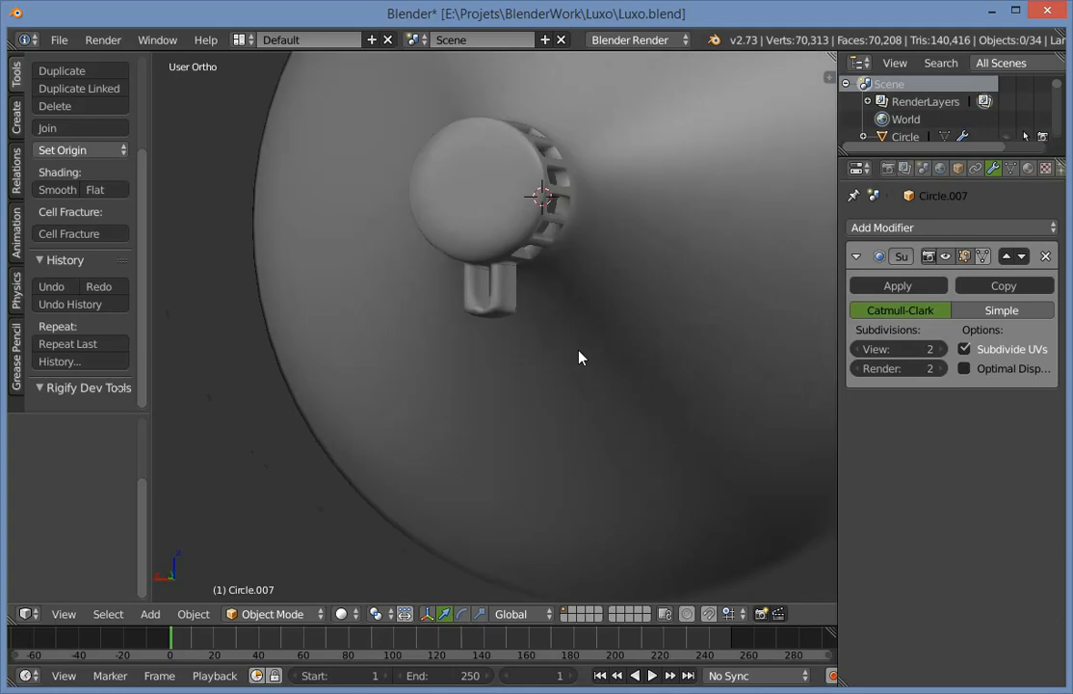
Add a loop cut around each prong just above the crosspiece that joins them.
scroll(503, 305, up, 6)
key(Tab)
scroll(488, 189, up, 2)
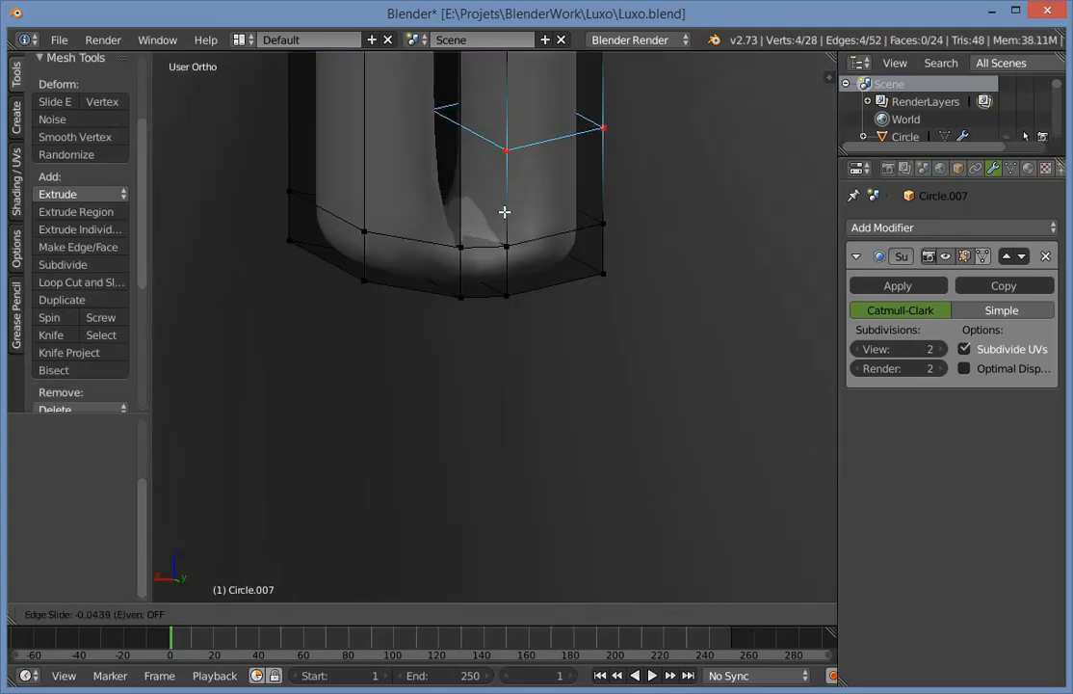
click(491, 250)
key(ctrl+r)
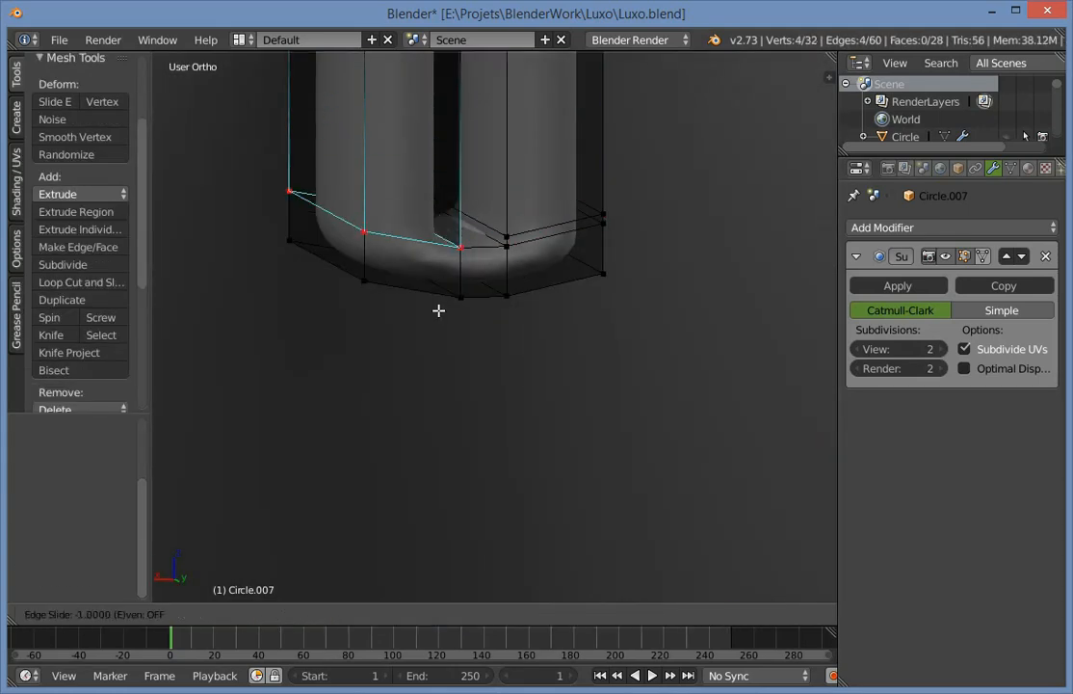
click(445, 302)
key(a)
Add two loop cuts around the connector's crosspiece, one close to its lower edge and one close to its upper edge.
key(ctrl+r)
click(461, 283)
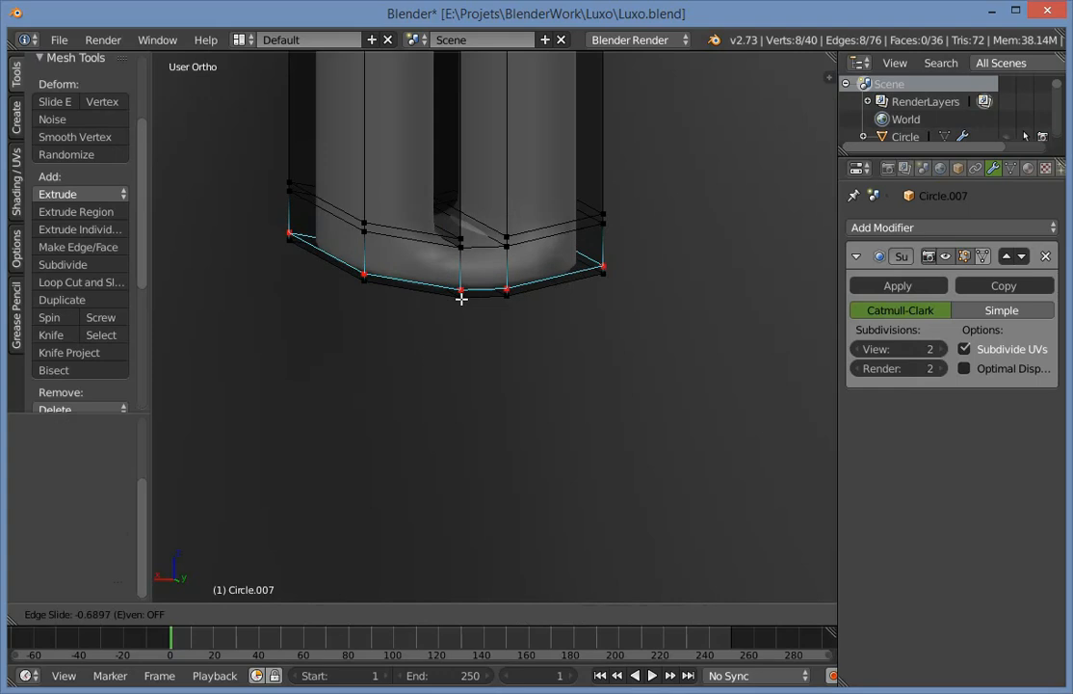
click(461, 299)
key(a)
key(ctrl+r)
click(467, 263)
click(471, 260)
key(Tab)
scroll(455, 303, down, 7)
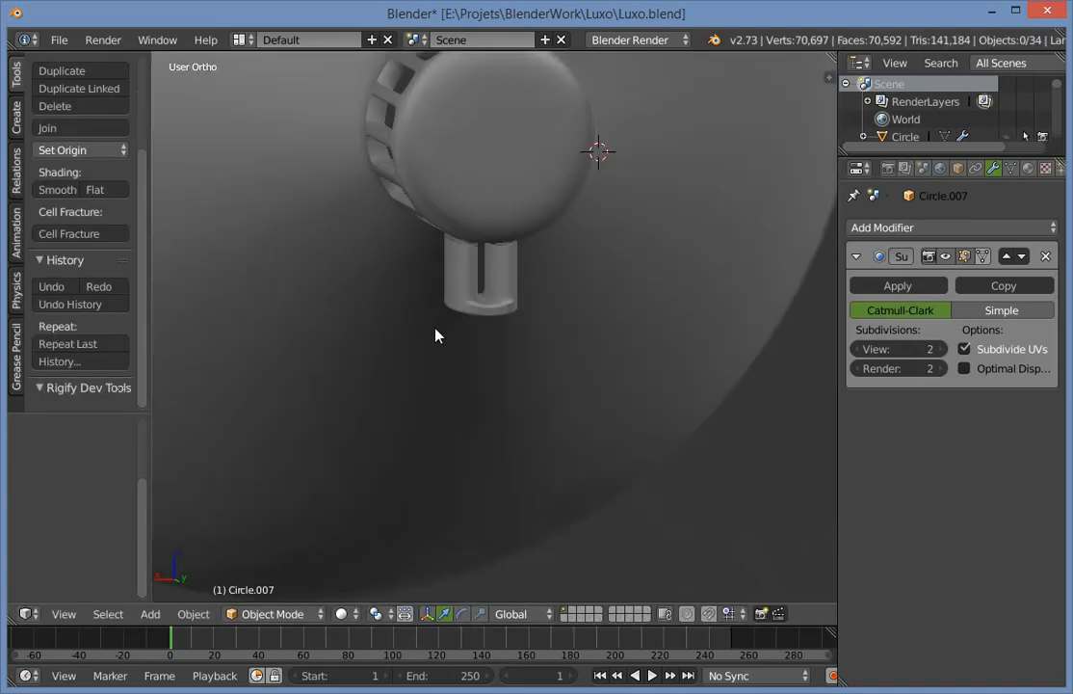
Set the connector object's origin to its geometry.
scroll(436, 336, down, 6)
middle_drag(384, 378, 492, 412)
scroll(488, 287, up, 5)
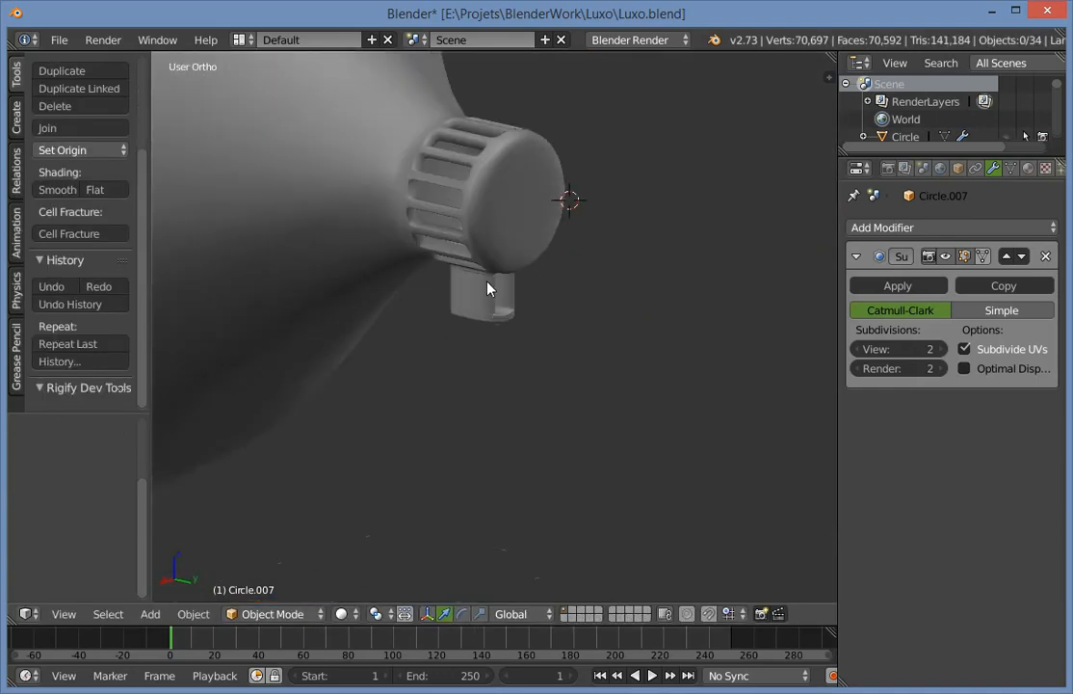
right_click(488, 287)
scroll(488, 287, up, 3)
scroll(450, 197, down, 3)
key(shift+ctrl+alt+c)
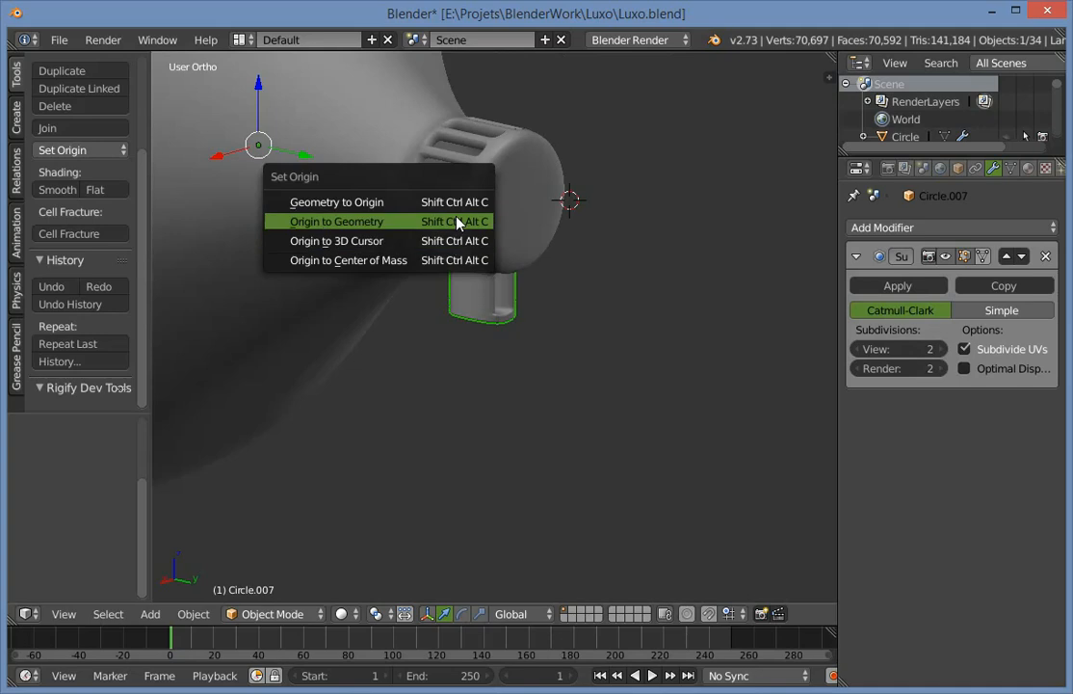
click(458, 221)
scroll(464, 210, up, 2)
key(a)
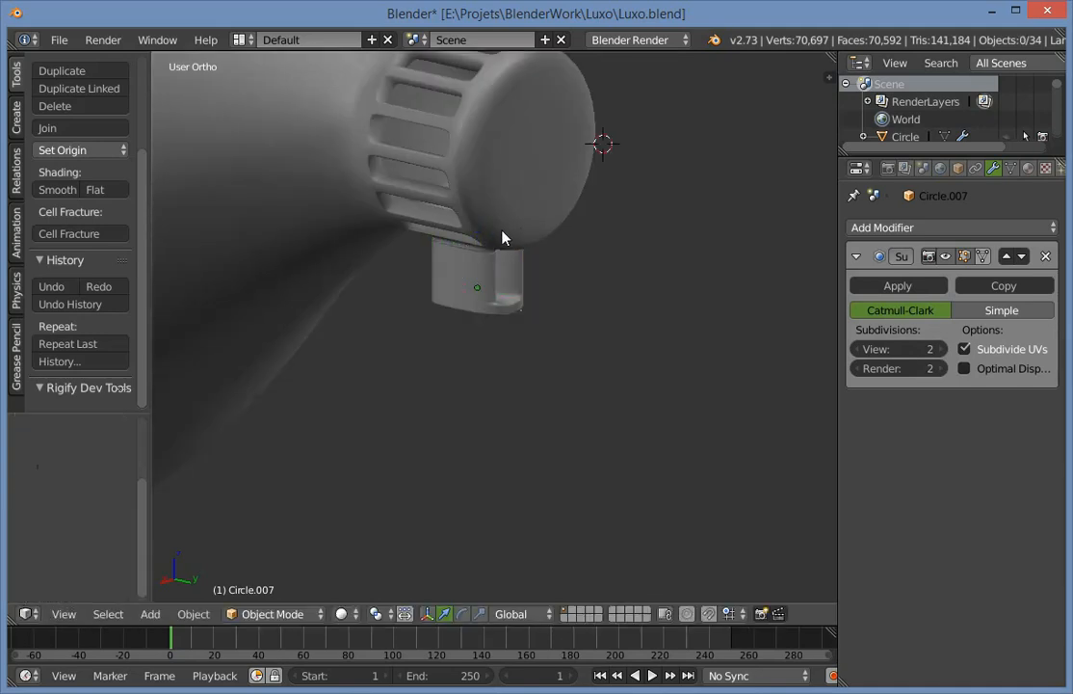
Delete the vertices of the two leftover prong loops on the slotted cap where the connector was detached.
scroll(427, 211, up, 5)
right_click(435, 203)
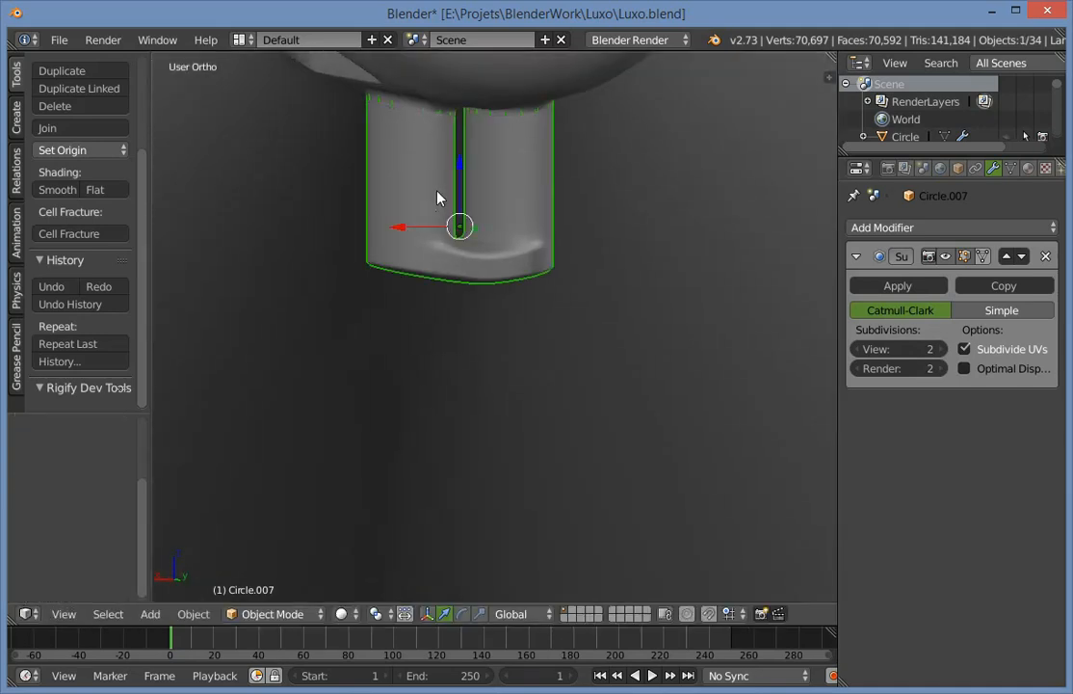
key(Tab)
key(Tab)
right_click(460, 79)
key(Tab)
middle_drag(445, 109, 422, 116)
alt+right_click(422, 116)
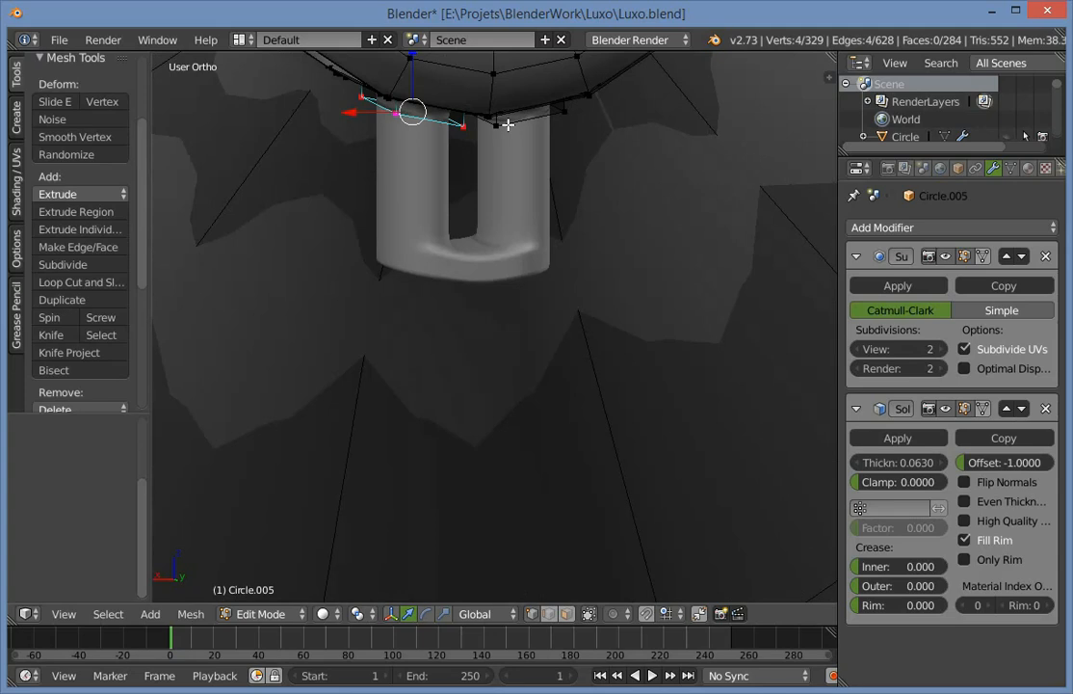
key(x)
click(549, 139)
scroll(537, 132, down, 2)
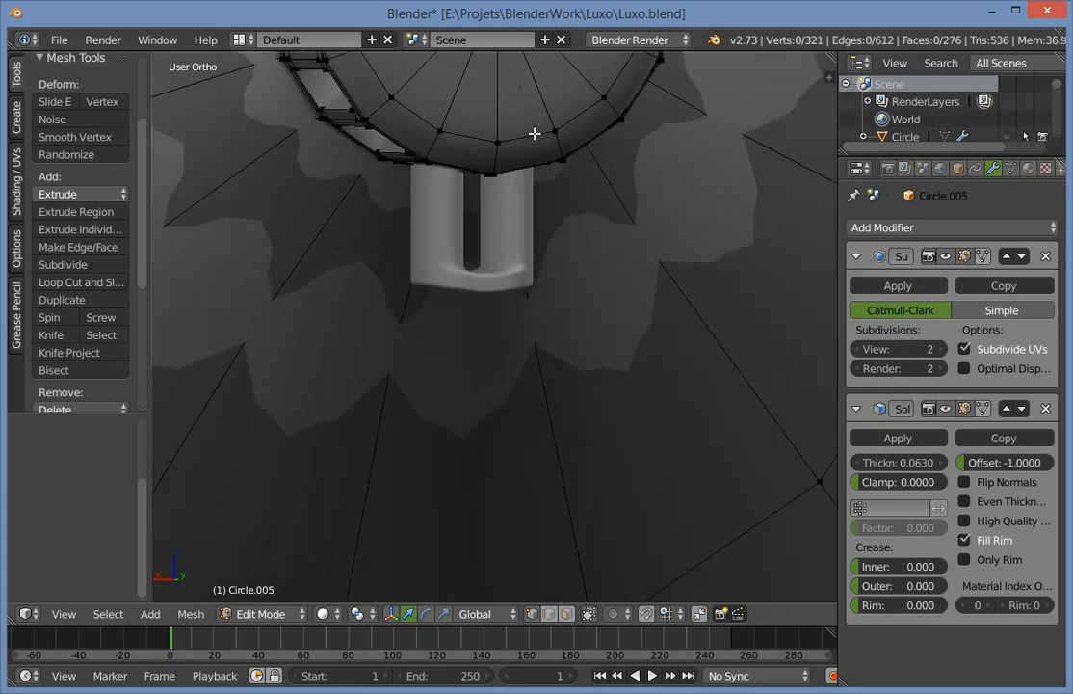
Extrude the edge loop of one cap opening behind the connector and scale it inward along Y and to about 0.77 along X.
middle_drag(537, 132, 601, 624)
key(Tab)
scroll(526, 397, down, 5)
middle_drag(527, 397, 594, 161)
scroll(608, 157, up, 4)
key(a)
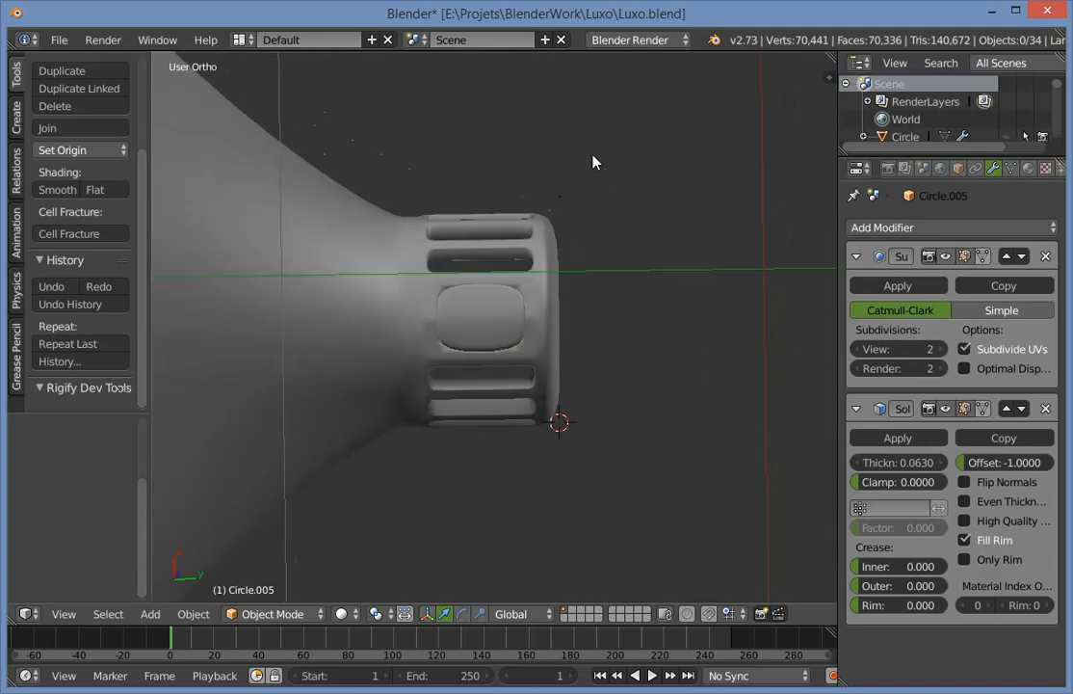
scroll(567, 229, up, 6)
key(Tab)
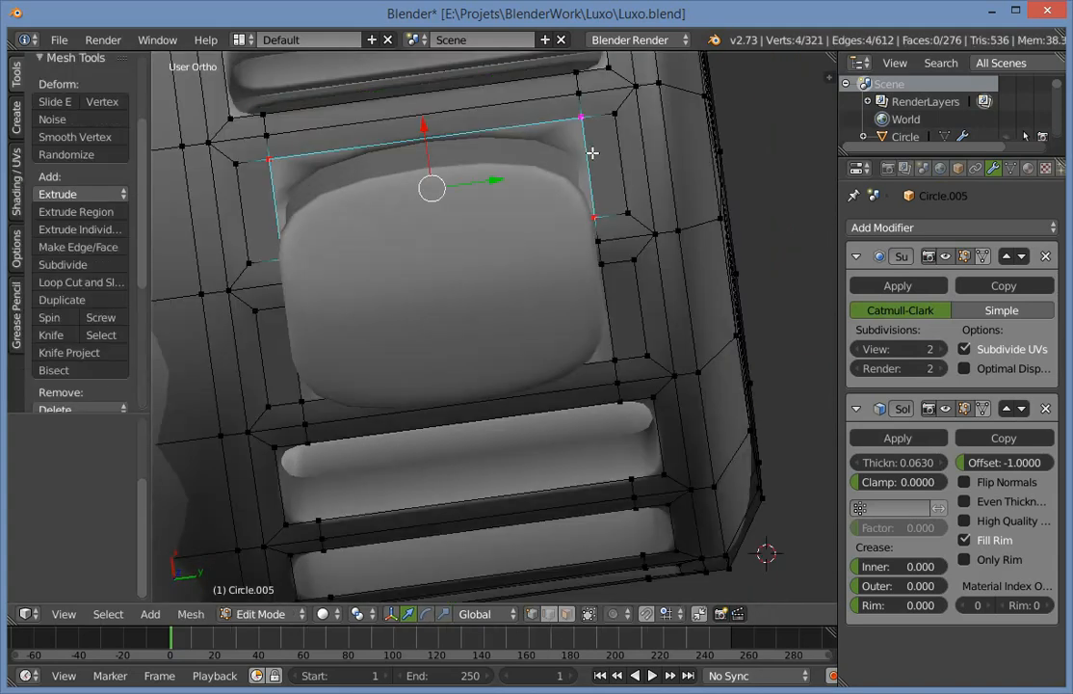
key(s)
click(624, 152)
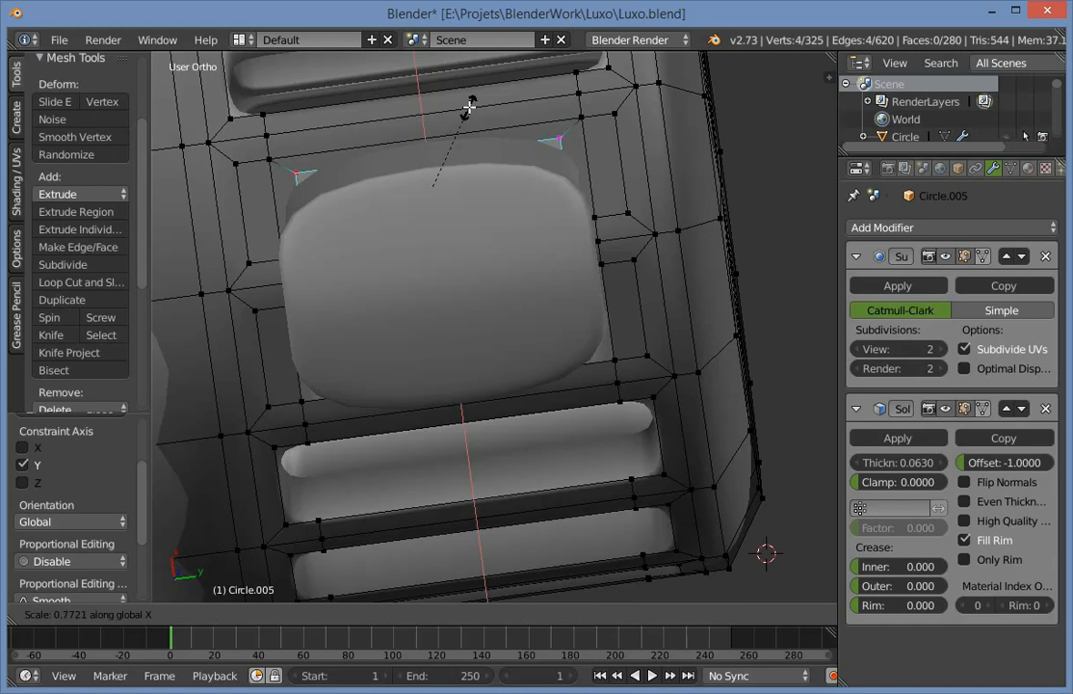
click(470, 107)
key(Tab)
Extrude the edge loop of the second cap opening behind the connector and scale it inward along X.
middle_drag(474, 108, 546, 178)
key(Tab)
scroll(494, 163, up, 3)
key(a)
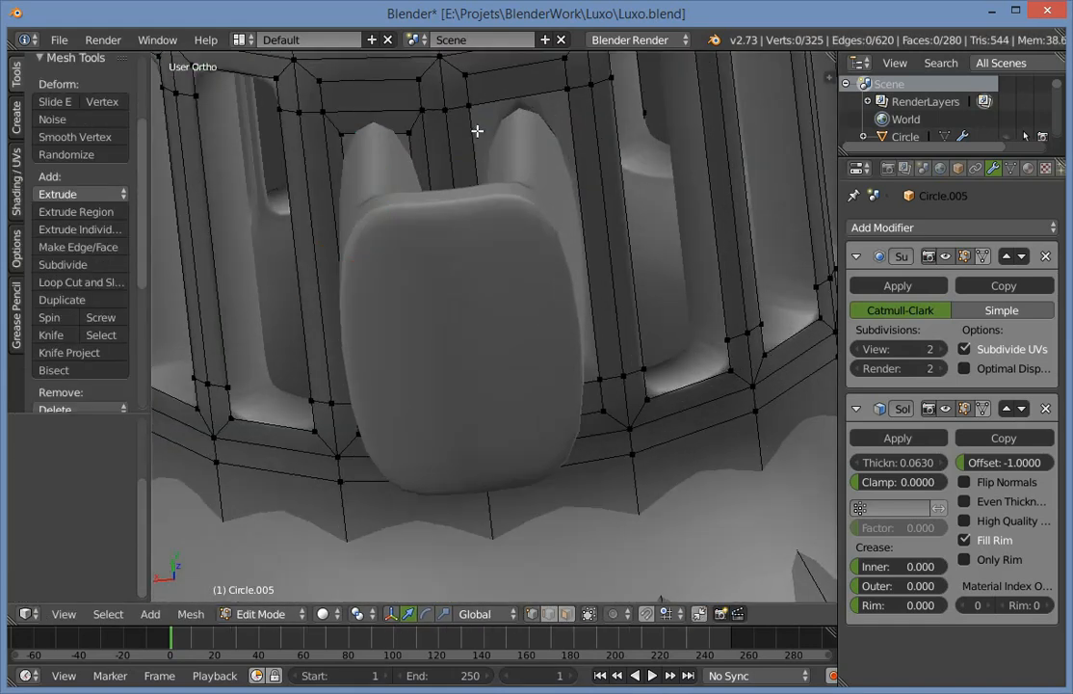
key(e)
click(680, 175)
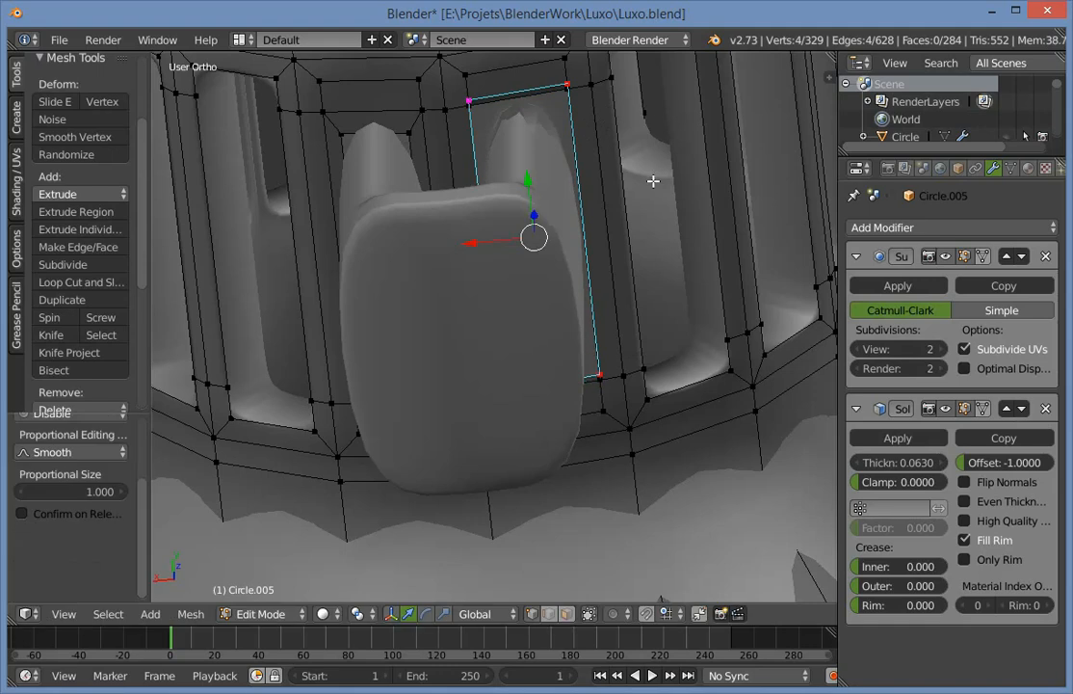
key(s)
key(x)
click(655, 192)
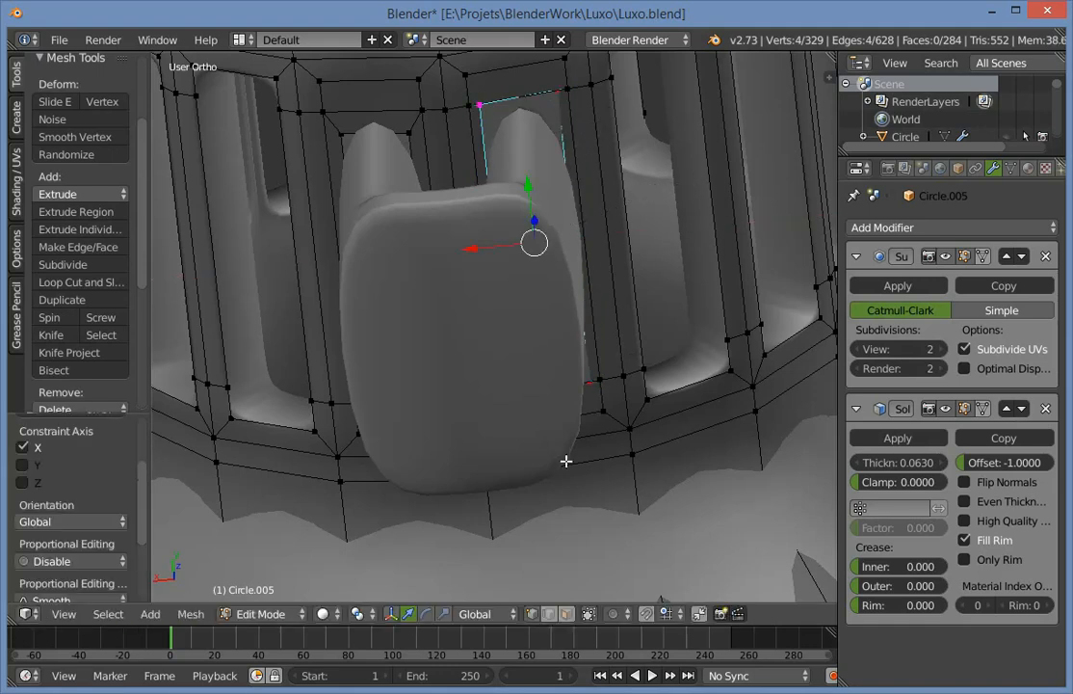
key(Tab)
scroll(560, 423, down, 10)
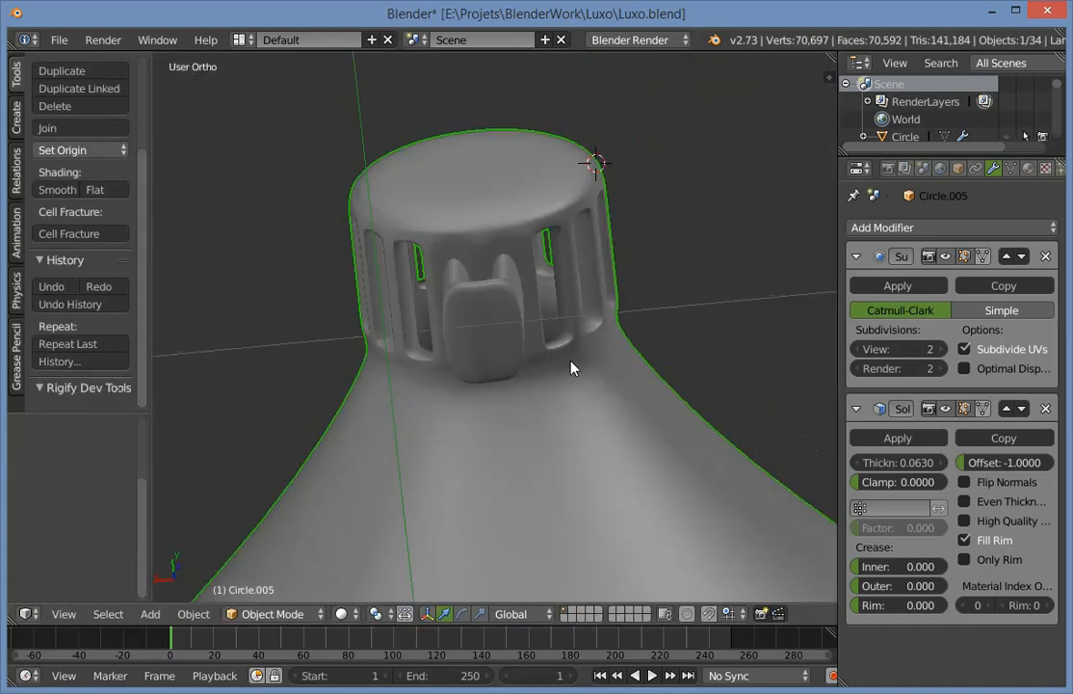
Unhide all hidden lamp parts, including the arm, and clear the selection.
key(a)
middle_drag(477, 272, 666, 594)
scroll(666, 594, down, 10)
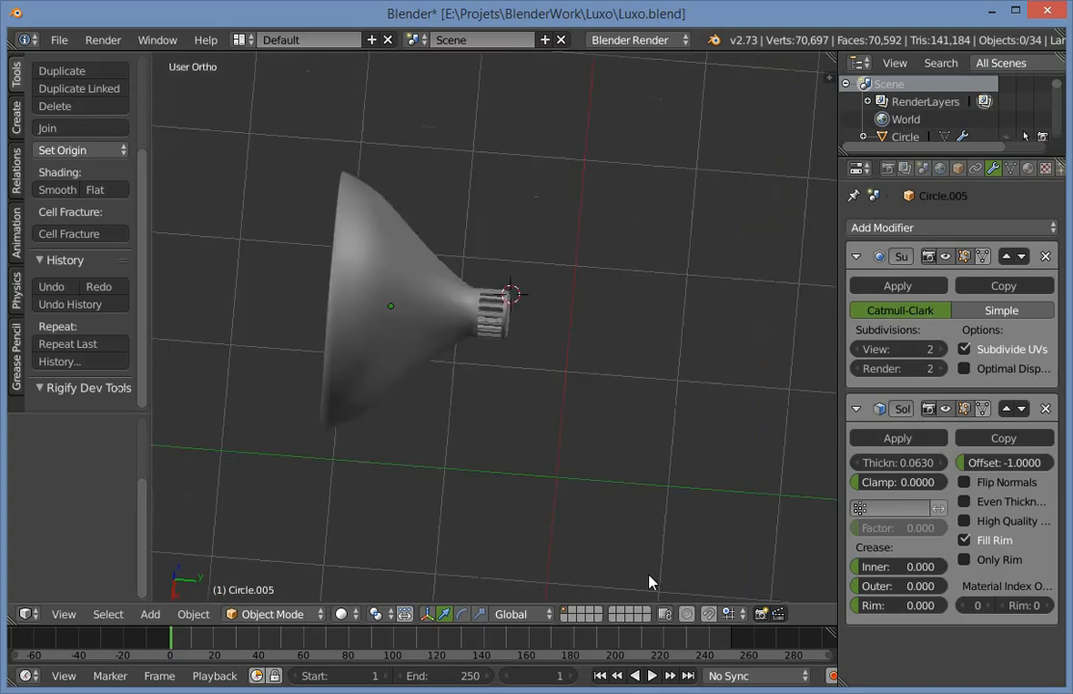
key(a)
middle_drag(598, 458, 515, 337)
key(KP_1)
key(a)
key(a)
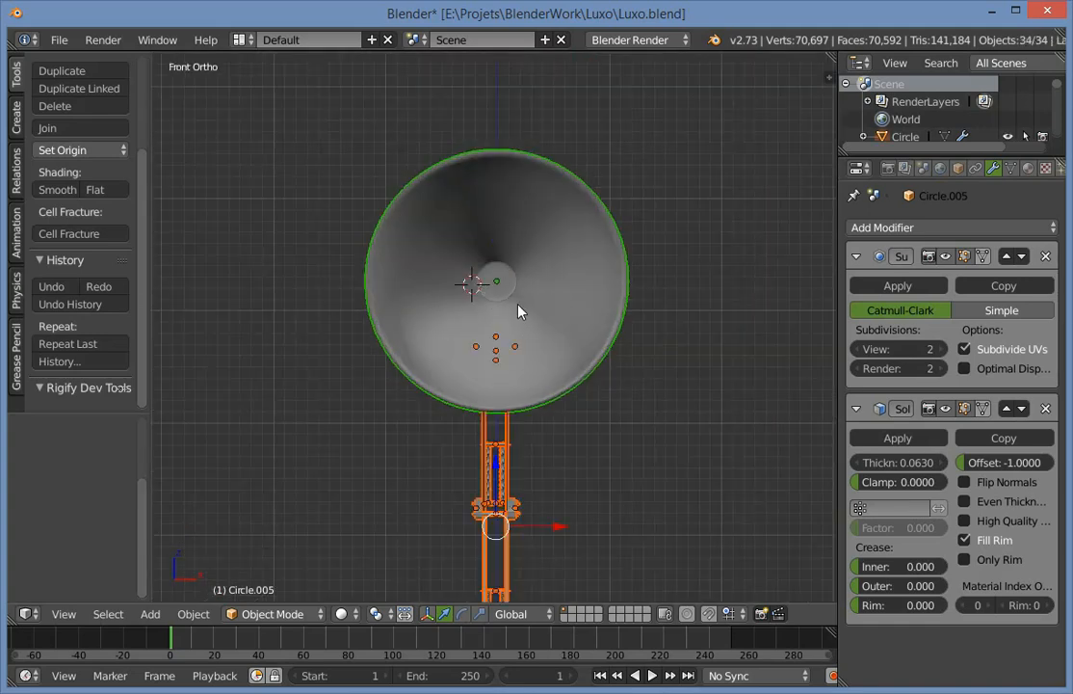
key(KP_3)
key(a)
Move the small cylinder at the bracket plate's upper corner slightly downward, working in wireframe display from the right side.
scroll(540, 409, up, 6)
right_click(508, 410)
key(z)
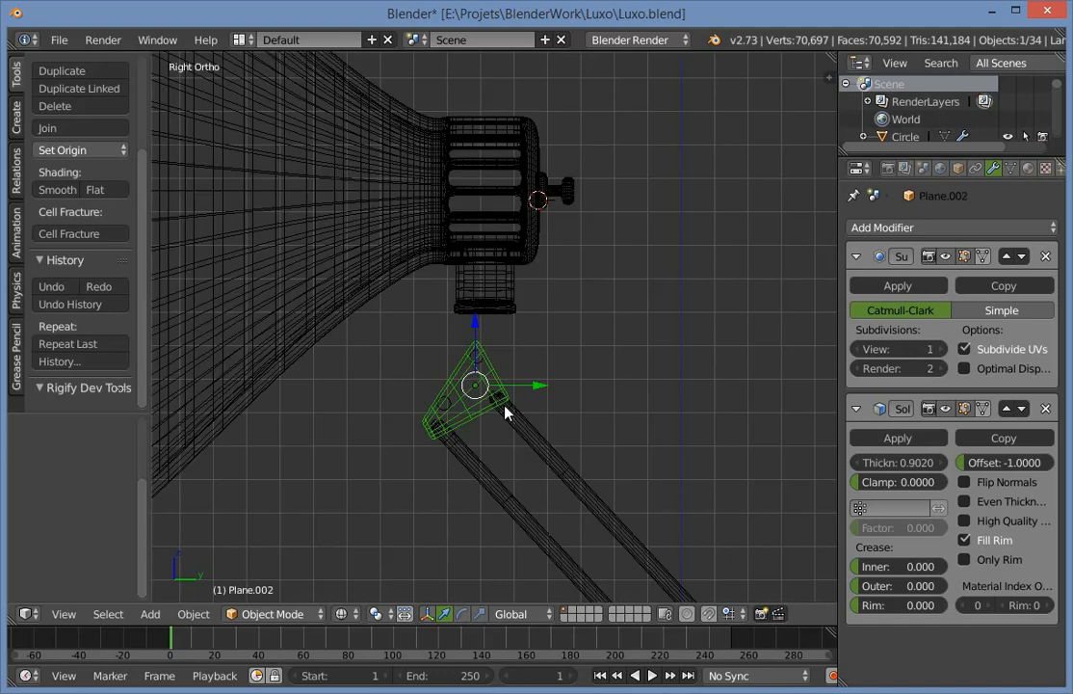
key(a)
scroll(481, 399, up, 4)
right_click(481, 398)
right_click(472, 395)
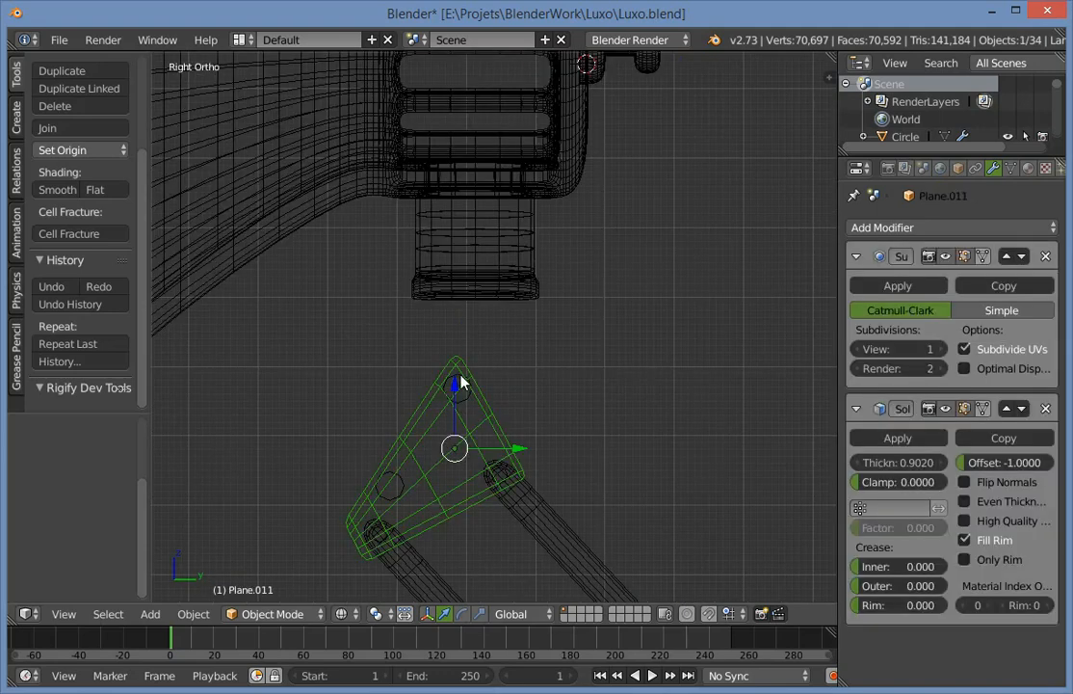
right_click(461, 386)
right_click(464, 390)
right_click(480, 395)
key(g)
click(487, 397)
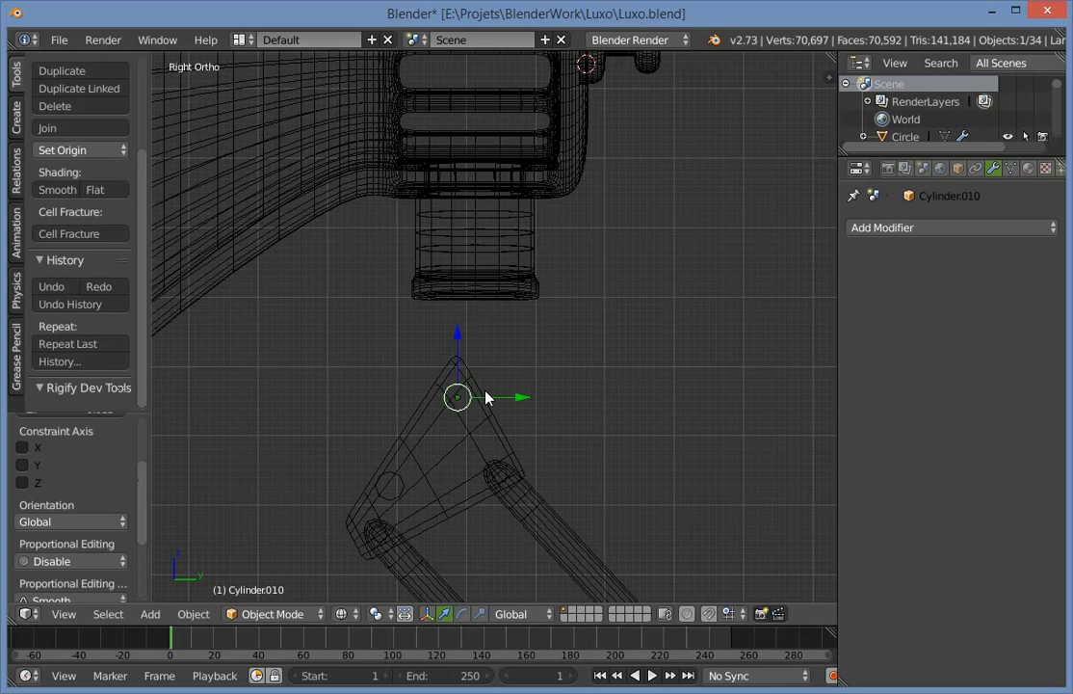
Delete the topmost corner vertex of the triangular bracket plate.
key(z)
right_click(472, 376)
key(z)
key(Tab)
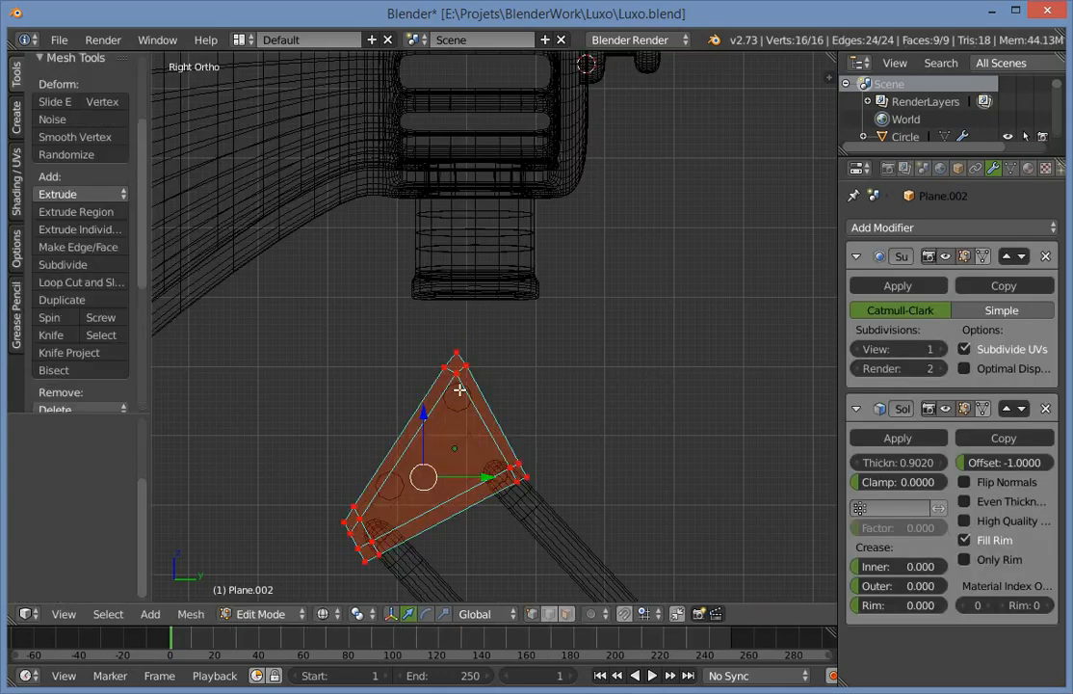
key(a)
scroll(470, 414, up, 3)
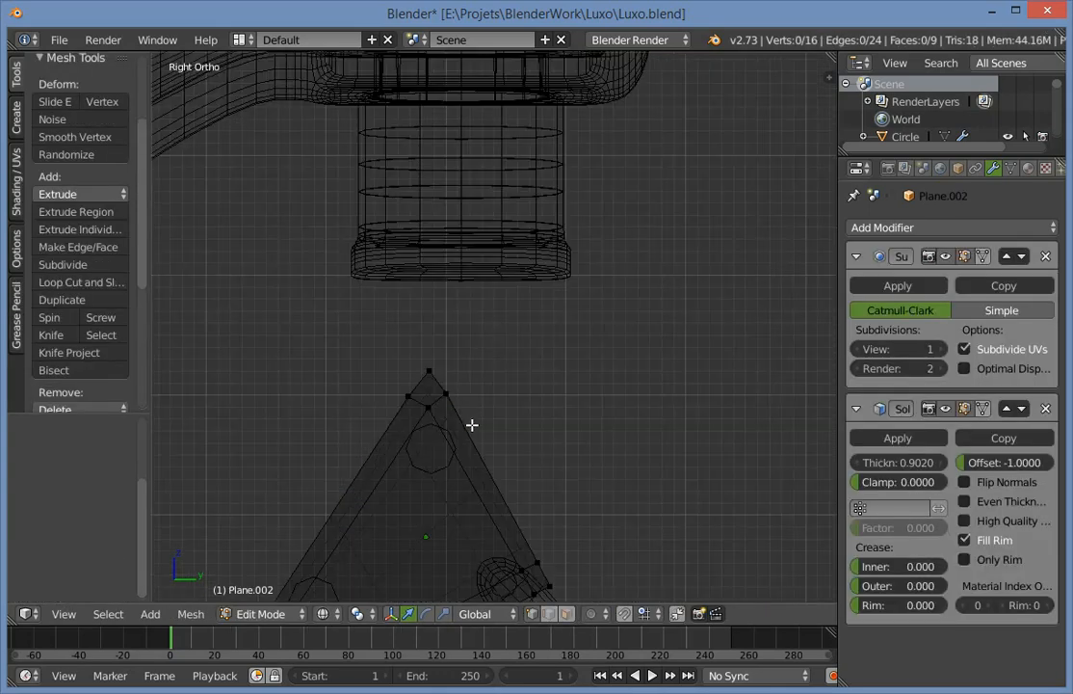
right_click(426, 358)
key(x)
click(427, 359)
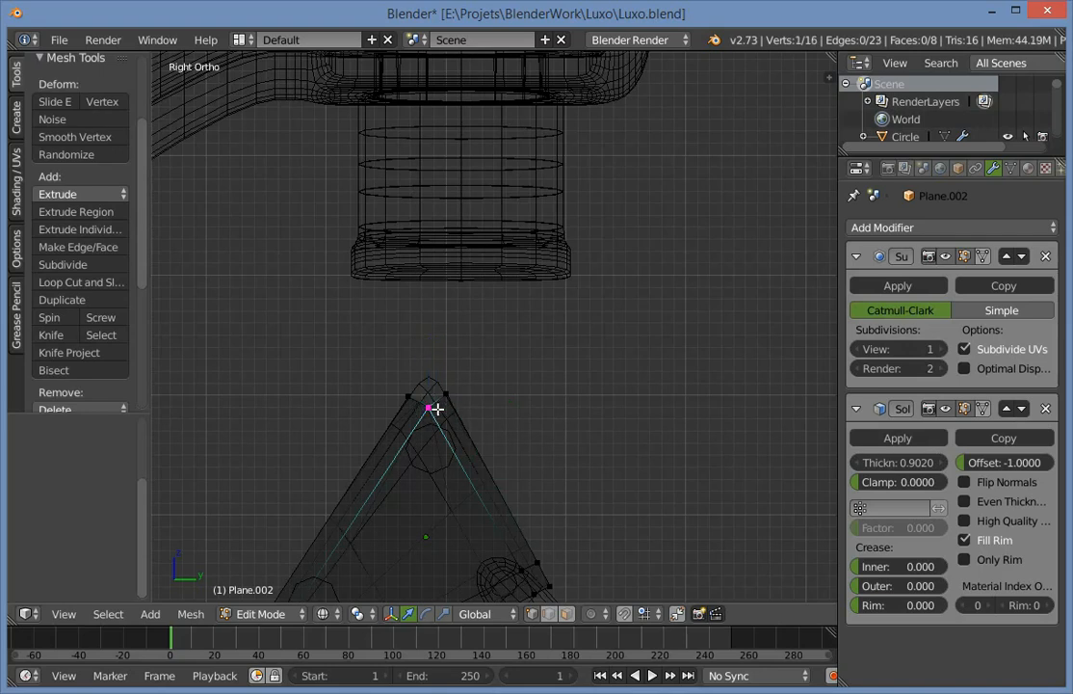
Move the two top vertices on the bracket plate's shorter side outward along positive Y and rotate them nearly level.
click(445, 415)
key(e)
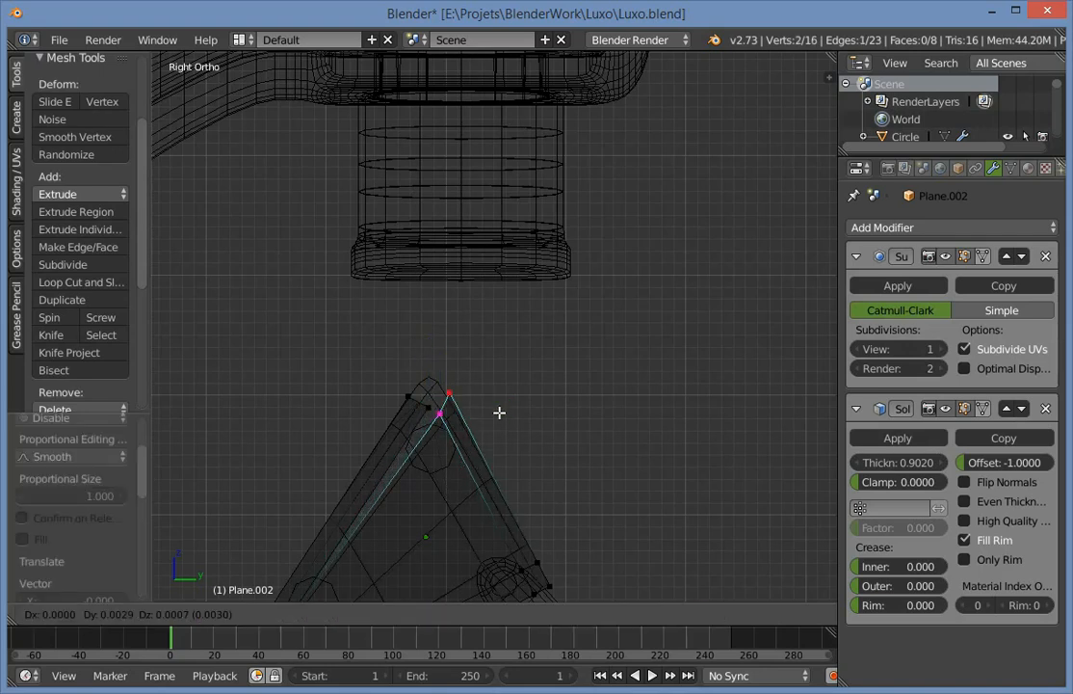
click(565, 418)
key(r)
click(522, 471)
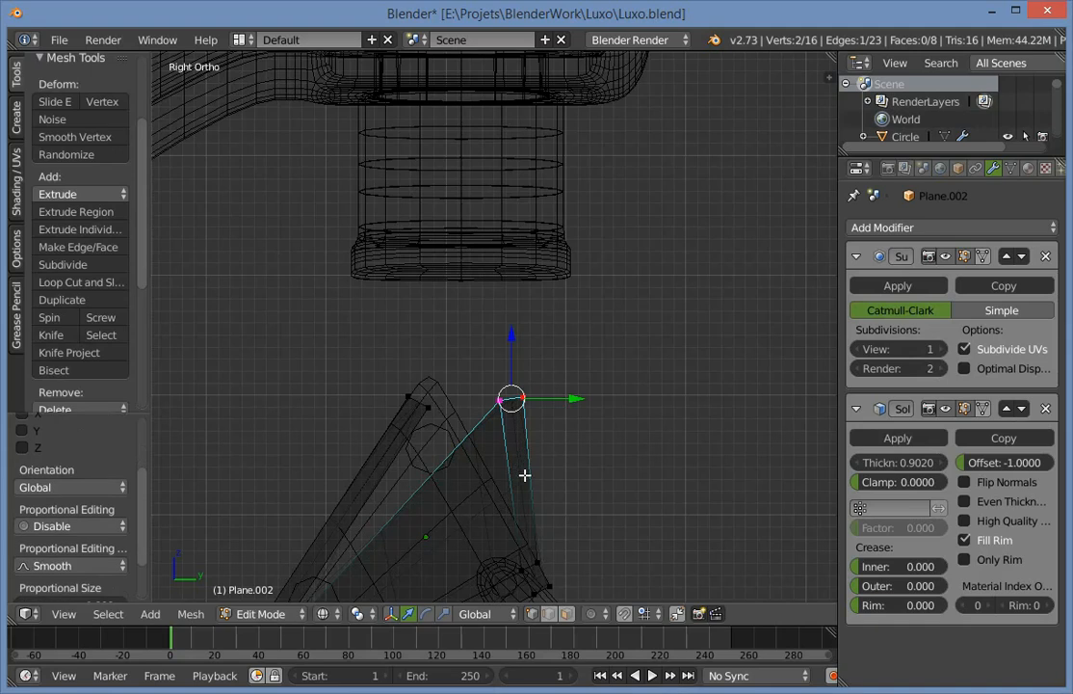
Shift the two top vertices on the plate's long sloping side slightly up and outward, rotating the pair a little.
shift+middle_drag(556, 398, 651, 229)
scroll(617, 294, up, 2)
key(a)
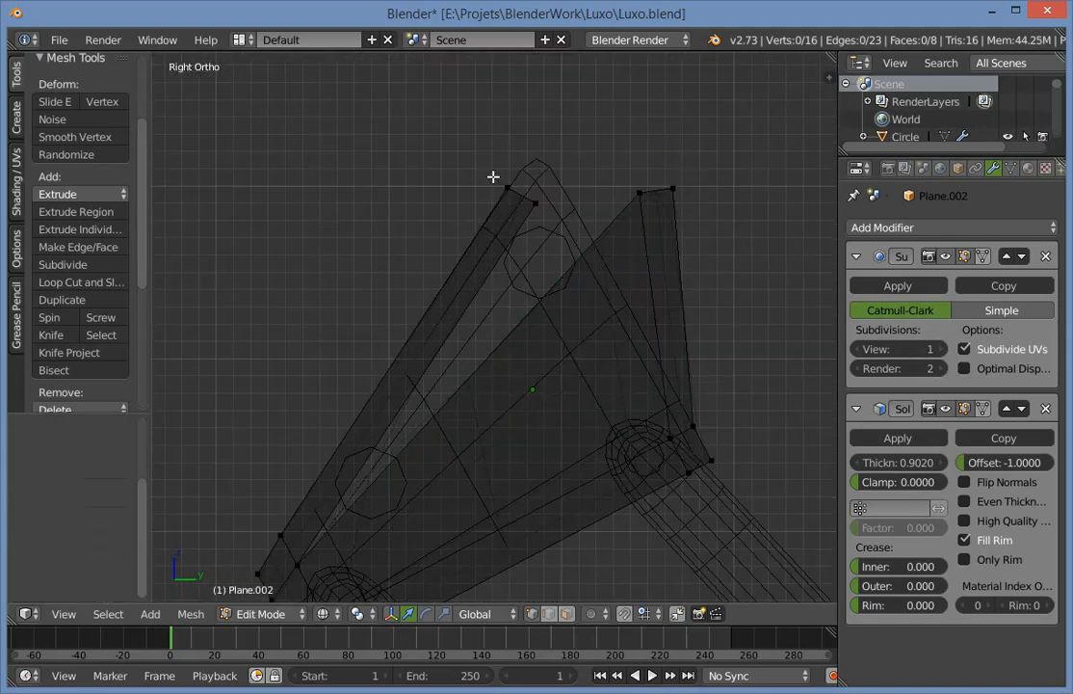
key(g)
click(536, 236)
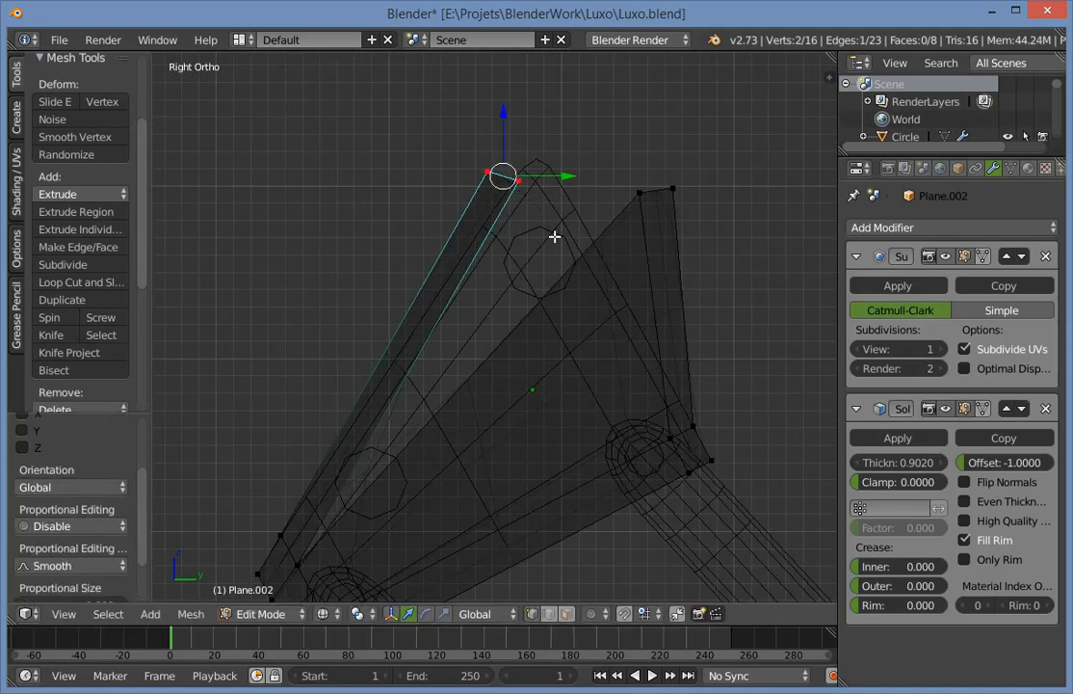
Delete the large stretched inner face of the bracket plate in face select mode.
key(a)
key(ctrl+Tab)
click(538, 442)
key(x)
key(Escape)
key(ctrl+Tab)
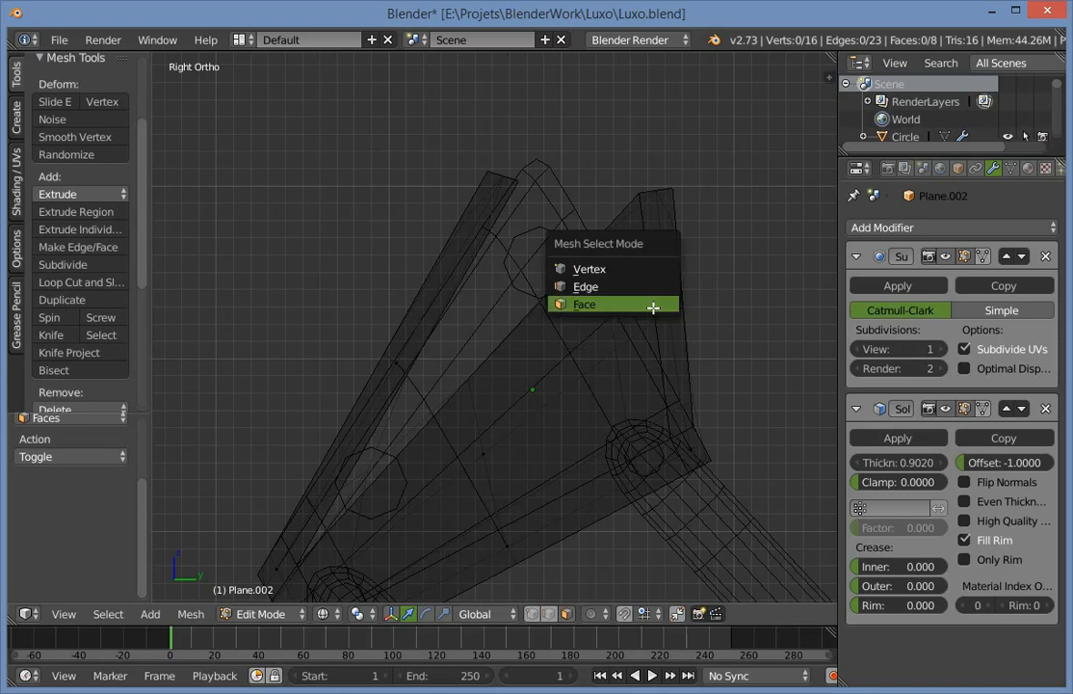
click(651, 373)
right_click(511, 391)
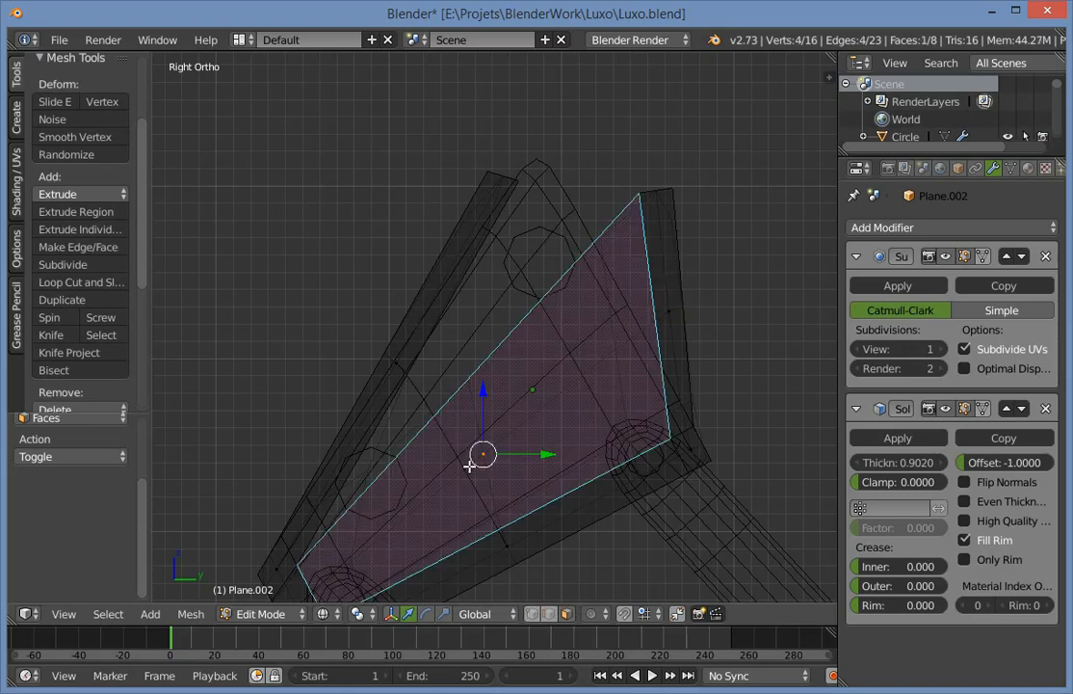
key(x)
click(476, 484)
Try to connect the plate's inner top vertex on the sloping side to the inner corner opposite with a new edge.
key(ctrl+Tab)
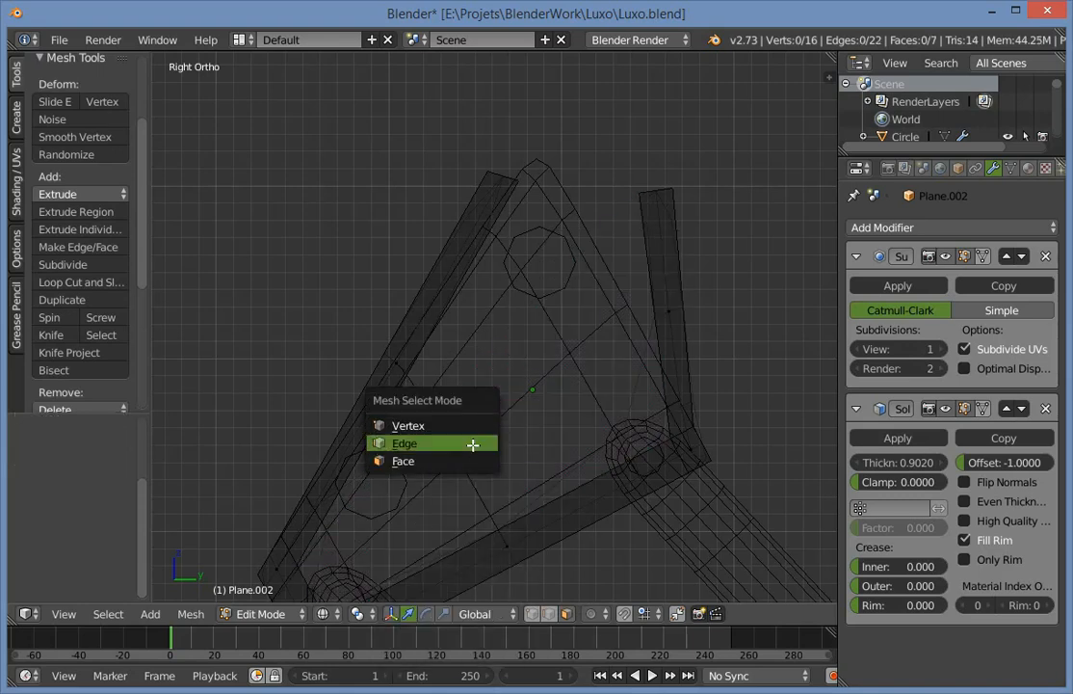
click(473, 444)
shift+middle_drag(475, 450, 585, 242)
right_click(414, 374)
key(f)
scroll(737, 186, down, 2)
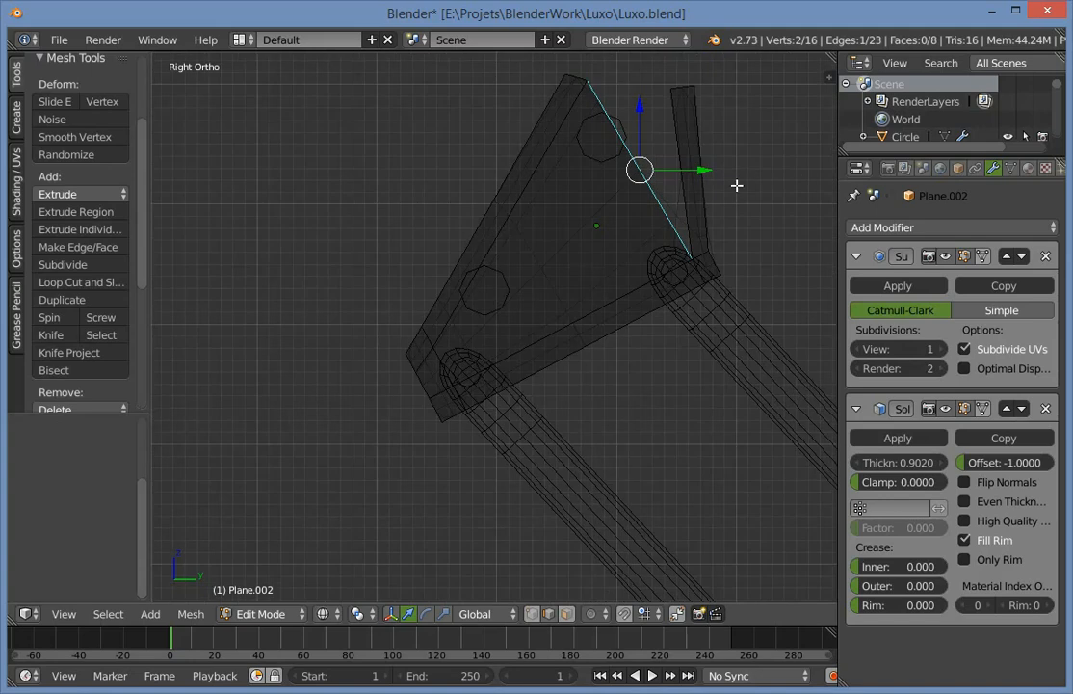
key(KP_Decimal)
key(ctrl+z)
Add a loop cut across the narrow strip along the plate's long sloping side.
key(ctrl+Tab)
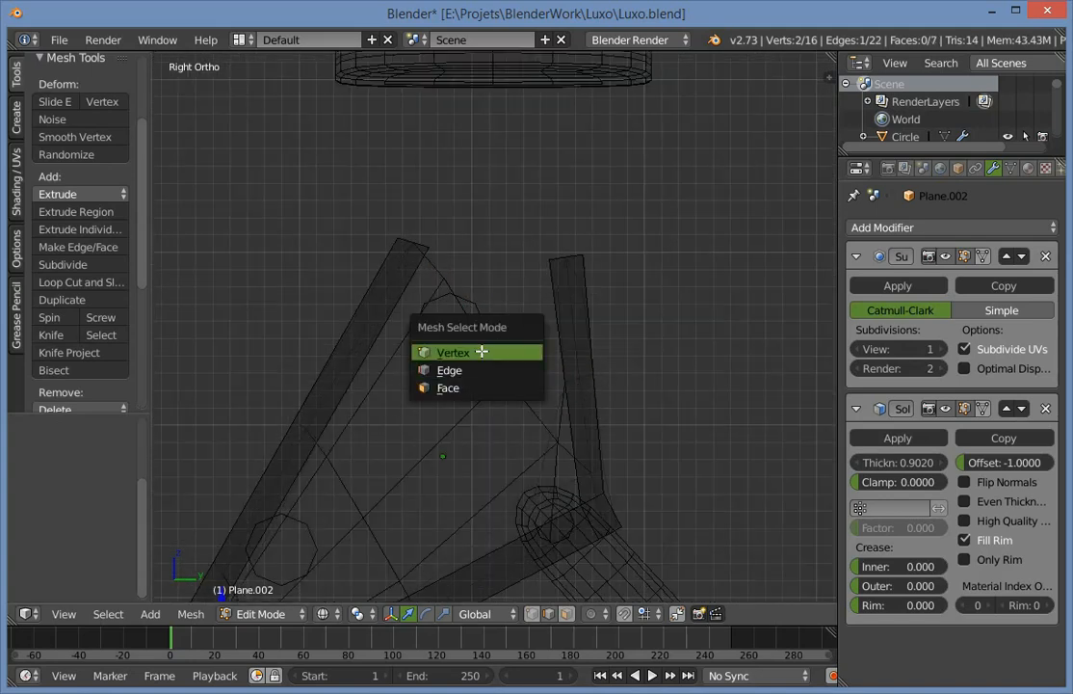
click(482, 352)
shift+middle_drag(456, 410, 514, 269)
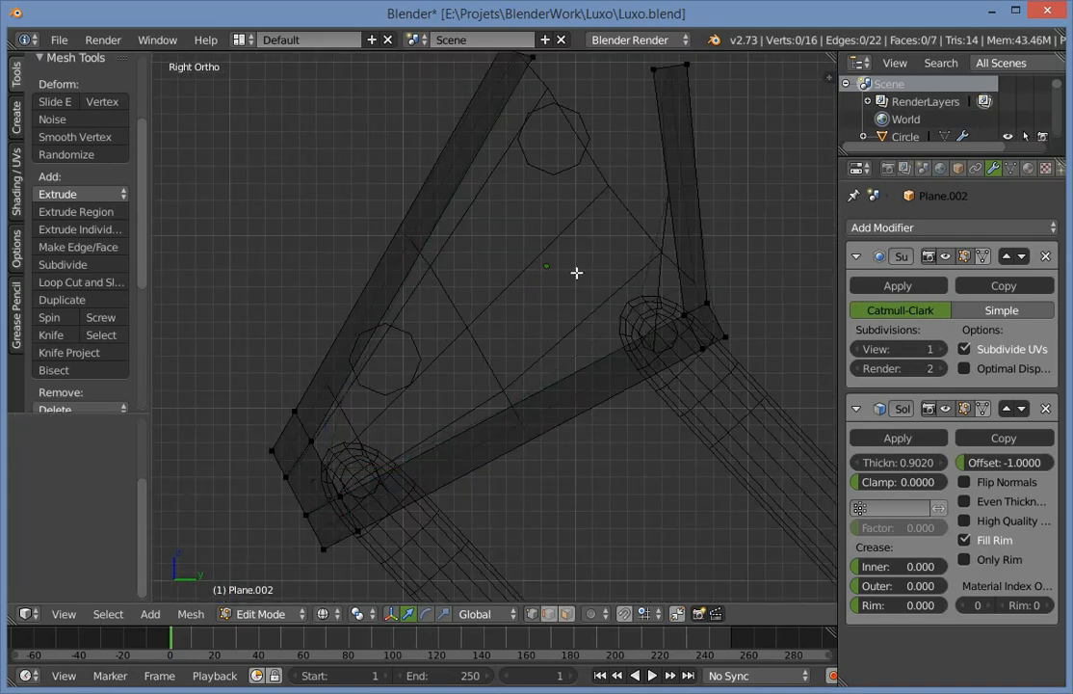
click(482, 183)
Fill the plate's open interior with new faces between the inner vertices of its surrounding strips.
key(a)
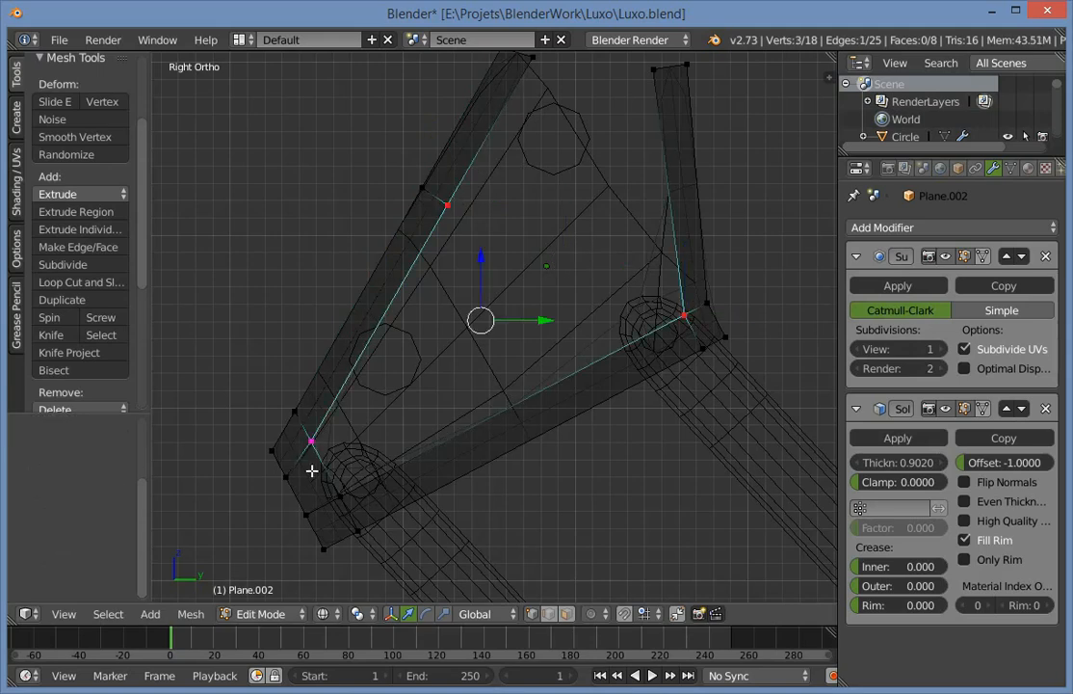
key(f)
key(a)
shift+middle_drag(520, 280, 448, 415)
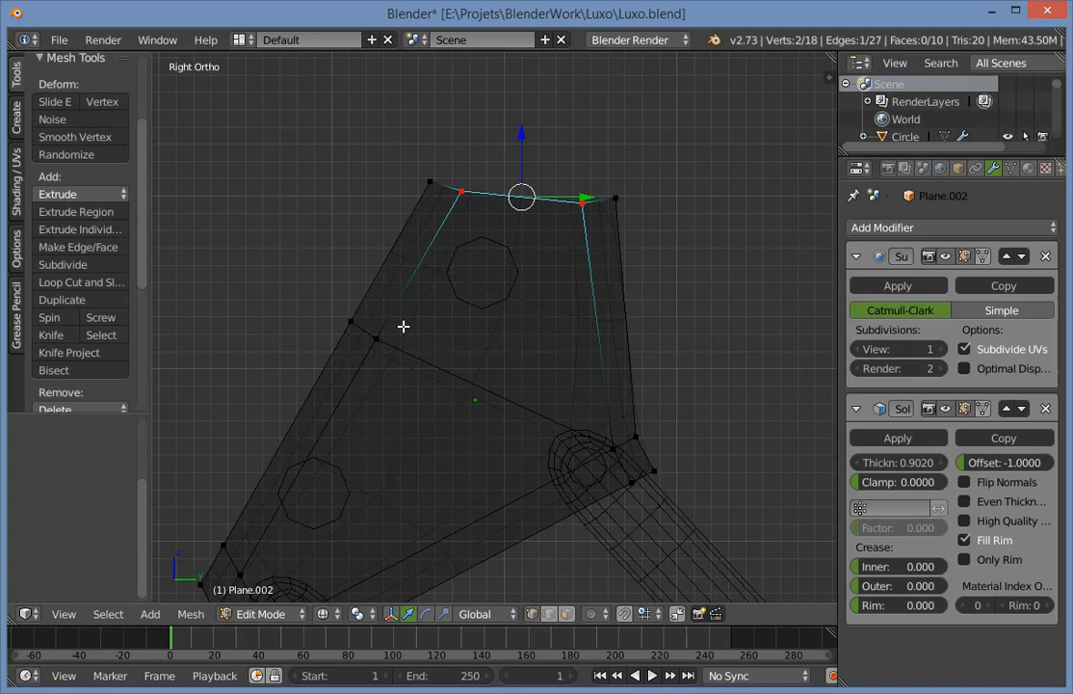
key(Tab)
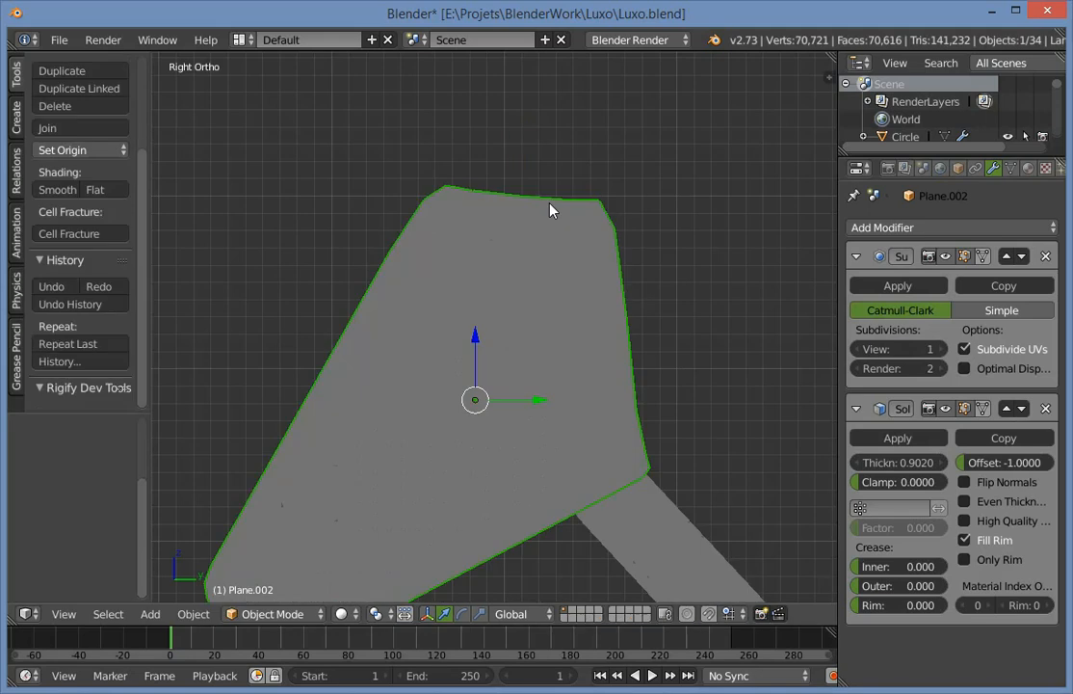
shift+middle_drag(551, 210, 547, 334)
Raise the two outer corner vertices along the bracket plate's top edge.
key(Tab)
drag(555, 292, 307, 203)
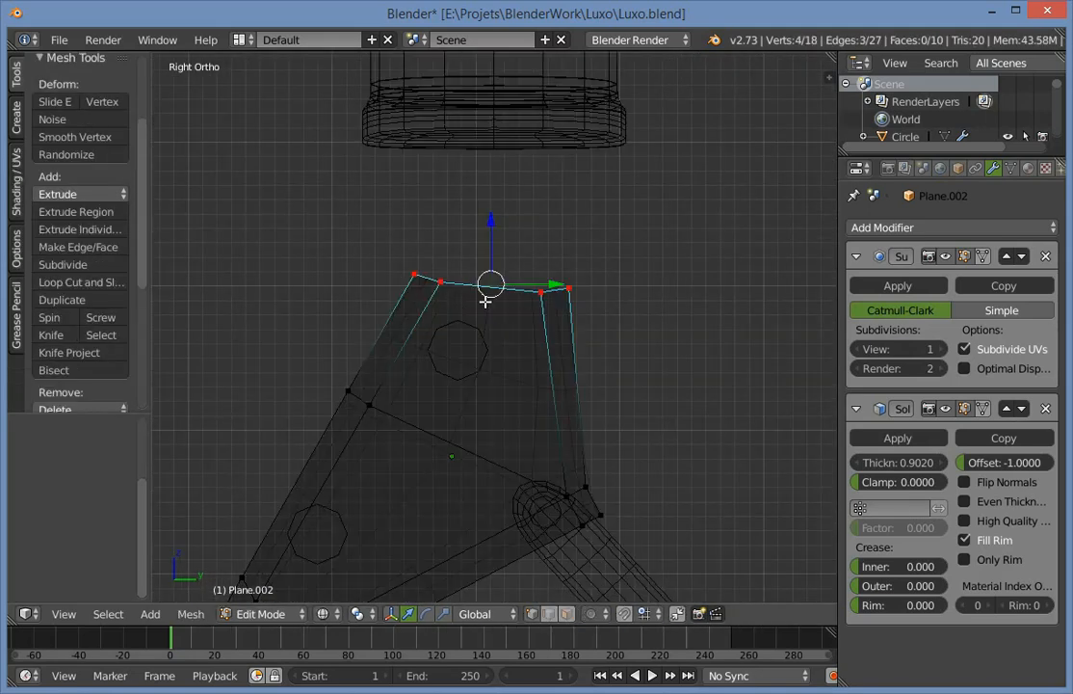
click(424, 245)
key(a)
click(576, 273)
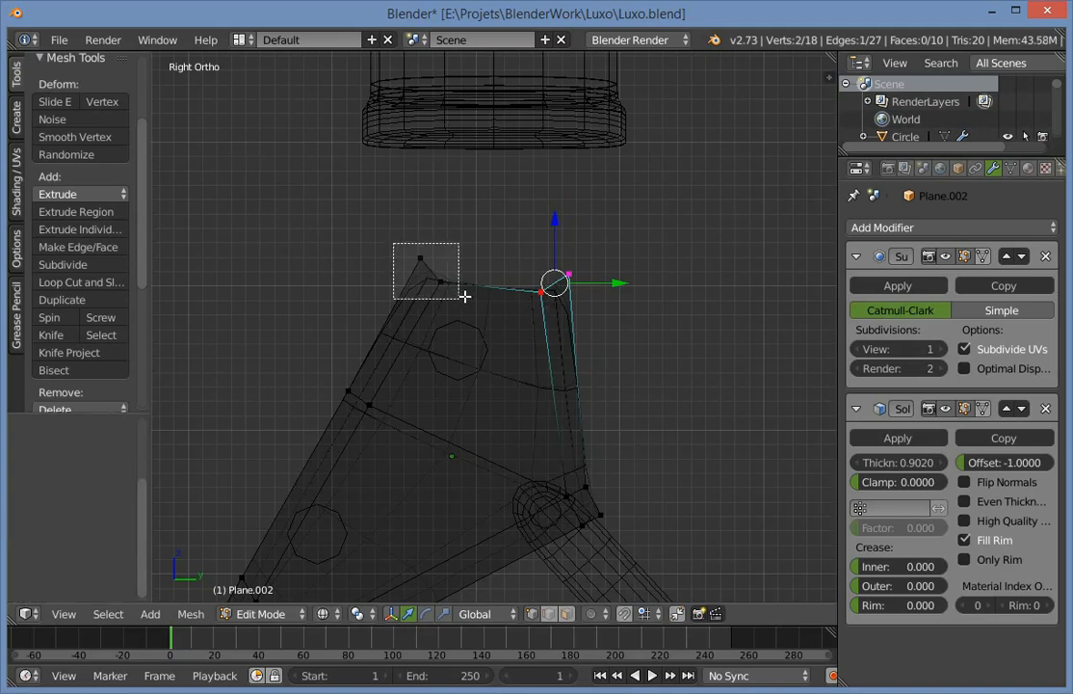
Fill the open strip between the plate's four top vertices with a face, then return to solid Object Mode and deselect everything.
key(Tab)
key(z)
scroll(530, 359, down, 3)
key(Tab)
scroll(530, 359, up, 4)
key(a)
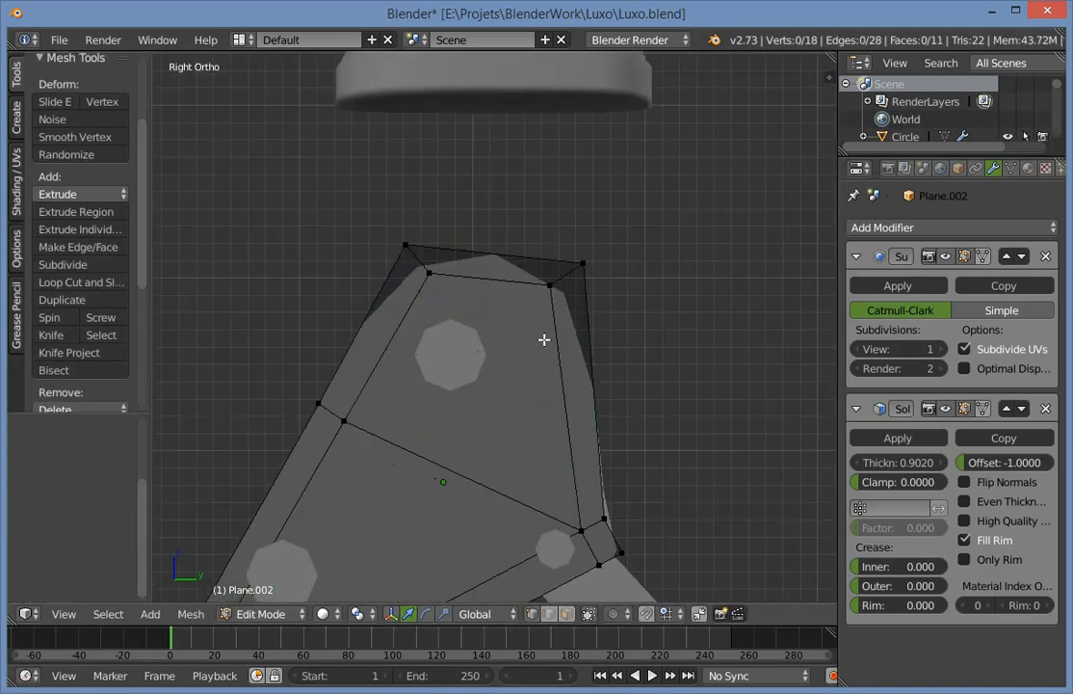
key(z)
key(Tab)
key(z)
scroll(448, 400, down, 5)
key(a)
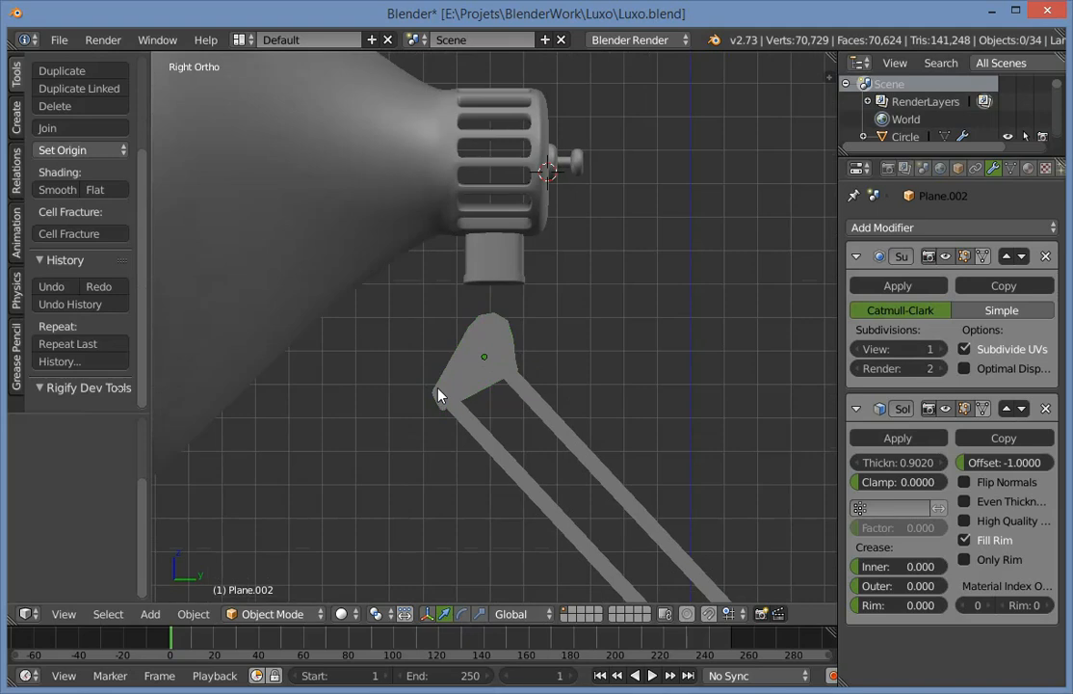
Select the connector together with the lamp shade and slotted cap parts from the right side view.
mouse_move(438, 390)
middle_down()
mouse_move(573, 374)
mouse_move(573, 313)
mouse_move(615, 287)
mouse_move(506, 217)
middle_up()
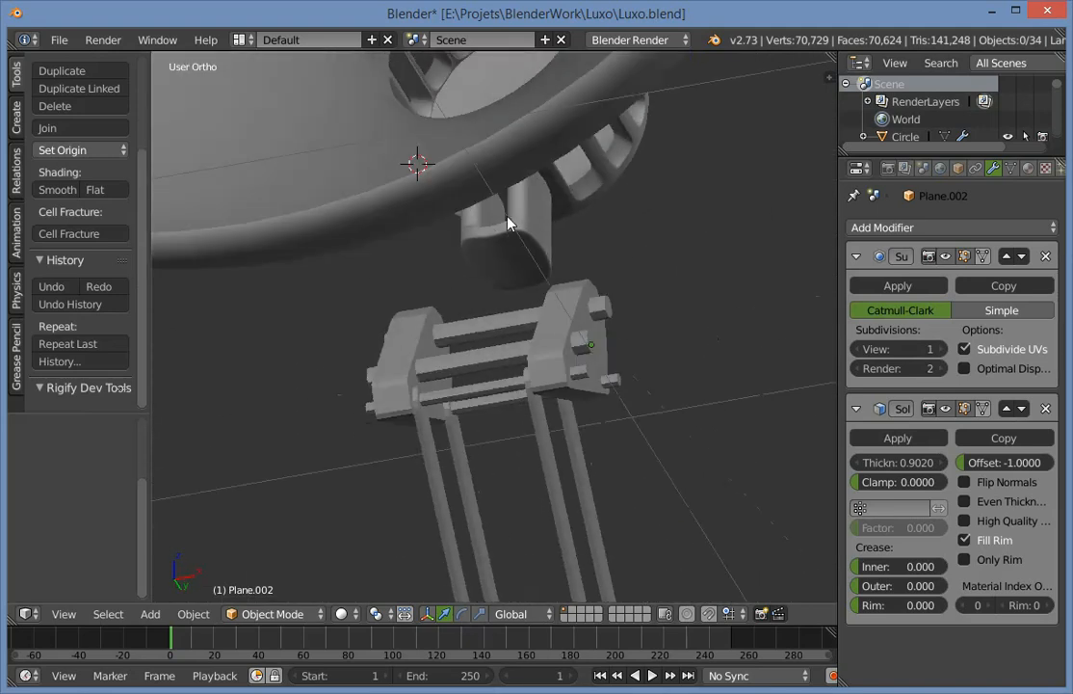
right_click(511, 212)
key(KP_3)
scroll(472, 256, down, 4)
scroll(516, 400, up, 1)
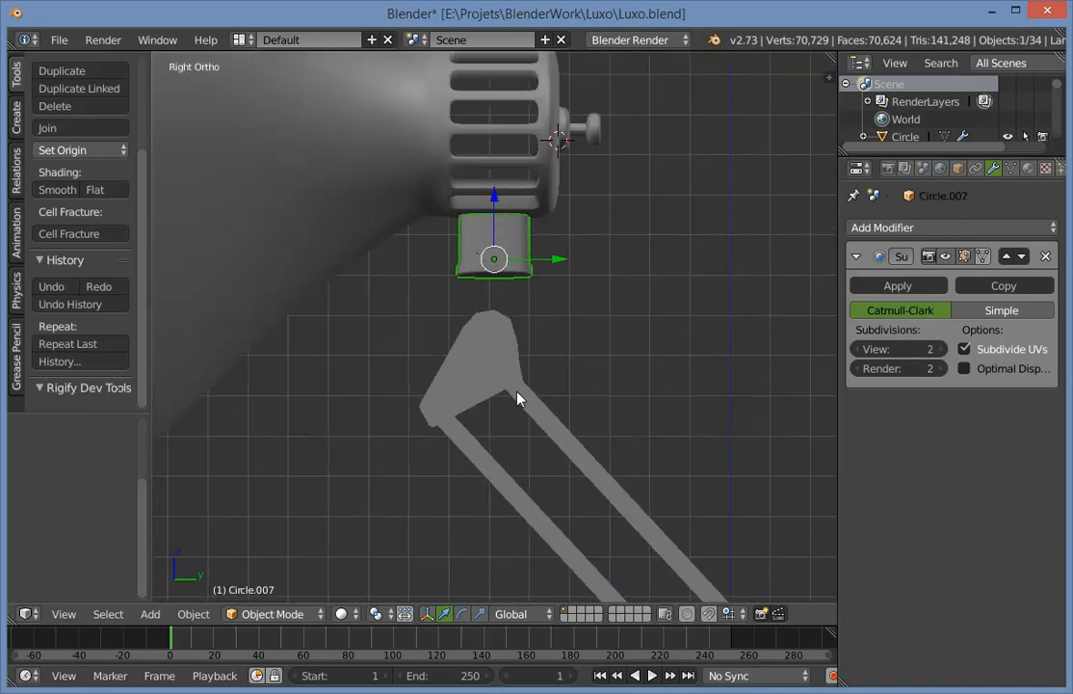
key(a)
scroll(520, 331, down, 4)
key(a)
scroll(487, 205, up, 6)
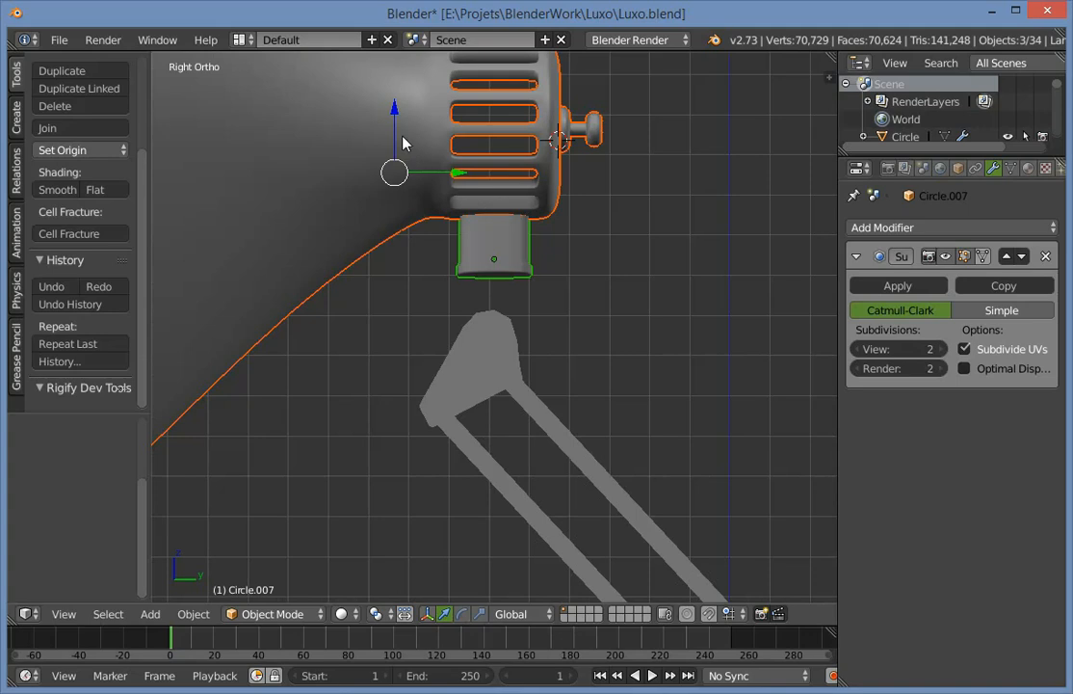
Lower the selected lamp head along Z so its connector fits between the two bracket plates.
key(a)
middle_drag(403, 182, 487, 325)
scroll(434, 337, up, 2)
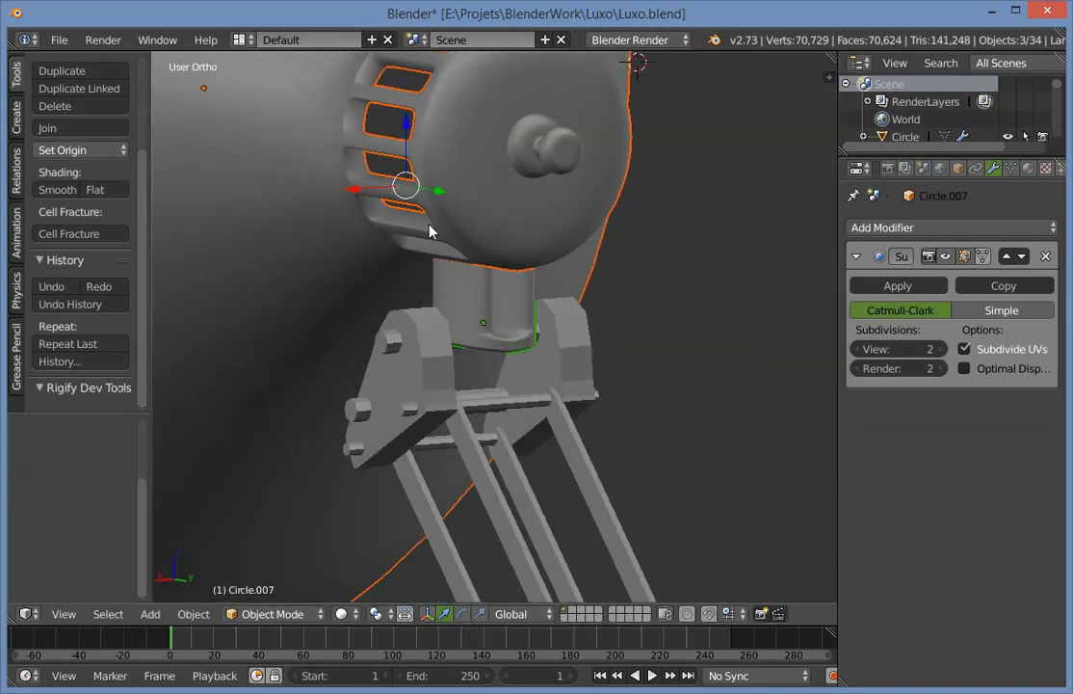
middle_drag(430, 232, 511, 264)
scroll(435, 186, up, 2)
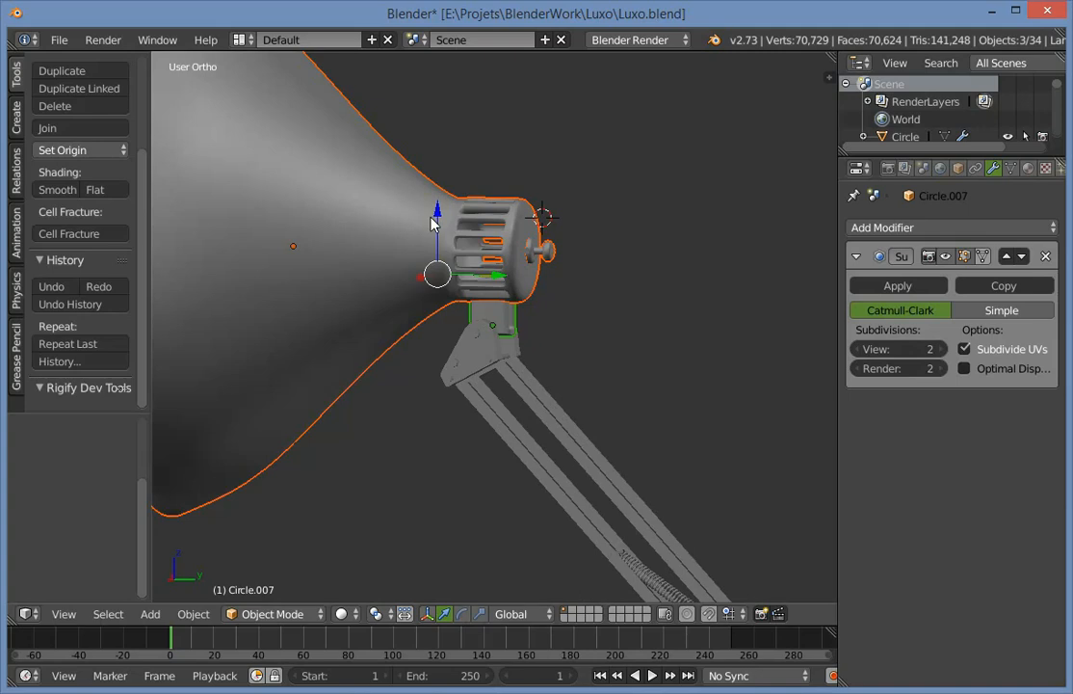
drag(436, 209, 443, 214)
scroll(576, 313, up, 2)
middle_drag(576, 313, 498, 318)
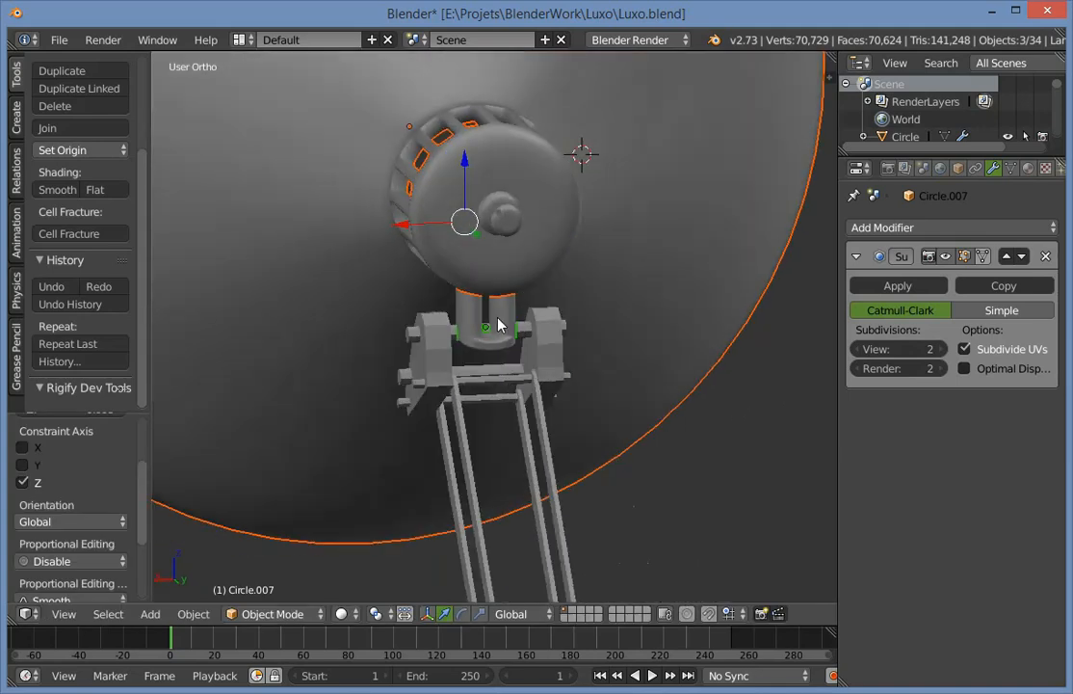
Lower the lamp head about 0.02 further along Z and clear the selection.
scroll(498, 325, up, 2)
key(g)
key(z)
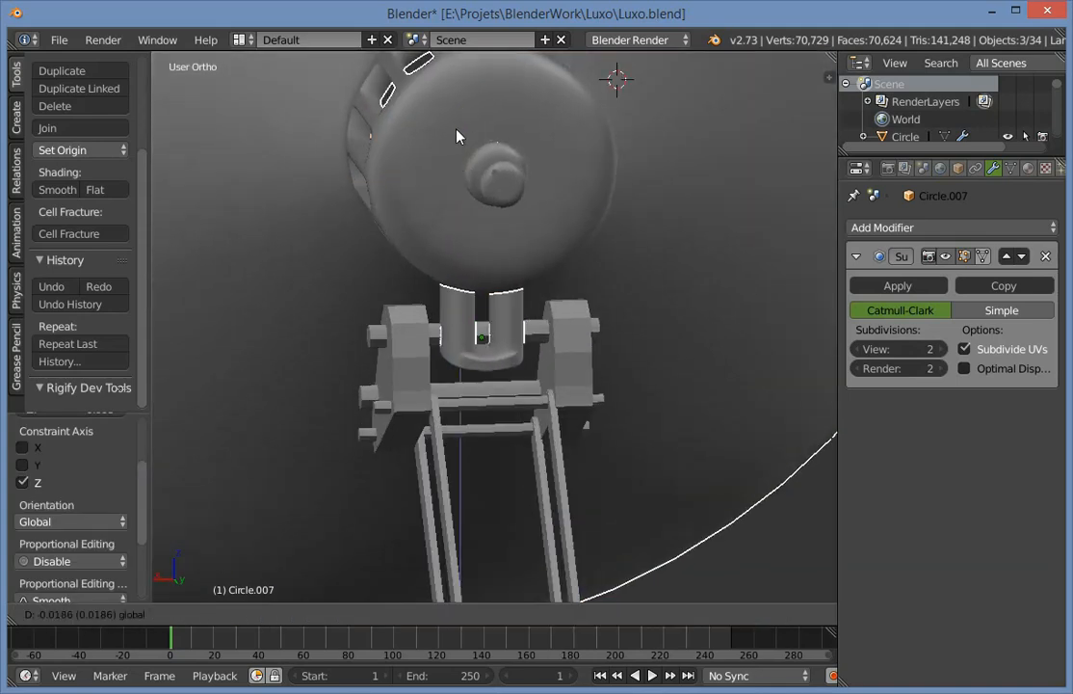
click(457, 136)
key(a)
Nudge the lamp head and connector slightly along negative Y and return to the right side view.
middle_drag(618, 266, 595, 313)
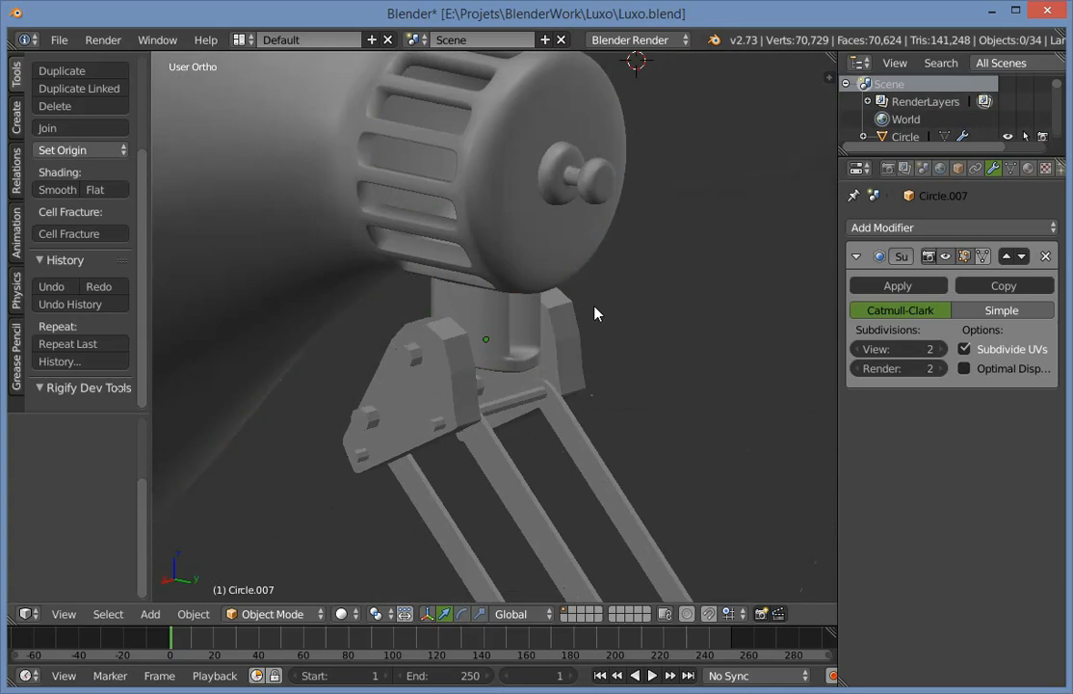
drag(427, 207, 424, 210)
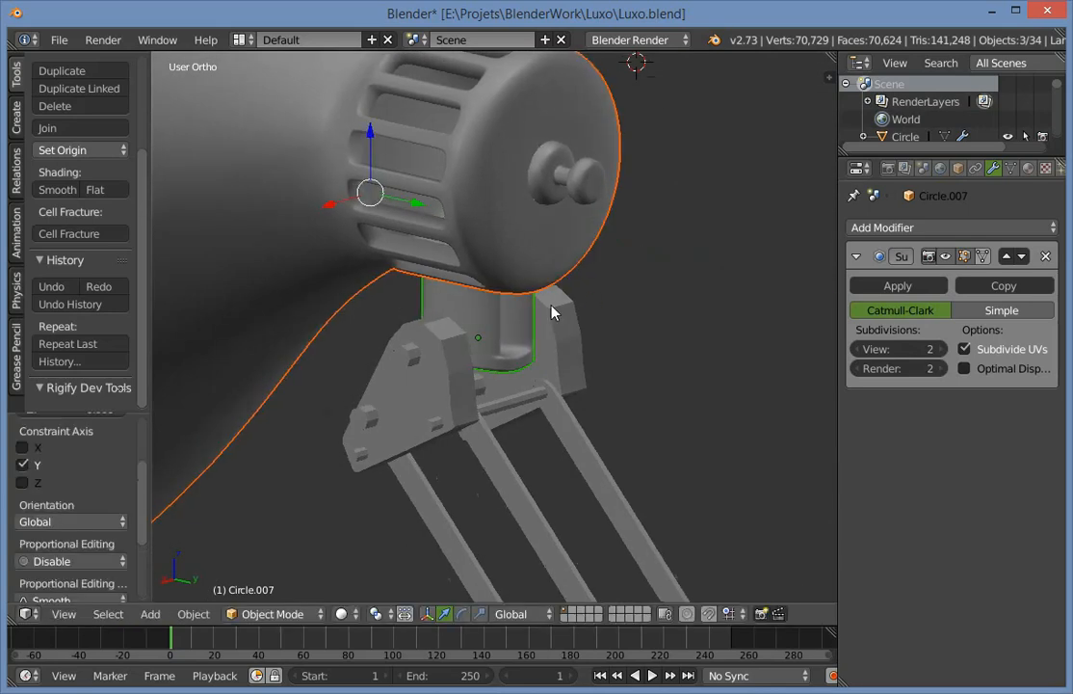
middle_drag(553, 311, 642, 299)
key(KP_3)
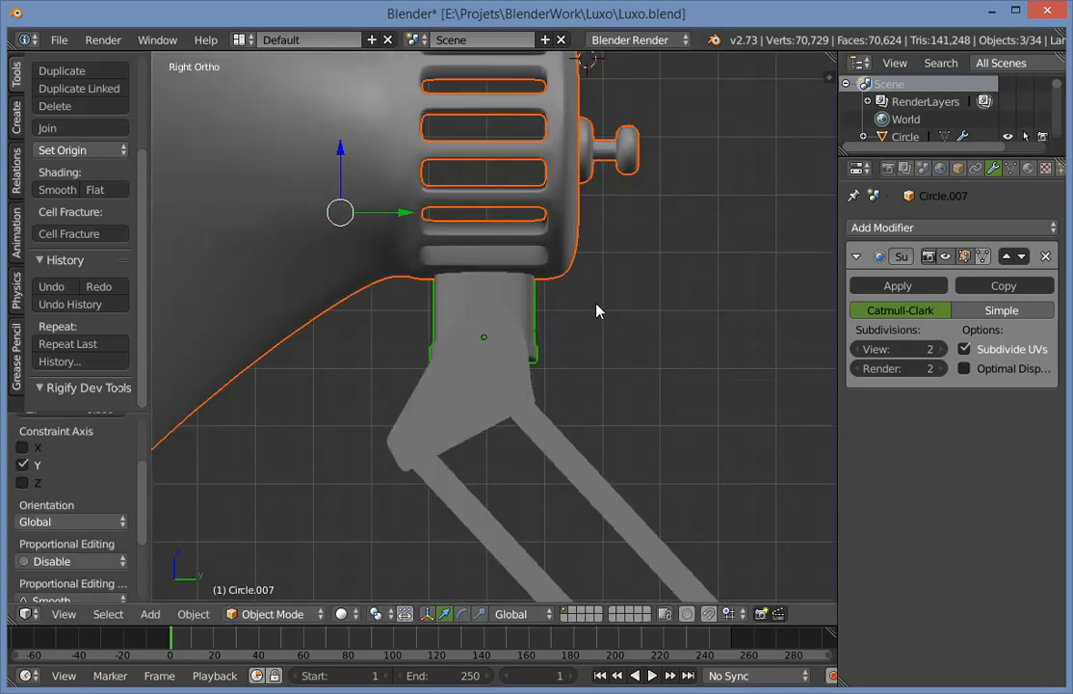
Try rotating the selected lamp head parts in wireframe display.
key(z)
key(r)
click(649, 362)
key(ctrl+z)
Shift the lamp head slightly along negative Y in wireframe to line its connector up with the bracket's upper pin.
scroll(502, 351, up, 4)
key(a)
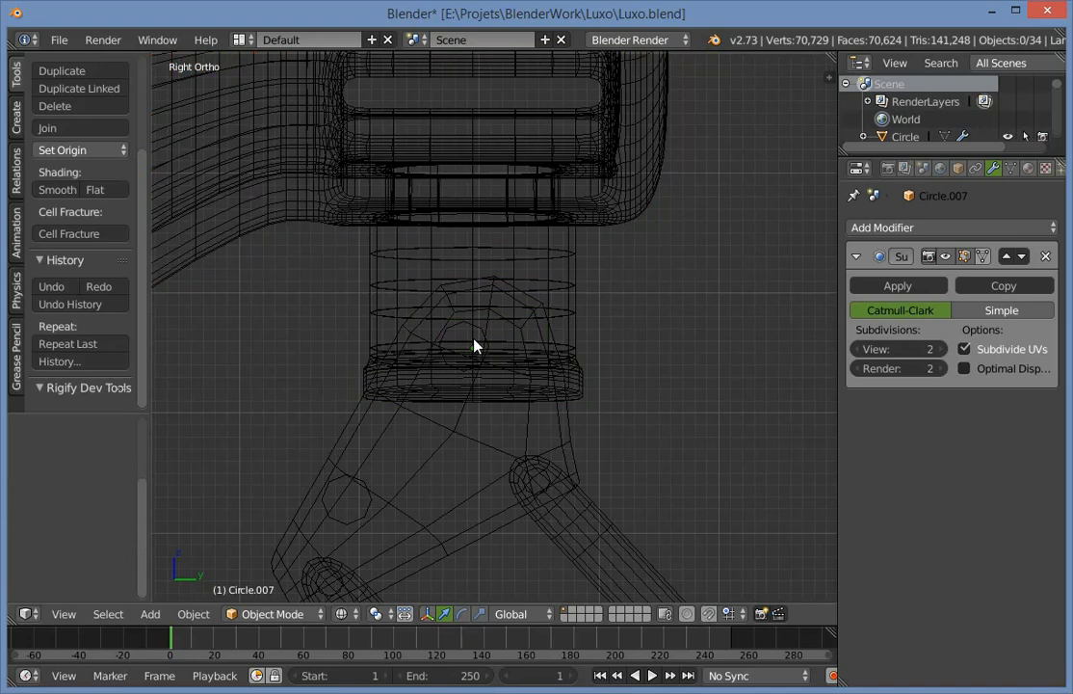
click(473, 339)
key(ctrl+z)
scroll(448, 220, down, 3)
key(g)
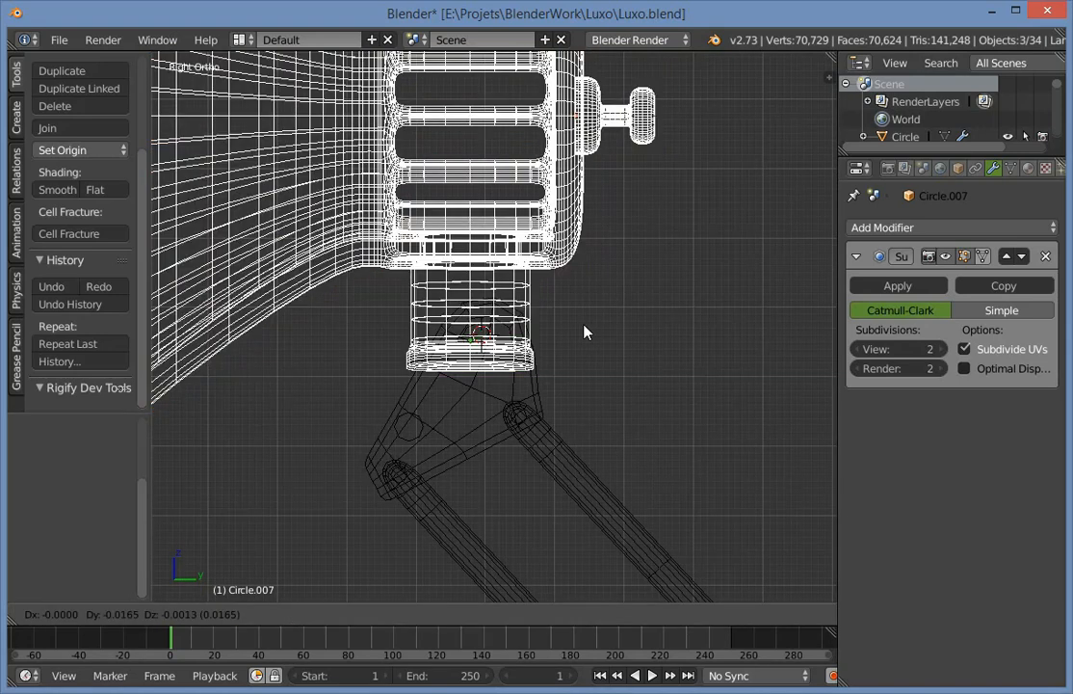
click(585, 324)
key(z)
key(a)
Examine how the lamp head and connector sit on the bracket and arm from several angles and the right side.
scroll(480, 335, down, 4)
middle_drag(511, 380, 626, 430)
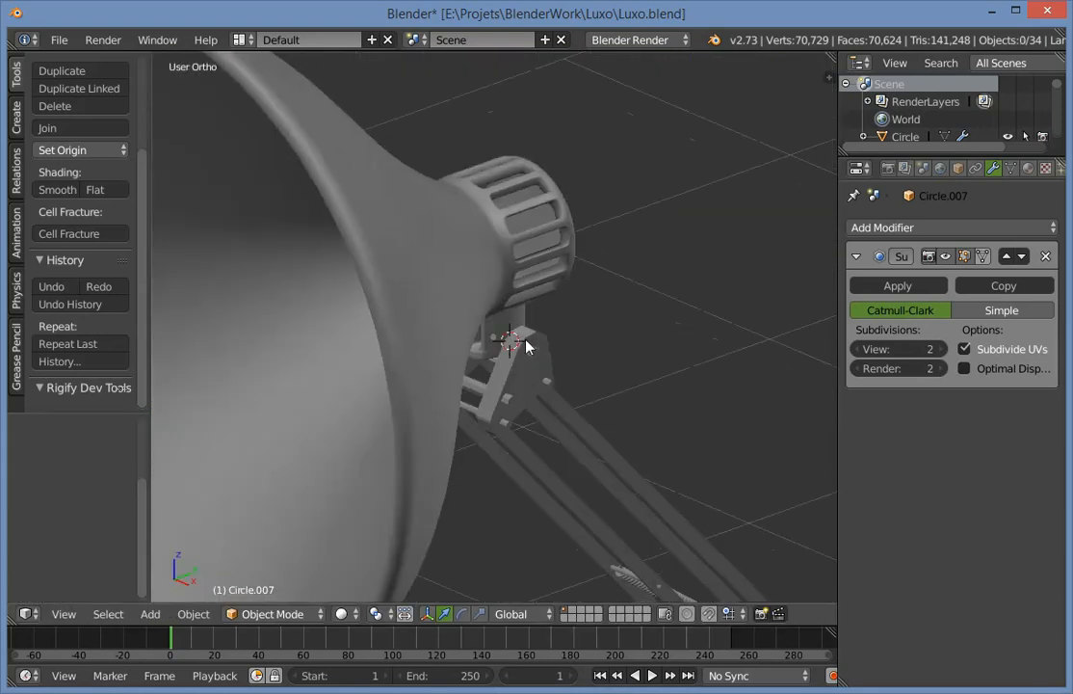
right_click(528, 348)
scroll(616, 514, down, 5)
middle_drag(616, 514, 380, 471)
scroll(380, 472, up, 3)
key(KP_3)
key(a)
scroll(549, 337, up, 8)
key(z)
key(z)
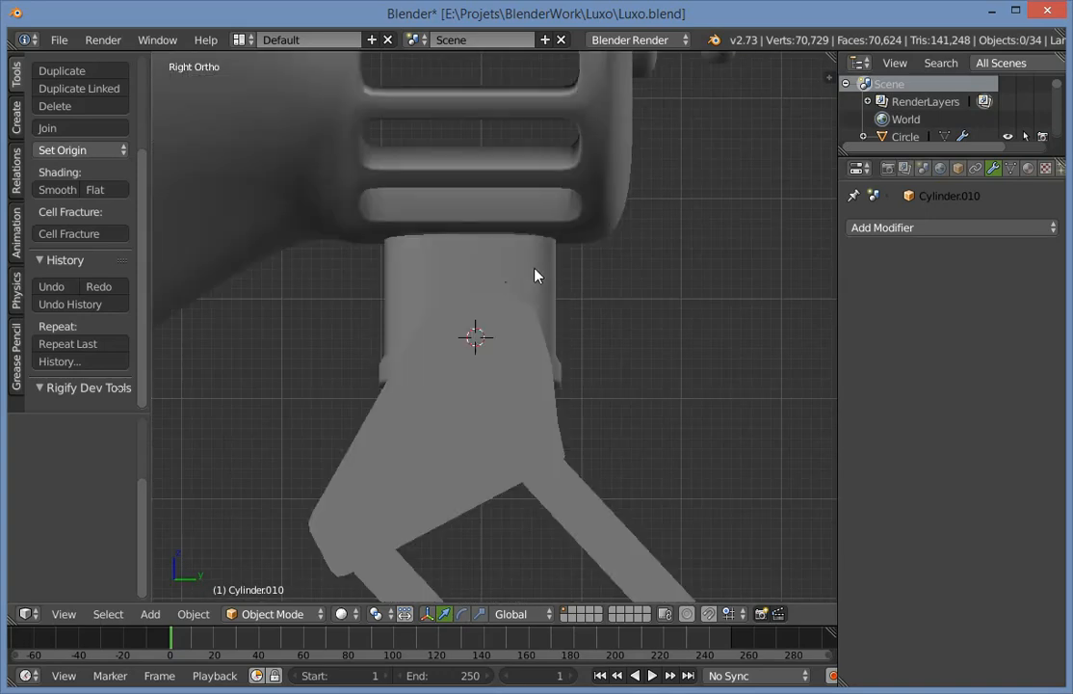
Add loop cuts around the upper section of the connector below the slotted cap, without sliding them.
right_click(535, 276)
key(z)
key(z)
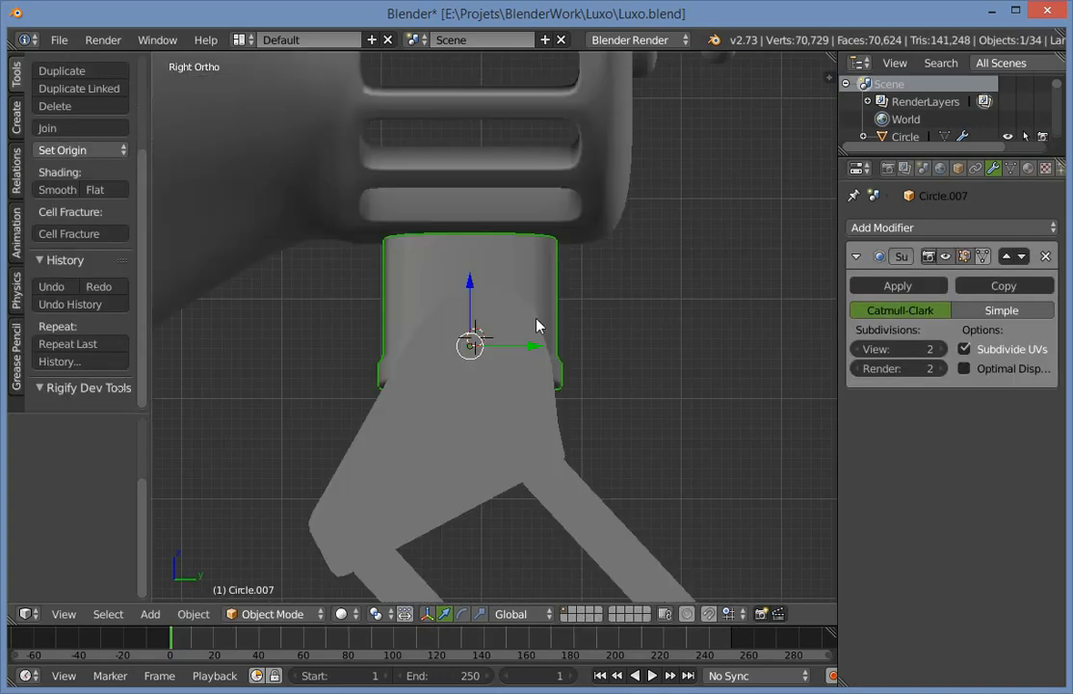
key(Tab)
click(561, 276)
right_click(560, 276)
Scale the connector's new loops inward, including along Y, to form a narrower neck.
key(s)
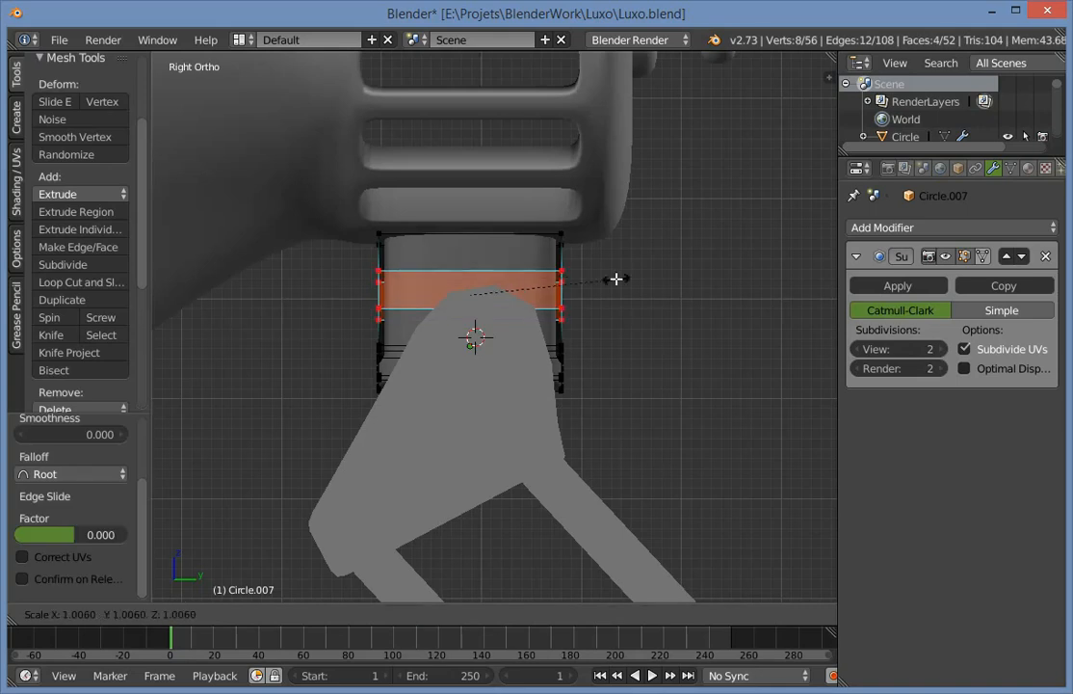
click(552, 287)
key(s)
key(y)
click(571, 296)
key(Tab)
scroll(623, 314, down, 2)
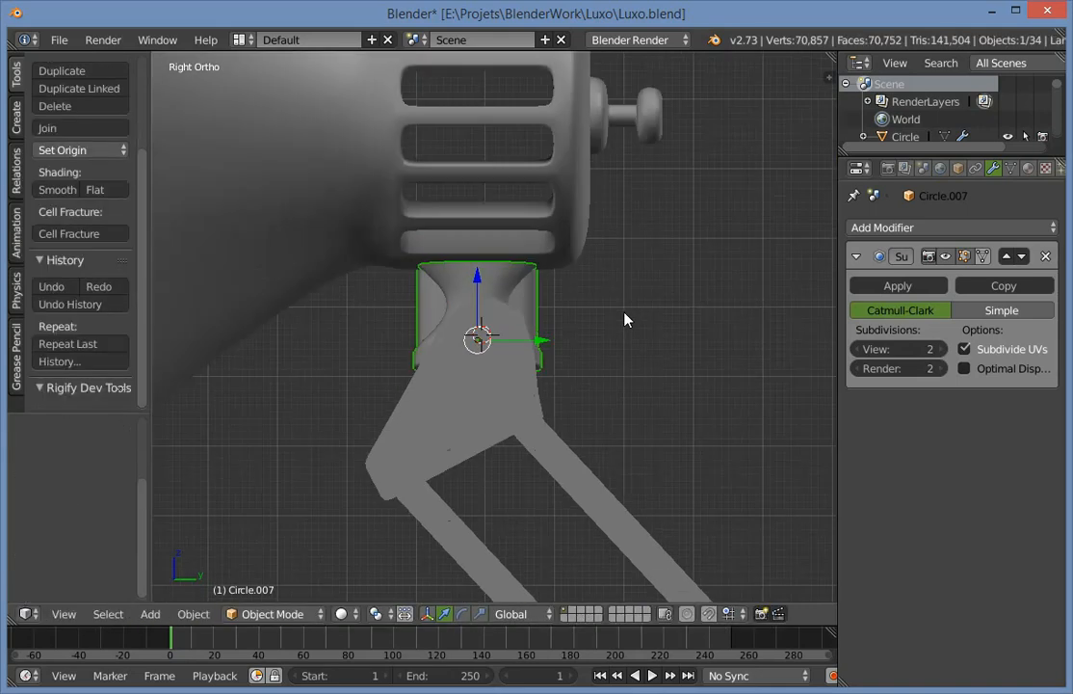
mouse_move(622, 315)
middle_down()
mouse_move(487, 358)
mouse_move(698, 360)
mouse_move(606, 379)
mouse_move(445, 371)
mouse_move(602, 358)
middle_up()
scroll(602, 357, up, 5)
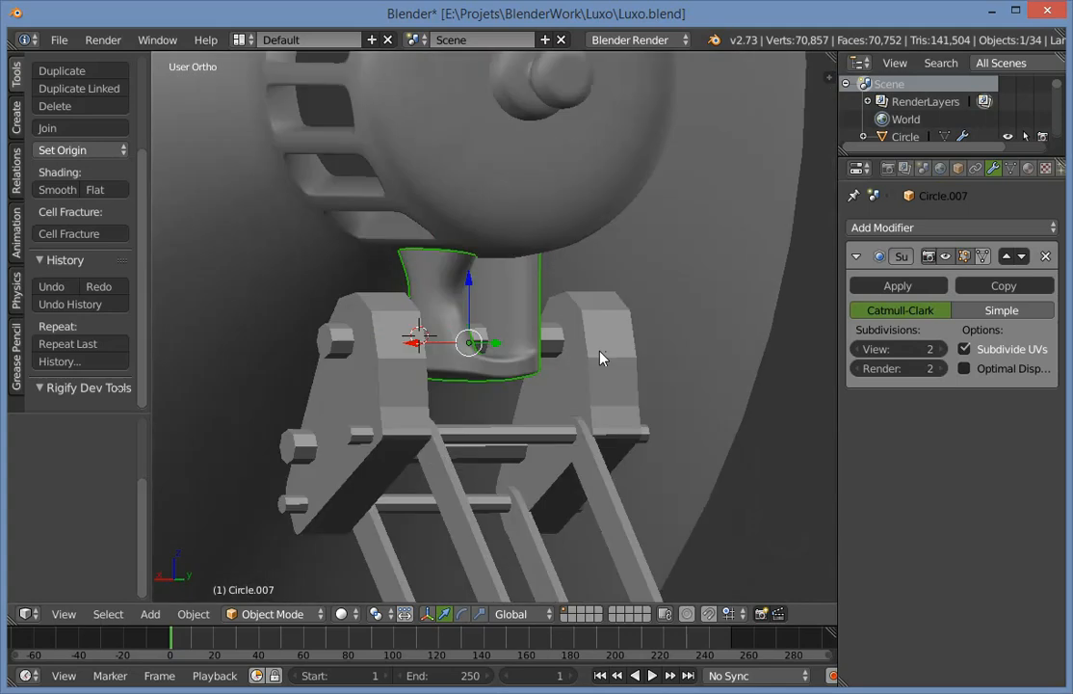
Try to form a neck in the connector with loop cuts around its upper section scaled inward along Y.
key(Tab)
mouse_move(611, 292)
middle_down()
mouse_move(458, 316)
mouse_move(468, 293)
middle_up()
key(z)
key(a)
key(z)
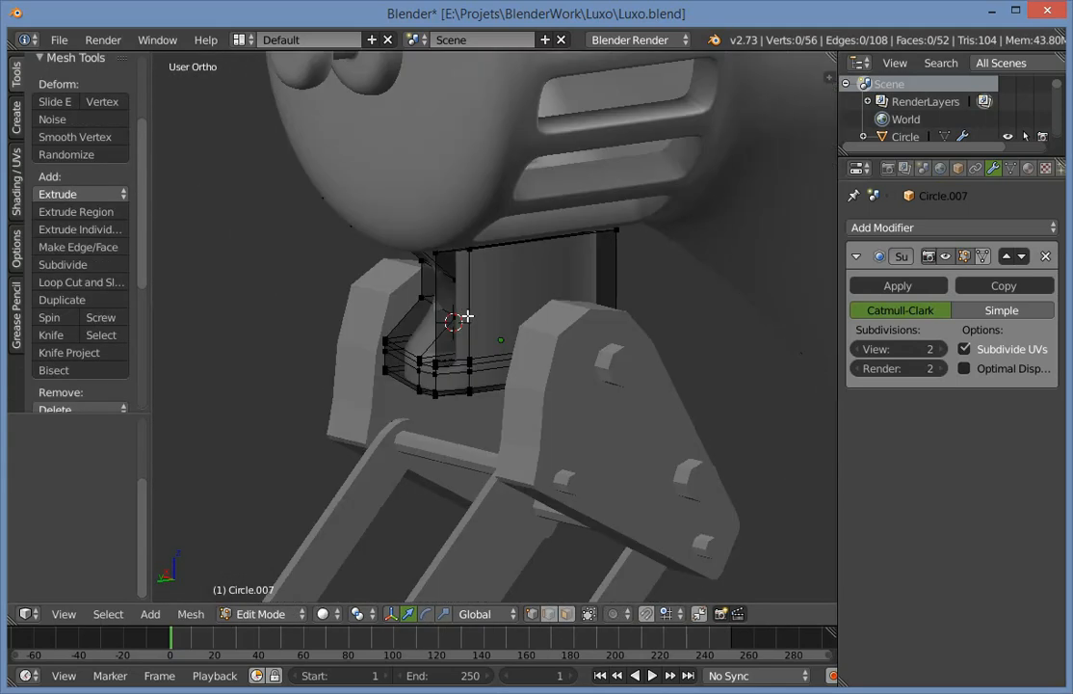
right_click(476, 317)
key(s)
key(y)
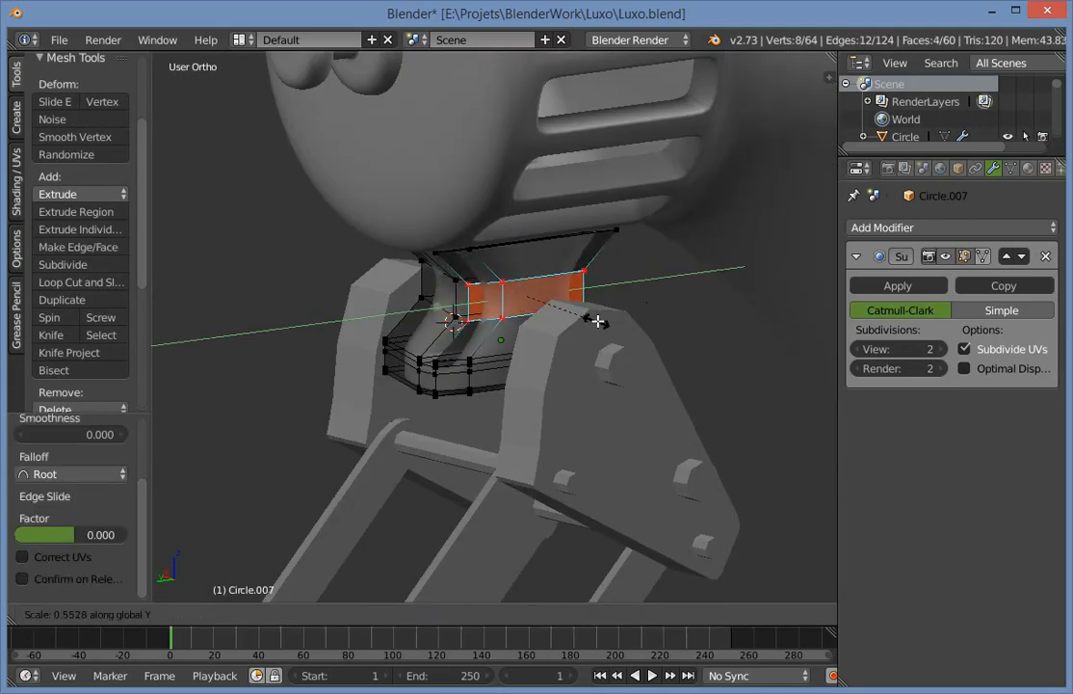
click(577, 327)
Check the connector's neck from the side and behind, and undo its added loops and scaling.
key(Tab)
scroll(427, 359, down, 6)
middle_drag(427, 359, 646, 374)
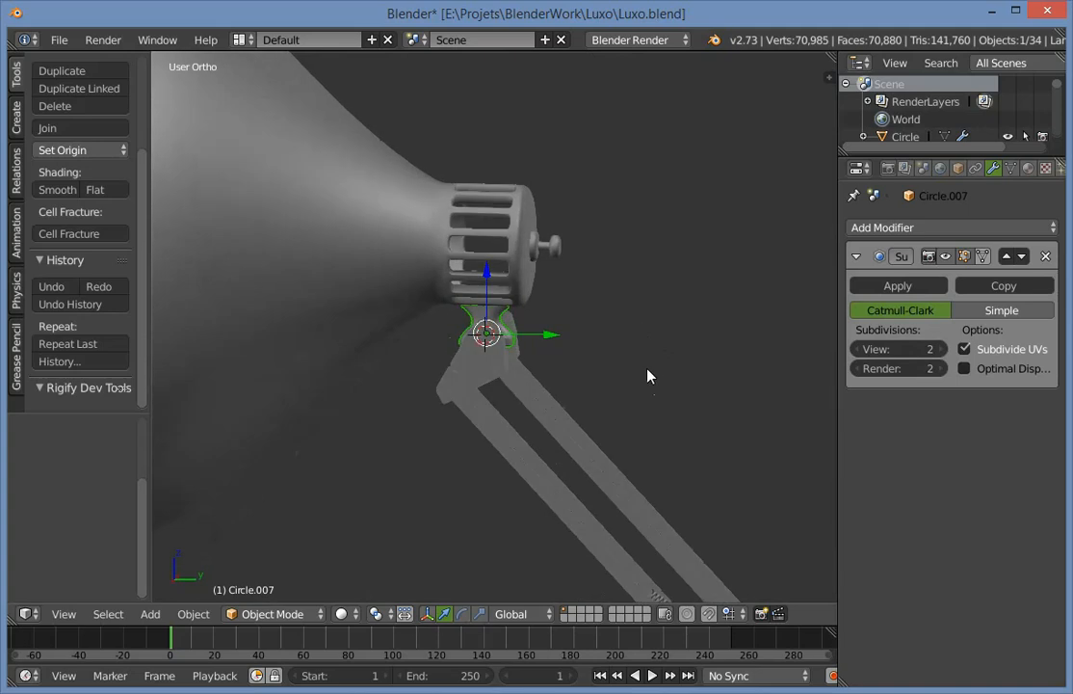
scroll(646, 374, down, 6)
key(a)
middle_drag(631, 447, 477, 414)
key(Tab)
key(KP_Decimal)
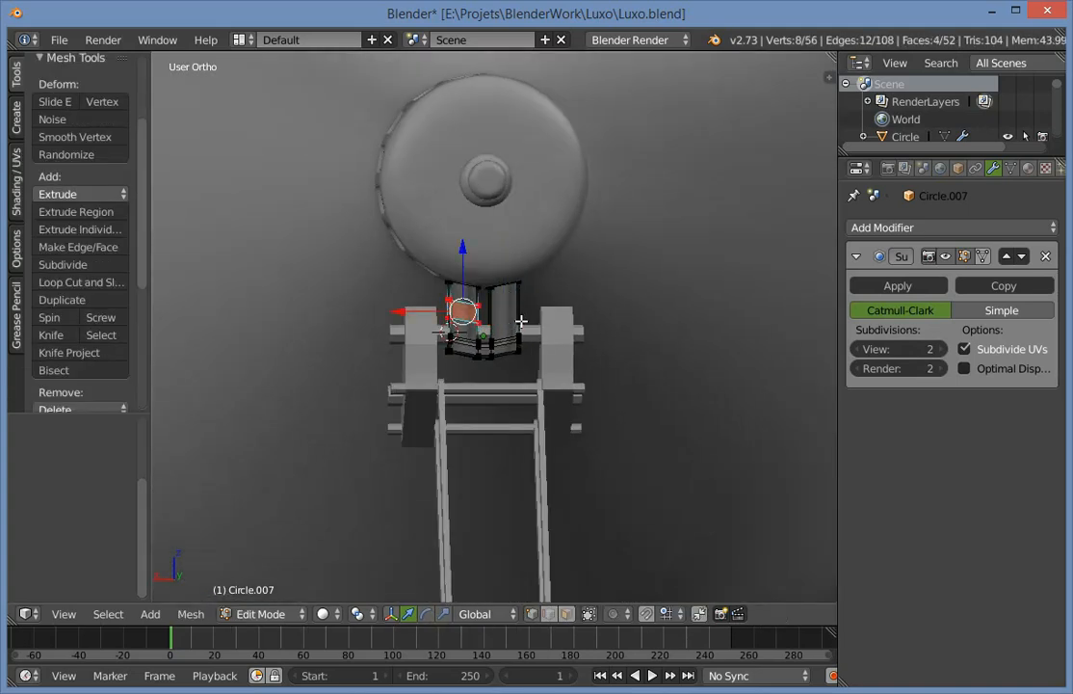
key(Tab)
scroll(403, 448, up, 4)
middle_drag(403, 448, 434, 379)
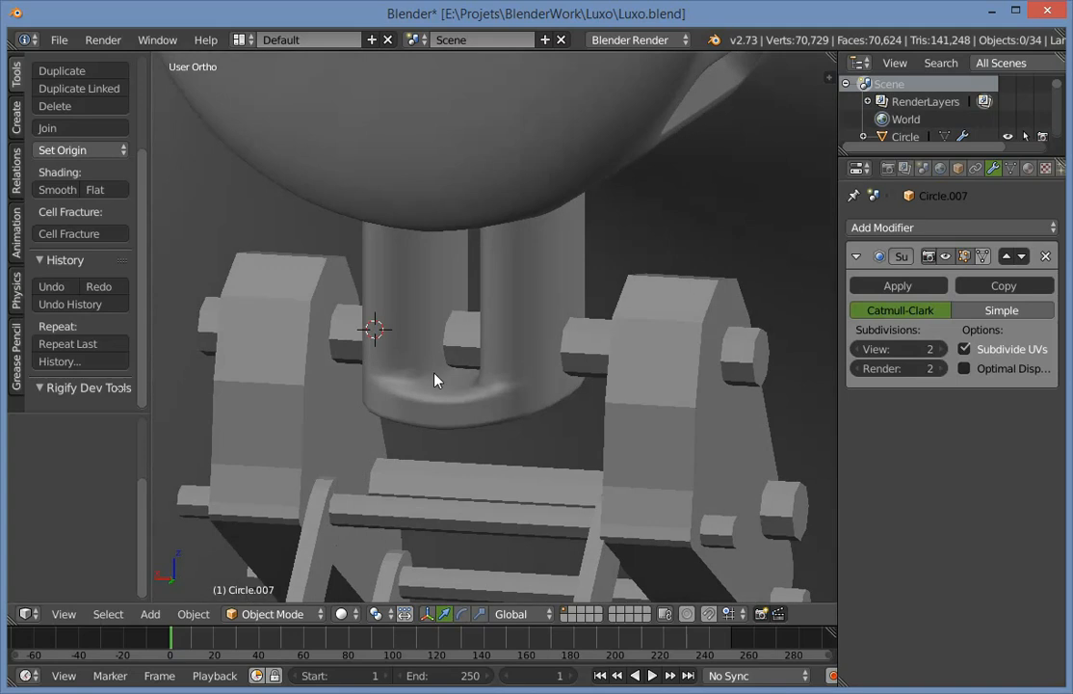
Lower the lamp shade, connector and end knob together along Z so the head sits closer to the bracket.
right_click(502, 359)
scroll(440, 296, down, 2)
key(a)
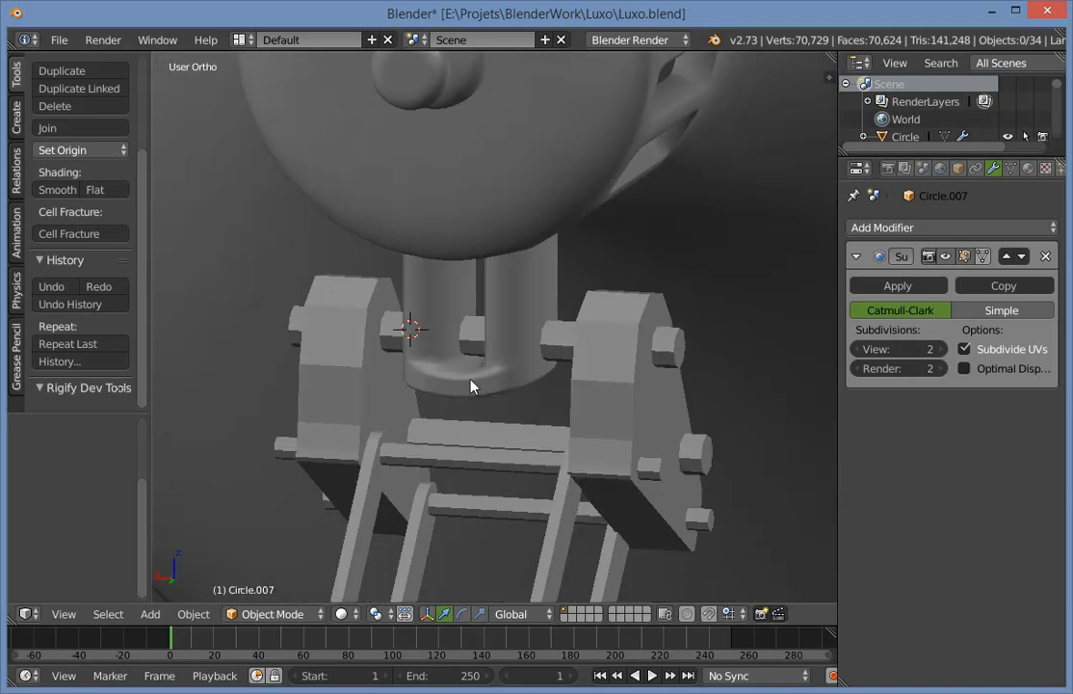
scroll(472, 383, down, 4)
middle_drag(498, 375, 498, 352)
shift+right_click(507, 247)
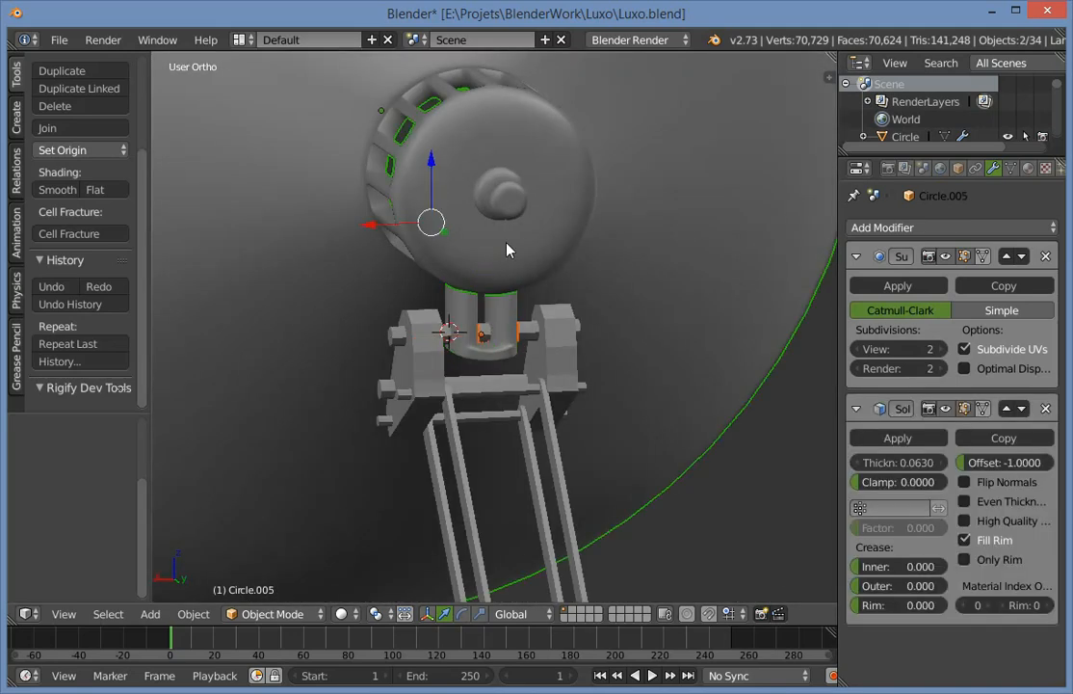
scroll(496, 248, down, 6)
key(z)
key(KP_3)
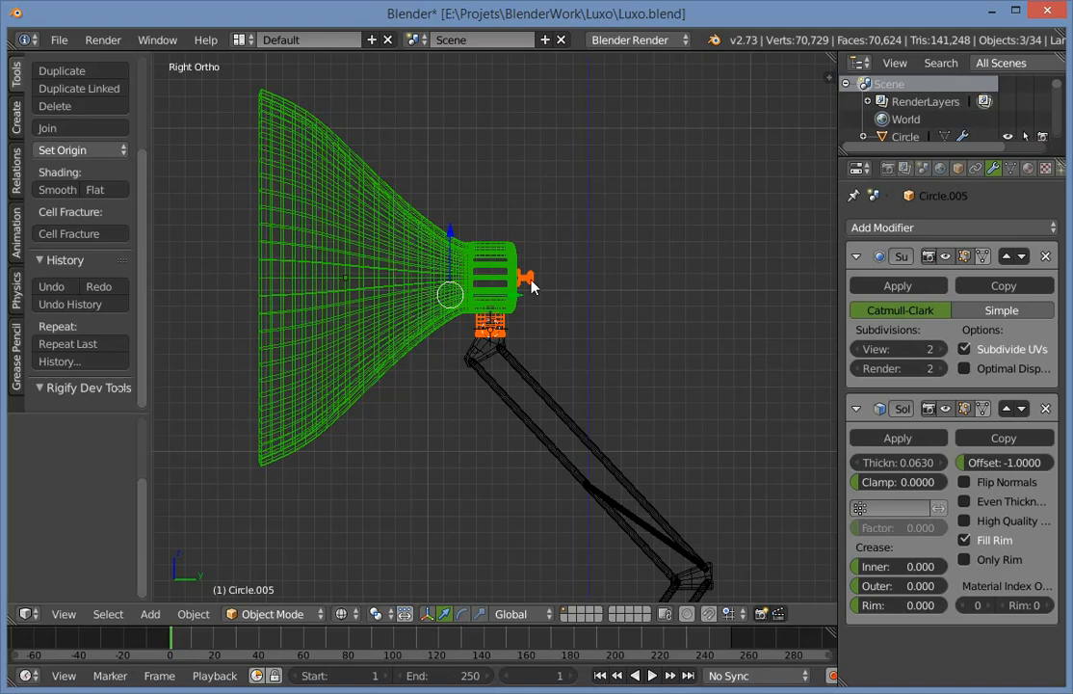
key(g)
key(z)
click(481, 280)
key(a)
key(z)
Try to shift the connector alone along Z in wireframe, and undo the move.
scroll(538, 317, up, 7)
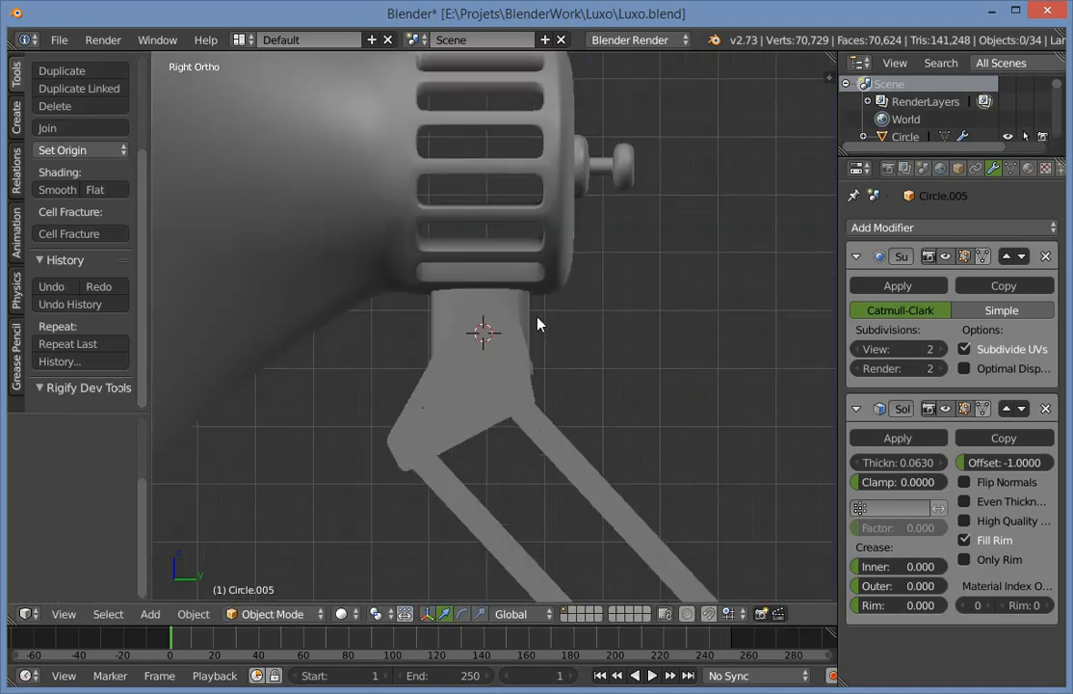
scroll(538, 325, up, 5)
right_click(485, 324)
key(z)
drag(440, 369, 445, 366)
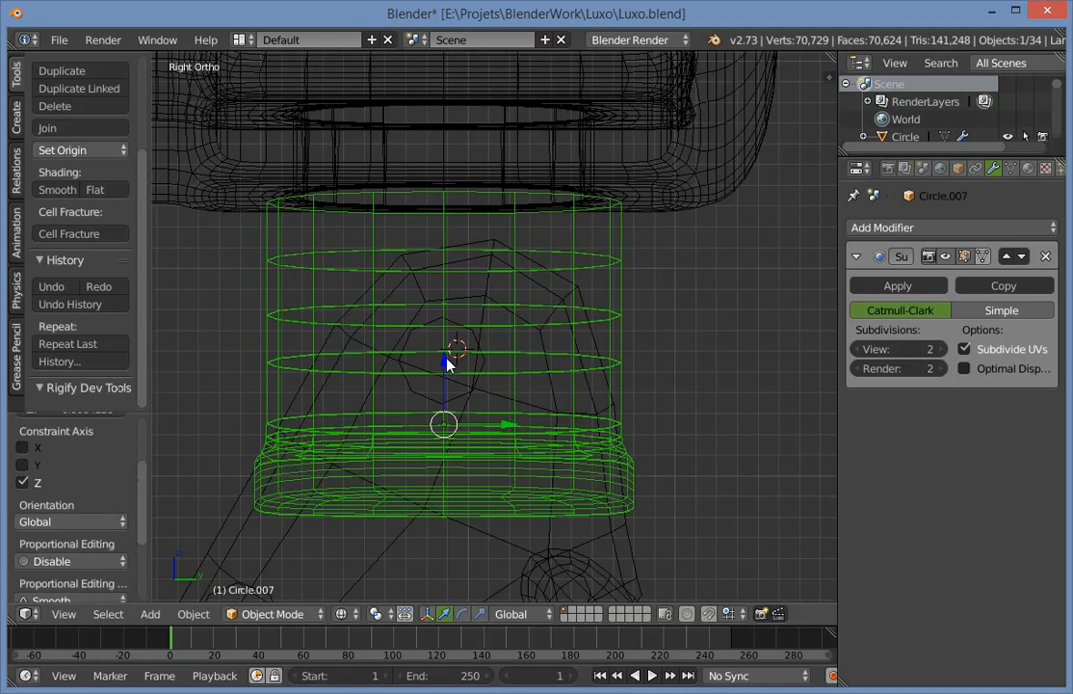
key(ctrl+z)
Snap the 3D cursor to the center of the bracket's upper pin.
right_click(476, 380)
mouse_move(477, 382)
middle_down()
mouse_move(525, 422)
mouse_move(541, 418)
middle_up()
scroll(525, 415, up, 4)
key(z)
key(z)
scroll(530, 419, down, 2)
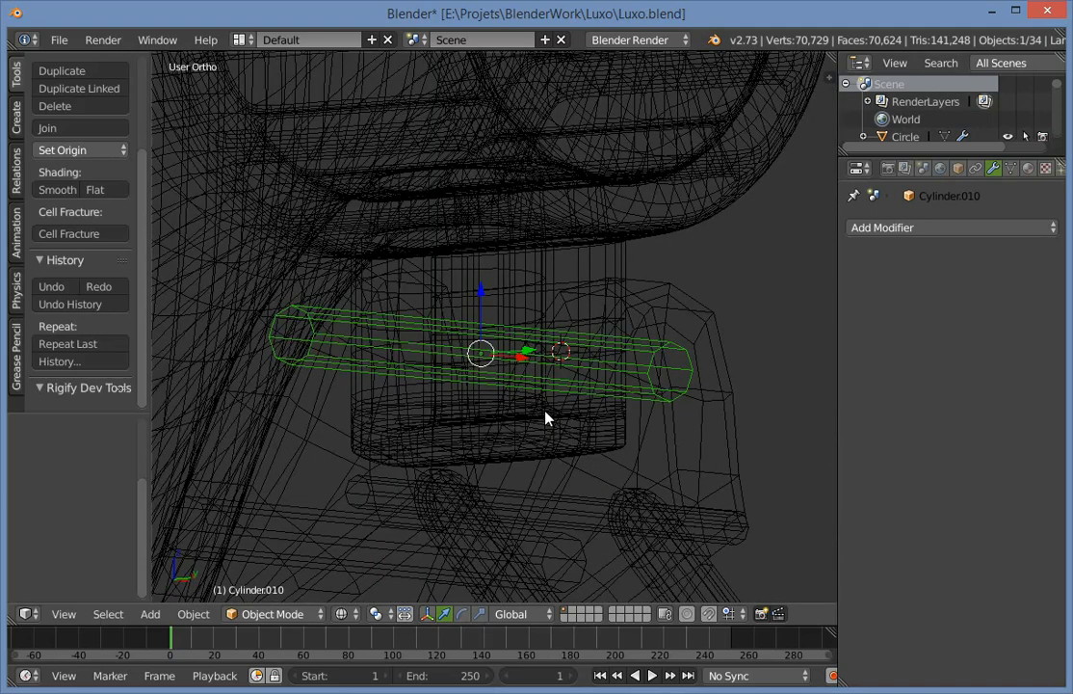
key(shift+s)
click(547, 416)
middle_drag(591, 309, 505, 367)
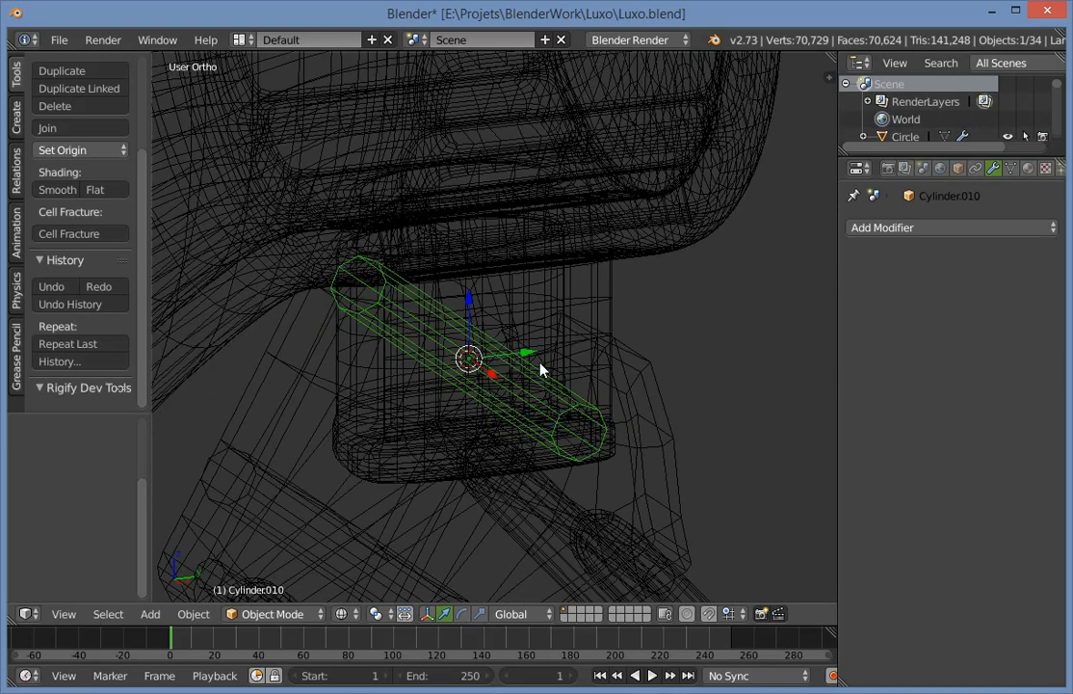
key(shift+s)
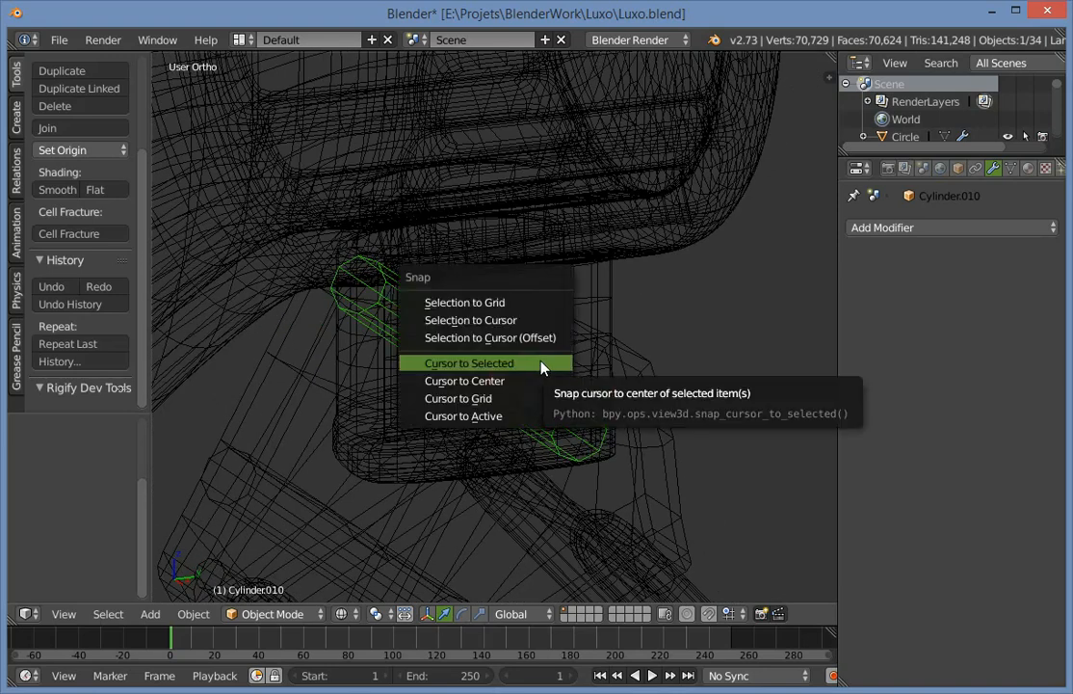
click(543, 364)
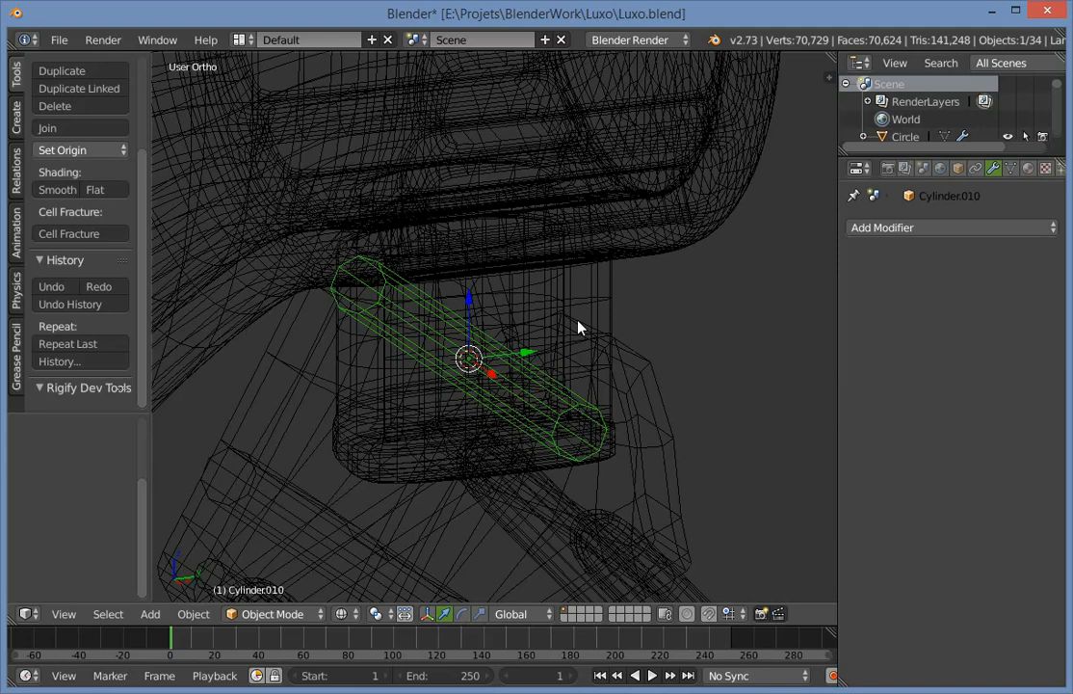
Set the connector's origin to the 3D cursor on the upper pin.
key(z)
right_click(608, 313)
key(ctrl+shift+alt+c)
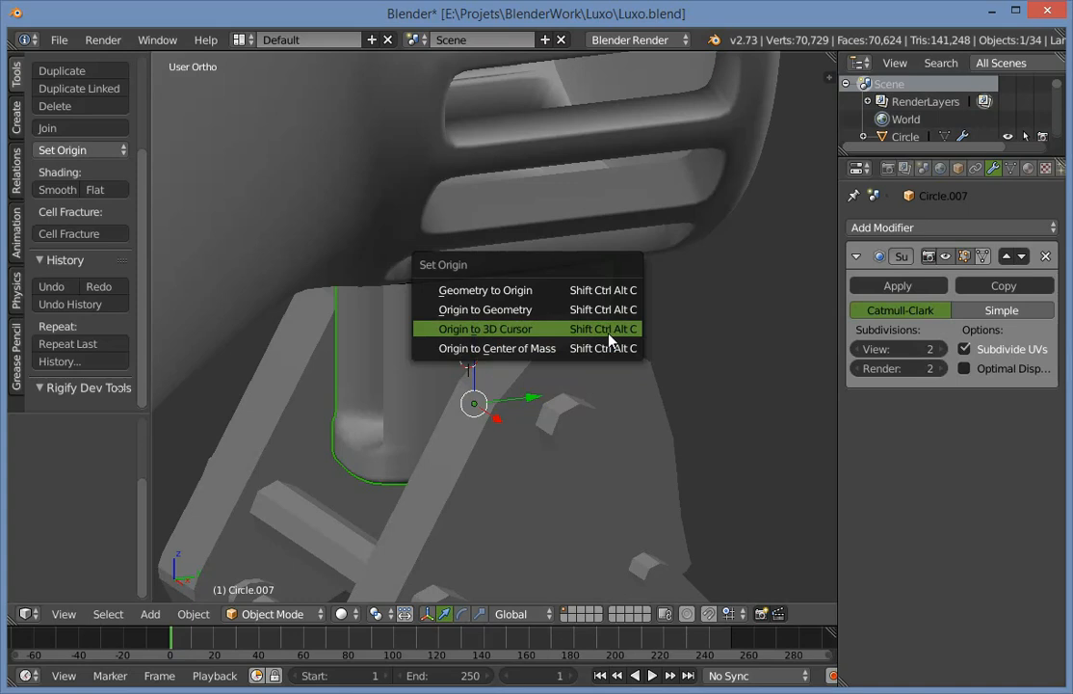
click(609, 336)
Try to rotate the connector about its new origin.
scroll(609, 340, down, 5)
right_click(525, 320)
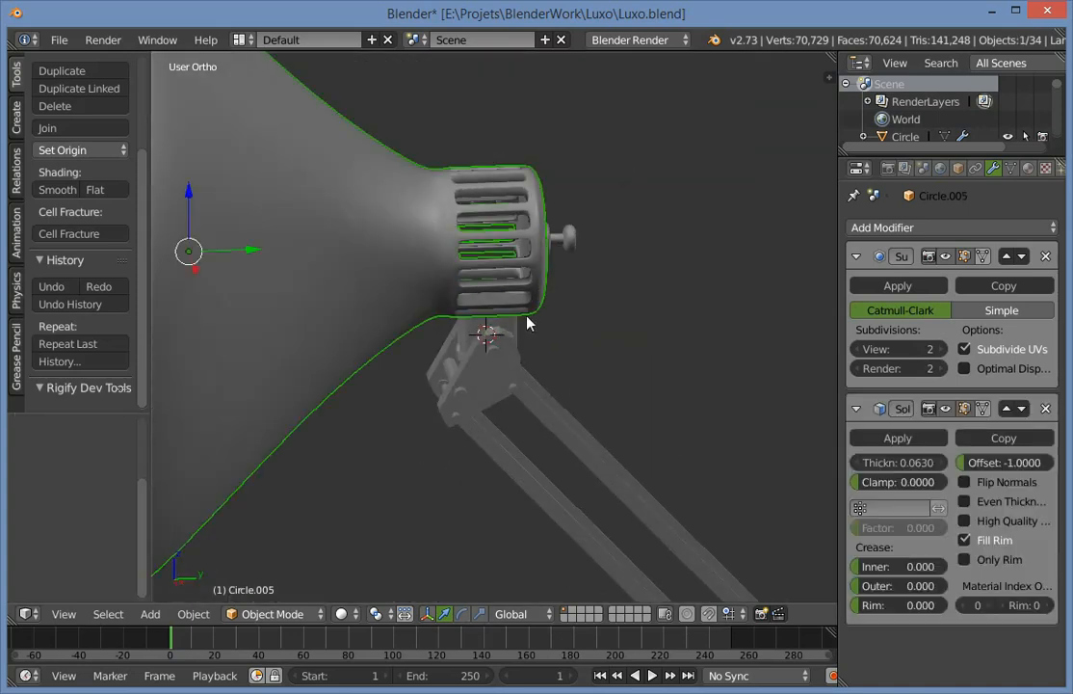
right_click(517, 329)
key(r)
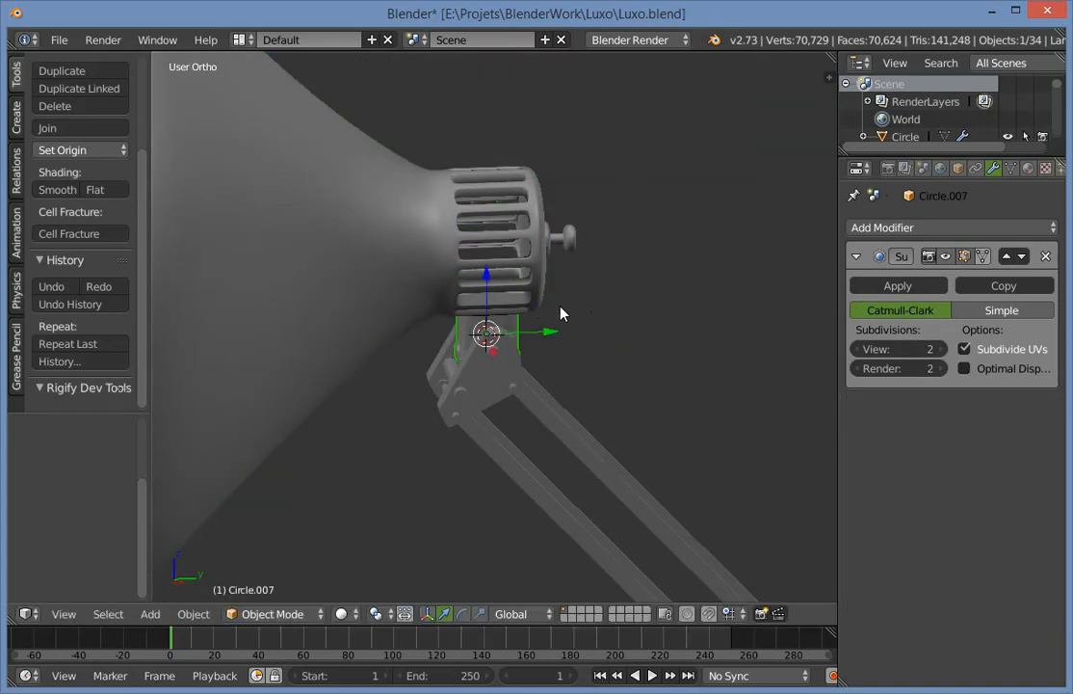
right_click(537, 280)
key(KP_3)
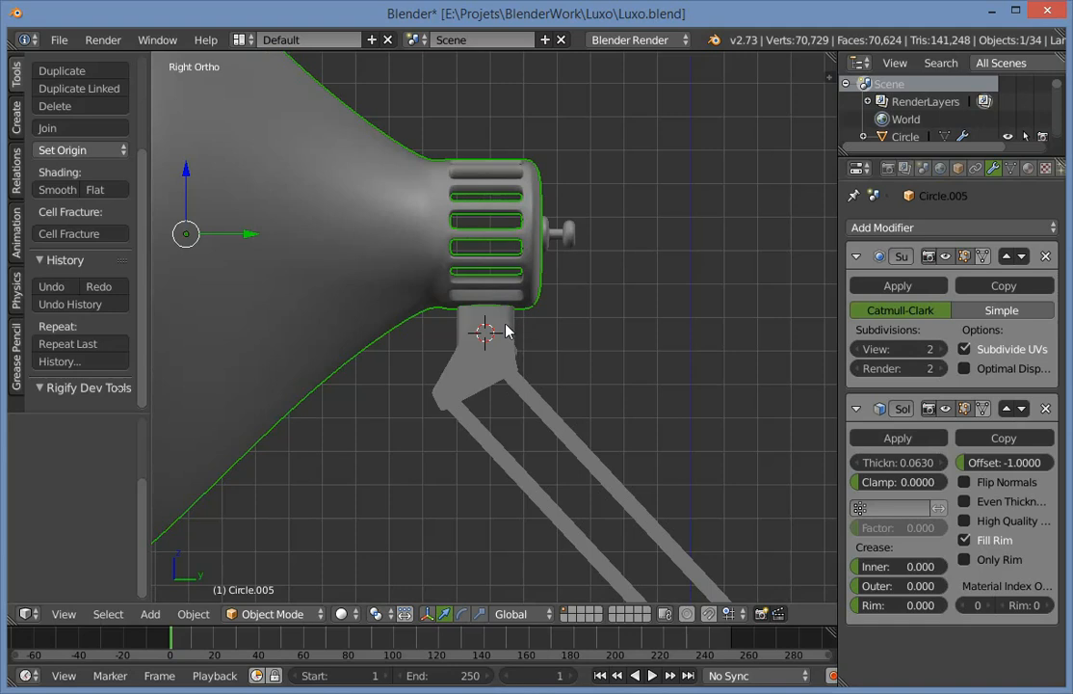
key(a)
Save the lamp file over the existing Luxo.blend.
scroll(472, 360, down, 8)
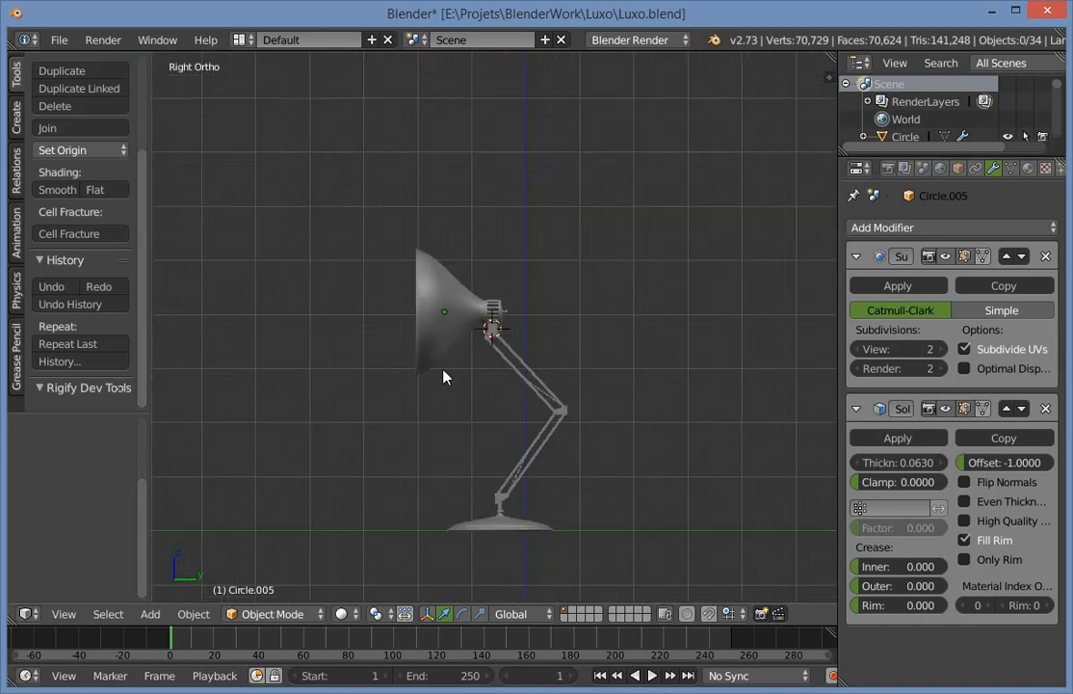
scroll(473, 300, up, 3)
key(ctrl+s)
click(489, 285)
Select the lamp shade, connector and end knob together and scale them down.
scroll(537, 374, up, 3)
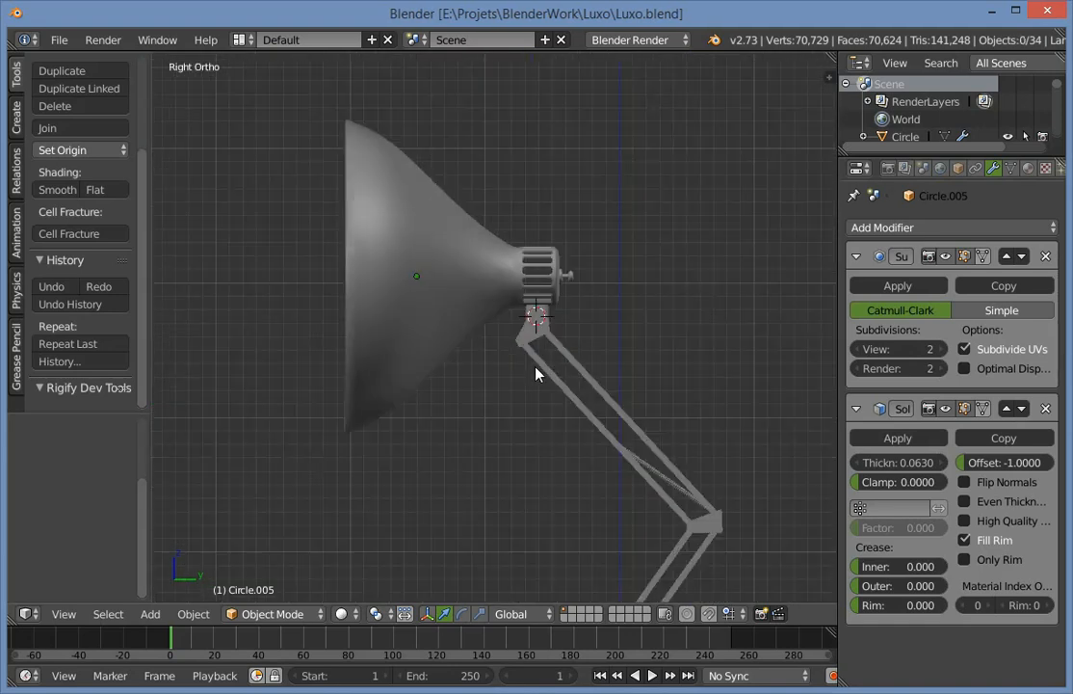
scroll(545, 246, up, 2)
shift+right_click(568, 304)
scroll(578, 301, up, 1)
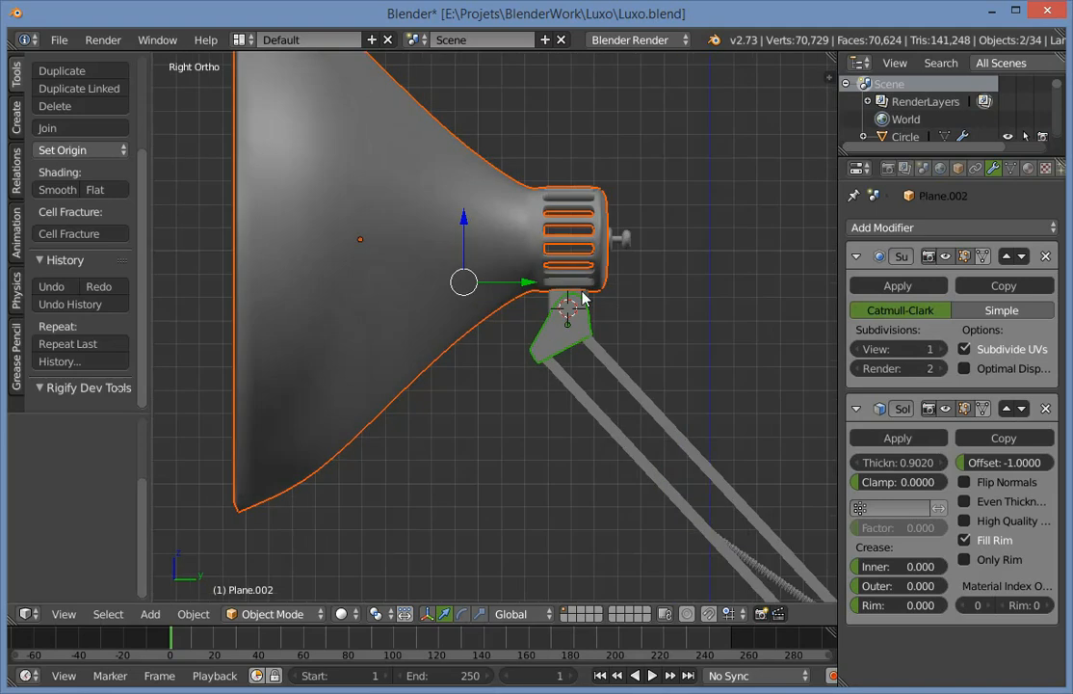
shift+right_click(557, 299)
key(z)
key(s)
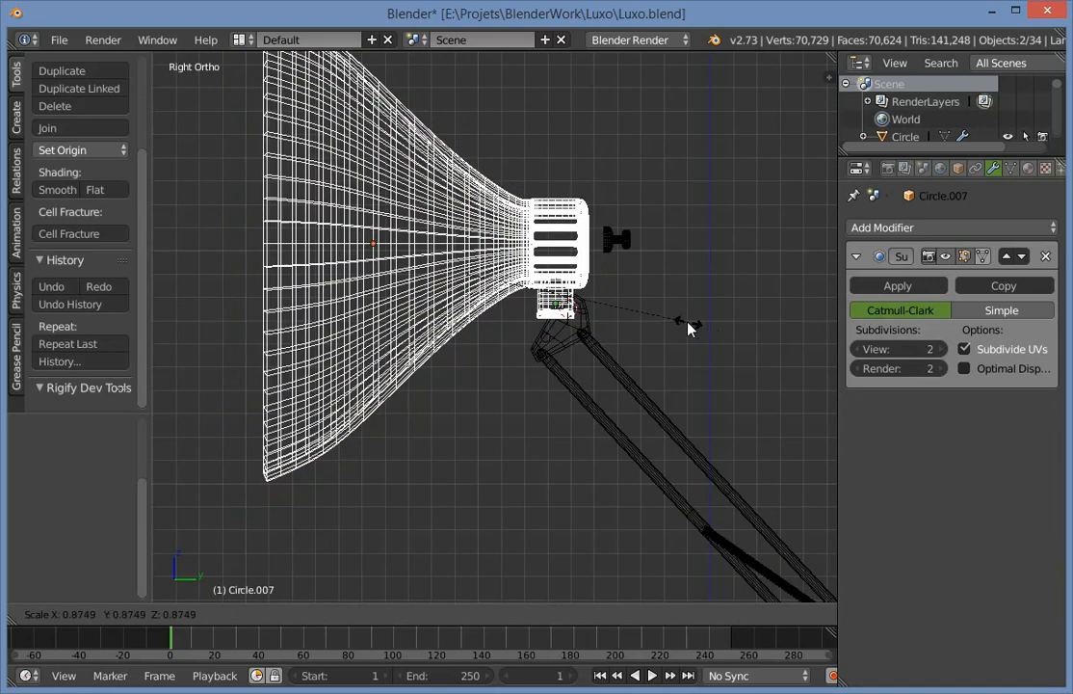
click(648, 292)
key(ctrl+z)
shift+right_click(622, 241)
key(z)
key(s)
click(682, 307)
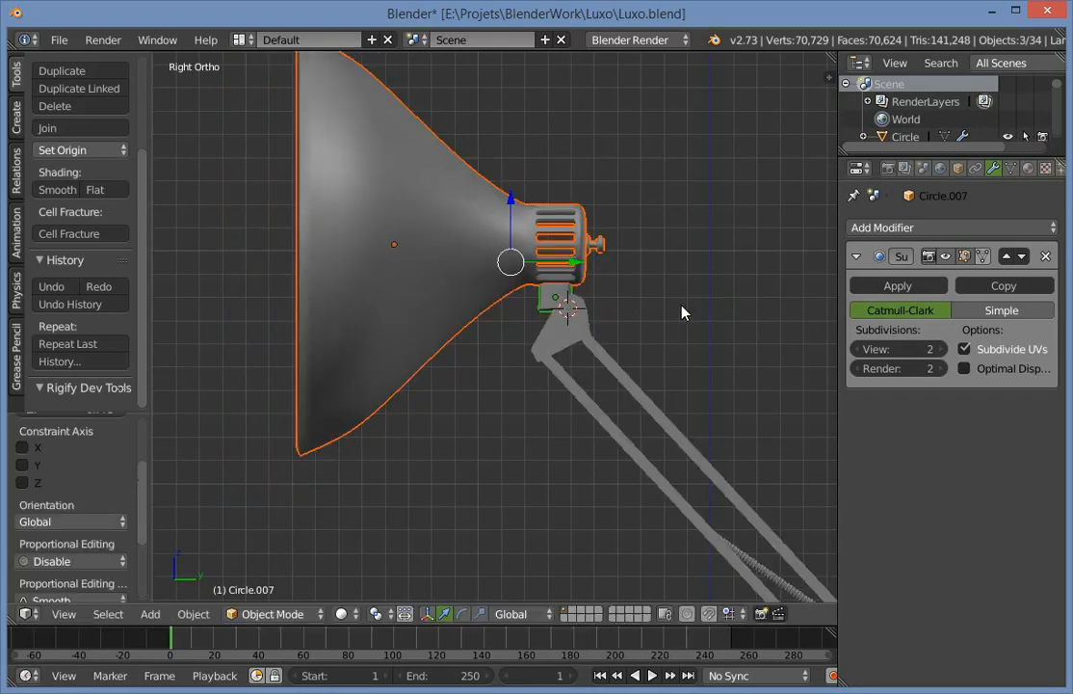
Move the scaled head assembly back onto the bracket's upper pin.
key(g)
click(702, 316)
key(a)
scroll(702, 337, down, 7)
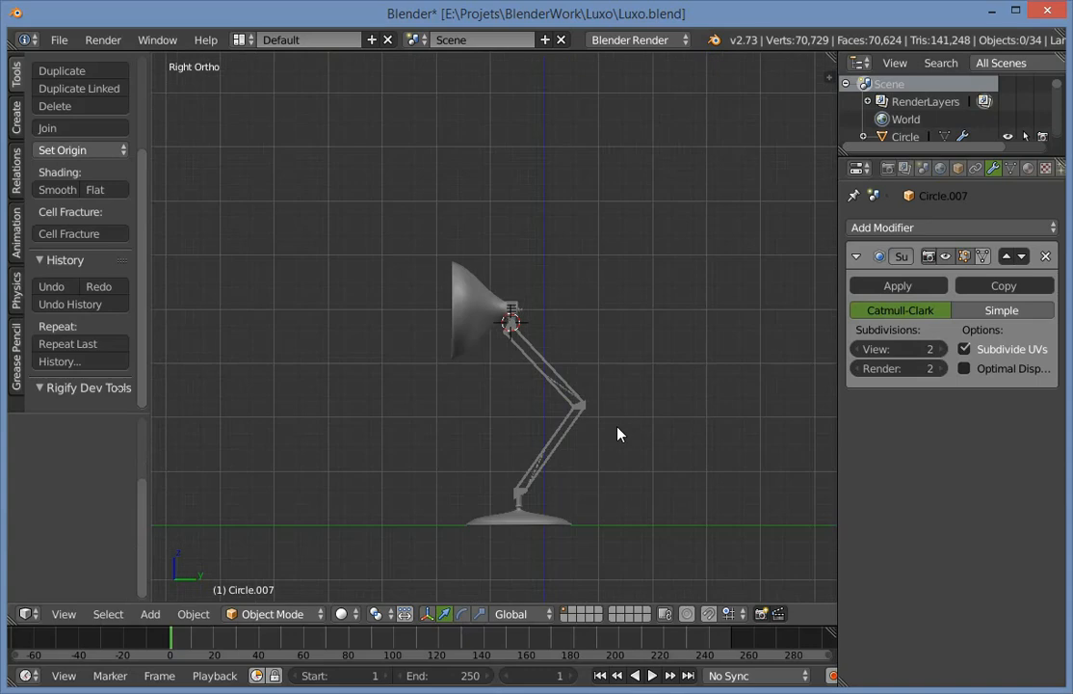
Adjust the head assembly's height along Z so the connector sits properly on the upper pin.
middle_drag(617, 428, 355, 446)
scroll(393, 431, up, 10)
key(KP_3)
scroll(616, 313, up, 2)
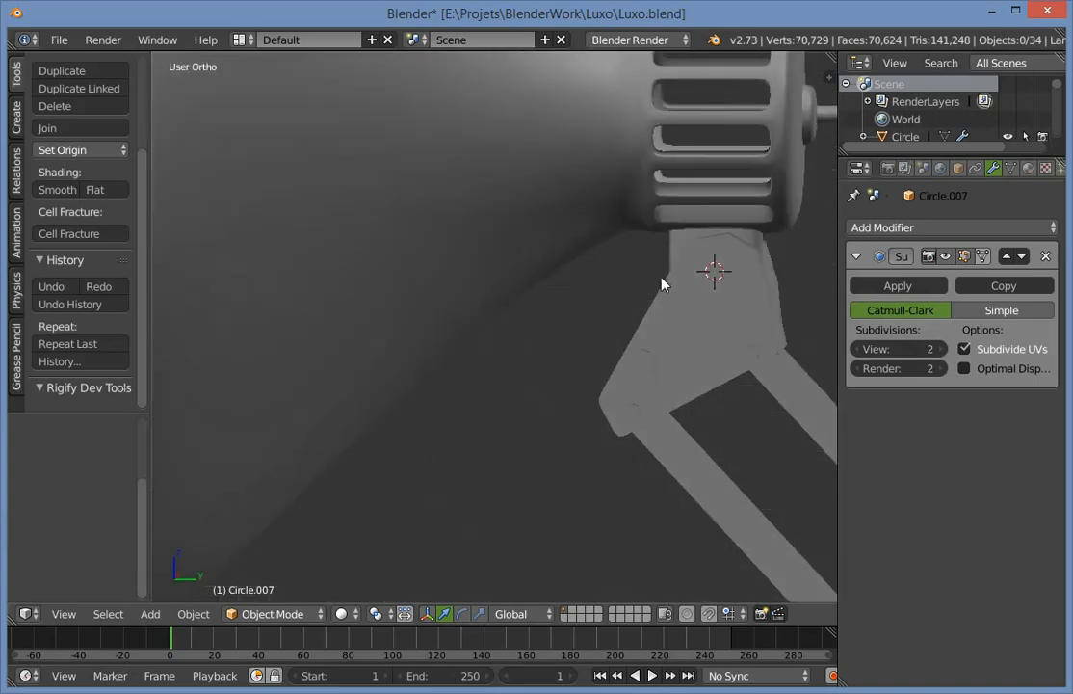
middle_drag(661, 283, 568, 247)
key(ctrl+z)
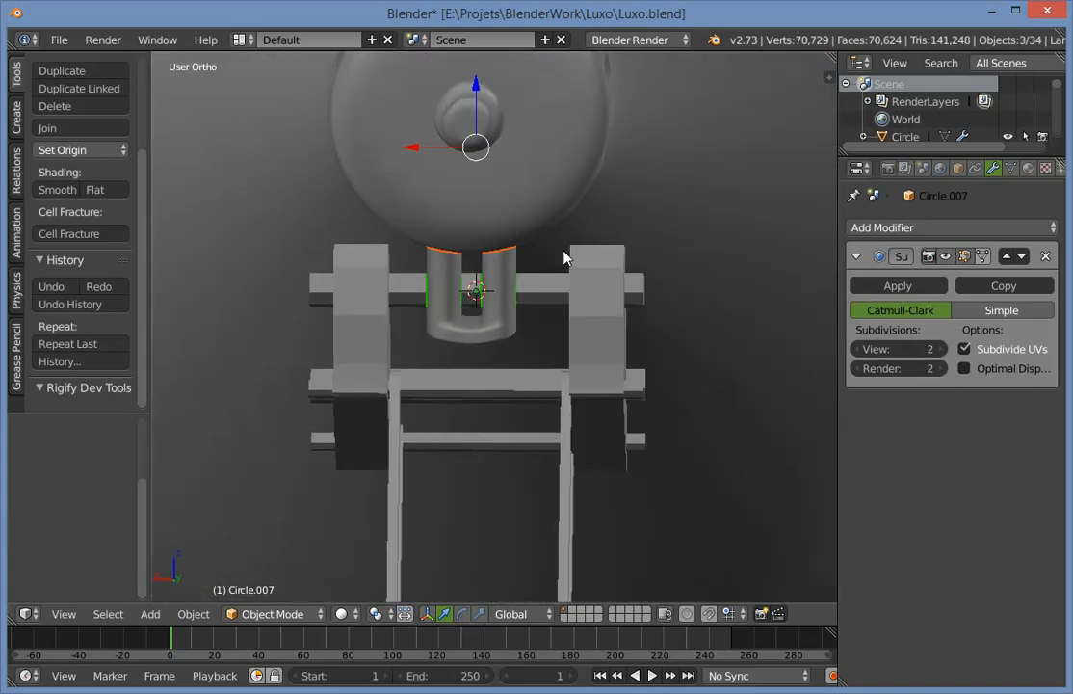
key(g)
key(z)
click(563, 253)
key(a)
Add a UV sphere with 16 segments and 8 rings near the lamp head for the bulb.
scroll(564, 258, down, 6)
middle_drag(497, 335, 561, 491)
key(KP_3)
scroll(530, 342, up, 5)
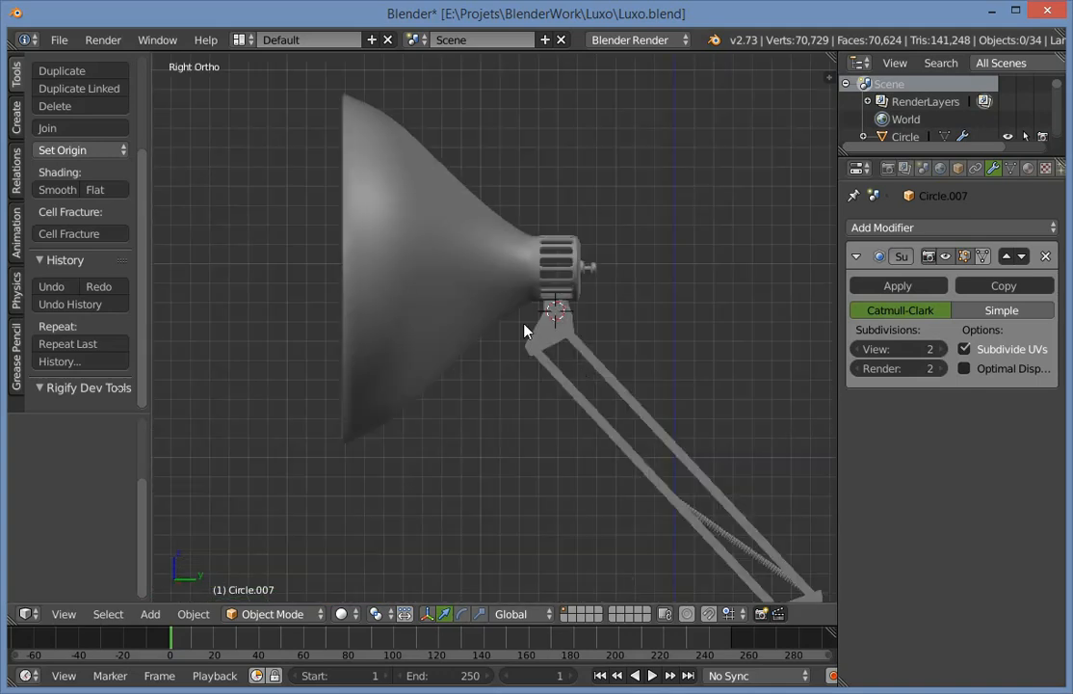
key(z)
scroll(532, 187, up, 3)
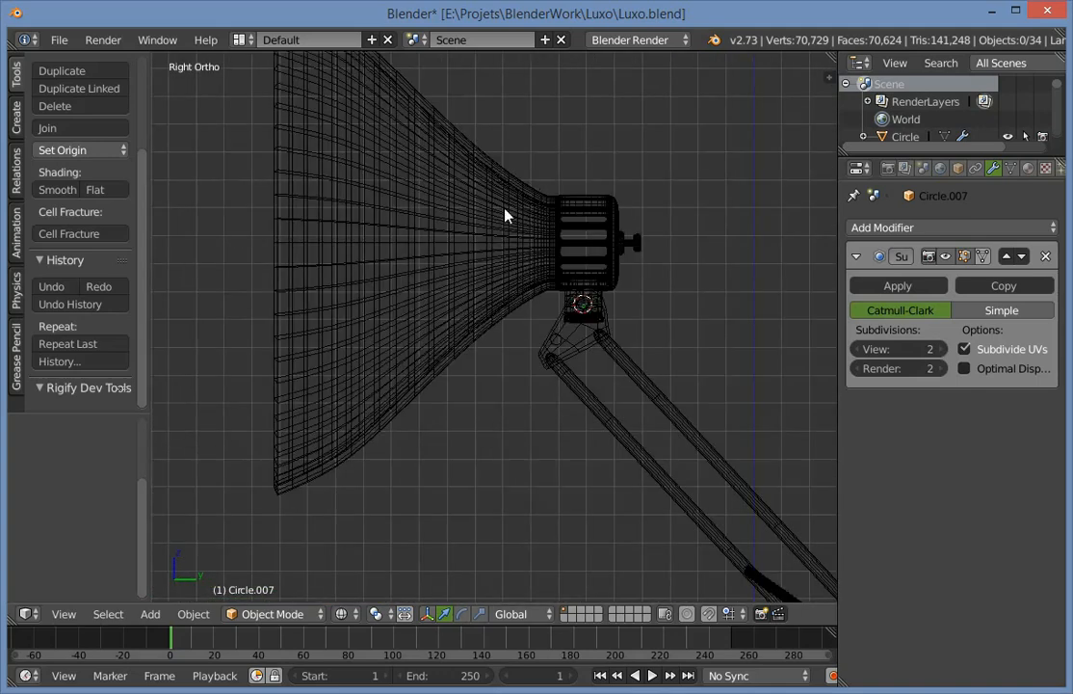
key(shift+a)
mouse_move(515, 218)
click(578, 261)
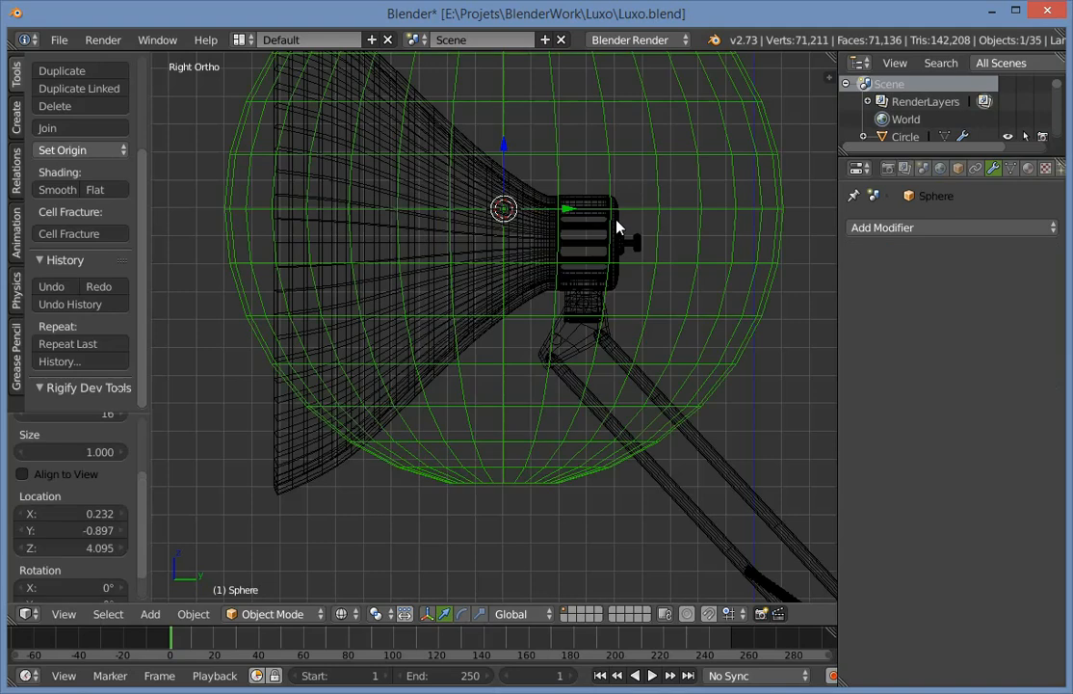
scroll(77, 494, up, 3)
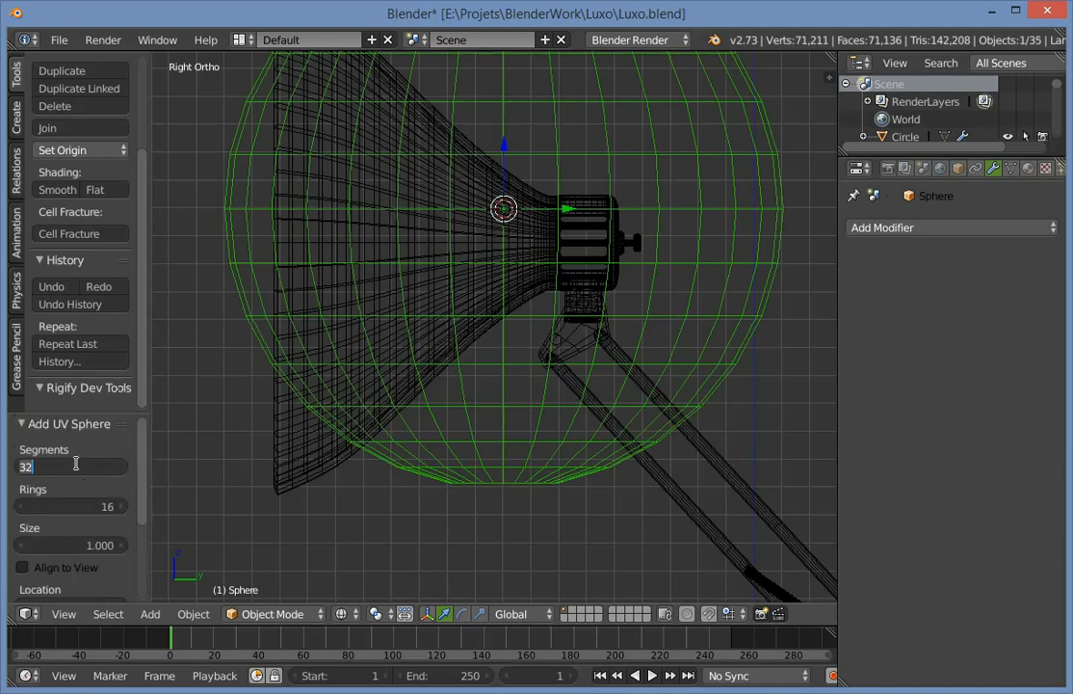
key(Tab)
text(8)
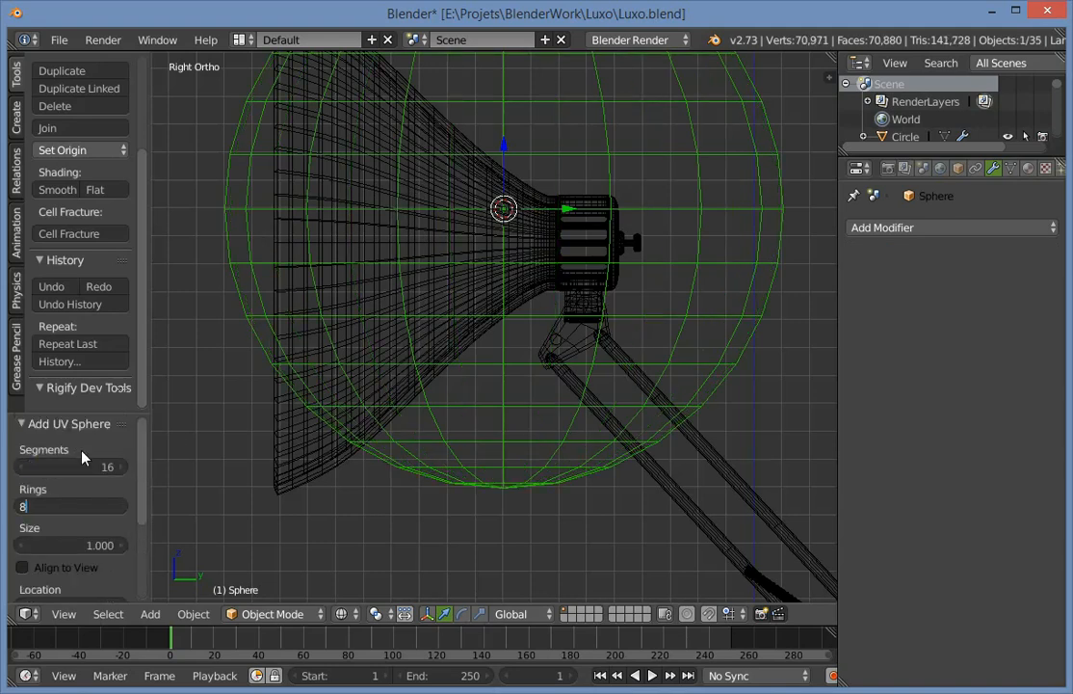
key(Return)
Scale the sphere down to about 0.247 and rotate it -90° in the right side view.
key(s)
click(551, 316)
key(r)
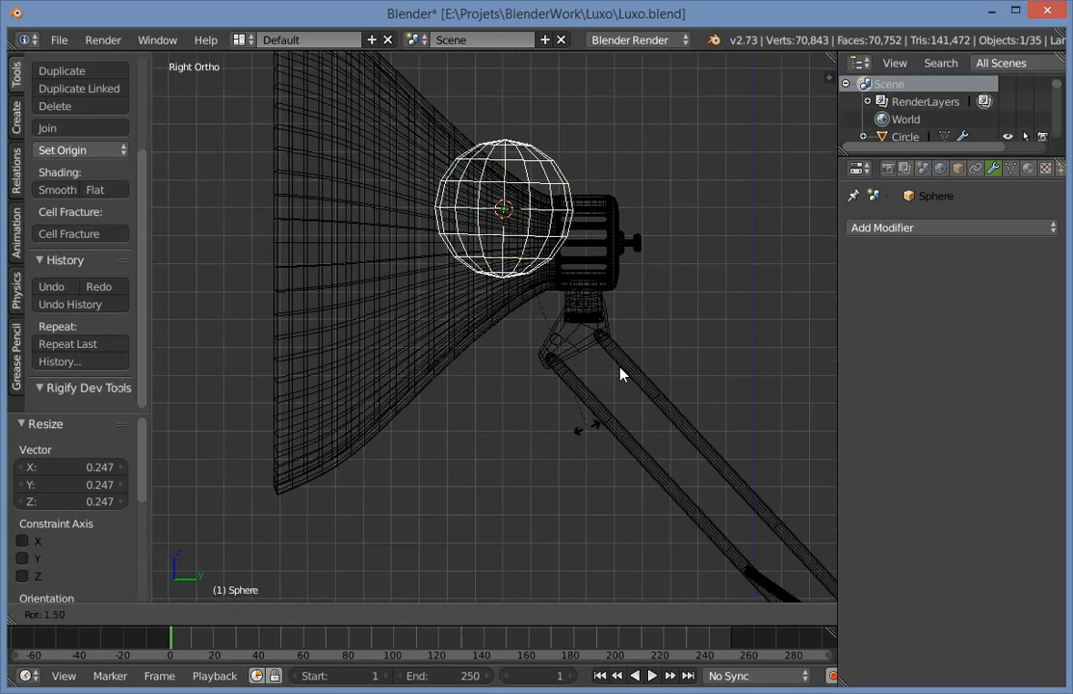
ctrl+click(640, 171)
Shrink the sphere a little more and move it inside the shade, centered on the head's axis.
key(s)
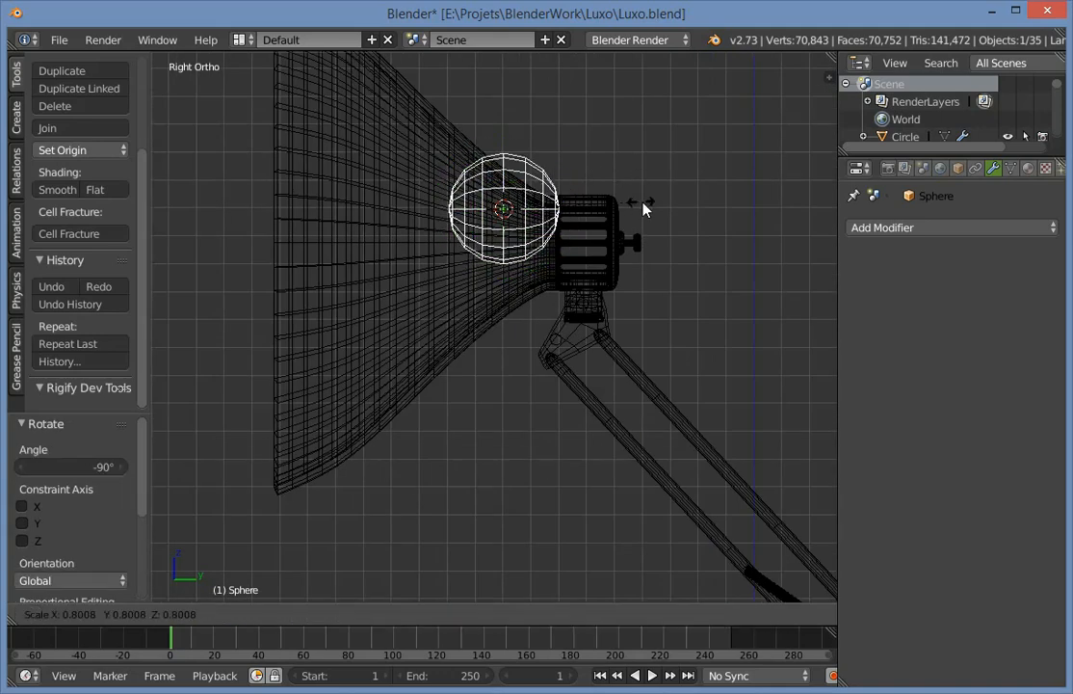
click(641, 204)
key(g)
click(561, 240)
key(s)
click(573, 247)
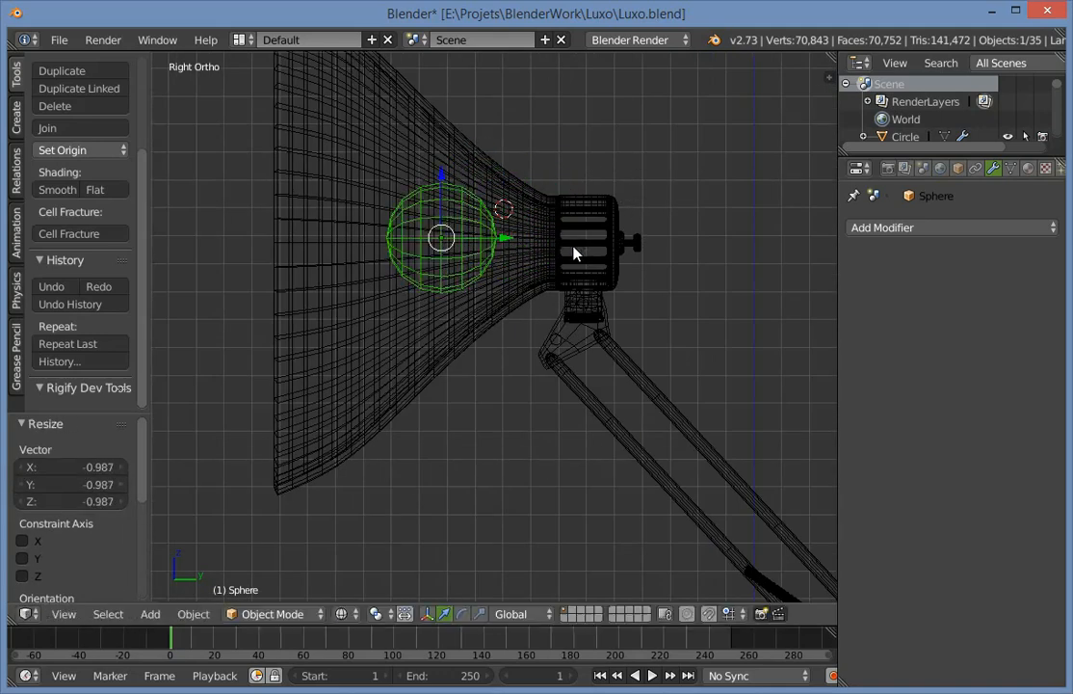
Extrude the sphere's end cap facing the socket a short distance and scale the extruded end to 0.644.
scroll(426, 132, up, 1)
key(Tab)
key(a)
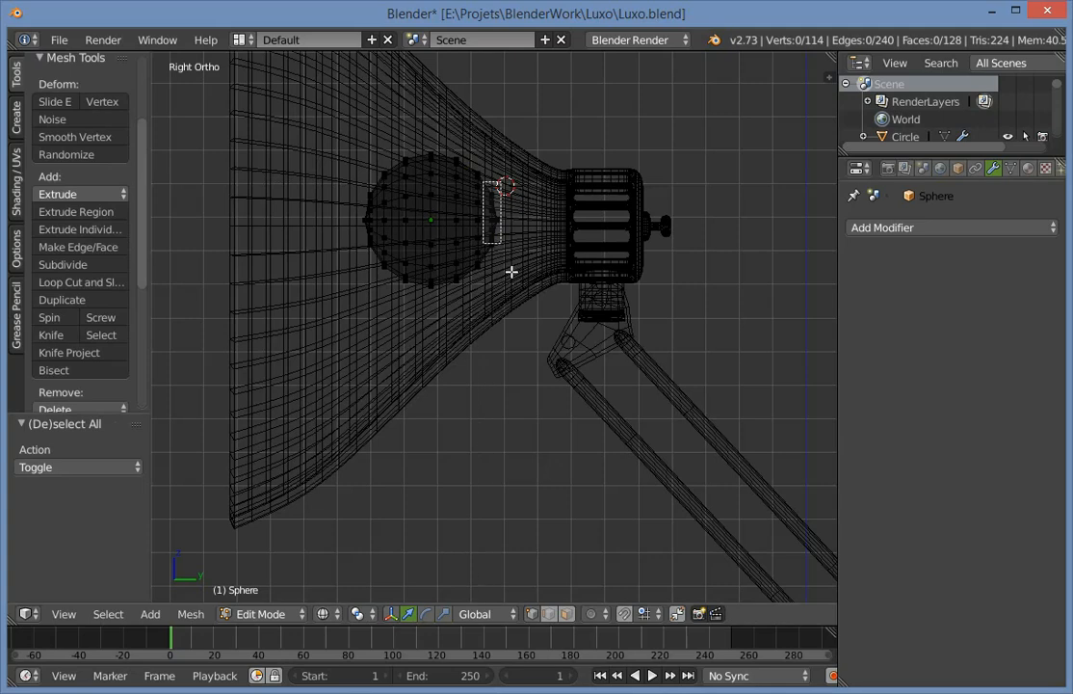
drag(512, 272, 514, 272)
key(e)
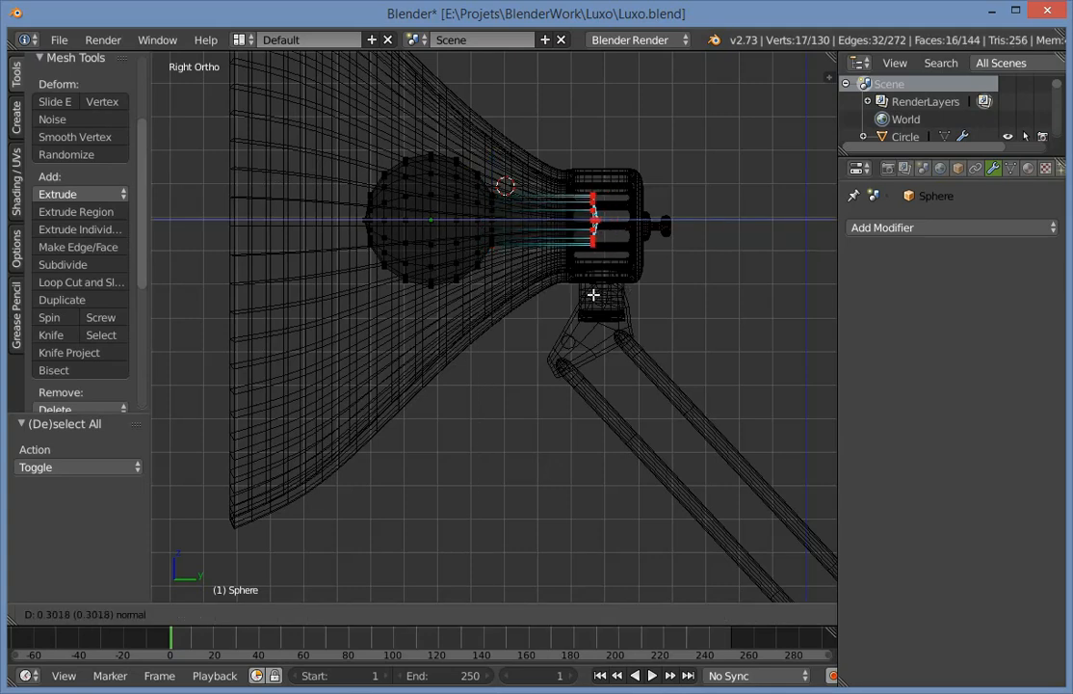
click(542, 298)
click(578, 238)
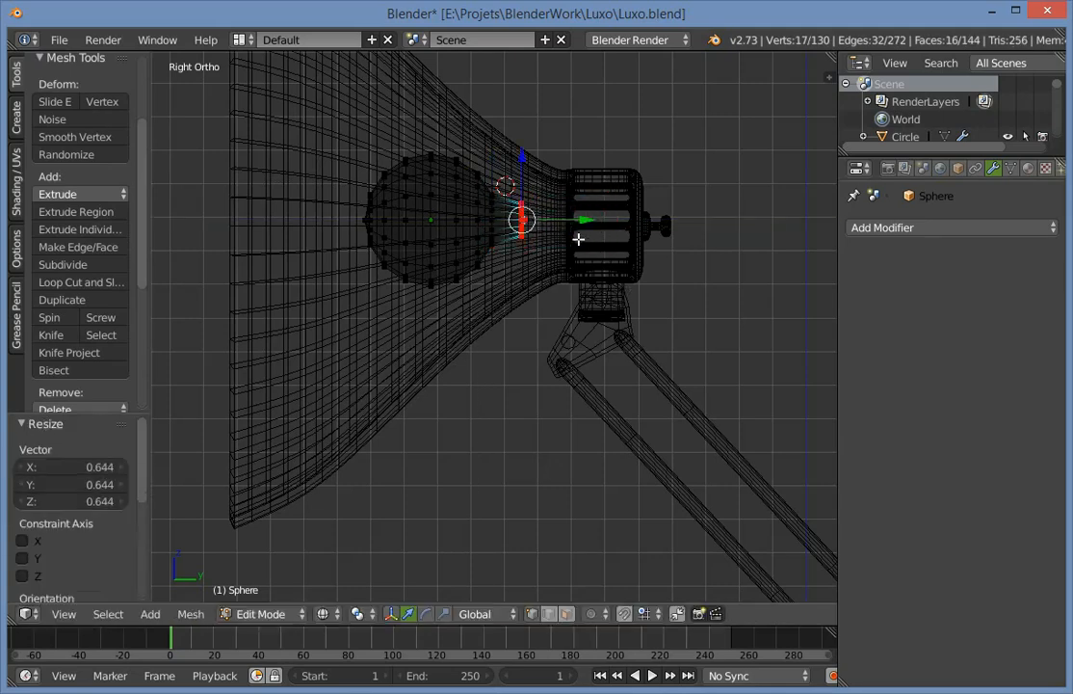
Extrude the narrowed end once more toward the socket to lengthen the bulb's neck.
key(e)
click(580, 239)
key(s)
click(579, 238)
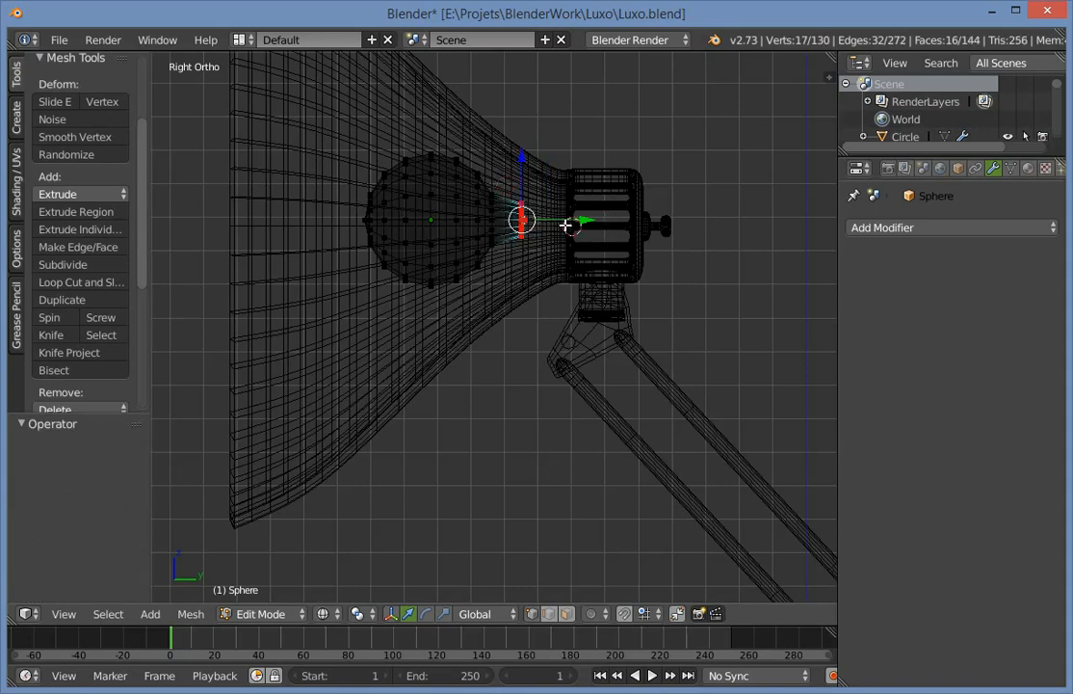
key(Tab)
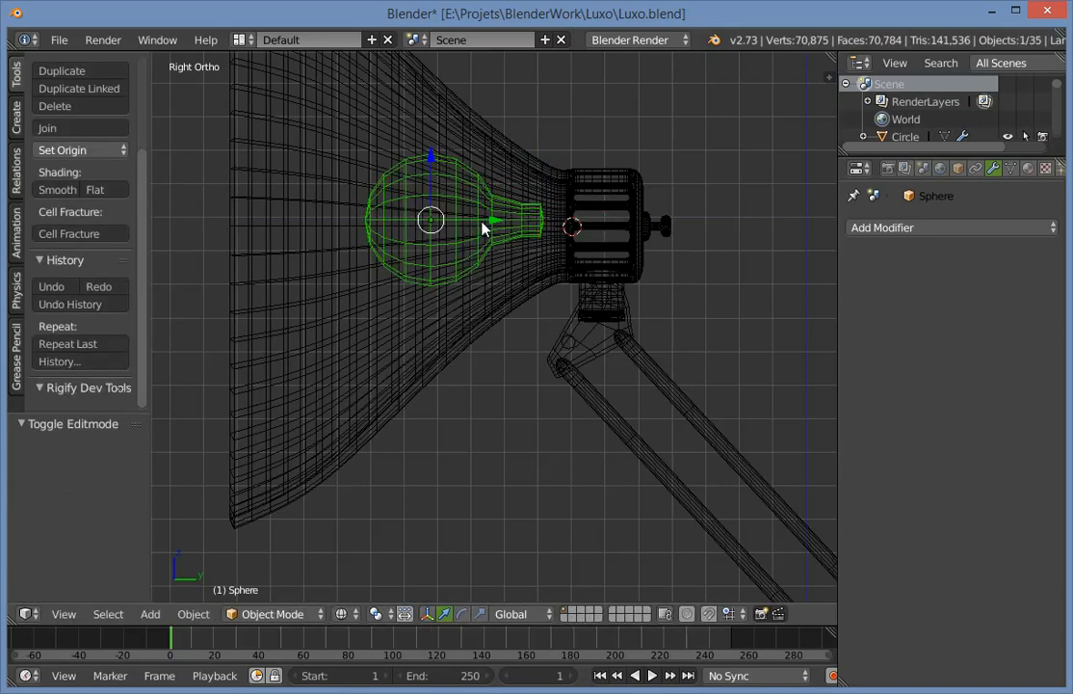
Move the bulb along Y toward the socket and shift it -0.222 along X so it is centered in the shade.
drag(484, 228, 571, 273)
key(Tab)
key(z)
scroll(700, 187, up, 2)
shift+middle_drag(699, 187, 454, 342)
key(Tab)
key(g)
key(x)
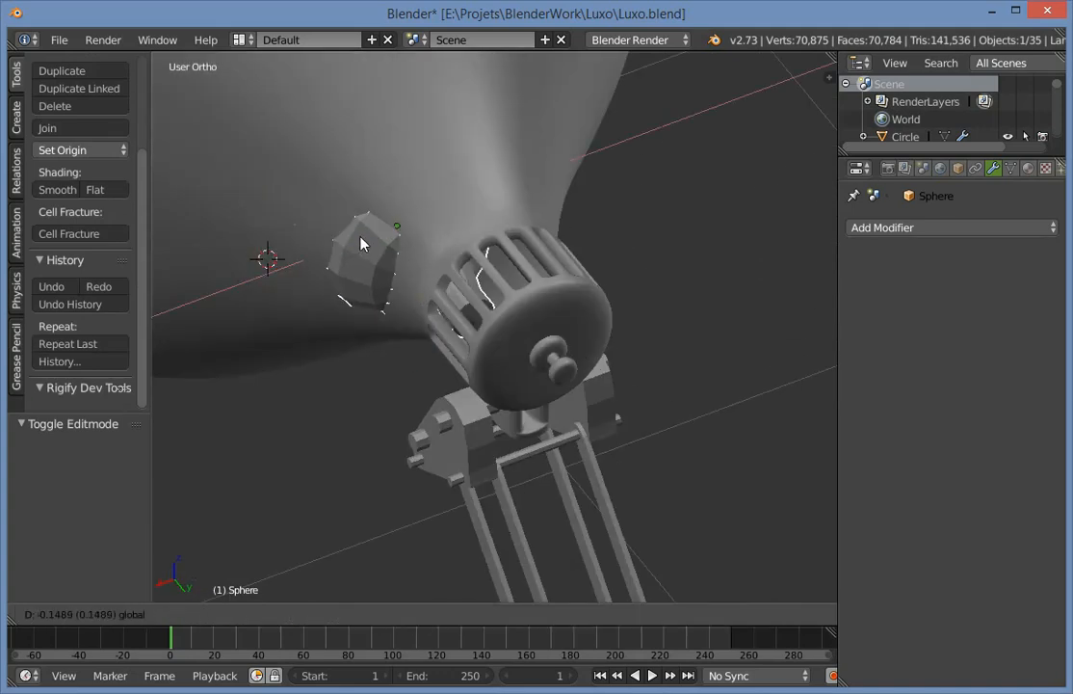
click(380, 231)
scroll(376, 236, down, 6)
middle_drag(302, 311, 611, 244)
scroll(624, 296, up, 4)
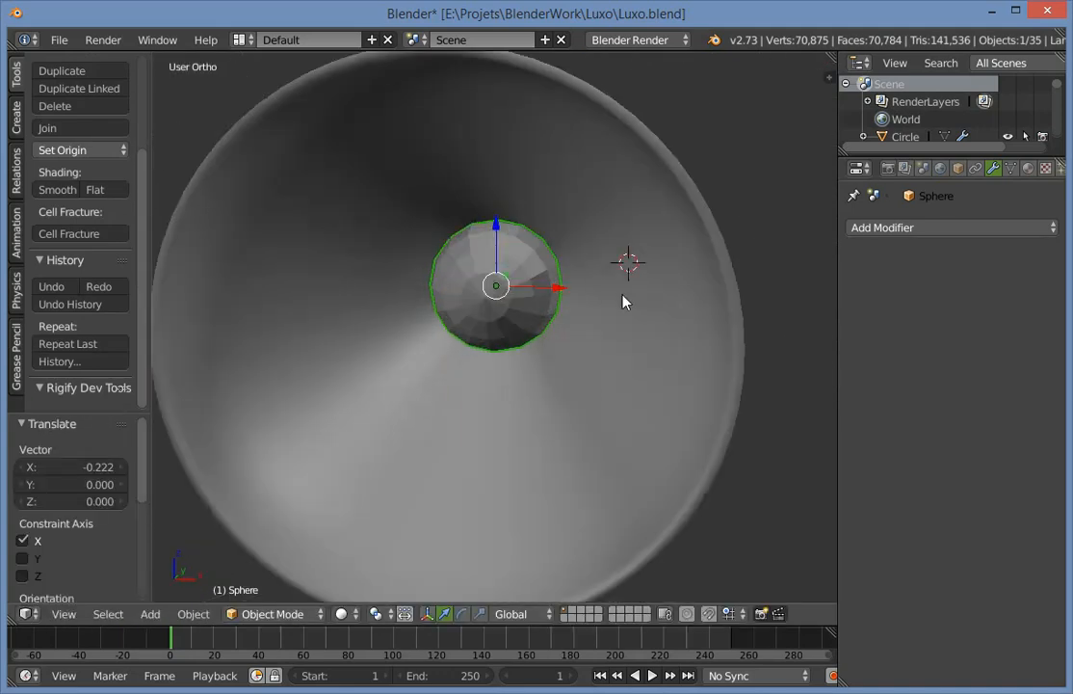
Delete the extruded neck vertices, including the end pole, leaving the bulb open on the socket side.
scroll(621, 297, down, 1)
key(KP_3)
key(z)
key(Tab)
scroll(572, 196, up, 6)
key(a)
key(b)
drag(523, 99, 665, 277)
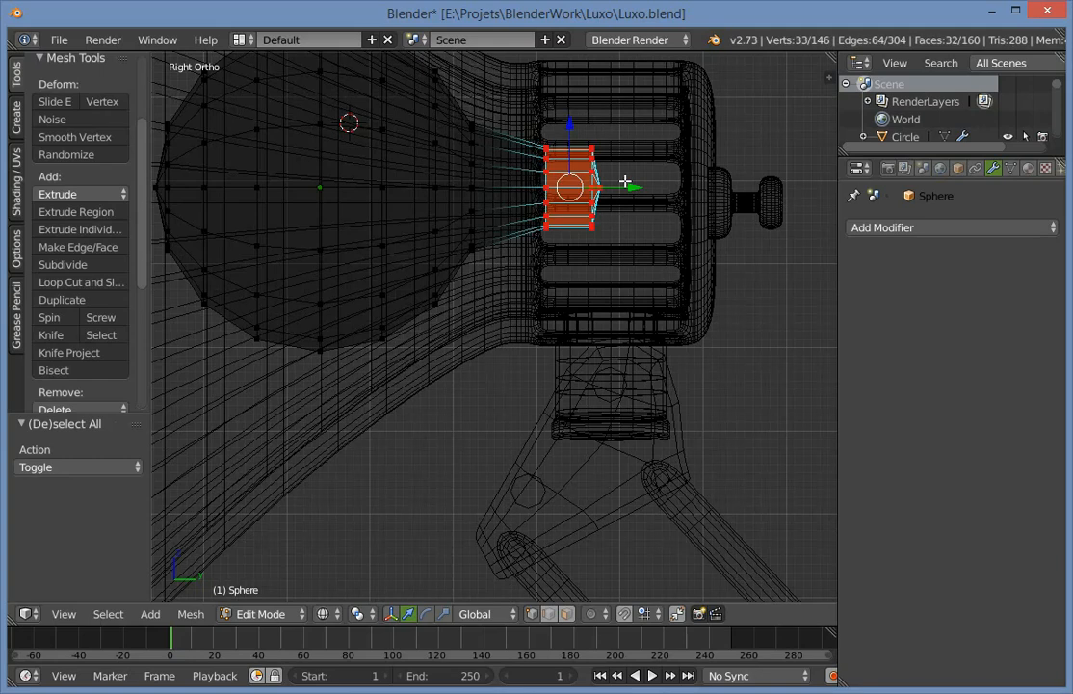
key(x)
click(628, 144)
Scale the ring at the bulb's open end to about 1.19 and move the bulb about 0.07 along Y toward the socket.
key(b)
drag(448, 91, 521, 279)
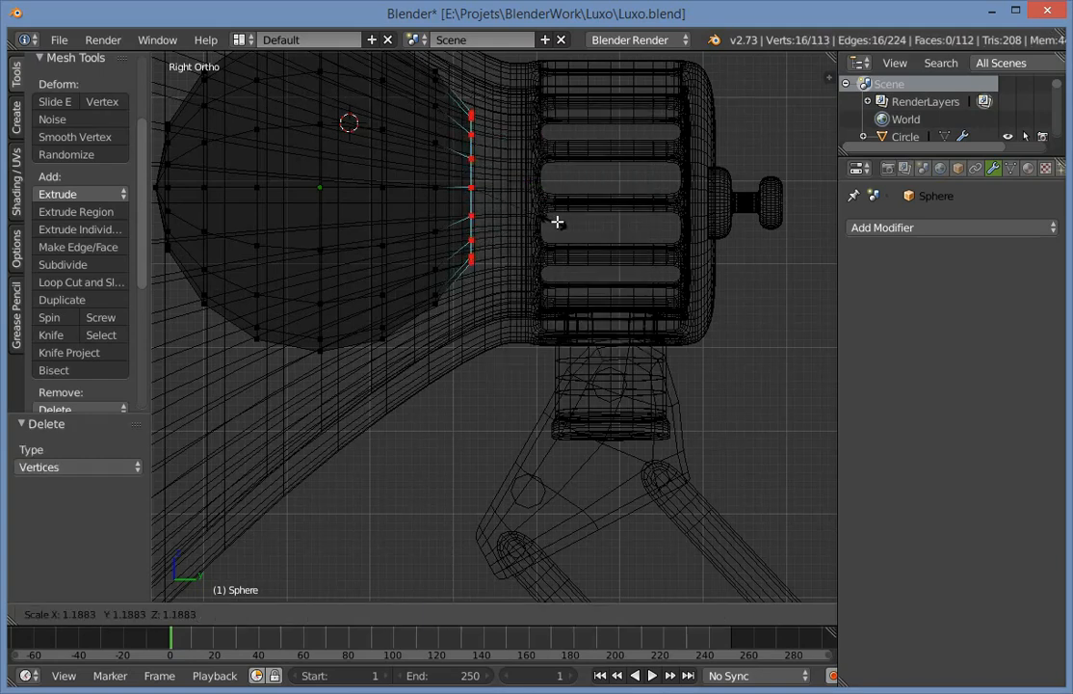
key(Tab)
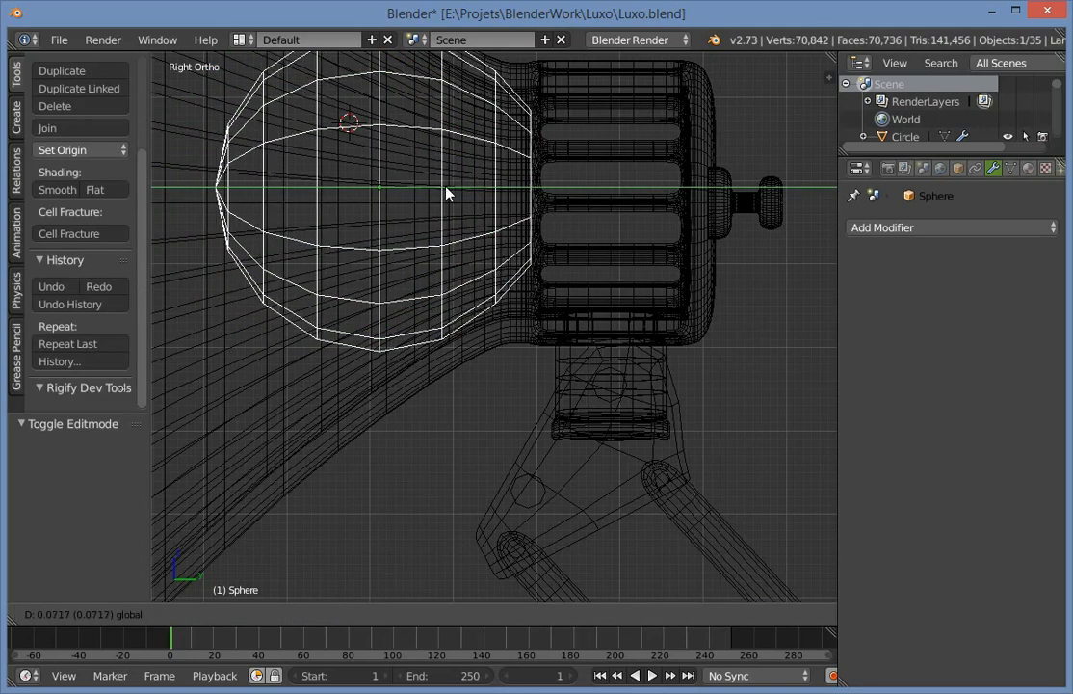
Examine the bulb's placement through the socket vents and from the front of the shade.
key(a)
key(z)
mouse_move(599, 228)
middle_down()
mouse_move(558, 284)
mouse_move(476, 287)
mouse_move(461, 260)
middle_up()
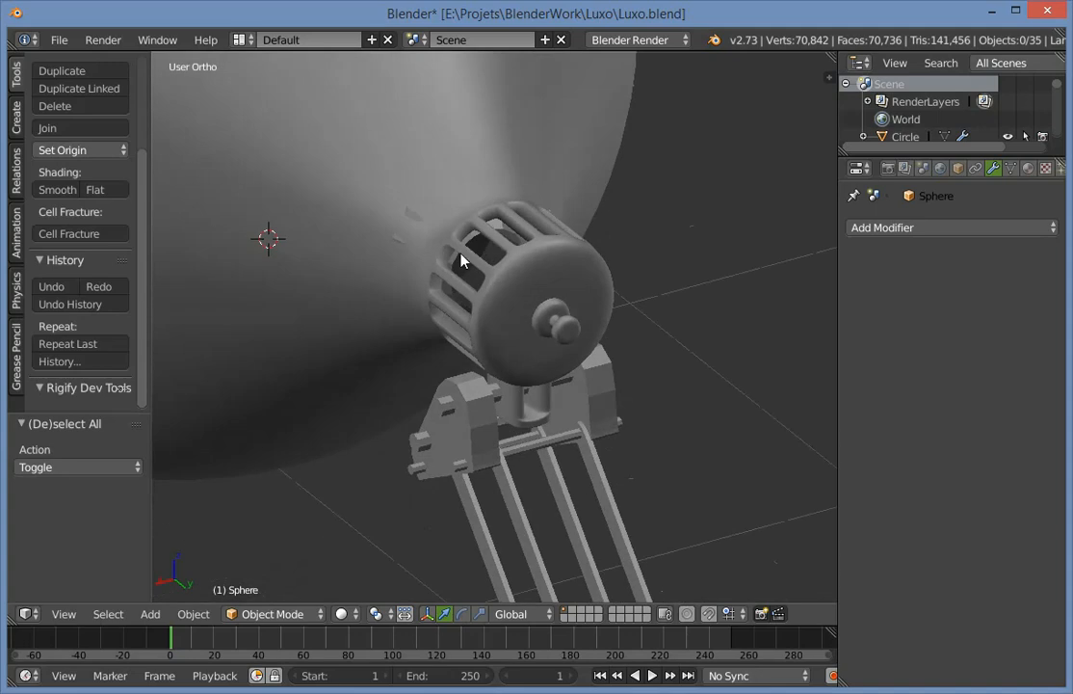
right_click(481, 241)
key(z)
right_click(479, 240)
key(z)
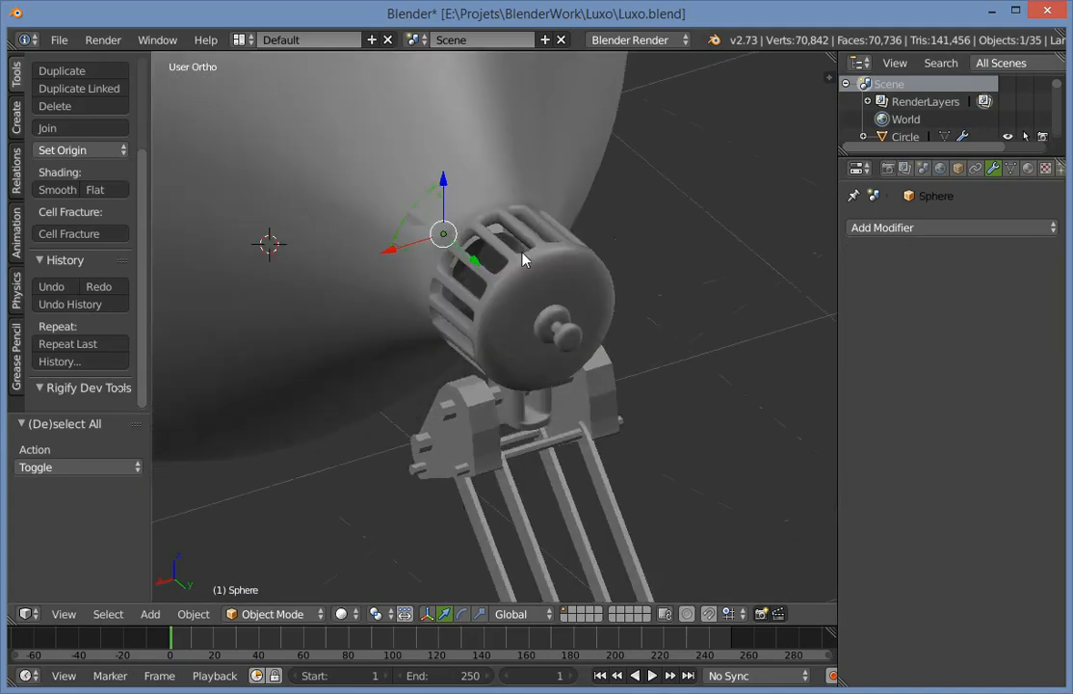
key(KP_Decimal)
scroll(579, 275, down, 4)
middle_drag(578, 275, 541, 332)
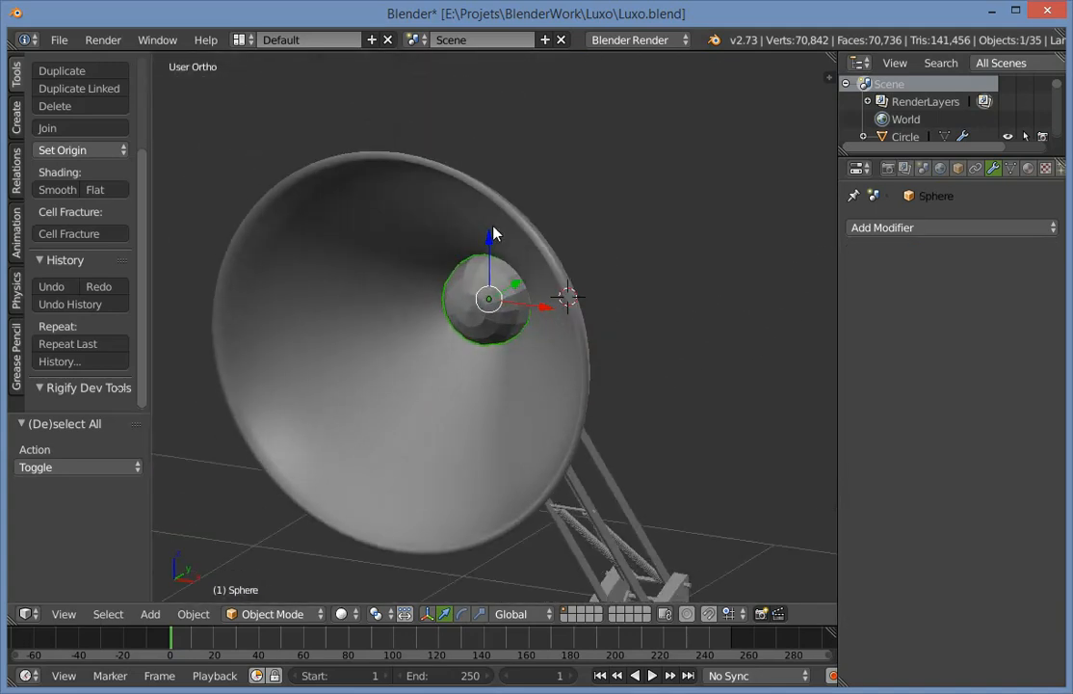
Extrude the bulb's open edge loop toward the socket, scale it to 0.780 and adjust its position along Y.
drag(491, 232, 487, 279)
key(KP_3)
key(z)
key(Tab)
alt+right_click(523, 251)
key(e)
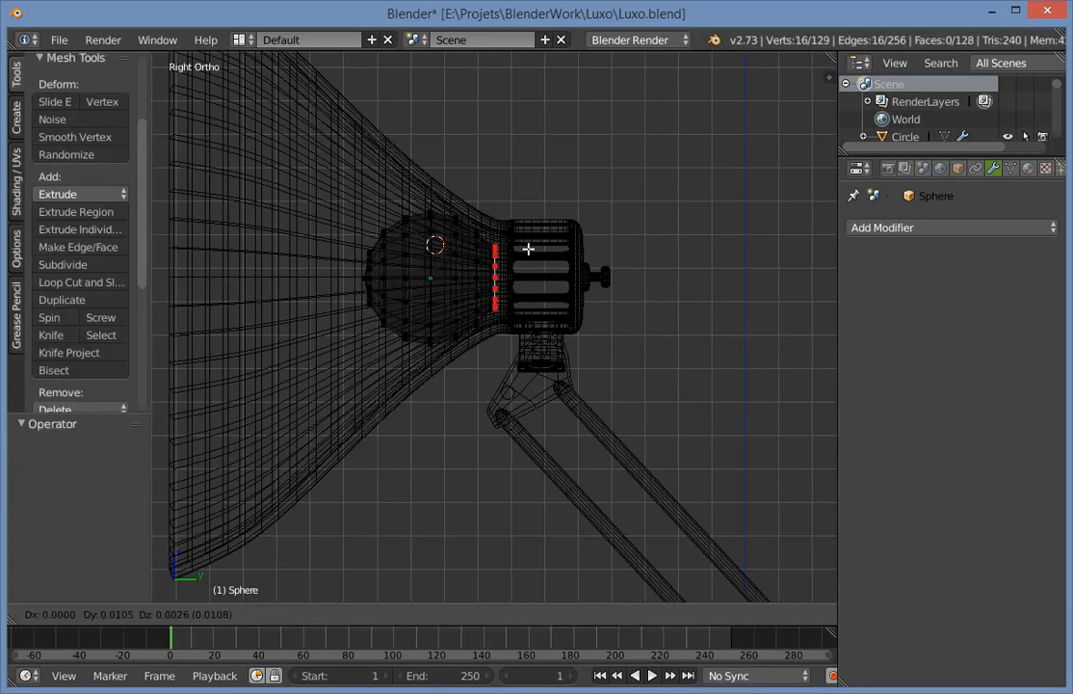
ctrl+click(554, 256)
scroll(590, 273, up, 4)
key(s)
click(633, 301)
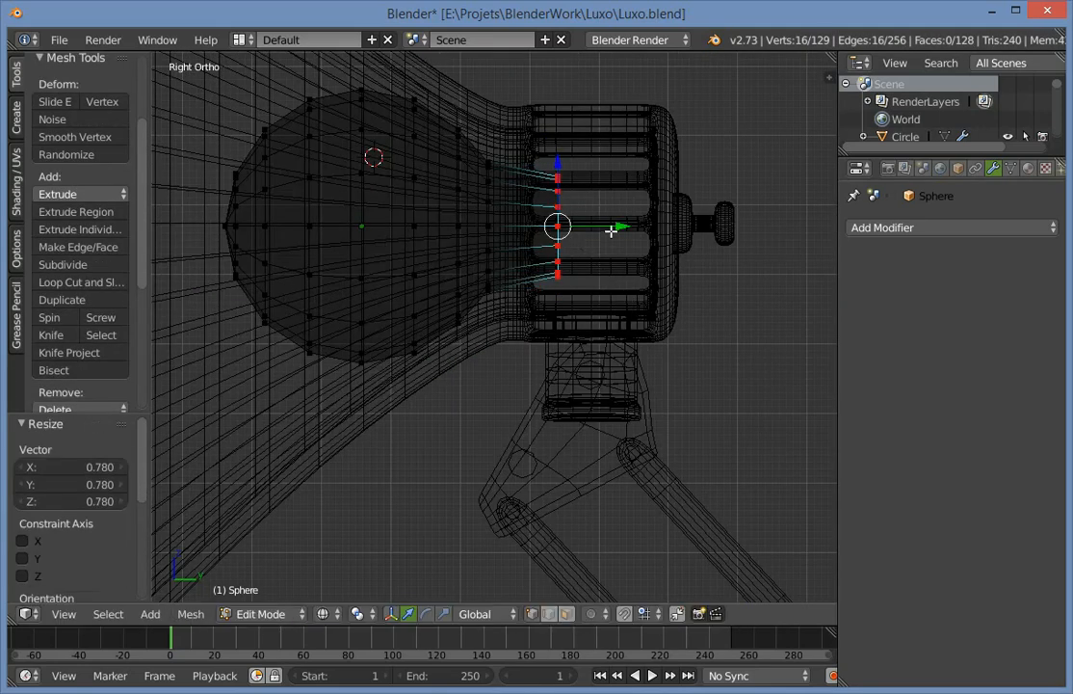
drag(611, 230, 585, 225)
Smooth the bulb's shading and add a Subdivision Surface modifier to it.
key(Tab)
key(z)
scroll(335, 312, down, 8)
mouse_move(335, 312)
middle_down()
mouse_move(551, 314)
mouse_move(534, 335)
mouse_move(526, 260)
middle_up()
scroll(534, 335, up, 1)
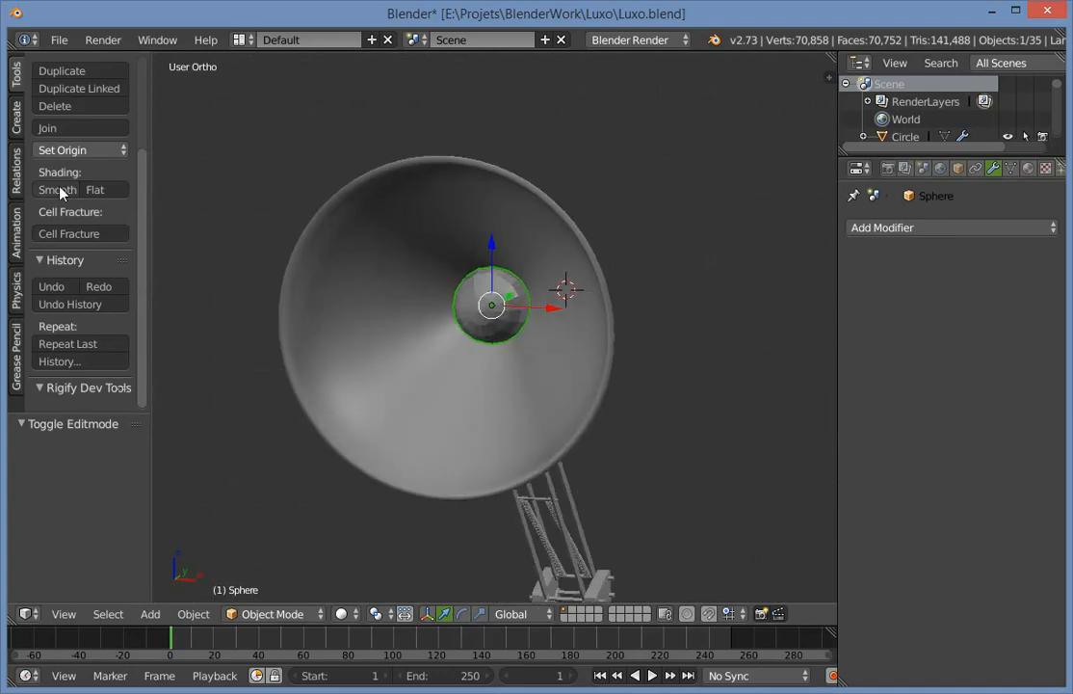
click(906, 231)
click(743, 524)
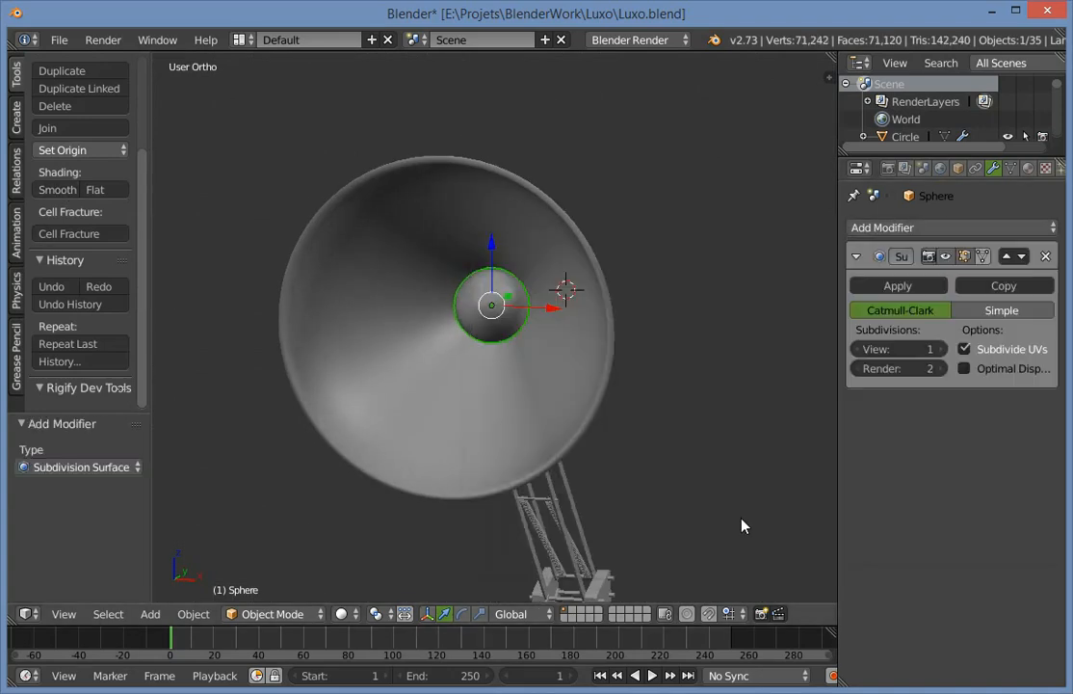
key(a)
scroll(516, 419, down, 9)
middle_drag(515, 419, 508, 349)
scroll(509, 349, up, 5)
scroll(510, 339, up, 6)
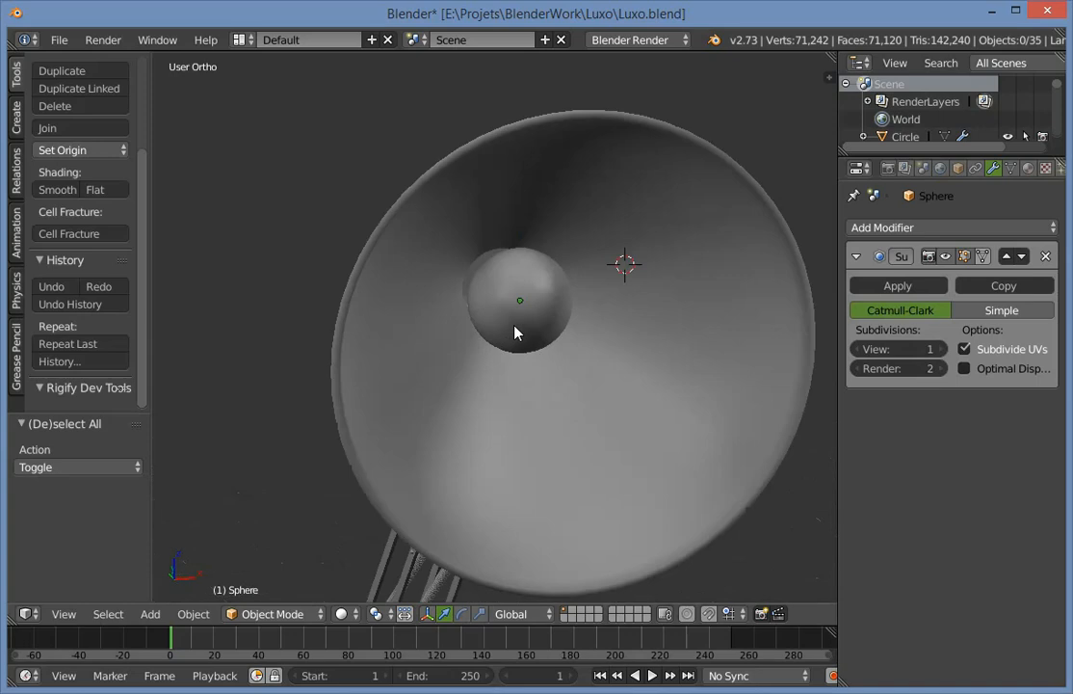
Scale the bulb up to about 1.28 and reposition it inside the shade.
right_click(514, 331)
key(KP_3)
key(z)
scroll(597, 286, up, 2)
key(s)
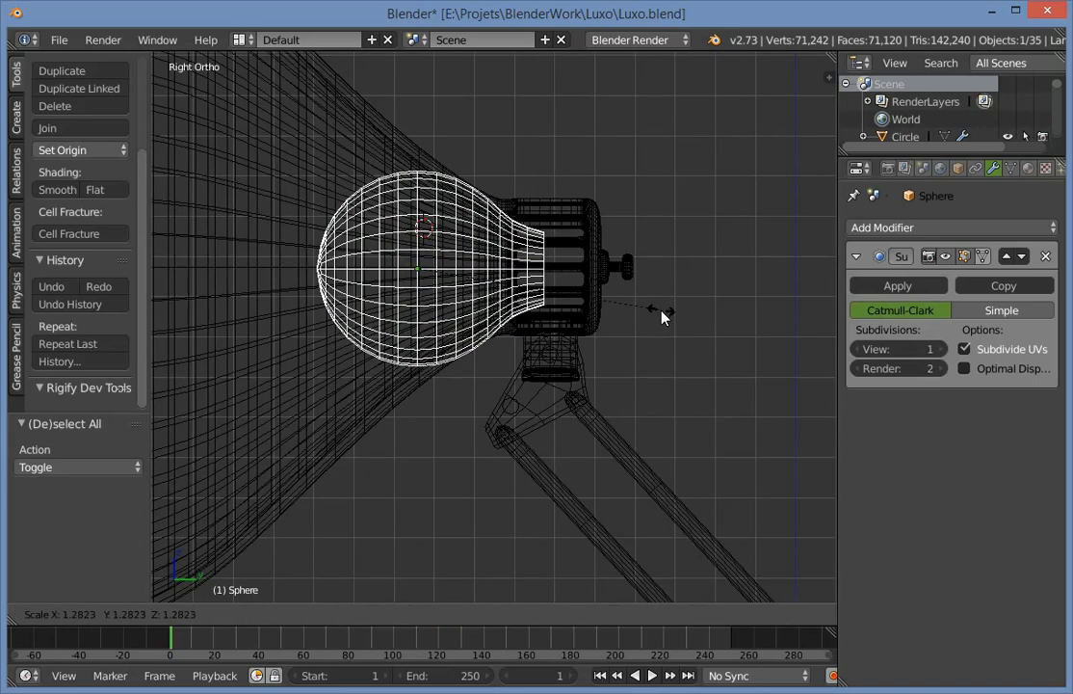
click(661, 309)
key(g)
click(595, 309)
Move the bulb along Y away from the socket, toward the shade's opening.
key(z)
scroll(505, 311, down, 9)
key(a)
middle_drag(405, 376, 557, 310)
right_click(507, 308)
key(KP_3)
scroll(558, 307, up, 6)
key(Tab)
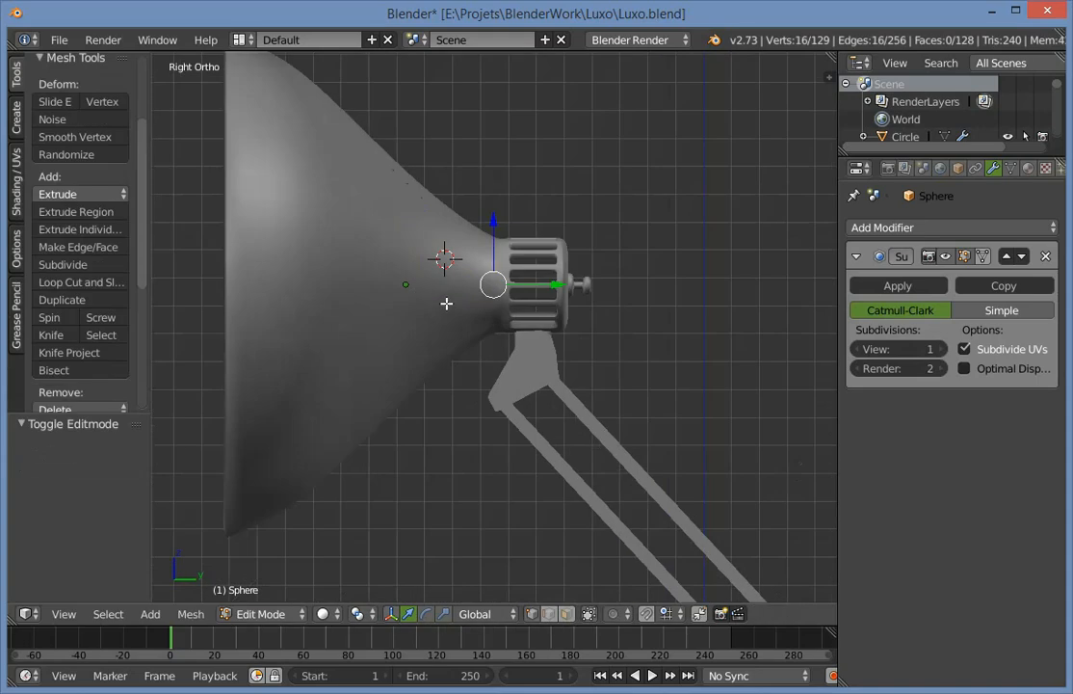
key(Tab)
drag(450, 284, 427, 287)
Extrude the neck's end loop 0.117 along Y into the socket and scale it to about 0.90.
key(z)
key(Tab)
key(a)
key(e)
right_click(516, 290)
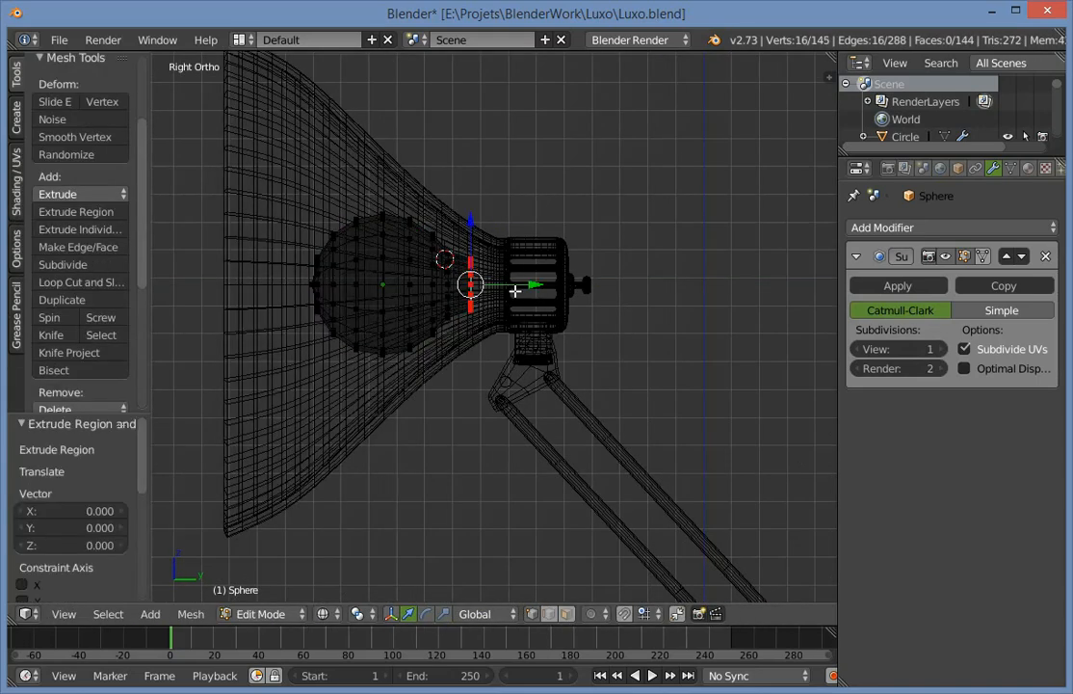
drag(542, 291, 561, 280)
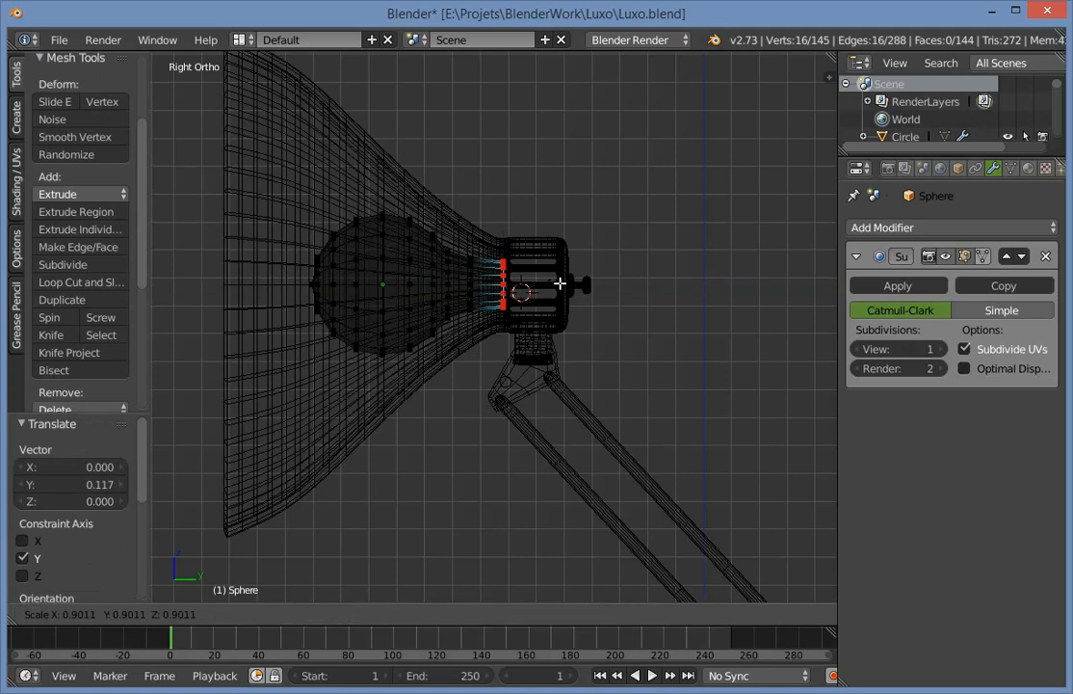
Finish editing the bulb's mesh, check the whole lamp and save the file.
key(Tab)
key(z)
mouse_move(561, 281)
middle_down()
mouse_move(654, 321)
mouse_move(659, 376)
middle_up()
key(a)
scroll(616, 407, down, 7)
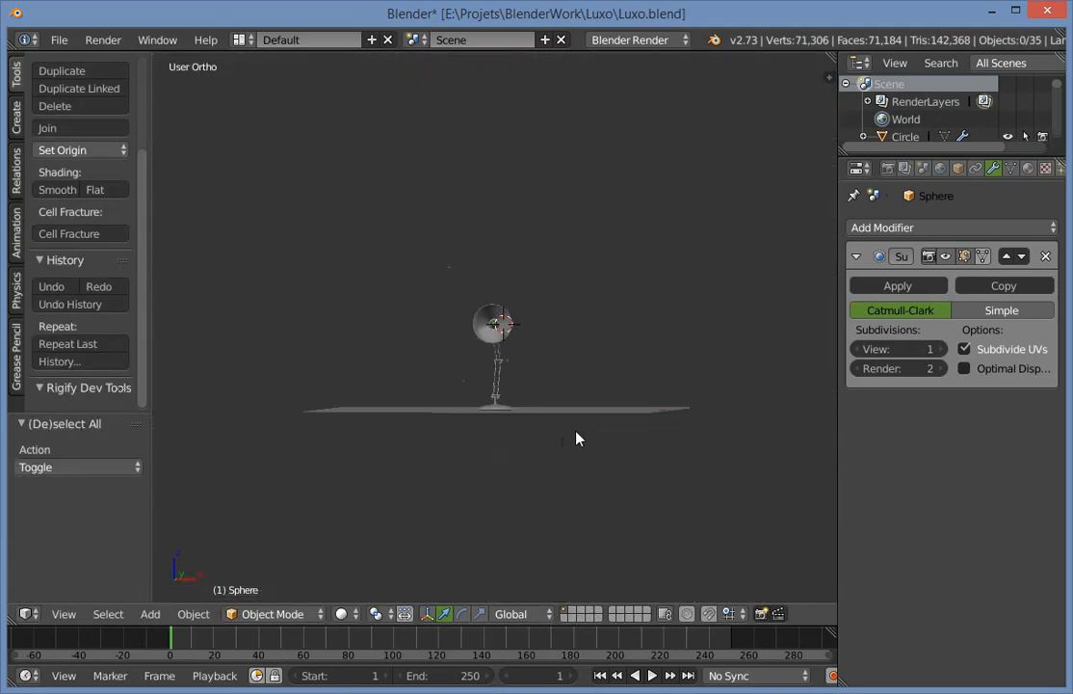
scroll(525, 470, up, 5)
middle_drag(575, 438, 576, 409)
key(ctrl+s)
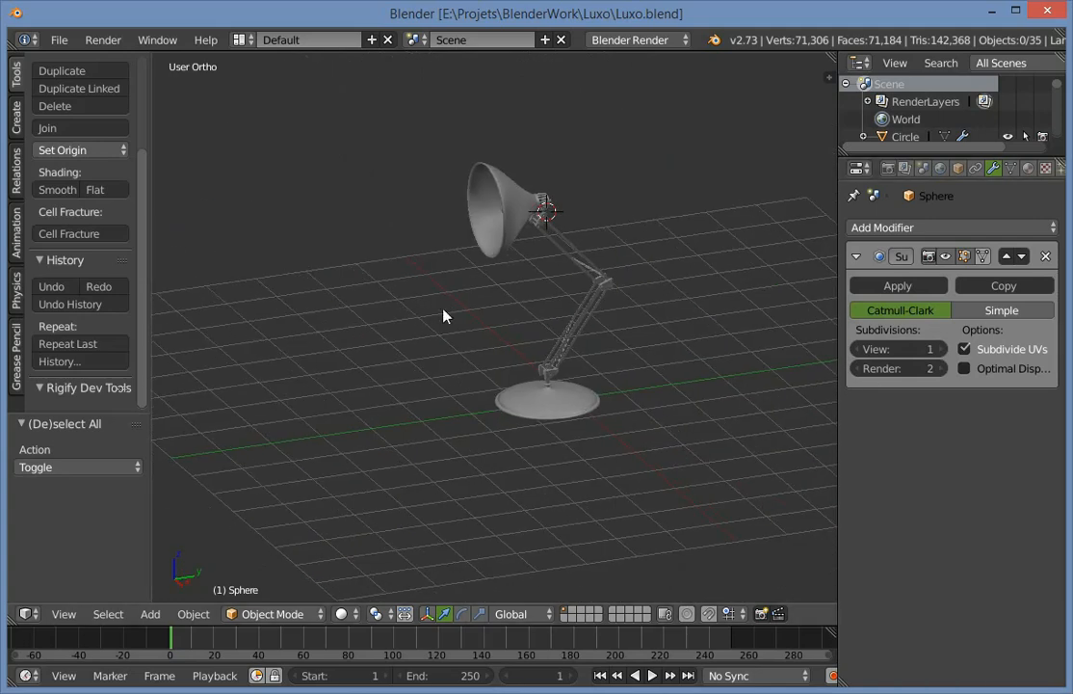
Scale the small switch knob at the back of the lamp head to 1.166.
middle_drag(443, 315, 563, 297)
middle_drag(672, 268, 454, 271)
key(KP_3)
right_click(473, 270)
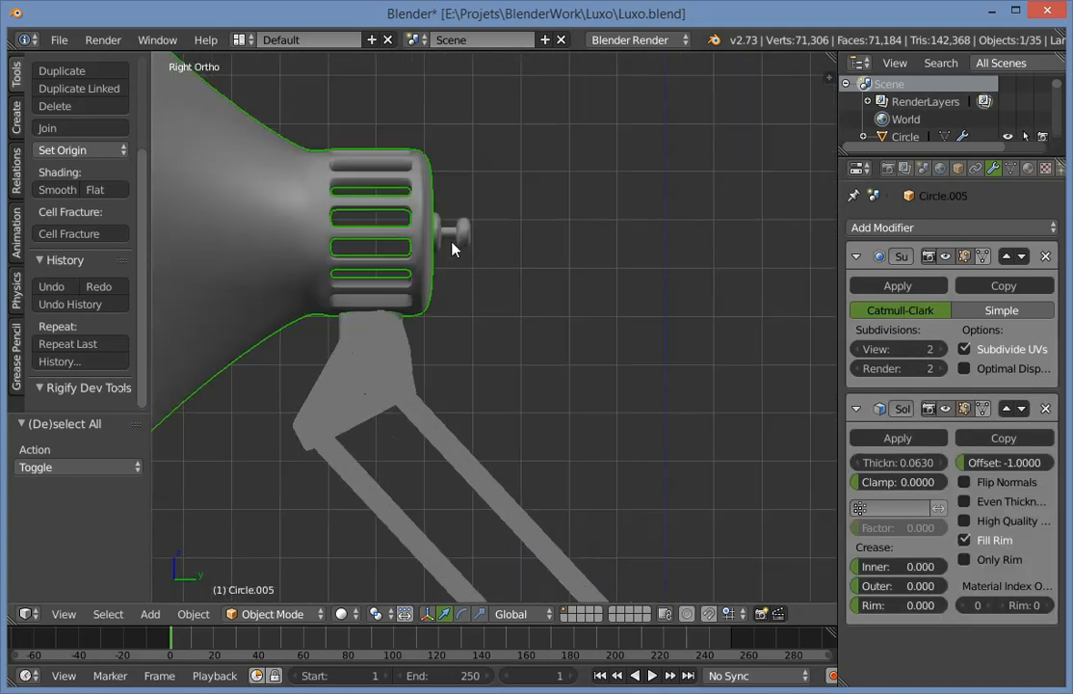
right_click(469, 258)
key(z)
scroll(463, 245, up, 2)
key(s)
click(504, 273)
key(z)
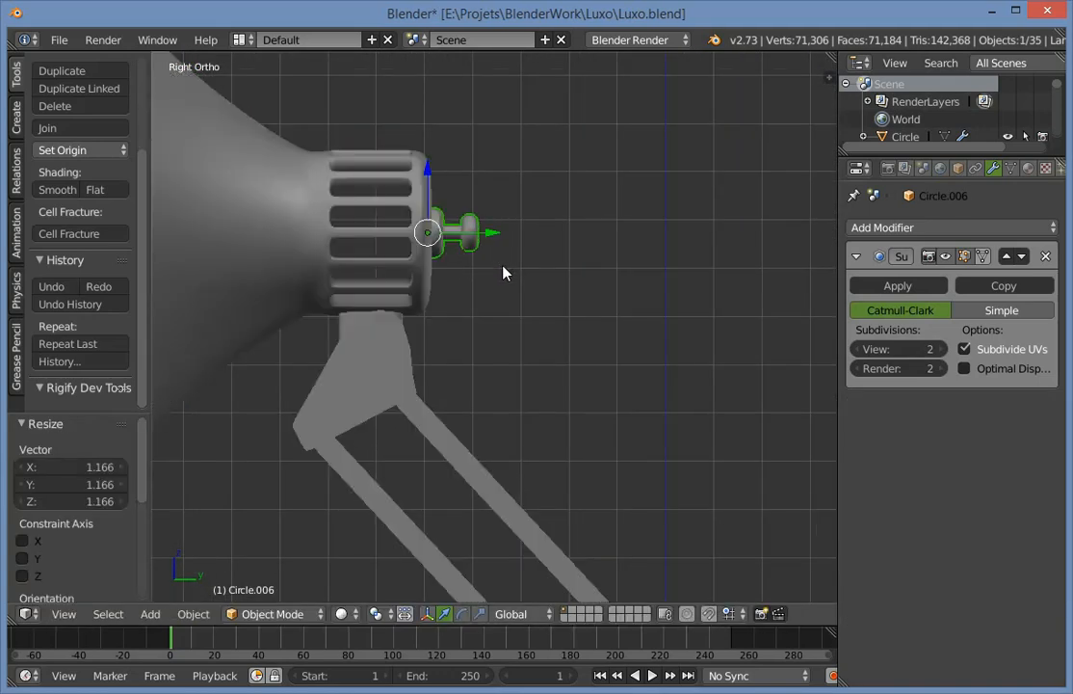
Deselect everything, set the view to perspective and save Luxo.blend again.
key(a)
scroll(478, 407, down, 9)
mouse_move(487, 531)
shift+middle_down()
mouse_move(498, 457)
mouse_move(514, 490)
mouse_move(652, 505)
shift+middle_up()
scroll(506, 472, down, 4)
key(KP_5)
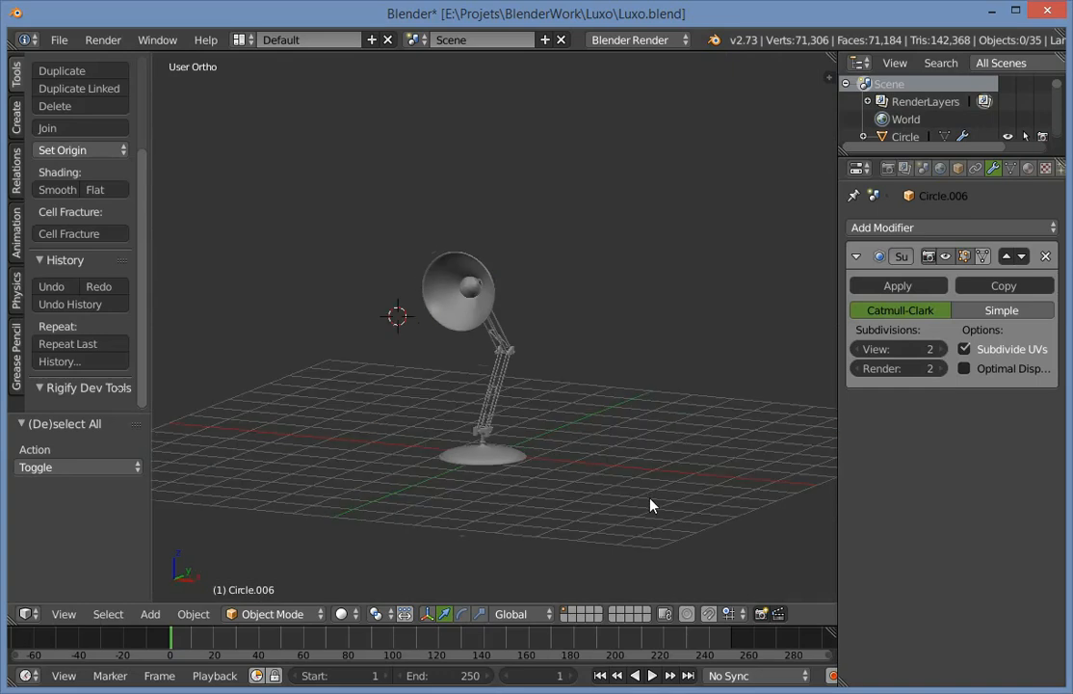
key(ctrl+s)
click(595, 428)
Select the round part of the bulb's mesh without the neck and scale it up to about 1.15.
scroll(597, 421, up, 3)
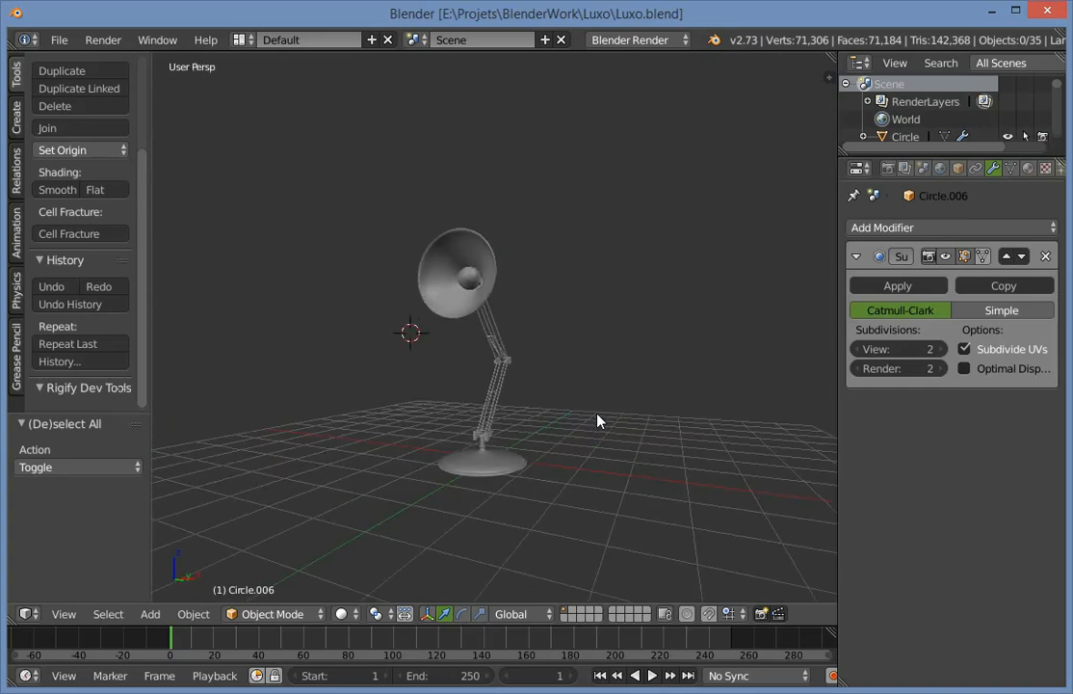
key(KP_5)
key(KP_5)
scroll(535, 295, up, 5)
scroll(536, 295, up, 5)
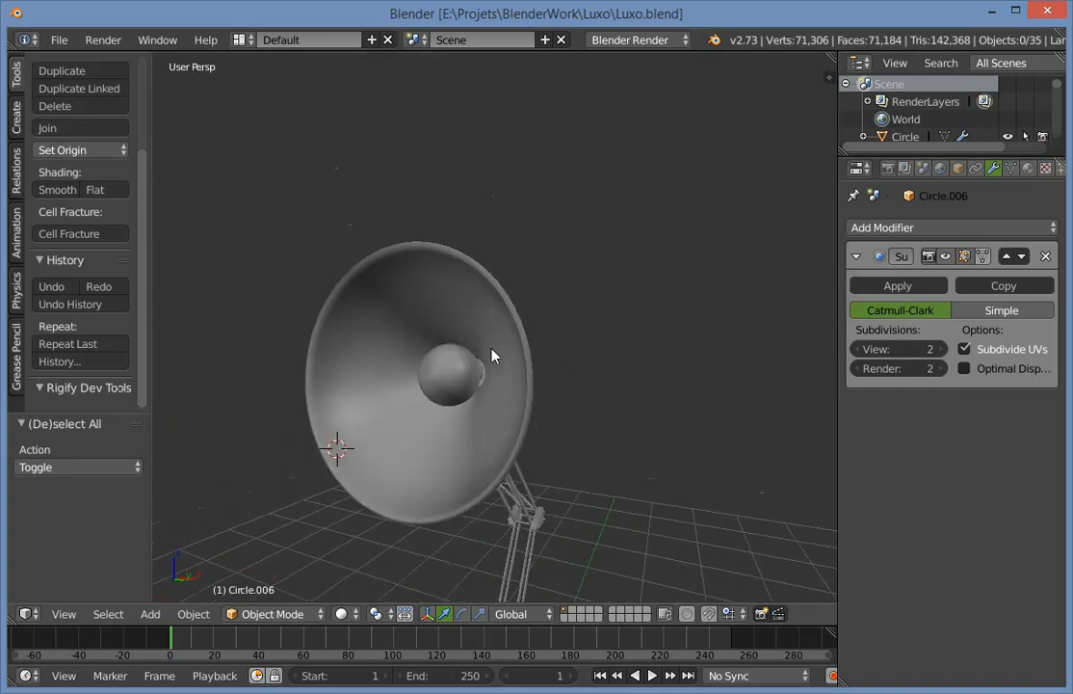
right_click(457, 437)
key(KP_3)
key(Tab)
key(z)
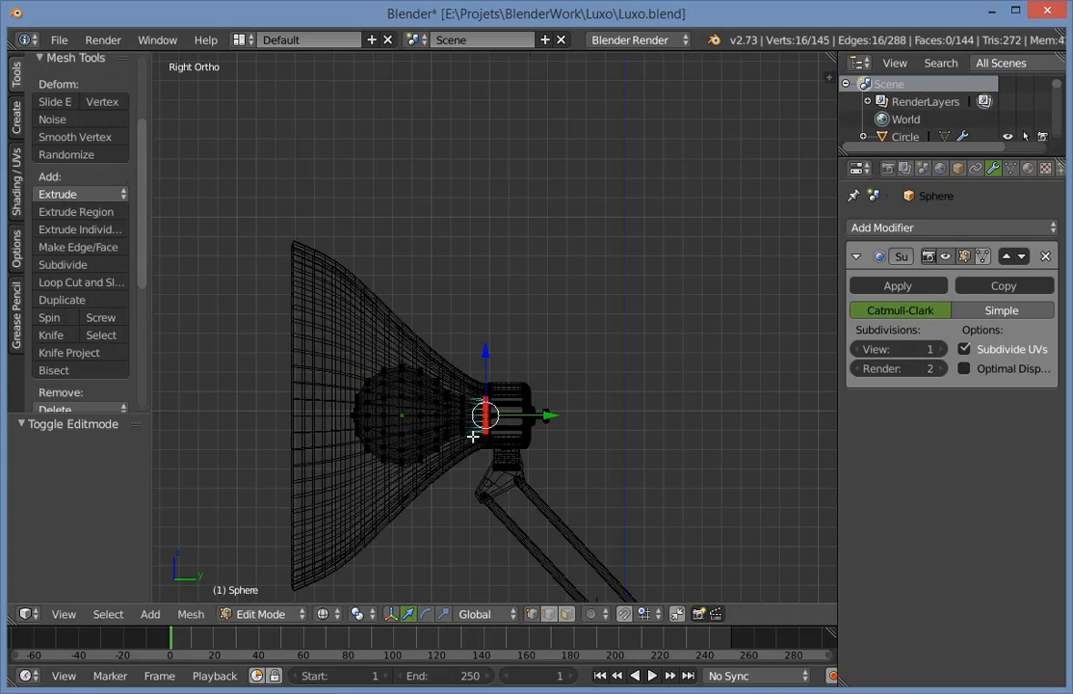
scroll(419, 300, up, 5)
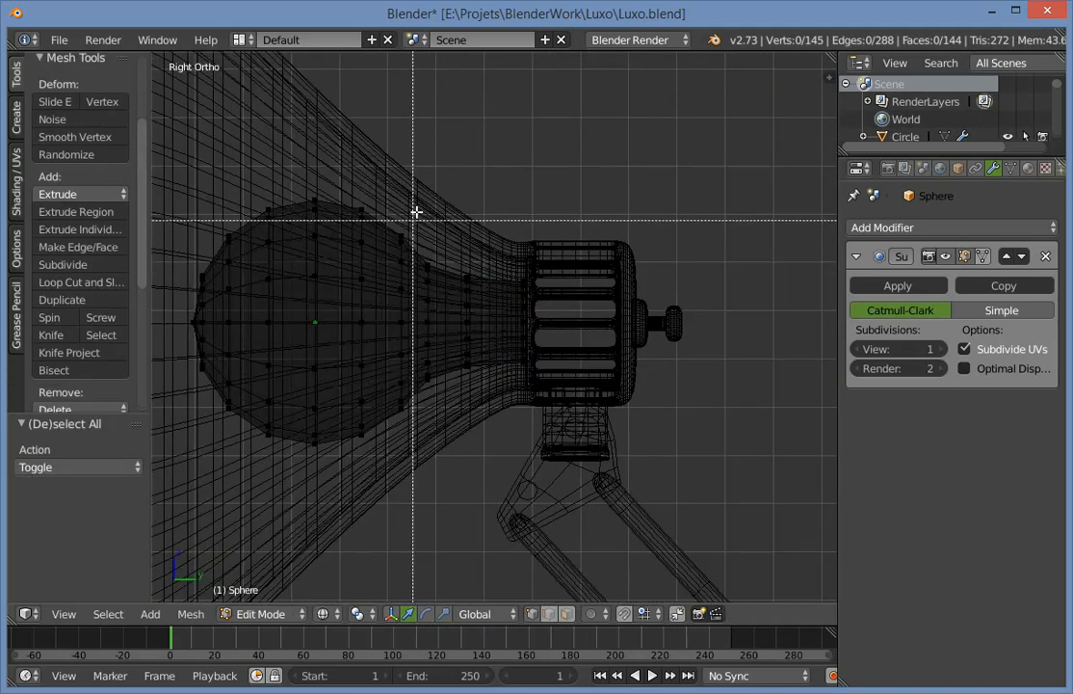
drag(416, 211, 134, 503)
scroll(480, 347, down, 3)
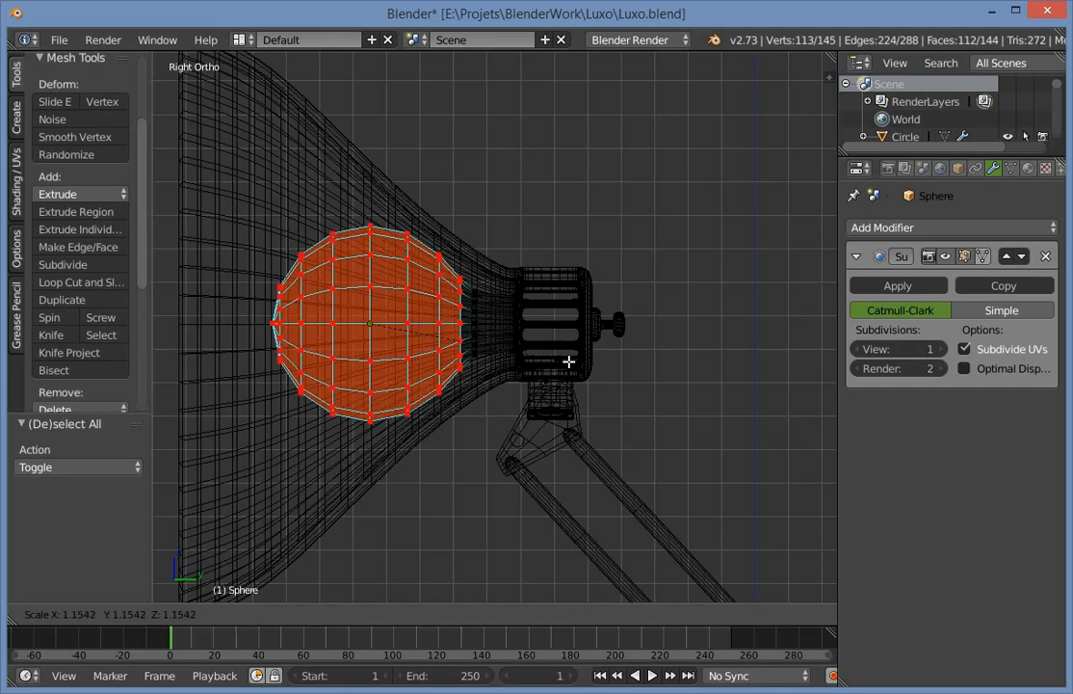
Scale the bulb's round part back down slightly, to about 0.96, judging its size from the front of the shade.
key(Tab)
key(z)
scroll(430, 388, down, 3)
middle_drag(430, 388, 602, 391)
key(Tab)
scroll(651, 386, up, 2)
key(s)
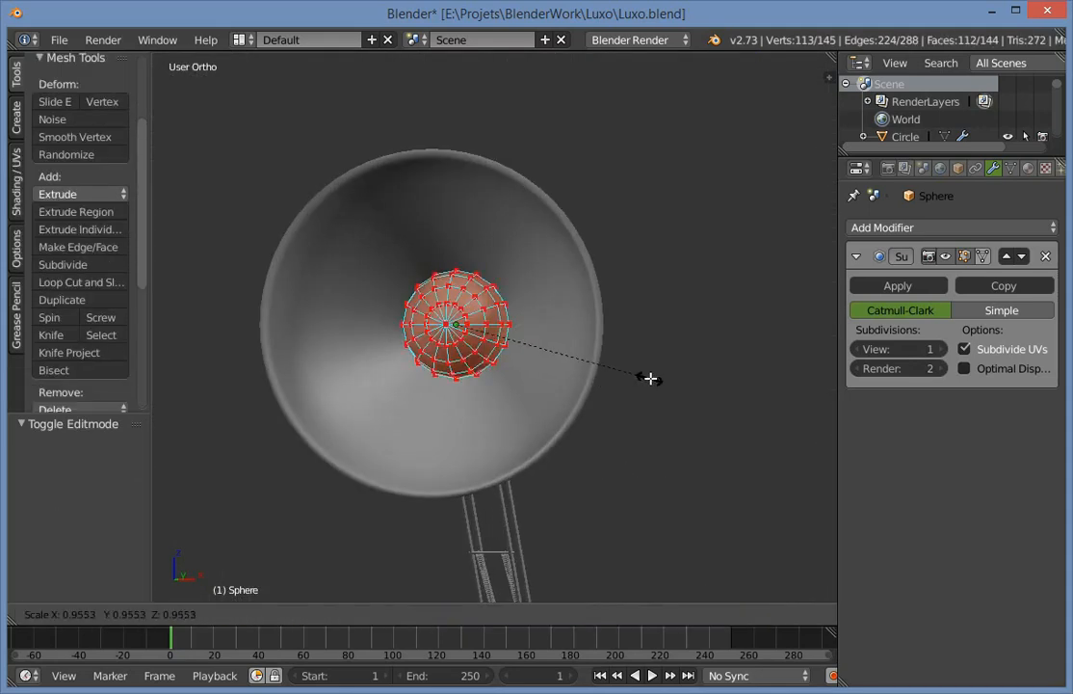
click(651, 379)
Move the whole bulb about 0.064 along Y deeper into the shade and deselect it.
key(Tab)
scroll(486, 470, down, 2)
middle_drag(486, 470, 479, 489)
key(g)
key(y)
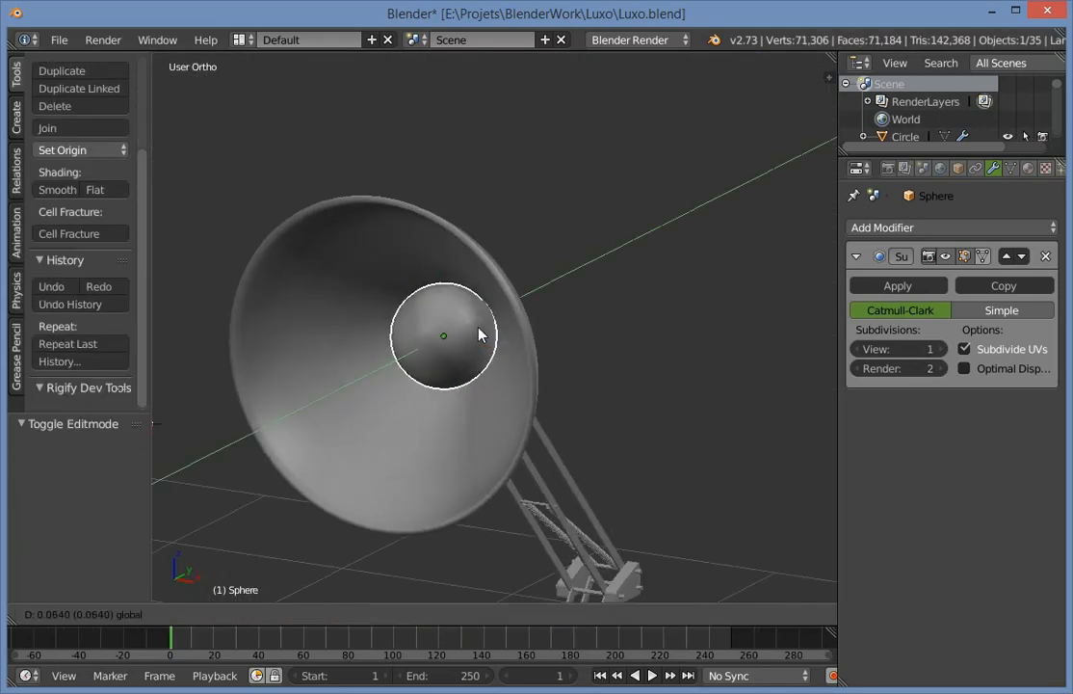
click(481, 329)
key(a)
scroll(482, 329, down, 2)
middle_drag(482, 330, 448, 285)
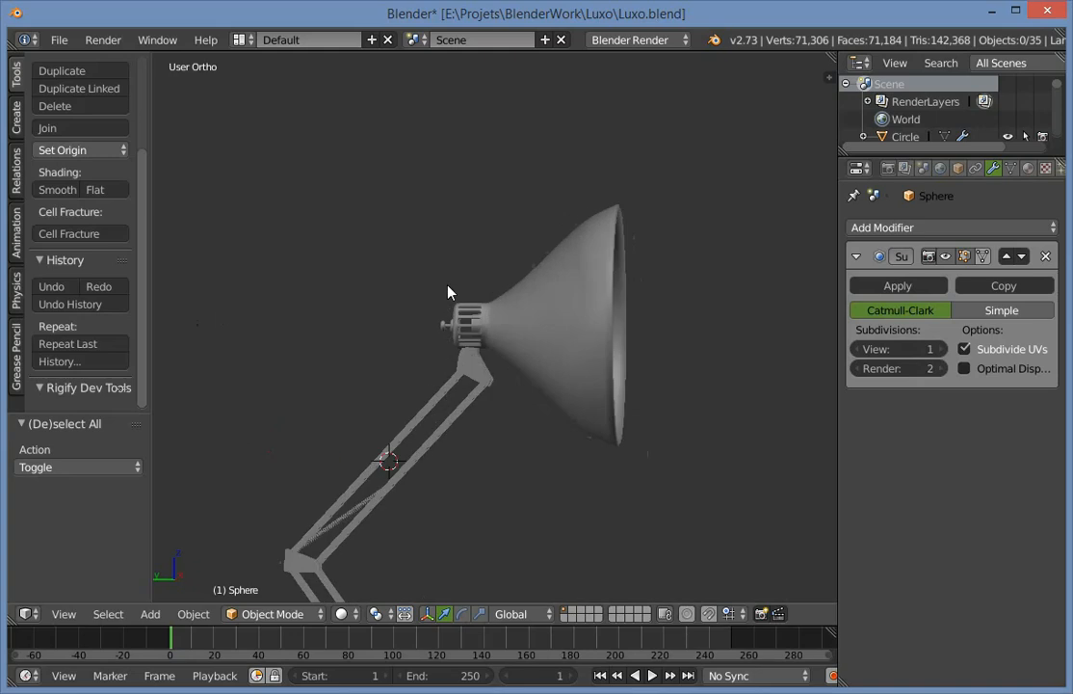
Restore the bulb's selection and move it about -0.039 along Y toward the shade's opening.
scroll(481, 302, up, 6)
key(ctrl+z)
key(z)
key(g)
key(y)
click(446, 304)
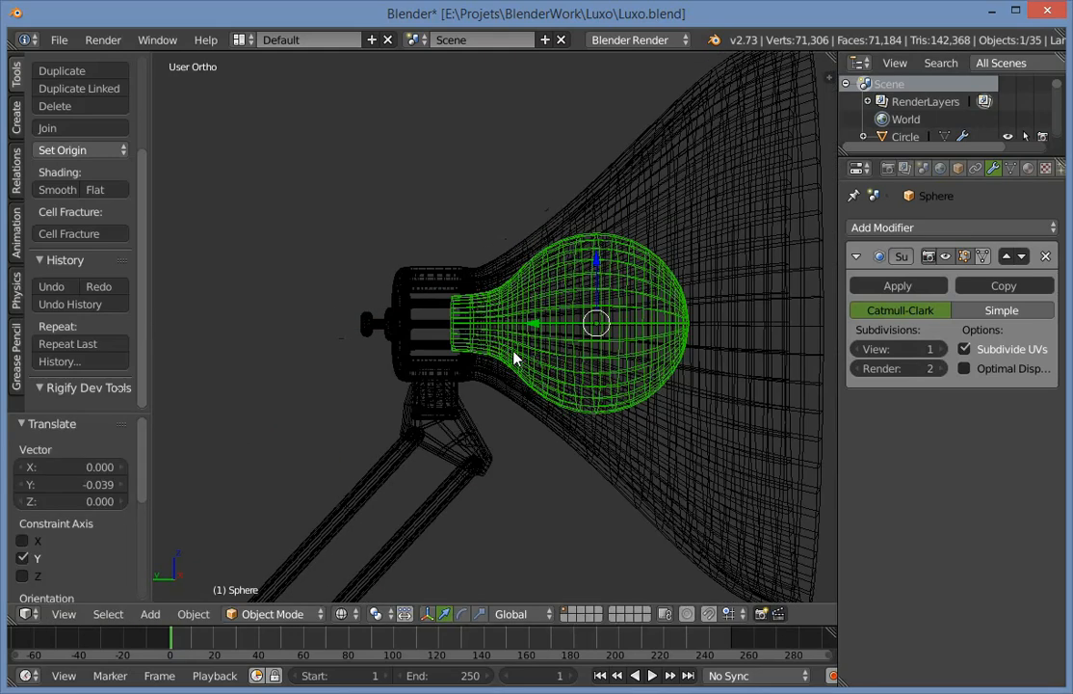
Select the two vertex rings of the bulb's neck and shrink them along Y to about 0.735.
key(Tab)
middle_drag(482, 319, 391, 210)
key(a)
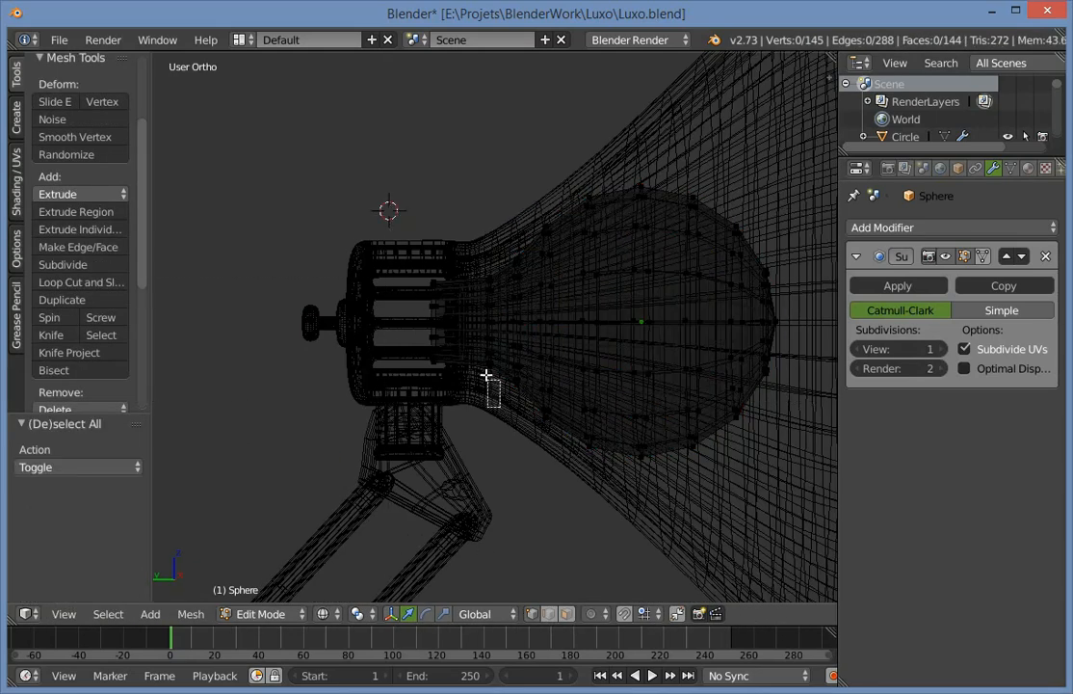
drag(487, 375, 429, 272)
key(s)
key(y)
click(546, 343)
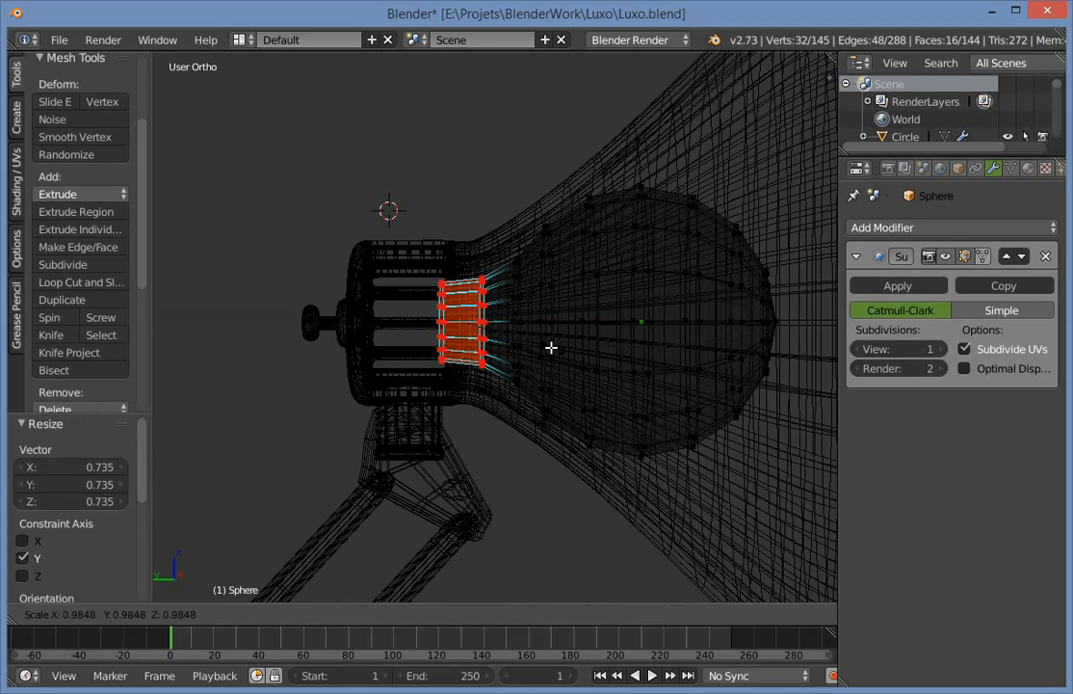
Move the bulb's neck rings about -0.036 along Y toward the round part and finish editing the mesh.
key(g)
key(y)
click(529, 371)
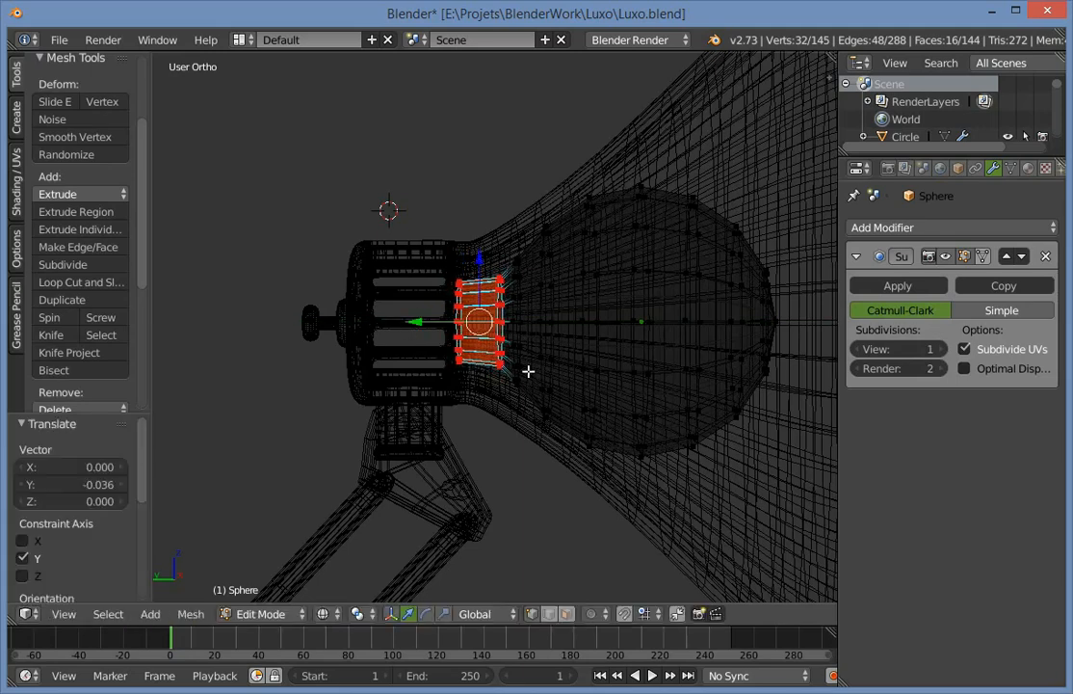
key(Tab)
key(z)
Scale the whole bulb down to about 0.936, judging its size from the front of the shade.
mouse_move(566, 393)
middle_down()
mouse_move(482, 442)
mouse_move(822, 470)
mouse_move(348, 441)
mouse_move(386, 436)
middle_up()
scroll(420, 414, down, 5)
shift+middle_drag(491, 455, 636, 374)
key(a)
key(a)
scroll(468, 176, up, 4)
key(s)
click(576, 192)
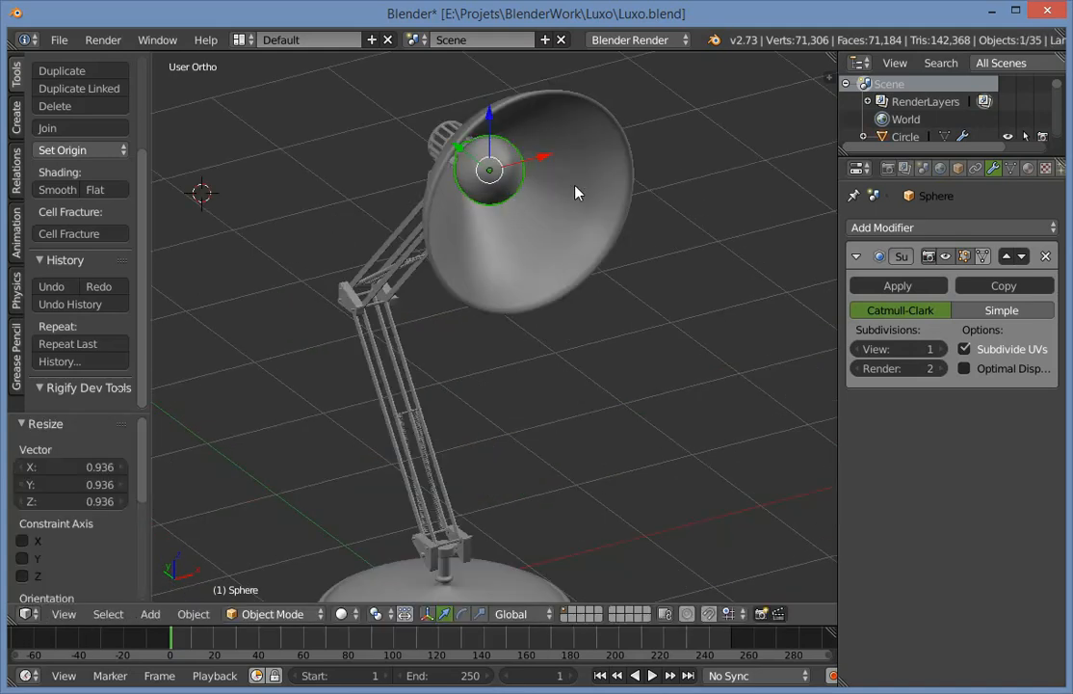
Move the bulb slightly along positive Y toward the socket in the right side view and deselect it.
key(KP_3)
key(z)
scroll(613, 231, up, 2)
scroll(618, 282, up, 3)
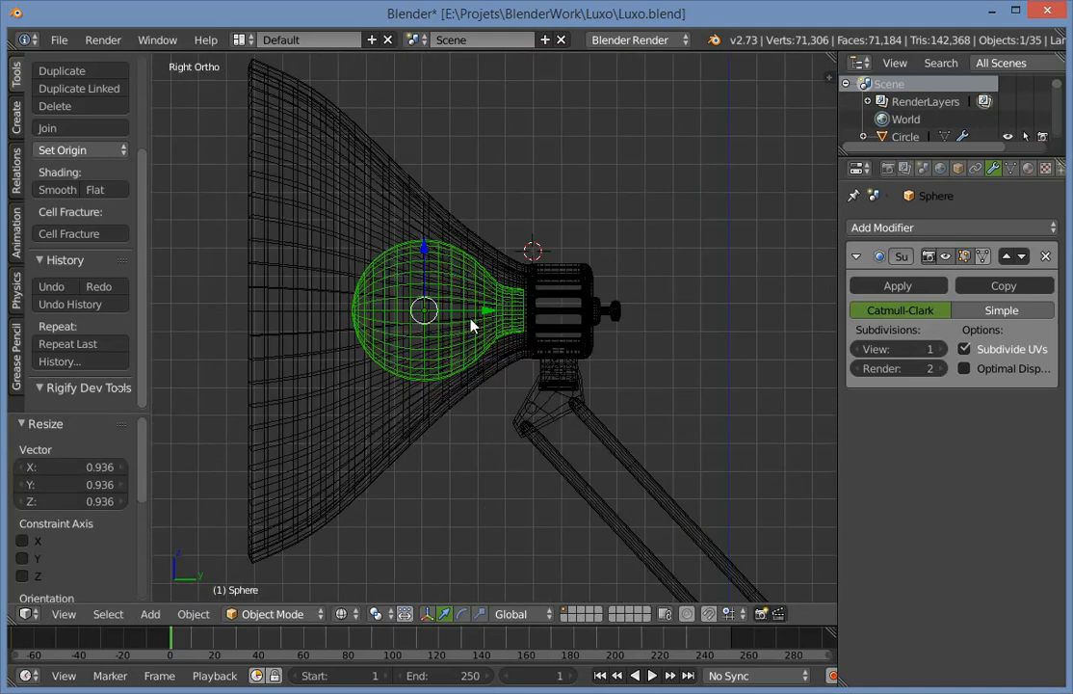
key(g)
key(y)
click(497, 318)
key(a)
key(z)
Save Luxo.blend with the adjusted bulb and toggle the view projection.
scroll(508, 376, down, 4)
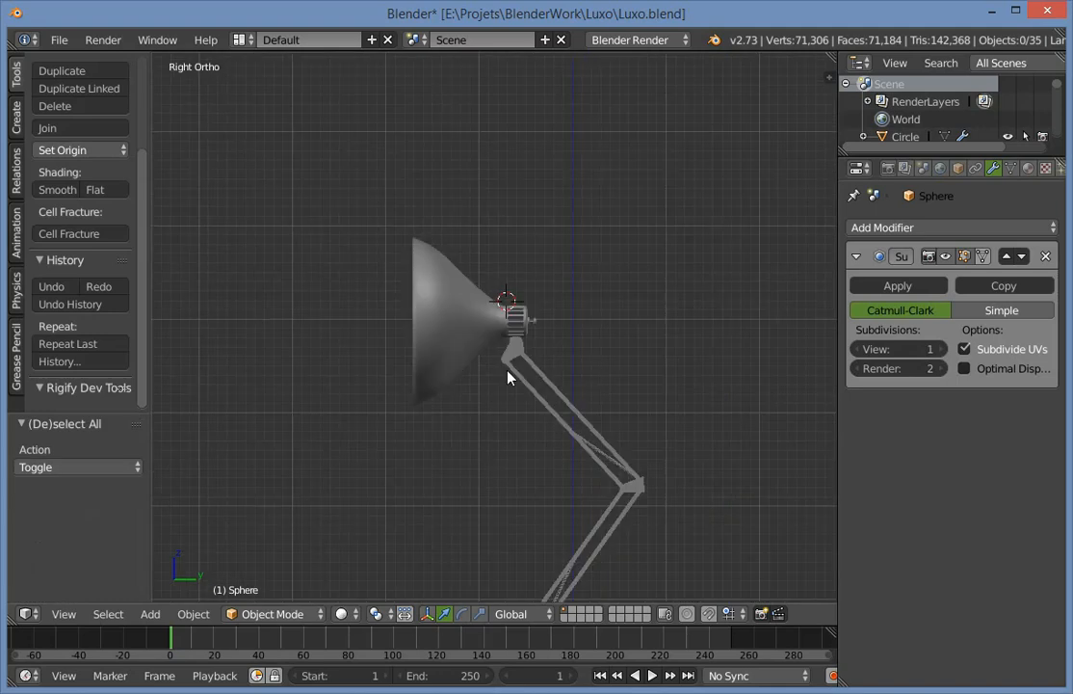
mouse_move(508, 376)
middle_down()
mouse_move(635, 390)
mouse_move(616, 366)
mouse_move(496, 382)
mouse_move(182, 383)
mouse_move(436, 383)
mouse_move(827, 354)
mouse_move(463, 328)
mouse_move(630, 350)
mouse_move(614, 380)
mouse_move(664, 385)
mouse_move(508, 412)
mouse_move(501, 473)
middle_up()
key(ctrl+s)
key(KP_5)
Select the vertices of the lamp base's wide disc in the right side wireframe view, excluding its central stem.
scroll(538, 489, up, 2)
shift+middle_drag(618, 500, 596, 294)
key(Tab)
key(z)
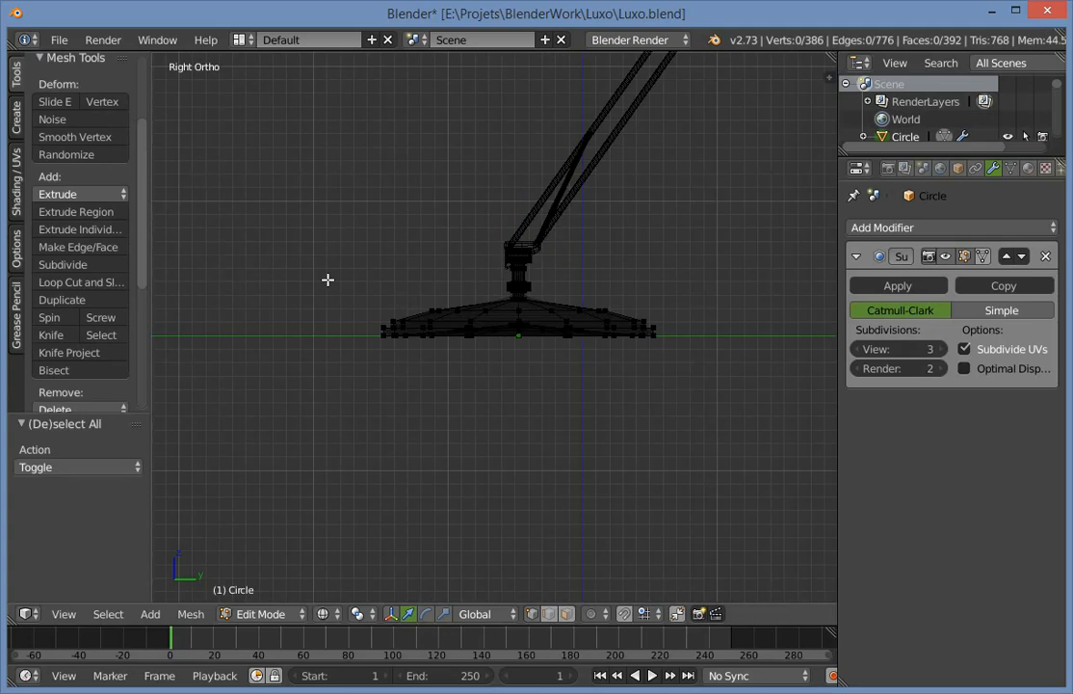
key(b)
mouse_move(347, 304)
mouse_down()
mouse_move(812, 457)
mouse_move(791, 445)
mouse_up()
key(z)
scroll(280, 310, down, 5)
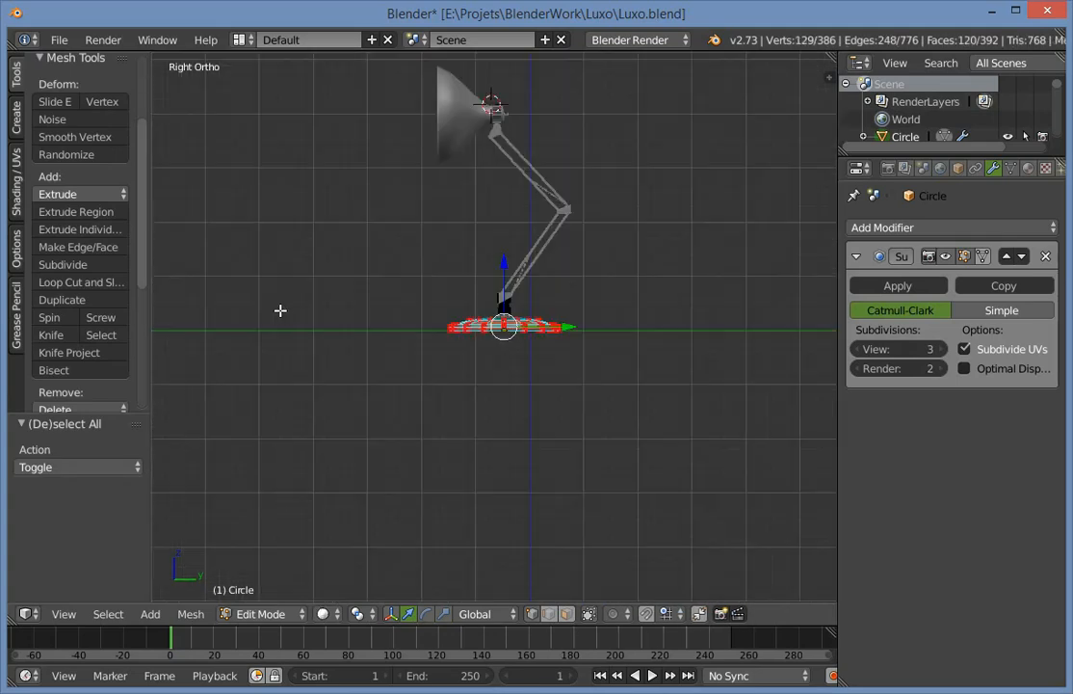
Widen the base disc in X and Y to about 1.128, keeping its height, and adjust its width once more.
middle_drag(313, 324, 453, 399)
scroll(630, 429, up, 2)
click(631, 428)
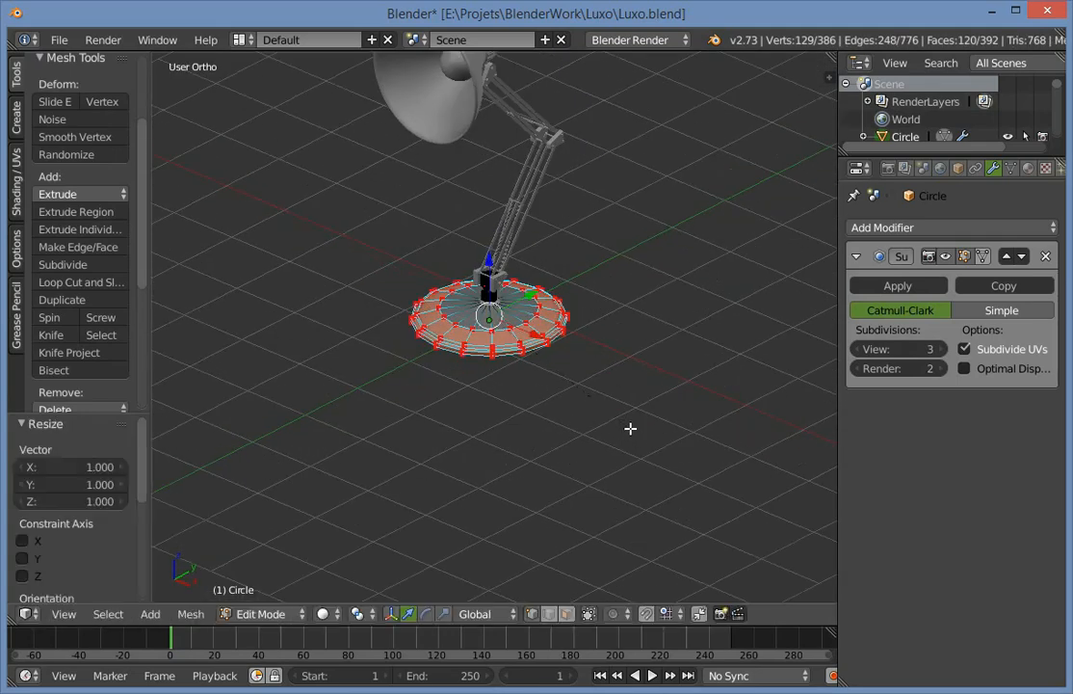
click(647, 443)
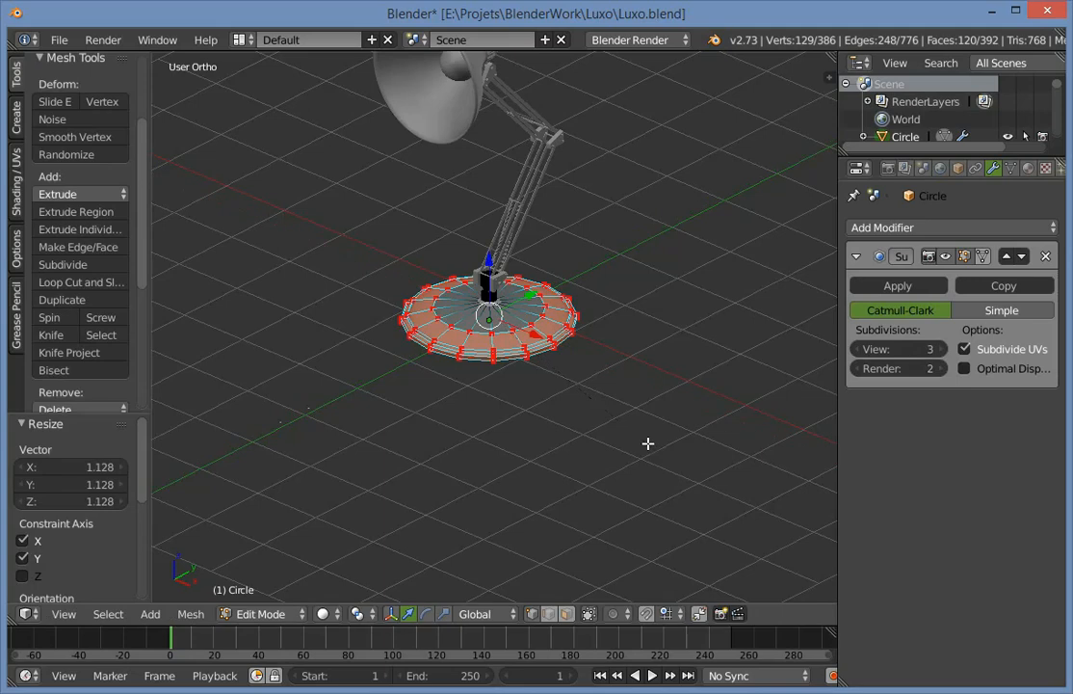
key(s)
key(shift+z)
click(651, 451)
Check the base against the whole lamp and scale its disc slightly down in X and Y only.
key(Tab)
scroll(645, 472, down, 3)
middle_drag(646, 472, 618, 436)
key(Tab)
scroll(618, 437, up, 3)
key(s)
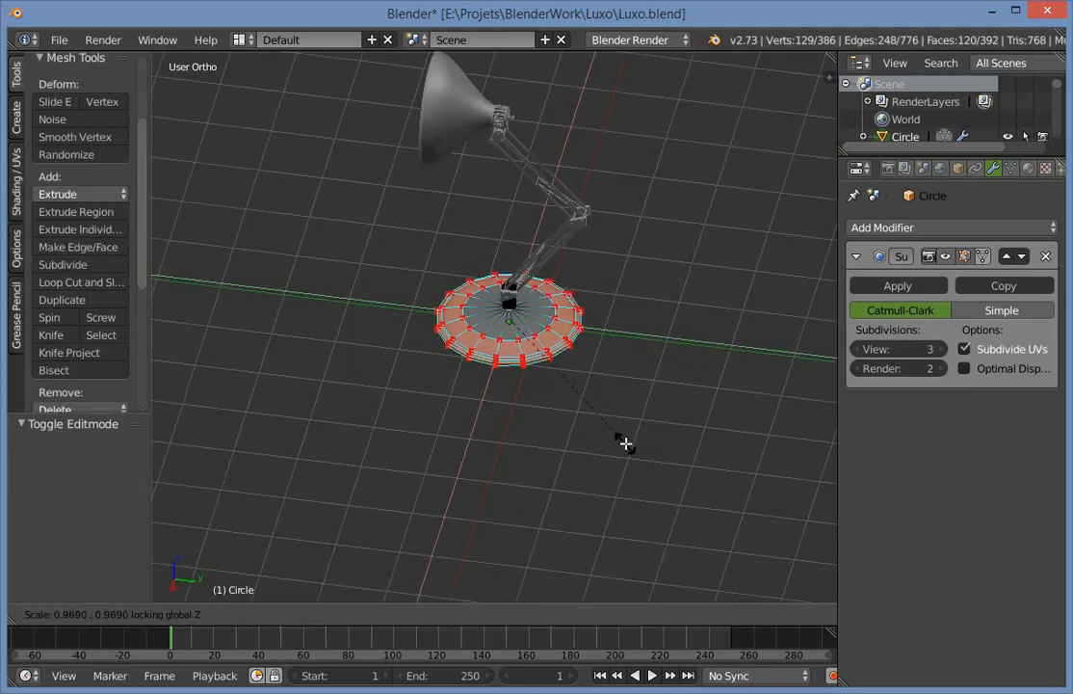
click(615, 444)
Finish editing the base, deselect everything and save over Luxo.blend.
key(Tab)
scroll(465, 523, down, 3)
key(a)
scroll(604, 378, up, 2)
scroll(605, 378, up, 1)
key(ctrl+s)
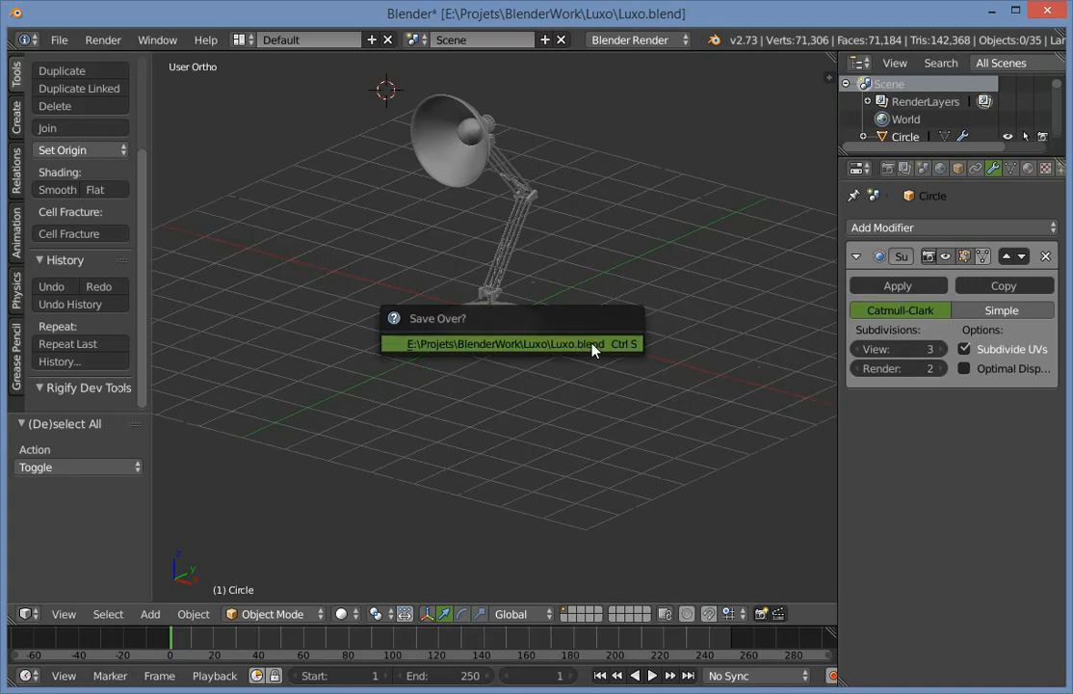
click(594, 347)
Set the view to perspective, look at the whole lamp from above and save Luxo.blend again.
scroll(586, 364, down, 2)
key(KP_5)
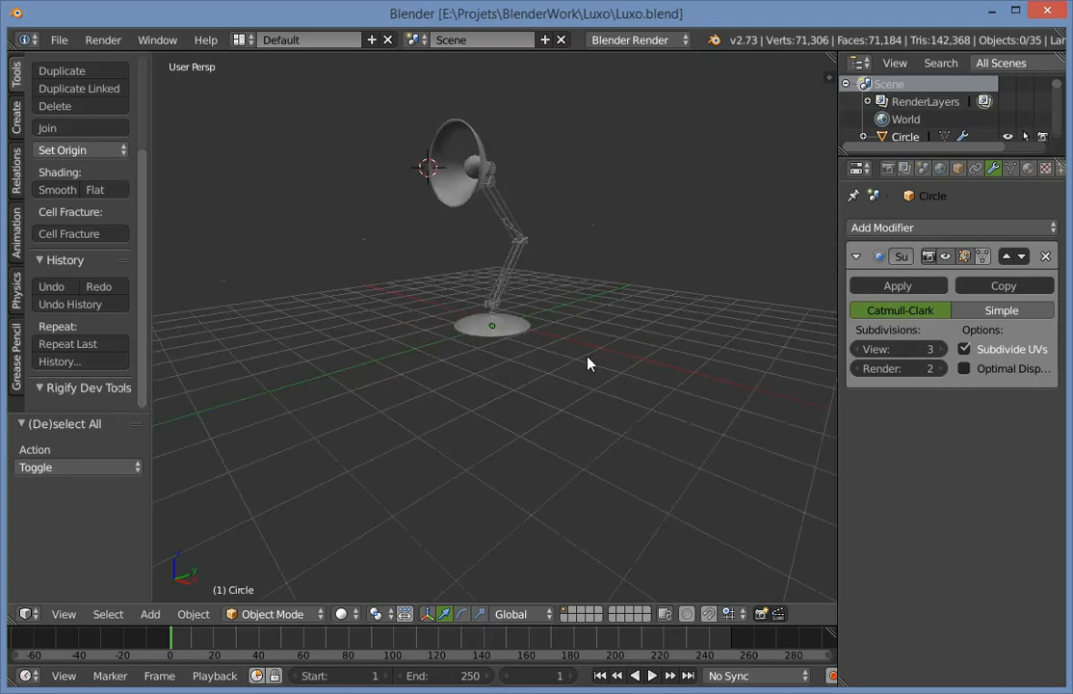
scroll(588, 357, down, 1)
middle_drag(588, 357, 630, 388)
key(ctrl+s)
click(575, 380)
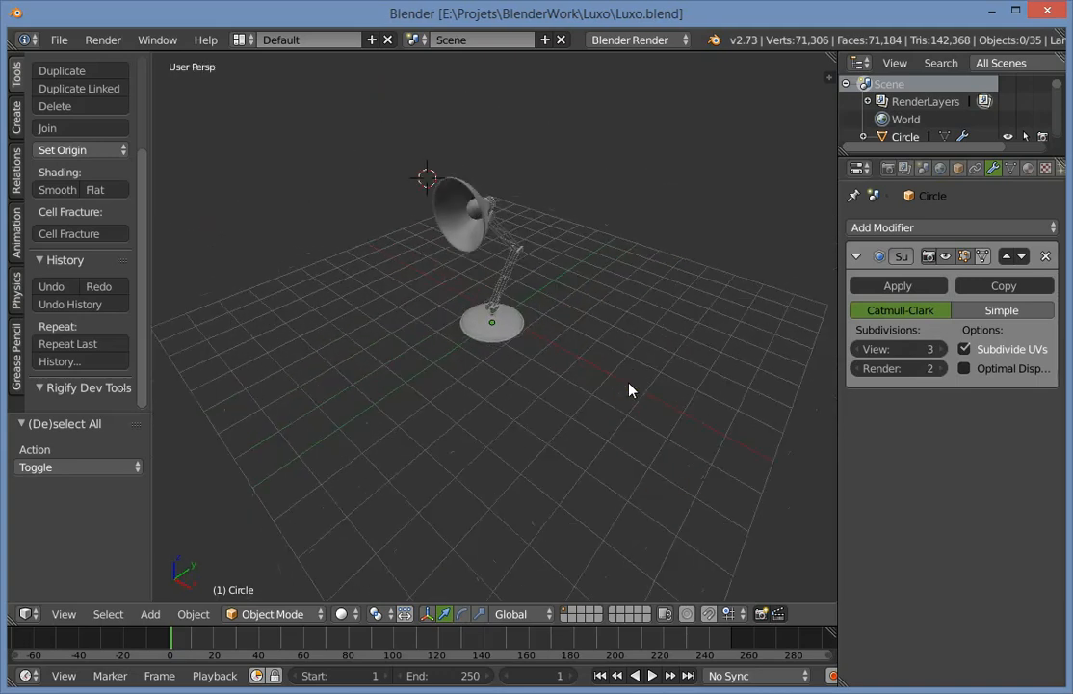